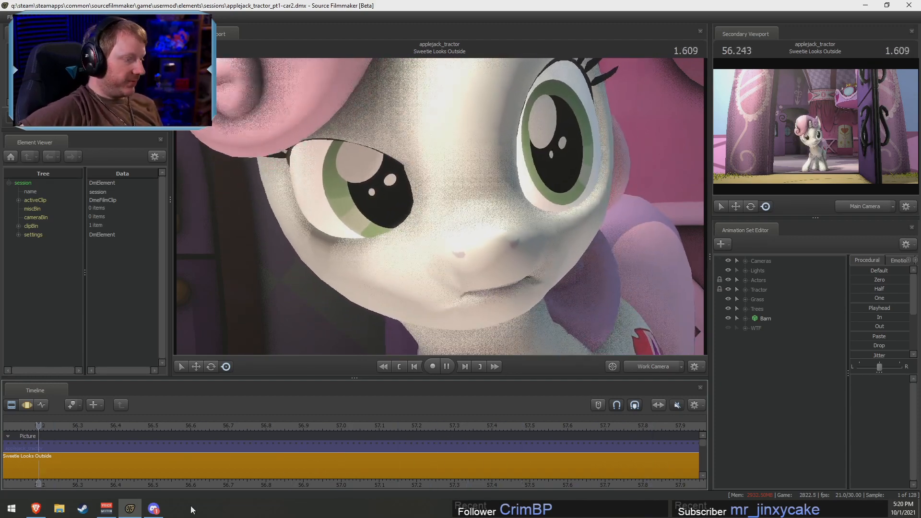
Play the Sweetie Looks Outside shot from the work camera and return the playhead to near the shot's start
{"action": "scroll", "coordinate": [266, 469], "scroll_direction": "down", "scroll_amount": 3}
{"action": "key", "text": "space"}
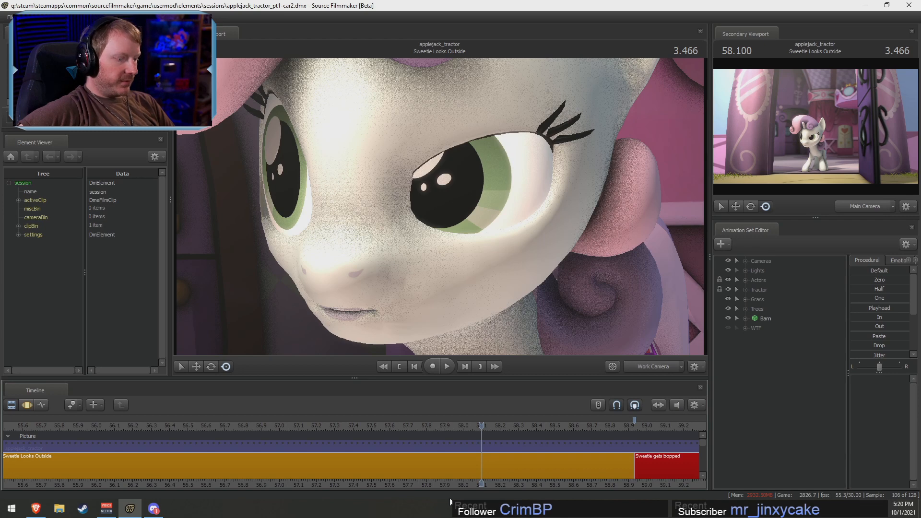
{"action": "scroll", "coordinate": [435, 483], "scroll_direction": "down", "scroll_amount": 3}
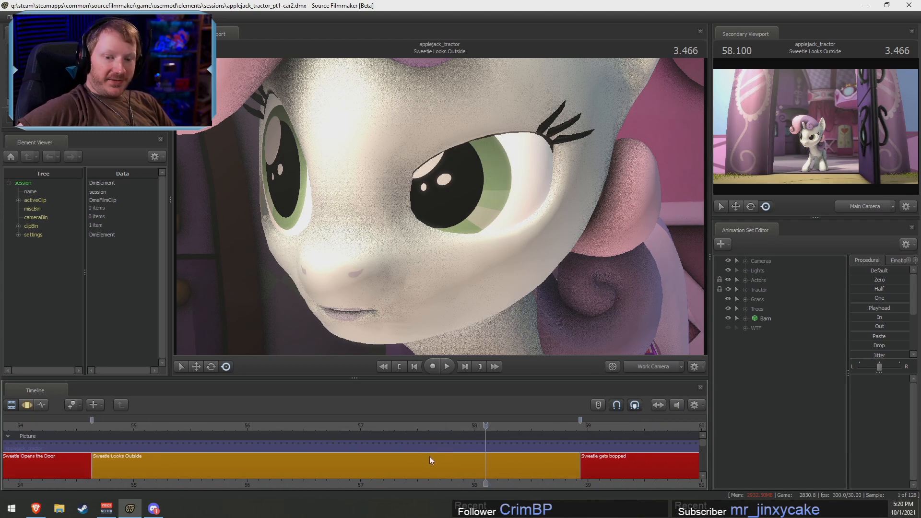
{"action": "scroll", "coordinate": [373, 422], "scroll_direction": "up", "scroll_amount": 1}
{"action": "left_click_drag", "start_coordinate": [374, 421], "coordinate": [54, 427]}
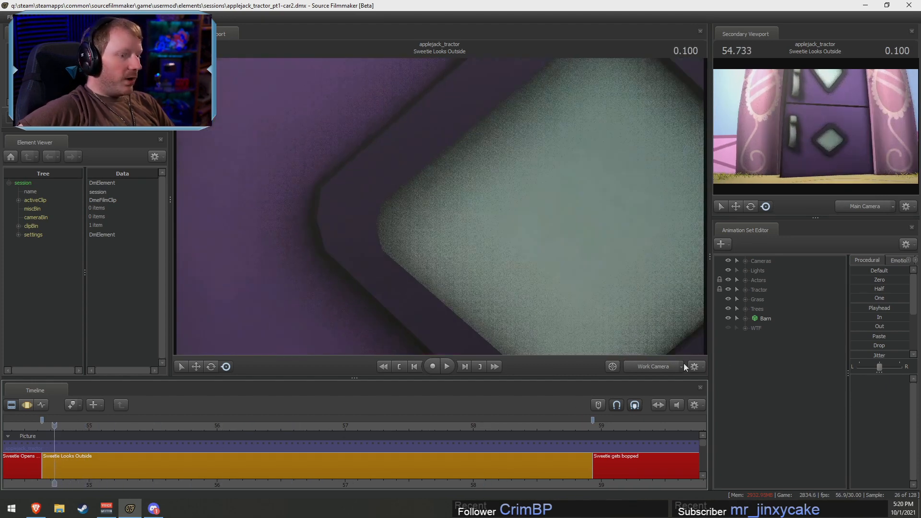
Toggle the timeline's audio mute and play the Sweetie Looks Outside shot through Main Camera
{"action": "left_click", "coordinate": [647, 365]}
{"action": "key", "text": "space"}
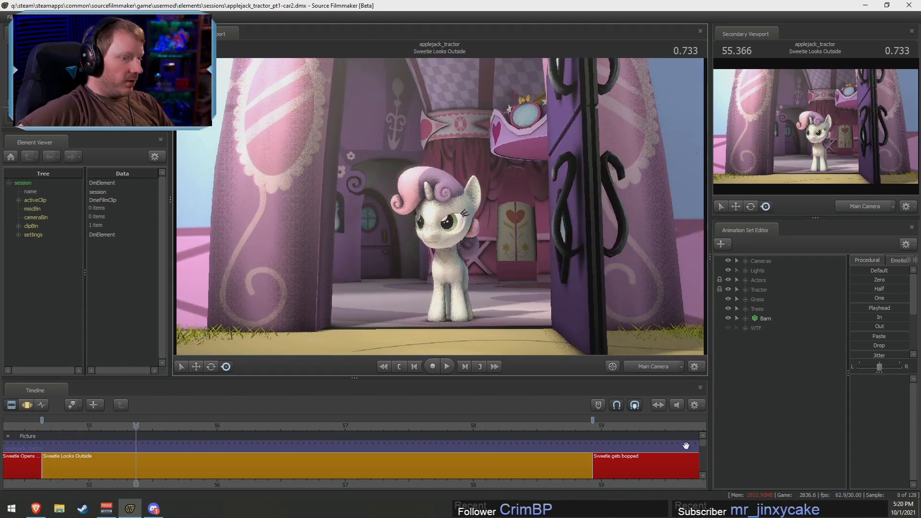
{"action": "left_click", "coordinate": [676, 405]}
{"action": "key", "text": "space"}
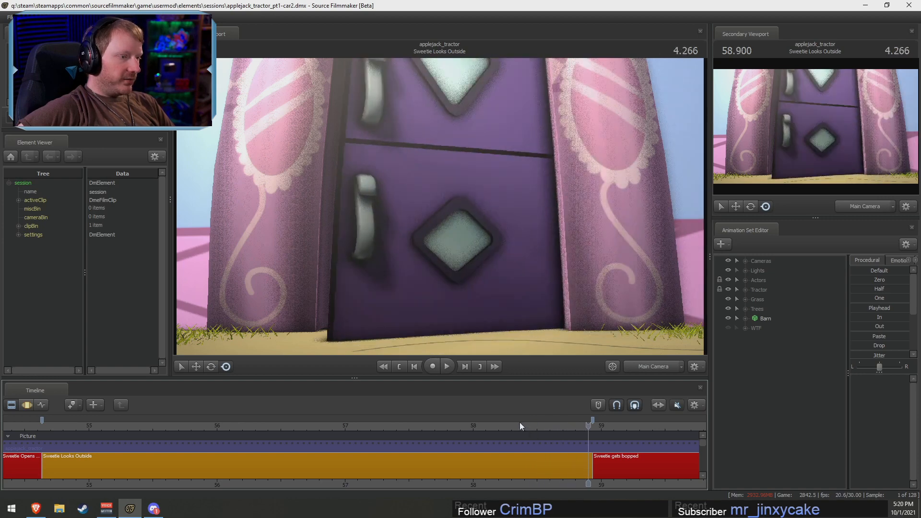
Play repeatedly across the cut from Sweetie Opens the Door to Sweetie Looks Outside to judge its continuity
{"action": "left_click", "coordinate": [289, 422]}
{"action": "scroll", "coordinate": [239, 459], "scroll_direction": "down", "scroll_amount": 4}
{"action": "left_click", "coordinate": [186, 422]}
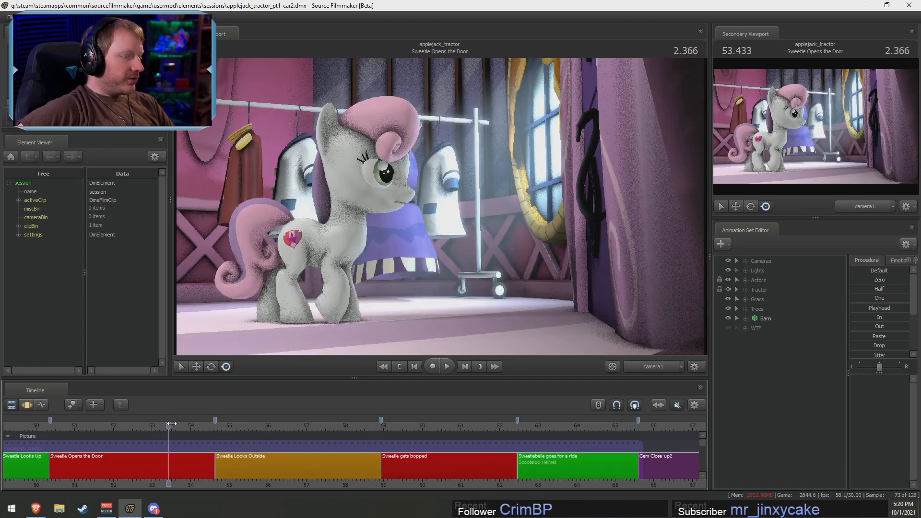
{"action": "key", "text": "space"}
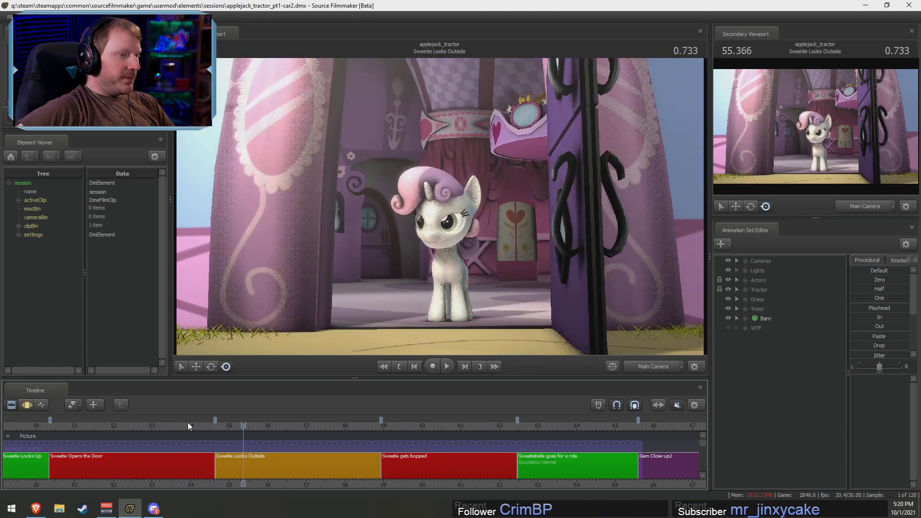
{"action": "key", "text": "space"}
{"action": "left_click", "coordinate": [189, 426]}
{"action": "key", "text": "space"}
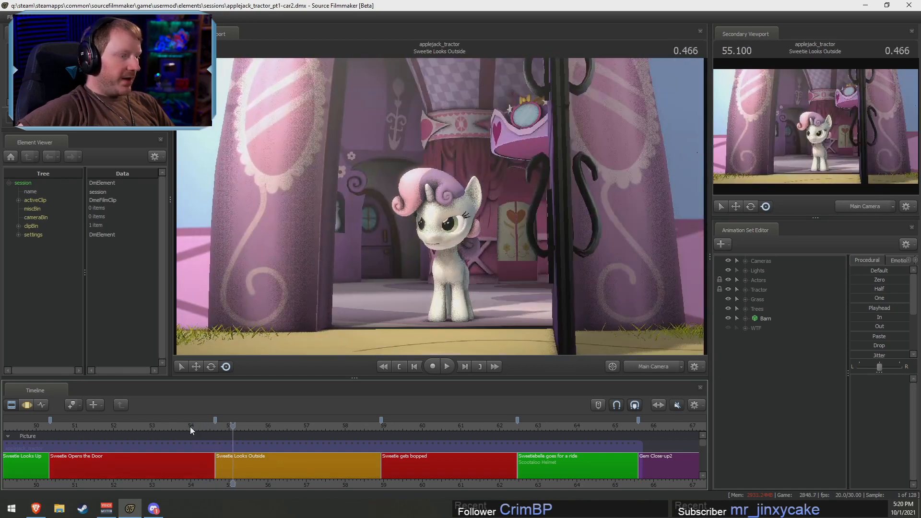
{"action": "key", "text": "space"}
{"action": "key", "text": "space"}
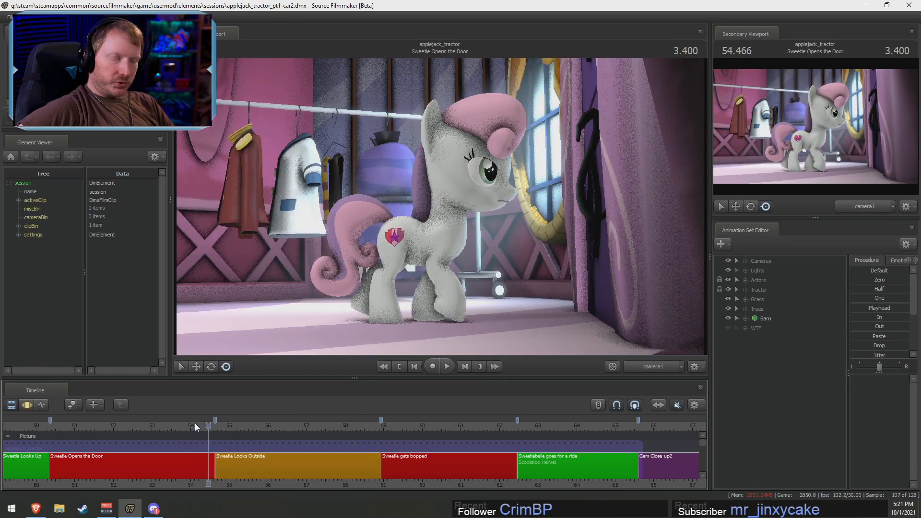
{"action": "key", "text": "space"}
Shift the cut between Sweetie Opens the Door and Sweetie Looks Outside slightly later, to about 54.7 s
{"action": "left_click", "coordinate": [212, 423]}
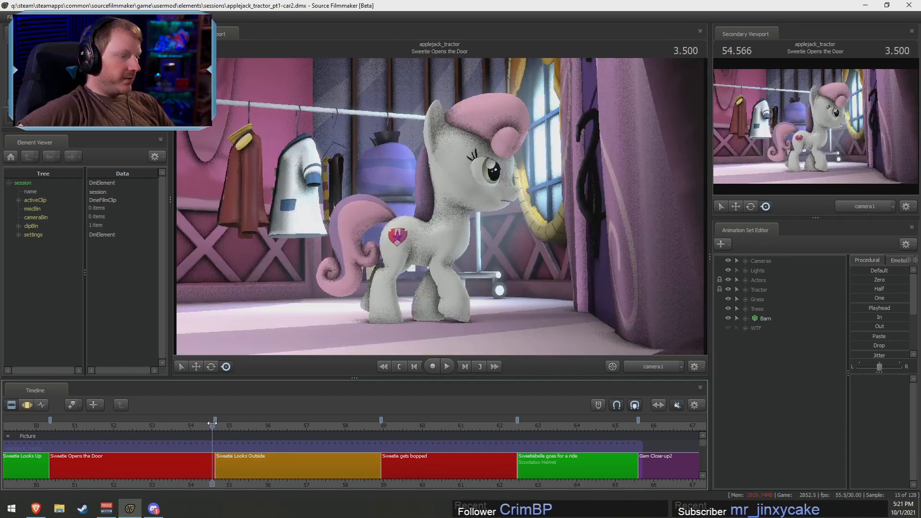
{"action": "key", "text": "space"}
{"action": "left_click", "coordinate": [219, 425]}
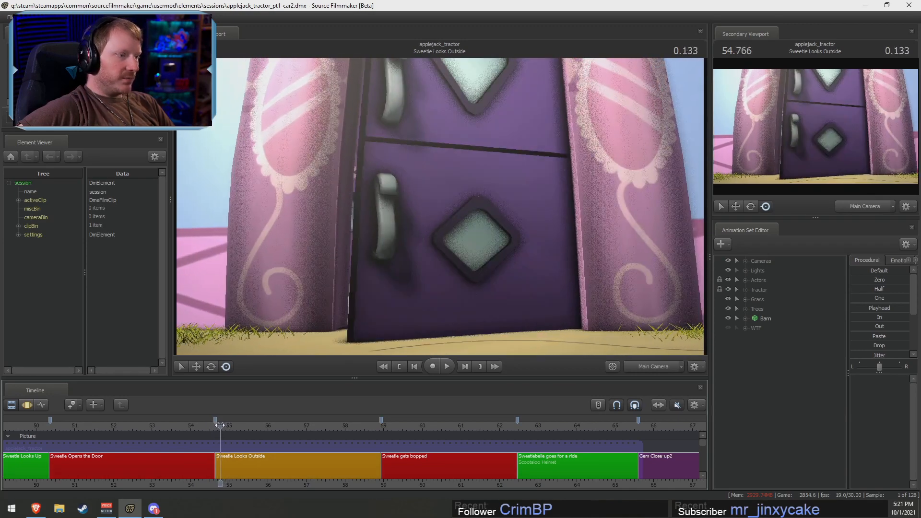
{"action": "left_click", "coordinate": [221, 425]}
{"action": "left_click", "coordinate": [212, 463]}
{"action": "left_click", "coordinate": [221, 466], "text": "ctrl"}
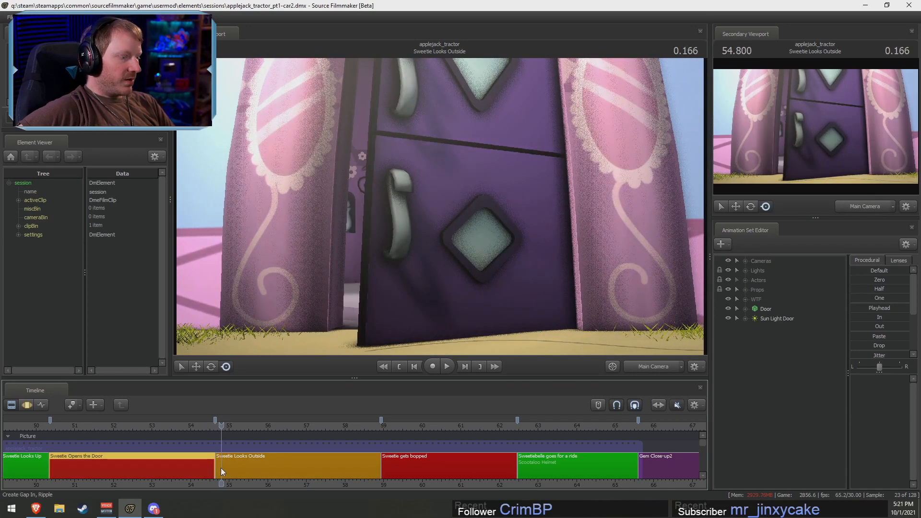
{"action": "left_click_drag", "start_coordinate": [216, 464], "coordinate": [219, 463]}
Play across the adjusted cut and scrub to the first frames of Sweetie Looks Outside
{"action": "scroll", "coordinate": [216, 418], "scroll_direction": "up", "scroll_amount": 2}
{"action": "left_click_drag", "start_coordinate": [212, 419], "coordinate": [217, 428]}
{"action": "left_click", "coordinate": [142, 424]}
{"action": "key", "text": "space"}
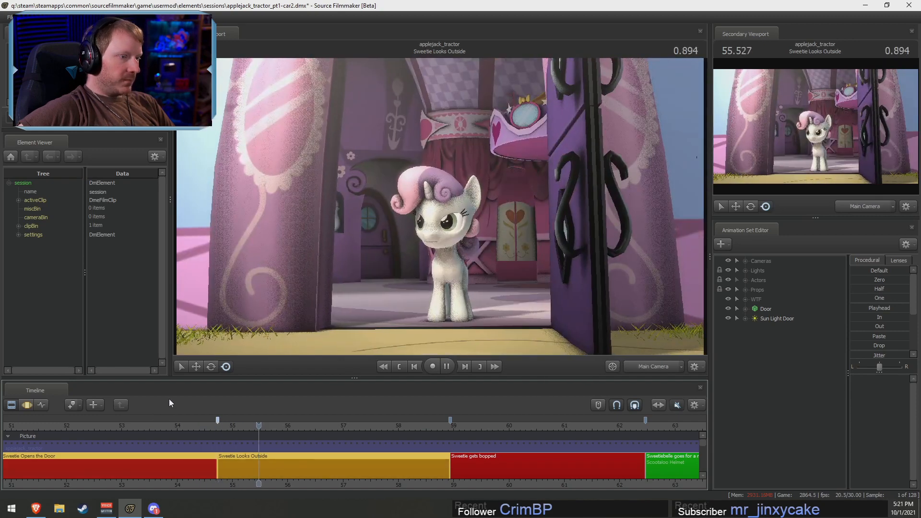
{"action": "left_click", "coordinate": [205, 426]}
{"action": "left_click_drag", "start_coordinate": [205, 428], "coordinate": [219, 430]}
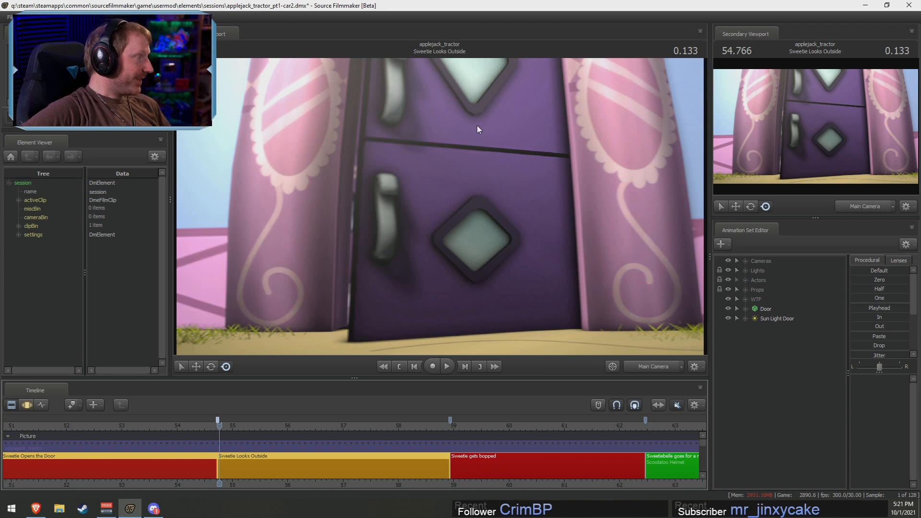
Compare the door opening in Sweetie Looks Outside with the boutique exterior in the Boutique Introduction shot
{"action": "left_click_drag", "start_coordinate": [220, 438], "coordinate": [232, 425]}
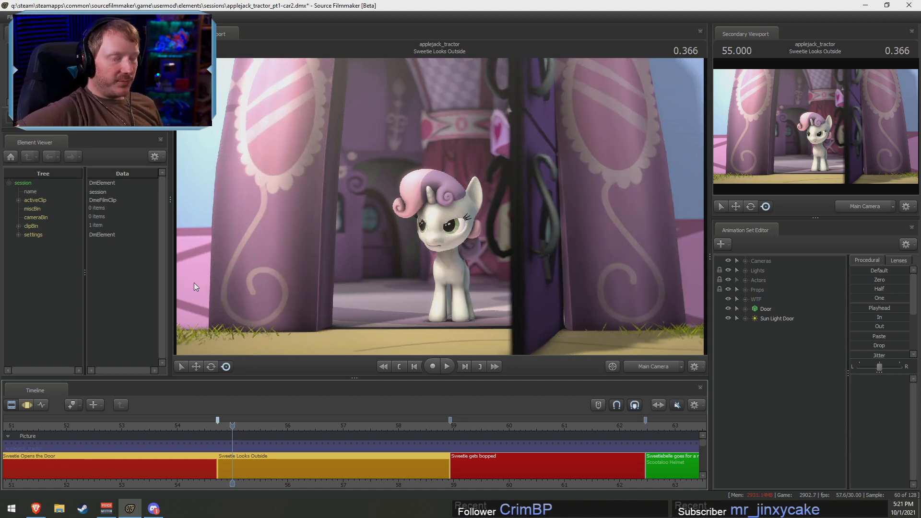
{"action": "scroll", "coordinate": [223, 438], "scroll_direction": "down", "scroll_amount": 6}
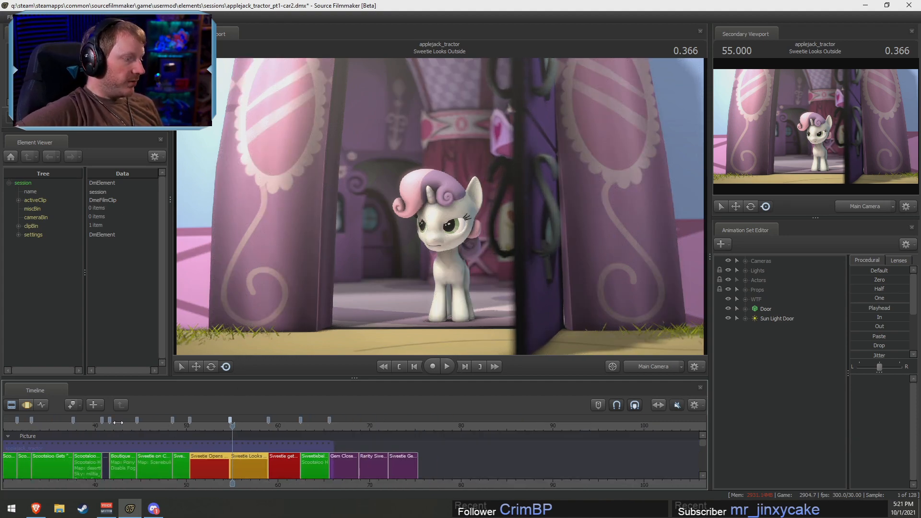
{"action": "left_click", "coordinate": [123, 423]}
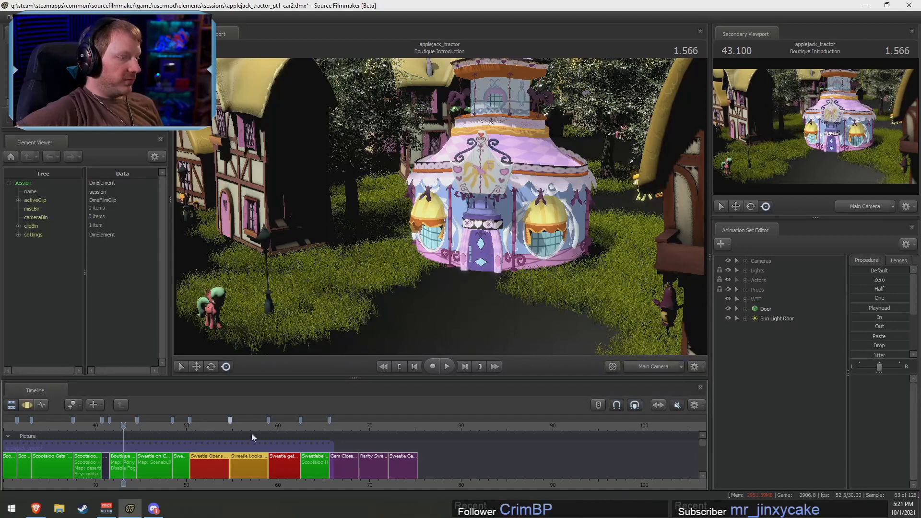
{"action": "left_click", "coordinate": [240, 424]}
Inspect the Sweetie Looks Outside scene with the work camera and return the viewport to Main Camera
{"action": "left_click", "coordinate": [658, 366]}
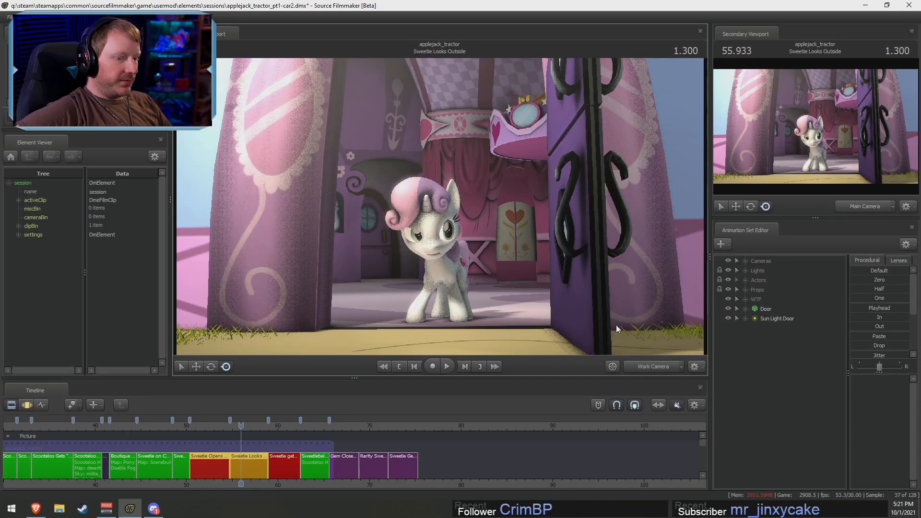
{"action": "left_click_drag", "start_coordinate": [615, 324], "coordinate": [677, 345]}
{"action": "key", "text": "s"}
{"action": "key", "text": "z"}
{"action": "key", "text": "x"}
{"action": "left_click_drag", "start_coordinate": [454, 269], "coordinate": [454, 214]}
{"action": "left_click", "coordinate": [654, 368]}
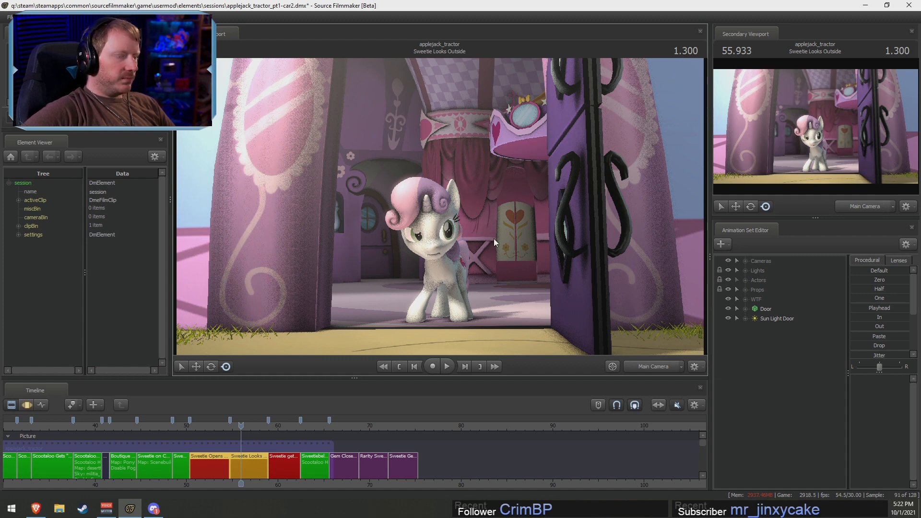
Play Sweetie Looks Outside through Main Camera and scrub back to about 57.3 s
{"action": "scroll", "coordinate": [254, 466], "scroll_direction": "up", "scroll_amount": 4}
{"action": "left_click_drag", "start_coordinate": [241, 426], "coordinate": [224, 426]}
{"action": "key", "text": "space"}
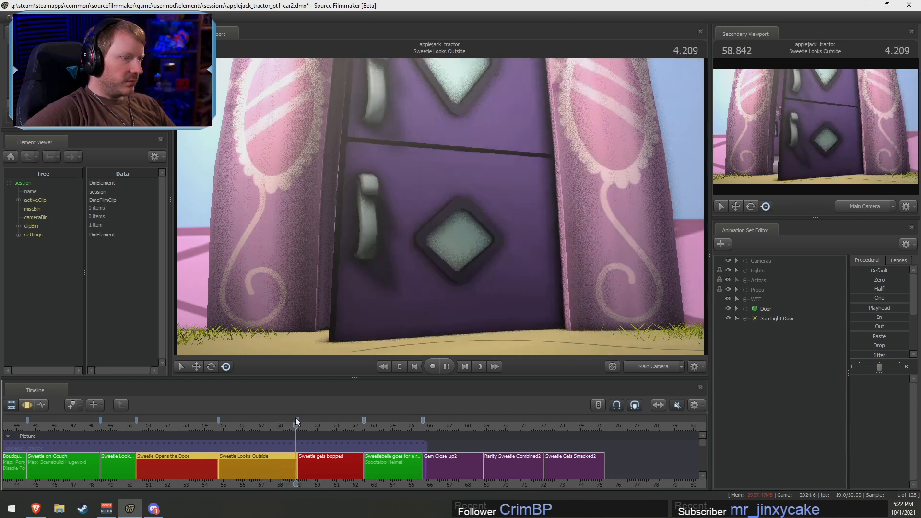
{"action": "key", "text": "space"}
{"action": "left_click_drag", "start_coordinate": [289, 424], "coordinate": [266, 425]}
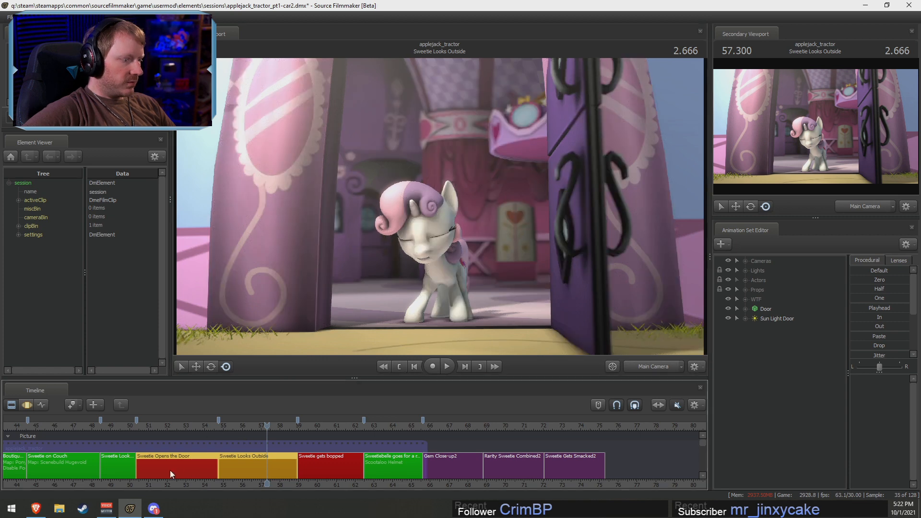
View Sweetie Looks Outside from the interior camera position of Sweetie Opens the Door and play it
{"action": "left_click", "coordinate": [745, 261]}
{"action": "left_click_drag", "start_coordinate": [771, 271], "coordinate": [457, 215]}
{"action": "left_click", "coordinate": [205, 427]}
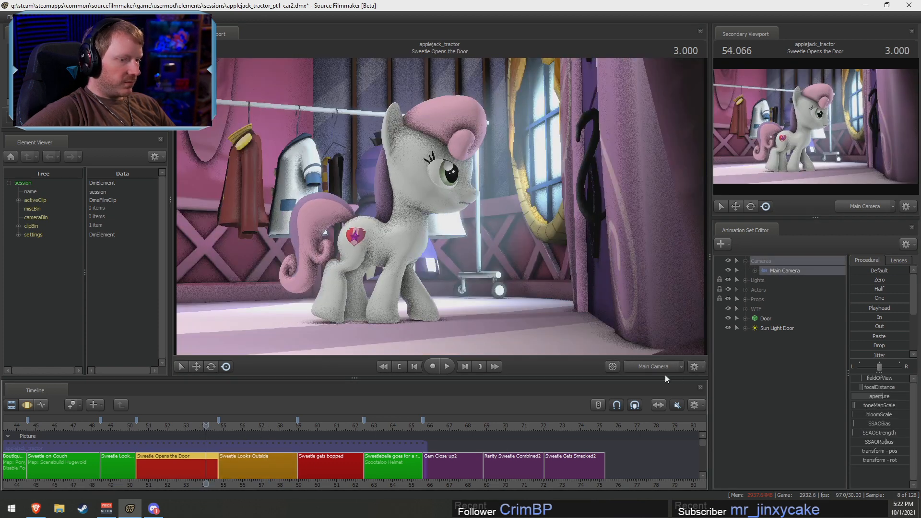
{"action": "left_click", "coordinate": [261, 426]}
{"action": "key", "text": "space"}
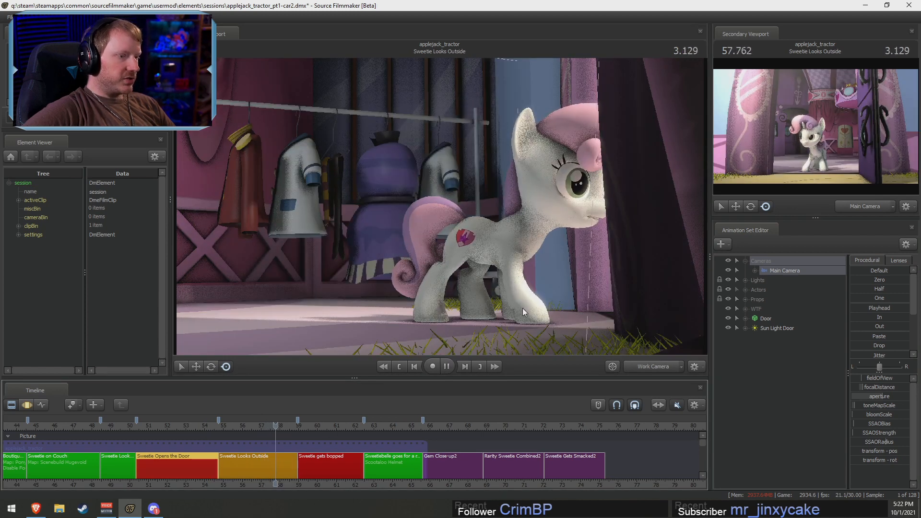
{"action": "key", "text": "space"}
{"action": "key", "text": "F3"}
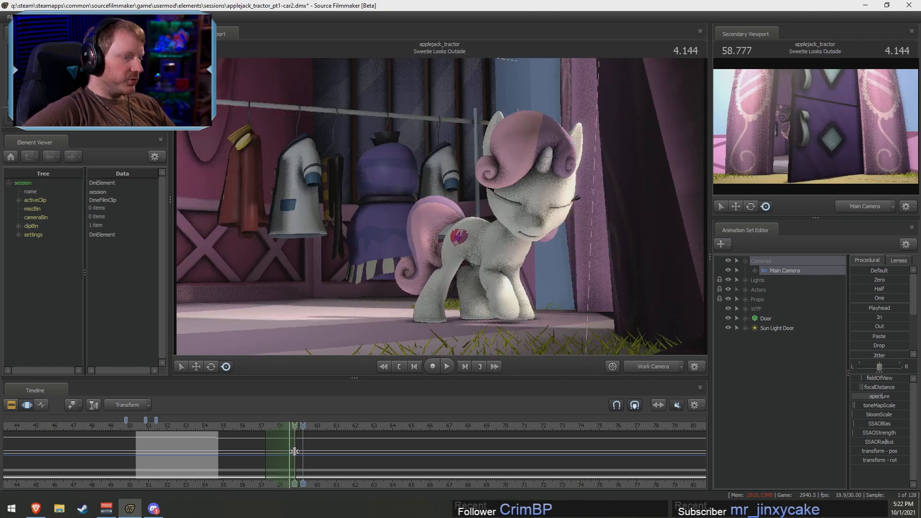
{"action": "left_click", "coordinate": [295, 453], "text": "shift"}
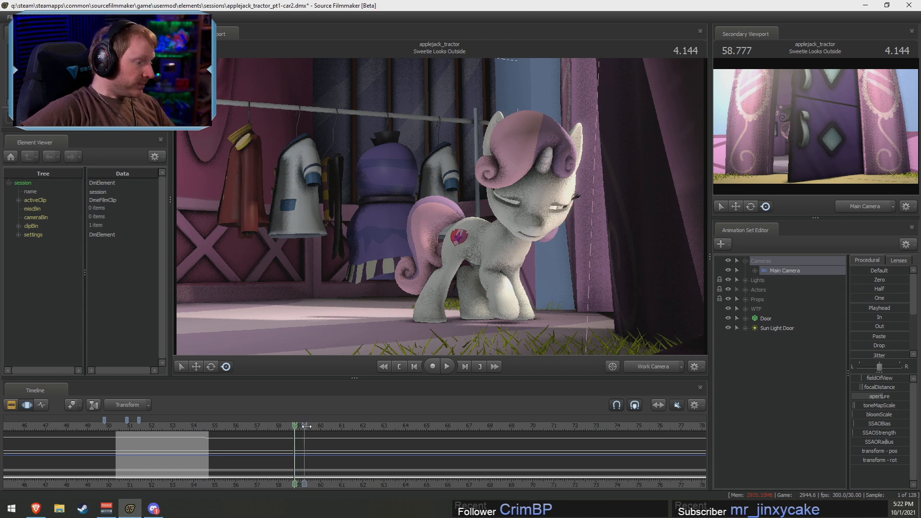
{"action": "key", "text": "F2"}
Move Sun Light Door into the Lights group of Sweetie Opens the Door and copy the group's animation sets
{"action": "left_click_drag", "start_coordinate": [300, 425], "coordinate": [320, 426]}
{"action": "left_click", "coordinate": [336, 463]}
{"action": "left_click", "coordinate": [197, 458]}
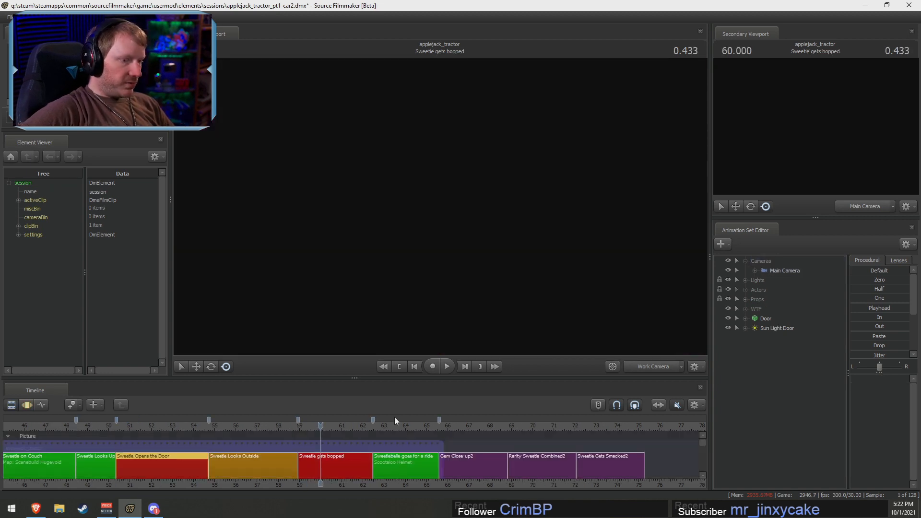
{"action": "left_click", "coordinate": [745, 281]}
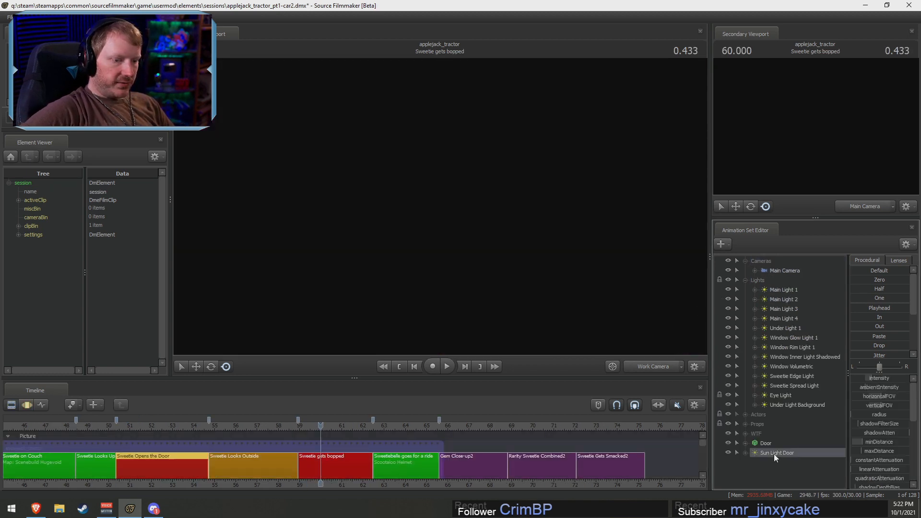
{"action": "left_click", "coordinate": [768, 280]}
{"action": "right_click", "coordinate": [788, 361]}
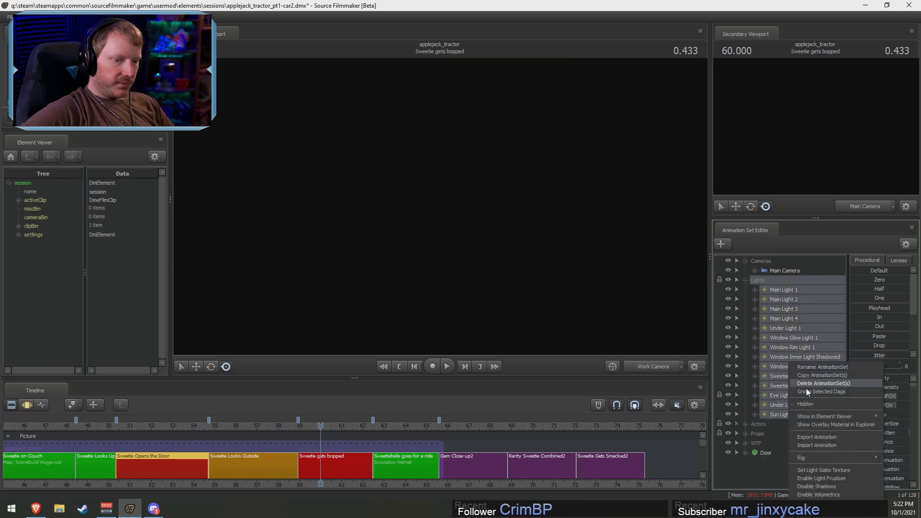
{"action": "left_click", "coordinate": [811, 376]}
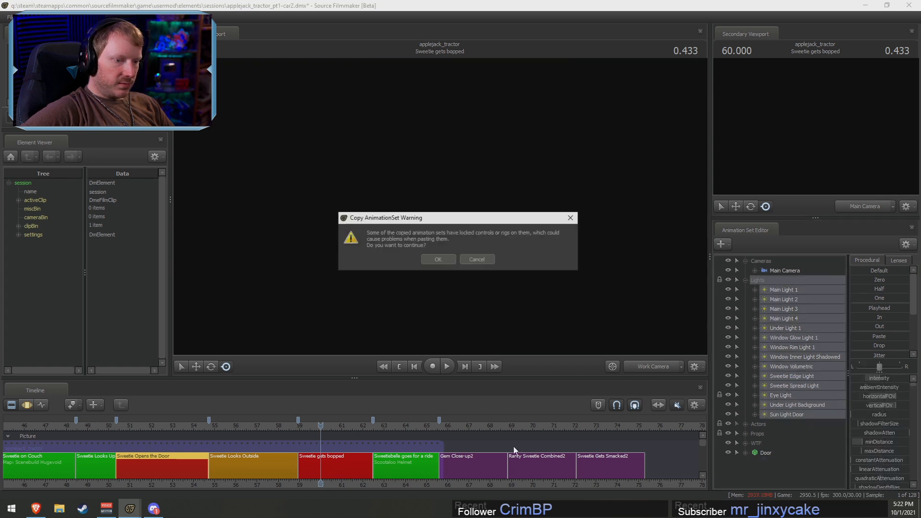
{"action": "left_click", "coordinate": [438, 259]}
Paste the copied light animation sets into the Sweetie gets bopped shot
{"action": "left_click", "coordinate": [329, 425]}
{"action": "left_click", "coordinate": [345, 467]}
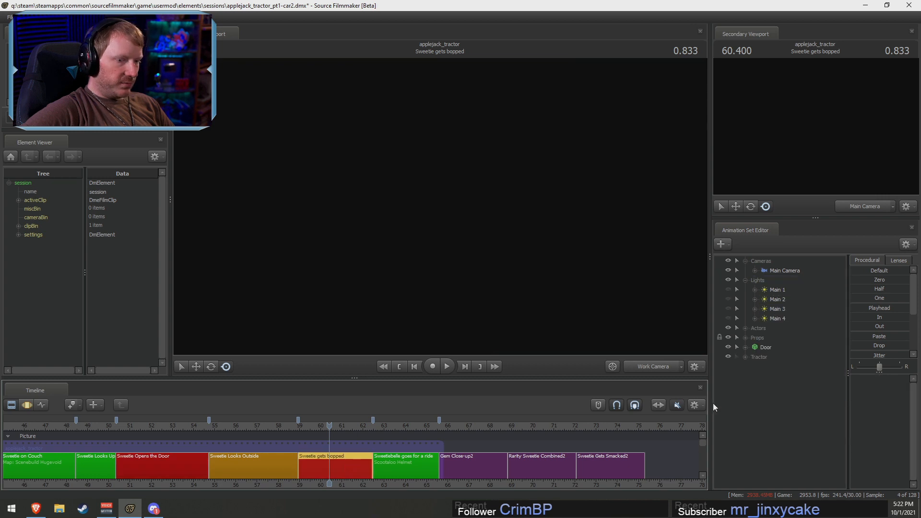
{"action": "right_click", "coordinate": [777, 394]}
{"action": "left_click", "coordinate": [804, 443]}
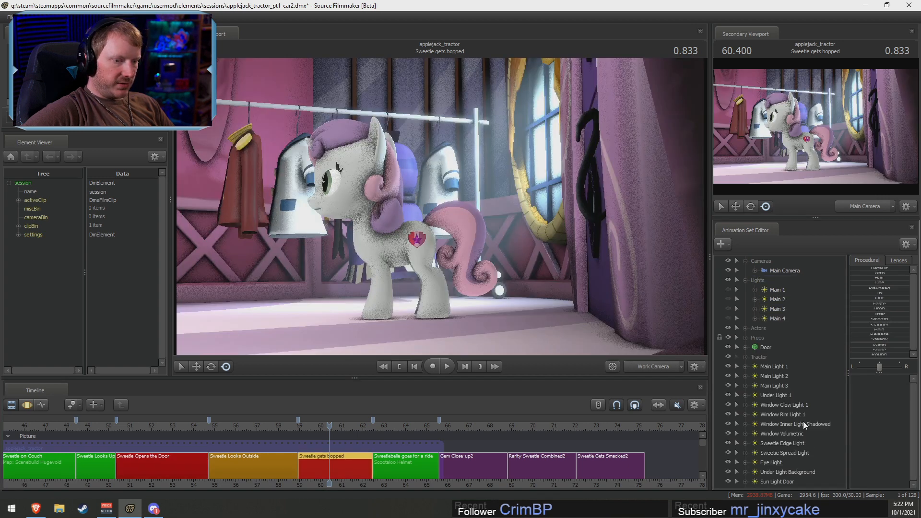
Move all the pasted lights, from Main Light 1 to Main Light 4, into the shot's Lights group
{"action": "left_click", "coordinate": [775, 319]}
{"action": "left_click", "coordinate": [781, 368]}
{"action": "scroll", "coordinate": [785, 432], "scroll_direction": "down", "scroll_amount": 1}
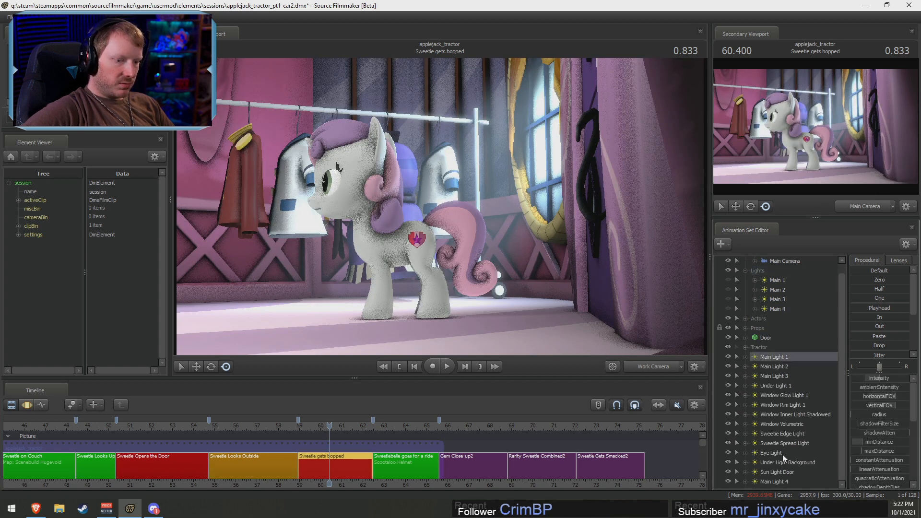
{"action": "left_click", "coordinate": [773, 482], "text": "shift"}
{"action": "scroll", "coordinate": [774, 484], "scroll_direction": "up", "scroll_amount": 1}
{"action": "left_click_drag", "start_coordinate": [773, 484], "coordinate": [773, 290]}
Delete the old lights Main 1, Main 2, Main 3 and Main 4 from Sweetie gets bopped
{"action": "left_click", "coordinate": [778, 316], "text": "shift"}
{"action": "right_click", "coordinate": [777, 316]}
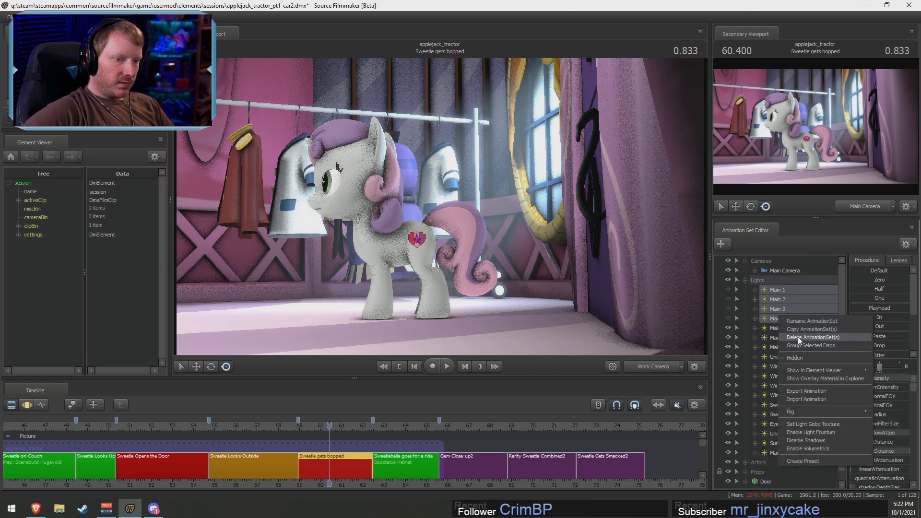
{"action": "left_click", "coordinate": [797, 338]}
Scrub through Sweetie Opens the Door and Sweetie Looks Outside, viewing them through Main Camera
{"action": "left_click_drag", "start_coordinate": [201, 428], "coordinate": [275, 426]}
{"action": "left_click", "coordinate": [639, 369]}
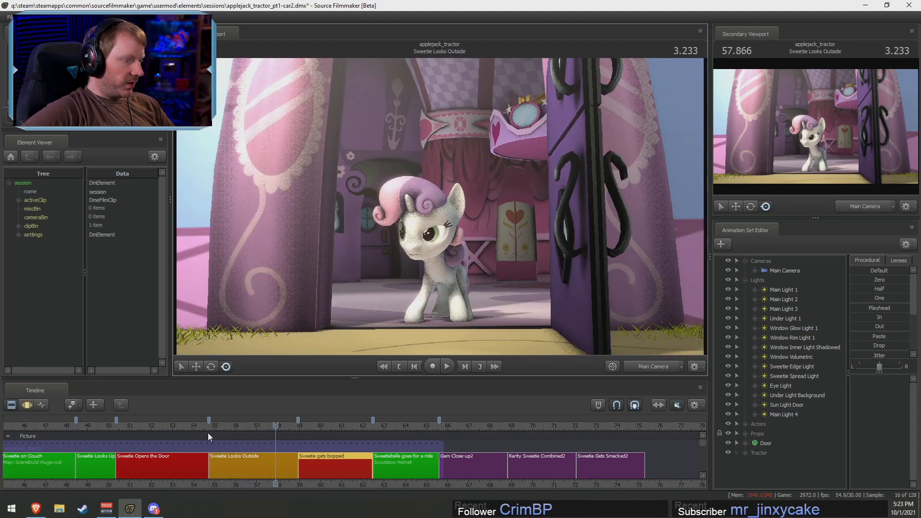
{"action": "left_click_drag", "start_coordinate": [208, 433], "coordinate": [181, 423]}
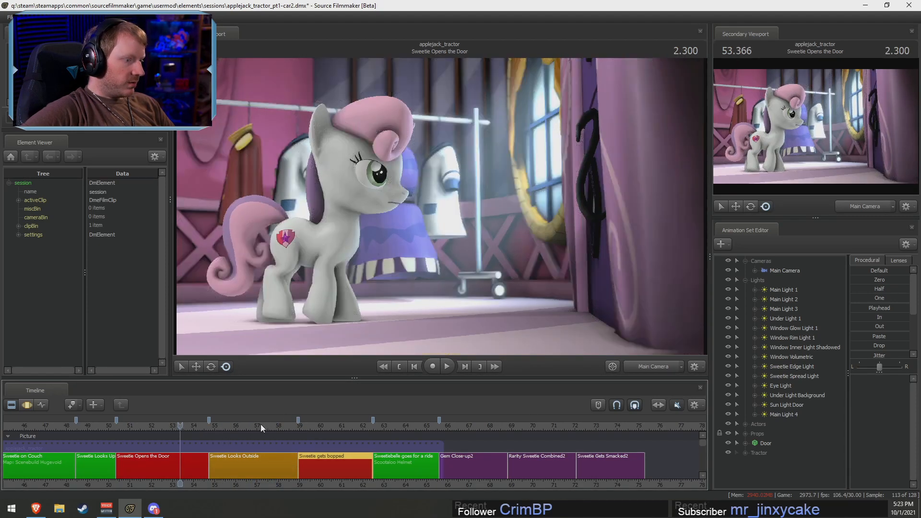
Move to about 57 seconds in Sweetie Looks Outside, inspect the doorway with the work camera, and return to Main Camera
{"action": "left_click", "coordinate": [257, 425]}
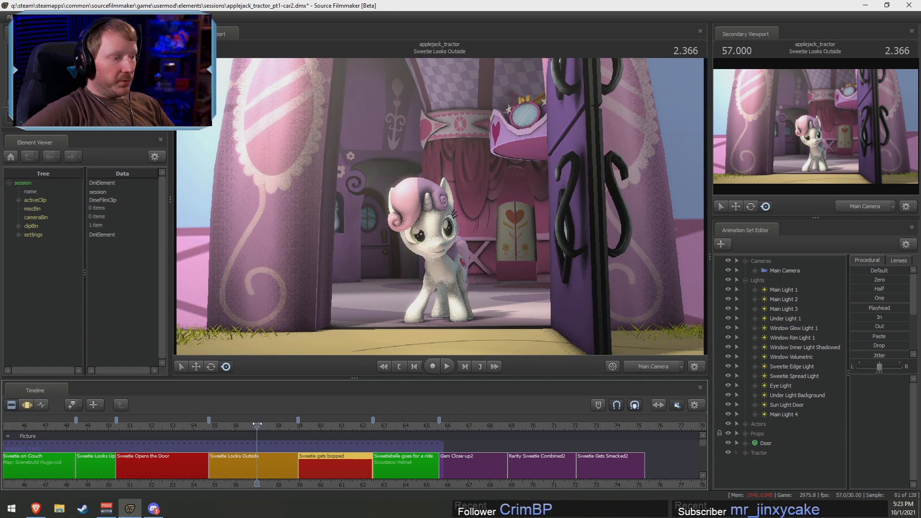
{"action": "left_click", "coordinate": [653, 366]}
{"action": "key", "text": "w"}
{"action": "mouse_move", "coordinate": [440, 206]}
{"action": "left_mouse_down"}
{"action": "mouse_move", "coordinate": [439, 223]}
{"action": "mouse_move", "coordinate": [475, 211]}
{"action": "mouse_move", "coordinate": [451, 211]}
{"action": "mouse_move", "coordinate": [446, 223]}
{"action": "left_mouse_up"}
{"action": "key", "text": "s"}
{"action": "key", "text": "a"}
{"action": "left_click", "coordinate": [657, 367]}
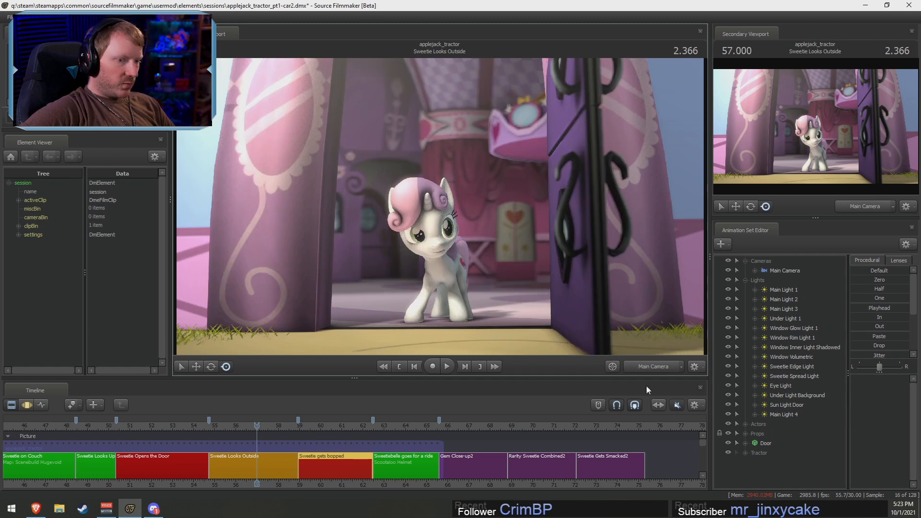
Select the Sweetie Looks Outside shot and toggle Sun Light Door off and on to check its effect
{"action": "left_click", "coordinate": [283, 458]}
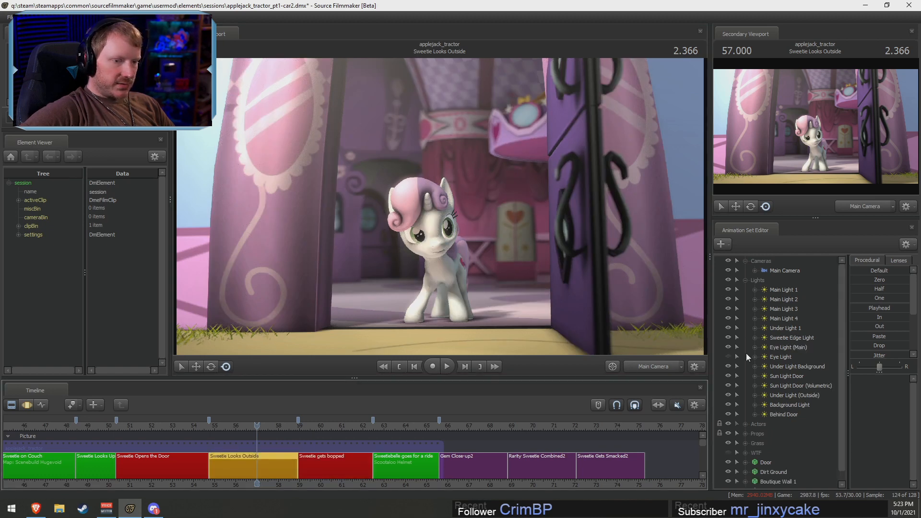
{"action": "left_click", "coordinate": [728, 376]}
{"action": "left_click", "coordinate": [728, 376]}
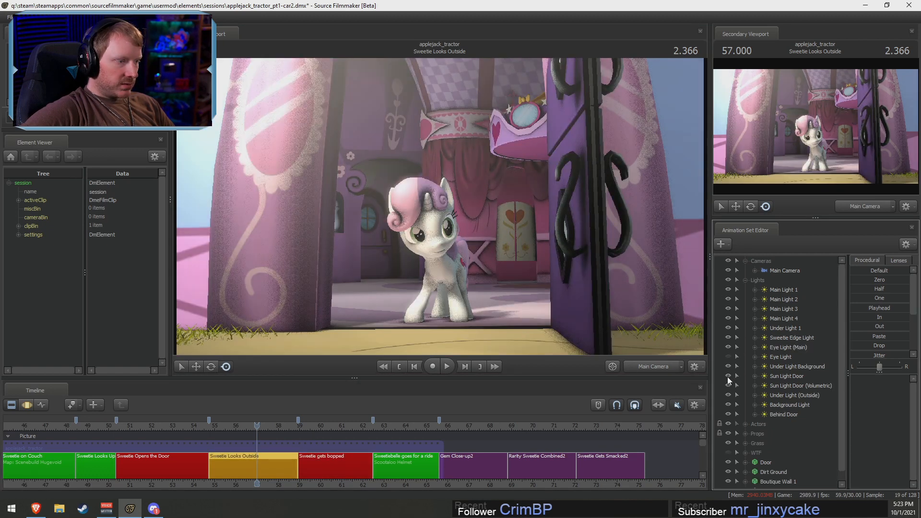
{"action": "left_click", "coordinate": [728, 376]}
{"action": "left_click", "coordinate": [728, 376]}
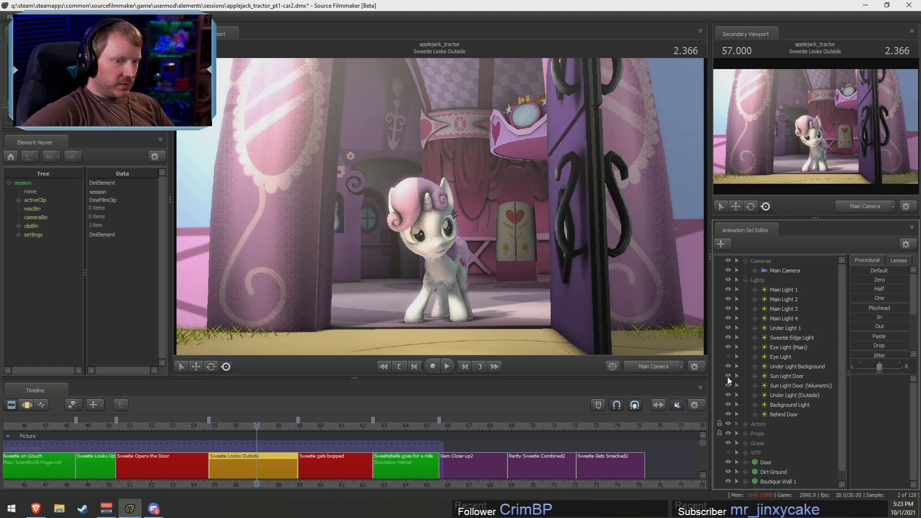
Toggle Main Light 1 off and on, look at the boutique through it, and return to Main Camera
{"action": "left_click", "coordinate": [726, 288]}
{"action": "left_click", "coordinate": [726, 287]}
{"action": "left_click", "coordinate": [726, 288]}
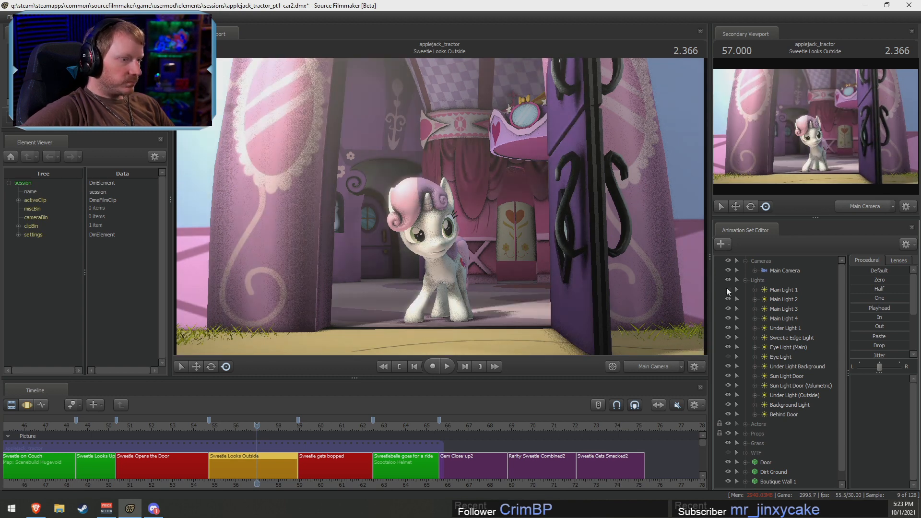
{"action": "left_click", "coordinate": [726, 287]}
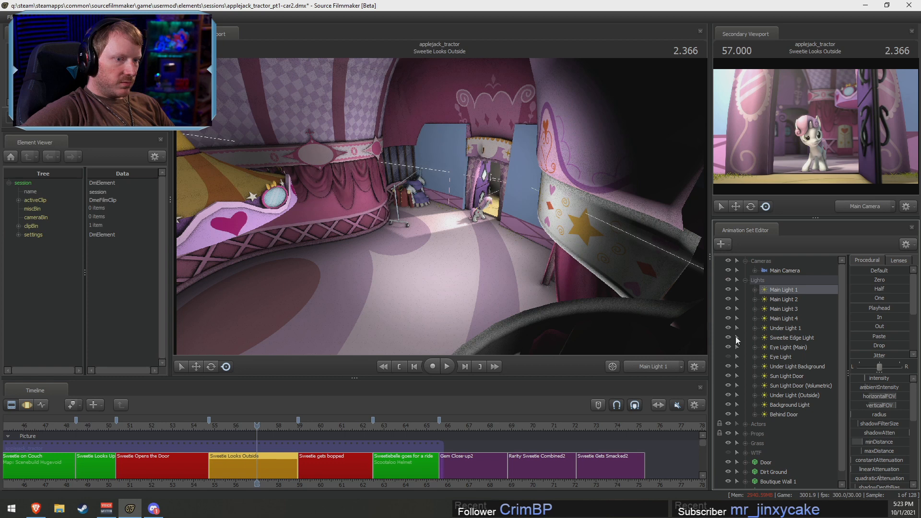
{"action": "left_click", "coordinate": [650, 365]}
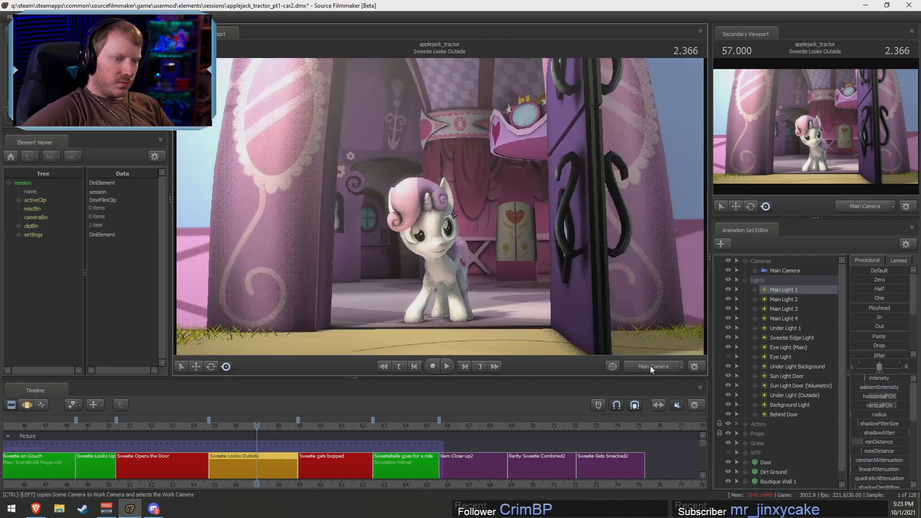
Compare the Main Camera view repeatedly with Main Light 1 hidden and shown
{"action": "left_click", "coordinate": [728, 290]}
{"action": "left_click", "coordinate": [728, 289]}
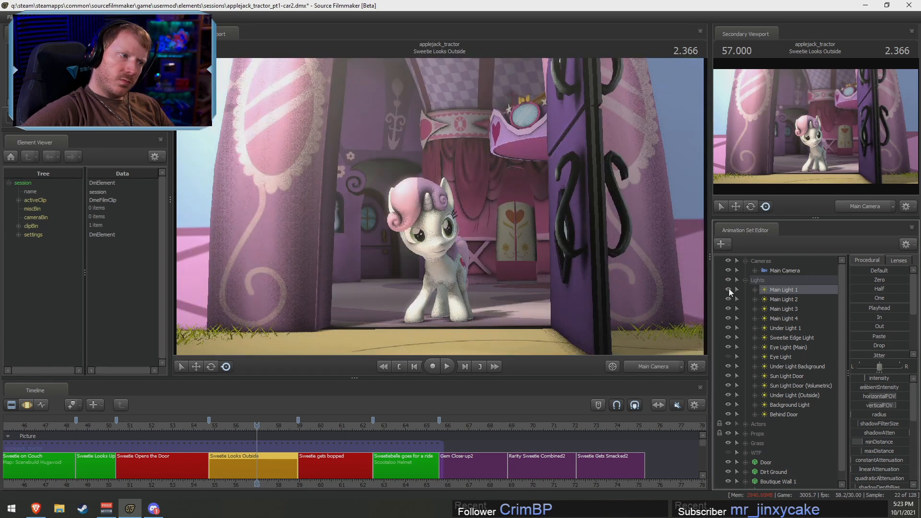
{"action": "left_click", "coordinate": [728, 289]}
{"action": "left_click", "coordinate": [728, 290]}
{"action": "left_click", "coordinate": [728, 289]}
{"action": "left_click", "coordinate": [729, 289]}
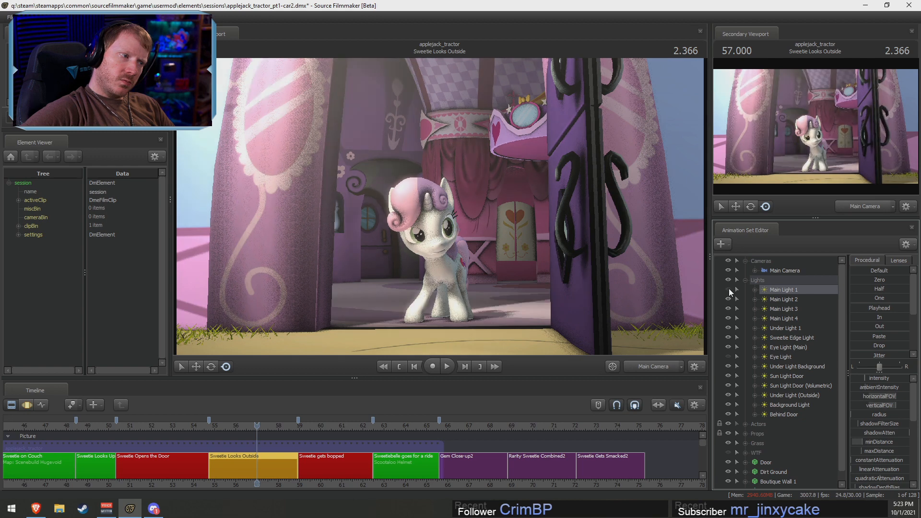
{"action": "left_click", "coordinate": [728, 289]}
{"action": "left_click", "coordinate": [728, 289]}
{"action": "left_click", "coordinate": [728, 289]}
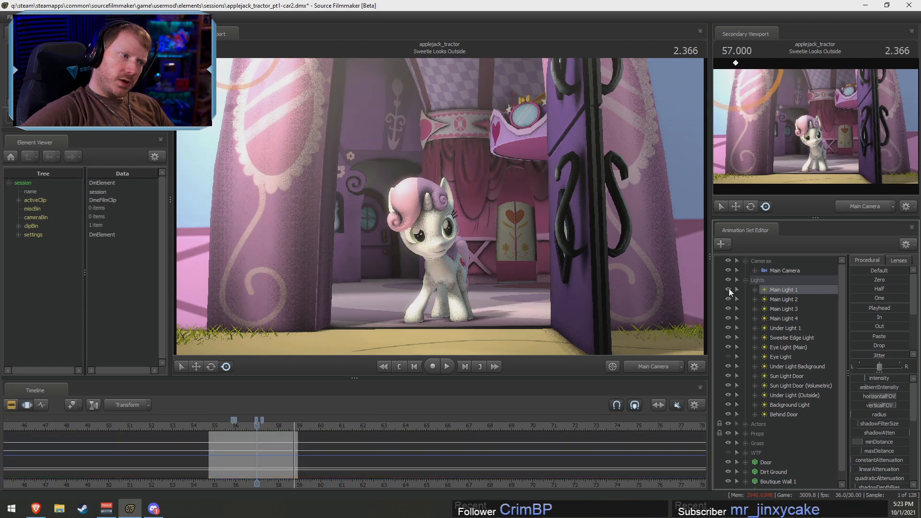
{"action": "key", "text": "ctrl+1"}
{"action": "left_click", "coordinate": [728, 290]}
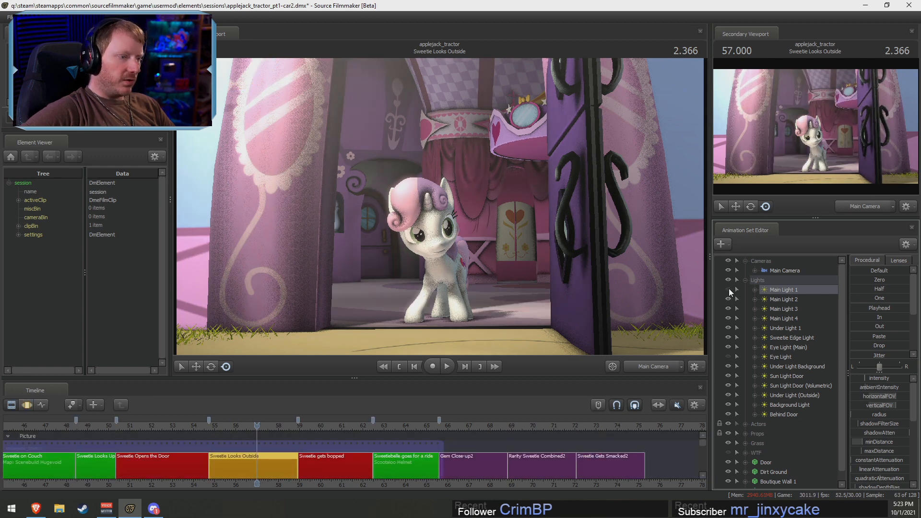
{"action": "left_click", "coordinate": [728, 289]}
{"action": "left_click", "coordinate": [728, 289]}
{"action": "left_click", "coordinate": [728, 289]}
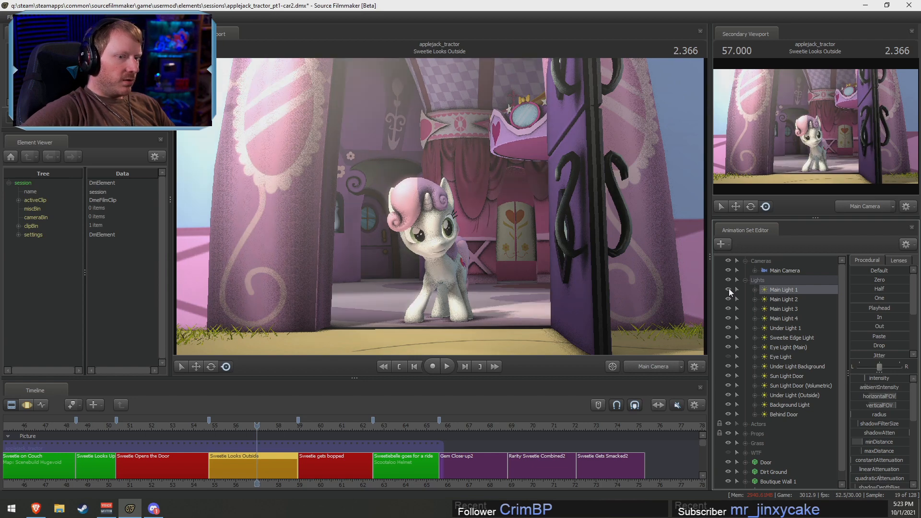
View the boutique through Main Light 1 and select the entire time range for motion editing
{"action": "double_click", "coordinate": [774, 289]}
{"action": "key", "text": "ctrl+1"}
{"action": "key", "text": "ctrl+2"}
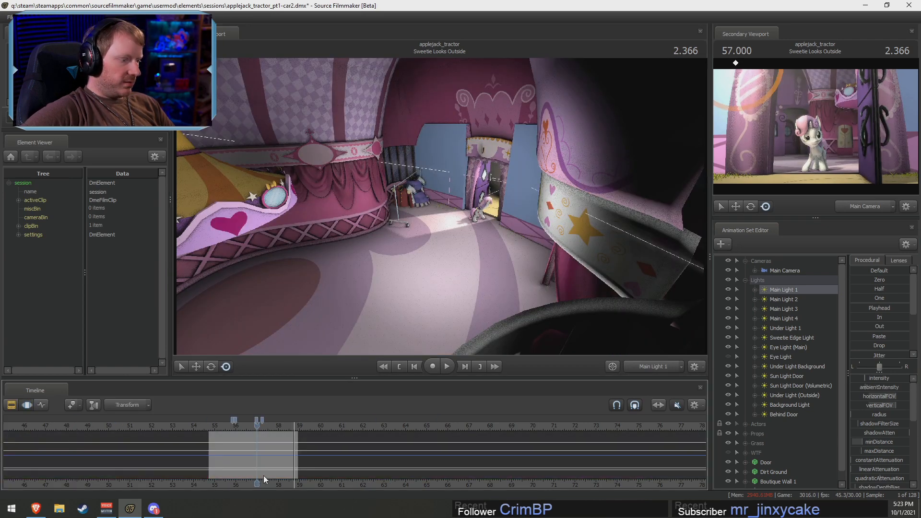
{"action": "key", "text": "ctrl+a"}
Try moving Main Light 1 farther back and tilting it down toward the boutique floor
{"action": "key", "text": "s"}
{"action": "left_click_drag", "start_coordinate": [345, 269], "coordinate": [343, 333]}
{"action": "key", "text": "w"}
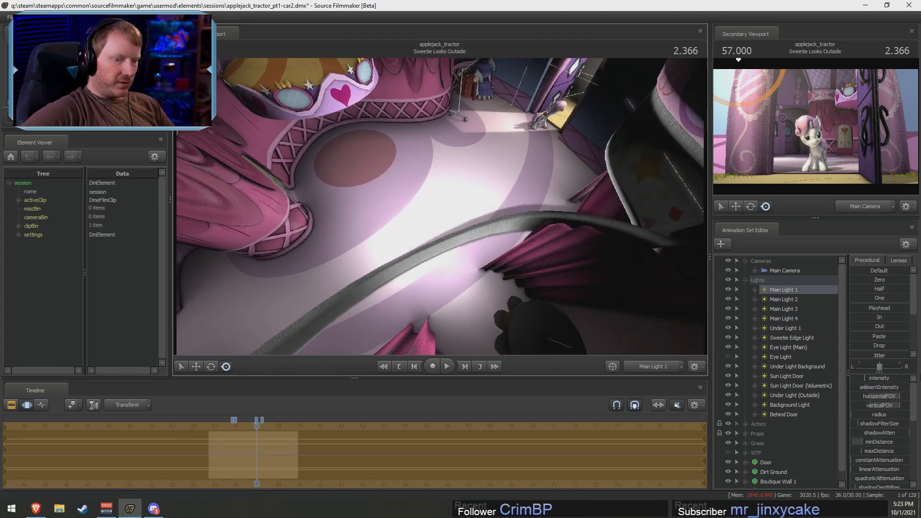
Turn off Main Light 1's shadows, reposition it to shine down on the floor beside Sweetie Belle, and return to Main Camera
{"action": "right_click", "coordinate": [784, 292]}
{"action": "left_click", "coordinate": [811, 415]}
{"action": "left_click_drag", "start_coordinate": [527, 232], "coordinate": [439, 206]}
{"action": "scroll", "coordinate": [527, 240], "scroll_direction": "down", "scroll_amount": 2}
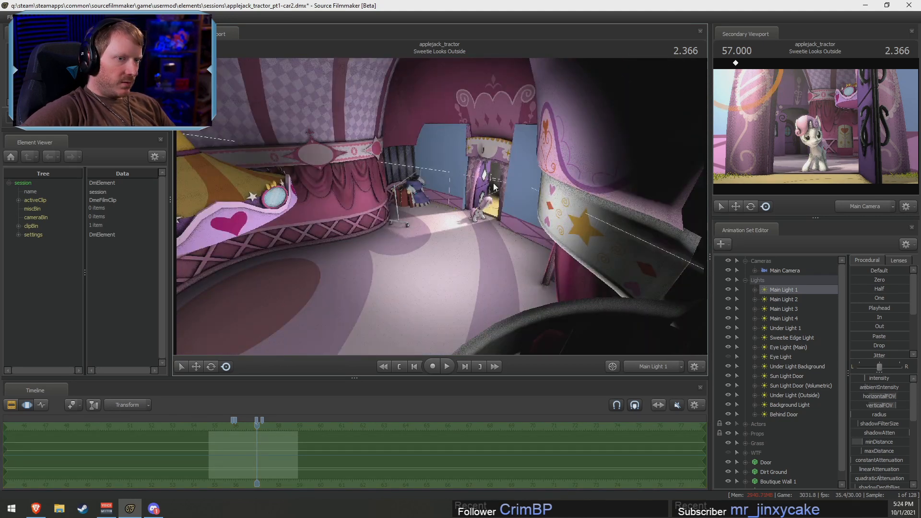
{"action": "left_click_drag", "start_coordinate": [518, 197], "coordinate": [527, 221]}
{"action": "left_click_drag", "start_coordinate": [469, 270], "coordinate": [439, 207]}
{"action": "key", "text": "F3"}
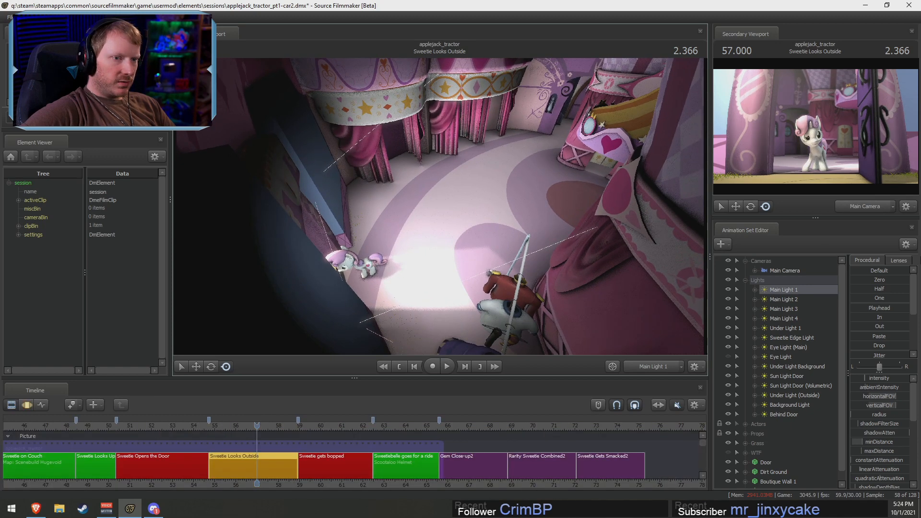
{"action": "key", "text": "F3"}
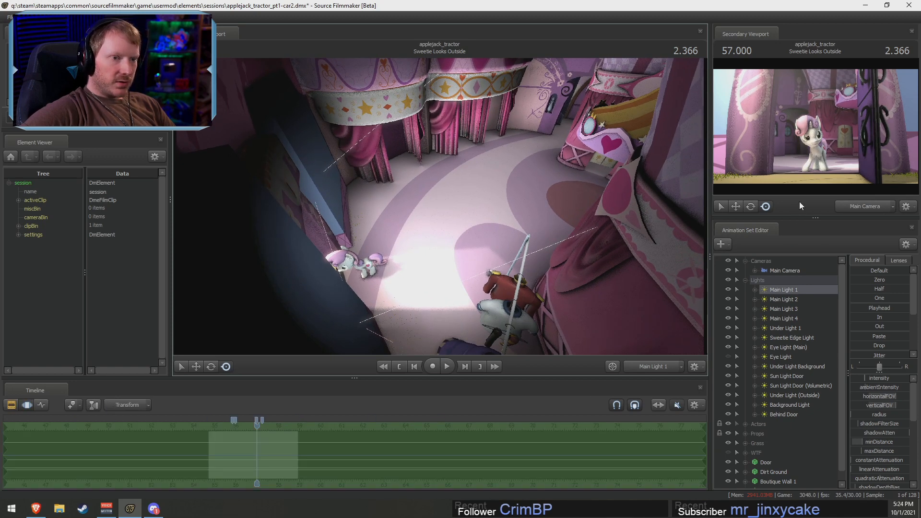
{"action": "left_click", "coordinate": [644, 364]}
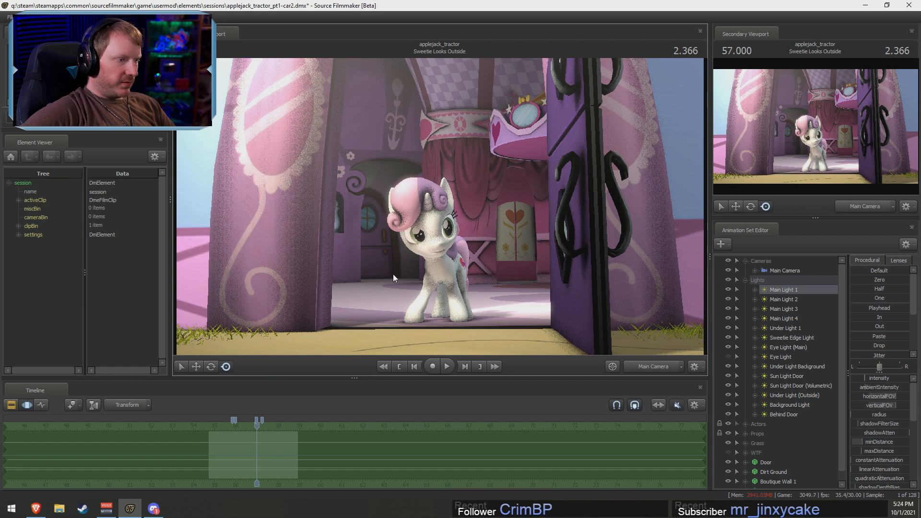
Show Main Light 1's light element in the Element Viewer and enable its uberlight option
{"action": "right_click", "coordinate": [787, 290]}
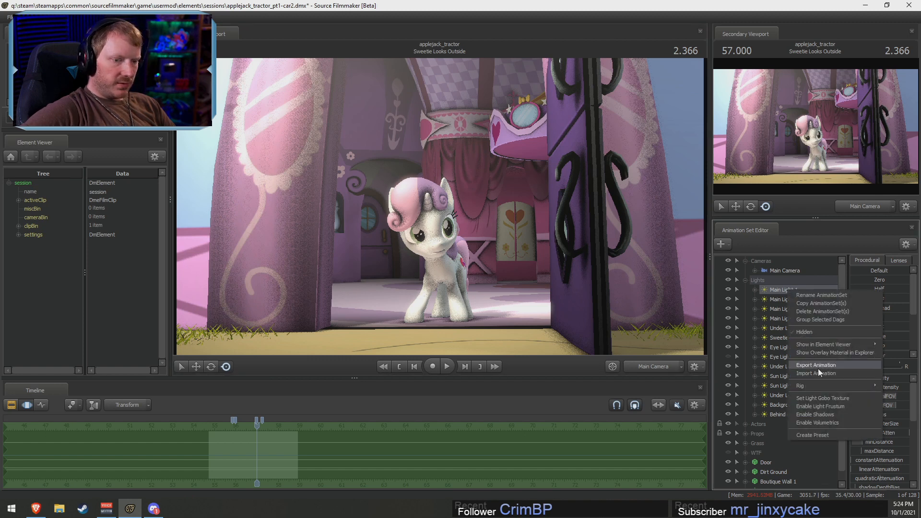
{"action": "mouse_move", "coordinate": [824, 344]}
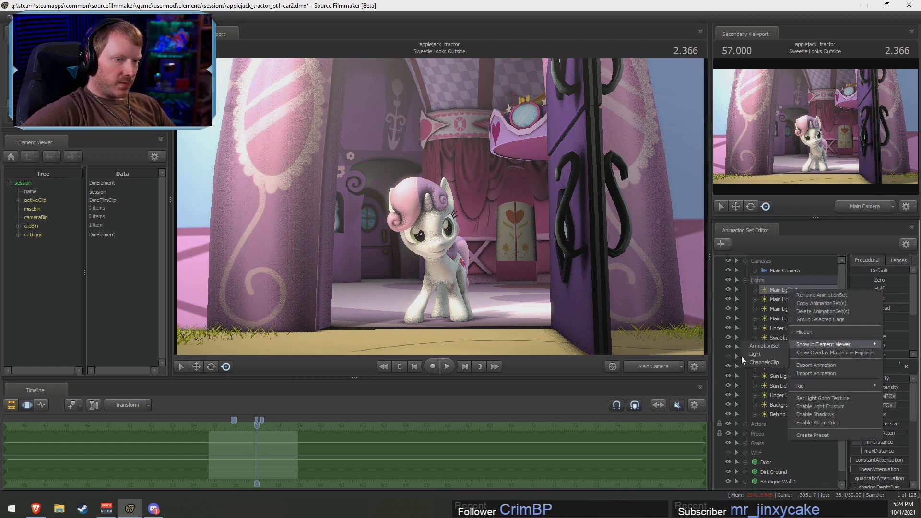
{"action": "left_click", "coordinate": [741, 355]}
{"action": "scroll", "coordinate": [140, 292], "scroll_direction": "down", "scroll_amount": 5}
{"action": "left_click", "coordinate": [91, 277]}
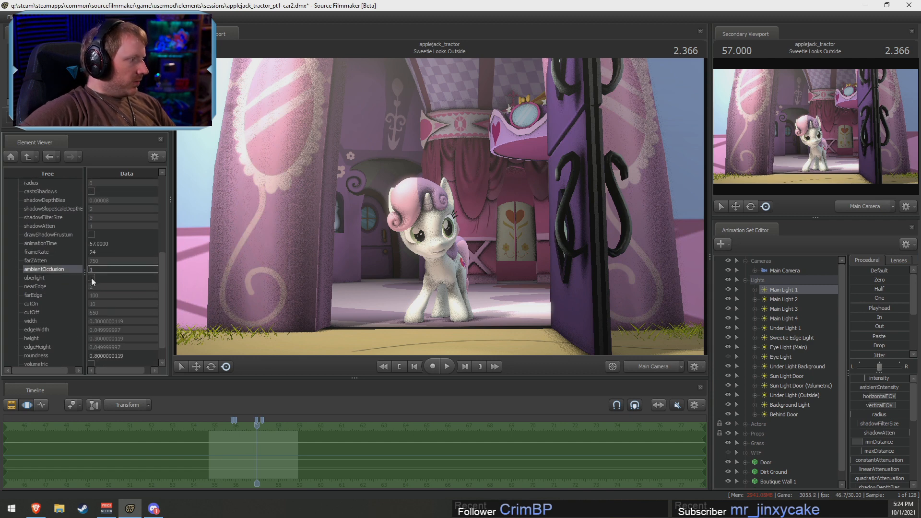
Set Main Light 1's width to about 6.8, edgeWidth 4.93, height 3.94, edgeHeight 5.01, farEdge 200 and cutOff 172
{"action": "scroll", "coordinate": [892, 444], "scroll_direction": "down", "scroll_amount": 4}
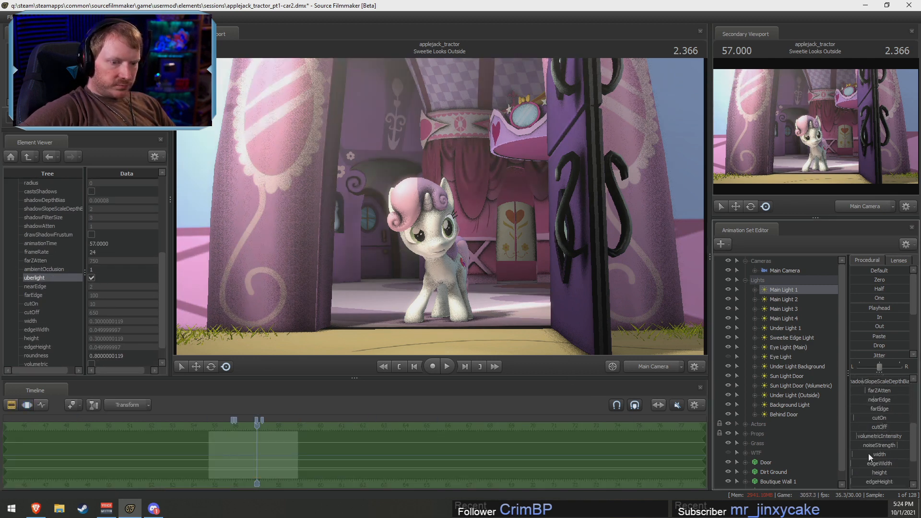
{"action": "mouse_move", "coordinate": [868, 453]}
{"action": "left_mouse_down"}
{"action": "mouse_move", "coordinate": [870, 477]}
{"action": "mouse_move", "coordinate": [885, 479]}
{"action": "left_mouse_up"}
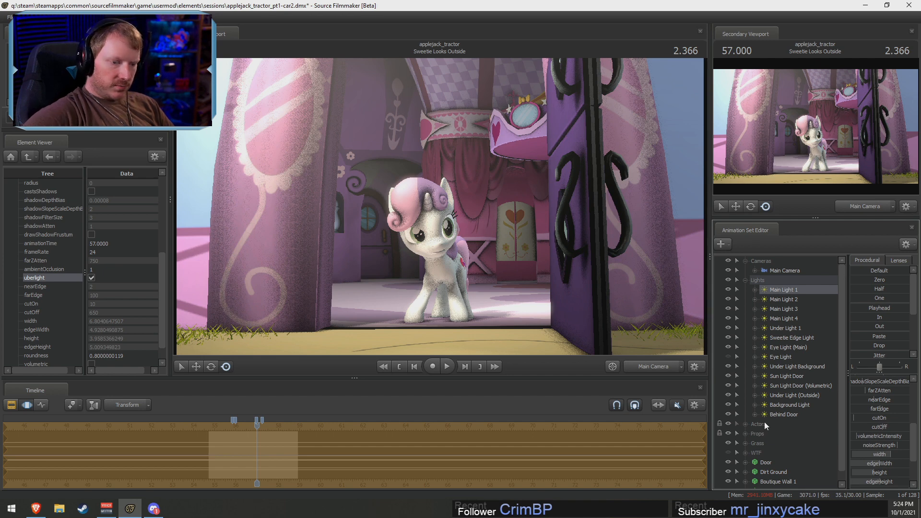
{"action": "scroll", "coordinate": [790, 425], "scroll_direction": "down", "scroll_amount": 1}
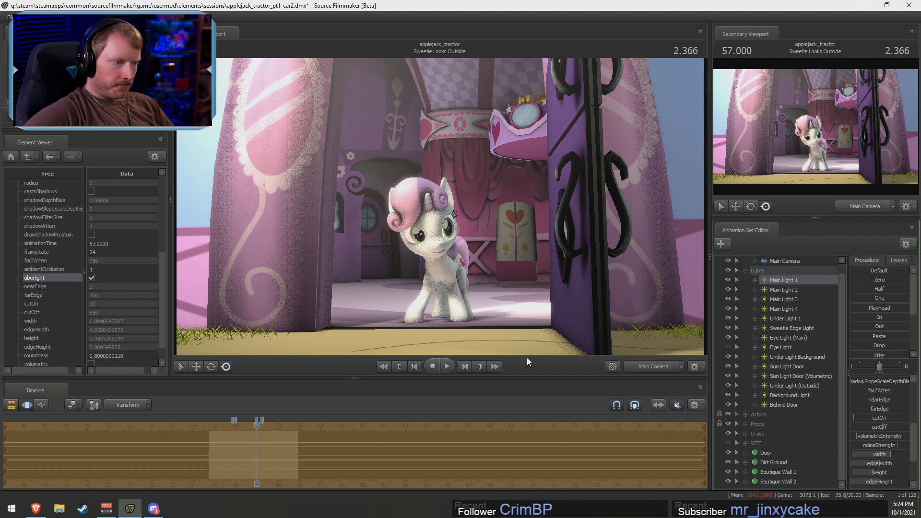
{"action": "scroll", "coordinate": [885, 448], "scroll_direction": "up", "scroll_amount": 2}
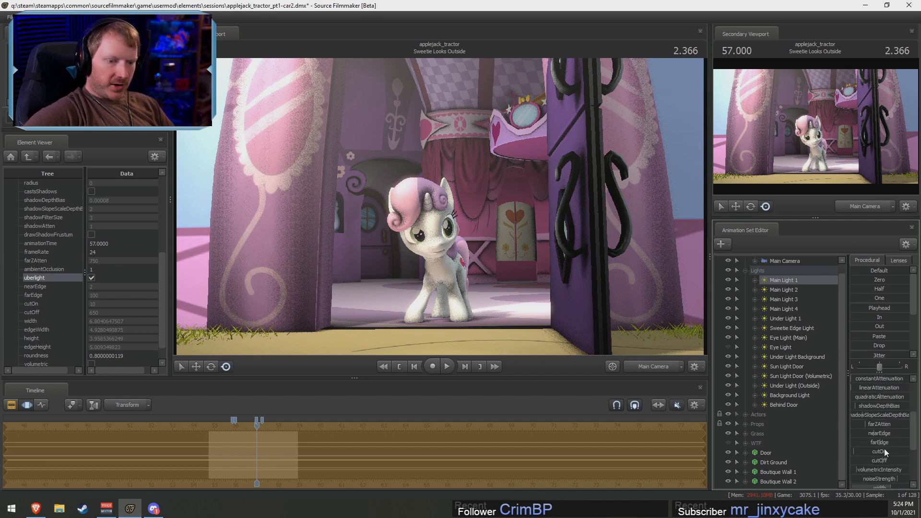
{"action": "mouse_move", "coordinate": [880, 460]}
{"action": "left_mouse_down"}
{"action": "mouse_move", "coordinate": [865, 462]}
{"action": "mouse_move", "coordinate": [892, 444]}
{"action": "mouse_move", "coordinate": [864, 461]}
{"action": "left_mouse_up"}
{"action": "key", "text": "F2"}
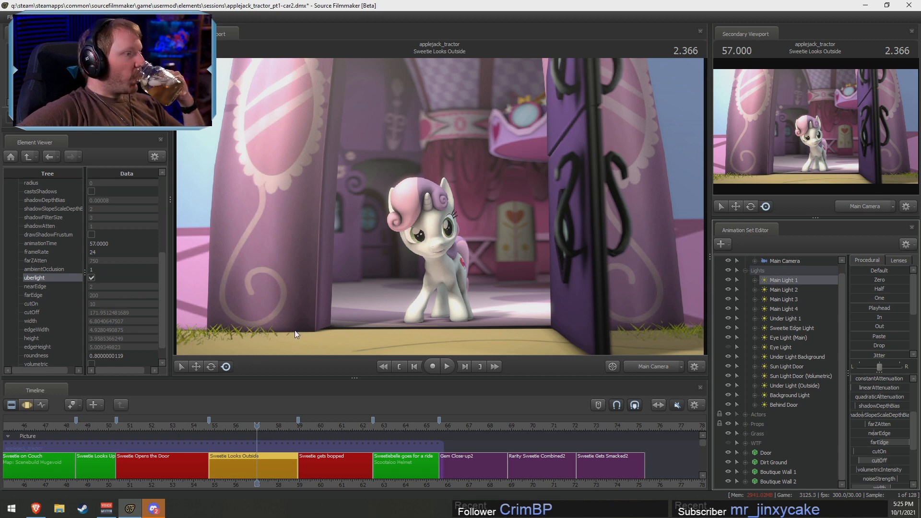
Review the lighting near the start of Sweetie Looks Outside and at the beginning of Sweetie gets bopped
{"action": "left_click", "coordinate": [215, 426]}
{"action": "left_click_drag", "start_coordinate": [216, 427], "coordinate": [218, 428]}
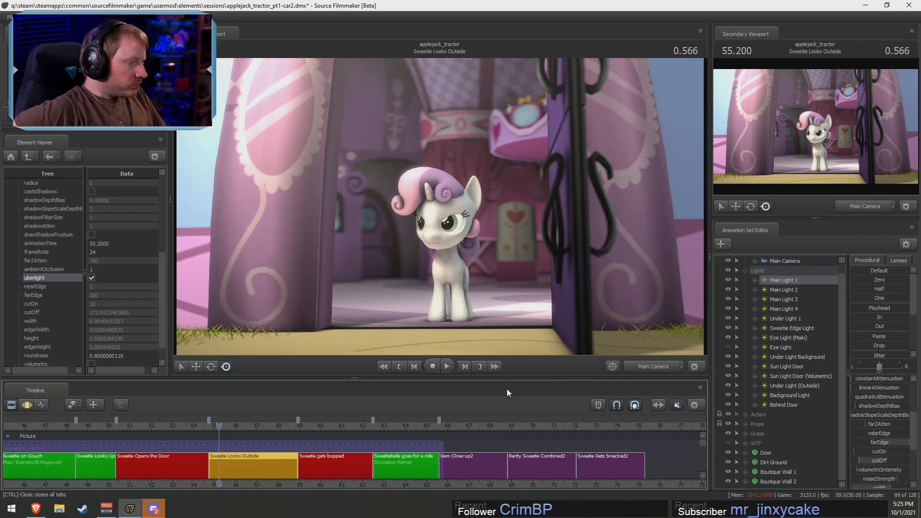
{"action": "mouse_move", "coordinate": [312, 427]}
{"action": "left_mouse_down"}
{"action": "mouse_move", "coordinate": [303, 424]}
{"action": "mouse_move", "coordinate": [328, 432]}
{"action": "mouse_move", "coordinate": [292, 432]}
{"action": "mouse_move", "coordinate": [314, 434]}
{"action": "left_mouse_up"}
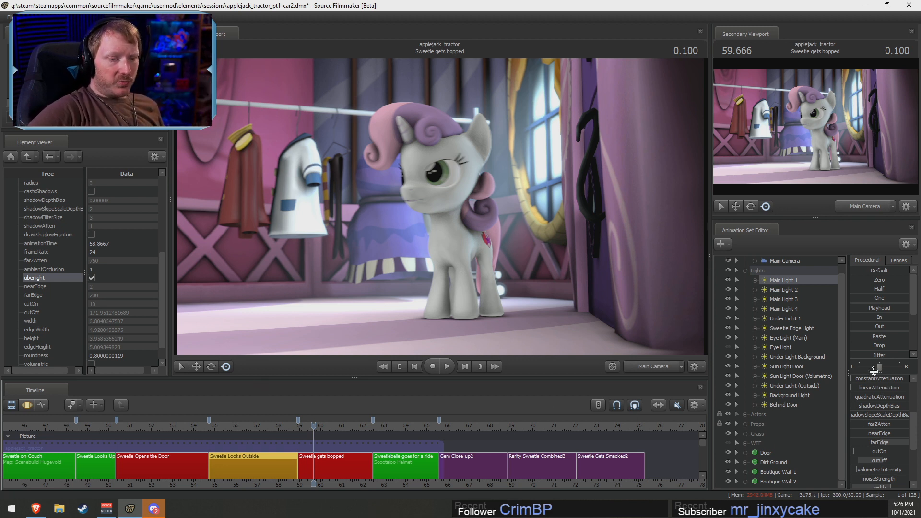
Enlarge the Animation Set Editor and its slider list, and collapse the Lights group
{"action": "left_click_drag", "start_coordinate": [872, 372], "coordinate": [874, 308]}
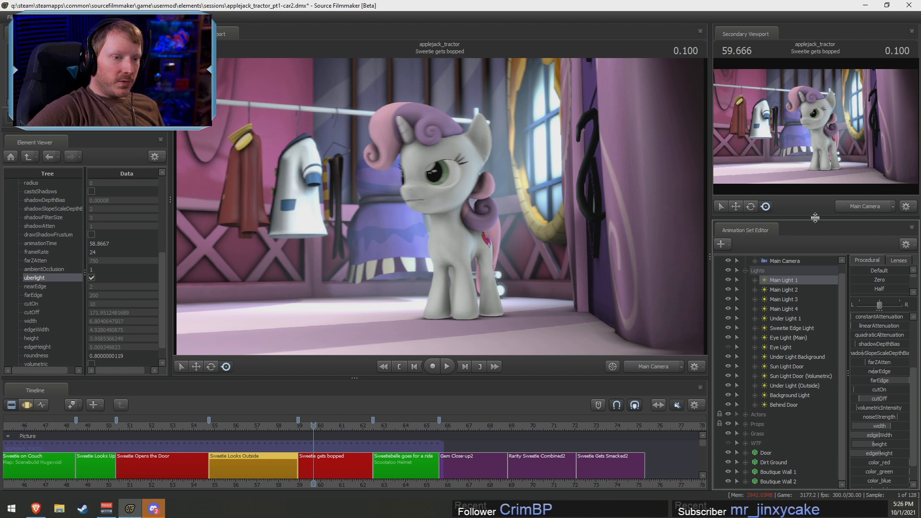
{"action": "left_click_drag", "start_coordinate": [816, 217], "coordinate": [816, 196]}
{"action": "scroll", "coordinate": [94, 309], "scroll_direction": "down", "scroll_amount": 1}
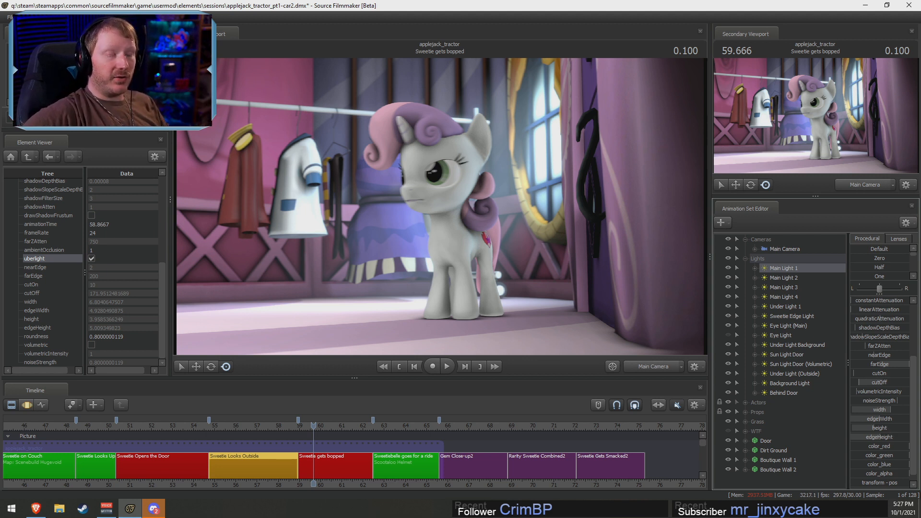
{"action": "left_click", "coordinate": [745, 240]}
{"action": "left_click", "coordinate": [745, 249]}
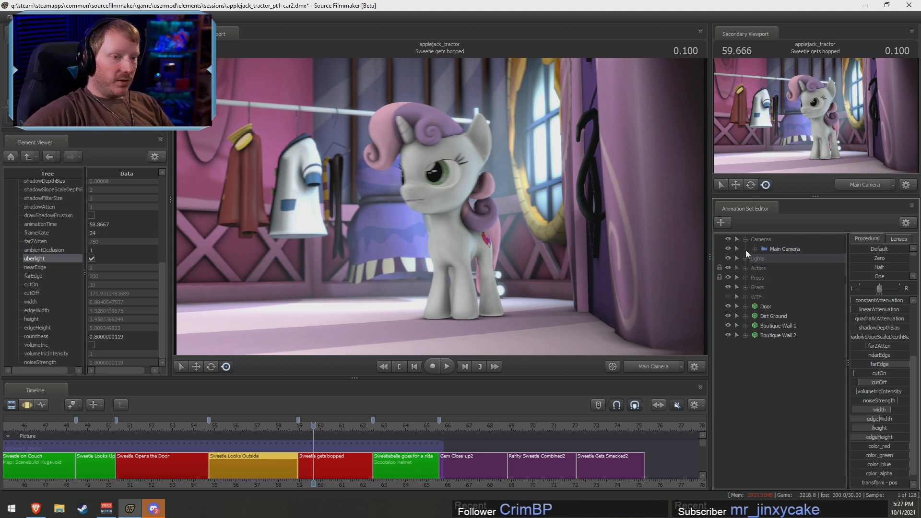
Create a new light in the Sweetie gets bopped shot and view the scene through it for motion editing
{"action": "right_click", "coordinate": [778, 388]}
{"action": "left_click", "coordinate": [758, 382]}
{"action": "left_click", "coordinate": [331, 466]}
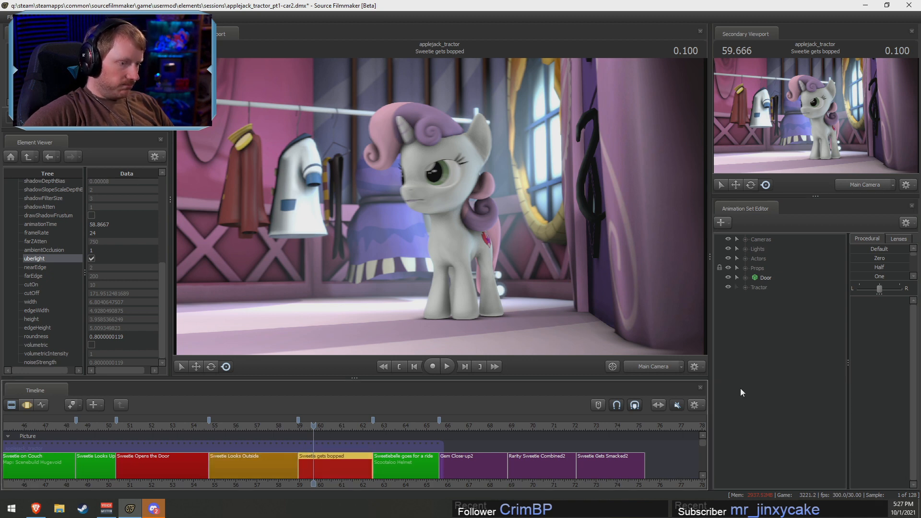
{"action": "right_click", "coordinate": [765, 375]}
{"action": "left_click", "coordinate": [806, 387]}
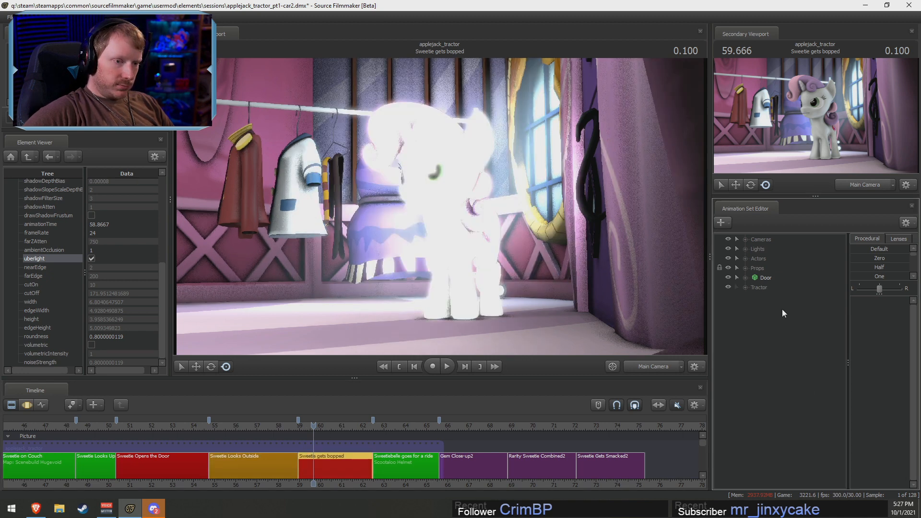
{"action": "left_click", "coordinate": [745, 249]}
{"action": "double_click", "coordinate": [783, 392]}
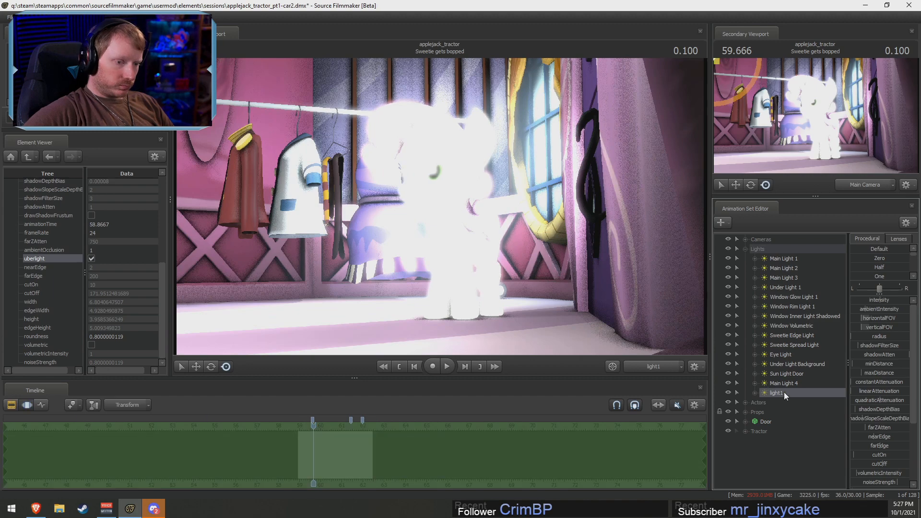
Move and aim light1 through its own view so it shines on the curved pink wall below the hanging crown canopy
{"action": "mouse_move", "coordinate": [439, 206]}
{"action": "left_mouse_down"}
{"action": "mouse_move", "coordinate": [365, 207]}
{"action": "mouse_move", "coordinate": [352, 216]}
{"action": "mouse_move", "coordinate": [441, 211]}
{"action": "mouse_move", "coordinate": [440, 194]}
{"action": "left_mouse_up"}
{"action": "key", "text": "w"}
{"action": "scroll", "coordinate": [439, 206], "scroll_direction": "up", "scroll_amount": 5}
{"action": "scroll", "coordinate": [441, 210], "scroll_direction": "down", "scroll_amount": 5}
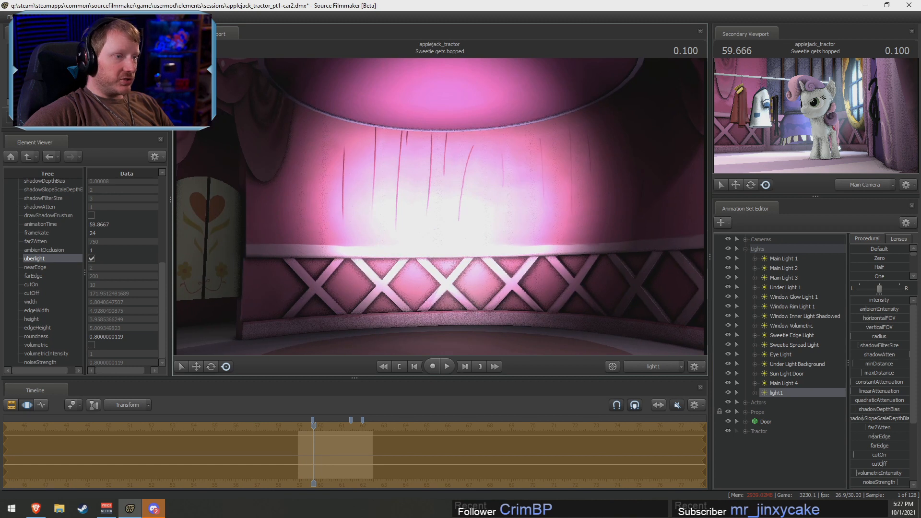
Enable light1's frustum display and view it from outside through the Work Camera
{"action": "right_click", "coordinate": [797, 390]}
{"action": "mouse_move", "coordinate": [891, 297]}
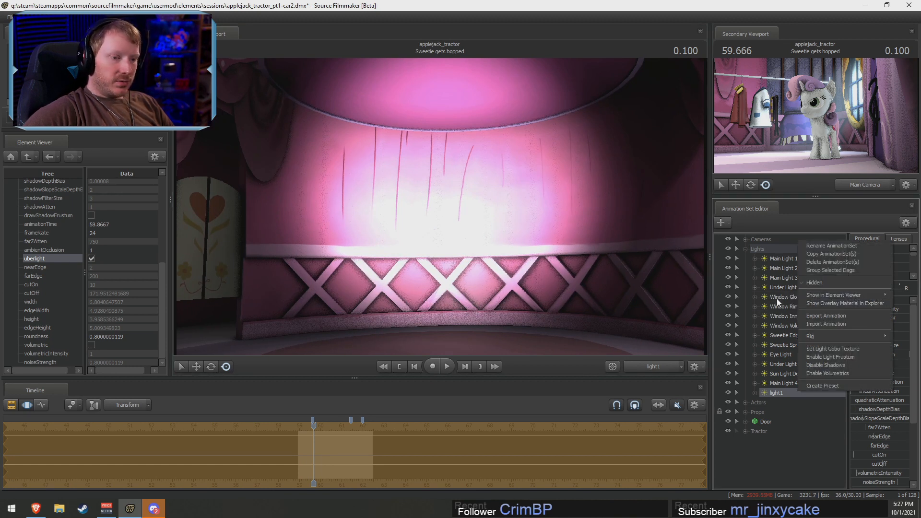
{"action": "left_click", "coordinate": [823, 356]}
{"action": "left_click", "coordinate": [649, 364]}
{"action": "key", "text": "s"}
{"action": "left_click_drag", "start_coordinate": [440, 206], "coordinate": [554, 254]}
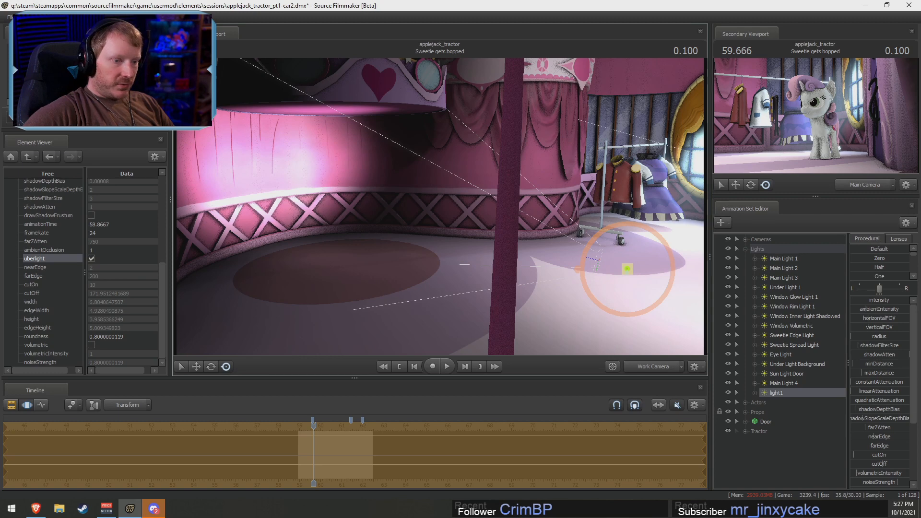
Lower light1's maxDistance and look over the frustum from the boutique floor
{"action": "left_click_drag", "start_coordinate": [878, 373], "coordinate": [869, 372]}
{"action": "left_click_drag", "start_coordinate": [436, 208], "coordinate": [505, 232]}
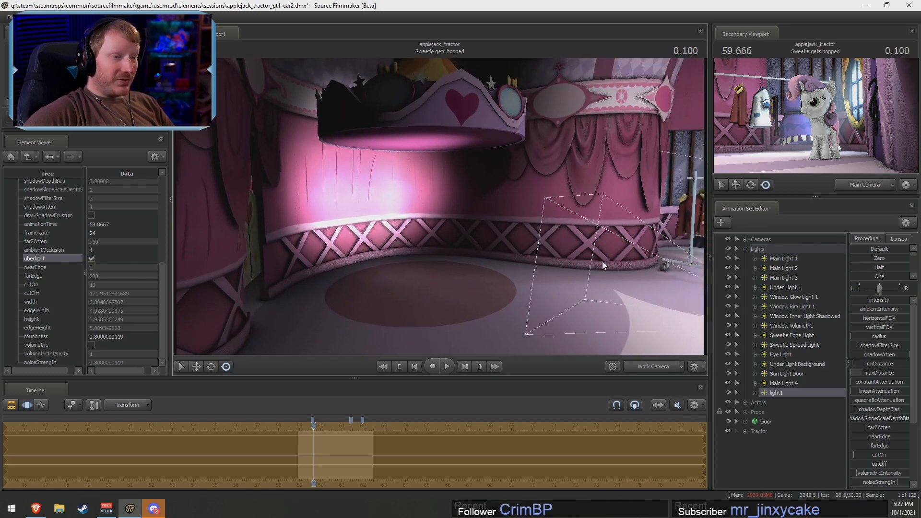
{"action": "left_click_drag", "start_coordinate": [602, 261], "coordinate": [565, 277]}
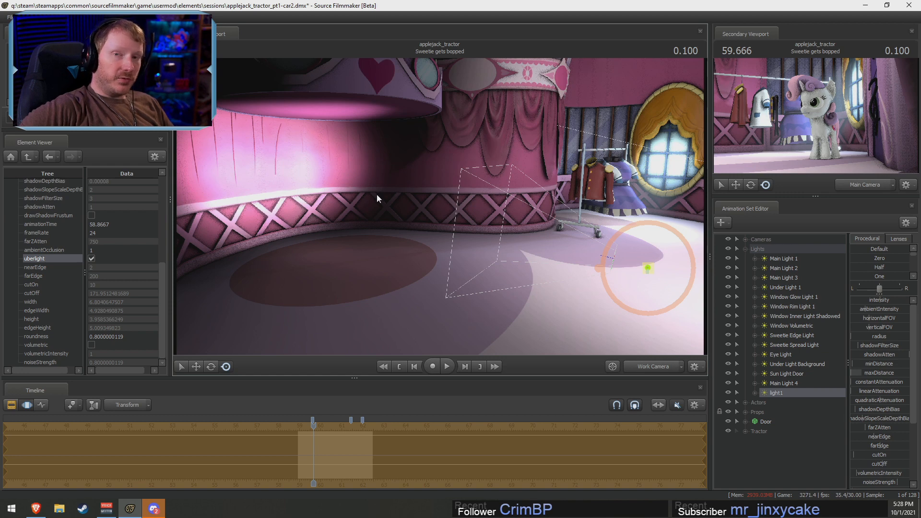
Show light1 in the Element Viewer, enable its uberlight option and examine the uberlight frustum
{"action": "right_click", "coordinate": [796, 391]}
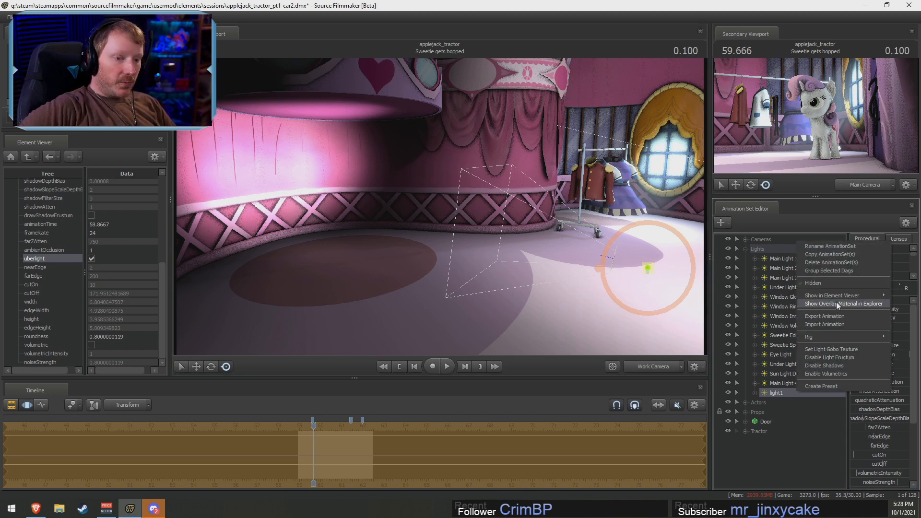
{"action": "mouse_move", "coordinate": [840, 294]}
{"action": "left_click", "coordinate": [766, 305]}
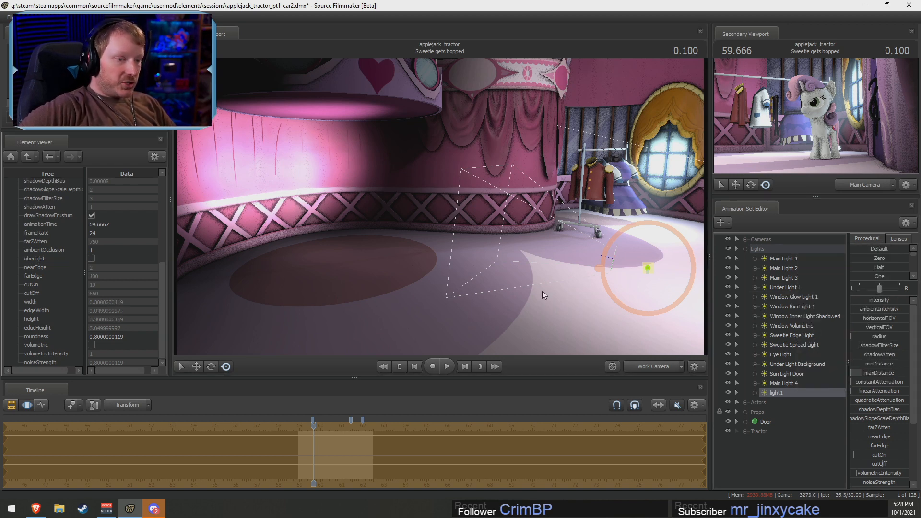
{"action": "left_click", "coordinate": [91, 259]}
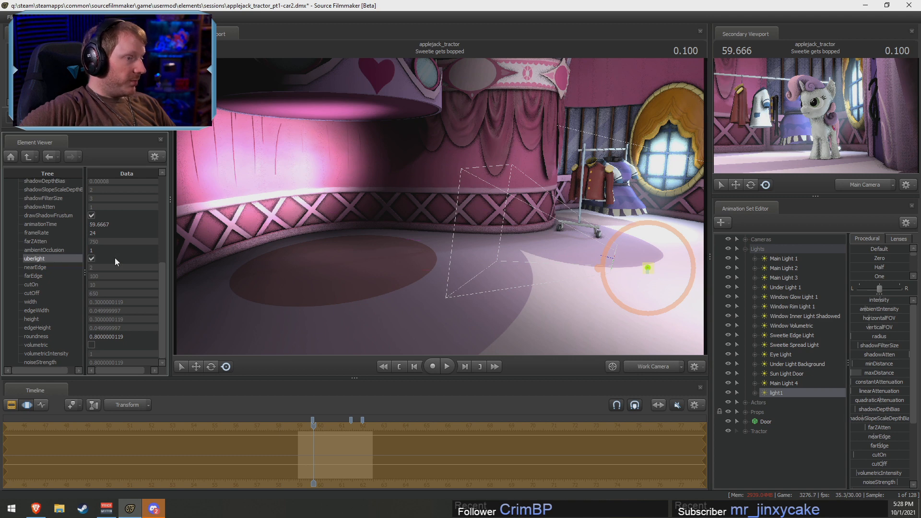
{"action": "left_click_drag", "start_coordinate": [440, 206], "coordinate": [440, 207]}
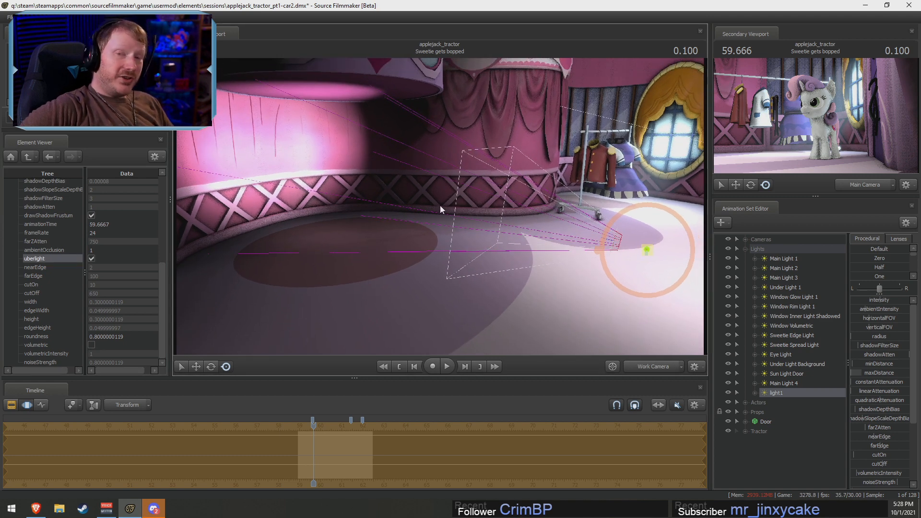
{"action": "left_click_drag", "start_coordinate": [509, 239], "coordinate": [440, 206]}
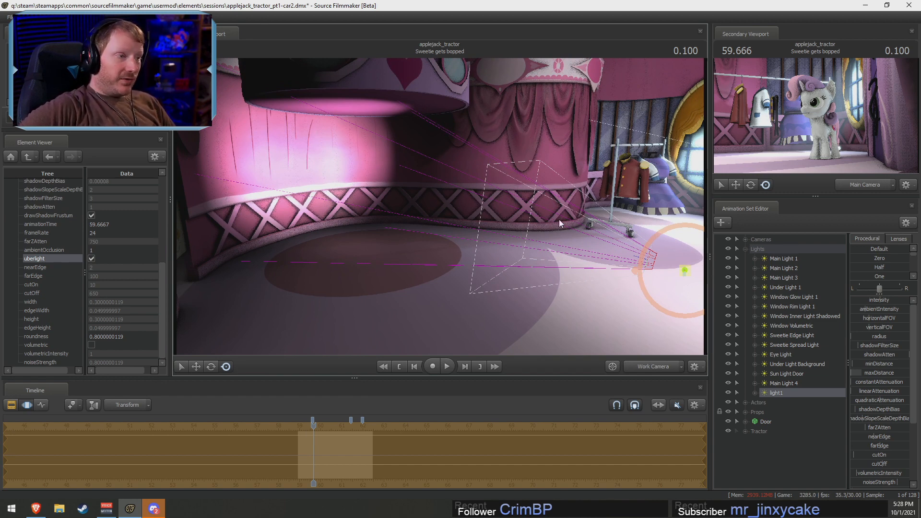
{"action": "left_click_drag", "start_coordinate": [559, 220], "coordinate": [497, 217]}
{"action": "mouse_move", "coordinate": [439, 207]}
{"action": "left_mouse_down"}
{"action": "mouse_move", "coordinate": [508, 209]}
{"action": "mouse_move", "coordinate": [439, 206]}
{"action": "left_mouse_up"}
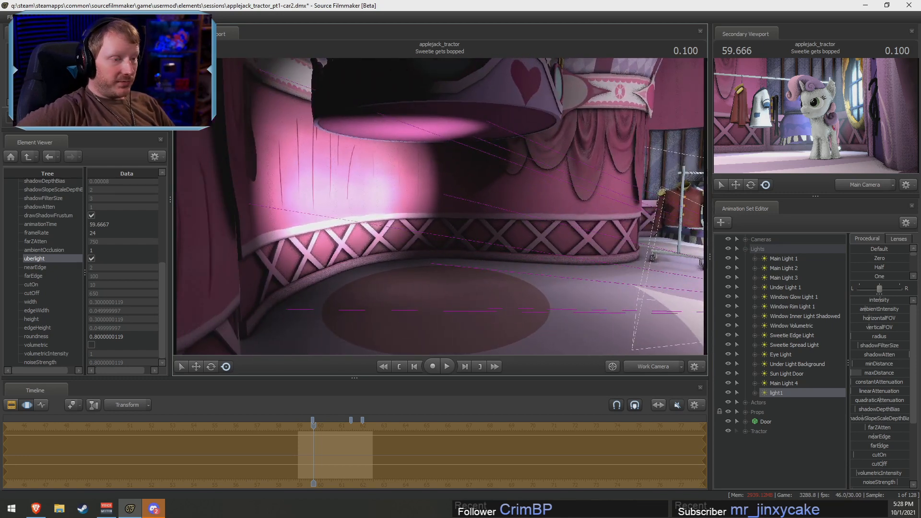
Set light1's cutOn to about 13.25 and its cutOff to about 391
{"action": "left_click_drag", "start_coordinate": [534, 294], "coordinate": [447, 195]}
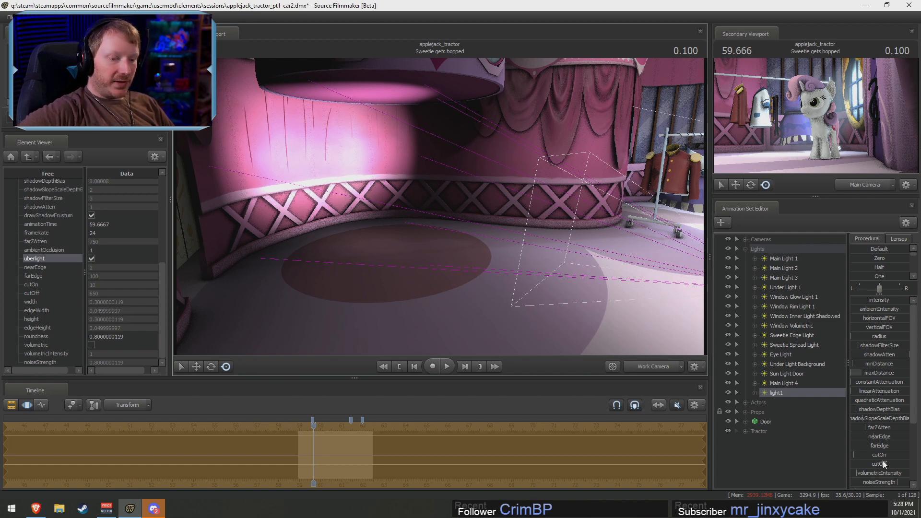
{"action": "left_click_drag", "start_coordinate": [513, 280], "coordinate": [554, 280]}
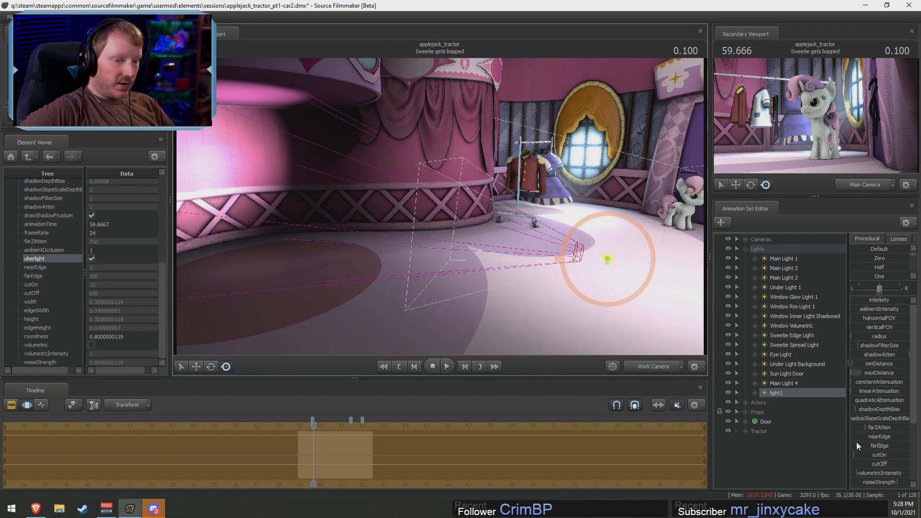
{"action": "left_click_drag", "start_coordinate": [859, 455], "coordinate": [861, 454]}
{"action": "left_click_drag", "start_coordinate": [558, 295], "coordinate": [448, 225]}
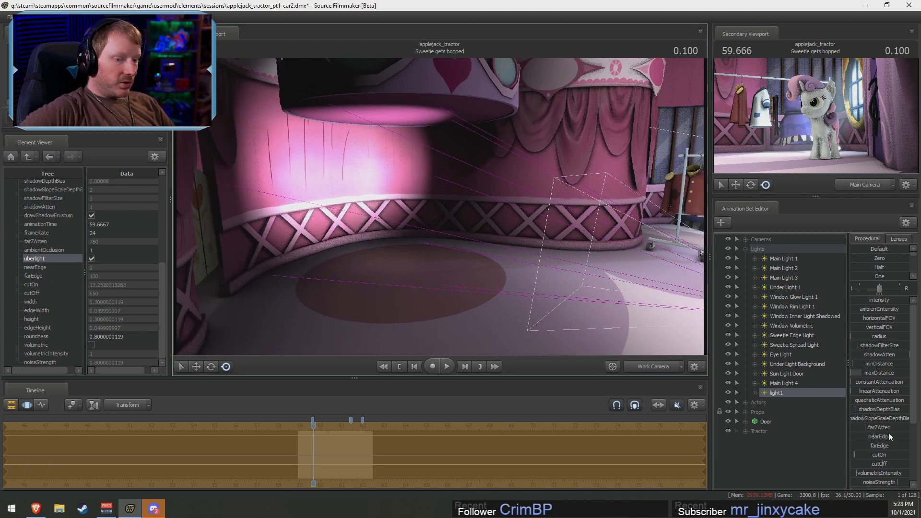
{"action": "left_click_drag", "start_coordinate": [882, 463], "coordinate": [864, 464]}
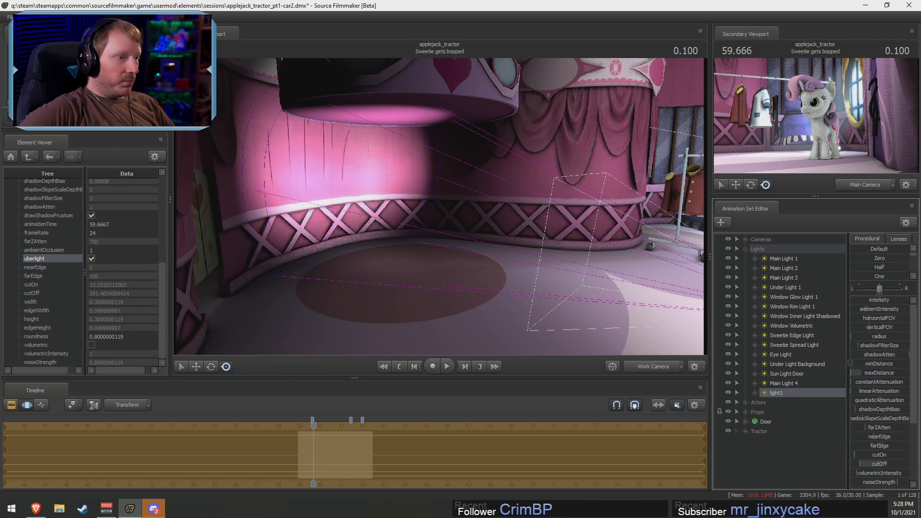
Lower light1's cutOff to about 94 and examine how far the light reaches toward the wall
{"action": "left_click_drag", "start_coordinate": [570, 259], "coordinate": [494, 216]}
{"action": "key", "text": "w"}
{"action": "key", "text": "s"}
{"action": "left_click_drag", "start_coordinate": [885, 464], "coordinate": [876, 463]}
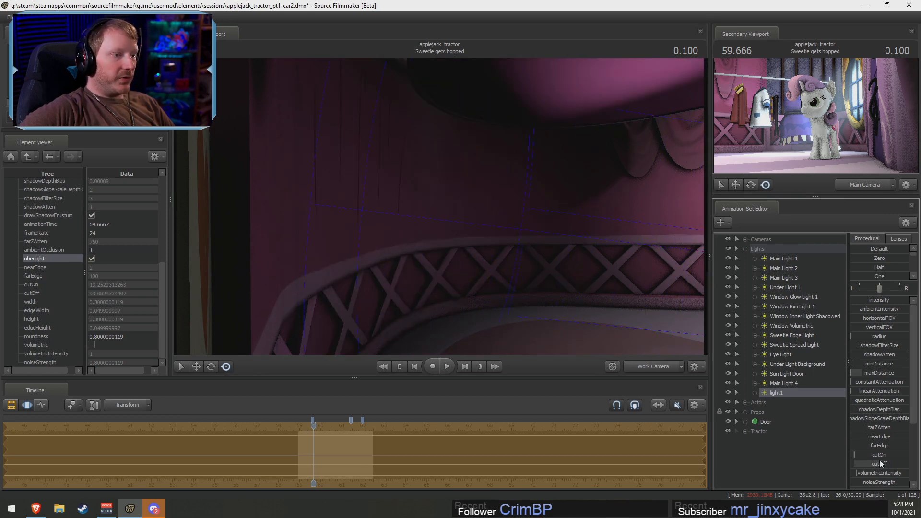
{"action": "key", "text": "s"}
{"action": "left_click_drag", "start_coordinate": [517, 158], "coordinate": [468, 220]}
{"action": "key", "text": "d"}
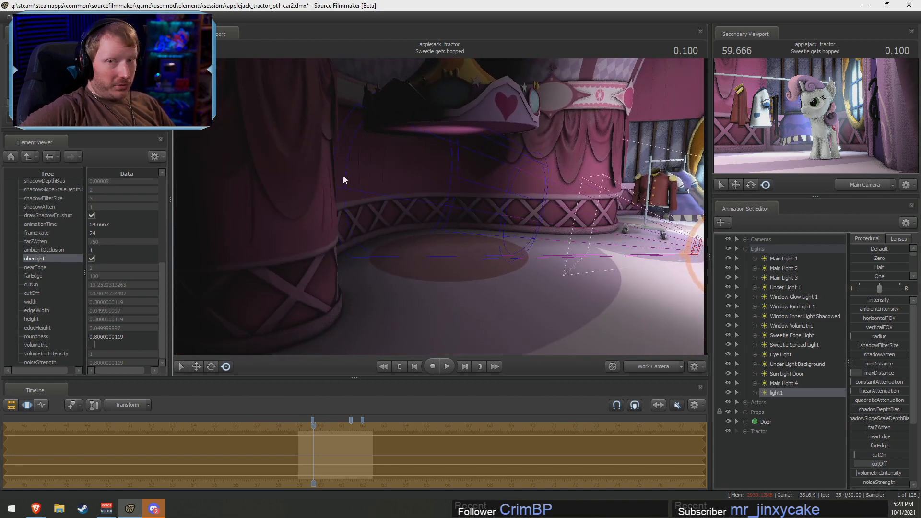
Set light1's cutOff to about 84 and try a higher cutOn, undoing the cutOn change
{"action": "mouse_move", "coordinate": [885, 465]}
{"action": "left_mouse_down"}
{"action": "mouse_move", "coordinate": [920, 465]}
{"action": "mouse_move", "coordinate": [887, 465]}
{"action": "mouse_move", "coordinate": [890, 456]}
{"action": "mouse_move", "coordinate": [895, 463]}
{"action": "left_mouse_up"}
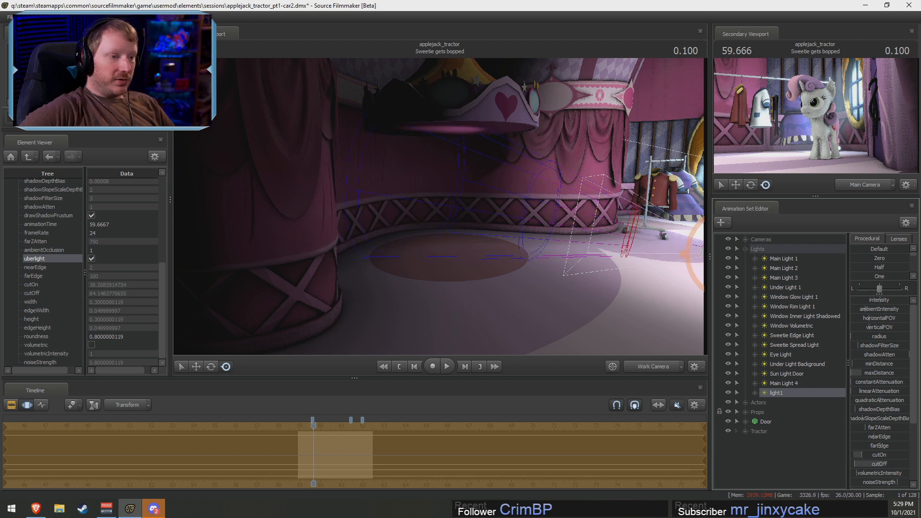
{"action": "key", "text": "ctrl+z"}
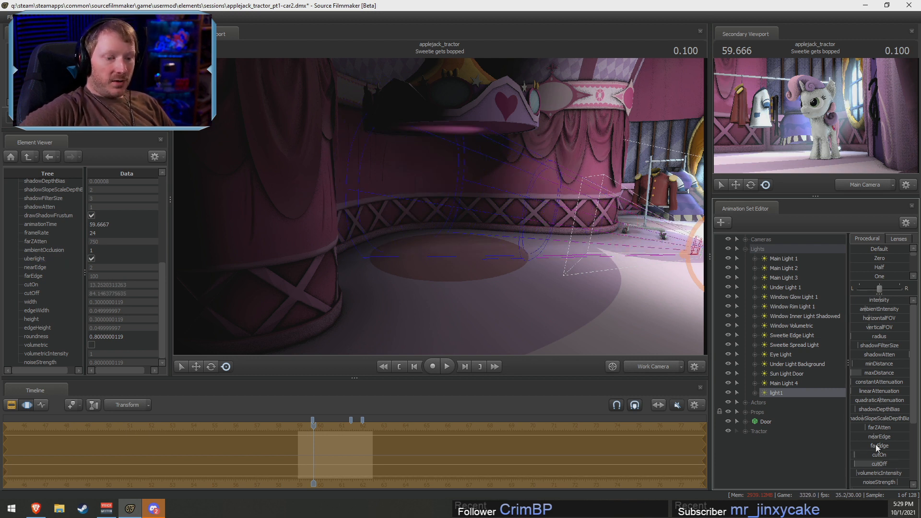
Set light1's farEdge to 0 and cutOff to about 211, and inspect the falloff on the wall up close
{"action": "left_click_drag", "start_coordinate": [880, 446], "coordinate": [852, 446]}
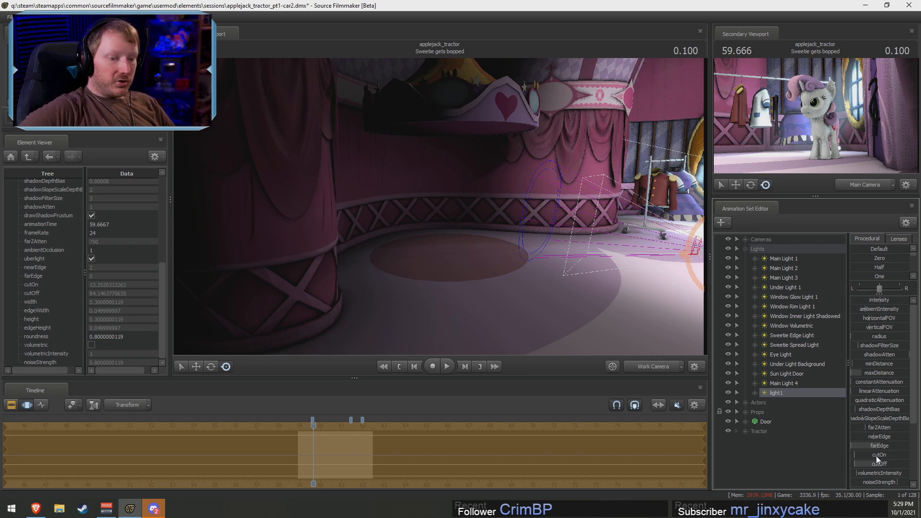
{"action": "left_click_drag", "start_coordinate": [873, 463], "coordinate": [888, 463]}
{"action": "key", "text": "w"}
{"action": "left_click_drag", "start_coordinate": [469, 144], "coordinate": [469, 144]}
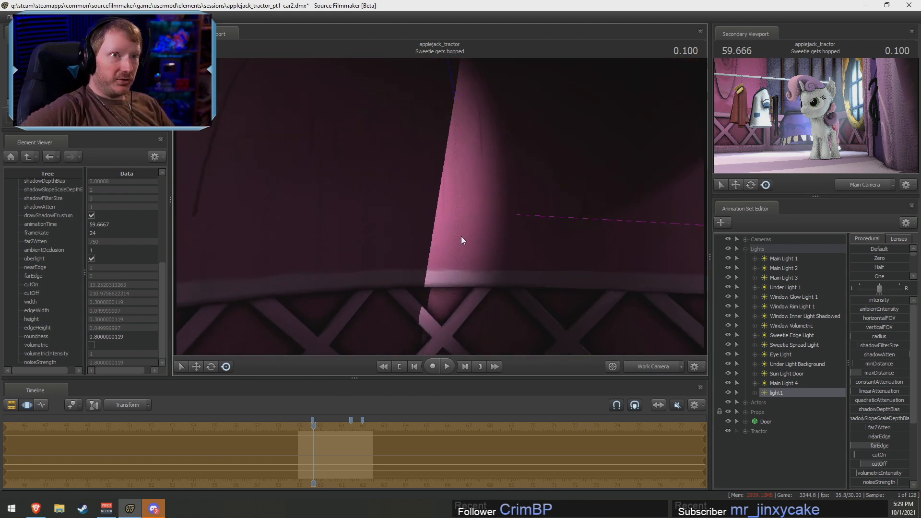
{"action": "left_click_drag", "start_coordinate": [461, 236], "coordinate": [438, 206]}
{"action": "key", "text": "s"}
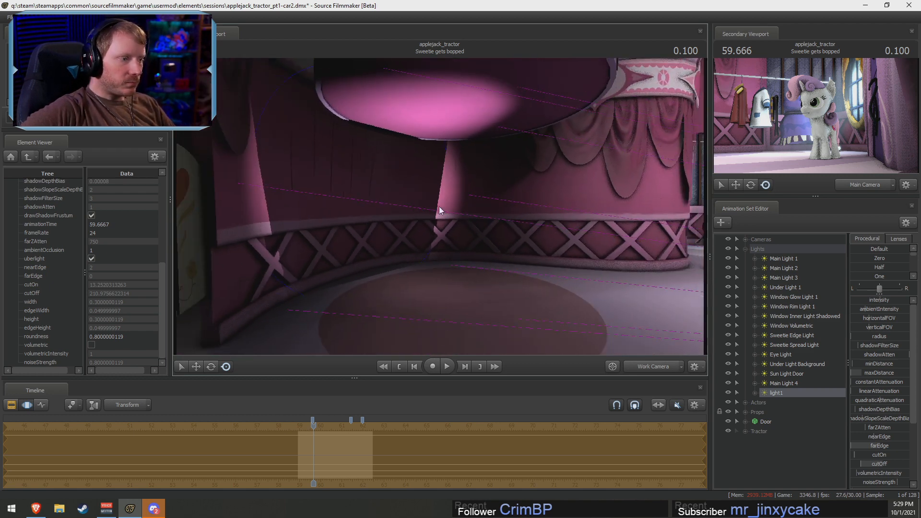
Set light1's farEdge to 200 and its cutOff to about 45
{"action": "left_click_drag", "start_coordinate": [878, 447], "coordinate": [862, 463]}
{"action": "key", "text": "s"}
{"action": "mouse_move", "coordinate": [543, 234]}
{"action": "left_mouse_down"}
{"action": "mouse_move", "coordinate": [585, 233]}
{"action": "mouse_move", "coordinate": [543, 233]}
{"action": "left_mouse_up"}
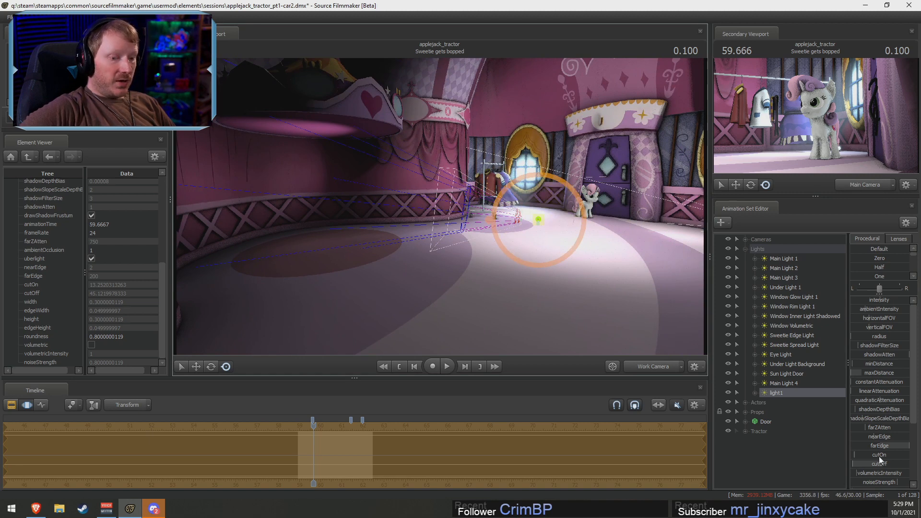
Raise light1's cutOff to about 513 and its cutOn to about 54, and view the frustum from behind
{"action": "left_click_drag", "start_coordinate": [879, 463], "coordinate": [897, 455]}
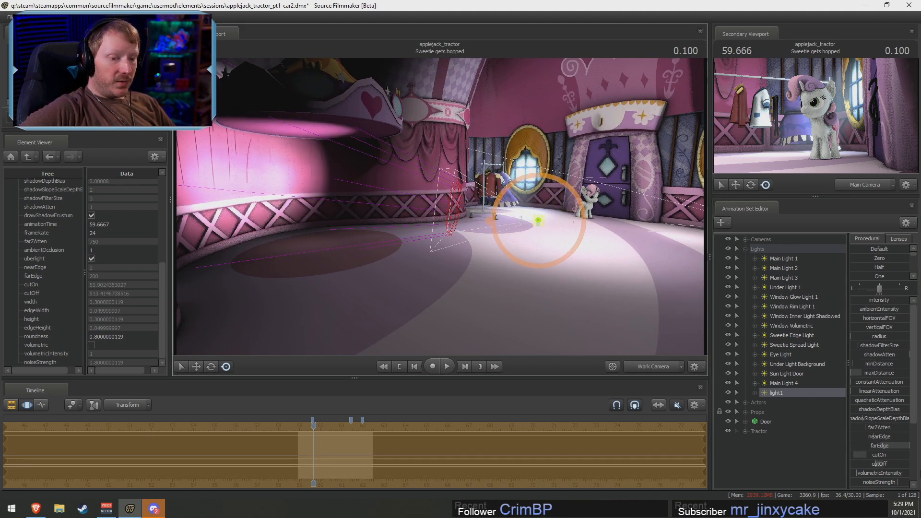
{"action": "left_click_drag", "start_coordinate": [449, 243], "coordinate": [466, 261]}
{"action": "key", "text": "d"}
{"action": "key", "text": "w"}
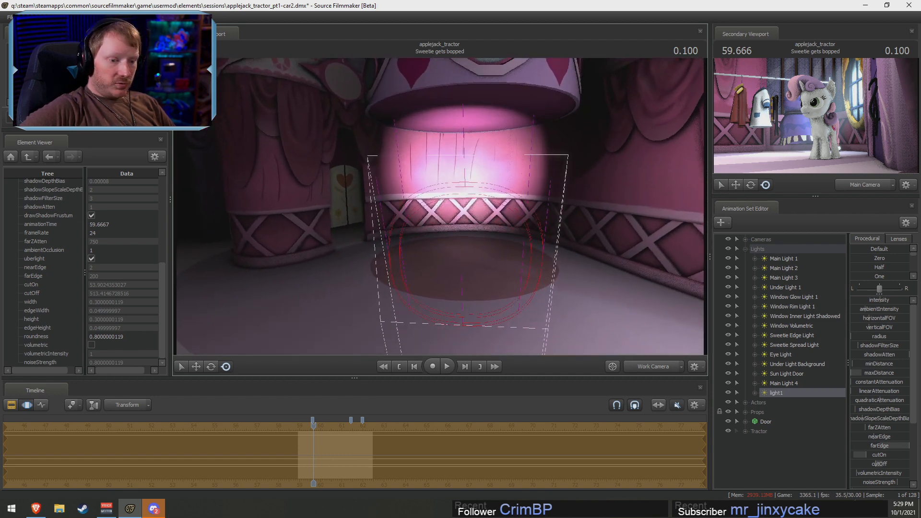
Reduce light1's width to 0 and inspect the narrow beam on the wall from several angles
{"action": "scroll", "coordinate": [878, 457], "scroll_direction": "down", "scroll_amount": 3}
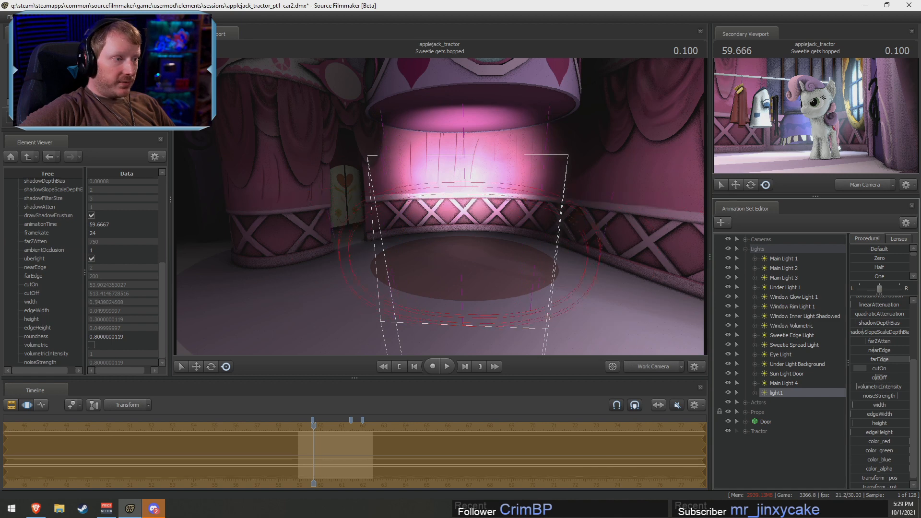
{"action": "left_click_drag", "start_coordinate": [879, 405], "coordinate": [853, 404]}
{"action": "left_click_drag", "start_coordinate": [461, 230], "coordinate": [498, 206]}
{"action": "key", "text": "a"}
{"action": "key", "text": "w"}
{"action": "key", "text": "s"}
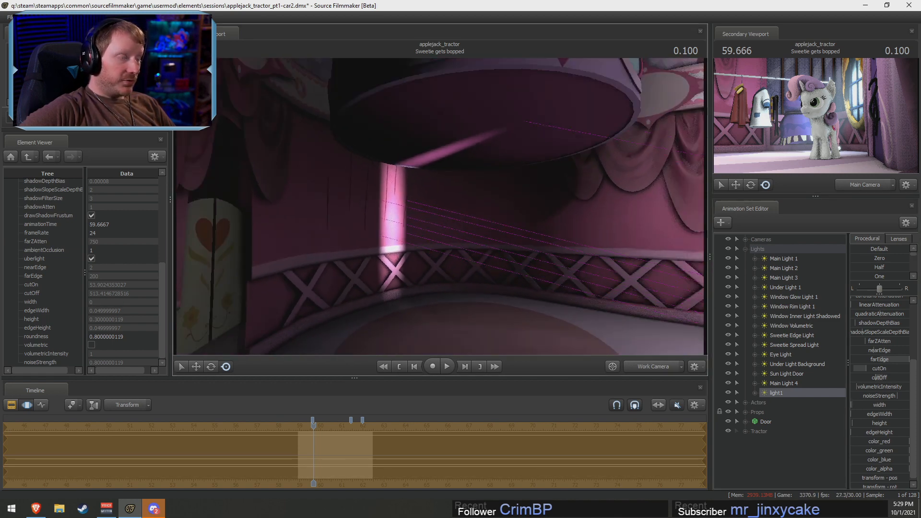
{"action": "key", "text": "s"}
{"action": "left_click_drag", "start_coordinate": [450, 163], "coordinate": [470, 185]}
{"action": "key", "text": "d"}
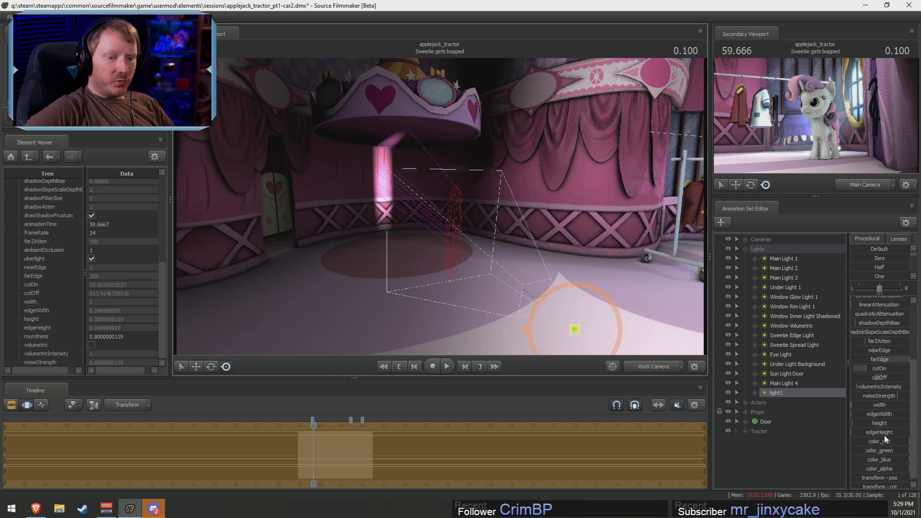
{"action": "scroll", "coordinate": [879, 430], "scroll_direction": "up", "scroll_amount": 3}
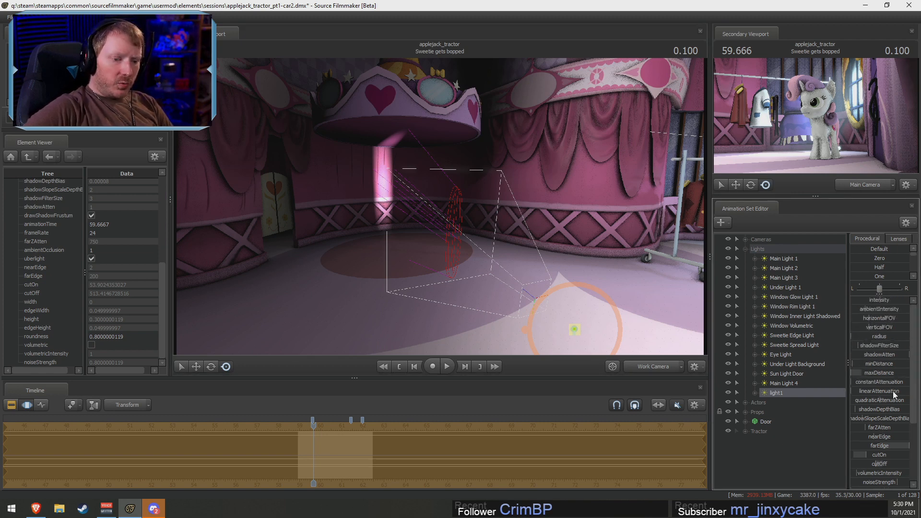
{"action": "scroll", "coordinate": [886, 395], "scroll_direction": "down", "scroll_amount": 3}
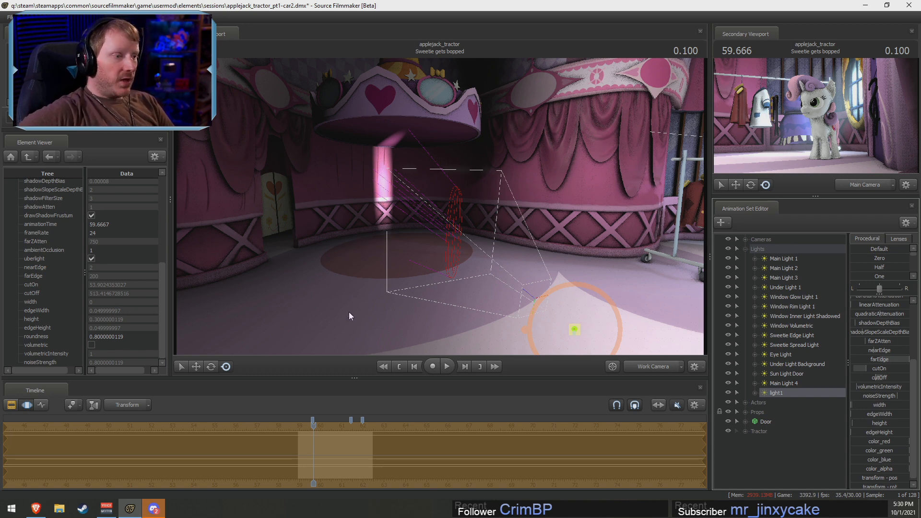
{"action": "left_click_drag", "start_coordinate": [519, 257], "coordinate": [426, 207]}
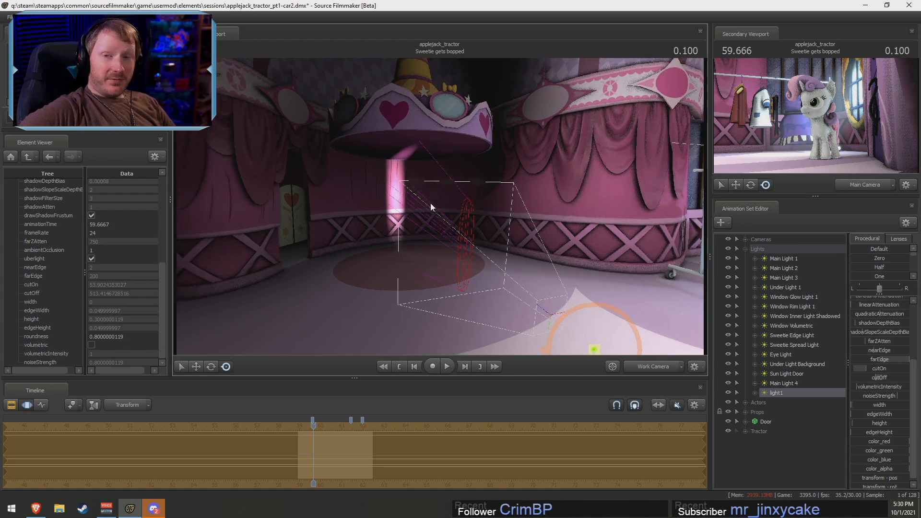
View the scene through light1, return to the Clip Editor and delete light1's animation set
{"action": "double_click", "coordinate": [789, 392]}
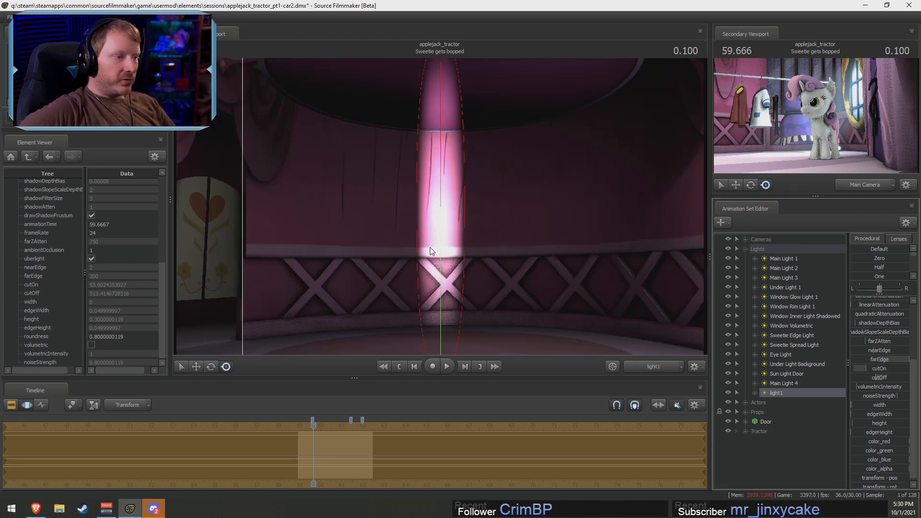
{"action": "key", "text": "F2"}
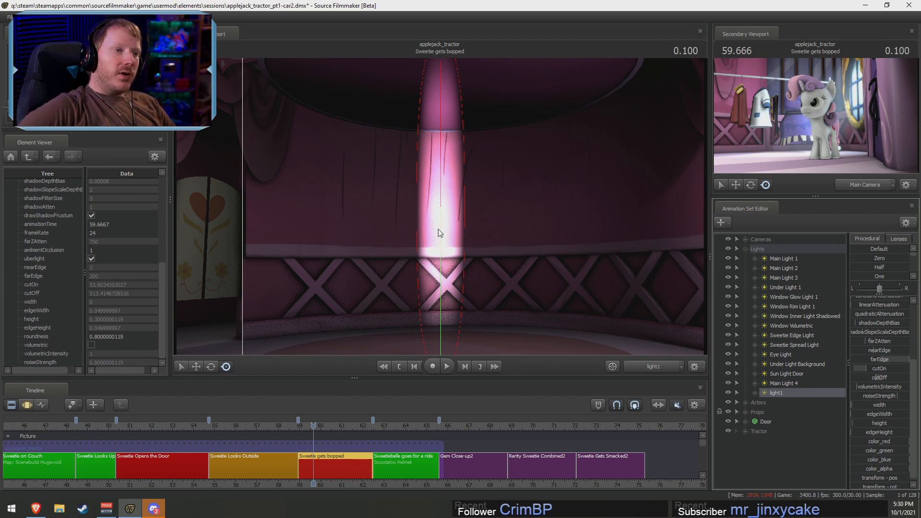
{"action": "right_click", "coordinate": [792, 392]}
{"action": "left_click", "coordinate": [835, 261]}
Open the Sweetie on Couch shot at 47.866 s and fly the work camera toward the television
{"action": "left_click", "coordinate": [132, 426]}
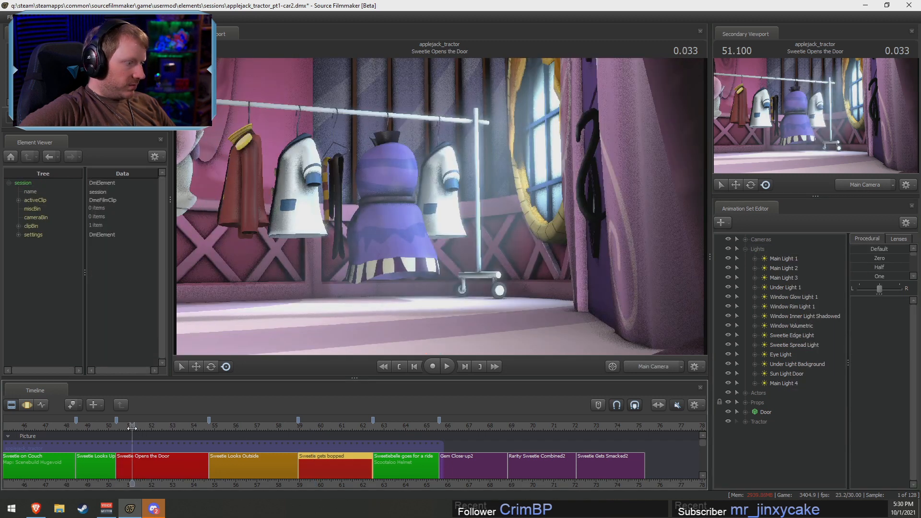
{"action": "left_click_drag", "start_coordinate": [132, 428], "coordinate": [66, 440]}
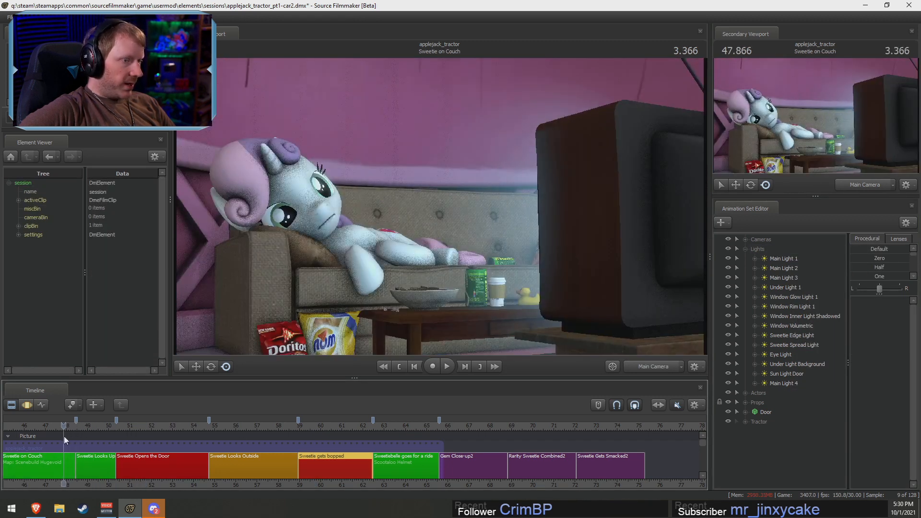
{"action": "left_click", "coordinate": [56, 460]}
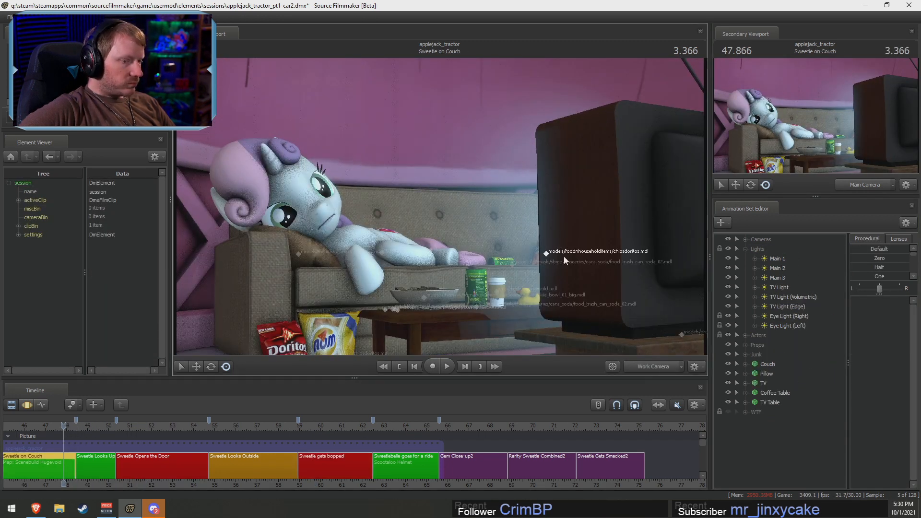
{"action": "key", "text": "w"}
{"action": "mouse_move", "coordinate": [439, 206]}
{"action": "left_mouse_down"}
{"action": "mouse_move", "coordinate": [499, 206]}
{"action": "mouse_move", "coordinate": [402, 207]}
{"action": "mouse_move", "coordinate": [450, 211]}
{"action": "left_mouse_up"}
{"action": "key", "text": "s"}
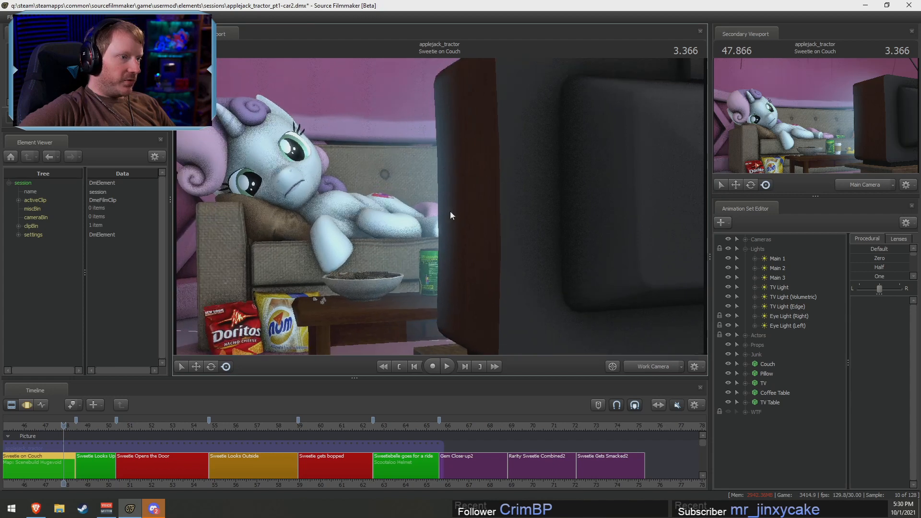
Look through TV Light (Edge) in the Motion Editor and examine where its beam falls around the television
{"action": "key", "text": "F3"}
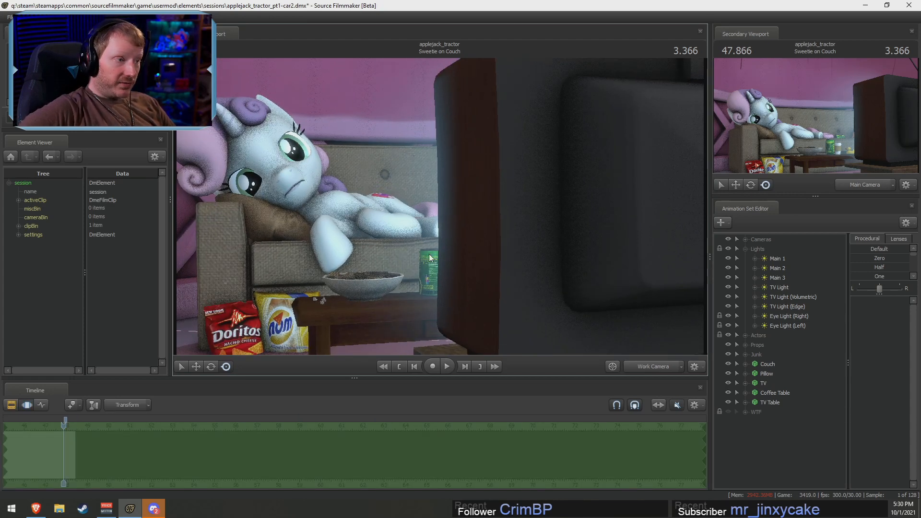
{"action": "left_click", "coordinate": [788, 306]}
{"action": "left_click_drag", "start_coordinate": [534, 217], "coordinate": [828, 290]}
{"action": "left_click_drag", "start_coordinate": [516, 268], "coordinate": [439, 206]}
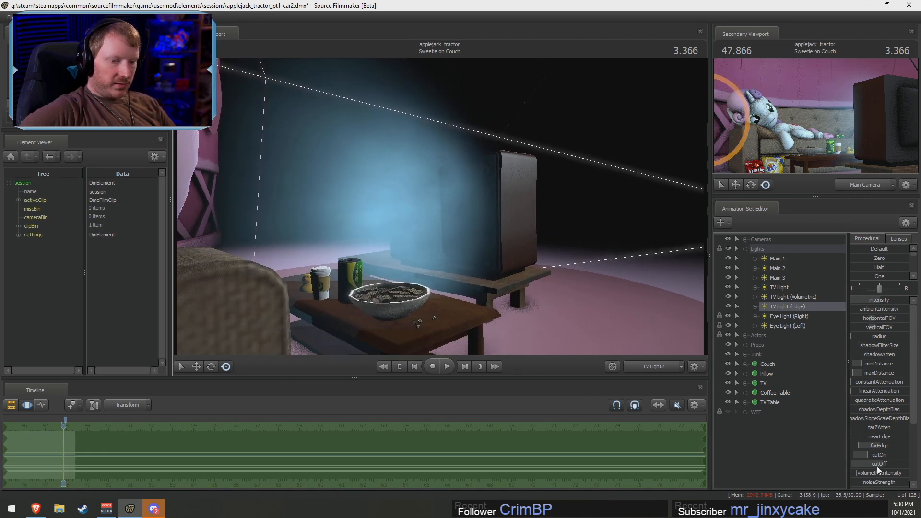
Test a lower height on TV Light (Edge) and return the viewport to the main camera
{"action": "scroll", "coordinate": [882, 463], "scroll_direction": "down", "scroll_amount": 2}
{"action": "left_click_drag", "start_coordinate": [890, 453], "coordinate": [853, 453]}
{"action": "left_click", "coordinate": [658, 368]}
{"action": "left_click", "coordinate": [657, 368]}
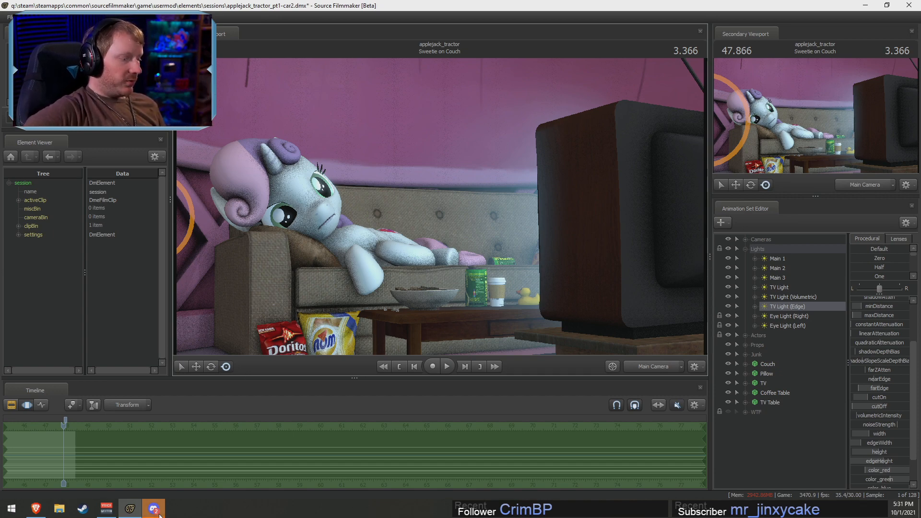
{"action": "key", "text": "alt+Tab"}
{"action": "key", "text": "alt+Tab"}
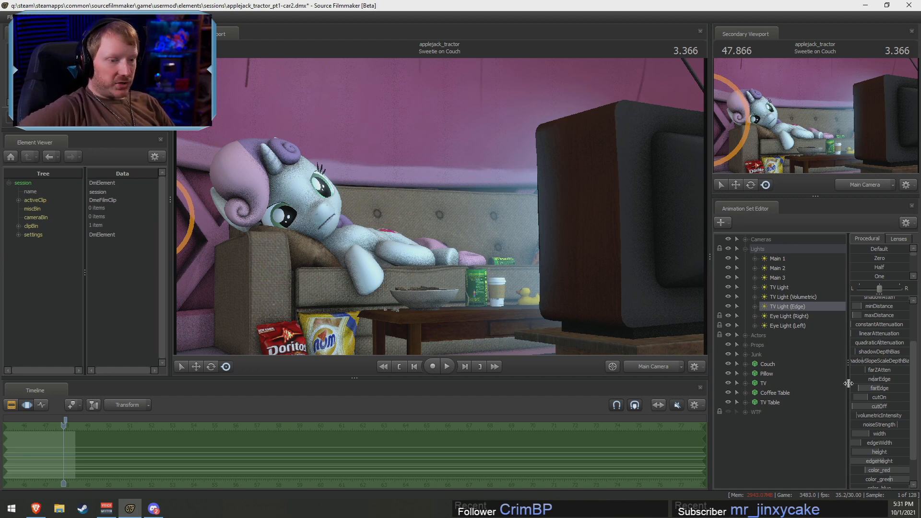
Check the eye lights of the couch and Sweetie Opens the Door shots and make Sweetie Looks Outside the current shot
{"action": "left_click", "coordinate": [785, 317]}
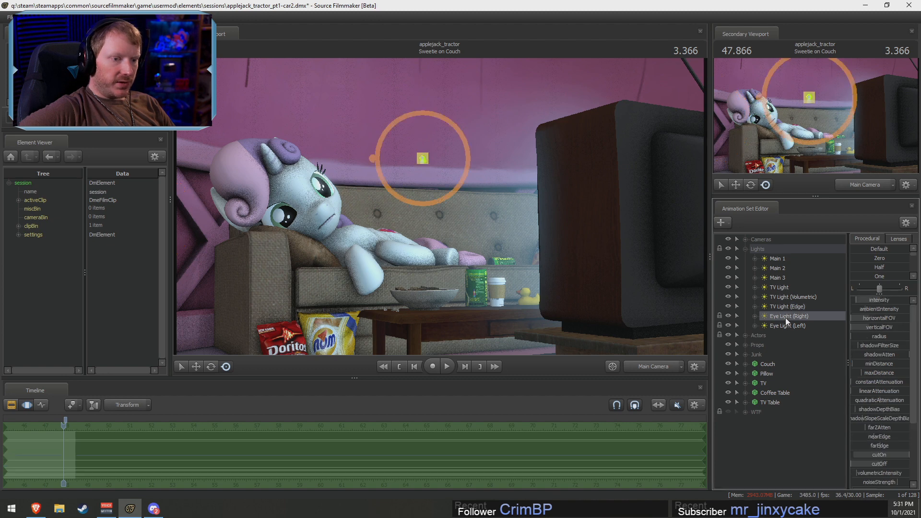
{"action": "key", "text": "F2"}
{"action": "left_click", "coordinate": [161, 426]}
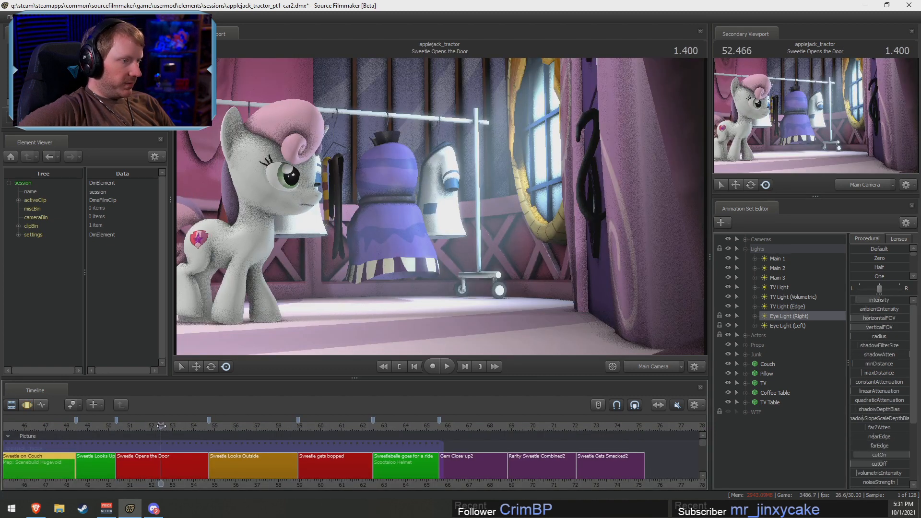
{"action": "left_click", "coordinate": [755, 363]}
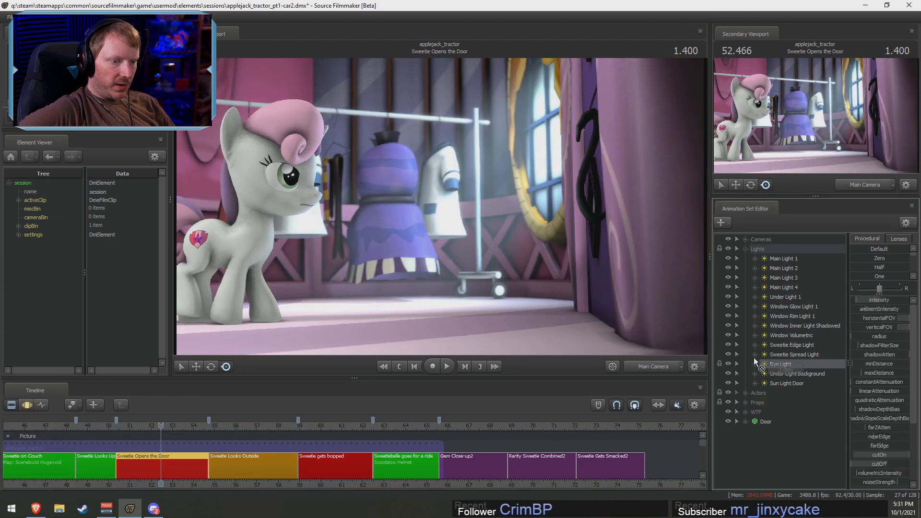
{"action": "left_click", "coordinate": [247, 459]}
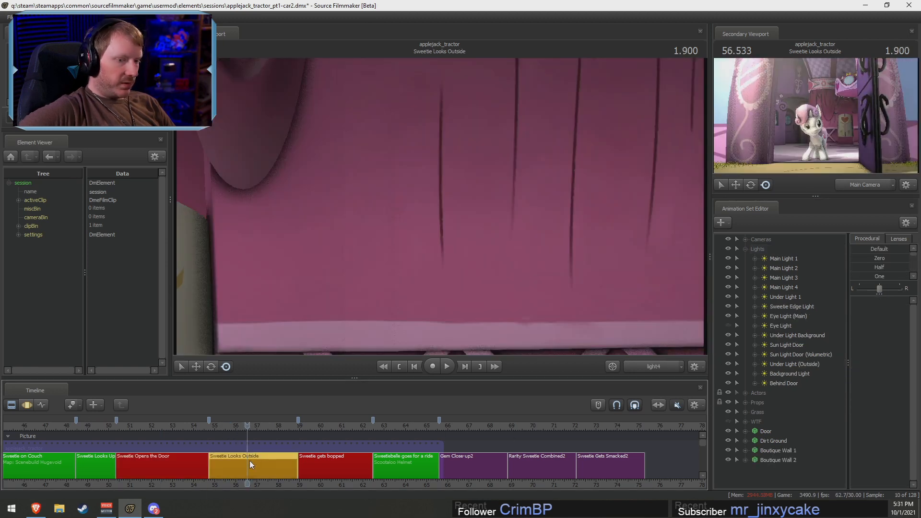
Look through Eye Light (Main) and fly the work camera in on Sweetie Belle in the Motion Editor
{"action": "left_click", "coordinate": [793, 316]}
{"action": "left_click_drag", "start_coordinate": [794, 316], "coordinate": [570, 268]}
{"action": "key", "text": "F3"}
{"action": "left_click", "coordinate": [657, 368]}
{"action": "key", "text": "w"}
Isolate Eye Light (Main) by taking it out of the Lights group and hiding that group, and play the shot to examine the eyes
{"action": "left_click_drag", "start_coordinate": [789, 317], "coordinate": [768, 251]}
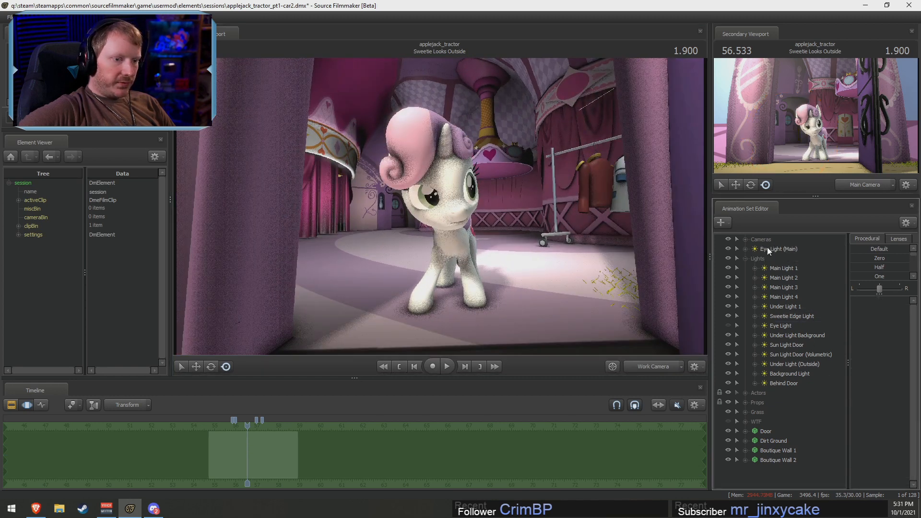
{"action": "left_click", "coordinate": [728, 258]}
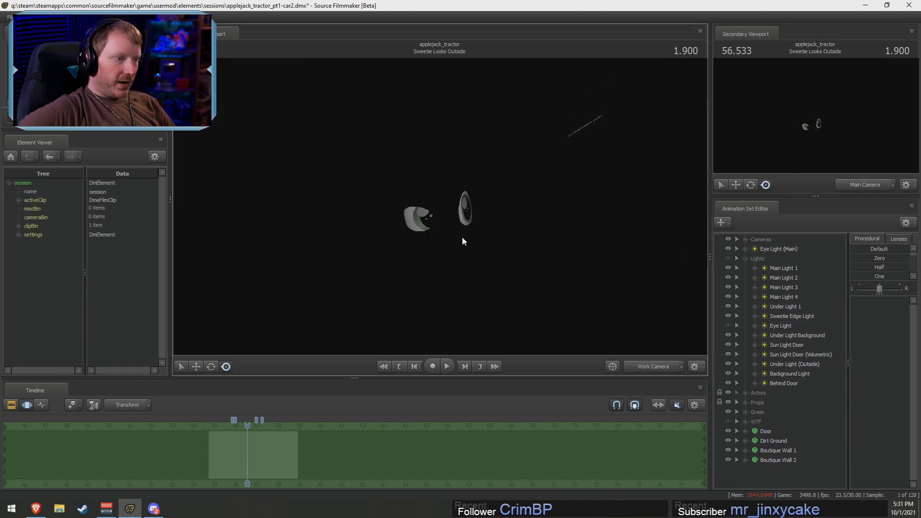
{"action": "key", "text": "space"}
{"action": "key", "text": "space"}
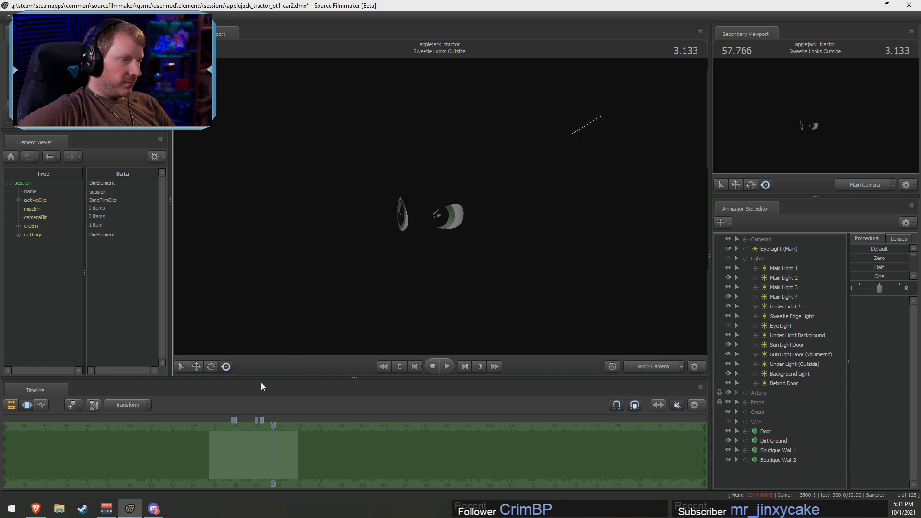
{"action": "key", "text": "F2"}
{"action": "left_click", "coordinate": [219, 425]}
{"action": "key", "text": "space"}
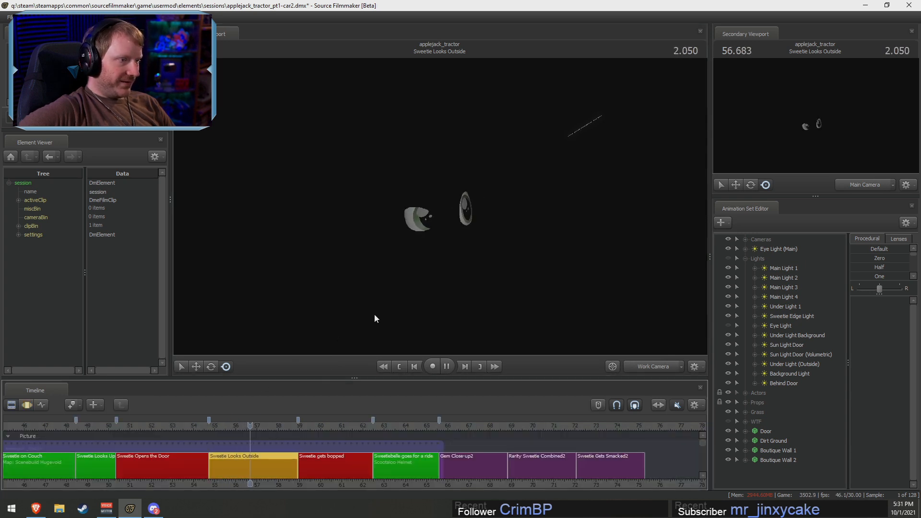
{"action": "key", "text": "space"}
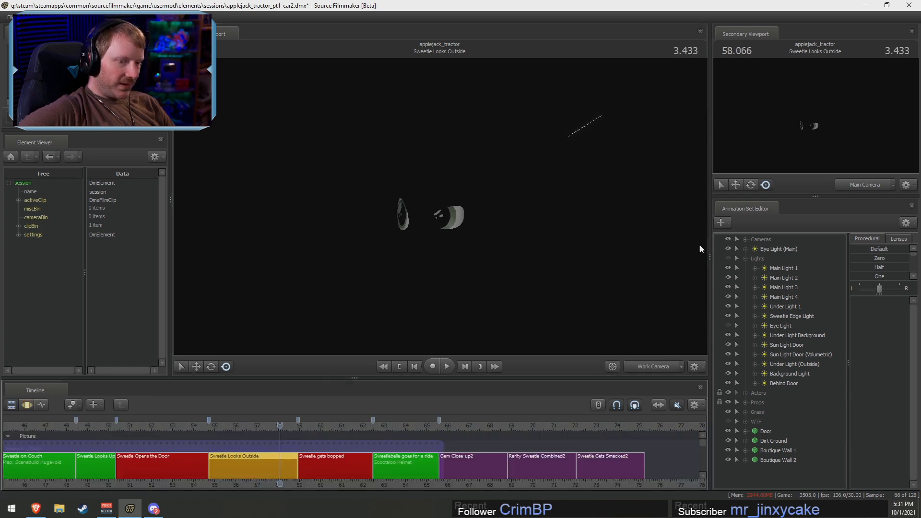
Return Eye Light (Main) to the Lights group and toggle the viewport lighting off and on again
{"action": "left_click_drag", "start_coordinate": [787, 251], "coordinate": [786, 321]}
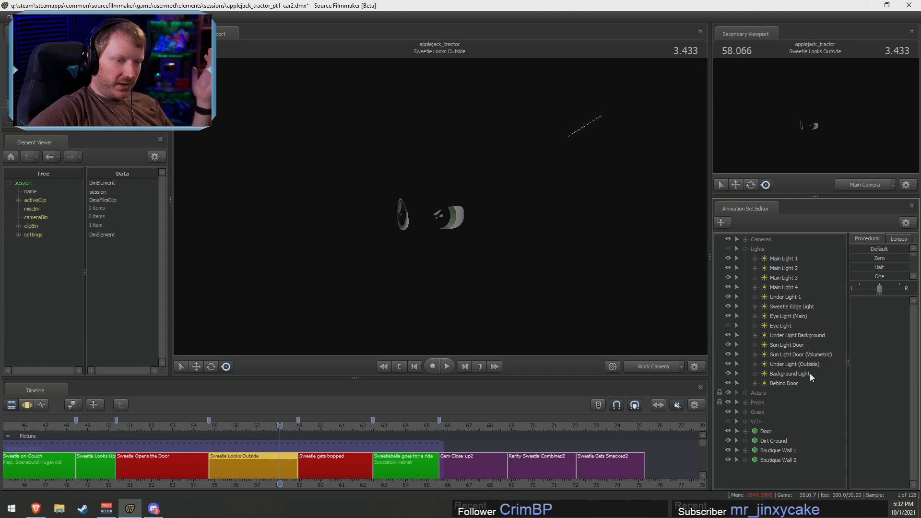
{"action": "right_click", "coordinate": [488, 196]}
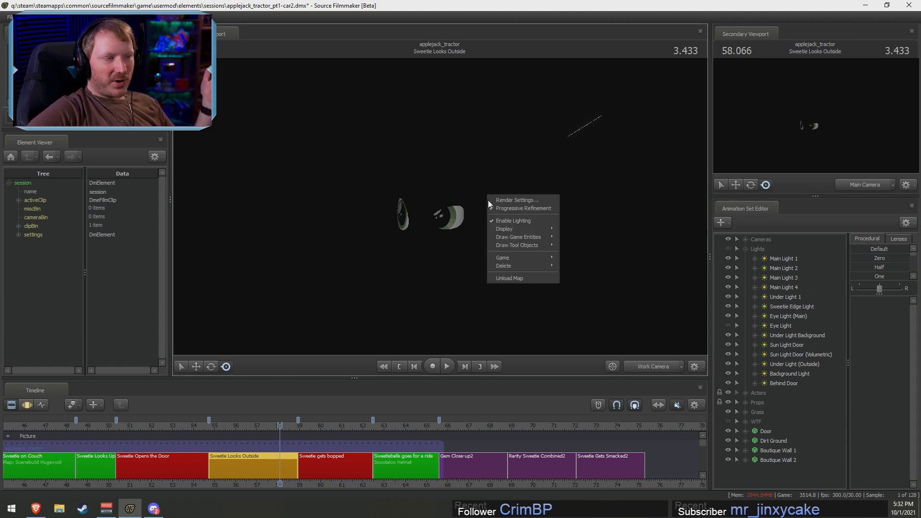
{"action": "left_click", "coordinate": [511, 218]}
{"action": "right_click", "coordinate": [517, 204]}
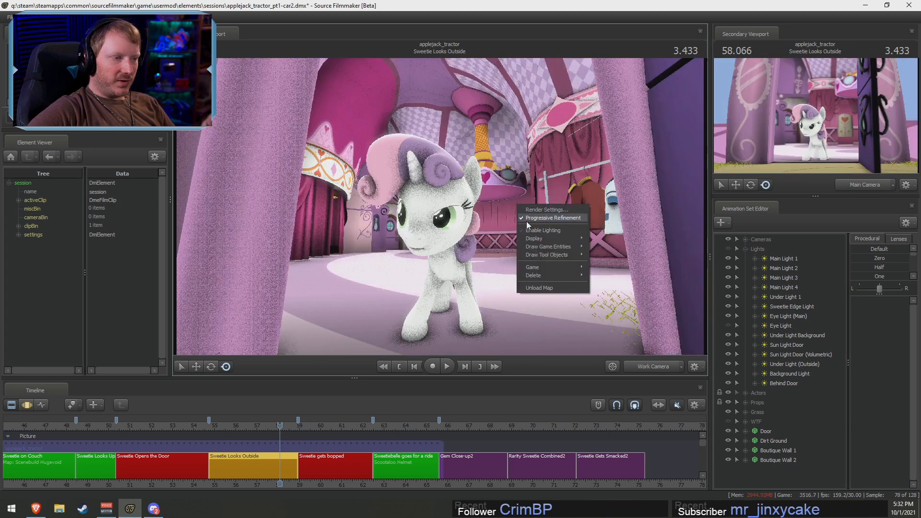
{"action": "left_click", "coordinate": [528, 230]}
Select Eye Light (Main), pull the work camera back outside the doorway and enable the light's shadows
{"action": "left_click", "coordinate": [765, 316]}
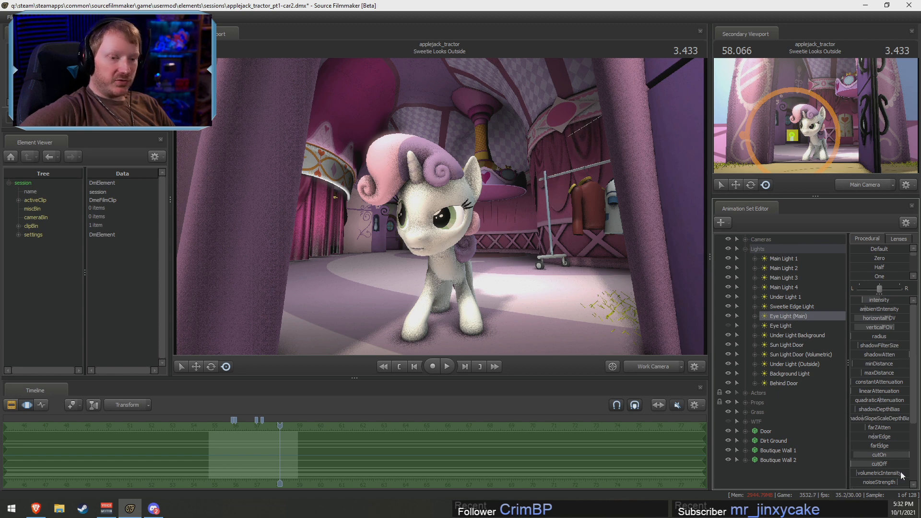
{"action": "key", "text": "s"}
{"action": "mouse_move", "coordinate": [595, 316]}
{"action": "left_mouse_down"}
{"action": "mouse_move", "coordinate": [595, 335]}
{"action": "mouse_move", "coordinate": [601, 317]}
{"action": "left_mouse_up"}
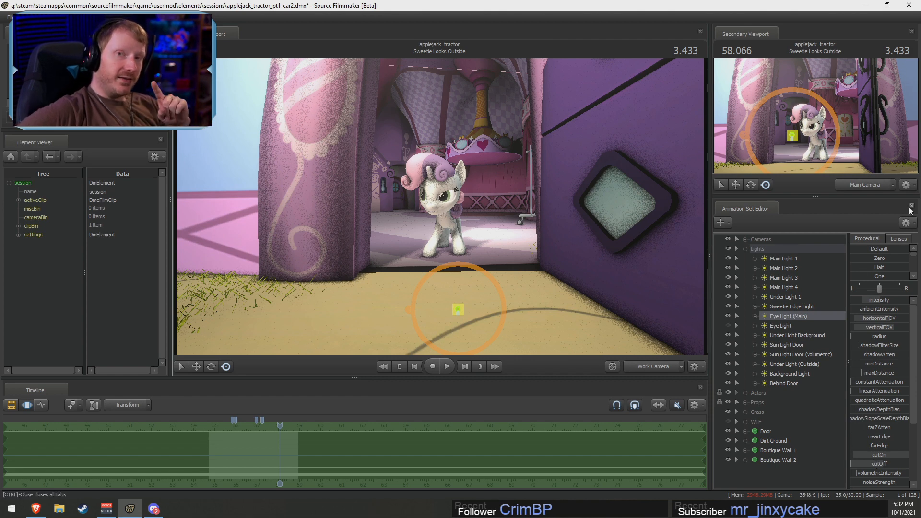
{"action": "right_click", "coordinate": [768, 318]}
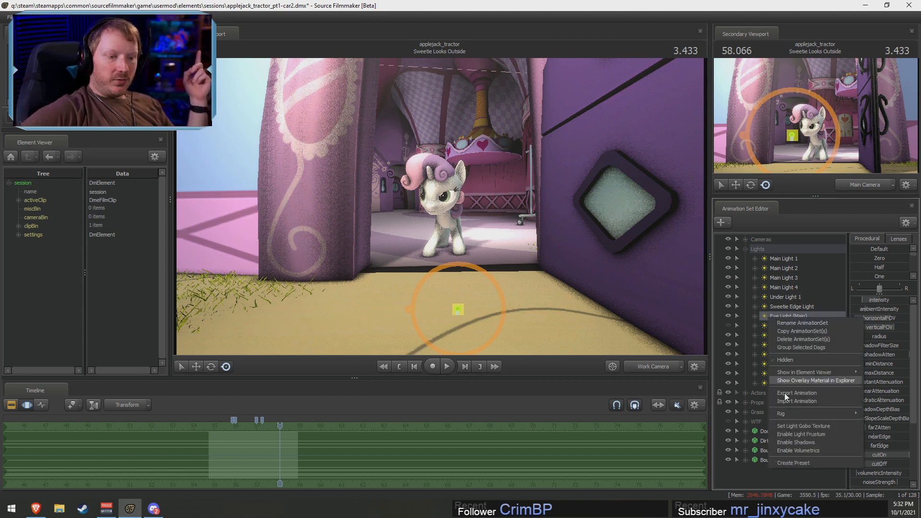
{"action": "left_click", "coordinate": [781, 437]}
{"action": "left_click_drag", "start_coordinate": [439, 205], "coordinate": [444, 208]}
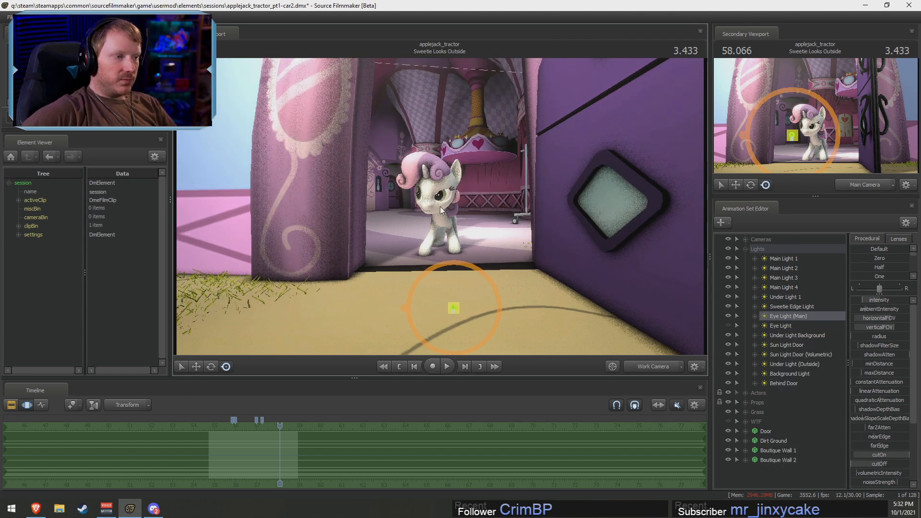
Disable the shadows of Eye Light (Main) and move the work camera close to Sweetie Belle's face
{"action": "right_click", "coordinate": [790, 316]}
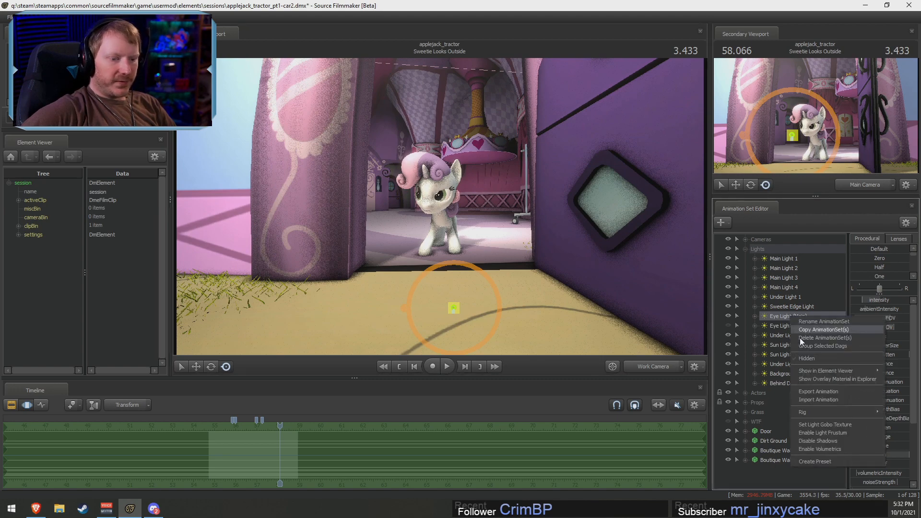
{"action": "left_click", "coordinate": [822, 441]}
{"action": "key", "text": "w"}
{"action": "left_click_drag", "start_coordinate": [562, 206], "coordinate": [591, 209]}
{"action": "key", "text": "a"}
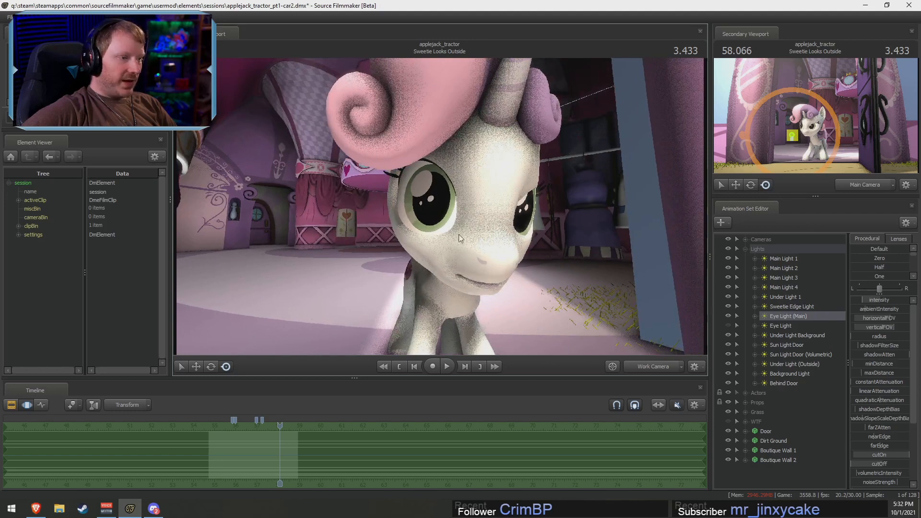
Play Sweetie Looks Outside from the work camera and review it through the main camera in the Clip Editor
{"action": "key", "text": "space"}
{"action": "key", "text": "space"}
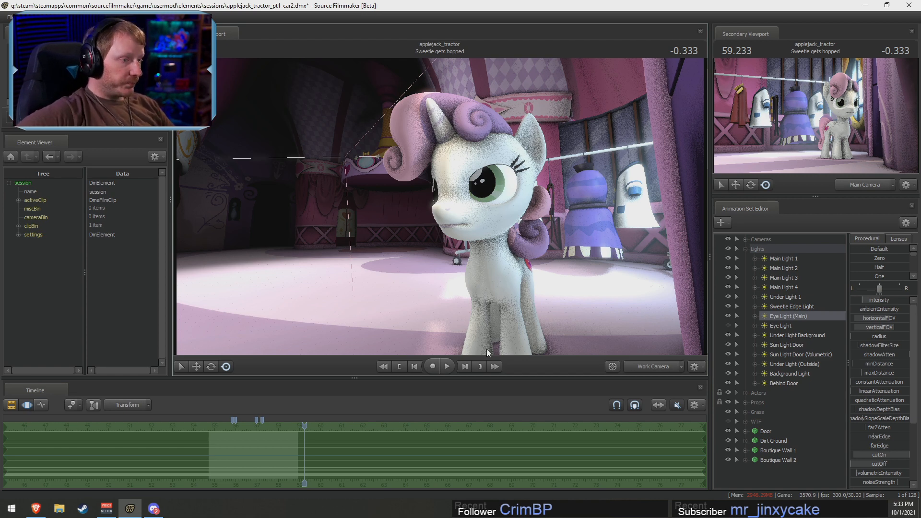
{"action": "key", "text": "F2"}
{"action": "left_click_drag", "start_coordinate": [217, 428], "coordinate": [288, 430]}
{"action": "left_click", "coordinate": [655, 367]}
{"action": "key", "text": "space"}
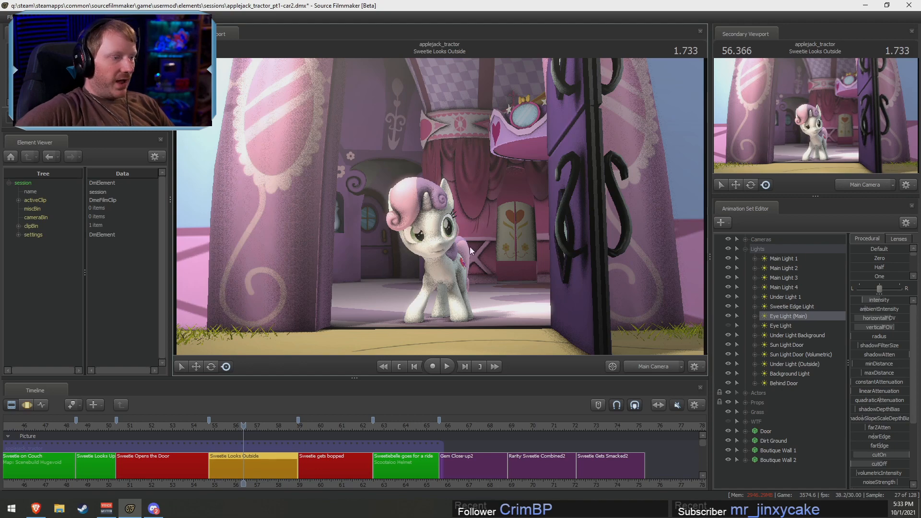
Go back to Sweetie on Couch at 47.966 s and examine Sweetie Belle's eye closely with the work camera
{"action": "left_click_drag", "start_coordinate": [154, 427], "coordinate": [66, 435]}
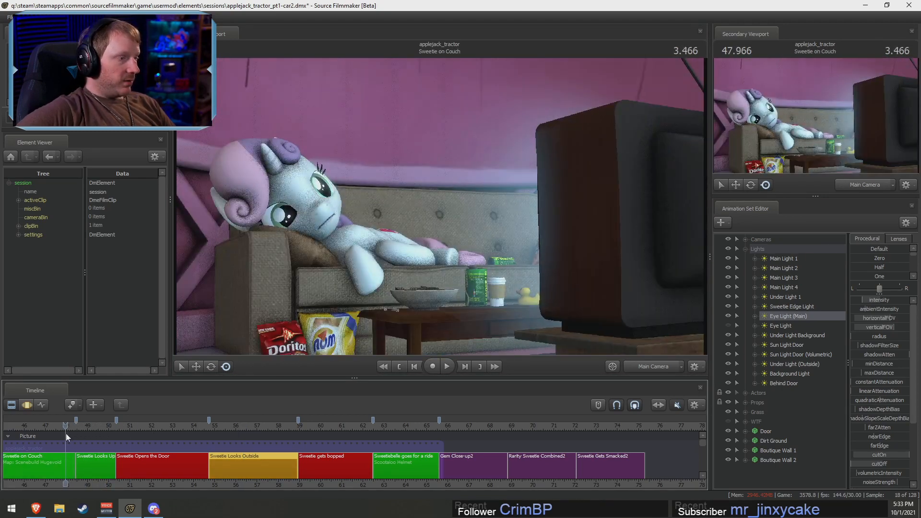
{"action": "left_click", "coordinate": [659, 367]}
{"action": "left_click_drag", "start_coordinate": [508, 232], "coordinate": [484, 232]}
{"action": "key", "text": "w"}
{"action": "left_click_drag", "start_coordinate": [451, 275], "coordinate": [436, 280]}
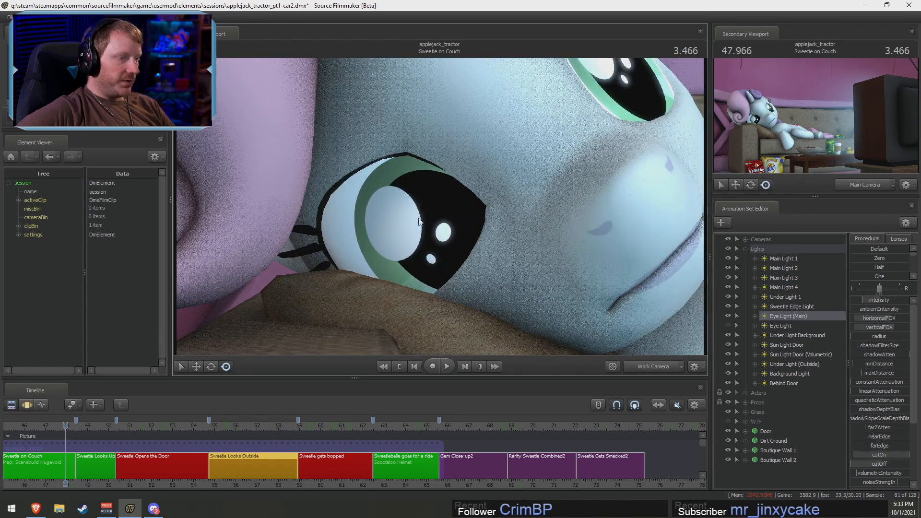
{"action": "key", "text": "F3"}
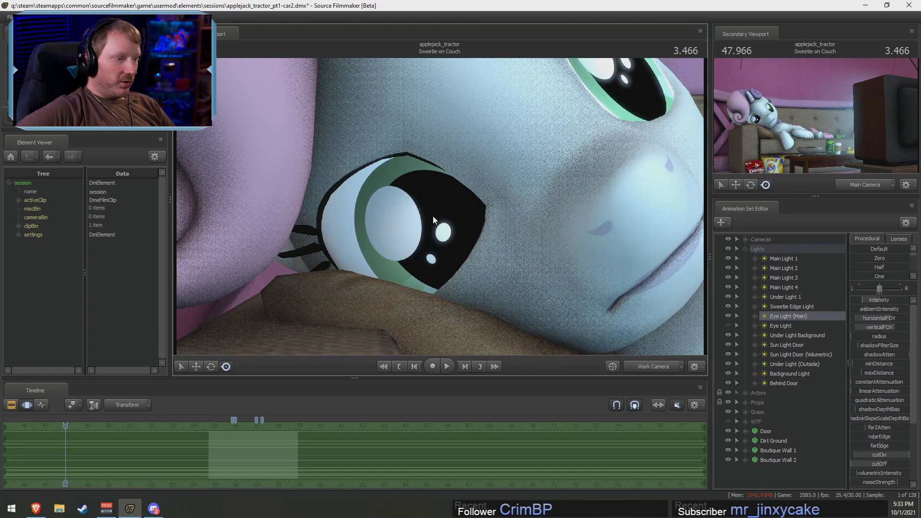
{"action": "key", "text": "F2"}
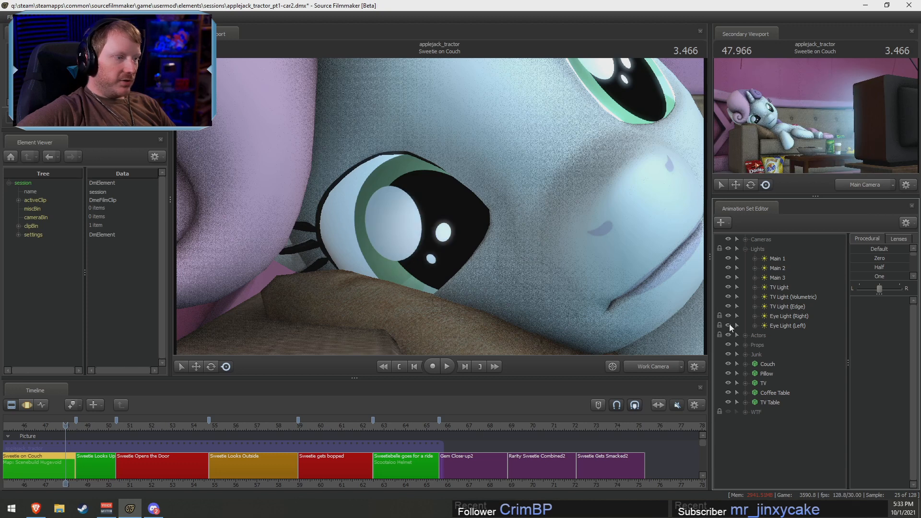
Look through Eye Light (Left), restore the main camera and play onward from the Sweetie on Couch shot
{"action": "double_click", "coordinate": [787, 325]}
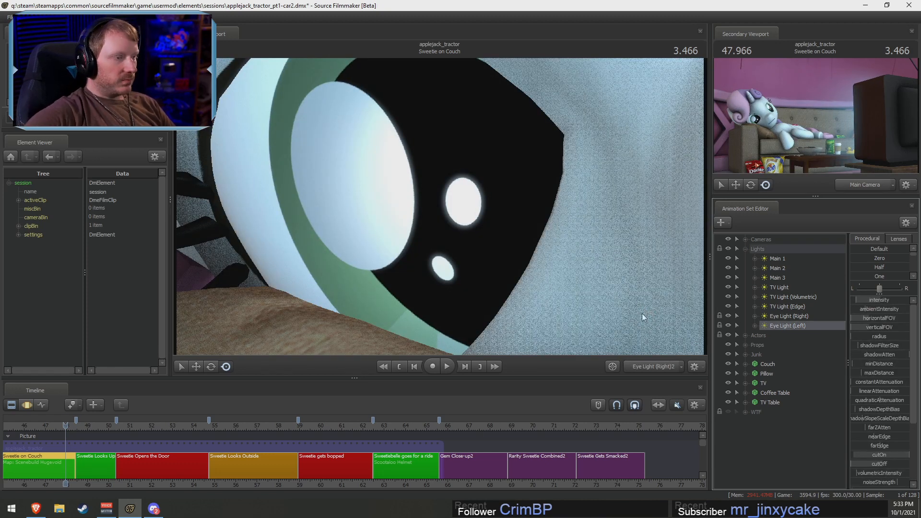
{"action": "left_click", "coordinate": [640, 365]}
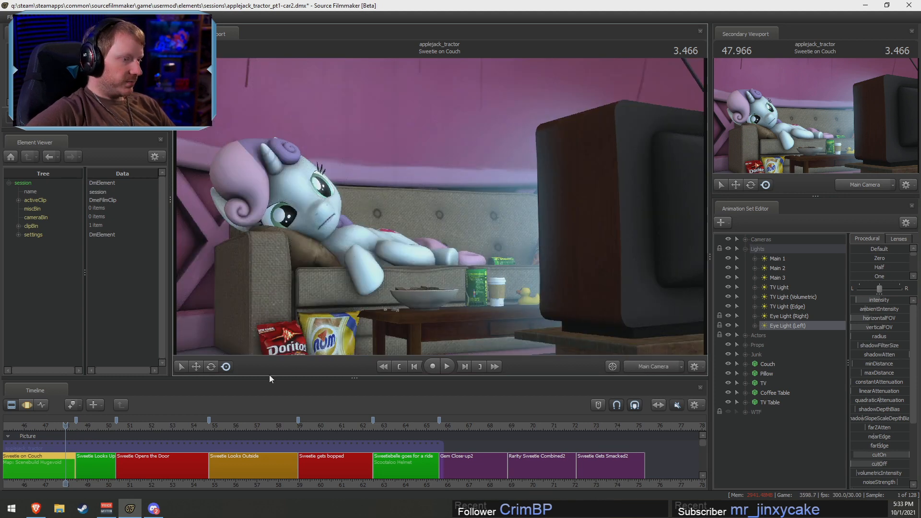
{"action": "key", "text": "space"}
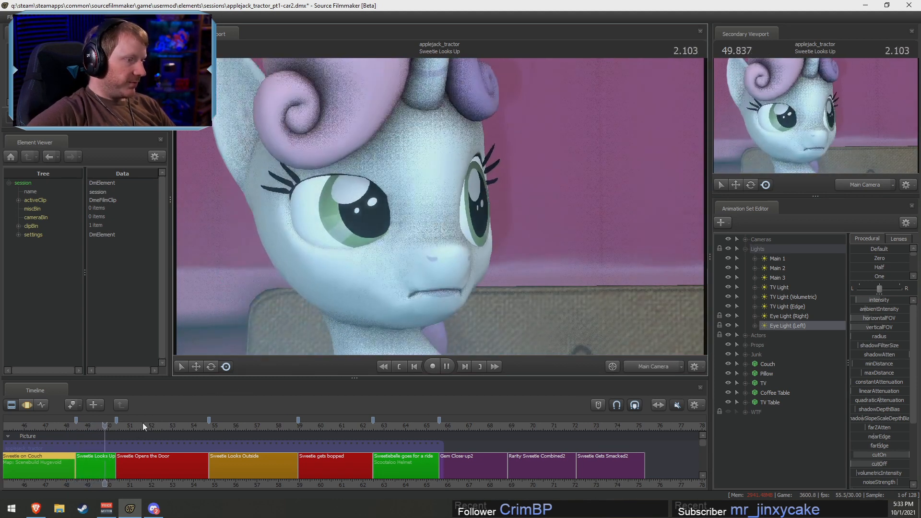
Scrub through Sweetie Opens the Door up to 54.633 s and select that shot in the timeline
{"action": "left_click_drag", "start_coordinate": [141, 422], "coordinate": [163, 427]}
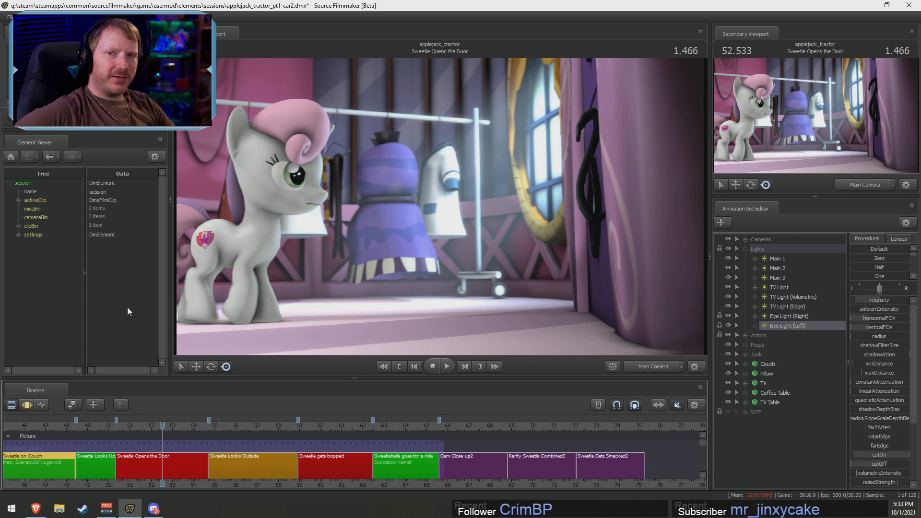
{"action": "left_click_drag", "start_coordinate": [162, 425], "coordinate": [207, 431]}
{"action": "left_click", "coordinate": [190, 462]}
{"action": "scroll", "coordinate": [337, 436], "scroll_direction": "up", "scroll_amount": 2}
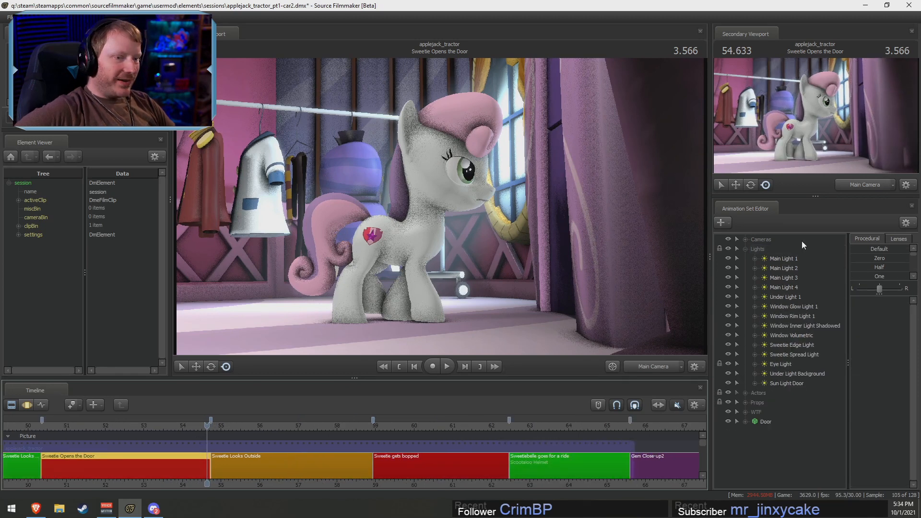
Select the Main Camera of Sweetie Opens the Door and inspect its animation in the Motion Editor
{"action": "left_click", "coordinate": [745, 238]}
{"action": "left_click", "coordinate": [763, 245]}
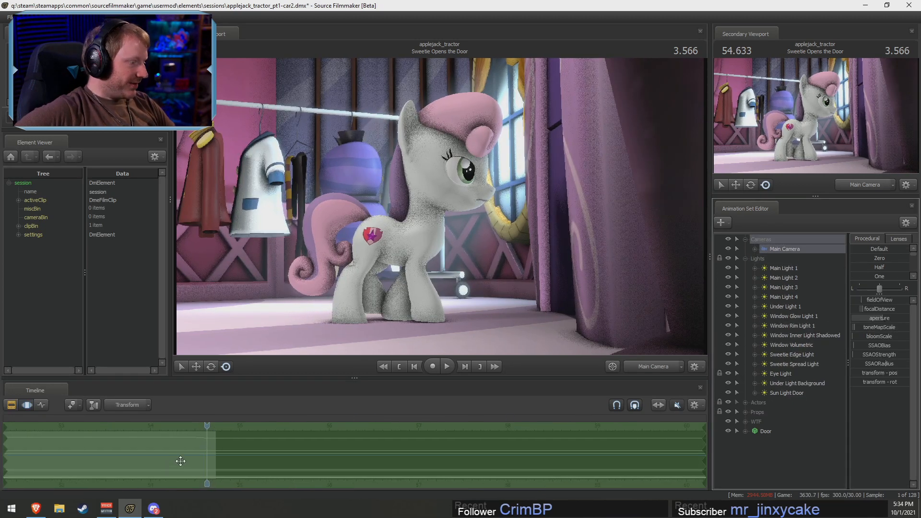
{"action": "scroll", "coordinate": [207, 425], "scroll_direction": "up", "scroll_amount": 2}
{"action": "mouse_move", "coordinate": [208, 426]}
{"action": "left_mouse_down"}
{"action": "mouse_move", "coordinate": [220, 448]}
{"action": "mouse_move", "coordinate": [191, 448]}
{"action": "mouse_move", "coordinate": [230, 448]}
{"action": "mouse_move", "coordinate": [102, 422]}
{"action": "left_mouse_up"}
Return to the Clip Editor and play the cut from Sweetie Opens the Door into Sweetie Looks Outside, stopping at 55.433 s
{"action": "key", "text": "F2"}
{"action": "key", "text": "space"}
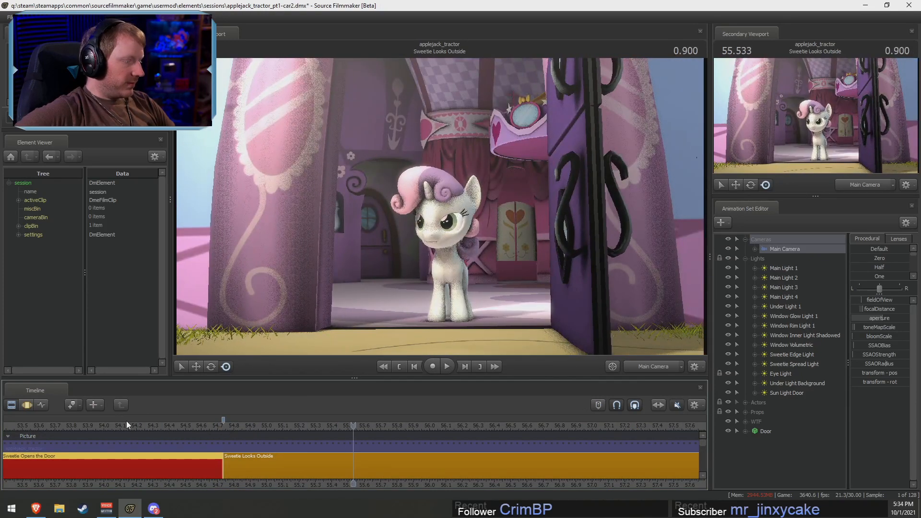
{"action": "key", "text": "space"}
{"action": "key", "text": "space"}
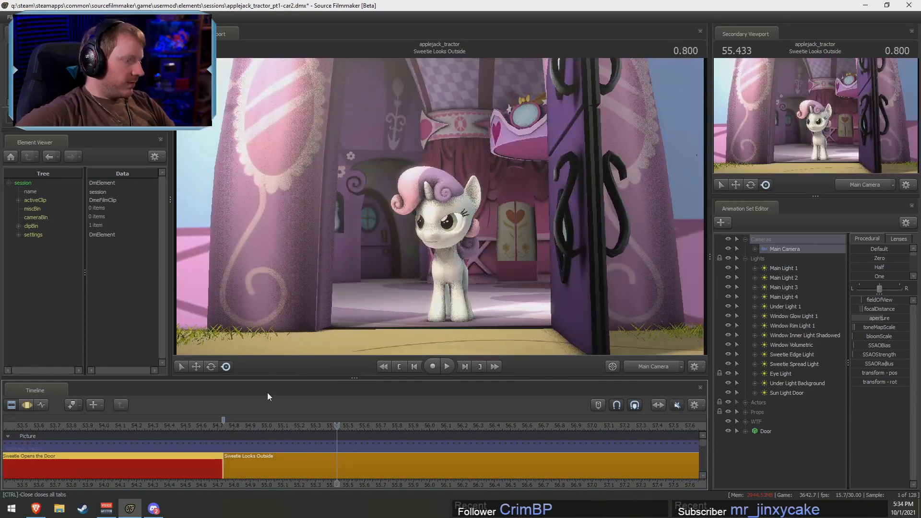
{"action": "key", "text": "F3"}
{"action": "key", "text": "F2"}
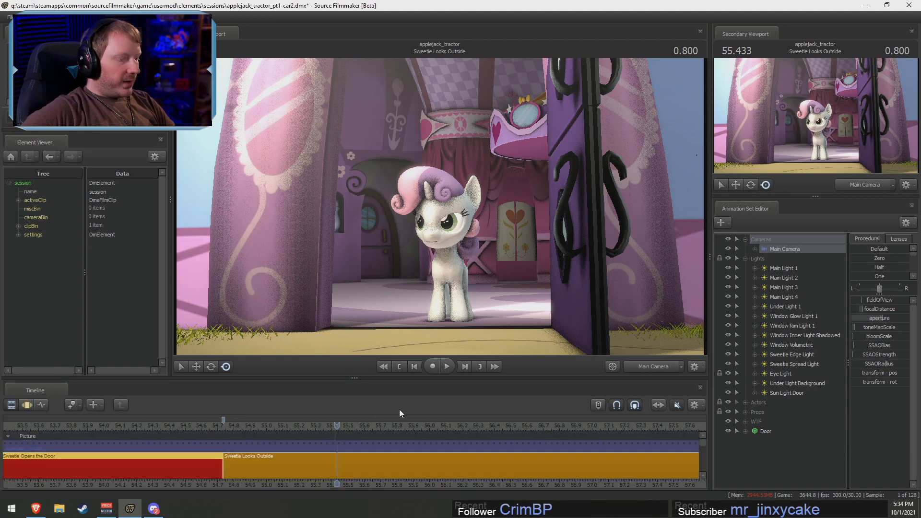
Go back to Sweetie Opens the Door and scrub through Sweetie Belle's walk, stopping at 53.066 s
{"action": "scroll", "coordinate": [376, 457], "scroll_direction": "down", "scroll_amount": 5}
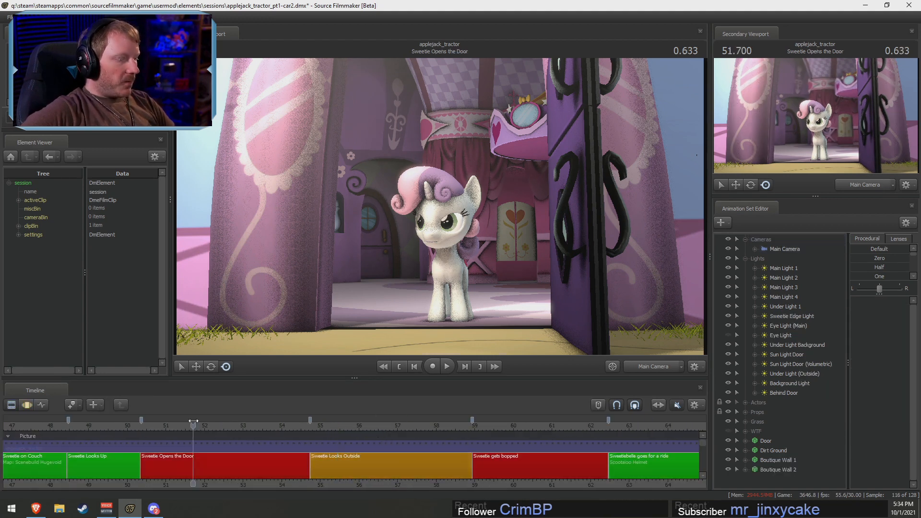
{"action": "left_click", "coordinate": [161, 425]}
{"action": "left_click_drag", "start_coordinate": [162, 425], "coordinate": [216, 422]}
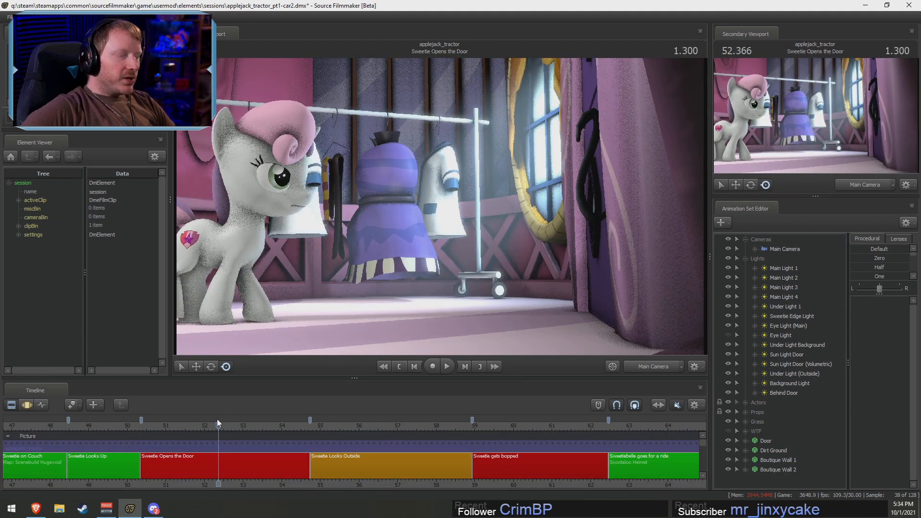
{"action": "key", "text": "space"}
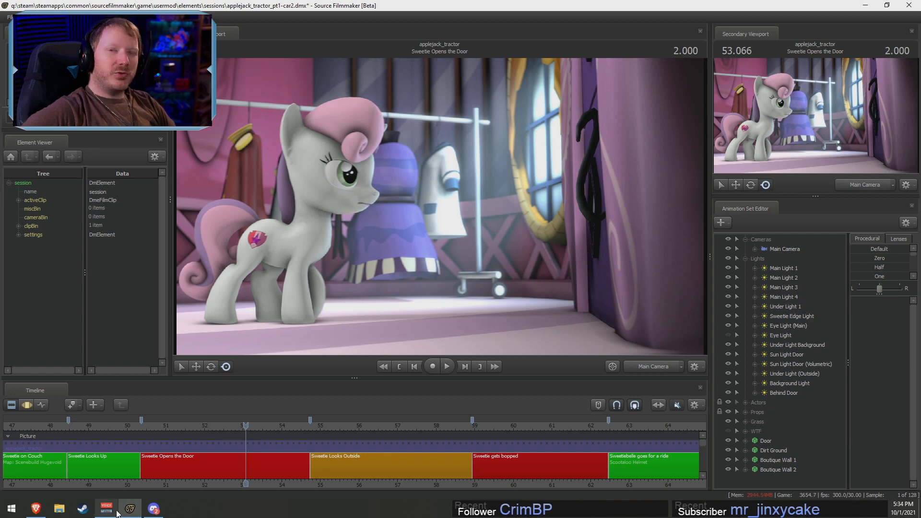
{"action": "mouse_move", "coordinate": [117, 512]}
{"action": "mouse_move", "coordinate": [153, 509]}
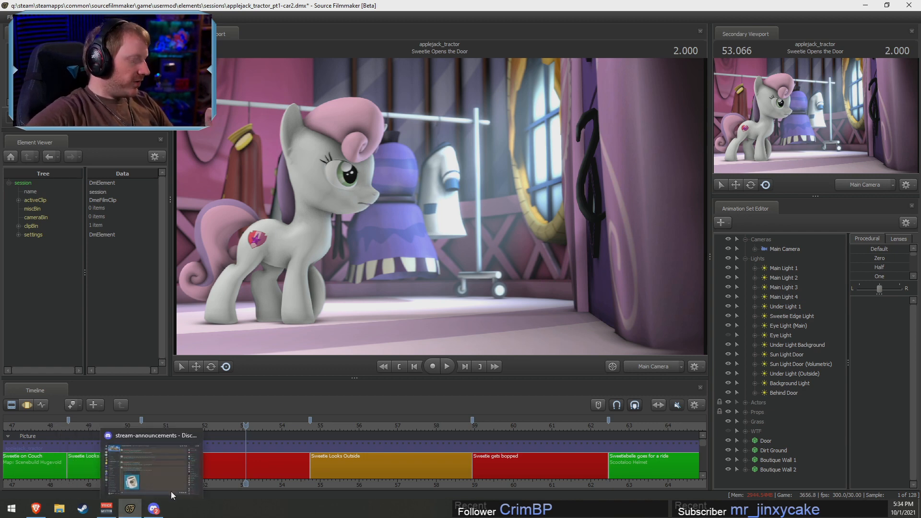
{"action": "left_click", "coordinate": [171, 488]}
{"action": "left_click", "coordinate": [129, 508]}
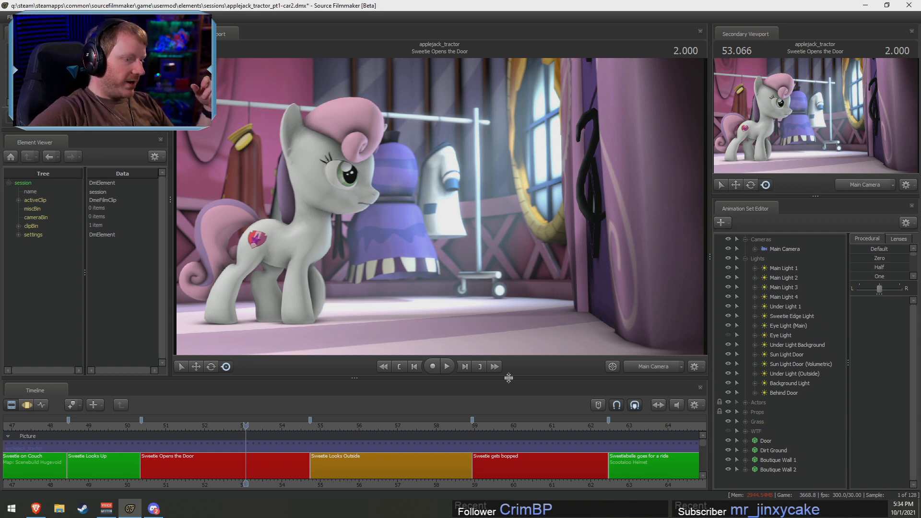
Enlarge the timeline area and review the sequence from the start of Sweetie Opens the Door to 55.433 s in Sweetie Looks Outside
{"action": "left_click_drag", "start_coordinate": [510, 377], "coordinate": [501, 339]}
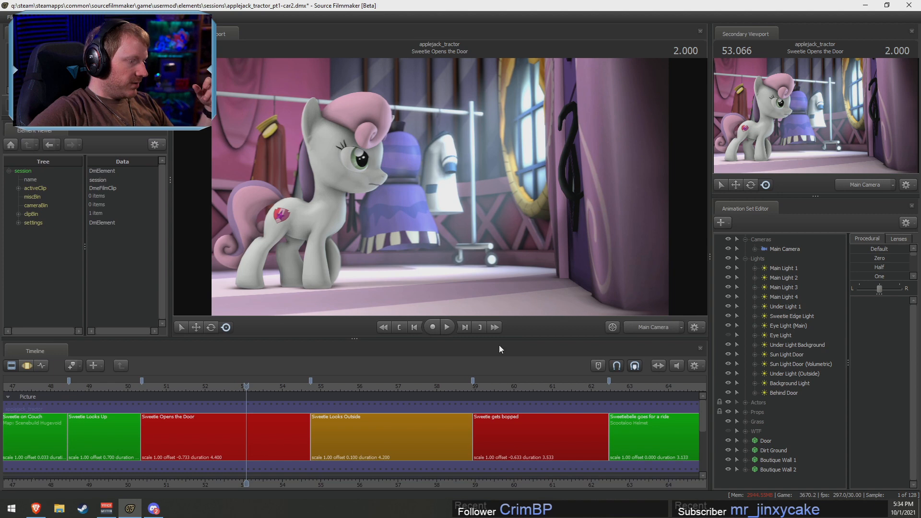
{"action": "left_click", "coordinate": [142, 388]}
{"action": "key", "text": "space"}
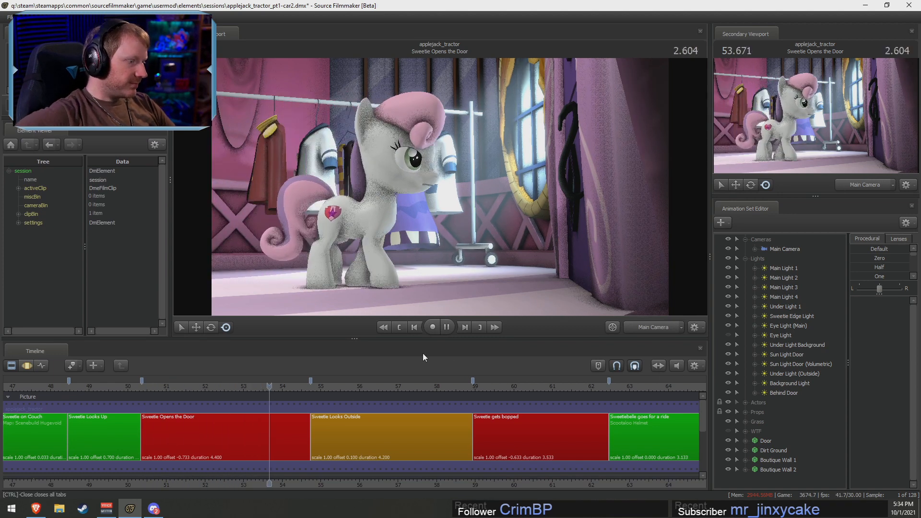
{"action": "key", "text": "space"}
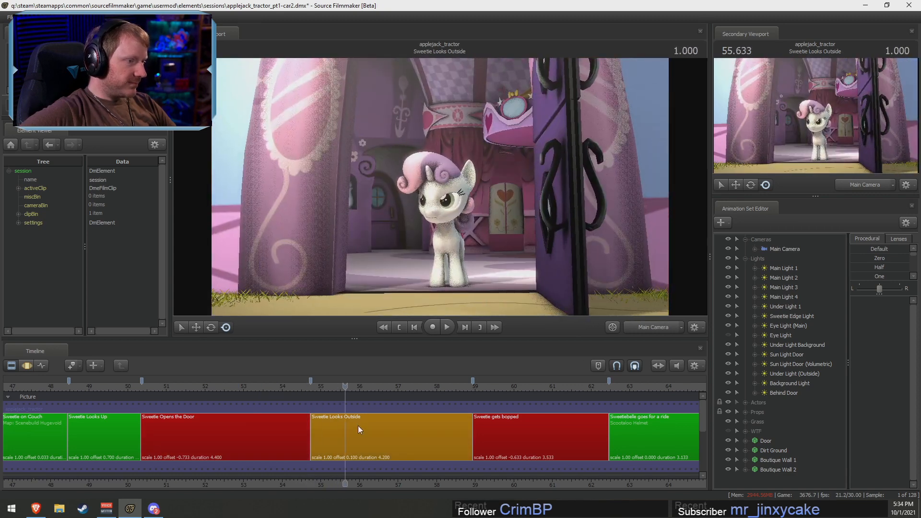
{"action": "left_click_drag", "start_coordinate": [140, 387], "coordinate": [288, 391]}
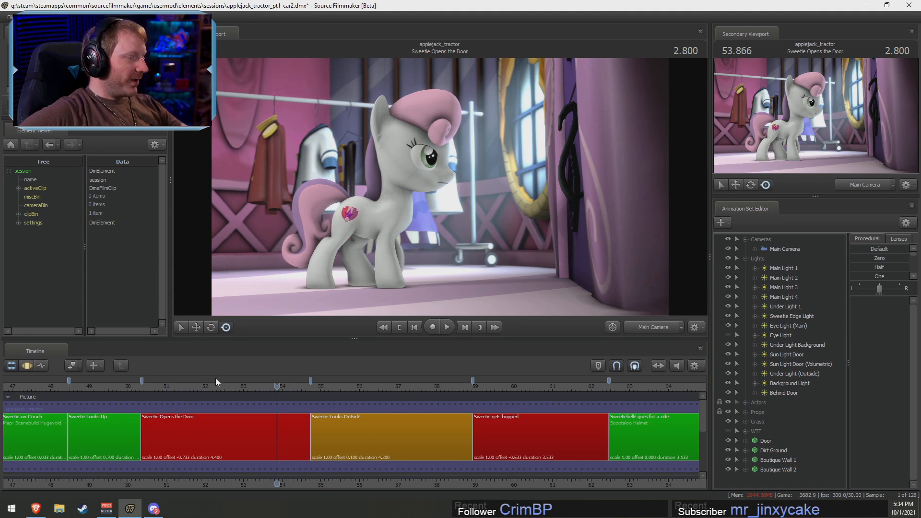
{"action": "left_click_drag", "start_coordinate": [286, 386], "coordinate": [341, 400]}
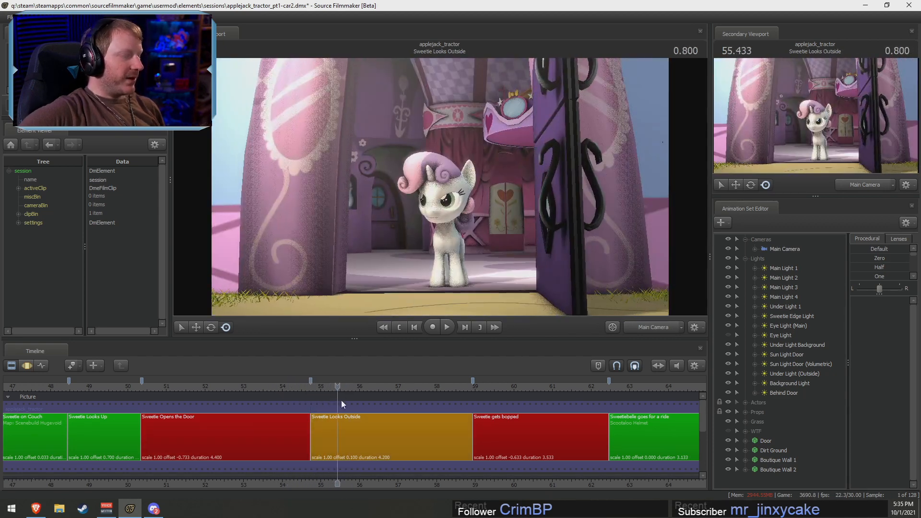
Select the Sweetie Looks Outside shot and reveal the Dialog sound track in the timeline
{"action": "scroll", "coordinate": [332, 431], "scroll_direction": "down", "scroll_amount": 2}
{"action": "left_click", "coordinate": [370, 451]}
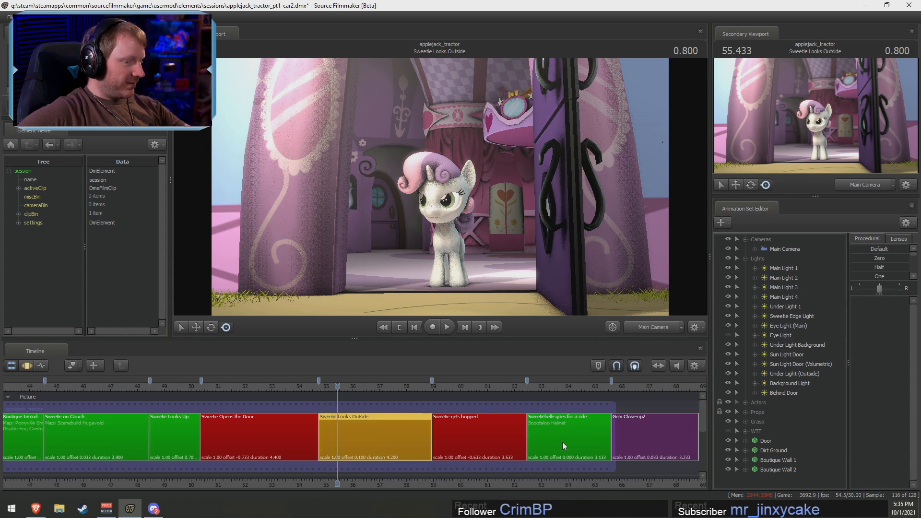
{"action": "left_click_drag", "start_coordinate": [704, 419], "coordinate": [705, 435]}
Try extending the sweetiebelle - angry mumbling 2.wav clip further into Sweetie Looks Outside during playback, and undo the extension
{"action": "left_click", "coordinate": [300, 455]}
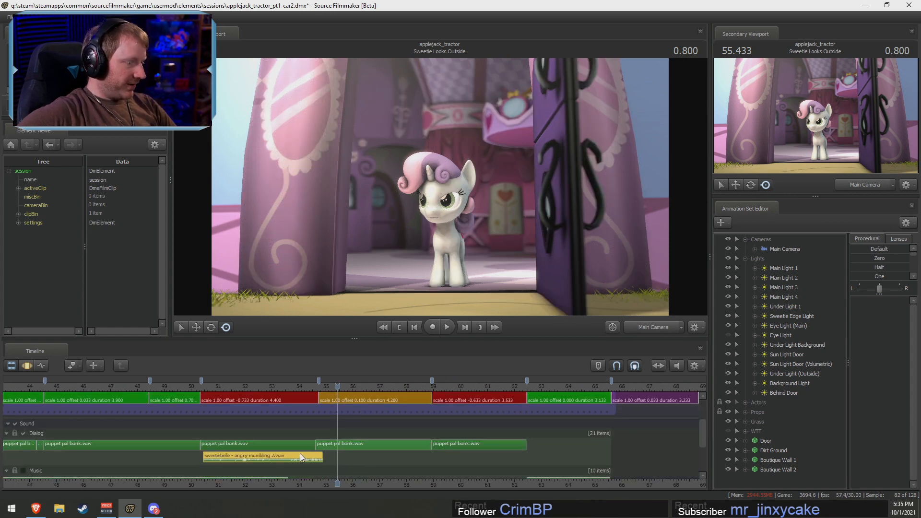
{"action": "left_click", "coordinate": [317, 386]}
{"action": "key", "text": "space"}
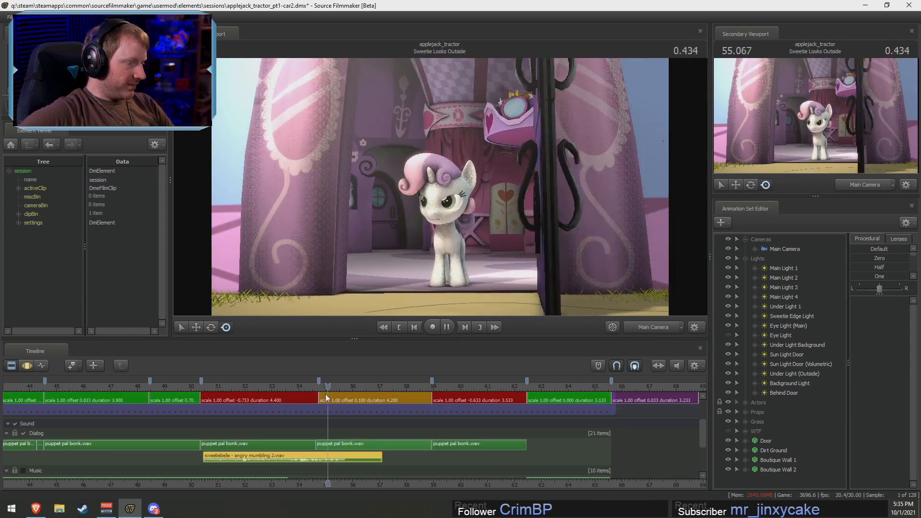
{"action": "key", "text": "ctrl+z"}
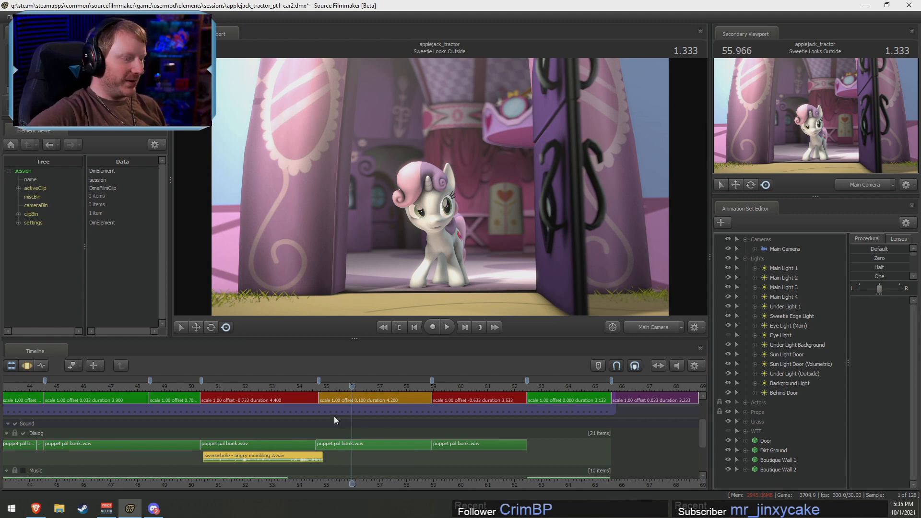
Replay the door-opening cut from 54.133 s and scrub Sweetie Opens the Door from 50.633 s to its end
{"action": "left_click", "coordinate": [301, 389]}
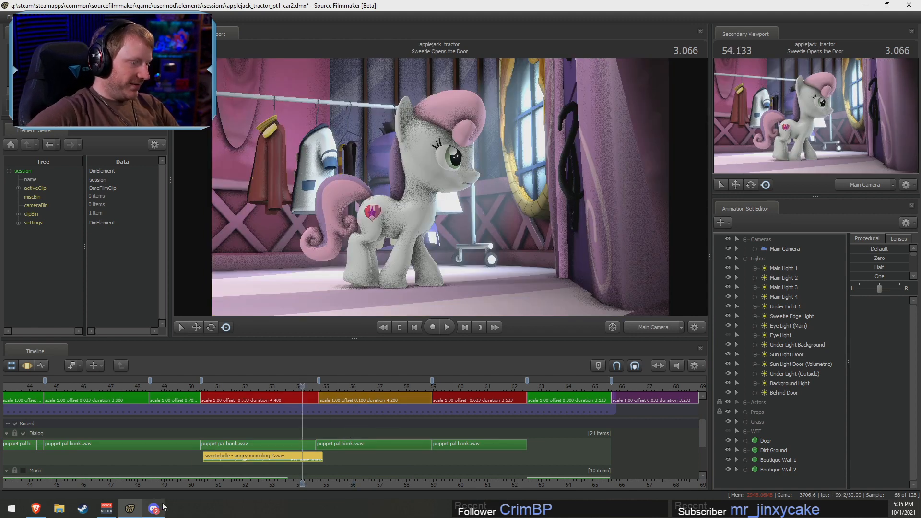
{"action": "key", "text": "space"}
{"action": "key", "text": "space"}
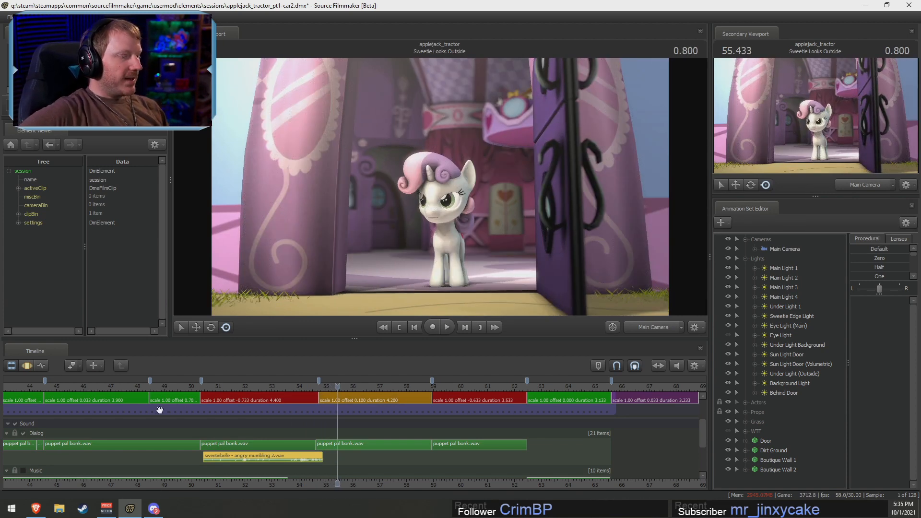
{"action": "left_click_drag", "start_coordinate": [212, 387], "coordinate": [208, 388]}
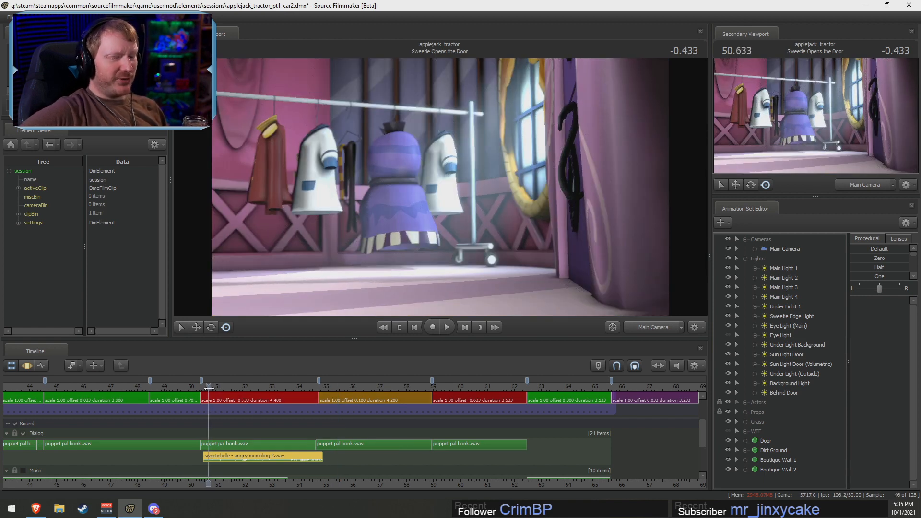
{"action": "left_click_drag", "start_coordinate": [213, 389], "coordinate": [310, 405]}
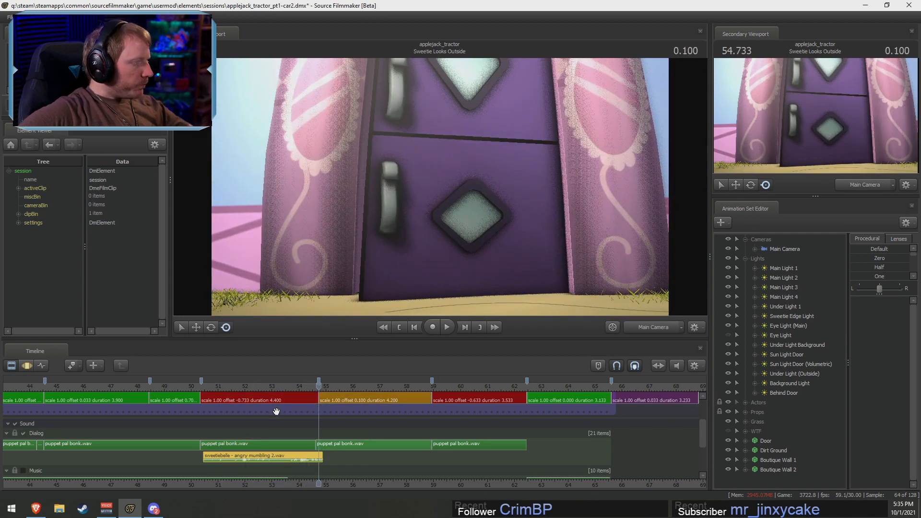
Play Sweetie Looks Outside from 54.733 s in short stretches, stopping at 58.066 s
{"action": "key", "text": "space"}
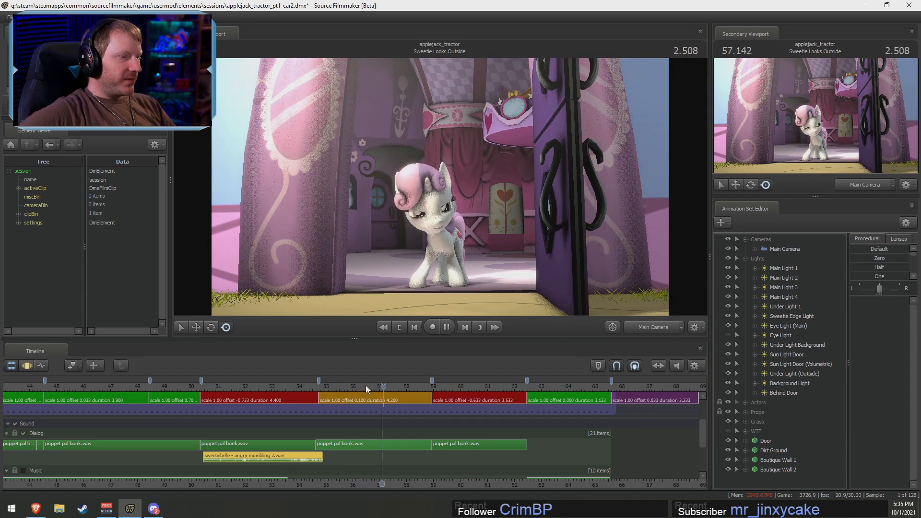
{"action": "key", "text": "space"}
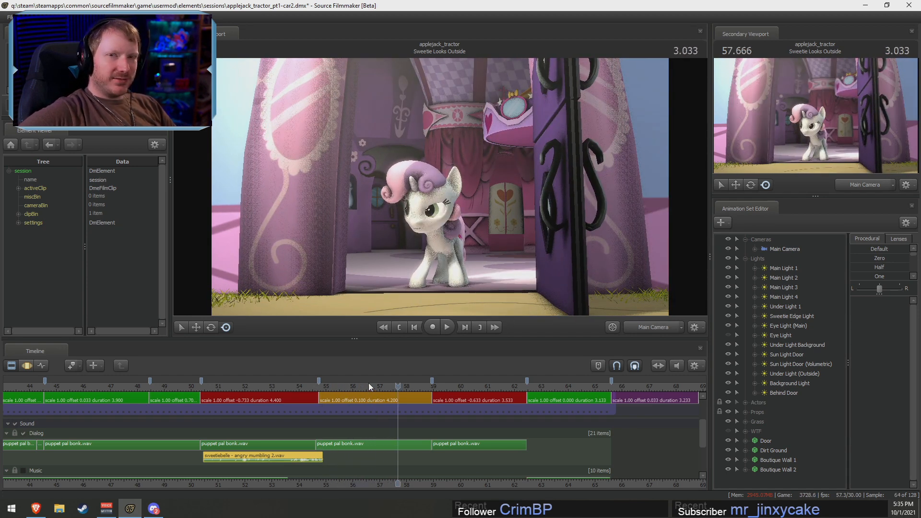
{"action": "key", "text": "space"}
{"action": "key", "text": "space"}
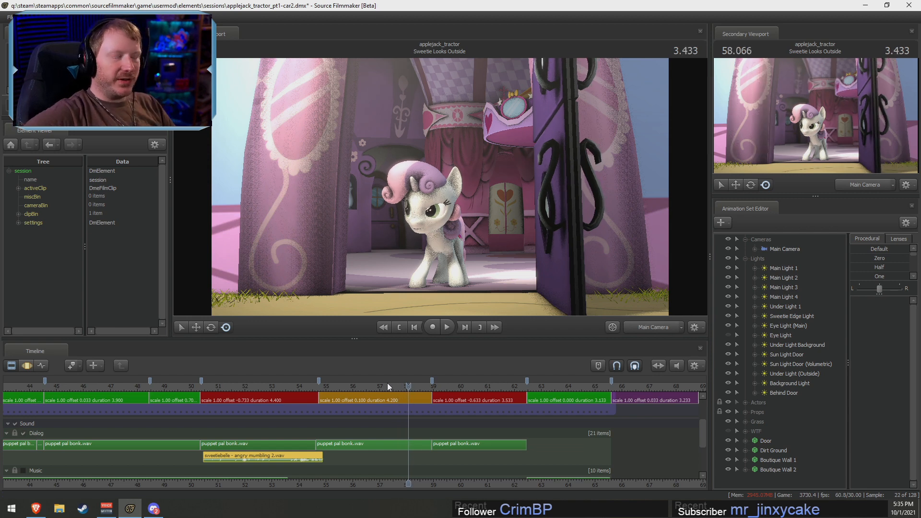
Play the end of Sweetie Looks Outside into Sweetie gets bopped and scrub that shot to 60.633 s
{"action": "left_click", "coordinate": [356, 391]}
{"action": "key", "text": "space"}
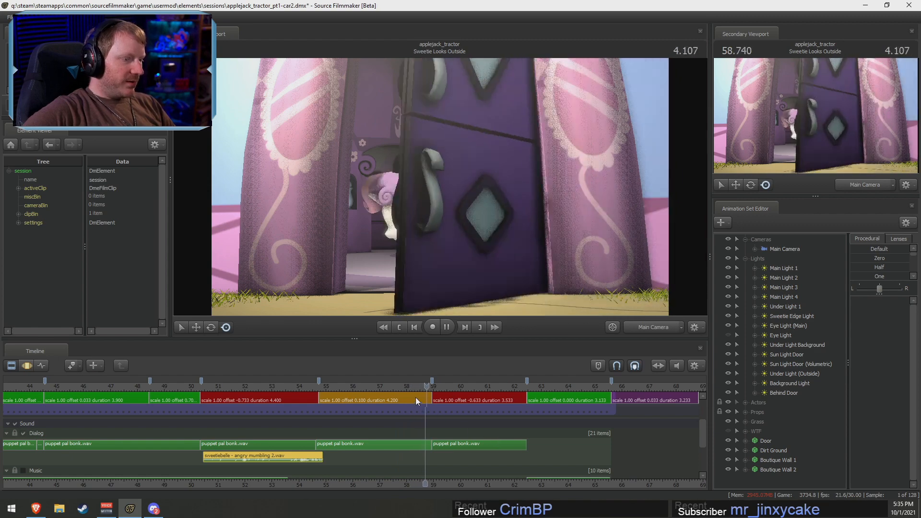
{"action": "key", "text": "space"}
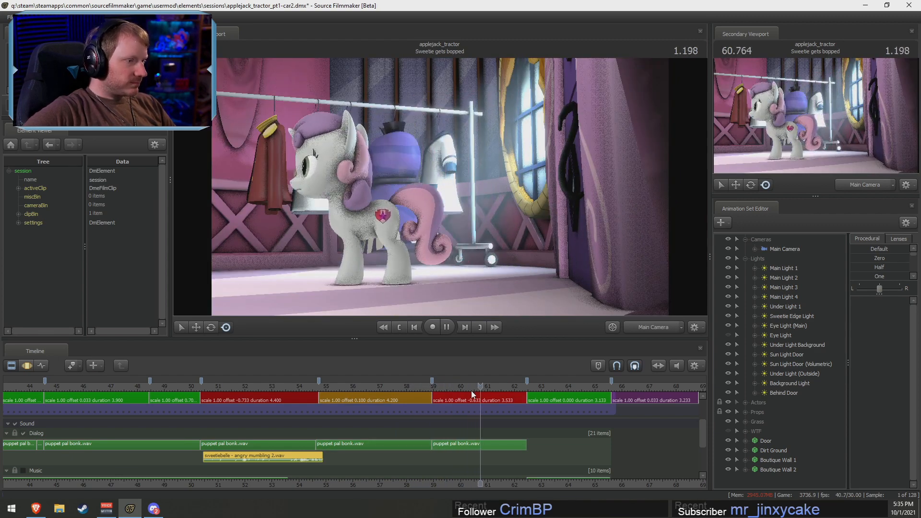
{"action": "left_click", "coordinate": [443, 384]}
{"action": "left_click_drag", "start_coordinate": [443, 383], "coordinate": [484, 397]}
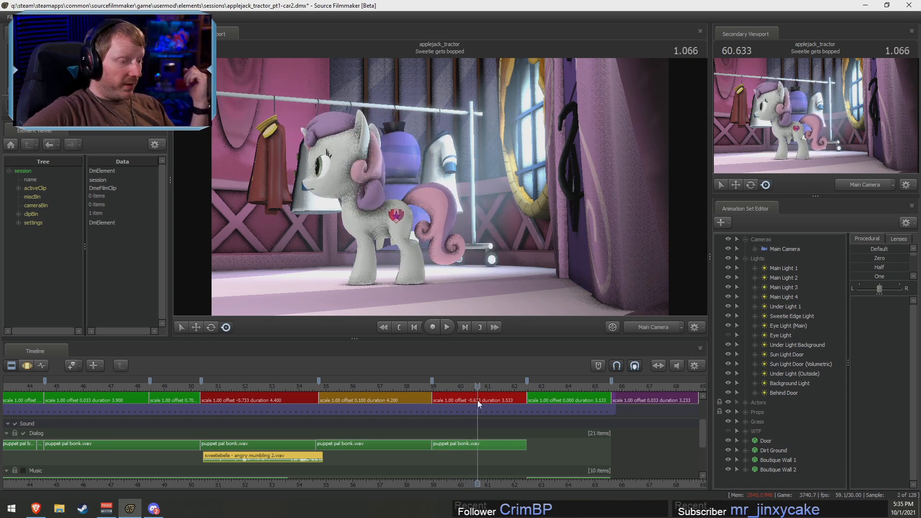
Return to the start of Sweetie Opens the Door at 50.5 s and magnify that shot's range in the timeline
{"action": "left_click", "coordinate": [203, 388]}
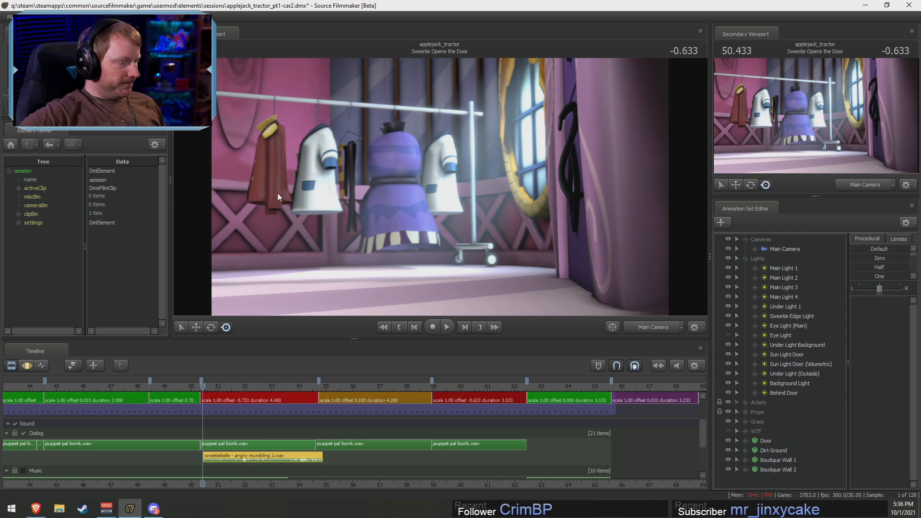
{"action": "scroll", "coordinate": [240, 483], "scroll_direction": "up", "scroll_amount": 4}
{"action": "middle_click_drag", "start_coordinate": [245, 483], "coordinate": [139, 474]}
{"action": "left_click_drag", "start_coordinate": [106, 386], "coordinate": [111, 387]}
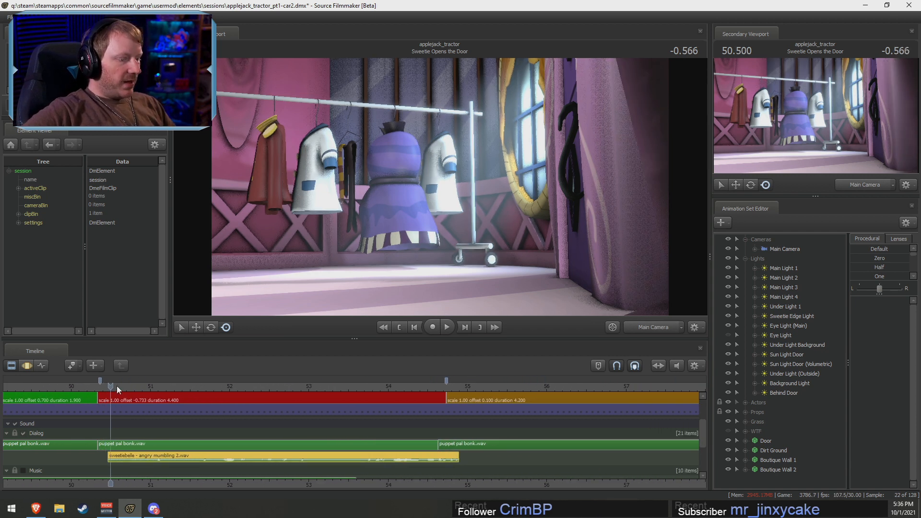
Play from Sweetie Opens the Door across the cut to 55.8 s, and replay the door shot from its beginning to 52.166 s
{"action": "left_click", "coordinate": [417, 387]}
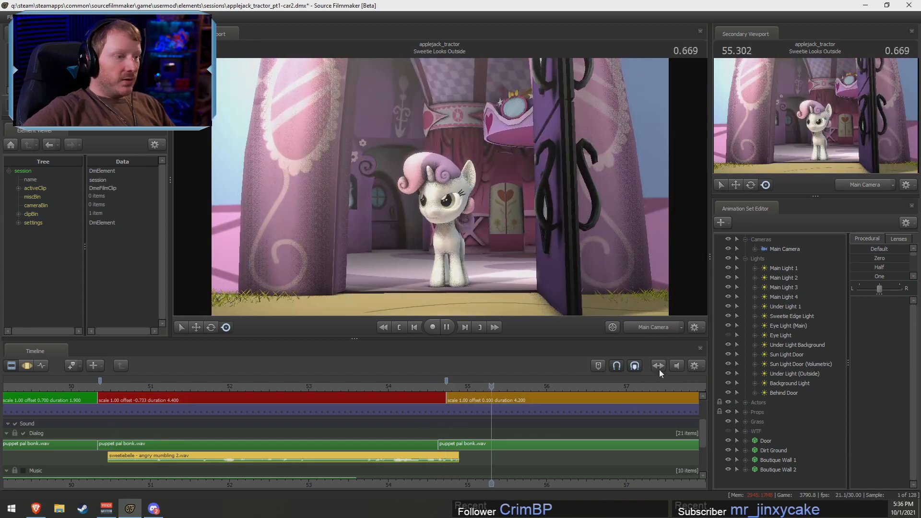
{"action": "key", "text": "space"}
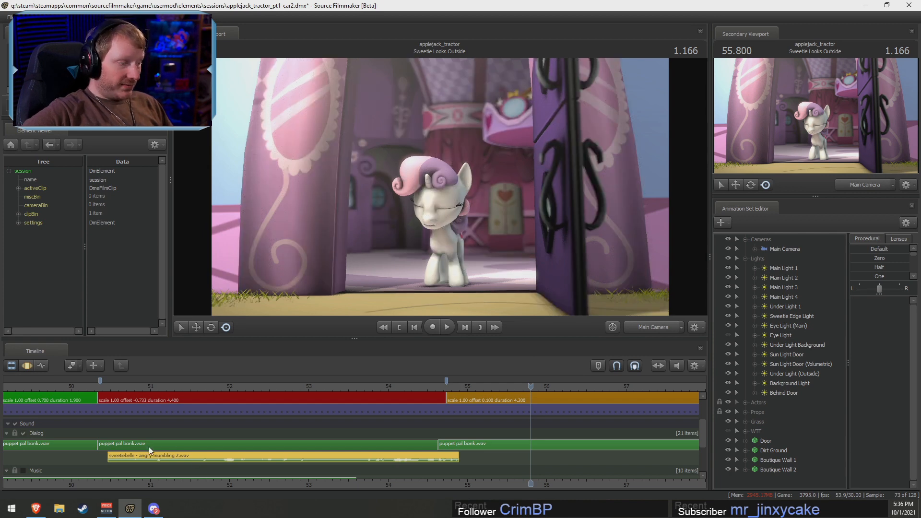
{"action": "left_click", "coordinate": [105, 384]}
{"action": "key", "text": "space"}
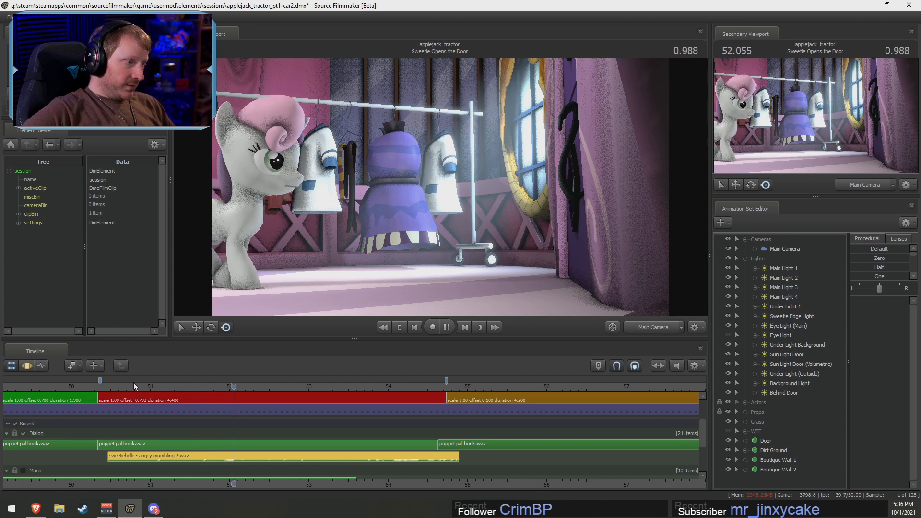
{"action": "key", "text": "space"}
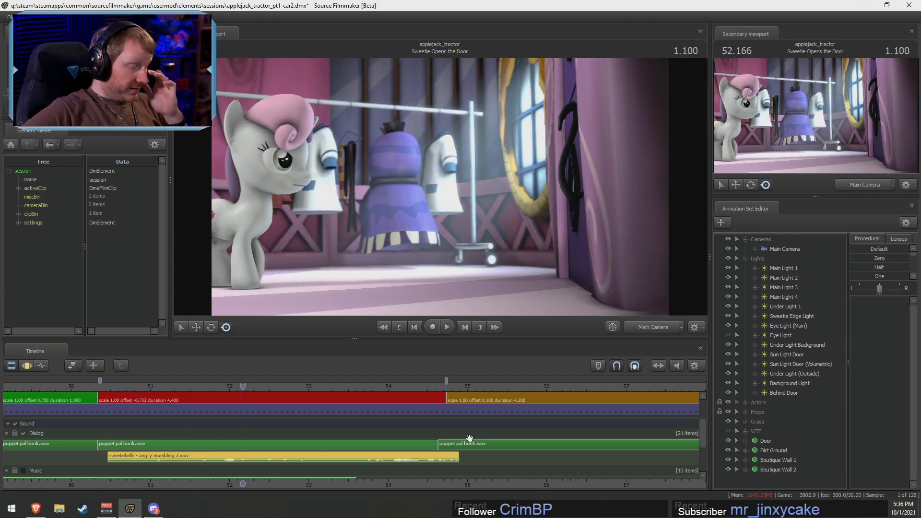
Scrub over the cut into Sweetie Looks Outside, stopping at 55.033 s
{"action": "left_click_drag", "start_coordinate": [447, 390], "coordinate": [471, 392]}
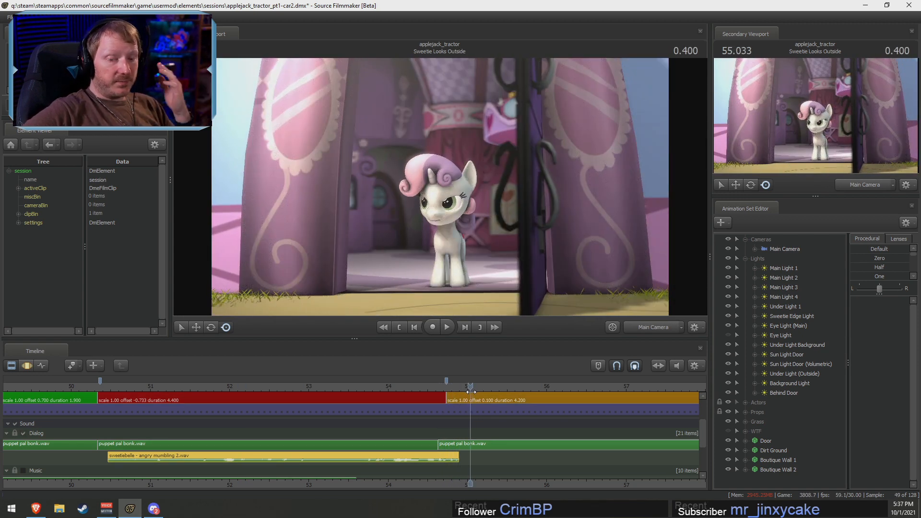
{"action": "left_click", "coordinate": [470, 392]}
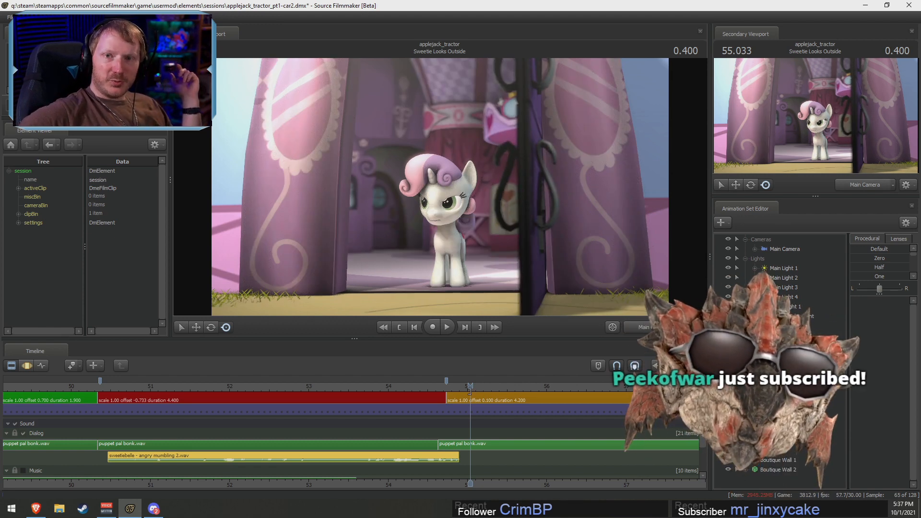
{"action": "left_click", "coordinate": [470, 391]}
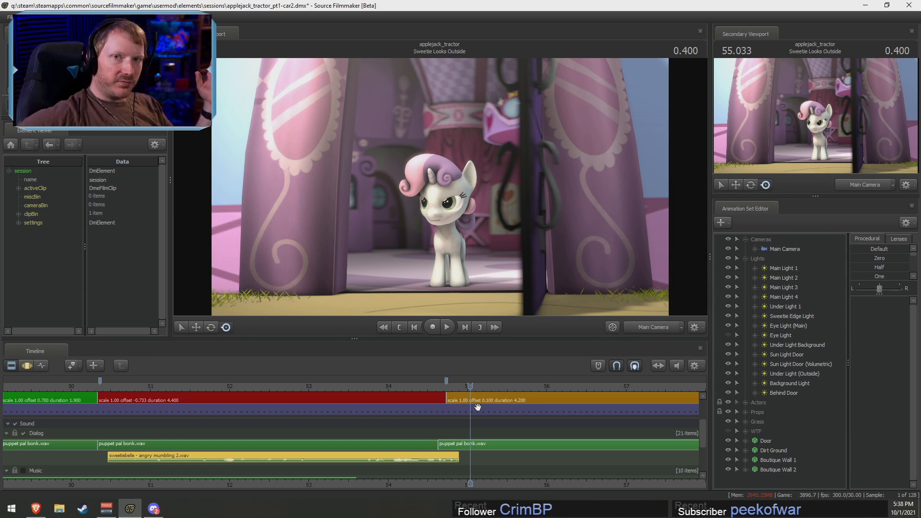
Select the Sweetie Opens the Door shot and play it from 50.433 s to 53.6 s
{"action": "left_click", "coordinate": [226, 398]}
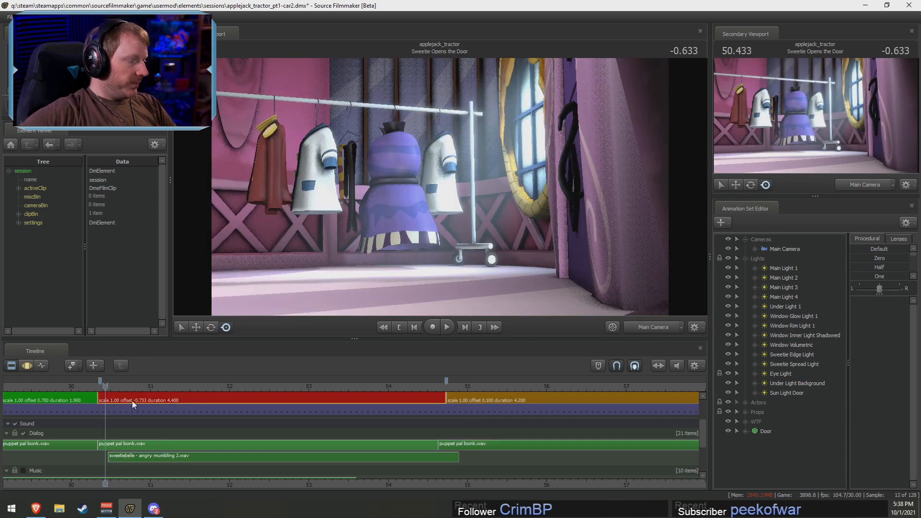
{"action": "key", "text": "F3"}
{"action": "scroll", "coordinate": [227, 408], "scroll_direction": "down", "scroll_amount": 2}
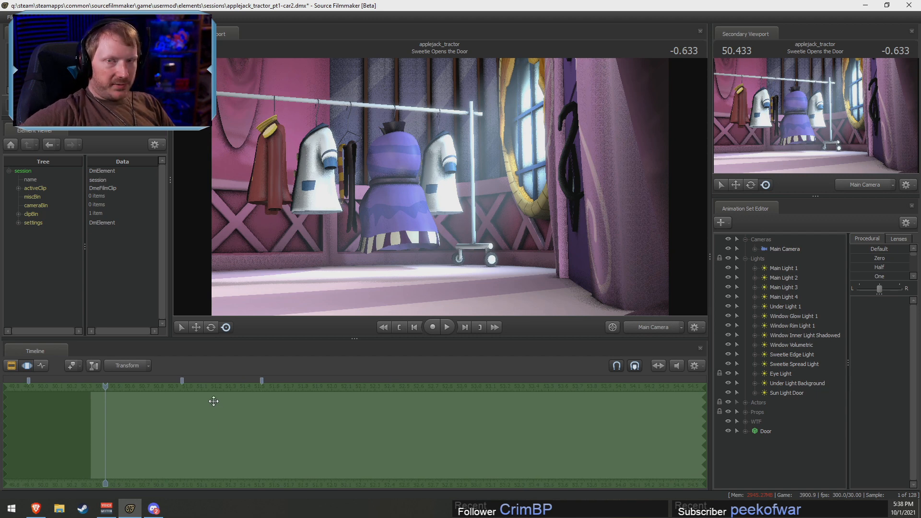
{"action": "key", "text": "space"}
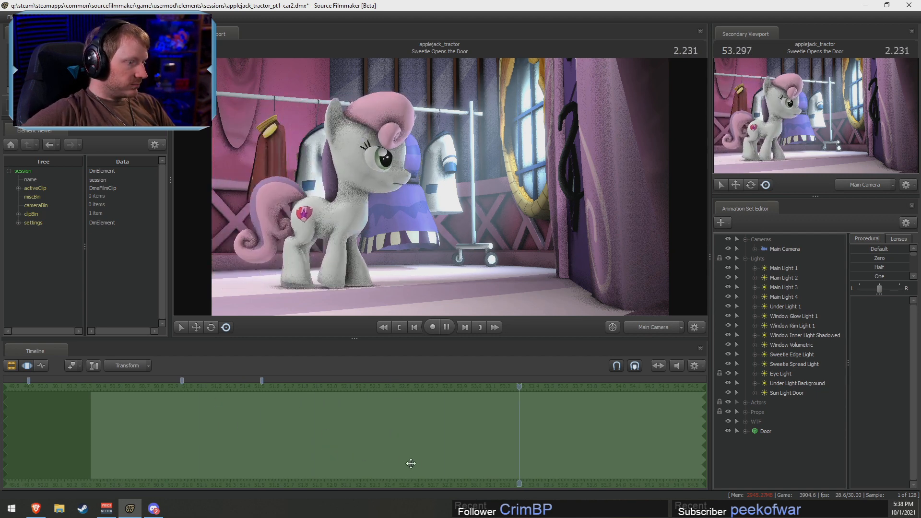
{"action": "key", "text": "space"}
{"action": "key", "text": "F2"}
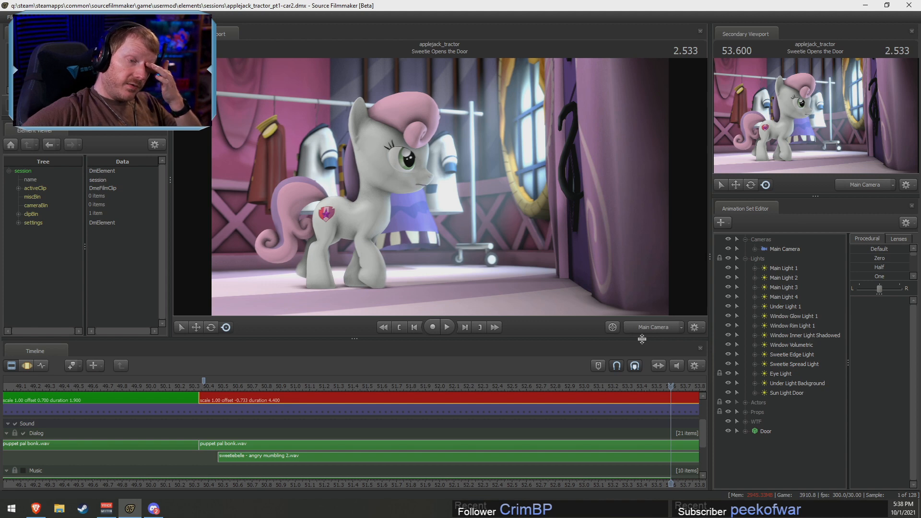
Disable lighting in the primary viewport and switch it to the Work Camera, looking over the boutique interior
{"action": "right_click", "coordinate": [594, 245]}
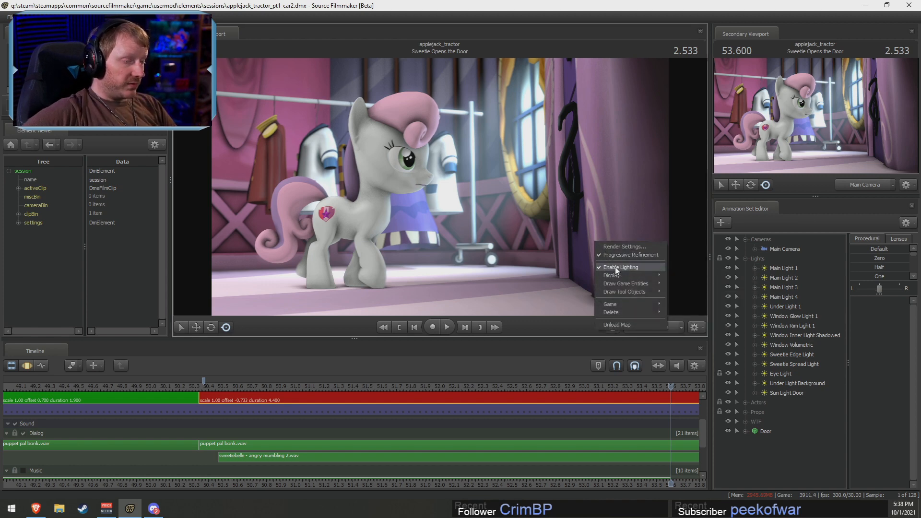
{"action": "left_click", "coordinate": [617, 267]}
{"action": "left_click", "coordinate": [467, 268]}
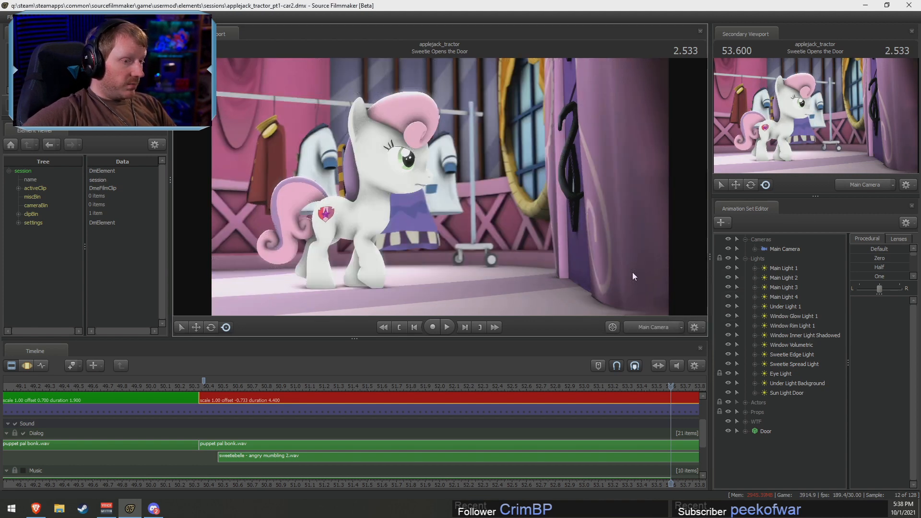
{"action": "left_click", "coordinate": [651, 328], "text": "ctrl"}
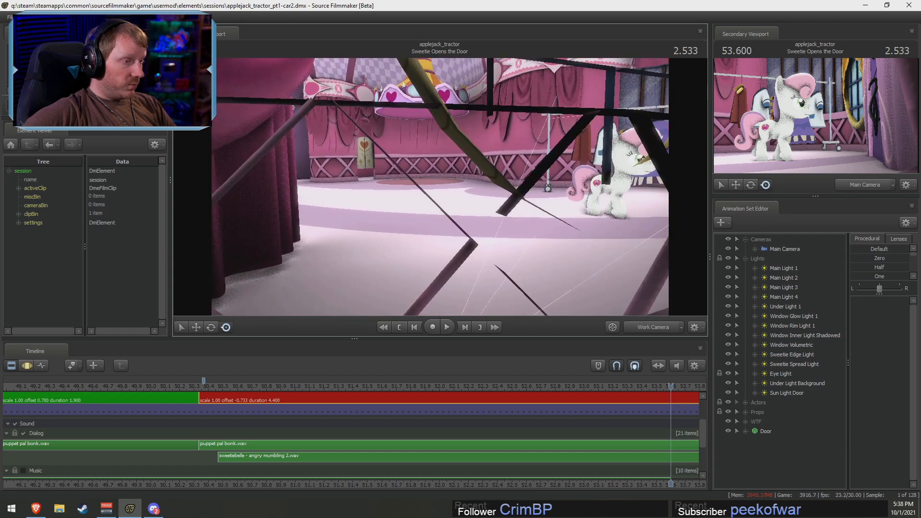
{"action": "left_click_drag", "start_coordinate": [440, 187], "coordinate": [499, 221]}
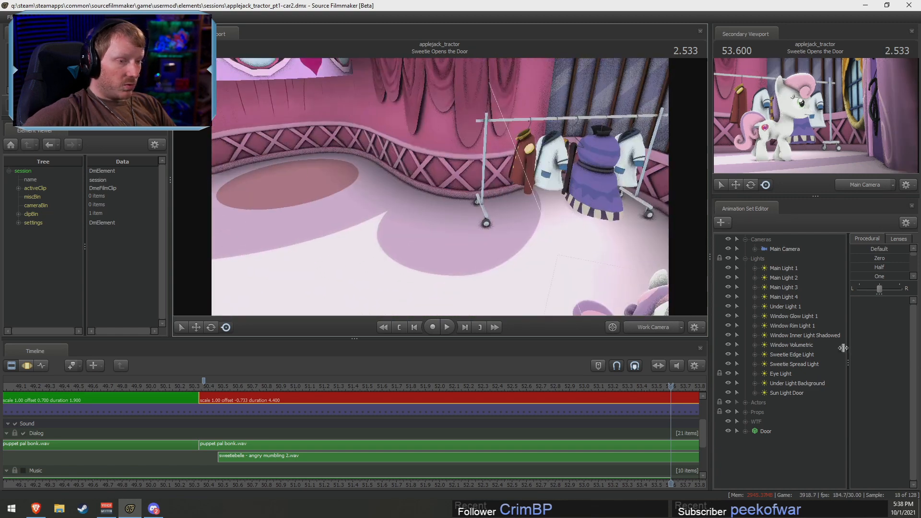
Create an animation set for a new vn_sweetiebelle.mdl model, filtering the model files by "sweetie"
{"action": "left_click", "coordinate": [745, 258]}
{"action": "left_click", "coordinate": [746, 240]}
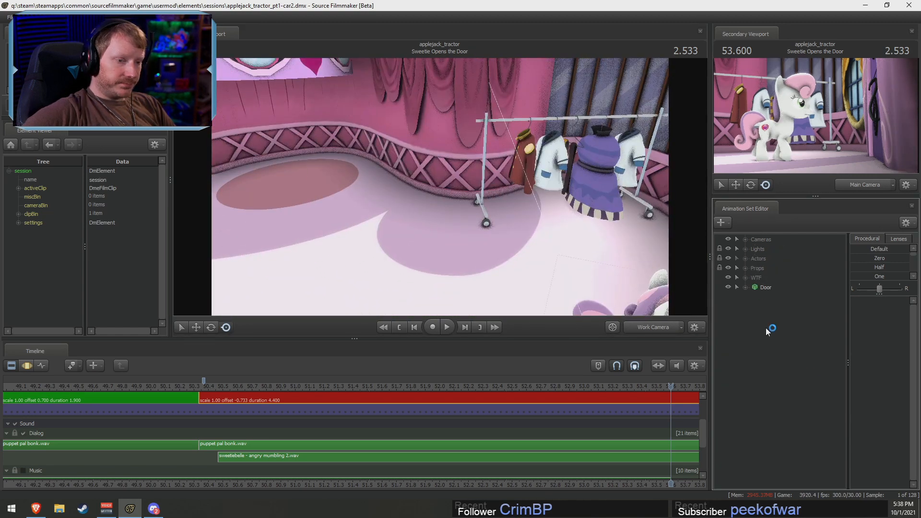
{"action": "right_click", "coordinate": [767, 328]}
{"action": "left_click", "coordinate": [809, 354]}
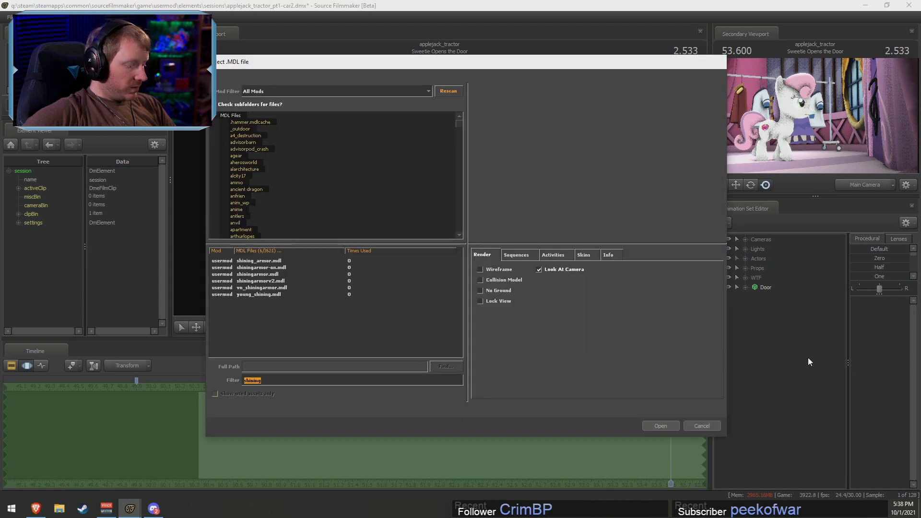
{"action": "type", "text": "swee"}
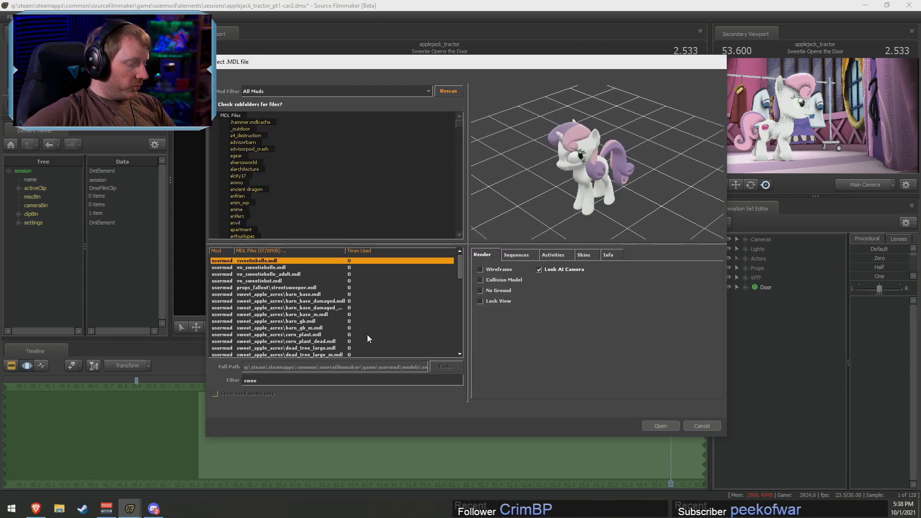
{"action": "type", "text": "tie"}
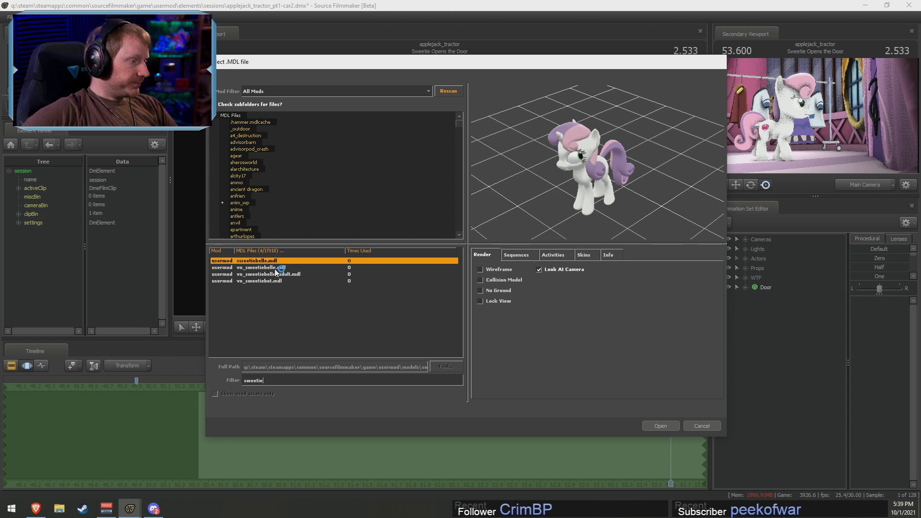
{"action": "left_click", "coordinate": [275, 268]}
{"action": "left_click", "coordinate": [658, 425]}
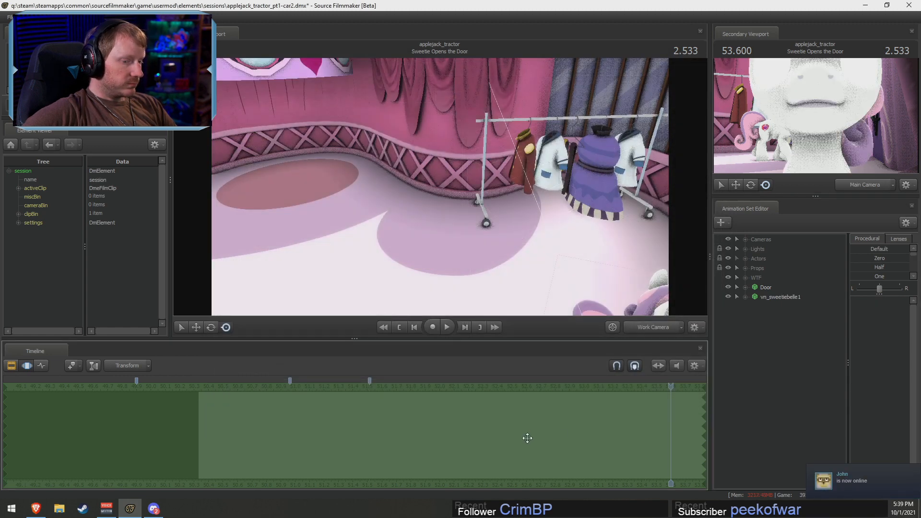
Rename the new vn_sweetiebelle1 animation set to "Sweetiebelle Lipsync" and move it into the Actors group
{"action": "left_click", "coordinate": [774, 297]}
{"action": "right_click", "coordinate": [777, 298]}
{"action": "left_click", "coordinate": [814, 304]}
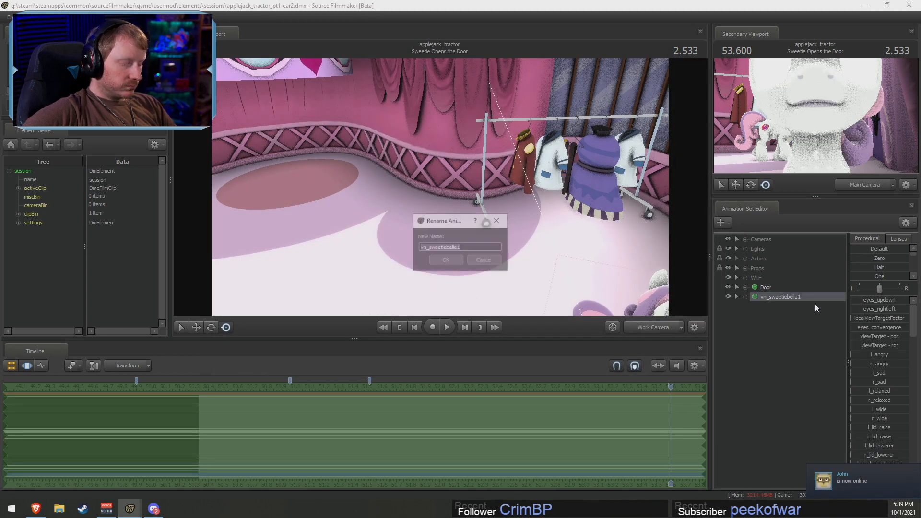
{"action": "type", "text": "Swee"}
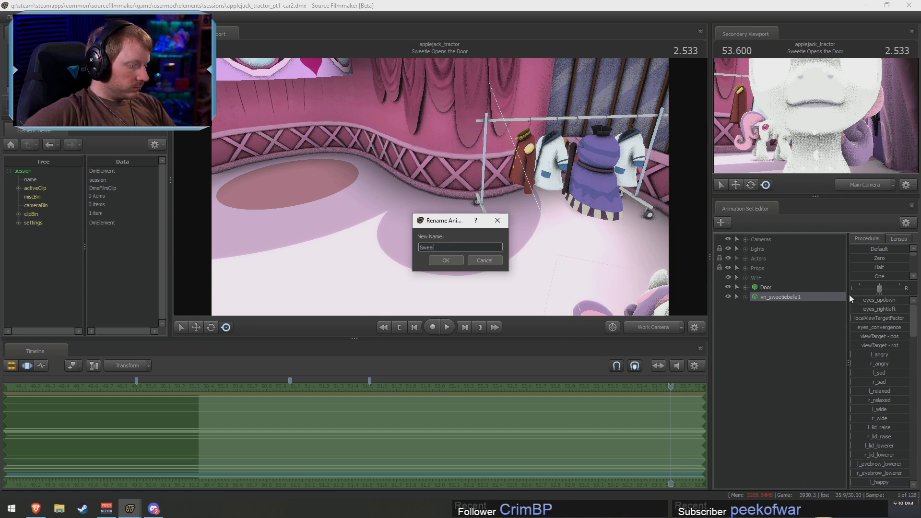
{"action": "type", "text": "t"}
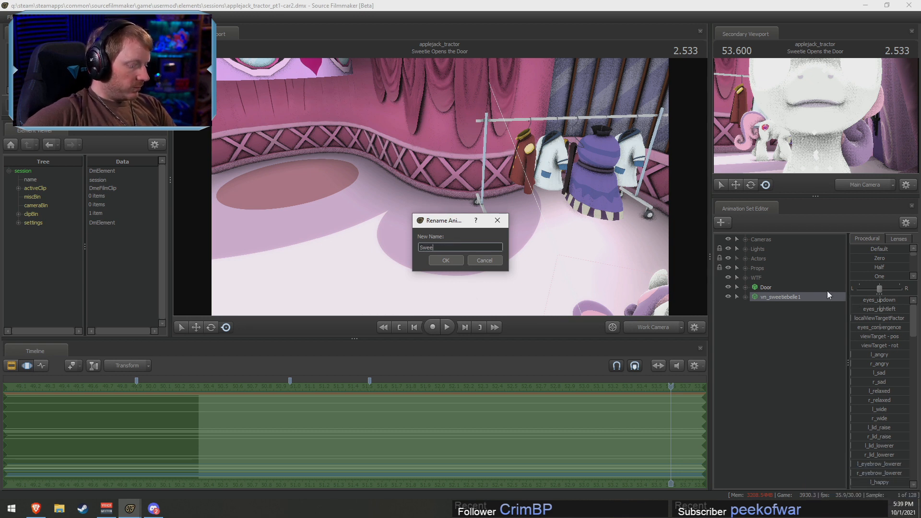
{"action": "type", "text": "iebelle"}
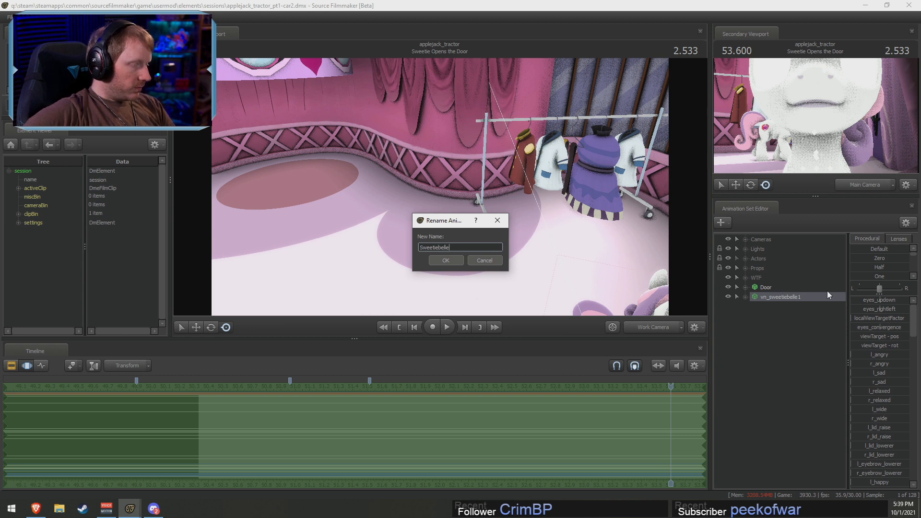
{"action": "type", "text": " Lips"}
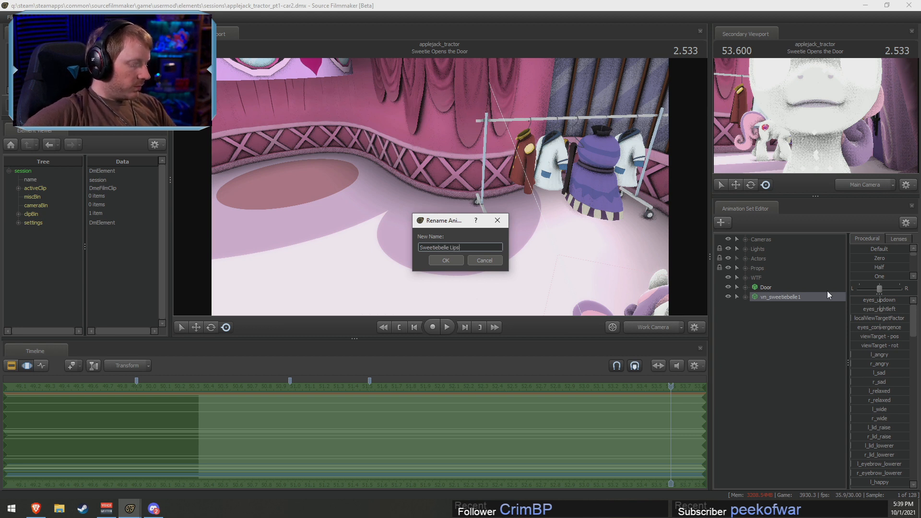
{"action": "type", "text": "ync"}
{"action": "key", "text": "Return"}
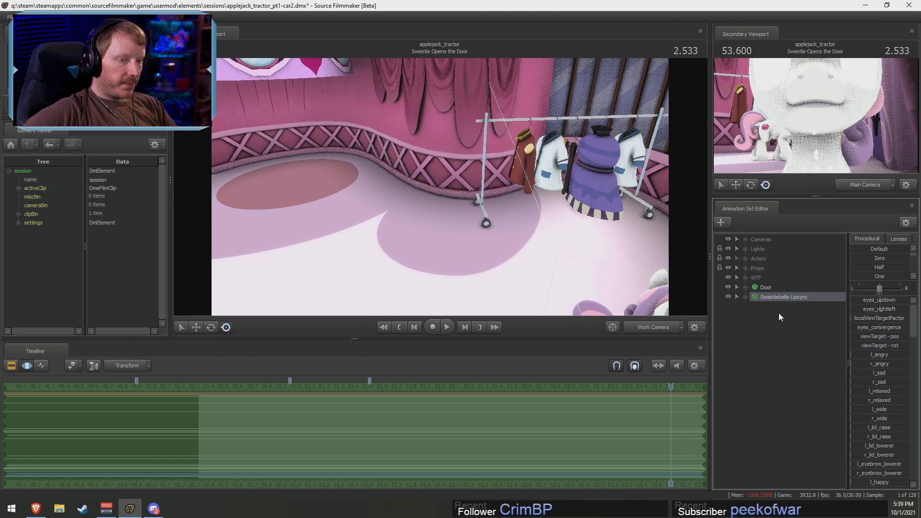
{"action": "left_click_drag", "start_coordinate": [764, 295], "coordinate": [778, 274]}
{"action": "left_click", "coordinate": [744, 259]}
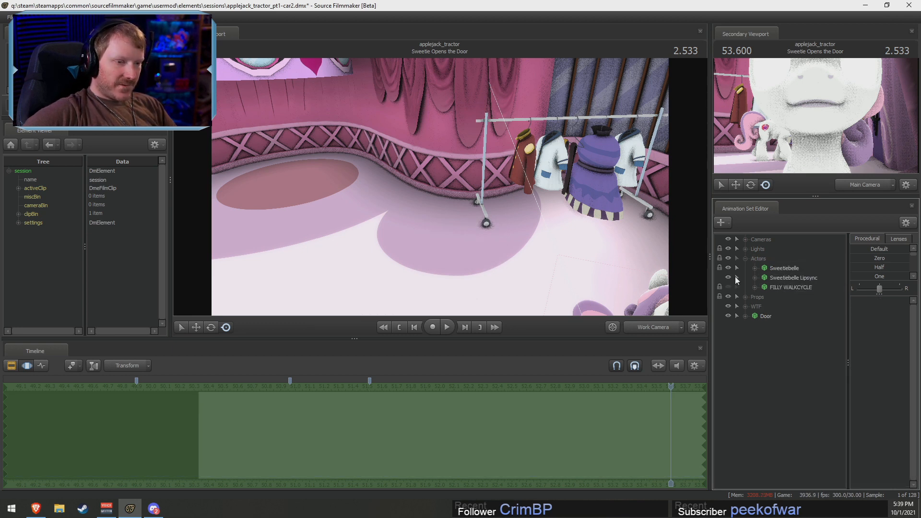
Move the Sweetiebelle Lipsync model outside the boutique walls, clear of the Main Camera's view
{"action": "left_click", "coordinate": [793, 280]}
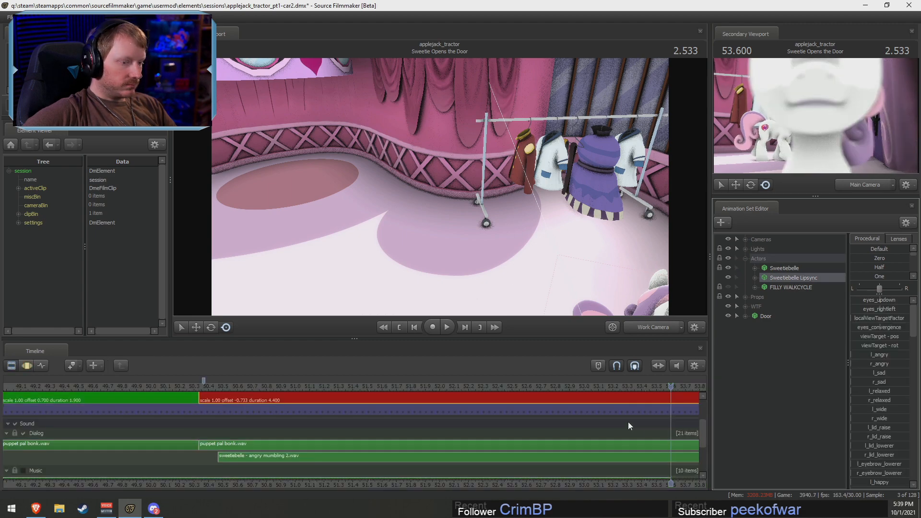
{"action": "key", "text": "F3"}
{"action": "left_click_drag", "start_coordinate": [552, 231], "coordinate": [676, 242]}
{"action": "key", "text": "w"}
{"action": "key", "text": "w"}
Reposition the Sweetiebelle Lipsync model's eye view target in front of its face using the Eyes controls
{"action": "left_click", "coordinate": [753, 276]}
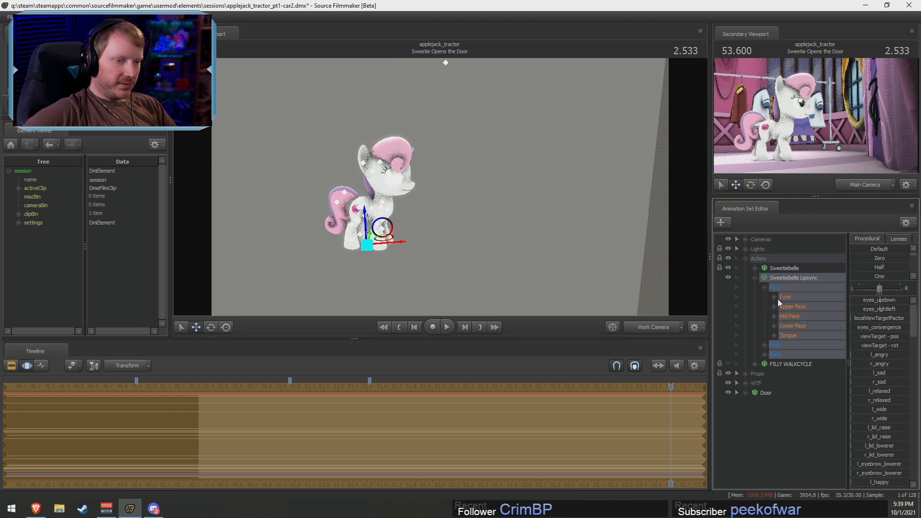
{"action": "left_click", "coordinate": [788, 297]}
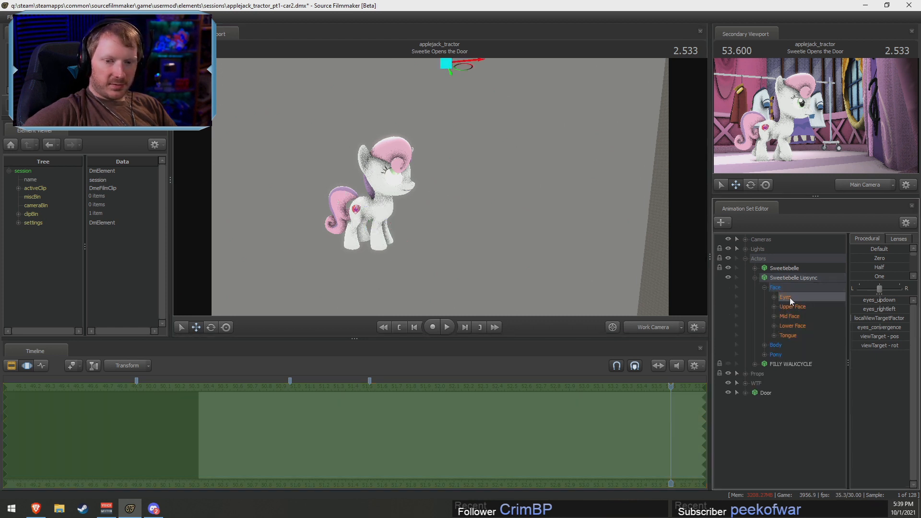
{"action": "mouse_move", "coordinate": [566, 206]}
{"action": "left_mouse_down"}
{"action": "mouse_move", "coordinate": [565, 249]}
{"action": "mouse_move", "coordinate": [585, 244]}
{"action": "mouse_move", "coordinate": [555, 207]}
{"action": "left_mouse_up"}
{"action": "mouse_move", "coordinate": [440, 186]}
{"action": "left_mouse_down"}
{"action": "mouse_move", "coordinate": [460, 186]}
{"action": "mouse_move", "coordinate": [427, 185]}
{"action": "mouse_move", "coordinate": [436, 160]}
{"action": "mouse_move", "coordinate": [444, 173]}
{"action": "left_mouse_up"}
{"action": "key", "text": "w"}
{"action": "left_click_drag", "start_coordinate": [457, 116], "coordinate": [577, 215]}
{"action": "key", "text": "d"}
{"action": "left_click_drag", "start_coordinate": [558, 270], "coordinate": [365, 298]}
{"action": "key", "text": "w"}
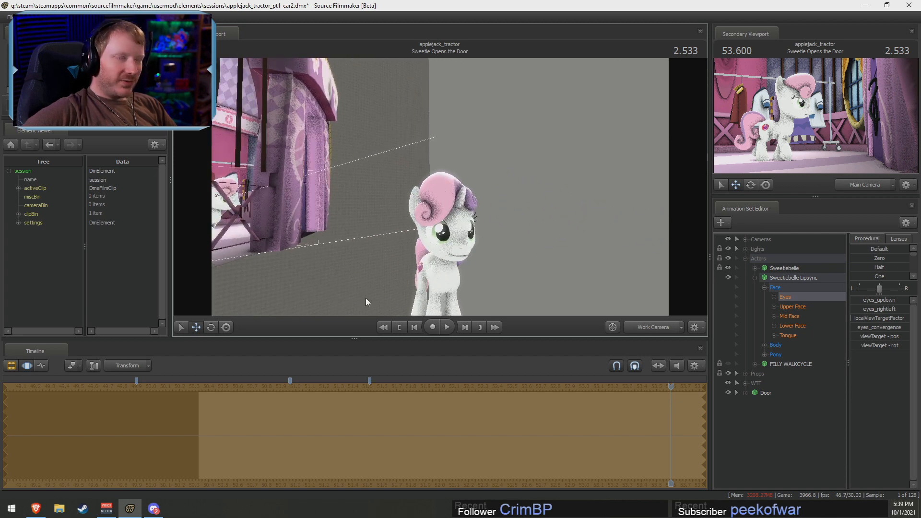
Raise the l_angry and r_angry sliders in the lipsync model's Upper Face controls to give it an angry brow
{"action": "left_click", "coordinate": [808, 307]}
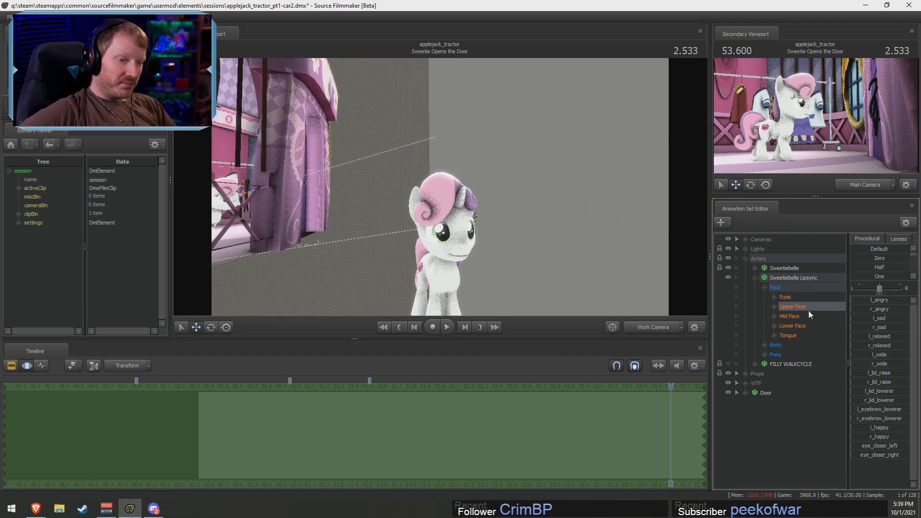
{"action": "mouse_move", "coordinate": [880, 311]}
{"action": "left_mouse_down"}
{"action": "mouse_move", "coordinate": [910, 310]}
{"action": "mouse_move", "coordinate": [890, 309]}
{"action": "left_mouse_up"}
{"action": "left_click_drag", "start_coordinate": [537, 259], "coordinate": [490, 272]}
{"action": "key", "text": "w"}
{"action": "key", "text": "d"}
{"action": "key", "text": "w"}
{"action": "mouse_move", "coordinate": [891, 310]}
{"action": "left_mouse_down"}
{"action": "mouse_move", "coordinate": [880, 309]}
{"action": "mouse_move", "coordinate": [892, 300]}
{"action": "mouse_move", "coordinate": [884, 301]}
{"action": "left_mouse_up"}
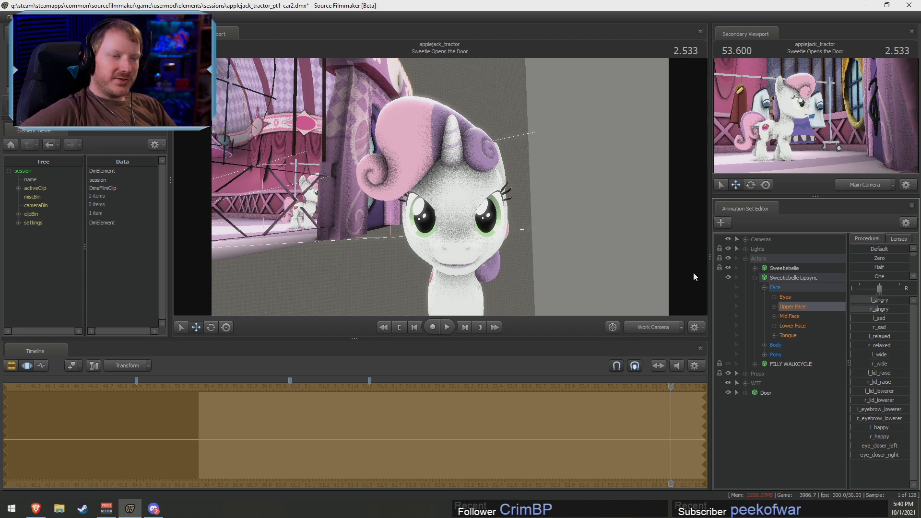
Raise the mouth_neutral slider in the Sweetiebelle Lipsync model's Lower Face controls
{"action": "left_click_drag", "start_coordinate": [703, 269], "coordinate": [703, 269]}
{"action": "left_click_drag", "start_coordinate": [493, 213], "coordinate": [493, 213]}
{"action": "left_click", "coordinate": [799, 327]}
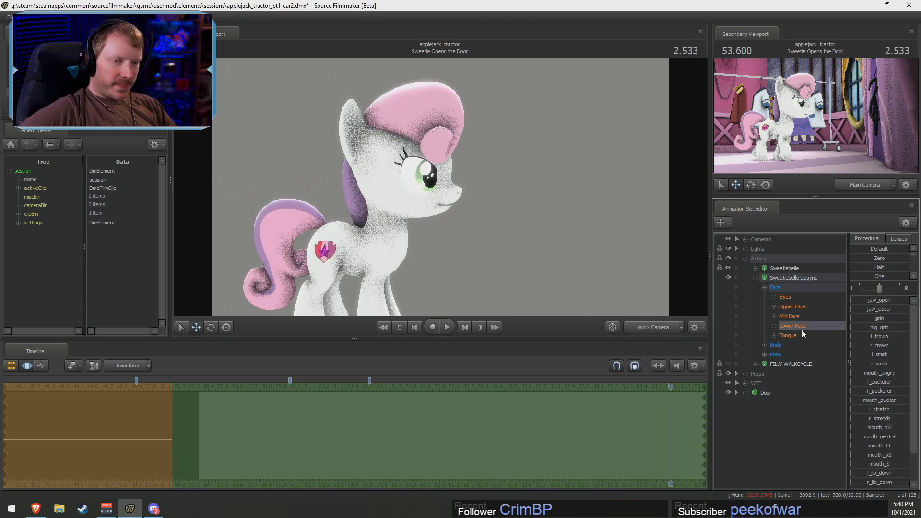
{"action": "scroll", "coordinate": [873, 392], "scroll_direction": "down", "scroll_amount": 2}
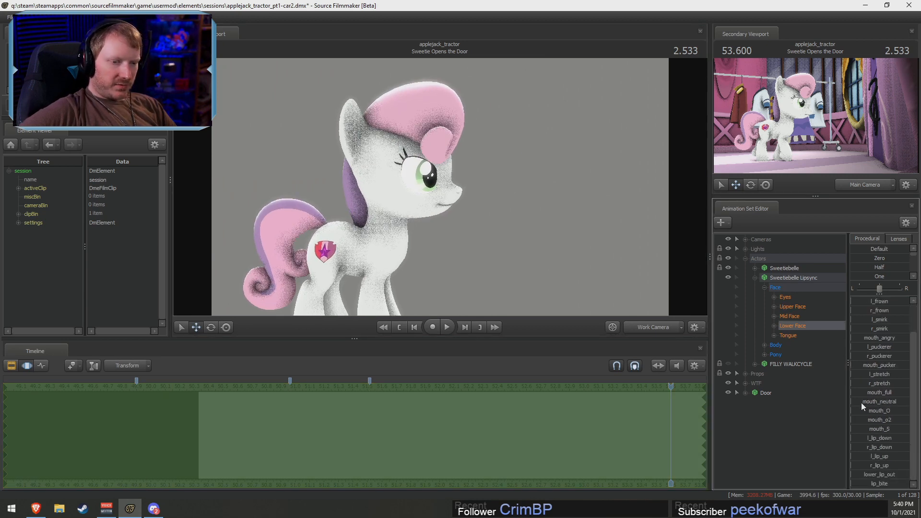
{"action": "left_click_drag", "start_coordinate": [863, 402], "coordinate": [863, 402]}
{"action": "left_click_drag", "start_coordinate": [463, 257], "coordinate": [463, 257]}
{"action": "left_click_drag", "start_coordinate": [904, 405], "coordinate": [899, 402]}
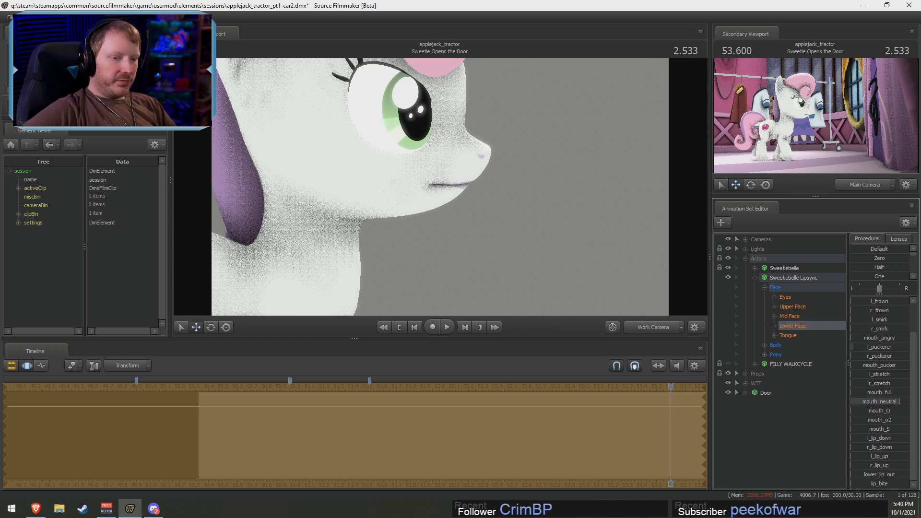
Raise l_puckerer and r_puckerer to about half and reduce mouth_neutral to shape the lipsync model's mouth
{"action": "left_click_drag", "start_coordinate": [888, 349], "coordinate": [904, 360]}
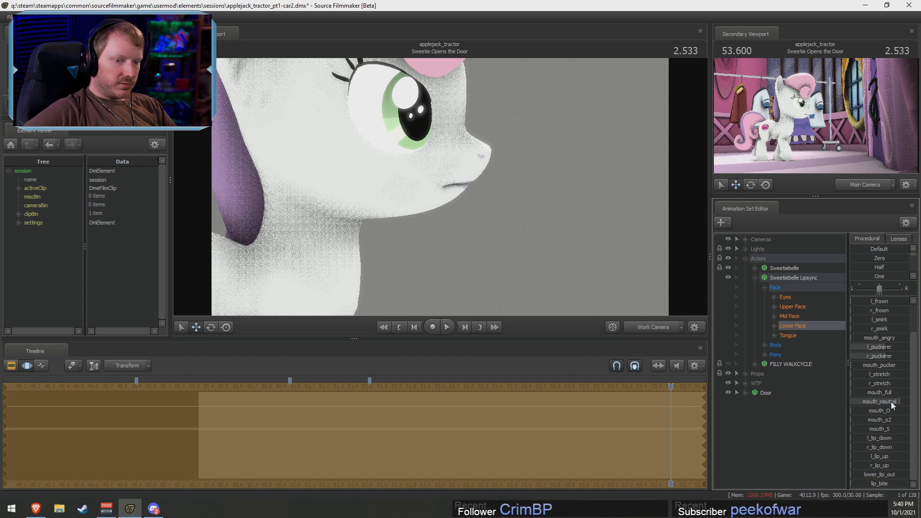
{"action": "left_click_drag", "start_coordinate": [893, 405], "coordinate": [892, 405]}
{"action": "left_click_drag", "start_coordinate": [513, 248], "coordinate": [447, 184]}
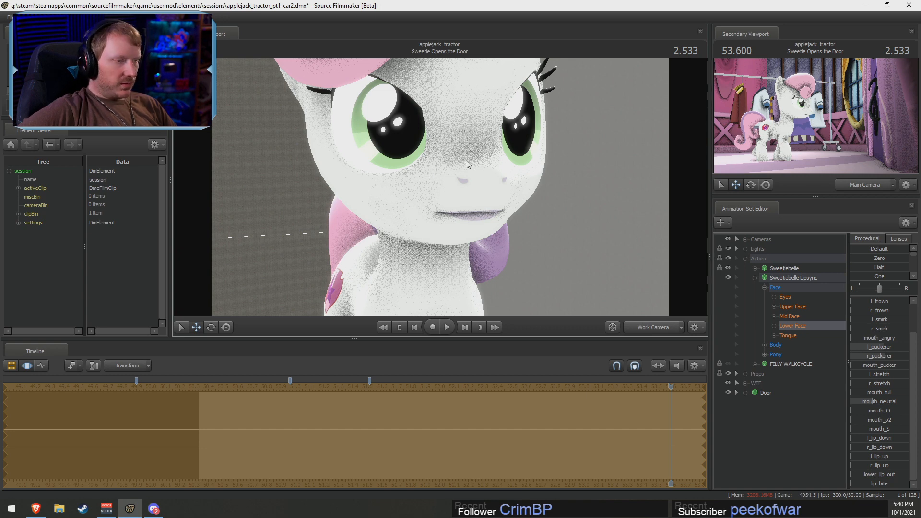
{"action": "left_click_drag", "start_coordinate": [519, 174], "coordinate": [484, 194]}
Play back the Sweetie Opens the Door shot against its dialog clips in the Clip Editor
{"action": "key", "text": "F2"}
{"action": "key", "text": "F3"}
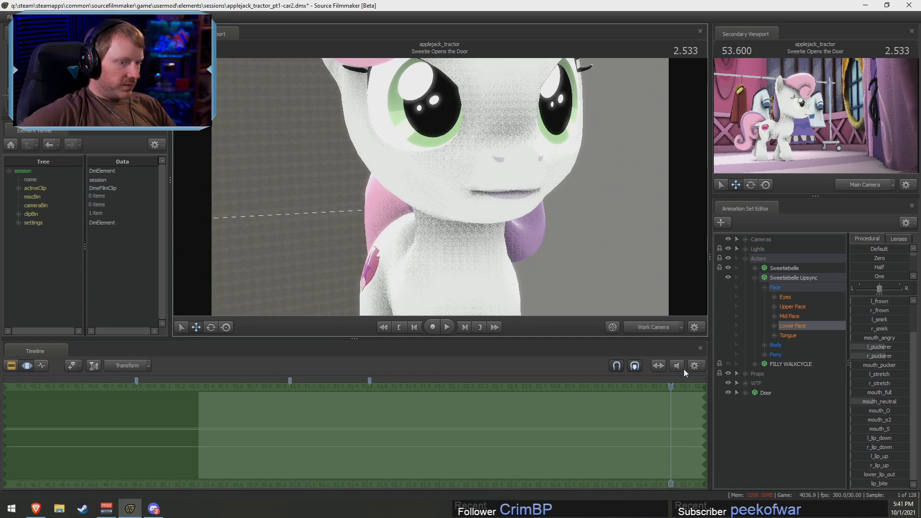
{"action": "key", "text": "space"}
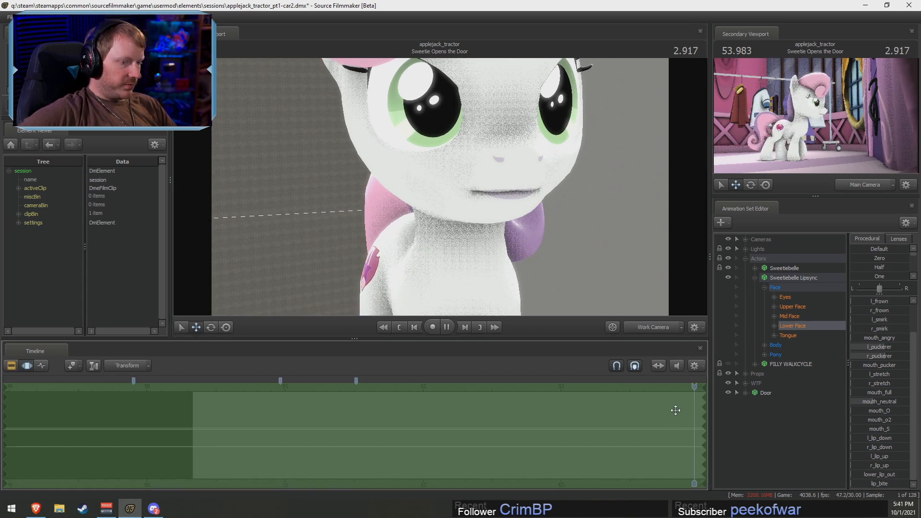
{"action": "key", "text": "F2"}
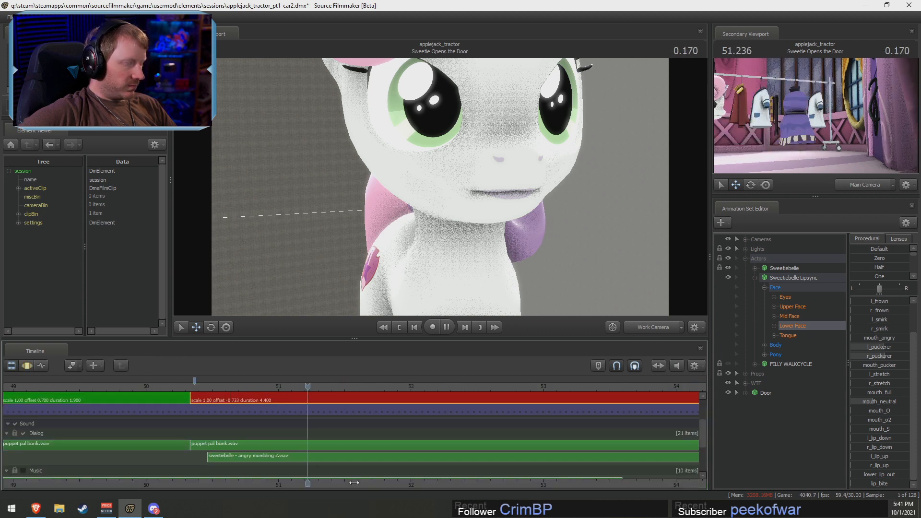
{"action": "middle_click_drag", "start_coordinate": [427, 449], "coordinate": [282, 448]}
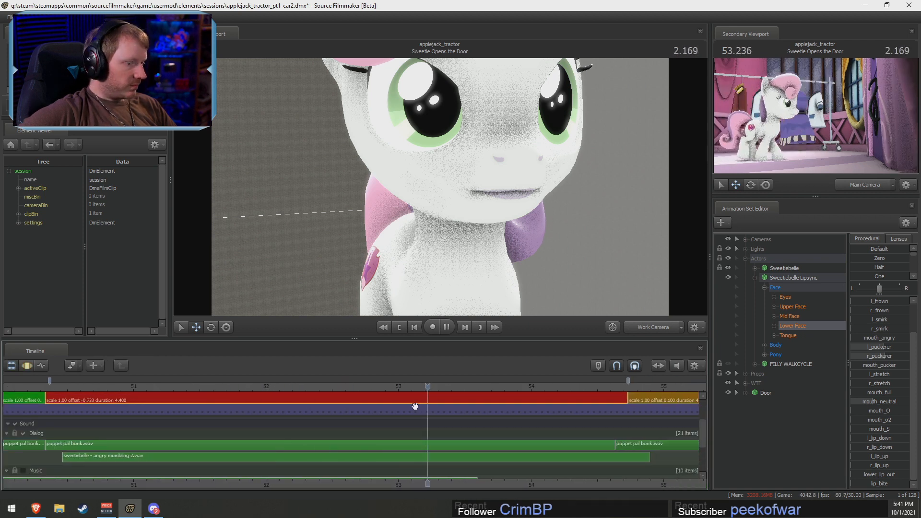
{"action": "key", "text": "space"}
Enlarge the timeline to show the Dialog, Music and Effects tracks around the sweetiebelle - angry mumbling 2.wav clip
{"action": "left_click", "coordinate": [195, 459]}
{"action": "right_click", "coordinate": [196, 459]}
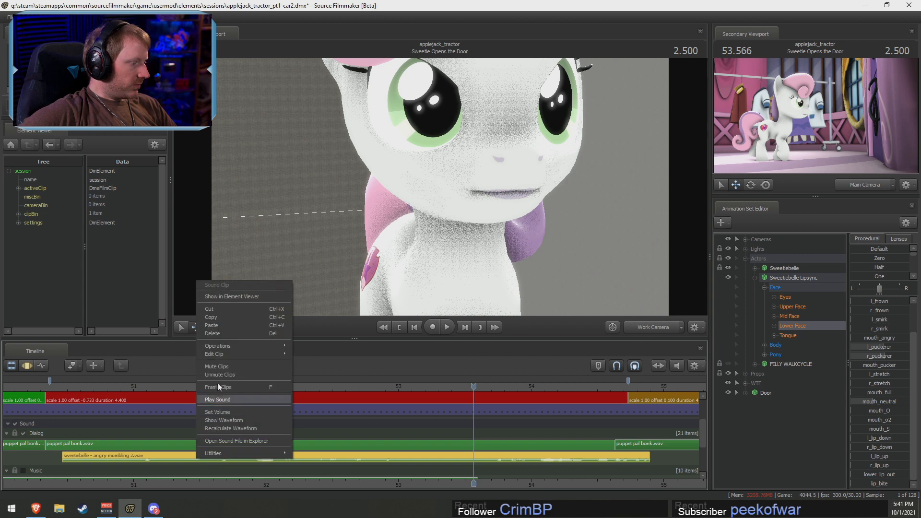
{"action": "left_click", "coordinate": [79, 454]}
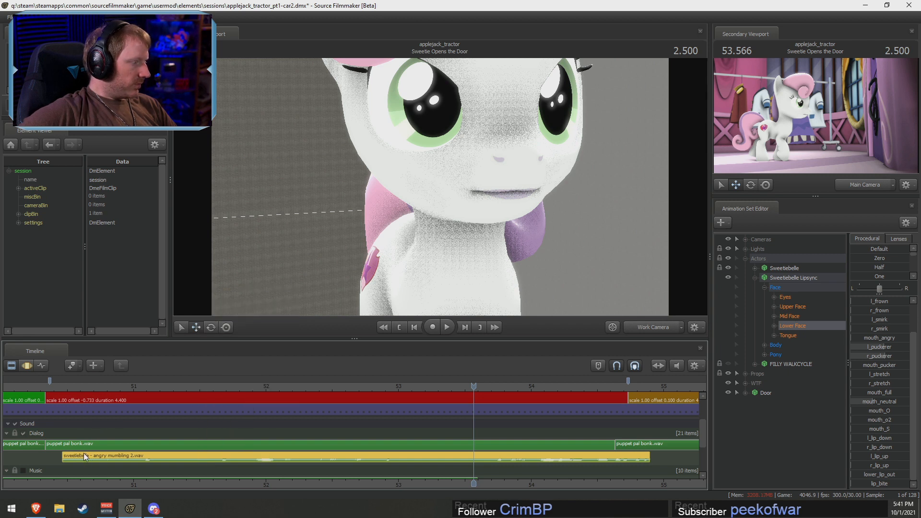
{"action": "scroll", "coordinate": [83, 453], "scroll_direction": "down", "scroll_amount": 5}
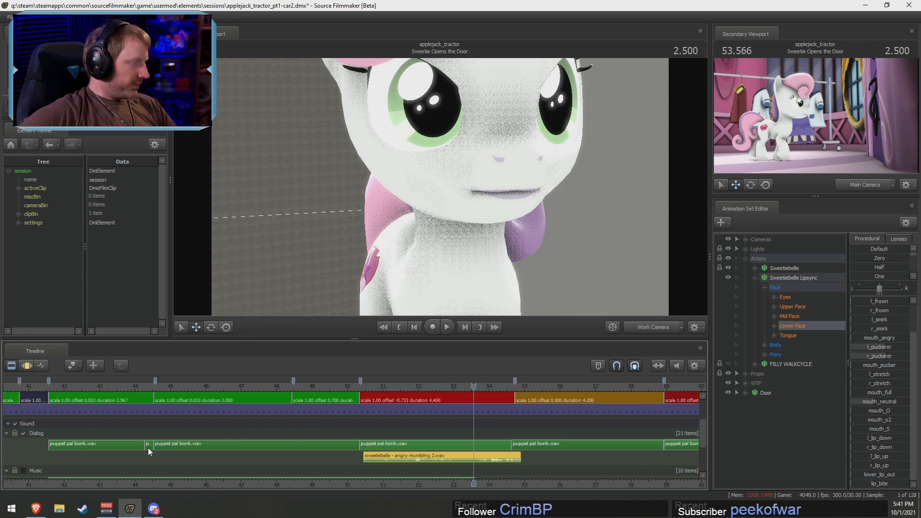
{"action": "left_click_drag", "start_coordinate": [430, 338], "coordinate": [440, 263]}
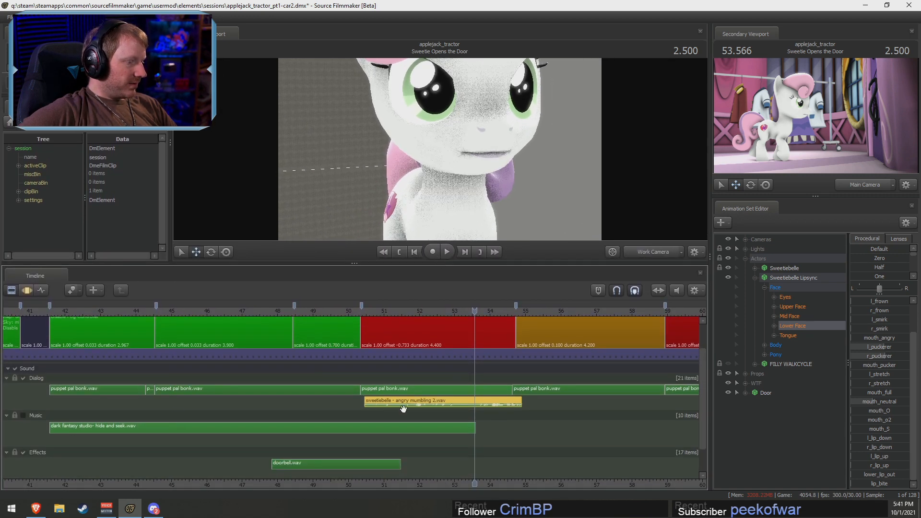
{"action": "scroll", "coordinate": [282, 406], "scroll_direction": "down", "scroll_amount": 3}
Move all puppet pal bonk.wav clips from the Dialog track to the Effects track, starting at the Boutique Introduction shot
{"action": "left_click", "coordinate": [296, 391]}
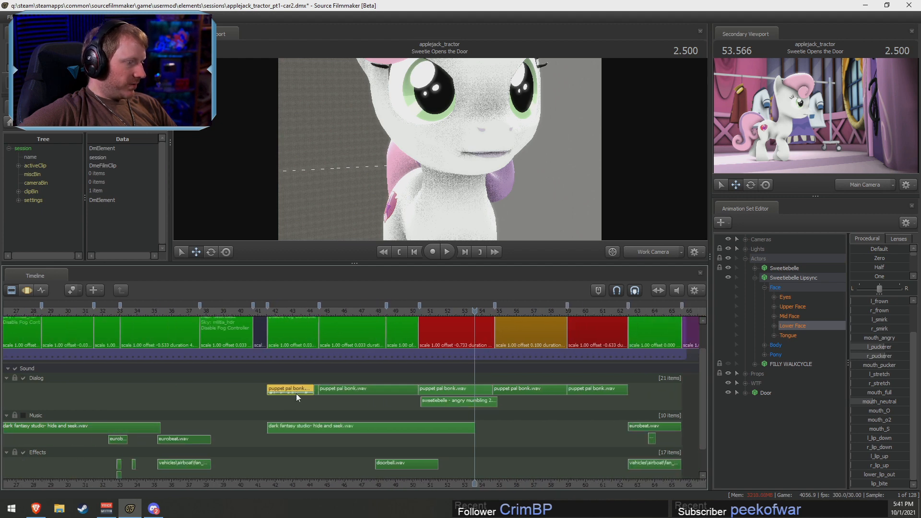
{"action": "left_click", "coordinate": [391, 388]}
{"action": "left_click", "coordinate": [453, 389], "text": "ctrl"}
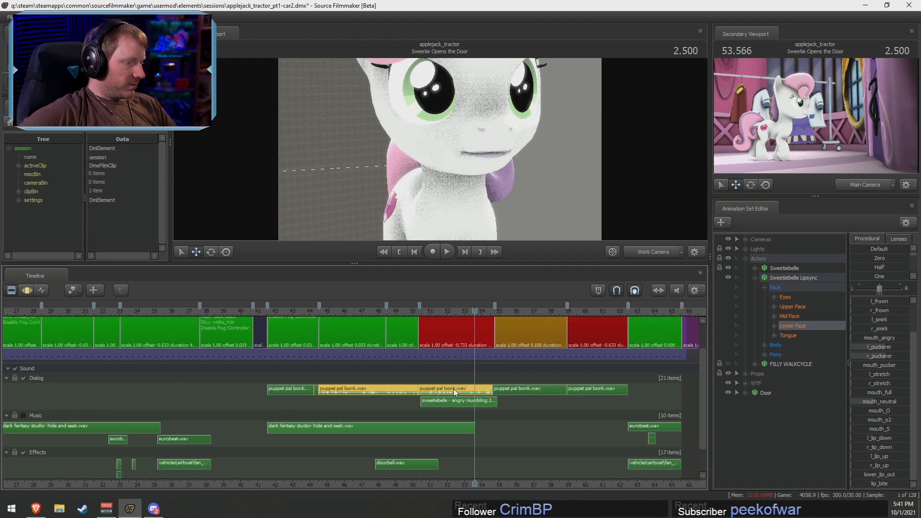
{"action": "left_click_drag", "start_coordinate": [657, 391], "coordinate": [654, 391]}
{"action": "left_click", "coordinate": [509, 388], "text": "ctrl"}
{"action": "left_click_drag", "start_coordinate": [580, 388], "coordinate": [565, 388]}
{"action": "left_click", "coordinate": [446, 388], "text": "ctrl"}
{"action": "left_click", "coordinate": [375, 387], "text": "ctrl"}
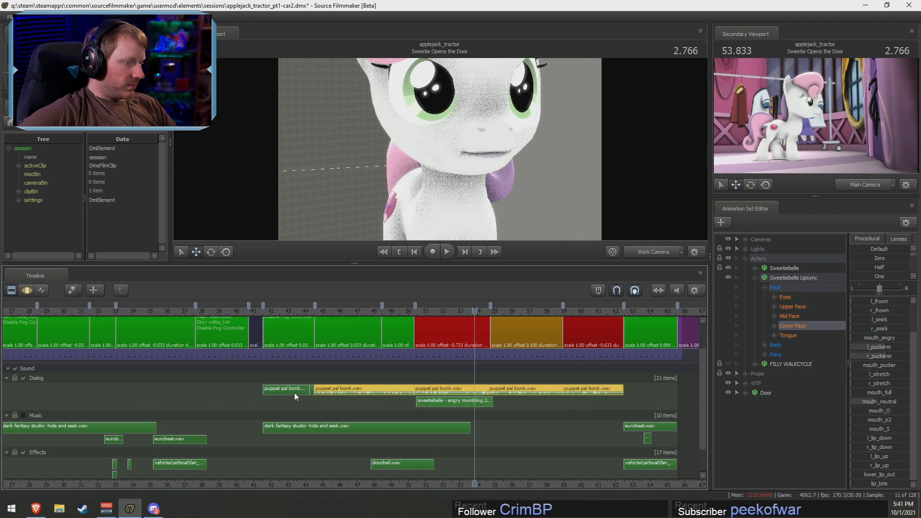
{"action": "left_click", "coordinate": [294, 389], "text": "ctrl"}
{"action": "left_click", "coordinate": [267, 312]}
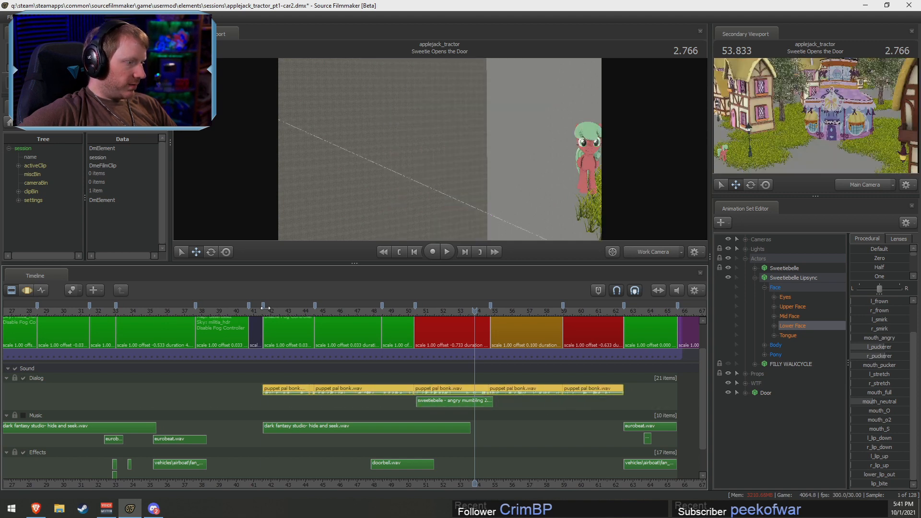
{"action": "scroll", "coordinate": [259, 379], "scroll_direction": "up", "scroll_amount": 3}
{"action": "scroll", "coordinate": [256, 378], "scroll_direction": "up", "scroll_amount": 3}
{"action": "left_click_drag", "start_coordinate": [263, 312], "coordinate": [254, 312]}
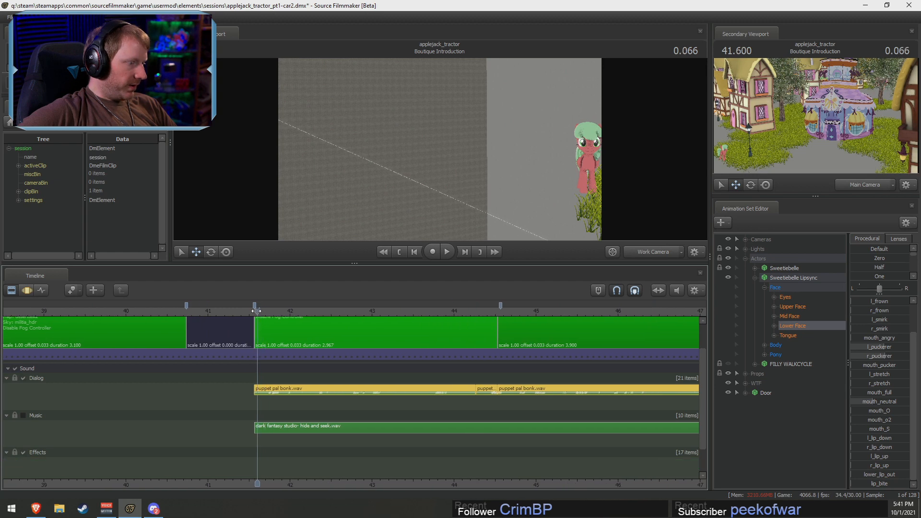
{"action": "key", "text": "Delete"}
{"action": "key", "text": "ctrl+z"}
{"action": "scroll", "coordinate": [269, 470], "scroll_direction": "down", "scroll_amount": 4}
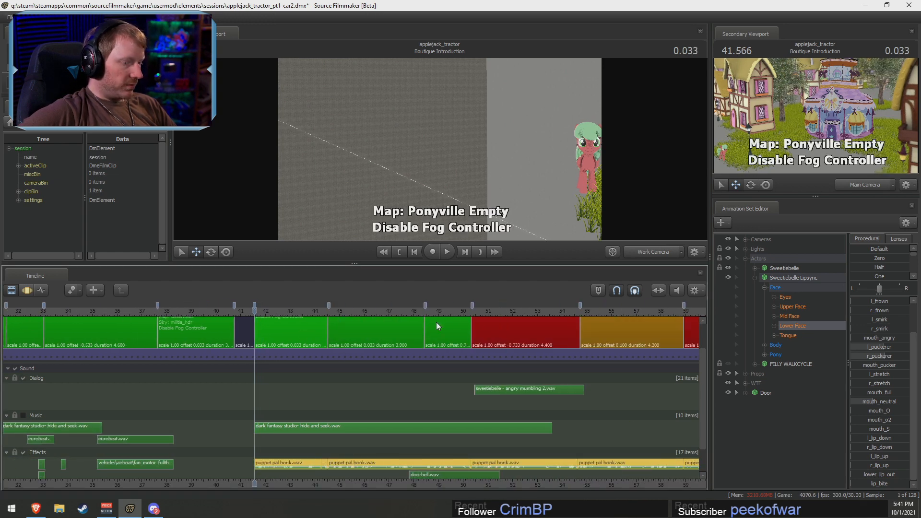
Mute the Effects track and play back part of the Sweetie Opens the Door shot
{"action": "left_click_drag", "start_coordinate": [356, 311], "coordinate": [397, 311]}
{"action": "left_click_drag", "start_coordinate": [513, 312], "coordinate": [541, 314]}
{"action": "left_click", "coordinate": [21, 453]}
{"action": "key", "text": "space"}
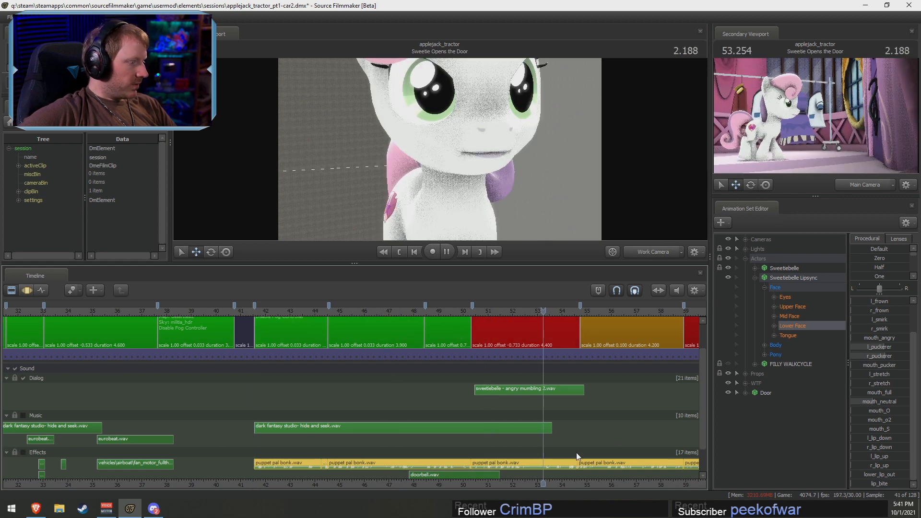
{"action": "scroll", "coordinate": [624, 430], "scroll_direction": "up", "scroll_amount": 2}
{"action": "key", "text": "space"}
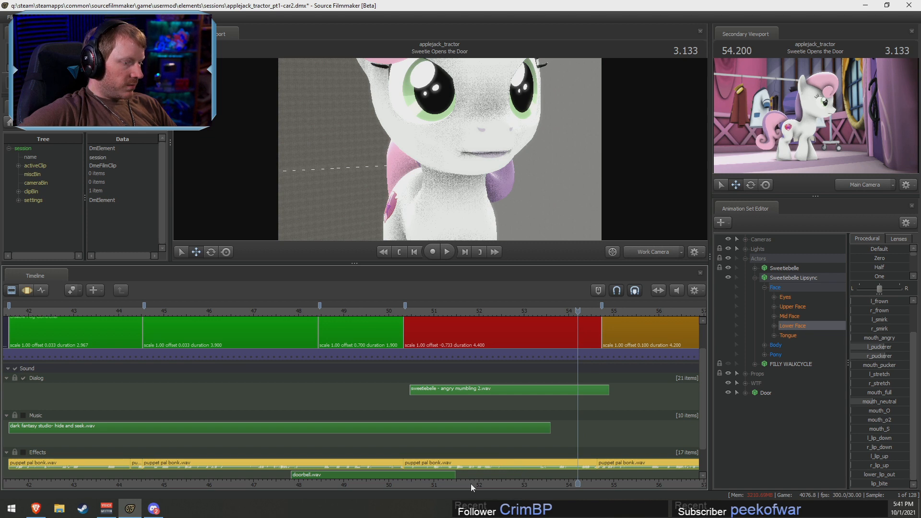
Mute the dark fantasy studio- hide and seek.wav clip and place the playhead near the start of the angry mumbling clip
{"action": "middle_click_drag", "start_coordinate": [444, 473], "coordinate": [378, 456]}
{"action": "scroll", "coordinate": [399, 384], "scroll_direction": "down", "scroll_amount": 5}
{"action": "right_click", "coordinate": [224, 433]}
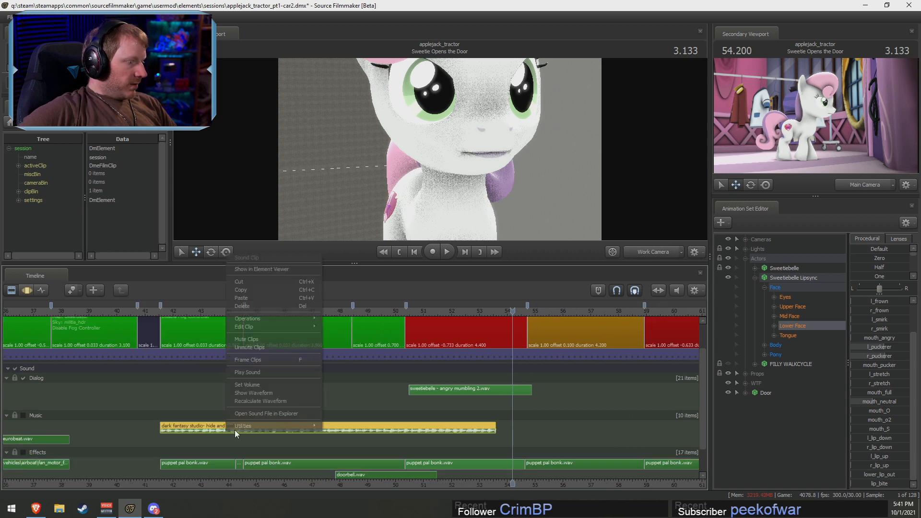
{"action": "left_click", "coordinate": [265, 341]}
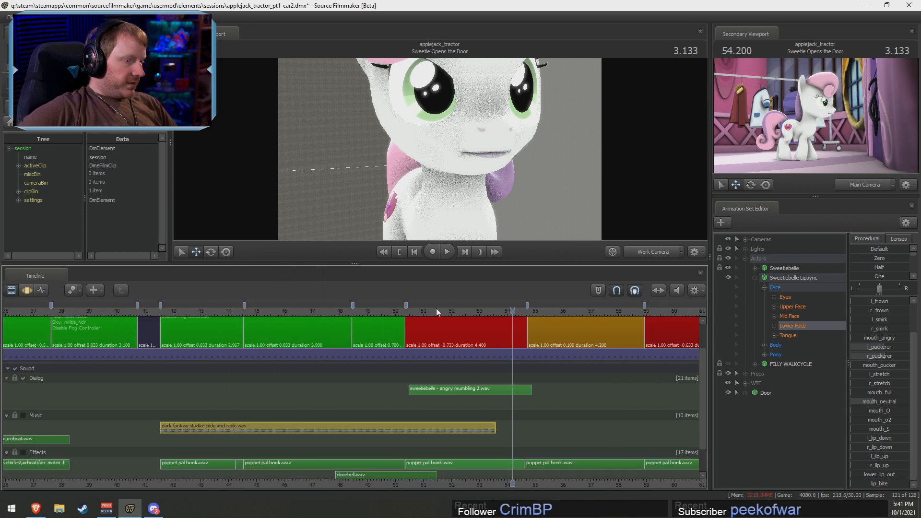
{"action": "left_click", "coordinate": [411, 309]}
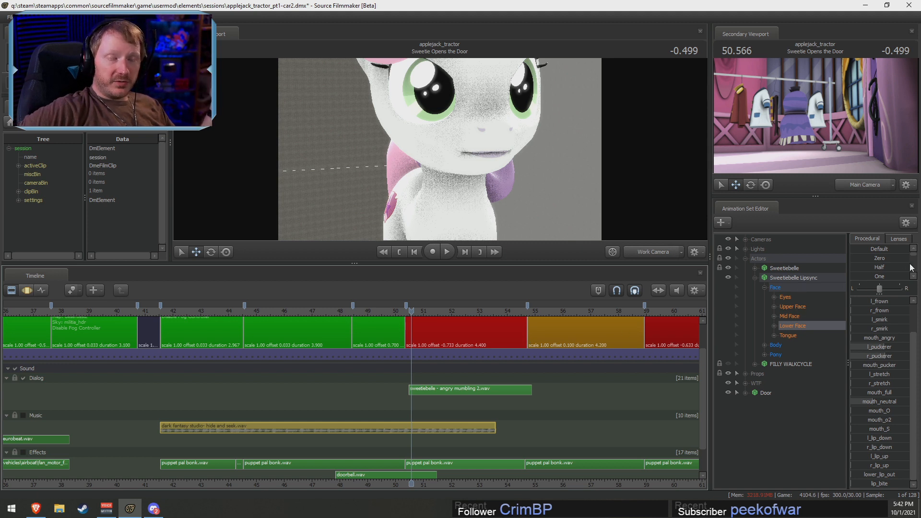
Select the lipsync model's Face controls, shrink the timeline and select the Sweetie Opens the Door shot
{"action": "left_click", "coordinate": [783, 278]}
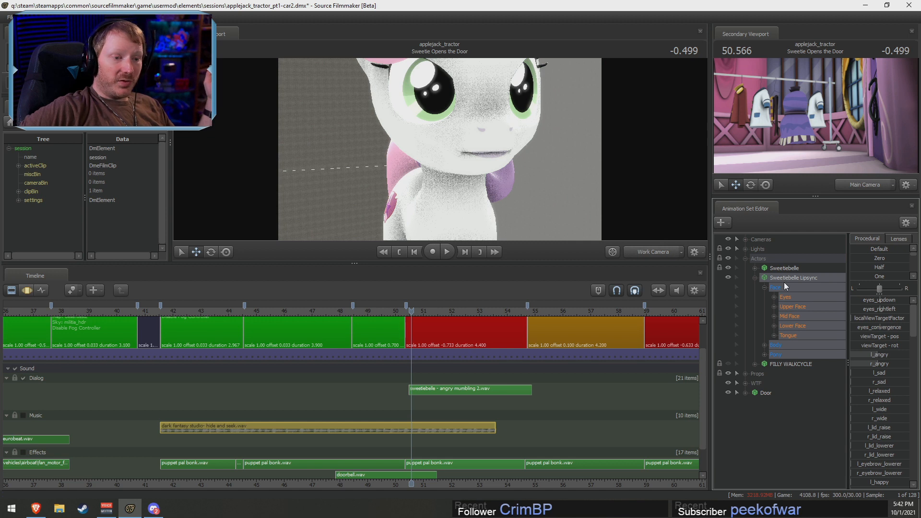
{"action": "left_click", "coordinate": [782, 287]}
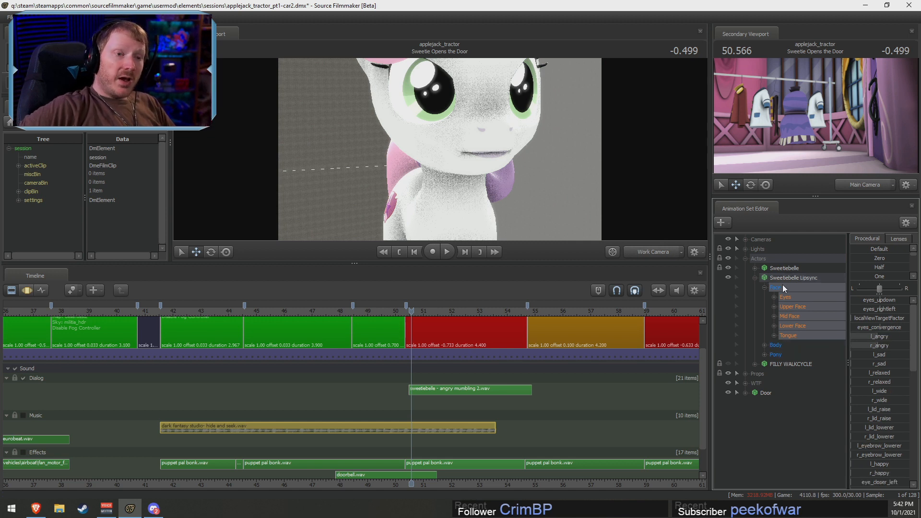
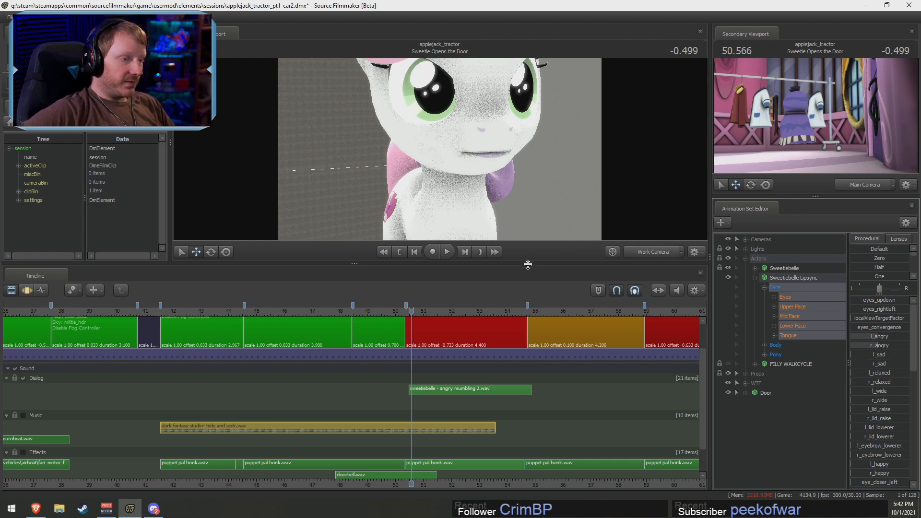
{"action": "left_click_drag", "start_coordinate": [528, 264], "coordinate": [517, 356]}
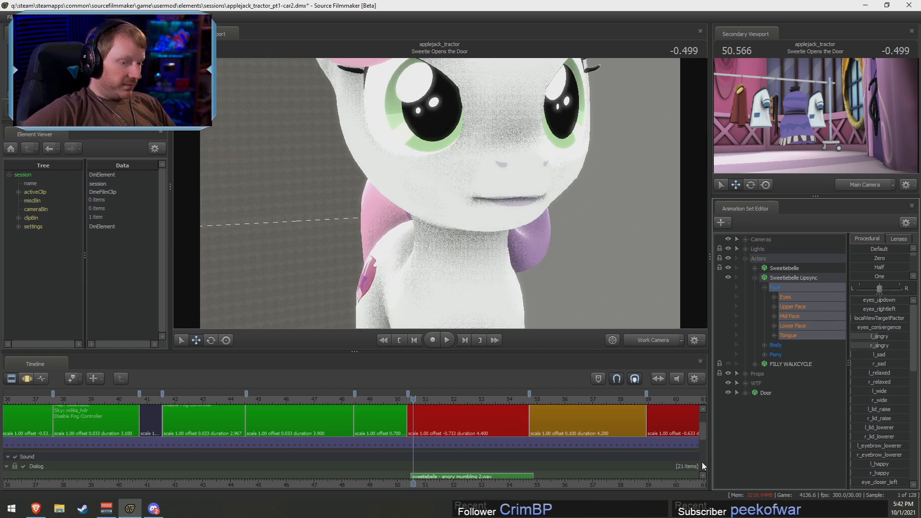
{"action": "left_click", "coordinate": [705, 415]}
{"action": "left_click", "coordinate": [434, 468]}
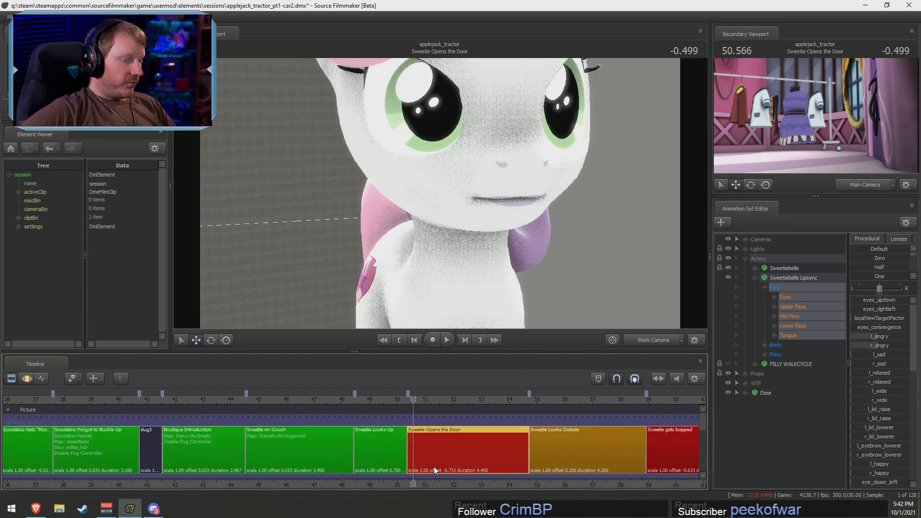
{"action": "scroll", "coordinate": [432, 479], "scroll_direction": "up", "scroll_amount": 3}
{"action": "middle_click_drag", "start_coordinate": [432, 479], "coordinate": [301, 479]}
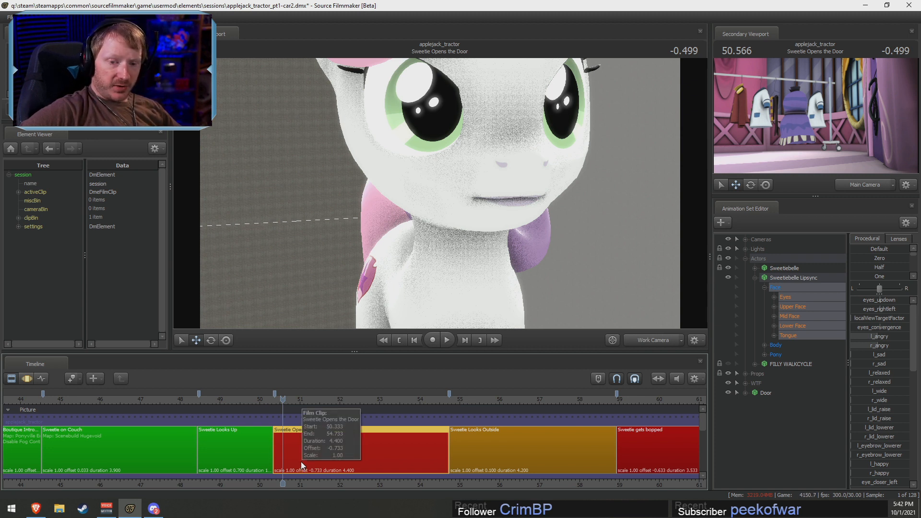
Frame the lipsync model's head and upper body at a three-quarter angle in the Work Camera view
{"action": "left_click_drag", "start_coordinate": [446, 250], "coordinate": [456, 206]}
{"action": "key", "text": "s"}
{"action": "key", "text": "s"}
{"action": "key", "text": "w"}
{"action": "key", "text": "a"}
{"action": "left_click_drag", "start_coordinate": [408, 266], "coordinate": [433, 269]}
{"action": "key", "text": "s"}
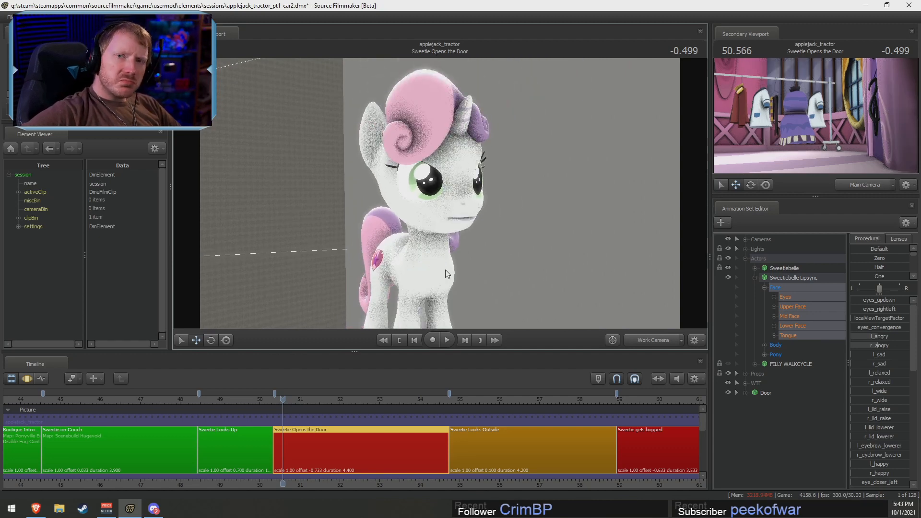
{"action": "key", "text": "s"}
{"action": "left_click_drag", "start_coordinate": [438, 251], "coordinate": [440, 252]}
{"action": "key", "text": "w"}
{"action": "key", "text": "F3"}
{"action": "key", "text": "F2"}
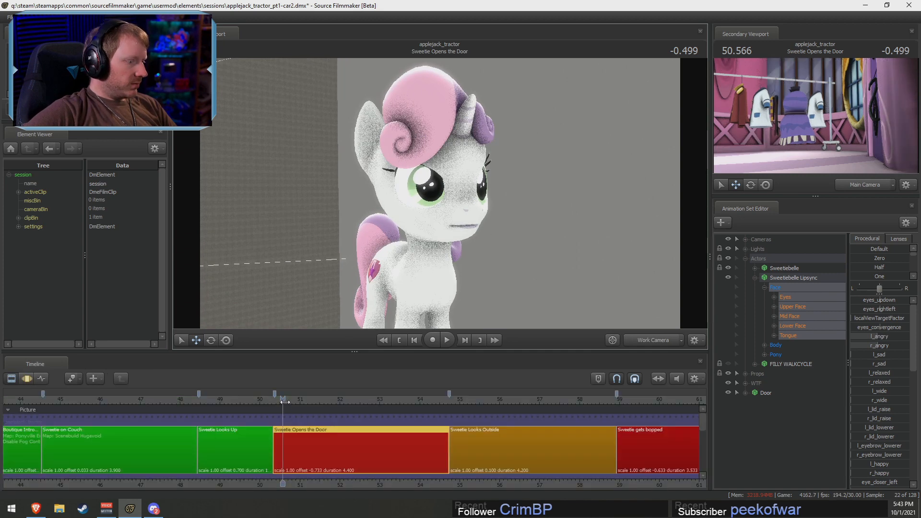
Enable lighting in the primary viewport at 52.800 s and view the lipsync model's face up close in the Motion Editor
{"action": "left_click_drag", "start_coordinate": [284, 399], "coordinate": [372, 399]}
{"action": "right_click", "coordinate": [429, 220]}
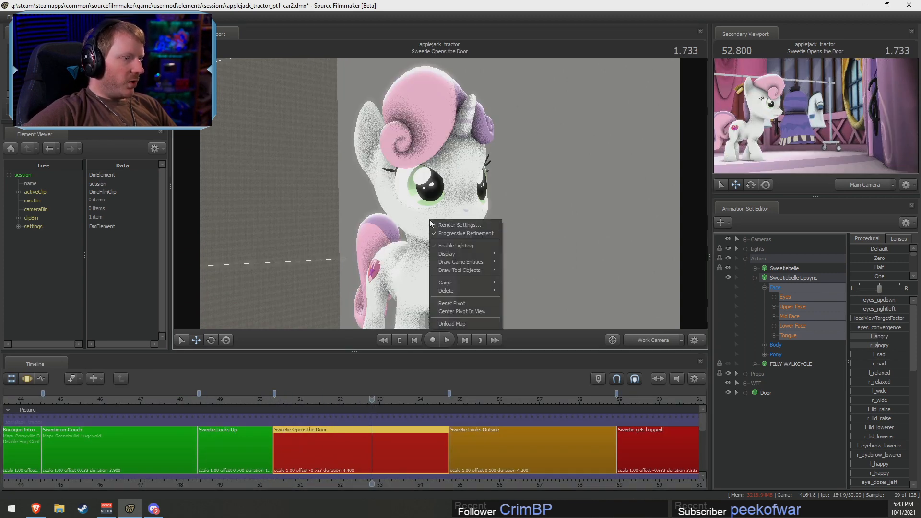
{"action": "left_click", "coordinate": [443, 248]}
{"action": "key", "text": "F3"}
{"action": "left_click_drag", "start_coordinate": [442, 244], "coordinate": [442, 244]}
{"action": "key", "text": "s"}
{"action": "key", "text": "w"}
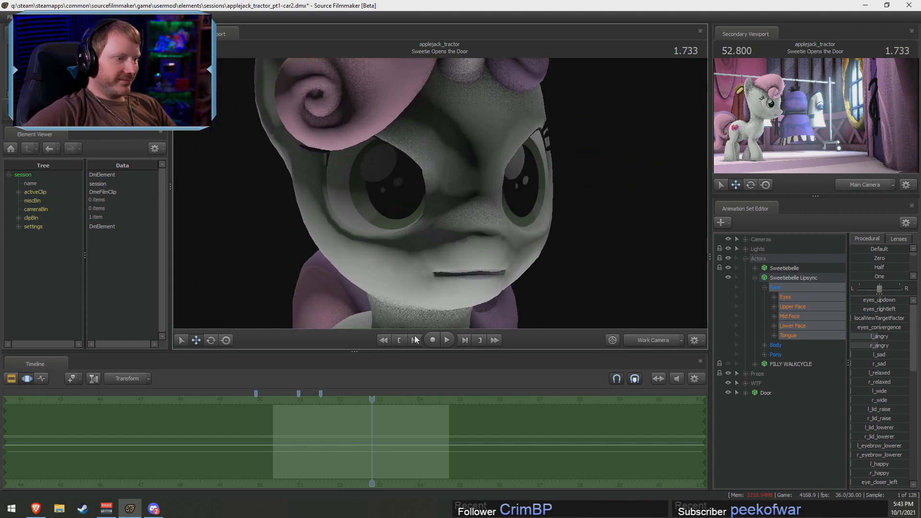
{"action": "left_click", "coordinate": [408, 271]}
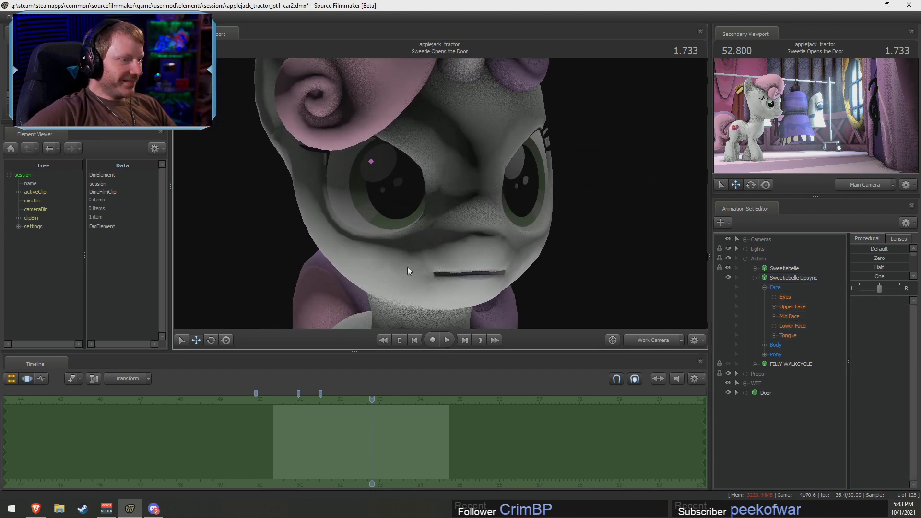
Try rotating the lipsync model's head and adjusting its eye direction with the Eyes controls
{"action": "left_click", "coordinate": [765, 344]}
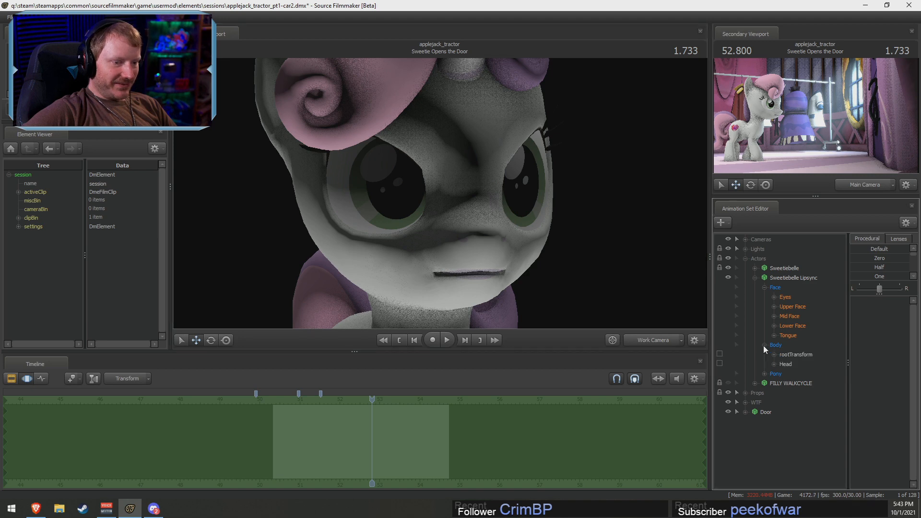
{"action": "left_click", "coordinate": [785, 364]}
{"action": "left_click_drag", "start_coordinate": [437, 281], "coordinate": [468, 274]}
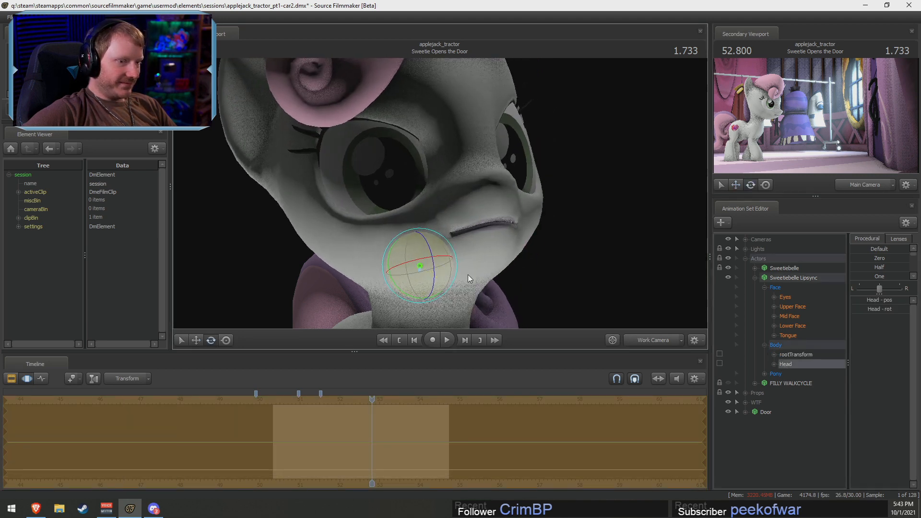
{"action": "left_click", "coordinate": [784, 297]}
{"action": "left_click_drag", "start_coordinate": [894, 301], "coordinate": [890, 310]}
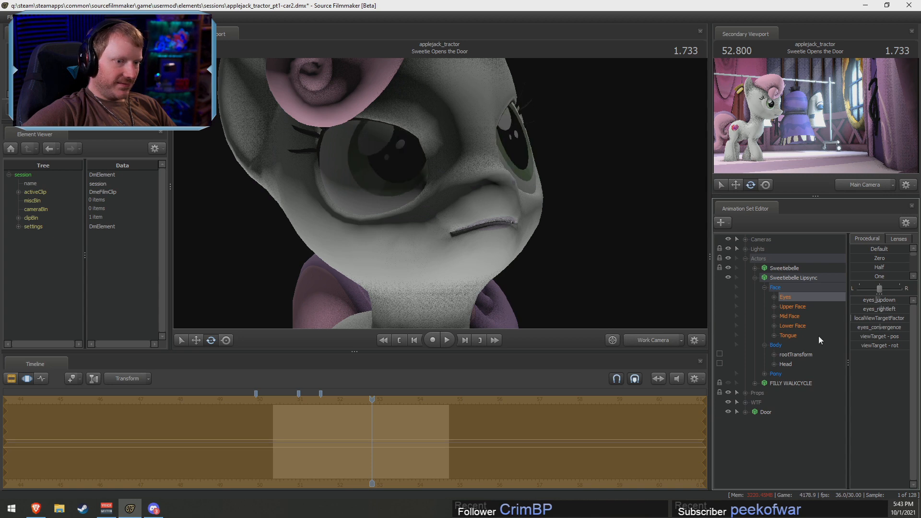
Try the Lower Face jaw_open, grin and mouth_angry controls on the lipsync model's mouth
{"action": "left_click", "coordinate": [793, 326]}
{"action": "mouse_move", "coordinate": [889, 300]}
{"action": "left_mouse_down"}
{"action": "mouse_move", "coordinate": [869, 300]}
{"action": "mouse_move", "coordinate": [902, 300]}
{"action": "left_mouse_up"}
{"action": "key", "text": "ctrl+z"}
{"action": "left_click_drag", "start_coordinate": [535, 243], "coordinate": [540, 250]}
{"action": "key", "text": "s"}
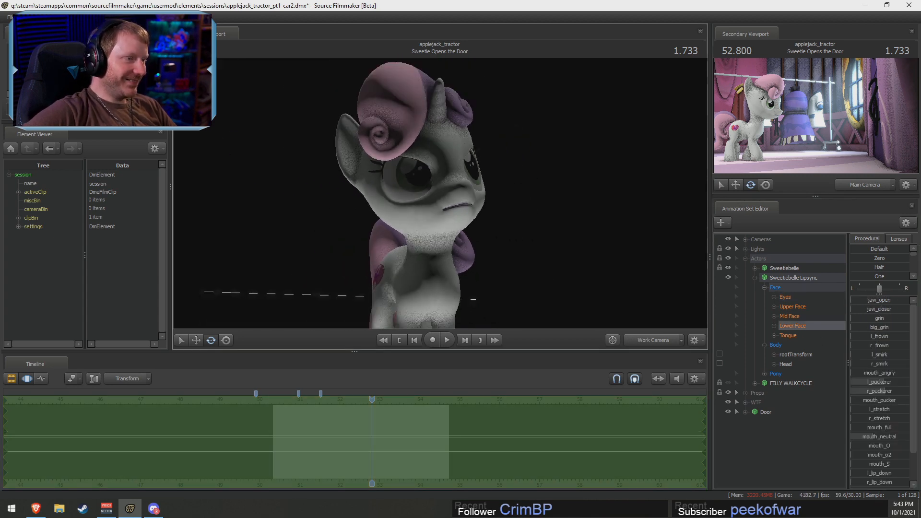
{"action": "left_click_drag", "start_coordinate": [869, 376], "coordinate": [904, 373]}
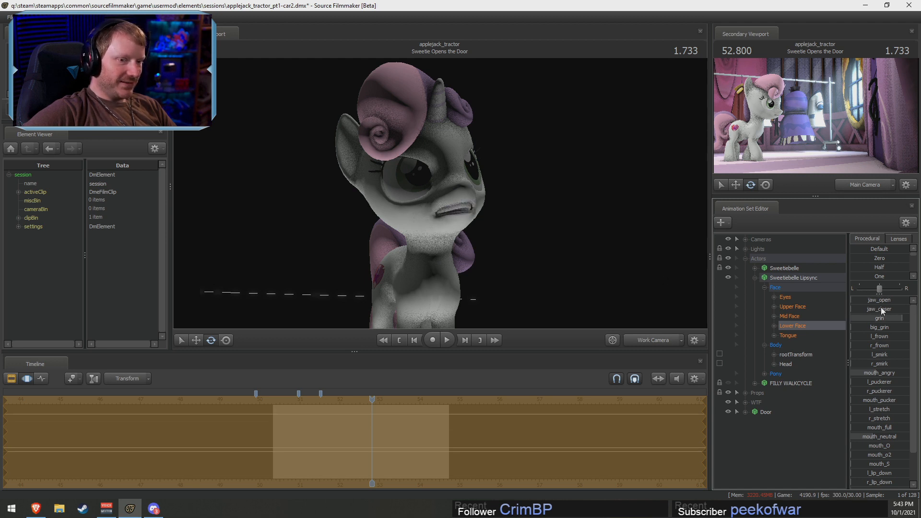
Undo the mouth, eye and head changes made to the lipsync model
{"action": "key", "text": "ctrl+z"}
{"action": "key", "text": "ctrl+z"}
{"action": "key", "text": "ctrl+z"}
{"action": "key", "text": "ctrl+z"}
{"action": "key", "text": "ctrl+z"}
{"action": "key", "text": "ctrl+z"}
{"action": "key", "text": "ctrl+z"}
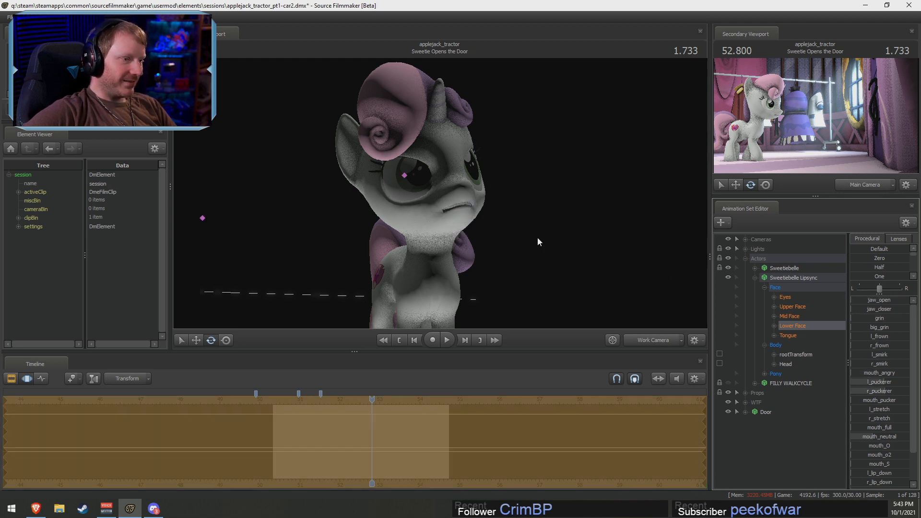
{"action": "key", "text": "ctrl+z"}
{"action": "key", "text": "ctrl+z"}
{"action": "key", "text": "ctrl+z"}
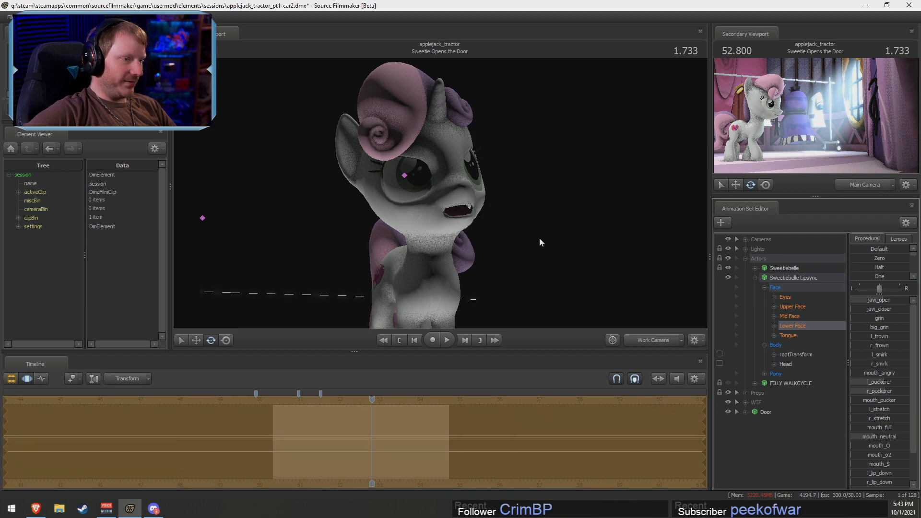
{"action": "key", "text": "ctrl+z"}
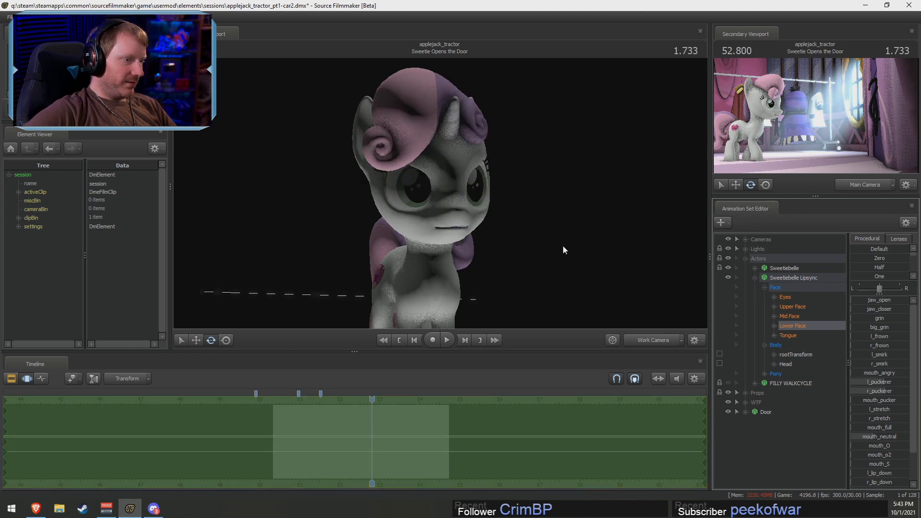
Test the jaw_open control while checking the lipsync model's face from the front and the side
{"action": "left_click_drag", "start_coordinate": [562, 246], "coordinate": [441, 197]}
{"action": "key", "text": "w"}
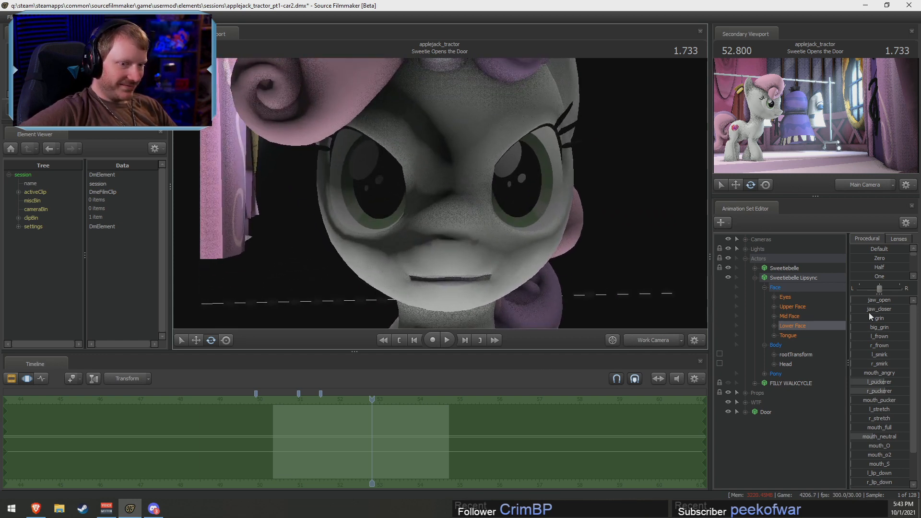
{"action": "left_click_drag", "start_coordinate": [877, 300], "coordinate": [897, 300]}
{"action": "scroll", "coordinate": [622, 247], "scroll_direction": "up", "scroll_amount": 5}
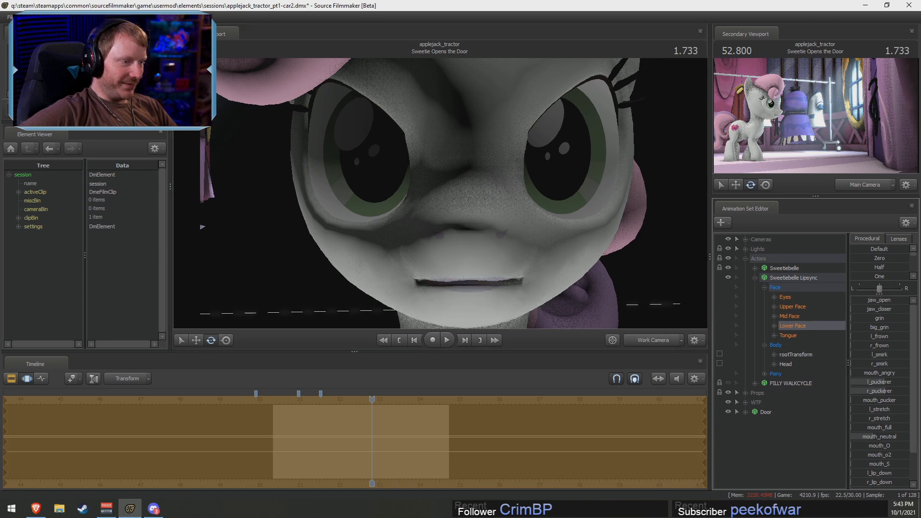
{"action": "left_click_drag", "start_coordinate": [440, 192], "coordinate": [393, 195]}
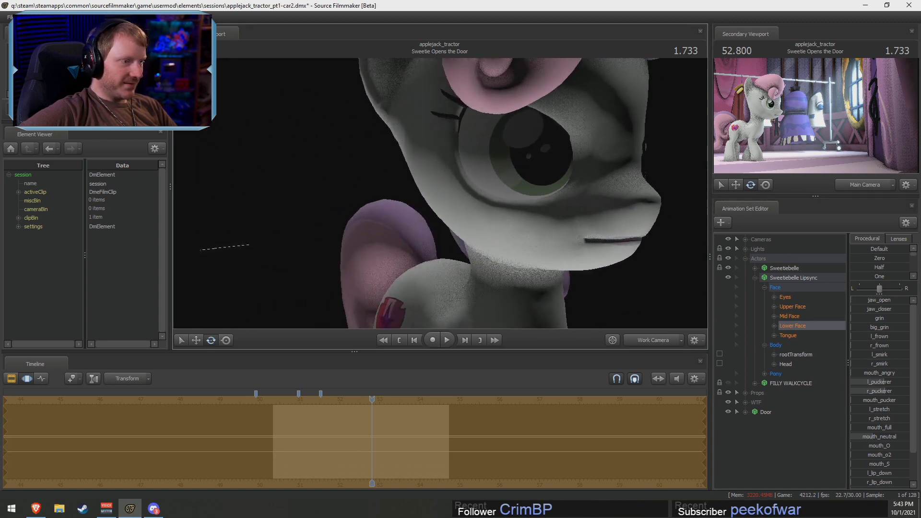
Turn off lighting in the primary viewport to check the face unlit, and turn lighting back on
{"action": "right_click", "coordinate": [591, 257]}
{"action": "left_click", "coordinate": [615, 267]}
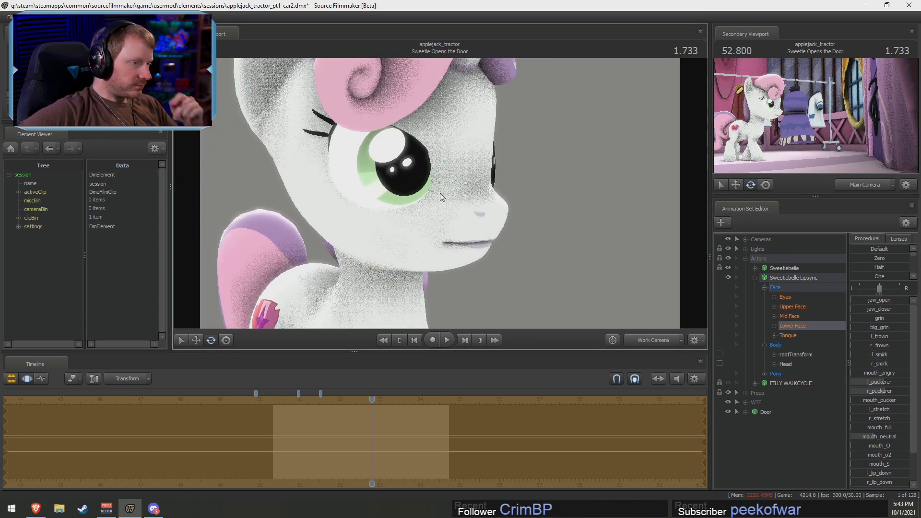
{"action": "mouse_move", "coordinate": [439, 193]}
{"action": "left_mouse_down"}
{"action": "mouse_move", "coordinate": [418, 192]}
{"action": "mouse_move", "coordinate": [393, 156]}
{"action": "mouse_move", "coordinate": [444, 193]}
{"action": "left_mouse_up"}
{"action": "right_click", "coordinate": [444, 192]}
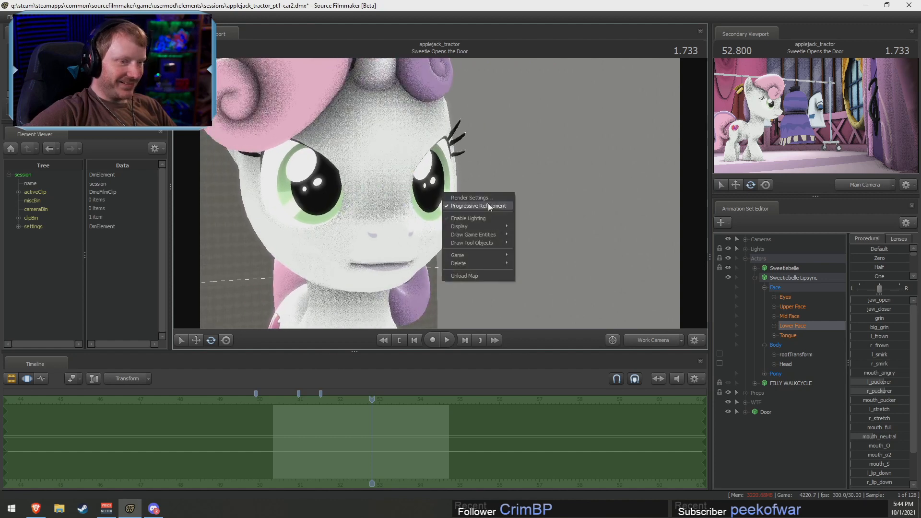
{"action": "left_click", "coordinate": [468, 218]}
Return the lipsync model's jaw_open control to its minimum and select the Head control
{"action": "left_click_drag", "start_coordinate": [484, 222], "coordinate": [484, 221]}
{"action": "mouse_move", "coordinate": [870, 300]}
{"action": "left_mouse_down"}
{"action": "mouse_move", "coordinate": [897, 300]}
{"action": "mouse_move", "coordinate": [852, 300]}
{"action": "left_mouse_up"}
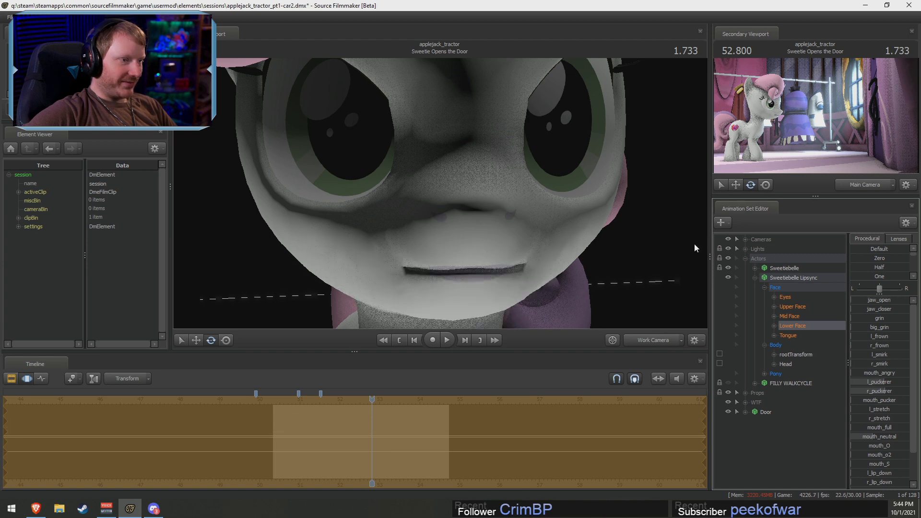
{"action": "left_click_drag", "start_coordinate": [479, 240], "coordinate": [479, 240]}
{"action": "mouse_move", "coordinate": [415, 237]}
{"action": "left_mouse_down", "text": "ctrl"}
{"action": "mouse_move", "coordinate": [406, 218]}
{"action": "mouse_move", "coordinate": [419, 234]}
{"action": "mouse_move", "coordinate": [413, 225]}
{"action": "mouse_move", "coordinate": [425, 216]}
{"action": "mouse_move", "coordinate": [433, 236]}
{"action": "mouse_move", "coordinate": [423, 230]}
{"action": "mouse_move", "coordinate": [416, 248]}
{"action": "mouse_move", "coordinate": [430, 215]}
{"action": "mouse_move", "coordinate": [421, 233]}
{"action": "left_mouse_up", "text": "ctrl"}
{"action": "left_click", "coordinate": [785, 365]}
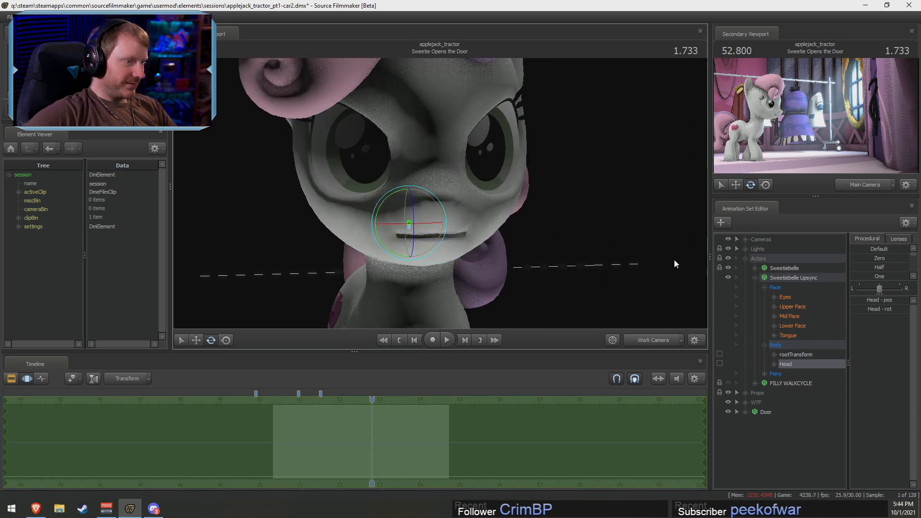
Hide the scene's Lights group and create an animation set for a new light
{"action": "left_click", "coordinate": [744, 259]}
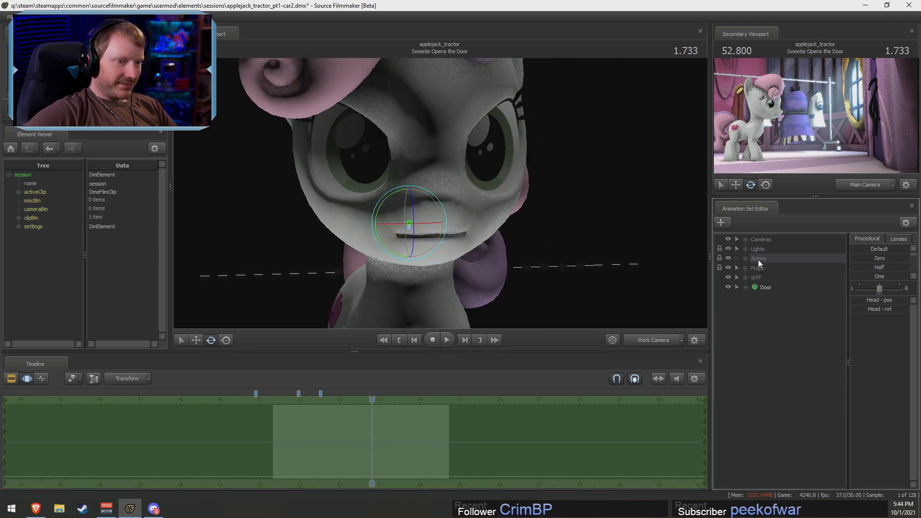
{"action": "left_click", "coordinate": [728, 248]}
{"action": "right_click", "coordinate": [745, 324]}
{"action": "left_click", "coordinate": [742, 297]}
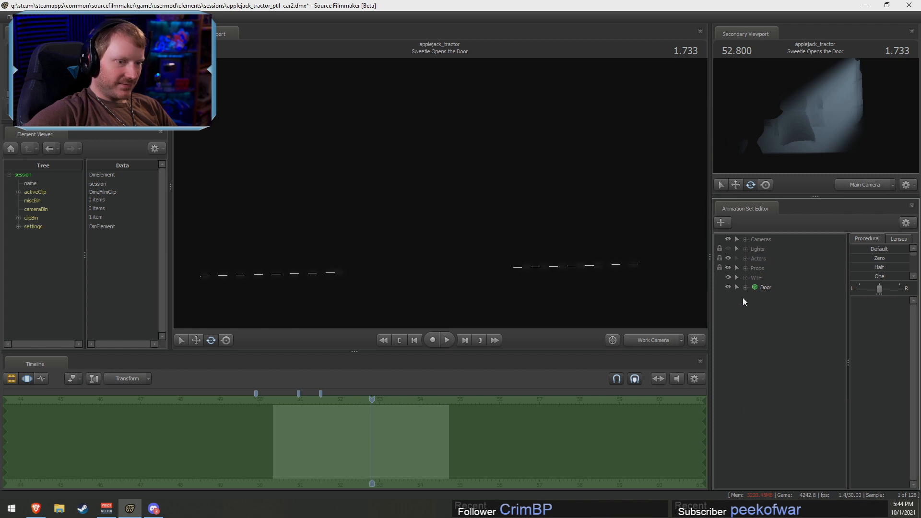
{"action": "left_click", "coordinate": [746, 248]}
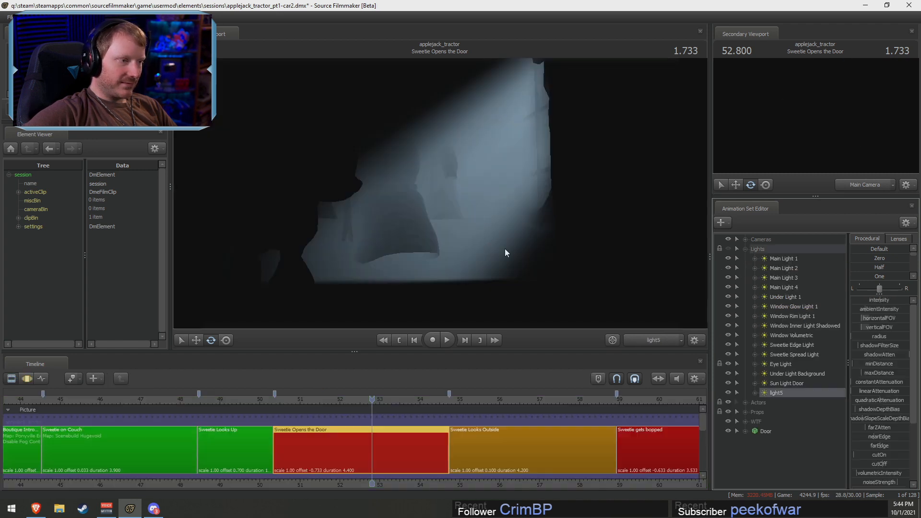
Position light5 above and behind the lipsync model through its own view in the Motion Editor, with viewport lighting temporarily off
{"action": "right_click", "coordinate": [488, 252]}
{"action": "left_click", "coordinate": [496, 260]}
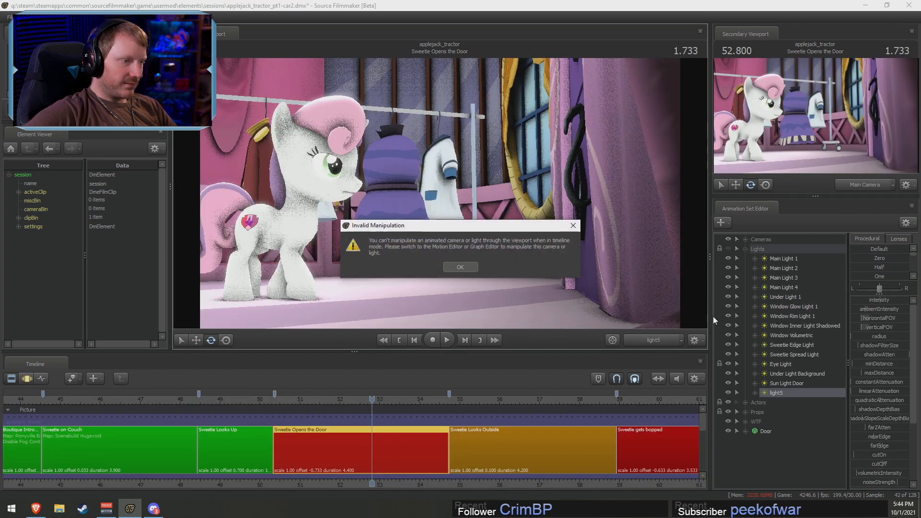
{"action": "left_click", "coordinate": [469, 267]}
{"action": "key", "text": "F2"}
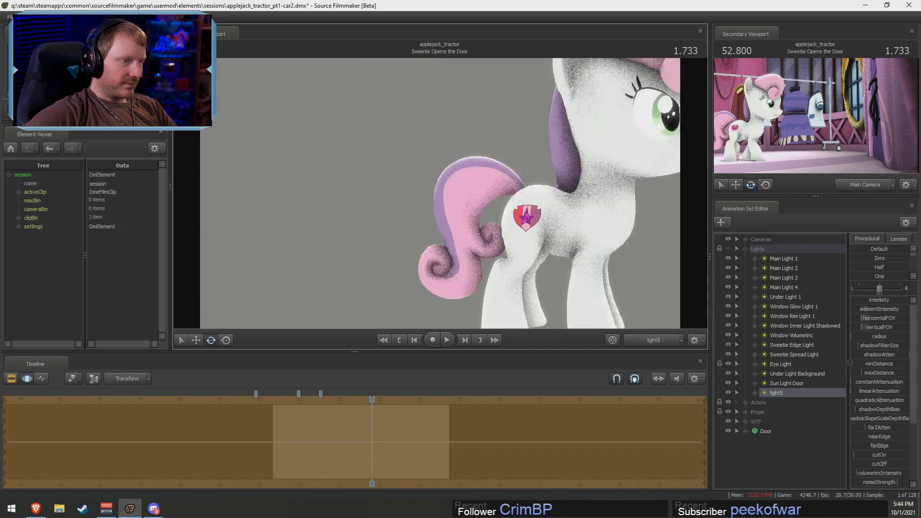
{"action": "left_click_drag", "start_coordinate": [439, 193], "coordinate": [440, 165]}
{"action": "right_click", "coordinate": [440, 194]}
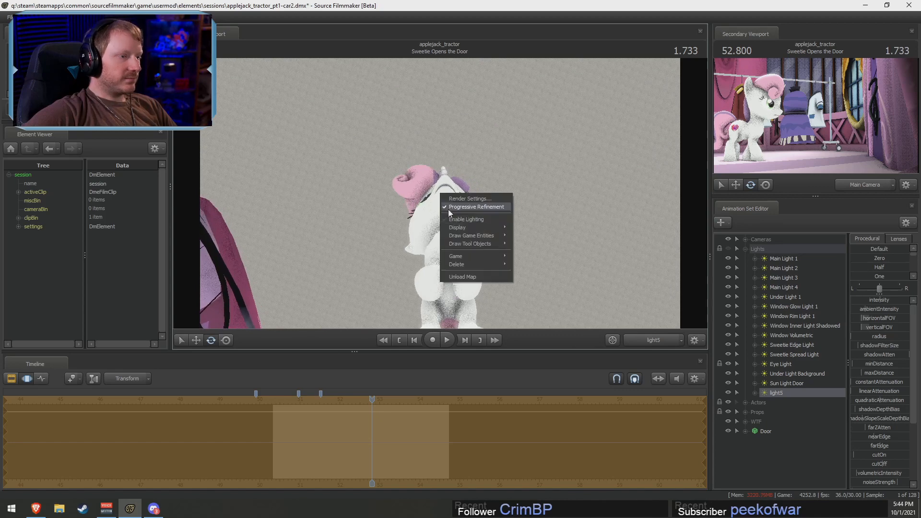
{"action": "left_click", "coordinate": [463, 219]}
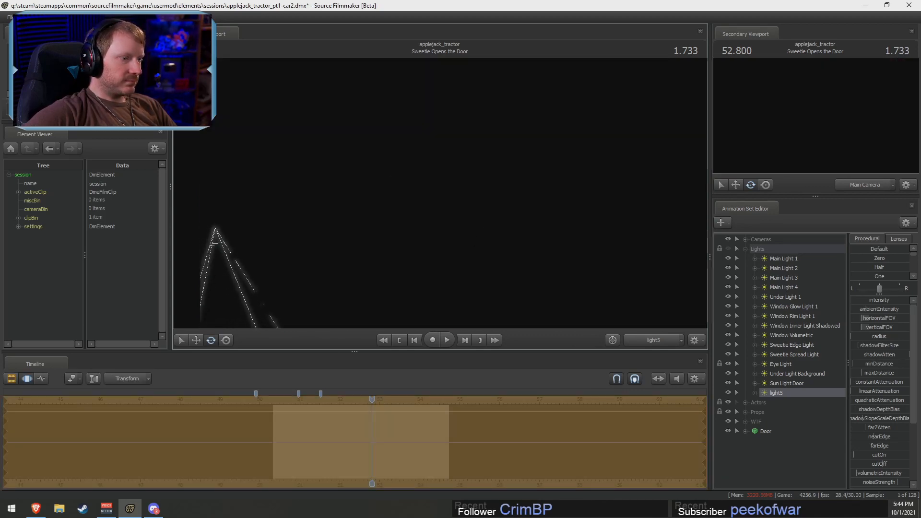
{"action": "mouse_move", "coordinate": [439, 194]}
{"action": "left_mouse_down"}
{"action": "mouse_move", "coordinate": [394, 197]}
{"action": "mouse_move", "coordinate": [424, 196]}
{"action": "left_mouse_up"}
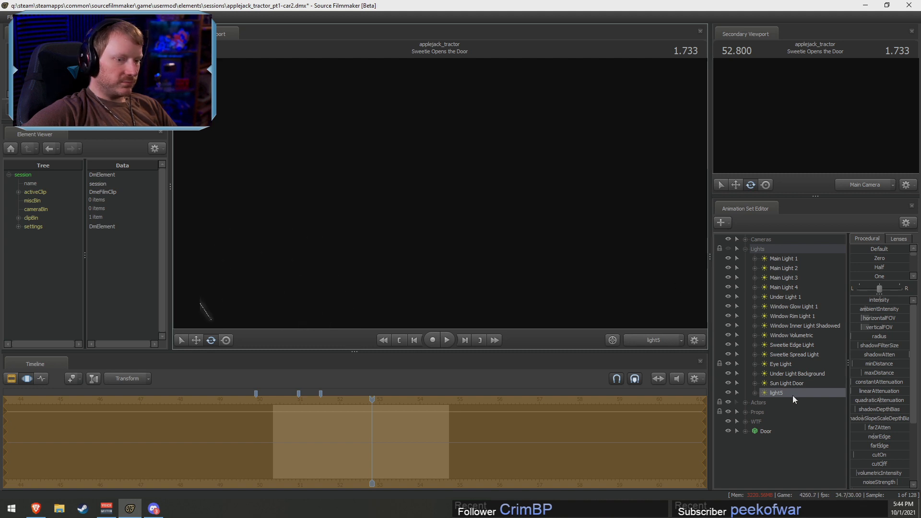
Move light5 out of the Lights group, keep the group hidden and select light5
{"action": "left_click_drag", "start_coordinate": [793, 397], "coordinate": [775, 448]}
{"action": "left_click", "coordinate": [728, 249]}
{"action": "left_click", "coordinate": [728, 250]}
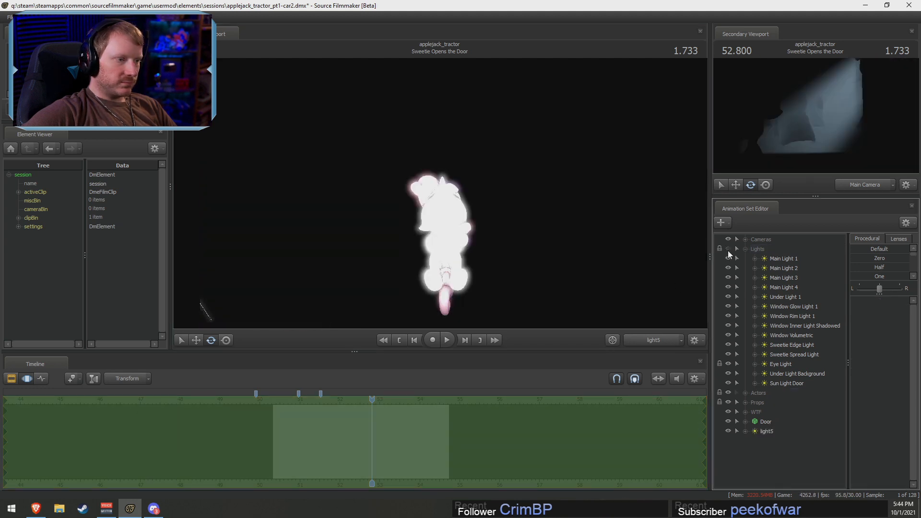
{"action": "left_click", "coordinate": [762, 431]}
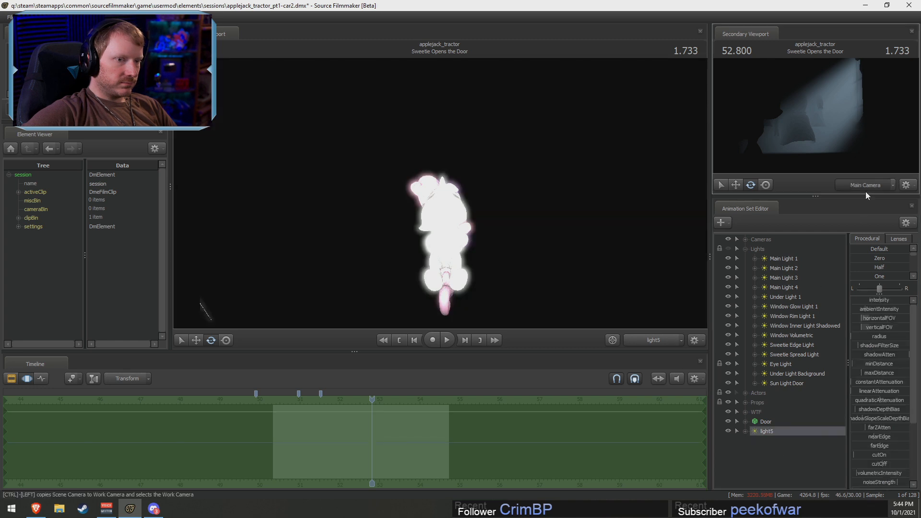
Show the Work Camera in the secondary viewport, aim light5 closely at the lipsync model's head and reduce its intensity
{"action": "left_click", "coordinate": [862, 186]}
{"action": "left_click_drag", "start_coordinate": [524, 196], "coordinate": [491, 245]}
{"action": "scroll", "coordinate": [503, 268], "scroll_direction": "up", "scroll_amount": 8}
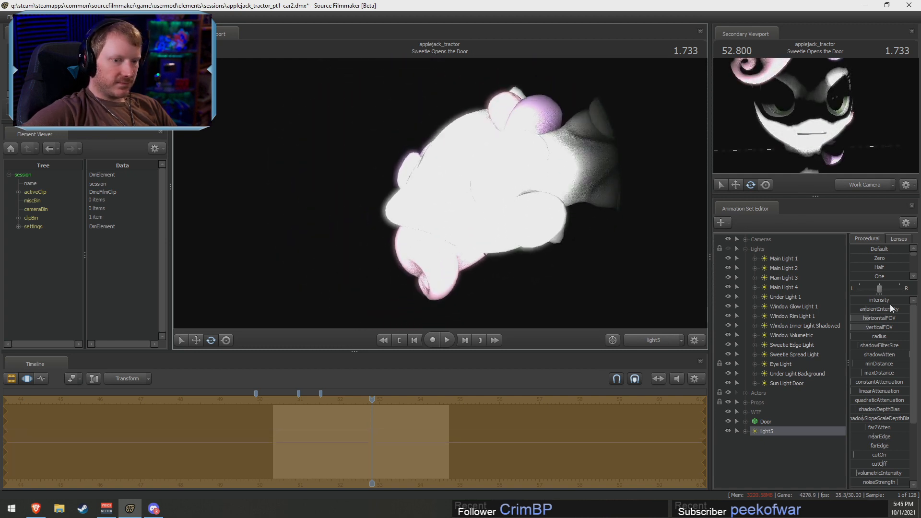
{"action": "left_click_drag", "start_coordinate": [890, 302], "coordinate": [851, 301]}
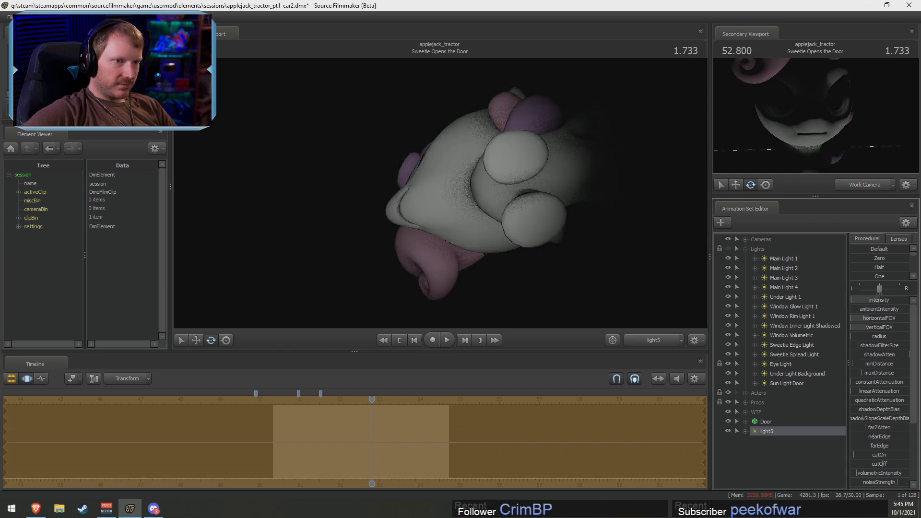
Create an animation set for another new light and move it out of the hidden Lights group
{"action": "left_click", "coordinate": [745, 249]}
{"action": "right_click", "coordinate": [767, 342]}
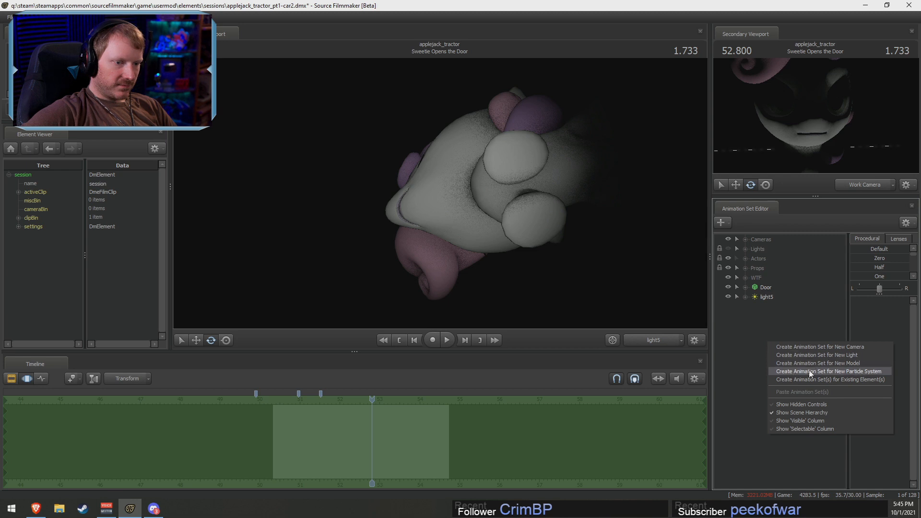
{"action": "left_click", "coordinate": [820, 356]}
{"action": "left_click", "coordinate": [748, 248]}
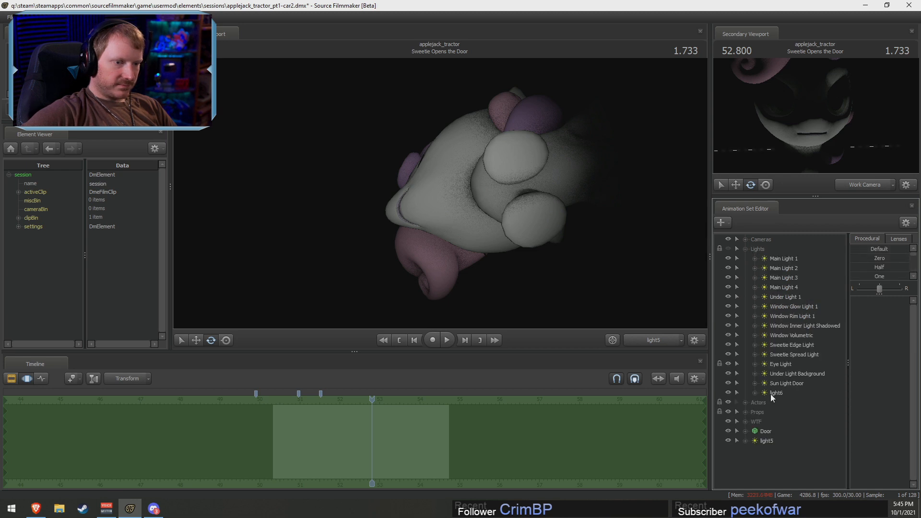
{"action": "left_click", "coordinate": [743, 249]}
Show light6 in the Element Viewer, enable its uberlight option and turn off its shadows
{"action": "right_click", "coordinate": [765, 308]}
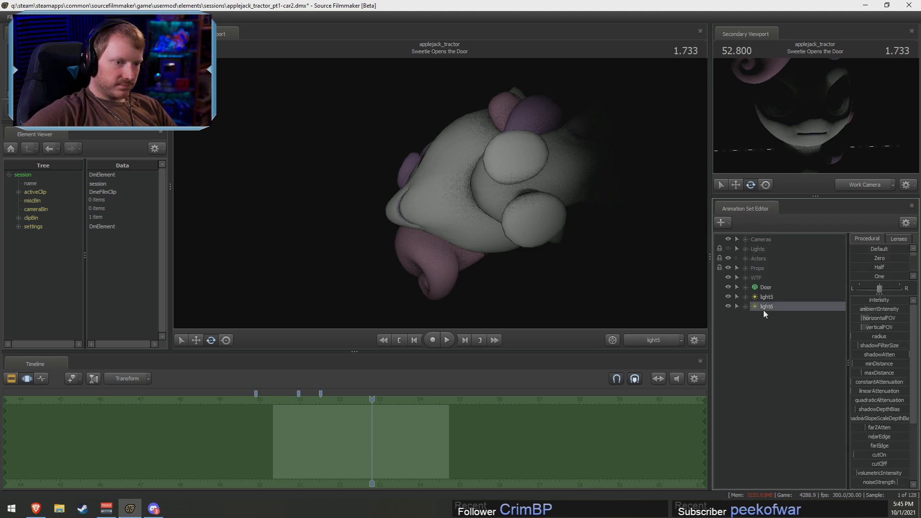
{"action": "left_click", "coordinate": [881, 367]}
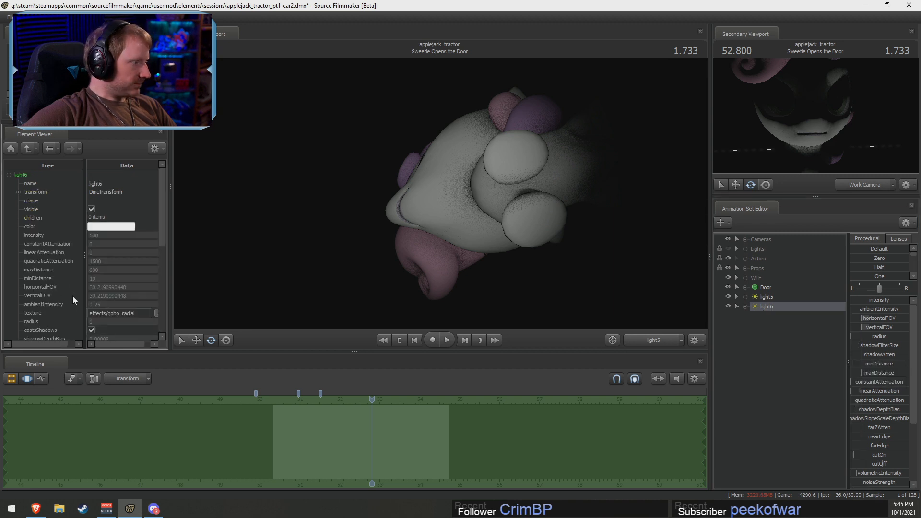
{"action": "scroll", "coordinate": [88, 313], "scroll_direction": "down", "scroll_amount": 2}
{"action": "scroll", "coordinate": [88, 301], "scroll_direction": "down", "scroll_amount": 2}
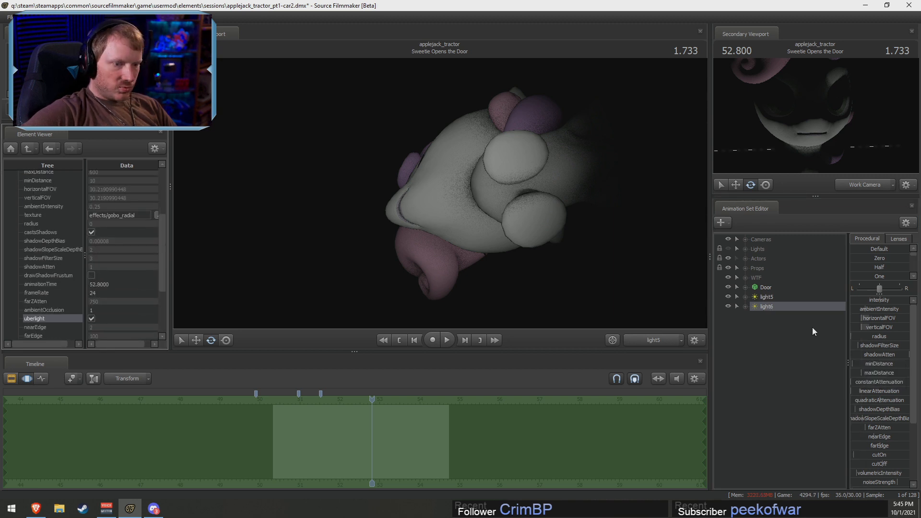
{"action": "right_click", "coordinate": [787, 304]}
{"action": "left_click", "coordinate": [839, 435]}
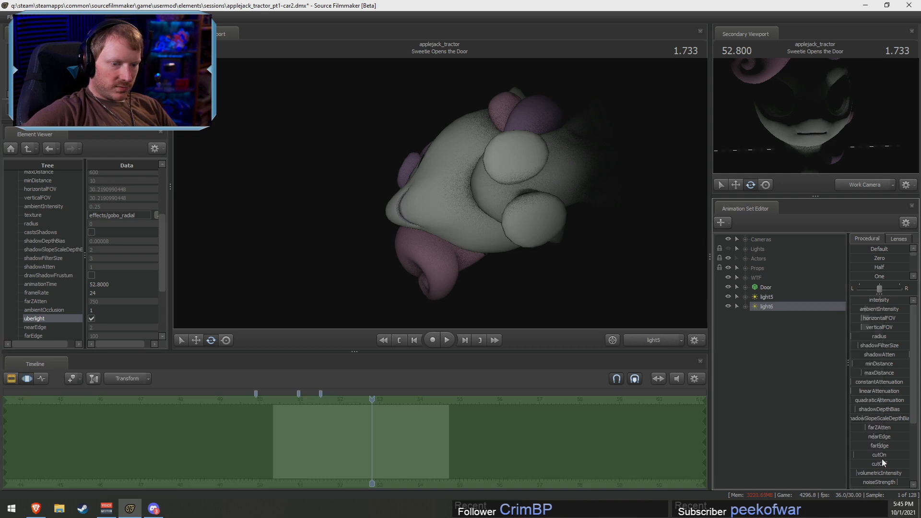
Adjust light6's cutOn and cutOff values and widen the list of its control sliders
{"action": "scroll", "coordinate": [882, 460], "scroll_direction": "down", "scroll_amount": 2}
{"action": "left_click_drag", "start_coordinate": [882, 407], "coordinate": [829, 394]}
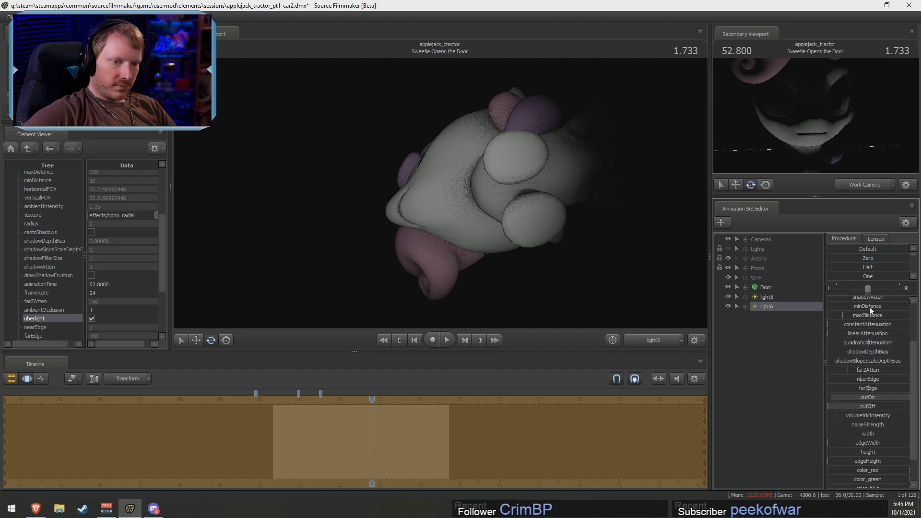
{"action": "scroll", "coordinate": [869, 310], "scroll_direction": "up", "scroll_amount": 3}
Look through light6 with scene lighting temporarily disabled, position it facing the front of the lipsync model and turn lighting back on
{"action": "left_click_drag", "start_coordinate": [758, 306], "coordinate": [462, 191]}
{"action": "scroll", "coordinate": [439, 230], "scroll_direction": "down", "scroll_amount": 5}
{"action": "right_click", "coordinate": [461, 191]}
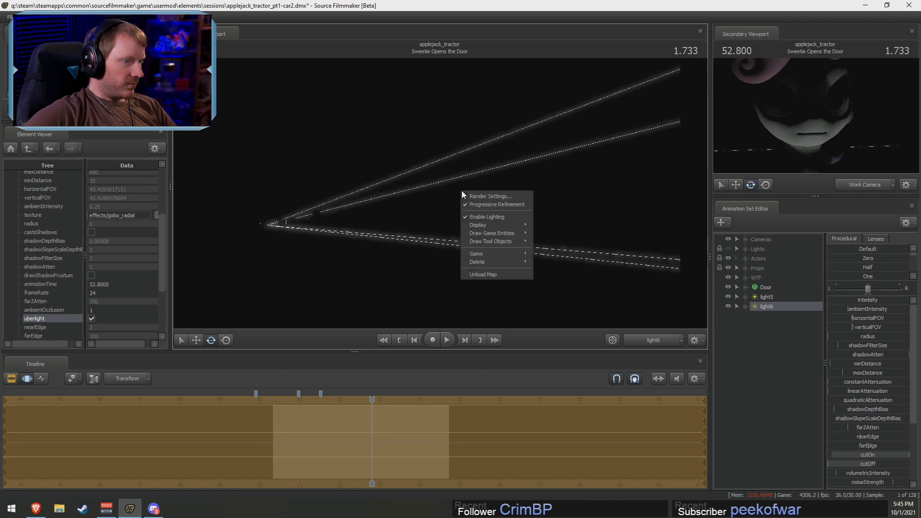
{"action": "left_click", "coordinate": [485, 217]}
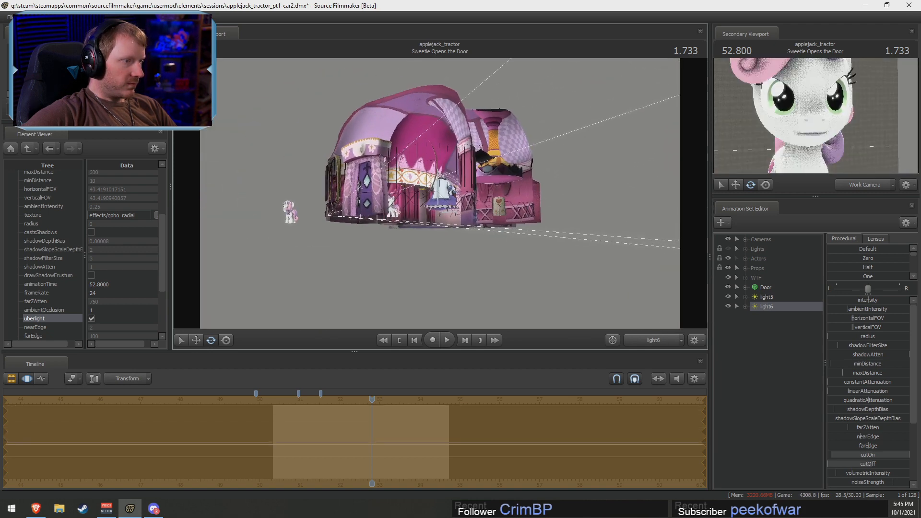
{"action": "key", "text": "w"}
{"action": "left_click_drag", "start_coordinate": [486, 217], "coordinate": [532, 213]}
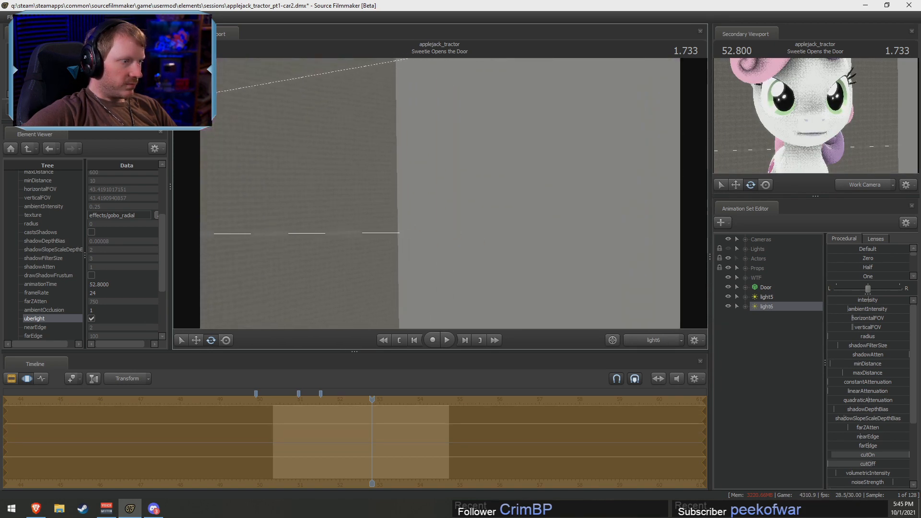
{"action": "key", "text": "s"}
{"action": "left_click_drag", "start_coordinate": [439, 193], "coordinate": [401, 192]}
{"action": "right_click", "coordinate": [440, 194]}
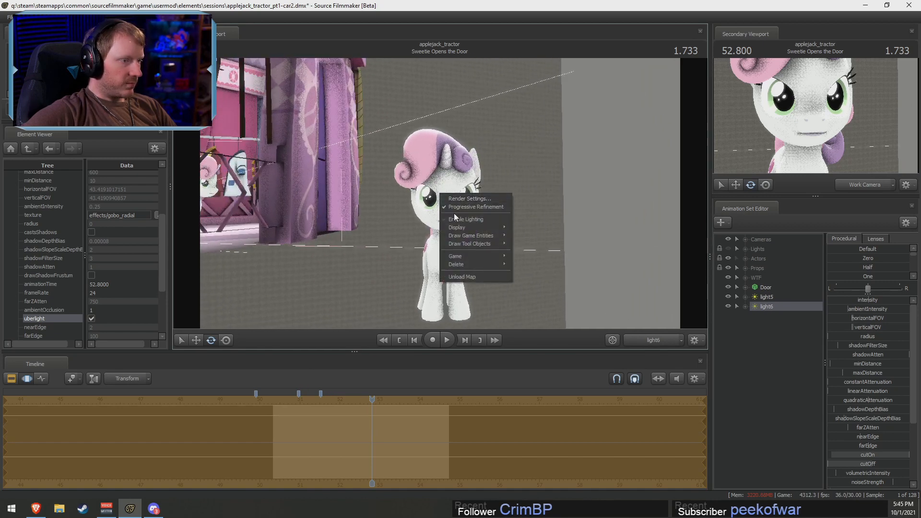
{"action": "left_click", "coordinate": [456, 219]}
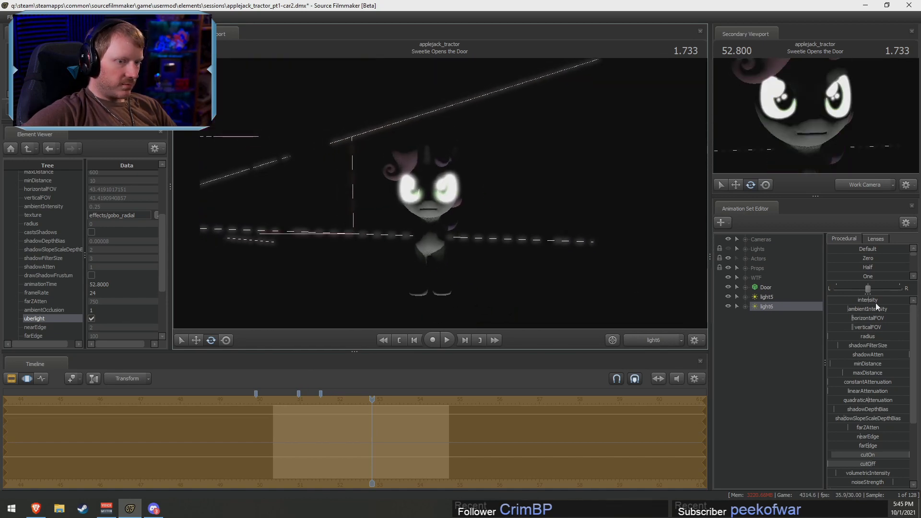
Lower light6's intensity and apply its intensity range settings with a minimum of 0 and a maximum of 1000
{"action": "left_click_drag", "start_coordinate": [876, 304], "coordinate": [854, 303]}
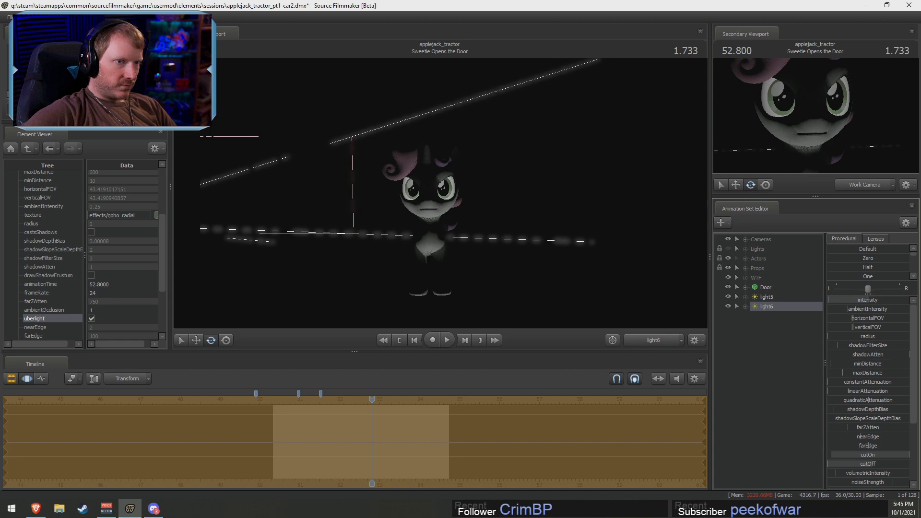
{"action": "right_click", "coordinate": [876, 298]}
{"action": "left_click", "coordinate": [872, 312]}
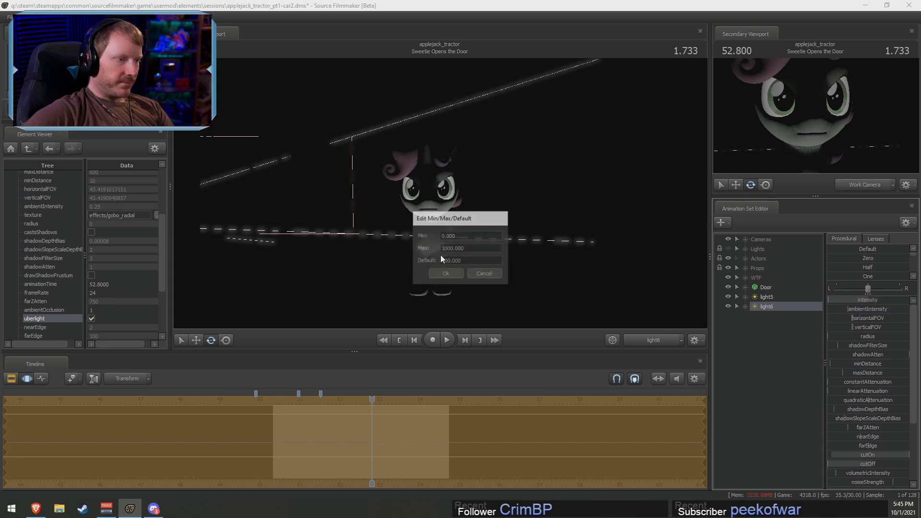
{"action": "left_click", "coordinate": [445, 274]}
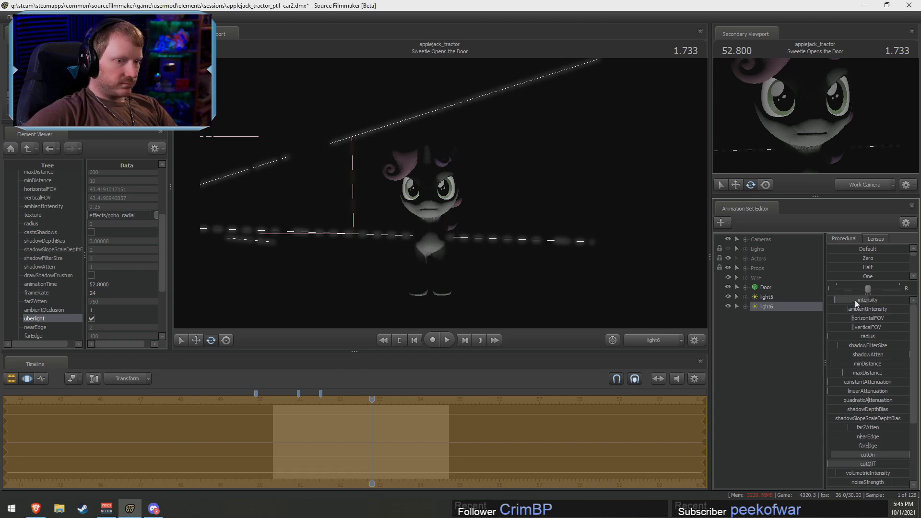
Begin tinting light6 red with its colour sliders and narrow its field of view closely around the lipsync model's eyes
{"action": "scroll", "coordinate": [885, 384], "scroll_direction": "down", "scroll_amount": 4}
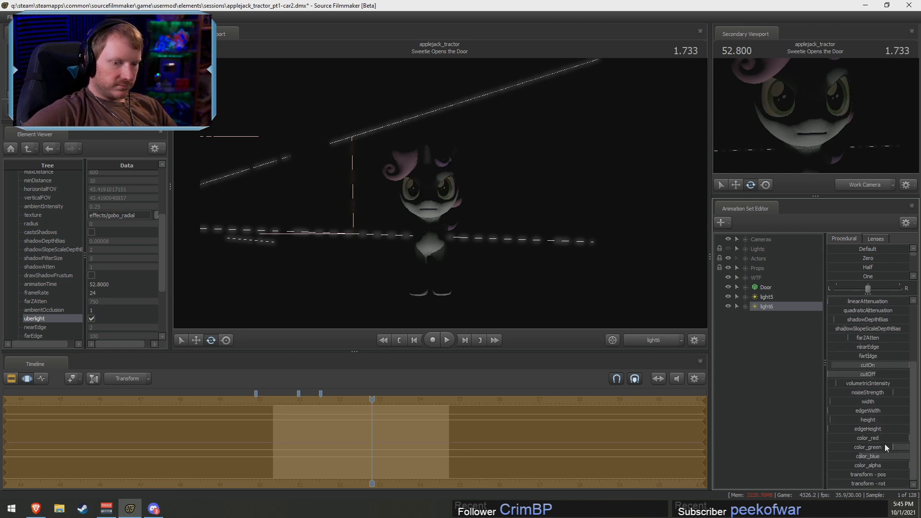
{"action": "mouse_move", "coordinate": [470, 206]}
{"action": "left_mouse_down"}
{"action": "mouse_move", "coordinate": [449, 216]}
{"action": "mouse_move", "coordinate": [462, 207]}
{"action": "left_mouse_up"}
{"action": "scroll", "coordinate": [448, 214], "scroll_direction": "up", "scroll_amount": 8}
{"action": "scroll", "coordinate": [460, 208], "scroll_direction": "up", "scroll_amount": 6}
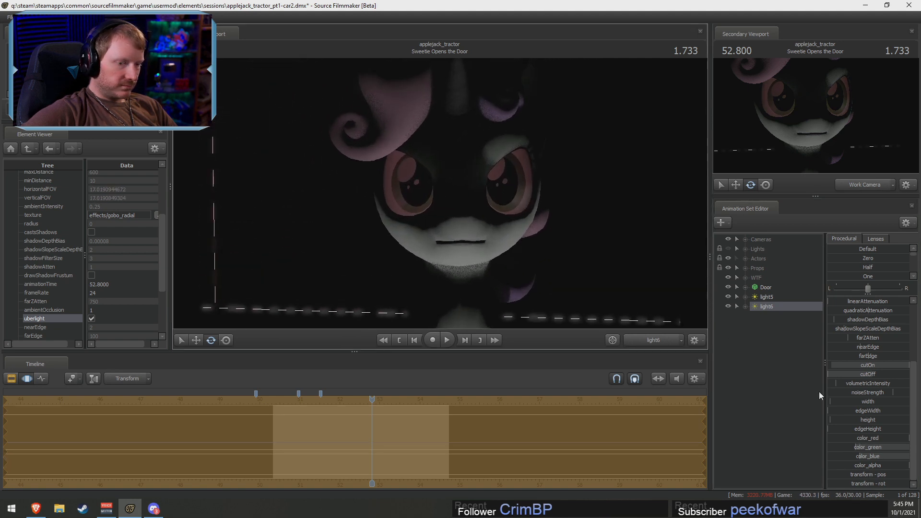
Raise light6's intensity, remove its green and blue colour for pure red light, and fine-tune its aim at the eyes
{"action": "scroll", "coordinate": [859, 303], "scroll_direction": "up", "scroll_amount": 4}
{"action": "left_click_drag", "start_coordinate": [859, 303], "coordinate": [863, 303]}
{"action": "scroll", "coordinate": [872, 451], "scroll_direction": "down", "scroll_amount": 3}
{"action": "left_click_drag", "start_coordinate": [876, 448], "coordinate": [869, 457]}
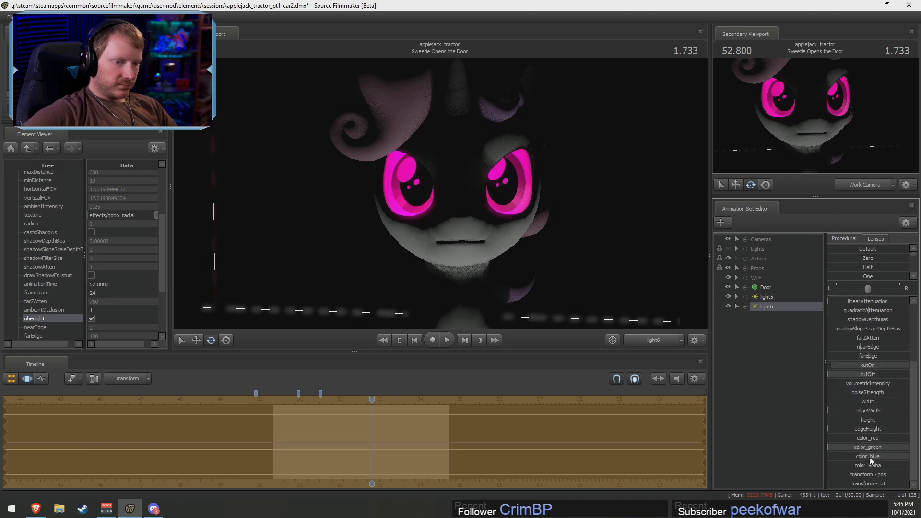
{"action": "left_click_drag", "start_coordinate": [502, 248], "coordinate": [440, 192]}
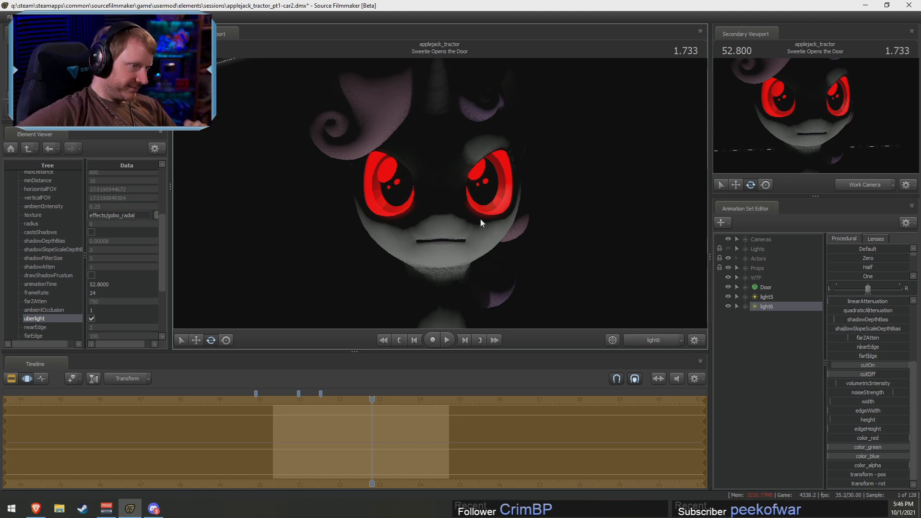
Increase light5's radius and duplicate its animation set by copying and pasting it
{"action": "left_click", "coordinate": [766, 298]}
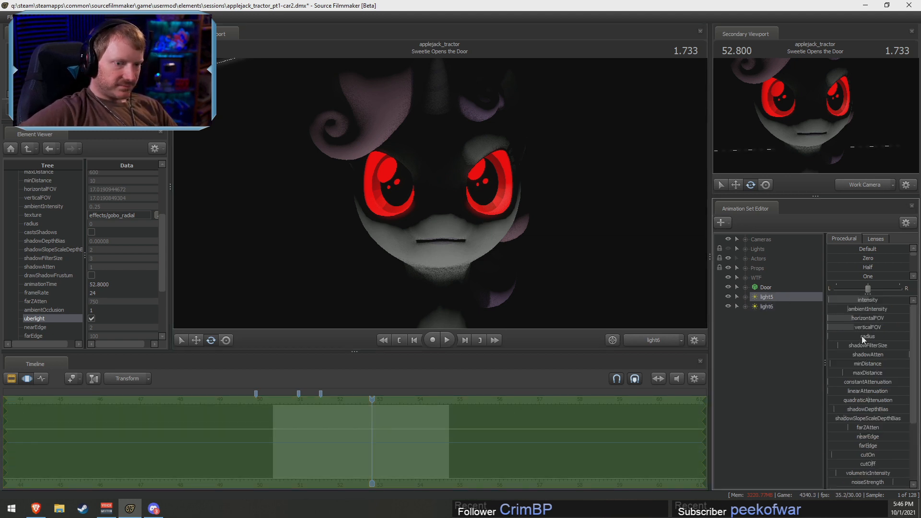
{"action": "key", "text": "F3"}
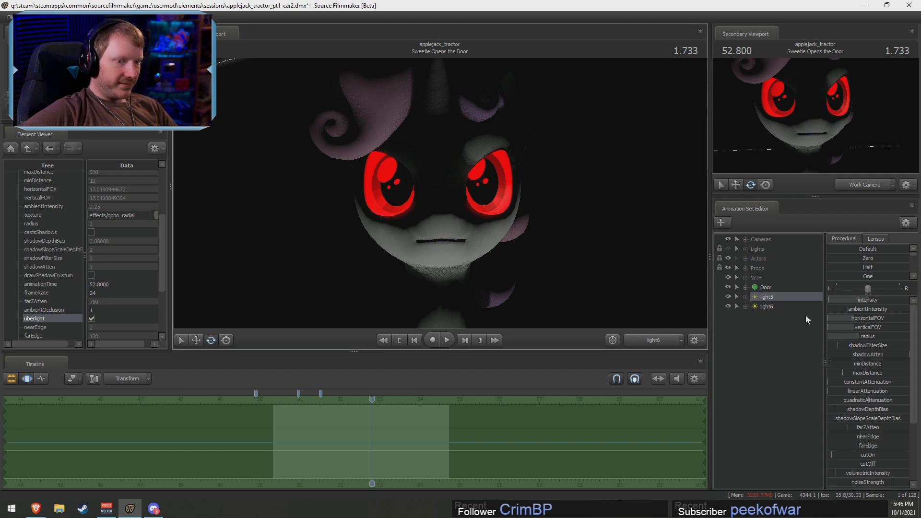
{"action": "right_click", "coordinate": [774, 301]}
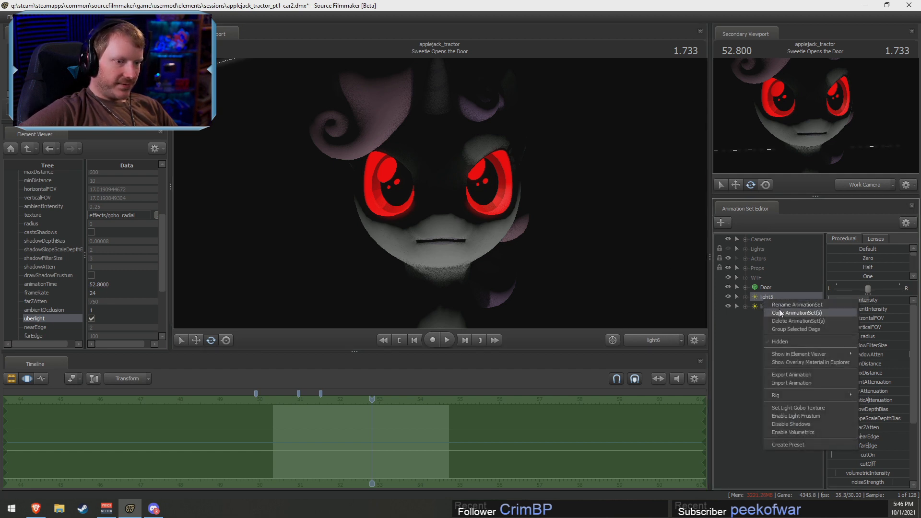
{"action": "left_click", "coordinate": [780, 311]}
{"action": "right_click", "coordinate": [761, 357]}
{"action": "left_click", "coordinate": [793, 404]}
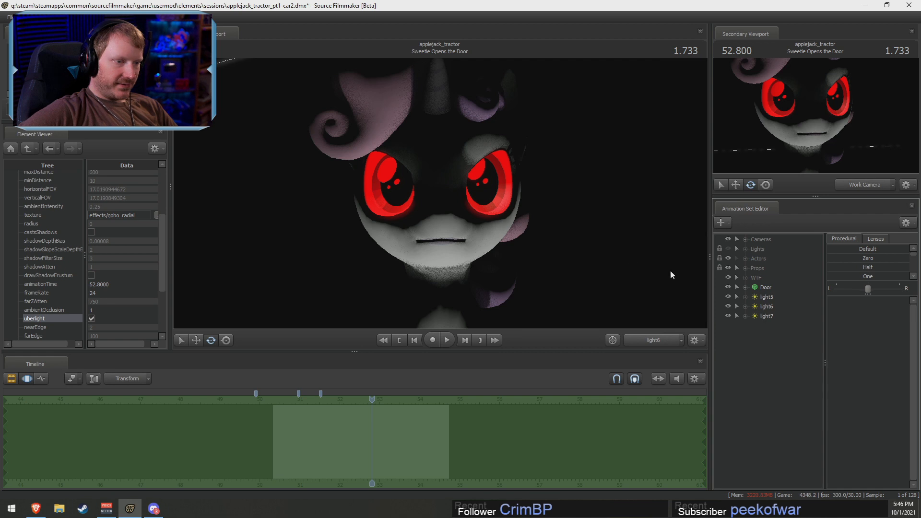
Look through light7, move it underneath the lipsync model pointing up and disable its shadows
{"action": "left_click", "coordinate": [766, 316]}
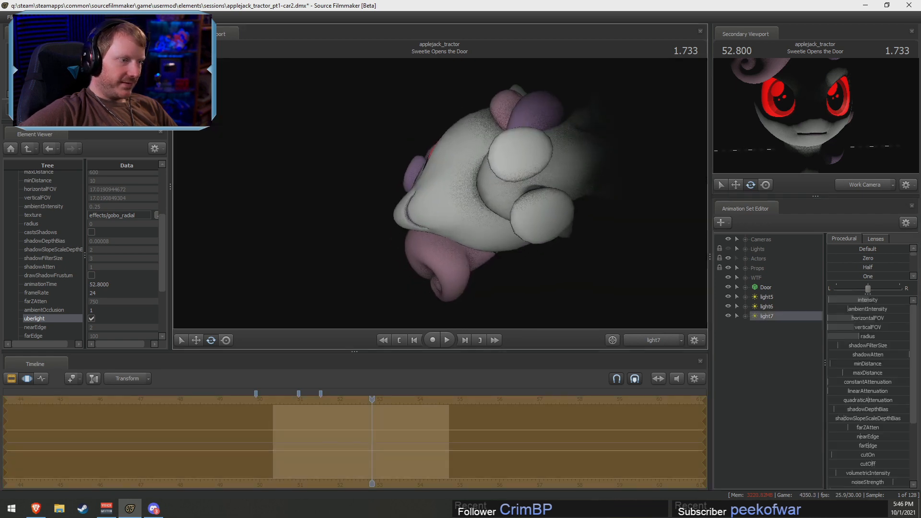
{"action": "left_click_drag", "start_coordinate": [440, 193], "coordinate": [523, 163]}
{"action": "mouse_move", "coordinate": [688, 191]}
{"action": "left_mouse_down"}
{"action": "mouse_move", "coordinate": [683, 185]}
{"action": "mouse_move", "coordinate": [678, 199]}
{"action": "mouse_move", "coordinate": [688, 191]}
{"action": "mouse_move", "coordinate": [674, 191]}
{"action": "left_mouse_up"}
{"action": "right_click", "coordinate": [775, 315]}
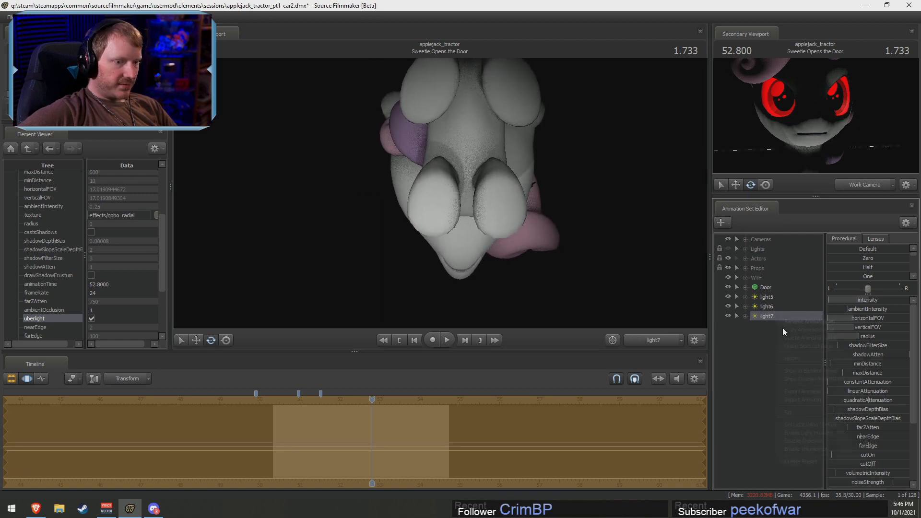
{"action": "left_click", "coordinate": [804, 441]}
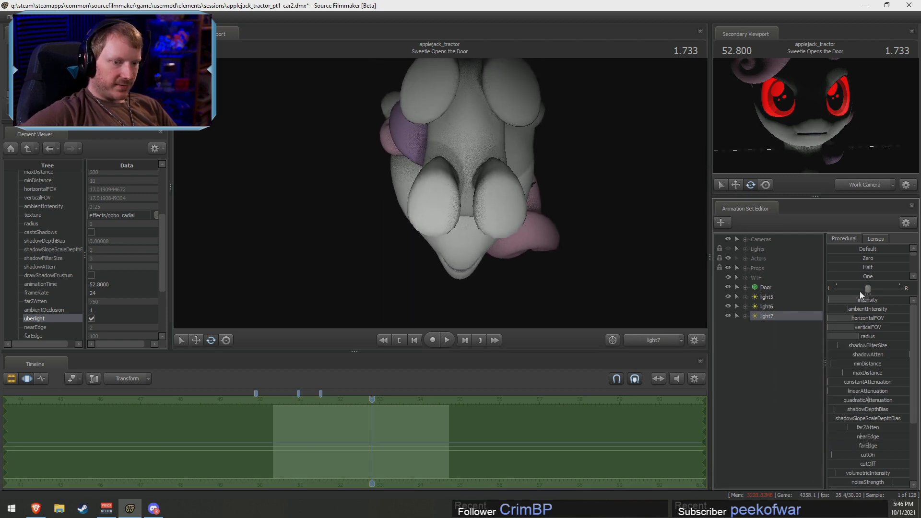
Raise light7's intensity, fine-tune its position under the model and reduce its green and blue for a reddish tint
{"action": "left_click_drag", "start_coordinate": [833, 300], "coordinate": [837, 300]}
{"action": "left_click_drag", "start_coordinate": [462, 212], "coordinate": [455, 185]}
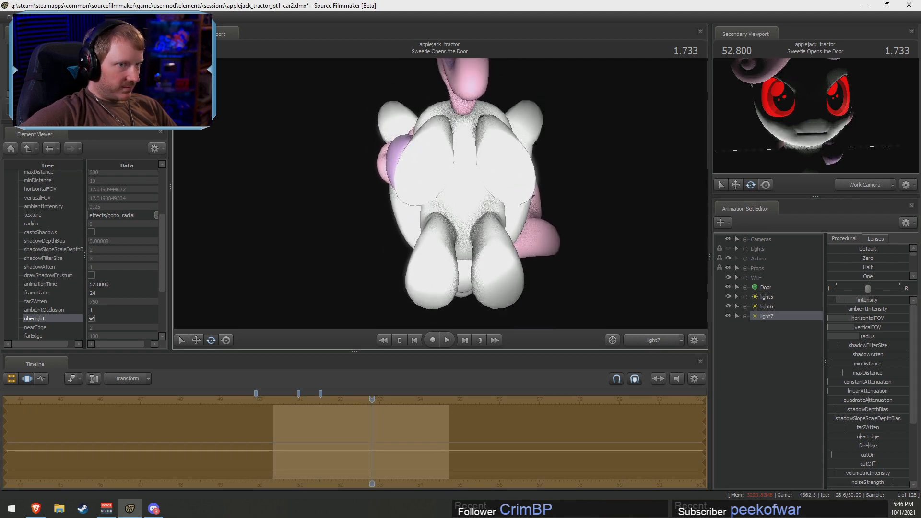
{"action": "scroll", "coordinate": [868, 442], "scroll_direction": "down", "scroll_amount": 2}
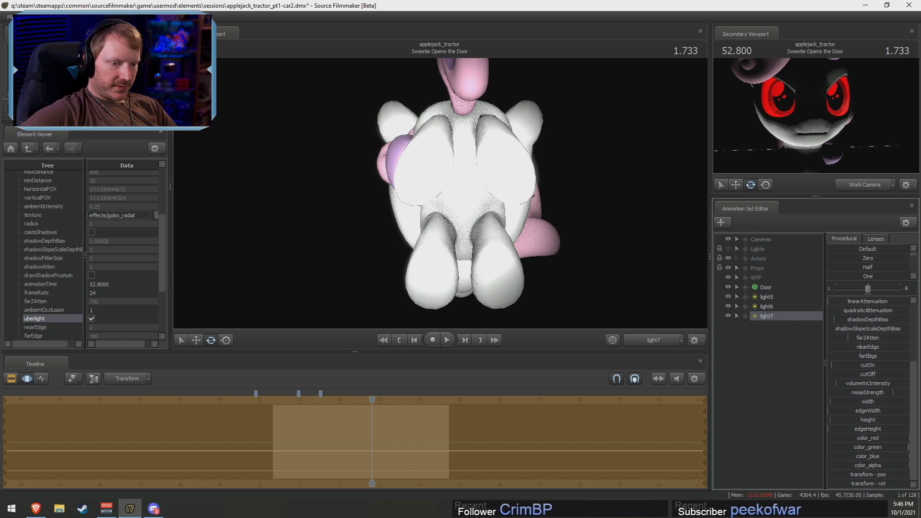
{"action": "left_click_drag", "start_coordinate": [879, 446], "coordinate": [846, 447]}
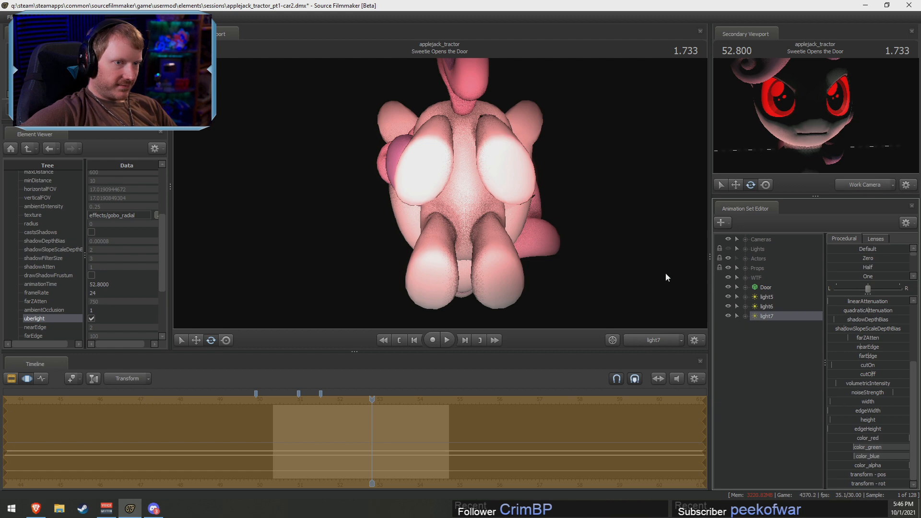
Show the Work Camera in the primary viewport and frame the lipsync model's face up close to check the lighting
{"action": "left_click", "coordinate": [654, 339]}
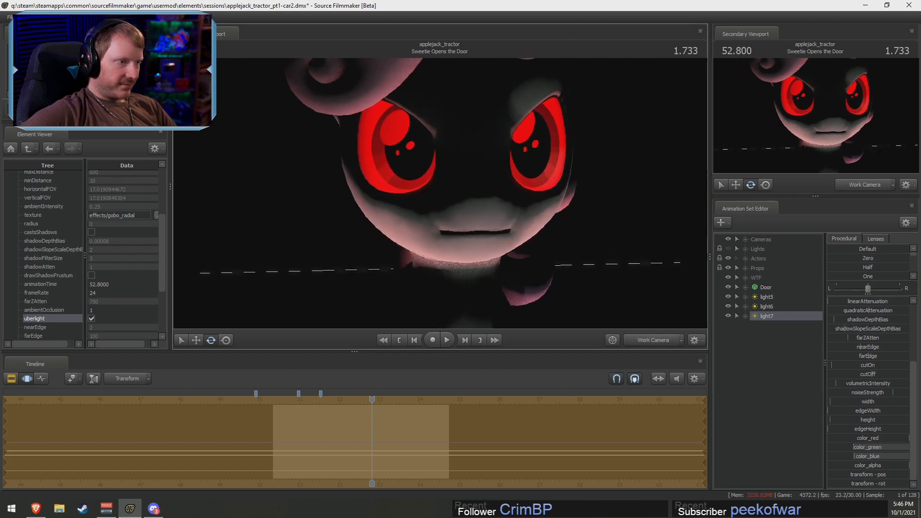
{"action": "key", "text": "w"}
{"action": "mouse_move", "coordinate": [529, 197]}
{"action": "left_mouse_down"}
{"action": "mouse_move", "coordinate": [526, 188]}
{"action": "mouse_move", "coordinate": [529, 198]}
{"action": "left_mouse_up"}
{"action": "key", "text": "s"}
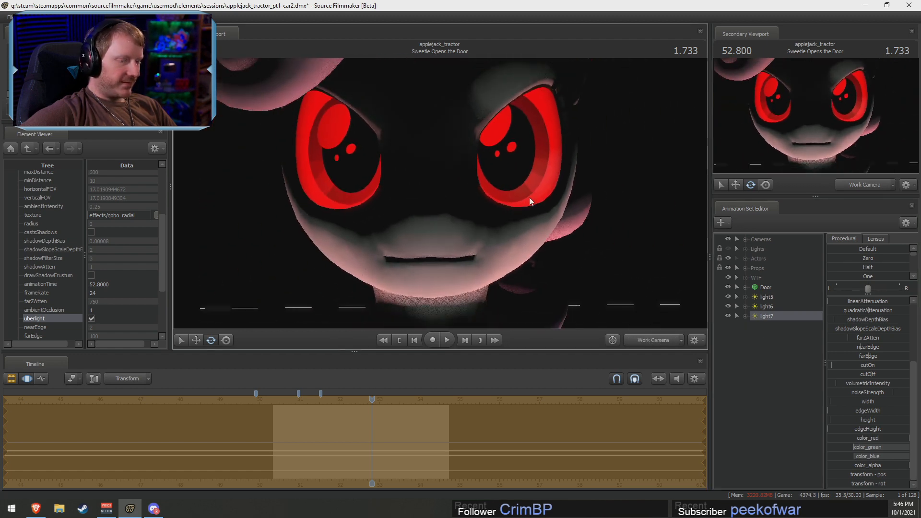
Reposition light5 below the lipsync model's head, aimed up at the face, and return to the Work Camera
{"action": "left_click", "coordinate": [767, 307]}
{"action": "left_click_drag", "start_coordinate": [768, 298], "coordinate": [381, 170]}
{"action": "left_click_drag", "start_coordinate": [381, 170], "coordinate": [466, 176]}
{"action": "key", "text": "a"}
{"action": "mouse_move", "coordinate": [440, 193]}
{"action": "left_mouse_down"}
{"action": "mouse_move", "coordinate": [469, 182]}
{"action": "mouse_move", "coordinate": [468, 211]}
{"action": "mouse_move", "coordinate": [475, 187]}
{"action": "mouse_move", "coordinate": [473, 223]}
{"action": "mouse_move", "coordinate": [440, 197]}
{"action": "left_mouse_up"}
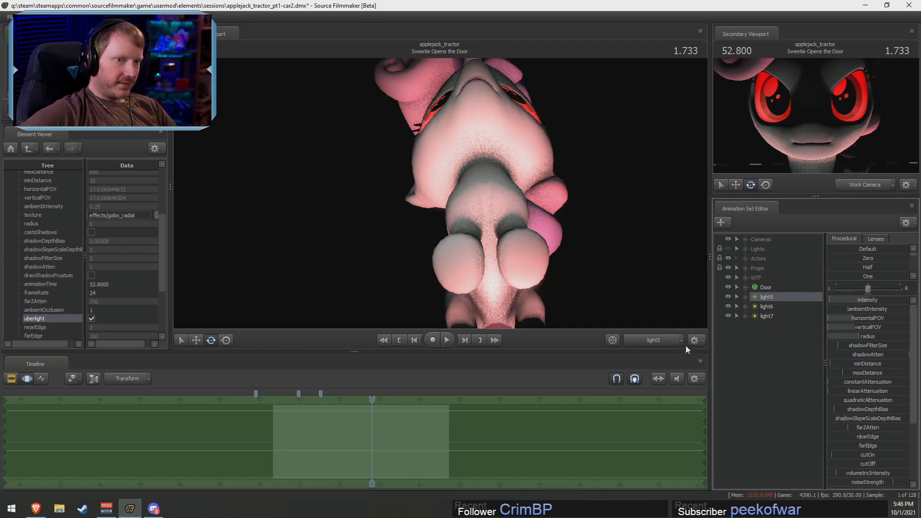
{"action": "left_click", "coordinate": [653, 341]}
{"action": "left_click", "coordinate": [652, 341]}
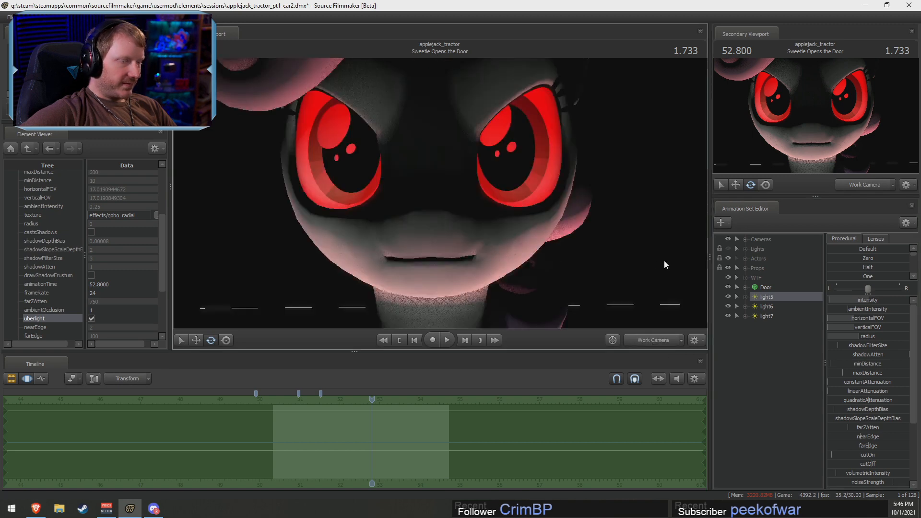
Expand the Sweetiebelle Lipsync actor's Face group and select its Lower Face controls in the Motion Editor
{"action": "key", "text": "F2"}
{"action": "left_click", "coordinate": [744, 259]}
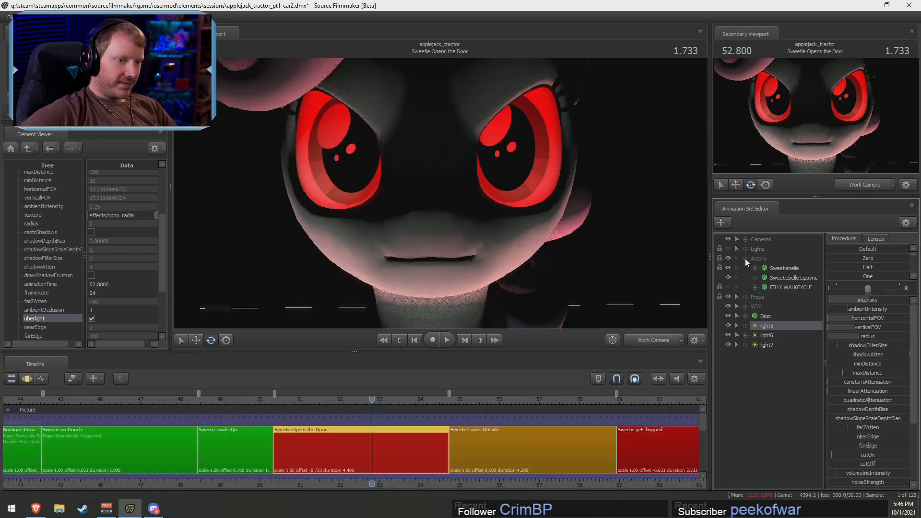
{"action": "left_click", "coordinate": [755, 268]}
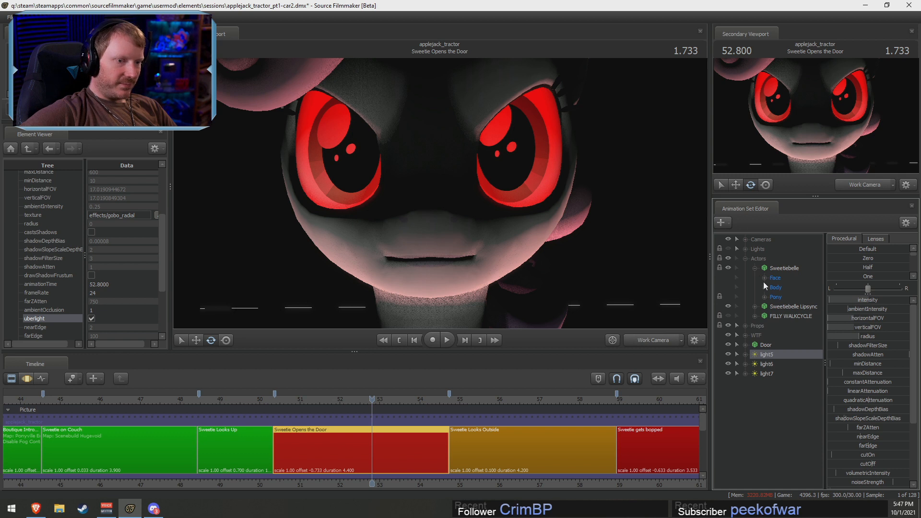
{"action": "left_click", "coordinate": [764, 279]}
{"action": "left_click", "coordinate": [755, 269]}
{"action": "left_click", "coordinate": [755, 287]}
{"action": "left_click", "coordinate": [756, 278]}
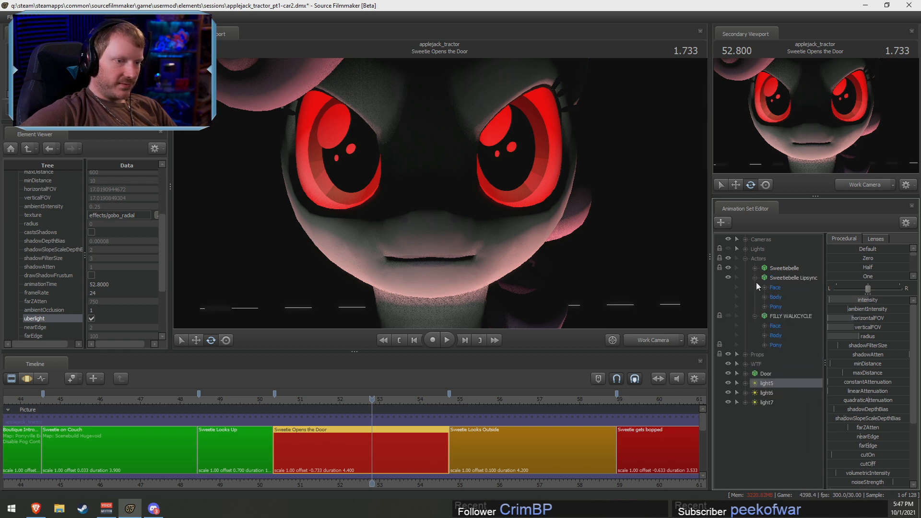
{"action": "left_click", "coordinate": [754, 316]}
{"action": "left_click", "coordinate": [764, 287]}
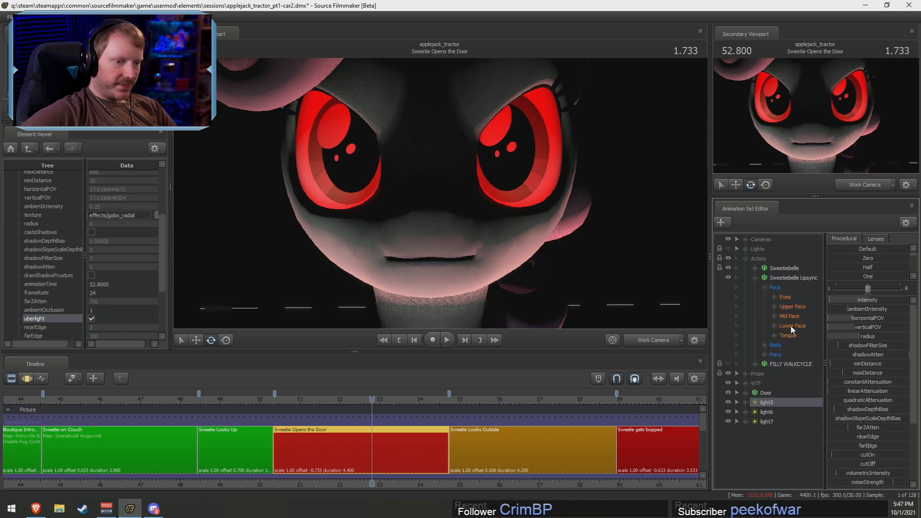
{"action": "left_click", "coordinate": [790, 326]}
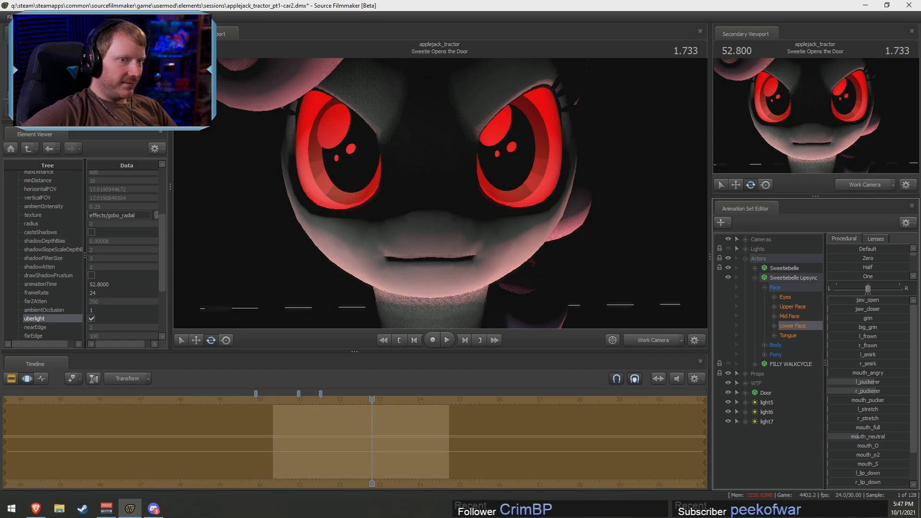
Enlarge the primary viewport, try out the jaw_open slider and frame the lipsync model's whole face
{"action": "key", "text": "w"}
{"action": "left_click_drag", "start_coordinate": [440, 194], "coordinate": [441, 193]}
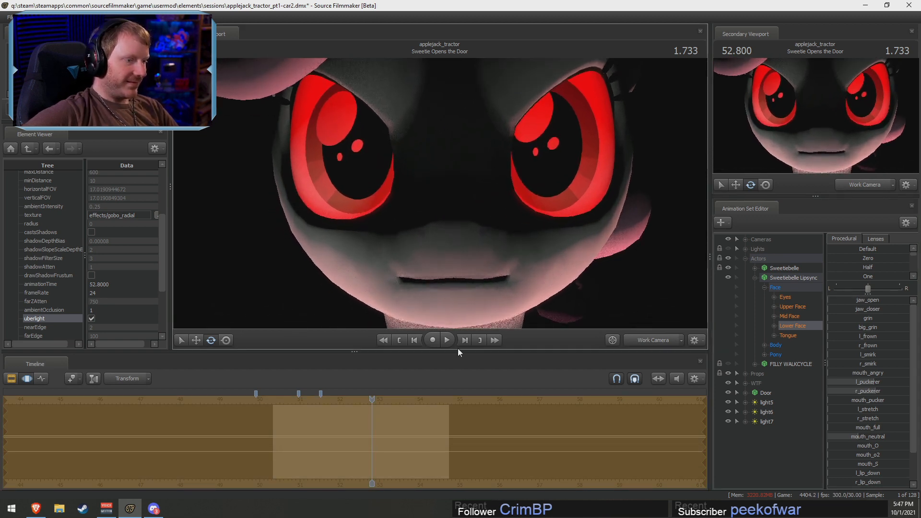
{"action": "left_click_drag", "start_coordinate": [458, 352], "coordinate": [450, 387]}
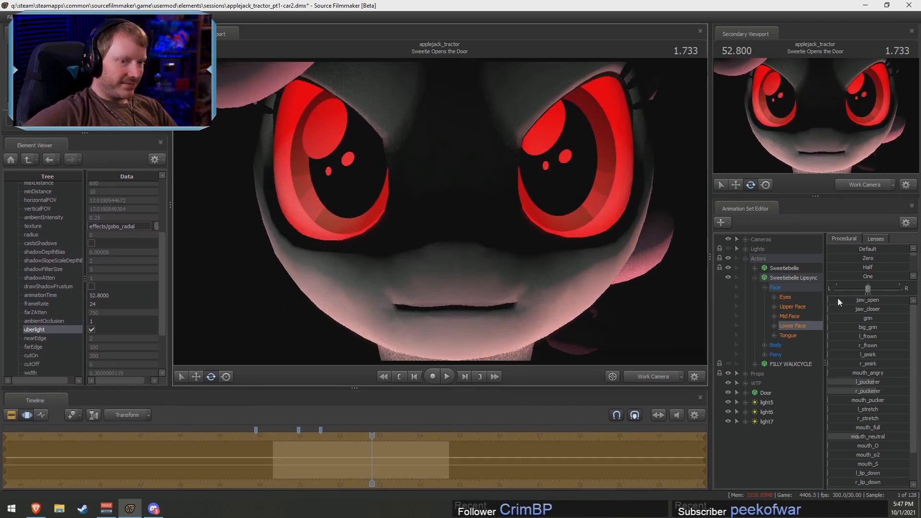
{"action": "left_click_drag", "start_coordinate": [839, 299], "coordinate": [859, 300]}
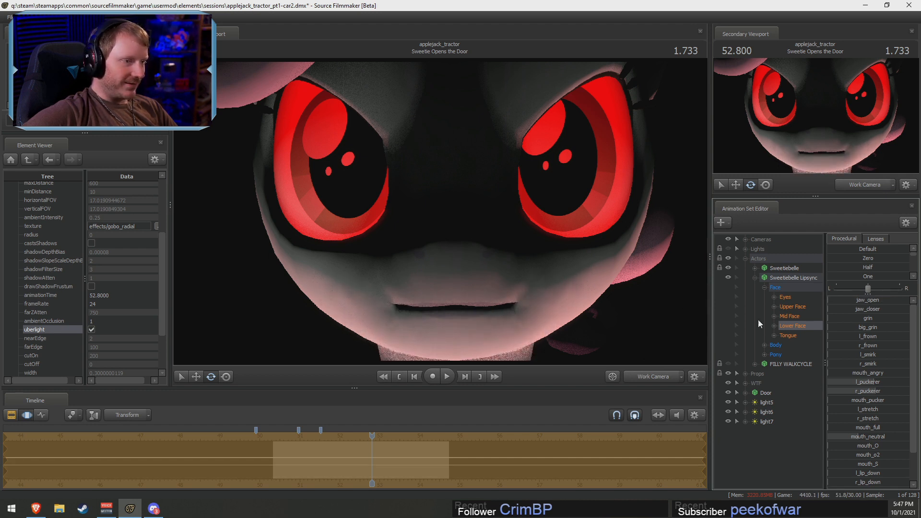
{"action": "key", "text": "s"}
{"action": "left_click_drag", "start_coordinate": [477, 265], "coordinate": [481, 270]}
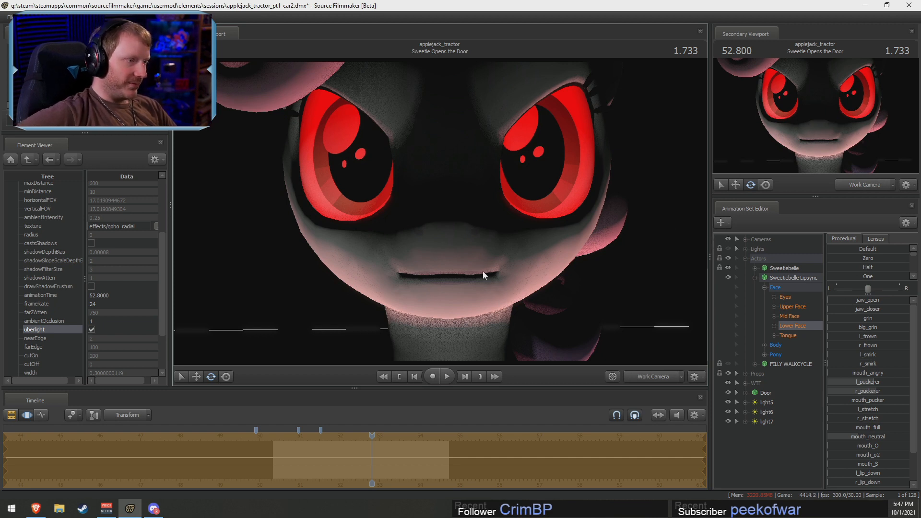
Try the jaw_open slider on the lipsync model again while framing its eyes and mouth in close-up
{"action": "key", "text": "r"}
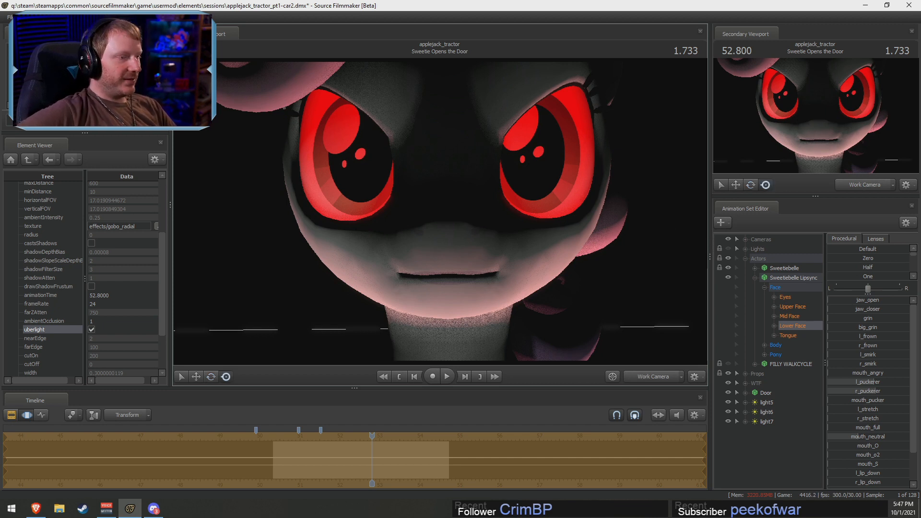
{"action": "left_click_drag", "start_coordinate": [481, 270], "coordinate": [481, 270]}
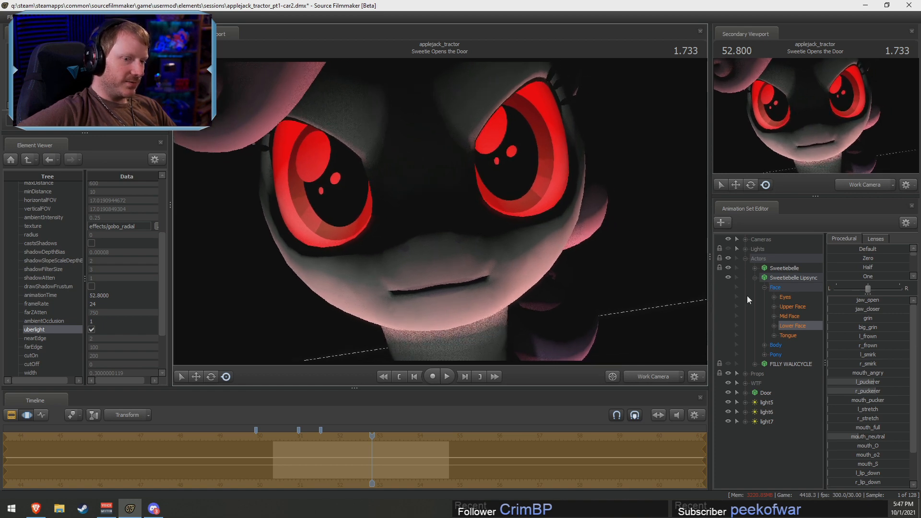
{"action": "left_click_drag", "start_coordinate": [856, 304], "coordinate": [856, 303]}
{"action": "left_click_drag", "start_coordinate": [458, 215], "coordinate": [458, 216], "text": "alt"}
{"action": "mouse_move", "coordinate": [856, 302]}
{"action": "left_mouse_down"}
{"action": "mouse_move", "coordinate": [866, 302]}
{"action": "mouse_move", "coordinate": [856, 303]}
{"action": "left_mouse_up"}
{"action": "left_click_drag", "start_coordinate": [459, 216], "coordinate": [454, 191]}
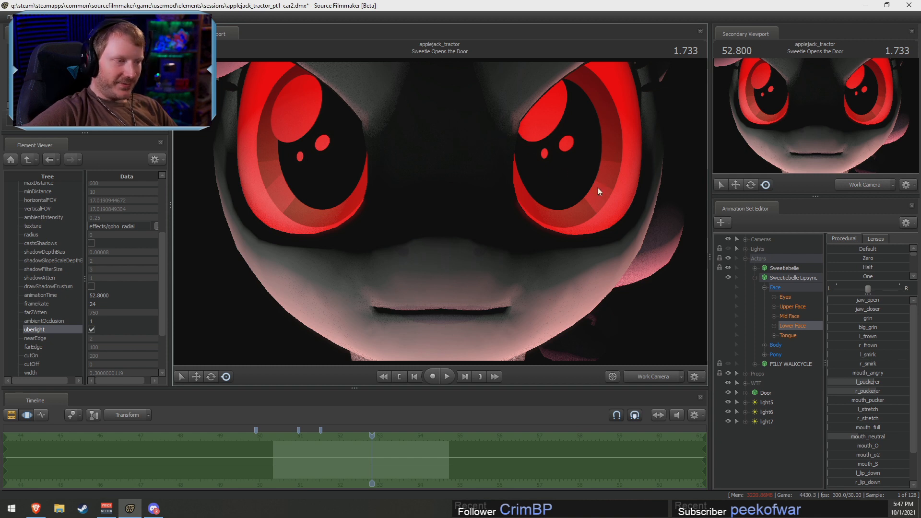
Look through the Upper Face and light5 controls, and change light6's colour to green
{"action": "left_click", "coordinate": [802, 307]}
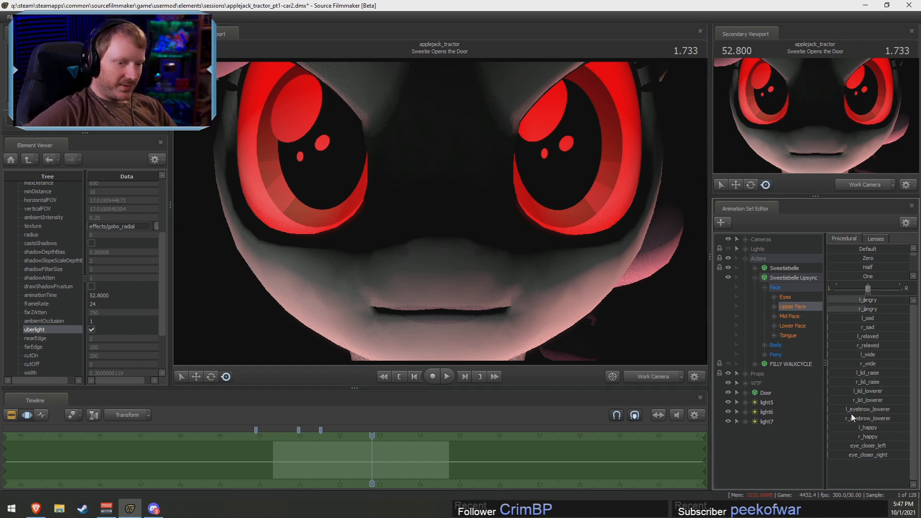
{"action": "left_click", "coordinate": [770, 403]}
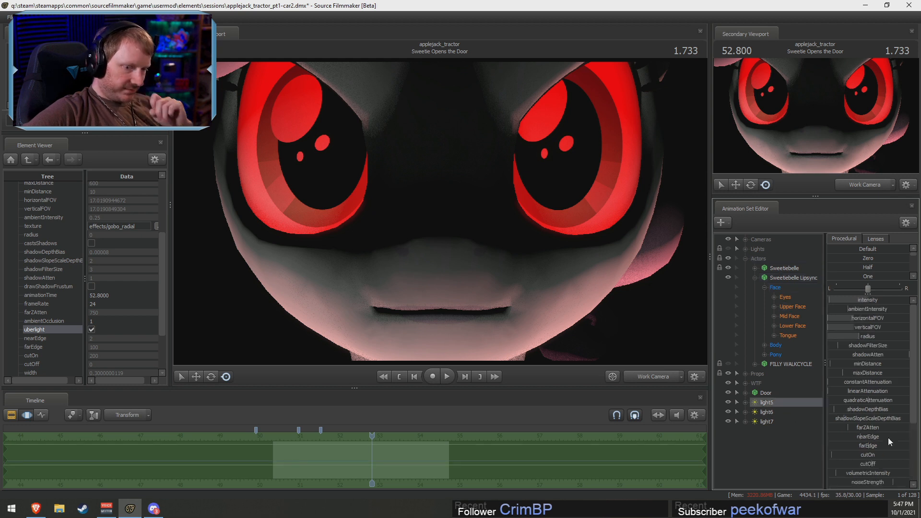
{"action": "scroll", "coordinate": [888, 437], "scroll_direction": "down", "scroll_amount": 4}
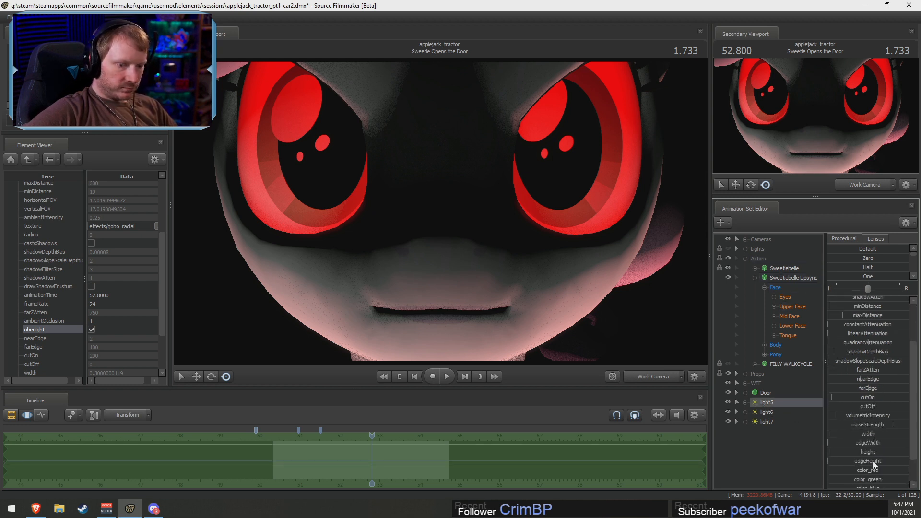
{"action": "left_click", "coordinate": [767, 412]}
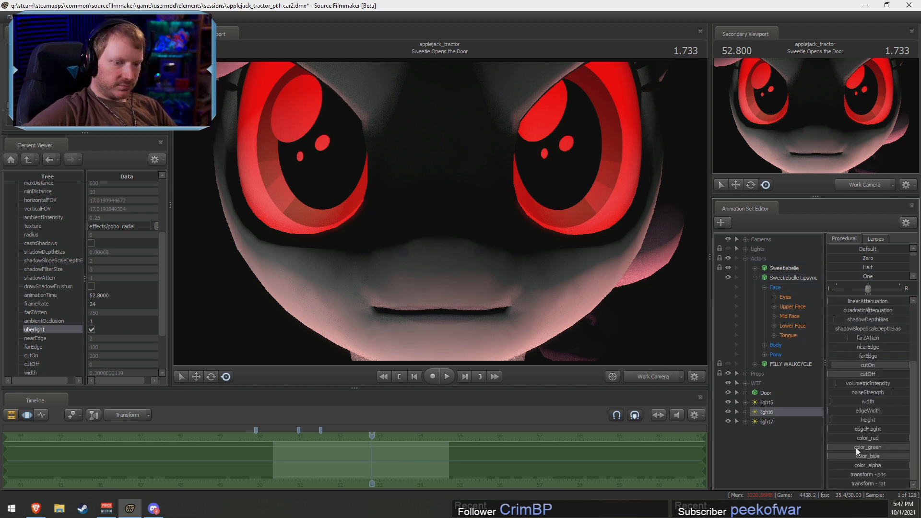
{"action": "left_click_drag", "start_coordinate": [857, 451], "coordinate": [916, 457]}
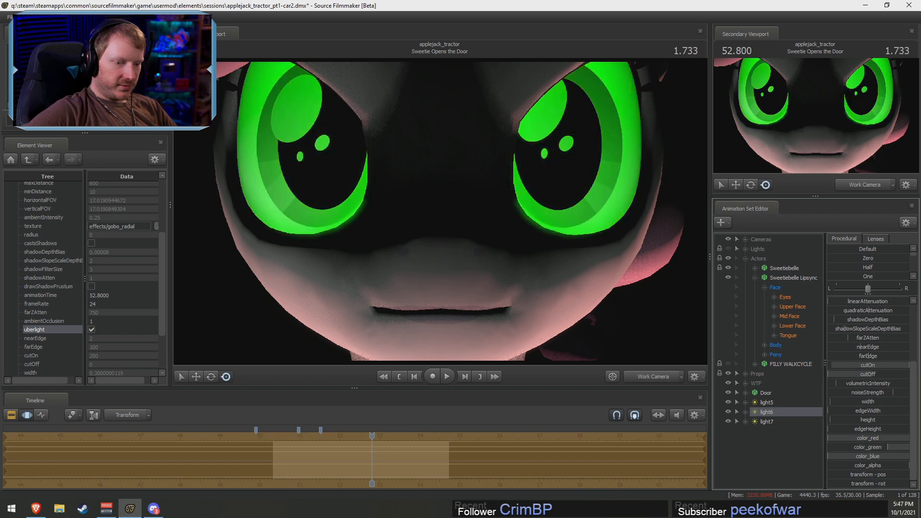
Zero the lipsync model's angry brow sliders, raise l_sad and r_sad to nearly full, and frame the whole face
{"action": "left_click", "coordinate": [768, 287]}
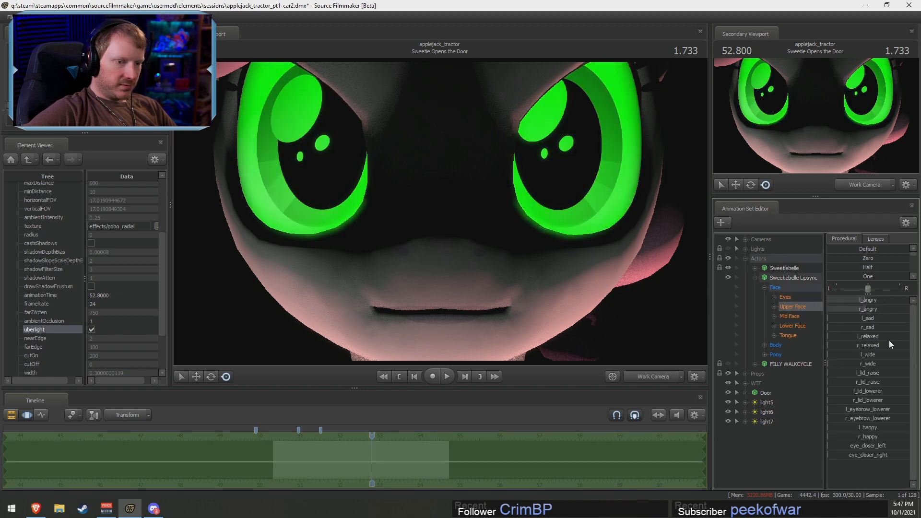
{"action": "left_click", "coordinate": [872, 322]}
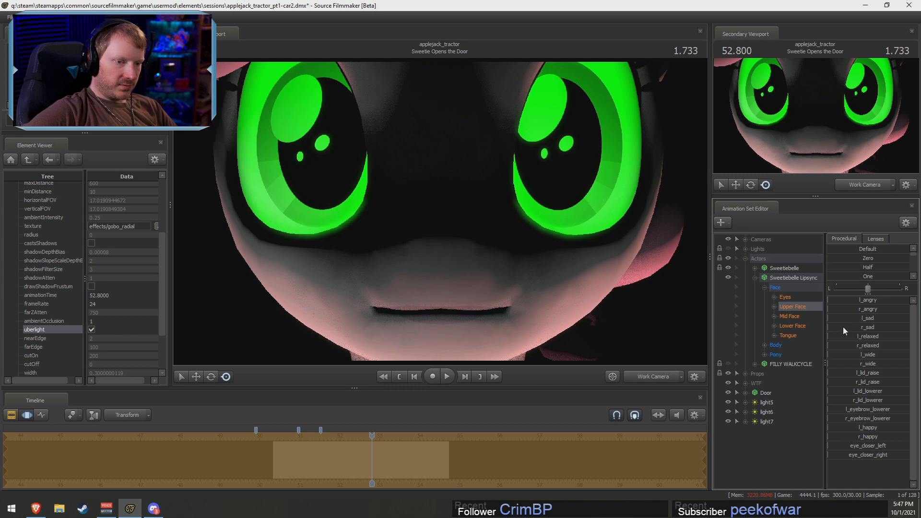
{"action": "left_click_drag", "start_coordinate": [843, 327], "coordinate": [911, 322]}
{"action": "key", "text": "s"}
{"action": "left_click_drag", "start_coordinate": [576, 216], "coordinate": [575, 212]}
{"action": "key", "text": "s"}
{"action": "key", "text": "w"}
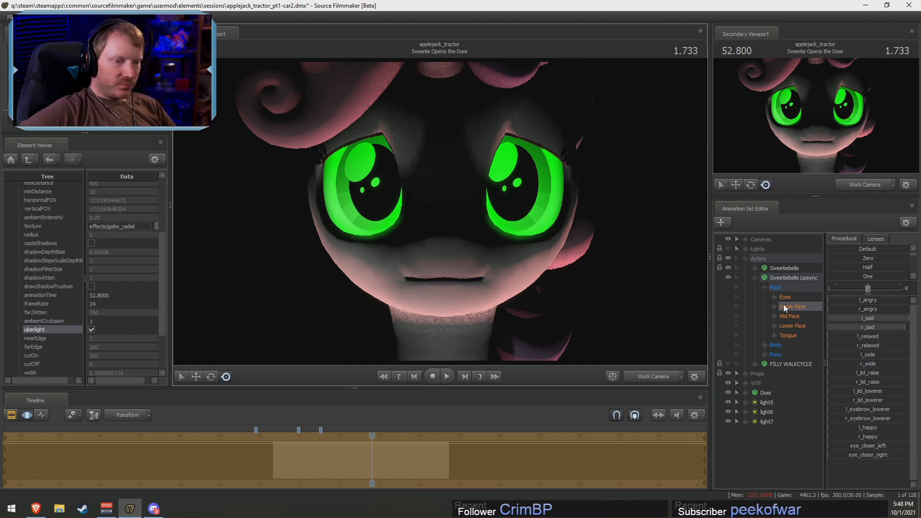
Change light6's colour to blue
{"action": "left_click", "coordinate": [768, 412]}
{"action": "scroll", "coordinate": [878, 466], "scroll_direction": "down", "scroll_amount": 3}
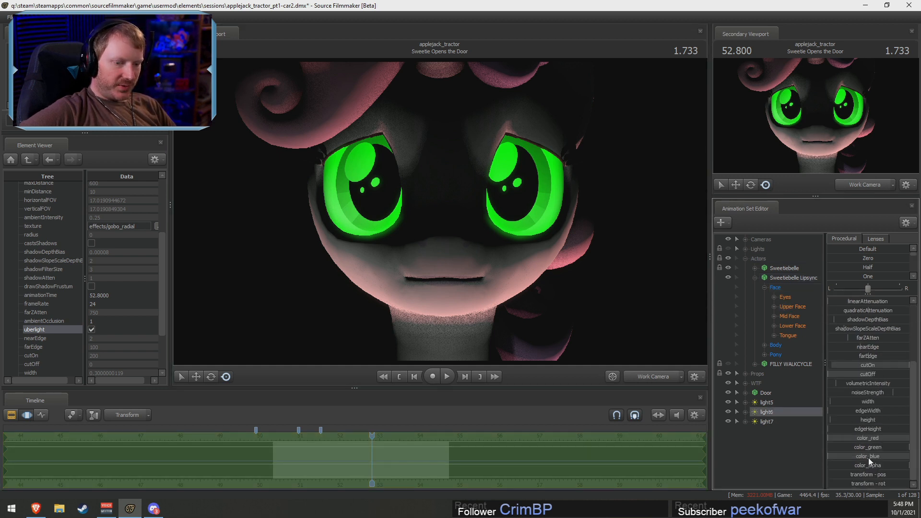
{"action": "left_click_drag", "start_coordinate": [835, 460], "coordinate": [607, 427]}
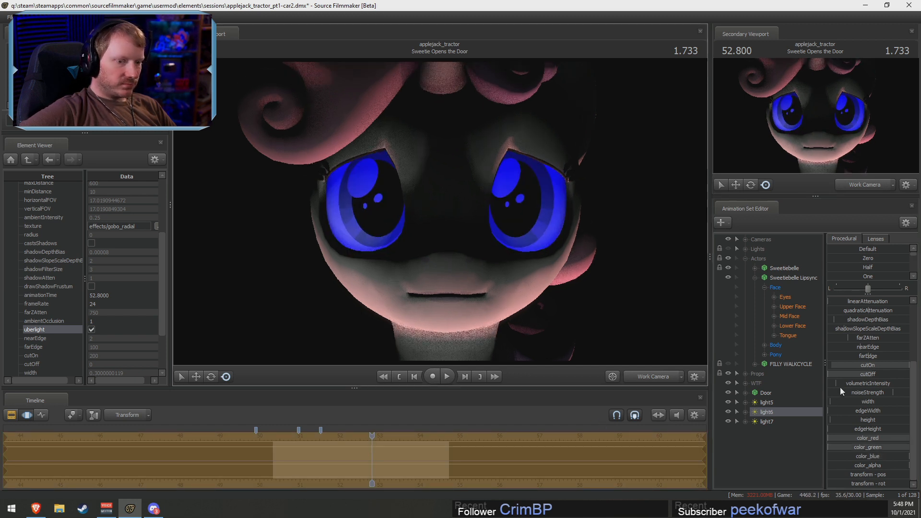
Remap light6's intensity slider range and raise the intensity so the eyes glow strongly
{"action": "scroll", "coordinate": [843, 337], "scroll_direction": "up", "scroll_amount": 3}
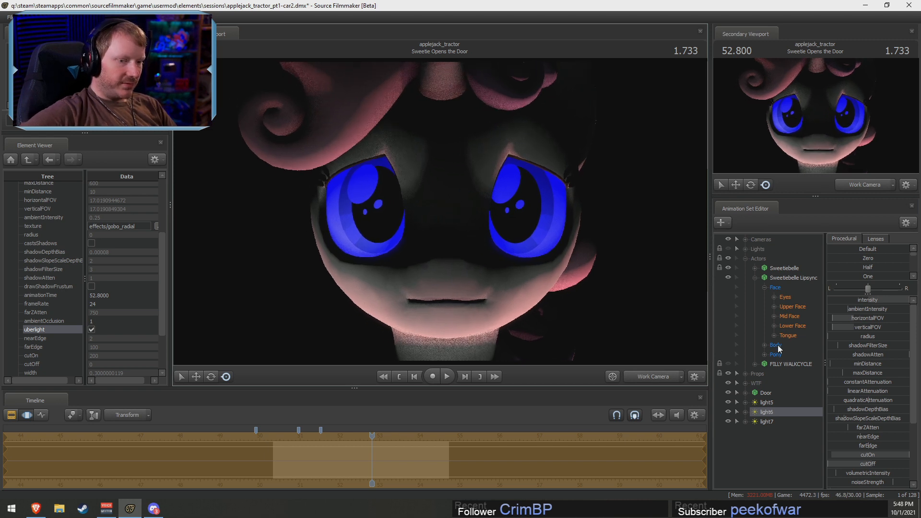
{"action": "right_click", "coordinate": [885, 300]}
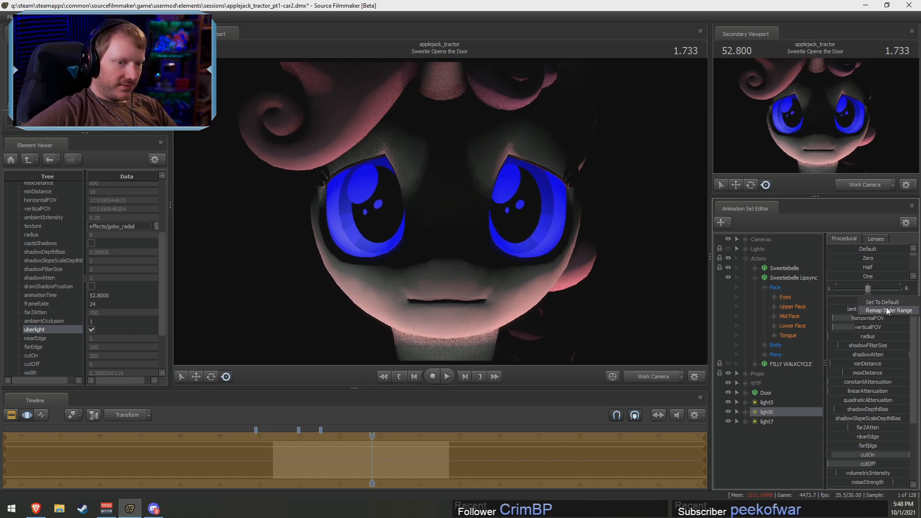
{"action": "left_click", "coordinate": [888, 311]}
{"action": "left_click", "coordinate": [446, 249]}
{"action": "left_click", "coordinate": [448, 275]}
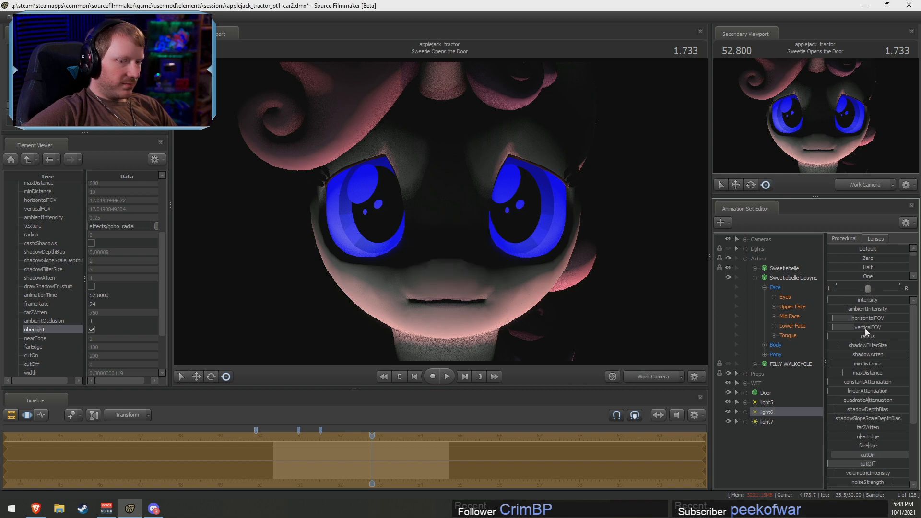
{"action": "left_click_drag", "start_coordinate": [839, 302], "coordinate": [877, 302]}
{"action": "left_click_drag", "start_coordinate": [379, 234], "coordinate": [379, 254]}
Add red and green to light6's colour for white eyes with a blue glow
{"action": "scroll", "coordinate": [865, 471], "scroll_direction": "down", "scroll_amount": 3}
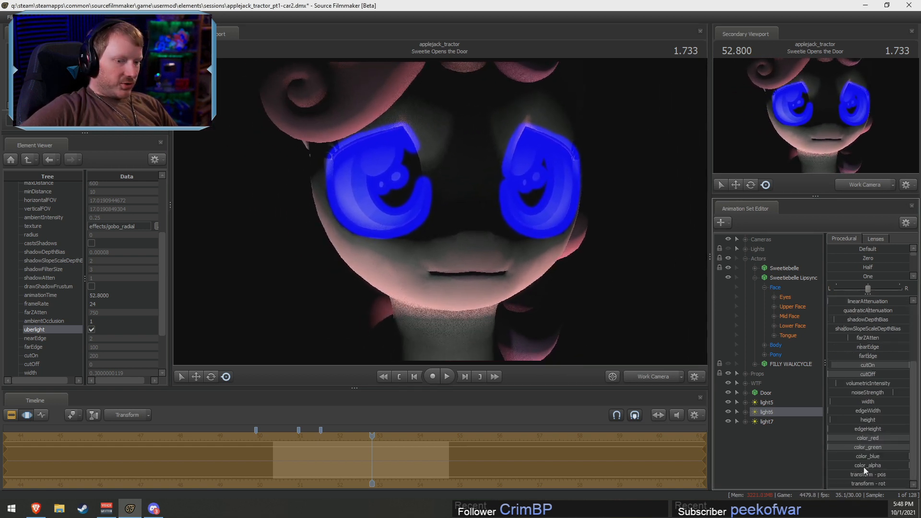
{"action": "left_click_drag", "start_coordinate": [861, 448], "coordinate": [865, 438]}
{"action": "mouse_move", "coordinate": [440, 211]}
{"action": "left_mouse_down"}
{"action": "mouse_move", "coordinate": [418, 207]}
{"action": "mouse_move", "coordinate": [446, 207]}
{"action": "left_mouse_up"}
Open the lipsync model's mouth slightly with the Lower Face jaw_open slider and move in on the face
{"action": "left_click", "coordinate": [790, 307]}
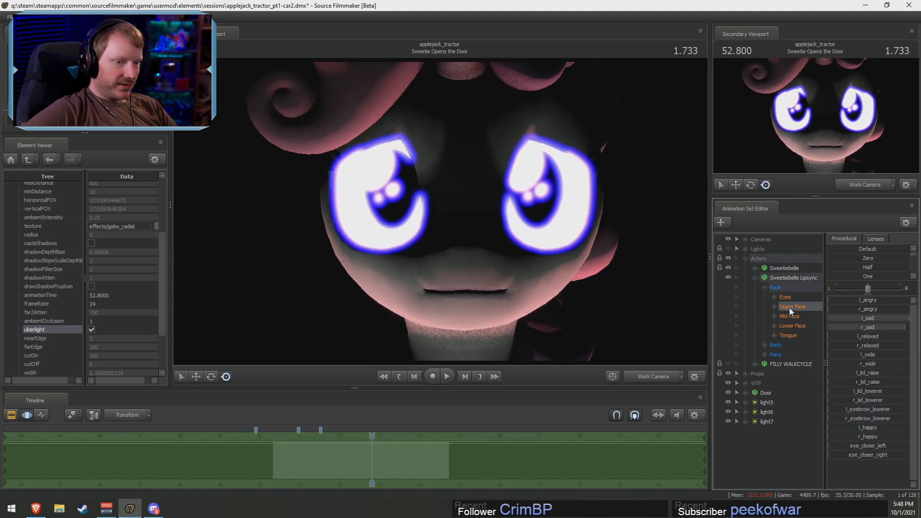
{"action": "left_click", "coordinate": [791, 326]}
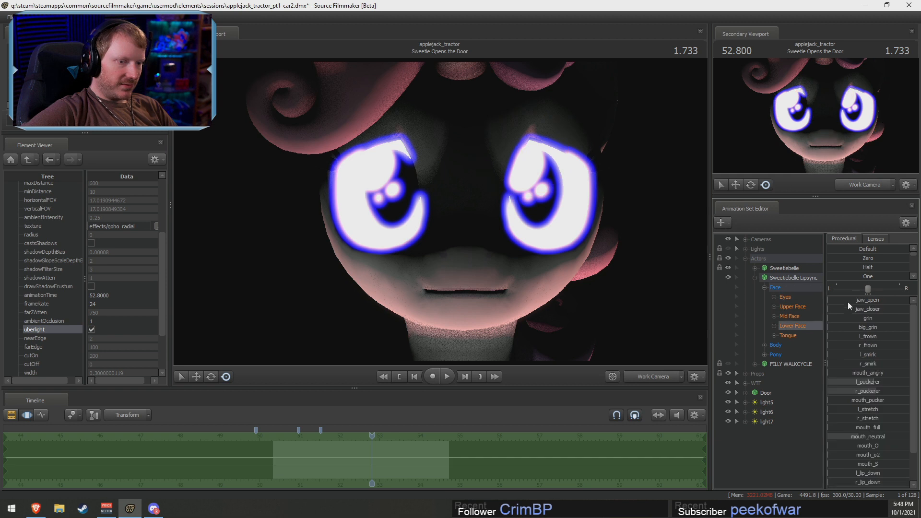
{"action": "mouse_move", "coordinate": [847, 301]}
{"action": "left_mouse_down"}
{"action": "mouse_move", "coordinate": [864, 301]}
{"action": "mouse_move", "coordinate": [829, 301]}
{"action": "mouse_move", "coordinate": [850, 302]}
{"action": "left_mouse_up"}
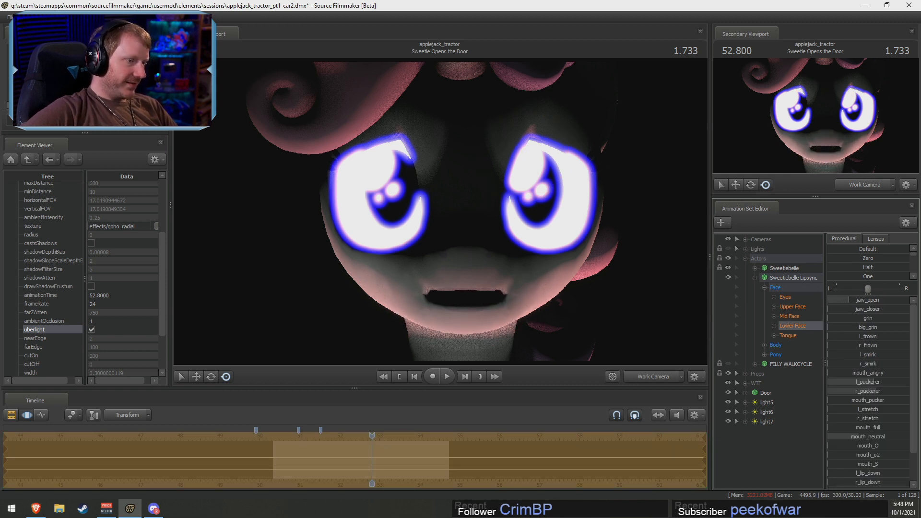
{"action": "left_click_drag", "start_coordinate": [509, 272], "coordinate": [518, 272]}
{"action": "key", "text": "w"}
{"action": "key", "text": "s"}
{"action": "key", "text": "w"}
Undo the face pose and lighting experiments back to before light7 was added
{"action": "key", "text": "ctrl+z"}
{"action": "key", "text": "ctrl+z"}
{"action": "key", "text": "ctrl+z"}
{"action": "key", "text": "ctrl+z"}
{"action": "key", "text": "ctrl+z"}
{"action": "key", "text": "ctrl+z"}
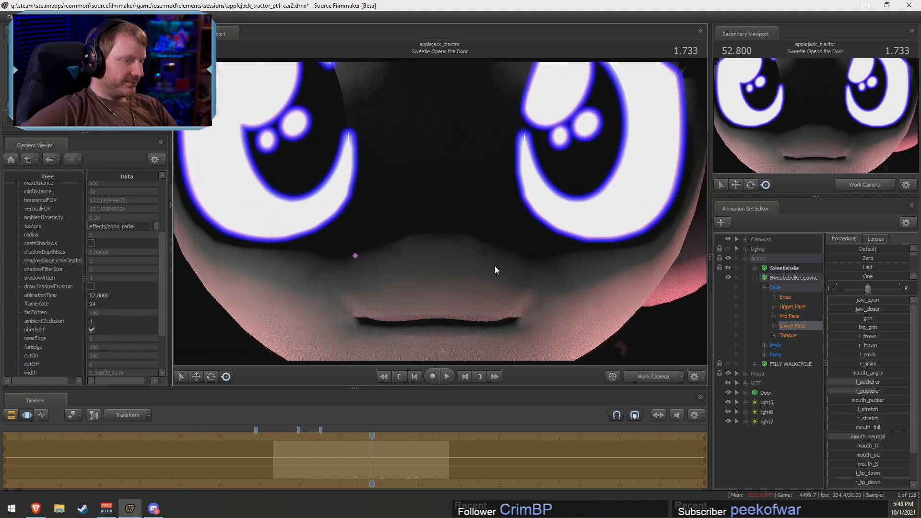
{"action": "key", "text": "ctrl+z"}
{"action": "key", "text": "ctrl+z"}
{"action": "key", "text": "ctrl+z"}
{"action": "key", "text": "ctrl+z"}
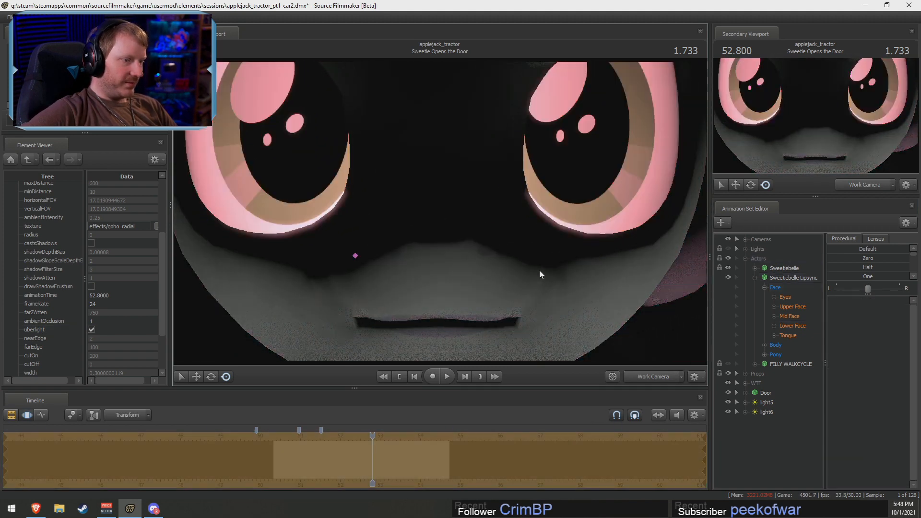
Turn off lighting in the primary viewport and frame the lipsync model's head and neck
{"action": "right_click", "coordinate": [495, 264]}
{"action": "left_click", "coordinate": [520, 291]}
{"action": "key", "text": "s"}
{"action": "left_click_drag", "start_coordinate": [522, 278], "coordinate": [442, 215]}
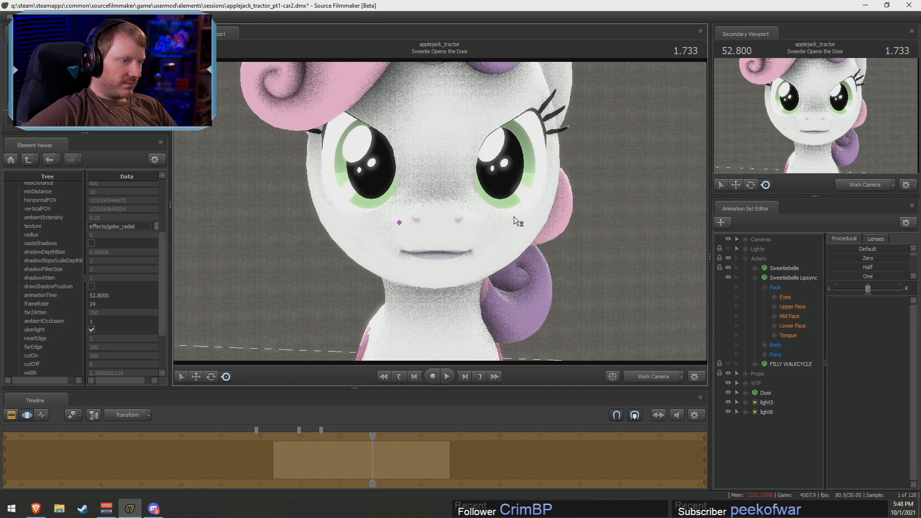
Delete light5 and light6 and pull the view back from the lipsync model
{"action": "left_click_drag", "start_coordinate": [767, 403], "coordinate": [769, 409]}
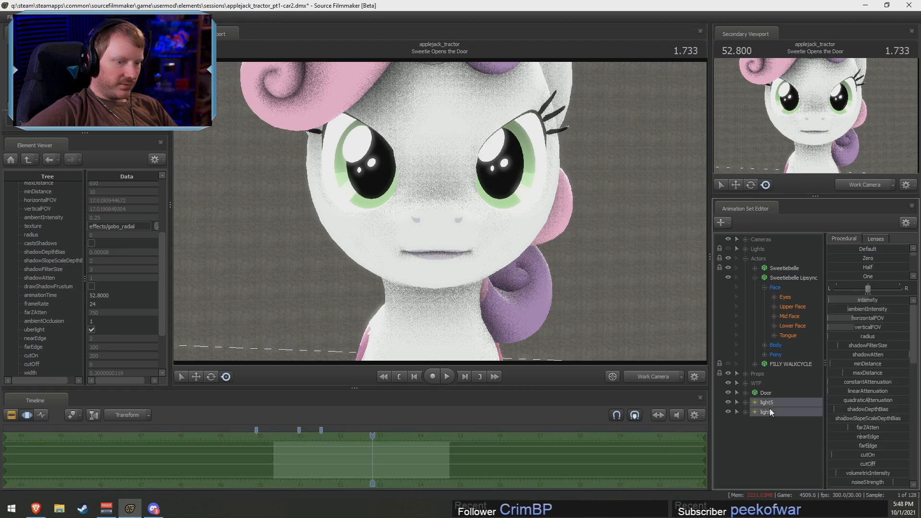
{"action": "right_click", "coordinate": [769, 408]}
{"action": "left_click", "coordinate": [801, 279]}
{"action": "left_click_drag", "start_coordinate": [596, 256], "coordinate": [599, 259]}
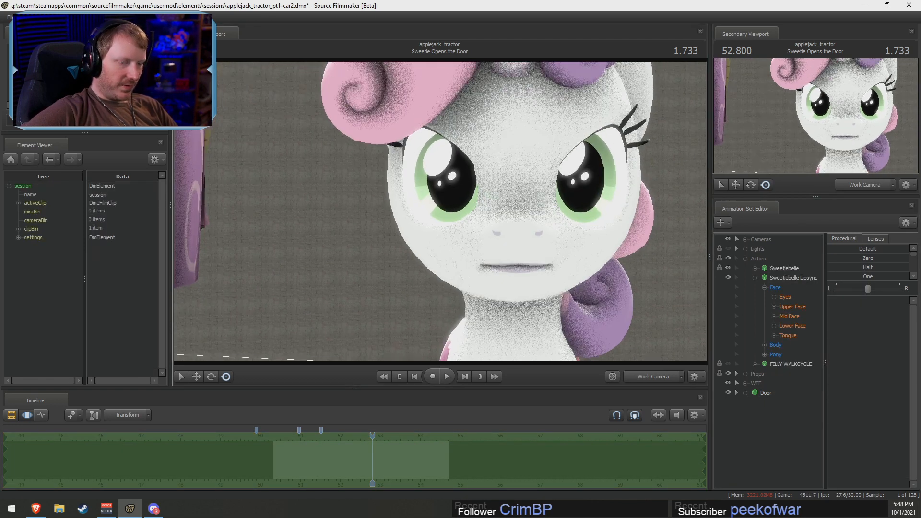
{"action": "left_click_drag", "start_coordinate": [657, 269], "coordinate": [656, 270]}
{"action": "key", "text": "s"}
Expand the Lights group and toggle viewport lighting on and back off to check the lipsync model
{"action": "left_click", "coordinate": [744, 249]}
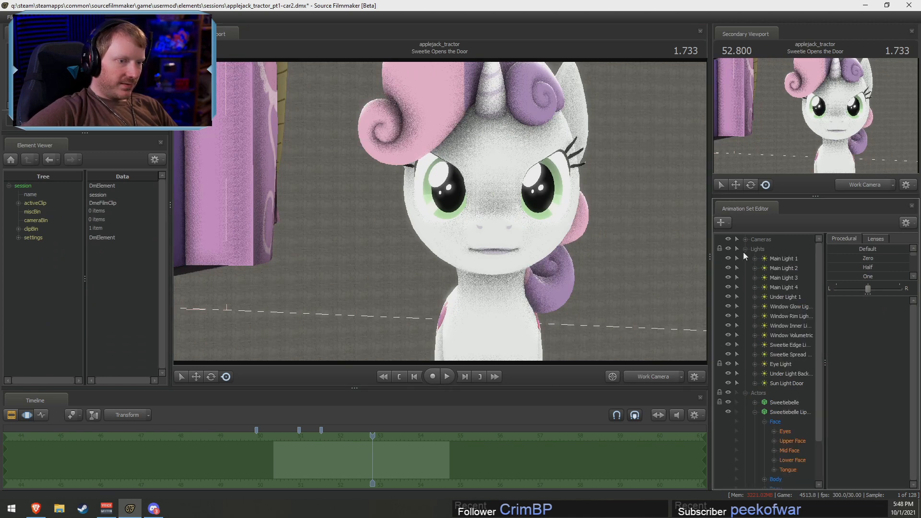
{"action": "right_click", "coordinate": [600, 234]}
{"action": "left_click", "coordinate": [611, 259]}
{"action": "right_click", "coordinate": [610, 257]}
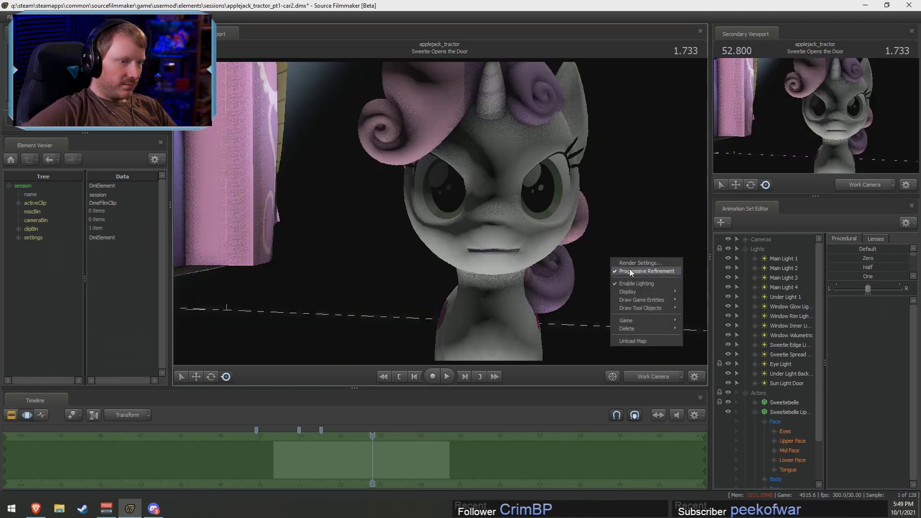
{"action": "left_click", "coordinate": [633, 281]}
Frame the lipsync model's mouth in a close side view with the Work Camera
{"action": "left_click_drag", "start_coordinate": [504, 258], "coordinate": [620, 276]}
{"action": "key", "text": "a"}
{"action": "key", "text": "w"}
{"action": "key", "text": "s"}
{"action": "key", "text": "a"}
{"action": "key", "text": "w"}
{"action": "key", "text": "a"}
{"action": "key", "text": "w"}
{"action": "mouse_move", "coordinate": [439, 206]}
{"action": "left_mouse_down"}
{"action": "mouse_move", "coordinate": [442, 198]}
{"action": "mouse_move", "coordinate": [422, 195]}
{"action": "mouse_move", "coordinate": [430, 193]}
{"action": "left_mouse_up"}
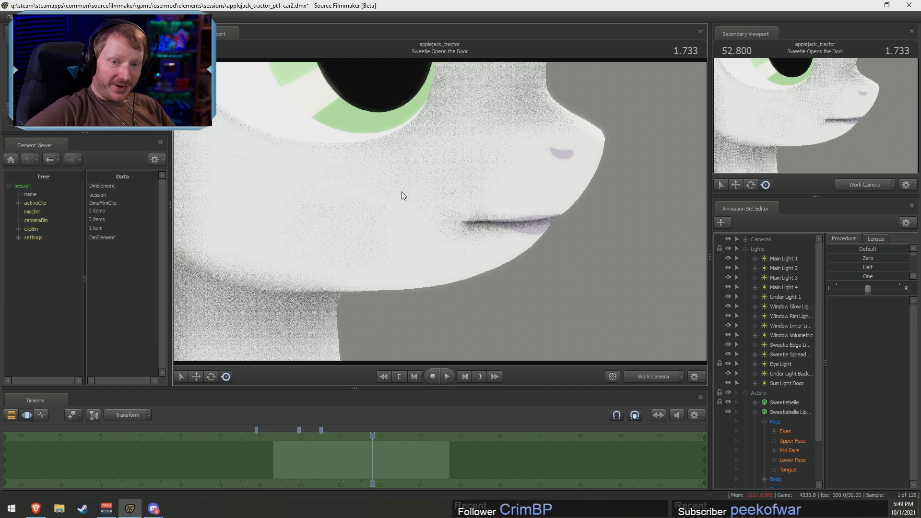
{"action": "left_click_drag", "start_coordinate": [379, 219], "coordinate": [416, 225]}
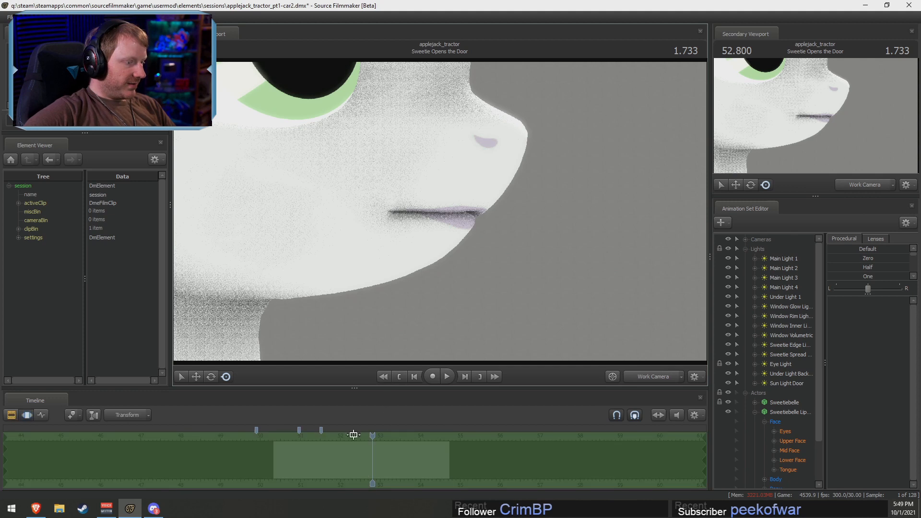
Play the Sweetie Opens the Door shot from about 50.6 seconds and stop it
{"action": "left_click", "coordinate": [285, 459]}
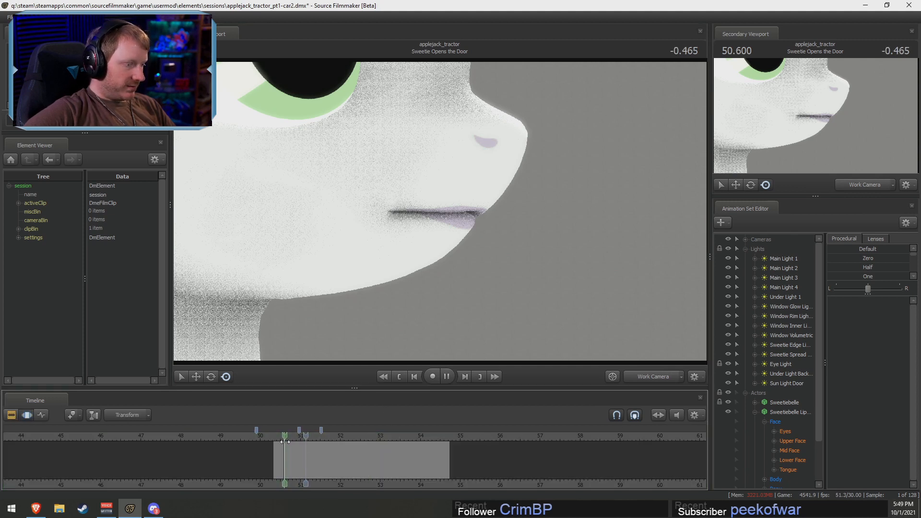
{"action": "scroll", "coordinate": [284, 441], "scroll_direction": "up", "scroll_amount": 3}
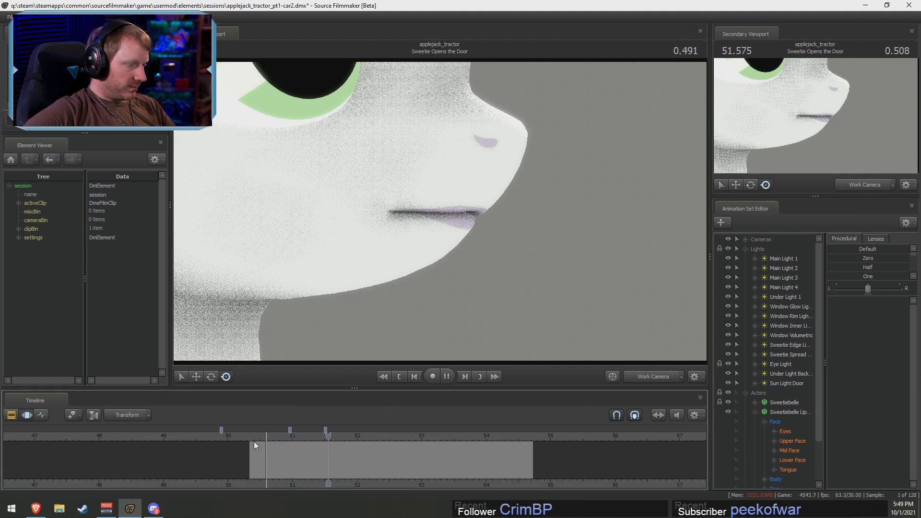
{"action": "key", "text": "space"}
Show the Dialog track in an enlarged Clip Editor timeline and set the volume of "sweetiebelle - angry mumbling 2.wav" to 1
{"action": "key", "text": "F2"}
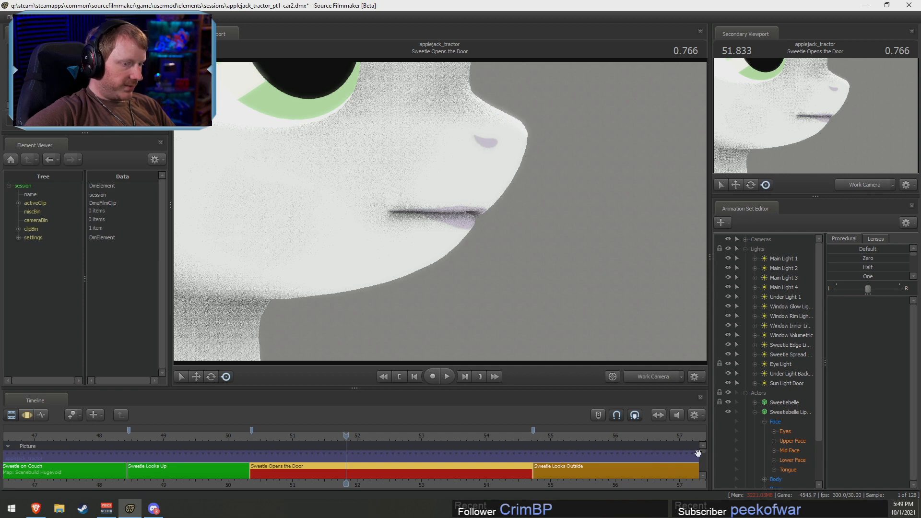
{"action": "scroll", "coordinate": [699, 461], "scroll_direction": "down", "scroll_amount": 3}
{"action": "left_click_drag", "start_coordinate": [436, 387], "coordinate": [423, 281]}
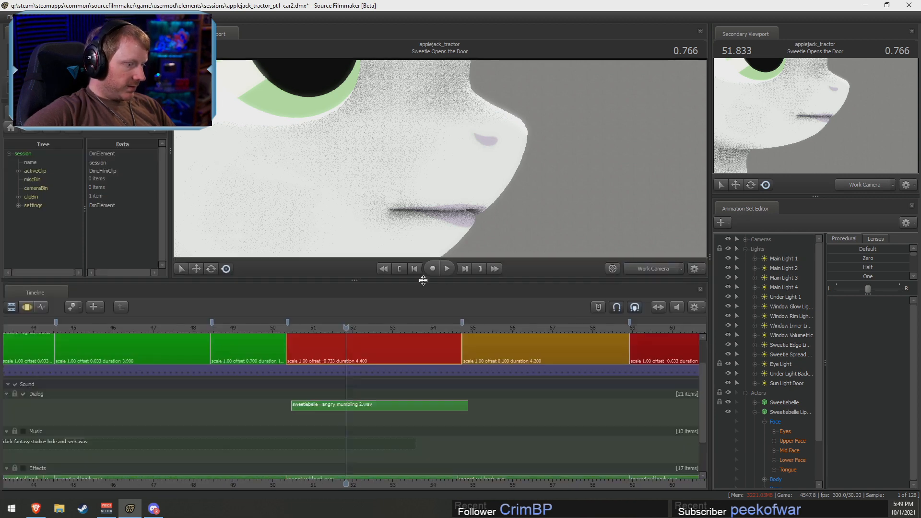
{"action": "right_click", "coordinate": [339, 403]}
{"action": "left_click", "coordinate": [365, 358]}
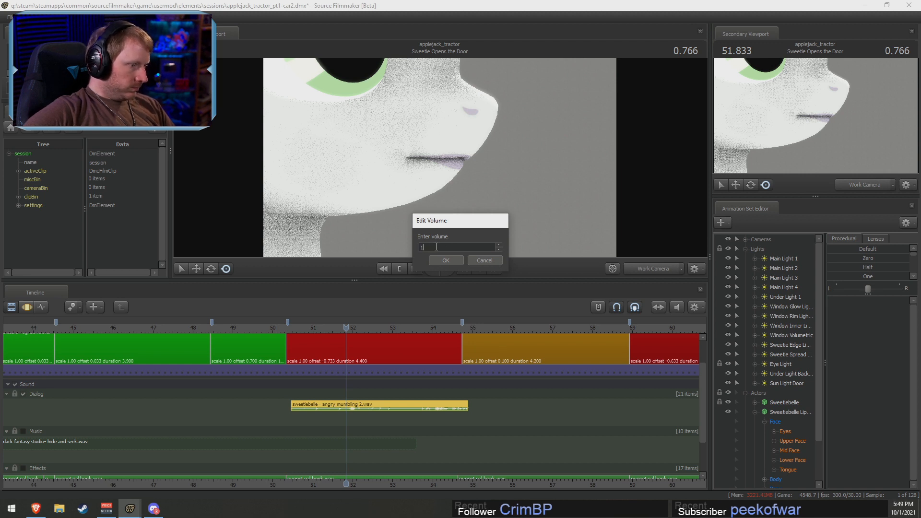
{"action": "left_click", "coordinate": [446, 259]}
Play the angry mumbling dialog from about 50.7 seconds to listen to it, and stop playback
{"action": "left_click", "coordinate": [300, 326]}
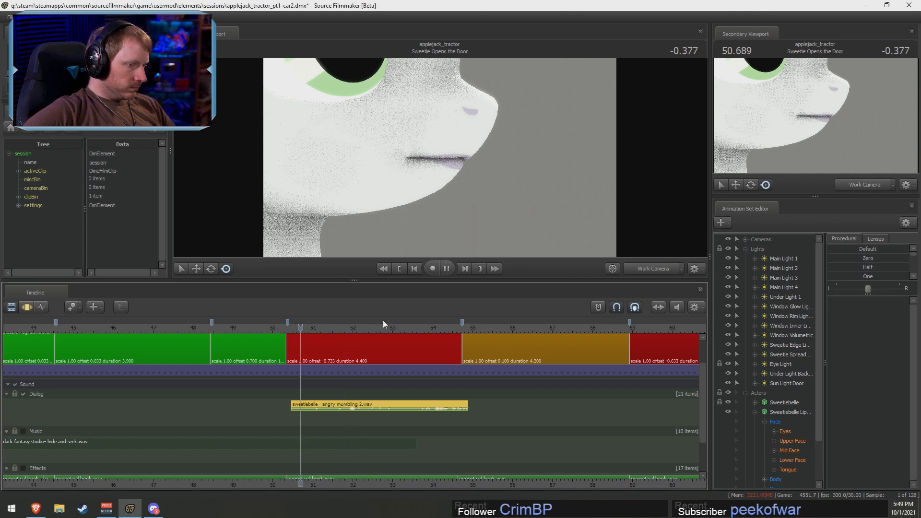
{"action": "key", "text": "space"}
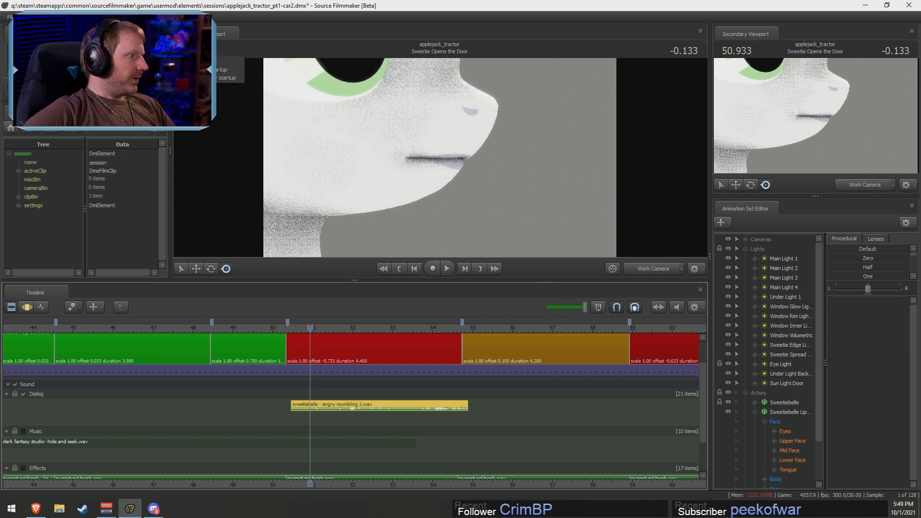
{"action": "mouse_move", "coordinate": [124, 61]}
{"action": "left_click", "coordinate": [197, 70]}
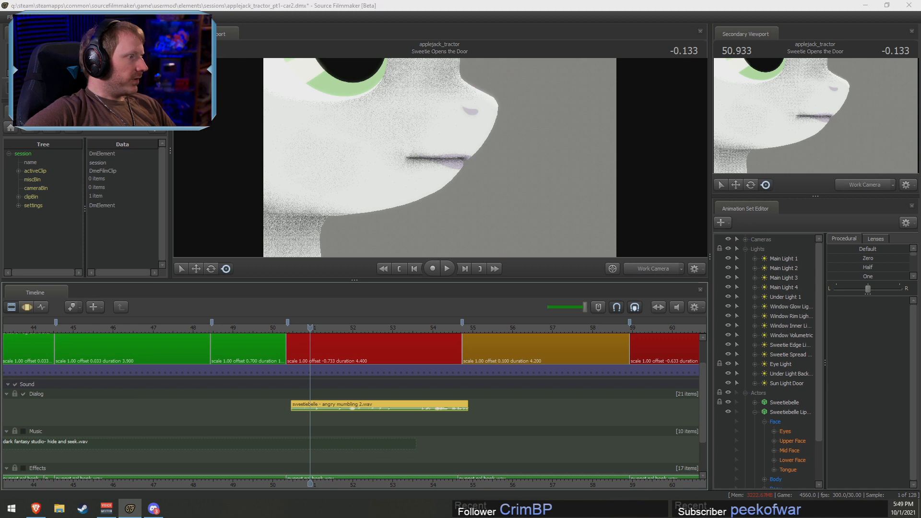
Lower the playback volume and play the angry mumbling dialog, leaving the playhead at the clip's start, 50.433
{"action": "left_click", "coordinate": [460, 259]}
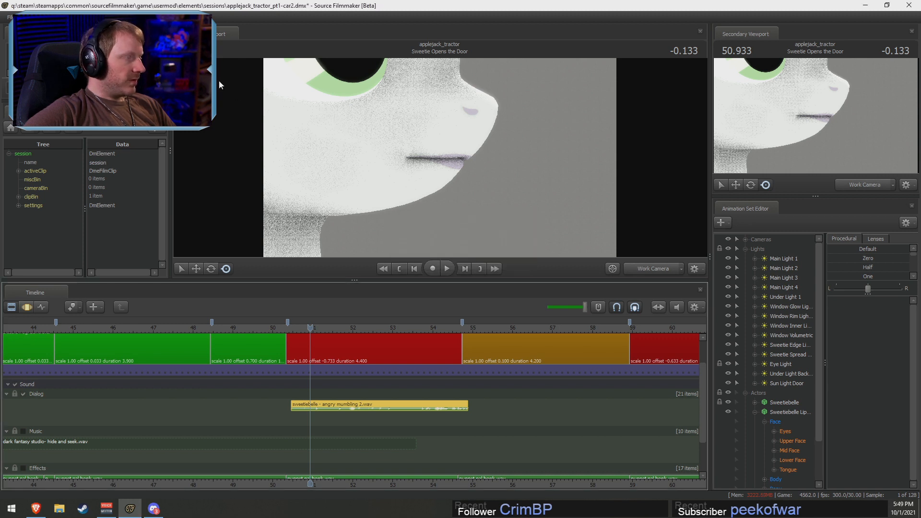
{"action": "mouse_move", "coordinate": [125, 61]}
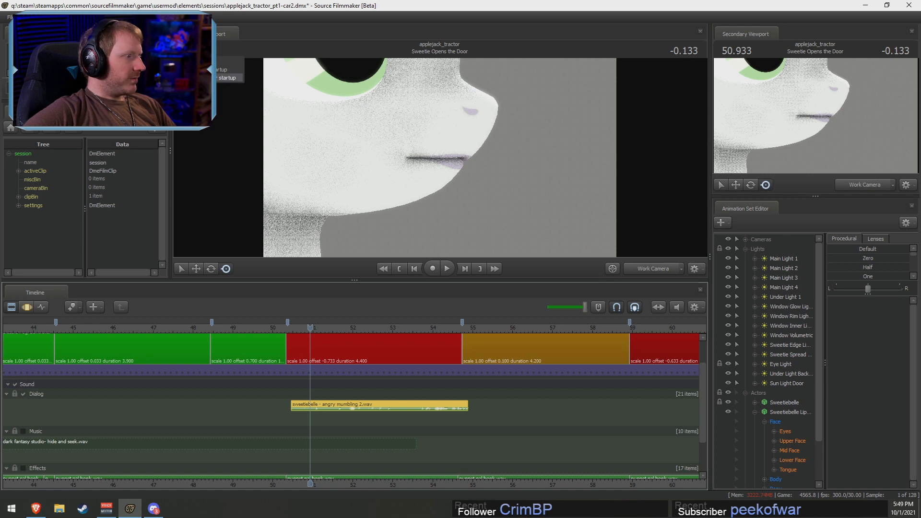
{"action": "left_click", "coordinate": [575, 308]}
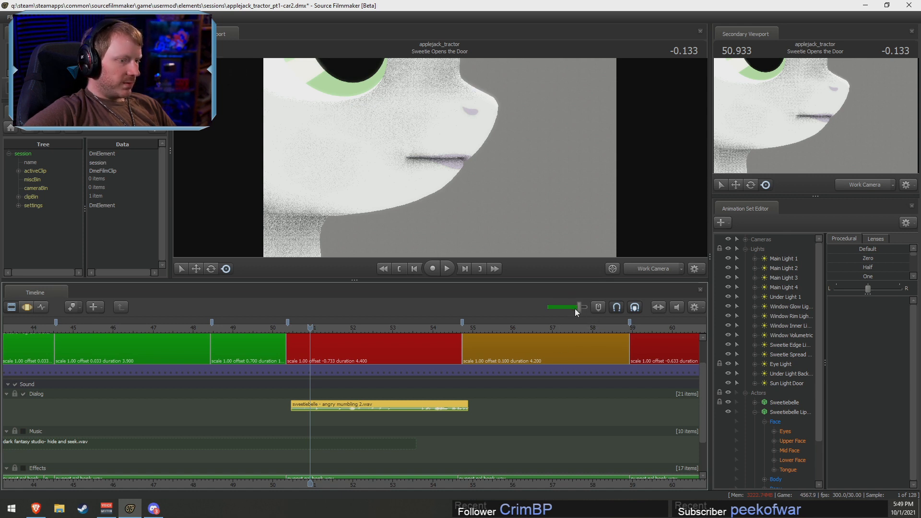
{"action": "left_click_drag", "start_coordinate": [302, 324], "coordinate": [299, 324]}
{"action": "key", "text": "space"}
{"action": "left_click_drag", "start_coordinate": [548, 306], "coordinate": [573, 306]}
{"action": "left_click", "coordinate": [291, 330]}
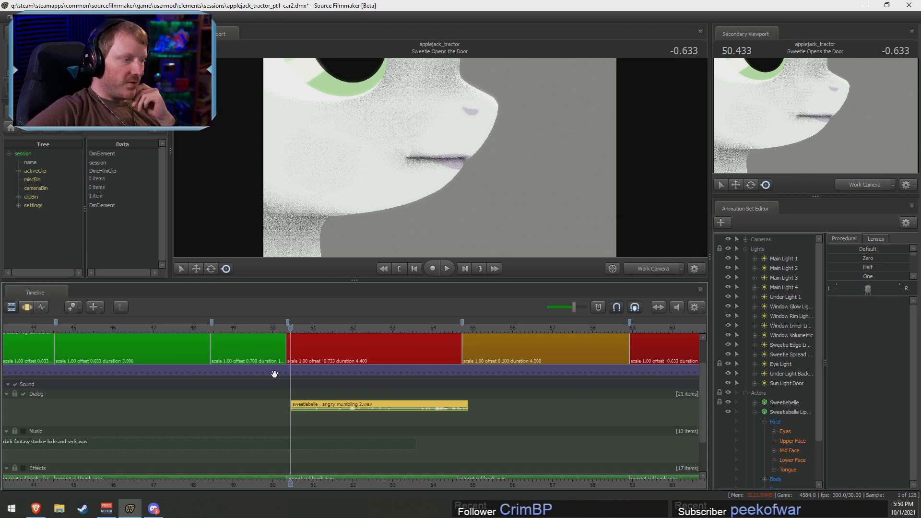
Enlarge the primary viewport and open the Sweetie Opens the Door shot in the Motion Editor
{"action": "left_click_drag", "start_coordinate": [346, 280], "coordinate": [354, 338]}
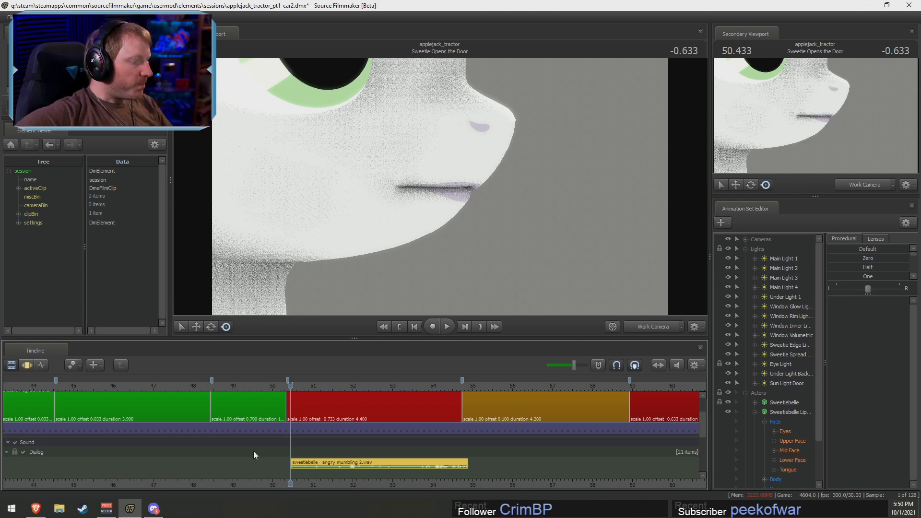
{"action": "left_click", "coordinate": [318, 422]}
{"action": "key", "text": "F3"}
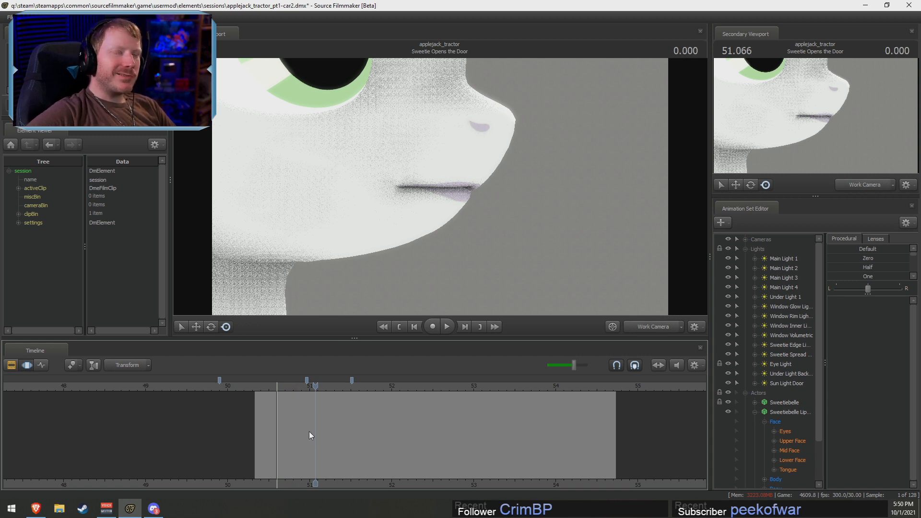
Create a time selection centred at 50.733 with a wide falloff on both sides
{"action": "left_click_drag", "start_coordinate": [309, 430], "coordinate": [276, 432]}
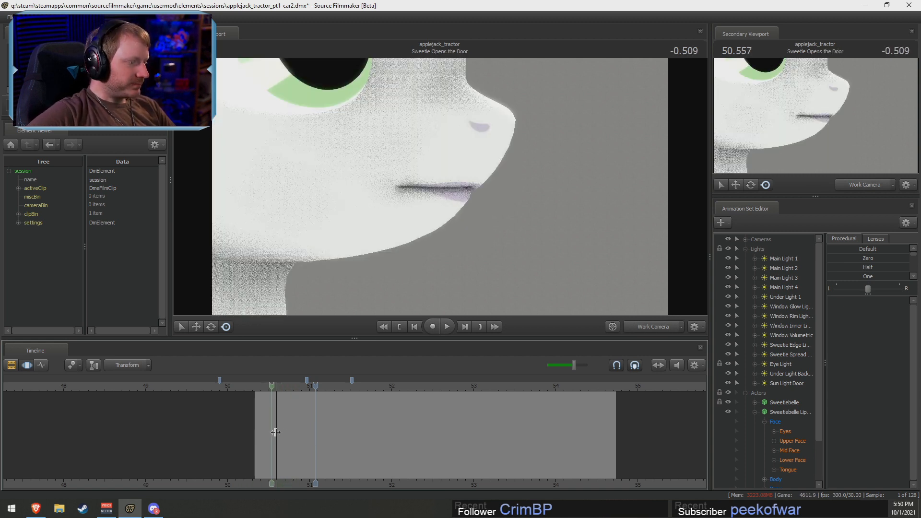
{"action": "left_click", "coordinate": [294, 434], "text": "shift"}
{"action": "scroll", "coordinate": [293, 433], "scroll_direction": "up", "scroll_amount": 6, "text": "shift"}
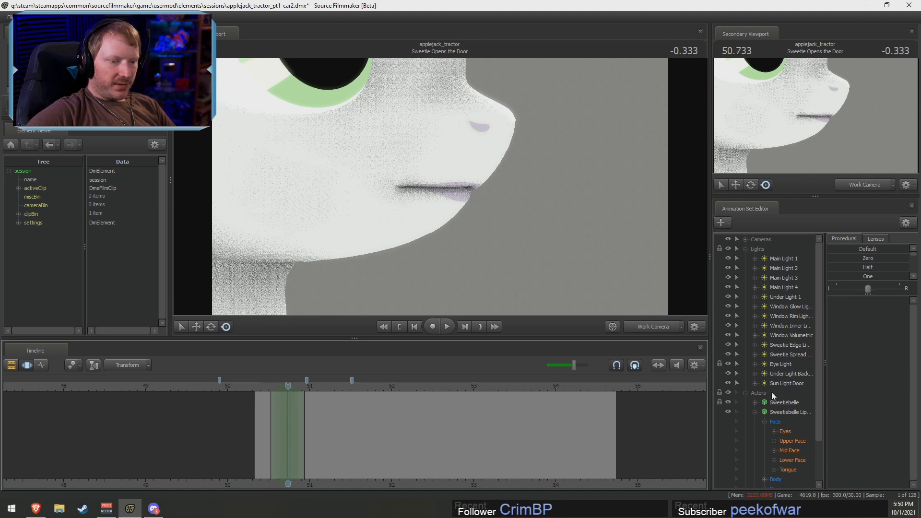
Load the Lower Face controls of the Sweetiebelle lip-sync actor and enlarge the slider area
{"action": "left_click", "coordinate": [790, 459]}
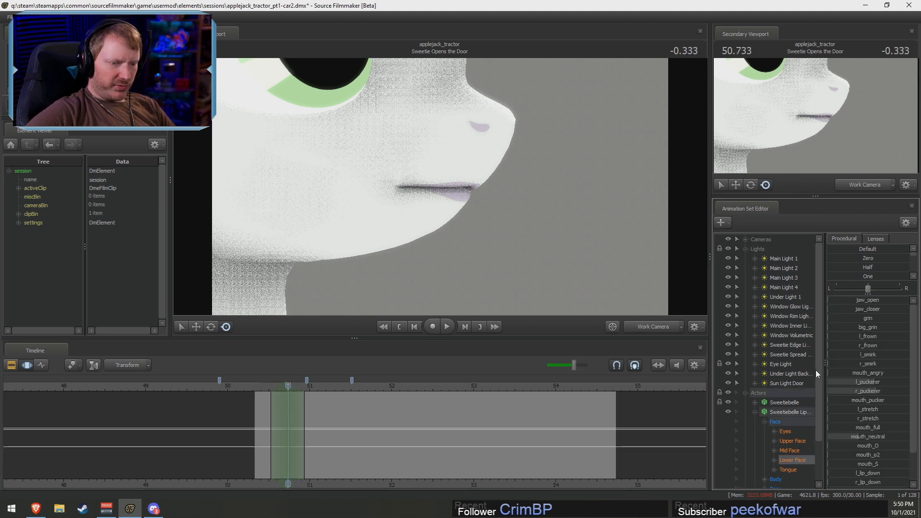
{"action": "left_click_drag", "start_coordinate": [823, 362], "coordinate": [808, 363]}
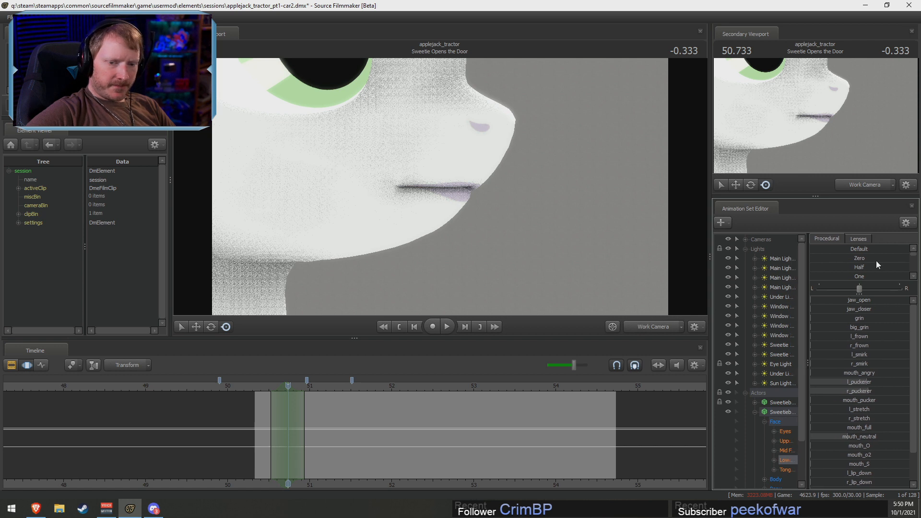
{"action": "left_click_drag", "start_coordinate": [821, 196], "coordinate": [822, 191]}
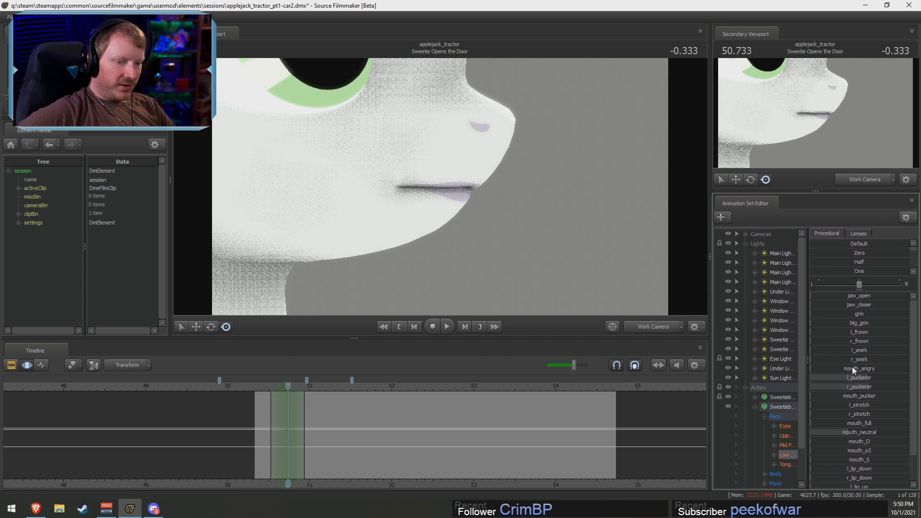
{"action": "scroll", "coordinate": [838, 396], "scroll_direction": "down", "scroll_amount": 1}
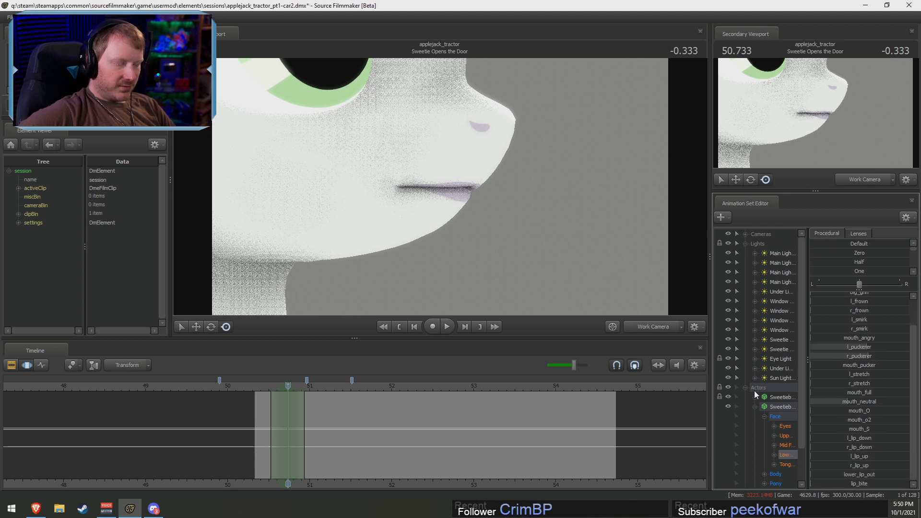
Pose a tense, parted mouth at 50.733 by raising mouth_angry, both puckerers, mouth_pucker, lower_lip_out and grin, and extend the selection's start
{"action": "mouse_move", "coordinate": [288, 426]}
{"action": "left_mouse_down"}
{"action": "mouse_move", "coordinate": [275, 420]}
{"action": "mouse_move", "coordinate": [288, 418]}
{"action": "left_mouse_up"}
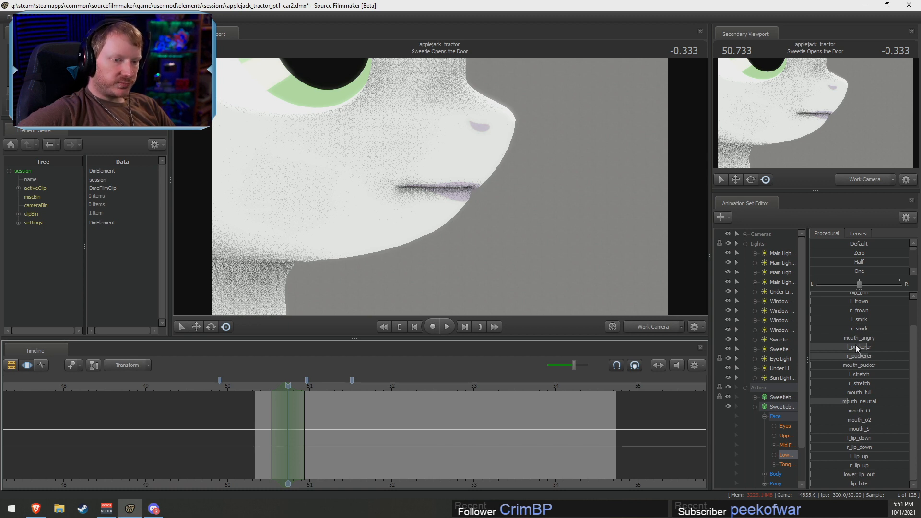
{"action": "left_click_drag", "start_coordinate": [855, 338], "coordinate": [891, 365]}
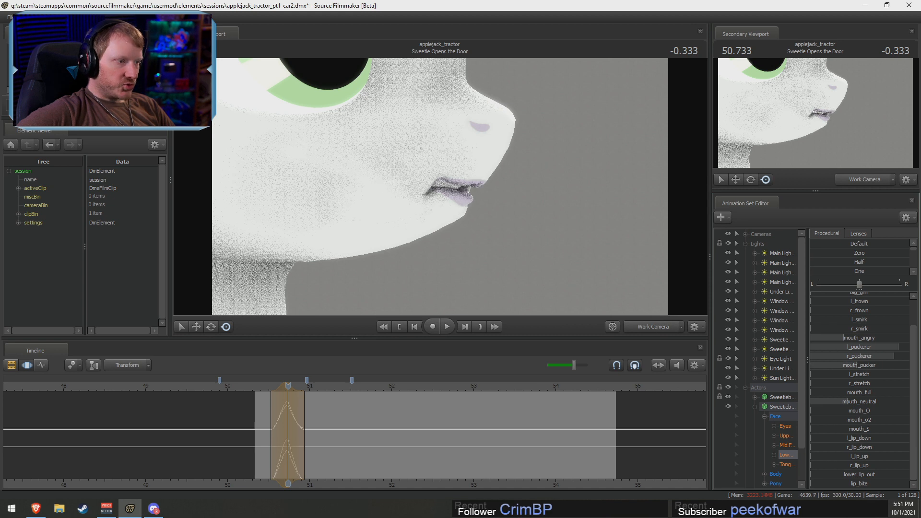
{"action": "scroll", "coordinate": [874, 360], "scroll_direction": "up", "scroll_amount": 1}
{"action": "scroll", "coordinate": [861, 438], "scroll_direction": "down", "scroll_amount": 1}
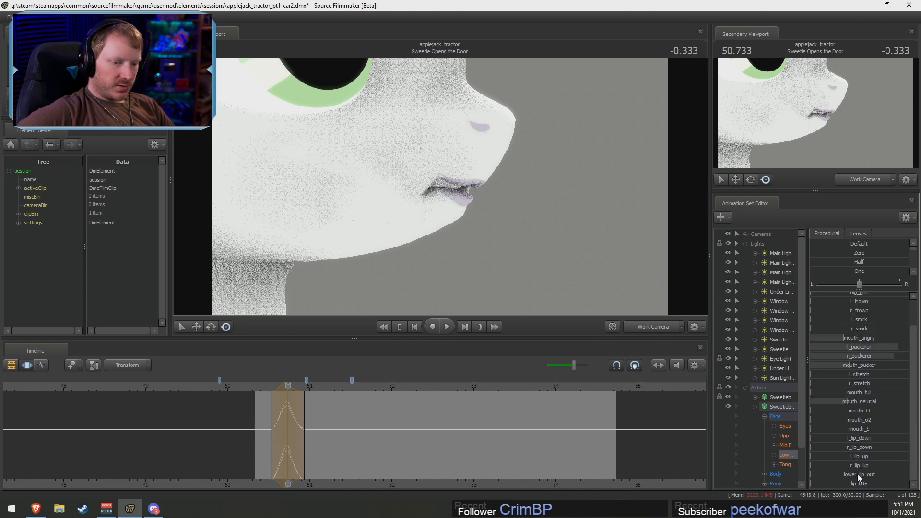
{"action": "left_click_drag", "start_coordinate": [856, 474], "coordinate": [870, 478]}
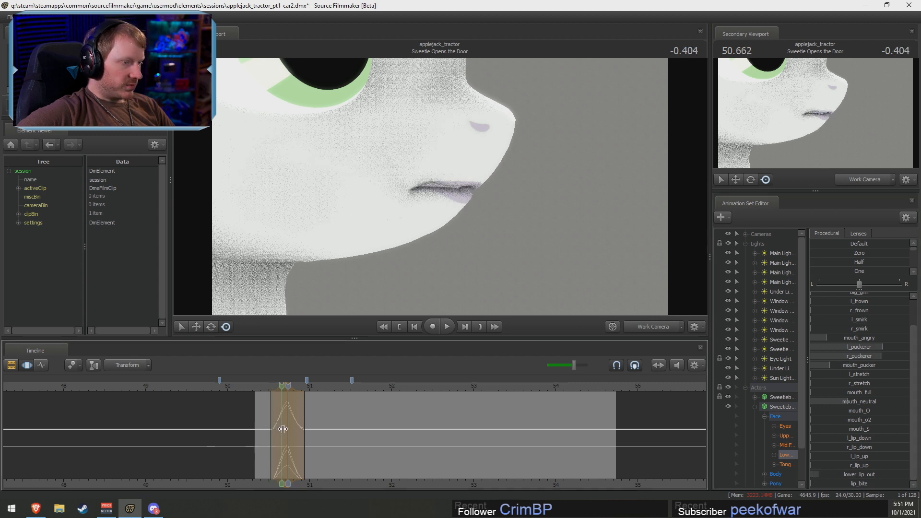
{"action": "scroll", "coordinate": [872, 325], "scroll_direction": "up", "scroll_amount": 1}
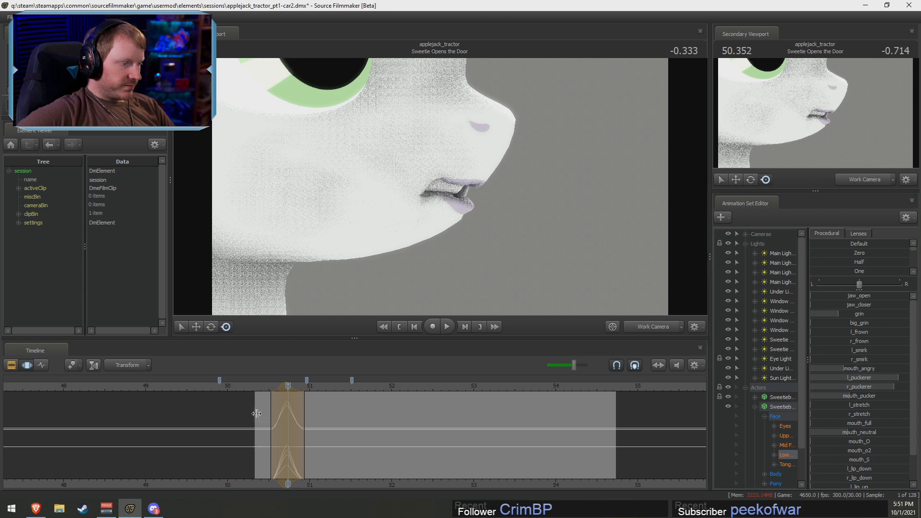
{"action": "left_click_drag", "start_coordinate": [272, 426], "coordinate": [264, 424]}
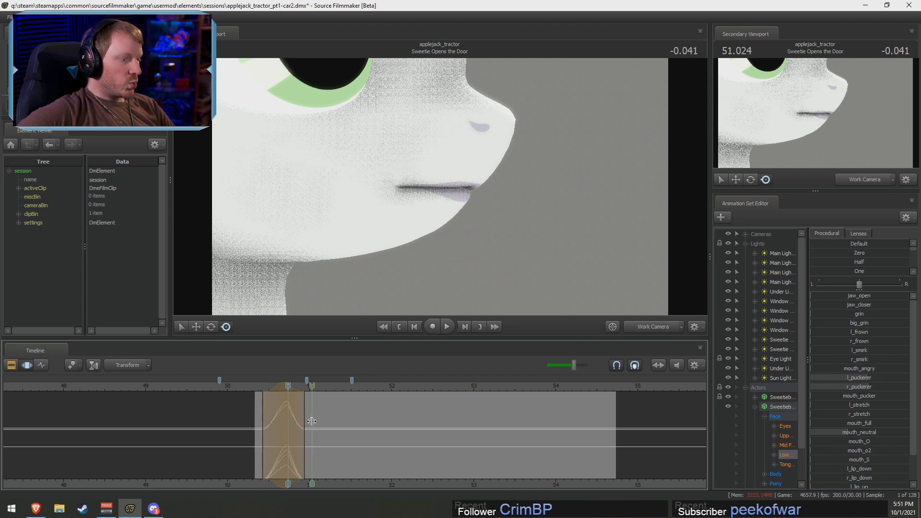
Shape a rounded mouth at 51.000 by raising mouth_o2, mouth_O, lower_lip_out and mouth_pucker and slightly reducing both puckerers
{"action": "left_click", "coordinate": [312, 421]}
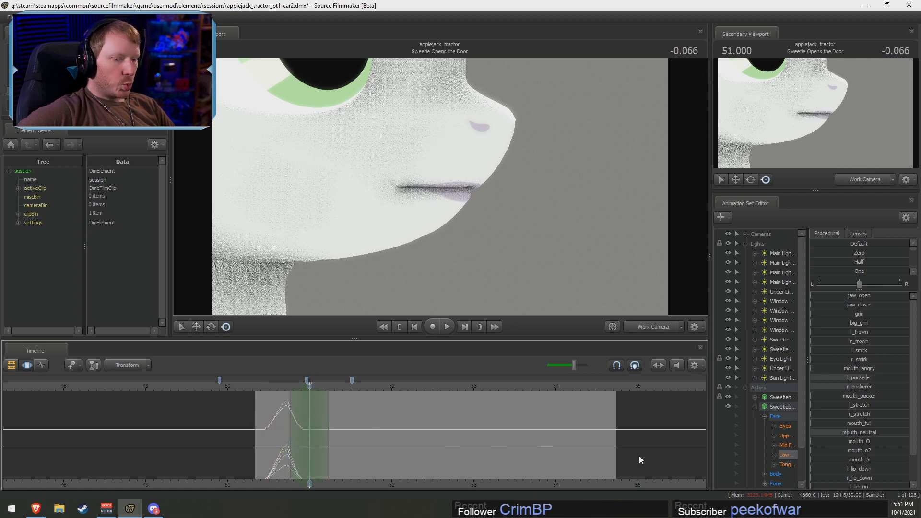
{"action": "left_click_drag", "start_coordinate": [852, 447], "coordinate": [855, 447]}
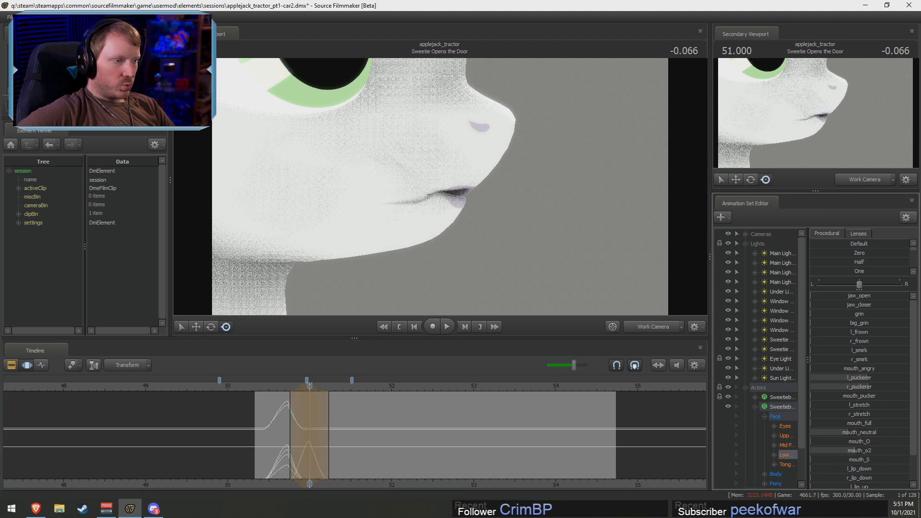
{"action": "left_click_drag", "start_coordinate": [852, 388], "coordinate": [853, 389]}
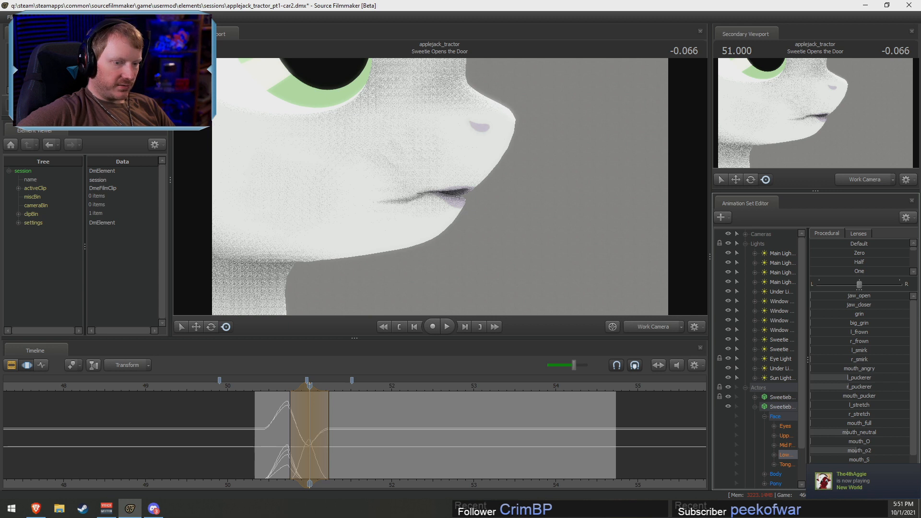
{"action": "left_click_drag", "start_coordinate": [842, 441], "coordinate": [843, 441]}
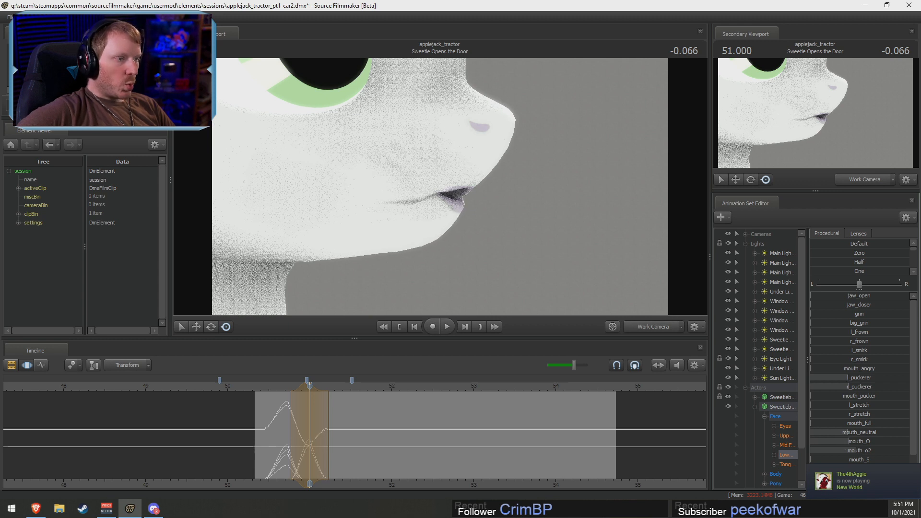
{"action": "scroll", "coordinate": [859, 407], "scroll_direction": "down", "scroll_amount": 2}
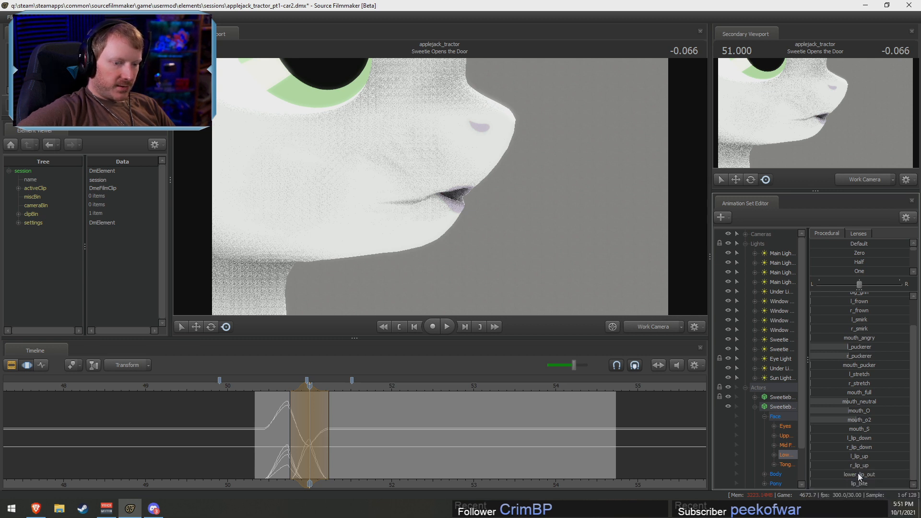
{"action": "left_click_drag", "start_coordinate": [858, 473], "coordinate": [851, 474]}
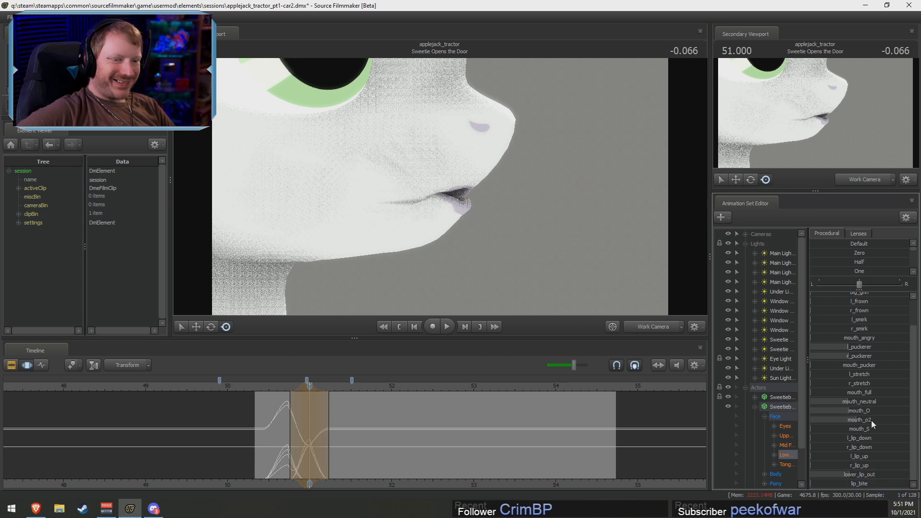
{"action": "mouse_move", "coordinate": [848, 366]}
{"action": "left_mouse_down"}
{"action": "mouse_move", "coordinate": [838, 366]}
{"action": "mouse_move", "coordinate": [850, 366]}
{"action": "left_mouse_up"}
{"action": "left_click_drag", "start_coordinate": [872, 480], "coordinate": [849, 480]}
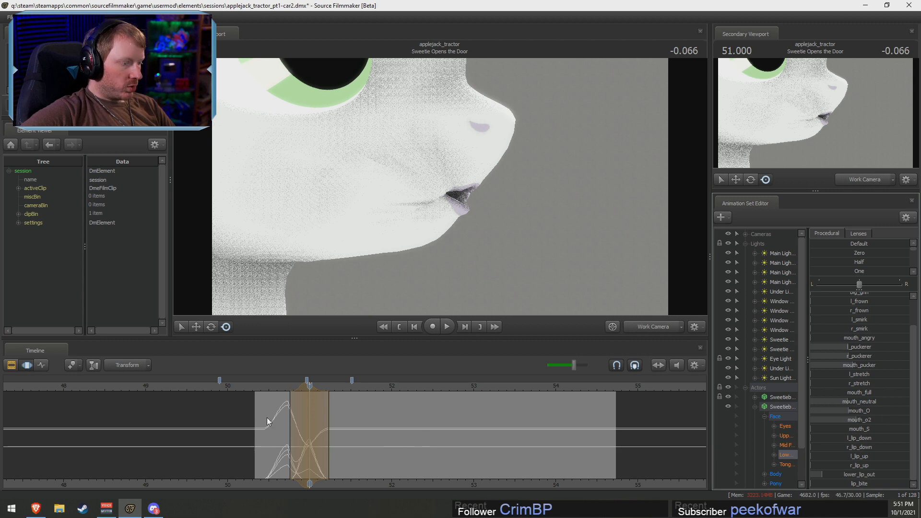
Select the first mouth pose's time range around 50.600 and stretch its end slightly forward to retime the following keys
{"action": "left_click", "coordinate": [283, 422]}
{"action": "mouse_move", "coordinate": [284, 422]}
{"action": "left_mouse_down"}
{"action": "mouse_move", "coordinate": [311, 423]}
{"action": "mouse_move", "coordinate": [290, 416]}
{"action": "left_mouse_up"}
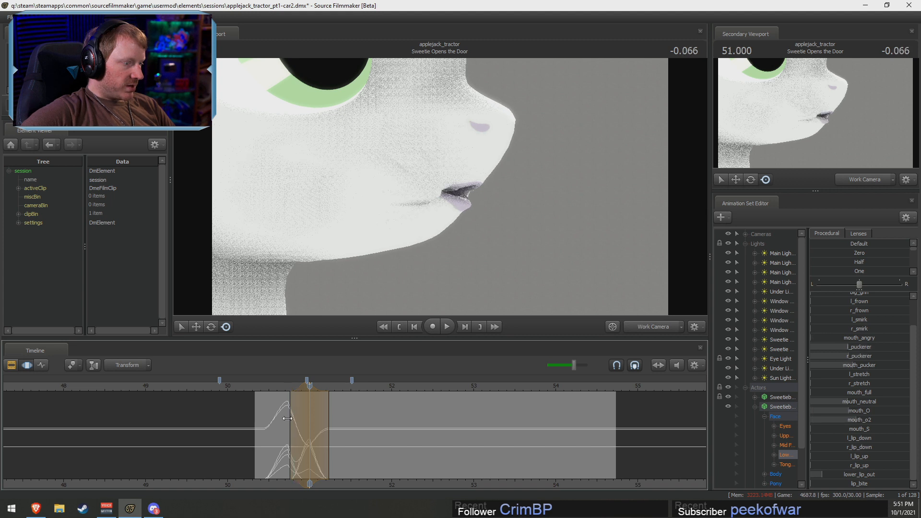
{"action": "key", "text": "shift"}
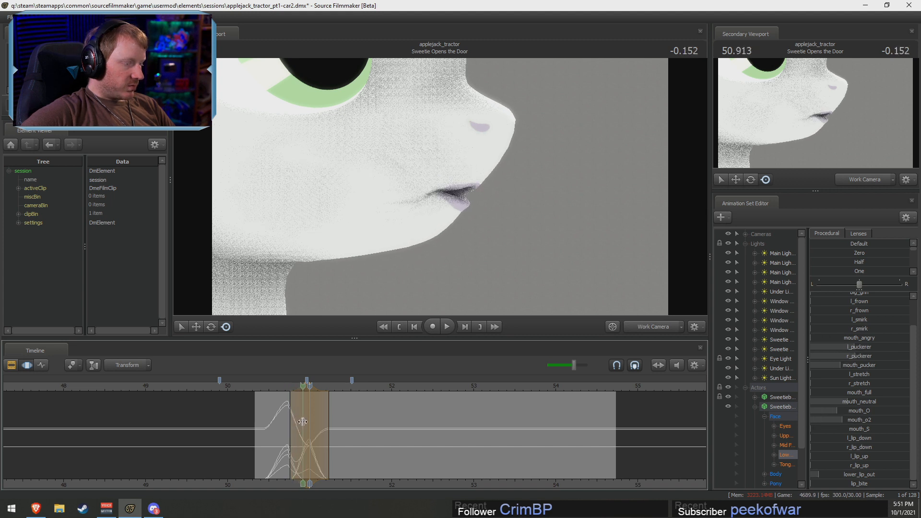
{"action": "mouse_move", "coordinate": [288, 420]}
{"action": "left_mouse_down", "text": "shift"}
{"action": "mouse_move", "coordinate": [265, 419]}
{"action": "mouse_move", "coordinate": [294, 422]}
{"action": "left_mouse_up", "text": "shift"}
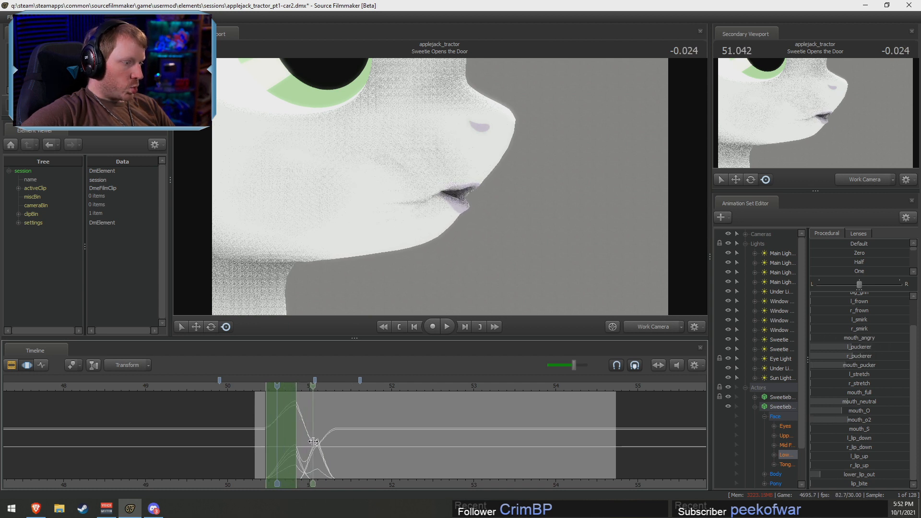
{"action": "left_click_drag", "start_coordinate": [310, 441], "coordinate": [289, 438]}
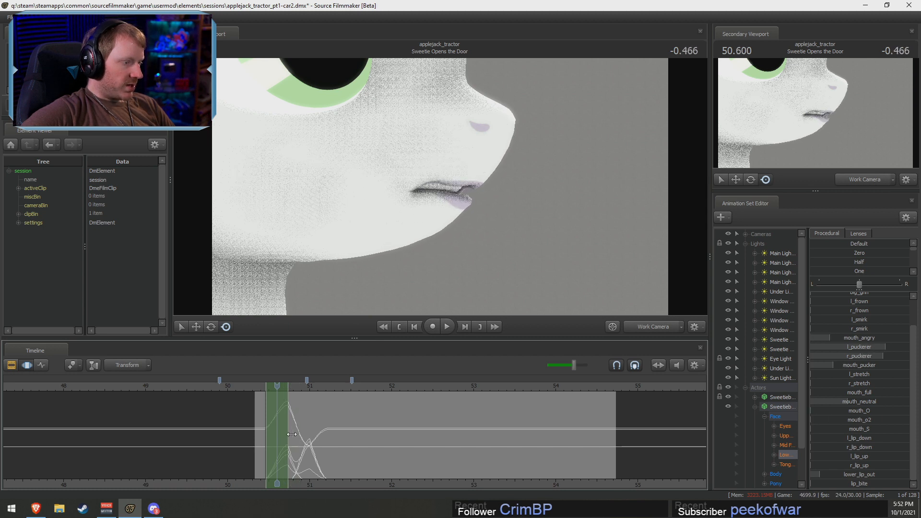
{"action": "left_click_drag", "start_coordinate": [287, 430], "coordinate": [304, 434]}
Create a narrow time selection at 50.933 and open the mouth there by adjusting jaw_open and the puckerers
{"action": "left_click", "coordinate": [305, 435], "text": "shift"}
{"action": "scroll", "coordinate": [304, 435], "scroll_direction": "up", "scroll_amount": 4, "text": "shift"}
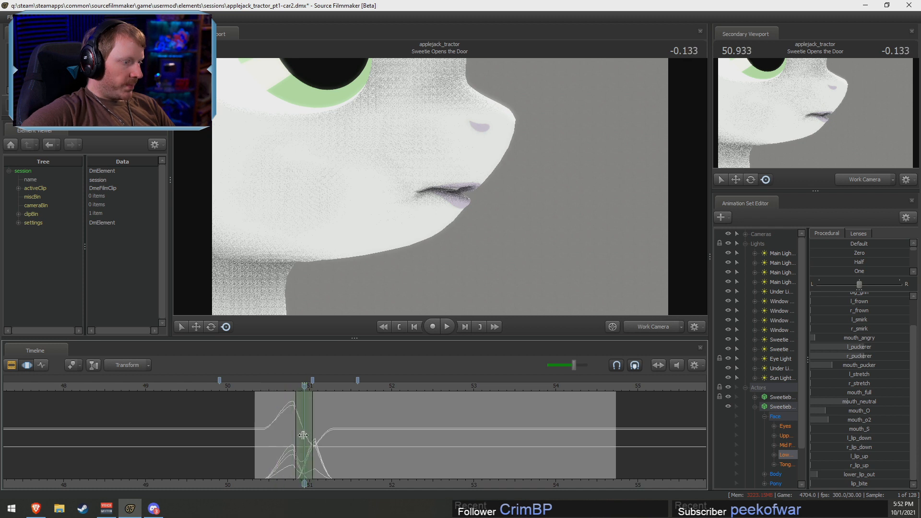
{"action": "scroll", "coordinate": [882, 339], "scroll_direction": "up", "scroll_amount": 1}
{"action": "left_click_drag", "start_coordinate": [870, 297], "coordinate": [906, 297]}
{"action": "left_click_drag", "start_coordinate": [243, 429], "coordinate": [302, 438]}
{"action": "left_click_drag", "start_coordinate": [862, 377], "coordinate": [841, 386]}
Shape a clenched-teeth mouth at 51.266 by raising jaw_open, jaw_closer, grin and mouth_angry and lowering both puckerers, and scrub through the result
{"action": "left_click_drag", "start_coordinate": [298, 448], "coordinate": [333, 450]}
{"action": "scroll", "coordinate": [333, 450], "scroll_direction": "up", "scroll_amount": 2}
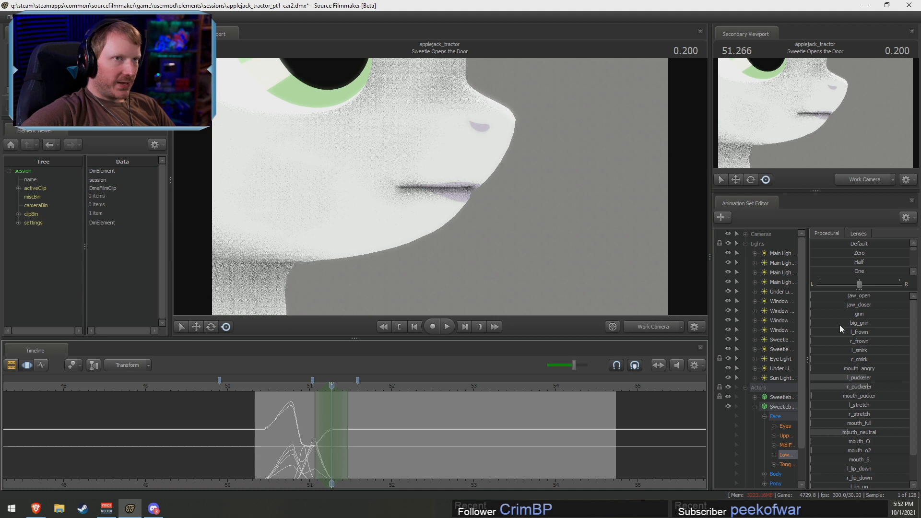
{"action": "mouse_move", "coordinate": [852, 297]}
{"action": "left_mouse_down"}
{"action": "mouse_move", "coordinate": [886, 313]}
{"action": "mouse_move", "coordinate": [865, 305]}
{"action": "left_mouse_up"}
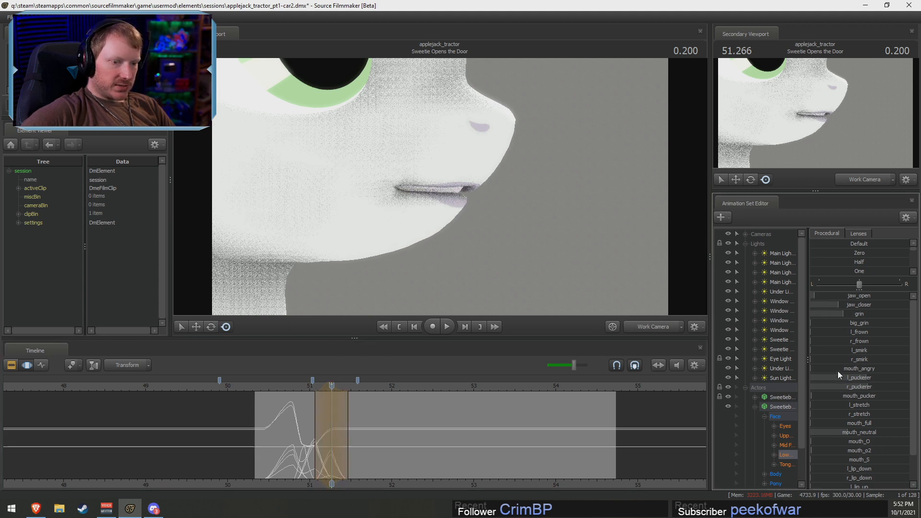
{"action": "left_click_drag", "start_coordinate": [839, 370], "coordinate": [849, 370]}
{"action": "left_click_drag", "start_coordinate": [853, 313], "coordinate": [865, 305]}
{"action": "mouse_move", "coordinate": [861, 397]}
{"action": "left_mouse_down"}
{"action": "mouse_move", "coordinate": [883, 397]}
{"action": "mouse_move", "coordinate": [861, 396]}
{"action": "mouse_move", "coordinate": [888, 369]}
{"action": "mouse_move", "coordinate": [853, 385]}
{"action": "left_mouse_up"}
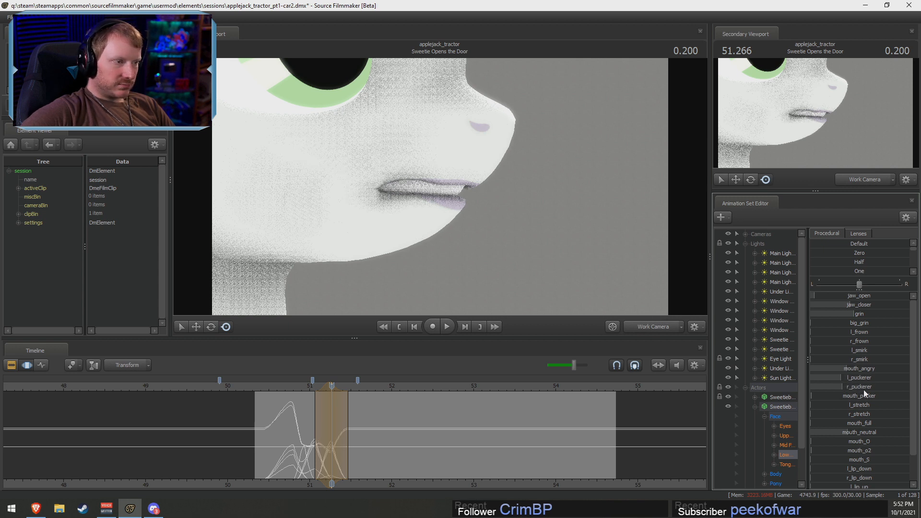
{"action": "key", "text": "shift"}
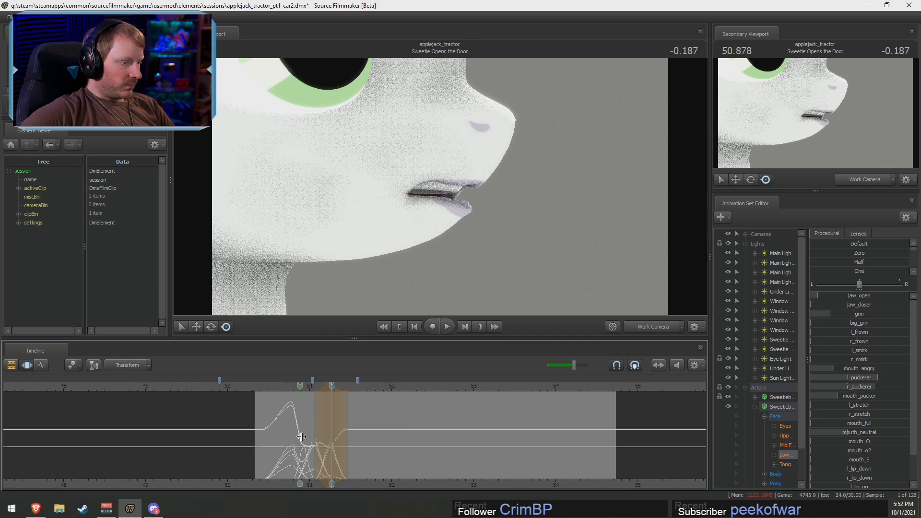
{"action": "scroll", "coordinate": [320, 439], "scroll_direction": "up", "scroll_amount": 5}
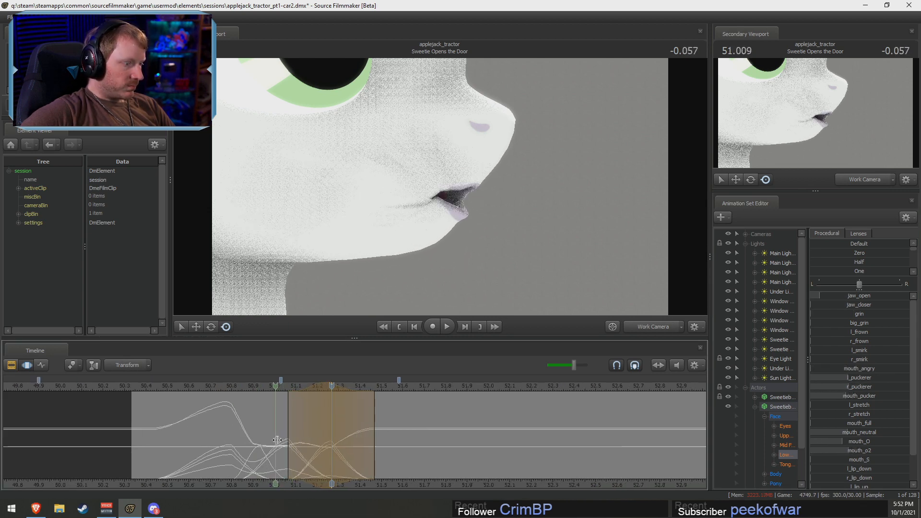
Create a narrow time selection at 51.100 and close the mouth there by raising jaw_closer
{"action": "left_click", "coordinate": [295, 440], "text": "shift"}
{"action": "scroll", "coordinate": [295, 441], "scroll_direction": "up", "scroll_amount": 2, "text": "shift"}
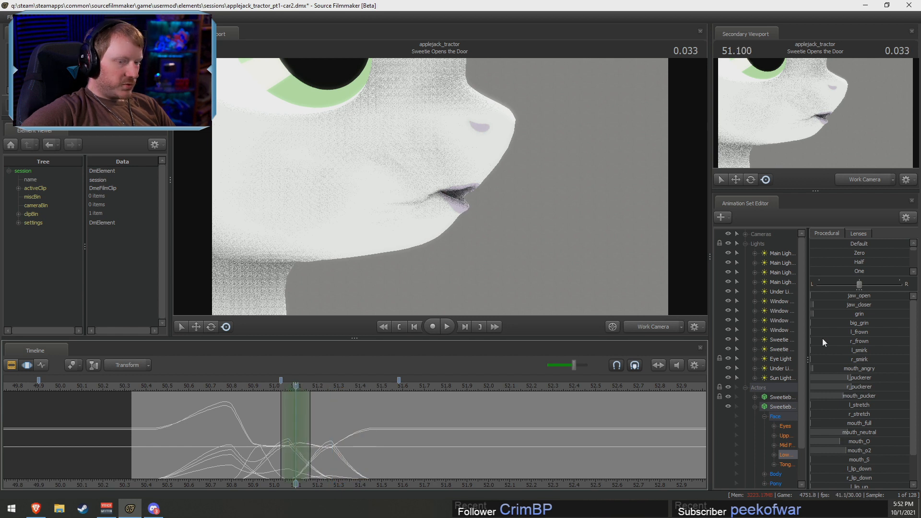
{"action": "left_click", "coordinate": [869, 313]}
{"action": "left_click_drag", "start_coordinate": [813, 305], "coordinate": [874, 304]}
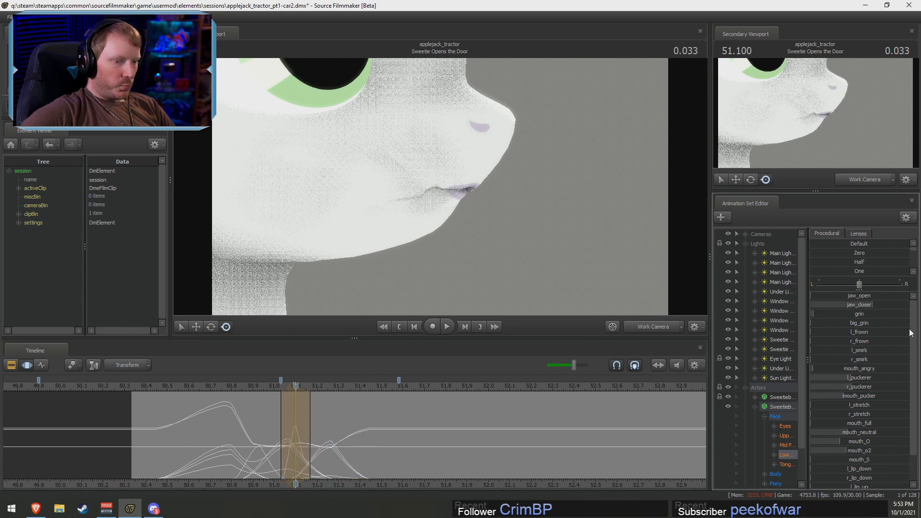
{"action": "scroll", "coordinate": [858, 431], "scroll_direction": "down", "scroll_amount": 1}
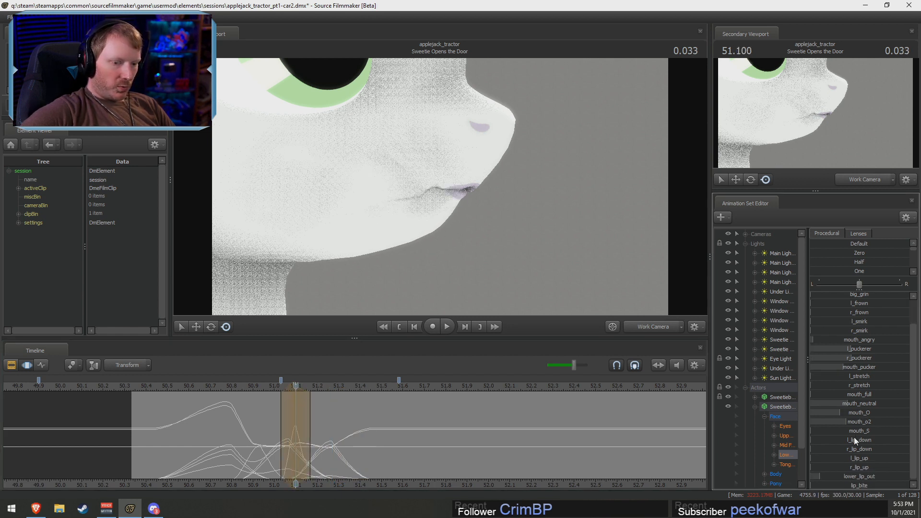
Create a narrow time selection at 51.166, open the mouth there by raising jaw_open, and play back the result
{"action": "left_click_drag", "start_coordinate": [297, 418], "coordinate": [313, 440]}
{"action": "scroll", "coordinate": [313, 441], "scroll_direction": "up", "scroll_amount": 4, "text": "shift"}
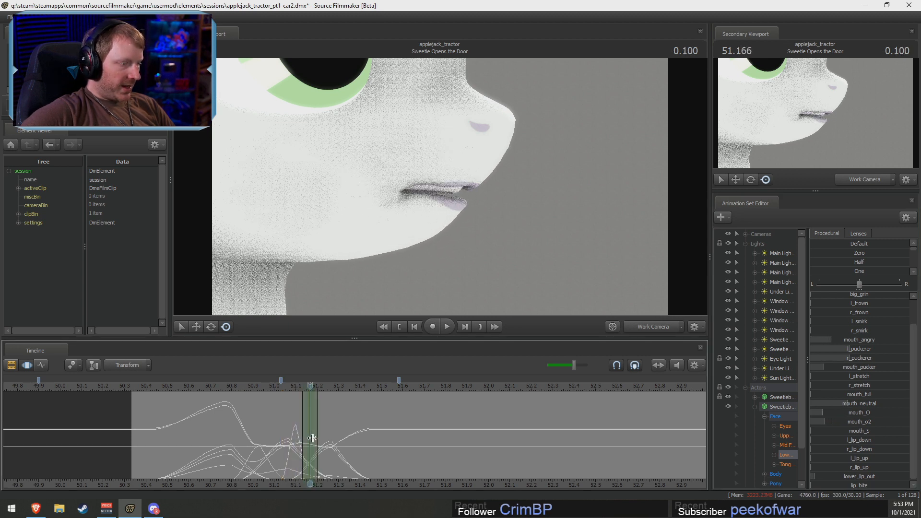
{"action": "scroll", "coordinate": [313, 441], "scroll_direction": "down", "scroll_amount": 1, "text": "shift"}
{"action": "scroll", "coordinate": [866, 351], "scroll_direction": "up", "scroll_amount": 1}
{"action": "left_click_drag", "start_coordinate": [854, 295], "coordinate": [891, 295]}
{"action": "left_click_drag", "start_coordinate": [267, 412], "coordinate": [198, 404]}
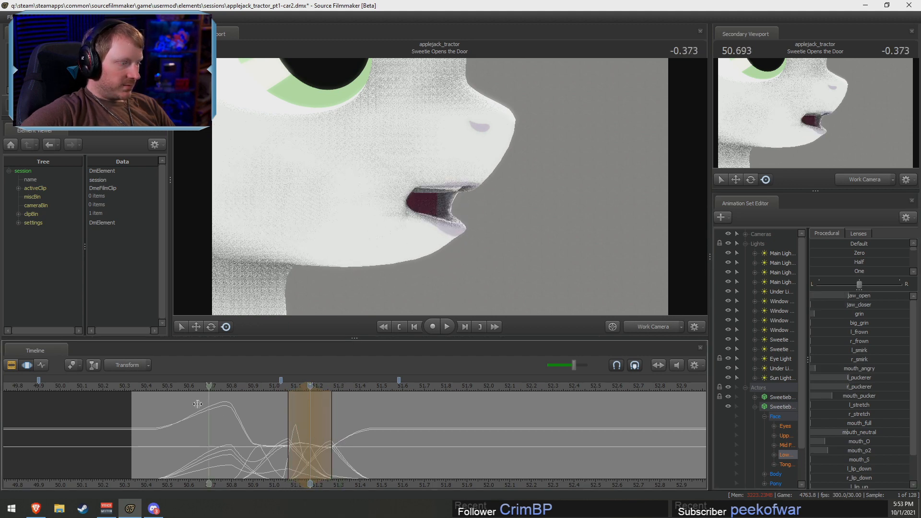
{"action": "left_click", "coordinate": [191, 387]}
{"action": "key", "text": "space"}
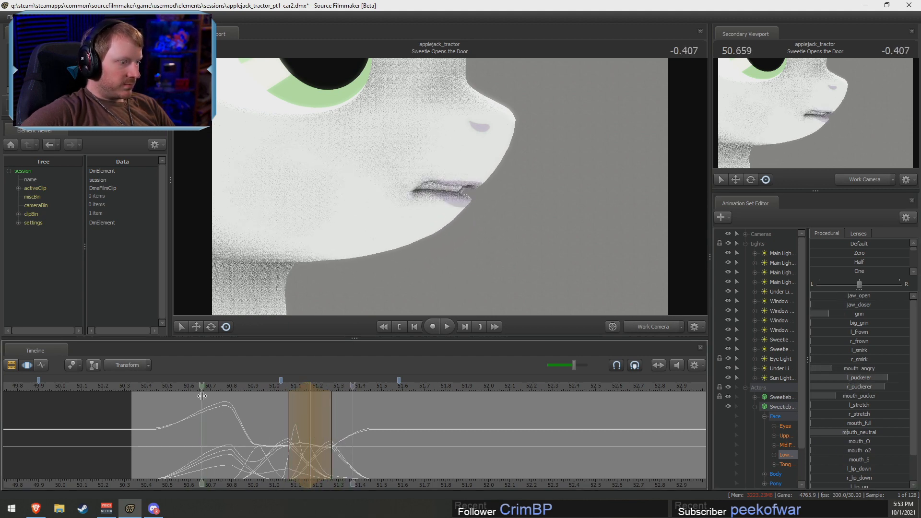
{"action": "key", "text": "space"}
Create a narrow time selection at 51.066 and raise jaw_closer there to bring the mouth closure in earlier
{"action": "left_click", "coordinate": [287, 424], "text": "shift"}
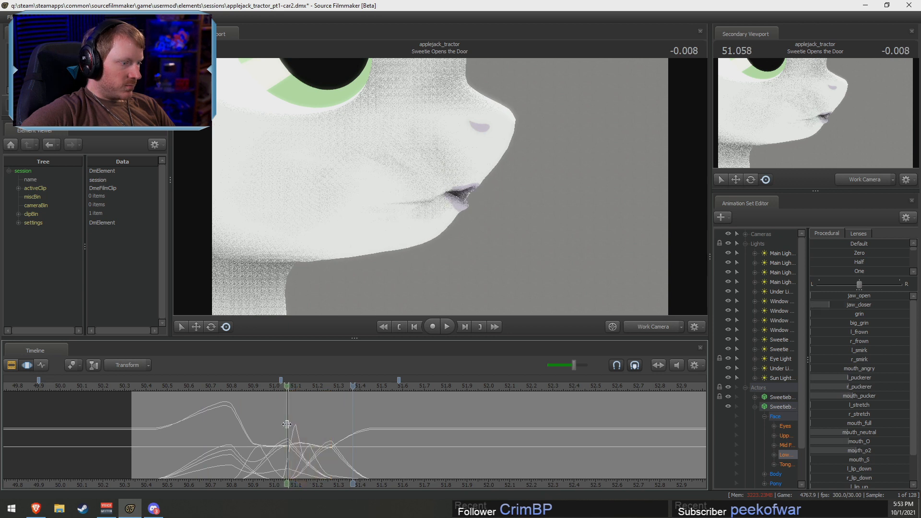
{"action": "scroll", "coordinate": [285, 424], "scroll_direction": "up", "scroll_amount": 2, "text": "shift"}
{"action": "left_click_drag", "start_coordinate": [876, 305], "coordinate": [917, 305]}
Try to tuck in the lower lip at 51.100 by raising lip_bite and lowering jaw_open
{"action": "left_click_drag", "start_coordinate": [289, 417], "coordinate": [298, 438]}
{"action": "left_click", "coordinate": [298, 438], "text": "shift"}
{"action": "scroll", "coordinate": [297, 439], "scroll_direction": "up", "scroll_amount": 3, "text": "shift"}
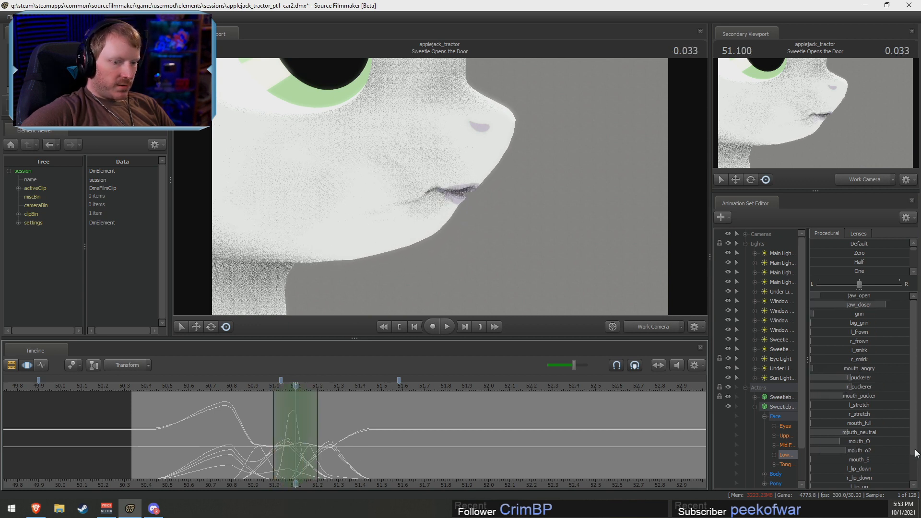
{"action": "scroll", "coordinate": [872, 456], "scroll_direction": "down", "scroll_amount": 1}
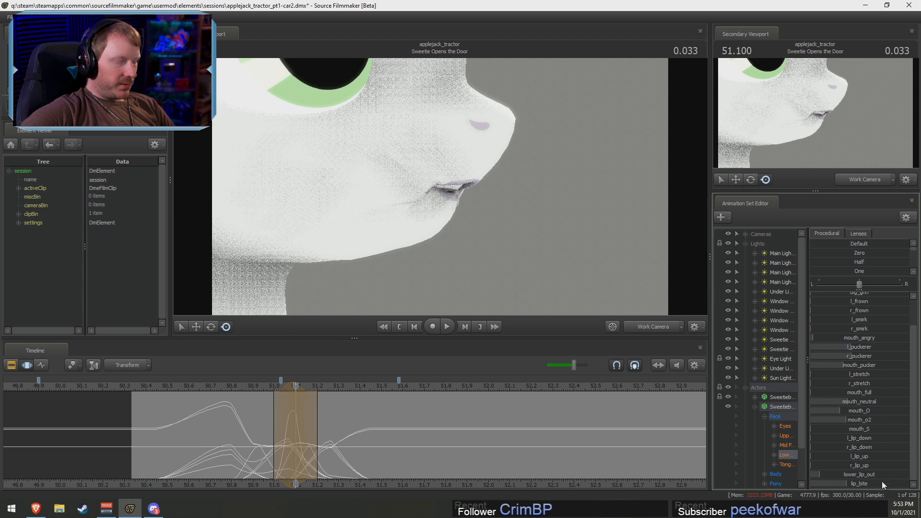
{"action": "scroll", "coordinate": [863, 375], "scroll_direction": "up", "scroll_amount": 2}
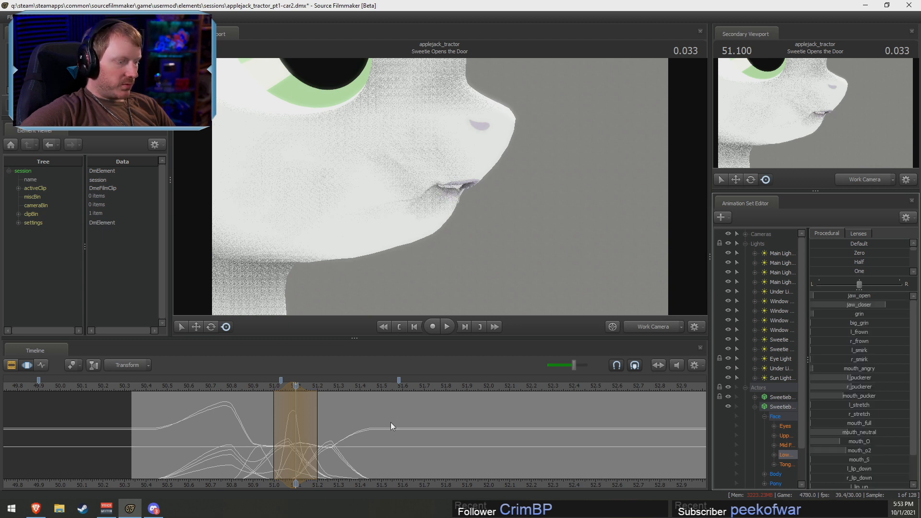
Scrub and play back the mouth animation in both the Work Camera and the Main Camera
{"action": "left_click", "coordinate": [282, 392]}
{"action": "left_click_drag", "start_coordinate": [282, 393], "coordinate": [314, 417]}
{"action": "key", "text": "space"}
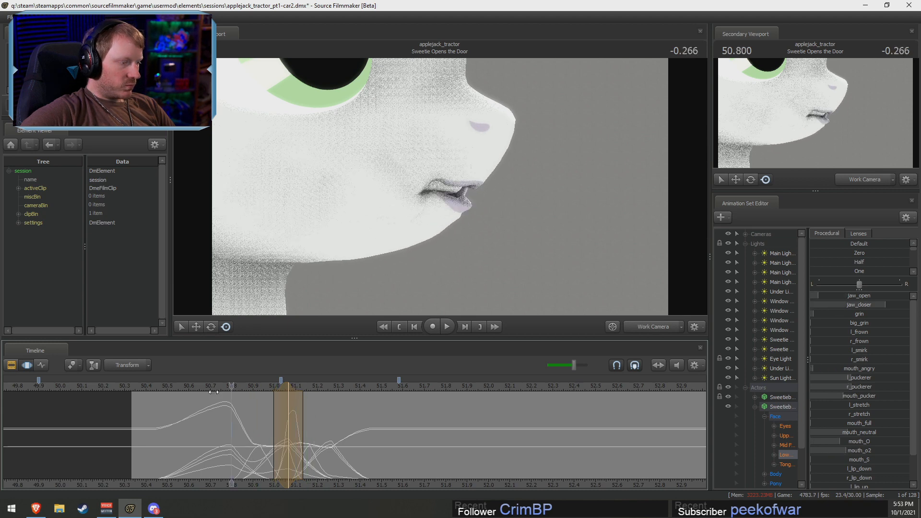
{"action": "key", "text": "space"}
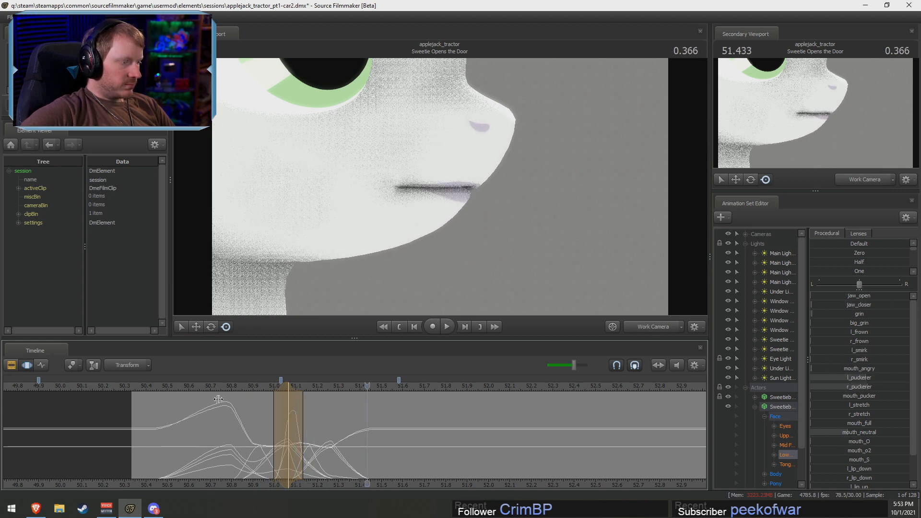
{"action": "left_click", "coordinate": [138, 386]}
{"action": "left_click", "coordinate": [653, 327]}
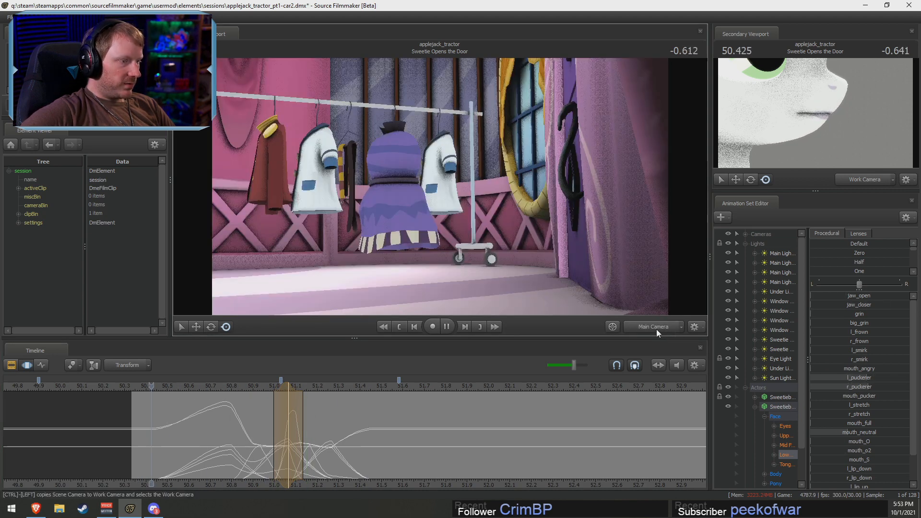
{"action": "left_click_drag", "start_coordinate": [151, 434], "coordinate": [260, 441]}
{"action": "left_click", "coordinate": [663, 327]}
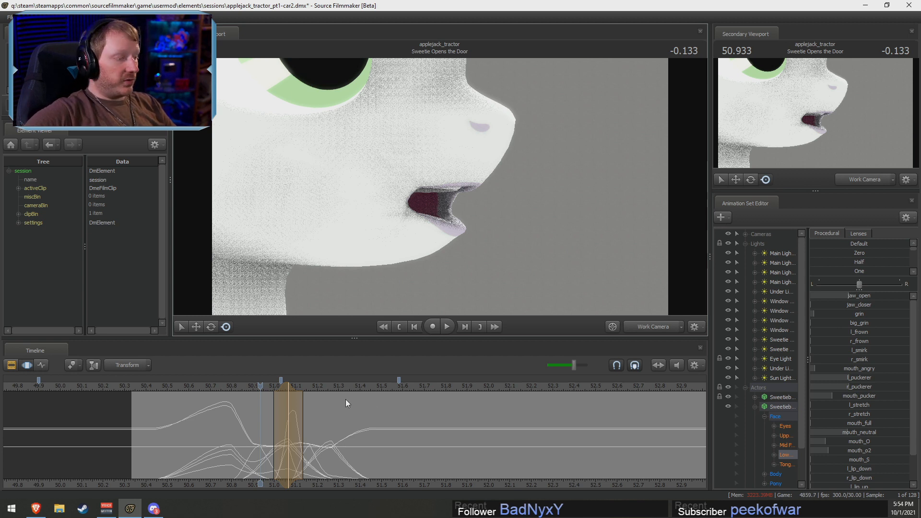
Check the angry mumbling dialog clip's waveform in the Clip Editor and replay the mouth animation from 50.733 in the Motion Editor
{"action": "key", "text": "shift"}
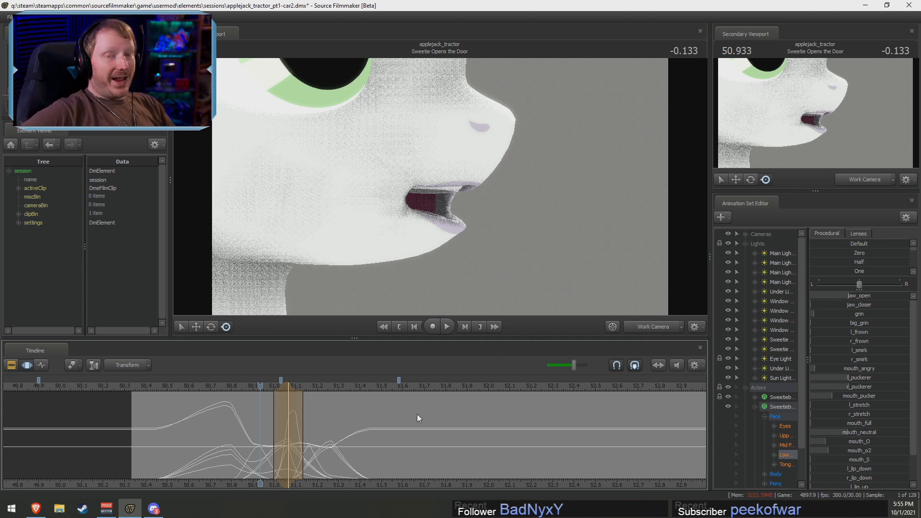
{"action": "middle_click_drag", "start_coordinate": [355, 479], "coordinate": [246, 465]}
{"action": "key", "text": "F2"}
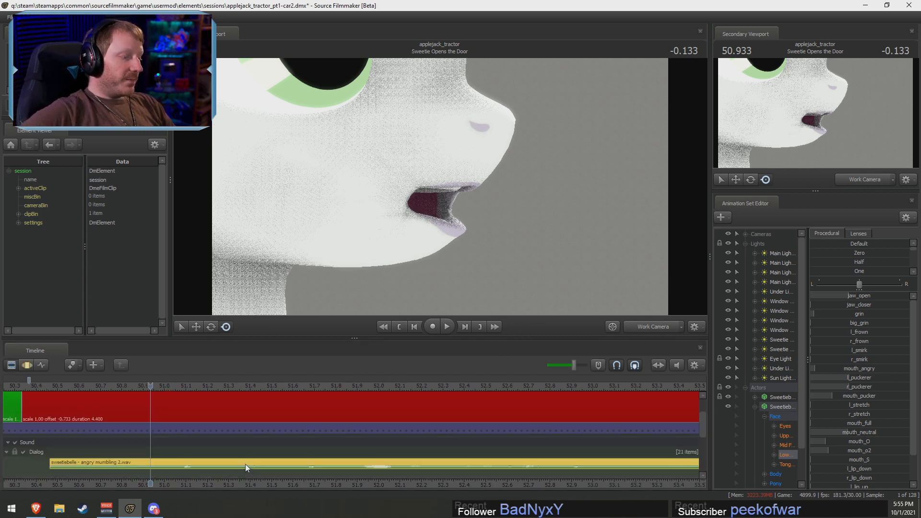
{"action": "key", "text": "F3"}
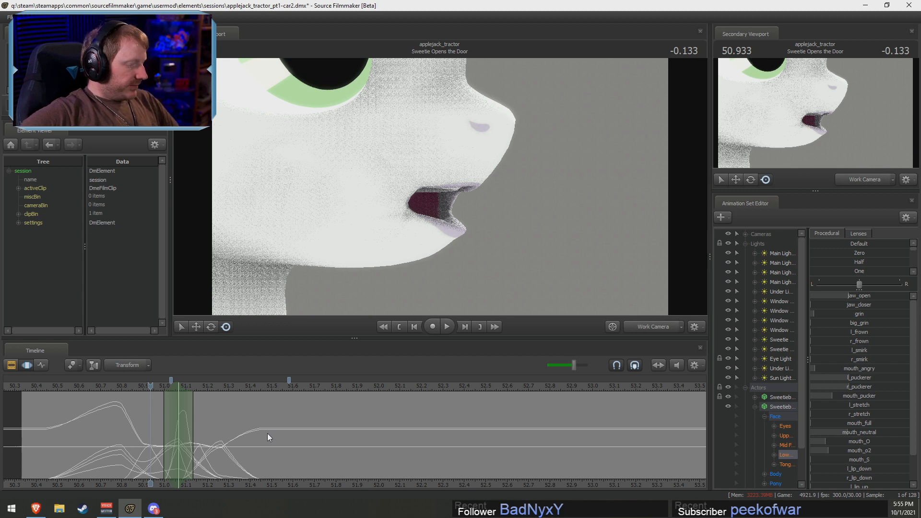
{"action": "left_click", "coordinate": [136, 382]}
{"action": "left_click_drag", "start_coordinate": [137, 383], "coordinate": [102, 383]}
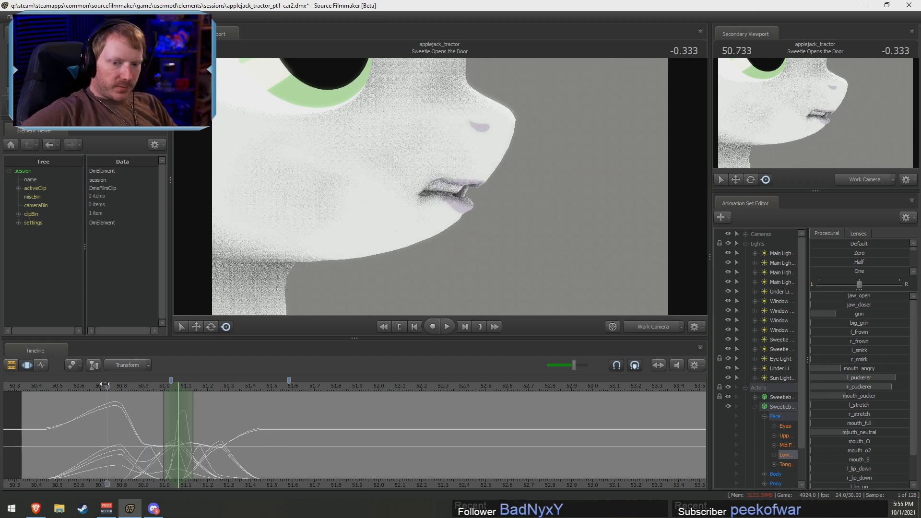
{"action": "key", "text": "space"}
{"action": "key", "text": "space"}
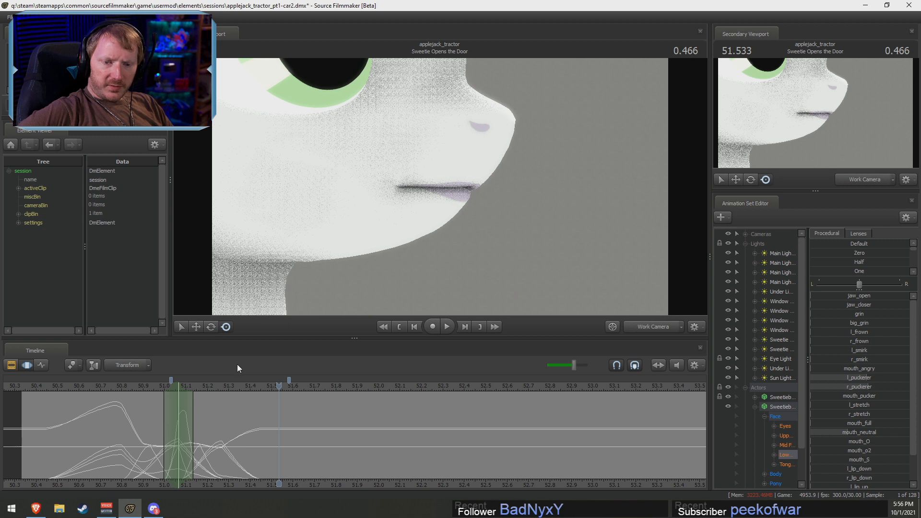
Shorten the time range that starts at 51.100 to end at 51.200, pulling the following keys earlier, and play back the timing
{"action": "left_click", "coordinate": [189, 429]}
{"action": "left_click_drag", "start_coordinate": [189, 429], "coordinate": [209, 452]}
{"action": "left_click", "coordinate": [236, 452], "text": "shift"}
{"action": "scroll", "coordinate": [237, 452], "scroll_direction": "up", "scroll_amount": 3, "text": "shift"}
{"action": "left_click", "coordinate": [78, 385]}
{"action": "key", "text": "space"}
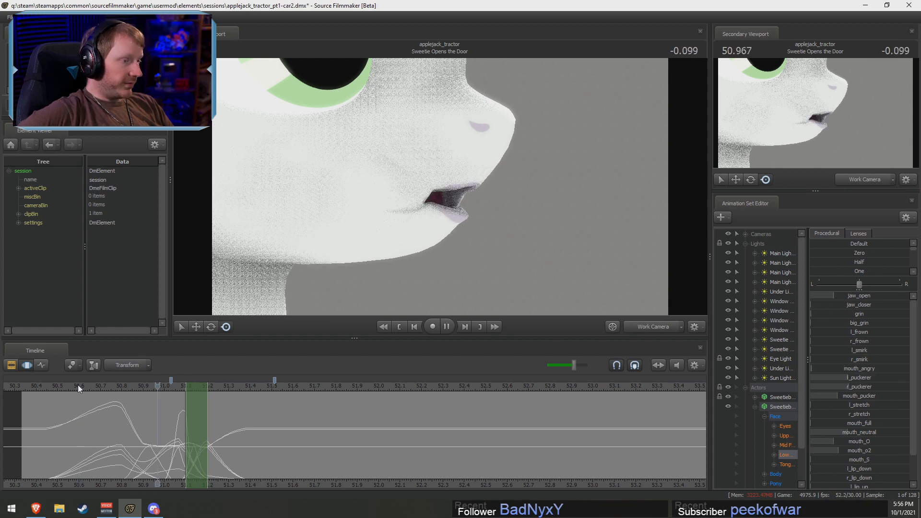
{"action": "key", "text": "space"}
Stretch the end of the selected time range to about 51.233, moving the following keys slightly later, and scrub through it
{"action": "key", "text": "shift"}
{"action": "left_click_drag", "start_coordinate": [208, 441], "coordinate": [215, 441]}
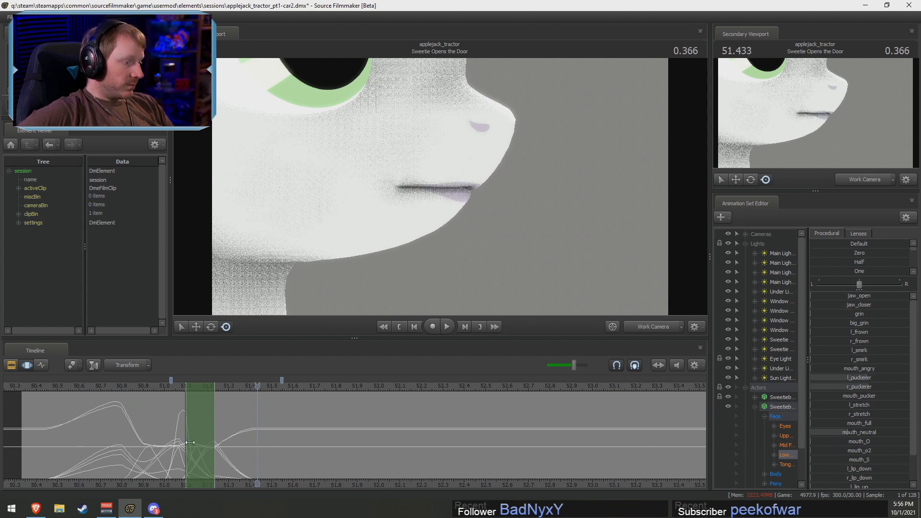
{"action": "key", "text": "shift"}
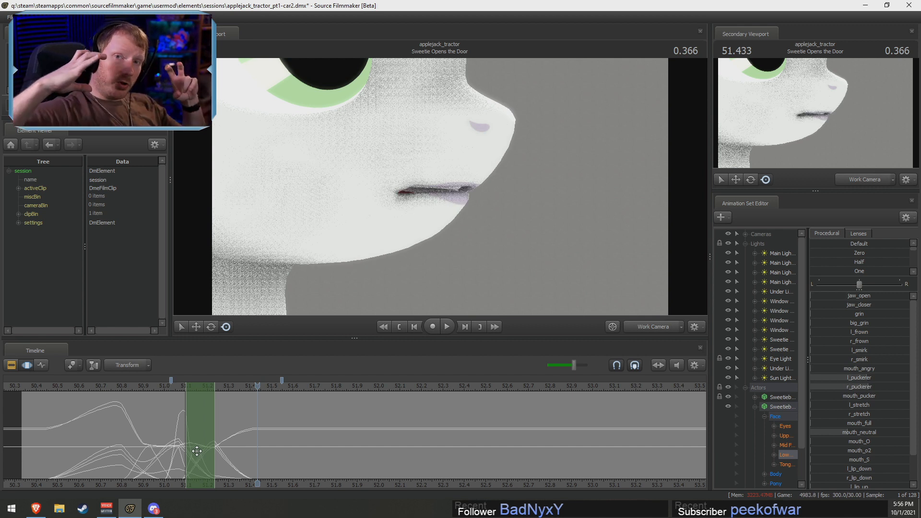
{"action": "key", "text": "shift"}
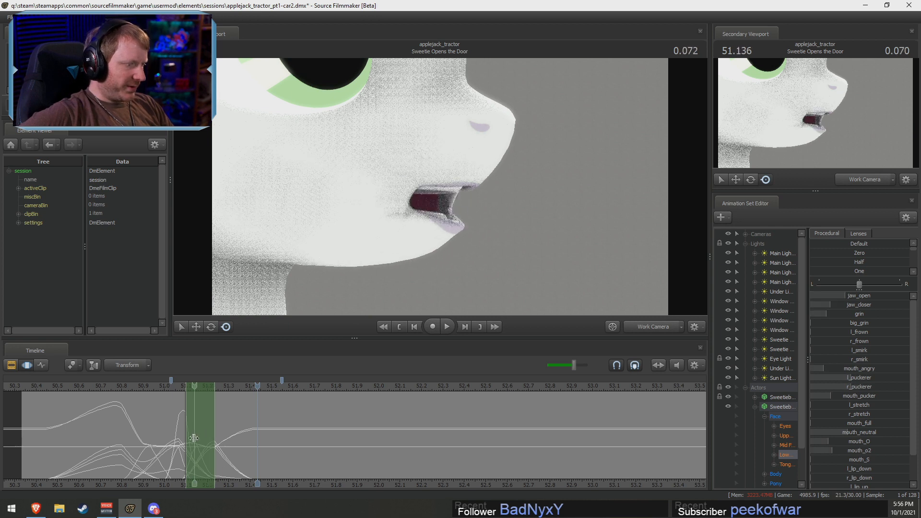
Create a narrow time selection at 51.300 and close the mouth by removing grin and raising jaw_closer, mouth_angry, lip_bite and lower_lip_out
{"action": "left_click", "coordinate": [231, 449]}
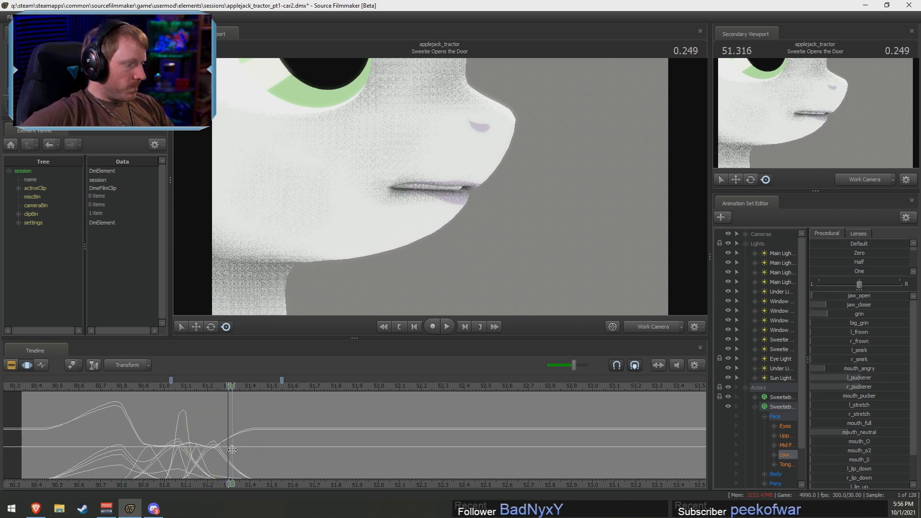
{"action": "key", "text": "shift"}
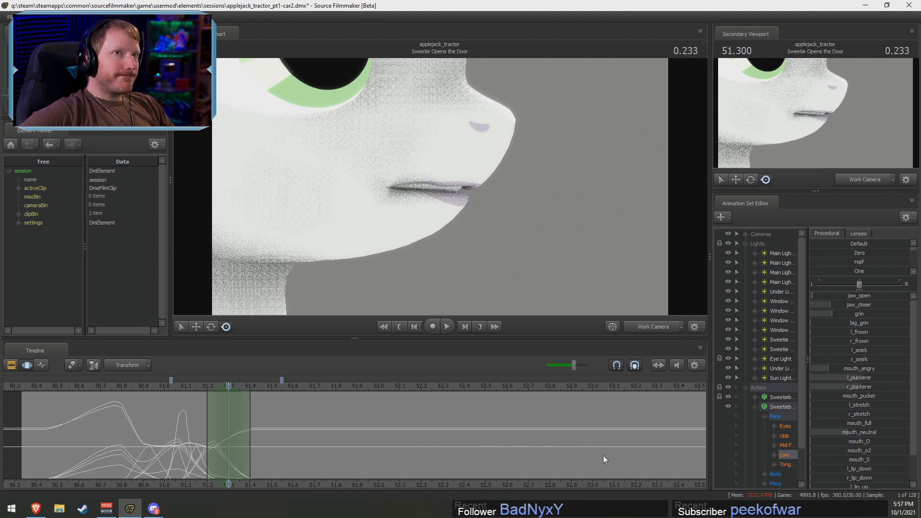
{"action": "left_click_drag", "start_coordinate": [842, 379], "coordinate": [871, 305]}
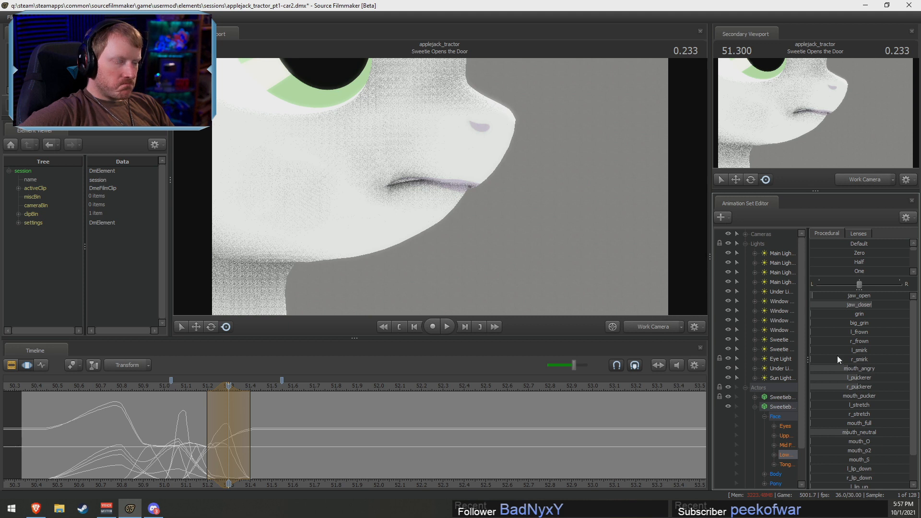
{"action": "scroll", "coordinate": [871, 468], "scroll_direction": "down", "scroll_amount": 3}
{"action": "left_click_drag", "start_coordinate": [863, 483], "coordinate": [879, 463]}
{"action": "left_click_drag", "start_coordinate": [811, 474], "coordinate": [852, 474]}
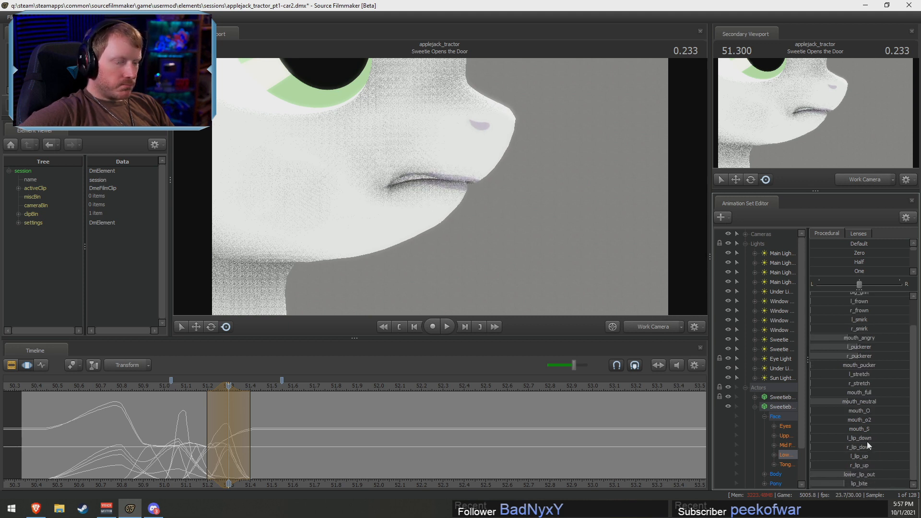
Tighten the closed mouth at 51.300 by lowering mouth_angry and raising mouth_pucker, both puckerers and slightly jaw_closer
{"action": "left_click_drag", "start_coordinate": [837, 338], "coordinate": [838, 365]}
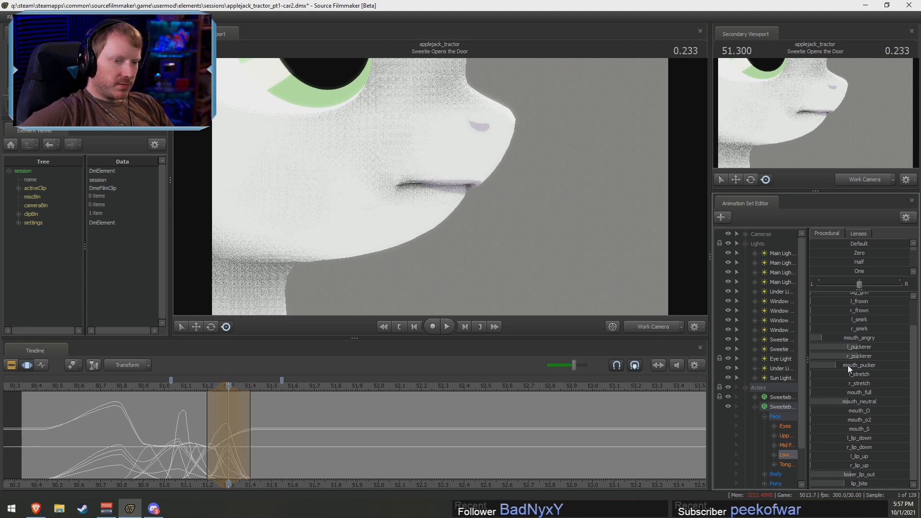
{"action": "left_click_drag", "start_coordinate": [848, 365], "coordinate": [885, 355]}
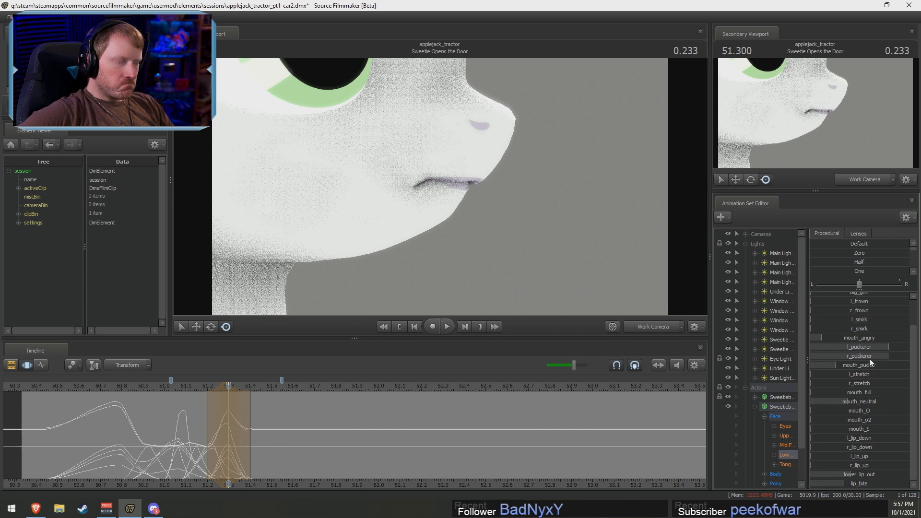
{"action": "scroll", "coordinate": [861, 320], "scroll_direction": "up", "scroll_amount": 2}
{"action": "left_click_drag", "start_coordinate": [872, 305], "coordinate": [876, 305]}
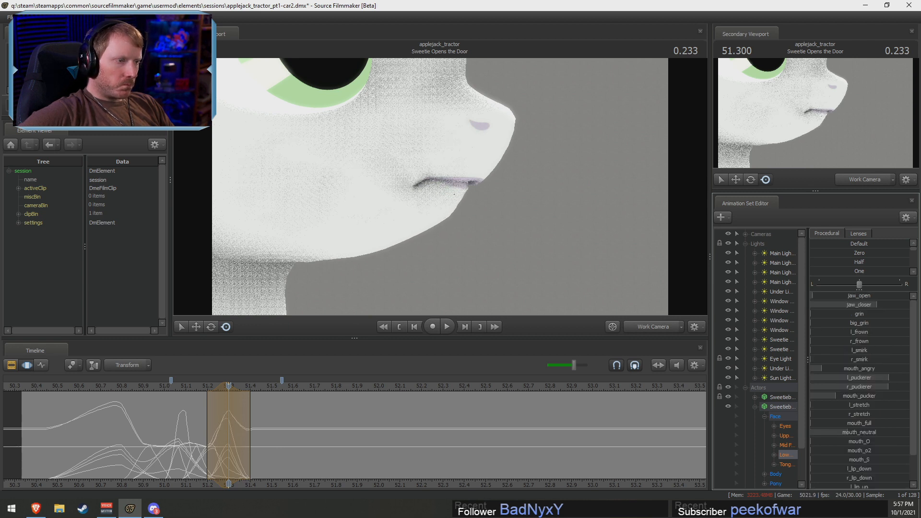
Create a time selection at 51.400 and part the lips by raising mouth_o2, jaw_open, jaw_closer and grin
{"action": "mouse_move", "coordinate": [226, 386]}
{"action": "left_mouse_down"}
{"action": "mouse_move", "coordinate": [195, 408]}
{"action": "mouse_move", "coordinate": [258, 446]}
{"action": "mouse_move", "coordinate": [235, 443]}
{"action": "mouse_move", "coordinate": [252, 452]}
{"action": "left_mouse_up"}
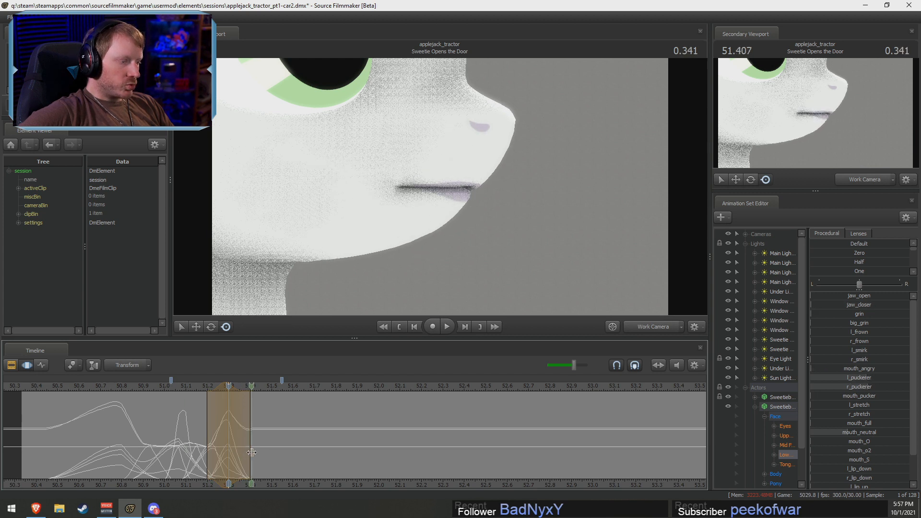
{"action": "left_click", "coordinate": [252, 453], "text": "shift"}
{"action": "scroll", "coordinate": [251, 453], "scroll_direction": "up", "scroll_amount": 4, "text": "shift"}
{"action": "scroll", "coordinate": [259, 452], "scroll_direction": "down", "scroll_amount": 1}
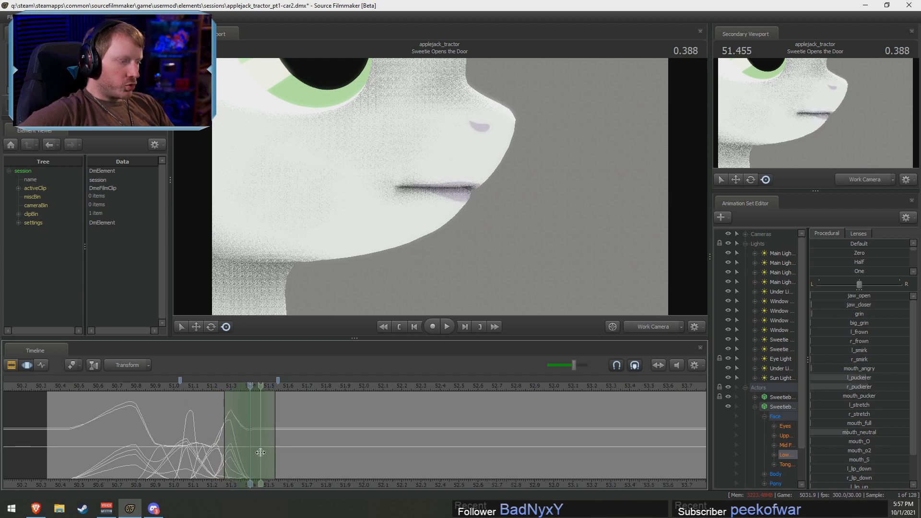
{"action": "scroll", "coordinate": [261, 452], "scroll_direction": "down", "scroll_amount": 1, "text": "shift"}
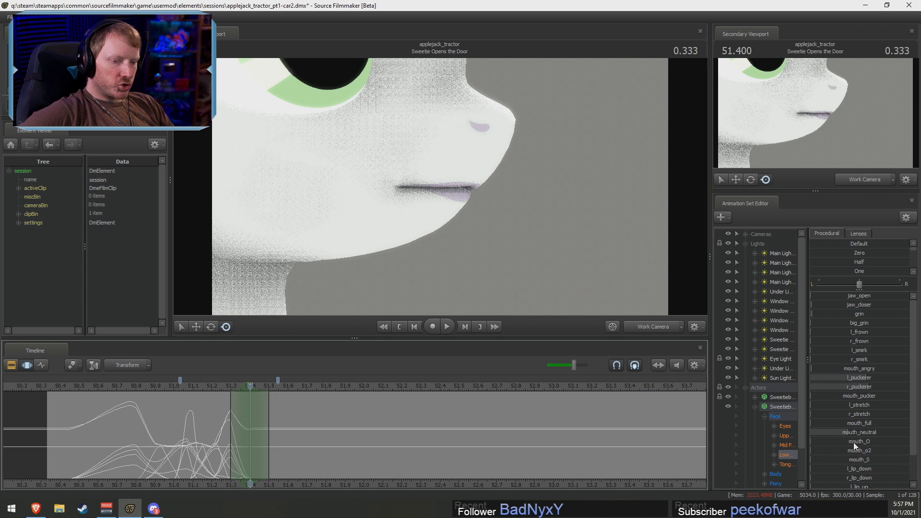
{"action": "left_click_drag", "start_coordinate": [854, 451], "coordinate": [871, 459]}
{"action": "mouse_move", "coordinate": [842, 314]}
{"action": "left_mouse_down"}
{"action": "mouse_move", "coordinate": [864, 316]}
{"action": "mouse_move", "coordinate": [849, 299]}
{"action": "left_mouse_up"}
{"action": "mouse_move", "coordinate": [844, 305]}
{"action": "left_mouse_down"}
{"action": "mouse_move", "coordinate": [868, 320]}
{"action": "mouse_move", "coordinate": [853, 314]}
{"action": "left_mouse_up"}
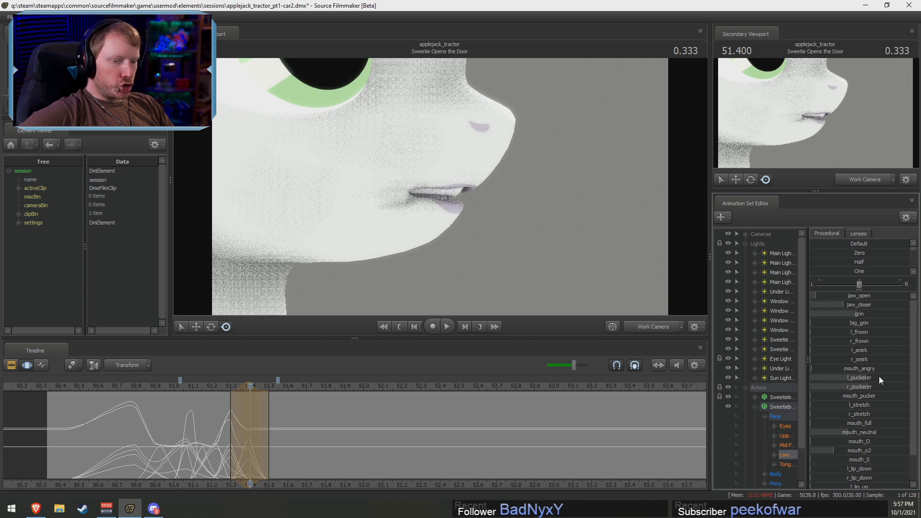
Refine the parted lips at 51.400 by raising mouth_o2 further and adding mouth_pucker
{"action": "left_click_drag", "start_coordinate": [833, 450], "coordinate": [865, 472]}
{"action": "scroll", "coordinate": [862, 436], "scroll_direction": "down", "scroll_amount": 1}
{"action": "mouse_move", "coordinate": [879, 366]}
{"action": "left_mouse_down"}
{"action": "mouse_move", "coordinate": [890, 365]}
{"action": "mouse_move", "coordinate": [878, 366]}
{"action": "left_mouse_up"}
{"action": "scroll", "coordinate": [879, 366], "scroll_direction": "up", "scroll_amount": 1}
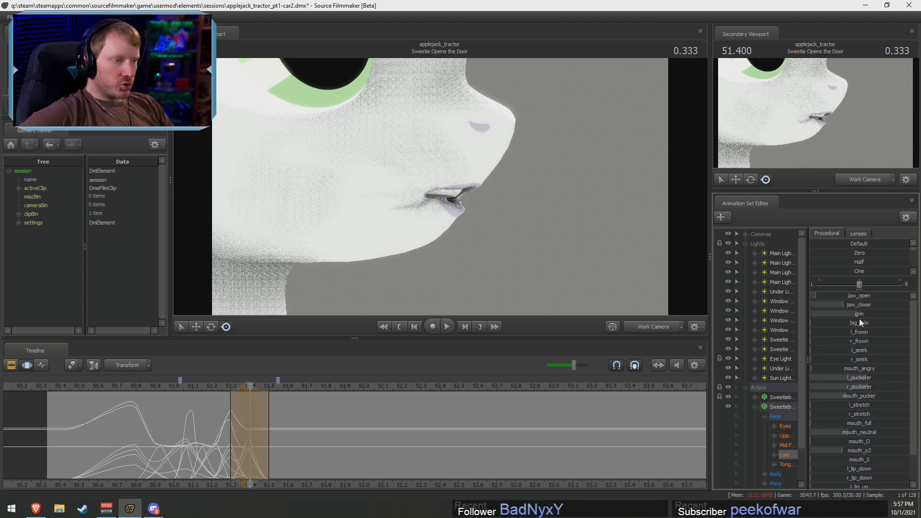
Try opening the mouth at 51.333 by raising jaw_open within a narrow time selection, and undo the change
{"action": "left_click_drag", "start_coordinate": [176, 408], "coordinate": [239, 429]}
{"action": "scroll", "coordinate": [241, 436], "scroll_direction": "up", "scroll_amount": 2, "text": "shift"}
{"action": "left_click_drag", "start_coordinate": [873, 297], "coordinate": [898, 302]}
{"action": "left_click_drag", "start_coordinate": [238, 435], "coordinate": [251, 450]}
{"action": "scroll", "coordinate": [233, 444], "scroll_direction": "up", "scroll_amount": 3}
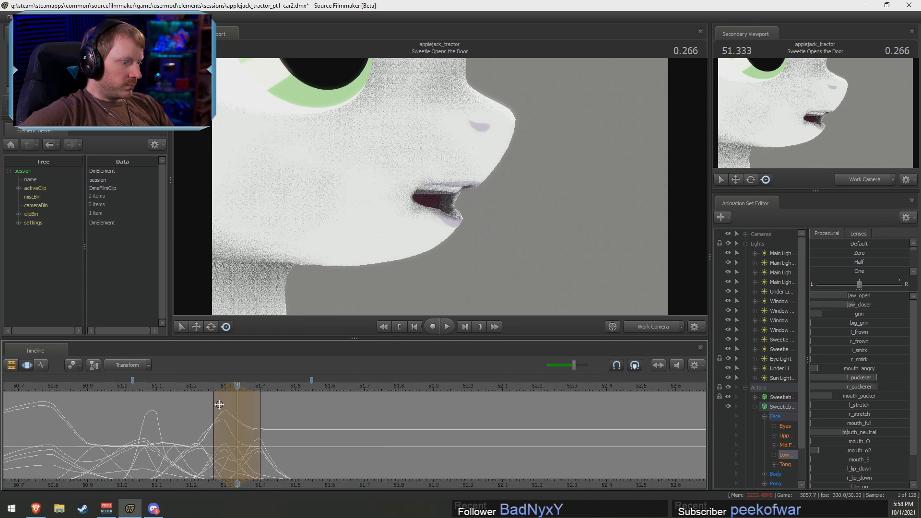
{"action": "left_click_drag", "start_coordinate": [229, 384], "coordinate": [236, 390]}
{"action": "key", "text": "ctrl+z"}
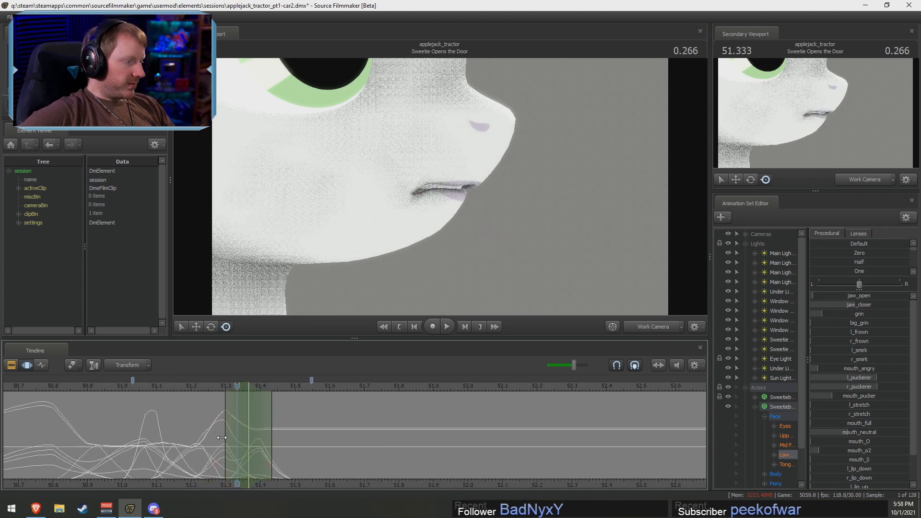
Select the range from about 51.1 to 51.3, shorten its end to about 51.266 so the following keys move earlier, and play it back
{"action": "left_click_drag", "start_coordinate": [226, 434], "coordinate": [157, 441], "text": "shift"}
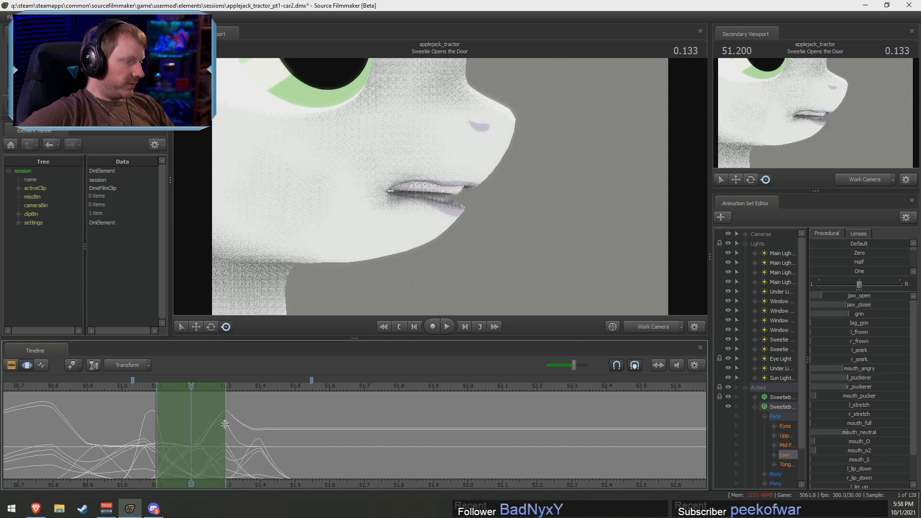
{"action": "left_click_drag", "start_coordinate": [225, 424], "coordinate": [255, 429], "text": "alt"}
{"action": "left_click", "coordinate": [86, 386]}
{"action": "key", "text": "space"}
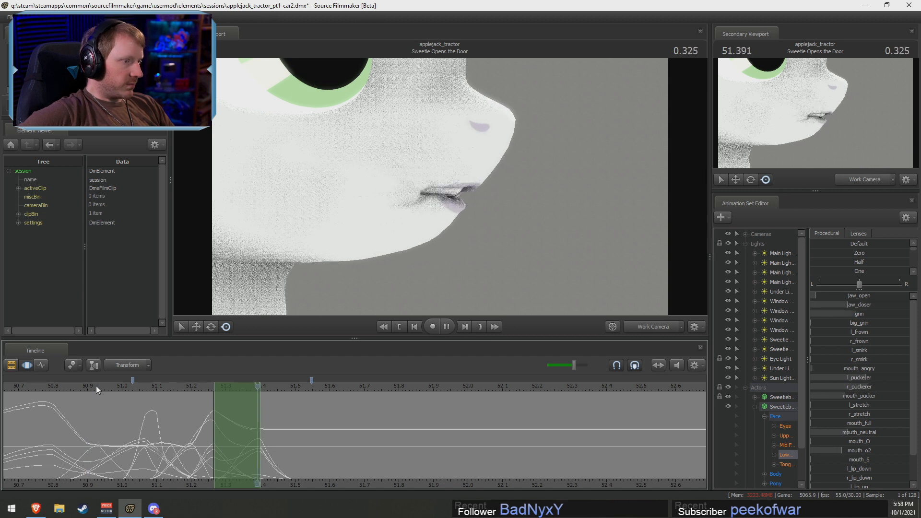
{"action": "key", "text": "space"}
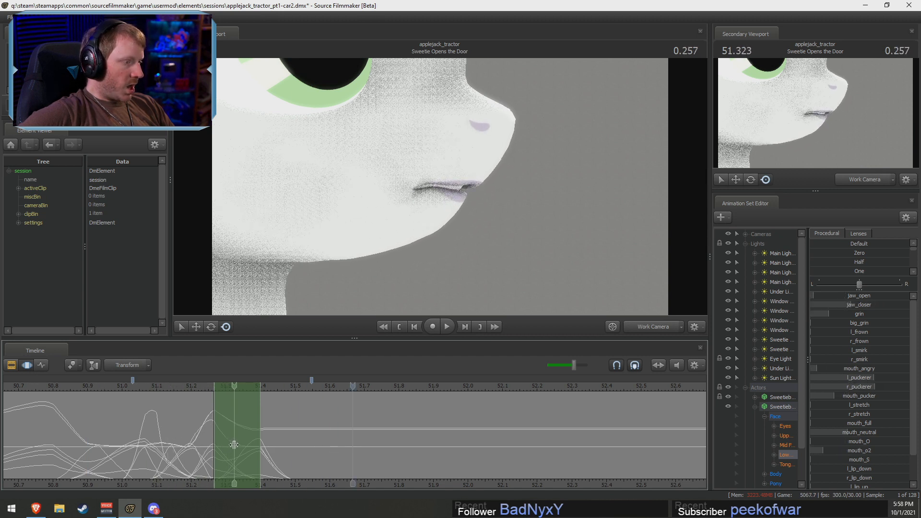
Open the mouth at 51.333 by raising jaw_open within the selection from about 51.266 to 51.4
{"action": "left_click", "coordinate": [234, 445]}
{"action": "left_click_drag", "start_coordinate": [845, 297], "coordinate": [865, 297]}
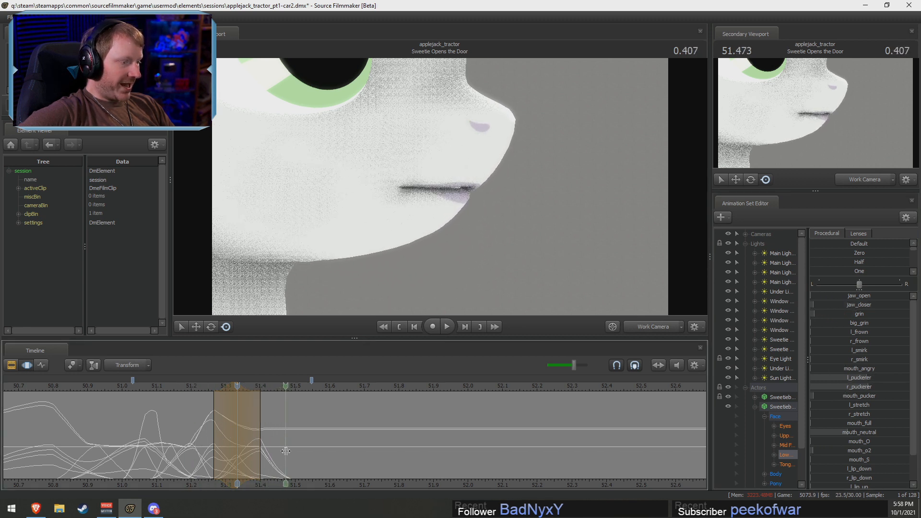
Create a time selection centred on 51.566 and form a snarl by raising grin, mouth_angry, jaw_open and jaw_closer
{"action": "left_click", "coordinate": [318, 455]}
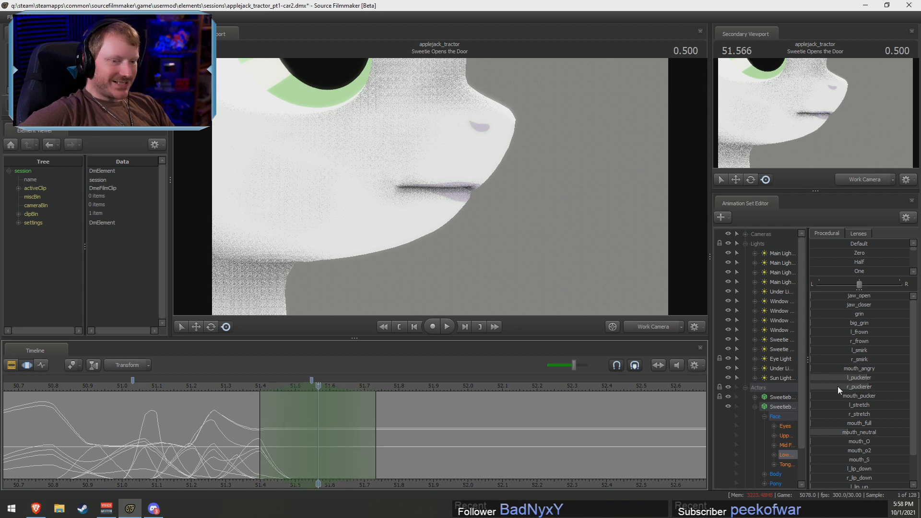
{"action": "left_click_drag", "start_coordinate": [842, 314], "coordinate": [858, 314]}
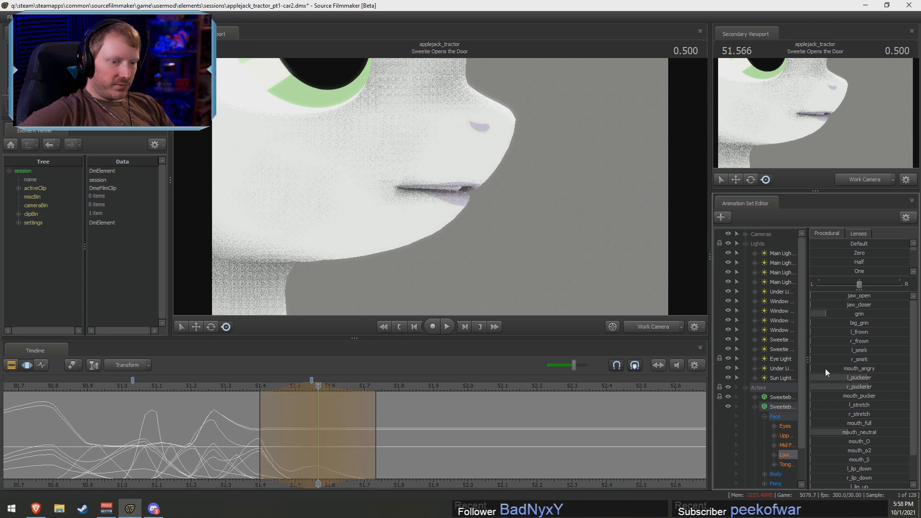
{"action": "left_click_drag", "start_coordinate": [825, 368], "coordinate": [847, 370]}
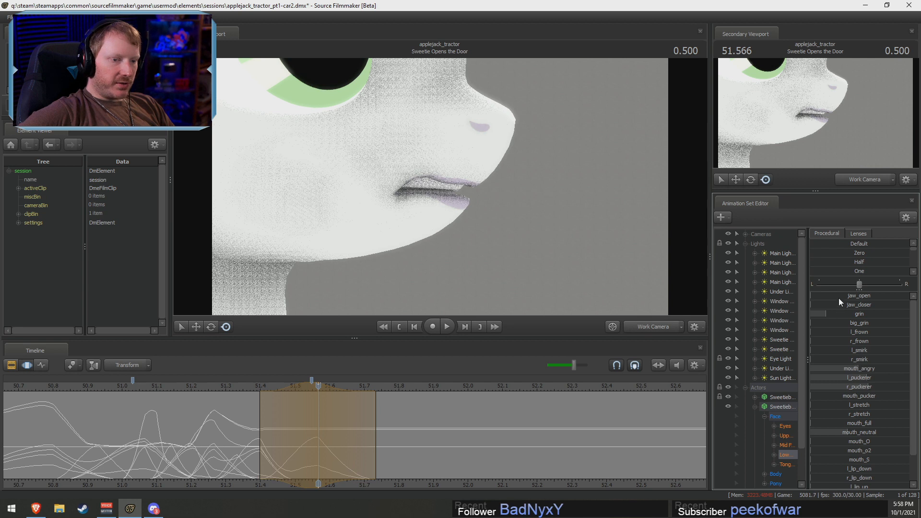
{"action": "left_click_drag", "start_coordinate": [838, 297], "coordinate": [902, 303]}
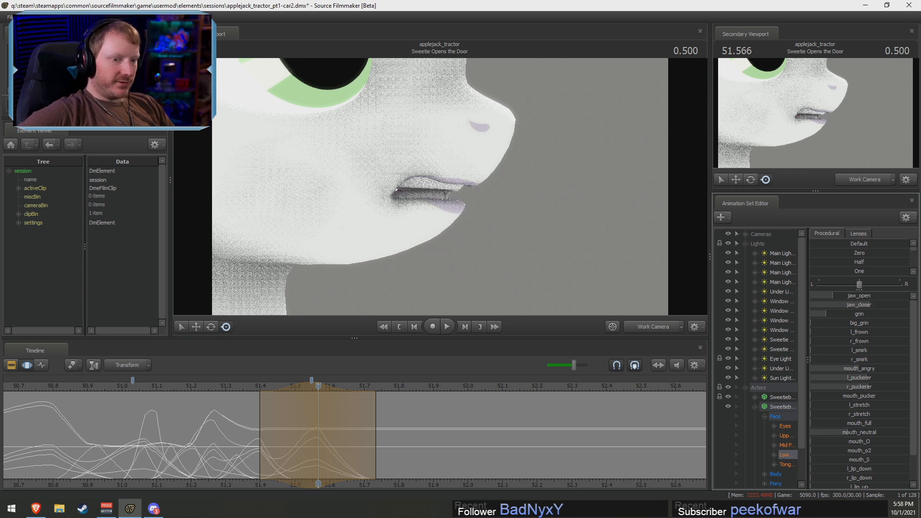
Refine the snarl at 51.566 by lowering jaw_open and both puckerers and raising grin and jaw_closer
{"action": "left_click_drag", "start_coordinate": [833, 296], "coordinate": [860, 313]}
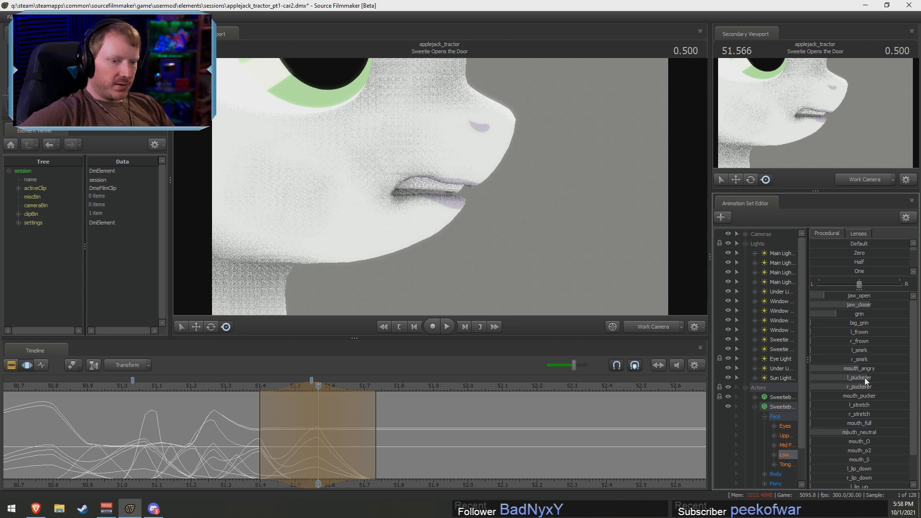
{"action": "left_click_drag", "start_coordinate": [850, 385], "coordinate": [848, 386]}
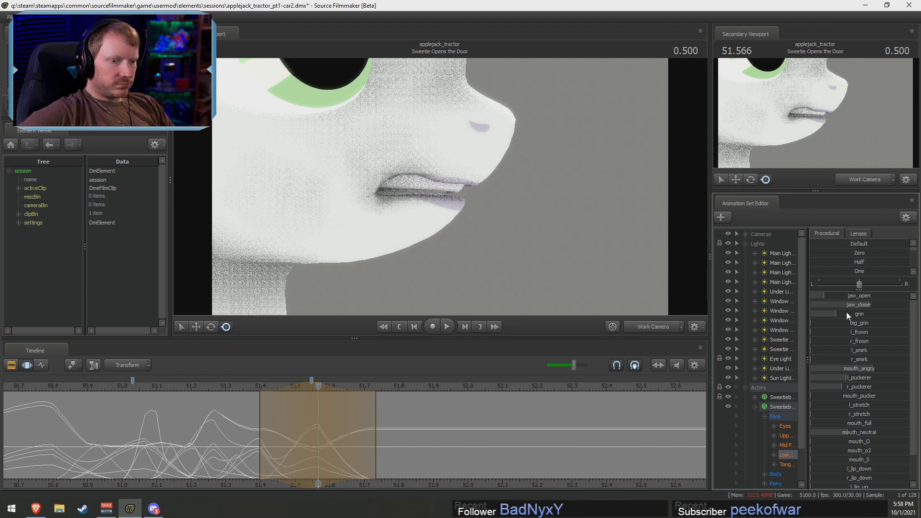
{"action": "left_click_drag", "start_coordinate": [847, 313], "coordinate": [865, 307]}
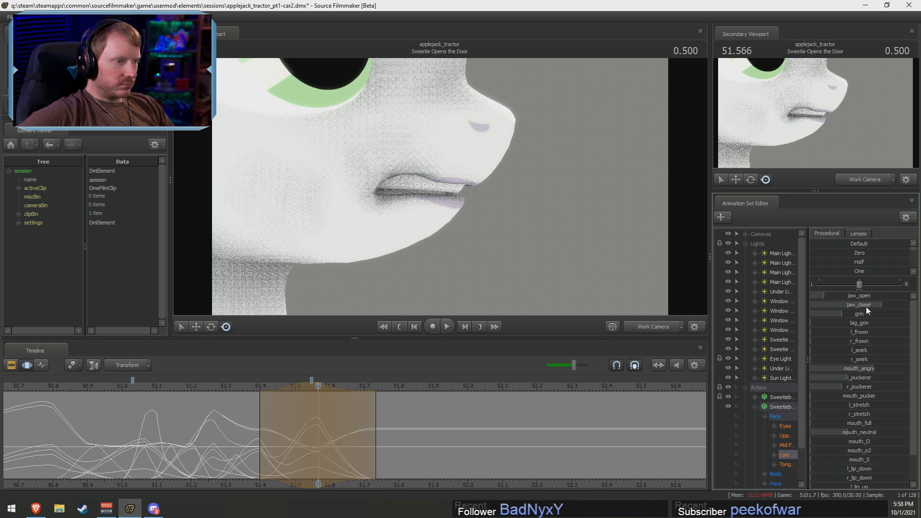
Create a time selection at 51.500, spanning 51.4 to 51.566, raise jaw_open to open the mouth, and scrub through it
{"action": "left_click_drag", "start_coordinate": [253, 420], "coordinate": [327, 431]}
{"action": "key", "text": "Escape"}
{"action": "scroll", "coordinate": [290, 437], "scroll_direction": "up", "scroll_amount": 2, "text": "shift"}
{"action": "scroll", "coordinate": [290, 437], "scroll_direction": "up", "scroll_amount": 1, "text": "shift"}
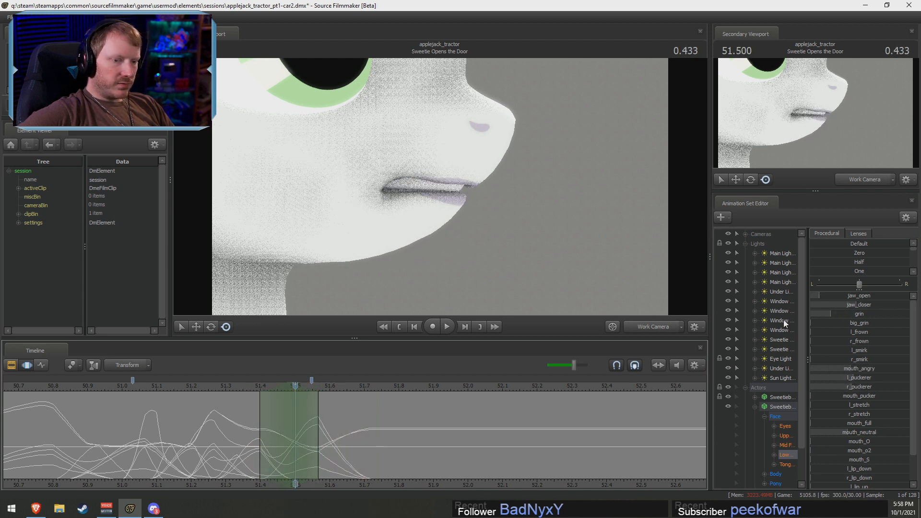
{"action": "left_click_drag", "start_coordinate": [826, 297], "coordinate": [843, 314]}
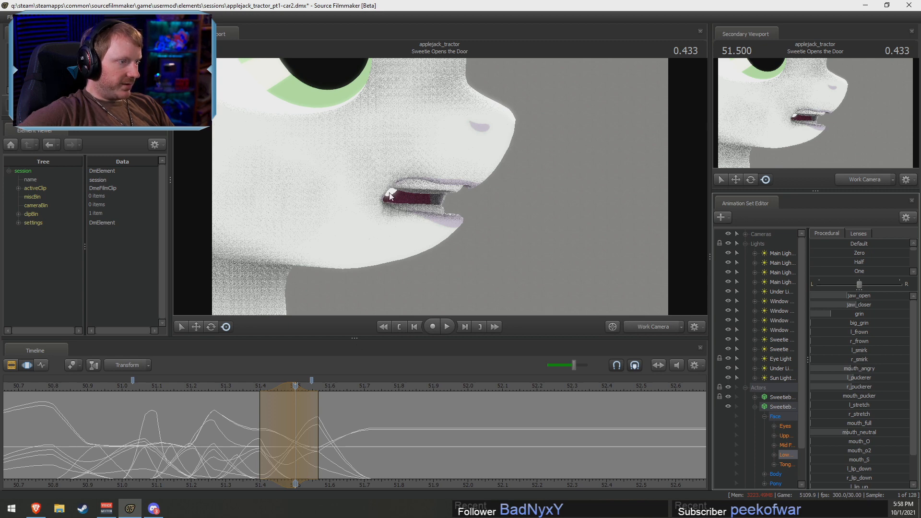
{"action": "left_click", "coordinate": [275, 386]}
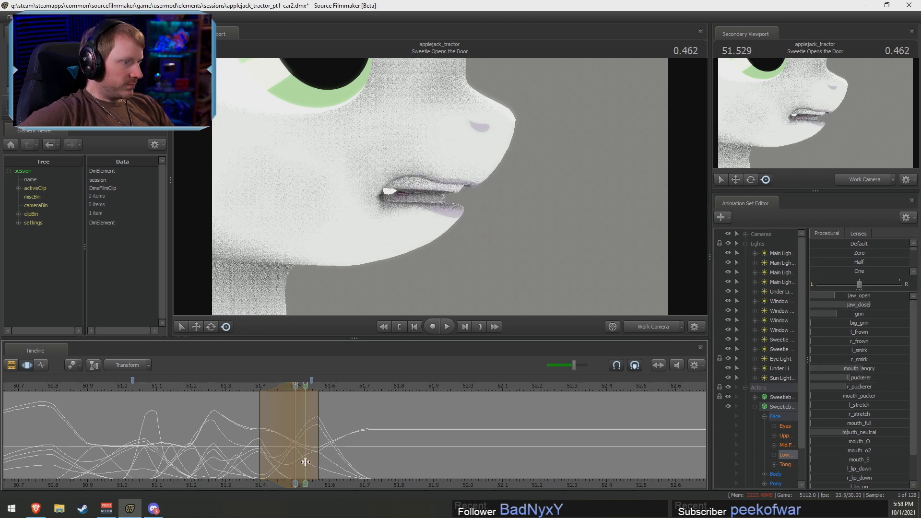
Select the range from 51.466 to about 51.566, shorten its end to about 51.533 so the following keys move earlier, and play back from 50.833
{"action": "left_click", "coordinate": [284, 432]}
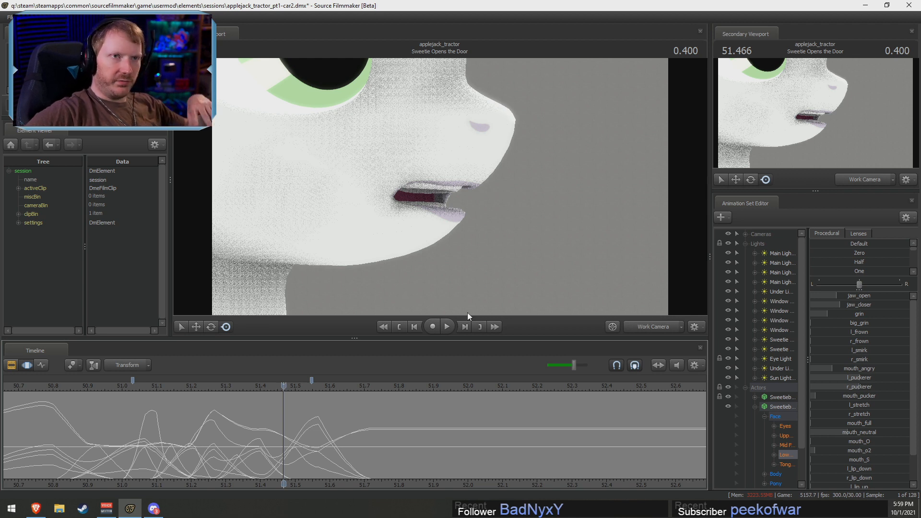
{"action": "key", "text": "shift"}
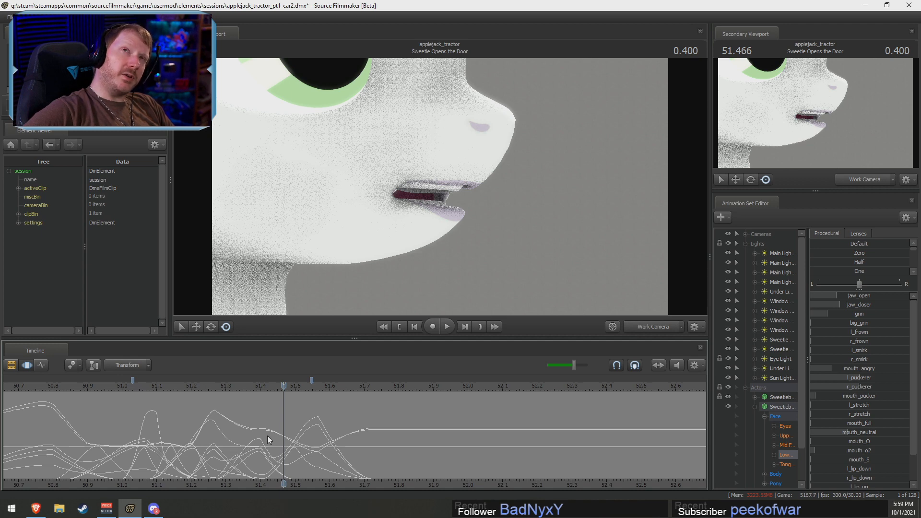
{"action": "key", "text": "shift"}
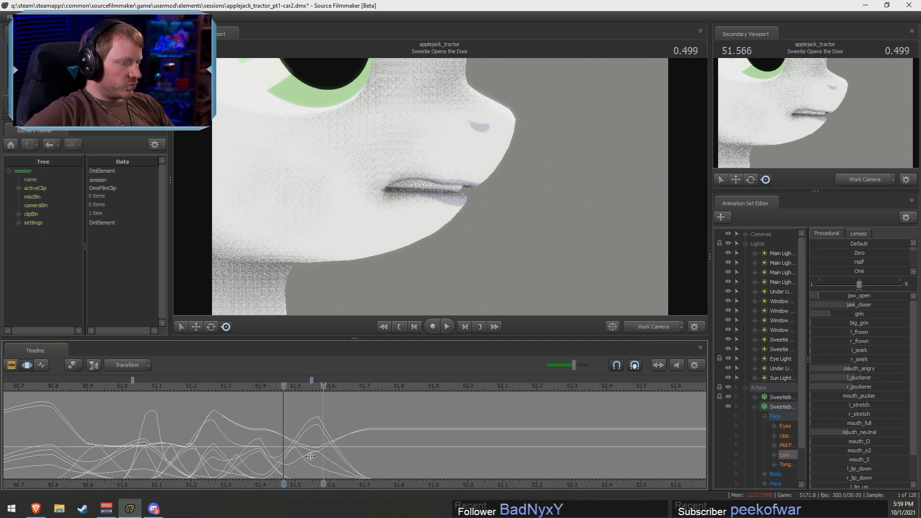
{"action": "left_click_drag", "start_coordinate": [319, 459], "coordinate": [306, 445], "text": "shift"}
{"action": "key", "text": "shift"}
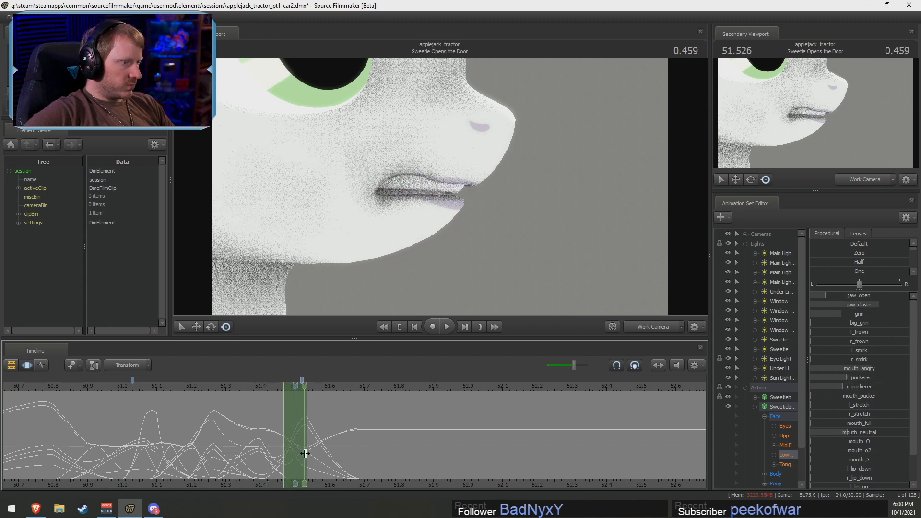
{"action": "left_click", "coordinate": [62, 387]}
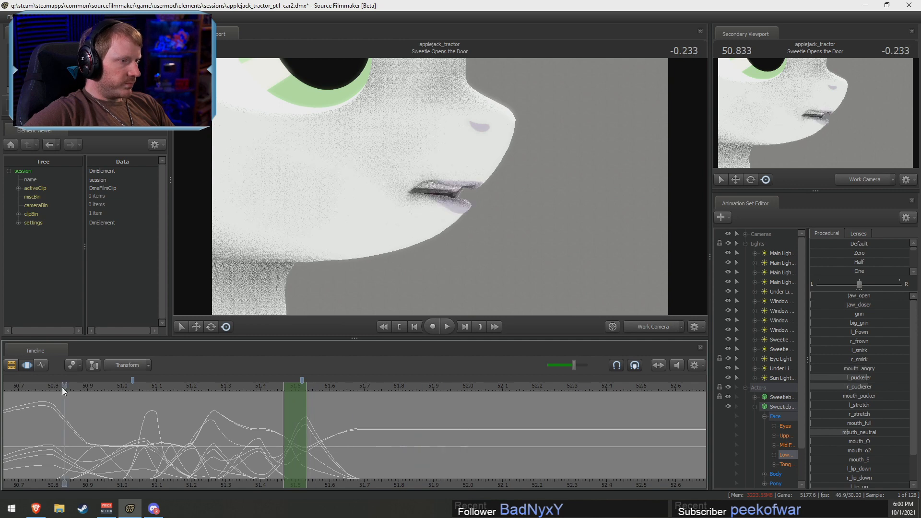
{"action": "key", "text": "space"}
{"action": "key", "text": "space"}
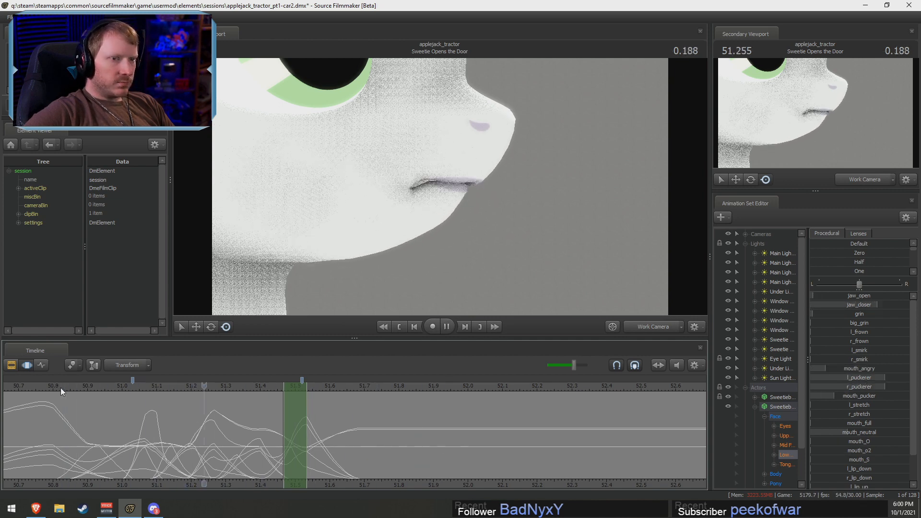
Create a time selection centred on 51.600, reaching to about 51.7, and scrub through the preceding mouth poses
{"action": "left_click_drag", "start_coordinate": [298, 459], "coordinate": [364, 460]}
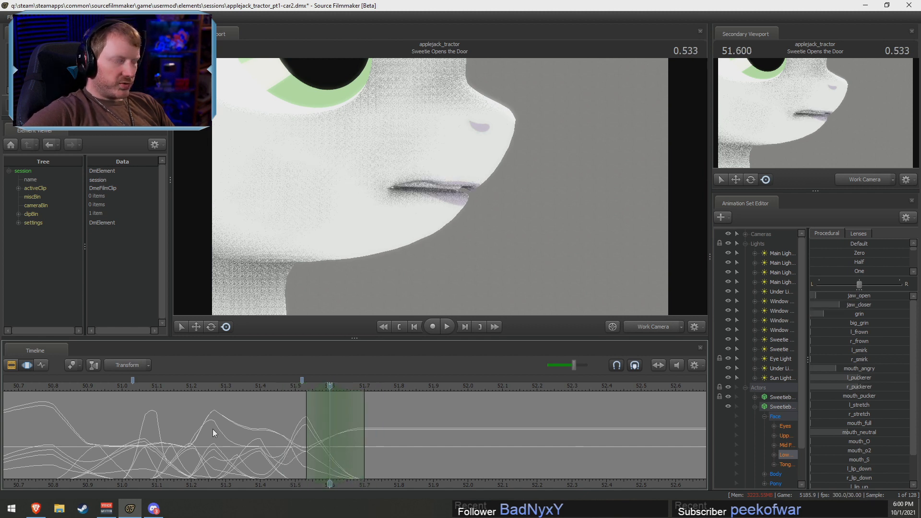
{"action": "scroll", "coordinate": [93, 393], "scroll_direction": "down", "scroll_amount": 2}
{"action": "left_click_drag", "start_coordinate": [97, 388], "coordinate": [261, 408]}
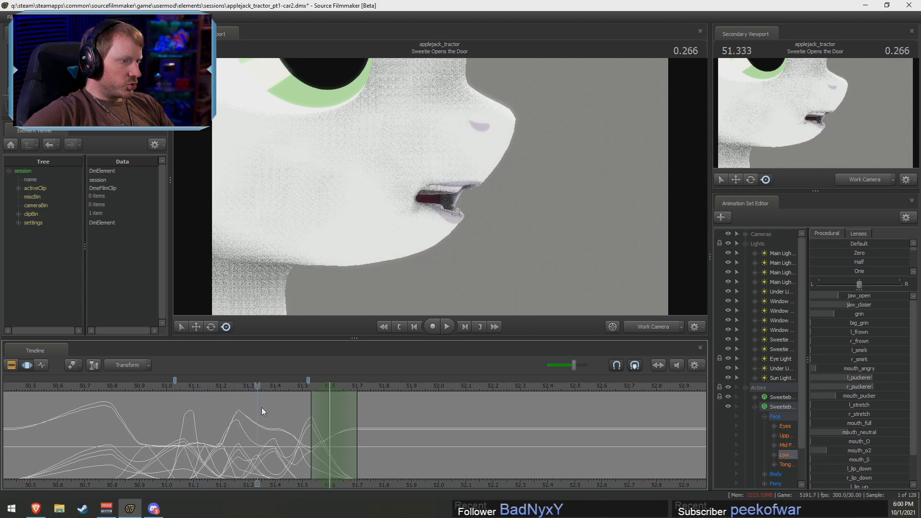
{"action": "left_click_drag", "start_coordinate": [314, 386], "coordinate": [330, 394]}
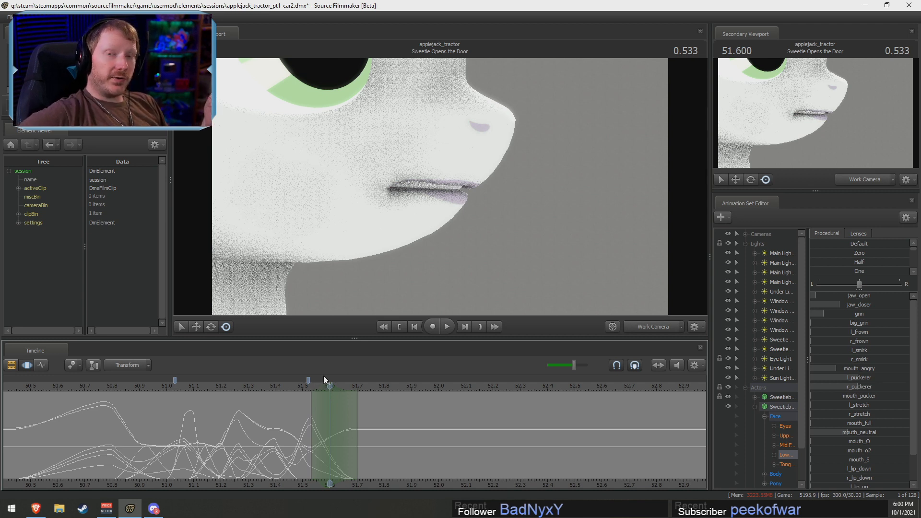
{"action": "left_click", "coordinate": [239, 385]}
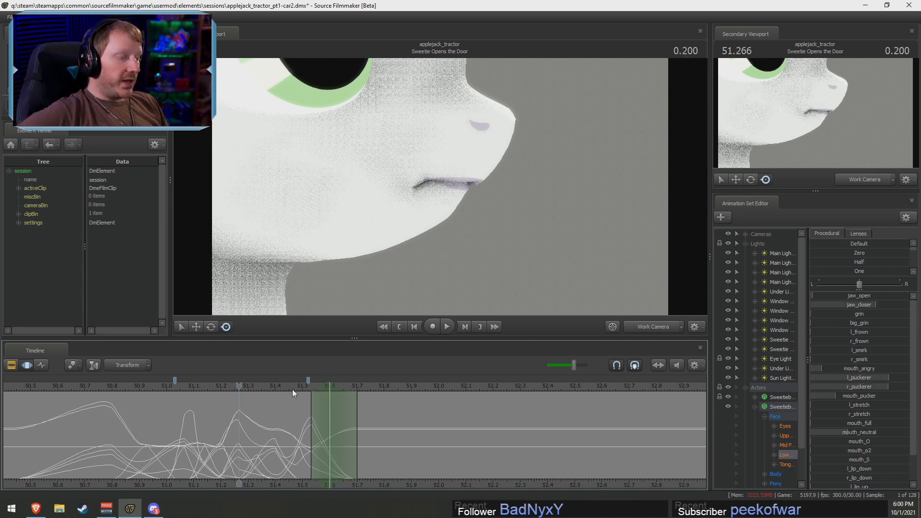
{"action": "left_click", "coordinate": [332, 387]}
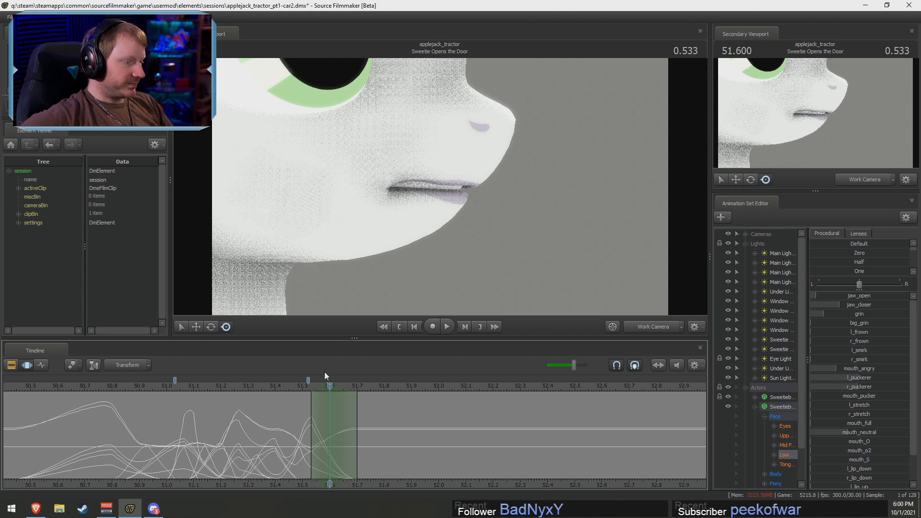
Round the lips at 51.600 by raising mouth_O, jaw_closer, grin and mouth_pucker, and scrub past the pose
{"action": "key", "text": "shift"}
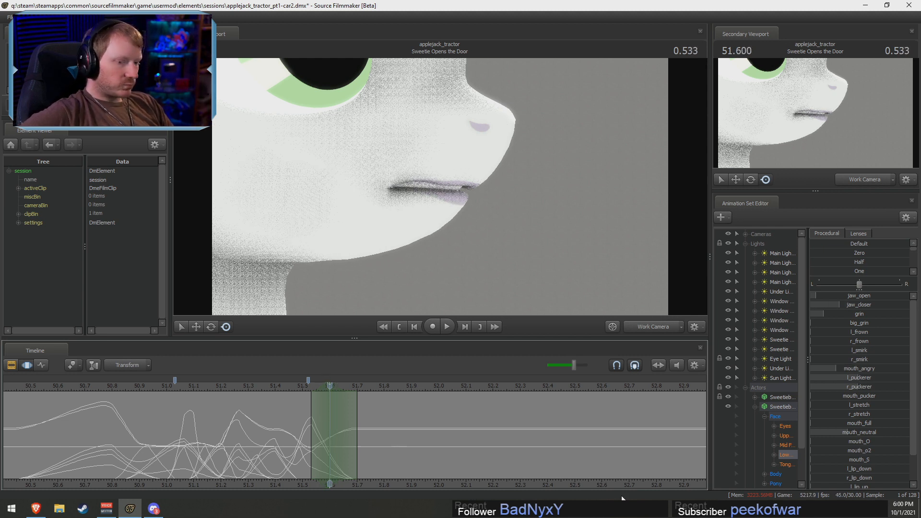
{"action": "left_click_drag", "start_coordinate": [848, 445], "coordinate": [877, 445]}
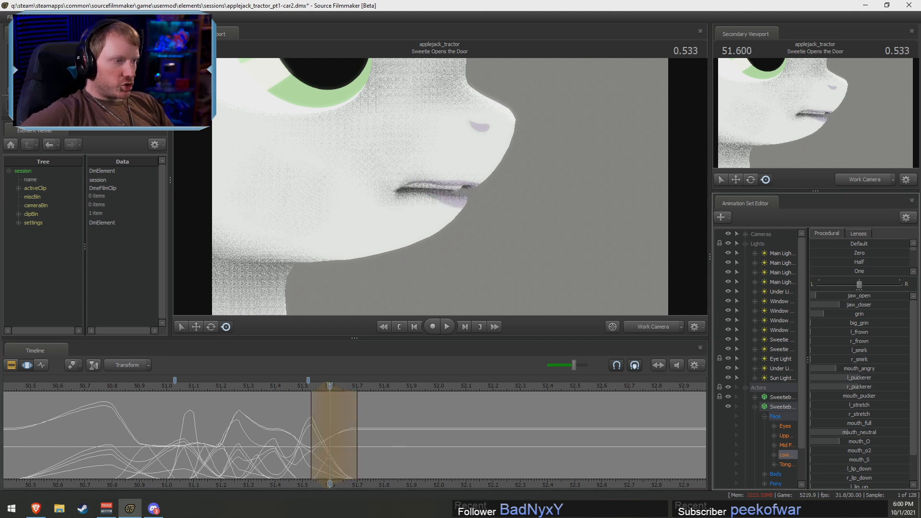
{"action": "mouse_move", "coordinate": [851, 297]}
{"action": "left_mouse_down"}
{"action": "mouse_move", "coordinate": [857, 308]}
{"action": "mouse_move", "coordinate": [863, 298]}
{"action": "left_mouse_up"}
{"action": "left_click_drag", "start_coordinate": [846, 441], "coordinate": [855, 398]}
{"action": "left_click_drag", "start_coordinate": [840, 314], "coordinate": [854, 296]}
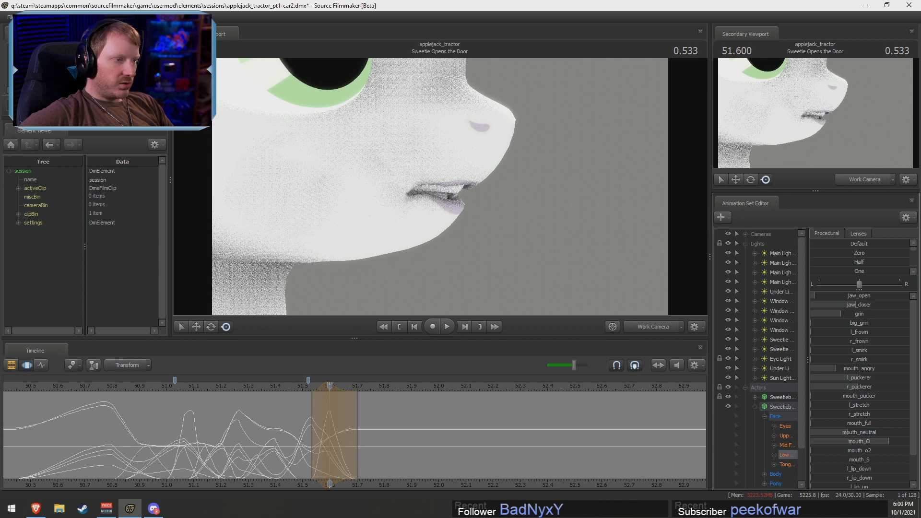
{"action": "scroll", "coordinate": [862, 415], "scroll_direction": "down", "scroll_amount": 1}
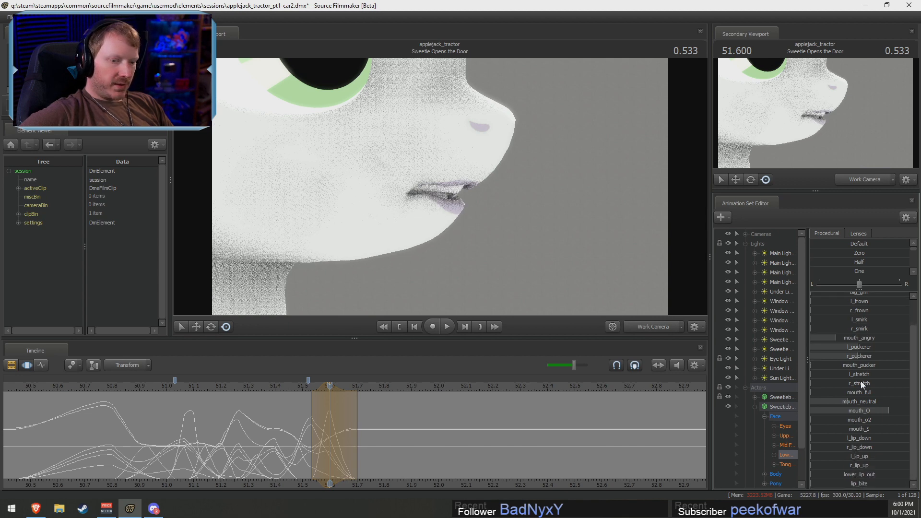
{"action": "left_click_drag", "start_coordinate": [858, 365], "coordinate": [869, 365]}
{"action": "left_click_drag", "start_coordinate": [330, 447], "coordinate": [353, 446]}
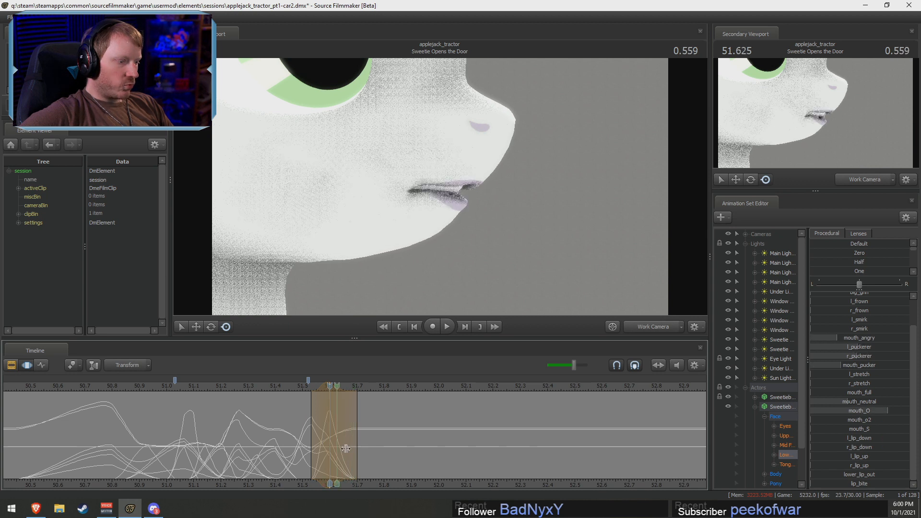
Create a time selection at 51.700 spanning 51.6 to 51.8, raise mouth_angry, jaw_open, jaw_closer and grin, and lower both puckerers
{"action": "left_click", "coordinate": [358, 452], "text": "shift"}
{"action": "scroll", "coordinate": [358, 452], "scroll_direction": "up", "scroll_amount": 3}
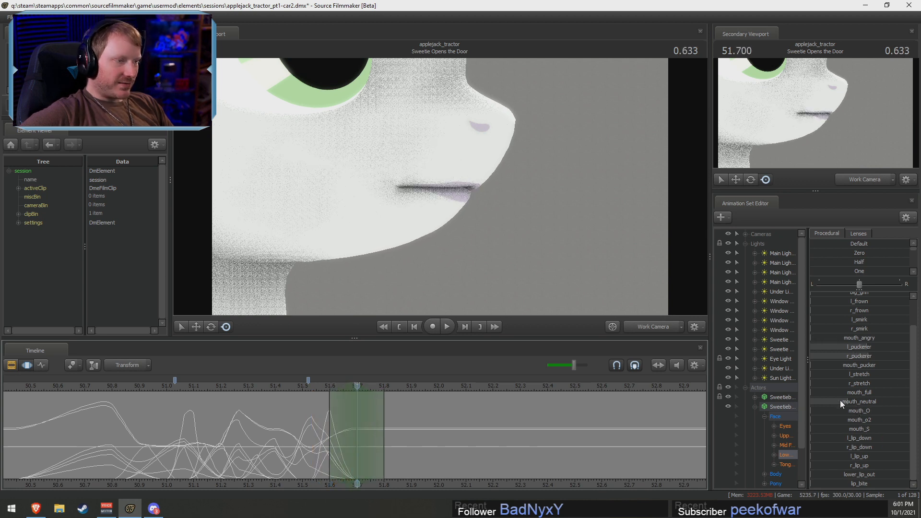
{"action": "left_click_drag", "start_coordinate": [852, 338], "coordinate": [881, 341]}
{"action": "scroll", "coordinate": [854, 319], "scroll_direction": "up", "scroll_amount": 2}
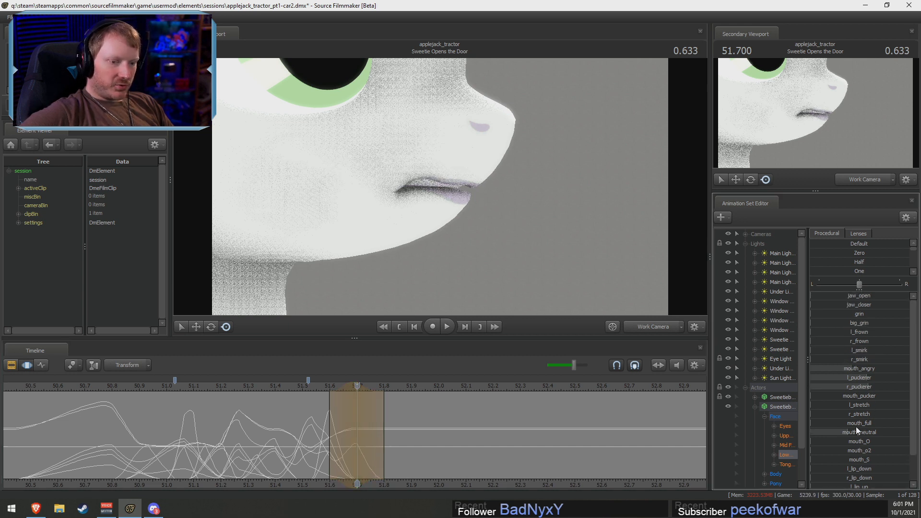
{"action": "left_click_drag", "start_coordinate": [860, 387], "coordinate": [837, 378]}
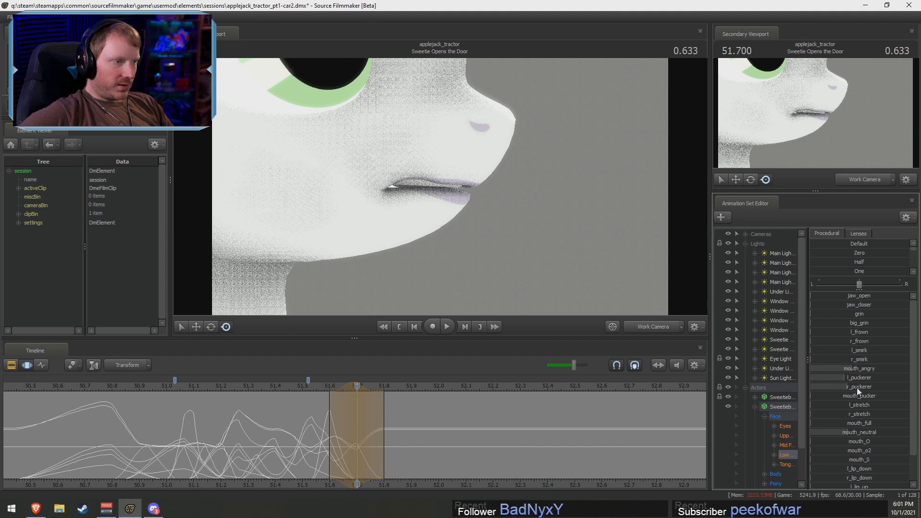
{"action": "left_click_drag", "start_coordinate": [825, 305], "coordinate": [841, 314]}
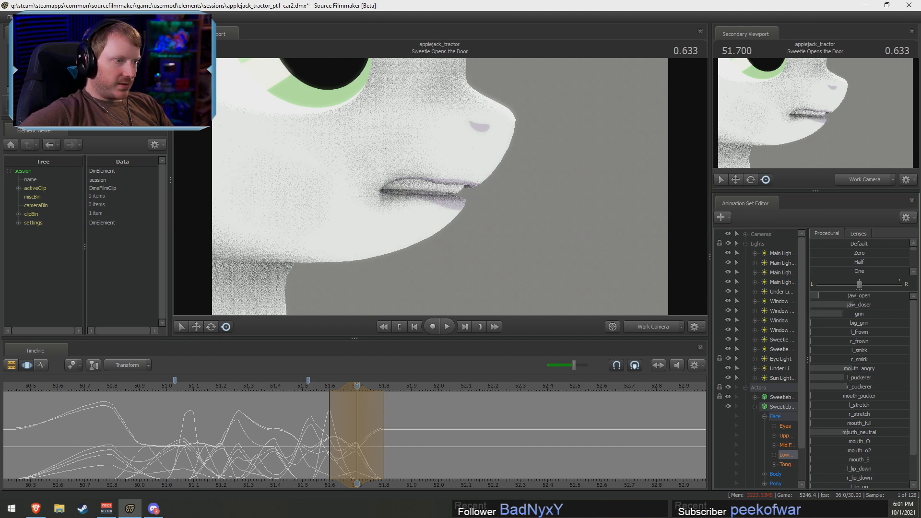
Create a time selection at 51.666 spanning 51.6 to about 51.733 and raise jaw_open to part the mouth
{"action": "left_click", "coordinate": [345, 437], "text": "shift"}
{"action": "scroll", "coordinate": [345, 437], "scroll_direction": "up", "scroll_amount": 2, "text": "shift"}
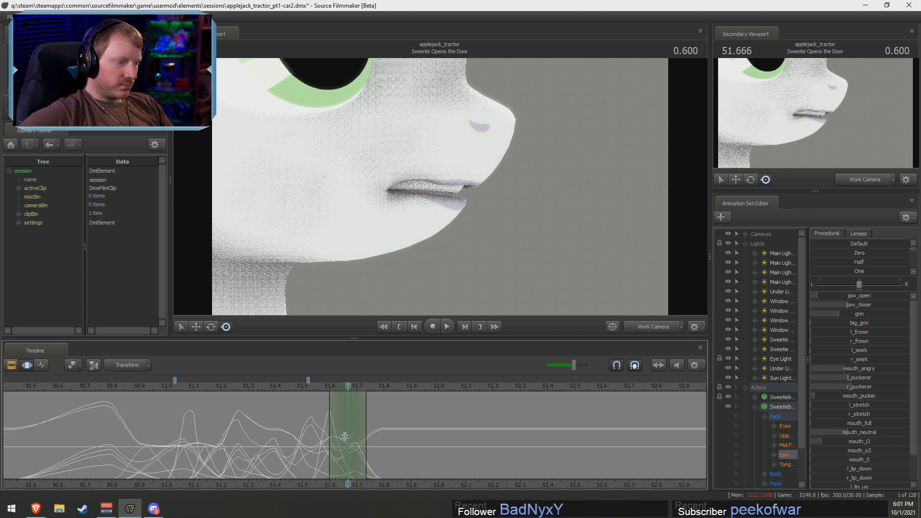
{"action": "left_click", "coordinate": [345, 437], "text": "shift"}
{"action": "scroll", "coordinate": [346, 436], "scroll_direction": "up", "scroll_amount": 3, "text": "shift"}
{"action": "scroll", "coordinate": [355, 432], "scroll_direction": "down", "scroll_amount": 1, "text": "shift"}
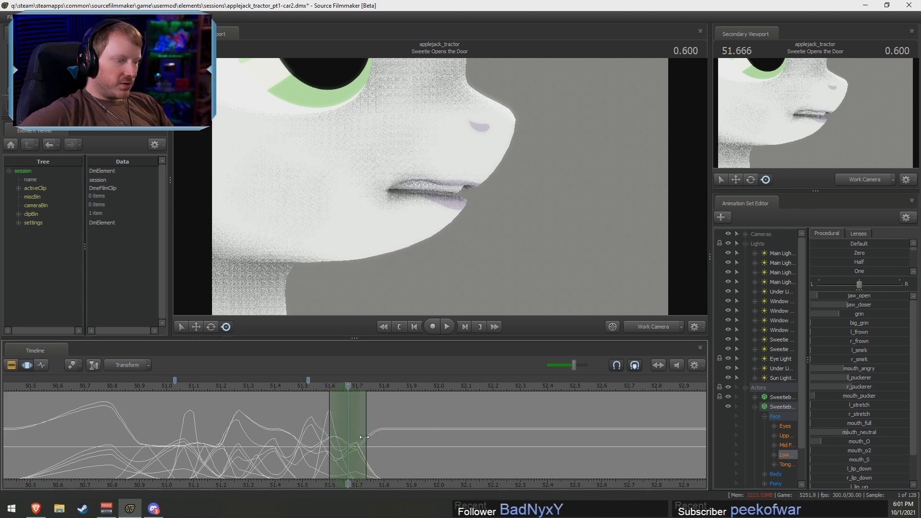
{"action": "left_click_drag", "start_coordinate": [827, 295], "coordinate": [845, 295]}
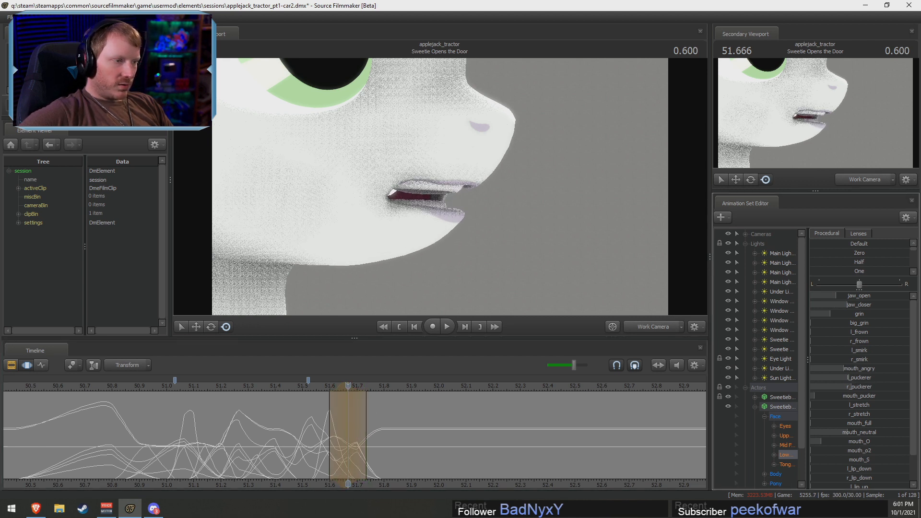
Create a time selection at 51.800 reaching to 51.9, trim its start to about 51.733, and fully apply the Playhead preset with the 51.700 pose
{"action": "left_click", "coordinate": [327, 426]}
{"action": "left_click_drag", "start_coordinate": [326, 425], "coordinate": [382, 443]}
{"action": "left_click", "coordinate": [382, 443], "text": "shift"}
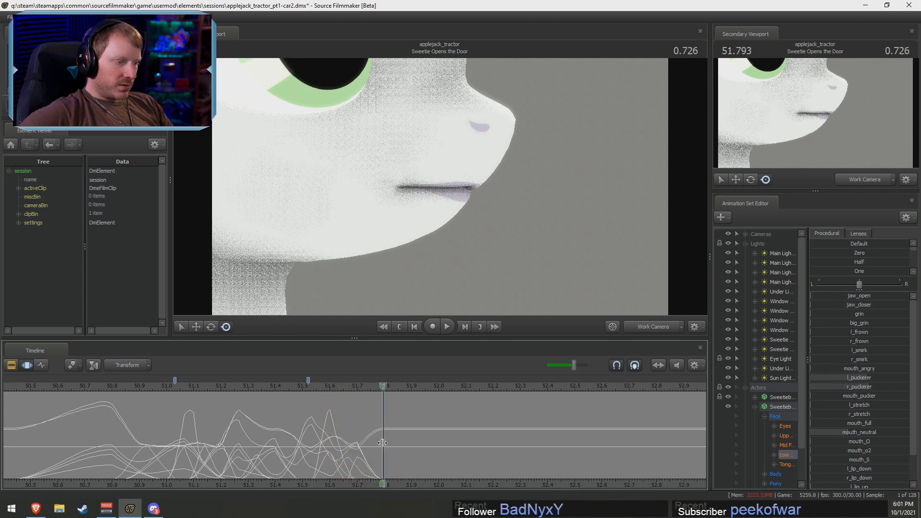
{"action": "scroll", "coordinate": [382, 442], "scroll_direction": "up", "scroll_amount": 3, "text": "shift"}
{"action": "left_click", "coordinate": [359, 397]}
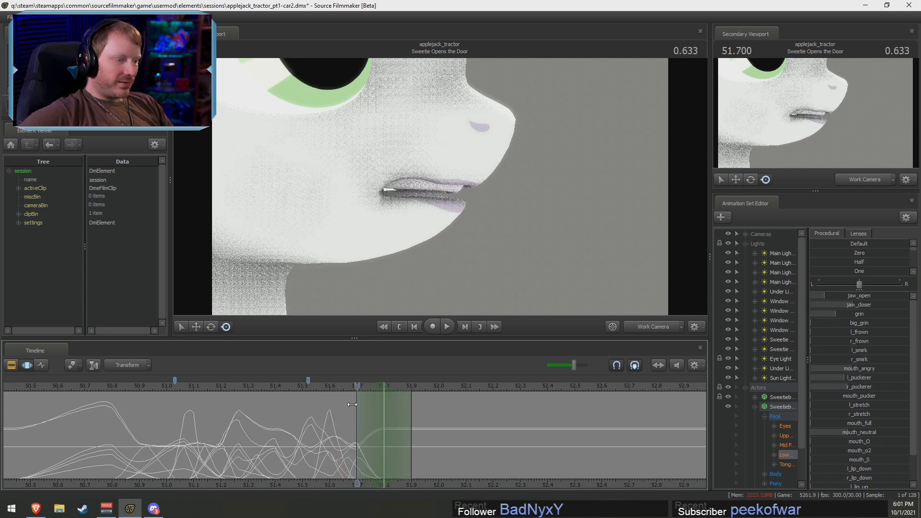
{"action": "left_click_drag", "start_coordinate": [358, 409], "coordinate": [366, 408]}
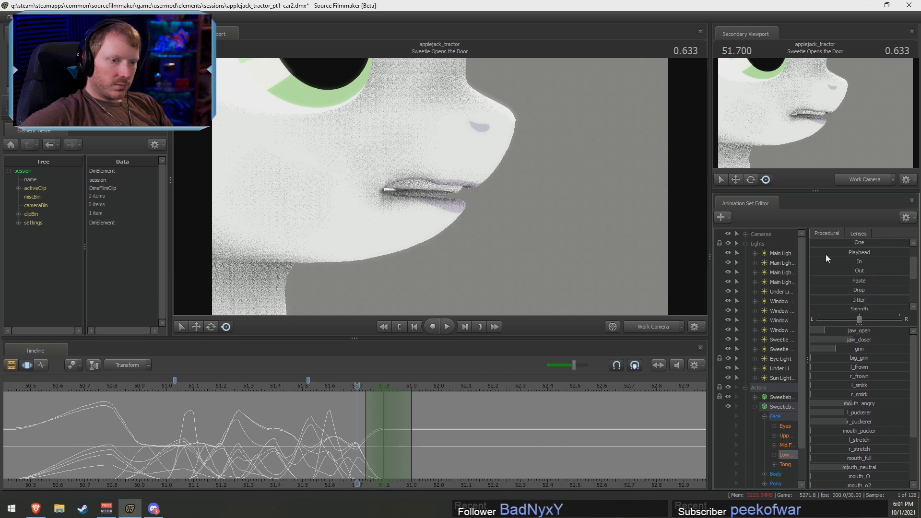
{"action": "left_click_drag", "start_coordinate": [826, 254], "coordinate": [908, 254]}
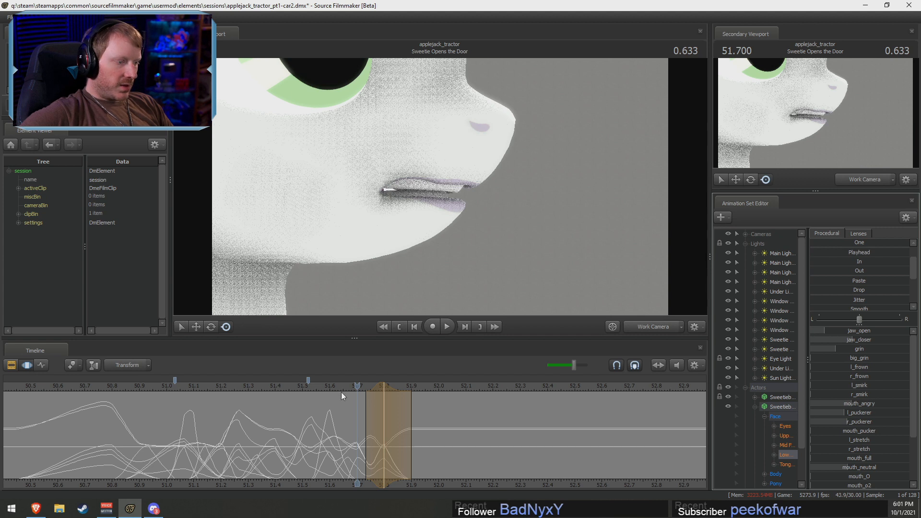
Create a time selection at 51.733 spanning 51.7 to 51.8, raise jaw_open slightly, and play back the mumbling
{"action": "left_click_drag", "start_coordinate": [357, 386], "coordinate": [382, 386]}
{"action": "mouse_move", "coordinate": [380, 447]}
{"action": "left_mouse_down"}
{"action": "mouse_move", "coordinate": [346, 446]}
{"action": "mouse_move", "coordinate": [384, 451]}
{"action": "left_mouse_up"}
{"action": "left_click", "coordinate": [369, 449], "text": "shift"}
{"action": "scroll", "coordinate": [370, 449], "scroll_direction": "up", "scroll_amount": 1, "text": "shift"}
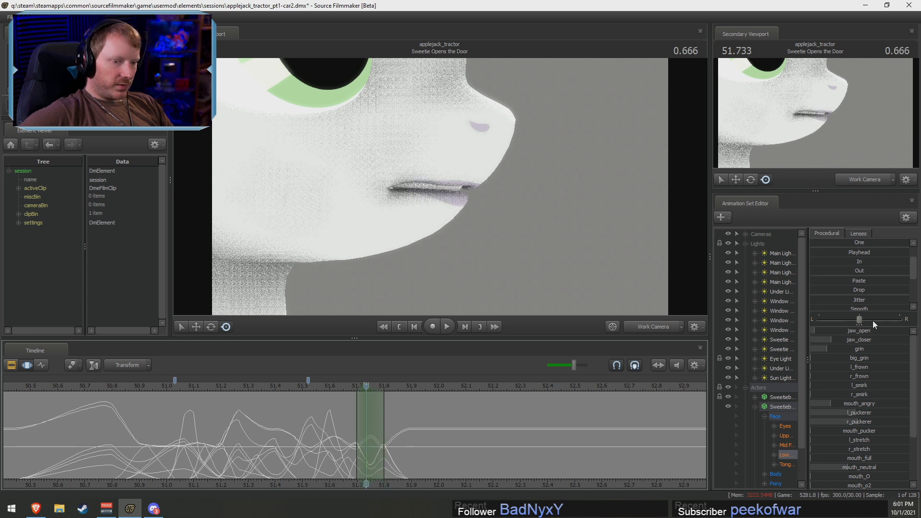
{"action": "left_click_drag", "start_coordinate": [873, 331], "coordinate": [883, 331]}
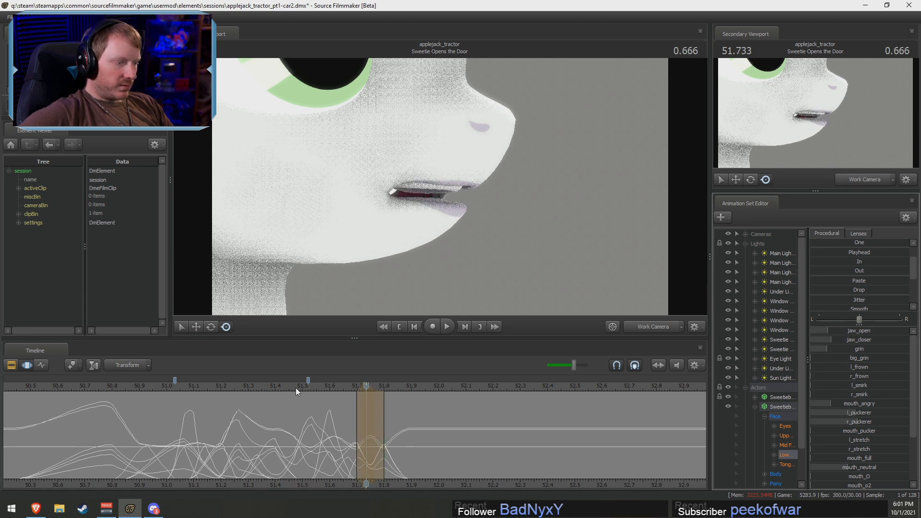
{"action": "left_click", "coordinate": [248, 389]}
{"action": "key", "text": "space"}
{"action": "left_click", "coordinate": [46, 391]}
{"action": "key", "text": "space"}
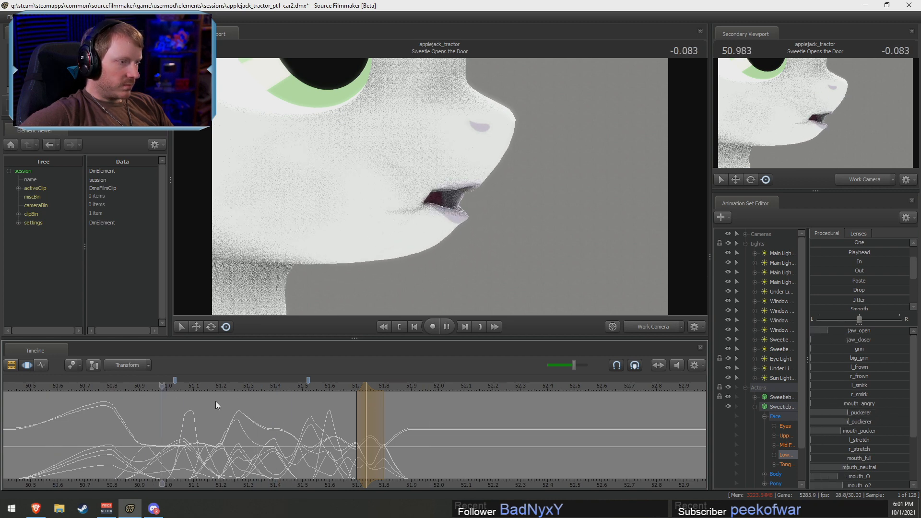
Select the mouth keys up to 51.9 with a falloff from about 51.366, shift them slightly earlier, and play back from about 50.7
{"action": "left_click_drag", "start_coordinate": [310, 453], "coordinate": [411, 463]}
{"action": "left_click_drag", "start_coordinate": [324, 444], "coordinate": [281, 447]}
{"action": "left_click_drag", "start_coordinate": [331, 433], "coordinate": [267, 427]}
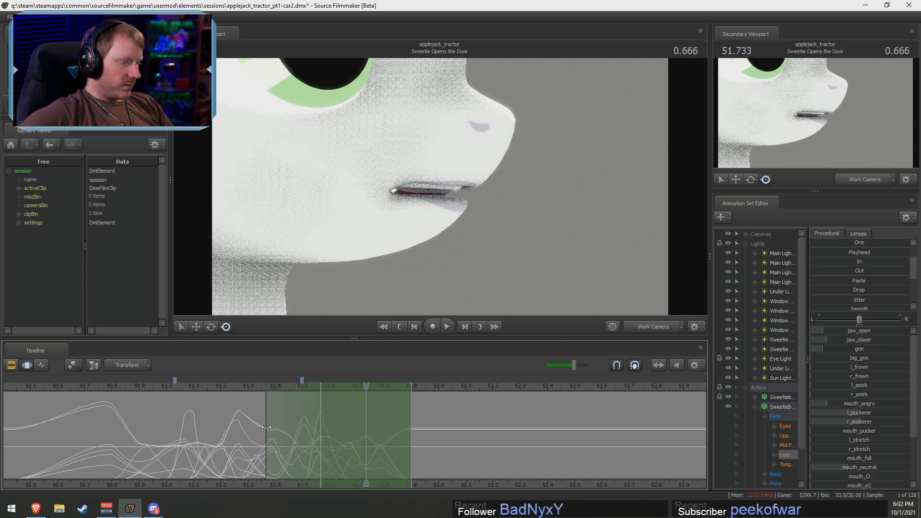
{"action": "left_click", "coordinate": [82, 386]}
{"action": "key", "text": "space"}
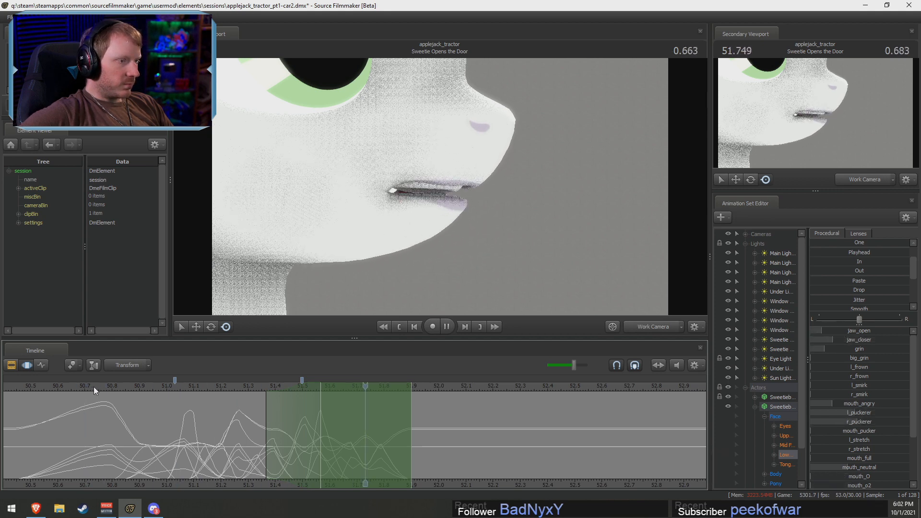
{"action": "key", "text": "space"}
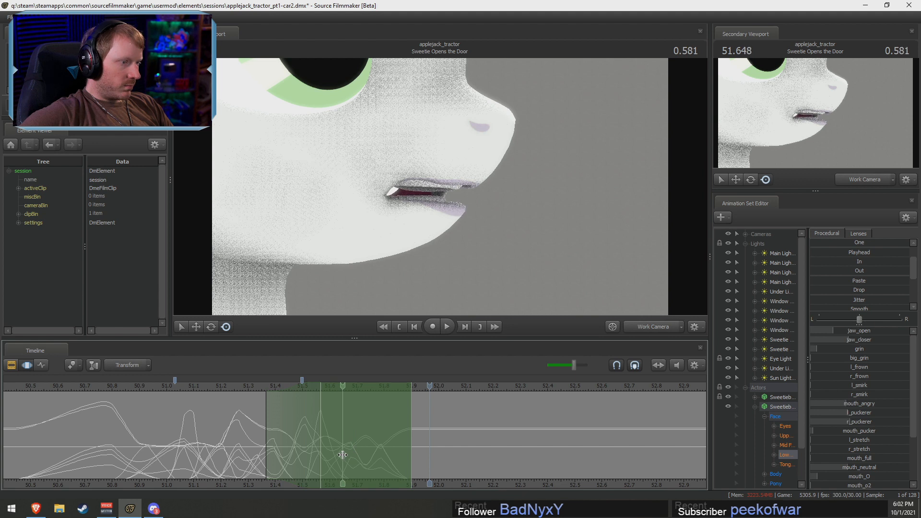
Create a time selection at 51.633 spanning 51.566 to 51.7, raise jaw_open and mouth_angry, and lower jaw_closer and both puckerers
{"action": "left_click", "coordinate": [337, 454]}
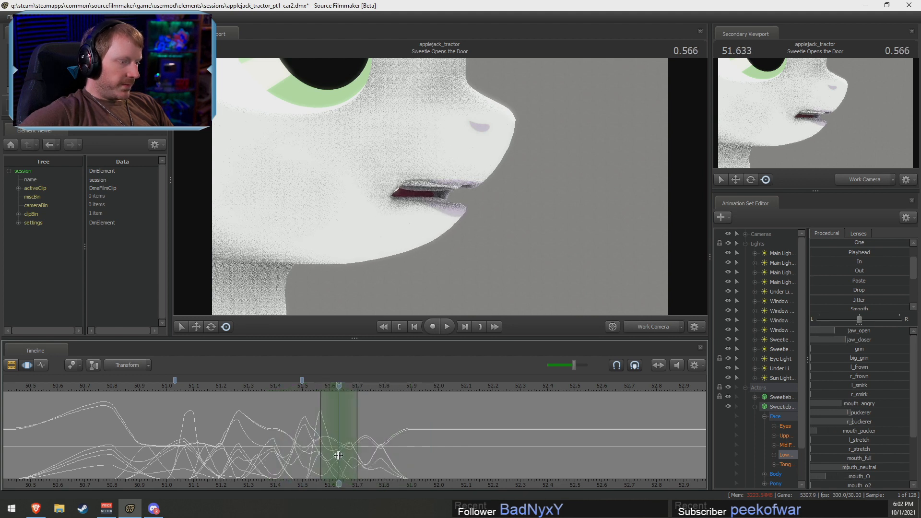
{"action": "left_click_drag", "start_coordinate": [854, 335], "coordinate": [877, 334]}
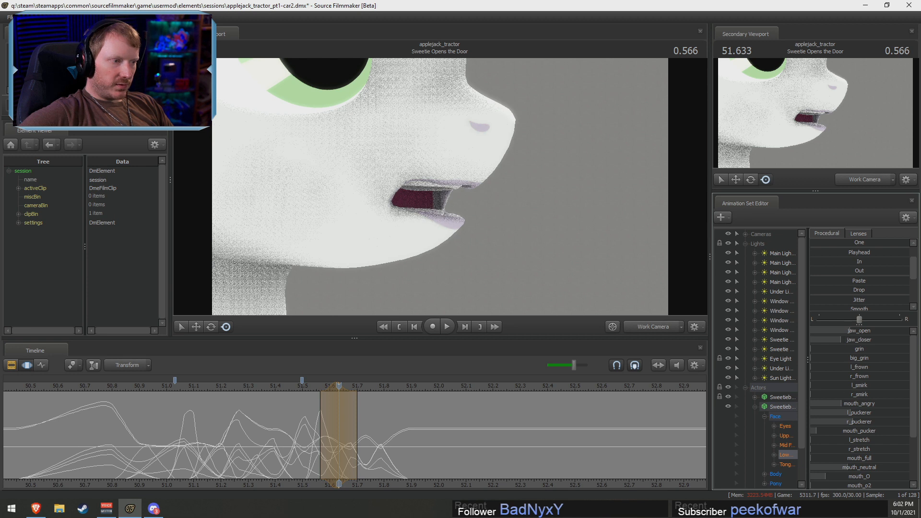
{"action": "mouse_move", "coordinate": [849, 338]}
{"action": "left_mouse_down"}
{"action": "mouse_move", "coordinate": [840, 341]}
{"action": "mouse_move", "coordinate": [840, 330]}
{"action": "left_mouse_up"}
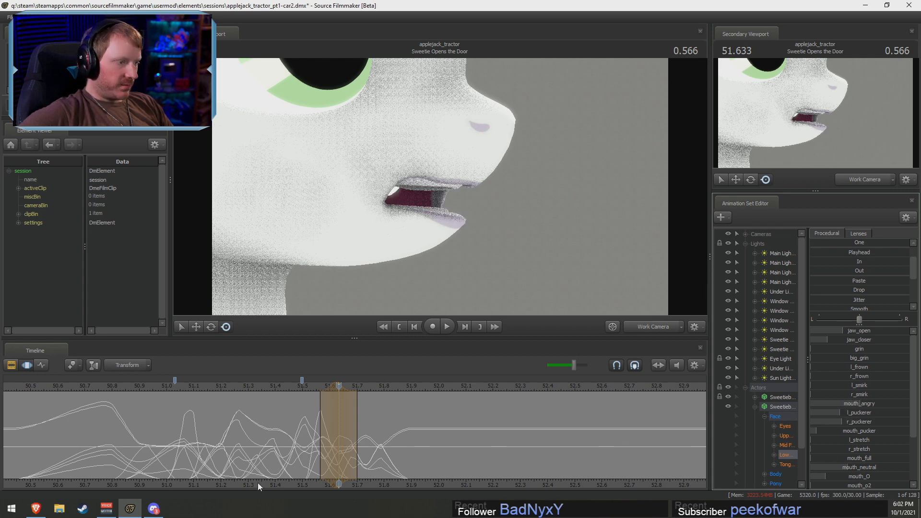
Select the range from 51.666 to 51.8, try extending its falloff start to about 51.566, and play back the mumbling from about 50.7
{"action": "key", "text": "shift"}
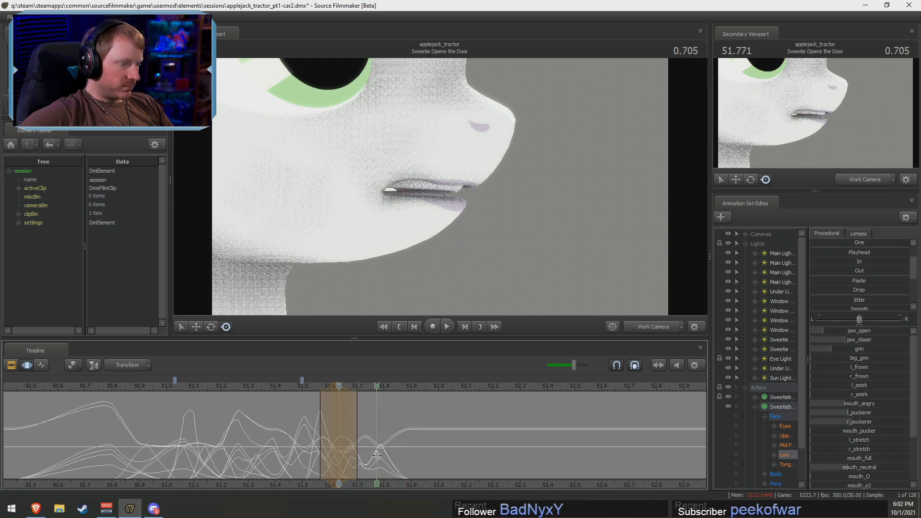
{"action": "left_click_drag", "start_coordinate": [384, 455], "coordinate": [347, 458], "text": "shift"}
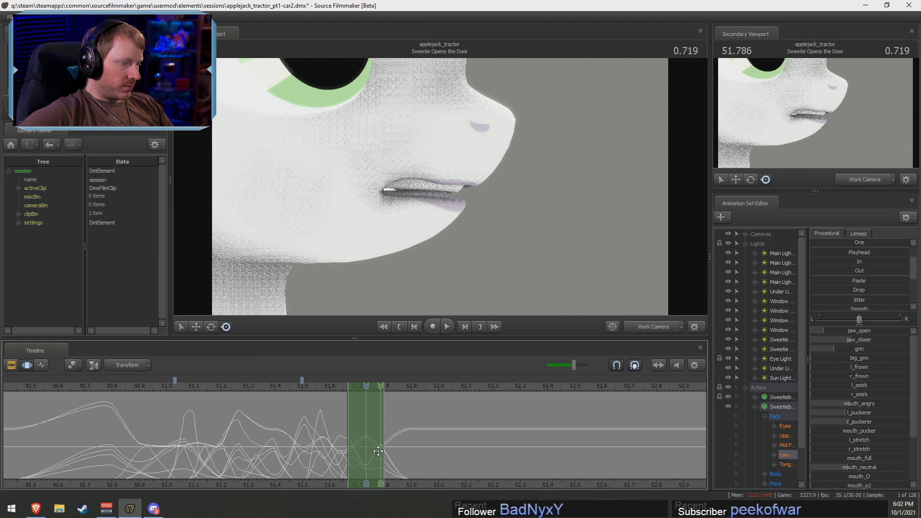
{"action": "left_click_drag", "start_coordinate": [338, 440], "coordinate": [321, 437]}
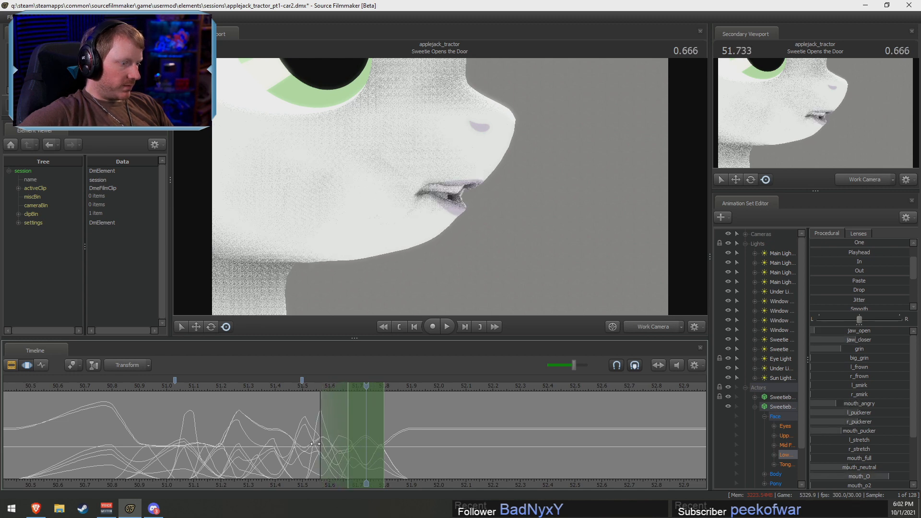
{"action": "key", "text": "space"}
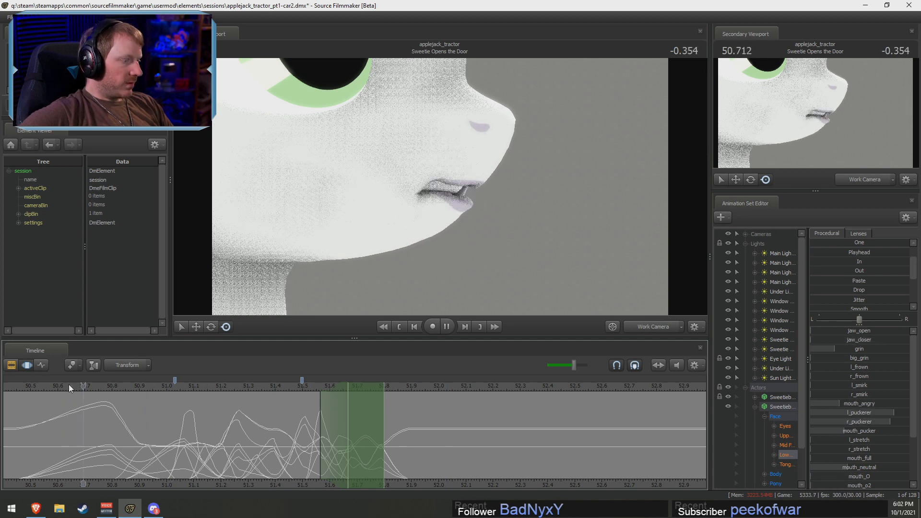
{"action": "key", "text": "space"}
{"action": "mouse_move", "coordinate": [197, 479]}
{"action": "left_mouse_down"}
{"action": "mouse_move", "coordinate": [207, 479]}
{"action": "mouse_move", "coordinate": [187, 479]}
{"action": "mouse_move", "coordinate": [381, 462]}
{"action": "mouse_move", "coordinate": [351, 464]}
{"action": "mouse_move", "coordinate": [383, 446]}
{"action": "left_mouse_up"}
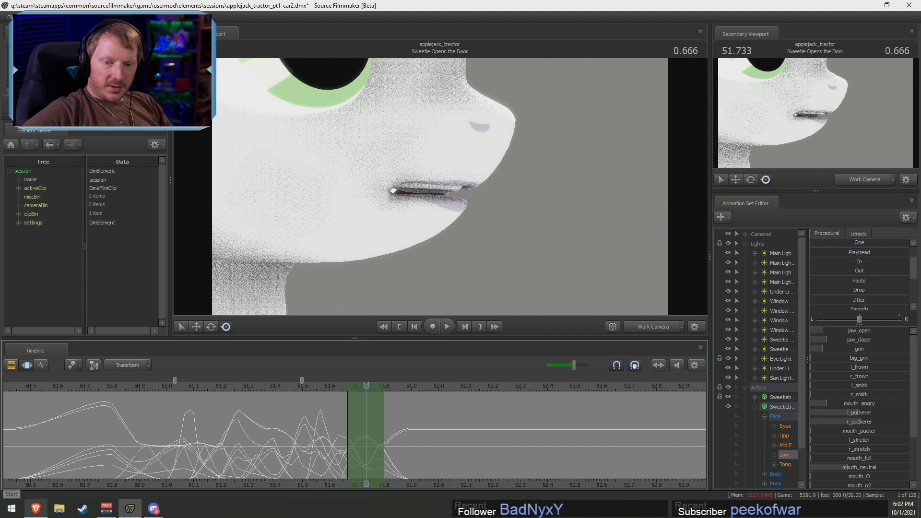
{"action": "mouse_move", "coordinate": [36, 508]}
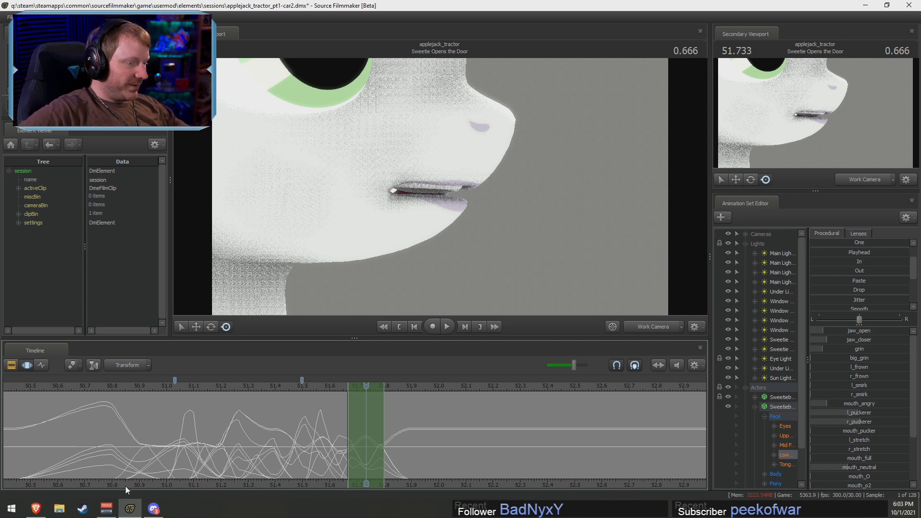
{"action": "mouse_move", "coordinate": [144, 512]}
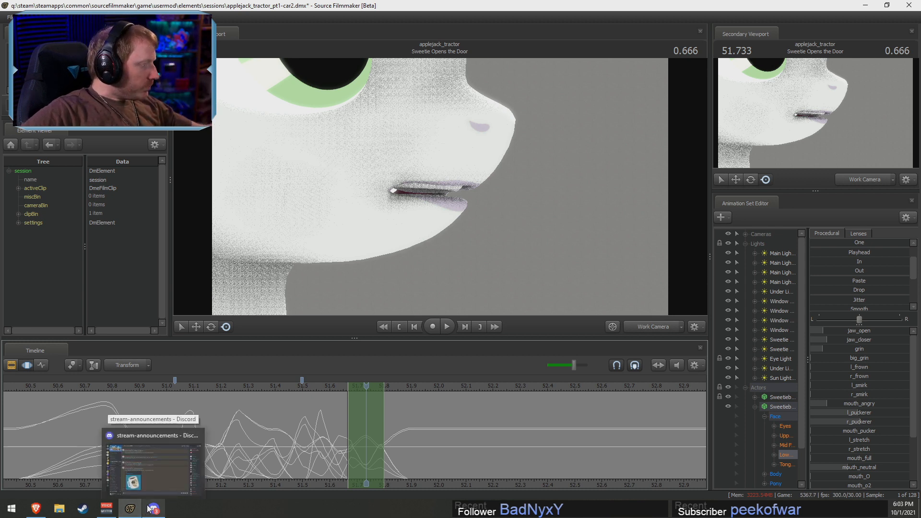
Switch to the Clip Editor and the Main Camera, and play back the lip-sync in the shot from 49.433
{"action": "left_click", "coordinate": [330, 387]}
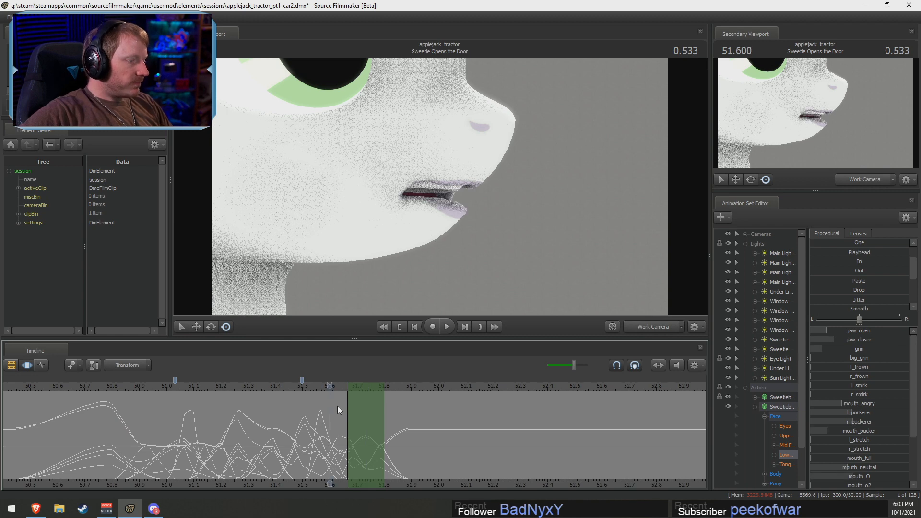
{"action": "key", "text": "F2"}
{"action": "scroll", "coordinate": [332, 420], "scroll_direction": "down", "scroll_amount": 8}
{"action": "left_click", "coordinate": [270, 382]}
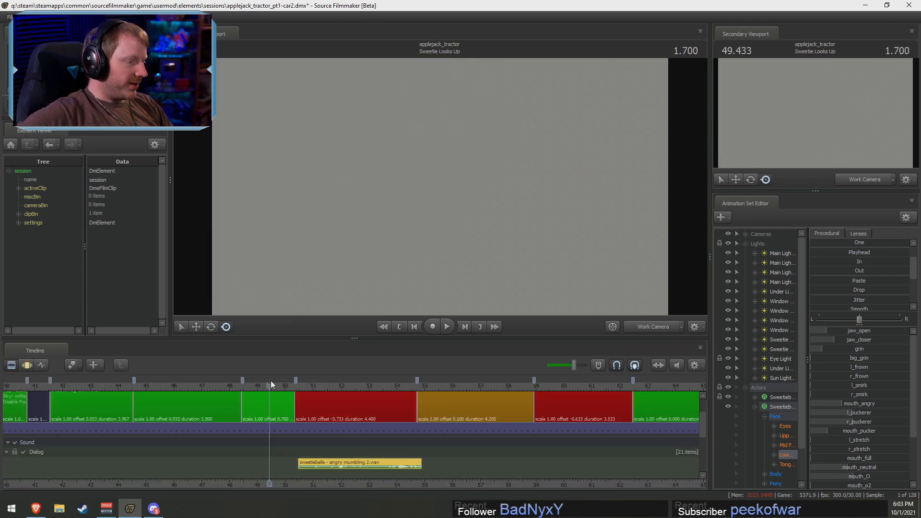
{"action": "left_click", "coordinate": [661, 326]}
{"action": "key", "text": "space"}
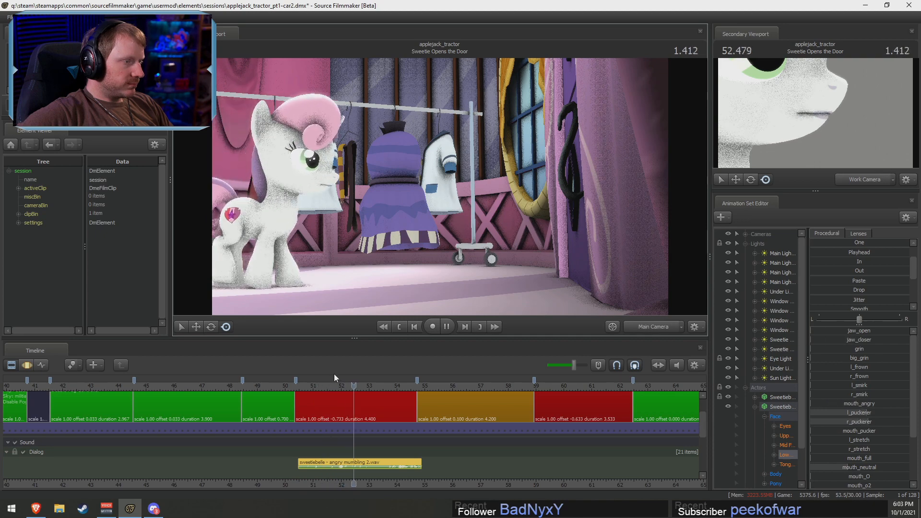
{"action": "left_click", "coordinate": [414, 385]}
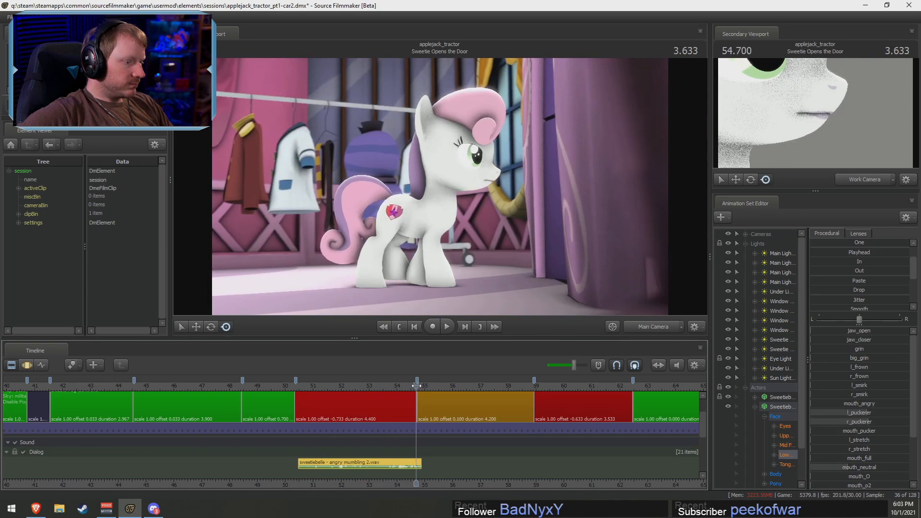
Select the Sweetie Opens the Door shot clip, return to the Work Camera, and place the playhead at 51.666
{"action": "left_click", "coordinate": [413, 397]}
{"action": "mouse_move", "coordinate": [413, 398]}
{"action": "left_mouse_down"}
{"action": "mouse_move", "coordinate": [428, 405]}
{"action": "mouse_move", "coordinate": [417, 402]}
{"action": "left_mouse_up"}
{"action": "left_click", "coordinate": [349, 386]}
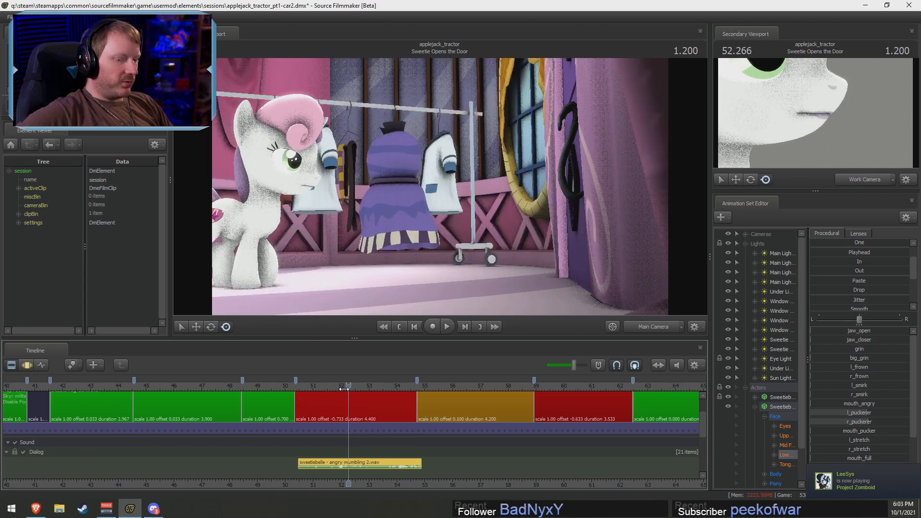
{"action": "left_click", "coordinate": [341, 404]}
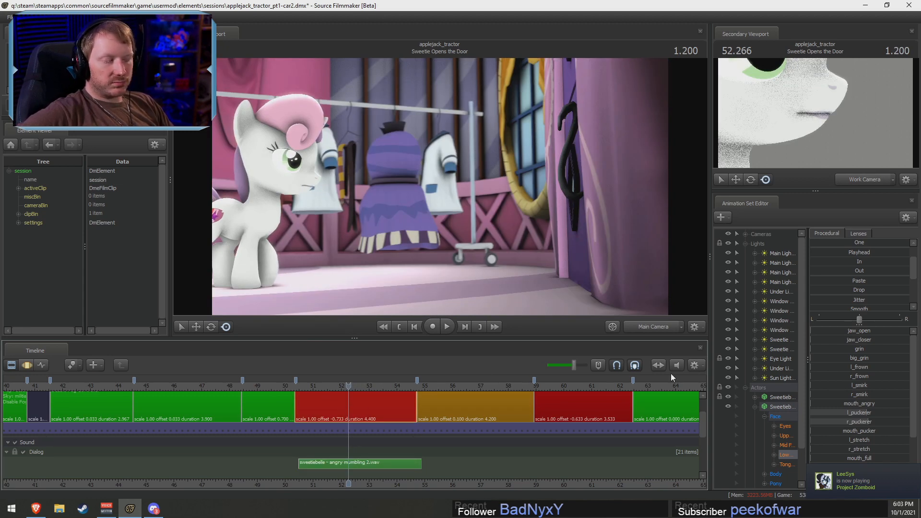
{"action": "left_click", "coordinate": [657, 326]}
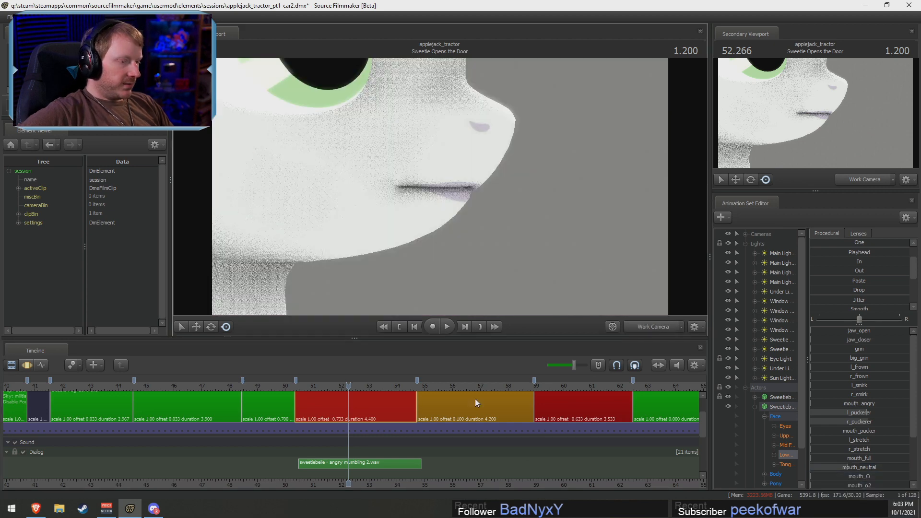
{"action": "scroll", "coordinate": [475, 398], "scroll_direction": "up", "scroll_amount": 3}
{"action": "left_click", "coordinate": [314, 386]}
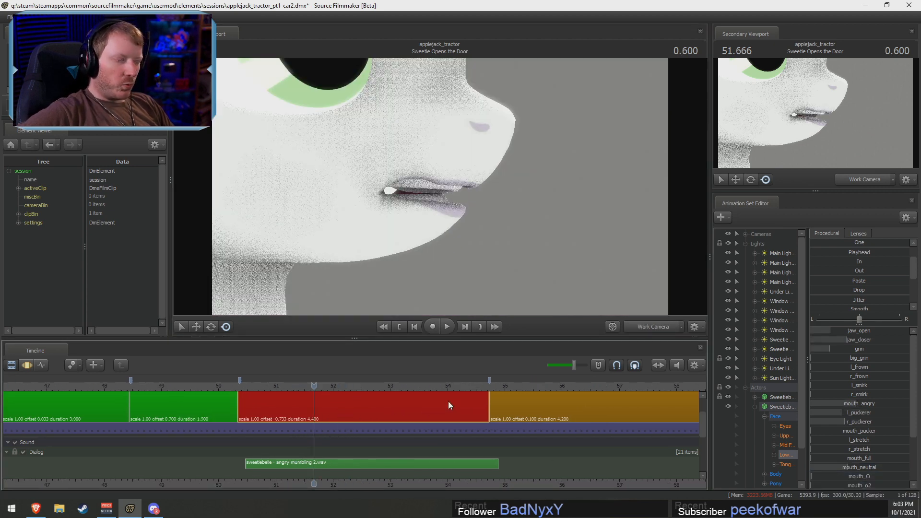
Switch to the Motion Editor and play back the mumbling from 51.666 and again from 51.233
{"action": "key", "text": "space"}
{"action": "key", "text": "F3"}
{"action": "scroll", "coordinate": [335, 426], "scroll_direction": "up", "scroll_amount": 3}
{"action": "key", "text": "space"}
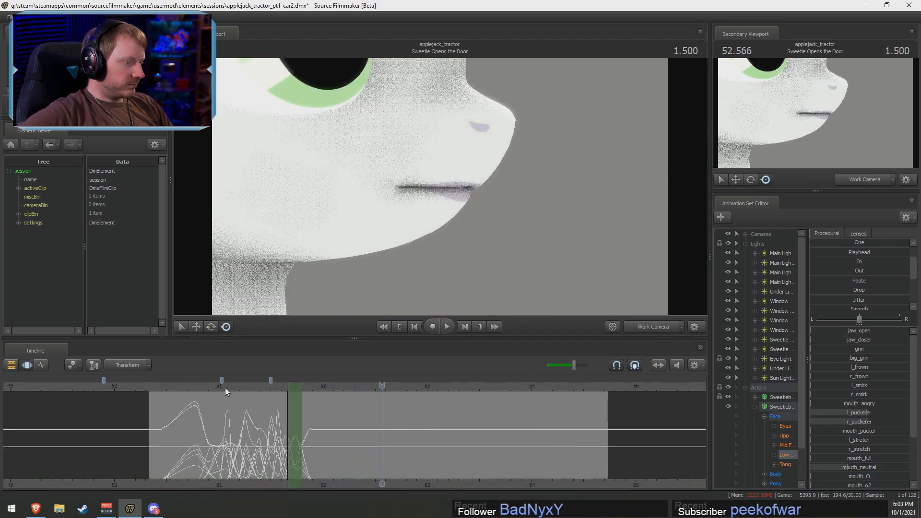
{"action": "left_click_drag", "start_coordinate": [225, 387], "coordinate": [242, 387]}
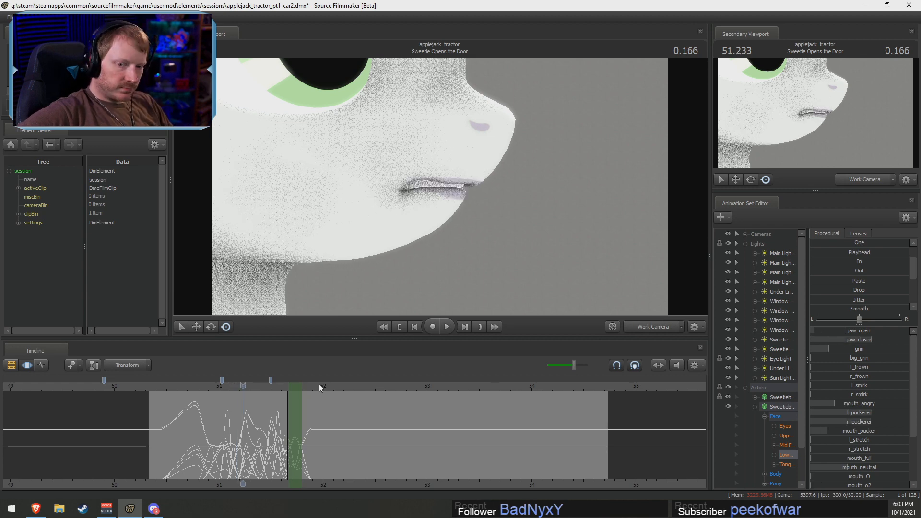
{"action": "key", "text": "space"}
{"action": "key", "text": "space"}
{"action": "scroll", "coordinate": [361, 429], "scroll_direction": "up", "scroll_amount": 2}
{"action": "scroll", "coordinate": [362, 431], "scroll_direction": "up", "scroll_amount": 1}
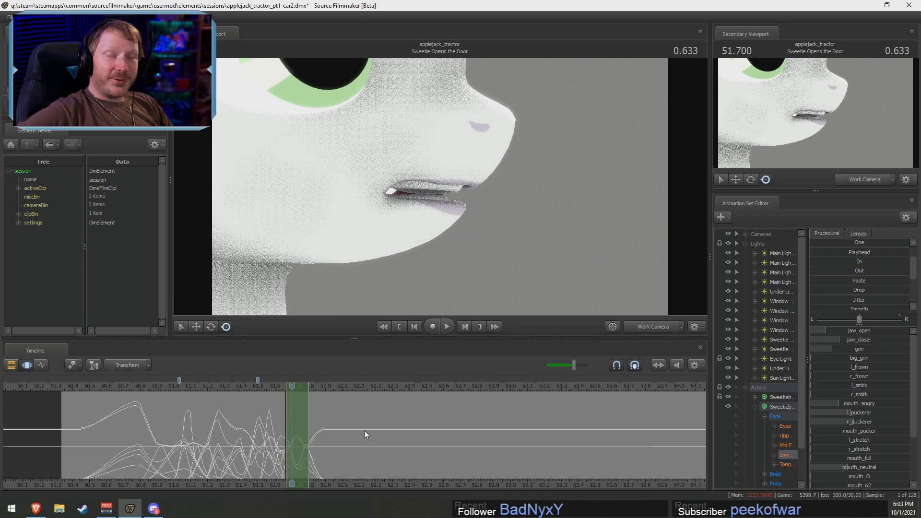
Center a time selection at 51.9 spanning 51.8 to 52.0, and raise jaw_open, jaw_closer, both puckerers, mouth_pucker and mouth_O
{"action": "scroll", "coordinate": [336, 455], "scroll_direction": "up", "scroll_amount": 2}
{"action": "middle_click_drag", "start_coordinate": [367, 482], "coordinate": [213, 479]}
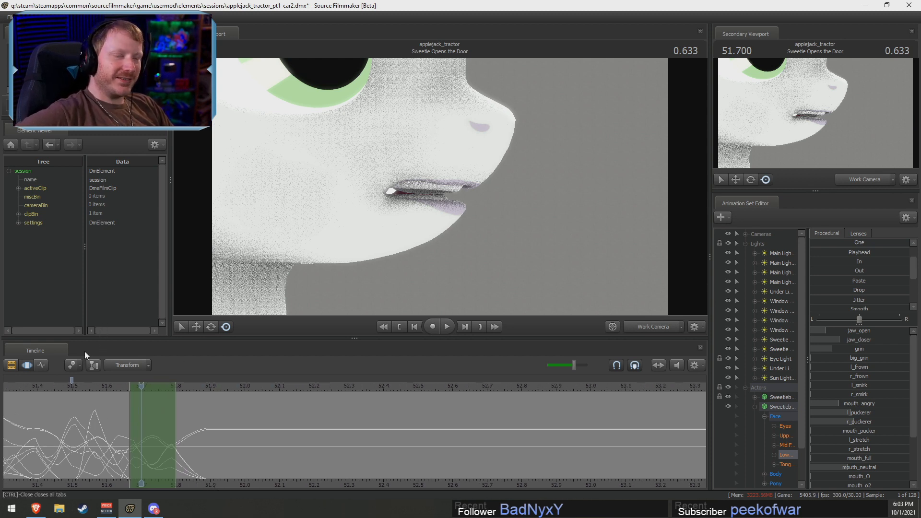
{"action": "left_click_drag", "start_coordinate": [142, 437], "coordinate": [210, 454]}
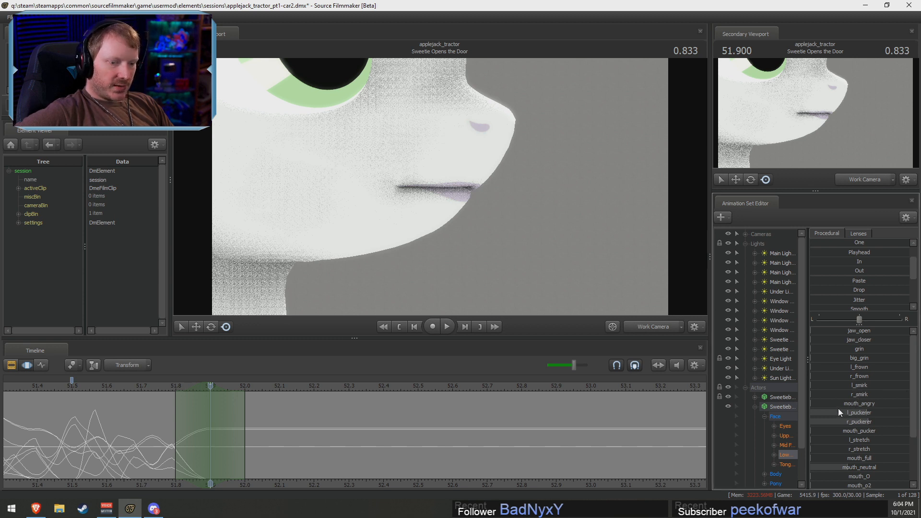
{"action": "left_click_drag", "start_coordinate": [838, 413], "coordinate": [843, 431]}
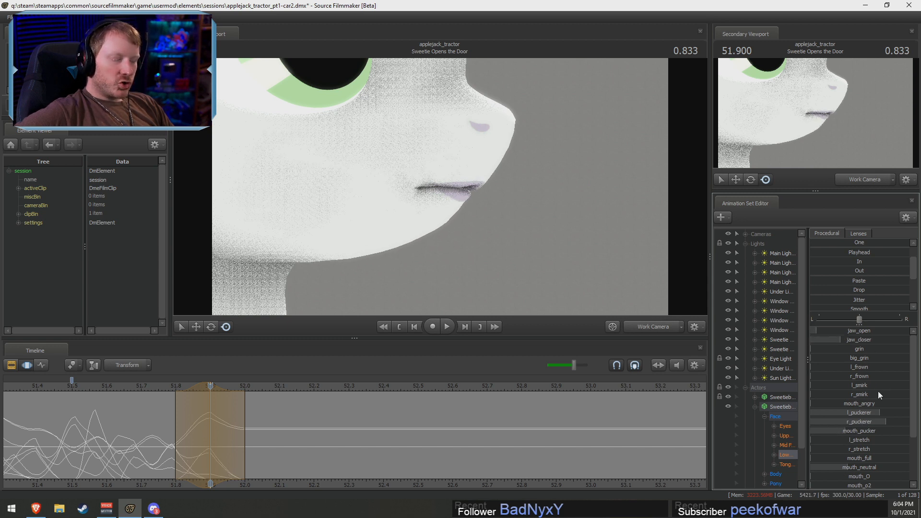
{"action": "scroll", "coordinate": [878, 390], "scroll_direction": "down", "scroll_amount": 2}
{"action": "left_click_drag", "start_coordinate": [812, 418], "coordinate": [848, 418]}
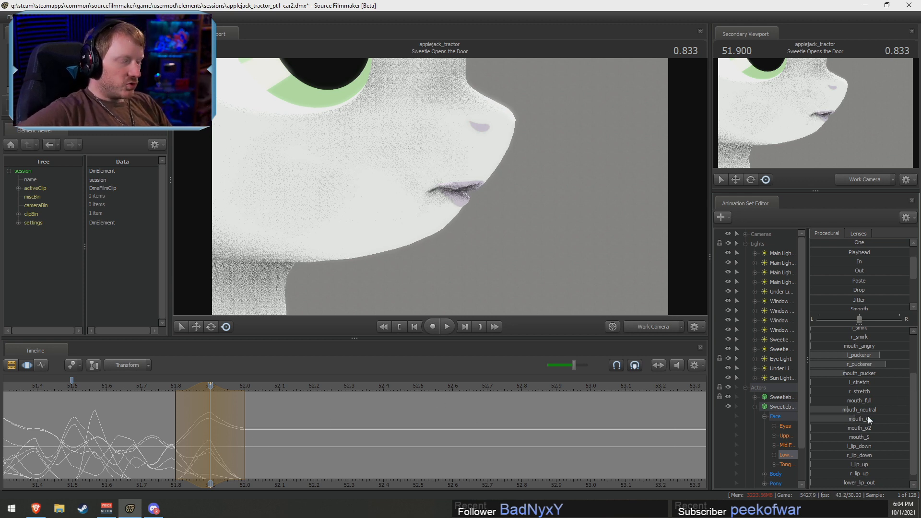
{"action": "scroll", "coordinate": [854, 342], "scroll_direction": "up", "scroll_amount": 2}
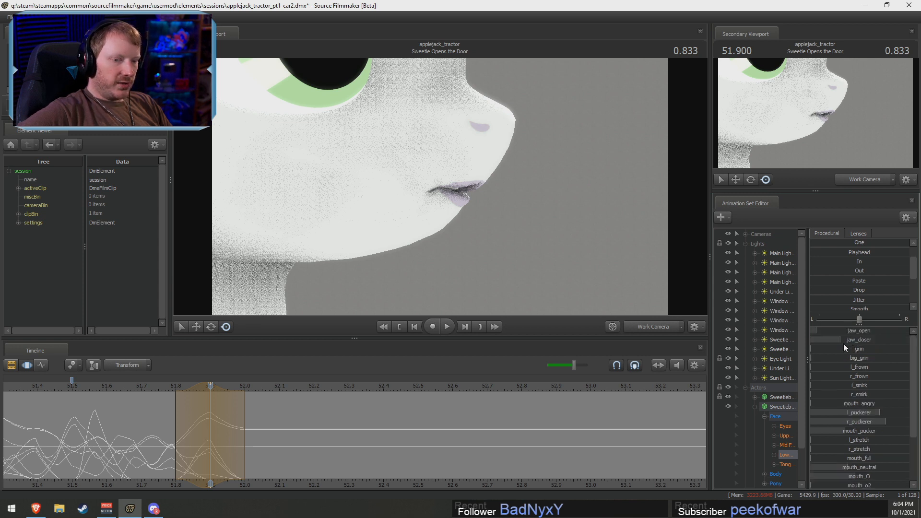
{"action": "left_click_drag", "start_coordinate": [843, 343], "coordinate": [877, 365]}
{"action": "scroll", "coordinate": [859, 456], "scroll_direction": "down", "scroll_amount": 2}
Create a time selection at 52.066 spanning 51.9 to about 52.233 and blend it fully to the 51.566 pose with the Playhead preset
{"action": "left_click_drag", "start_coordinate": [85, 447], "coordinate": [276, 441]}
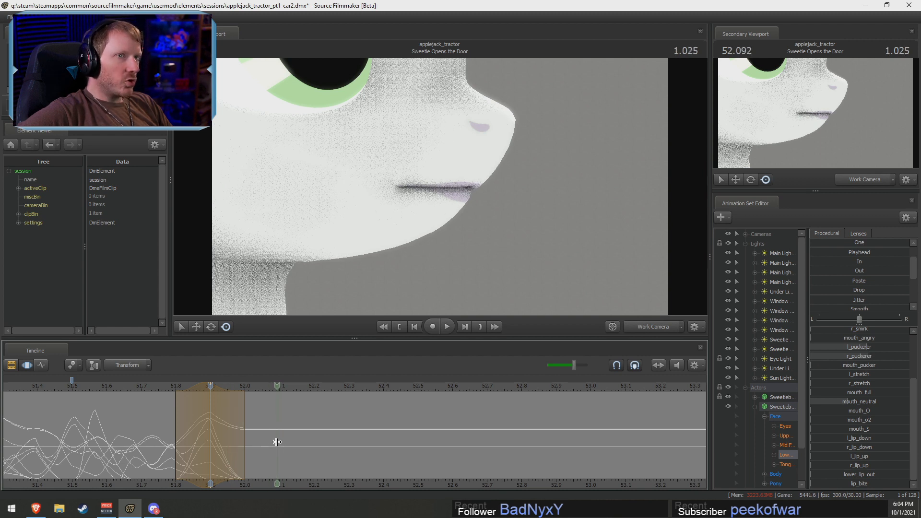
{"action": "left_click_drag", "start_coordinate": [276, 442], "coordinate": [270, 451]}
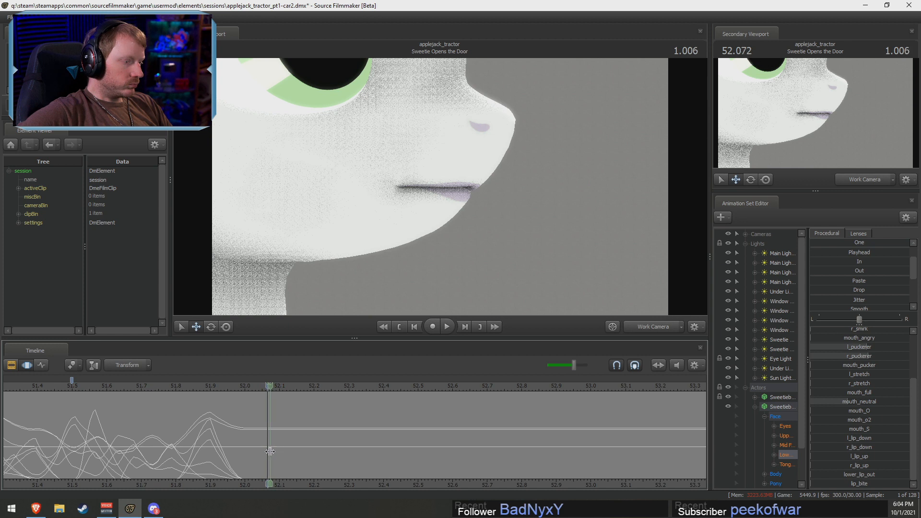
{"action": "scroll", "coordinate": [270, 451], "scroll_direction": "up", "scroll_amount": 5, "text": "shift"}
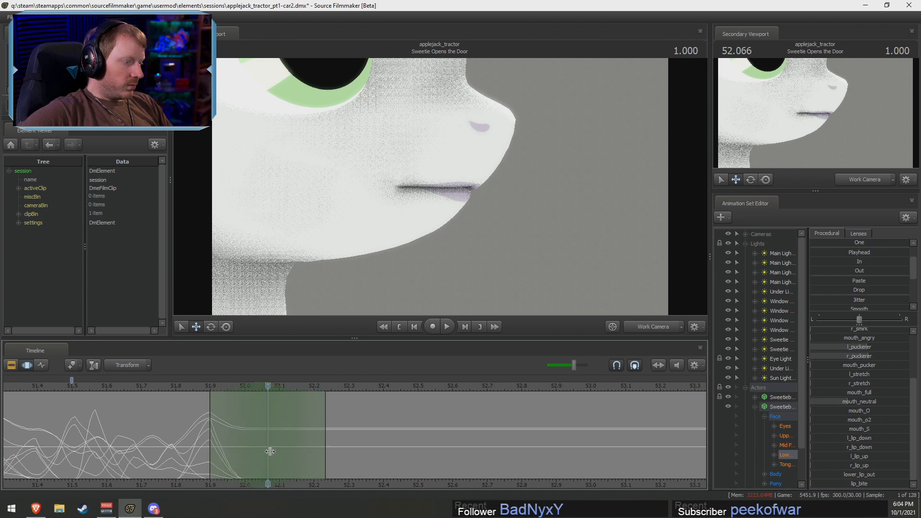
{"action": "left_click_drag", "start_coordinate": [207, 434], "coordinate": [269, 436]}
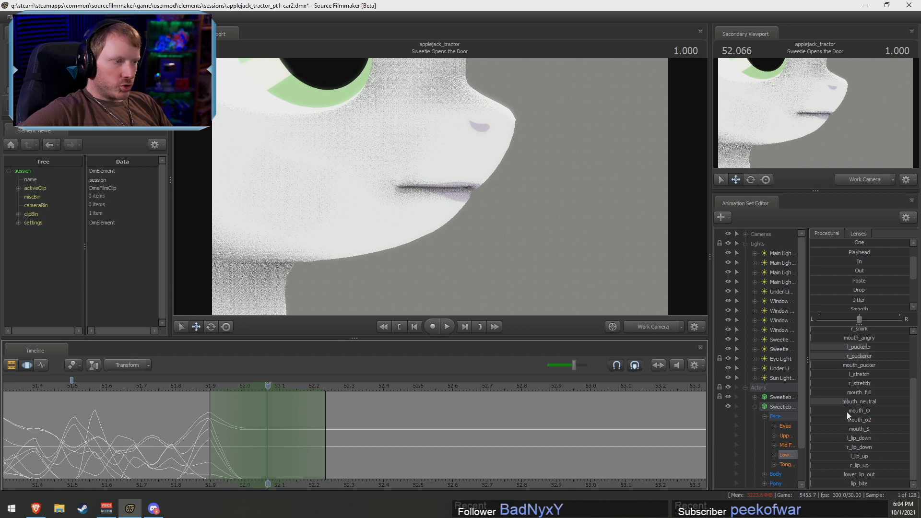
{"action": "left_click_drag", "start_coordinate": [848, 416], "coordinate": [878, 406]}
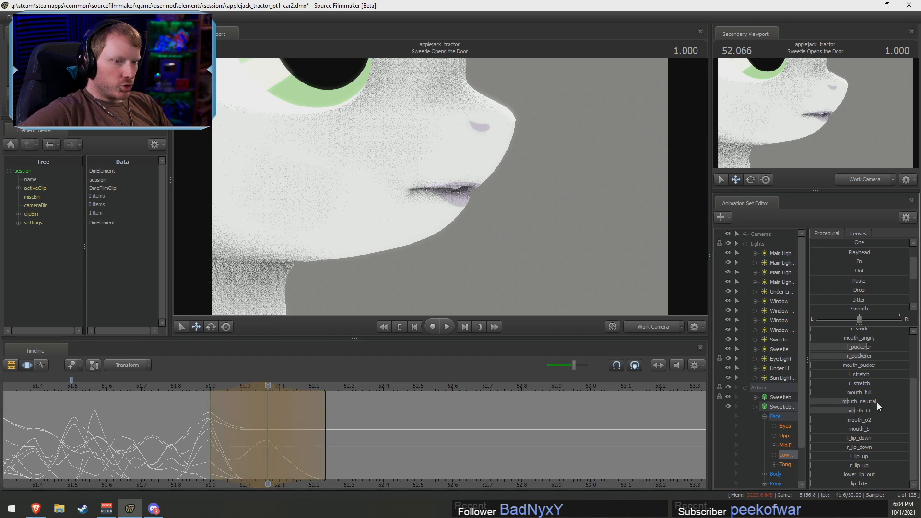
{"action": "left_click", "coordinate": [95, 389]}
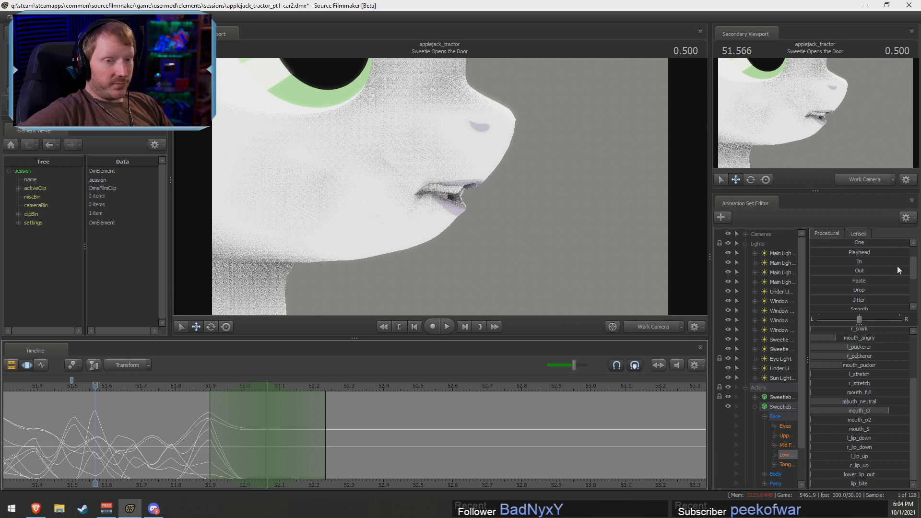
{"action": "left_click_drag", "start_coordinate": [813, 253], "coordinate": [909, 253]}
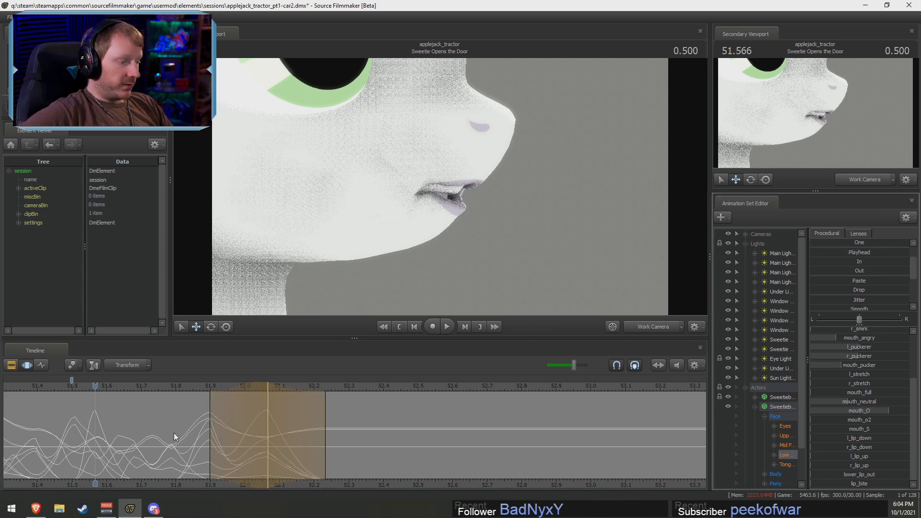
Center a time selection at 51.966 spanning 51.9 to 52.066, and raise jaw_open to open the mouth between the two poses
{"action": "left_click_drag", "start_coordinate": [176, 436], "coordinate": [265, 435]}
{"action": "left_click", "coordinate": [236, 436], "text": "shift"}
{"action": "scroll", "coordinate": [237, 435], "scroll_direction": "up", "scroll_amount": 3}
{"action": "scroll", "coordinate": [237, 435], "scroll_direction": "down", "scroll_amount": 1}
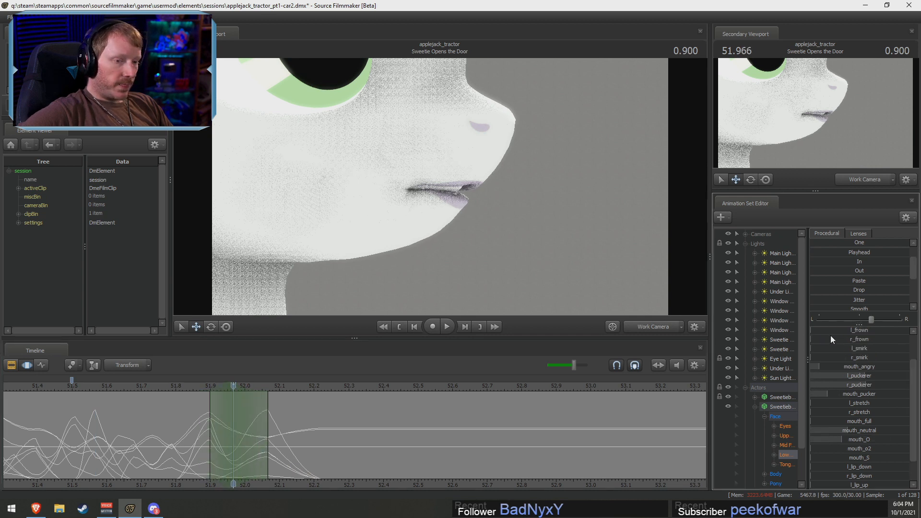
{"action": "scroll", "coordinate": [859, 331], "scroll_direction": "up", "scroll_amount": 3}
{"action": "left_click_drag", "start_coordinate": [832, 331], "coordinate": [884, 330]}
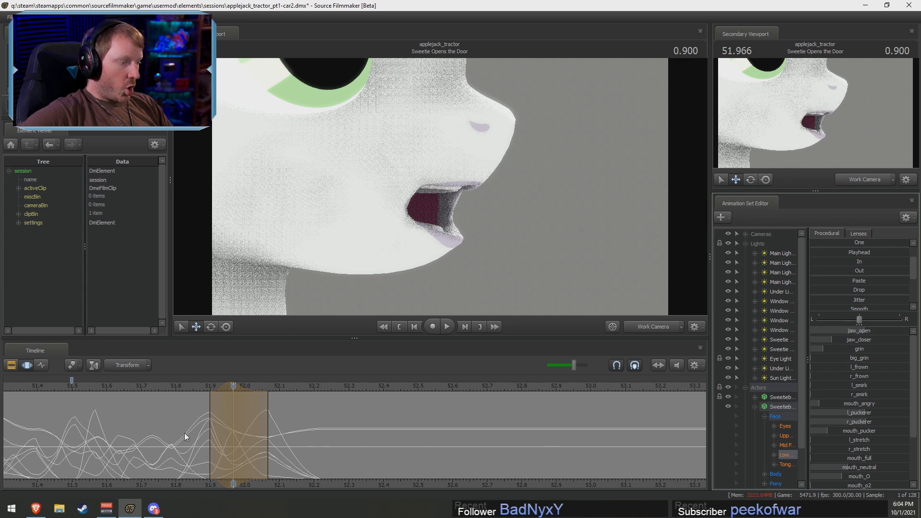
Play back the extended mumbling twice from about 51.5
{"action": "left_click_drag", "start_coordinate": [195, 432], "coordinate": [69, 383]}
{"action": "key", "text": "space"}
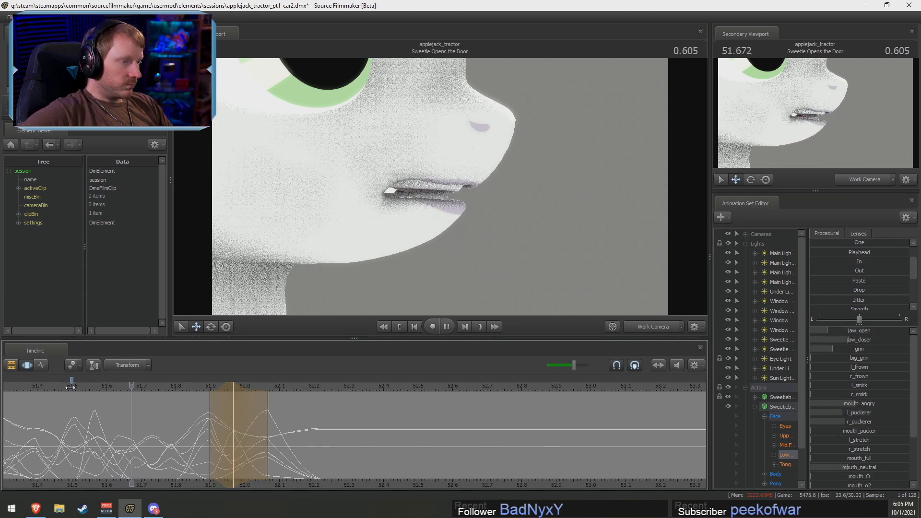
{"action": "key", "text": "space"}
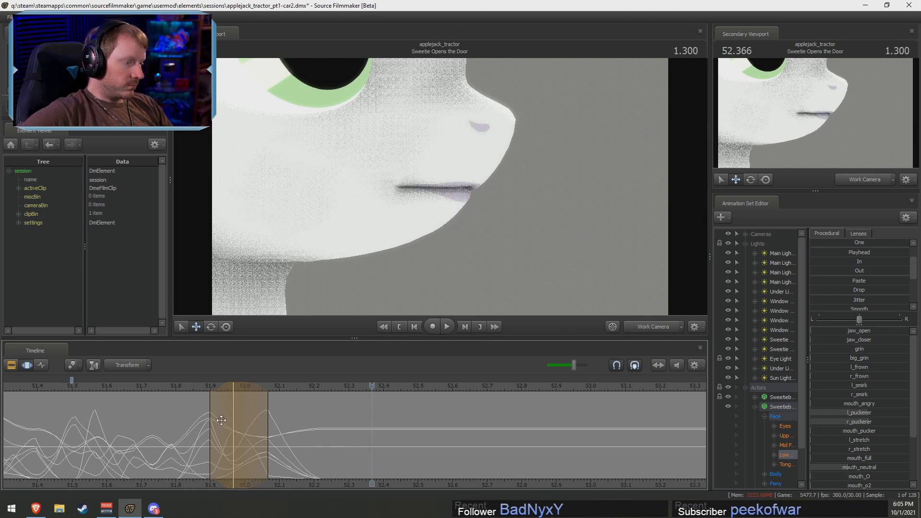
{"action": "left_click_drag", "start_coordinate": [221, 420], "coordinate": [56, 381]}
{"action": "key", "text": "space"}
{"action": "key", "text": "space"}
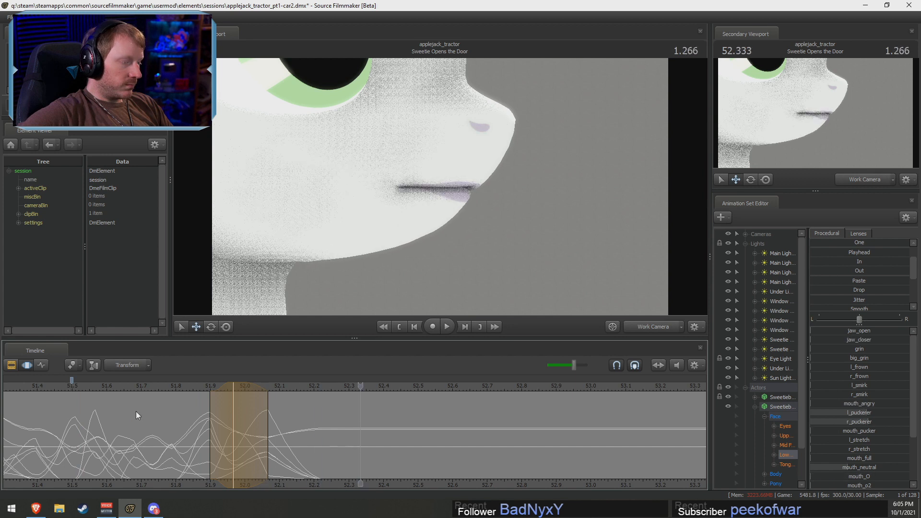
Shift the peak of the jaw-opening time selection to 52.0, keeping its span from 51.9 to 52.066
{"action": "key", "text": "shift"}
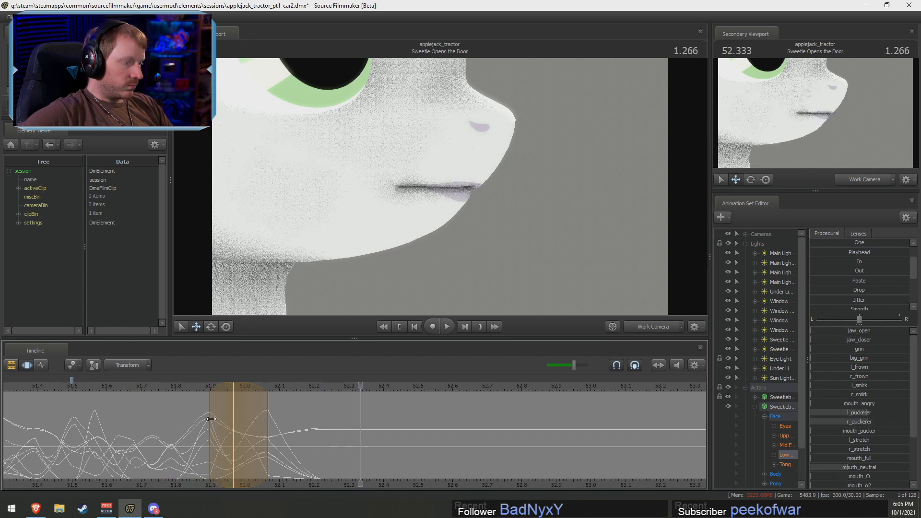
{"action": "left_click", "coordinate": [210, 423]}
{"action": "mouse_move", "coordinate": [221, 424]}
{"action": "left_mouse_down"}
{"action": "mouse_move", "coordinate": [233, 425]}
{"action": "mouse_move", "coordinate": [203, 429]}
{"action": "left_mouse_up"}
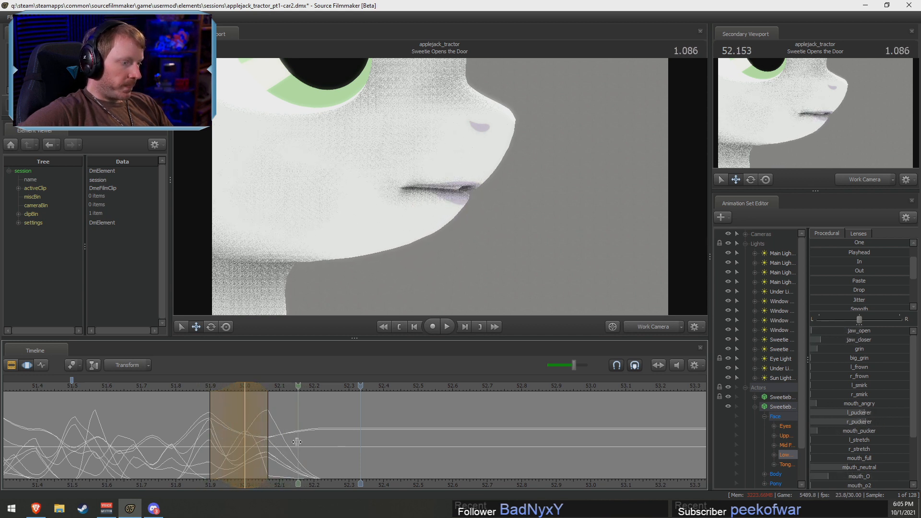
Select 52.066 to about 52.266 around 52.133, blend it to the 51.066 pose with the Playhead preset, and reduce mouth_pucker
{"action": "left_click", "coordinate": [297, 441]}
{"action": "left_click", "coordinate": [290, 439], "text": "shift"}
{"action": "scroll", "coordinate": [292, 439], "scroll_direction": "up", "scroll_amount": 2}
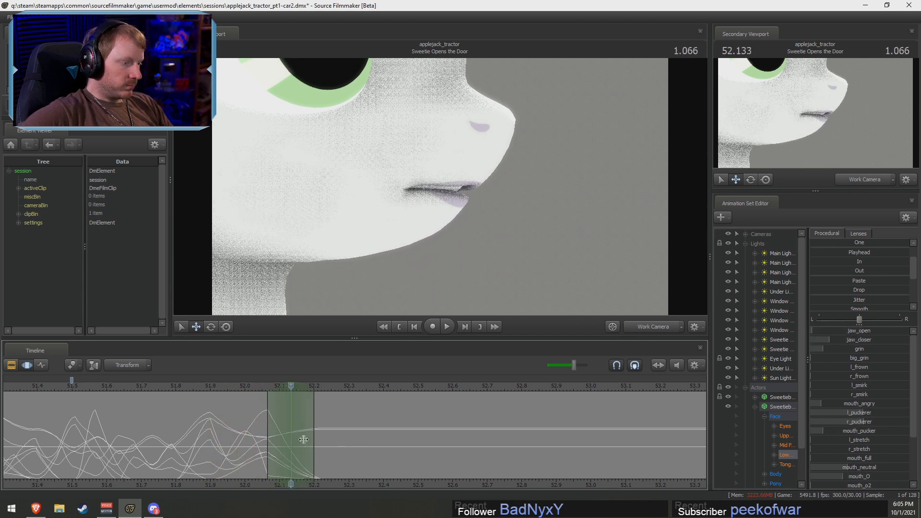
{"action": "left_click_drag", "start_coordinate": [317, 442], "coordinate": [339, 439]}
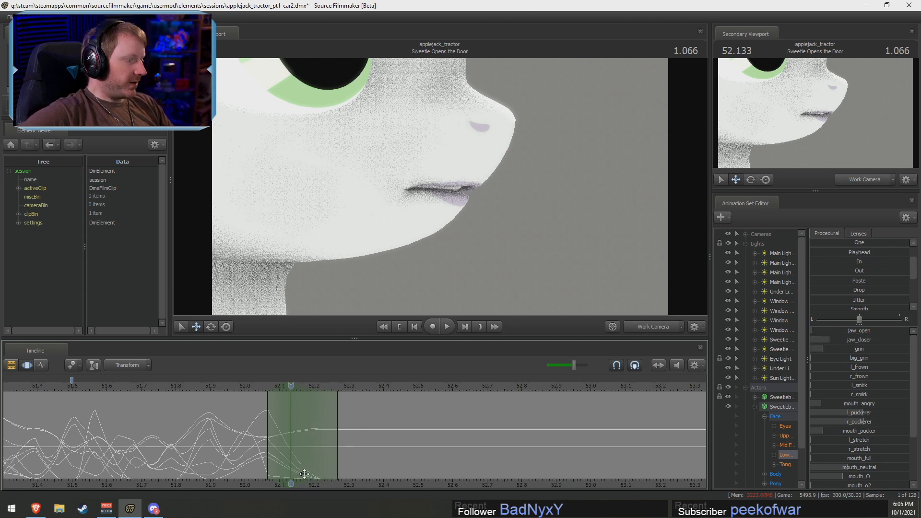
{"action": "scroll", "coordinate": [99, 396], "scroll_direction": "down", "scroll_amount": 3}
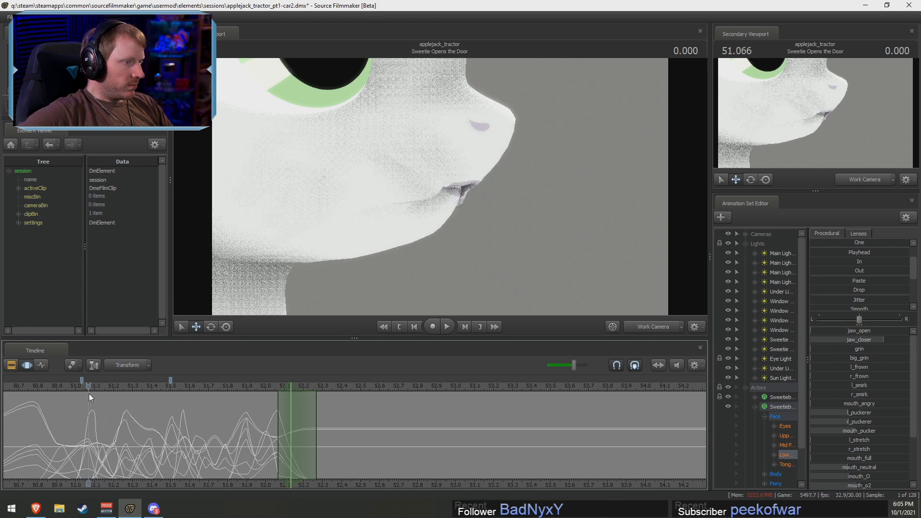
{"action": "scroll", "coordinate": [868, 267], "scroll_direction": "up", "scroll_amount": 1}
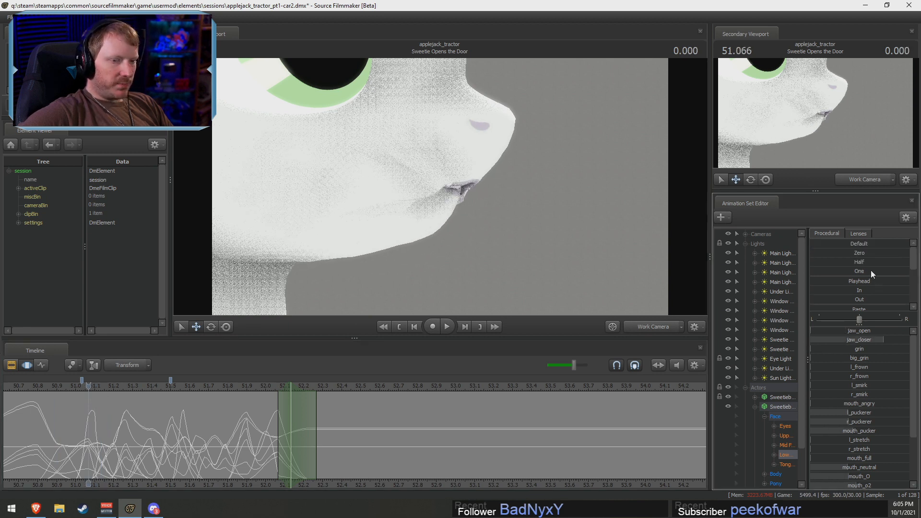
{"action": "left_click", "coordinate": [832, 283]}
{"action": "scroll", "coordinate": [858, 418], "scroll_direction": "down", "scroll_amount": 1}
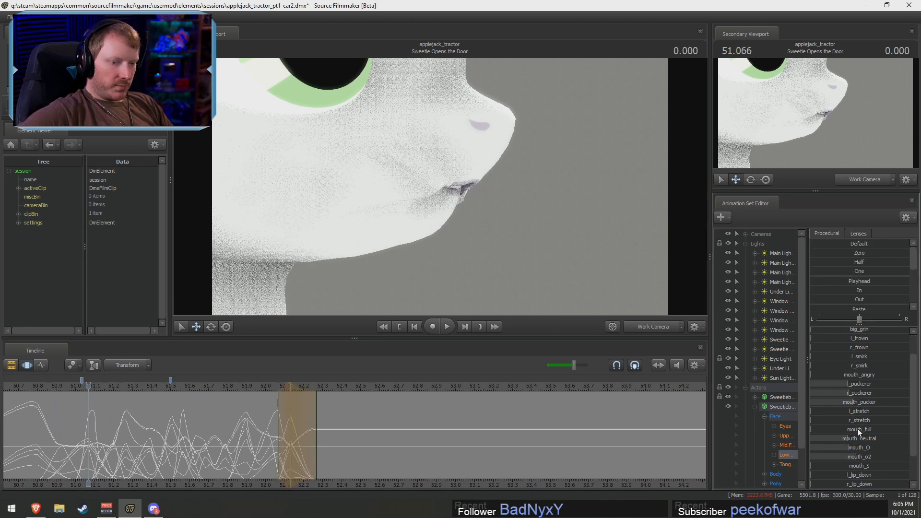
{"action": "left_click_drag", "start_coordinate": [859, 401], "coordinate": [840, 401]}
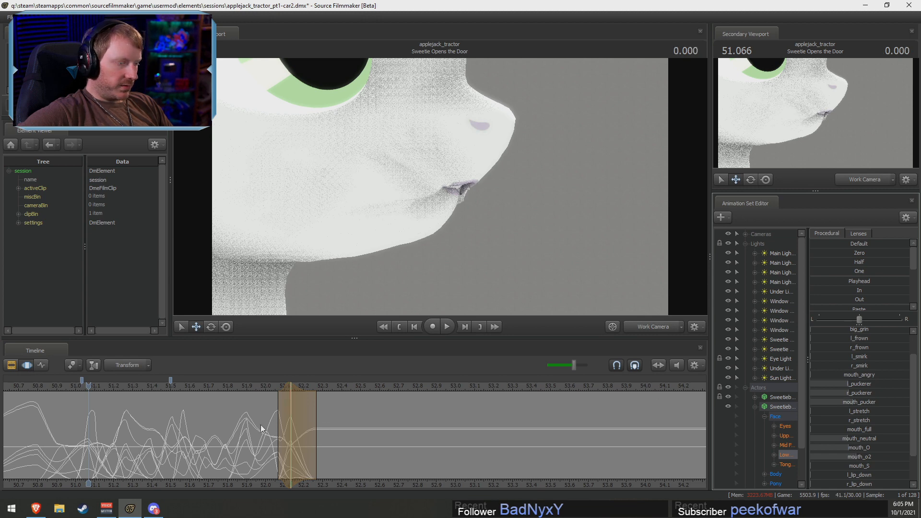
Create a time selection at 52.366 spanning about 52.166 to 52.533 and blend it fully to the 51.5 pose with the Playhead preset
{"action": "scroll", "coordinate": [312, 432], "scroll_direction": "up", "scroll_amount": 3}
{"action": "left_click_drag", "start_coordinate": [422, 444], "coordinate": [536, 448]}
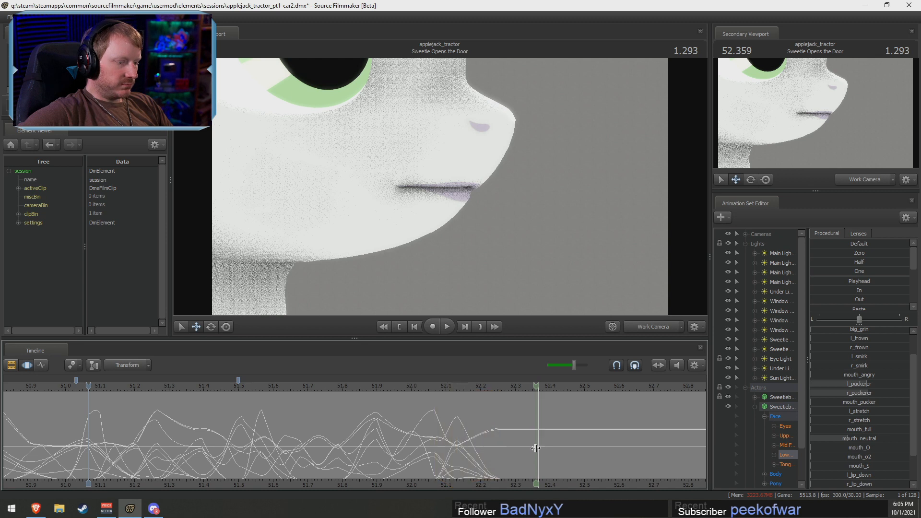
{"action": "left_click", "coordinate": [535, 448]}
{"action": "scroll", "coordinate": [535, 448], "scroll_direction": "up", "scroll_amount": 5, "text": "shift"}
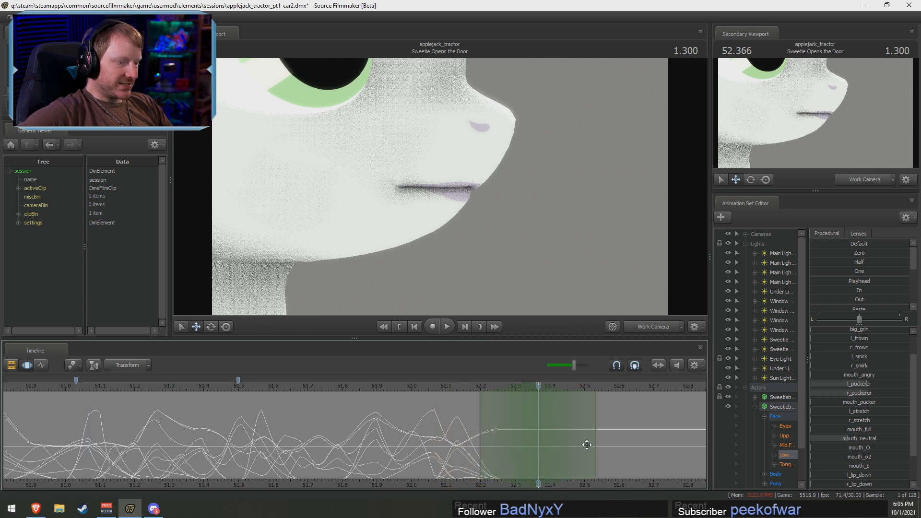
{"action": "left_click_drag", "start_coordinate": [471, 426], "coordinate": [460, 427]}
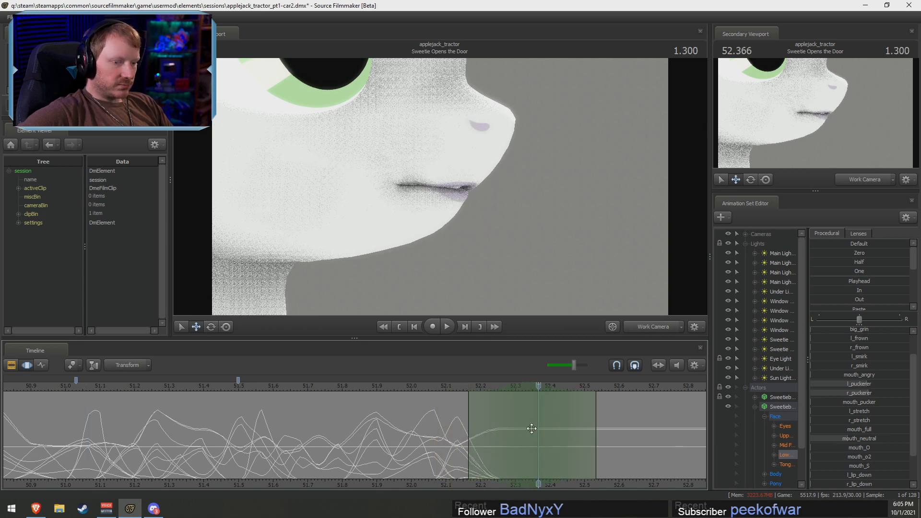
{"action": "scroll", "coordinate": [840, 365], "scroll_direction": "up", "scroll_amount": 1}
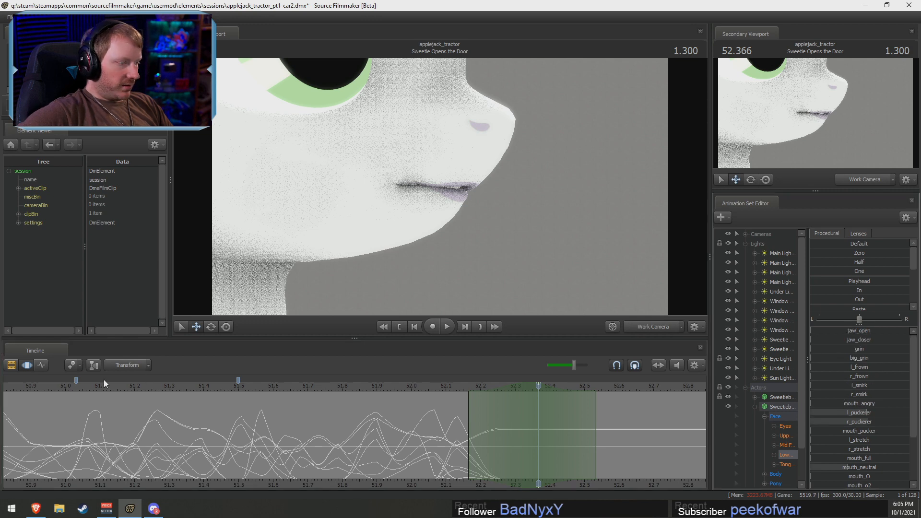
{"action": "left_click_drag", "start_coordinate": [75, 394], "coordinate": [243, 407]}
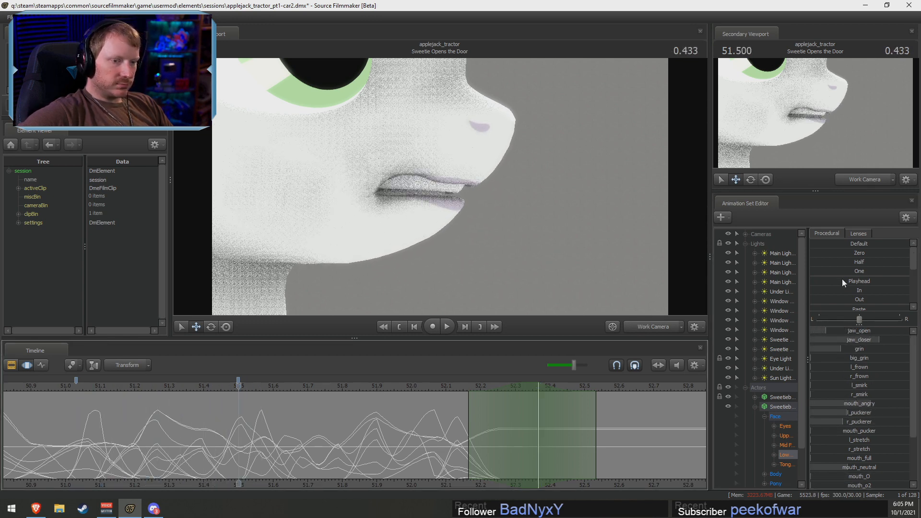
{"action": "left_click_drag", "start_coordinate": [819, 282], "coordinate": [909, 282]}
Center a time selection at 52.233 spanning about 52.1 to 52.366, and raise jaw_open slightly
{"action": "left_click_drag", "start_coordinate": [449, 424], "coordinate": [529, 440]}
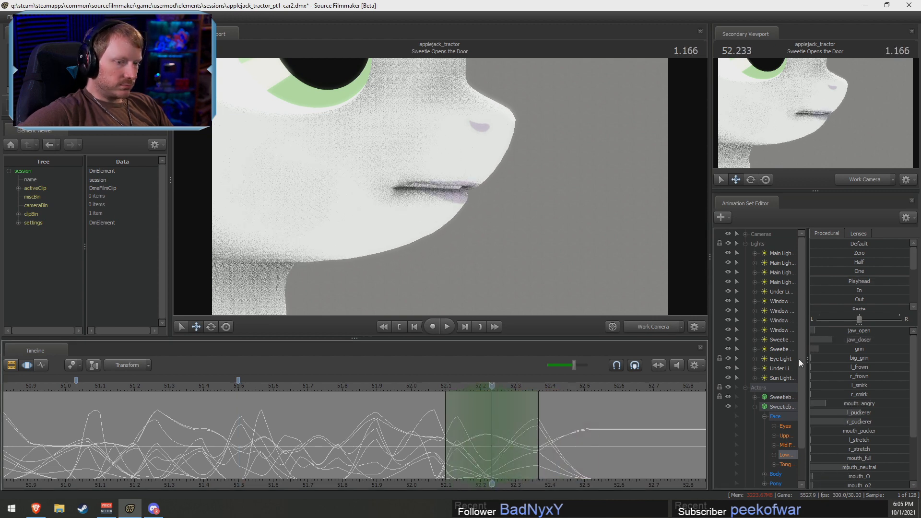
{"action": "left_click_drag", "start_coordinate": [826, 331], "coordinate": [844, 334]}
{"action": "key", "text": "shift"}
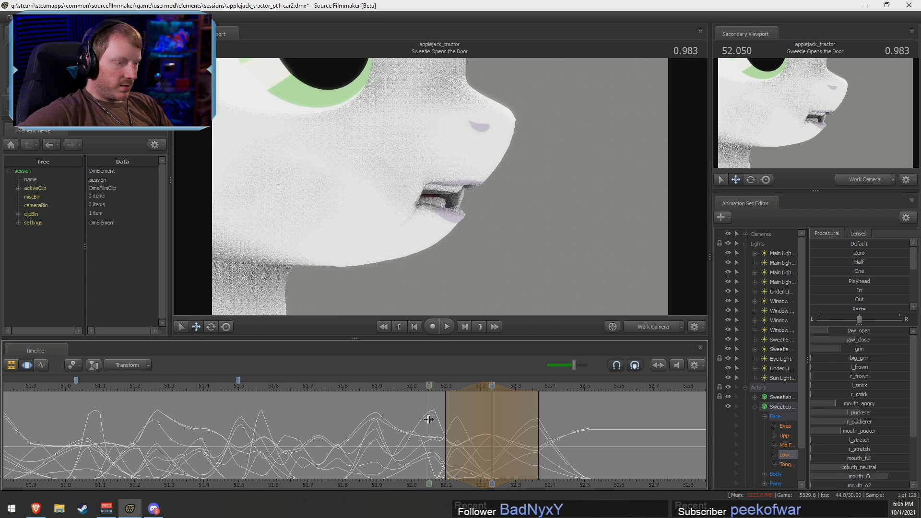
Raise l_puckerer and r_puckerer strongly around 52.2, and lower both around 52.266 with a selection spanning 52.166 to 52.366
{"action": "left_click_drag", "start_coordinate": [480, 430], "coordinate": [538, 433], "text": "shift"}
{"action": "left_click_drag", "start_coordinate": [839, 412], "coordinate": [914, 425]}
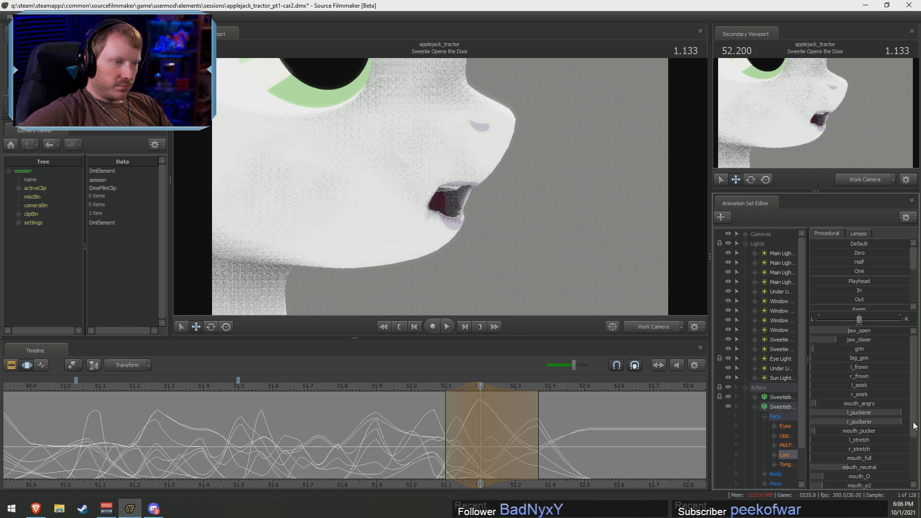
{"action": "left_click_drag", "start_coordinate": [407, 444], "coordinate": [509, 447]}
{"action": "left_click", "coordinate": [508, 446]}
{"action": "scroll", "coordinate": [508, 446], "scroll_direction": "up", "scroll_amount": 3}
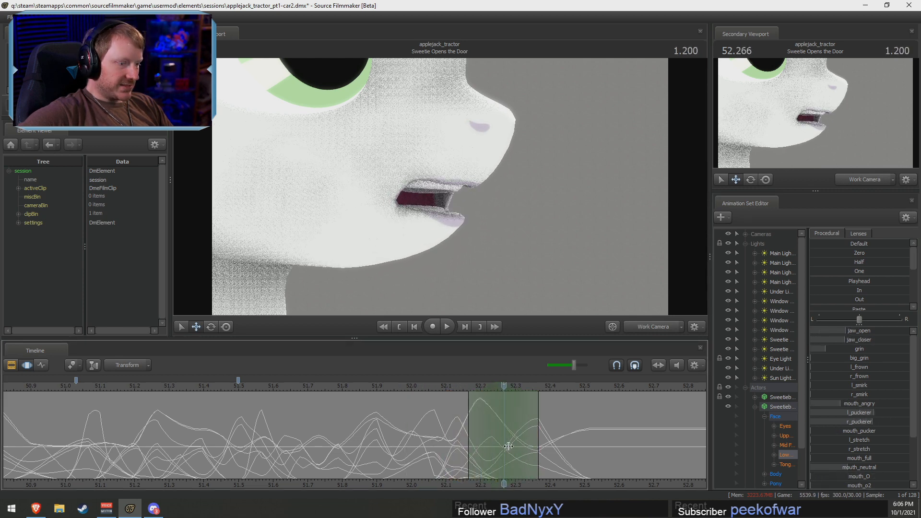
{"action": "left_click_drag", "start_coordinate": [873, 414], "coordinate": [833, 424]}
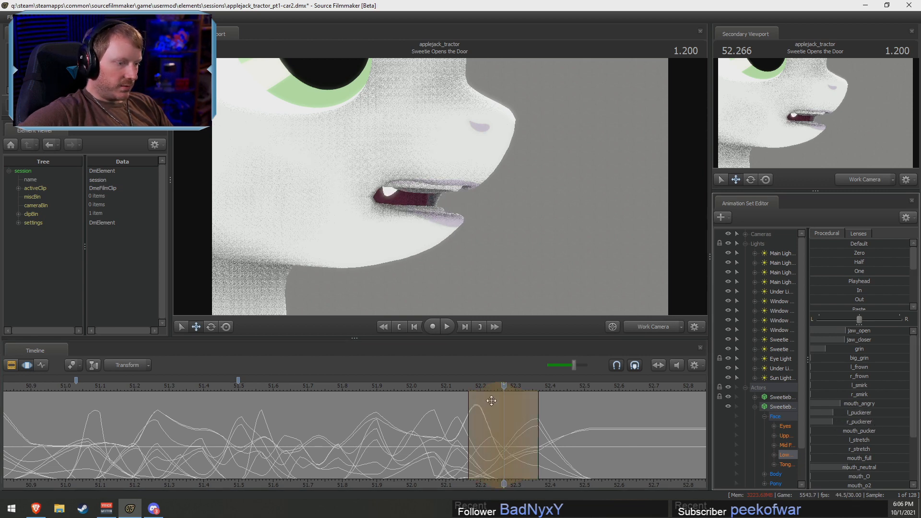
Shift the pucker reduction's time selection to peak at 52.3, spanning 52.2 to 52.366, and play back the mouth movement
{"action": "left_click_drag", "start_coordinate": [492, 401], "coordinate": [508, 401]}
{"action": "left_click_drag", "start_coordinate": [557, 438], "coordinate": [539, 439]}
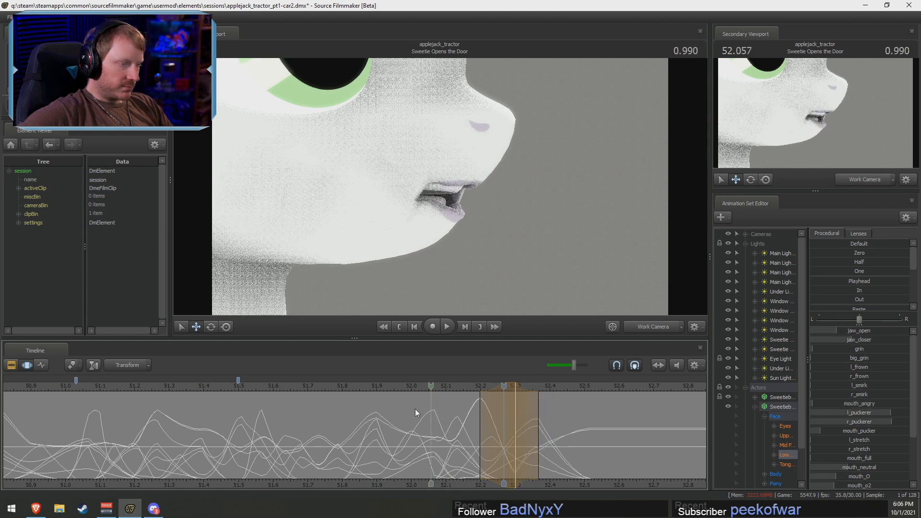
{"action": "left_click", "coordinate": [312, 385]}
{"action": "key", "text": "space"}
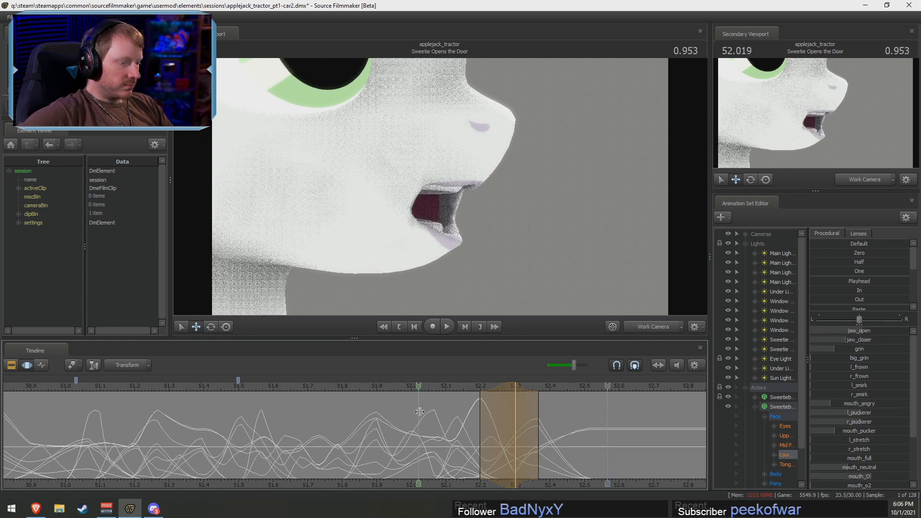
Select 52.166 to 52.366 around 52.266 and raise tongue_up almost fully and tongue_out slightly
{"action": "left_click", "coordinate": [499, 439], "text": "shift"}
{"action": "left_click_drag", "start_coordinate": [499, 438], "coordinate": [549, 430]}
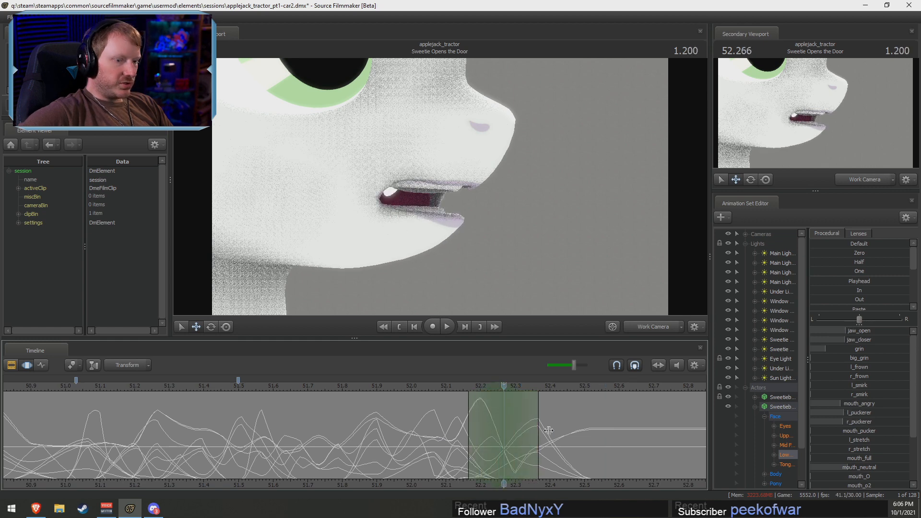
{"action": "left_click", "coordinate": [787, 464]}
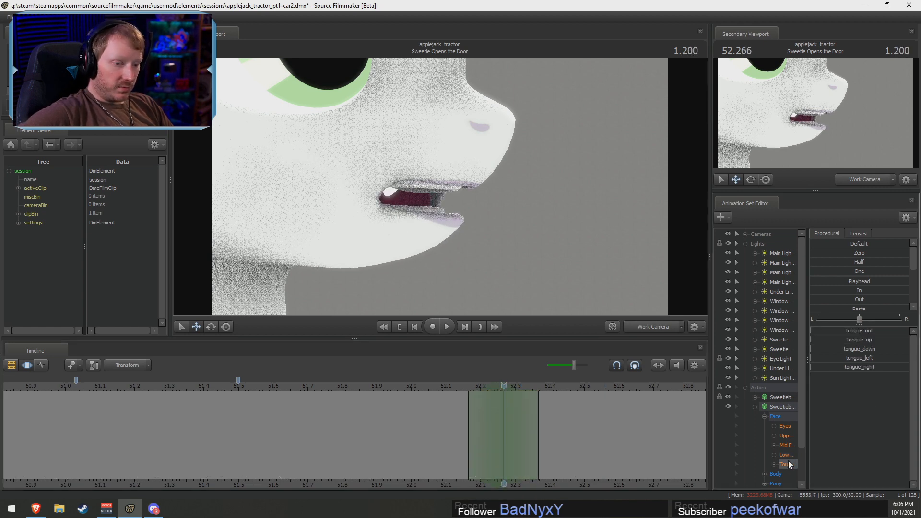
{"action": "left_click_drag", "start_coordinate": [819, 337], "coordinate": [919, 353]}
{"action": "left_click_drag", "start_coordinate": [836, 335], "coordinate": [856, 336]}
Extend the end of the tongue movement's time selection to 52.4 and replay the lip-sync
{"action": "key", "text": "shift"}
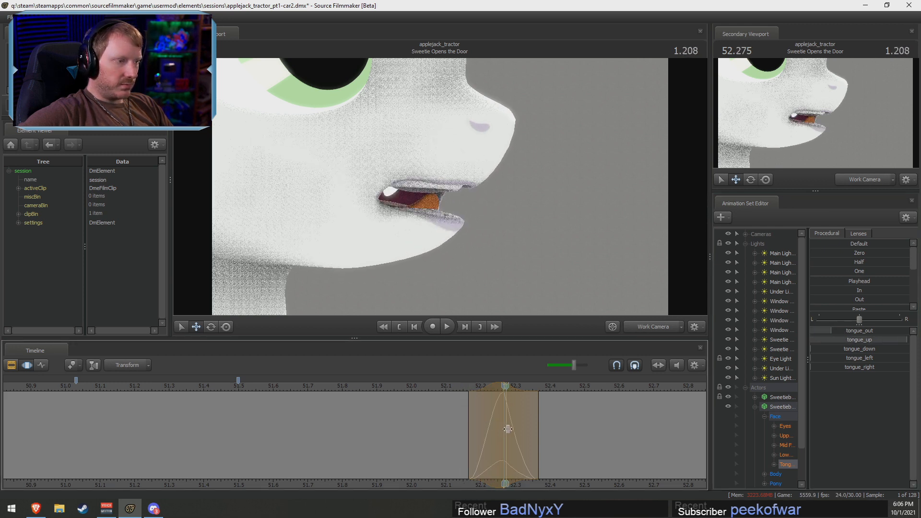
{"action": "mouse_move", "coordinate": [538, 426]}
{"action": "left_mouse_down"}
{"action": "mouse_move", "coordinate": [570, 425]}
{"action": "mouse_move", "coordinate": [549, 425]}
{"action": "left_mouse_up"}
{"action": "key", "text": "shift"}
{"action": "key", "text": "space"}
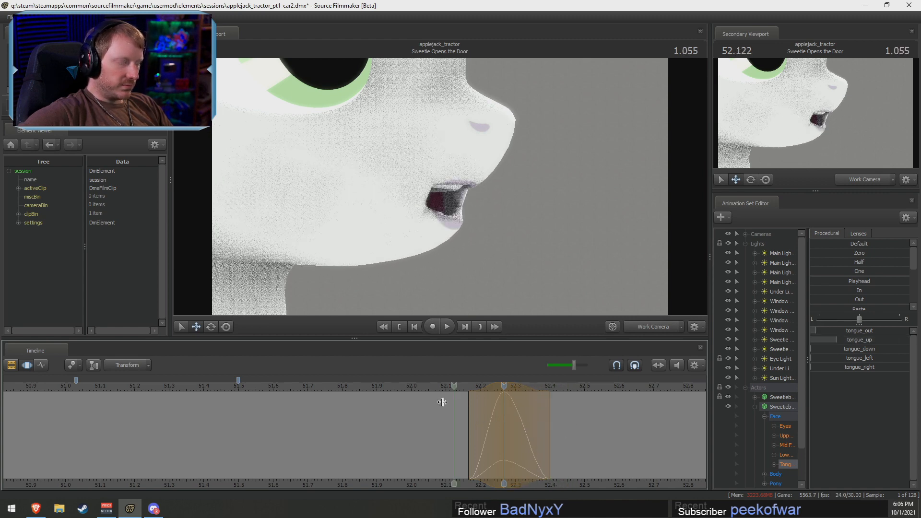
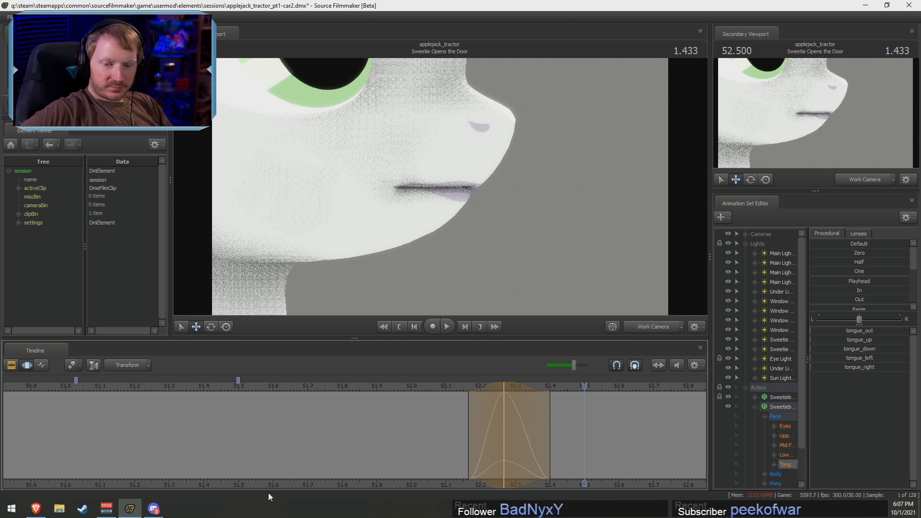
Review the mouth movement from about 51.7 to 52.4, examining the poses at 52.0, 51.966 and 51.933
{"action": "left_click_drag", "start_coordinate": [418, 384], "coordinate": [307, 387]}
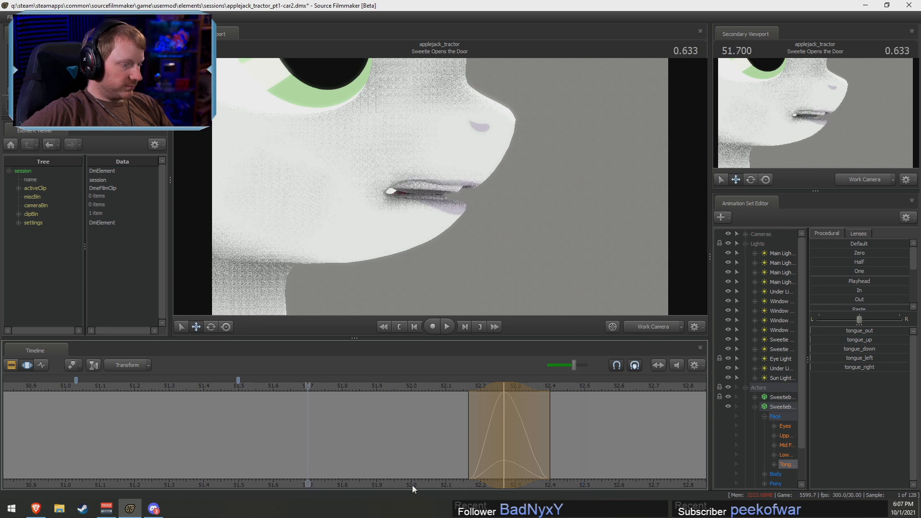
{"action": "middle_click_drag", "start_coordinate": [413, 485], "coordinate": [202, 467]}
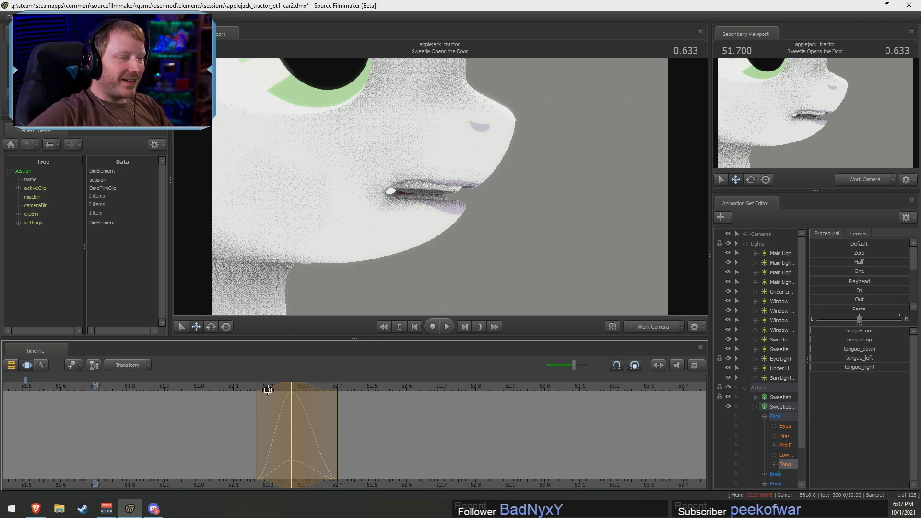
{"action": "key", "text": "F2"}
{"action": "key", "text": "F3"}
{"action": "left_click", "coordinate": [177, 388]}
{"action": "left_click_drag", "start_coordinate": [177, 387], "coordinate": [198, 389]}
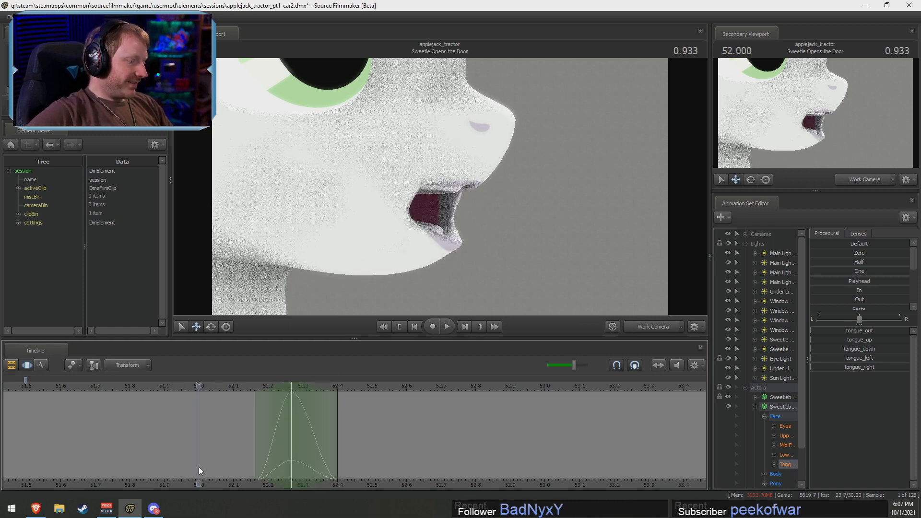
{"action": "middle_click_drag", "start_coordinate": [206, 482], "coordinate": [236, 475]}
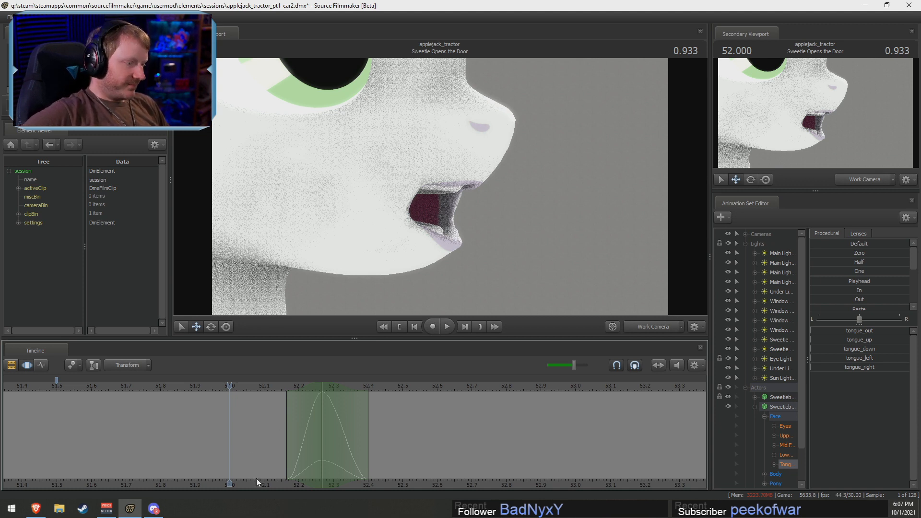
{"action": "left_click", "coordinate": [221, 385]}
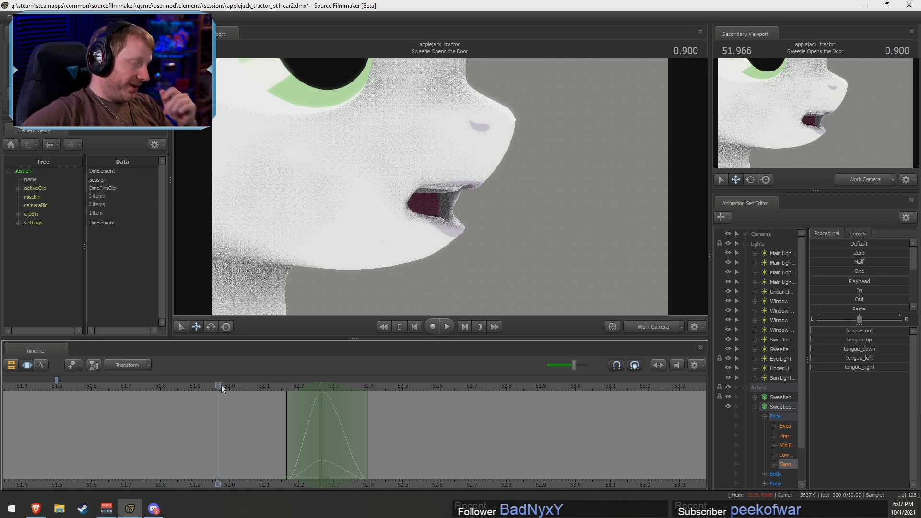
{"action": "left_click", "coordinate": [206, 386]}
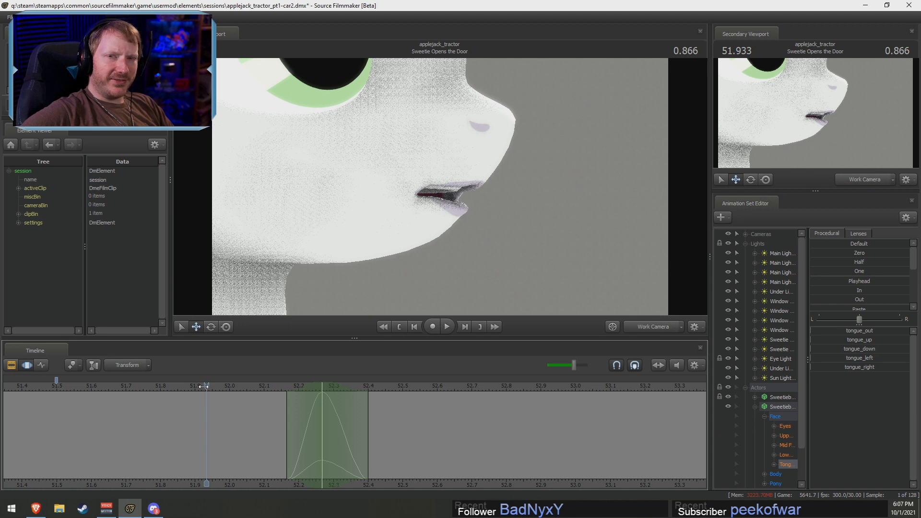
{"action": "left_click_drag", "start_coordinate": [196, 438], "coordinate": [214, 432]}
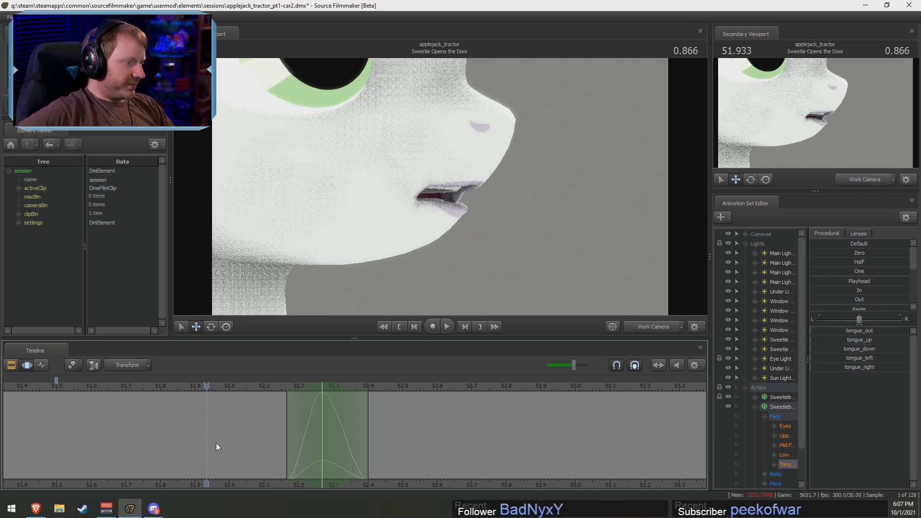
{"action": "middle_click_drag", "start_coordinate": [185, 453], "coordinate": [379, 463]}
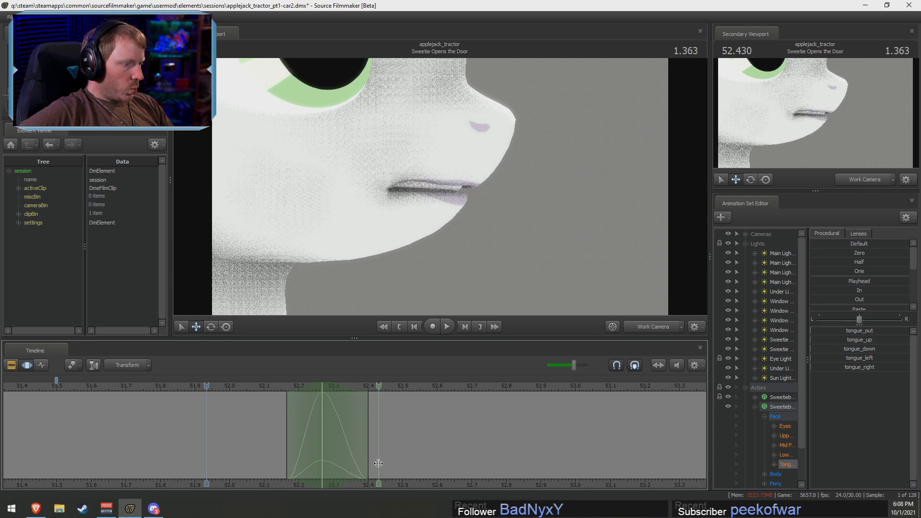
Create a time selection at 52.4 spanning 52.3 to 52.5 and scrub through the surrounding mouth and tongue movement
{"action": "left_click", "coordinate": [378, 463], "text": "shift"}
{"action": "scroll", "coordinate": [378, 463], "scroll_direction": "up", "scroll_amount": 2, "text": "shift"}
{"action": "left_click", "coordinate": [366, 466], "text": "shift"}
{"action": "scroll", "coordinate": [365, 466], "scroll_direction": "up", "scroll_amount": 3, "text": "shift"}
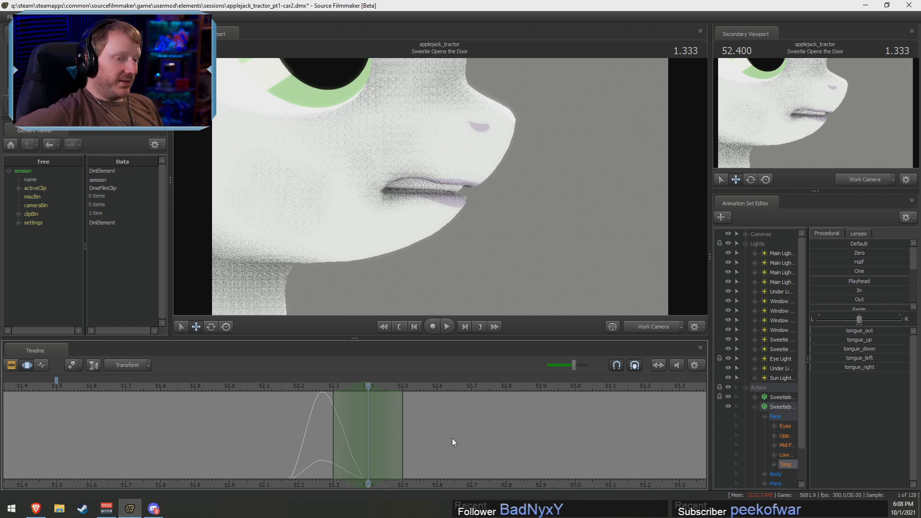
{"action": "left_click", "coordinate": [316, 442]}
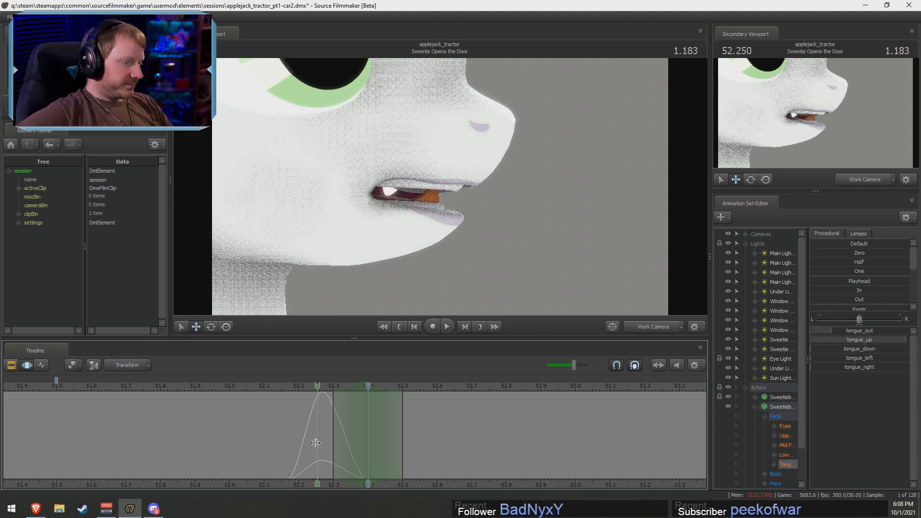
{"action": "left_click_drag", "start_coordinate": [315, 442], "coordinate": [426, 459]}
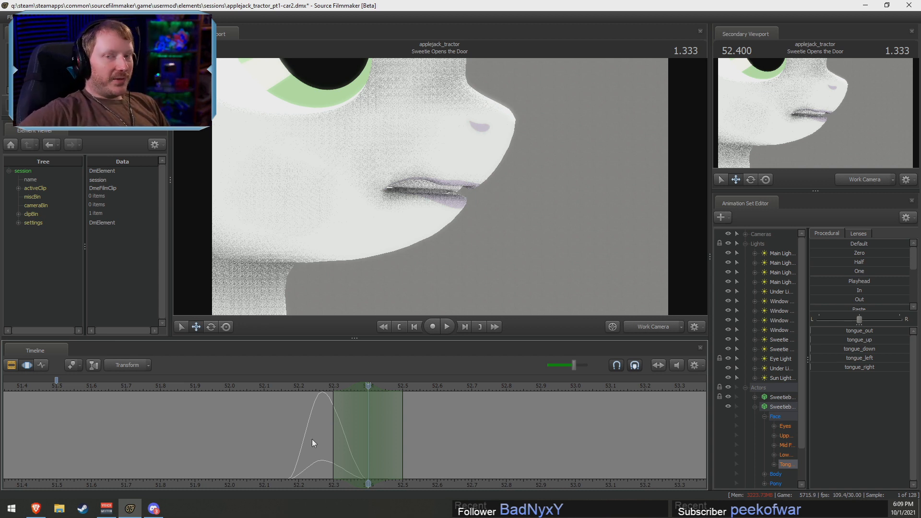
{"action": "left_click", "coordinate": [297, 411]}
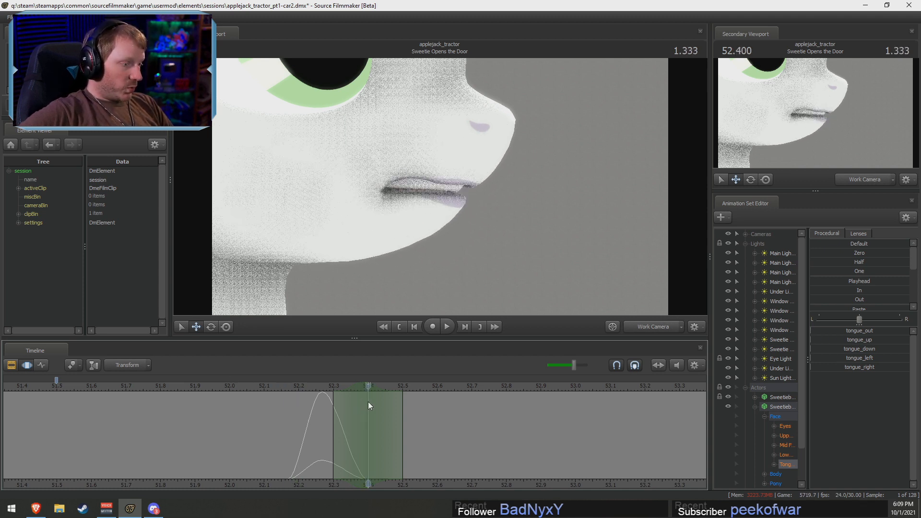
Adjust the Lower Face mouth_o2 control at 52.4 to round the lips
{"action": "left_click_drag", "start_coordinate": [808, 393], "coordinate": [821, 397]}
{"action": "scroll", "coordinate": [800, 444], "scroll_direction": "down", "scroll_amount": 2}
{"action": "left_click", "coordinate": [788, 415]}
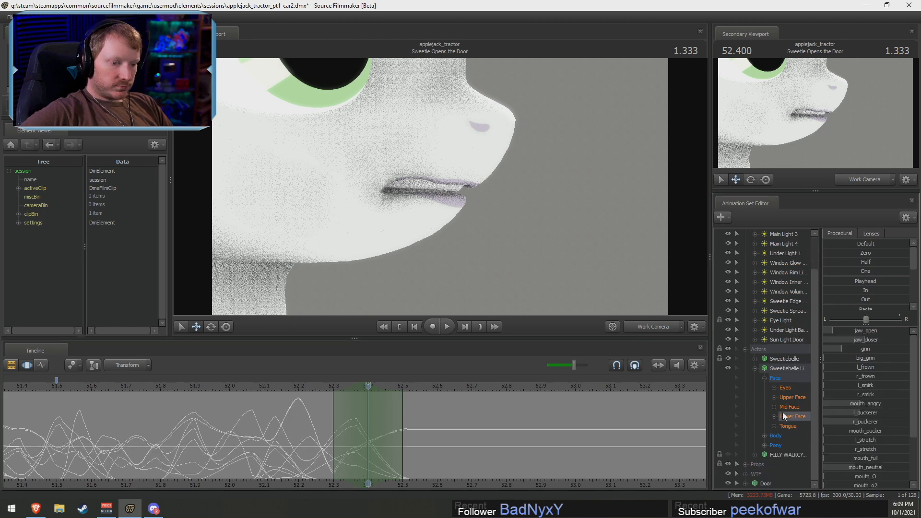
{"action": "scroll", "coordinate": [870, 412], "scroll_direction": "down", "scroll_amount": 5}
{"action": "left_click_drag", "start_coordinate": [855, 418], "coordinate": [848, 419]}
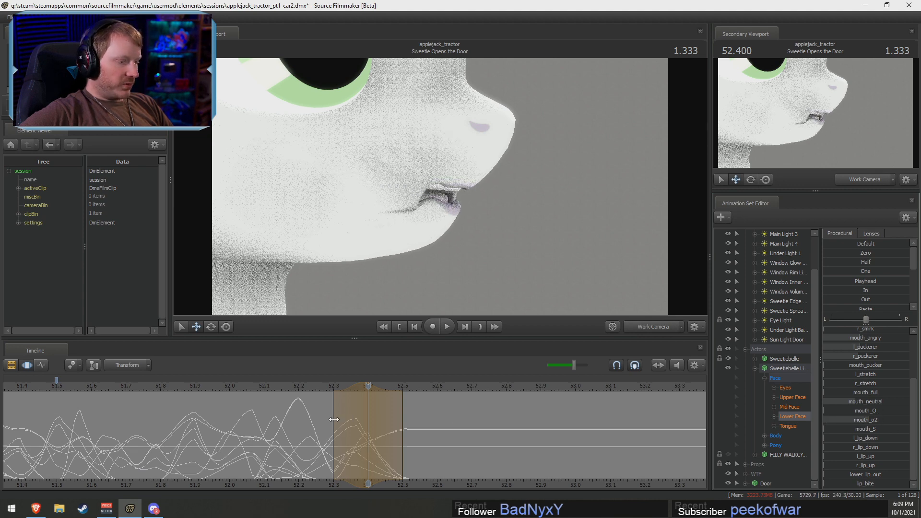
Narrow the time selection and move its peak to 52.433, spanning about 52.366 to 52.533, with the playhead at the peak
{"action": "left_click", "coordinate": [357, 425]}
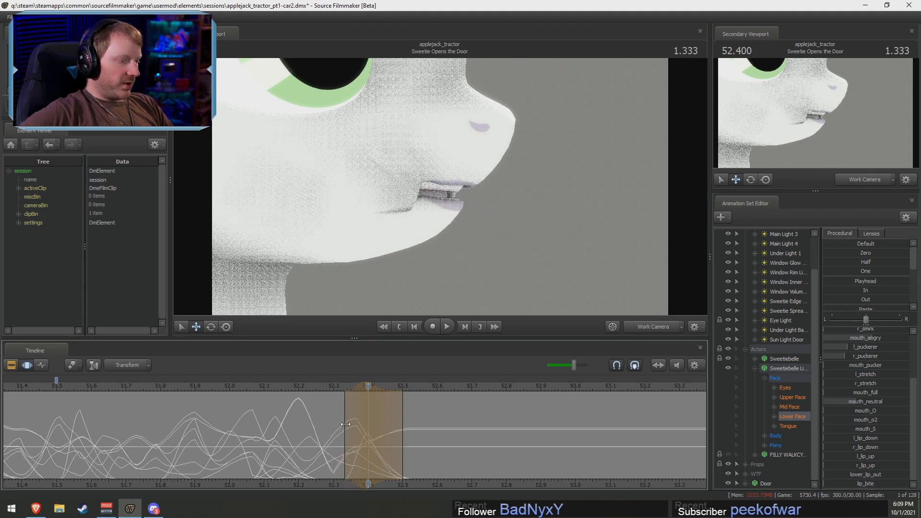
{"action": "left_click", "coordinate": [368, 392]}
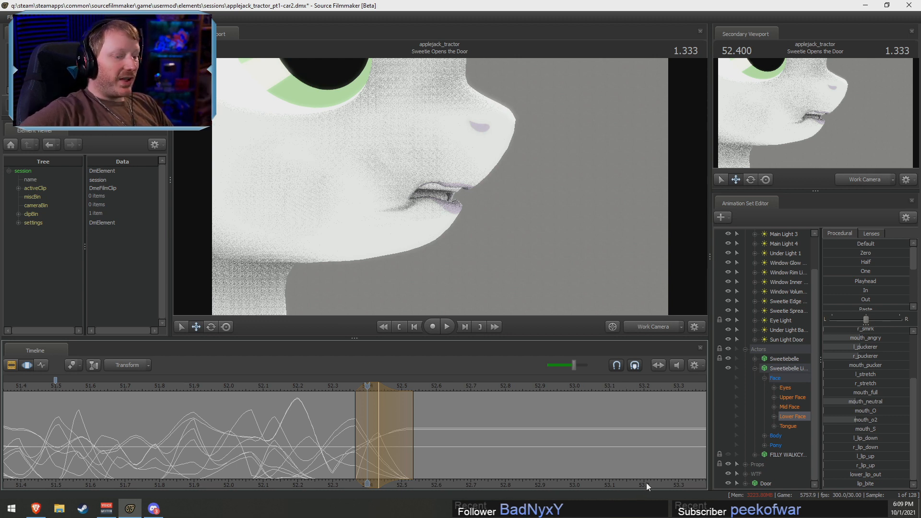
{"action": "middle_click_drag", "start_coordinate": [646, 482], "coordinate": [617, 477]}
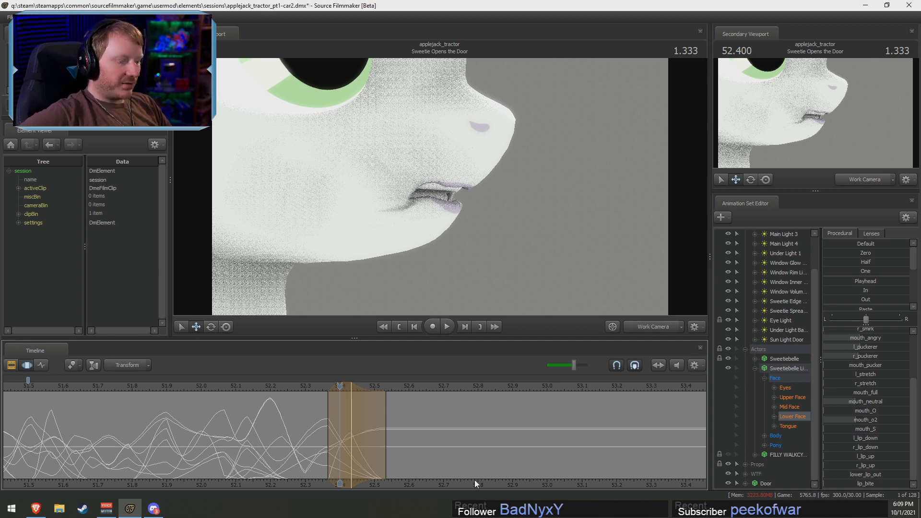
{"action": "middle_click_drag", "start_coordinate": [474, 480], "coordinate": [435, 472]}
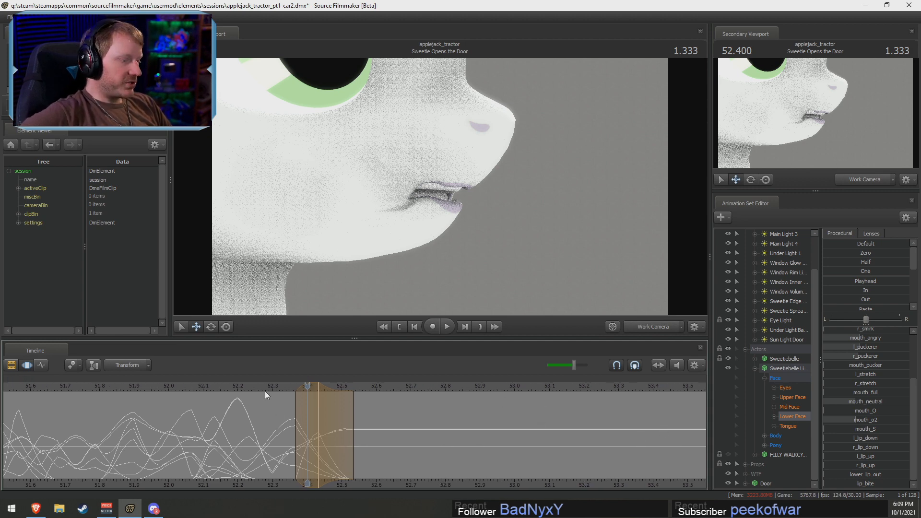
{"action": "left_click", "coordinate": [317, 402]}
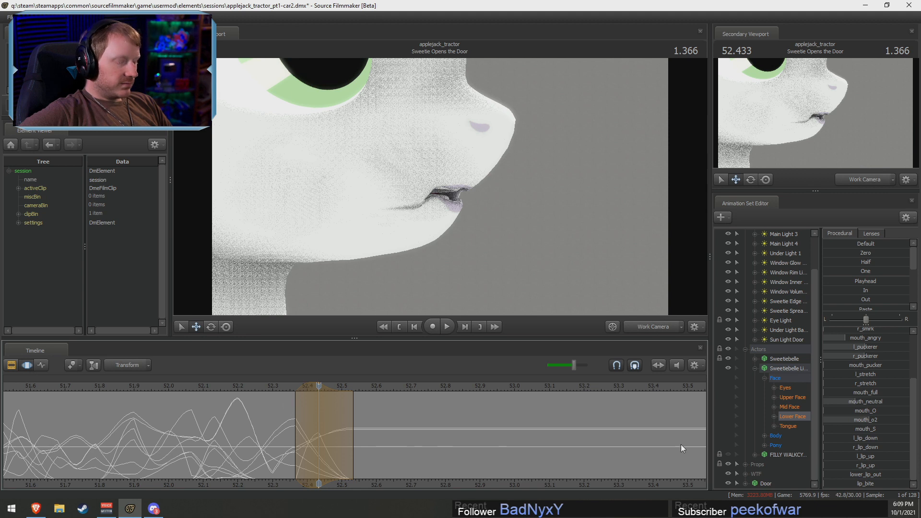
Lower mouth_angry and mouth_neutral to zero at 52.433 and raise mouth_o2 strongly
{"action": "scroll", "coordinate": [872, 364], "scroll_direction": "up", "scroll_amount": 1}
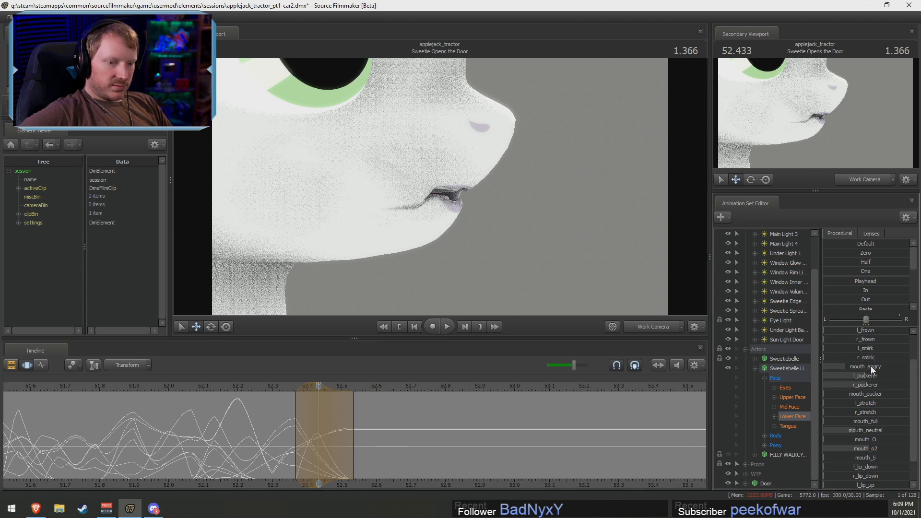
{"action": "left_click_drag", "start_coordinate": [871, 366], "coordinate": [857, 366]}
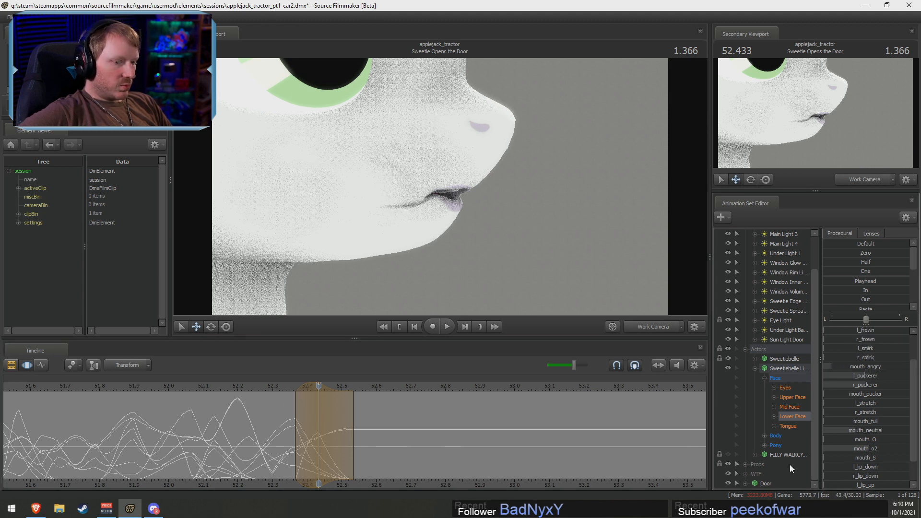
{"action": "scroll", "coordinate": [887, 431], "scroll_direction": "up", "scroll_amount": 1}
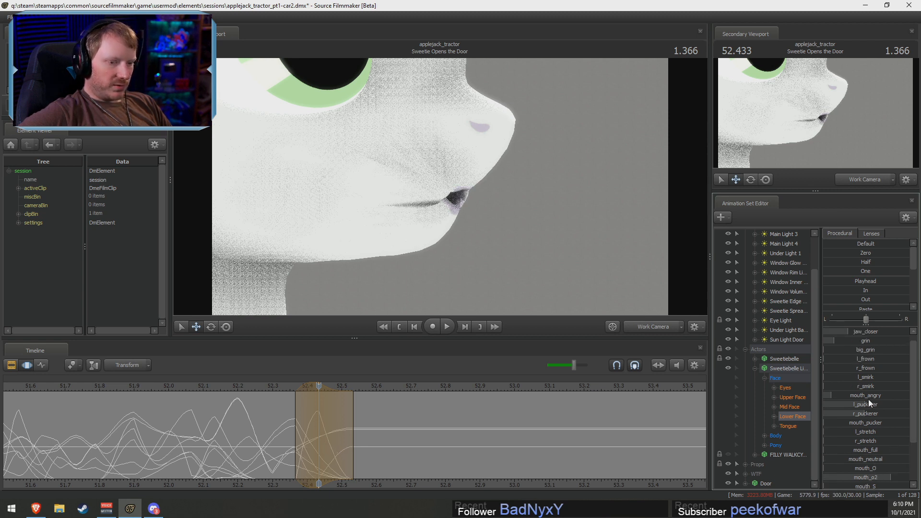
{"action": "left_click_drag", "start_coordinate": [868, 396], "coordinate": [861, 396]}
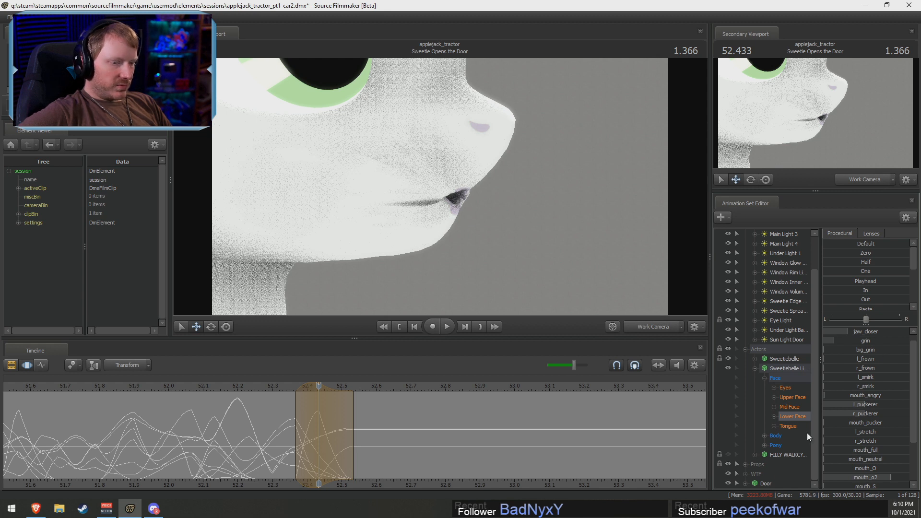
Reduce mouth_o2 slightly at 52.433 and lower jaw_closer
{"action": "scroll", "coordinate": [864, 441], "scroll_direction": "down", "scroll_amount": 2}
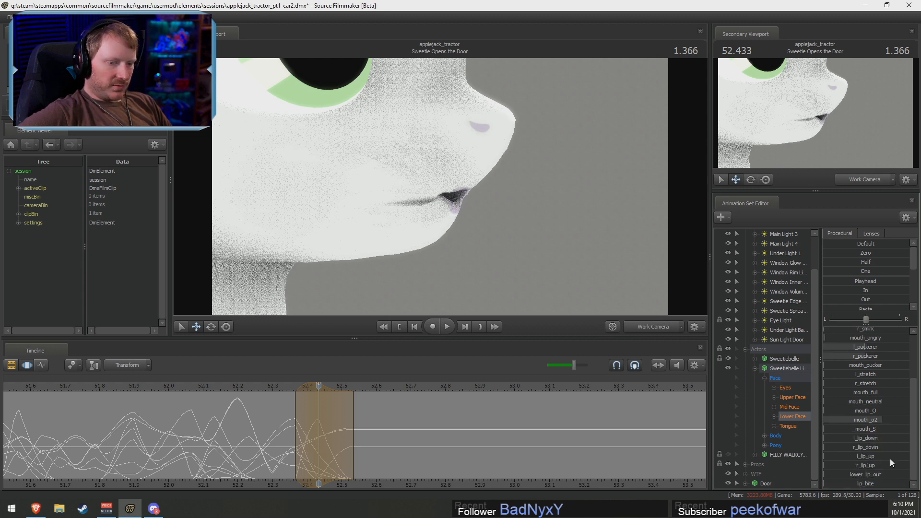
{"action": "scroll", "coordinate": [891, 459], "scroll_direction": "up", "scroll_amount": 2}
{"action": "left_click_drag", "start_coordinate": [868, 339], "coordinate": [834, 331]}
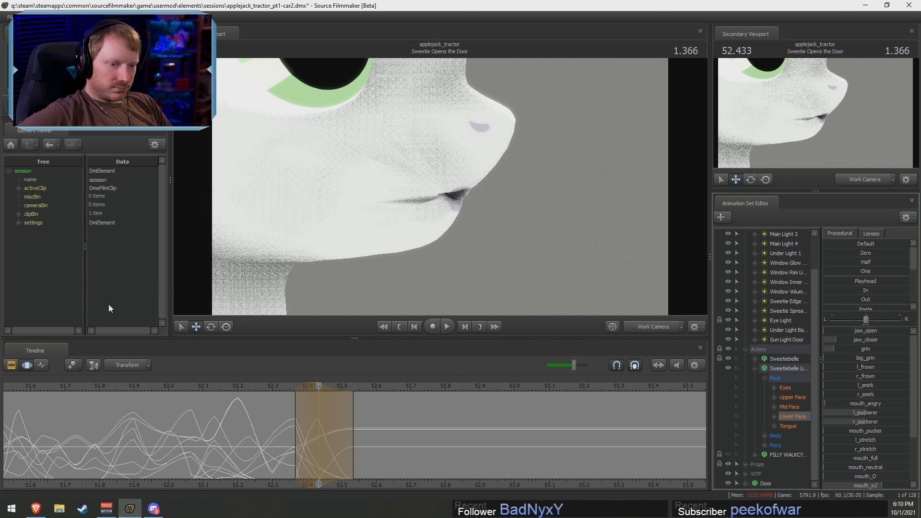
Try raising l_smirk on the Lower Face at 52.433 and undo the change
{"action": "key", "text": "ctrl+z"}
{"action": "key", "text": "F2"}
{"action": "key", "text": "F3"}
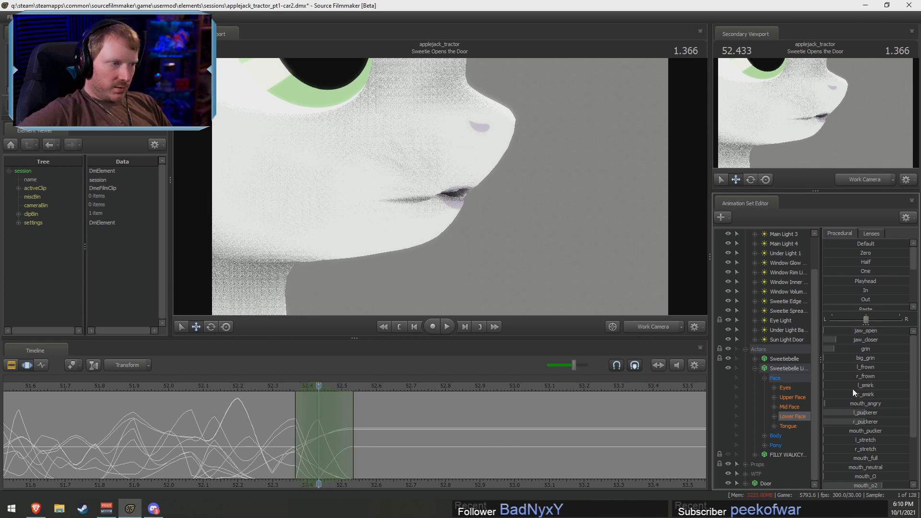
{"action": "left_click_drag", "start_coordinate": [859, 387], "coordinate": [871, 386]}
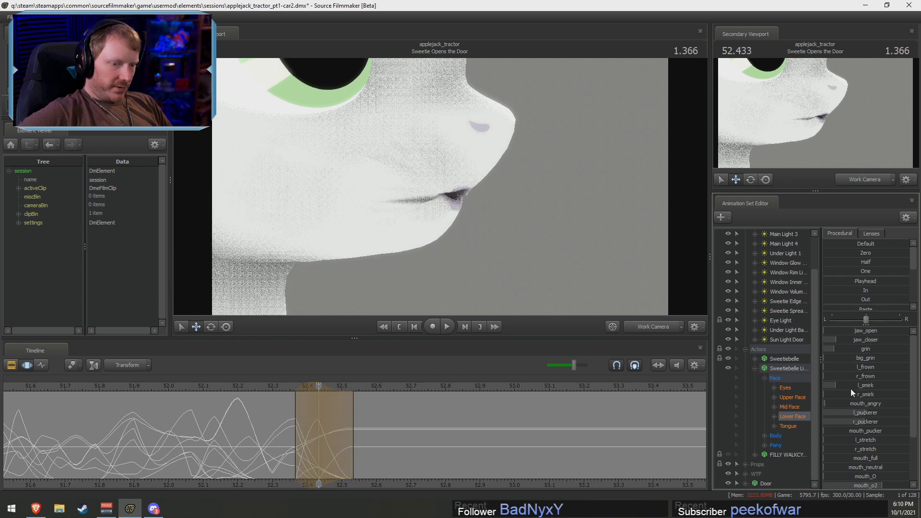
{"action": "key", "text": "ctrl+z"}
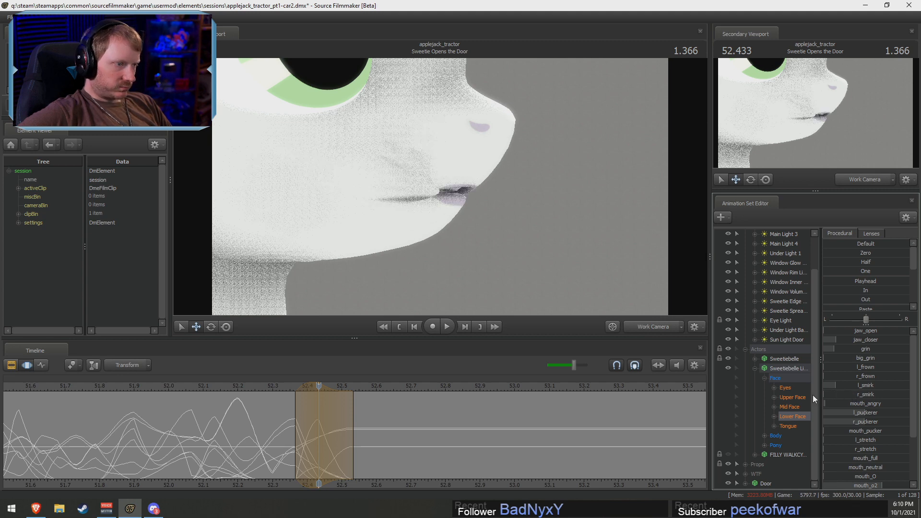
Set the time selection to about 52.4–52.533 with its peak at 52.466, and raise jaw_open and jaw_closer slightly there
{"action": "mouse_move", "coordinate": [317, 458]}
{"action": "left_mouse_down"}
{"action": "mouse_move", "coordinate": [293, 438]}
{"action": "mouse_move", "coordinate": [341, 441]}
{"action": "mouse_move", "coordinate": [287, 434]}
{"action": "mouse_move", "coordinate": [307, 436]}
{"action": "mouse_move", "coordinate": [159, 446]}
{"action": "mouse_move", "coordinate": [288, 453]}
{"action": "mouse_move", "coordinate": [296, 462]}
{"action": "mouse_move", "coordinate": [218, 463]}
{"action": "mouse_move", "coordinate": [298, 437]}
{"action": "mouse_move", "coordinate": [287, 431]}
{"action": "mouse_move", "coordinate": [307, 436]}
{"action": "mouse_move", "coordinate": [237, 439]}
{"action": "mouse_move", "coordinate": [340, 446]}
{"action": "mouse_move", "coordinate": [319, 432]}
{"action": "left_mouse_up"}
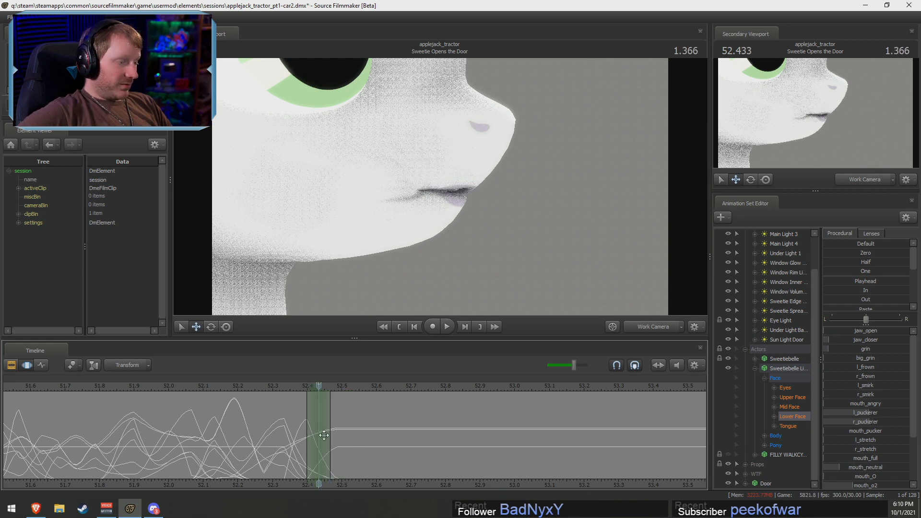
{"action": "left_click_drag", "start_coordinate": [282, 407], "coordinate": [330, 440]}
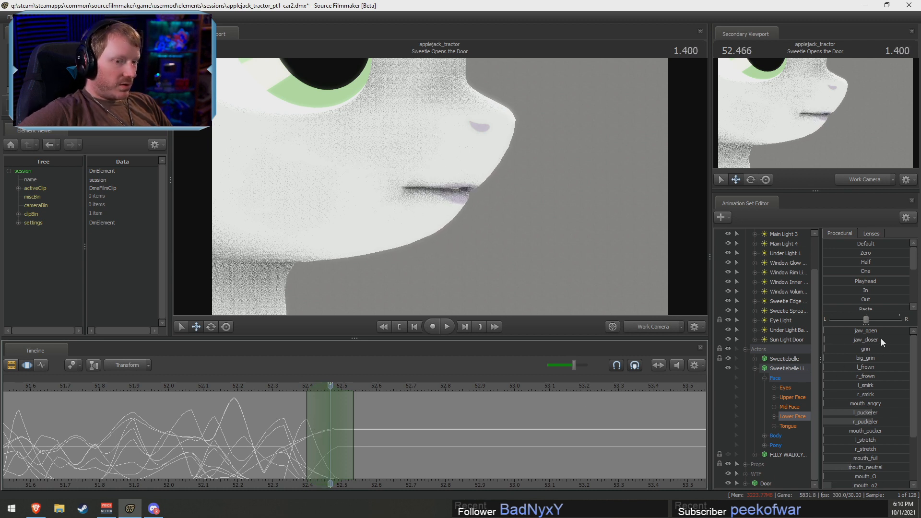
{"action": "left_click_drag", "start_coordinate": [873, 331], "coordinate": [881, 331]}
{"action": "left_click_drag", "start_coordinate": [869, 340], "coordinate": [882, 340]}
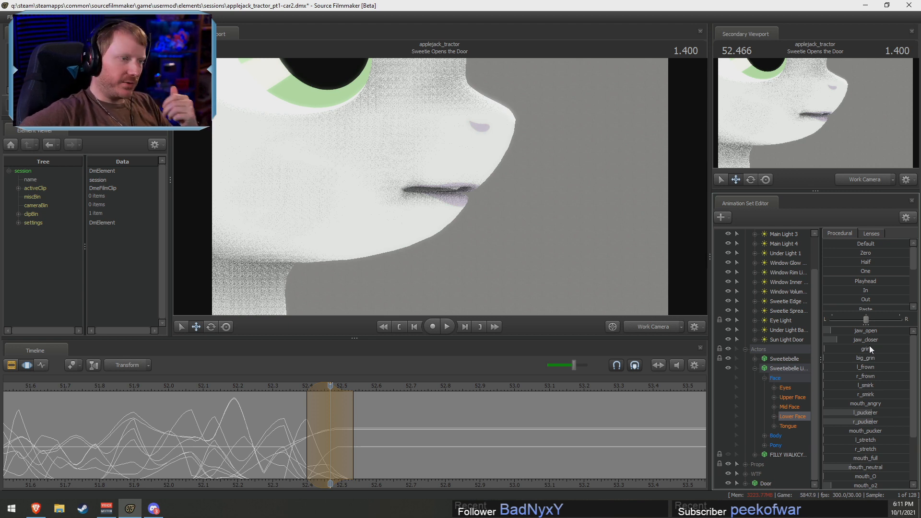
Raise grin, jaw_closer and mouth_neutral at 52.466 to part the lips and show the teeth
{"action": "mouse_move", "coordinate": [331, 412]}
{"action": "left_mouse_down"}
{"action": "mouse_move", "coordinate": [299, 416]}
{"action": "mouse_move", "coordinate": [331, 417]}
{"action": "left_mouse_up"}
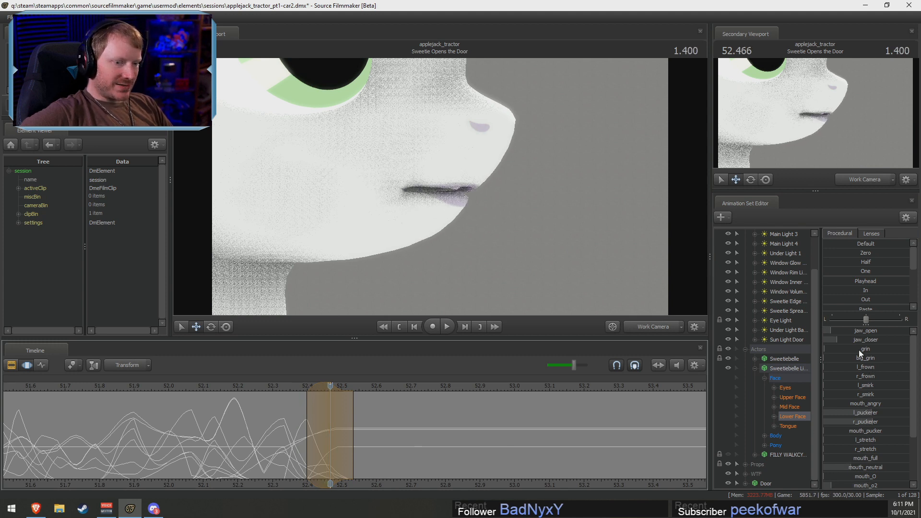
{"action": "left_click_drag", "start_coordinate": [859, 349], "coordinate": [845, 337]}
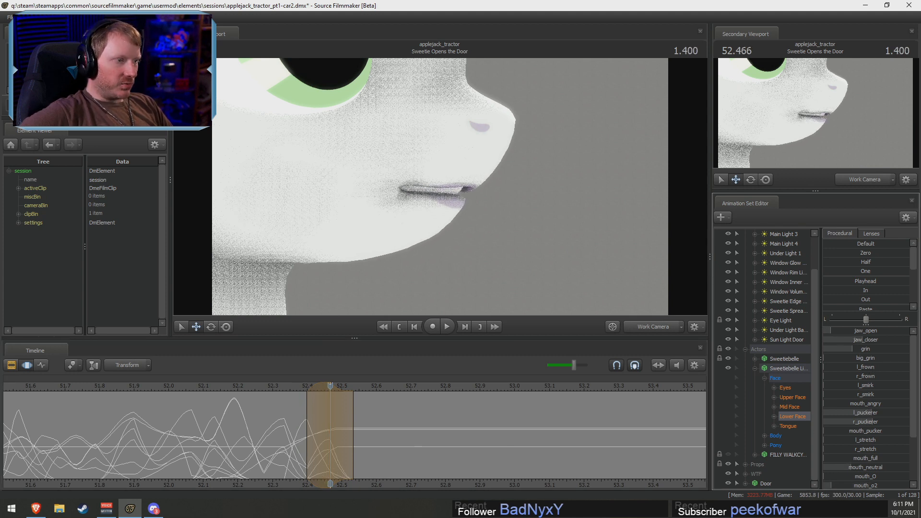
{"action": "left_click_drag", "start_coordinate": [865, 466], "coordinate": [869, 452]}
{"action": "left_click_drag", "start_coordinate": [852, 349], "coordinate": [864, 349]}
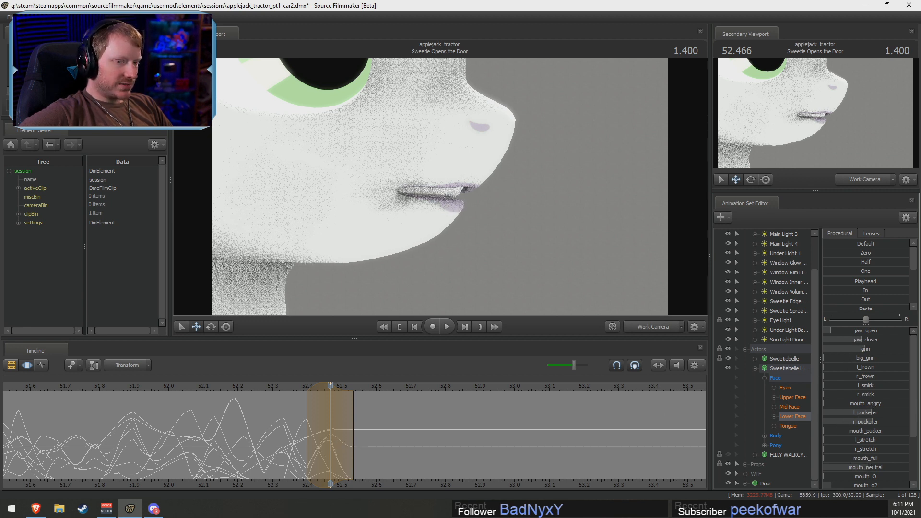
Shift the time selection to about 52.4–52.5 with its peak at 52.433 and raise jaw_open there
{"action": "left_click", "coordinate": [305, 437]}
{"action": "left_click_drag", "start_coordinate": [306, 437], "coordinate": [319, 438]}
{"action": "key", "text": "Escape"}
{"action": "scroll", "coordinate": [319, 438], "scroll_direction": "up", "scroll_amount": 1}
{"action": "left_click", "coordinate": [340, 439], "text": "shift"}
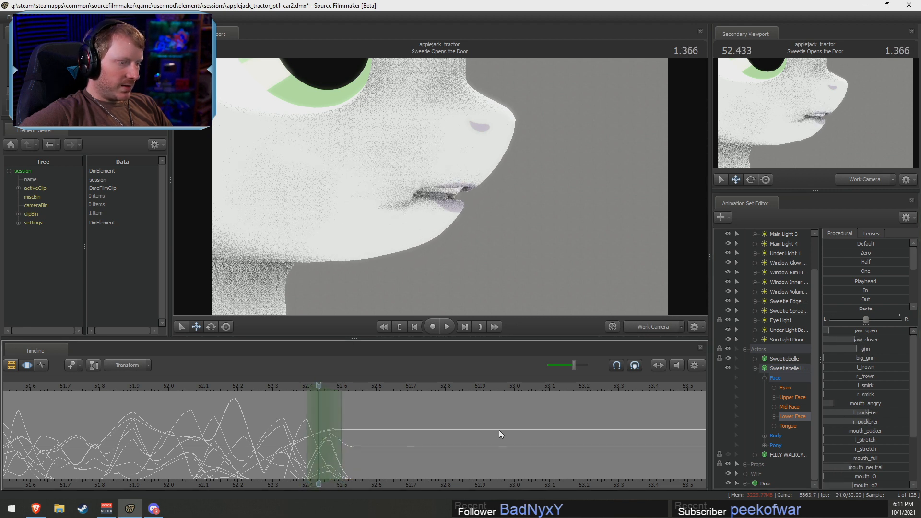
{"action": "left_click", "coordinate": [890, 335]}
{"action": "left_click_drag", "start_coordinate": [871, 329], "coordinate": [883, 330]}
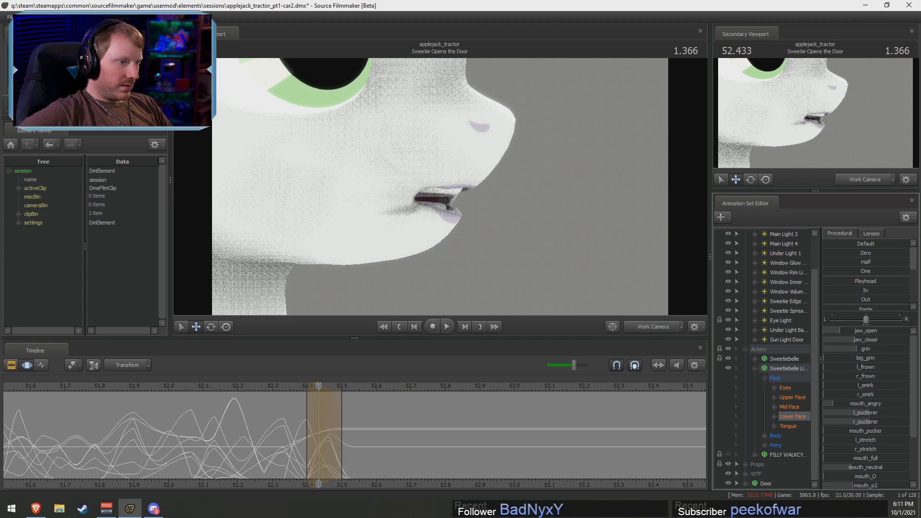
Set the time selection to about 52.466–52.7 with its peak at 52.566, and lower l_puckerer and r_puckerer
{"action": "left_click_drag", "start_coordinate": [318, 426], "coordinate": [410, 429]}
{"action": "scroll", "coordinate": [371, 428], "scroll_direction": "up", "scroll_amount": 3}
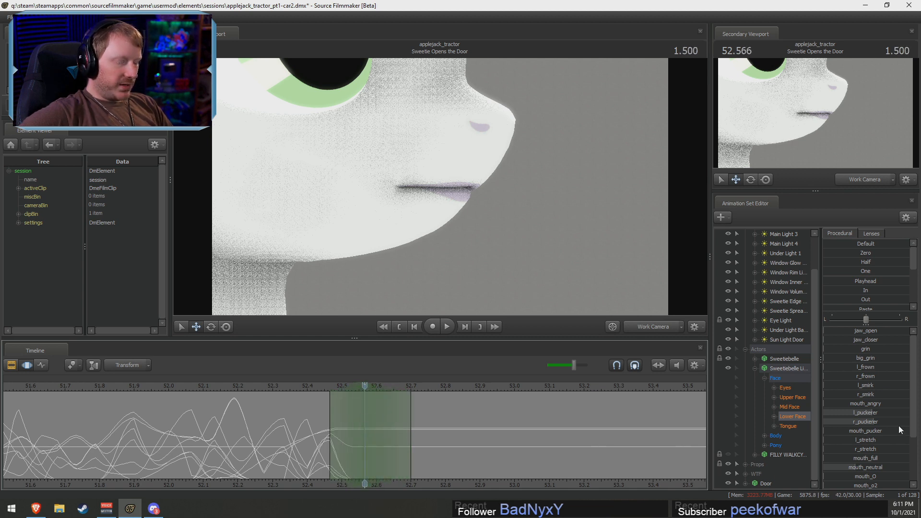
{"action": "scroll", "coordinate": [843, 432], "scroll_direction": "down", "scroll_amount": 2}
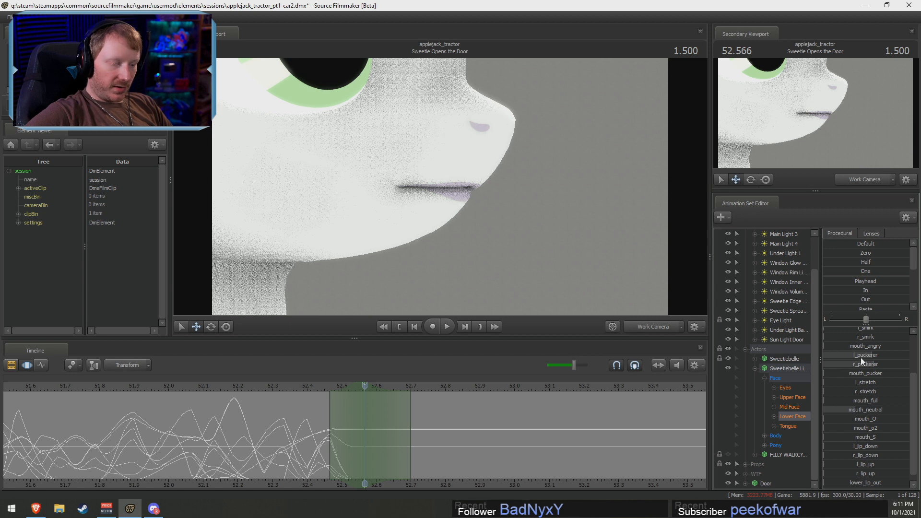
{"action": "left_click_drag", "start_coordinate": [868, 357], "coordinate": [840, 366]}
{"action": "scroll", "coordinate": [848, 379], "scroll_direction": "up", "scroll_amount": 2}
{"action": "scroll", "coordinate": [862, 413], "scroll_direction": "down", "scroll_amount": 3}
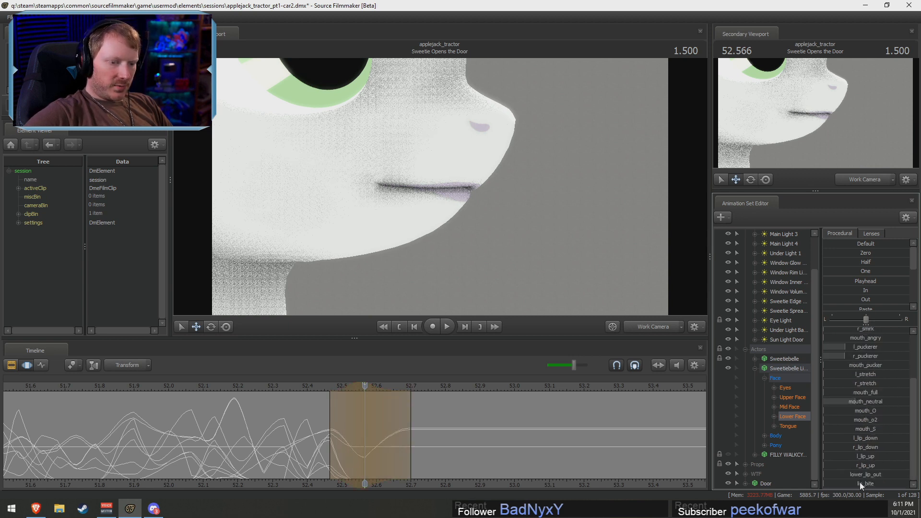
Raise lip_bite and lower_lip_out at 52.566 to tuck and shape the lower lip
{"action": "left_click_drag", "start_coordinate": [859, 483], "coordinate": [882, 483]}
{"action": "scroll", "coordinate": [860, 384], "scroll_direction": "up", "scroll_amount": 3}
{"action": "scroll", "coordinate": [860, 468], "scroll_direction": "down", "scroll_amount": 3}
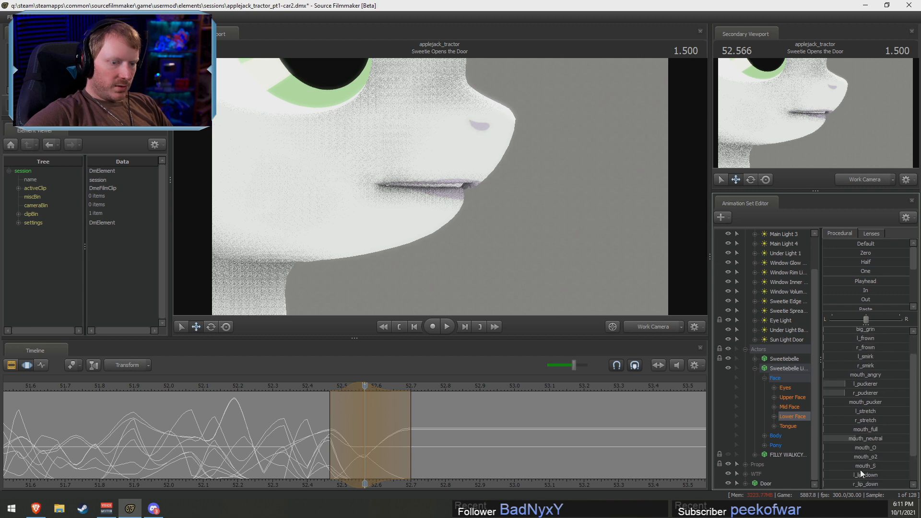
{"action": "left_click_drag", "start_coordinate": [860, 476], "coordinate": [887, 476]}
Raise jaw_closer to about half at 52.566 and add a slight amount of mouth_angry
{"action": "scroll", "coordinate": [885, 432], "scroll_direction": "up", "scroll_amount": 3}
{"action": "left_click_drag", "start_coordinate": [854, 338], "coordinate": [873, 339]}
{"action": "left_click_drag", "start_coordinate": [856, 403], "coordinate": [866, 403]}
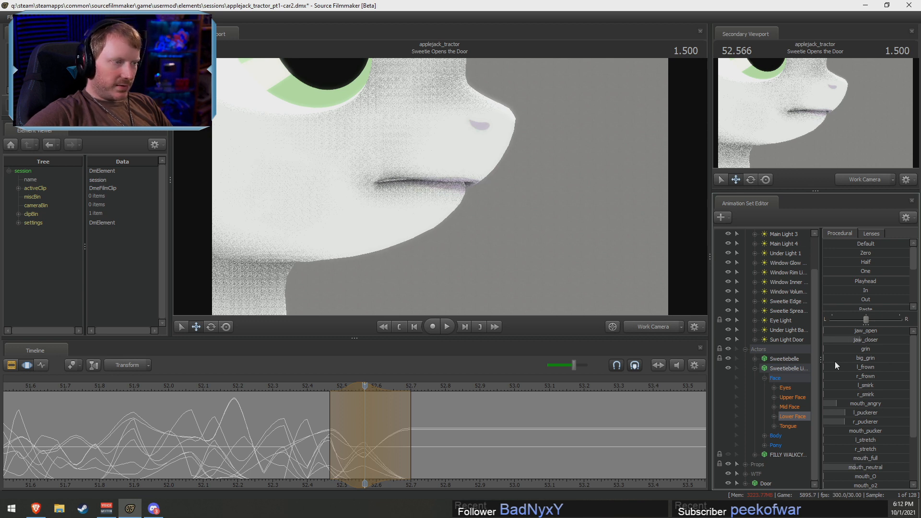
{"action": "left_click_drag", "start_coordinate": [845, 358], "coordinate": [852, 359]}
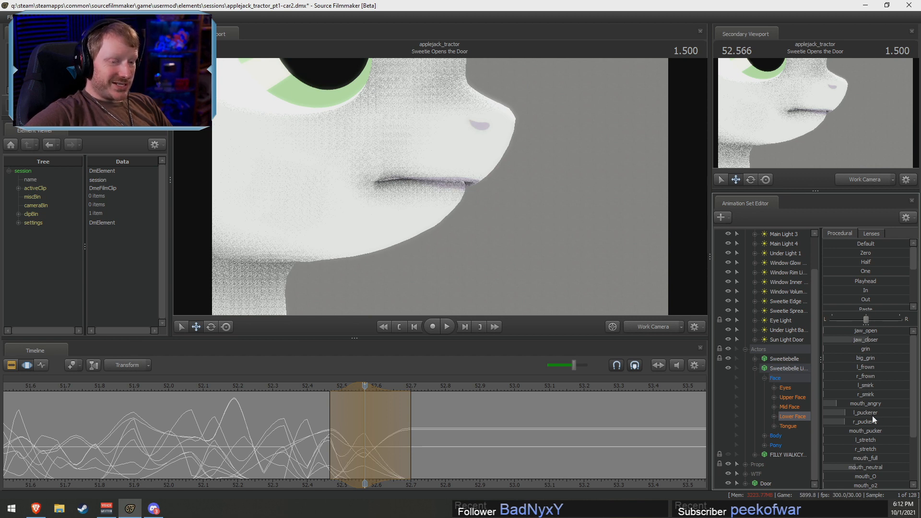
{"action": "left_click_drag", "start_coordinate": [872, 415], "coordinate": [864, 403]}
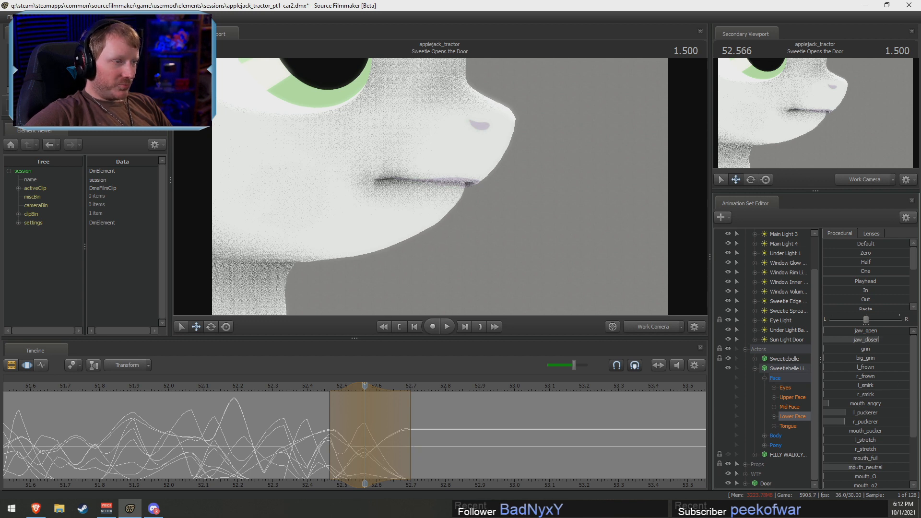
{"action": "scroll", "coordinate": [862, 448], "scroll_direction": "down", "scroll_amount": 1}
{"action": "scroll", "coordinate": [861, 448], "scroll_direction": "down", "scroll_amount": 1}
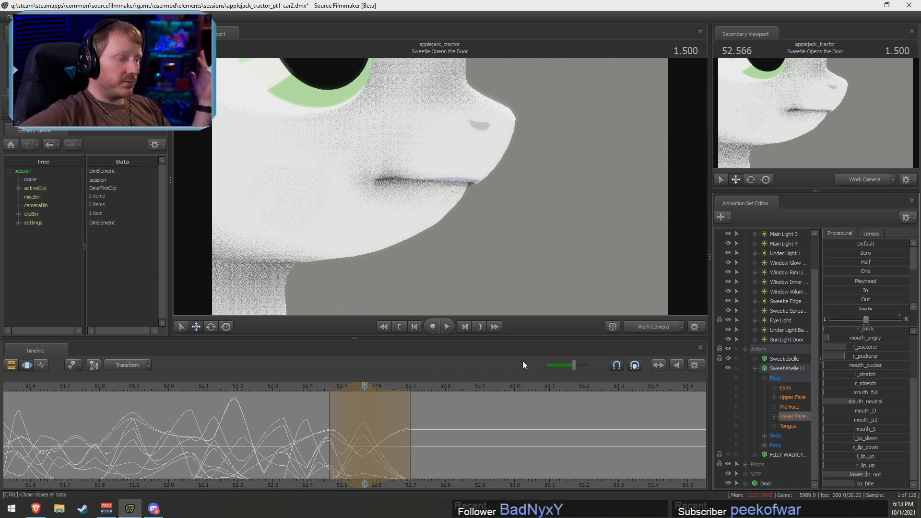
Set the time selection to about 52.466–52.566 with its peak at 52.5, raise jaw_open strongly and lower jaw_closer slightly
{"action": "scroll", "coordinate": [352, 433], "scroll_direction": "down", "scroll_amount": 2}
{"action": "scroll", "coordinate": [353, 433], "scroll_direction": "down", "scroll_amount": 3}
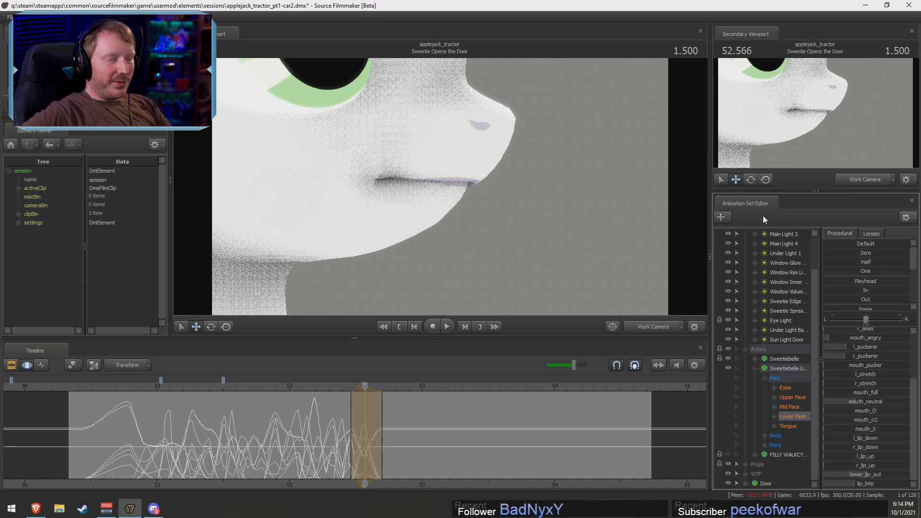
{"action": "scroll", "coordinate": [390, 443], "scroll_direction": "up", "scroll_amount": 3}
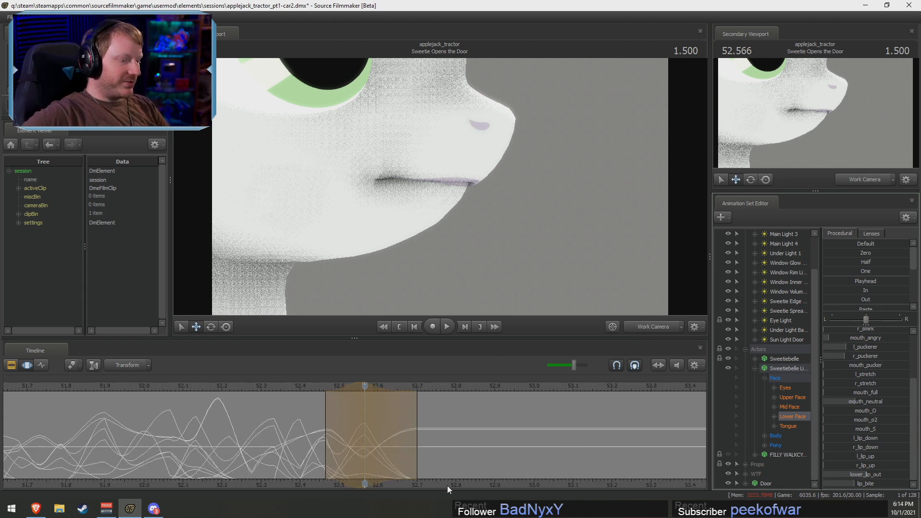
{"action": "middle_click_drag", "start_coordinate": [447, 484], "coordinate": [340, 480]}
{"action": "key", "text": "shift"}
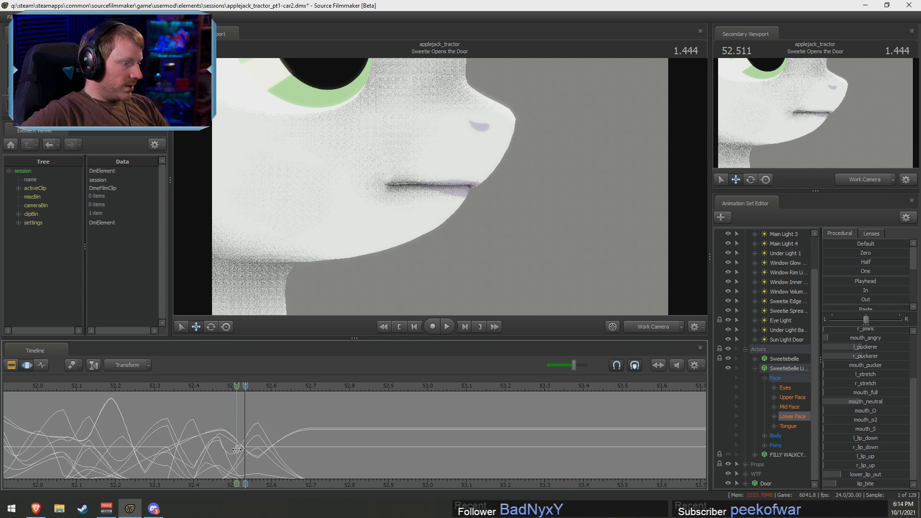
{"action": "left_click", "coordinate": [237, 449], "text": "shift"}
{"action": "scroll", "coordinate": [237, 449], "scroll_direction": "up", "scroll_amount": 1, "text": "shift"}
{"action": "left_click_drag", "start_coordinate": [248, 449], "coordinate": [264, 449]}
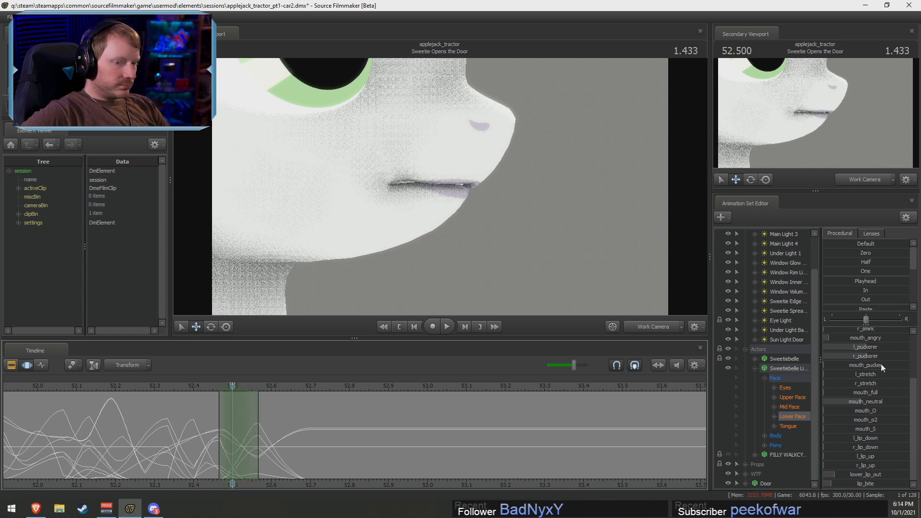
{"action": "scroll", "coordinate": [879, 364], "scroll_direction": "up", "scroll_amount": 3}
{"action": "left_click_drag", "start_coordinate": [854, 341], "coordinate": [845, 342]}
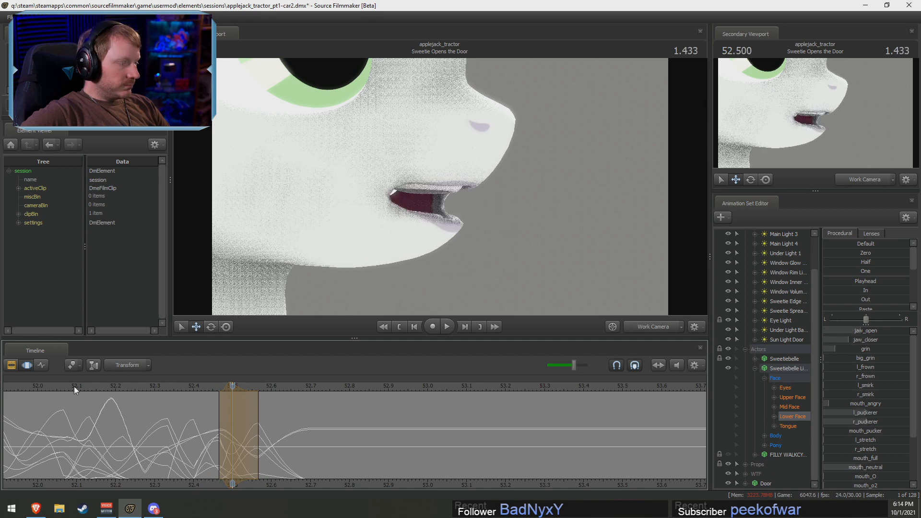
Play back the mumbled dialog from earlier in the shot to check the lip-sync timing
{"action": "left_click_drag", "start_coordinate": [53, 386], "coordinate": [17, 386]}
{"action": "key", "text": "space"}
{"action": "scroll", "coordinate": [62, 397], "scroll_direction": "down", "scroll_amount": 3}
{"action": "key", "text": "space"}
{"action": "key", "text": "space"}
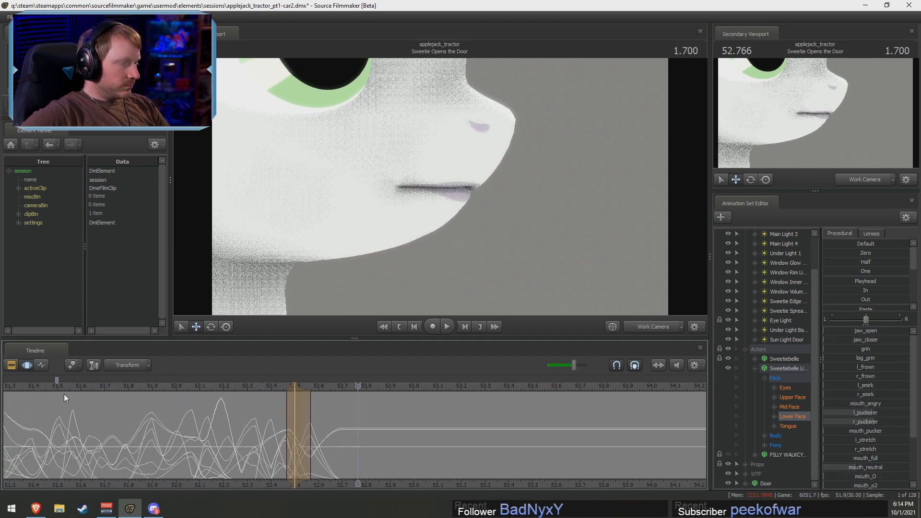
{"action": "scroll", "coordinate": [62, 394], "scroll_direction": "down", "scroll_amount": 4}
{"action": "left_click", "coordinate": [102, 385]}
{"action": "key", "text": "space"}
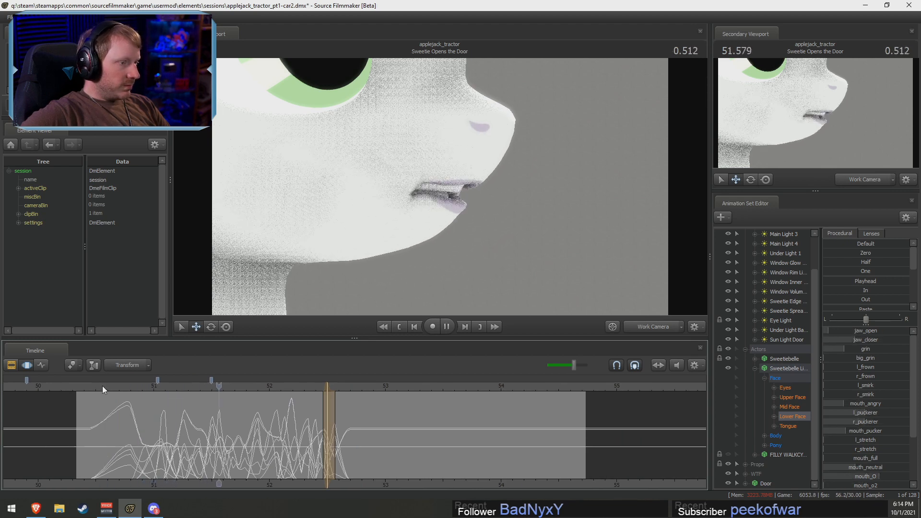
{"action": "key", "text": "space"}
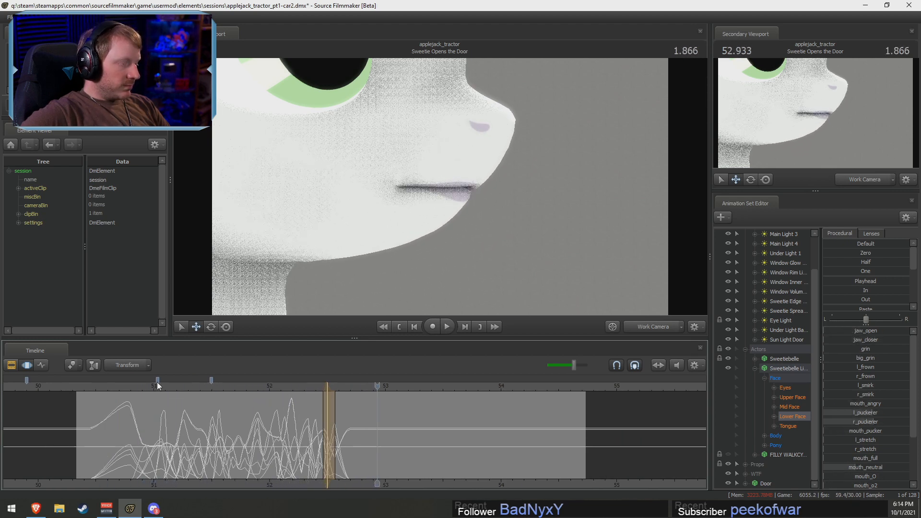
Examine the mouth poses at 51.633, 52.766 and 52.466
{"action": "left_click", "coordinate": [227, 386]}
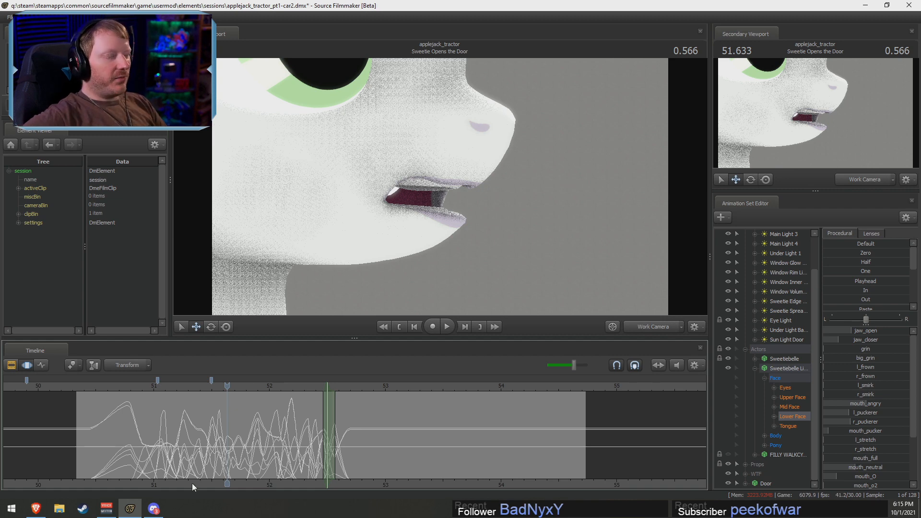
{"action": "scroll", "coordinate": [192, 483], "scroll_direction": "up", "scroll_amount": 2}
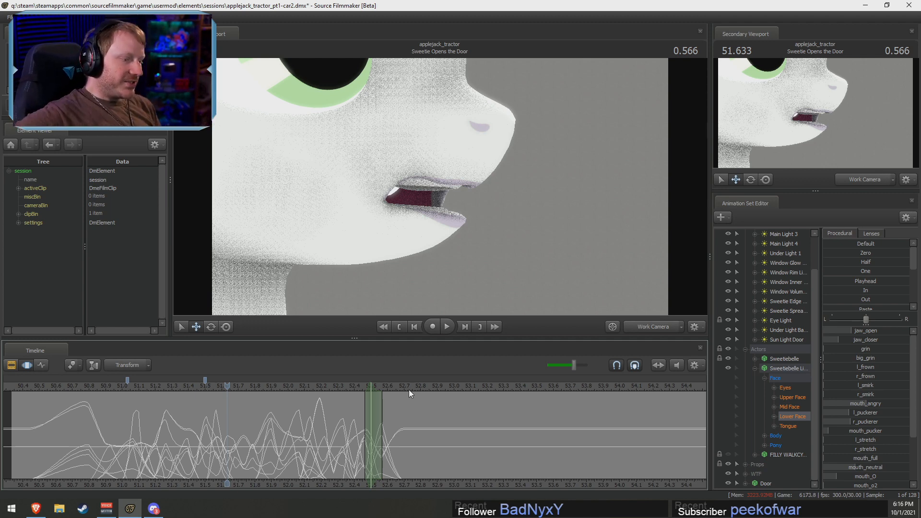
{"action": "scroll", "coordinate": [383, 425], "scroll_direction": "up", "scroll_amount": 1}
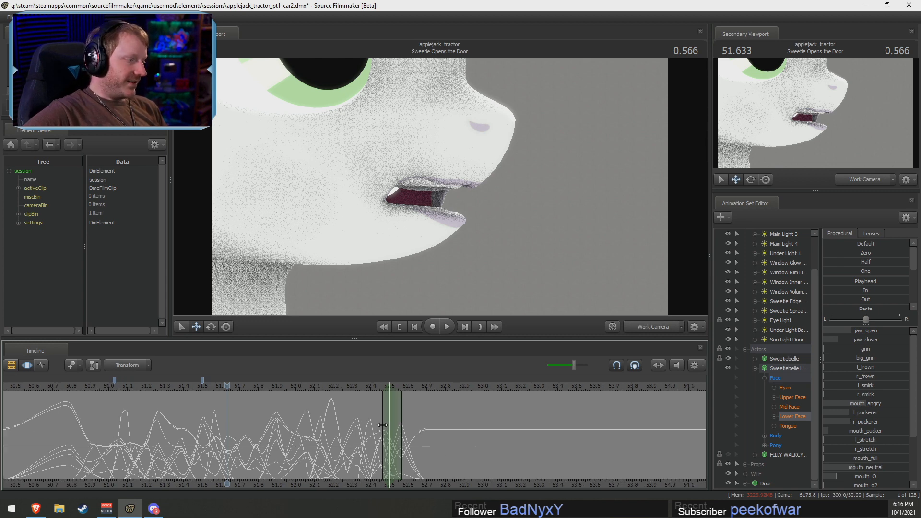
{"action": "scroll", "coordinate": [382, 425], "scroll_direction": "up", "scroll_amount": 2}
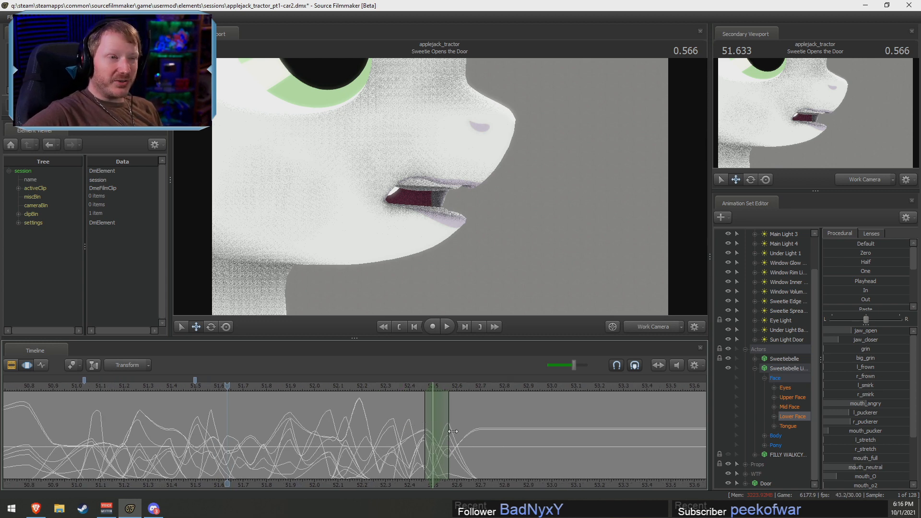
{"action": "left_click", "coordinate": [494, 385]}
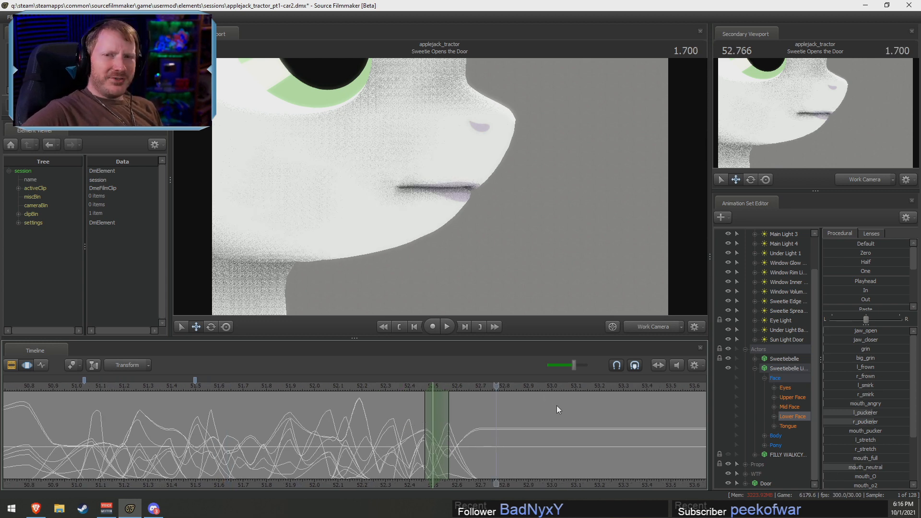
{"action": "middle_click_drag", "start_coordinate": [584, 487], "coordinate": [481, 484]}
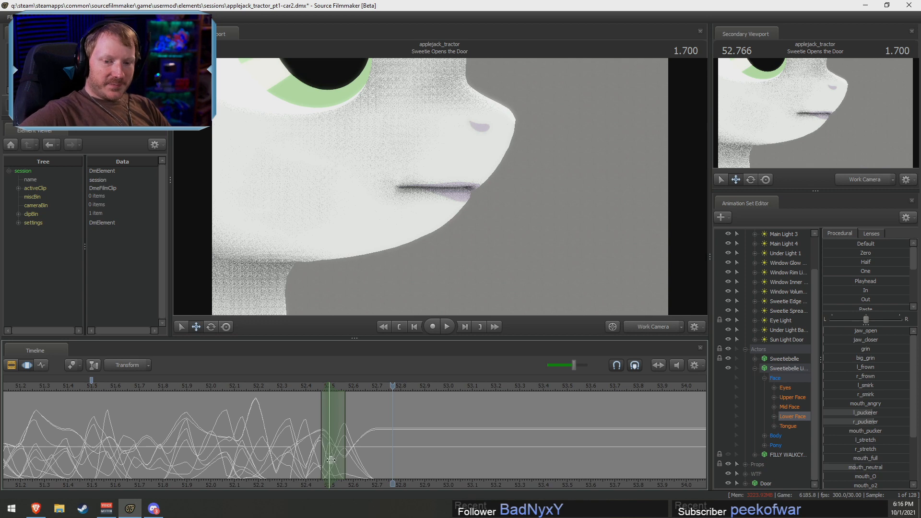
{"action": "scroll", "coordinate": [337, 458], "scroll_direction": "up", "scroll_amount": 2}
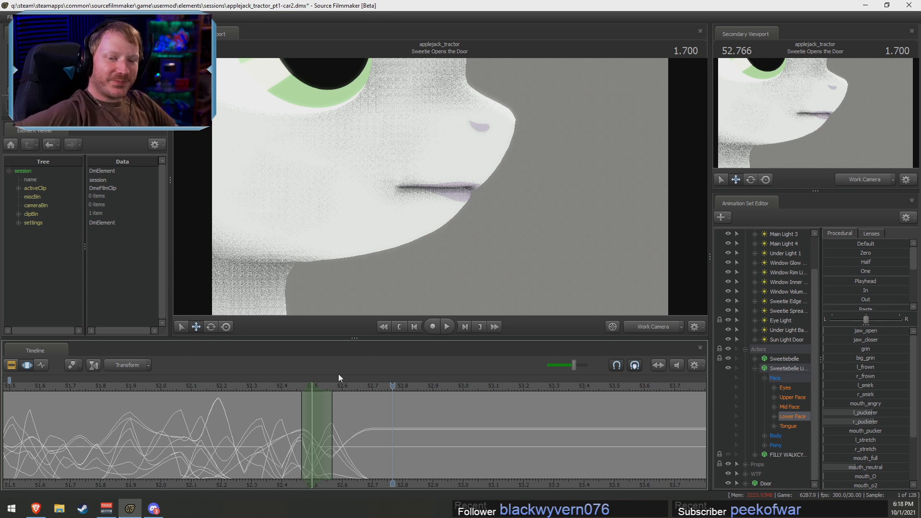
{"action": "left_click_drag", "start_coordinate": [356, 389], "coordinate": [309, 390]}
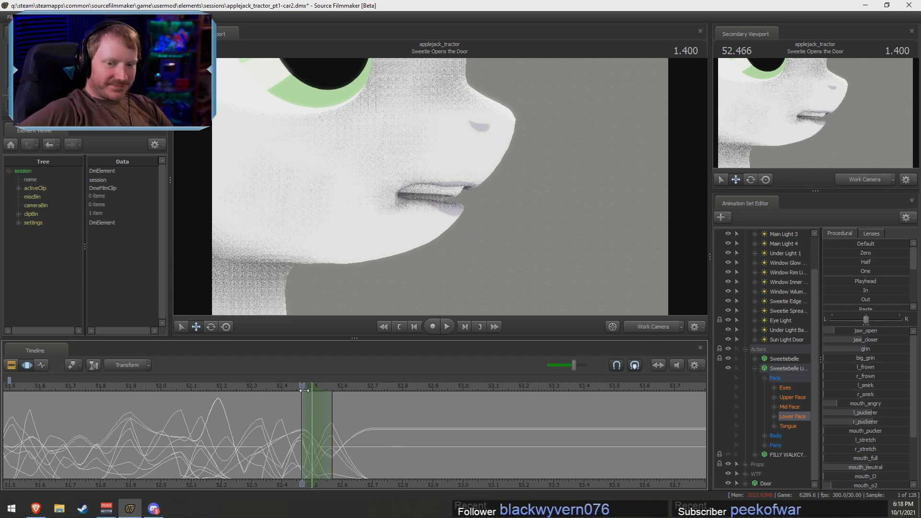
Set the time selection to about 52.566–52.766 with its peak at 52.666 and fully blend in the lower-face pose from 52.4
{"action": "key", "text": "space"}
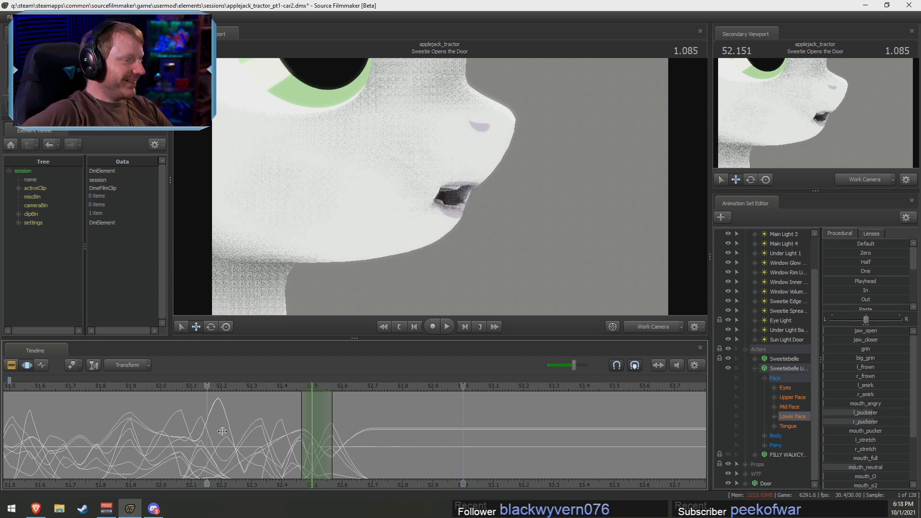
{"action": "left_click_drag", "start_coordinate": [318, 437], "coordinate": [362, 440]}
{"action": "left_click", "coordinate": [282, 396]}
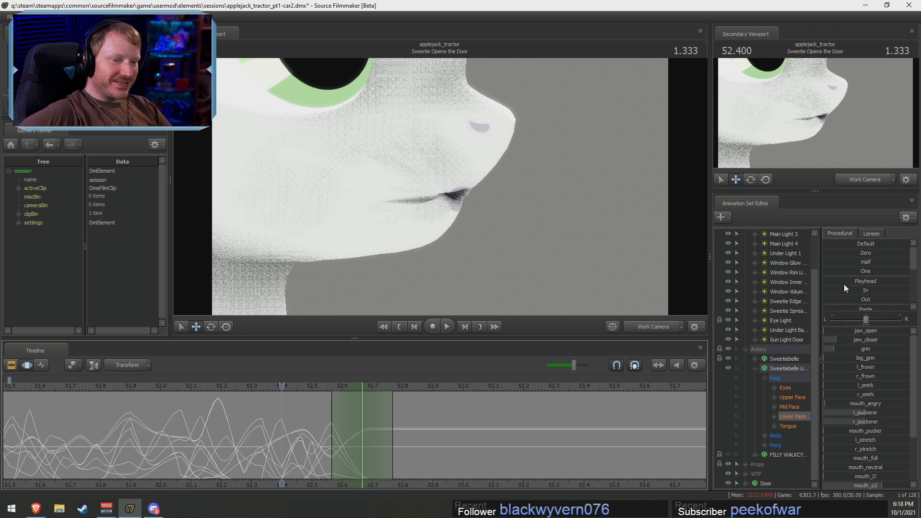
{"action": "left_click_drag", "start_coordinate": [836, 282], "coordinate": [907, 282]}
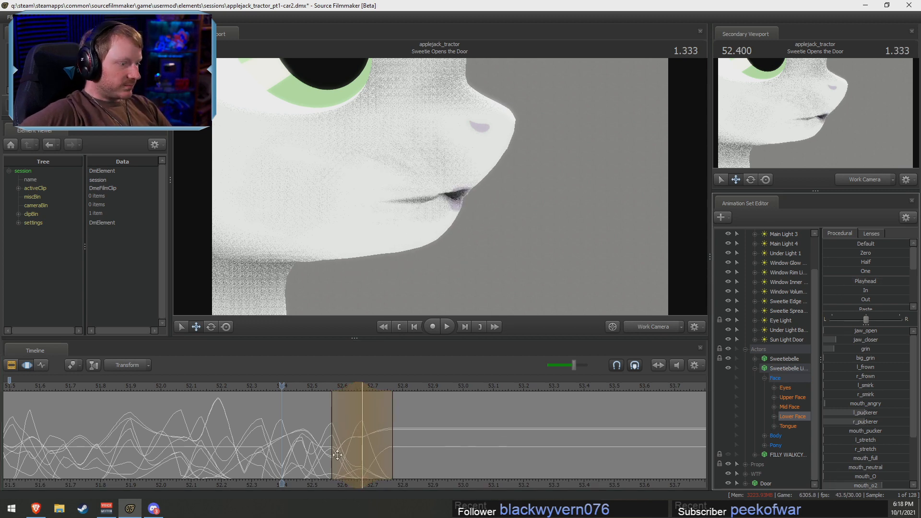
Set the time selection to about 52.666–52.933 peaking at 52.8, raise mouth_angry, jaw_open, jaw_closer and grin, and lower both puckerers to about a third
{"action": "key", "text": "shift"}
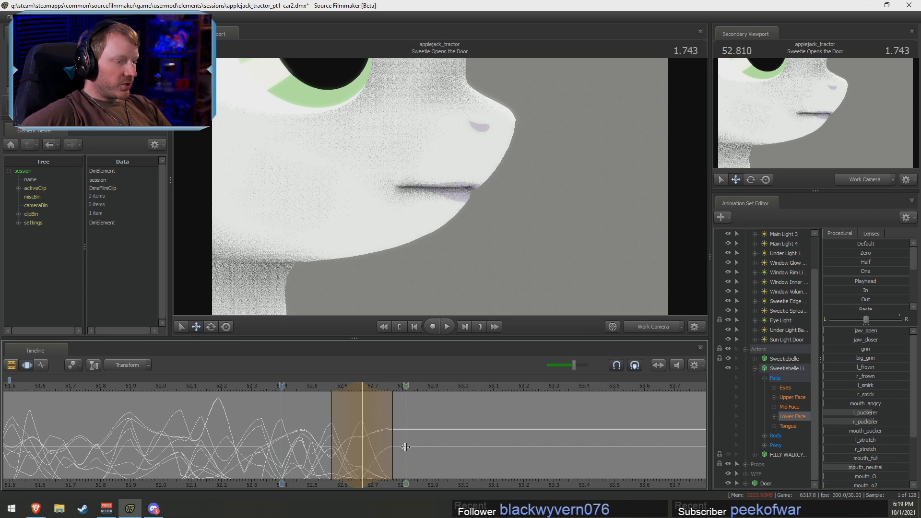
{"action": "left_click", "coordinate": [409, 446]}
{"action": "left_click", "coordinate": [407, 447], "text": "shift"}
{"action": "scroll", "coordinate": [407, 447], "scroll_direction": "up", "scroll_amount": 4}
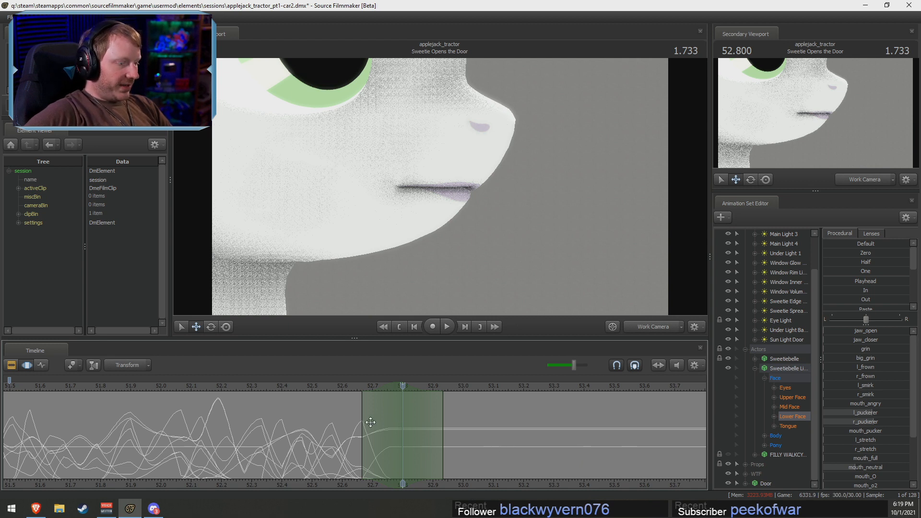
{"action": "left_click_drag", "start_coordinate": [346, 386], "coordinate": [402, 387]}
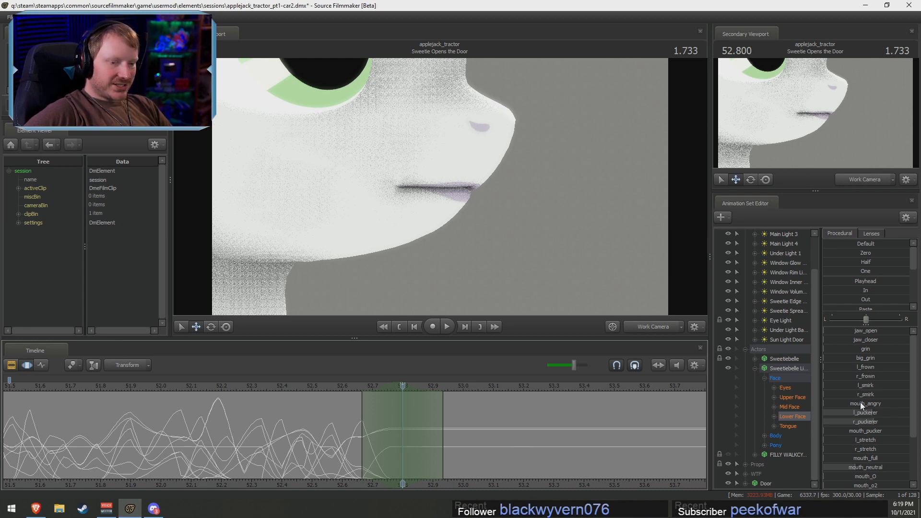
{"action": "left_click_drag", "start_coordinate": [860, 401], "coordinate": [867, 403]}
{"action": "left_click_drag", "start_coordinate": [841, 332], "coordinate": [871, 351]}
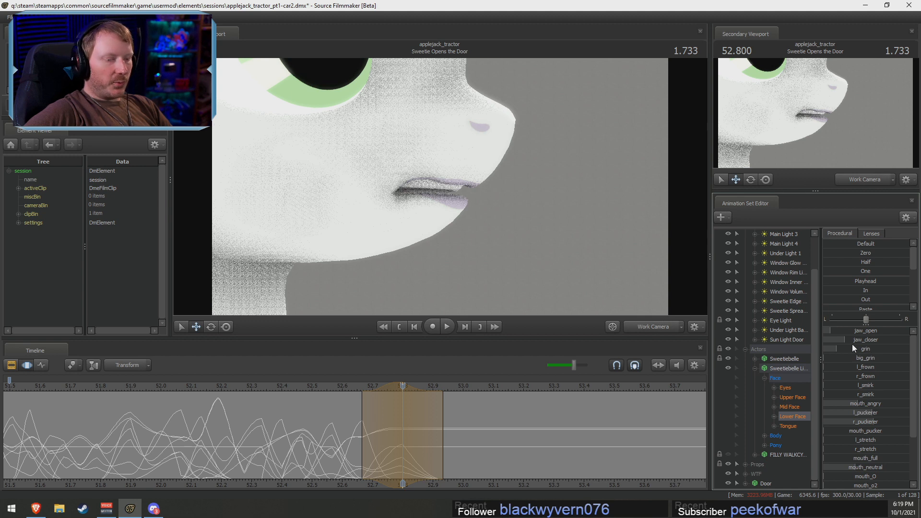
{"action": "mouse_move", "coordinate": [850, 413]}
{"action": "left_mouse_down"}
{"action": "mouse_move", "coordinate": [857, 421]}
{"action": "mouse_move", "coordinate": [839, 421]}
{"action": "left_mouse_up"}
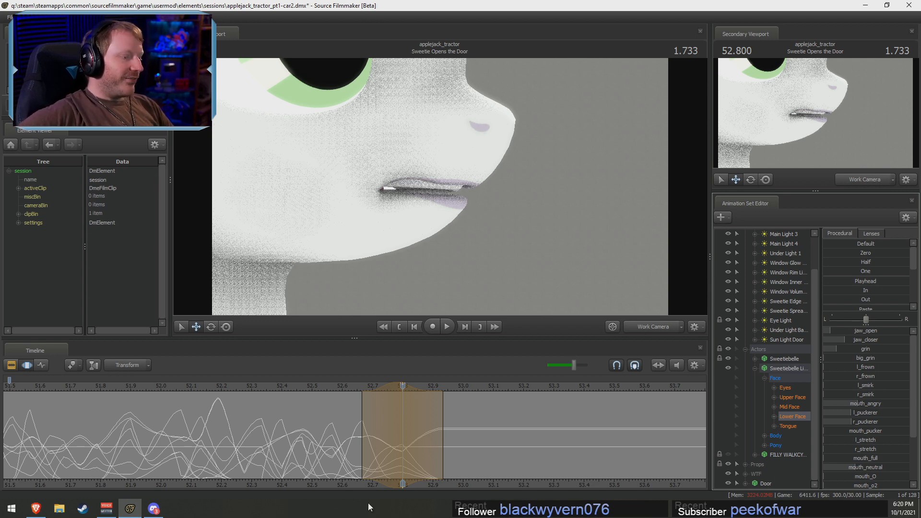
Set the time selection to about 52.666–52.8 with its peak at 52.733 and raise jaw_open
{"action": "scroll", "coordinate": [364, 441], "scroll_direction": "up", "scroll_amount": 2}
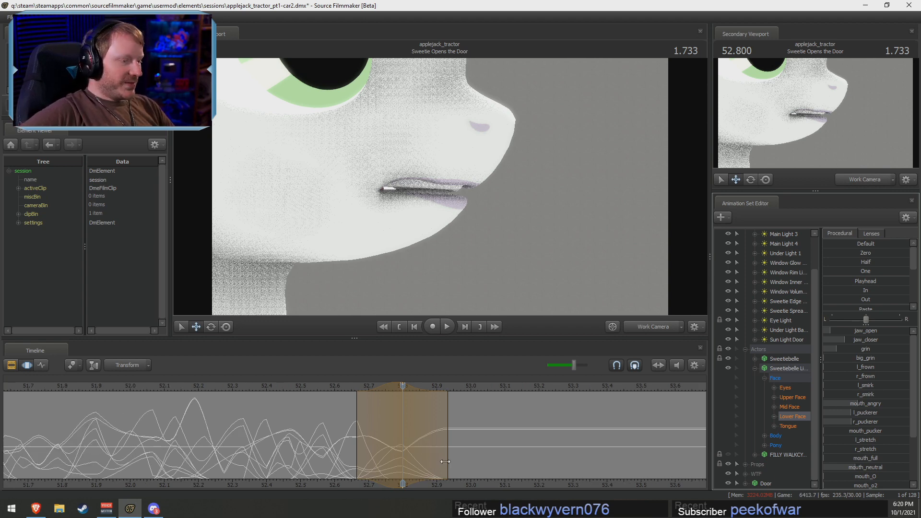
{"action": "left_click", "coordinate": [361, 441]}
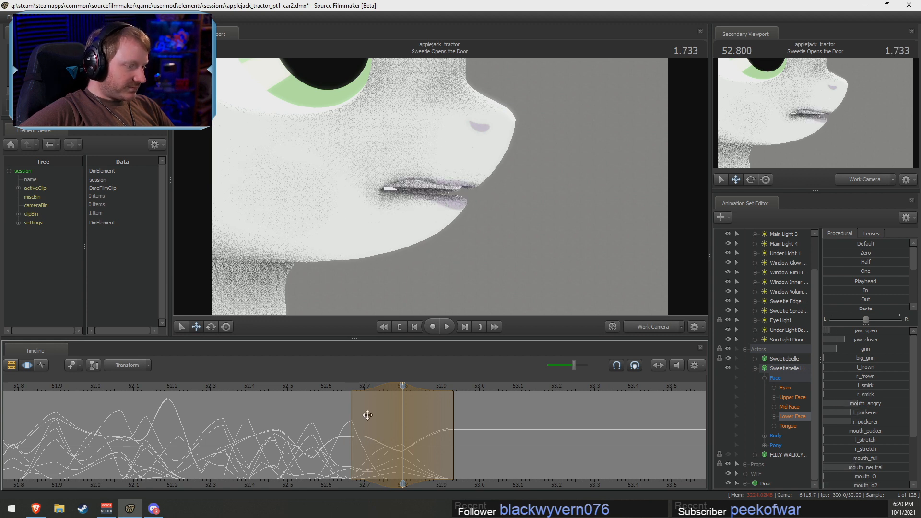
{"action": "left_click", "coordinate": [339, 387]}
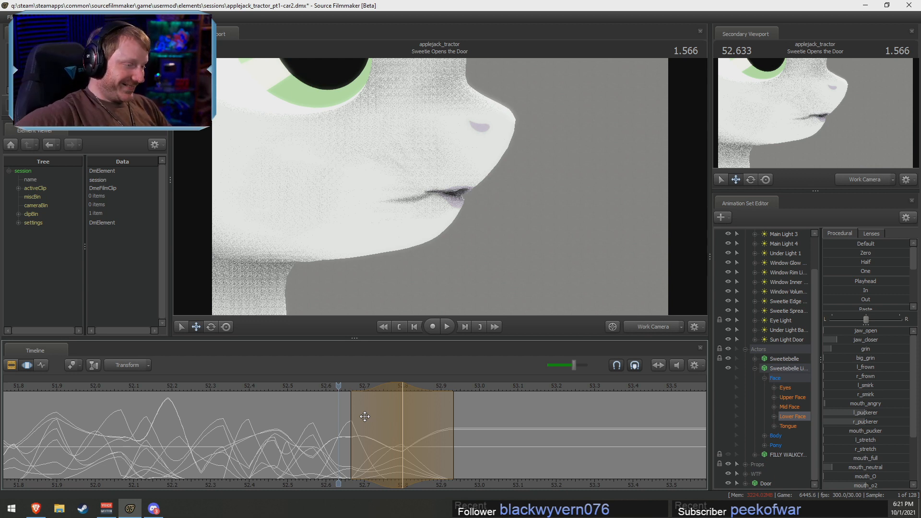
{"action": "key", "text": "shift"}
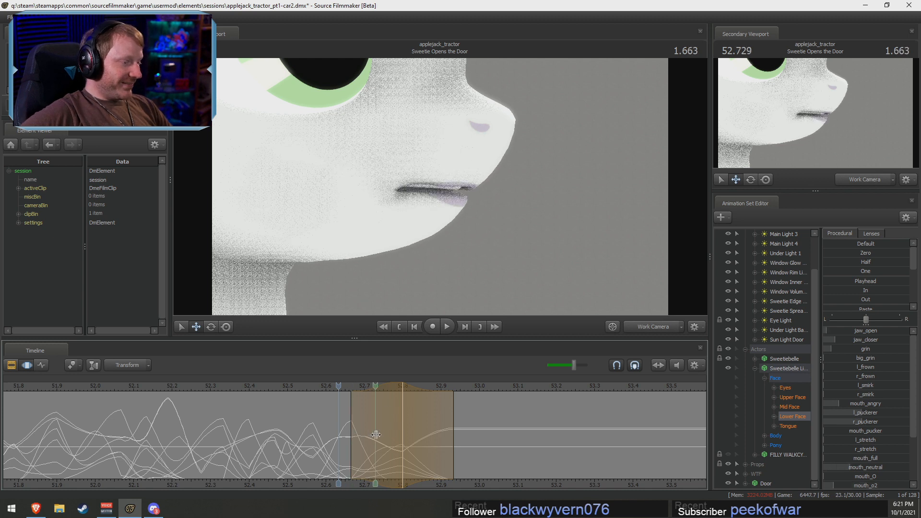
{"action": "left_click", "coordinate": [376, 435]}
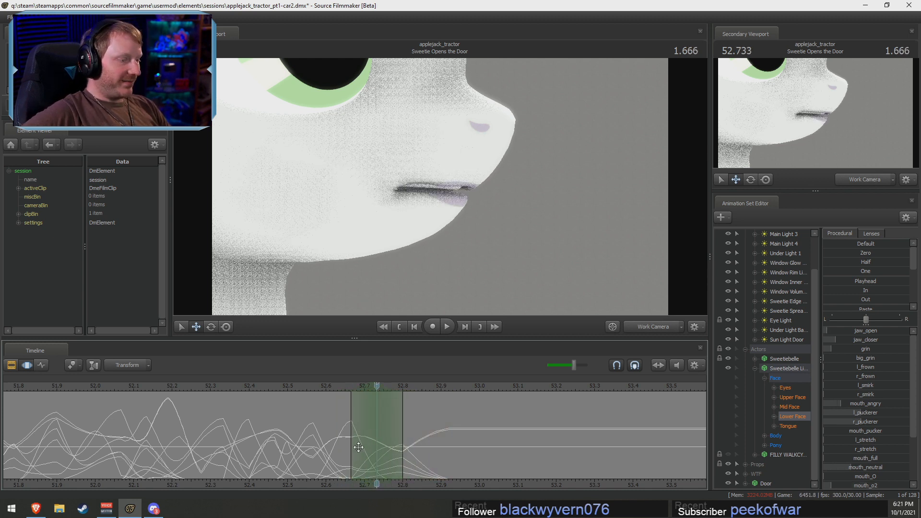
{"action": "key", "text": "shift"}
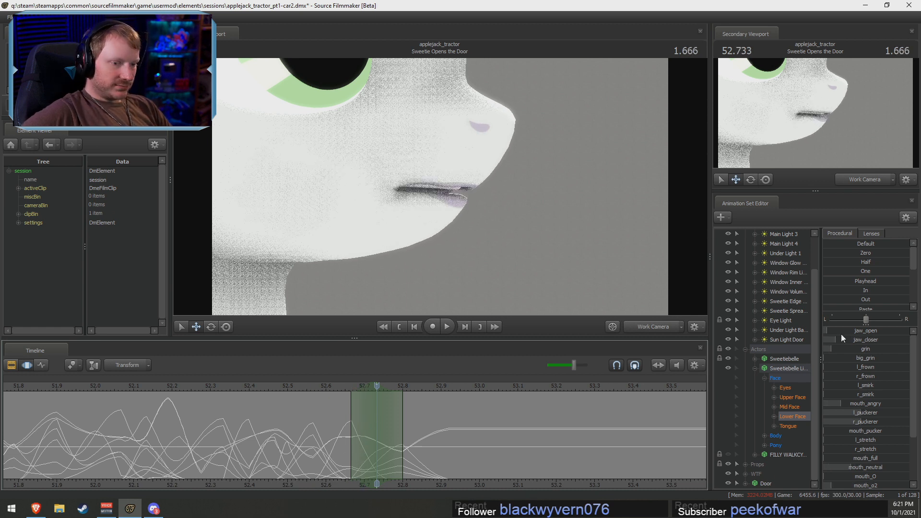
{"action": "left_click_drag", "start_coordinate": [841, 332], "coordinate": [867, 332]}
{"action": "key", "text": "shift"}
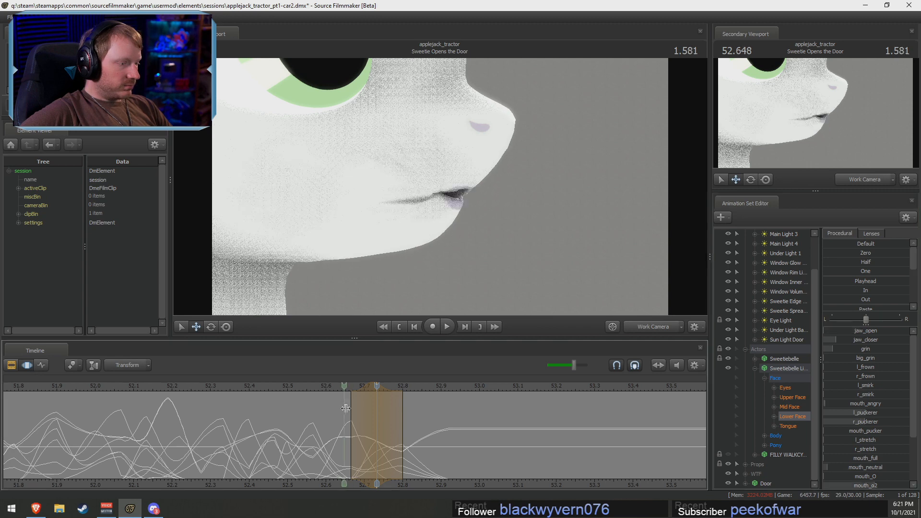
Move the peak of the 52.666–52.8 selection to 52.7 and raise l_puckerer and r_puckerer to about two thirds
{"action": "left_click", "coordinate": [369, 419]}
{"action": "left_click_drag", "start_coordinate": [376, 420], "coordinate": [402, 413]}
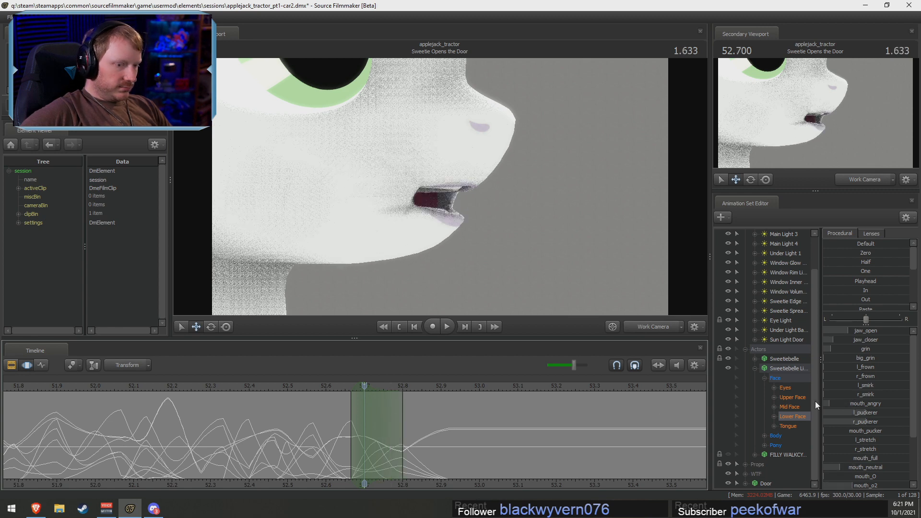
{"action": "left_click_drag", "start_coordinate": [855, 410], "coordinate": [881, 421]}
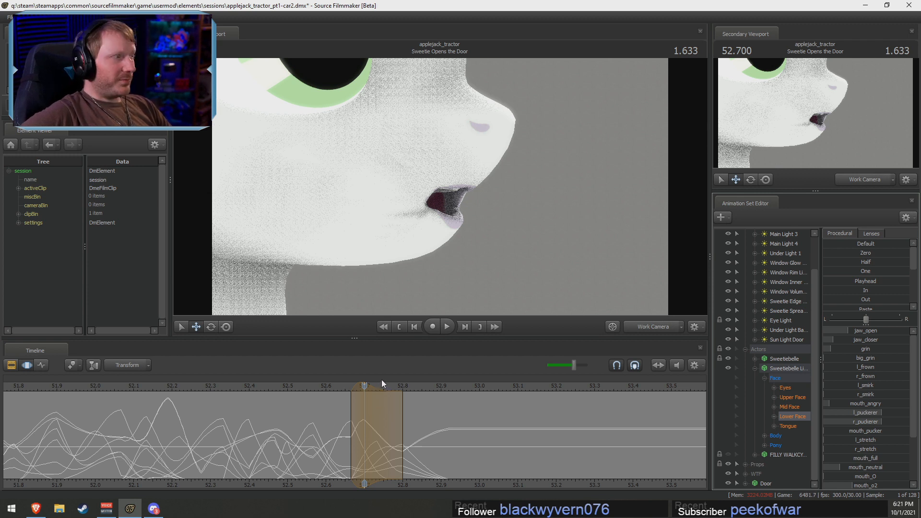
Center the time selection on 52.8, spanning about 52.733–52.933, and examine the mouth poses at 52.766 and 52.8
{"action": "left_click", "coordinate": [349, 408]}
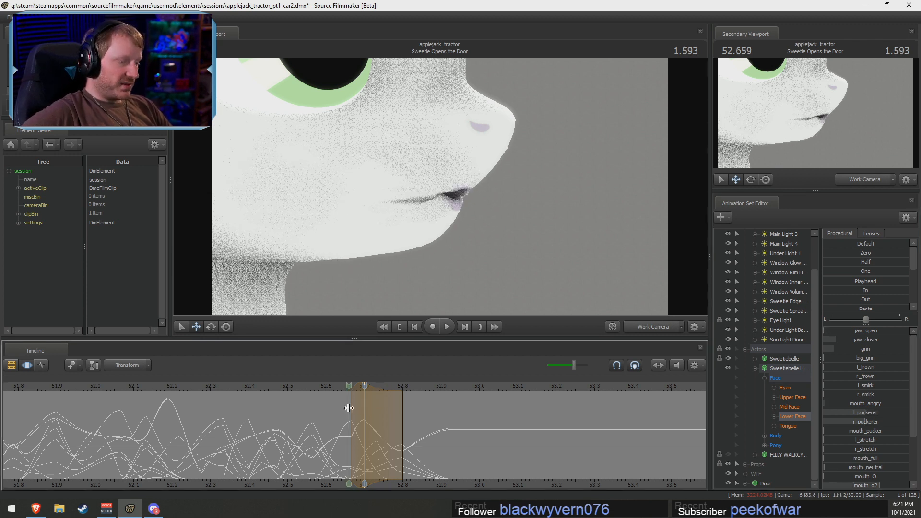
{"action": "left_click_drag", "start_coordinate": [349, 408], "coordinate": [453, 424]}
{"action": "left_click", "coordinate": [401, 434]}
{"action": "scroll", "coordinate": [403, 433], "scroll_direction": "up", "scroll_amount": 3, "text": "shift"}
{"action": "scroll", "coordinate": [403, 433], "scroll_direction": "down", "scroll_amount": 1, "text": "shift"}
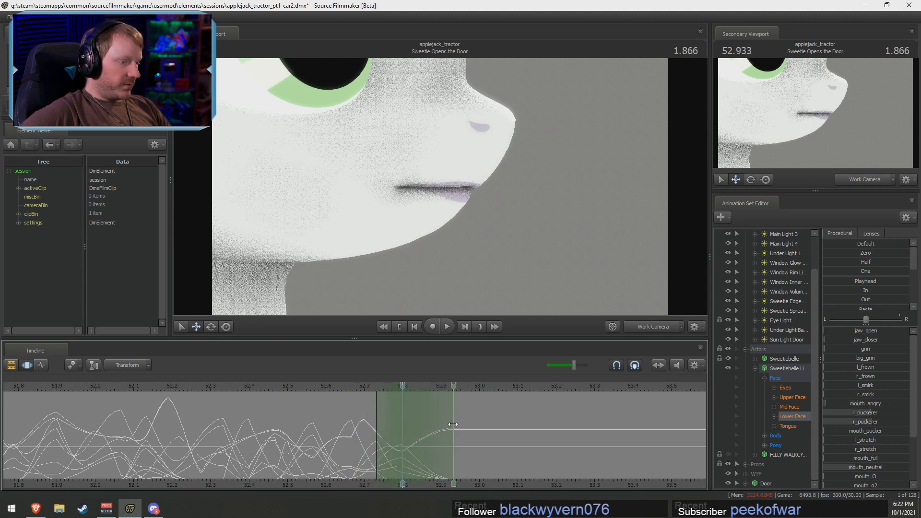
{"action": "left_click", "coordinate": [390, 398]}
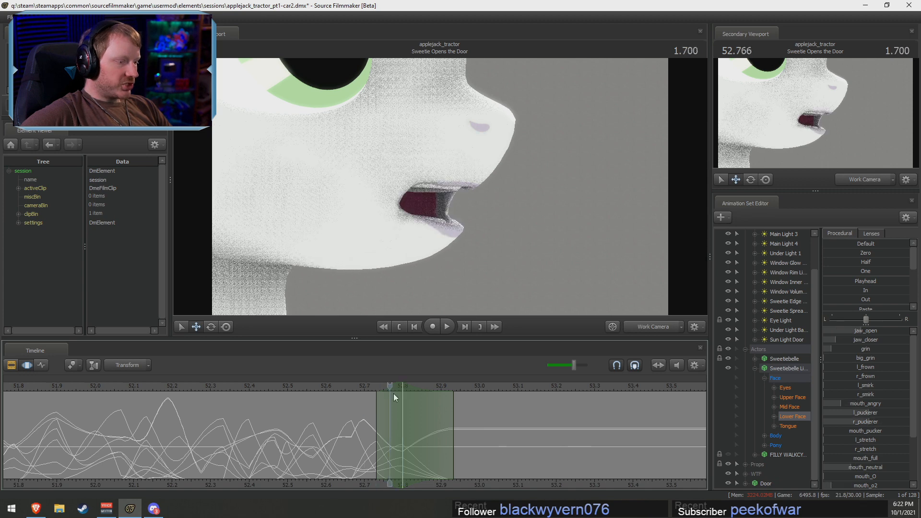
{"action": "left_click_drag", "start_coordinate": [393, 394], "coordinate": [402, 394]}
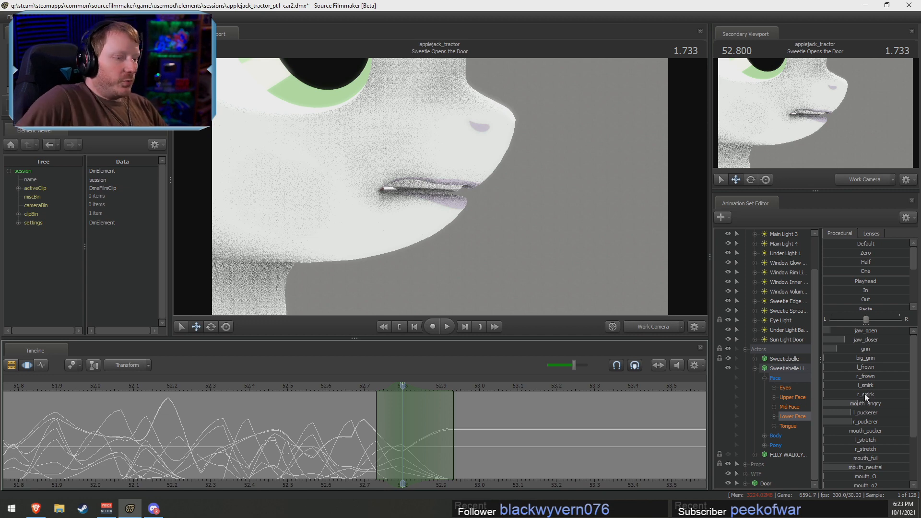
Set the time selection to about 52.8–53.066 with its peak at 52.933 and blend in the lower-face pose from 51.5
{"action": "scroll", "coordinate": [552, 471], "scroll_direction": "up", "scroll_amount": 3}
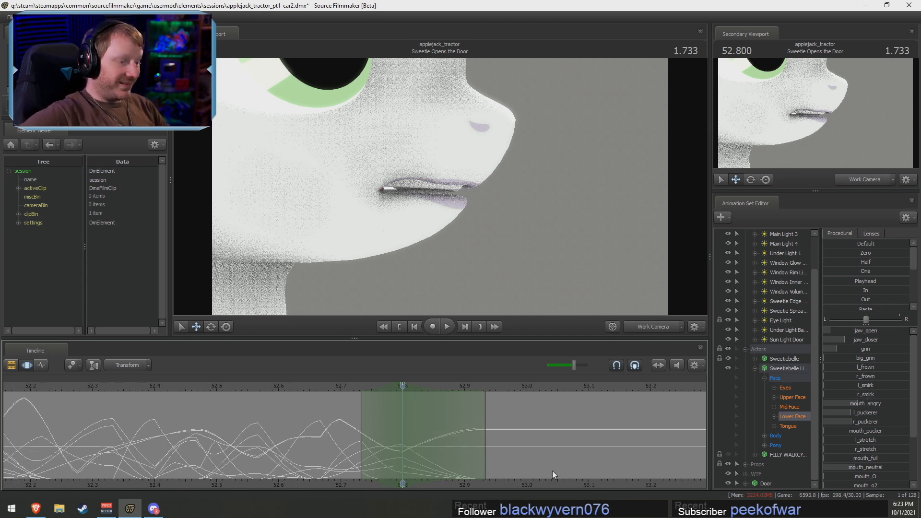
{"action": "mouse_move", "coordinate": [402, 453]}
{"action": "left_mouse_down"}
{"action": "mouse_move", "coordinate": [538, 453]}
{"action": "mouse_move", "coordinate": [394, 445]}
{"action": "mouse_move", "coordinate": [524, 440]}
{"action": "mouse_move", "coordinate": [485, 439]}
{"action": "left_mouse_up"}
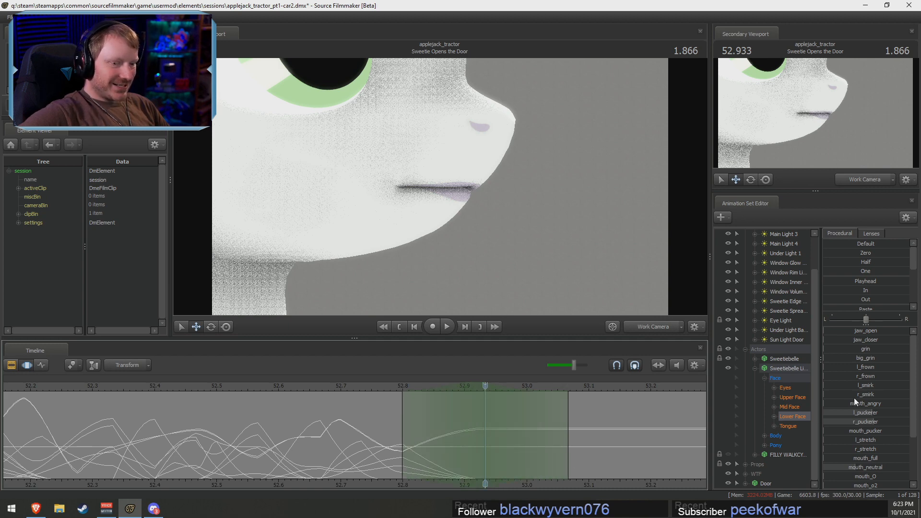
{"action": "scroll", "coordinate": [234, 393], "scroll_direction": "down", "scroll_amount": 2}
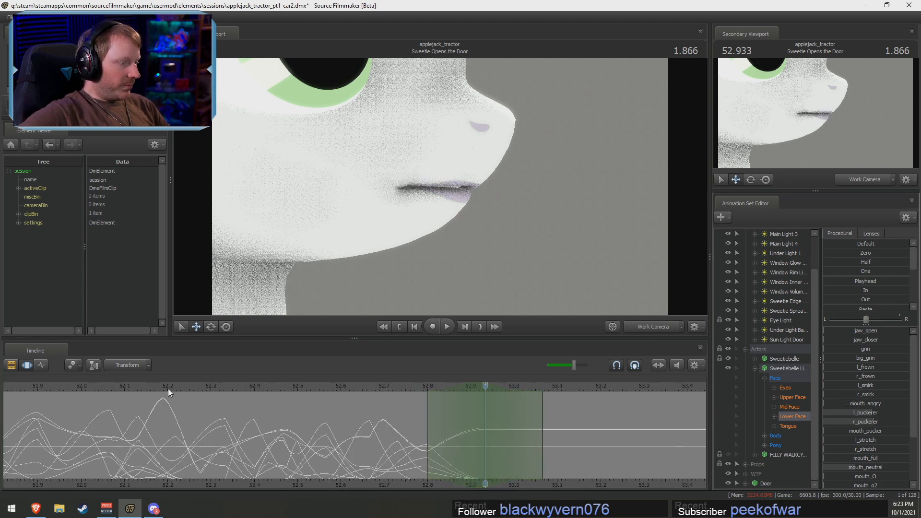
{"action": "left_click_drag", "start_coordinate": [168, 388], "coordinate": [142, 399]}
{"action": "scroll", "coordinate": [170, 402], "scroll_direction": "down", "scroll_amount": 5}
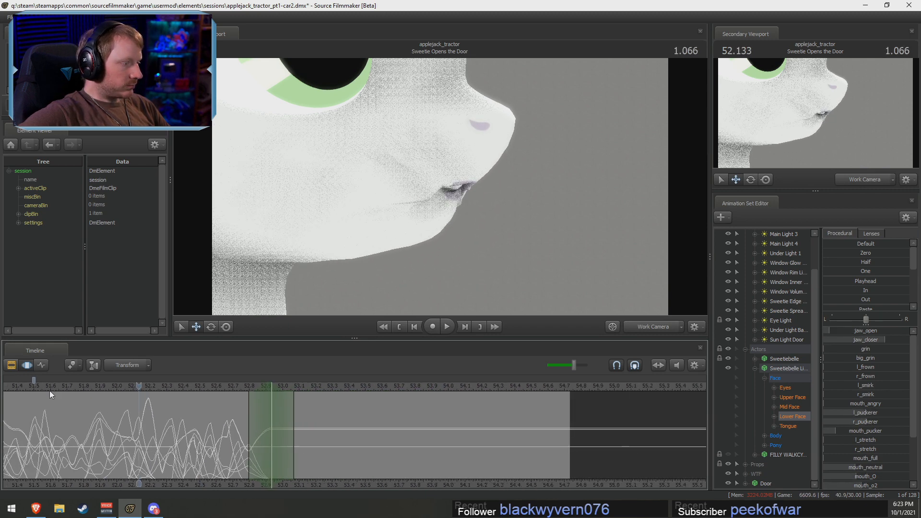
{"action": "left_click_drag", "start_coordinate": [50, 390], "coordinate": [34, 412]}
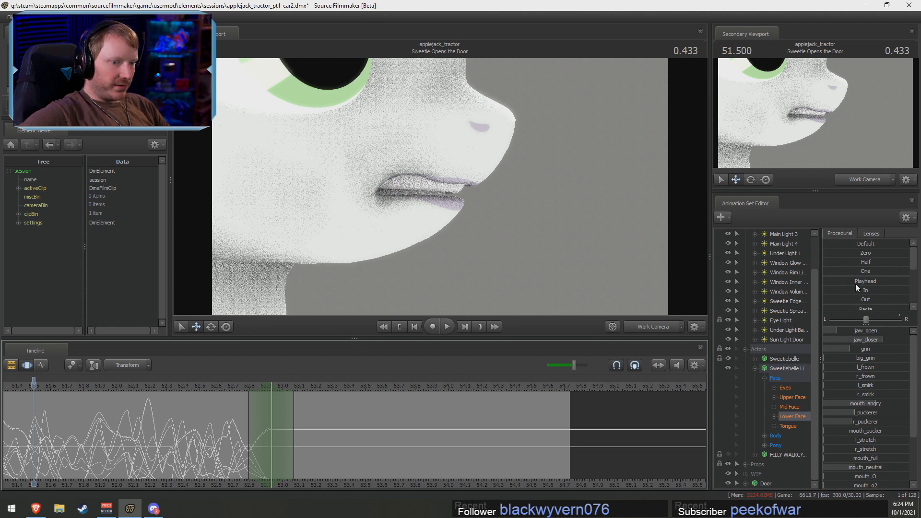
{"action": "scroll", "coordinate": [438, 448], "scroll_direction": "up", "scroll_amount": 5}
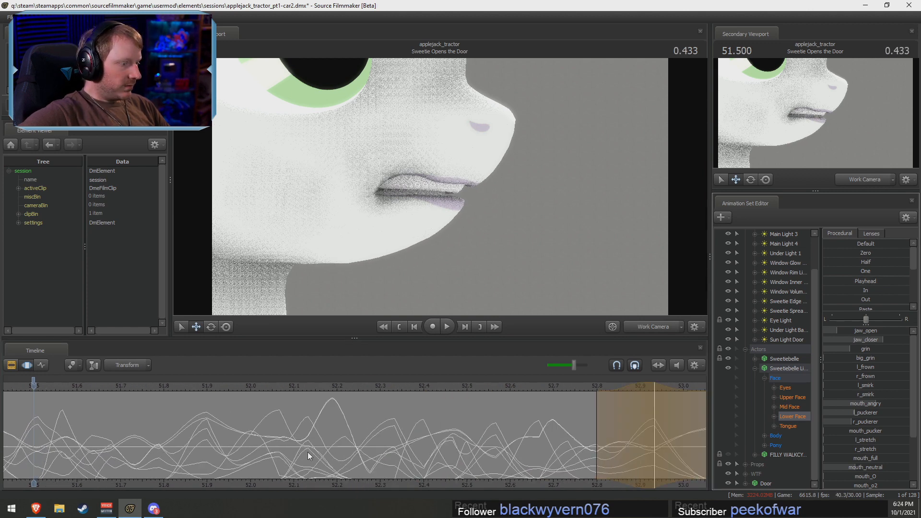
Set the time selection to about 52.8–52.933 peaking at 52.866, raise jaw_open to about a third and lower both puckerers to about a quarter
{"action": "scroll", "coordinate": [631, 483], "scroll_direction": "down", "scroll_amount": 2}
{"action": "scroll", "coordinate": [597, 481], "scroll_direction": "down", "scroll_amount": 2}
{"action": "left_click_drag", "start_coordinate": [340, 444], "coordinate": [420, 448]}
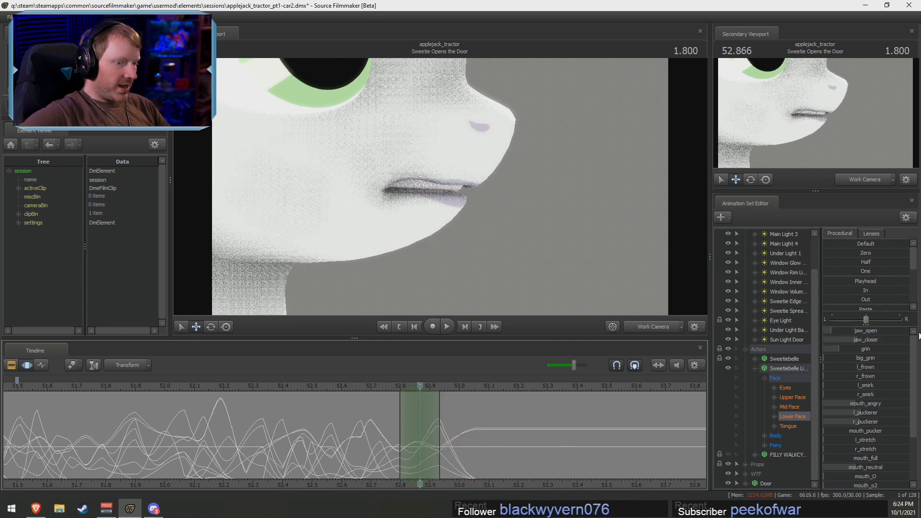
{"action": "left_click_drag", "start_coordinate": [868, 335], "coordinate": [890, 335]}
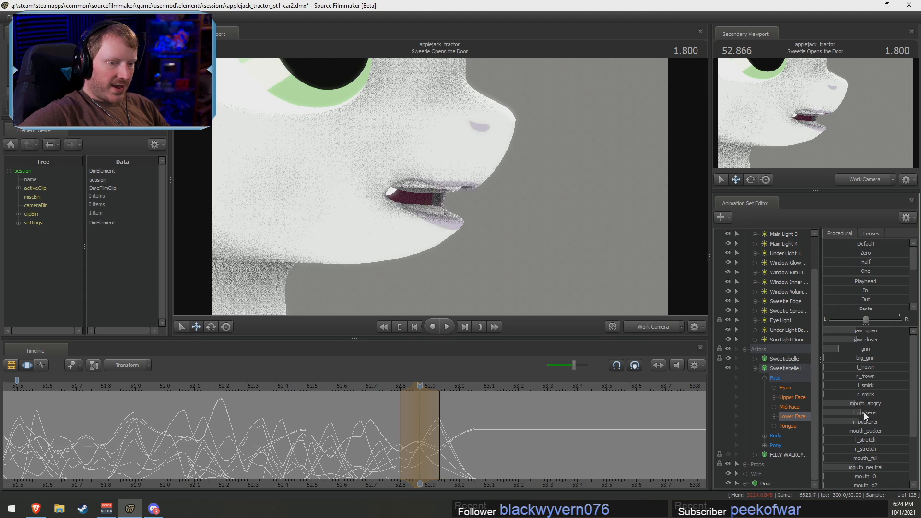
{"action": "left_click_drag", "start_coordinate": [864, 413], "coordinate": [850, 412]}
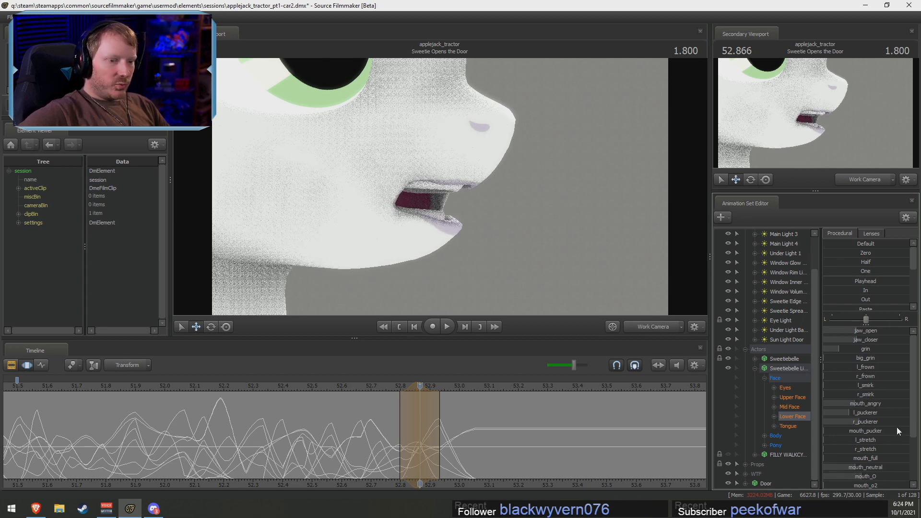
{"action": "left_click_drag", "start_coordinate": [874, 419], "coordinate": [856, 420]}
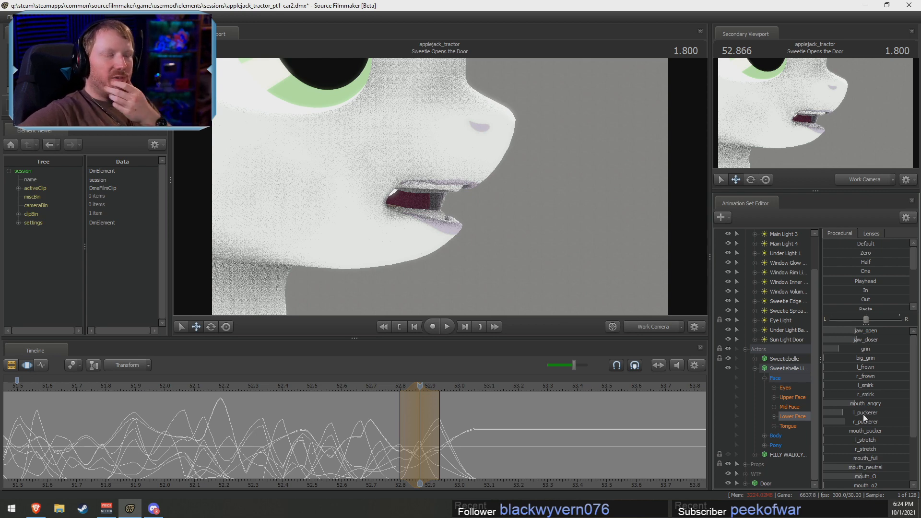
Set the time selection to about 52.733–52.866 with its peak at 52.8 and lower jaw_open slightly
{"action": "left_click", "coordinate": [371, 386]}
{"action": "key", "text": "shift"}
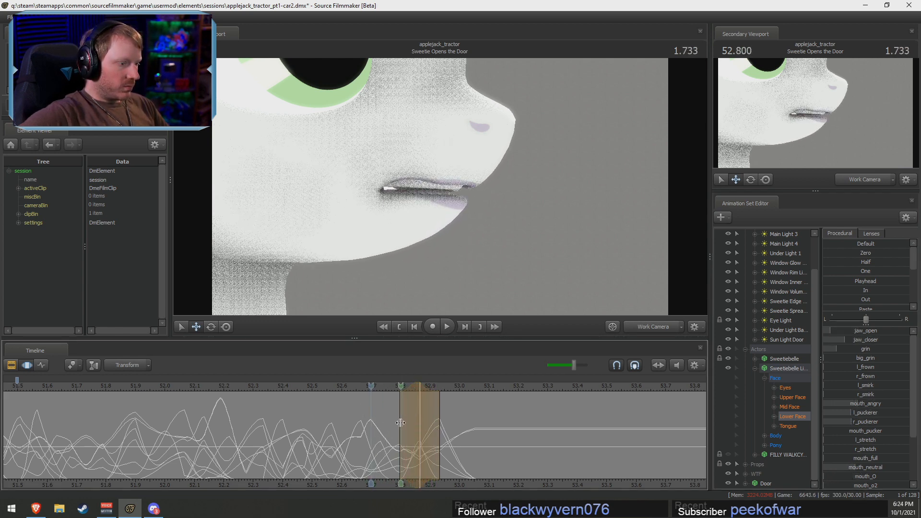
{"action": "left_click", "coordinate": [399, 423]}
{"action": "scroll", "coordinate": [399, 424], "scroll_direction": "up", "scroll_amount": 1, "text": "shift"}
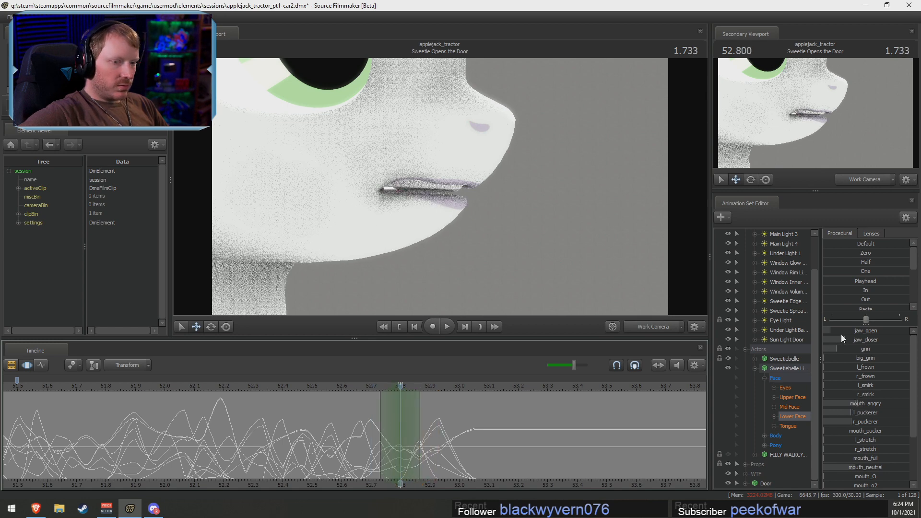
{"action": "left_click_drag", "start_coordinate": [840, 331], "coordinate": [832, 330]}
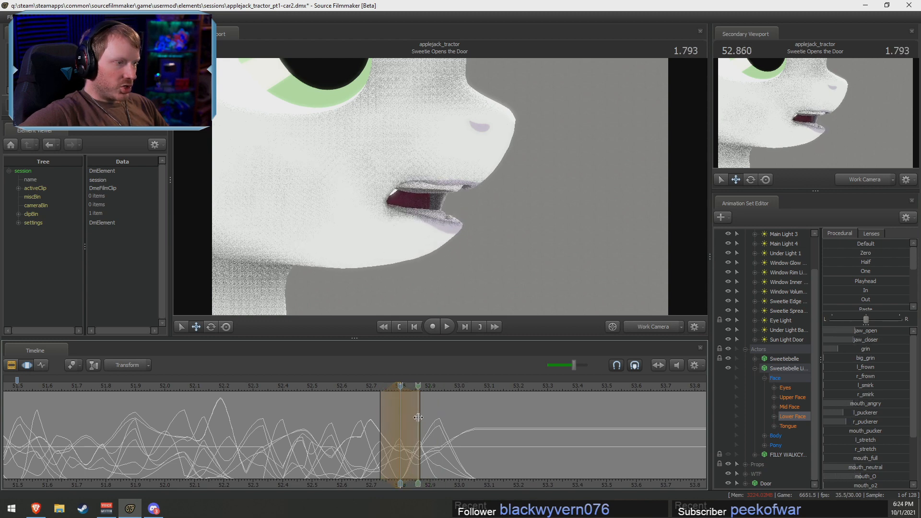
Set the time selection to about 52.8–52.933 peaking at 52.866, raise both puckerers to just over a third and play back the result
{"action": "left_click", "coordinate": [419, 417], "text": "shift"}
{"action": "scroll", "coordinate": [418, 417], "scroll_direction": "up", "scroll_amount": 2, "text": "shift"}
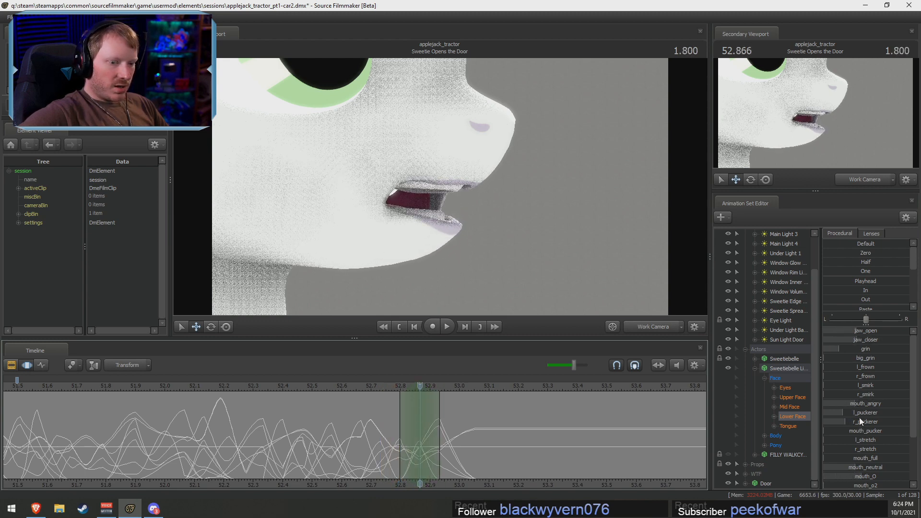
{"action": "left_click_drag", "start_coordinate": [860, 421], "coordinate": [877, 417]}
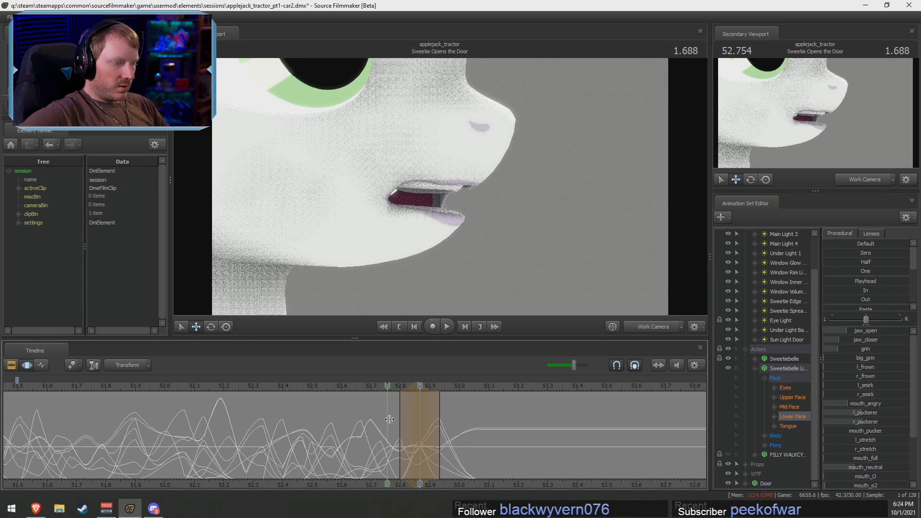
{"action": "key", "text": "space"}
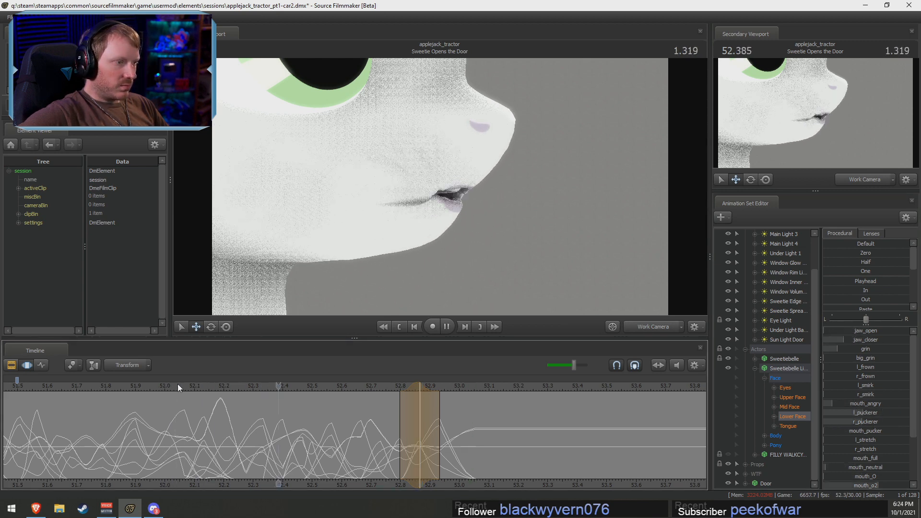
{"action": "key", "text": "space"}
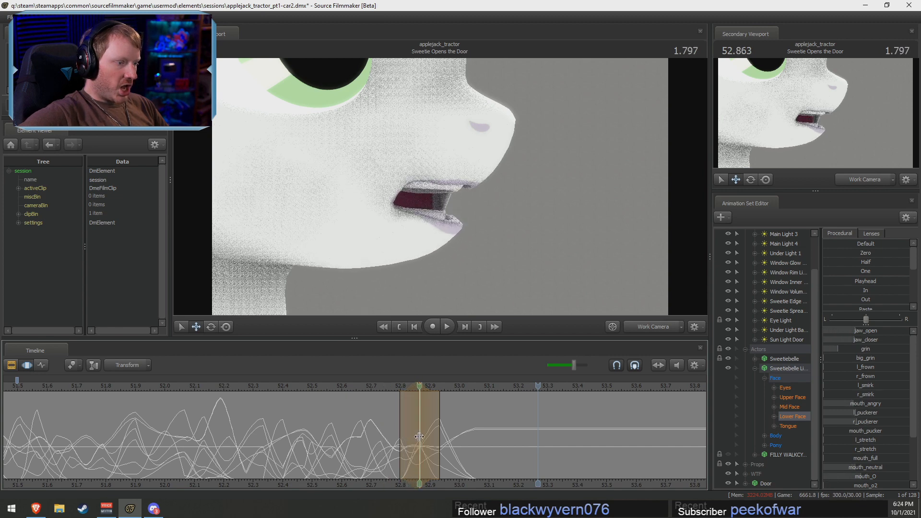
At 52.866, remove the grin and adjust the jaw; widen the selection to about 52.766–52.966 and raise both puckerers to about half
{"action": "left_click", "coordinate": [421, 393]}
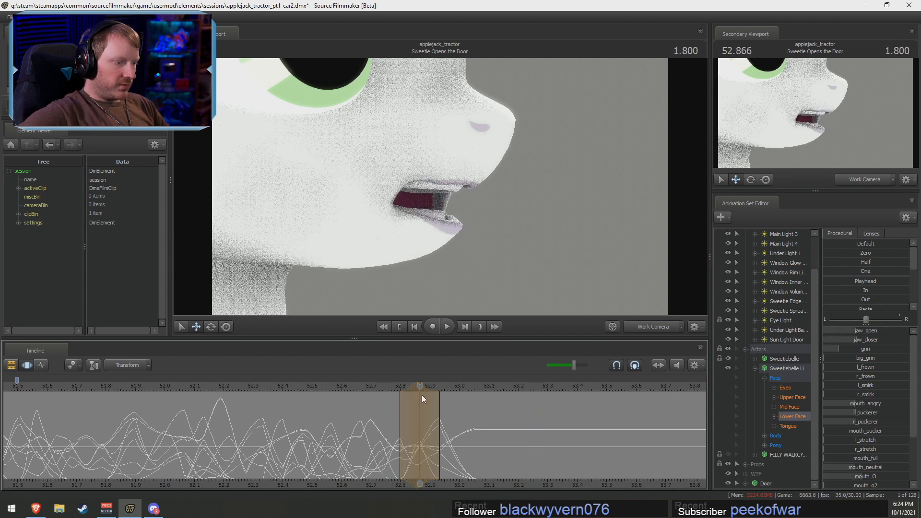
{"action": "left_click_drag", "start_coordinate": [855, 350], "coordinate": [885, 333]}
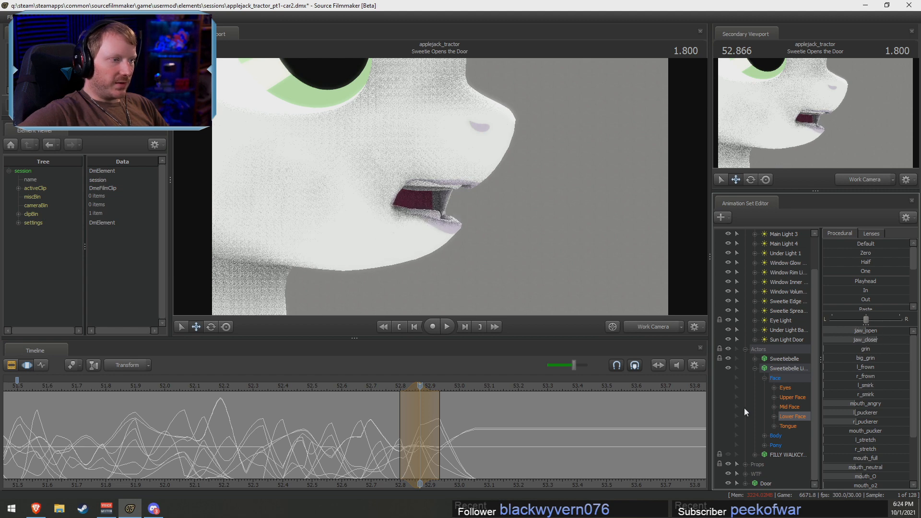
{"action": "left_click_drag", "start_coordinate": [434, 439], "coordinate": [420, 424]}
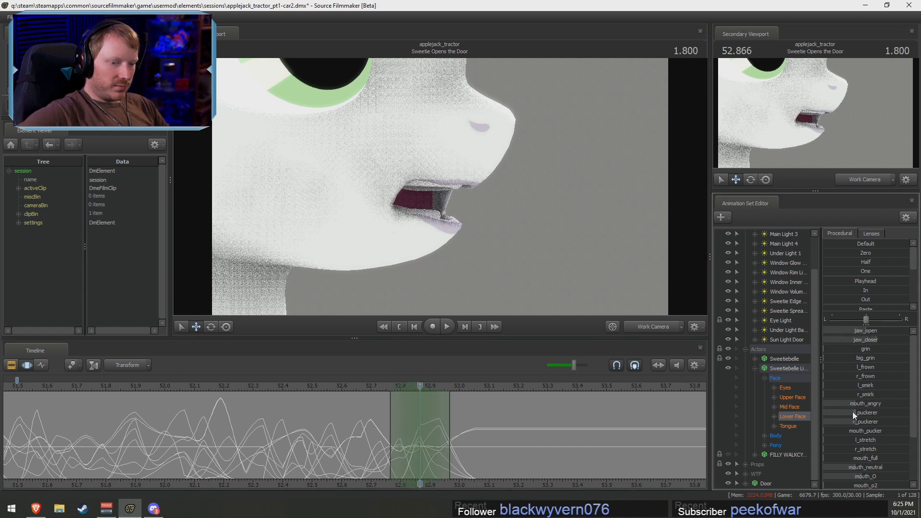
{"action": "left_click_drag", "start_coordinate": [853, 413], "coordinate": [876, 420]}
{"action": "left_click_drag", "start_coordinate": [330, 435], "coordinate": [428, 444]}
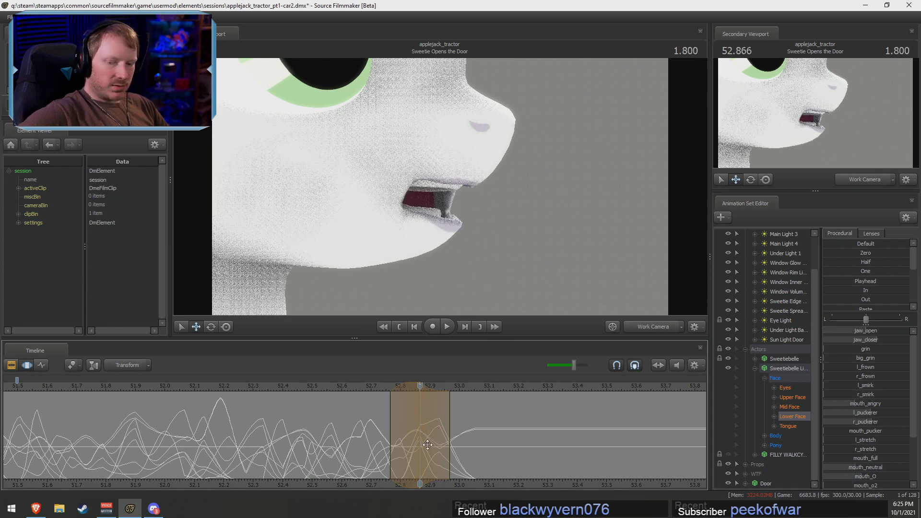
Examine the end of the dialog and play back the mouth poses between about 52.966 and 53.1
{"action": "key", "text": "F2"}
{"action": "key", "text": "F3"}
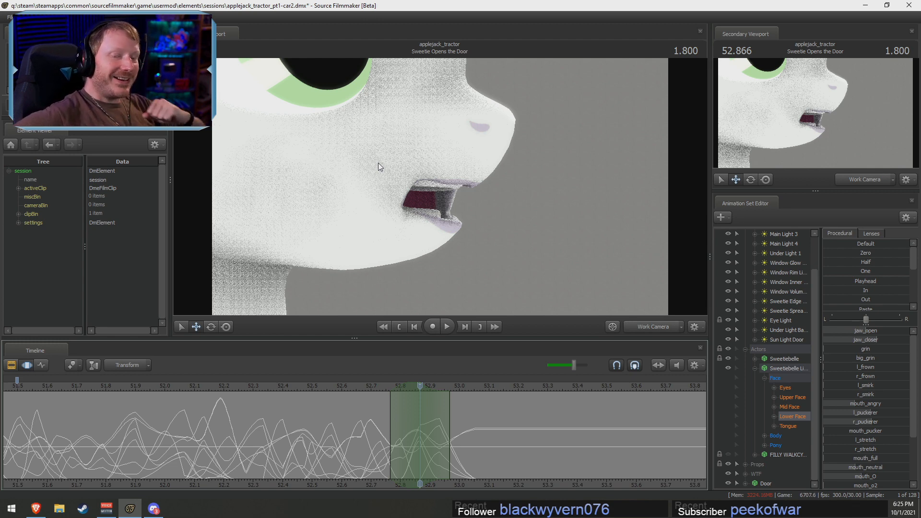
{"action": "scroll", "coordinate": [455, 451], "scroll_direction": "down", "scroll_amount": 5}
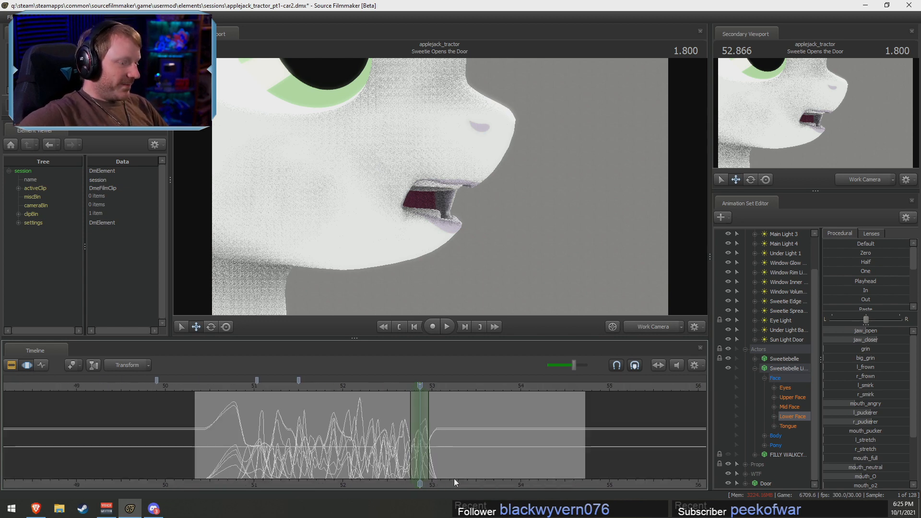
{"action": "scroll", "coordinate": [316, 468], "scroll_direction": "up", "scroll_amount": 3}
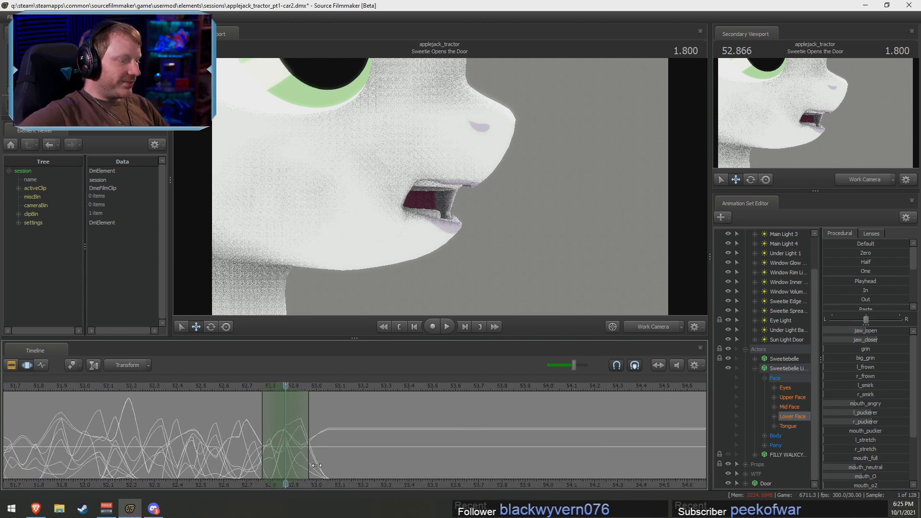
{"action": "left_click", "coordinate": [310, 386]}
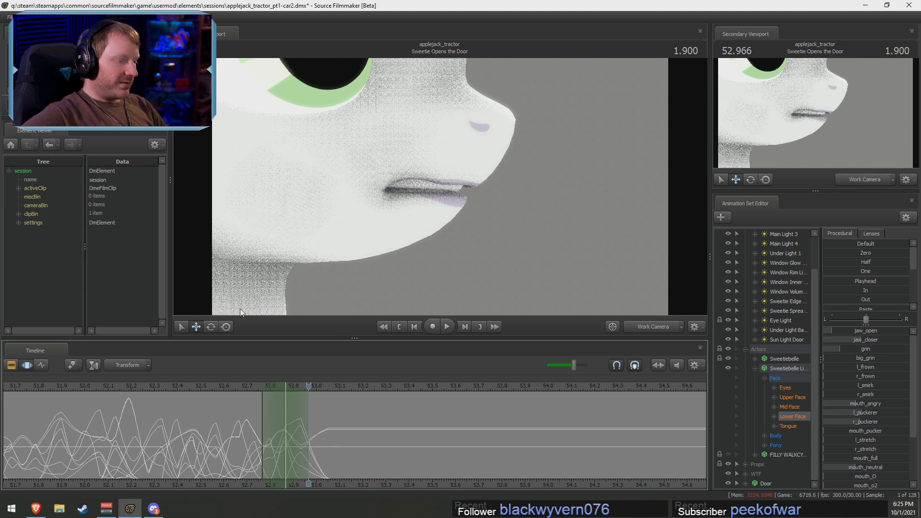
{"action": "middle_click_drag", "start_coordinate": [331, 466], "coordinate": [283, 476]}
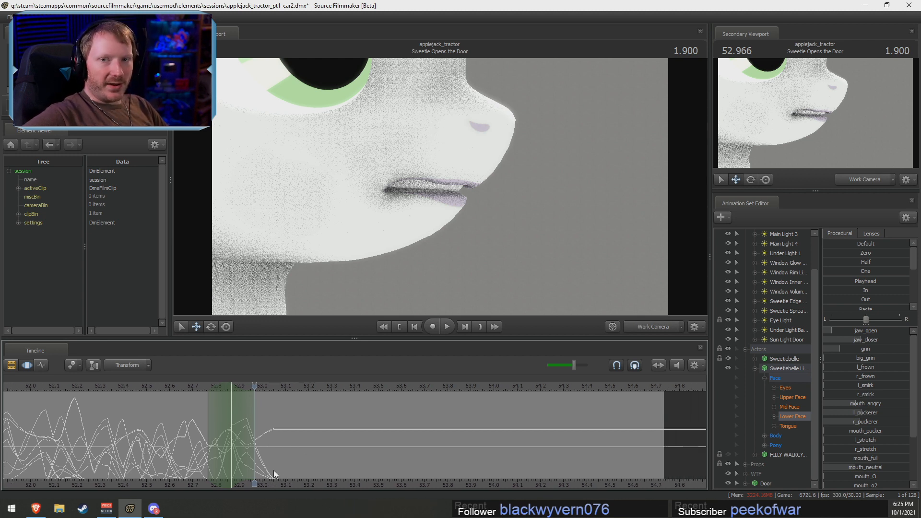
{"action": "left_click", "coordinate": [285, 444]}
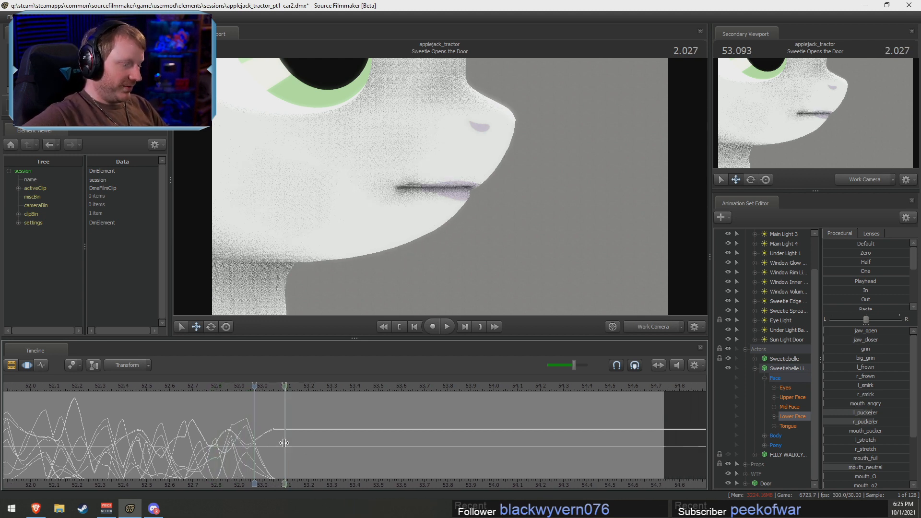
{"action": "key", "text": "space"}
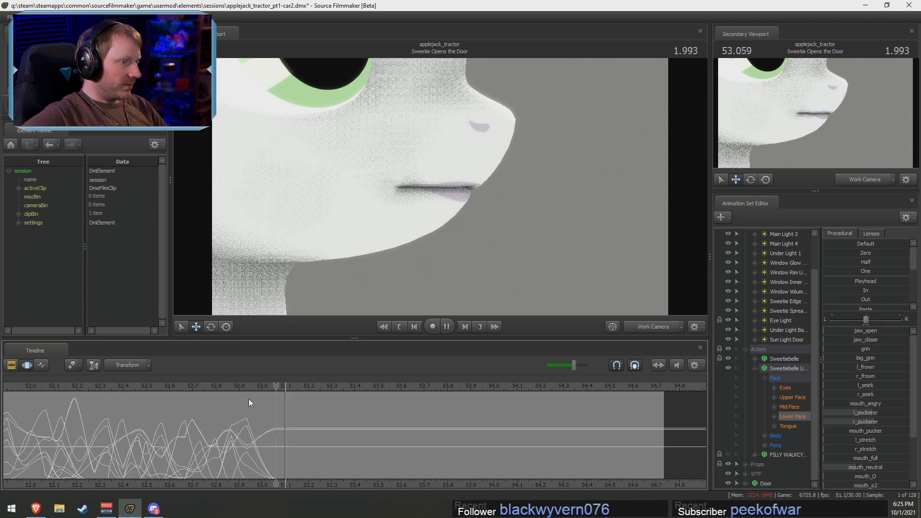
{"action": "key", "text": "space"}
{"action": "key", "text": "shift"}
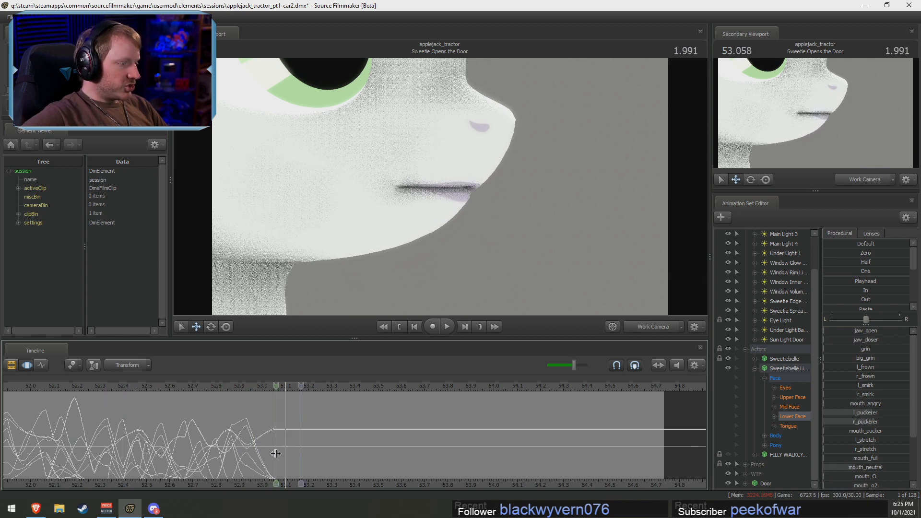
Set the time selection to about 52.933–53.133 peaking at 53.033, blend in the lower-face pose from 52.133 and lower jaw_closer slightly
{"action": "left_click", "coordinate": [276, 454]}
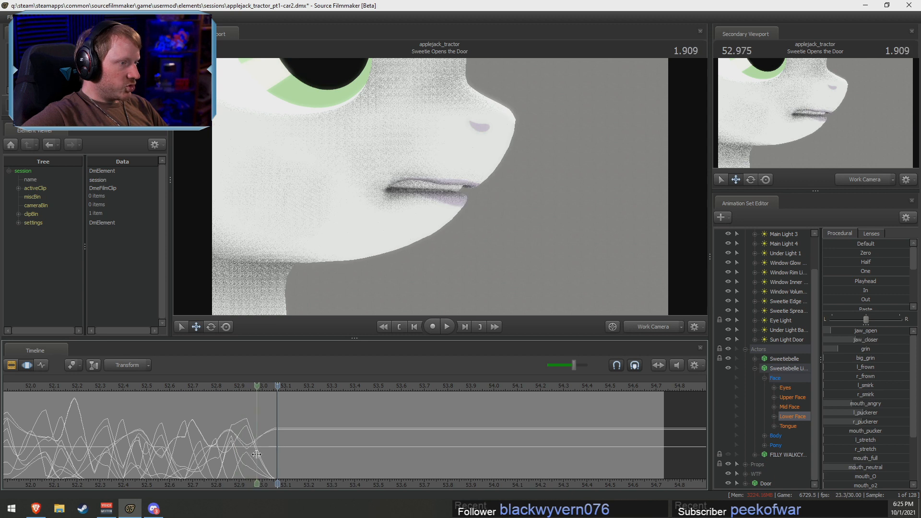
{"action": "left_click", "coordinate": [266, 455]}
{"action": "left_click_drag", "start_coordinate": [266, 454], "coordinate": [273, 454], "text": "shift"}
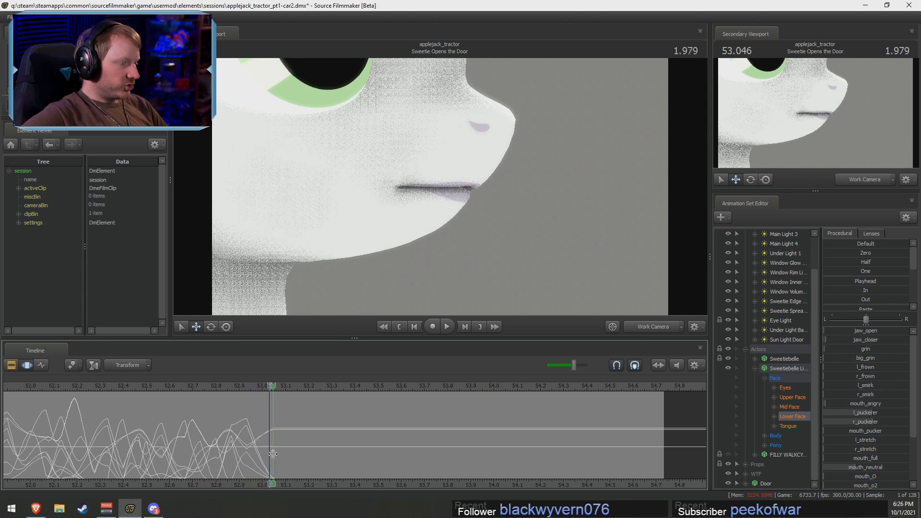
{"action": "left_click", "coordinate": [275, 455]}
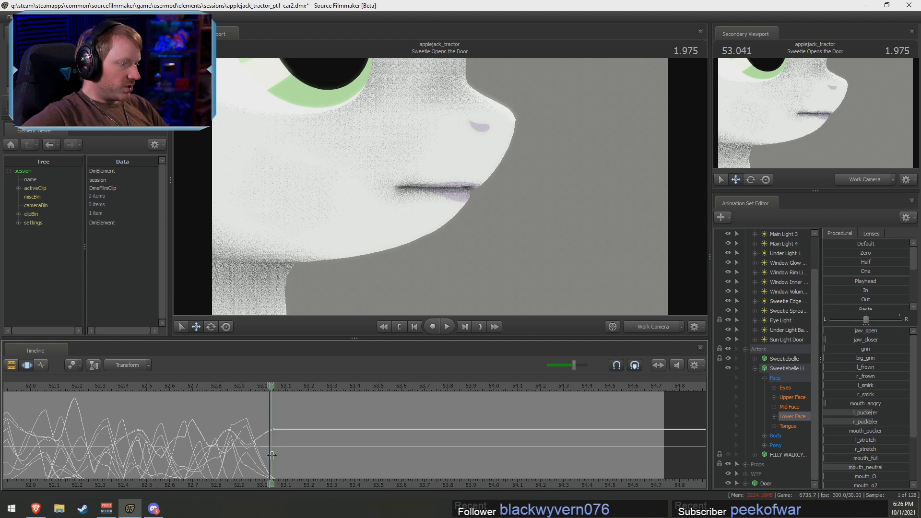
{"action": "left_click", "coordinate": [273, 454]}
{"action": "scroll", "coordinate": [273, 455], "scroll_direction": "up", "scroll_amount": 4}
{"action": "scroll", "coordinate": [272, 455], "scroll_direction": "down", "scroll_amount": 1}
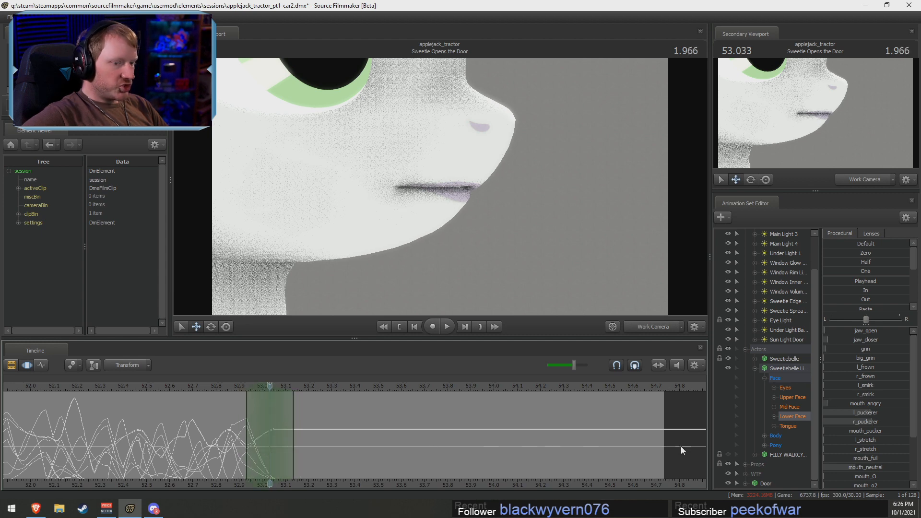
{"action": "right_click_drag", "start_coordinate": [693, 393], "coordinate": [226, 424], "text": "alt"}
{"action": "left_click_drag", "start_coordinate": [115, 388], "coordinate": [180, 401]}
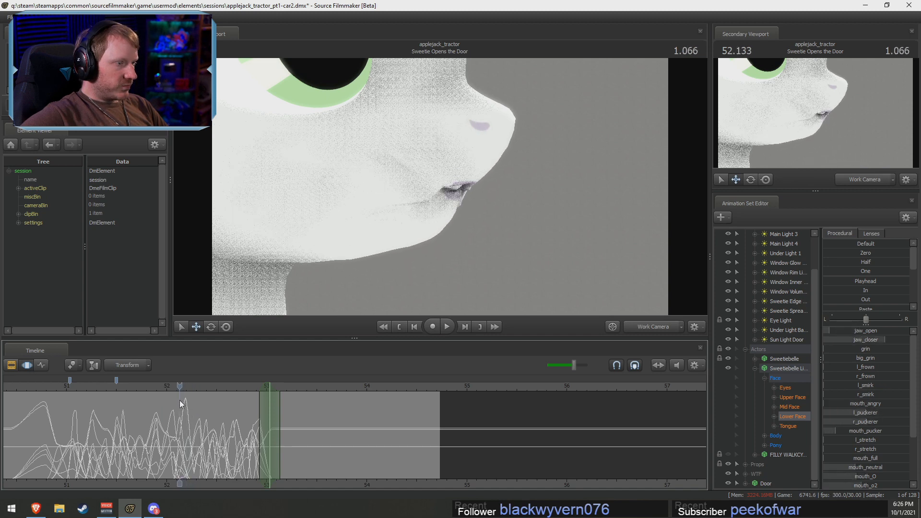
{"action": "left_click_drag", "start_coordinate": [858, 281], "coordinate": [875, 281]}
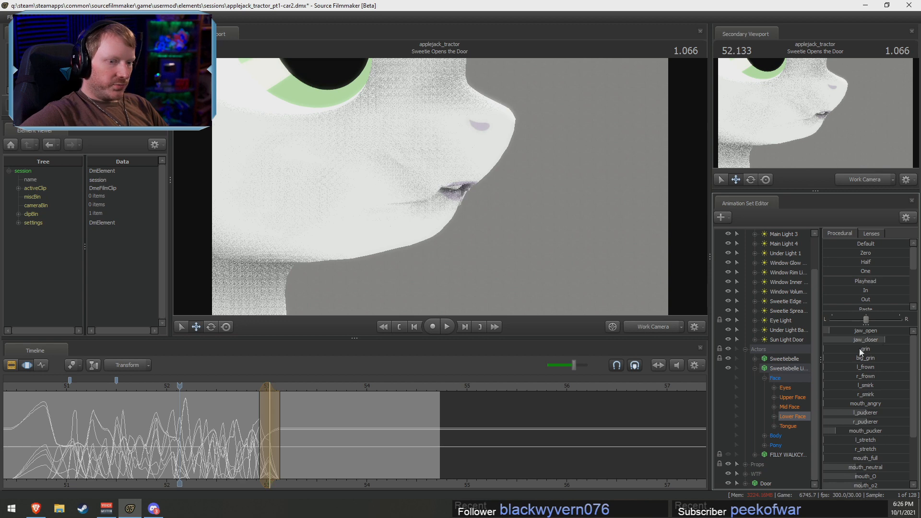
{"action": "left_click_drag", "start_coordinate": [860, 341], "coordinate": [854, 342]}
{"action": "scroll", "coordinate": [249, 428], "scroll_direction": "up", "scroll_amount": 2}
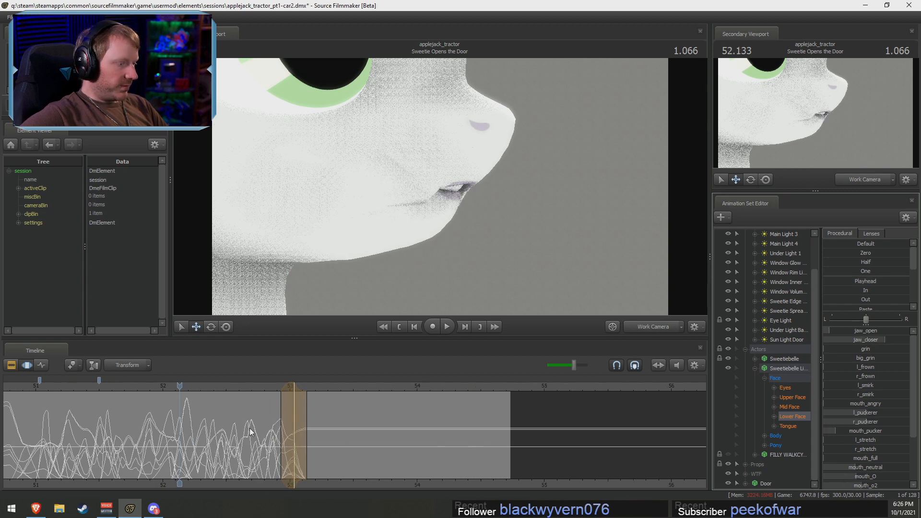
Over 53.033–53.3 peaking at 53.166, raise grin, jaw_closer and mouth_angry, and lower both puckerers to about 30% and mouth_neutral to about 15%
{"action": "left_click", "coordinate": [312, 389]}
{"action": "scroll", "coordinate": [311, 393], "scroll_direction": "up", "scroll_amount": 5}
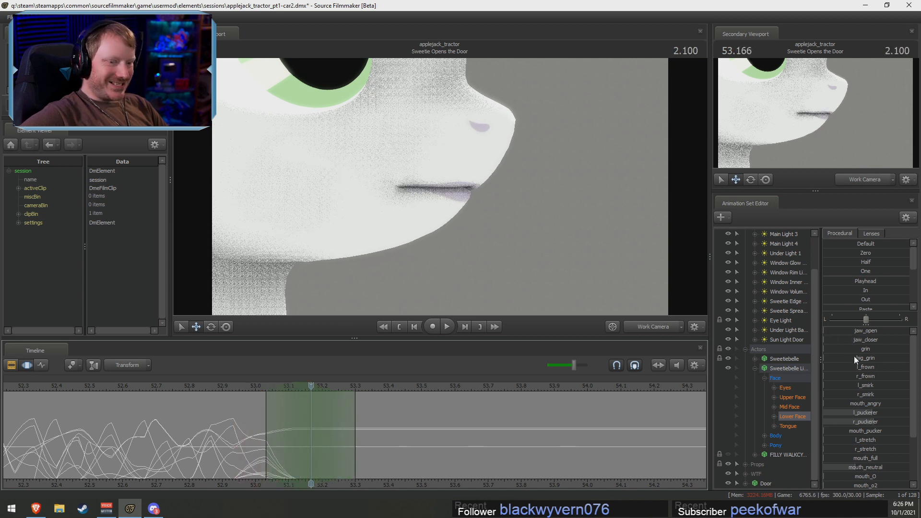
{"action": "left_click_drag", "start_coordinate": [835, 421], "coordinate": [858, 421]}
{"action": "left_click_drag", "start_coordinate": [847, 349], "coordinate": [858, 331]}
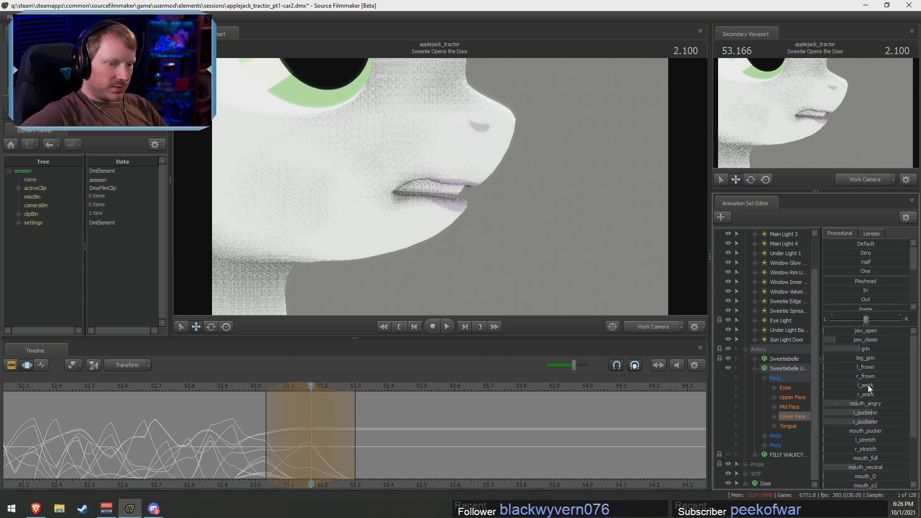
{"action": "left_click_drag", "start_coordinate": [865, 413], "coordinate": [883, 404]}
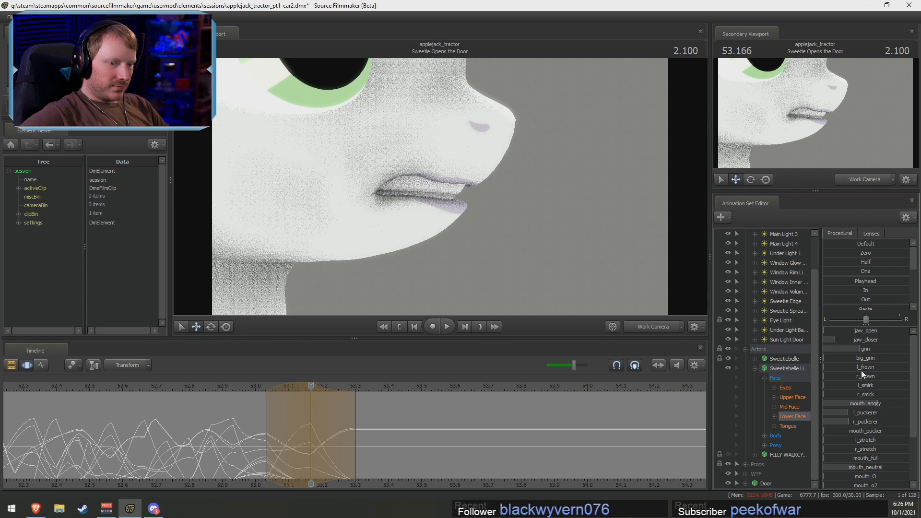
{"action": "left_click_drag", "start_coordinate": [865, 467], "coordinate": [847, 473]}
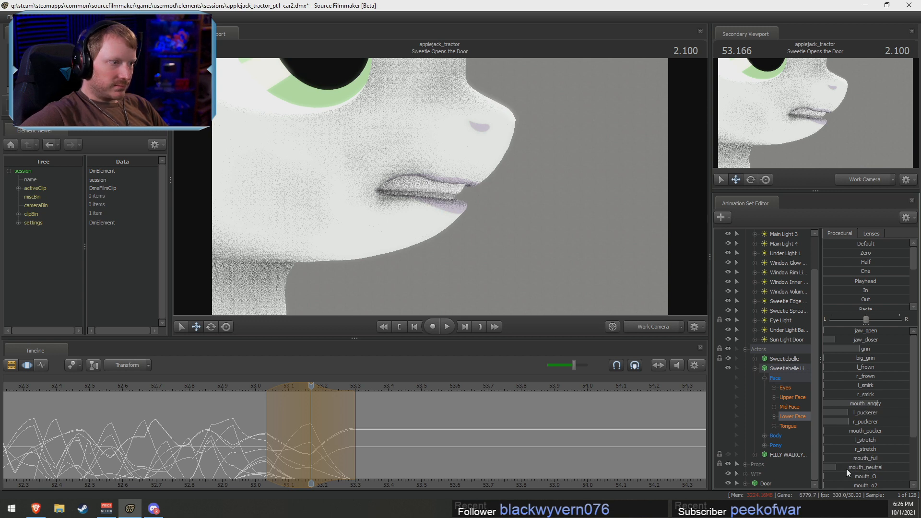
Set the time selection to about 53.0–53.2 peaking at 53.1 and lower grin to about 15% and jaw_closer to near zero
{"action": "left_click_drag", "start_coordinate": [251, 465], "coordinate": [290, 450]}
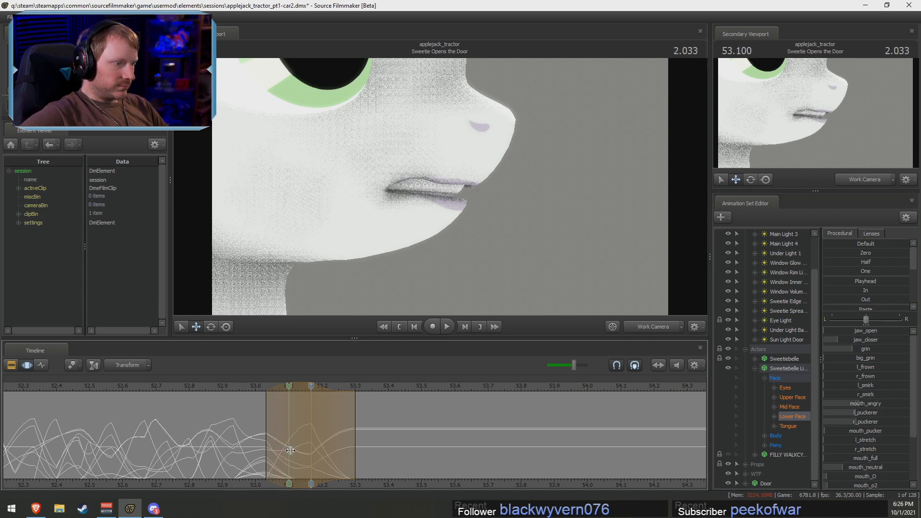
{"action": "left_click", "coordinate": [290, 450]}
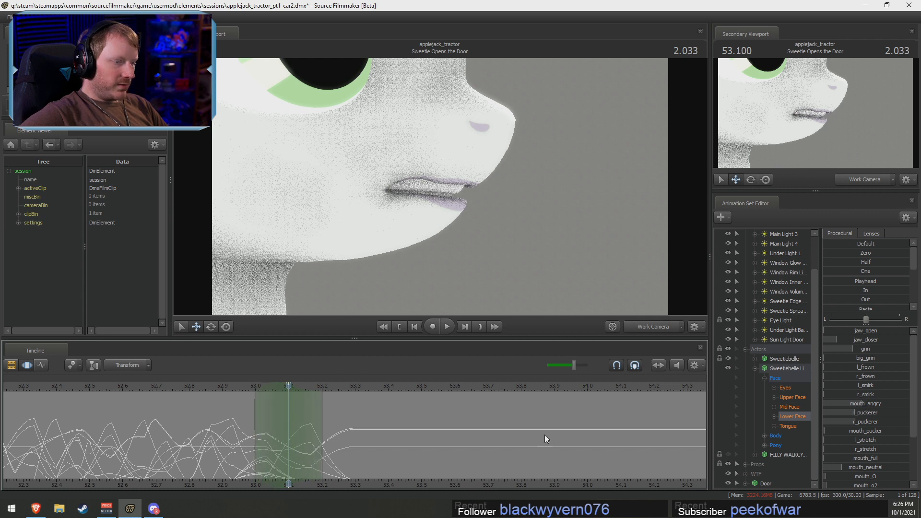
{"action": "left_click_drag", "start_coordinate": [866, 354], "coordinate": [843, 339]}
{"action": "left_click", "coordinate": [251, 436]}
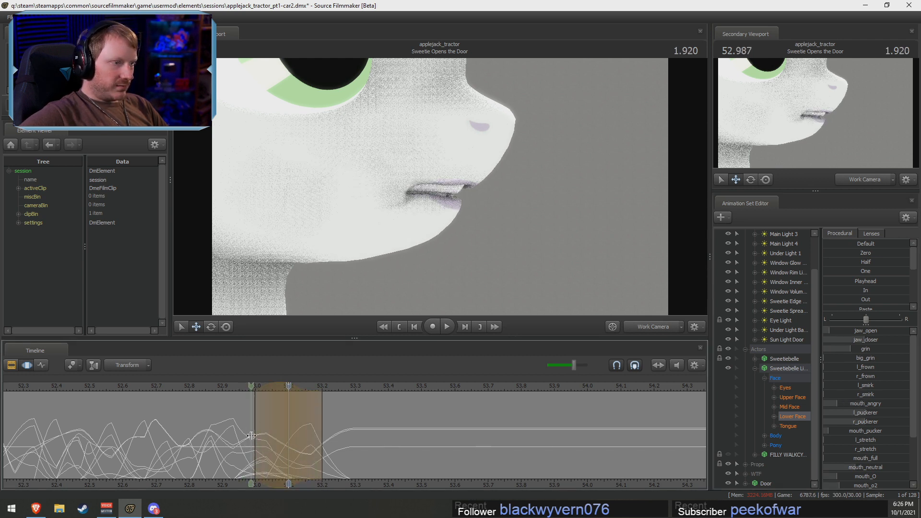
{"action": "mouse_move", "coordinate": [251, 435]}
{"action": "left_mouse_down"}
{"action": "mouse_move", "coordinate": [301, 446]}
{"action": "mouse_move", "coordinate": [276, 447]}
{"action": "mouse_move", "coordinate": [289, 448]}
{"action": "left_mouse_up"}
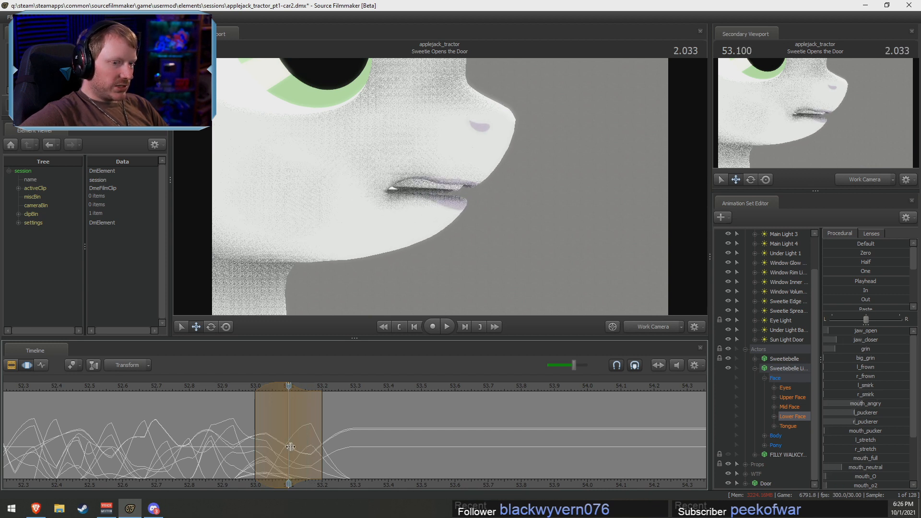
Set the time selection to about 53.033–53.266 peaking at 53.133 and adjust the lower-lip and jaw sliders to part the lips slightly
{"action": "mouse_move", "coordinate": [294, 442]}
{"action": "left_mouse_down"}
{"action": "mouse_move", "coordinate": [250, 440]}
{"action": "mouse_move", "coordinate": [300, 437]}
{"action": "left_mouse_up"}
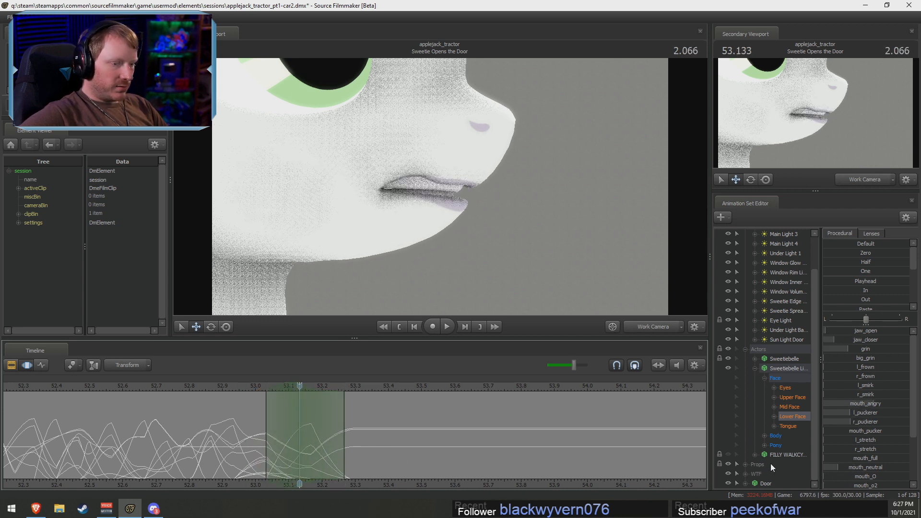
{"action": "scroll", "coordinate": [905, 416], "scroll_direction": "down", "scroll_amount": 2}
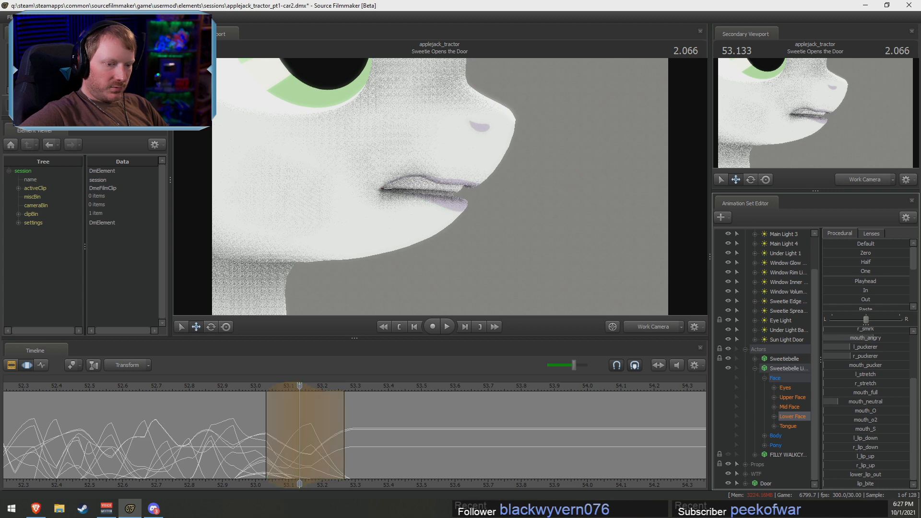
{"action": "left_click_drag", "start_coordinate": [857, 447], "coordinate": [893, 445]}
{"action": "scroll", "coordinate": [867, 413], "scroll_direction": "up", "scroll_amount": 2}
{"action": "mouse_move", "coordinate": [868, 332]}
{"action": "left_mouse_down"}
{"action": "mouse_move", "coordinate": [887, 333]}
{"action": "mouse_move", "coordinate": [874, 341]}
{"action": "mouse_move", "coordinate": [871, 332]}
{"action": "left_mouse_up"}
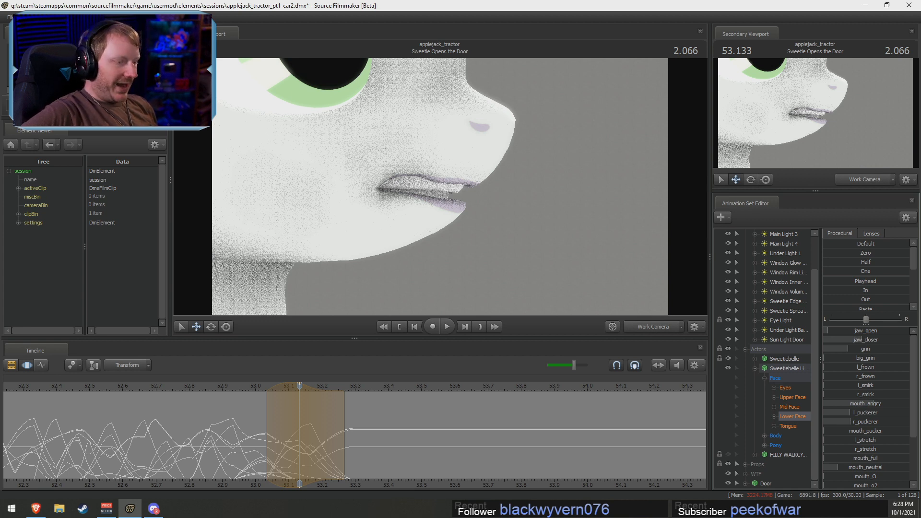
{"action": "middle_click_drag", "start_coordinate": [367, 486], "coordinate": [337, 485]}
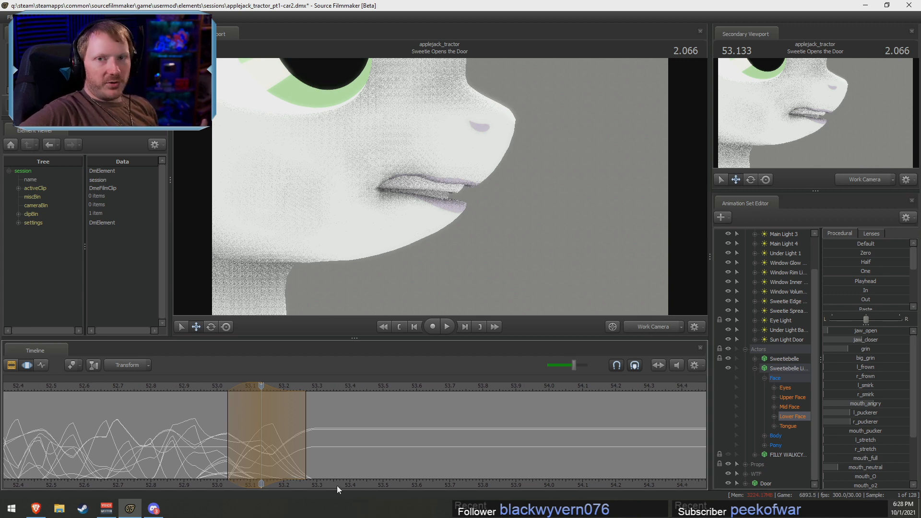
{"action": "left_click_drag", "start_coordinate": [260, 432], "coordinate": [338, 450]}
{"action": "left_click", "coordinate": [296, 445], "text": "shift"}
{"action": "scroll", "coordinate": [298, 446], "scroll_direction": "up", "scroll_amount": 3, "text": "shift"}
{"action": "scroll", "coordinate": [299, 449], "scroll_direction": "down", "scroll_amount": 1, "text": "shift"}
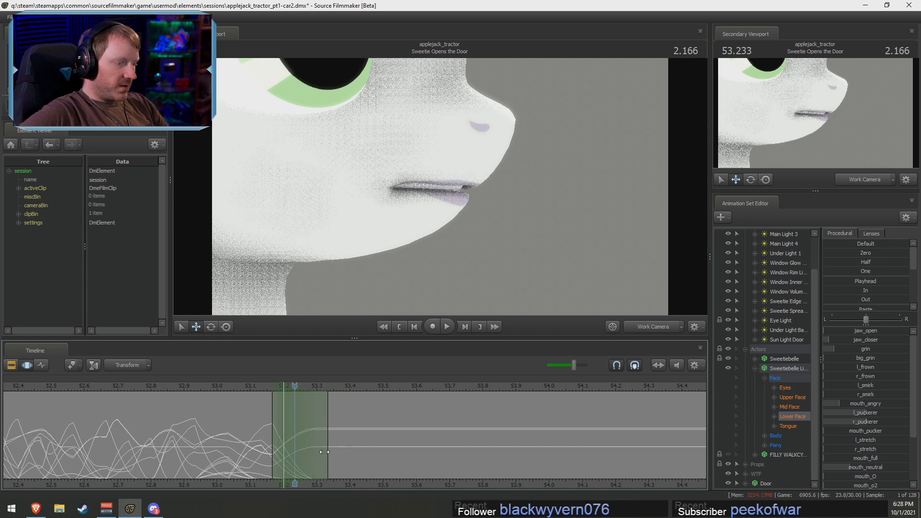
{"action": "key", "text": "shift"}
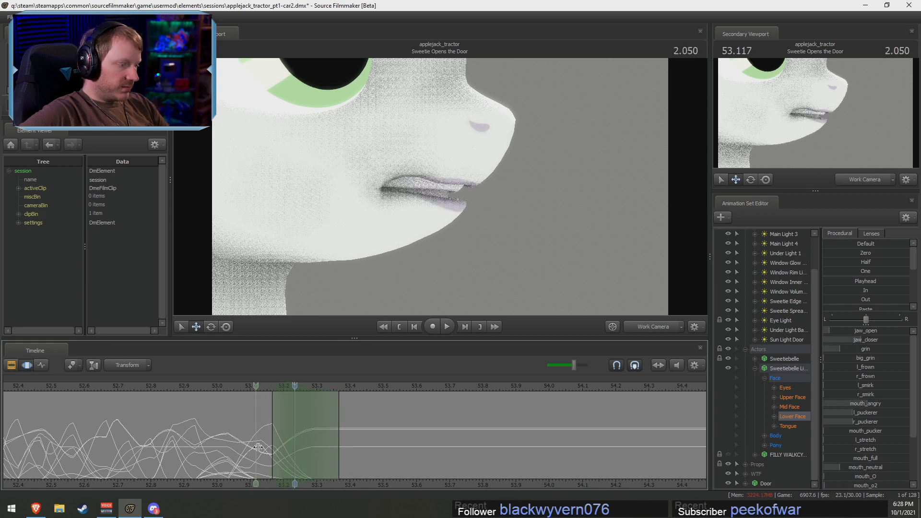
Play back the mumbling up to about 53.5 to check the lip-sync around the 53.033–53.133 selection
{"action": "mouse_move", "coordinate": [272, 448]}
{"action": "left_mouse_down", "text": "shift"}
{"action": "mouse_move", "coordinate": [227, 443]}
{"action": "mouse_move", "coordinate": [263, 435]}
{"action": "left_mouse_up", "text": "shift"}
{"action": "key", "text": "shift"}
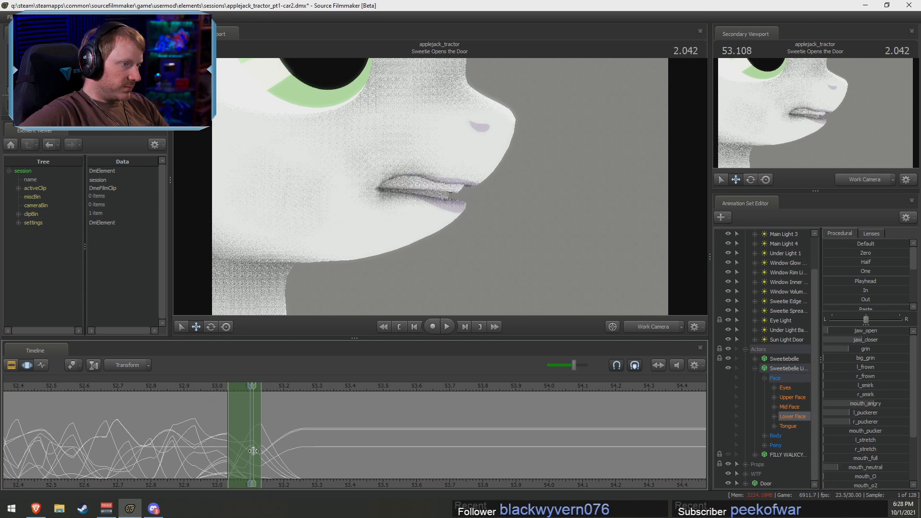
{"action": "left_click", "coordinate": [89, 390]}
{"action": "key", "text": "space"}
{"action": "key", "text": "space"}
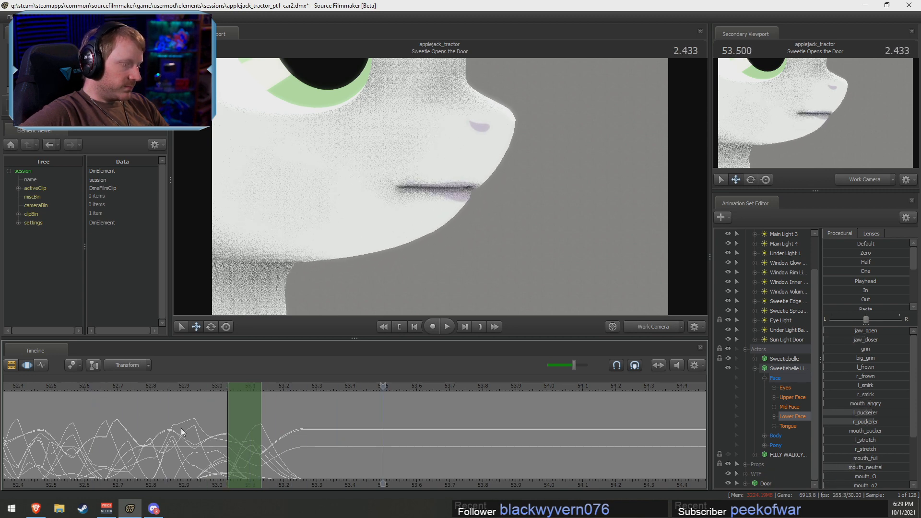
Adjust jaw_open slightly with the selection peaking at 53.1, and shift the time selection to about 53.0–53.133 peaking at 53.066
{"action": "key", "text": "shift"}
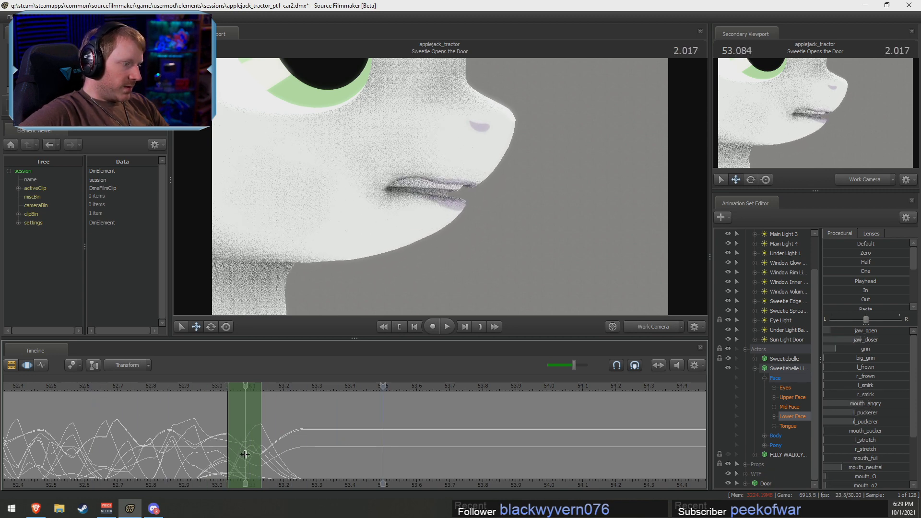
{"action": "key", "text": "ctrl+z"}
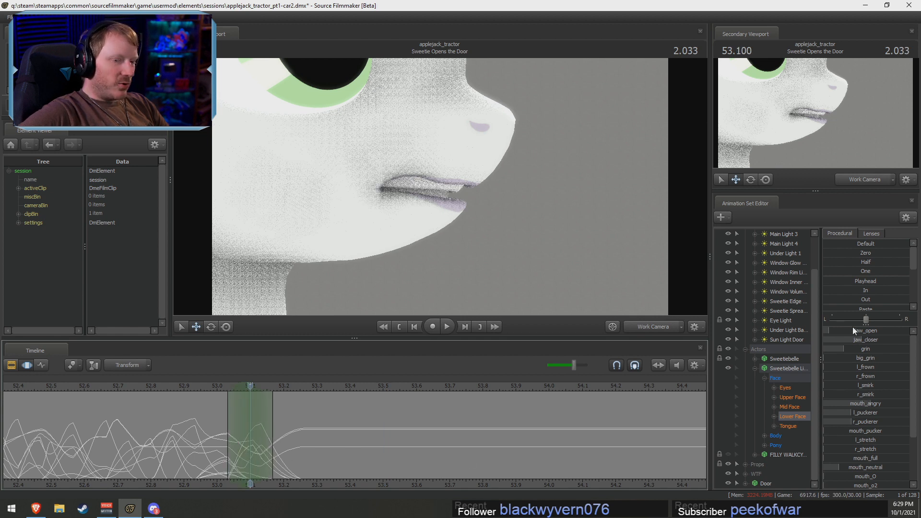
{"action": "left_click_drag", "start_coordinate": [853, 329], "coordinate": [859, 329]}
{"action": "key", "text": "shift"}
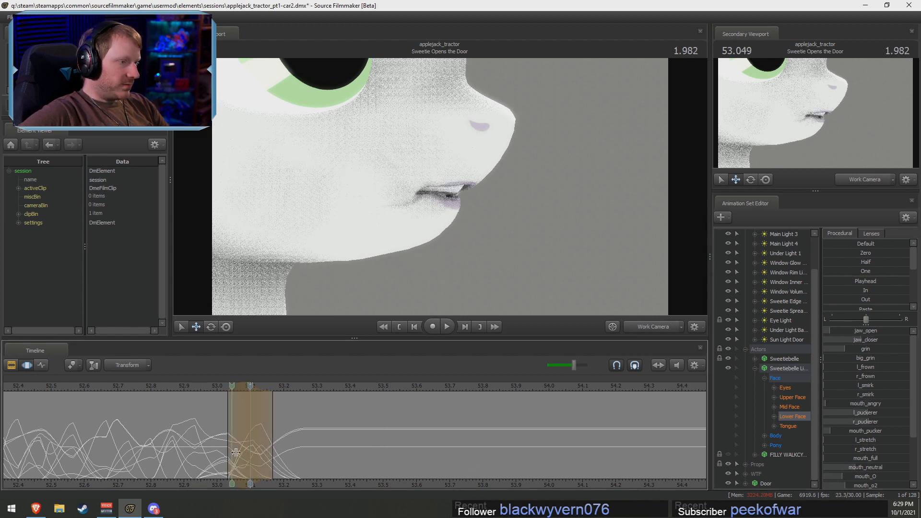
{"action": "left_click_drag", "start_coordinate": [240, 388], "coordinate": [232, 387]}
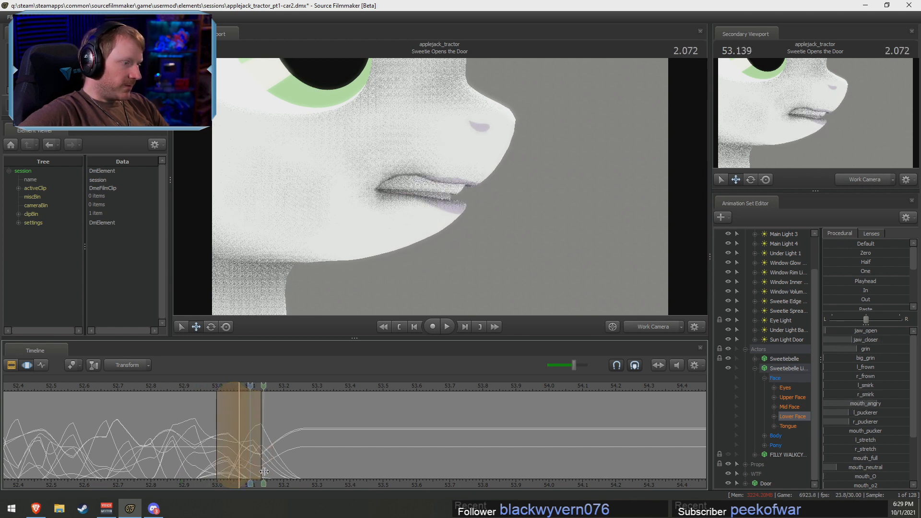
Set the time selection to about 53.1–53.3 peaking at 53.2, lower both puckerers to about 30% and raise lip_bite to about 45%
{"action": "left_click", "coordinate": [287, 472], "text": "shift"}
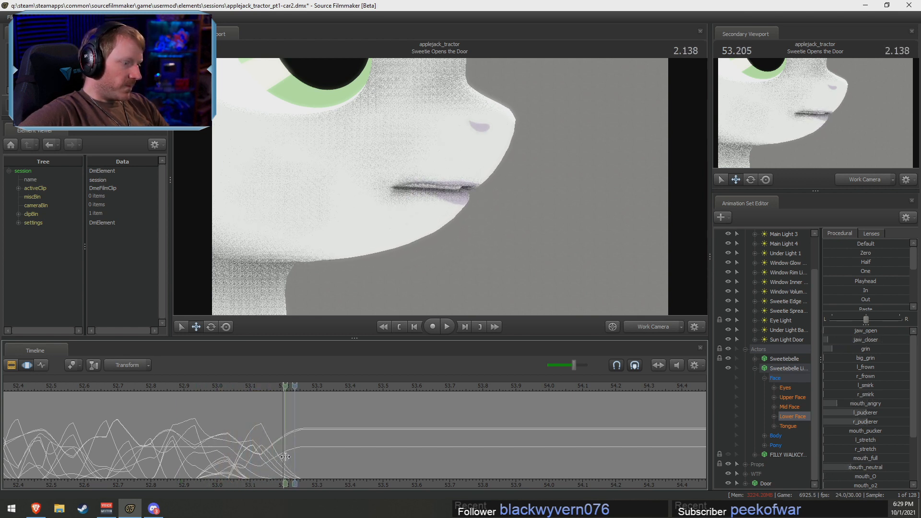
{"action": "left_click", "coordinate": [289, 456]}
{"action": "scroll", "coordinate": [290, 456], "scroll_direction": "up", "scroll_amount": 2, "text": "alt"}
{"action": "scroll", "coordinate": [290, 456], "scroll_direction": "up", "scroll_amount": 1, "text": "alt"}
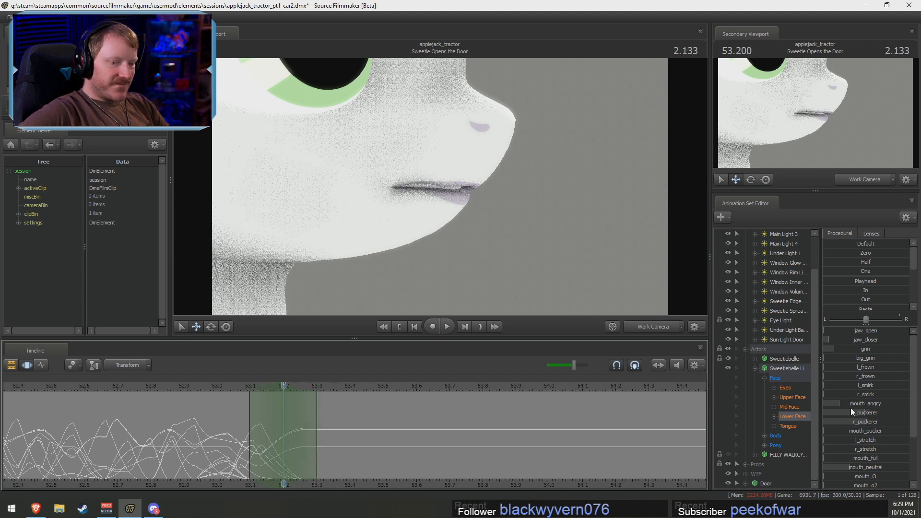
{"action": "mouse_move", "coordinate": [851, 411]}
{"action": "left_mouse_down"}
{"action": "mouse_move", "coordinate": [836, 411]}
{"action": "mouse_move", "coordinate": [846, 423]}
{"action": "left_mouse_up"}
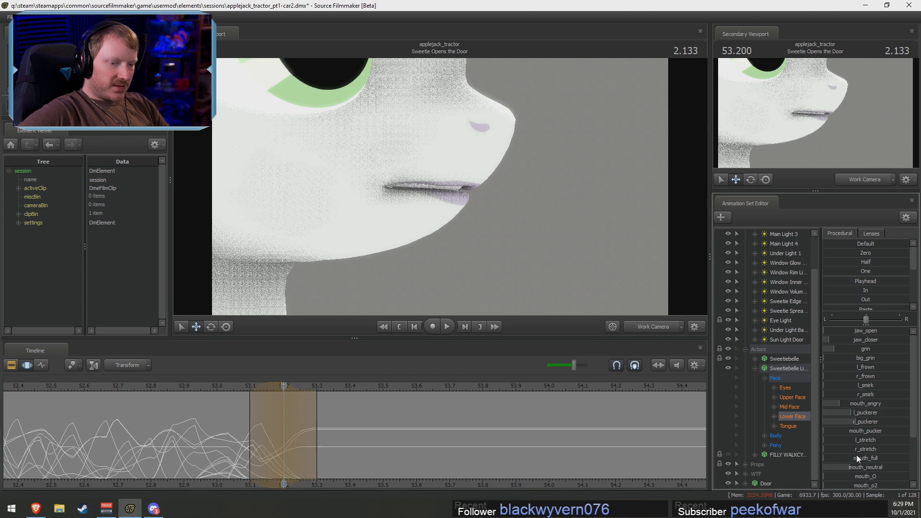
{"action": "scroll", "coordinate": [857, 457], "scroll_direction": "down", "scroll_amount": 3}
{"action": "left_click_drag", "start_coordinate": [858, 482], "coordinate": [897, 482]}
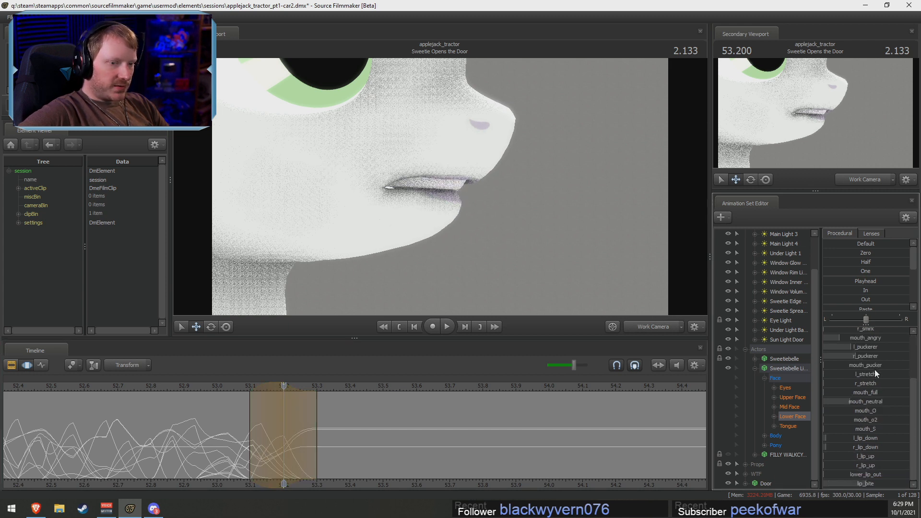
Raise jaw_closer to about 40% and mouth_angry to about 50%, and lower mouth_neutral to zero at 53.2
{"action": "scroll", "coordinate": [858, 355], "scroll_direction": "up", "scroll_amount": 3}
{"action": "left_click_drag", "start_coordinate": [852, 340], "coordinate": [880, 341]}
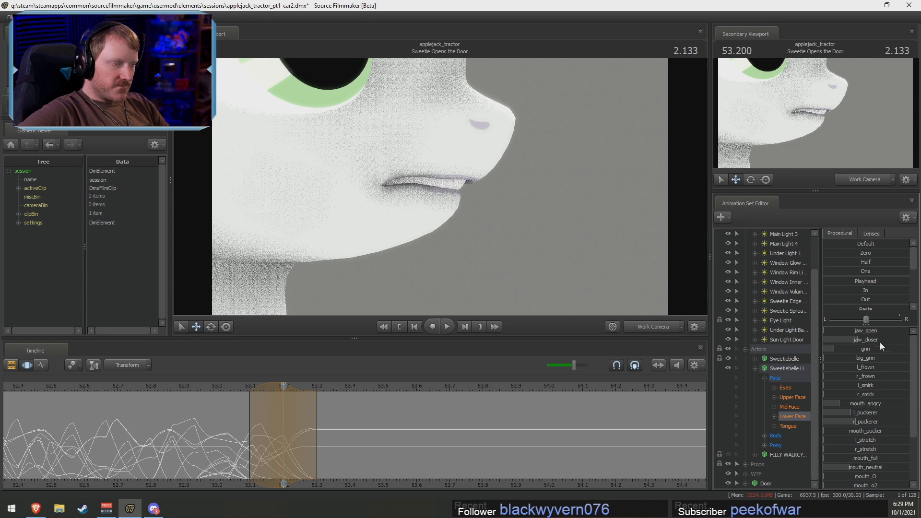
{"action": "left_click_drag", "start_coordinate": [856, 407], "coordinate": [866, 407]}
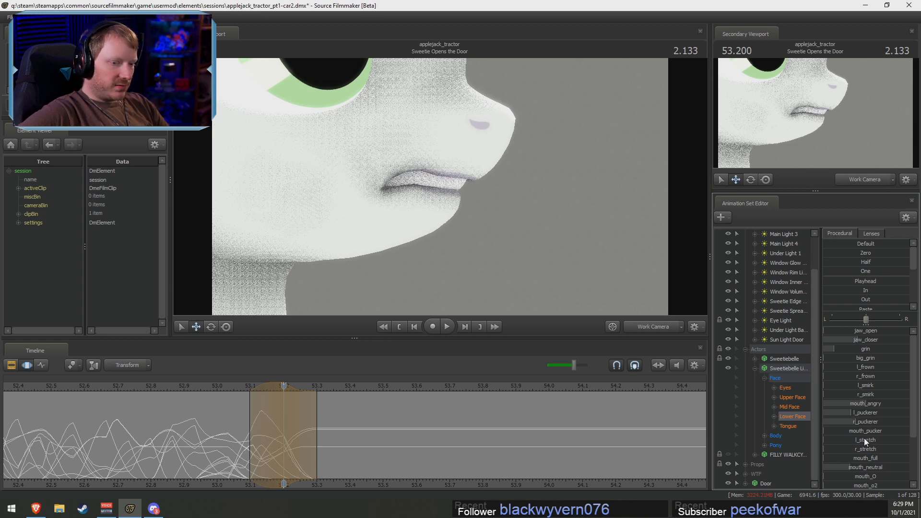
{"action": "left_click_drag", "start_coordinate": [866, 470], "coordinate": [840, 470]}
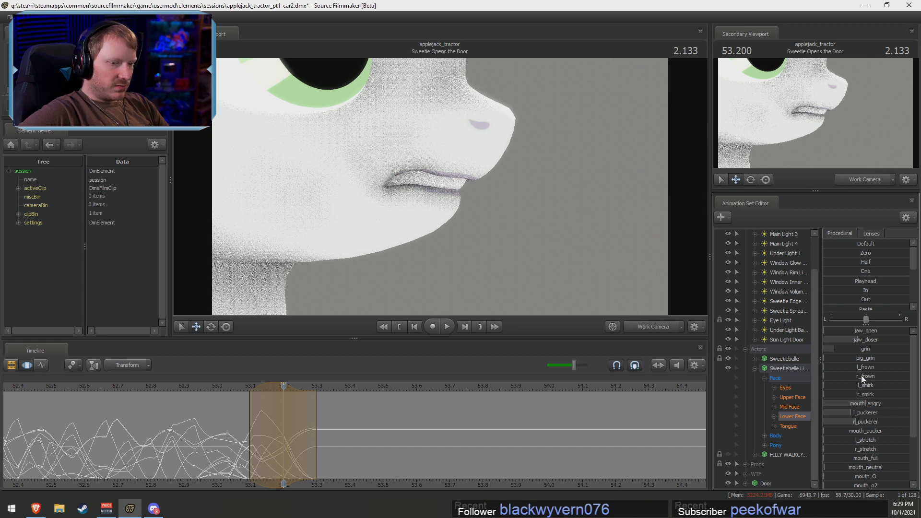
Raise both smirks to about 50% and both puckerers to about 55%, and lower grin to zero at 53.2
{"action": "left_click_drag", "start_coordinate": [847, 386], "coordinate": [901, 396]}
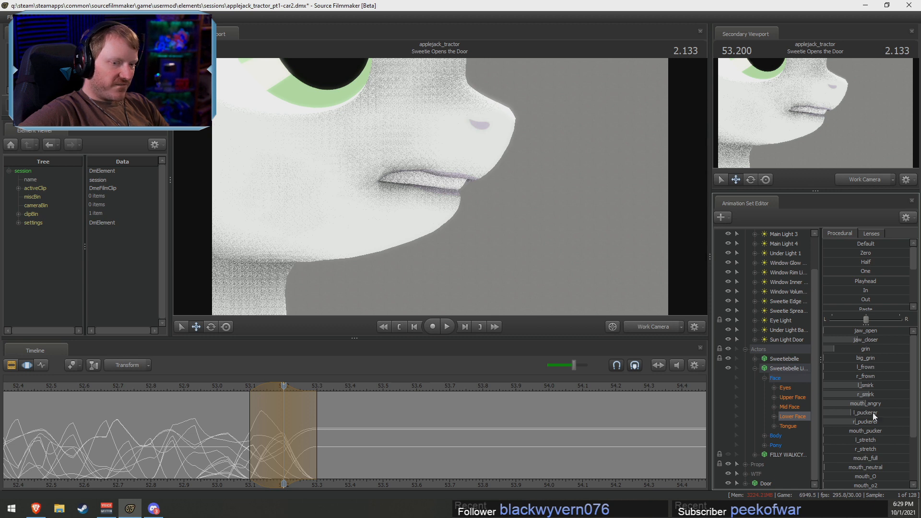
{"action": "left_click_drag", "start_coordinate": [864, 414], "coordinate": [888, 421]}
{"action": "left_click_drag", "start_coordinate": [867, 350], "coordinate": [856, 350]}
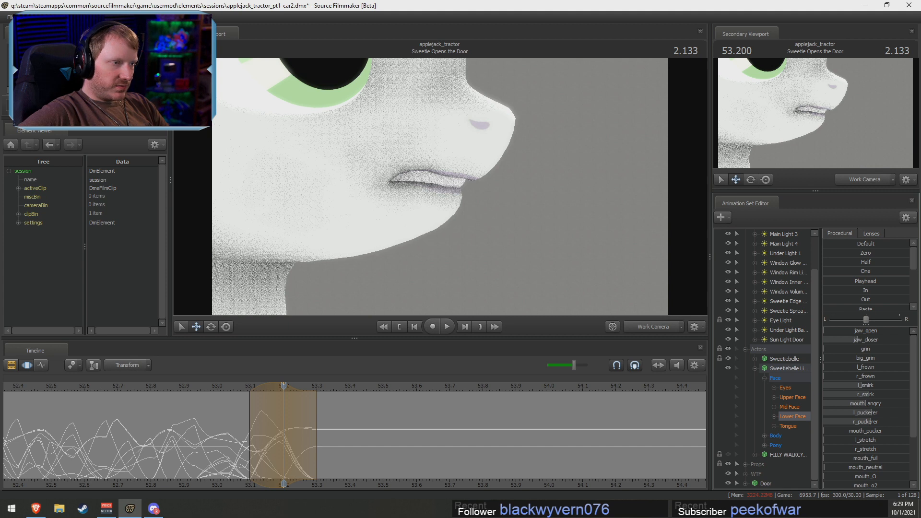
Set the time selection to about 53.233–53.566 peaking at 53.4 and fully blend in the lower-face pose from 52.333
{"action": "mouse_move", "coordinate": [248, 418]}
{"action": "left_mouse_down"}
{"action": "mouse_move", "coordinate": [357, 435]}
{"action": "mouse_move", "coordinate": [347, 436]}
{"action": "mouse_move", "coordinate": [349, 452]}
{"action": "left_mouse_up"}
{"action": "left_click", "coordinate": [349, 452]}
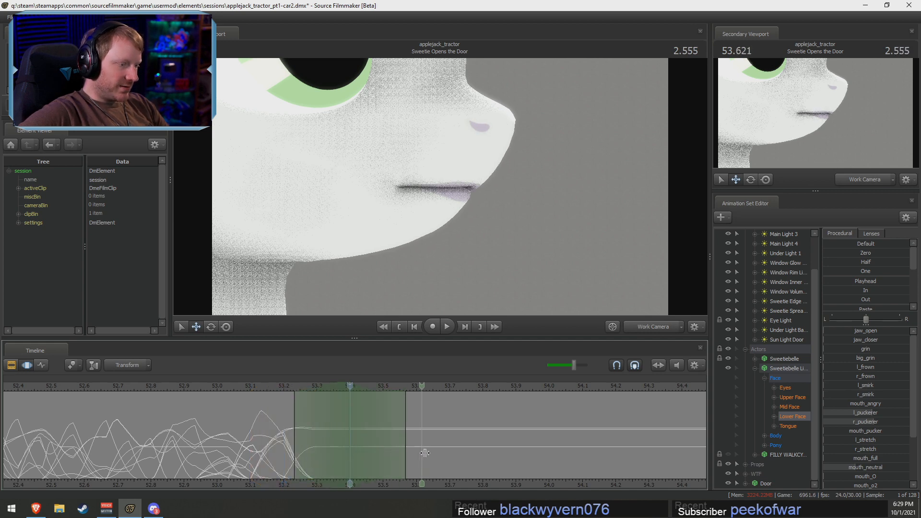
{"action": "middle_click_drag", "start_coordinate": [442, 479], "coordinate": [560, 470]}
{"action": "scroll", "coordinate": [527, 464], "scroll_direction": "down", "scroll_amount": 3}
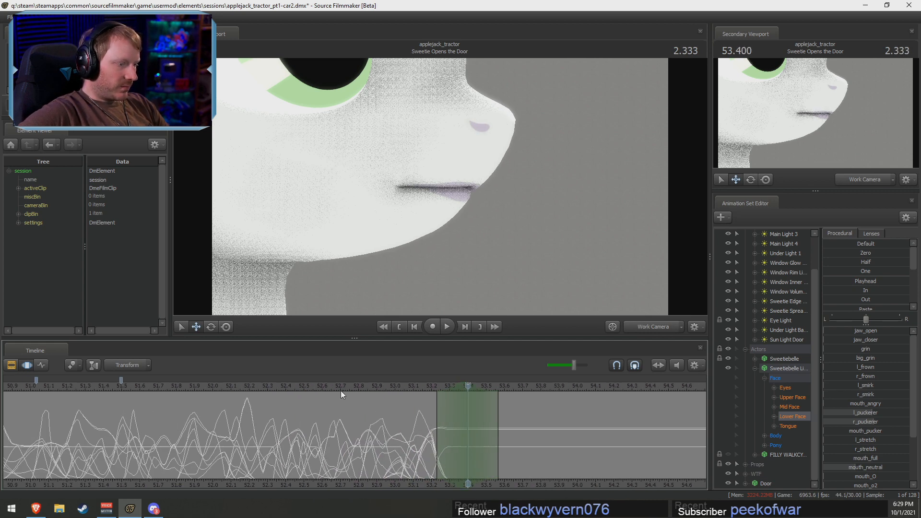
{"action": "left_click_drag", "start_coordinate": [182, 390], "coordinate": [272, 404]}
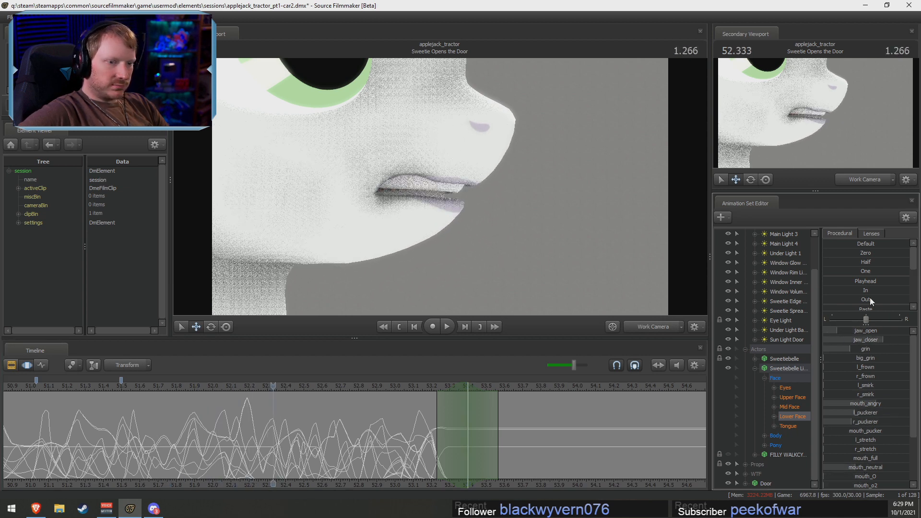
{"action": "left_click_drag", "start_coordinate": [826, 280], "coordinate": [911, 282]}
{"action": "scroll", "coordinate": [523, 426], "scroll_direction": "up", "scroll_amount": 3}
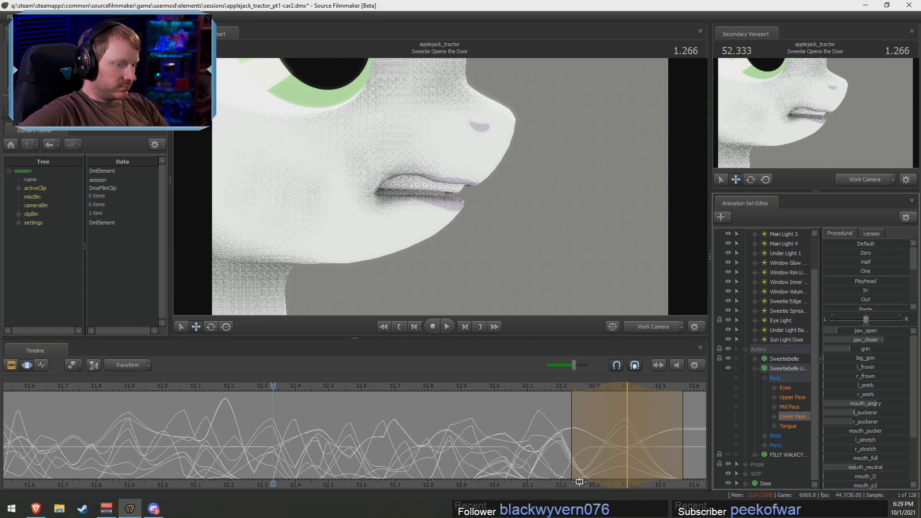
Set the time selection to about 53.2–53.4 peaking at 53.3 and raise jaw_open to about 45%
{"action": "middle_click_drag", "start_coordinate": [544, 487], "coordinate": [340, 449]}
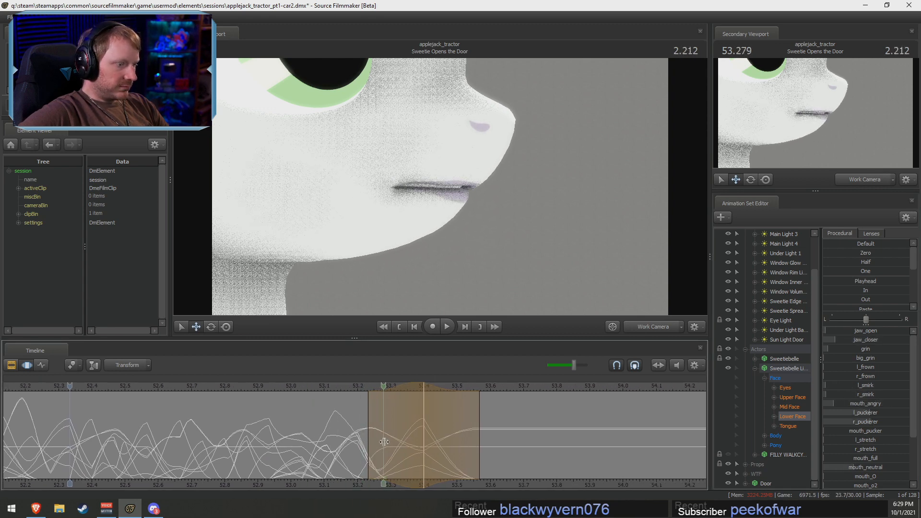
{"action": "left_click_drag", "start_coordinate": [391, 442], "coordinate": [394, 442], "text": "shift"}
{"action": "scroll", "coordinate": [396, 442], "scroll_direction": "up", "scroll_amount": 3, "text": "shift"}
{"action": "left_click_drag", "start_coordinate": [857, 331], "coordinate": [872, 332]}
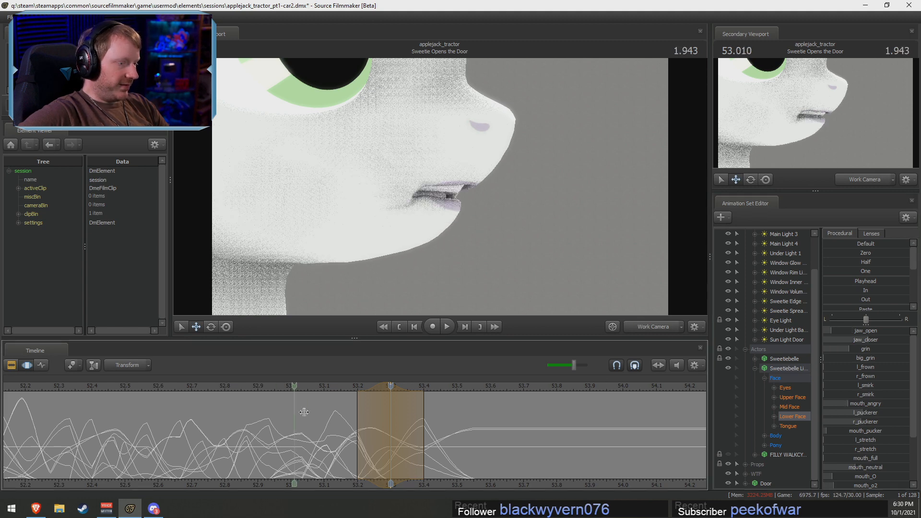
Play back the mumbling from about 52.3 to check the timing of the jaw opening at 53.3
{"action": "key", "text": "space"}
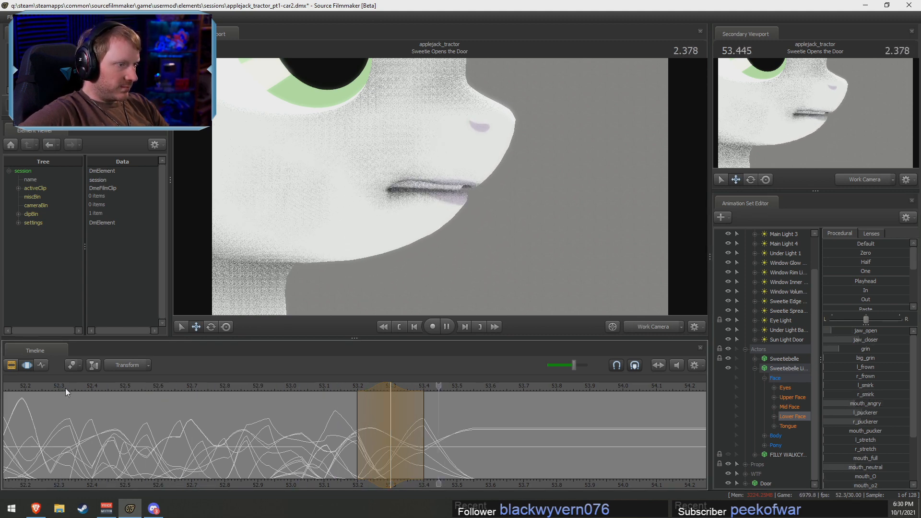
{"action": "left_click", "coordinate": [339, 441]}
{"action": "mouse_move", "coordinate": [339, 440]}
{"action": "left_mouse_down"}
{"action": "mouse_move", "coordinate": [407, 448]}
{"action": "mouse_move", "coordinate": [253, 437]}
{"action": "mouse_move", "coordinate": [336, 446]}
{"action": "left_mouse_up"}
{"action": "key", "text": "space"}
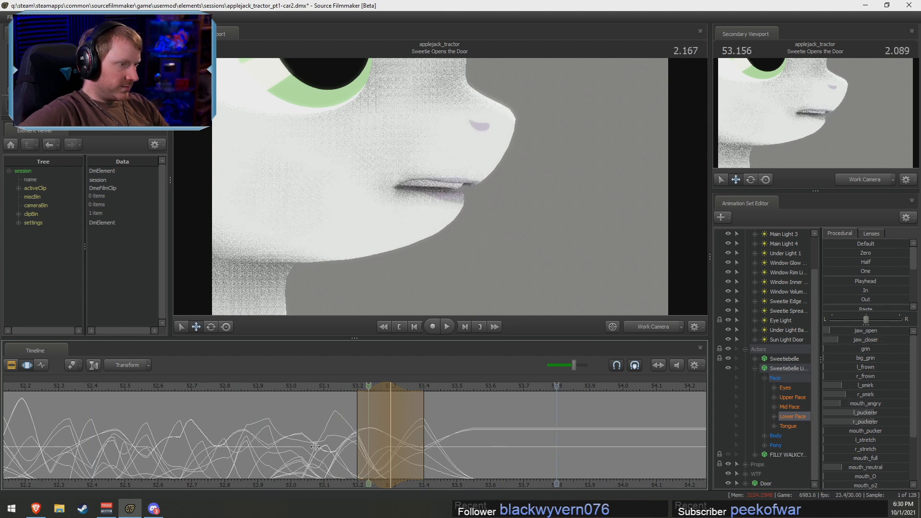
{"action": "key", "text": "space"}
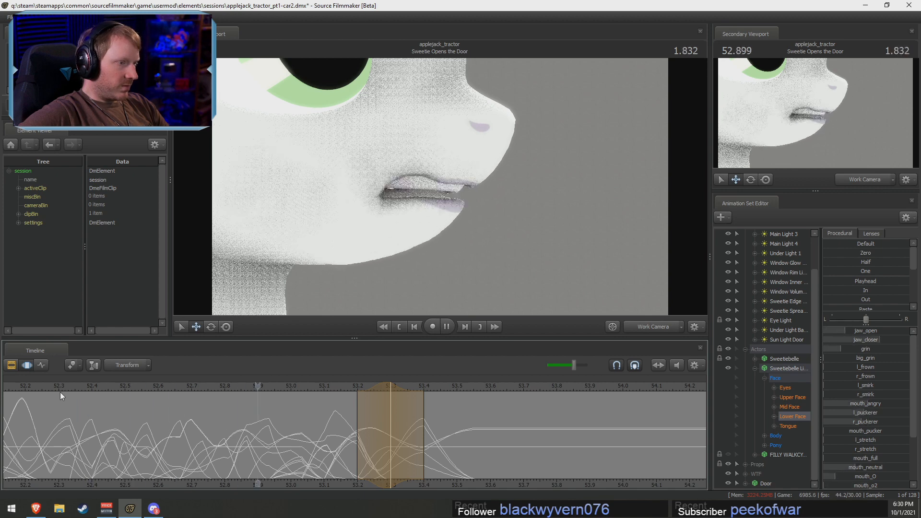
{"action": "key", "text": "space"}
Narrow the jaw-opening edit to about 53.233–53.4 peaking at 53.3, playing it back to check the timing
{"action": "left_click_drag", "start_coordinate": [172, 411], "coordinate": [382, 452]}
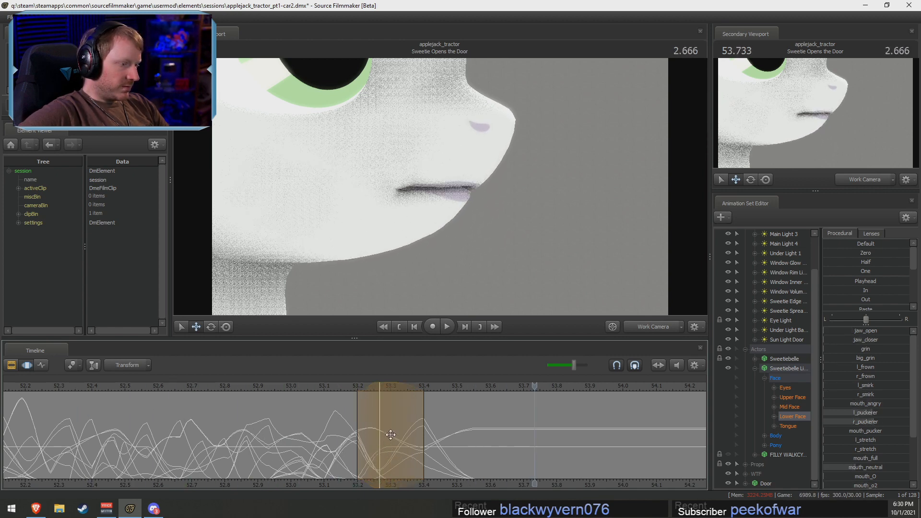
{"action": "left_click", "coordinate": [264, 384]}
{"action": "key", "text": "space"}
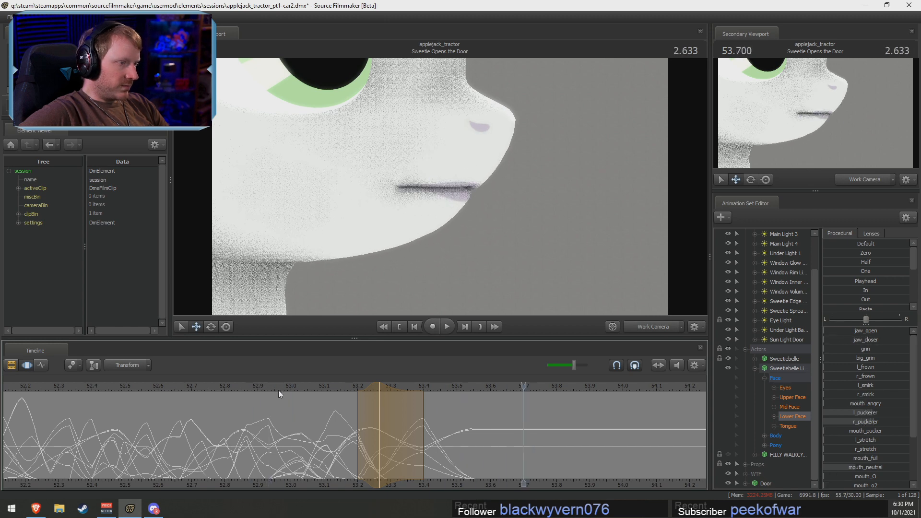
{"action": "mouse_move", "coordinate": [430, 427]}
{"action": "left_mouse_down"}
{"action": "mouse_move", "coordinate": [442, 427]}
{"action": "mouse_move", "coordinate": [431, 427]}
{"action": "left_mouse_up"}
{"action": "key", "text": "space"}
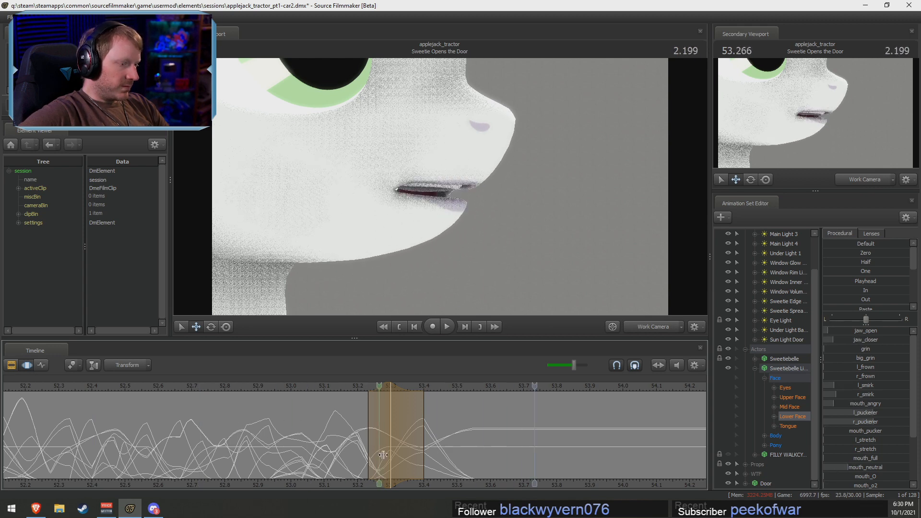
{"action": "key", "text": "space"}
{"action": "left_click", "coordinate": [392, 396]}
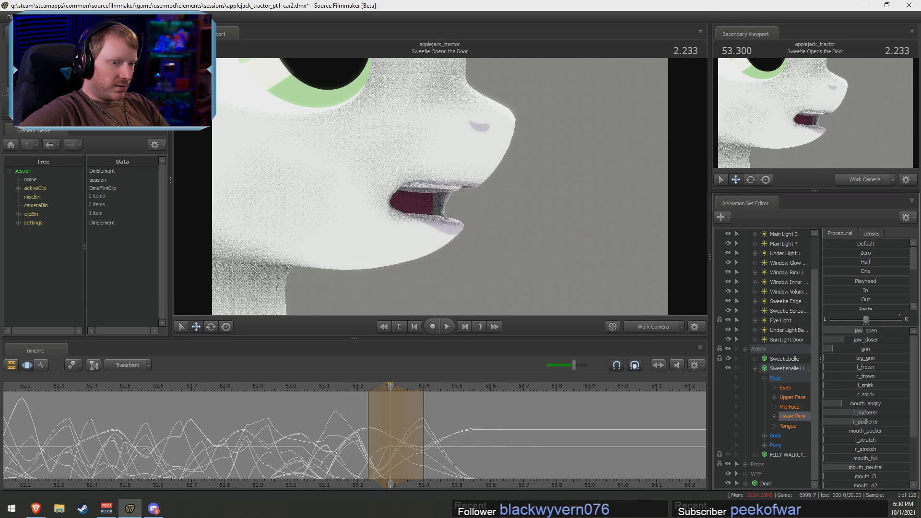
Extend the end of the jaw-opening edit to about 53.433 and play back the end of the mumbling
{"action": "key", "text": "space"}
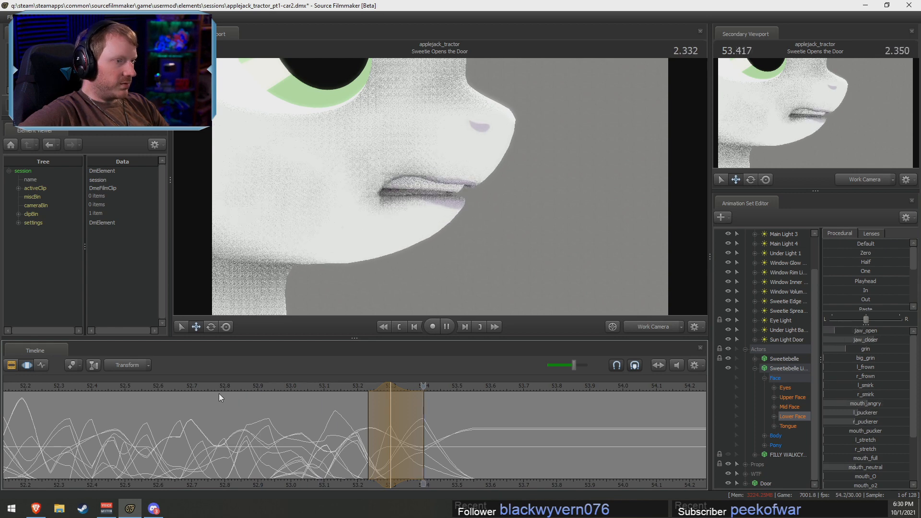
{"action": "left_click", "coordinate": [390, 436]}
{"action": "key", "text": "space"}
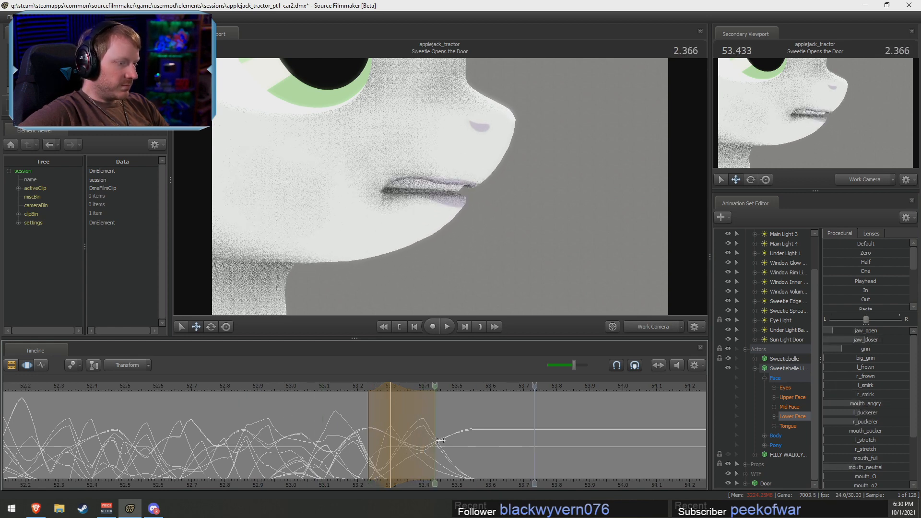
{"action": "key", "text": "space"}
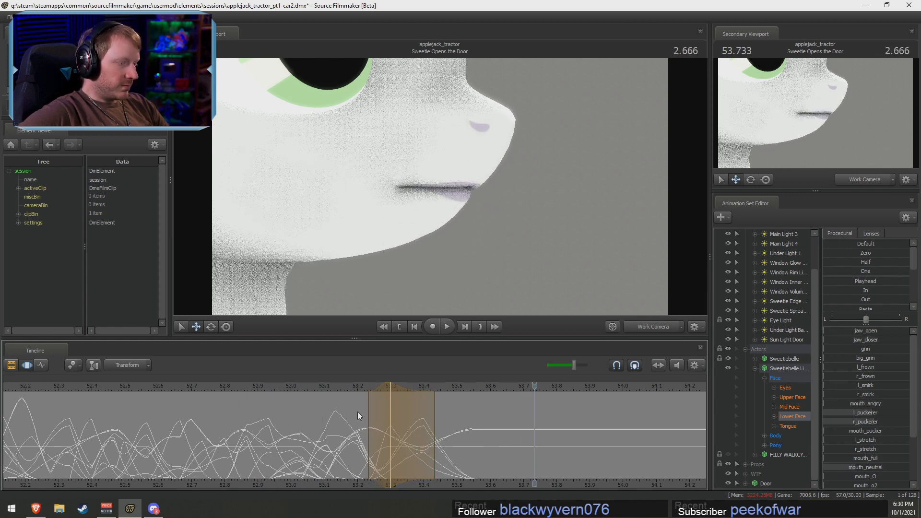
{"action": "key", "text": "space"}
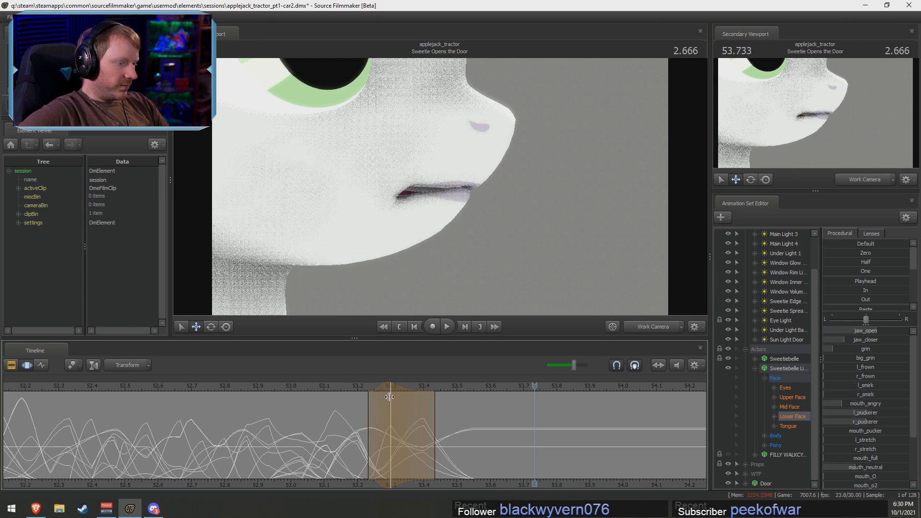
Stop playback and undo the two latest edits to the lower-face animation
{"action": "key", "text": "space"}
{"action": "key", "text": "ctrl+z"}
{"action": "key", "text": "ctrl+z"}
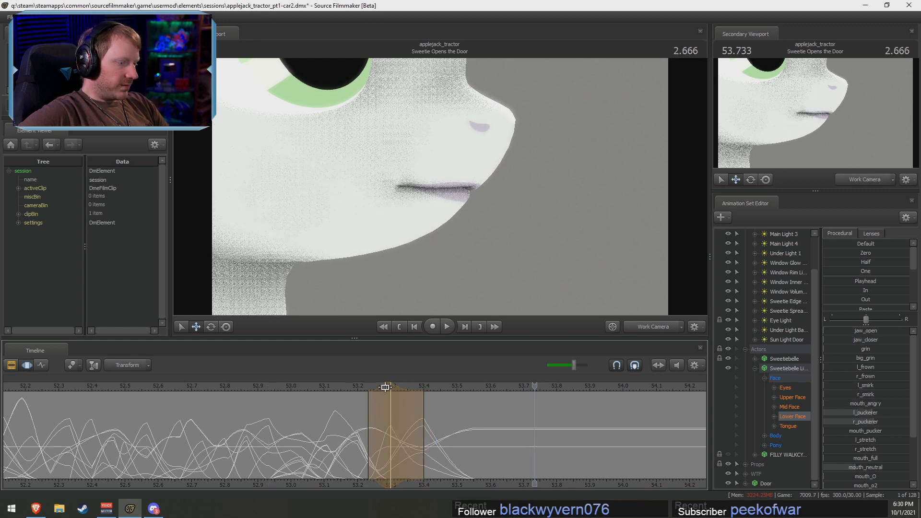
Try a stronger grin and a wider-open jaw on the lower face at about 53.3 seconds
{"action": "left_click_drag", "start_coordinate": [358, 386], "coordinate": [391, 389]}
{"action": "key", "text": "ctrl+z"}
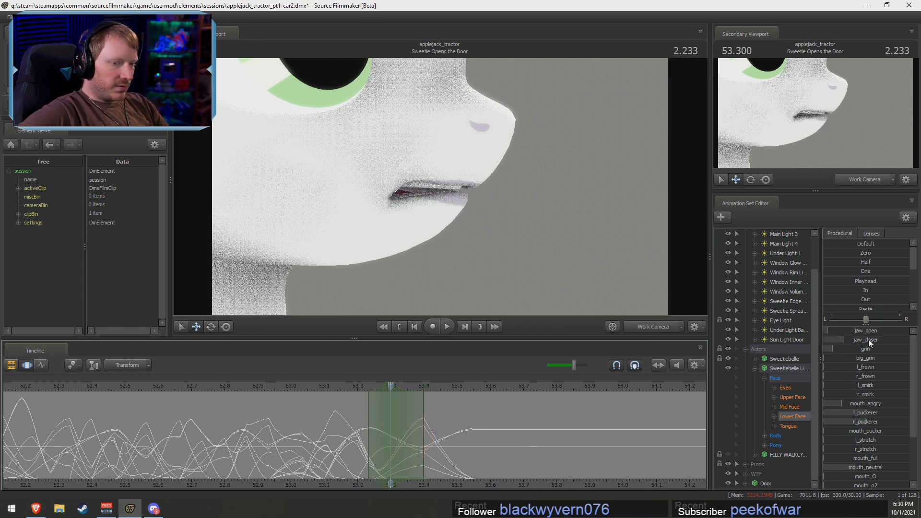
{"action": "key", "text": "ctrl+y"}
{"action": "left_click_drag", "start_coordinate": [862, 350], "coordinate": [878, 351]}
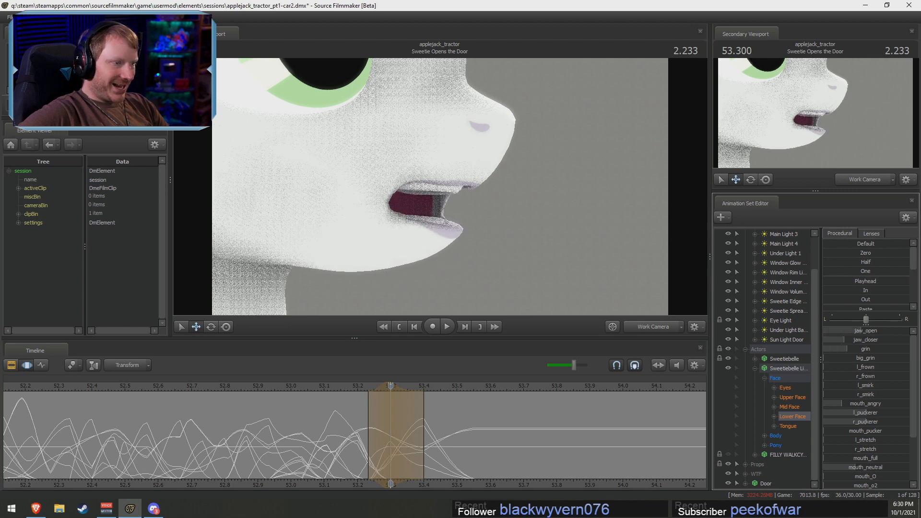
Undo the trial mouth pose and the earlier lower-face edit, and play back the mouth animation
{"action": "left_click_drag", "start_coordinate": [390, 391], "coordinate": [293, 385]}
{"action": "key", "text": "ctrl+z"}
{"action": "key", "text": "ctrl+z"}
{"action": "key", "text": "space"}
{"action": "key", "text": "space"}
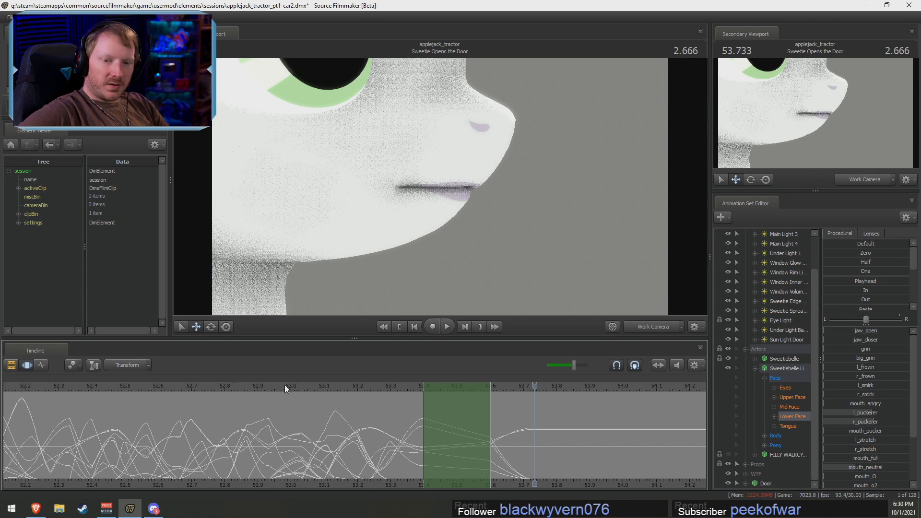
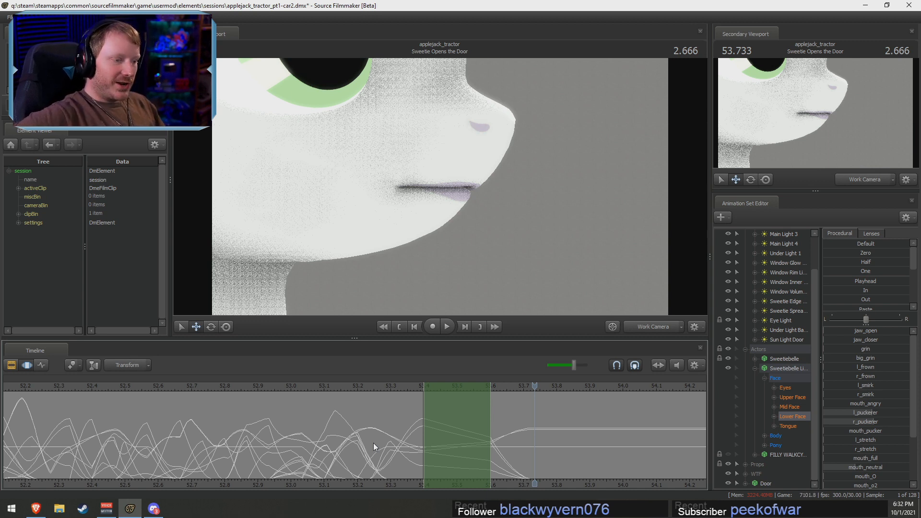
Play back the mouth animation from 53.166 to check how the mouth closes
{"action": "scroll", "coordinate": [378, 448], "scroll_direction": "down", "scroll_amount": 2}
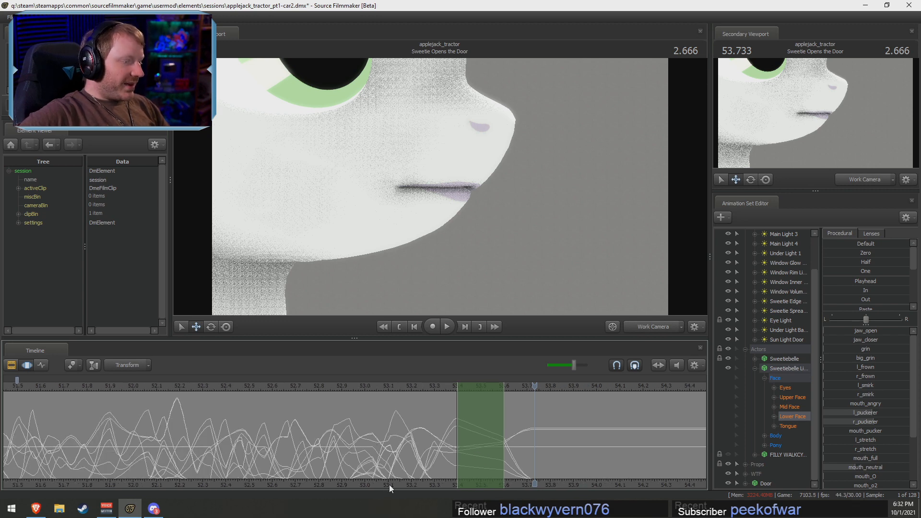
{"action": "middle_click_drag", "start_coordinate": [389, 485], "coordinate": [326, 479]}
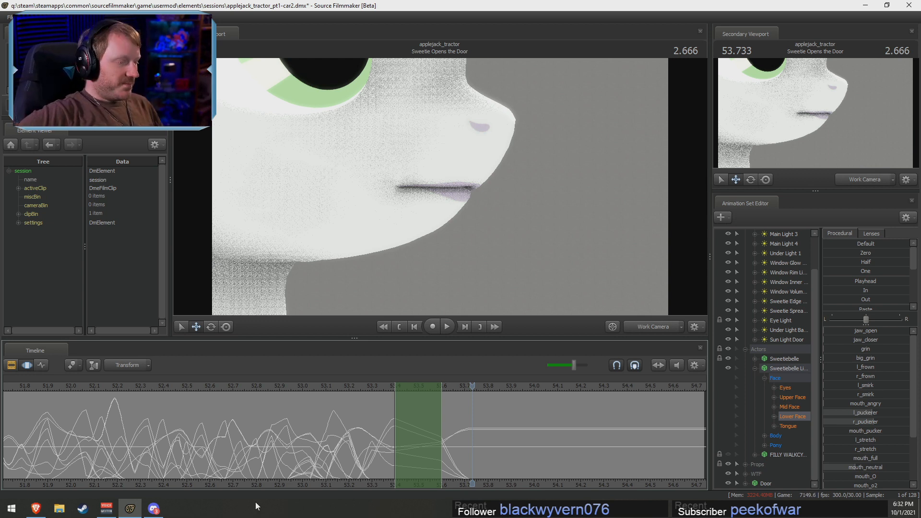
{"action": "left_click", "coordinate": [341, 384]}
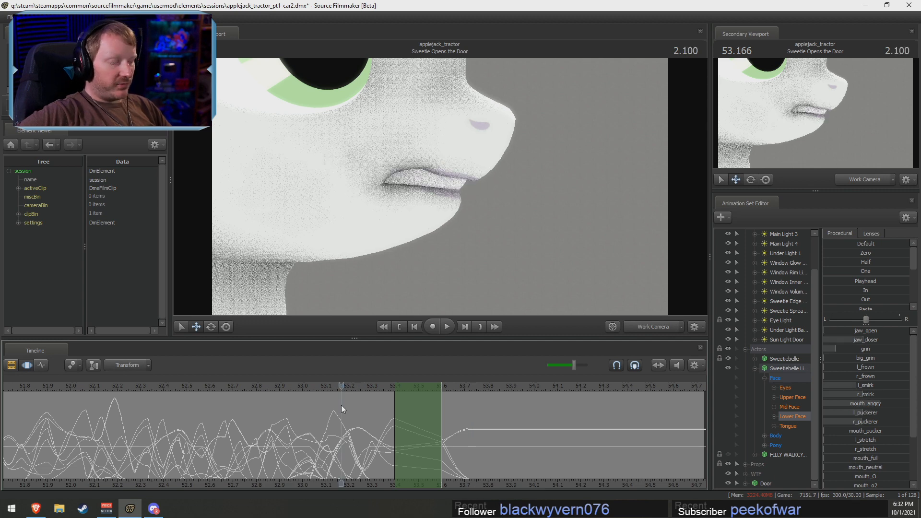
{"action": "middle_click_drag", "start_coordinate": [267, 484], "coordinate": [214, 465]}
{"action": "key", "text": "space"}
{"action": "key", "text": "space"}
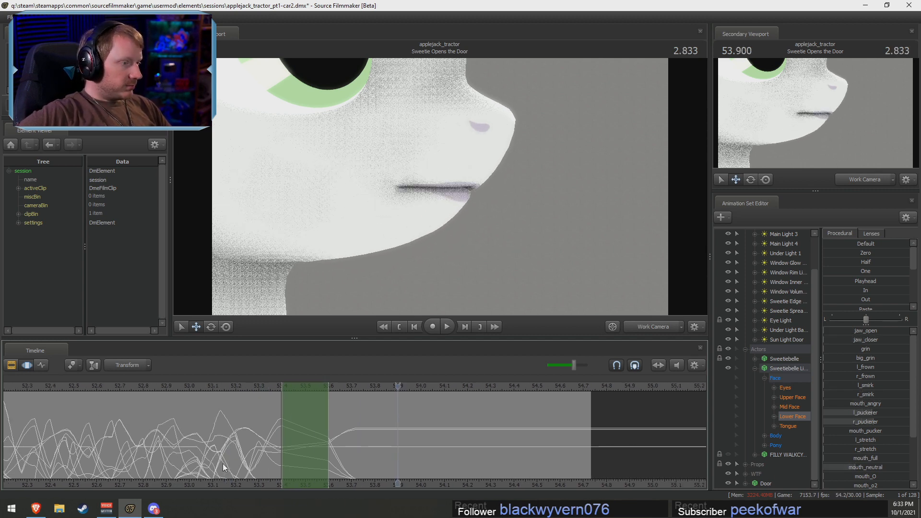
Delete the stretch of lower-face animation from about 53.53 to 53.6 seconds and close the gap
{"action": "key", "text": "shift"}
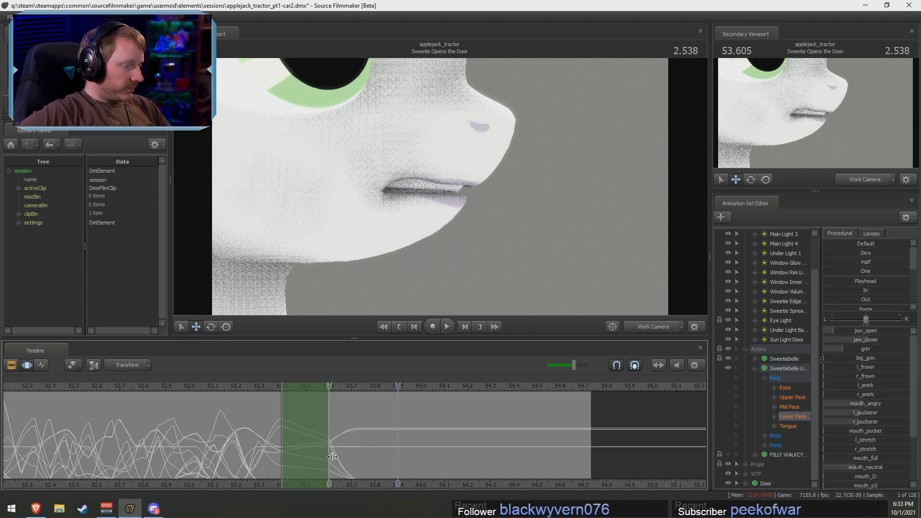
{"action": "left_click_drag", "start_coordinate": [330, 446], "coordinate": [314, 440], "text": "shift"}
{"action": "key", "text": "ctrl+Delete"}
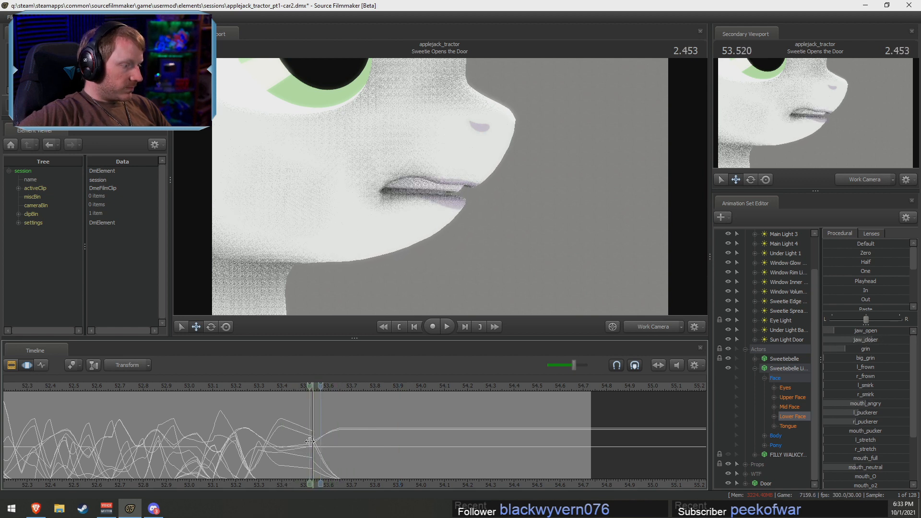
Select a short span from about 53.5 to 53.57 around the cut and apply the Round preset to the lower face
{"action": "left_click", "coordinate": [310, 444], "text": "shift"}
{"action": "scroll", "coordinate": [862, 289], "scroll_direction": "down", "scroll_amount": 4}
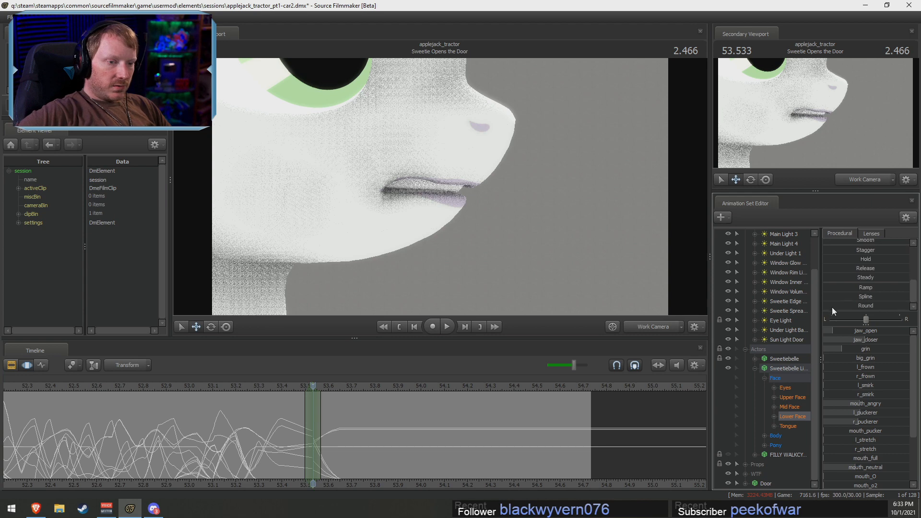
{"action": "left_click", "coordinate": [832, 306]}
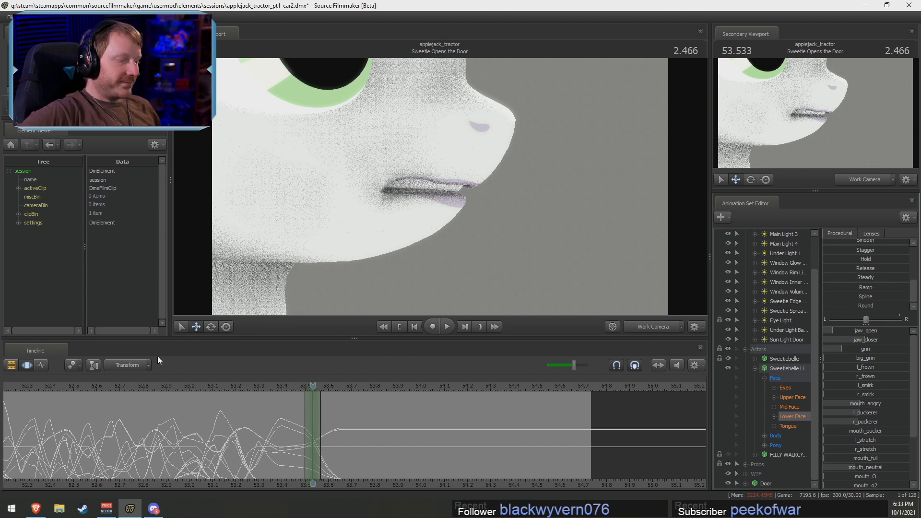
Replay the end of the lip sync from several points between about 52.8 and 53.4 to judge the rounded transition
{"action": "left_click", "coordinate": [275, 386]}
{"action": "key", "text": "space"}
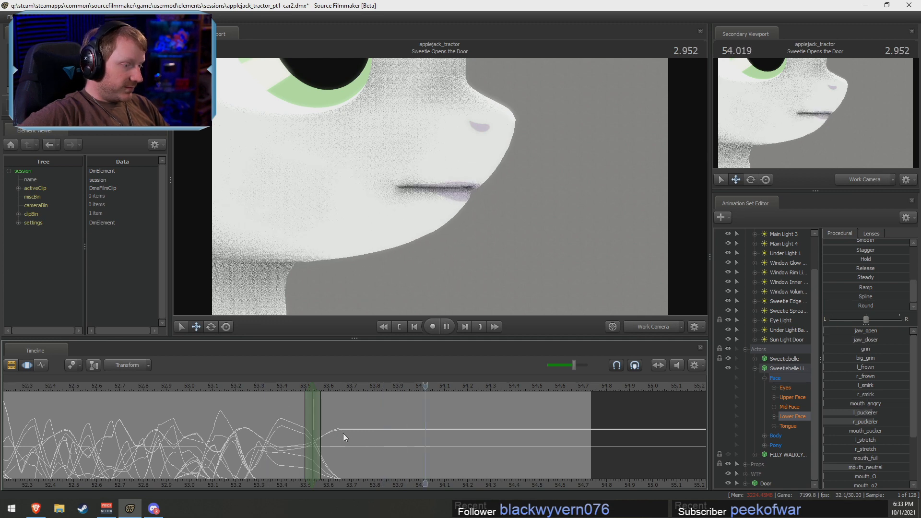
{"action": "key", "text": "space"}
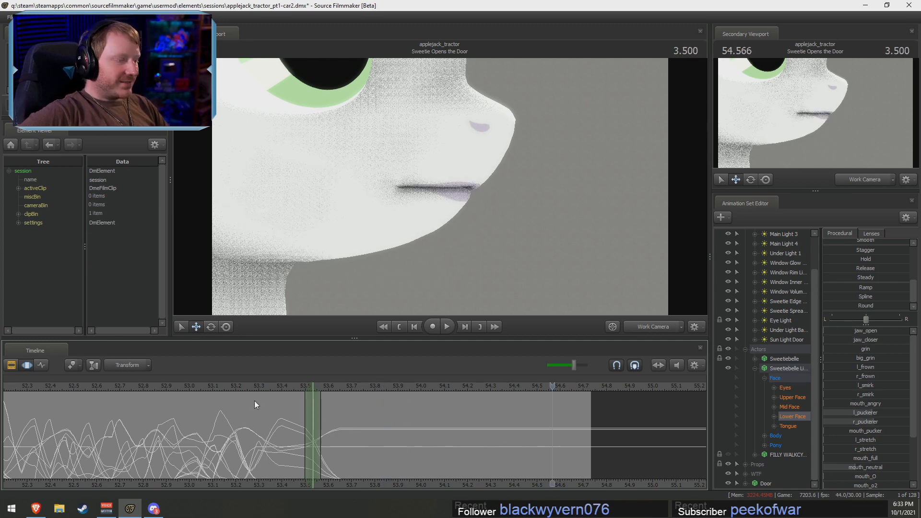
{"action": "left_click", "coordinate": [175, 386]}
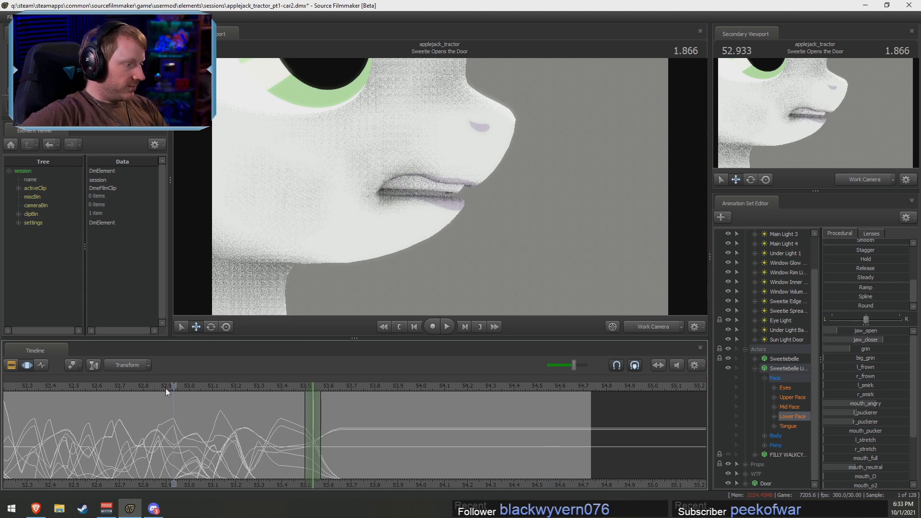
{"action": "left_click", "coordinate": [165, 387]}
{"action": "key", "text": "space"}
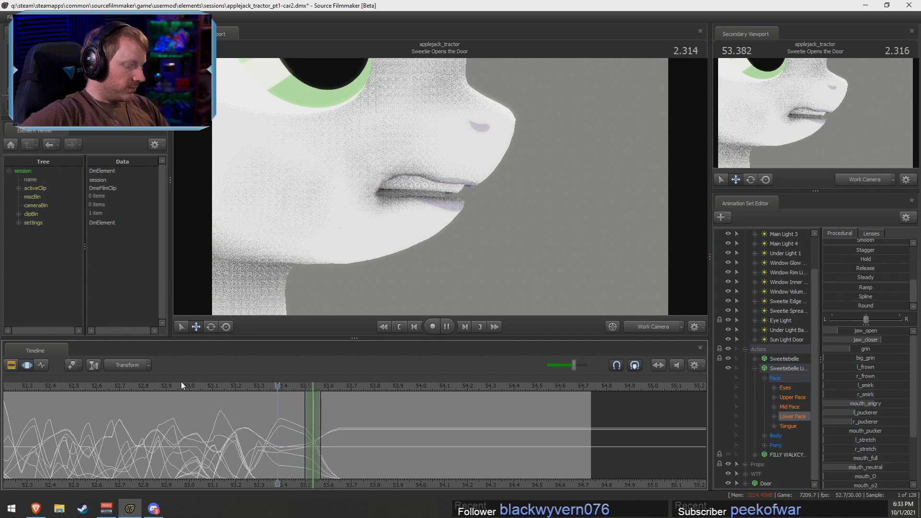
{"action": "left_click", "coordinate": [181, 383]}
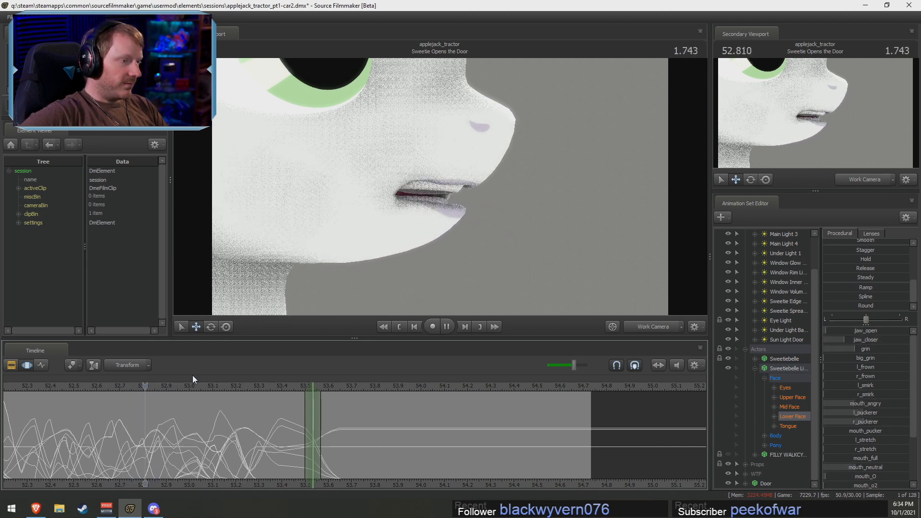
{"action": "key", "text": "space"}
{"action": "left_click_drag", "start_coordinate": [277, 384], "coordinate": [269, 388]}
{"action": "key", "text": "space"}
{"action": "key", "text": "space"}
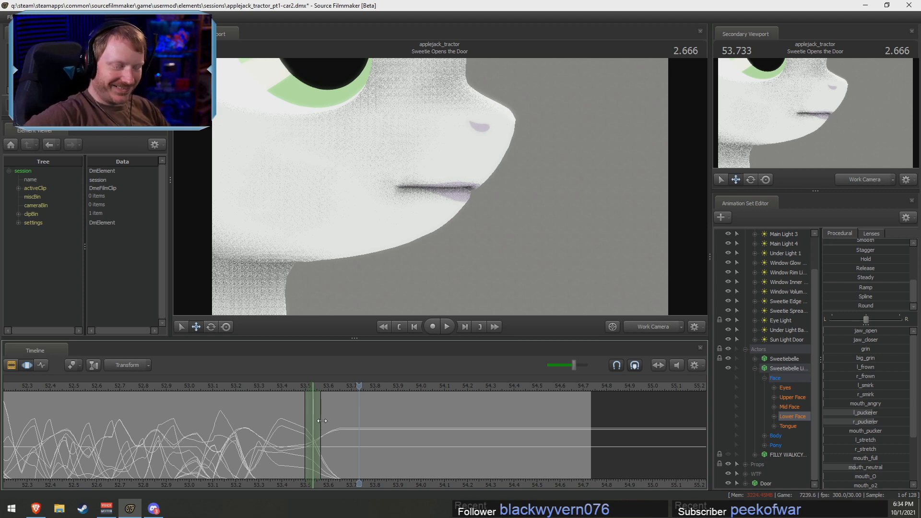
Change the timeline's playback mode to looping and start playing the mouth animation
{"action": "scroll", "coordinate": [228, 411], "scroll_direction": "up", "scroll_amount": 6}
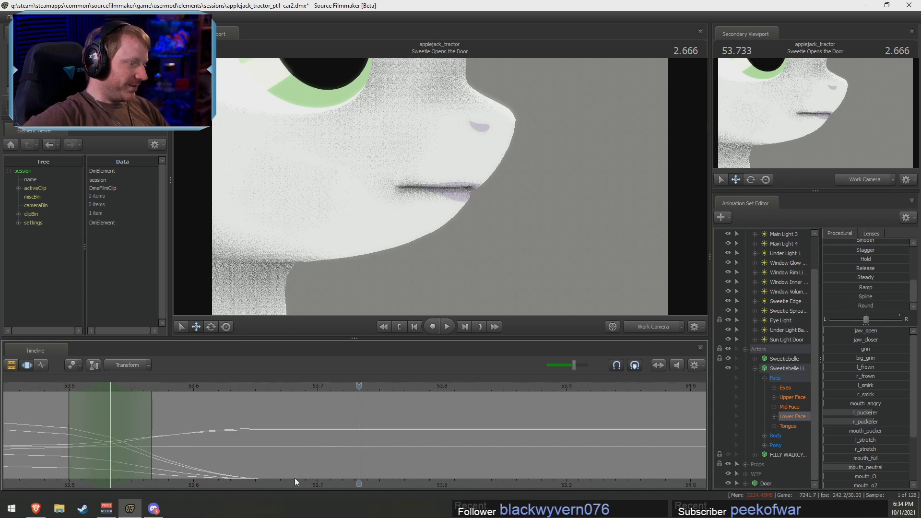
{"action": "scroll", "coordinate": [294, 477], "scroll_direction": "down", "scroll_amount": 1}
{"action": "middle_click_drag", "start_coordinate": [405, 471], "coordinate": [741, 453]}
{"action": "scroll", "coordinate": [378, 439], "scroll_direction": "up", "scroll_amount": 3}
{"action": "scroll", "coordinate": [165, 484], "scroll_direction": "down", "scroll_amount": 3}
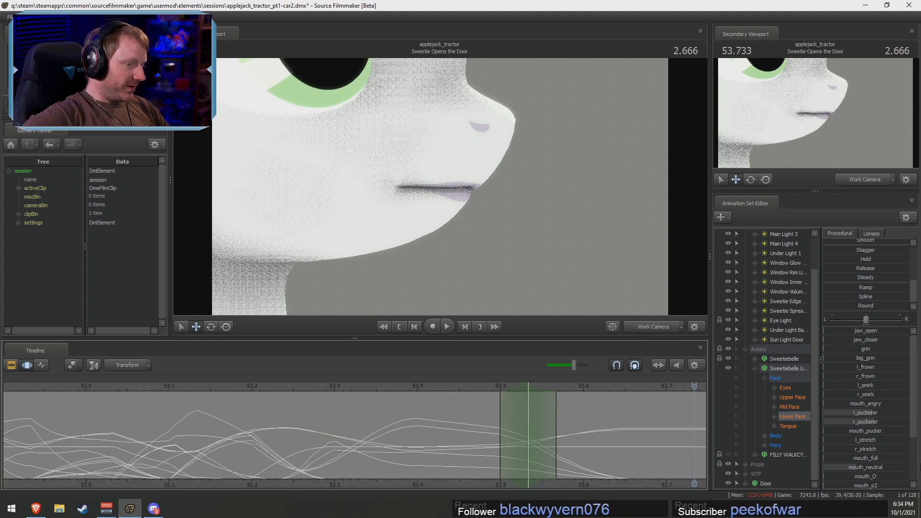
{"action": "left_click", "coordinate": [658, 366]}
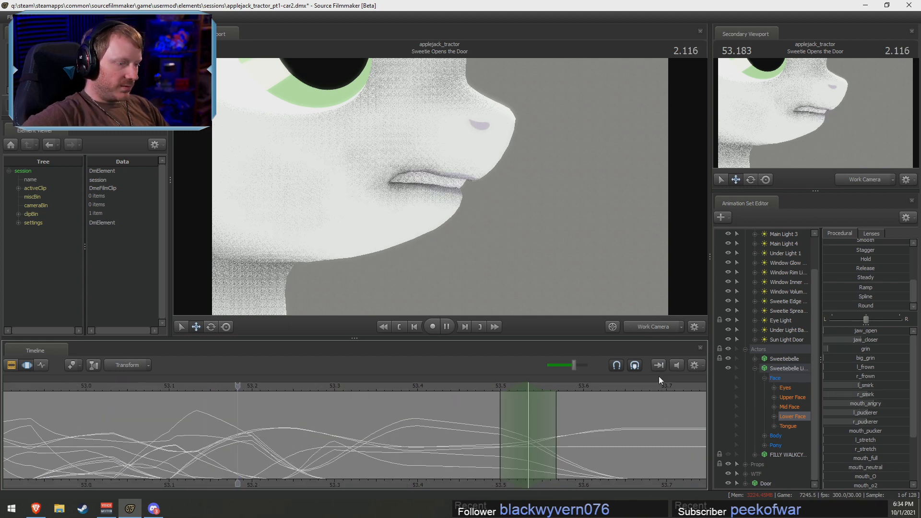
{"action": "scroll", "coordinate": [177, 482], "scroll_direction": "down", "scroll_amount": 2}
{"action": "scroll", "coordinate": [442, 485], "scroll_direction": "down", "scroll_amount": 1}
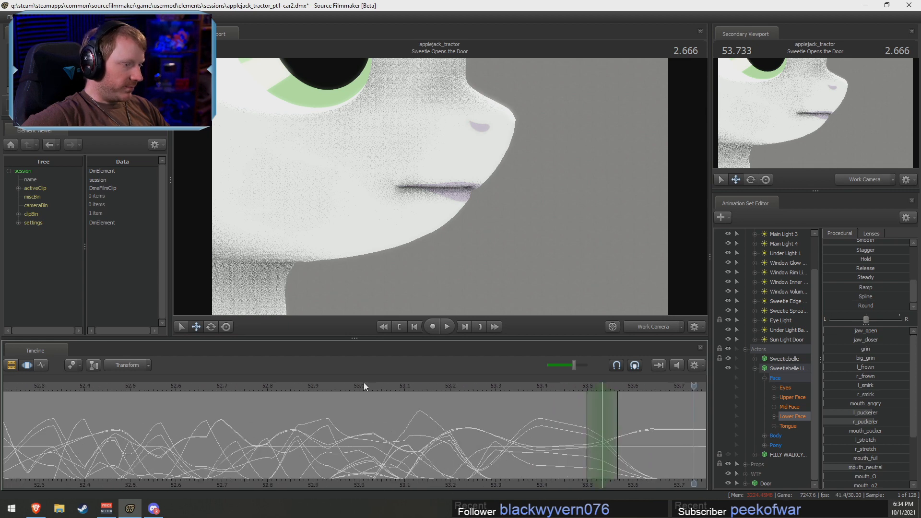
{"action": "left_click", "coordinate": [391, 384]}
{"action": "scroll", "coordinate": [345, 396], "scroll_direction": "up", "scroll_amount": 10}
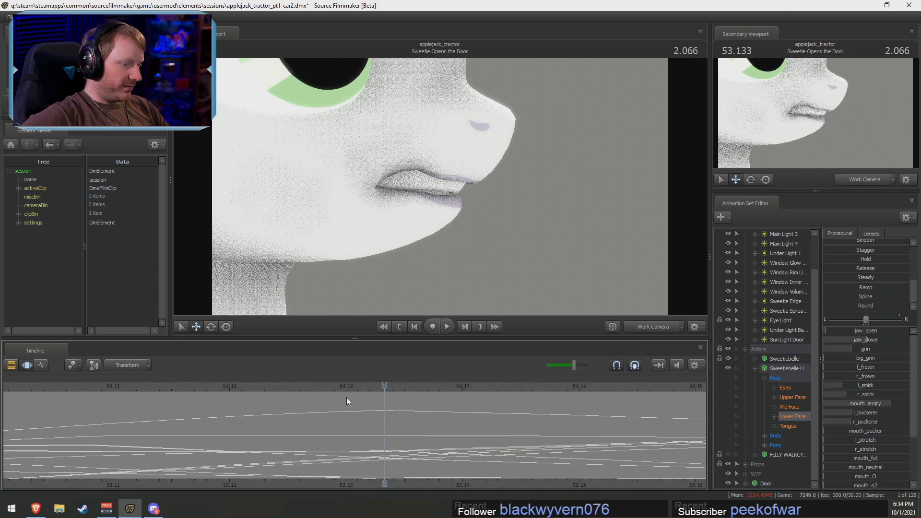
{"action": "left_click_drag", "start_coordinate": [327, 430], "coordinate": [585, 401]}
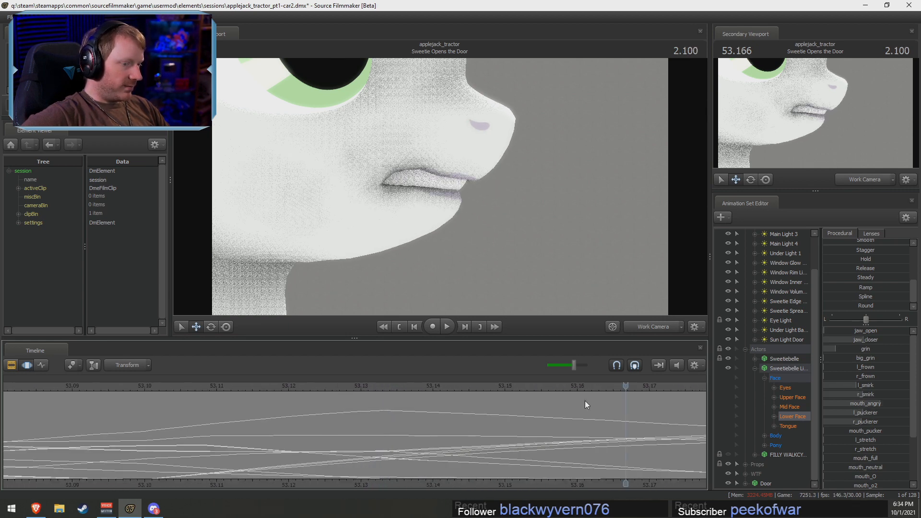
{"action": "left_click", "coordinate": [656, 367]}
{"action": "key", "text": "space"}
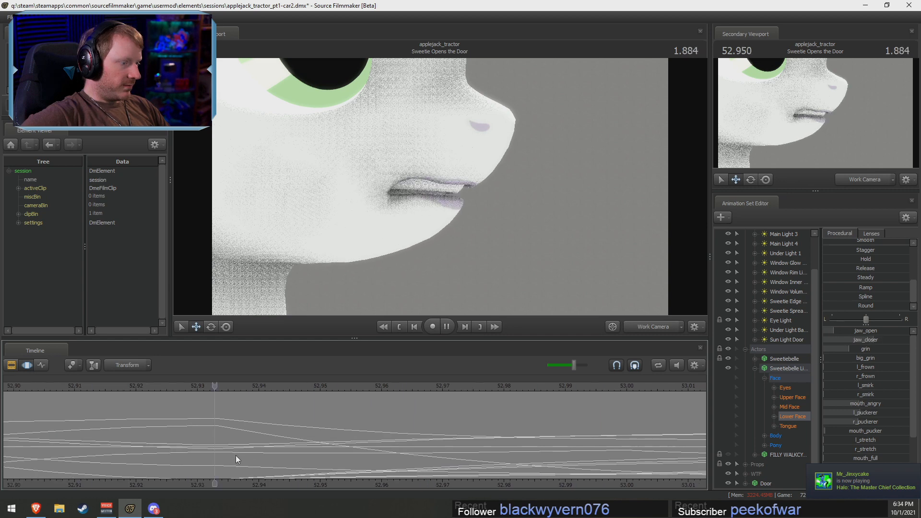
Reframe the work camera from the mouth close-up to a three-quarter view of the pony's head during playback
{"action": "scroll", "coordinate": [237, 457], "scroll_direction": "down", "scroll_amount": 3}
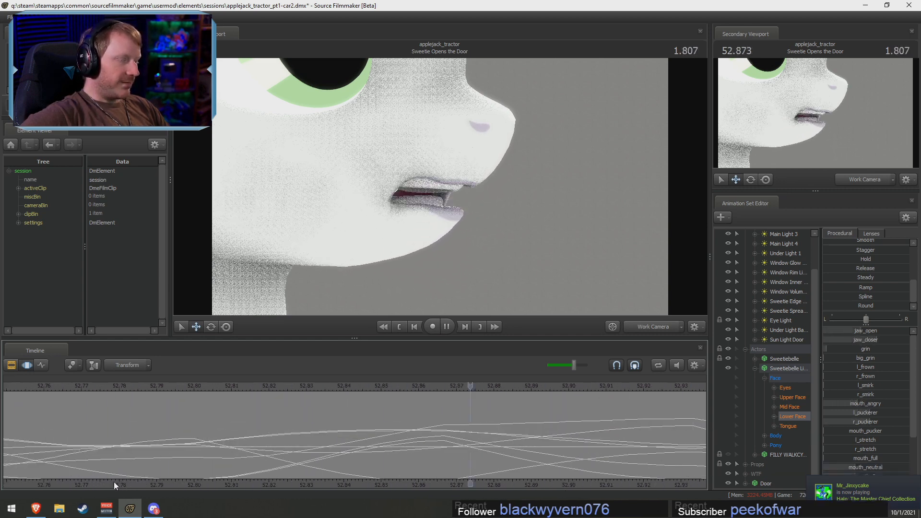
{"action": "left_click_drag", "start_coordinate": [247, 472], "coordinate": [57, 478]}
{"action": "left_click_drag", "start_coordinate": [528, 473], "coordinate": [81, 491]}
{"action": "left_click_drag", "start_coordinate": [503, 482], "coordinate": [306, 345]}
{"action": "left_click_drag", "start_coordinate": [355, 230], "coordinate": [338, 221]}
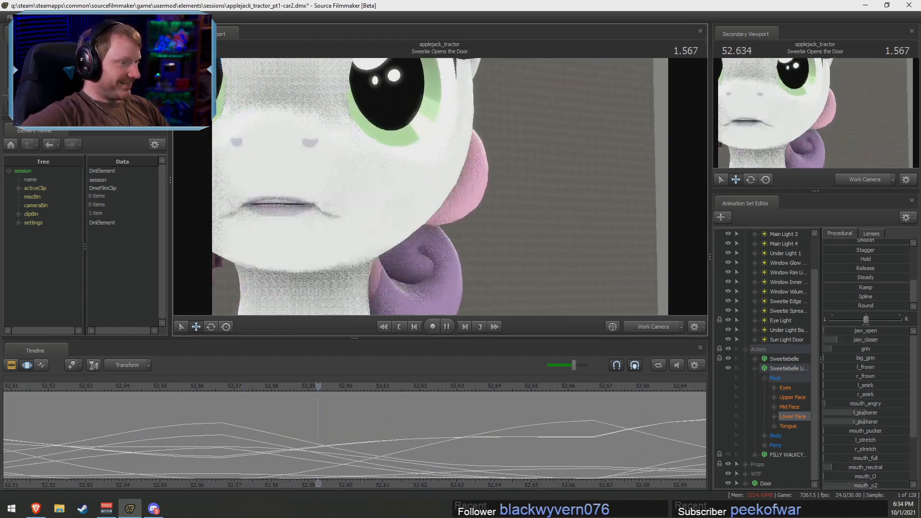
{"action": "key", "text": "s"}
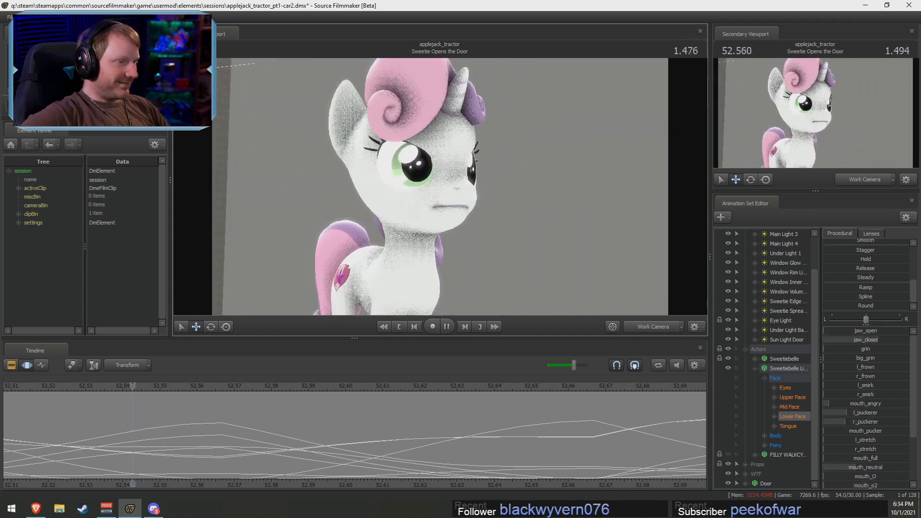
{"action": "key", "text": "w"}
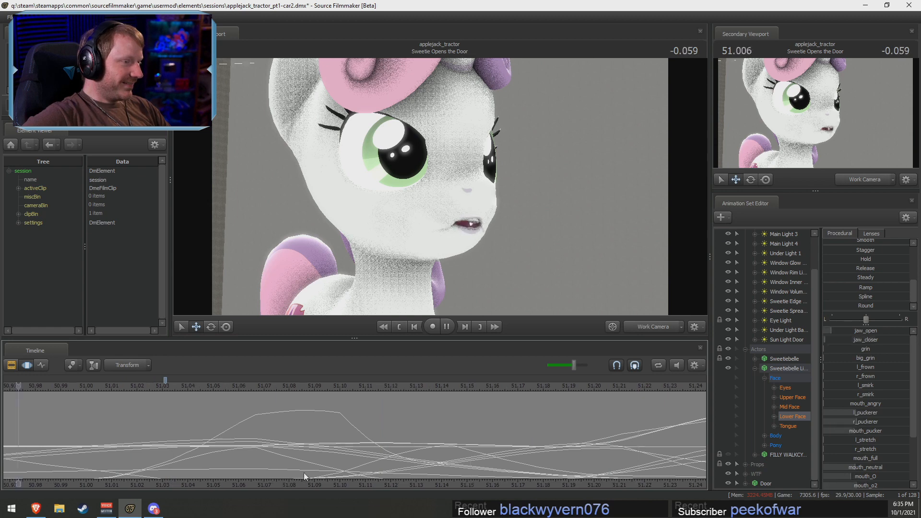
Stop playback and replay the start of the lip sync from about 50.866 to review the mouth shapes
{"action": "key", "text": "space"}
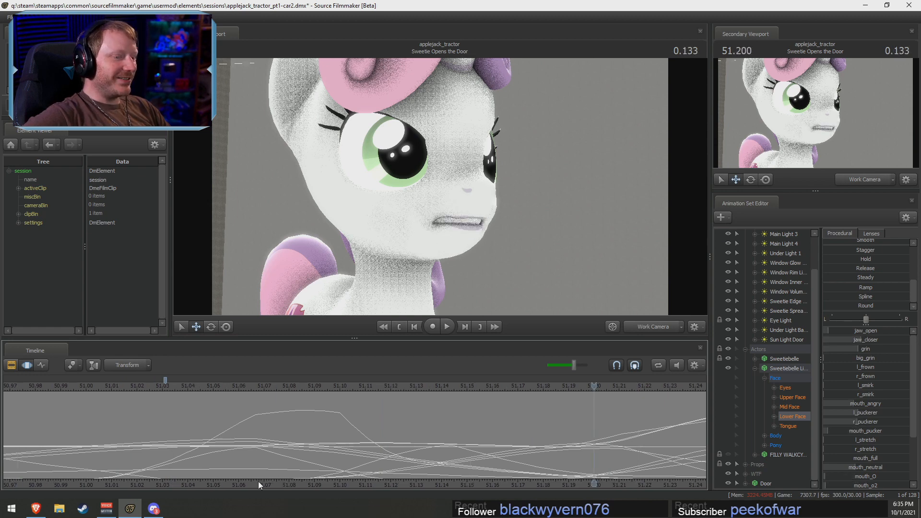
{"action": "scroll", "coordinate": [306, 481], "scroll_direction": "down", "scroll_amount": 5}
{"action": "middle_click_drag", "start_coordinate": [257, 481], "coordinate": [365, 473]}
{"action": "scroll", "coordinate": [365, 473], "scroll_direction": "up", "scroll_amount": 3}
{"action": "scroll", "coordinate": [315, 464], "scroll_direction": "up", "scroll_amount": 2}
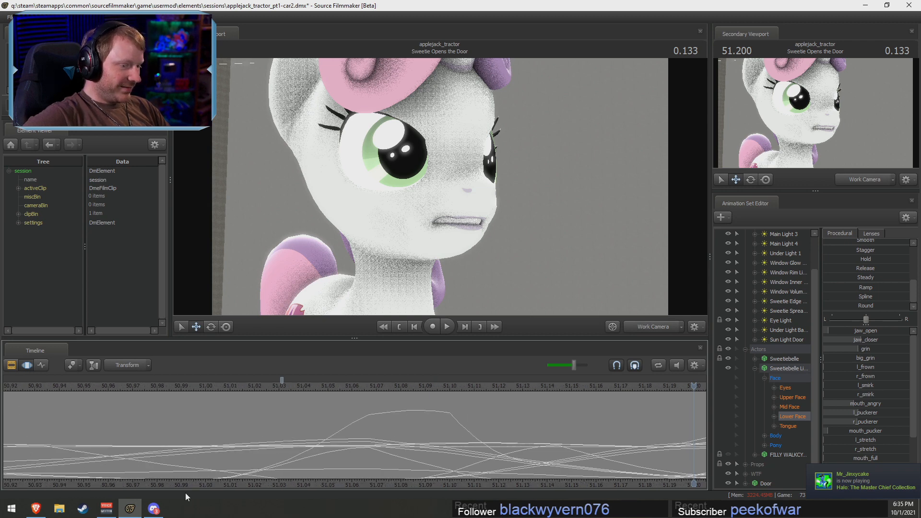
{"action": "scroll", "coordinate": [146, 482], "scroll_direction": "down", "scroll_amount": 2}
{"action": "left_click", "coordinate": [169, 385]}
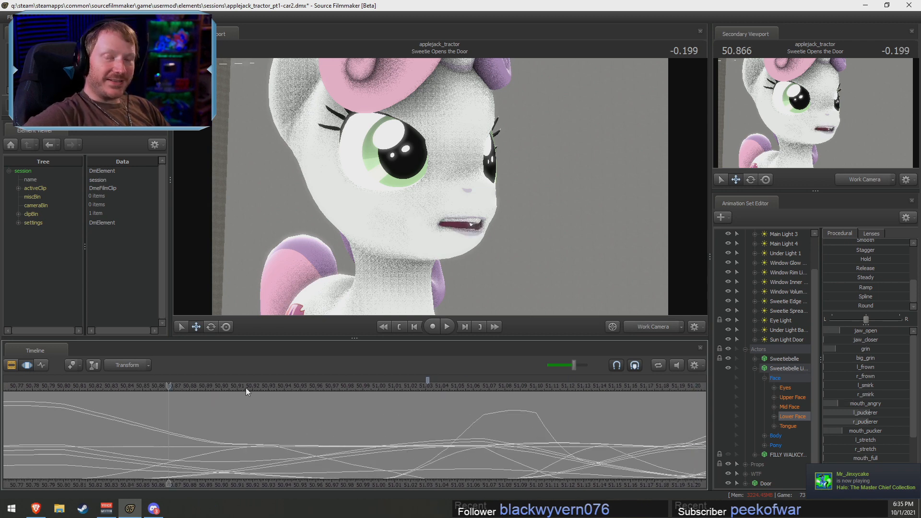
{"action": "key", "text": "space"}
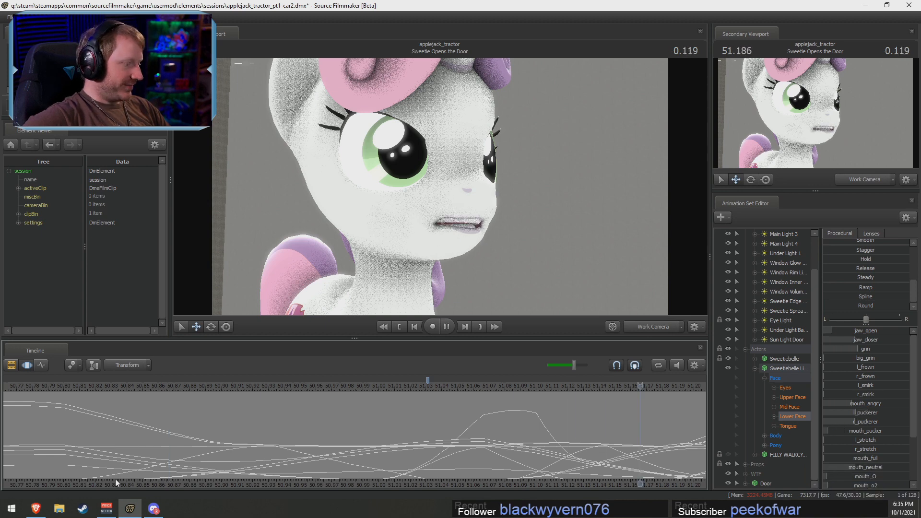
{"action": "left_click_drag", "start_coordinate": [103, 482], "coordinate": [330, 483]}
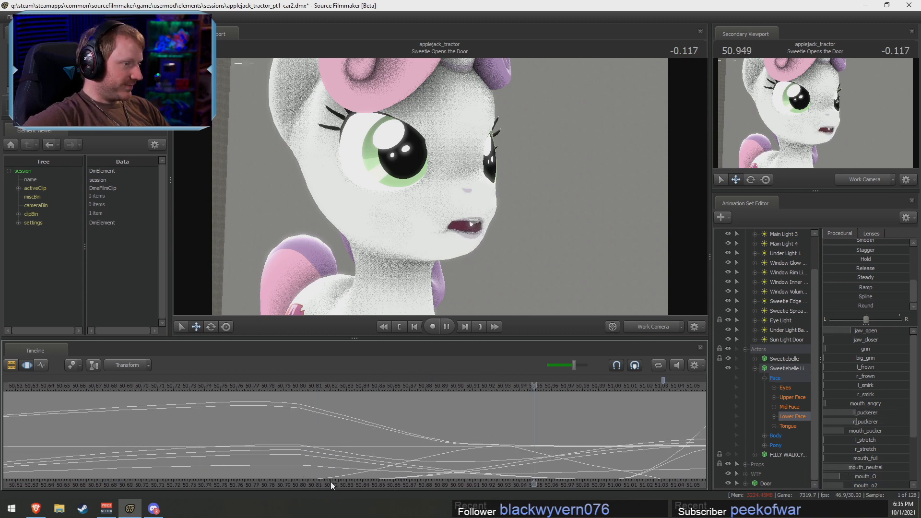
Examine the looping mouth animation around 50.85 to 50.95 over progressively narrower time ranges
{"action": "scroll", "coordinate": [353, 461], "scroll_direction": "up", "scroll_amount": 6}
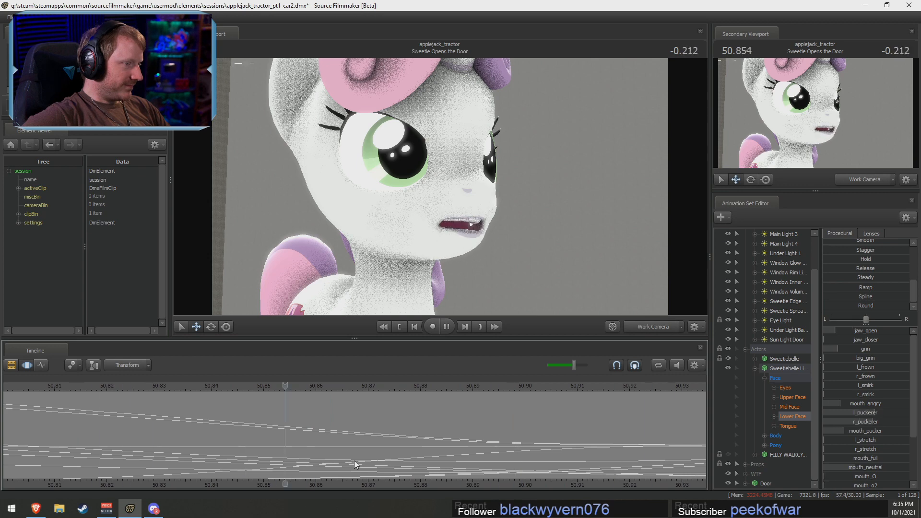
{"action": "scroll", "coordinate": [353, 460], "scroll_direction": "up", "scroll_amount": 5}
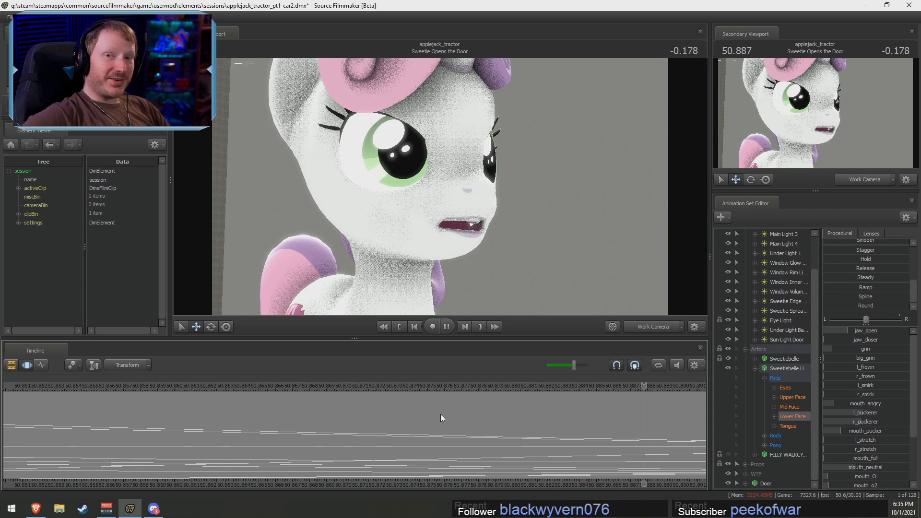
{"action": "scroll", "coordinate": [405, 453], "scroll_direction": "down", "scroll_amount": 3}
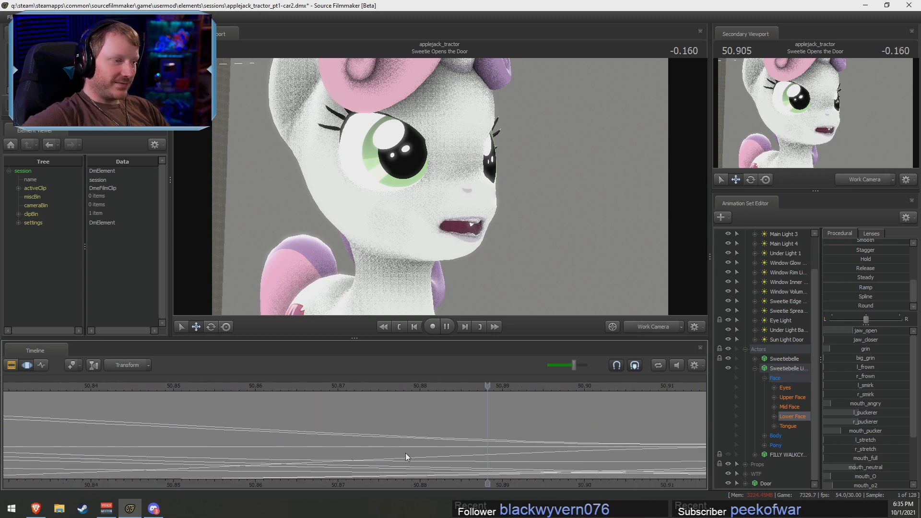
{"action": "scroll", "coordinate": [404, 452], "scroll_direction": "up", "scroll_amount": 3}
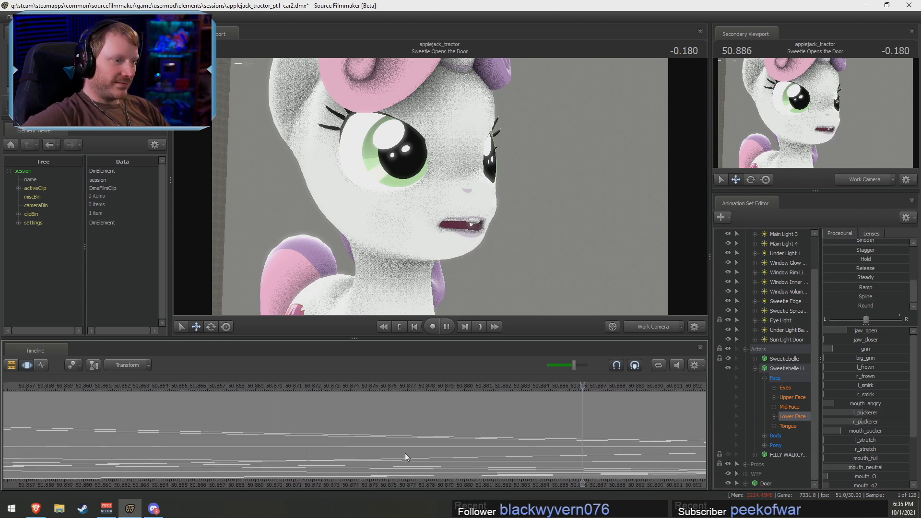
{"action": "scroll", "coordinate": [405, 454], "scroll_direction": "down", "scroll_amount": 3}
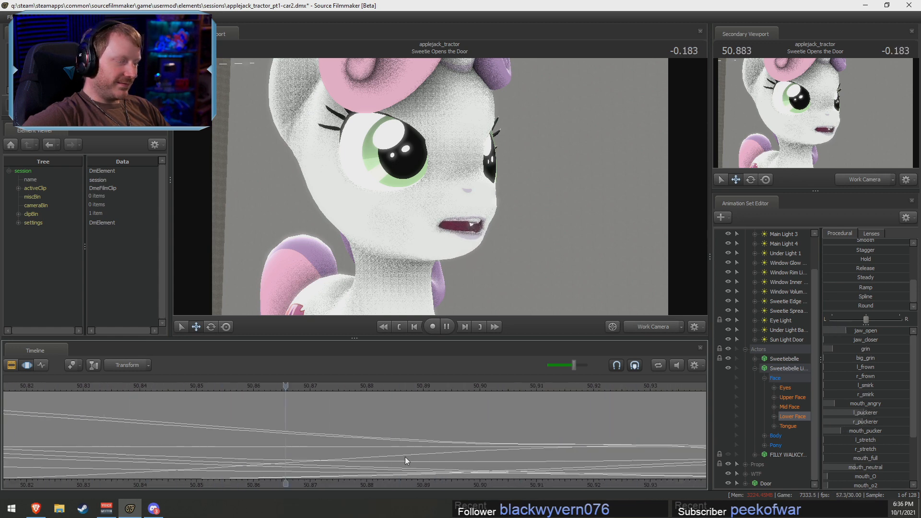
{"action": "scroll", "coordinate": [406, 459], "scroll_direction": "down", "scroll_amount": 1}
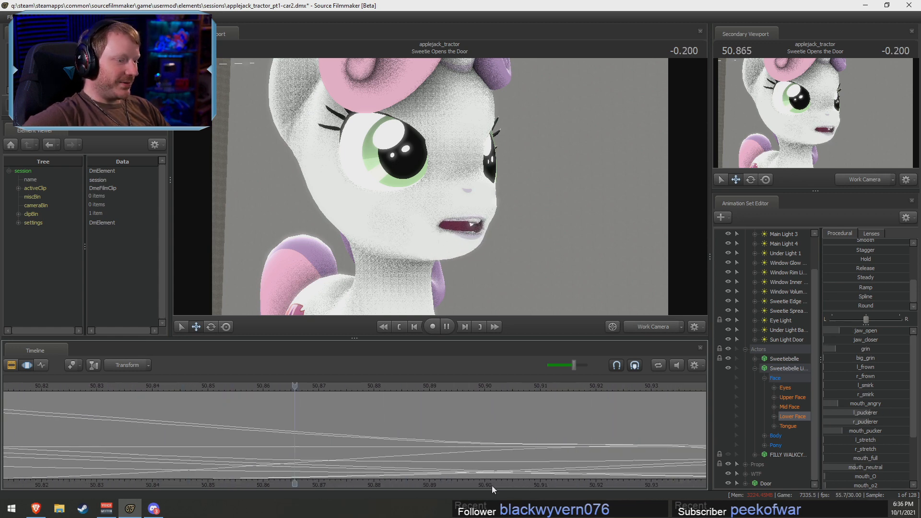
{"action": "scroll", "coordinate": [450, 459], "scroll_direction": "up", "scroll_amount": 4}
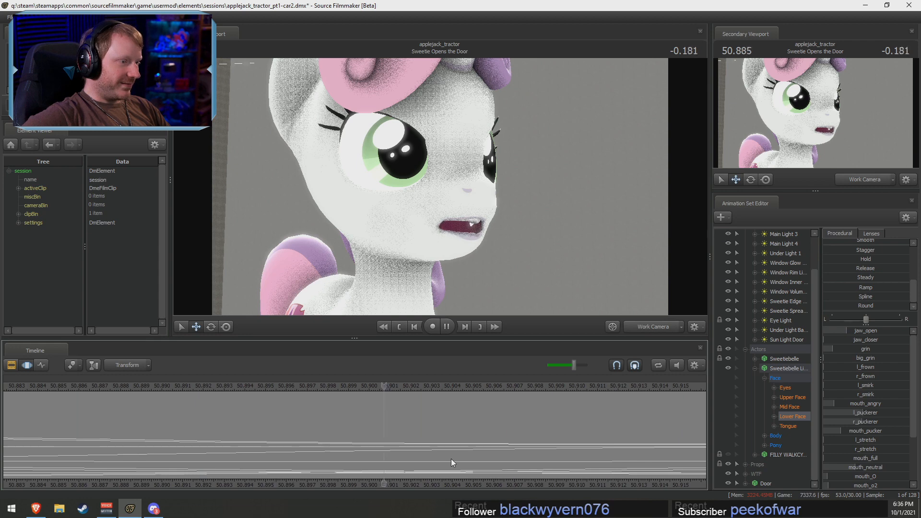
{"action": "scroll", "coordinate": [451, 458], "scroll_direction": "down", "scroll_amount": 4}
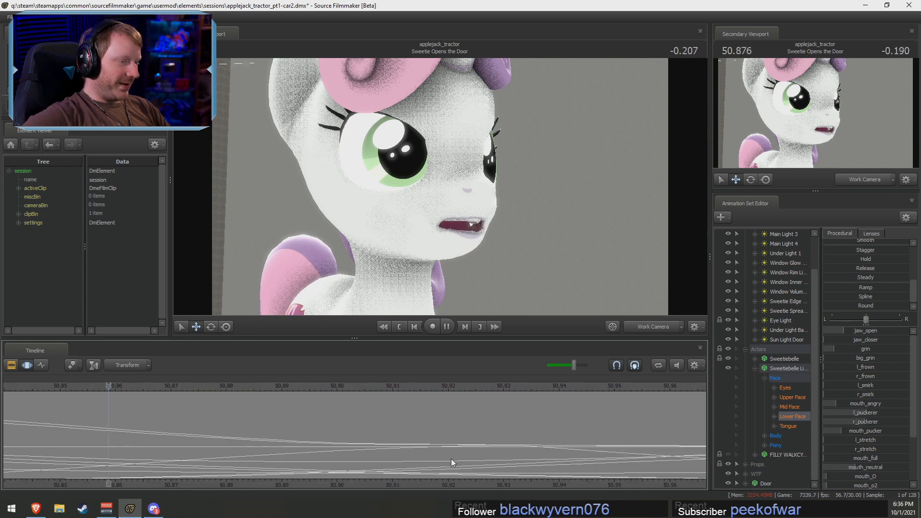
{"action": "scroll", "coordinate": [450, 460], "scroll_direction": "up", "scroll_amount": 4}
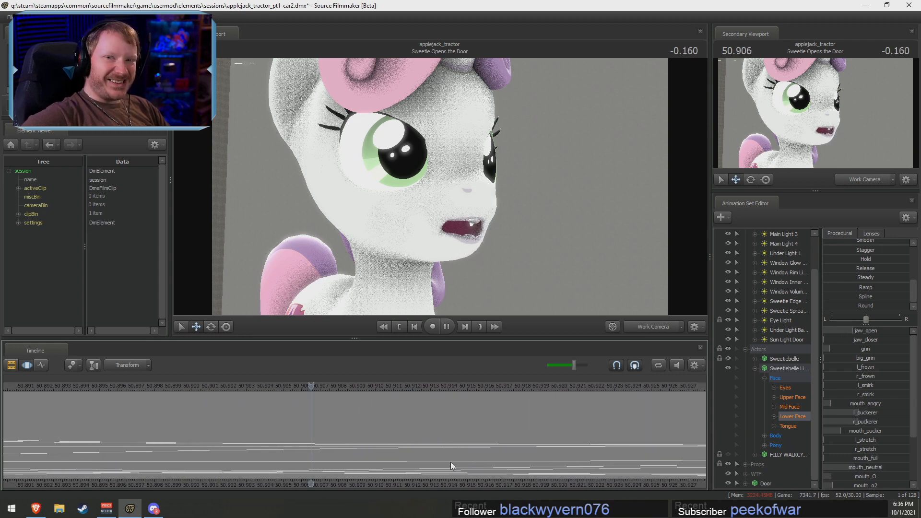
{"action": "scroll", "coordinate": [450, 461], "scroll_direction": "up", "scroll_amount": 2}
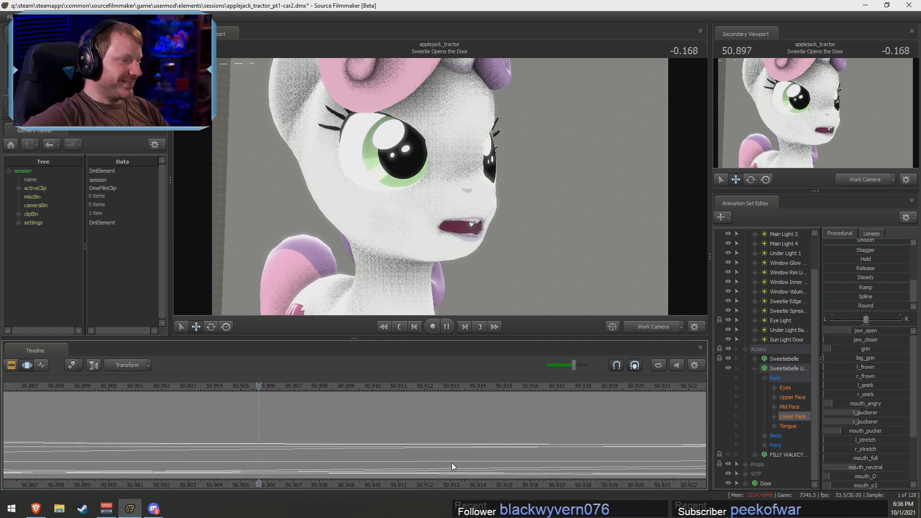
{"action": "scroll", "coordinate": [451, 464], "scroll_direction": "up", "scroll_amount": 2}
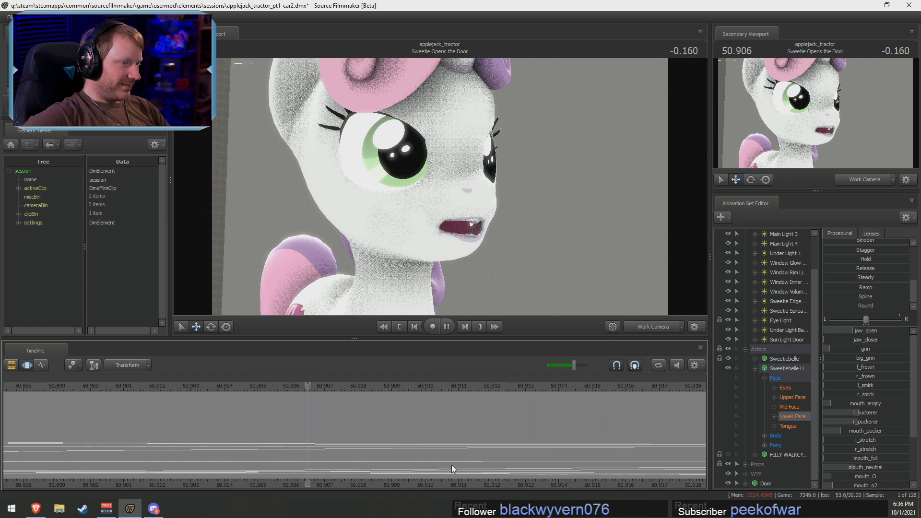
Pause and replay the mouth animation over wider ranges between about 50.80 and 51.21, finishing with playback stopped
{"action": "key", "text": "space"}
{"action": "scroll", "coordinate": [451, 464], "scroll_direction": "down", "scroll_amount": 1}
{"action": "scroll", "coordinate": [451, 464], "scroll_direction": "down", "scroll_amount": 10}
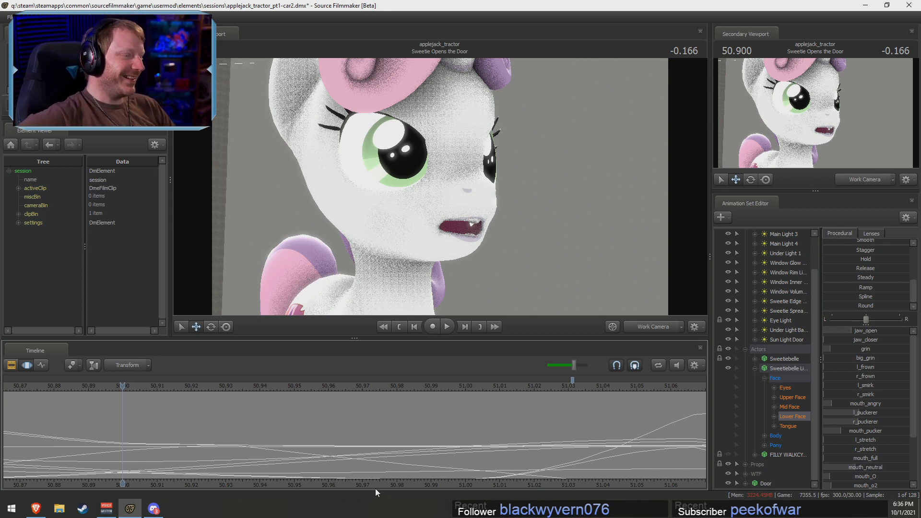
{"action": "key", "text": "space"}
{"action": "scroll", "coordinate": [402, 456], "scroll_direction": "down", "scroll_amount": 3}
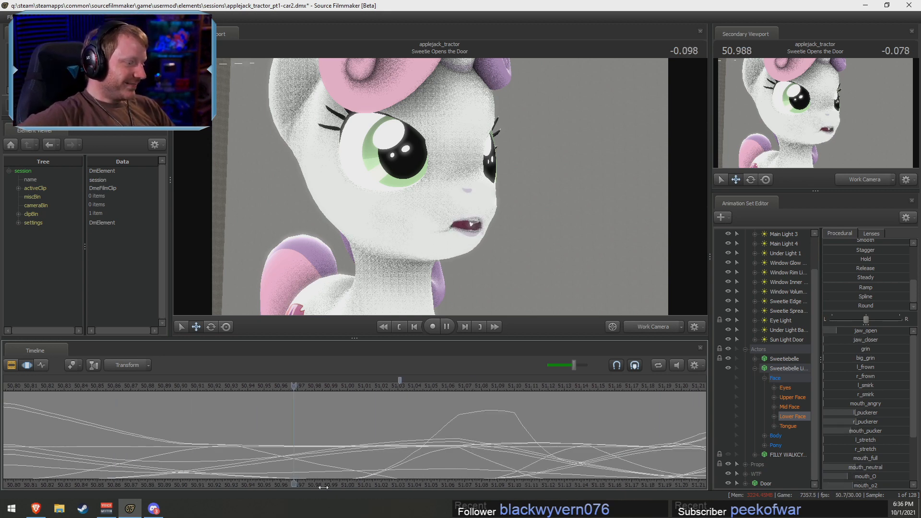
{"action": "scroll", "coordinate": [326, 476], "scroll_direction": "up", "scroll_amount": 7}
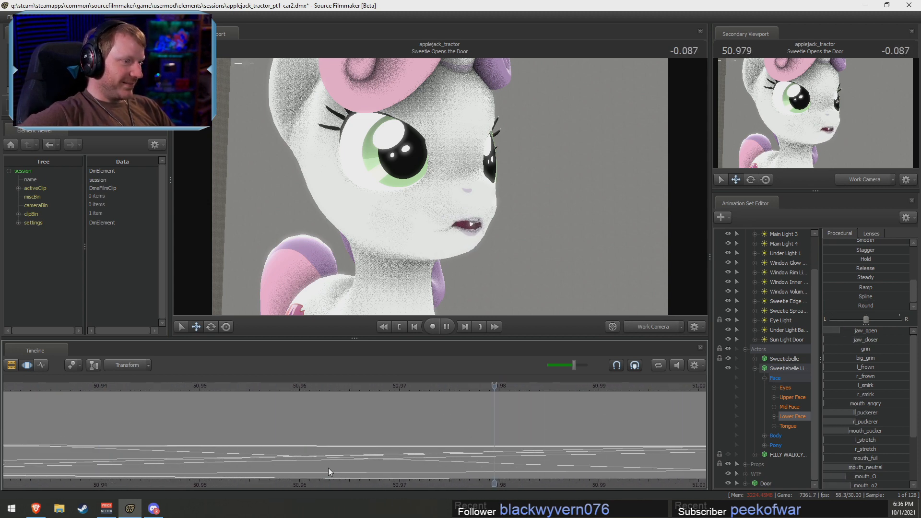
{"action": "key", "text": "space"}
{"action": "scroll", "coordinate": [328, 468], "scroll_direction": "down", "scroll_amount": 4}
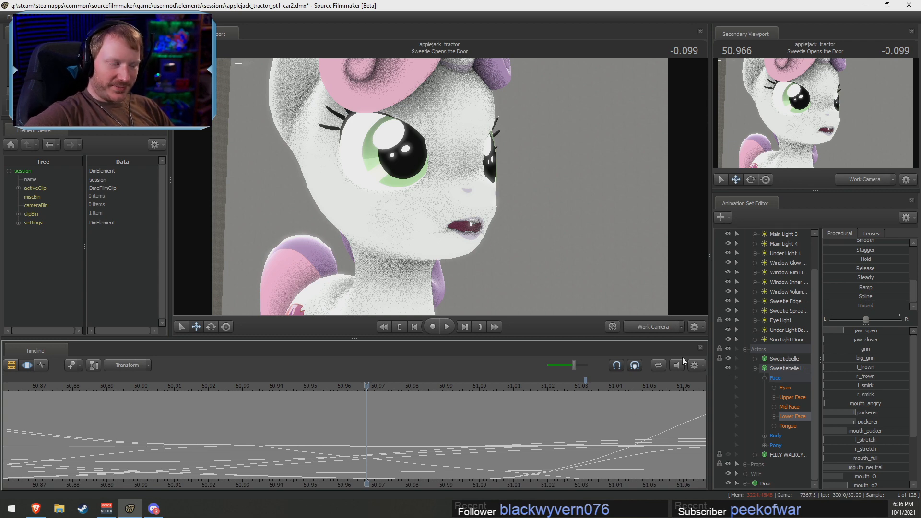
Reframe the work camera from the head close-up to a full-body side view of Sweetie Belle in the lit room
{"action": "left_click", "coordinate": [648, 328]}
{"action": "left_click", "coordinate": [643, 329], "text": "ctrl"}
{"action": "key", "text": "s"}
{"action": "left_click_drag", "start_coordinate": [456, 184], "coordinate": [398, 184]}
{"action": "key", "text": "F2"}
{"action": "key", "text": "F3"}
{"action": "key", "text": "w"}
{"action": "key", "text": "d"}
{"action": "left_click_drag", "start_coordinate": [456, 184], "coordinate": [485, 184]}
{"action": "key", "text": "w"}
{"action": "key", "text": "a"}
{"action": "key", "text": "s"}
{"action": "key", "text": "F2"}
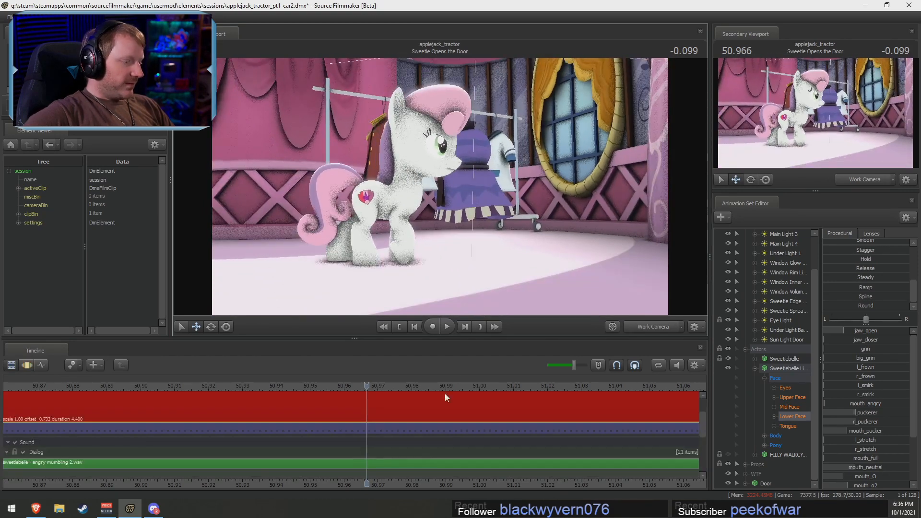
{"action": "key", "text": "F3"}
Examine the Lower Face curves over the wider span from about 50.2 to 52.2 and compare them with the clip layout
{"action": "scroll", "coordinate": [430, 435], "scroll_direction": "down", "scroll_amount": 9}
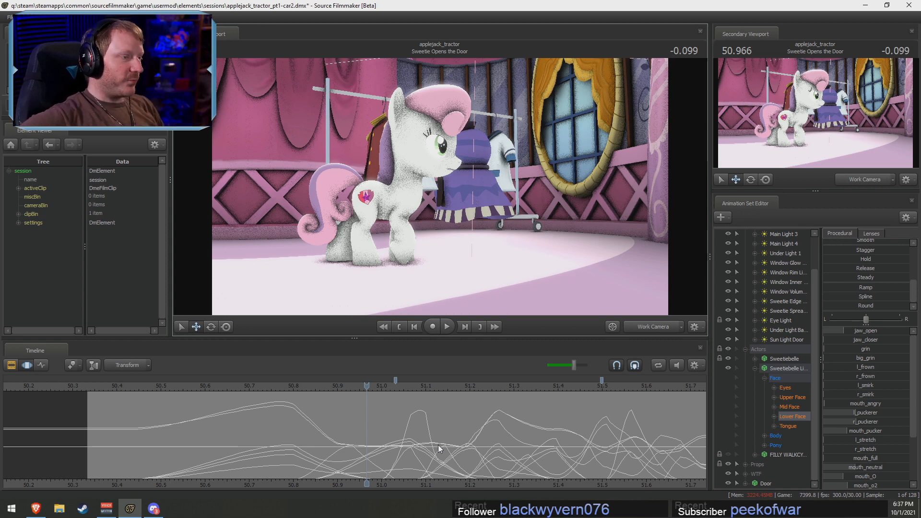
{"action": "scroll", "coordinate": [582, 426], "scroll_direction": "down", "scroll_amount": 2}
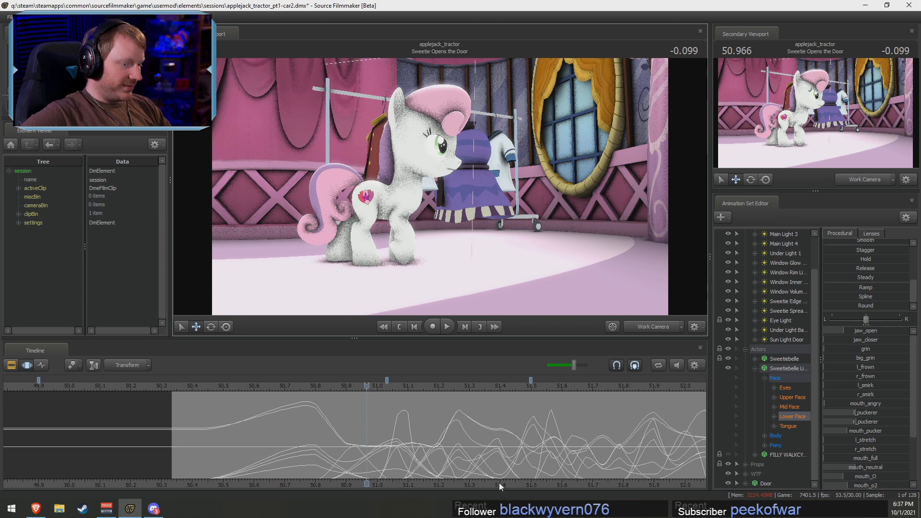
{"action": "middle_click_drag", "start_coordinate": [499, 483], "coordinate": [341, 484]}
{"action": "scroll", "coordinate": [337, 438], "scroll_direction": "up", "scroll_amount": 2}
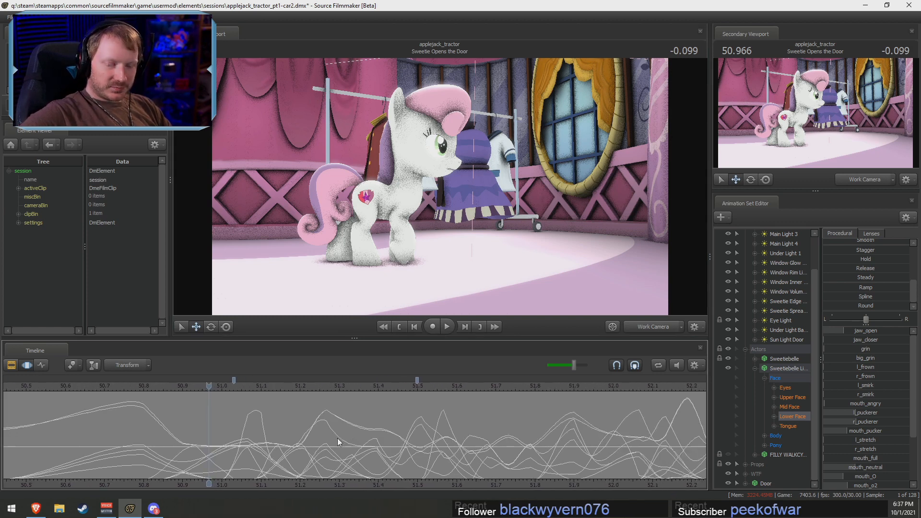
{"action": "scroll", "coordinate": [338, 438], "scroll_direction": "up", "scroll_amount": 1}
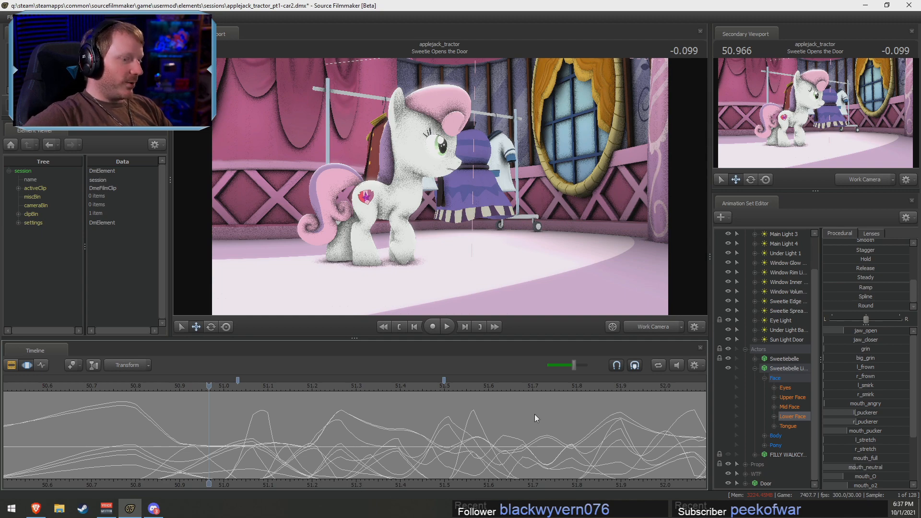
{"action": "key", "text": "F2"}
{"action": "key", "text": "F3"}
{"action": "key", "text": "F2"}
{"action": "key", "text": "F3"}
Collapse the Actors and Lights groups in the animation set list and save the session
{"action": "left_click_drag", "start_coordinate": [530, 254], "coordinate": [504, 264]}
{"action": "left_click", "coordinate": [745, 349]}
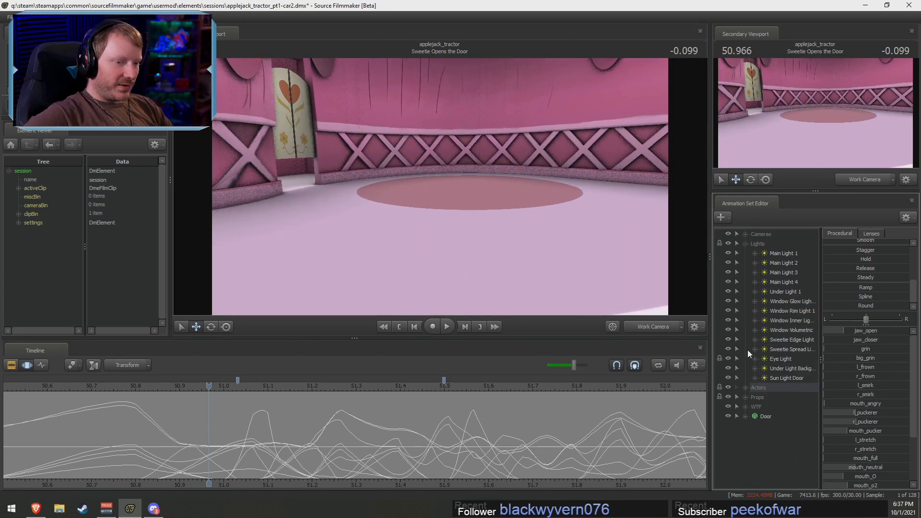
{"action": "left_click", "coordinate": [745, 243]}
{"action": "key", "text": "F3"}
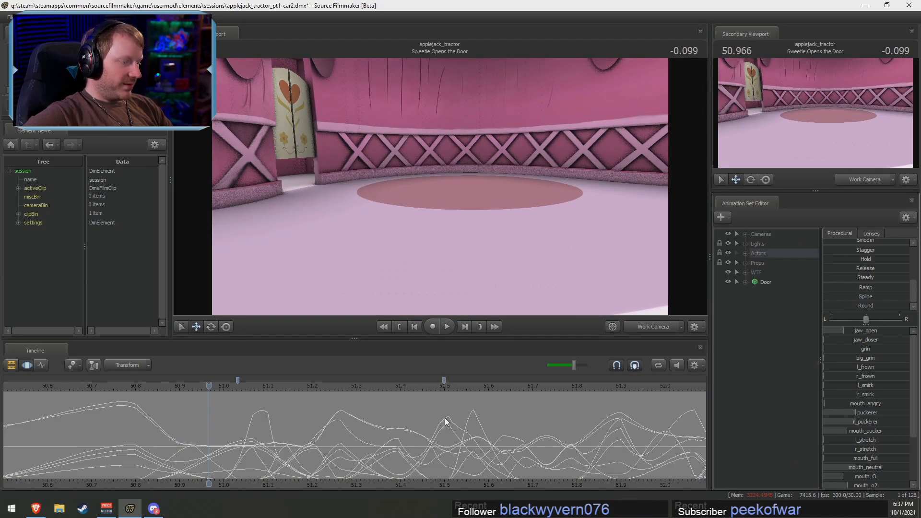
{"action": "left_click_drag", "start_coordinate": [435, 275], "coordinate": [439, 189]}
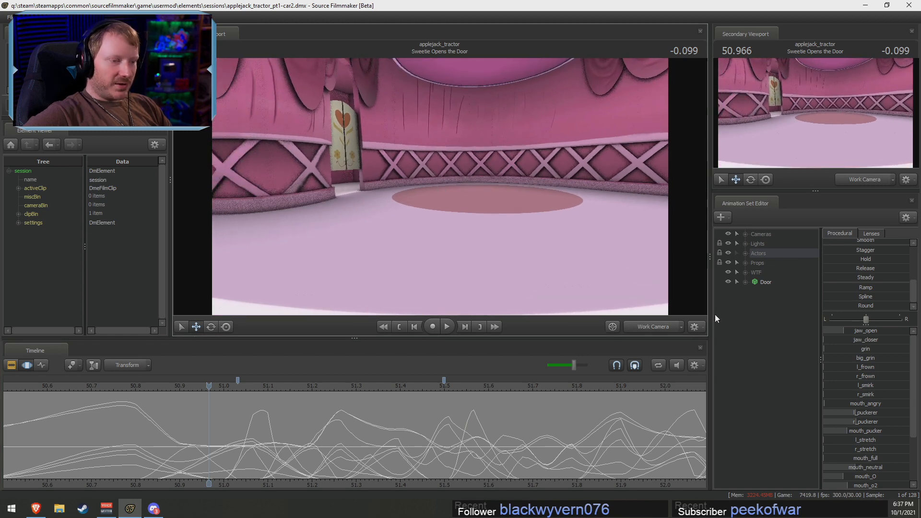
Create an animation set for a new model, filtering the models by "luna" and loading vn_luna_s2.mdl
{"action": "right_click", "coordinate": [768, 333]}
{"action": "left_click", "coordinate": [812, 352]}
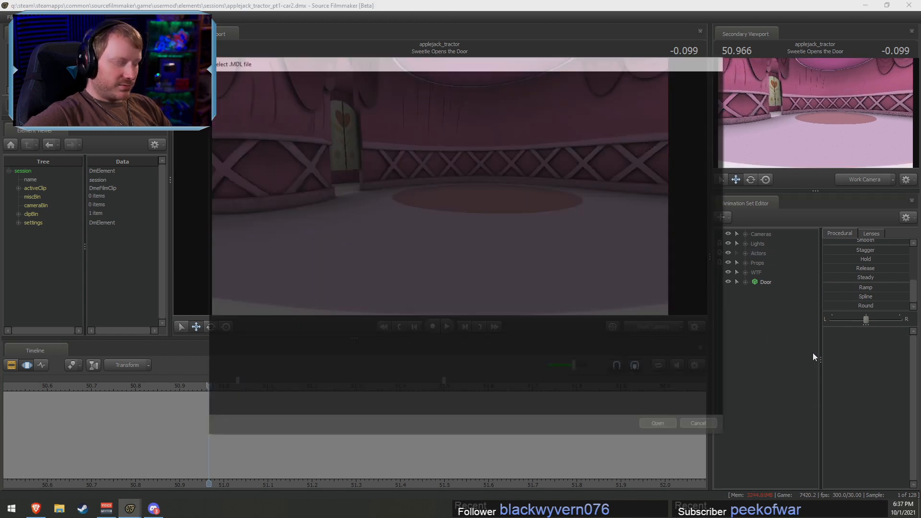
{"action": "type", "text": "luna"}
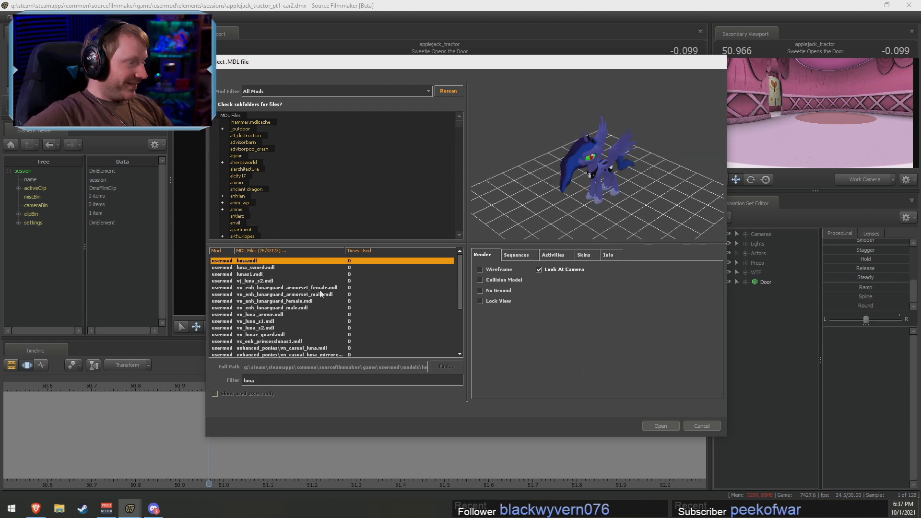
{"action": "left_click", "coordinate": [261, 328]}
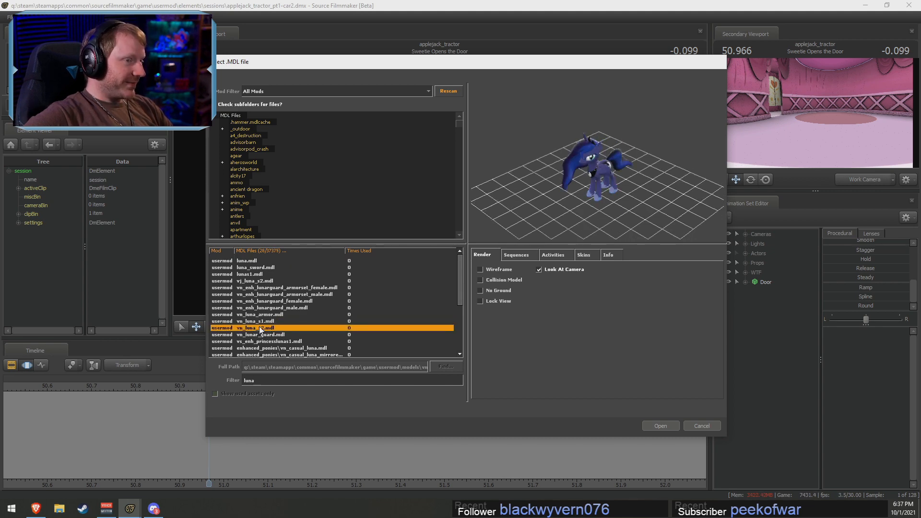
{"action": "left_click", "coordinate": [660, 425]}
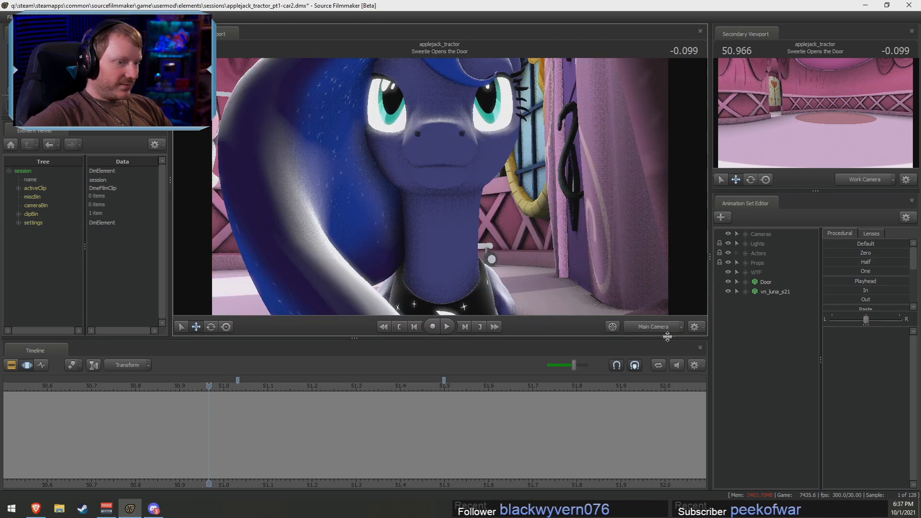
Select the Luna model, extend the time selection over all time, and position the model standing in the room
{"action": "left_click_drag", "start_coordinate": [526, 293], "coordinate": [556, 303]}
{"action": "left_click", "coordinate": [773, 292]}
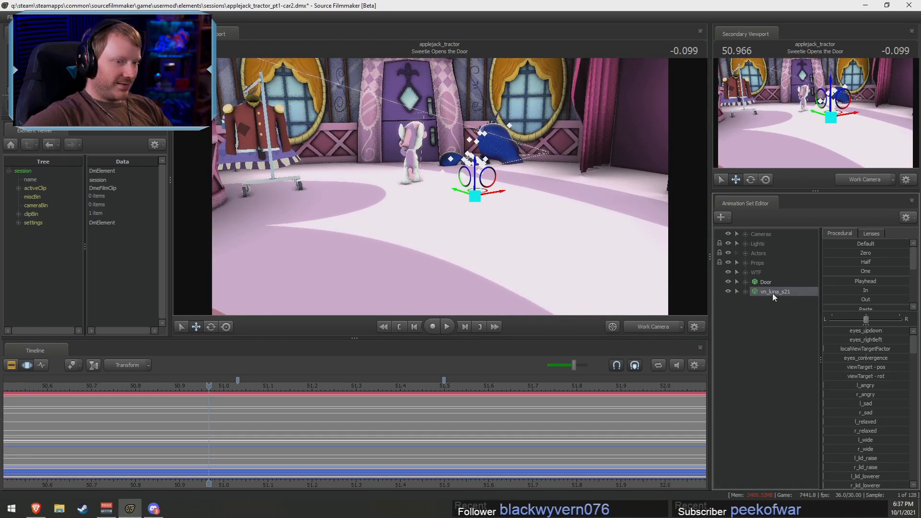
{"action": "left_click_drag", "start_coordinate": [476, 196], "coordinate": [381, 285]}
{"action": "key", "text": "ctrl+z"}
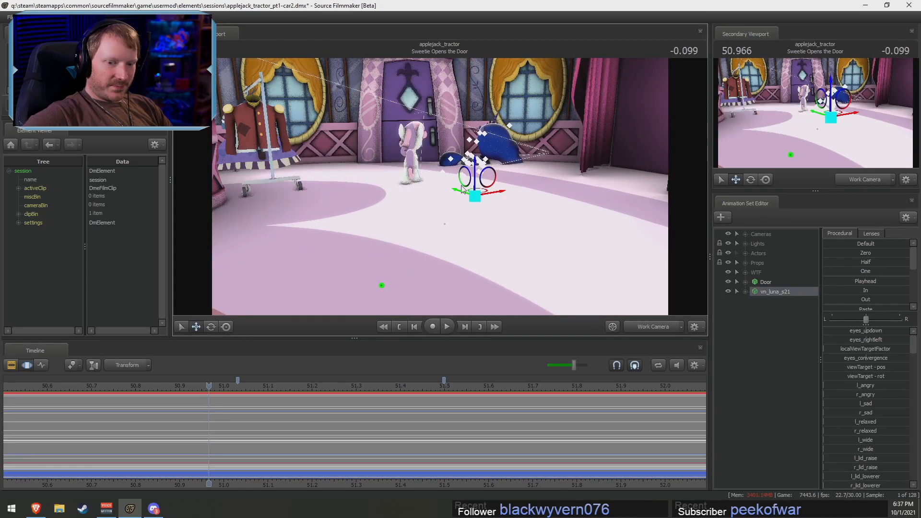
{"action": "left_click", "coordinate": [324, 411]}
{"action": "key", "text": "ctrl+a"}
{"action": "left_click_drag", "start_coordinate": [550, 206], "coordinate": [442, 191], "text": "alt"}
{"action": "left_click_drag", "start_coordinate": [527, 208], "coordinate": [468, 187]}
Expand the Luna model's control groups and its Face group to show the Eyes through Tongue subgroups
{"action": "left_click", "coordinate": [745, 292]}
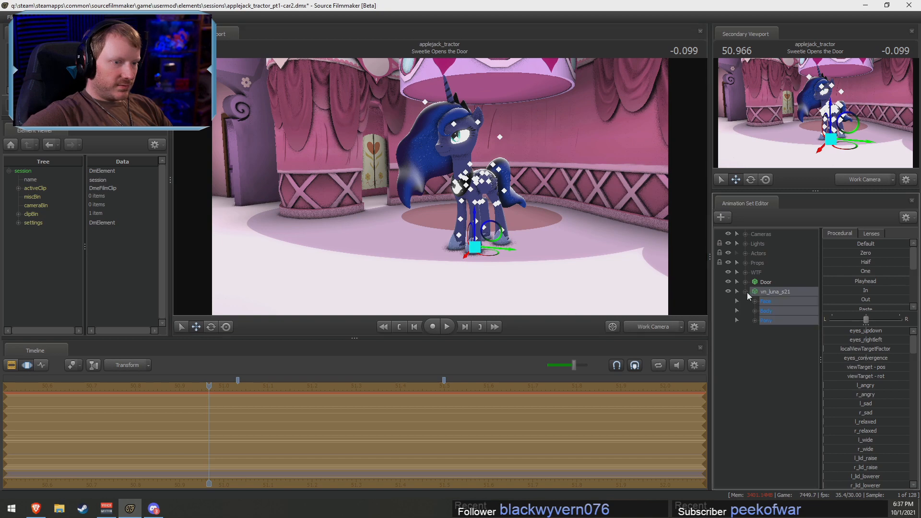
{"action": "left_click", "coordinate": [755, 302]}
{"action": "left_click", "coordinate": [775, 310]}
{"action": "left_click_drag", "start_coordinate": [412, 83], "coordinate": [379, 123]}
Create an animation set for another new model, filtering by "lyra" and loading enchanced_ponies\vn_lyra_enh.mdl
{"action": "right_click", "coordinate": [796, 419]}
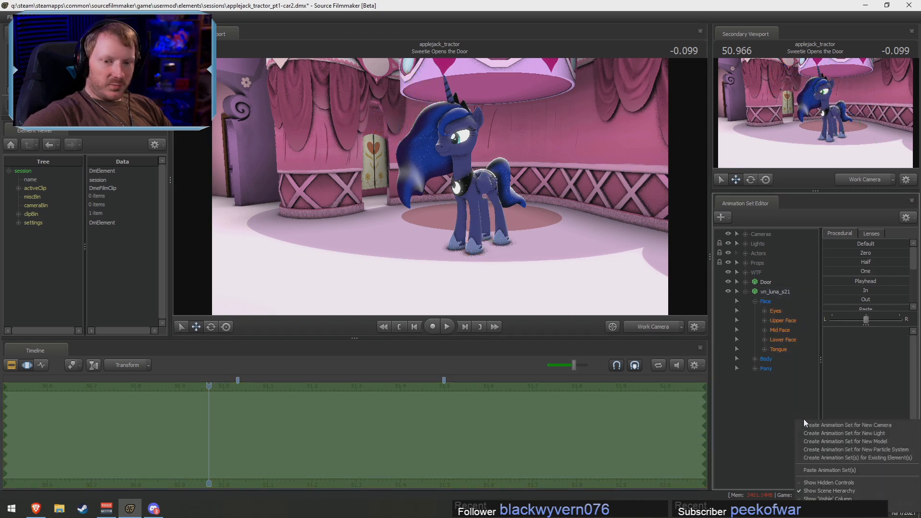
{"action": "left_click", "coordinate": [856, 442]}
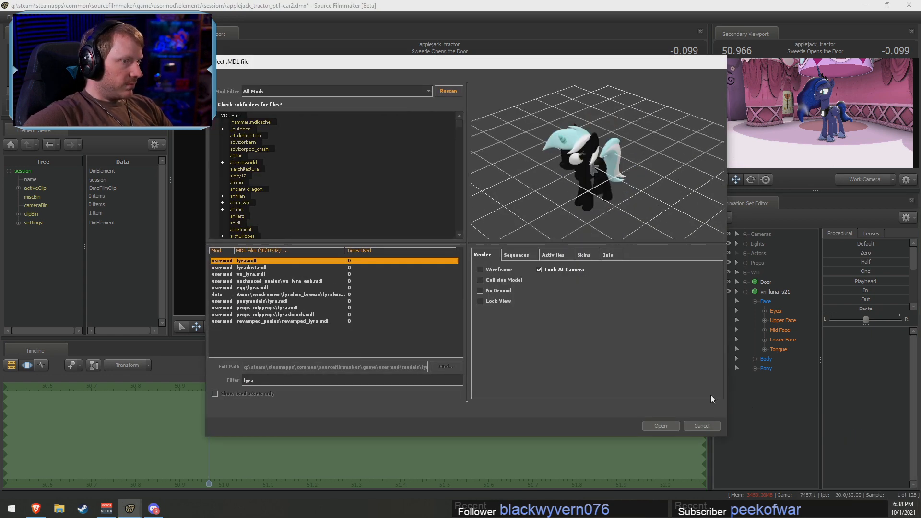
{"action": "left_click", "coordinate": [255, 274]}
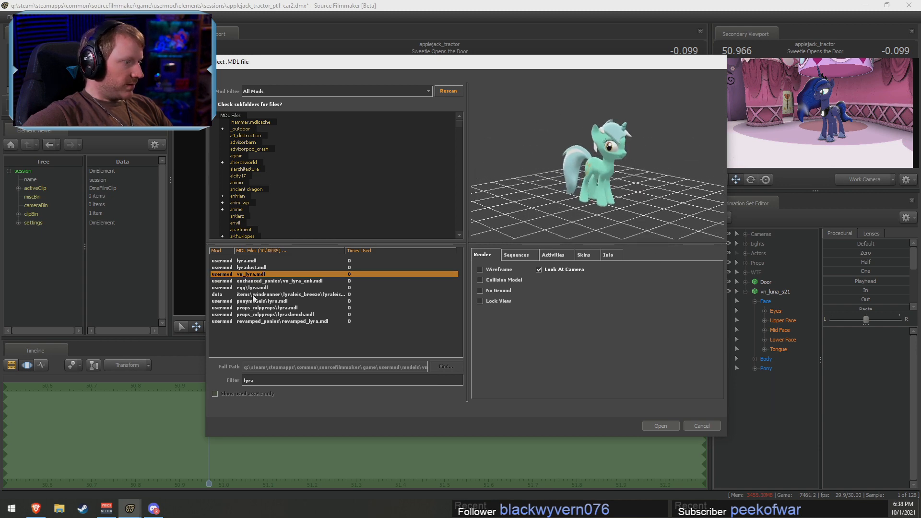
{"action": "left_click", "coordinate": [351, 282]}
{"action": "left_click", "coordinate": [658, 425]}
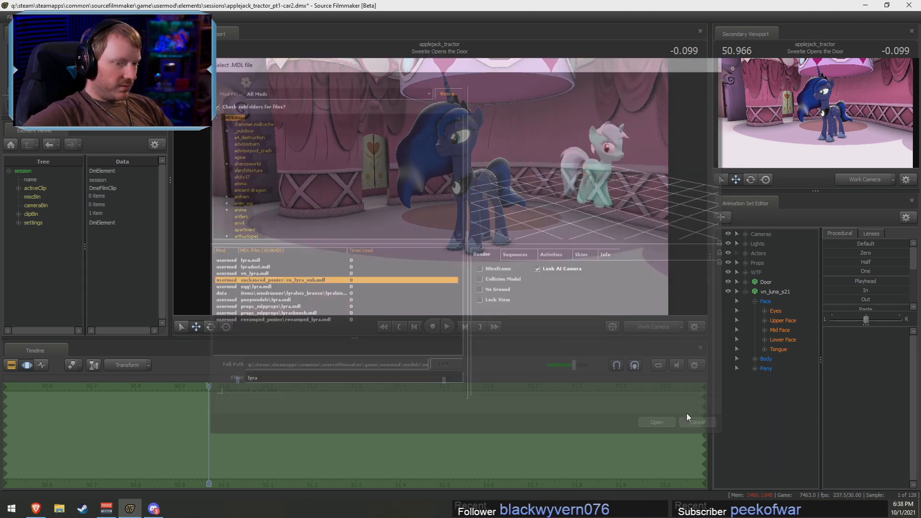
Select the enhanced Lyra model over all time and place it beside Luna, turned with the rotate tool
{"action": "key", "text": "s"}
{"action": "left_click_drag", "start_coordinate": [440, 187], "coordinate": [530, 209]}
{"action": "key", "text": "a"}
{"action": "key", "text": "r"}
{"action": "key", "text": "w"}
{"action": "left_click", "coordinate": [678, 366]}
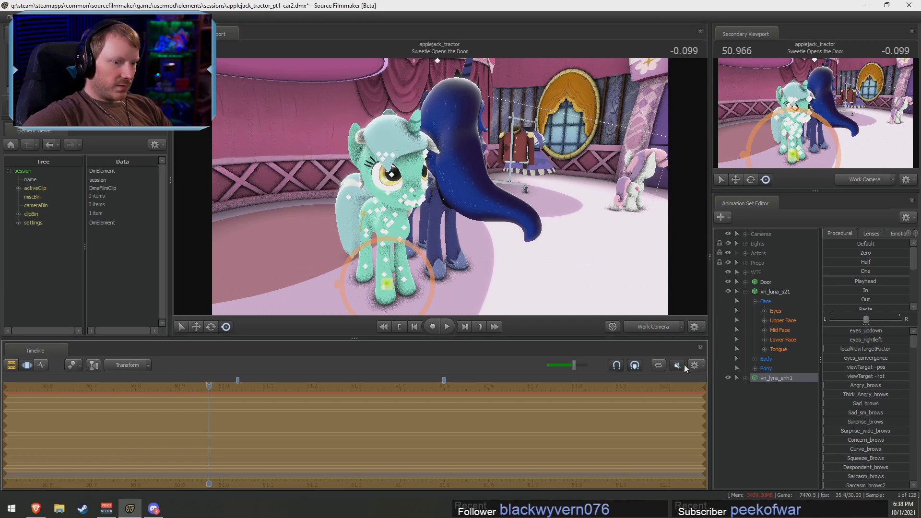
Expand the enhanced Lyra model's Face groups, select its Eyes controls, and move the eye view target in front of the two models
{"action": "left_click", "coordinate": [745, 378]}
{"action": "left_click", "coordinate": [775, 398]}
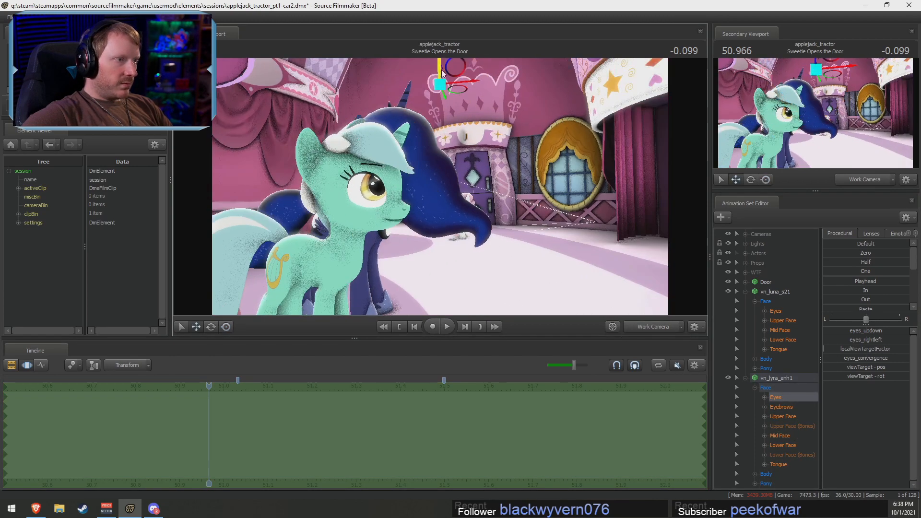
{"action": "left_click_drag", "start_coordinate": [447, 71], "coordinate": [445, 175]}
{"action": "key", "text": "d"}
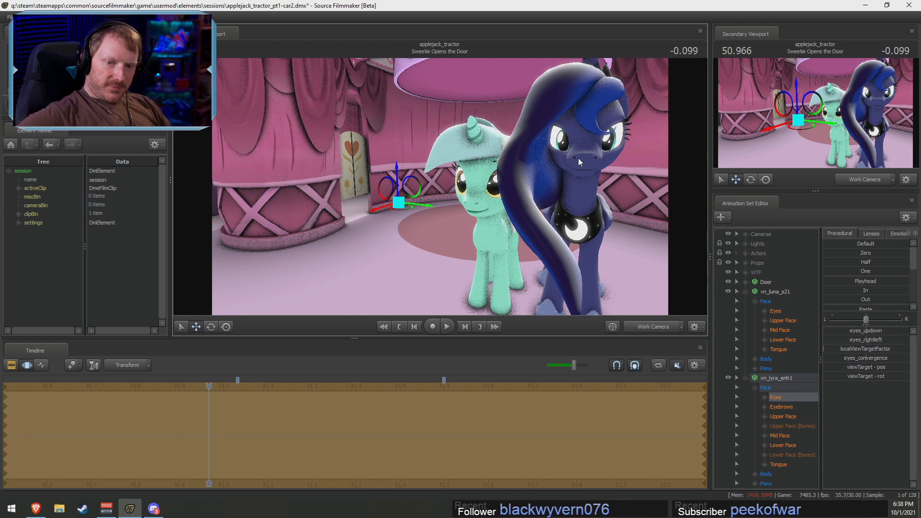
{"action": "key", "text": "s"}
{"action": "left_click_drag", "start_coordinate": [675, 233], "coordinate": [700, 233]}
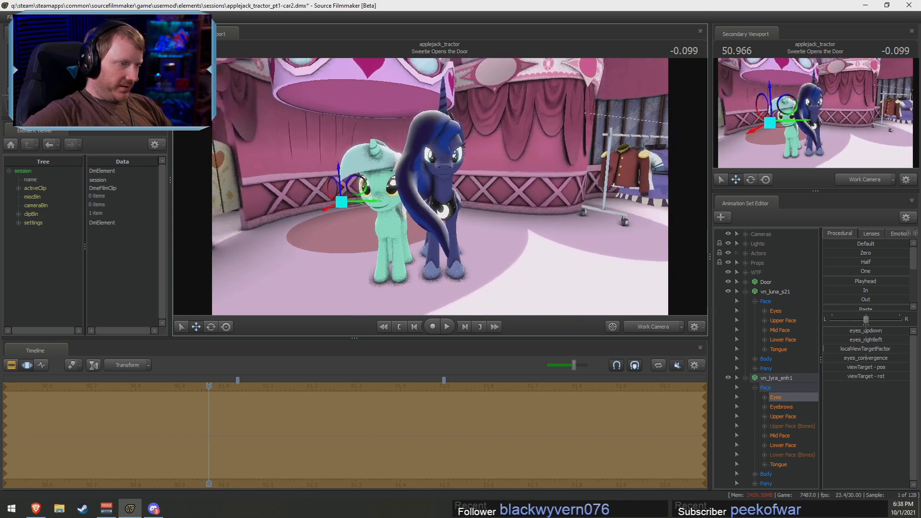
{"action": "left_click_drag", "start_coordinate": [449, 183], "coordinate": [441, 187]}
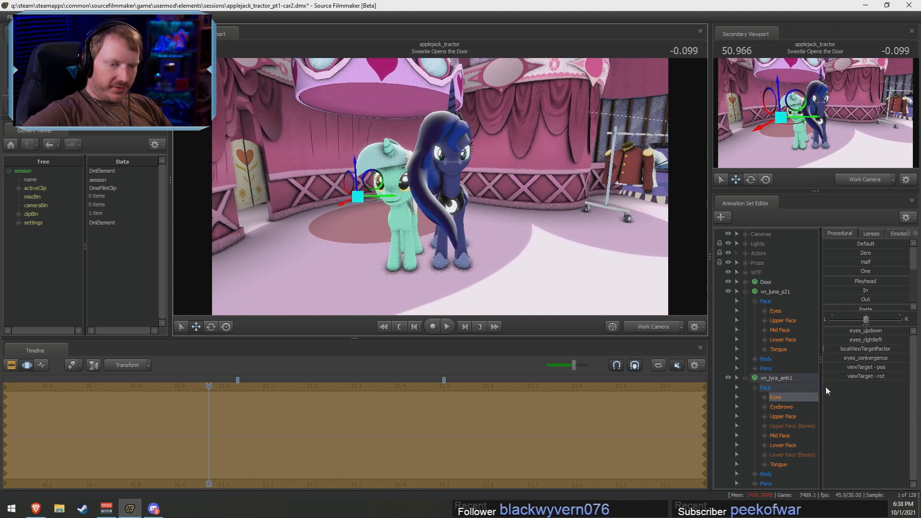
Collapse Lyra's control groups and start creating an animation set for another new model
{"action": "left_click", "coordinate": [745, 379]}
{"action": "right_click", "coordinate": [767, 404]}
{"action": "left_click", "coordinate": [739, 390]}
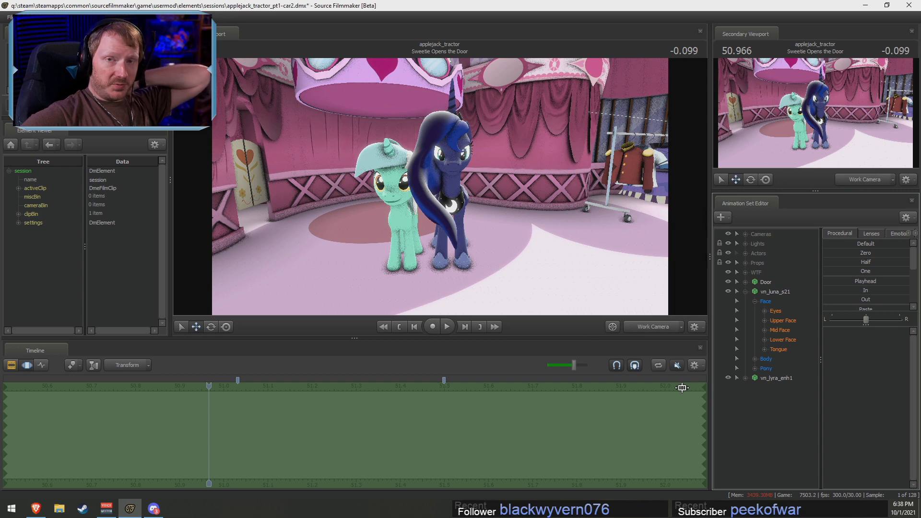
{"action": "right_click", "coordinate": [802, 377]}
{"action": "left_click", "coordinate": [833, 357]}
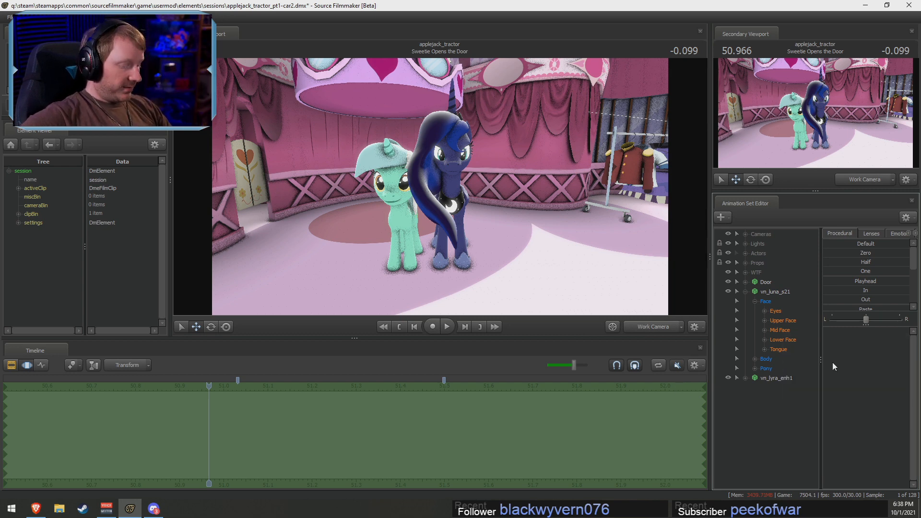
{"action": "type", "text": "m"}
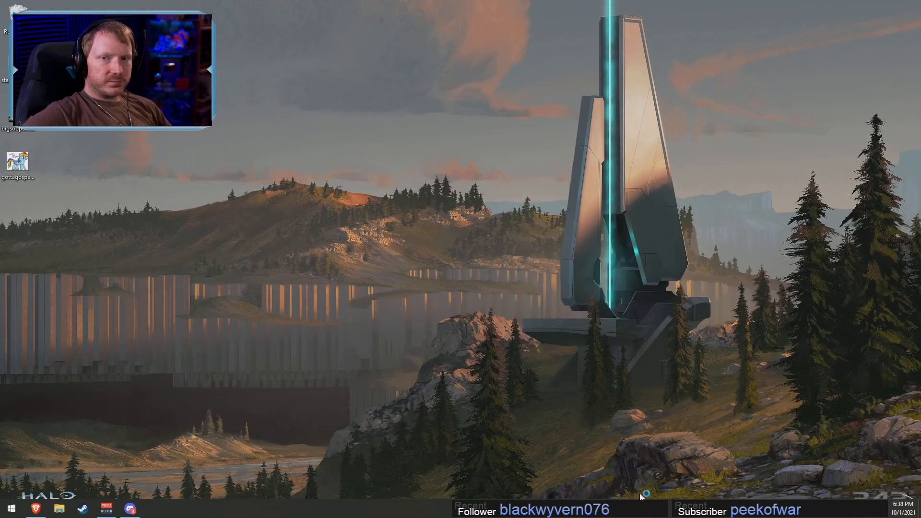
Relaunch Source Filmmaker from Steam, load the applejack_tractor_pt1-car2 autosave session, and dismiss the workshop download queue
{"action": "right_click", "coordinate": [83, 508]}
{"action": "left_click", "coordinate": [49, 233]}
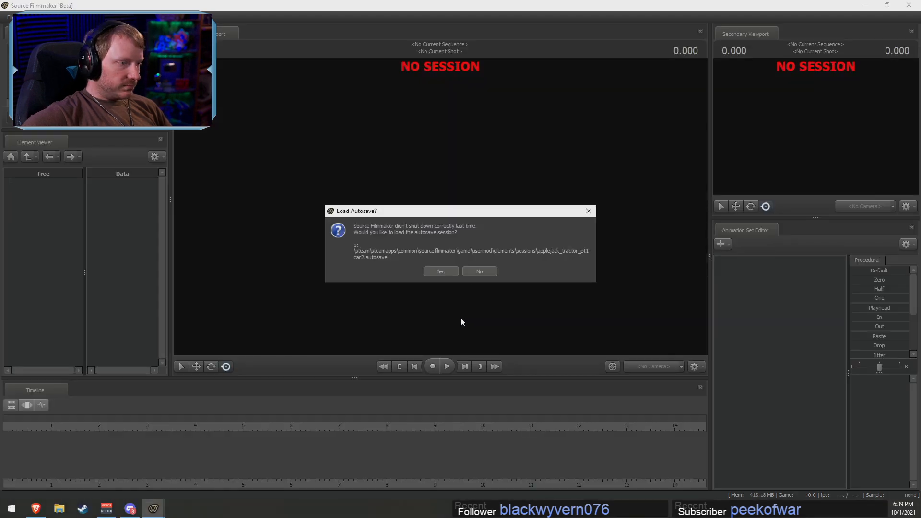
{"action": "left_click", "coordinate": [441, 271]}
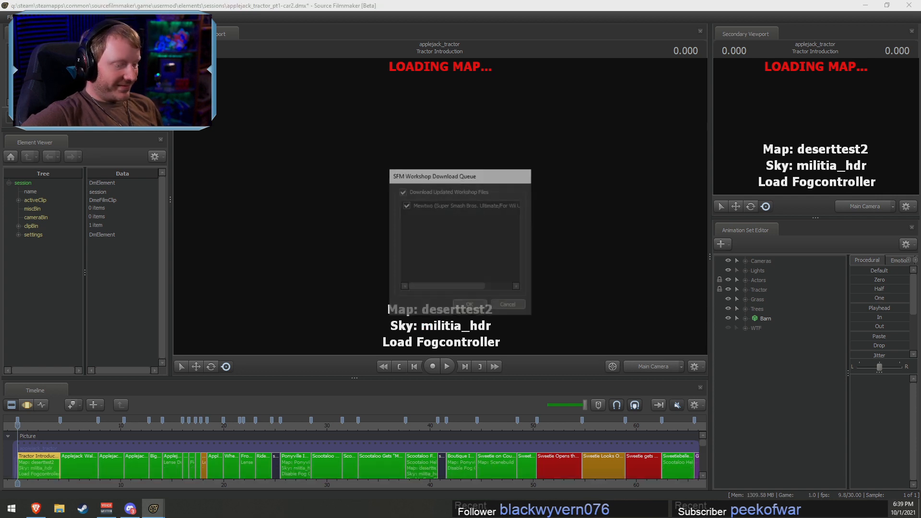
{"action": "left_click", "coordinate": [517, 303]}
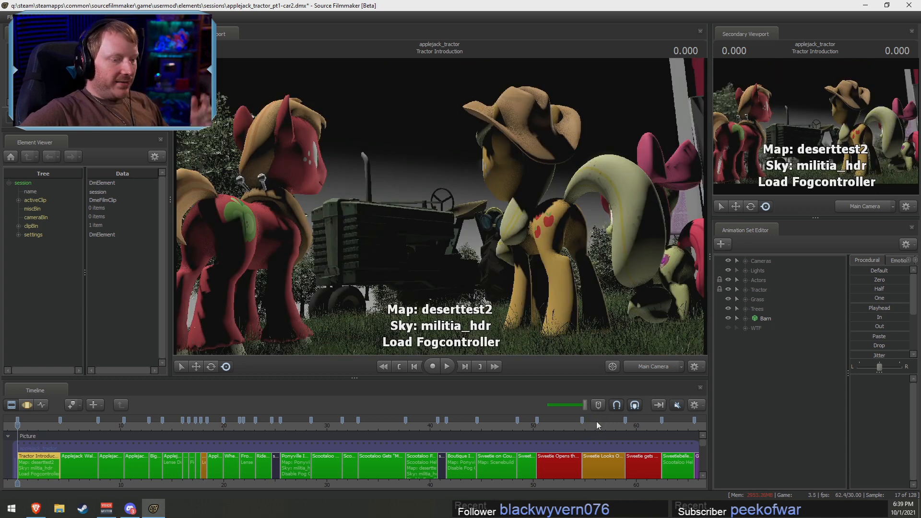
Go to the "Sweetie Opens the Door" shot, expand its Actors group, and select the Sweetiebelle Lipsync animation set
{"action": "left_click", "coordinate": [600, 423]}
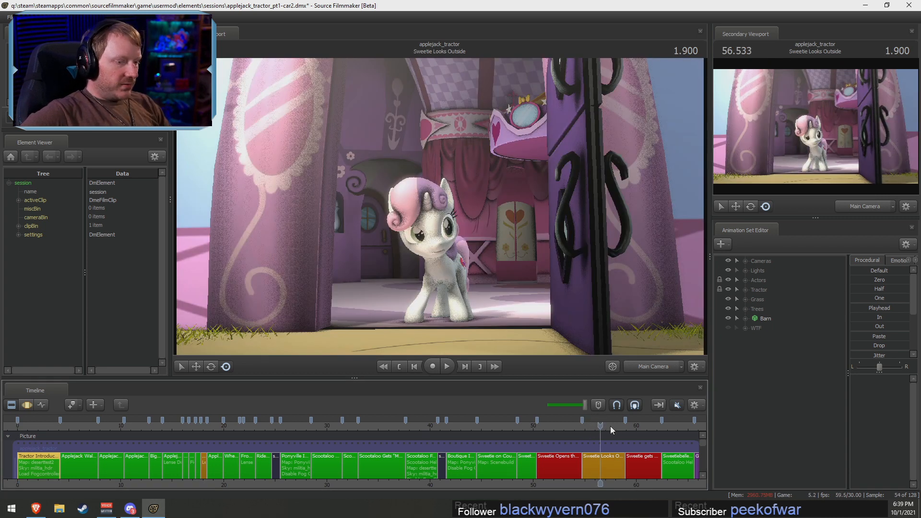
{"action": "left_click", "coordinate": [611, 457]}
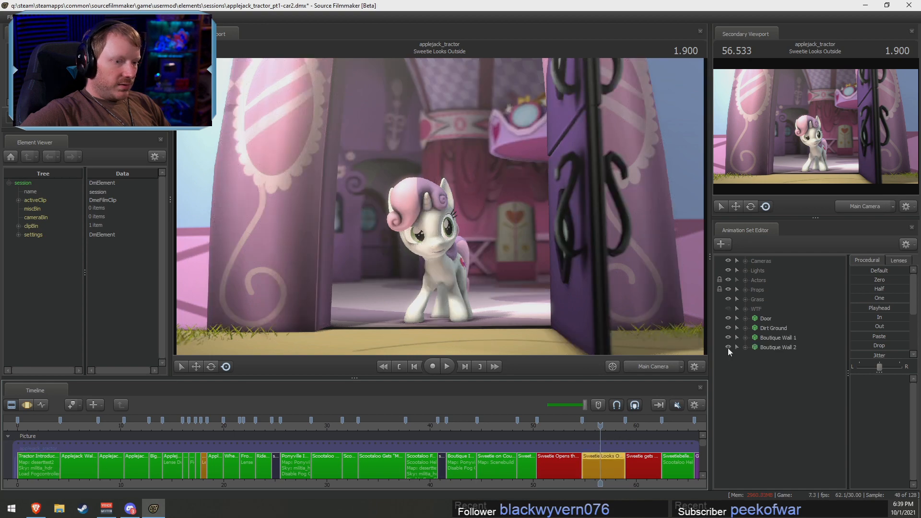
{"action": "left_click_drag", "start_coordinate": [628, 427], "coordinate": [558, 436]}
{"action": "left_click", "coordinate": [557, 474]}
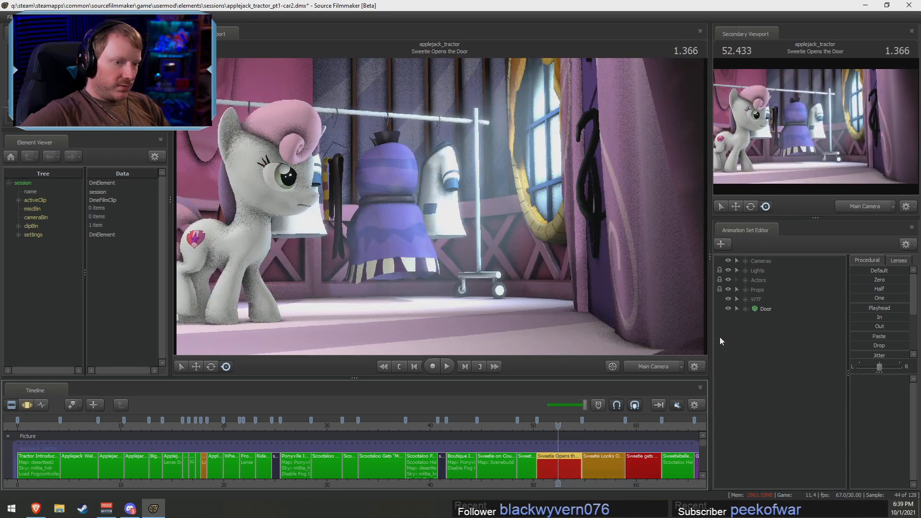
{"action": "left_click", "coordinate": [741, 280]}
{"action": "left_click", "coordinate": [784, 290]}
{"action": "left_click", "coordinate": [793, 299]}
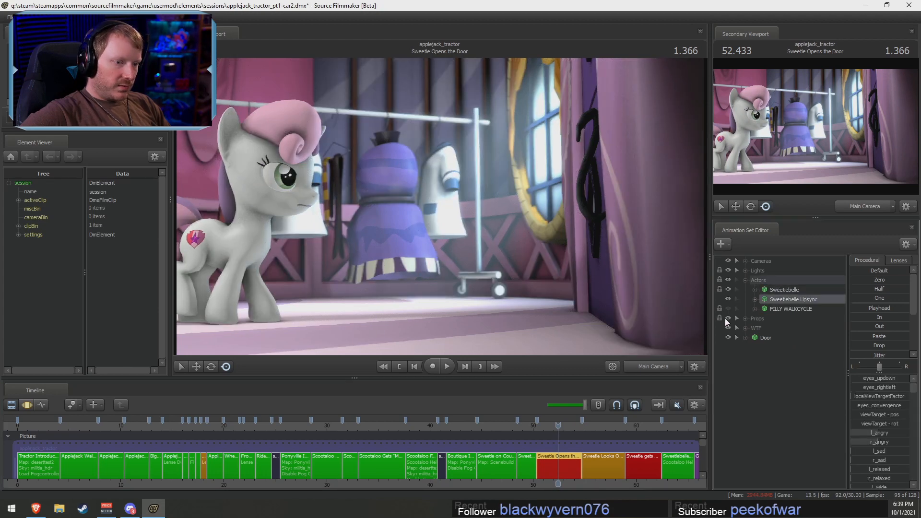
View Sweetie Belle's lip-sync model through the work camera, show its curves in the Motion Editor, and play back the animation
{"action": "left_click", "coordinate": [644, 373]}
{"action": "left_click_drag", "start_coordinate": [594, 268], "coordinate": [686, 269]}
{"action": "left_click_drag", "start_coordinate": [384, 230], "coordinate": [435, 216]}
{"action": "key", "text": "F3"}
{"action": "scroll", "coordinate": [582, 456], "scroll_direction": "up", "scroll_amount": 8}
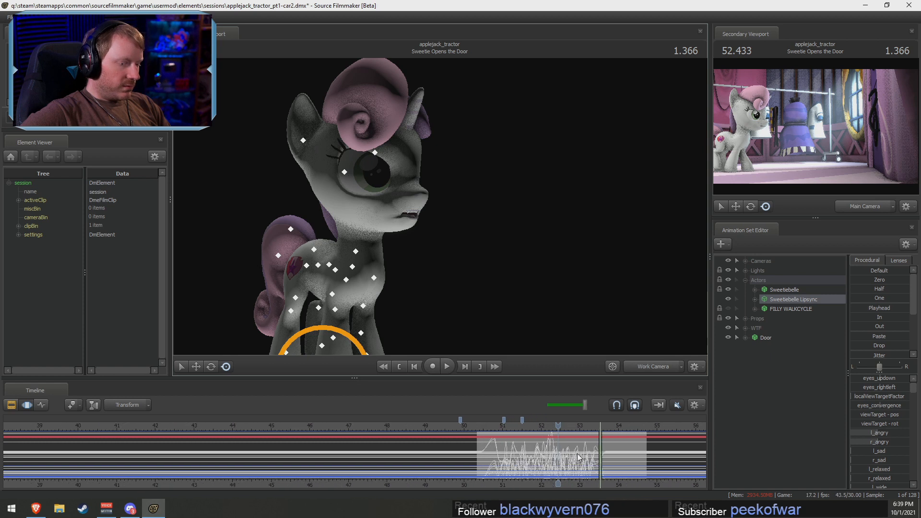
{"action": "key", "text": "space"}
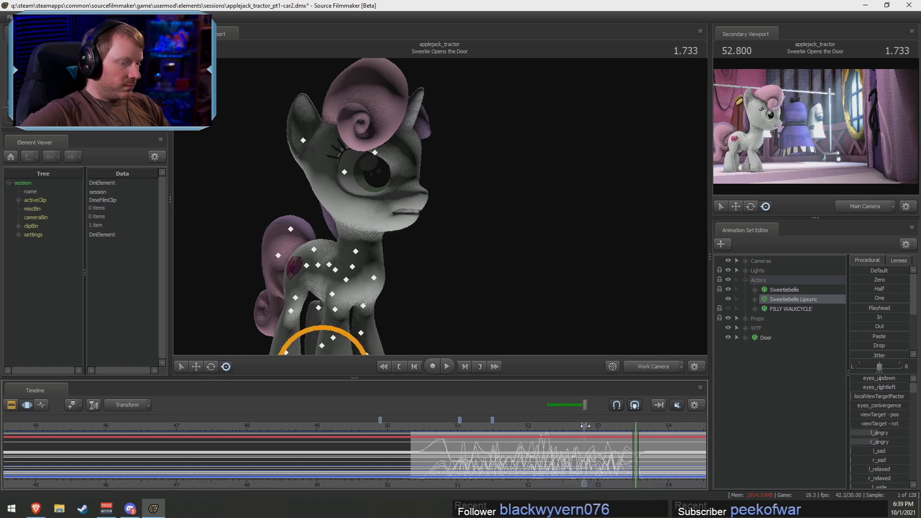
{"action": "key", "text": "space"}
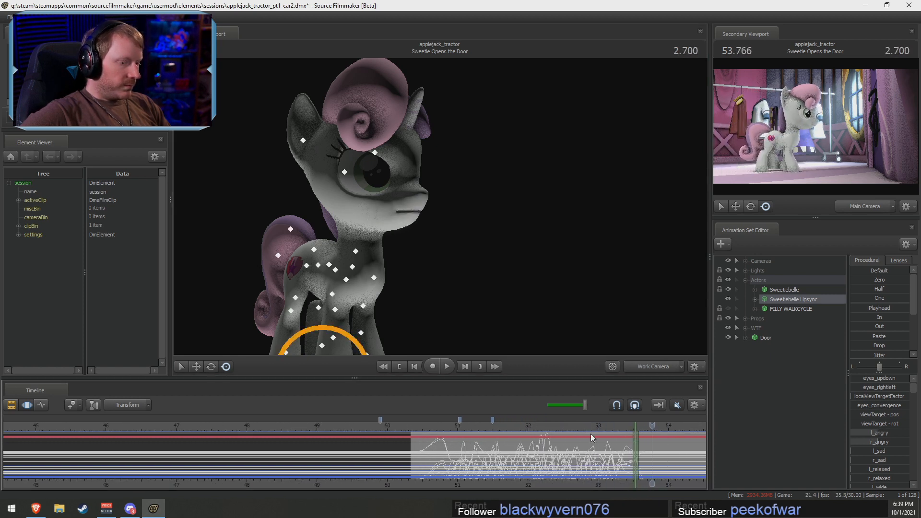
Bring the work camera back into the boutique room and turn off the scene lighting in the viewport
{"action": "scroll", "coordinate": [594, 441], "scroll_direction": "up", "scroll_amount": 3}
{"action": "key", "text": "s"}
{"action": "left_click_drag", "start_coordinate": [506, 320], "coordinate": [623, 319]}
{"action": "key", "text": "w"}
{"action": "left_click_drag", "start_coordinate": [422, 192], "coordinate": [468, 221]}
{"action": "right_click", "coordinate": [468, 220]}
{"action": "left_click", "coordinate": [486, 248]}
Create an animation set for a new model, filtering by "luna" and loading vn_luna_s2.mdl
{"action": "right_click", "coordinate": [816, 361]}
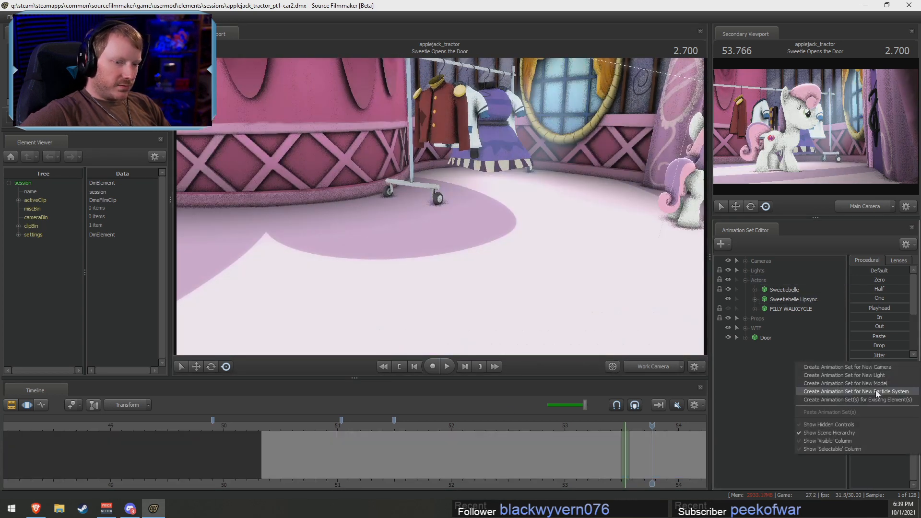
{"action": "left_click", "coordinate": [874, 379]}
{"action": "type", "text": "lu"}
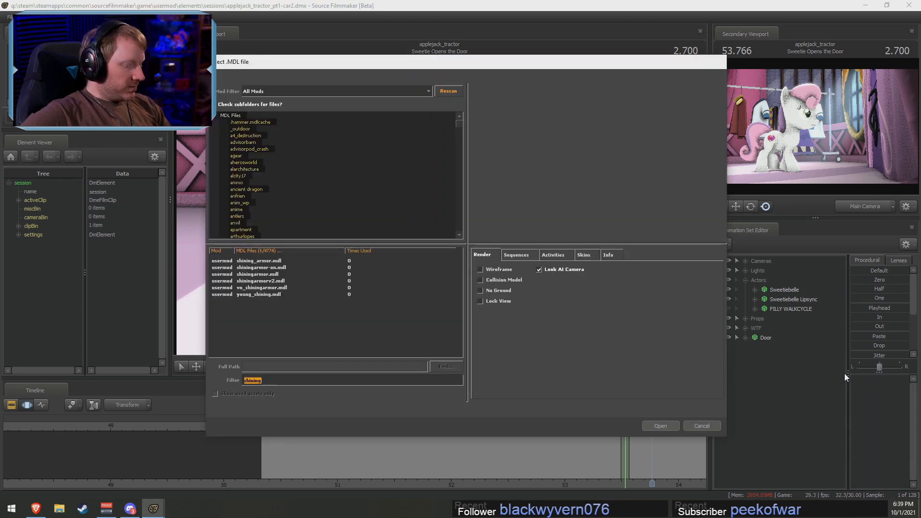
{"action": "type", "text": "na"}
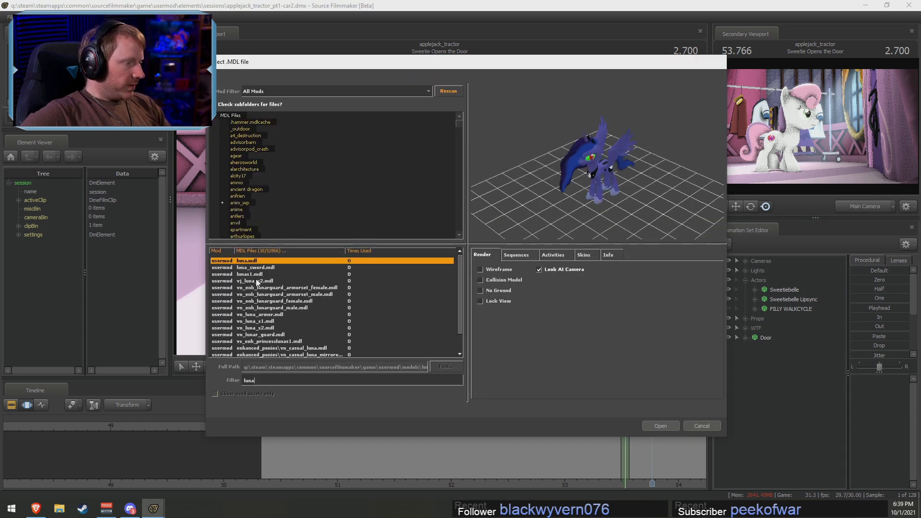
{"action": "left_click", "coordinate": [258, 328]}
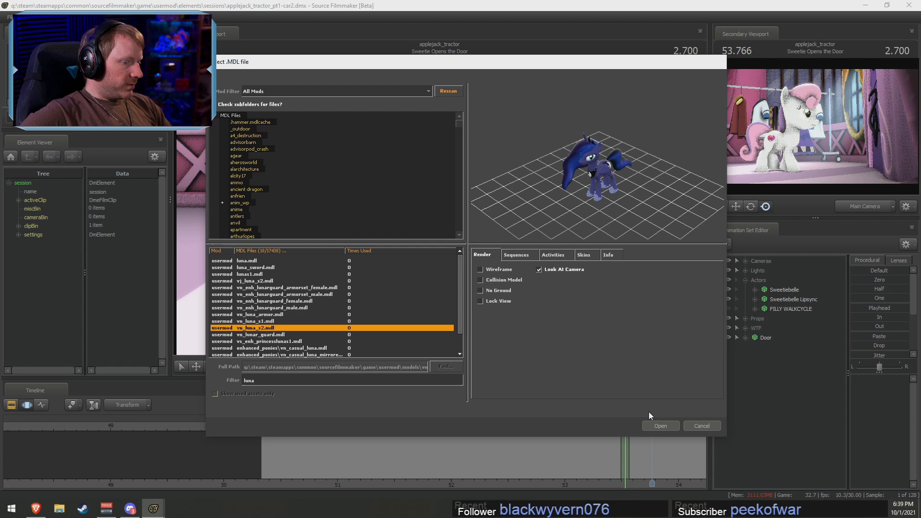
{"action": "left_click", "coordinate": [263, 281]}
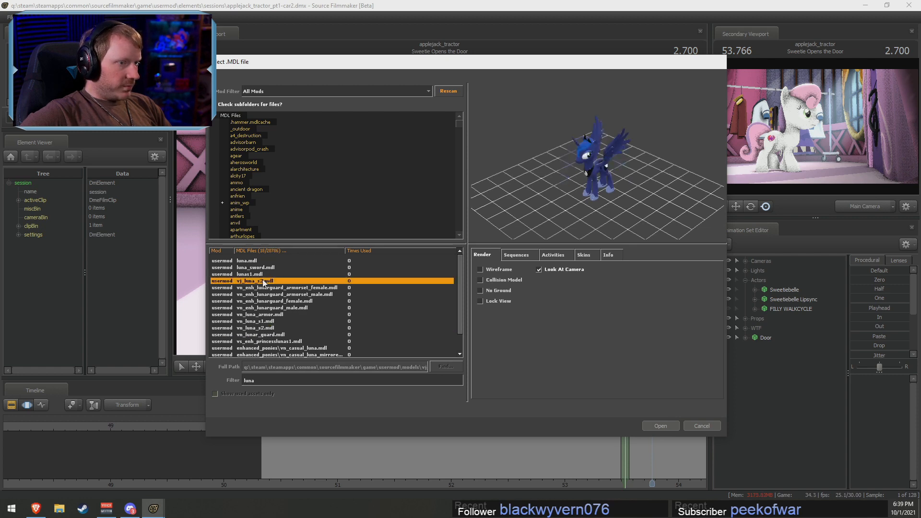
{"action": "left_click", "coordinate": [257, 329]}
{"action": "left_click", "coordinate": [670, 427]}
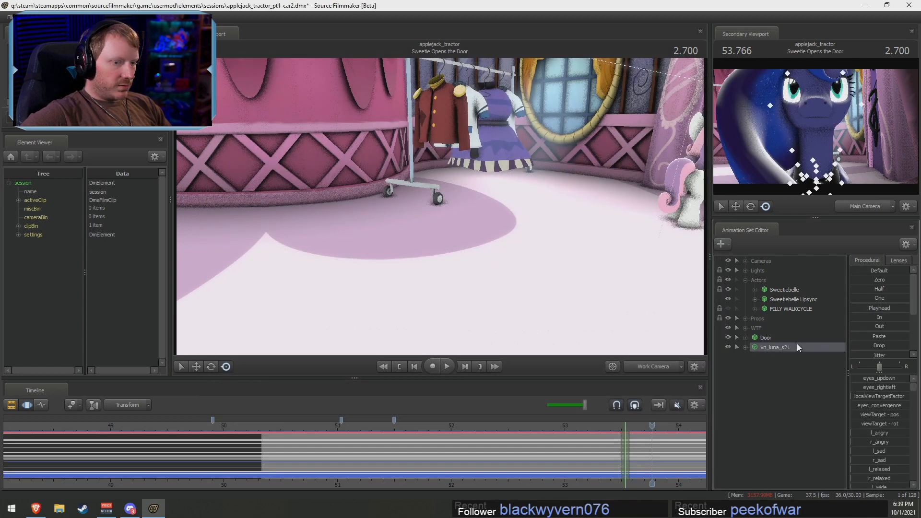
Extend the time selection over all time and place the Luna model standing in the open area of the room
{"action": "left_click_drag", "start_coordinate": [486, 277], "coordinate": [551, 268]}
{"action": "key", "text": "ctrl+a"}
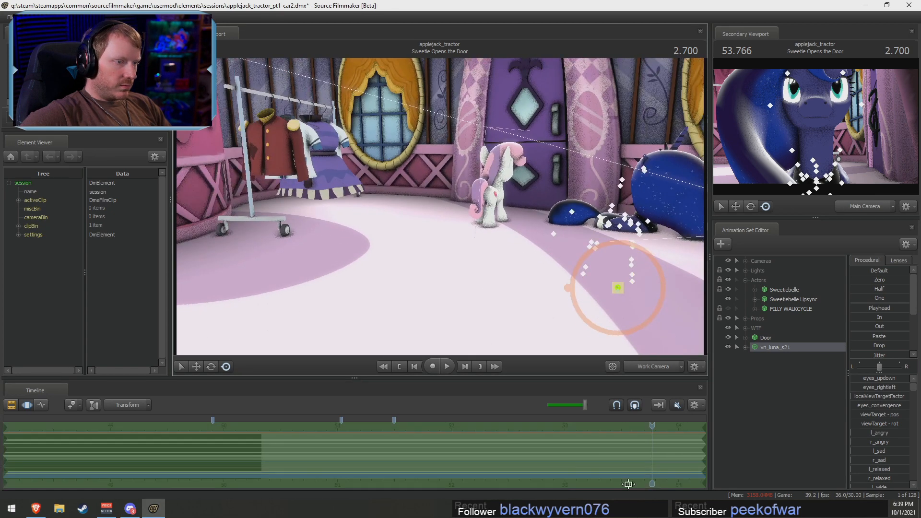
{"action": "left_click_drag", "start_coordinate": [616, 288], "coordinate": [206, 325]}
{"action": "left_click_drag", "start_coordinate": [485, 228], "coordinate": [415, 222]}
Create an animation set for enchanced_ponies\vn_lyra_enh.mdl, filtering by "lyra", and place the Lyra model beside Luna
{"action": "right_click", "coordinate": [796, 439]}
{"action": "left_click", "coordinate": [871, 369]}
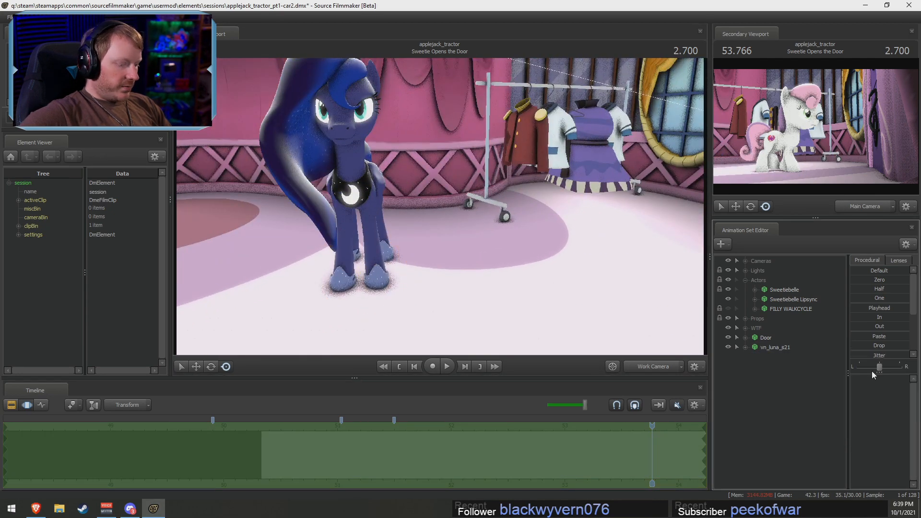
{"action": "type", "text": "lyra"}
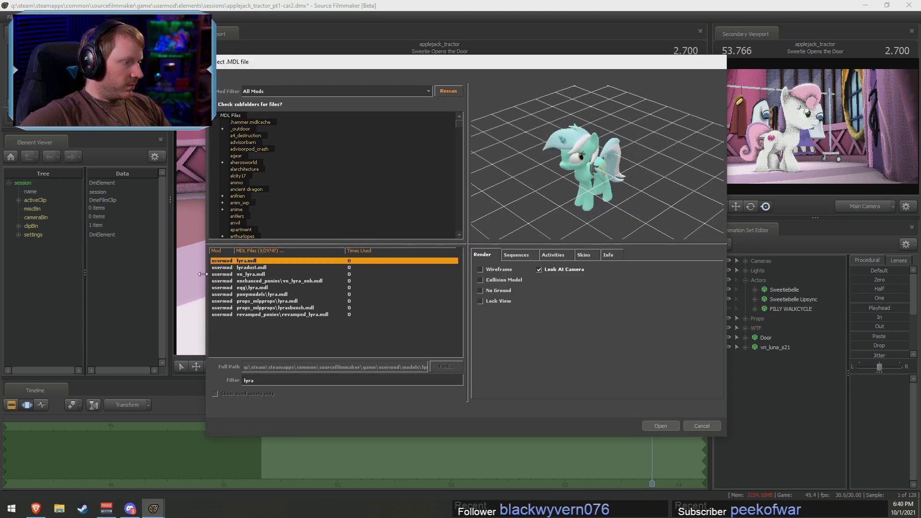
{"action": "left_click", "coordinate": [256, 287]}
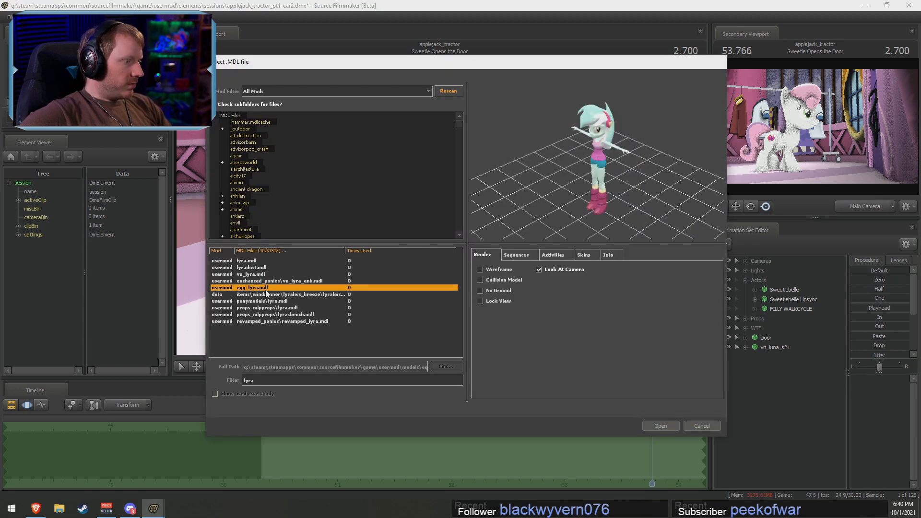
{"action": "left_click", "coordinate": [270, 282]}
{"action": "left_click", "coordinate": [661, 426]}
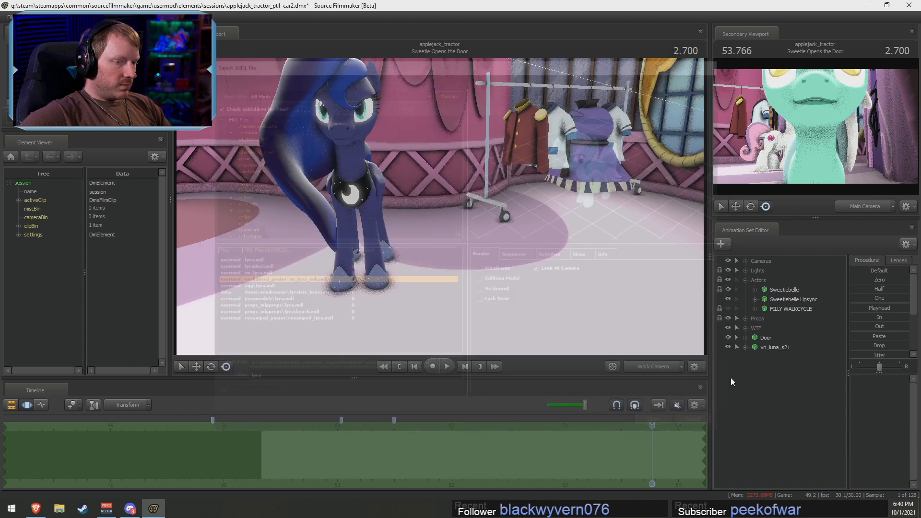
{"action": "left_click_drag", "start_coordinate": [479, 215], "coordinate": [370, 244]}
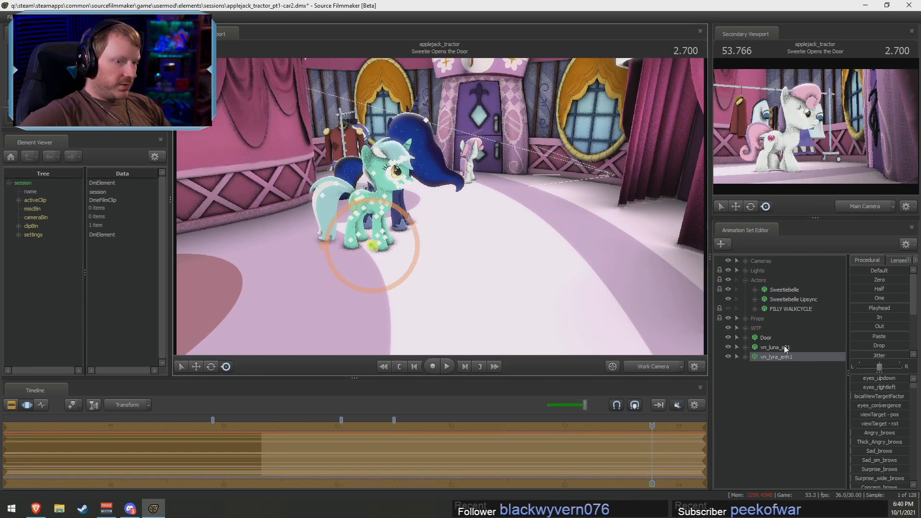
Create an animation set for another new model, filtering by "tempest" and loading vn_enh_tempestshadow.mdl
{"action": "right_click", "coordinate": [766, 395]}
{"action": "left_click", "coordinate": [813, 419]}
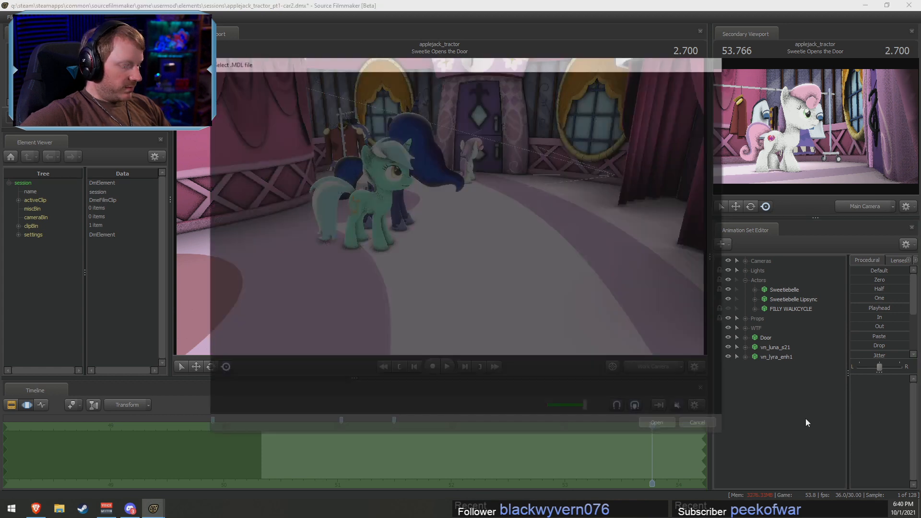
{"action": "type", "text": "tempest"}
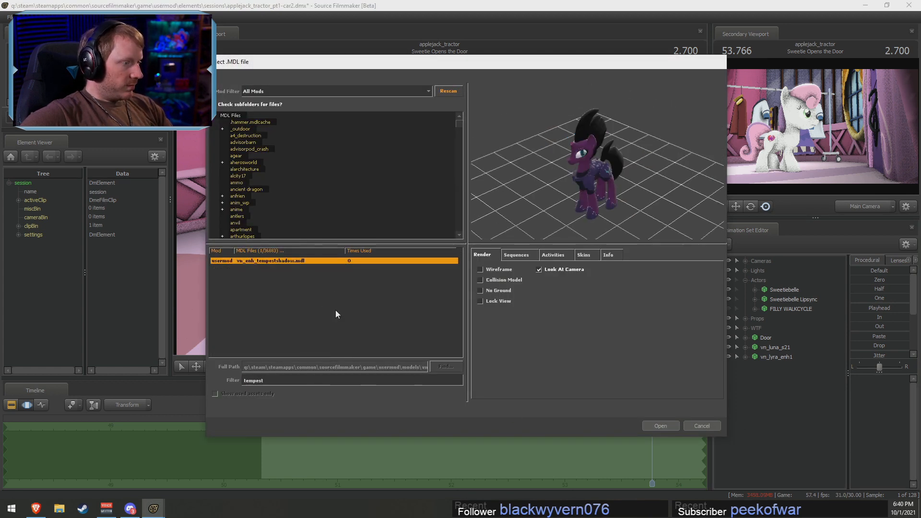
{"action": "left_click", "coordinate": [655, 427]}
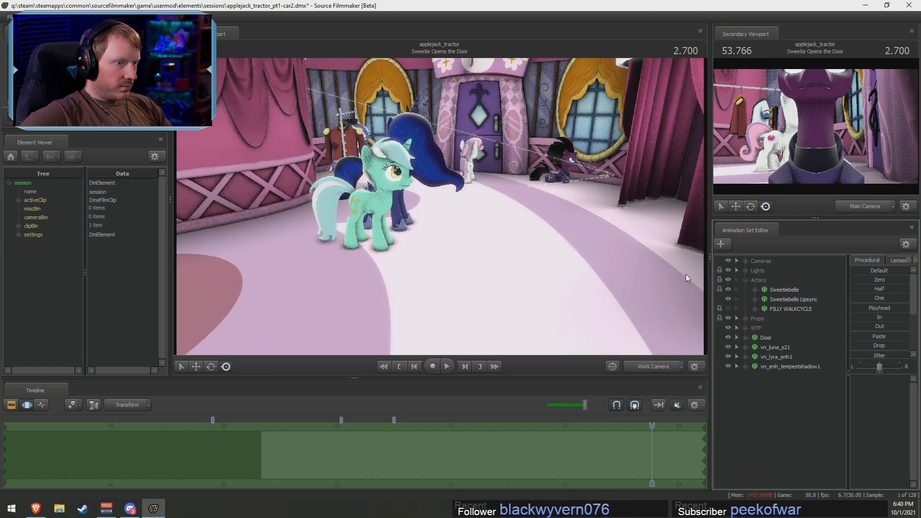
Select the Tempest Shadow model and place it beside Lyra and Luna
{"action": "left_click", "coordinate": [773, 366]}
{"action": "left_click_drag", "start_coordinate": [556, 208], "coordinate": [369, 273]}
{"action": "key", "text": "w"}
{"action": "left_click_drag", "start_coordinate": [560, 188], "coordinate": [665, 229]}
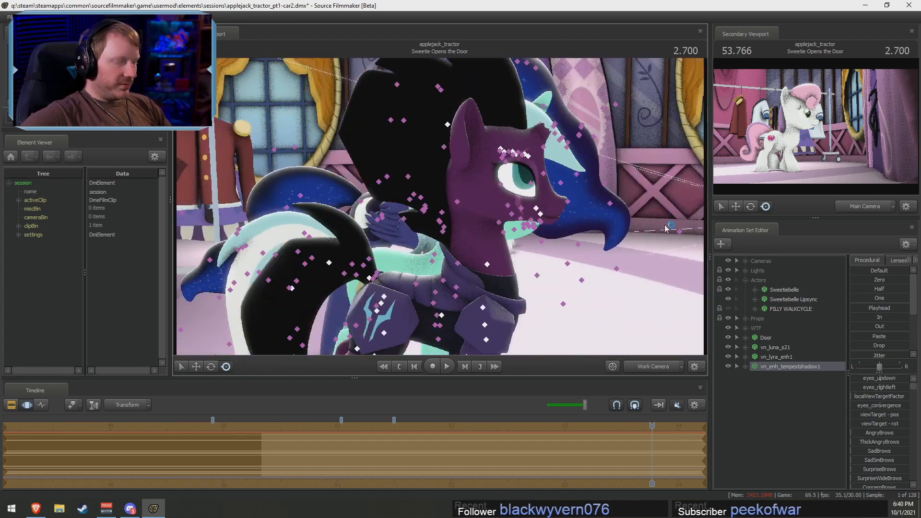
{"action": "left_click_drag", "start_coordinate": [546, 277], "coordinate": [441, 209]}
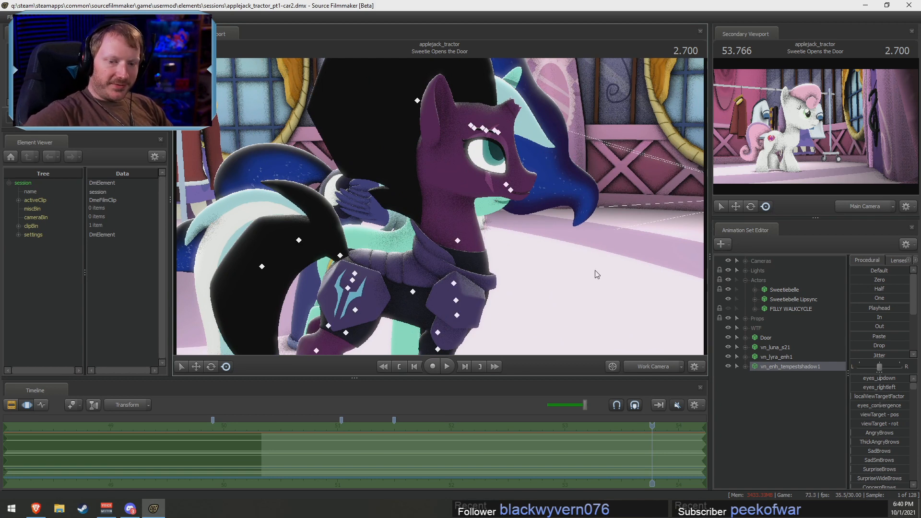
Select Tempest Shadow's Eyes controls in the Face group and move the view target out in front of the model
{"action": "left_click", "coordinate": [745, 366]}
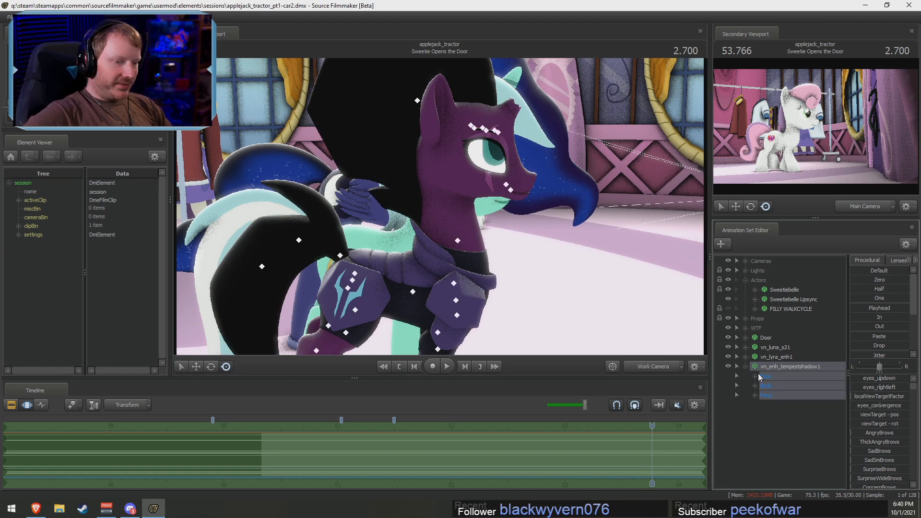
{"action": "left_click", "coordinate": [754, 376]}
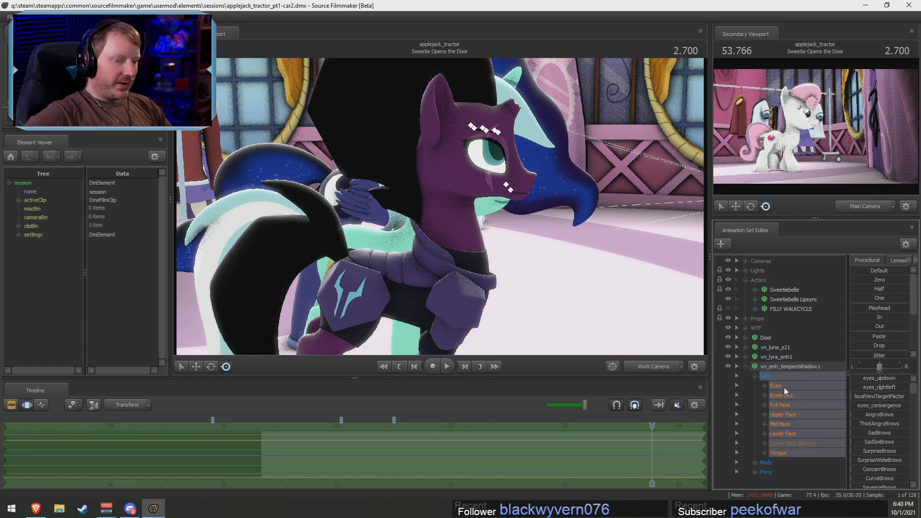
{"action": "left_click", "coordinate": [775, 386]}
{"action": "left_click_drag", "start_coordinate": [473, 126], "coordinate": [515, 196]}
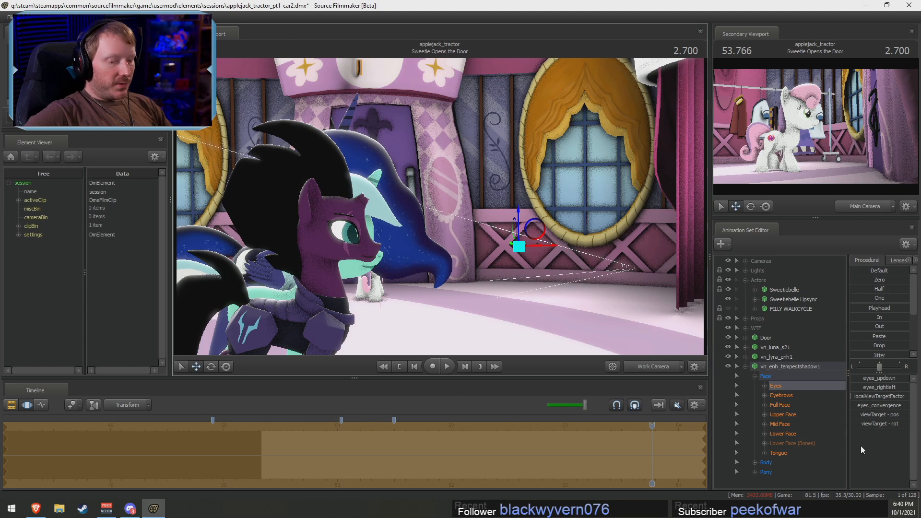
Select Lyra's Eyes controls in the Face group and move the view target ahead of the model
{"action": "left_click", "coordinate": [745, 357]}
{"action": "left_click", "coordinate": [754, 367]}
{"action": "left_click", "coordinate": [775, 376]}
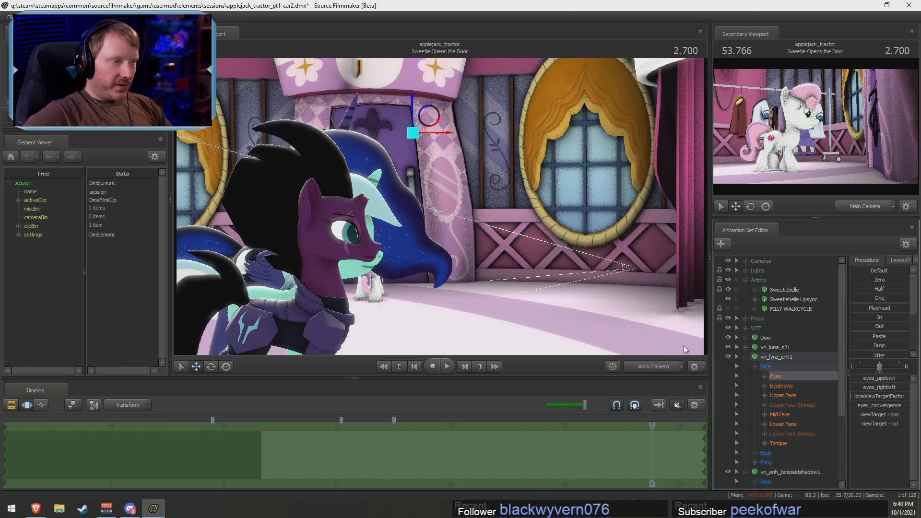
{"action": "left_click_drag", "start_coordinate": [430, 111], "coordinate": [510, 191]}
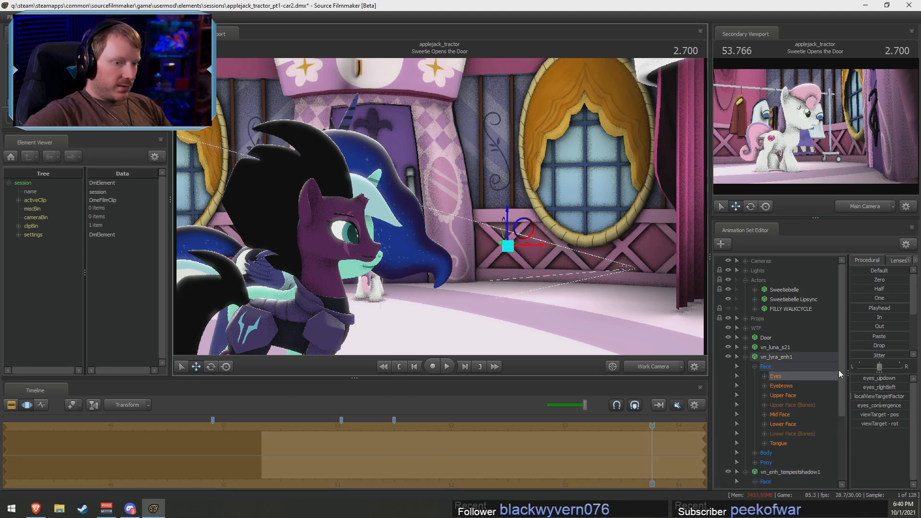
Select Luna's Eyes controls in the Face group, reposition the view target, and check the gaze of the ponies
{"action": "left_click", "coordinate": [745, 347]}
{"action": "left_click", "coordinate": [754, 357]}
{"action": "left_click", "coordinate": [775, 366]}
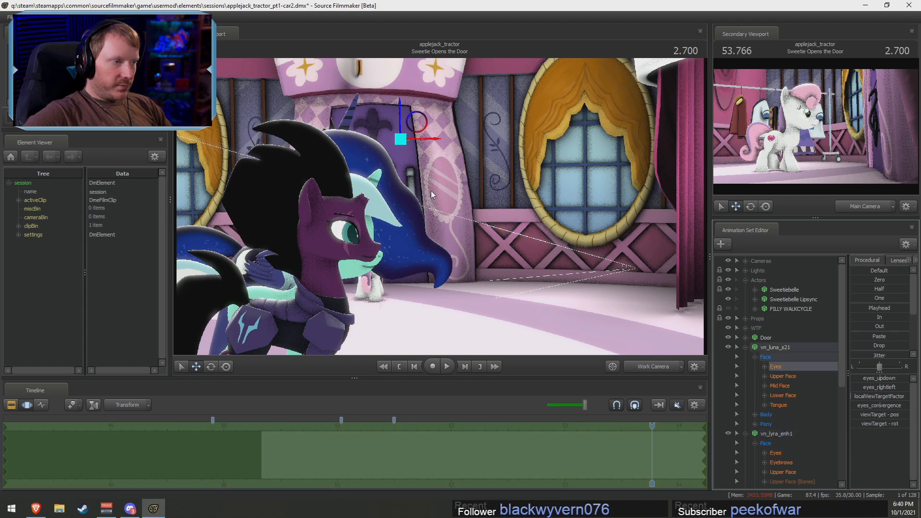
{"action": "left_click_drag", "start_coordinate": [429, 137], "coordinate": [438, 142]}
{"action": "left_click_drag", "start_coordinate": [512, 207], "coordinate": [460, 213]}
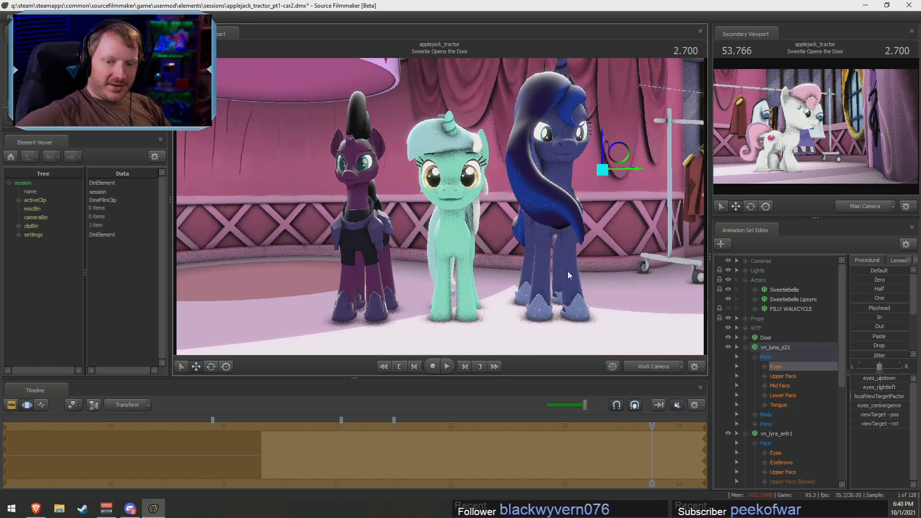
{"action": "left_click_drag", "start_coordinate": [491, 191], "coordinate": [512, 195]}
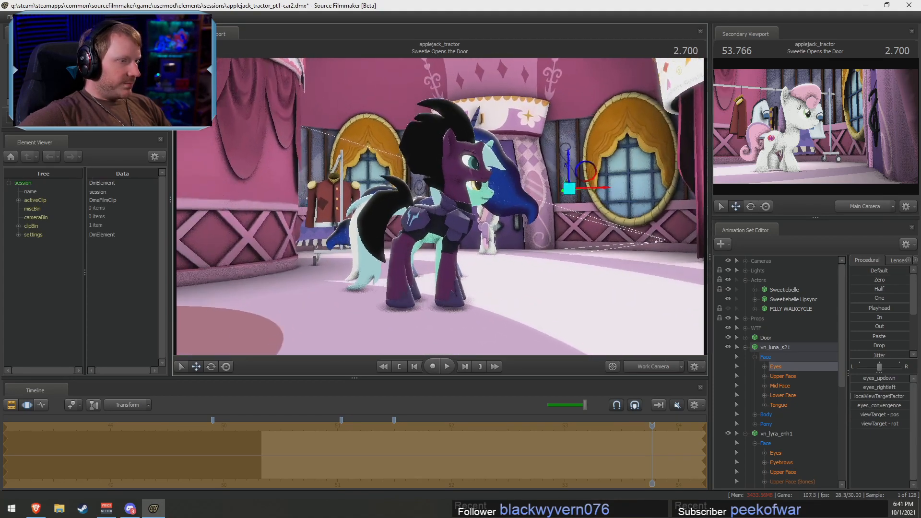
Check the shots before "Sweetie Opens the Door" in the clip timeline and play back the start of that shot
{"action": "left_click_drag", "start_coordinate": [652, 424], "coordinate": [82, 422]}
{"action": "key", "text": "F2"}
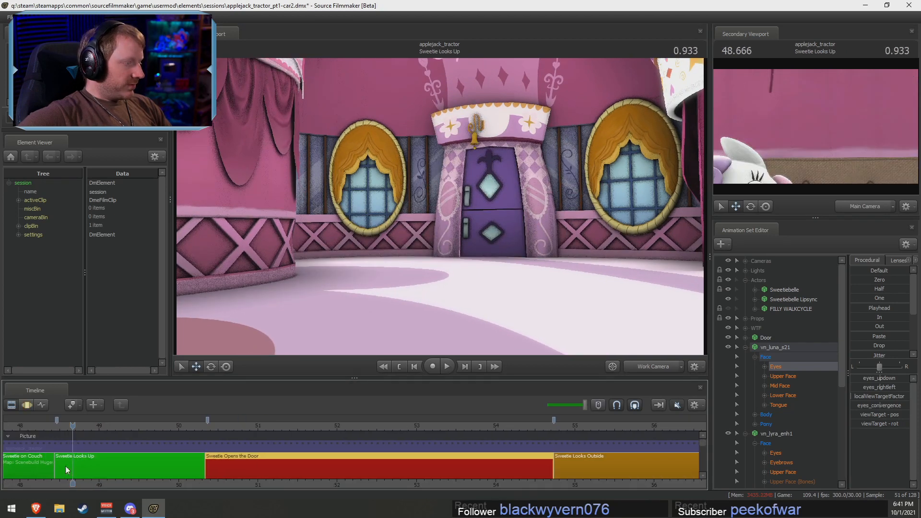
{"action": "middle_click_drag", "start_coordinate": [48, 490], "coordinate": [247, 449]}
{"action": "left_click", "coordinate": [105, 425]}
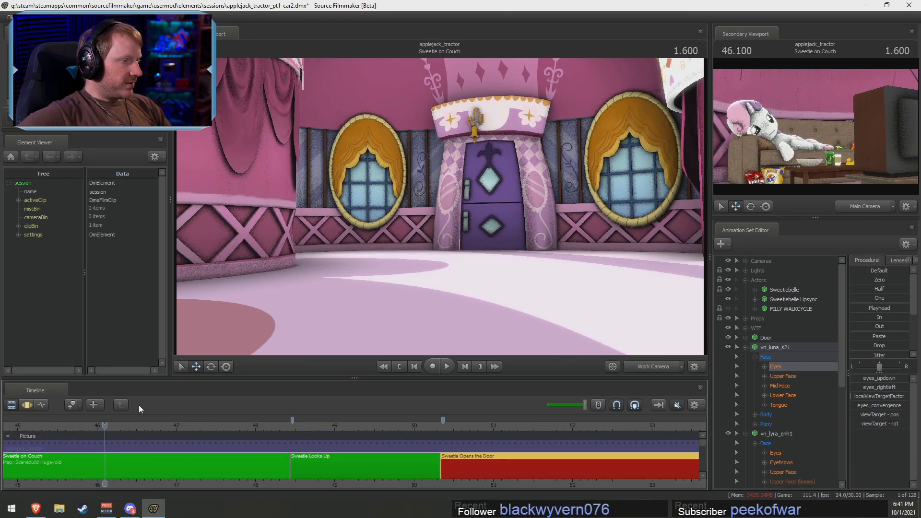
{"action": "scroll", "coordinate": [146, 426], "scroll_direction": "down", "scroll_amount": 3}
{"action": "left_click", "coordinate": [142, 471]}
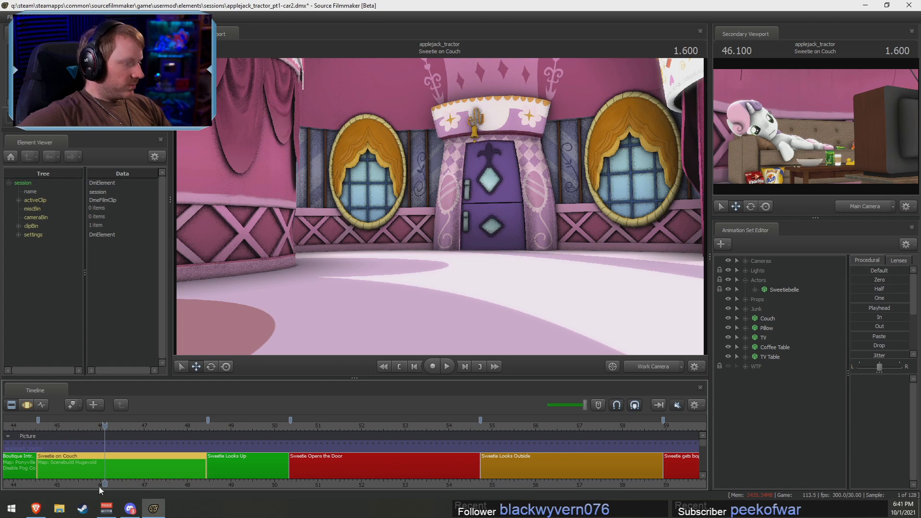
{"action": "middle_click_drag", "start_coordinate": [99, 483], "coordinate": [146, 472]}
{"action": "left_click", "coordinate": [346, 423]}
{"action": "key", "text": "space"}
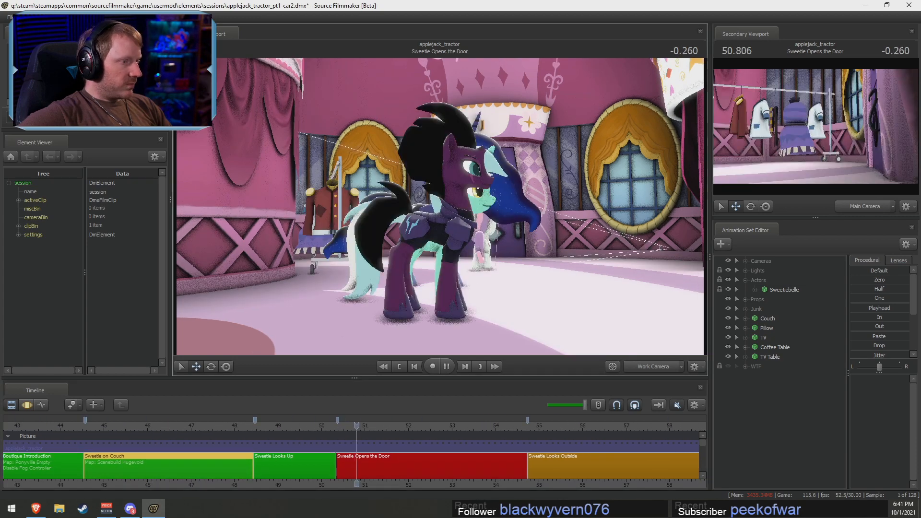
{"action": "key", "text": "space"}
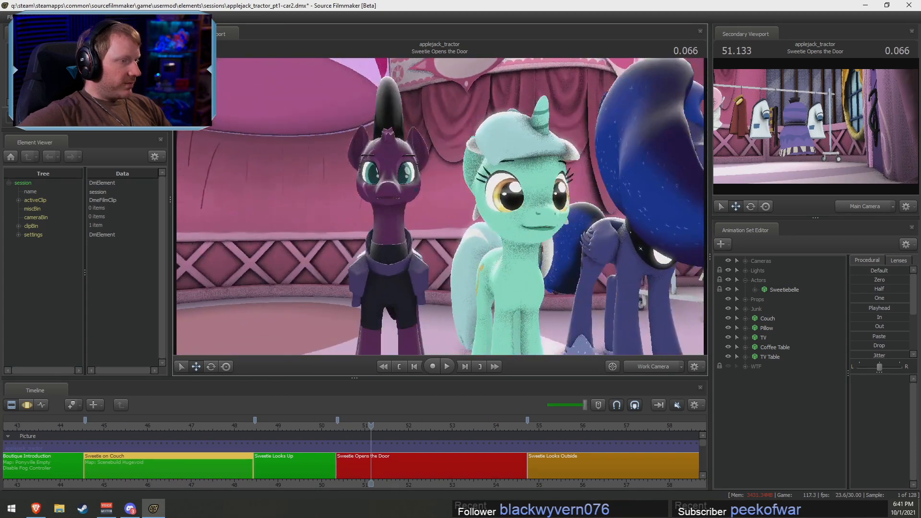
Inspect Tempest Shadow, Lyra and Luna from the side and from the front
{"action": "key", "text": "s"}
{"action": "left_click_drag", "start_coordinate": [440, 206], "coordinate": [424, 229]}
{"action": "key", "text": "a"}
{"action": "key", "text": "w"}
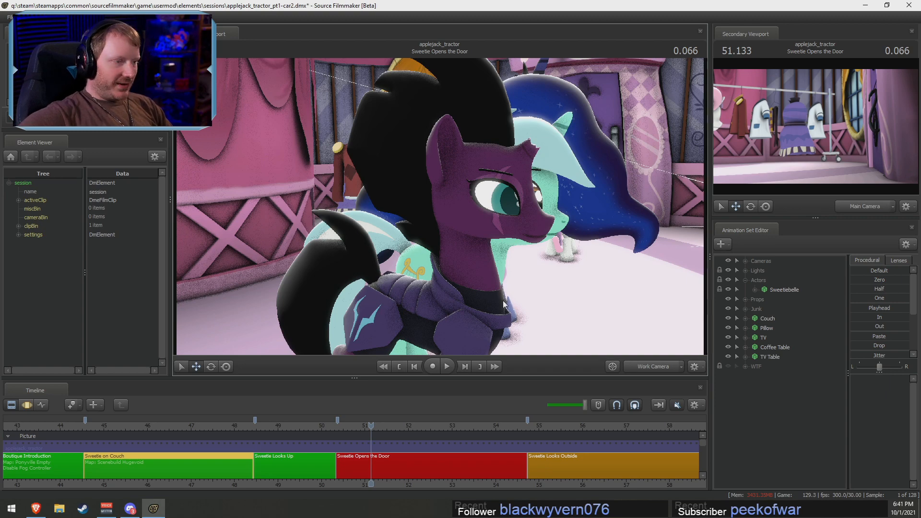
{"action": "left_click_drag", "start_coordinate": [503, 304], "coordinate": [440, 210]}
{"action": "key", "text": "s"}
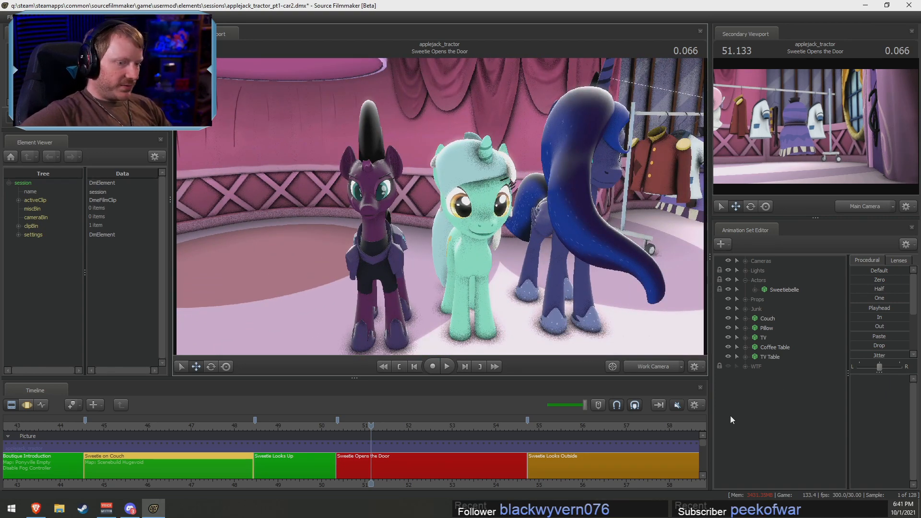
Select the "Sweetie Opens the Door" shot and start an animation set for a new model, filtering by "bout"
{"action": "scroll", "coordinate": [249, 465], "scroll_direction": "down", "scroll_amount": 4}
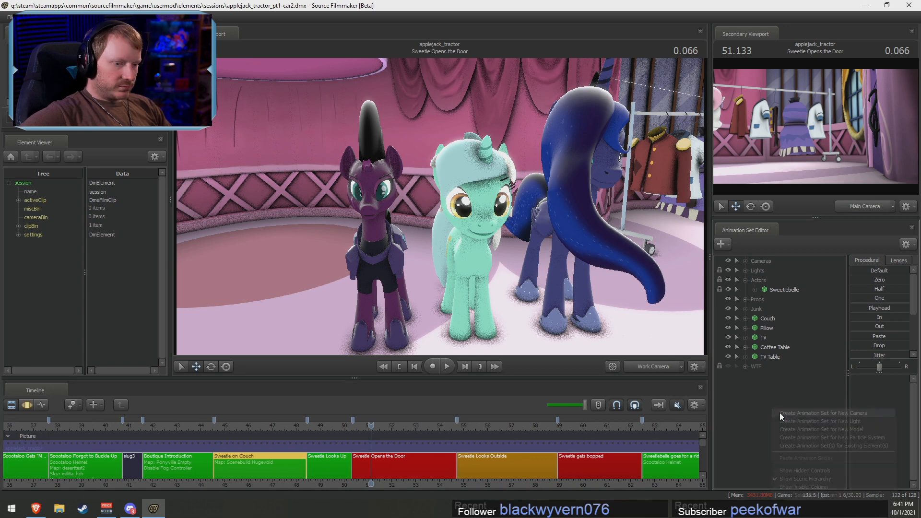
{"action": "right_click", "coordinate": [773, 409]}
{"action": "left_click", "coordinate": [744, 394]}
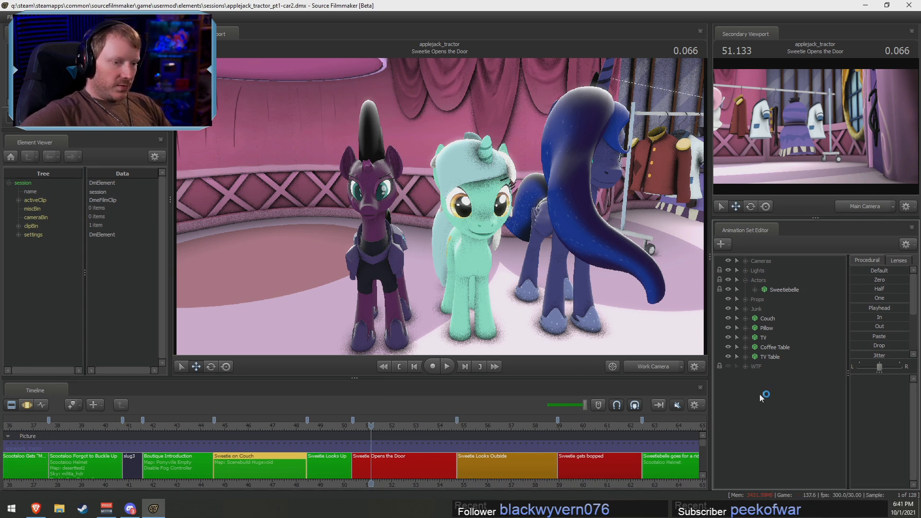
{"action": "left_click", "coordinate": [396, 467]}
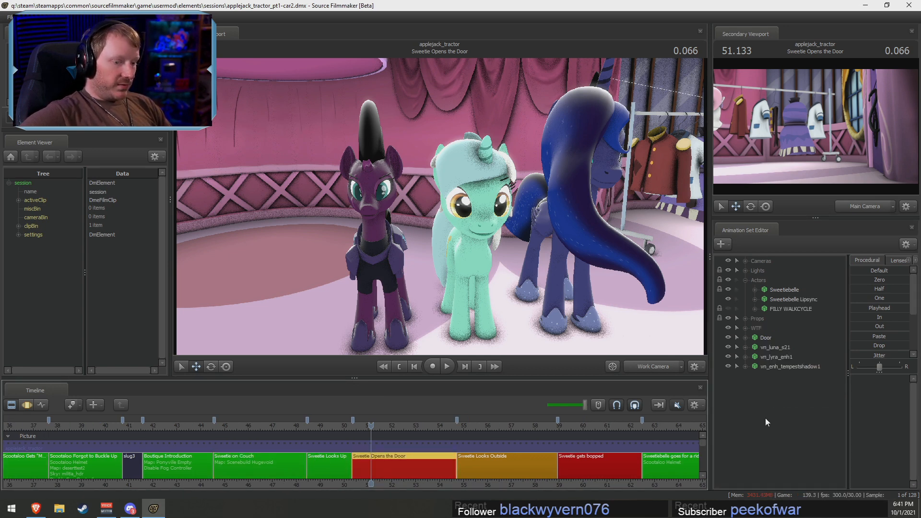
{"action": "right_click", "coordinate": [773, 405]}
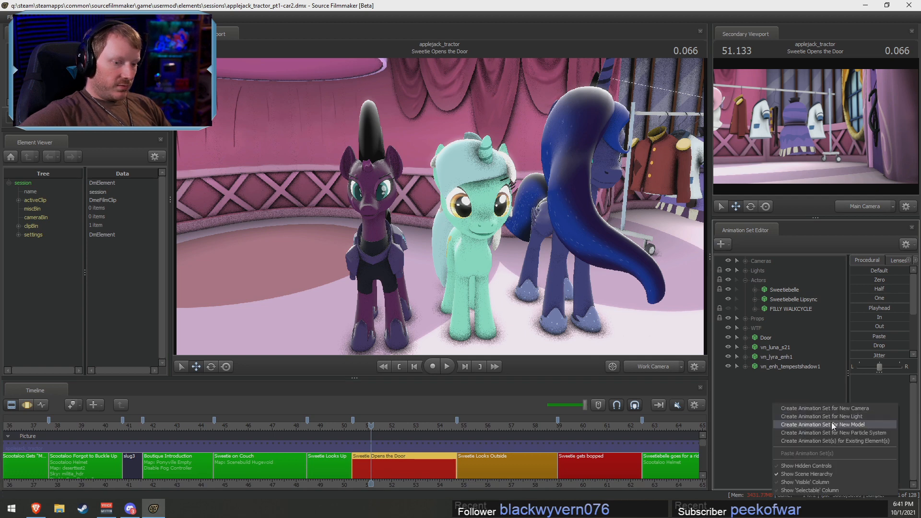
{"action": "left_click", "coordinate": [833, 425]}
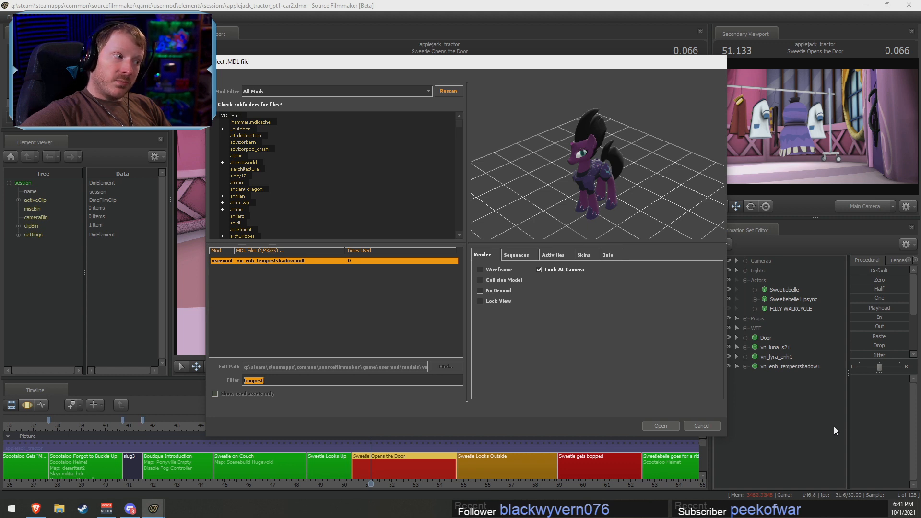
{"action": "type", "text": "bout"}
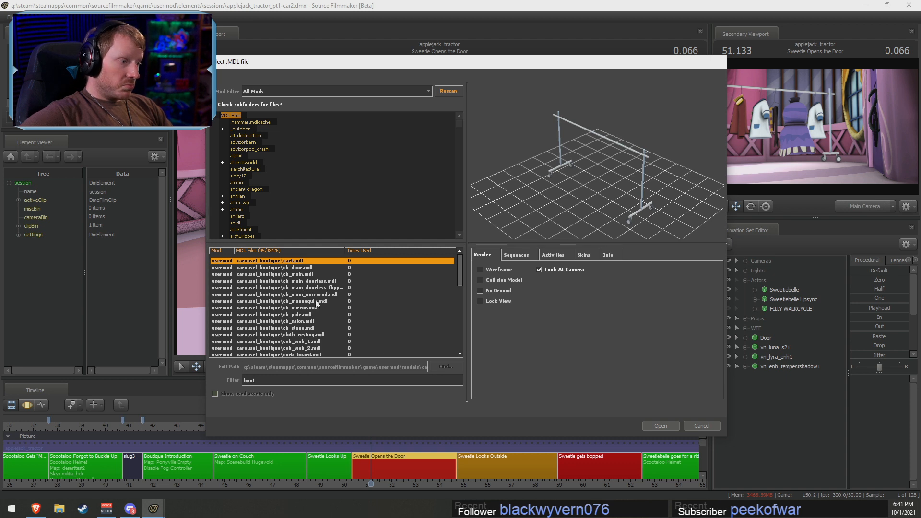
Preview the boutique props, load carousel_boutique\cb_stage.mdl as the new model, and save the session
{"action": "left_click", "coordinate": [303, 314]}
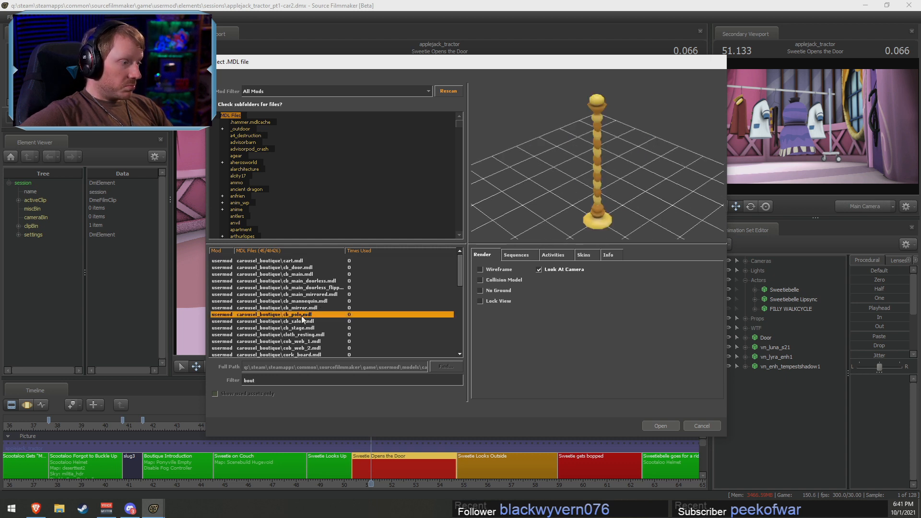
{"action": "left_click", "coordinate": [301, 321]}
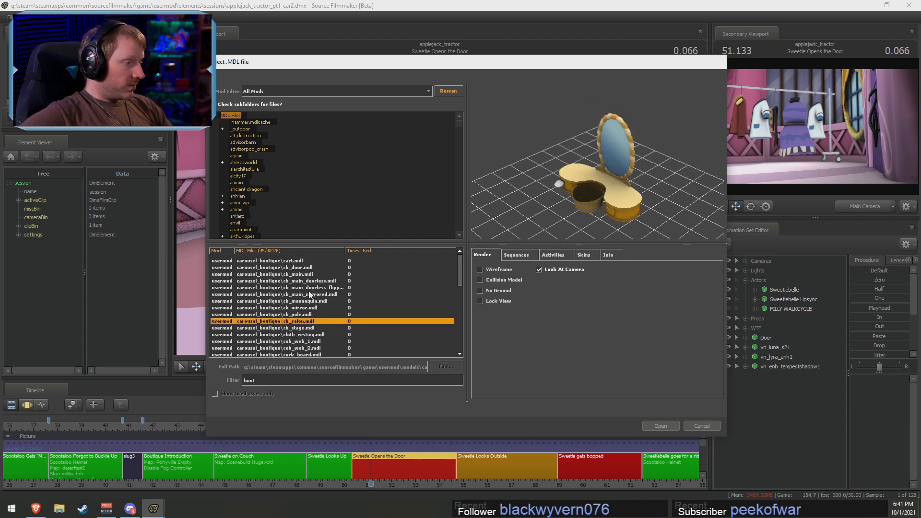
{"action": "scroll", "coordinate": [309, 309], "scroll_direction": "down", "scroll_amount": 3}
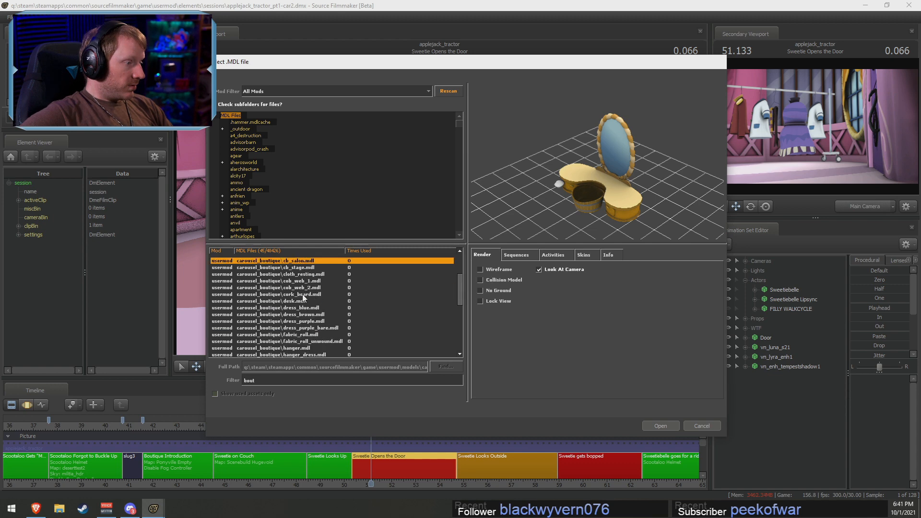
{"action": "left_click", "coordinate": [307, 267]}
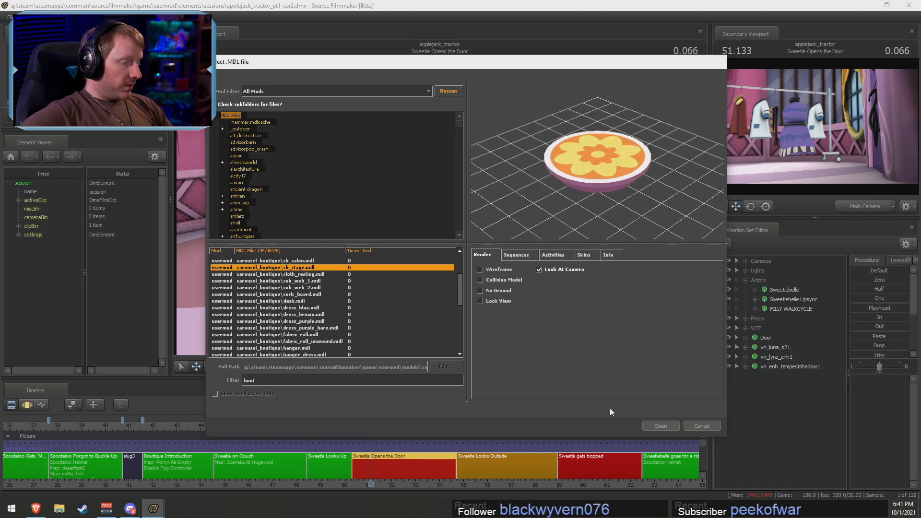
{"action": "left_click", "coordinate": [668, 430]}
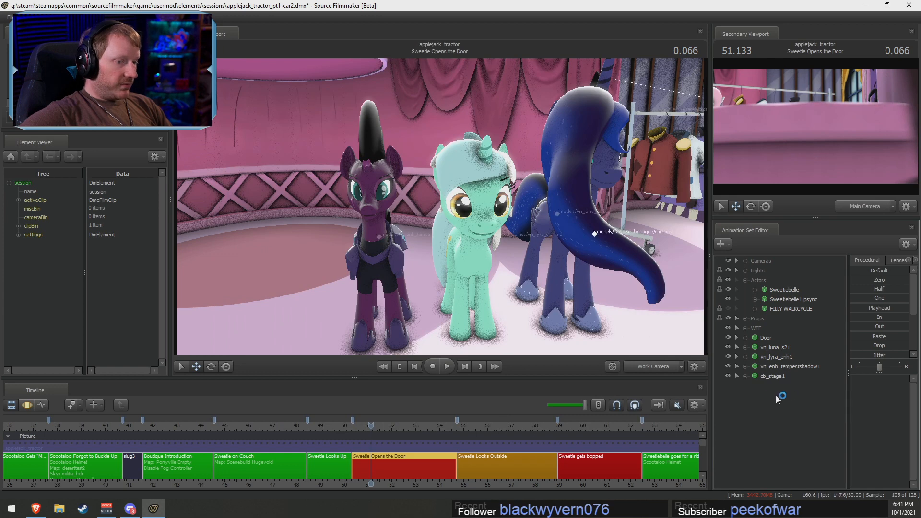
{"action": "key", "text": "ctrl+s"}
Move the cb_stage1 prop onto the dark round floor area beneath the crown-shaped canopy
{"action": "left_click", "coordinate": [772, 378]}
{"action": "left_click_drag", "start_coordinate": [589, 249], "coordinate": [629, 259]}
{"action": "key", "text": "s"}
{"action": "key", "text": "a"}
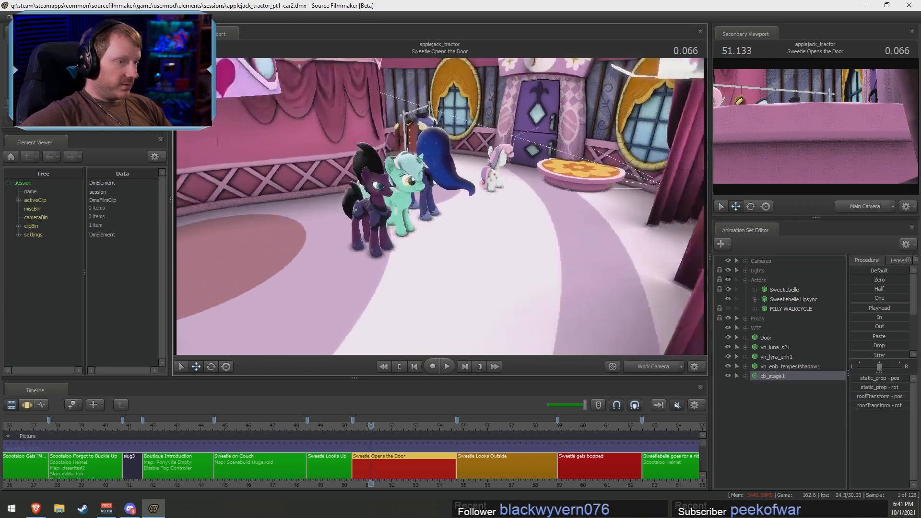
{"action": "left_click_drag", "start_coordinate": [522, 218], "coordinate": [475, 216]}
{"action": "key", "text": "F3"}
{"action": "left_click_drag", "start_coordinate": [702, 188], "coordinate": [325, 226]}
{"action": "mouse_move", "coordinate": [443, 207]}
{"action": "left_mouse_down"}
{"action": "mouse_move", "coordinate": [414, 220]}
{"action": "mouse_move", "coordinate": [441, 202]}
{"action": "left_mouse_up"}
{"action": "key", "text": "F2"}
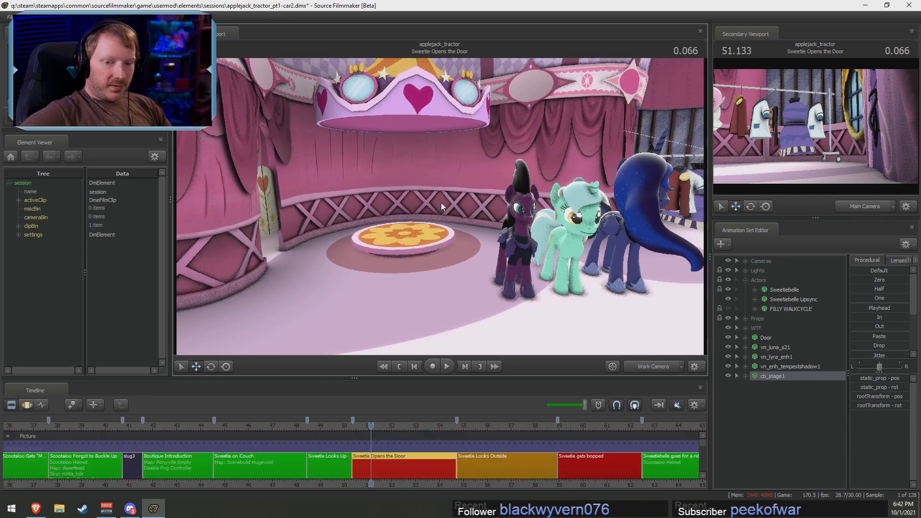
Select the Luna model and stand it on the centre of the round stage
{"action": "key", "text": "F3"}
{"action": "left_click", "coordinate": [769, 367]}
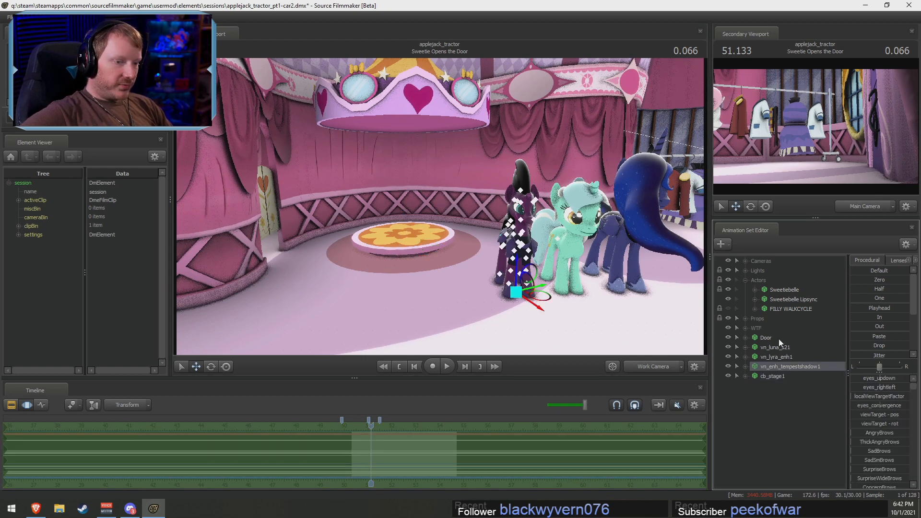
{"action": "left_click", "coordinate": [774, 347]}
{"action": "key", "text": "r"}
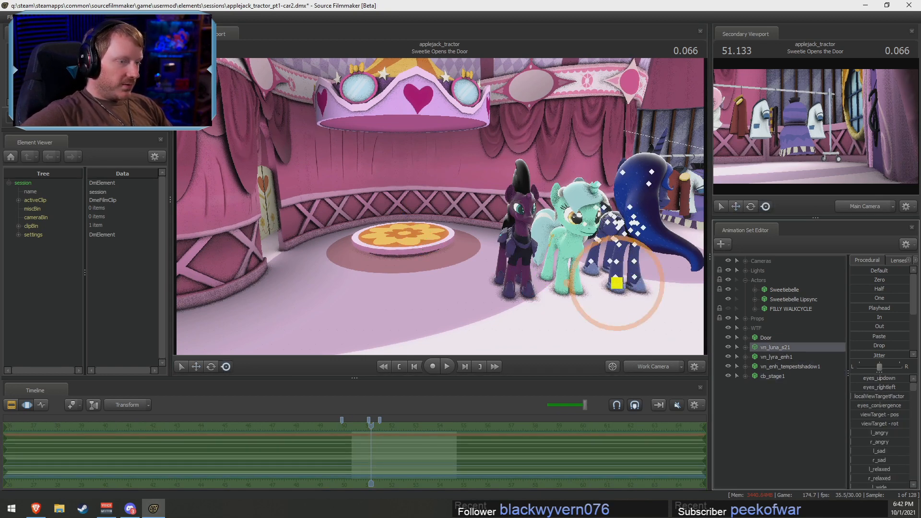
{"action": "left_click_drag", "start_coordinate": [617, 283], "coordinate": [402, 234]}
{"action": "left_click_drag", "start_coordinate": [527, 238], "coordinate": [496, 240]}
{"action": "key", "text": "w"}
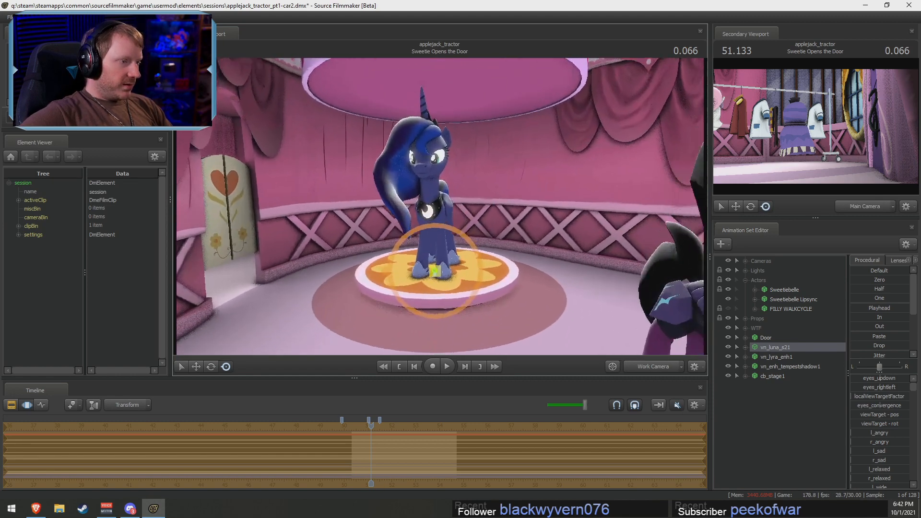
{"action": "left_click_drag", "start_coordinate": [589, 241], "coordinate": [590, 241]}
Select Luna's LeftShoulder and RightShoulder and record a live swinging rotation of both front legs from the start to the end of the shot
{"action": "scroll", "coordinate": [389, 427], "scroll_direction": "up", "scroll_amount": 3}
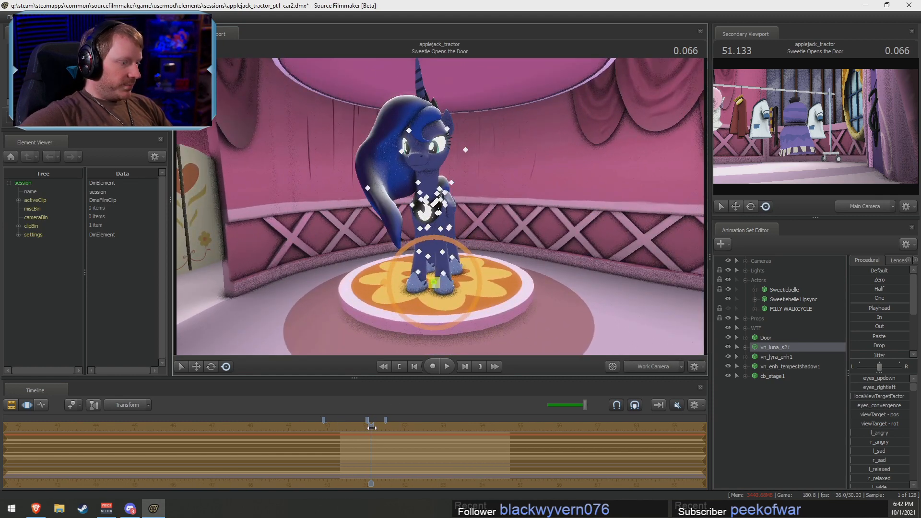
{"action": "left_click_drag", "start_coordinate": [371, 434], "coordinate": [347, 435]}
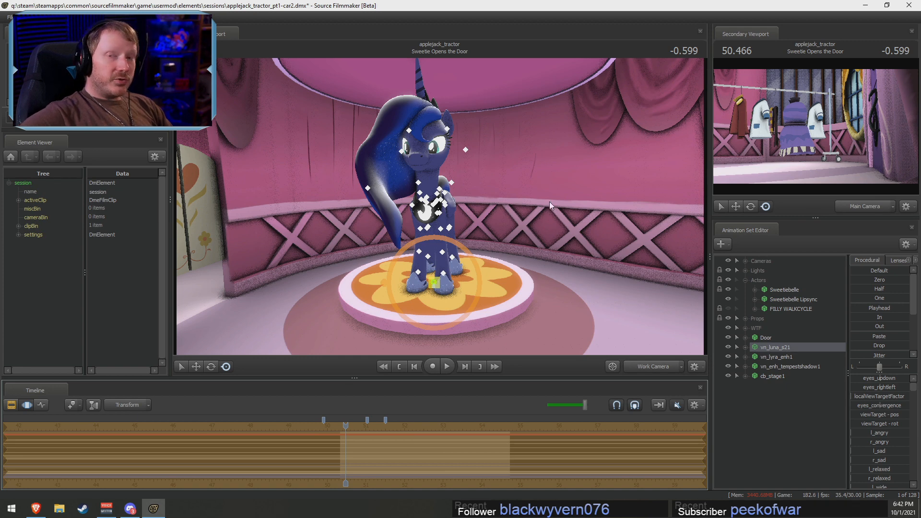
{"action": "left_click_drag", "start_coordinate": [549, 202], "coordinate": [498, 204], "text": "alt"}
{"action": "left_click", "coordinate": [433, 214], "text": "ctrl"}
{"action": "key", "text": "e"}
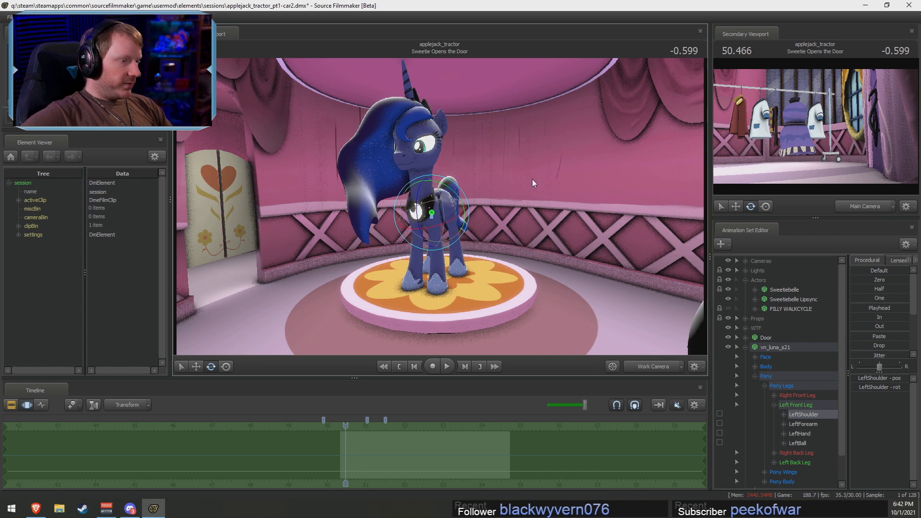
{"action": "left_click_drag", "start_coordinate": [533, 181], "coordinate": [439, 192], "text": "alt"}
{"action": "scroll", "coordinate": [350, 459], "scroll_direction": "up", "scroll_amount": 2}
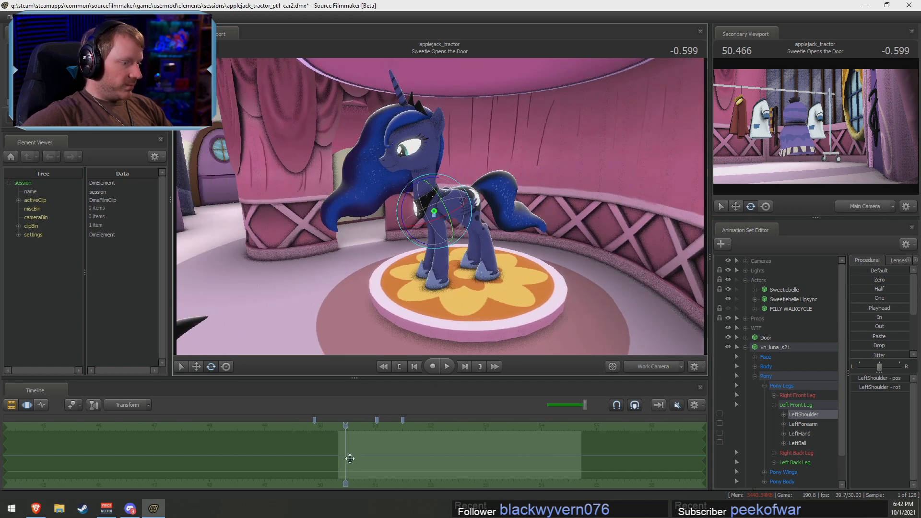
{"action": "scroll", "coordinate": [350, 459], "scroll_direction": "up", "scroll_amount": 1}
{"action": "left_click", "coordinate": [410, 189], "text": "ctrl"}
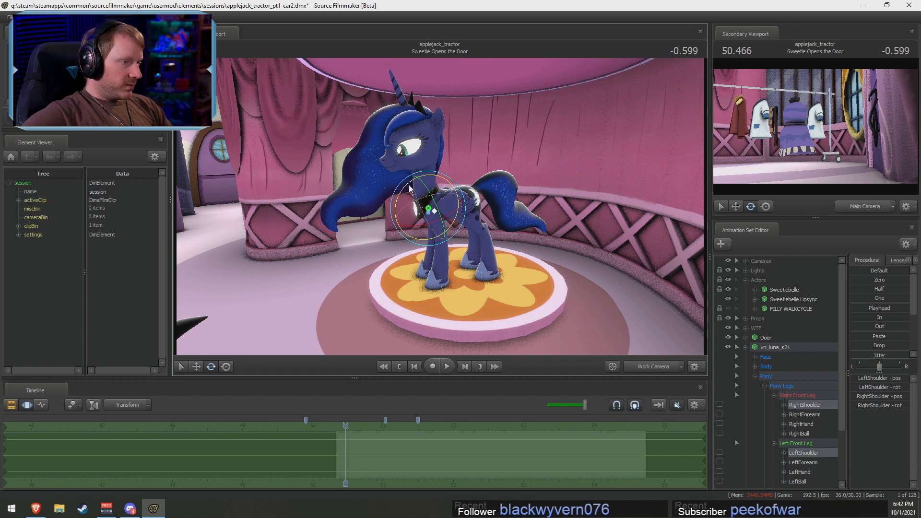
{"action": "key", "text": "space"}
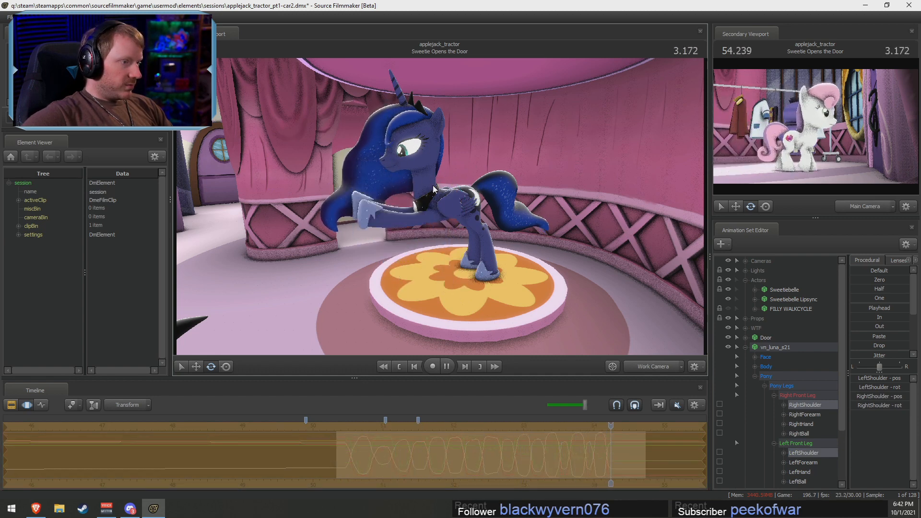
{"action": "left_click_drag", "start_coordinate": [433, 186], "coordinate": [442, 185]}
Shift only the LeftShoulder's recorded motion slightly earlier in time so the front legs move out of sync
{"action": "left_click", "coordinate": [804, 456]}
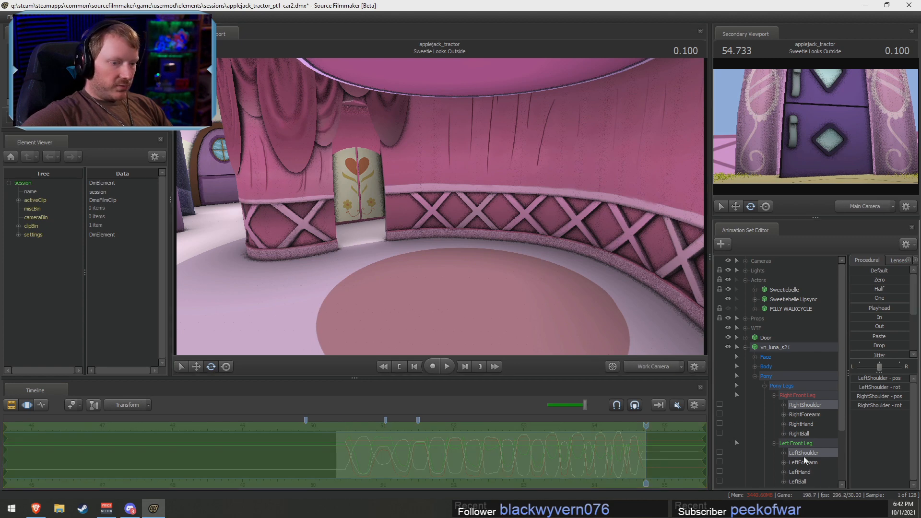
{"action": "left_click", "coordinate": [804, 456]}
{"action": "left_click_drag", "start_coordinate": [643, 427], "coordinate": [444, 426]}
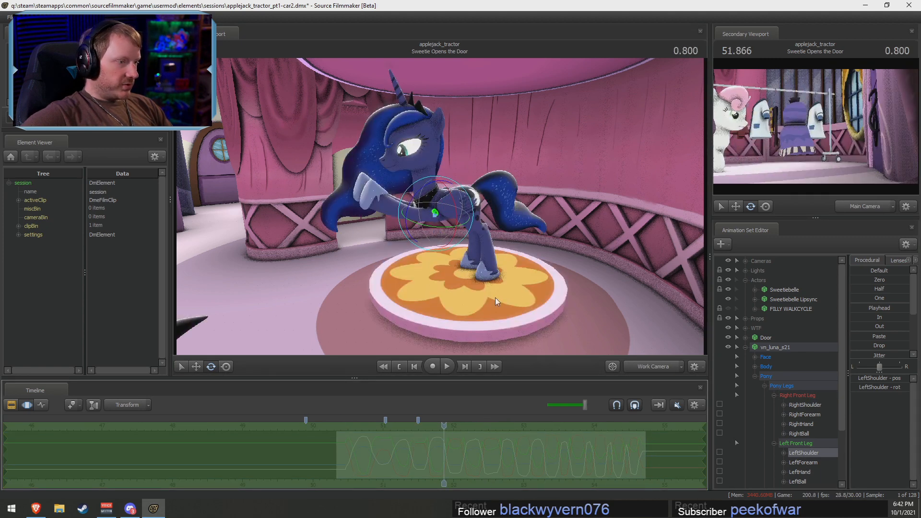
{"action": "key", "text": "ctrl+Left"}
{"action": "key", "text": "ctrl+Left"}
{"action": "key", "text": "ctrl+Left"}
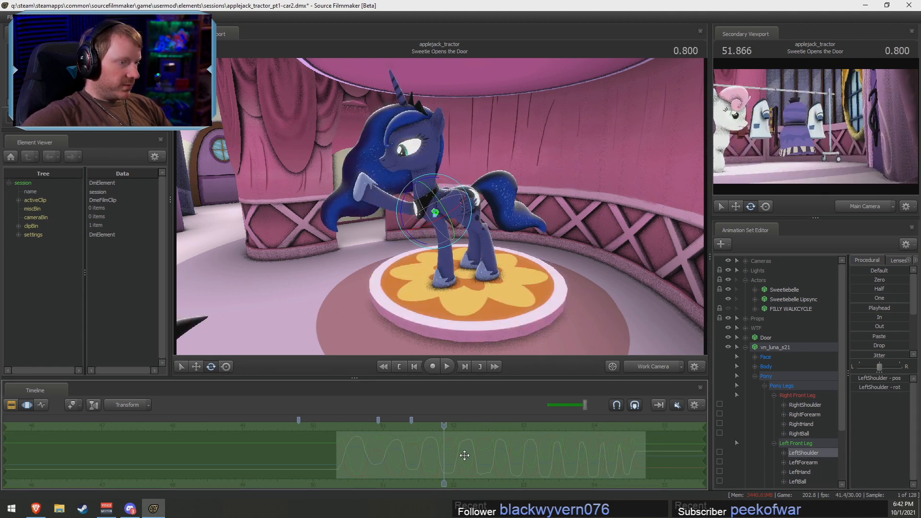
Lock Luna's RightThigh and LeftThigh so the back legs stay planted on the stage
{"action": "left_click_drag", "start_coordinate": [612, 270], "coordinate": [629, 272]}
{"action": "key", "text": "w"}
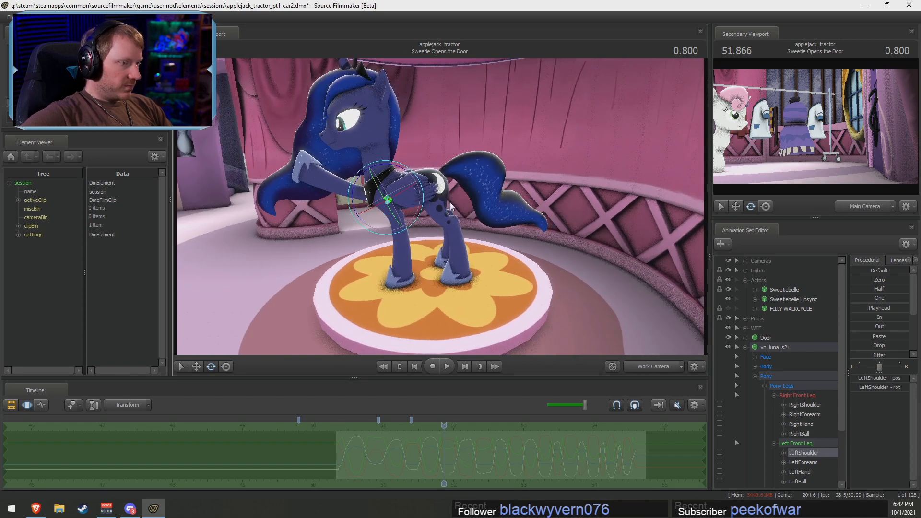
{"action": "left_click", "coordinate": [431, 190], "text": "ctrl"}
{"action": "left_click", "coordinate": [430, 188], "text": "ctrl"}
{"action": "left_click", "coordinate": [427, 186], "text": "ctrl"}
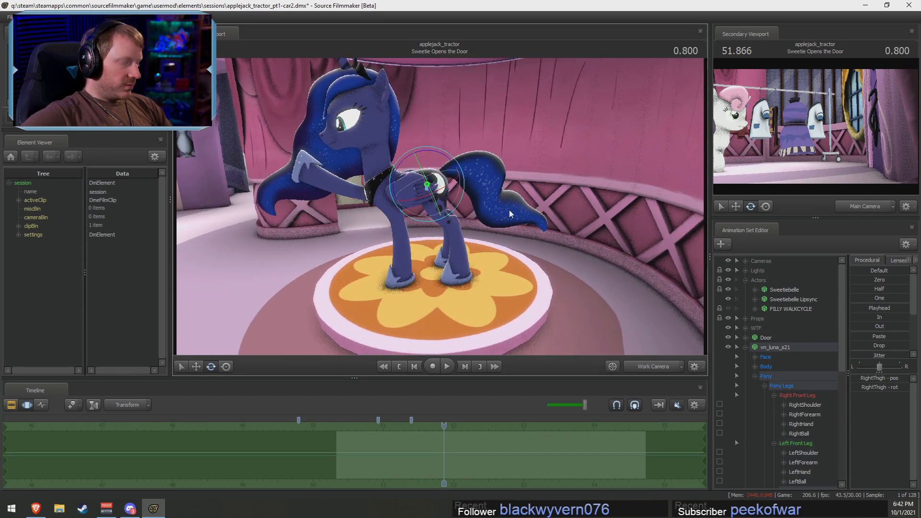
{"action": "left_click_drag", "start_coordinate": [509, 211], "coordinate": [819, 337], "text": "alt"}
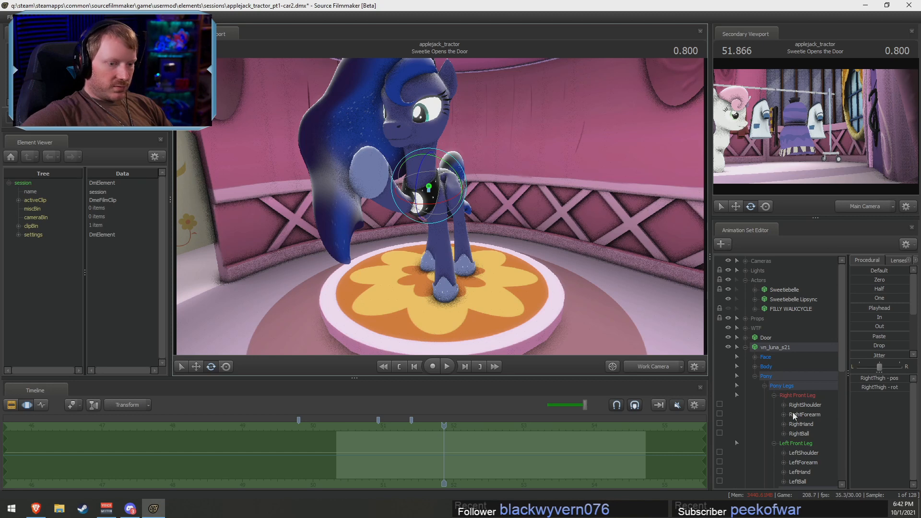
{"action": "scroll", "coordinate": [792, 417], "scroll_direction": "down", "scroll_amount": 3}
{"action": "left_click", "coordinate": [720, 414]}
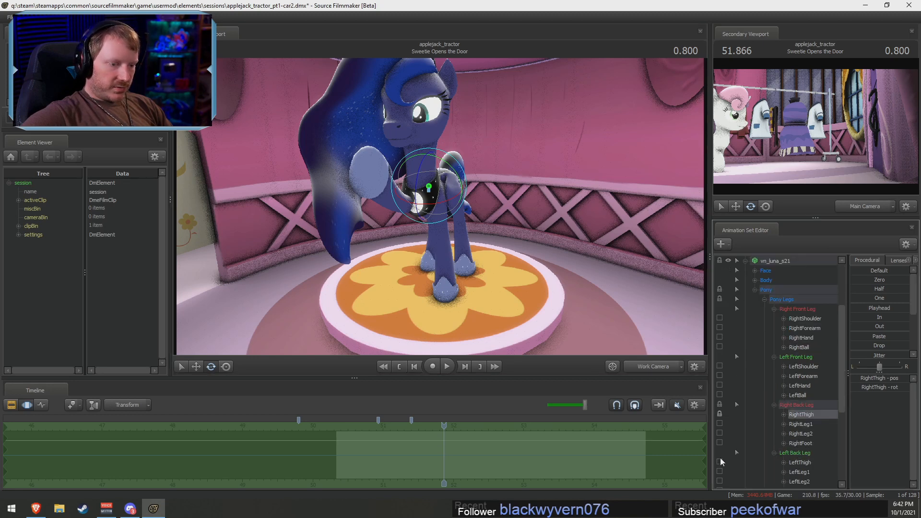
{"action": "left_click", "coordinate": [809, 367]}
{"action": "scroll", "coordinate": [799, 422], "scroll_direction": "down", "scroll_amount": 4}
Select Luna's Pelvis and record a live swaying rotation from the start to the end of the shot
{"action": "left_click", "coordinate": [789, 405]}
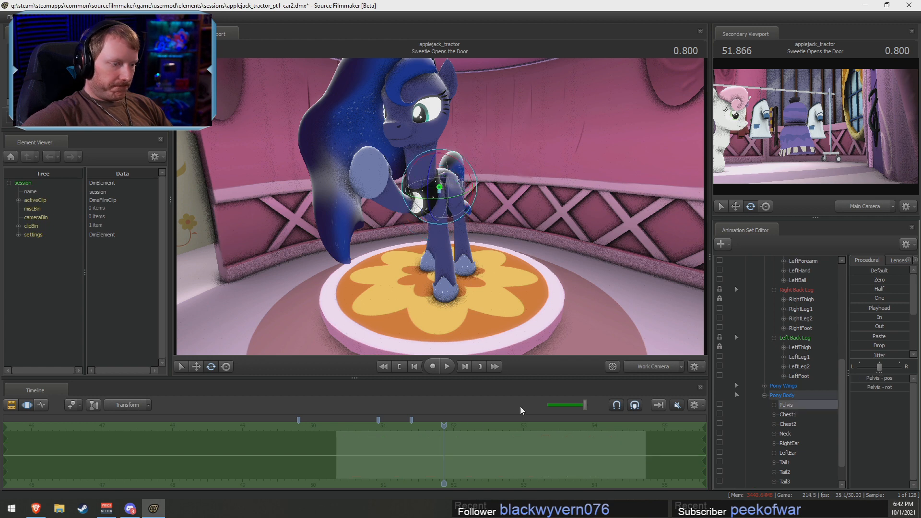
{"action": "left_click_drag", "start_coordinate": [452, 422], "coordinate": [347, 422]}
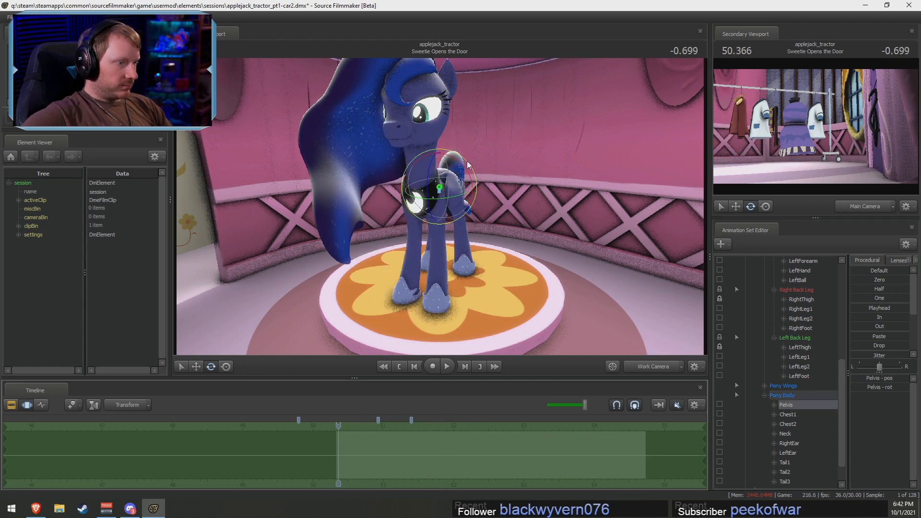
{"action": "key", "text": "space"}
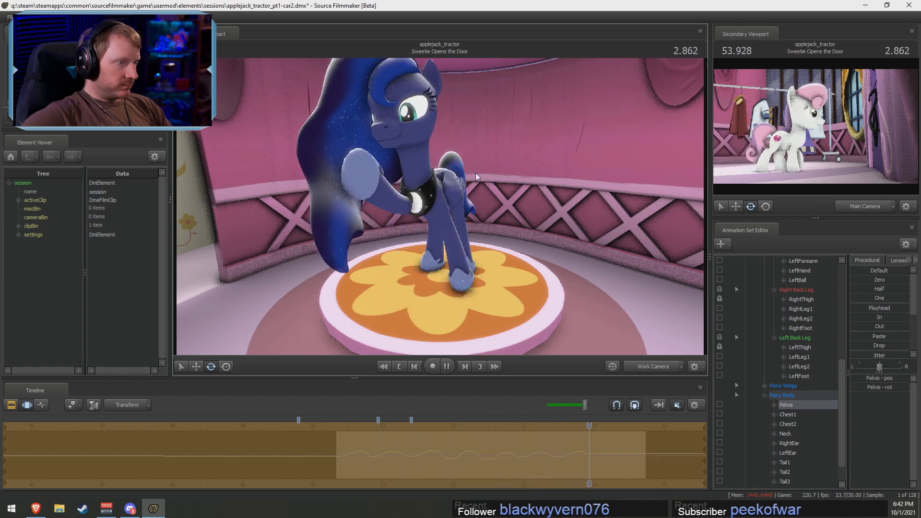
{"action": "key", "text": "space"}
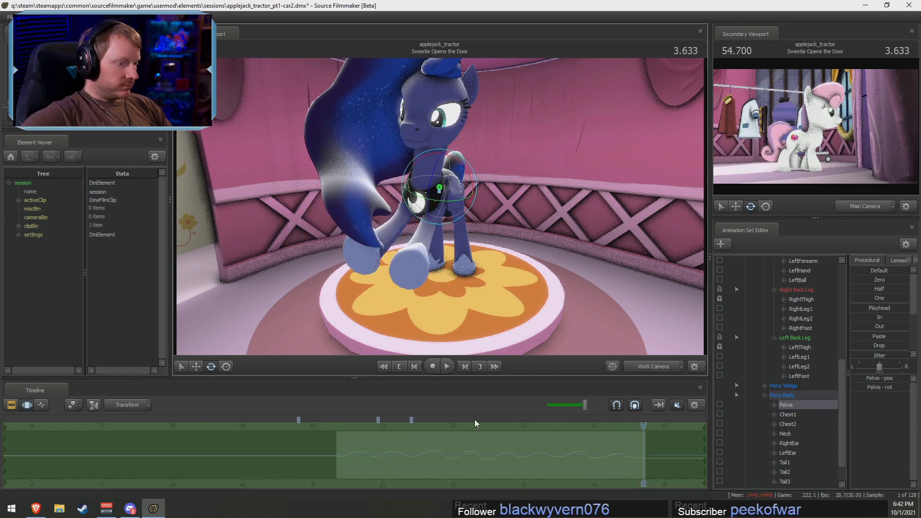
Return to the shot's start, select Luna's Head, and record a live head-bobbing rotation through the shot
{"action": "key", "text": "F2"}
{"action": "left_click", "coordinate": [341, 427]}
{"action": "left_click", "coordinate": [435, 159]}
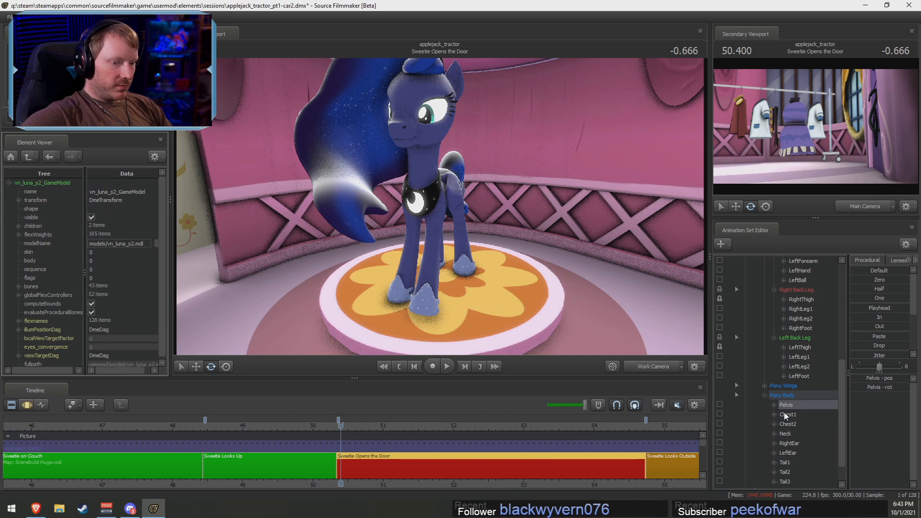
{"action": "left_click", "coordinate": [791, 437]}
{"action": "scroll", "coordinate": [804, 354], "scroll_direction": "up", "scroll_amount": 2}
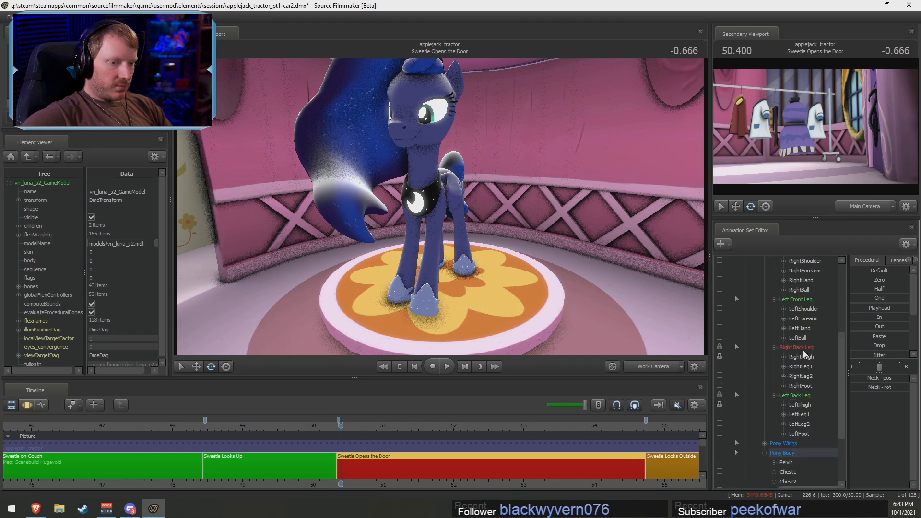
{"action": "scroll", "coordinate": [806, 383], "scroll_direction": "up", "scroll_amount": 3}
{"action": "left_click", "coordinate": [755, 308]}
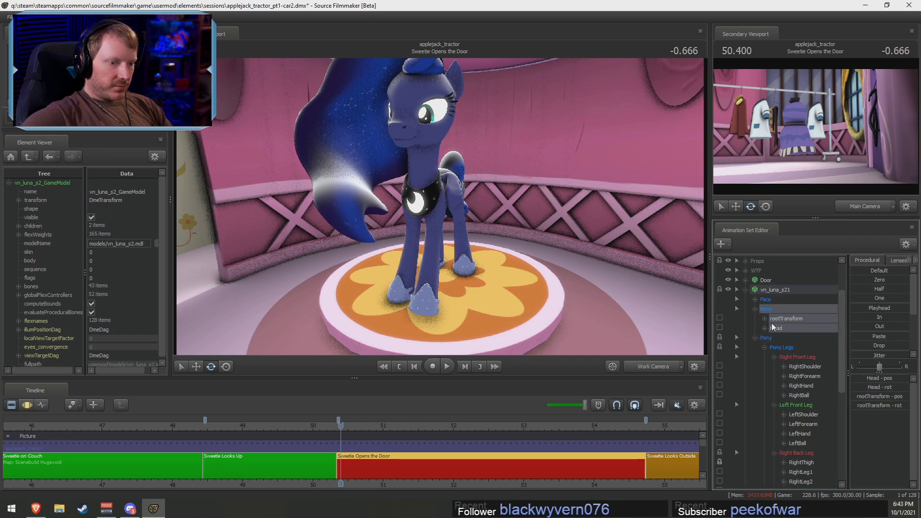
{"action": "left_click", "coordinate": [776, 328]}
{"action": "key", "text": "space"}
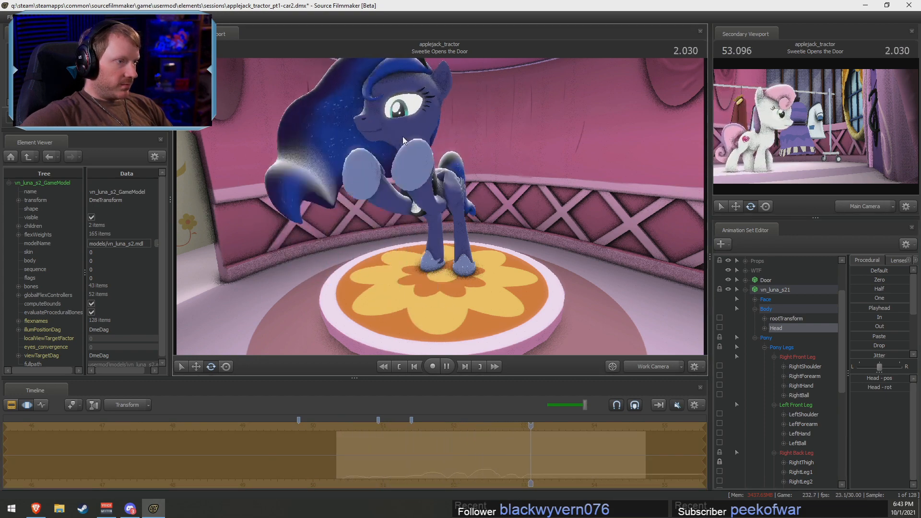
{"action": "key", "text": "space"}
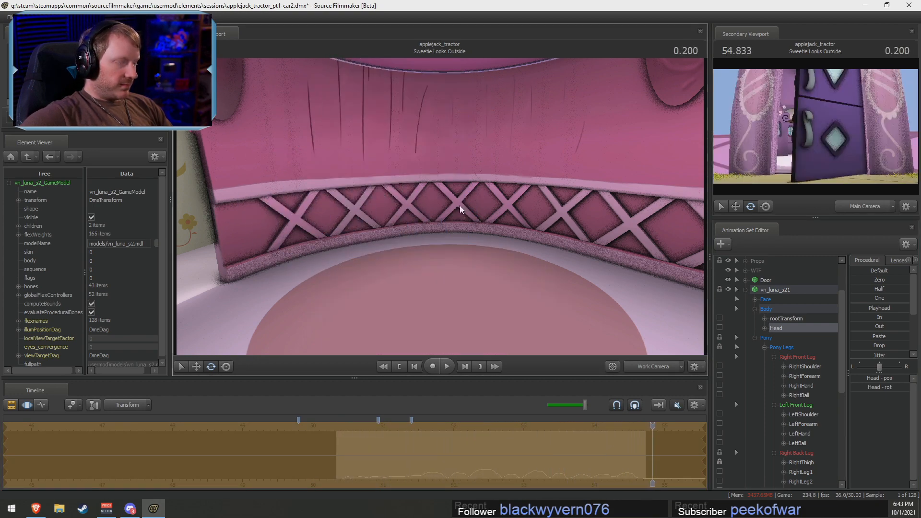
Play the "Sweetie Opens the Door" shot forwards and backwards to review Luna's combined leg, body and head motion
{"action": "key", "text": "F2"}
{"action": "key", "text": "F3"}
{"action": "left_click", "coordinate": [351, 429]}
{"action": "key", "text": "F2"}
{"action": "key", "text": "space"}
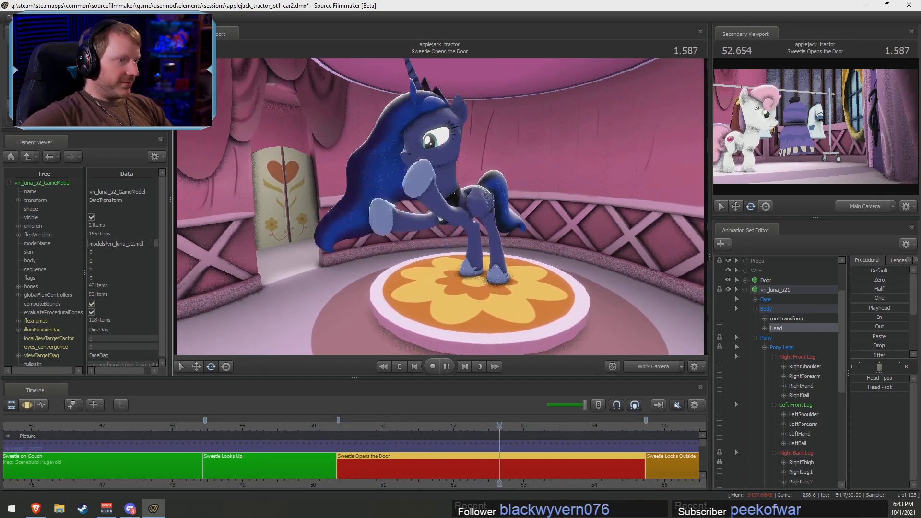
{"action": "key", "text": "j"}
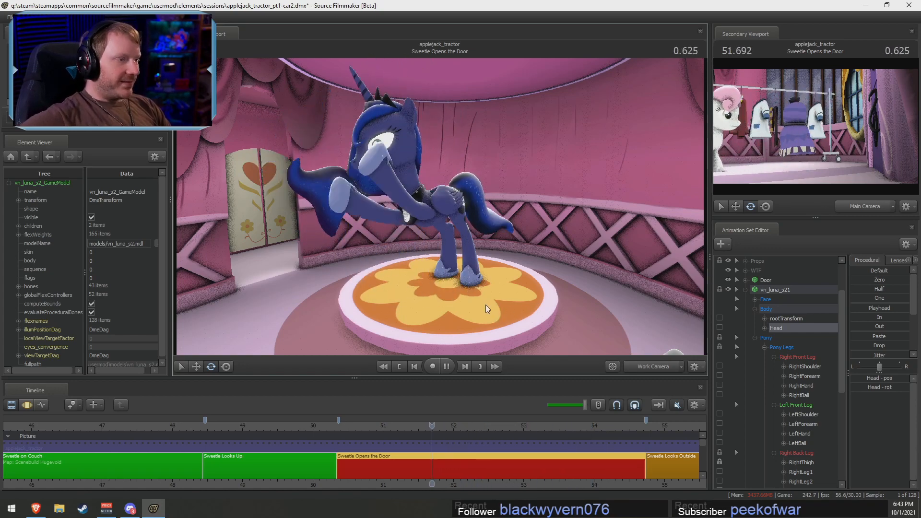
{"action": "key", "text": "l"}
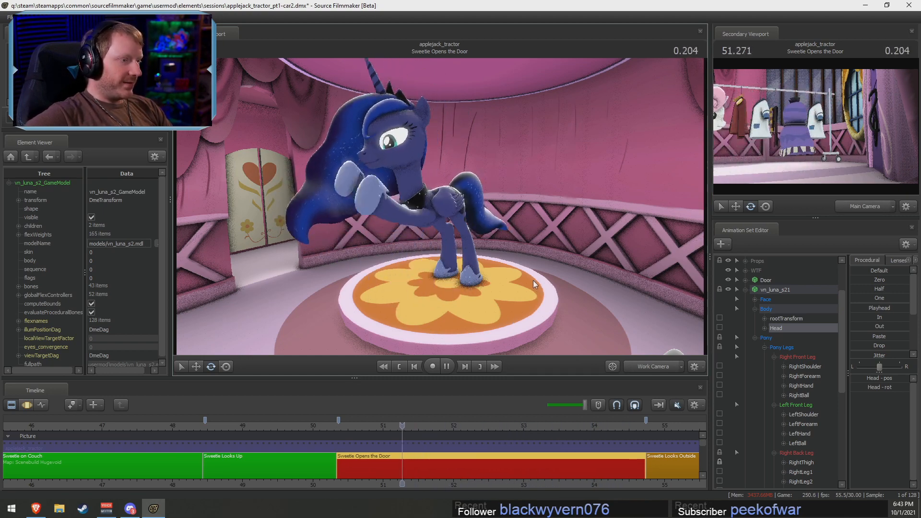
{"action": "key", "text": "l"}
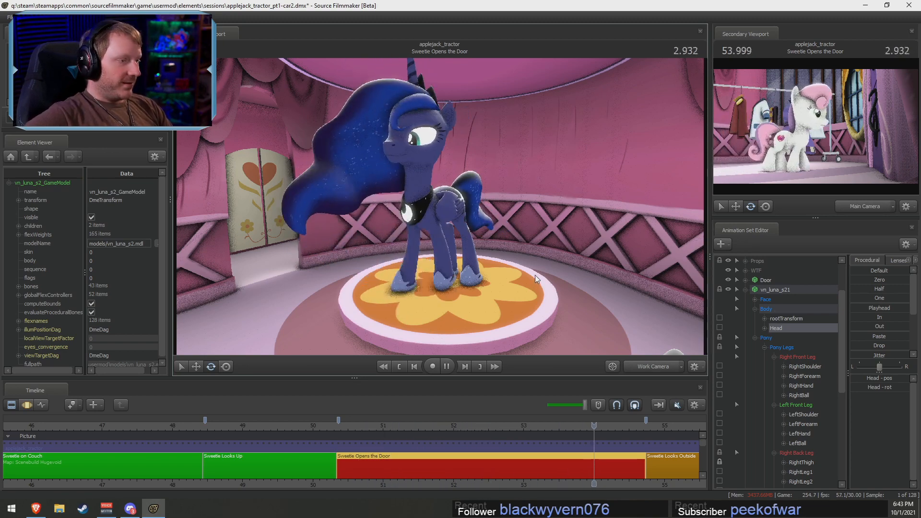
{"action": "key", "text": "j"}
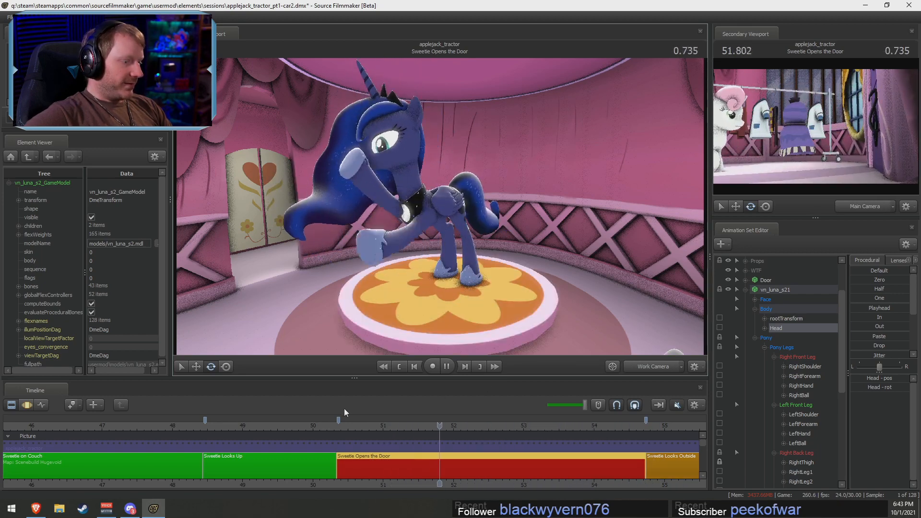
Fit the timeline to the shot and replay Luna's dance from a wider view that includes the other ponies
{"action": "left_click", "coordinate": [341, 428]}
{"action": "scroll", "coordinate": [485, 471], "scroll_direction": "up", "scroll_amount": 2}
{"action": "middle_click_drag", "start_coordinate": [485, 471], "coordinate": [160, 494]}
{"action": "key", "text": "space"}
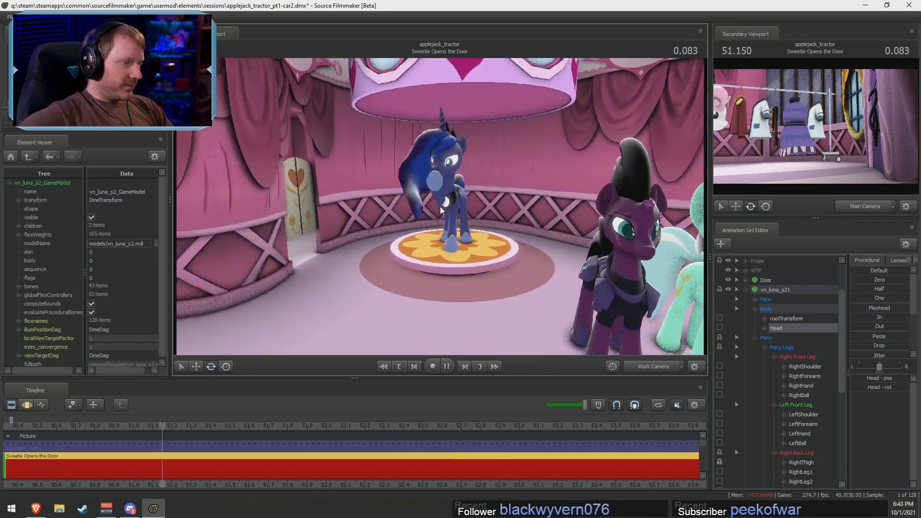
{"action": "key", "text": "space"}
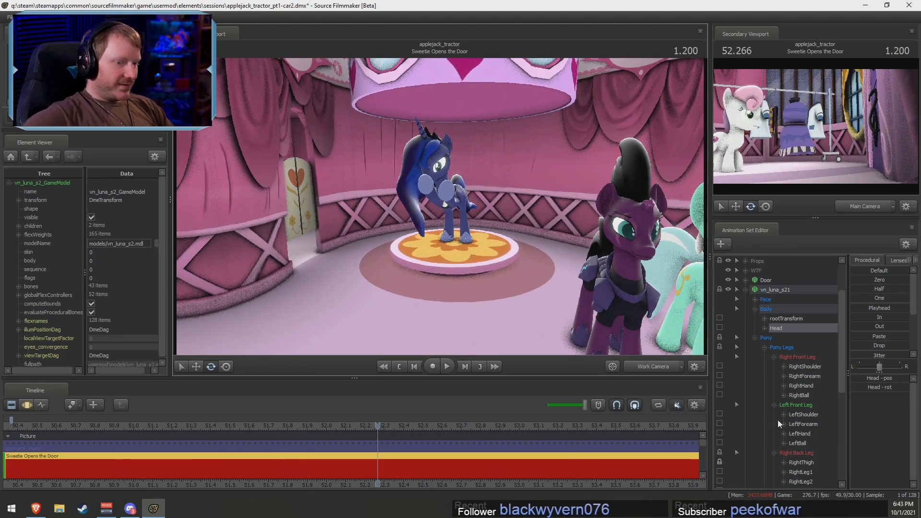
Collapse Luna's control tree and try to move the whole model off the round stage
{"action": "left_click", "coordinate": [745, 290]}
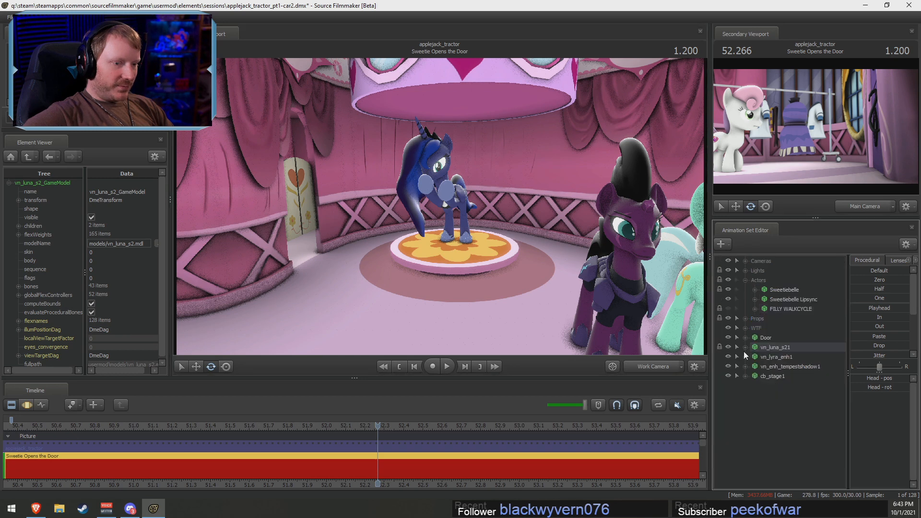
{"action": "key", "text": "F4"}
{"action": "left_click_drag", "start_coordinate": [453, 249], "coordinate": [552, 273]}
{"action": "key", "text": "ctrl+z"}
Unlock the transforms of vn_luna_s21 and hide the model
{"action": "right_click", "coordinate": [761, 348]}
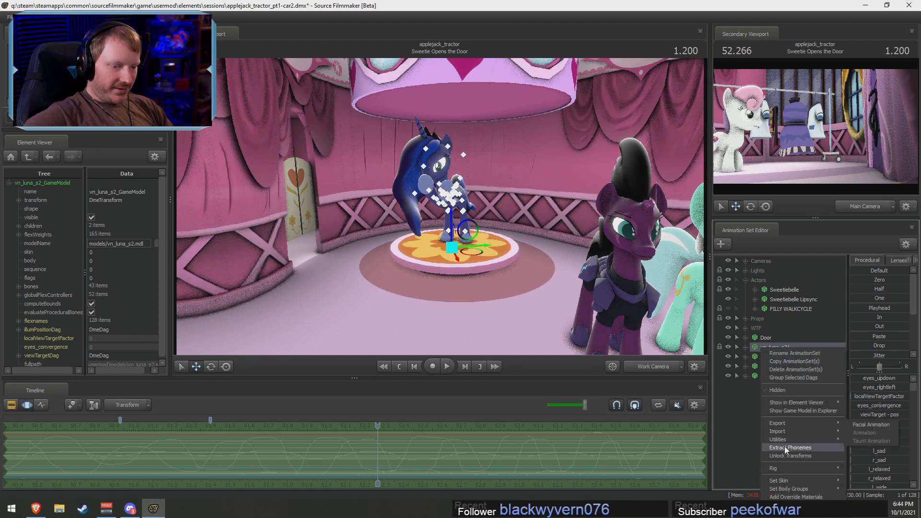
{"action": "left_click", "coordinate": [785, 457]}
{"action": "left_click_drag", "start_coordinate": [646, 310], "coordinate": [640, 272]}
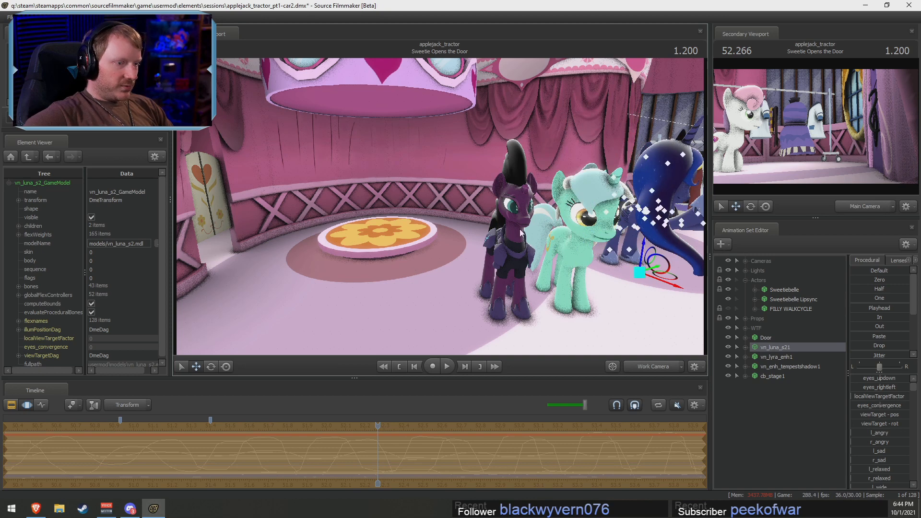
{"action": "key", "text": "ctrl+z"}
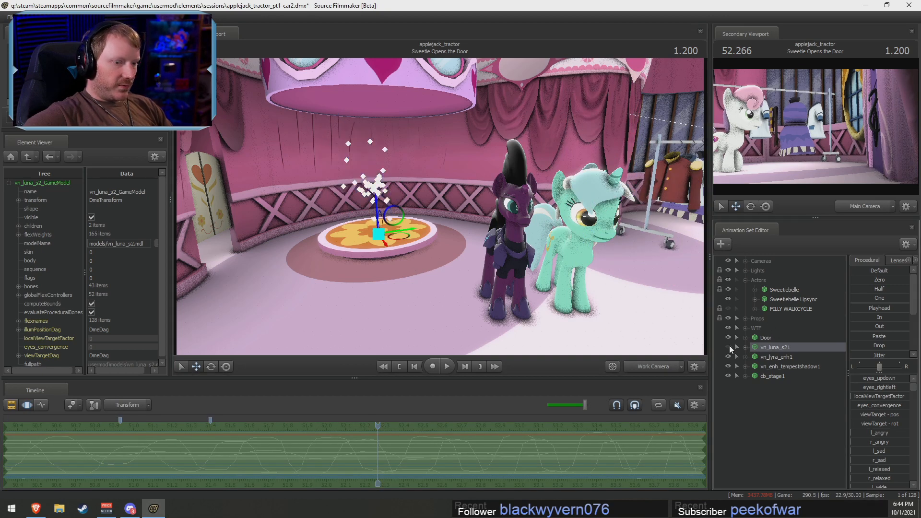
Move the vn_lyra_enh1 model onto the centre of the round stage and return the playhead to the shot's start
{"action": "left_click", "coordinate": [772, 356]}
{"action": "left_click_drag", "start_coordinate": [564, 306], "coordinate": [378, 237]}
{"action": "right_click_drag", "start_coordinate": [487, 222], "coordinate": [444, 350]}
{"action": "key", "text": "F2"}
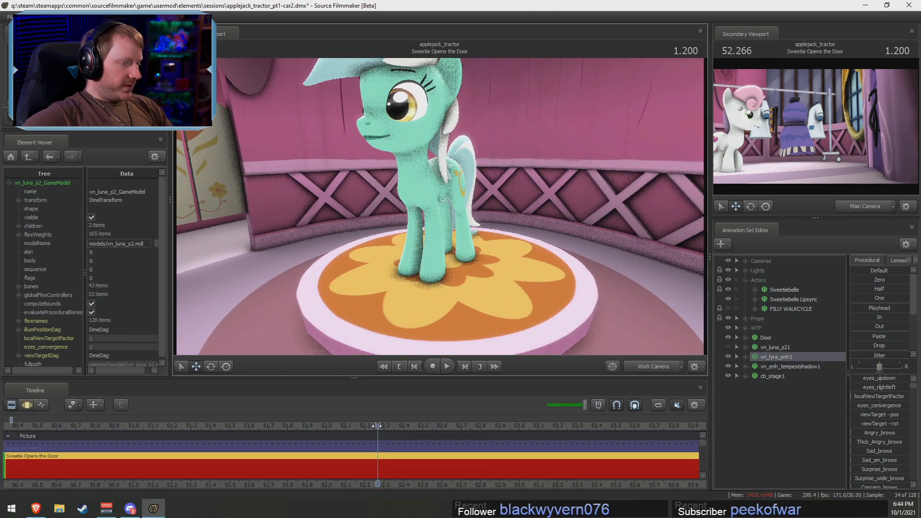
{"action": "left_click_drag", "start_coordinate": [377, 438], "coordinate": [127, 439]}
{"action": "scroll", "coordinate": [120, 437], "scroll_direction": "down", "scroll_amount": 5}
{"action": "left_click_drag", "start_coordinate": [489, 256], "coordinate": [712, 248], "text": "alt"}
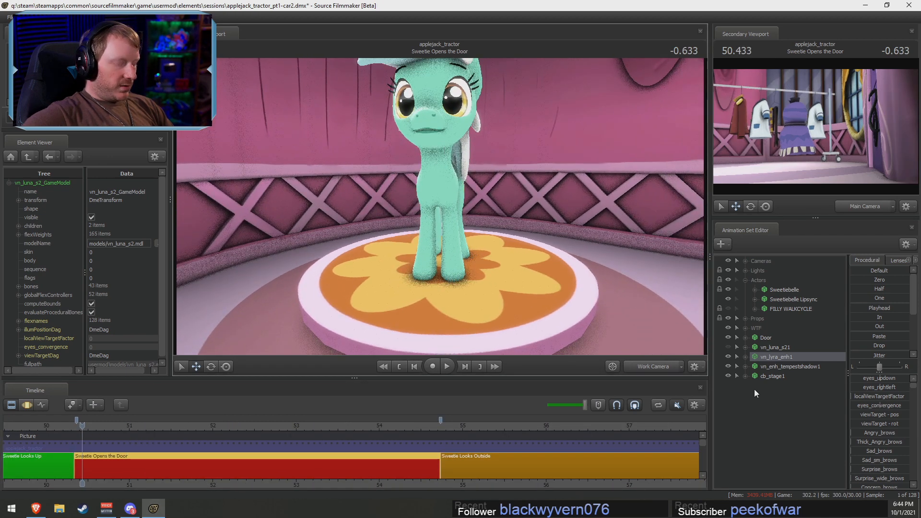
Record a live swing of vn_lyra_enh1's RightShoulder and RightThigh from the start of Sweetie Opens the Door
{"action": "left_click", "coordinate": [424, 190]}
{"action": "left_click", "coordinate": [426, 188]}
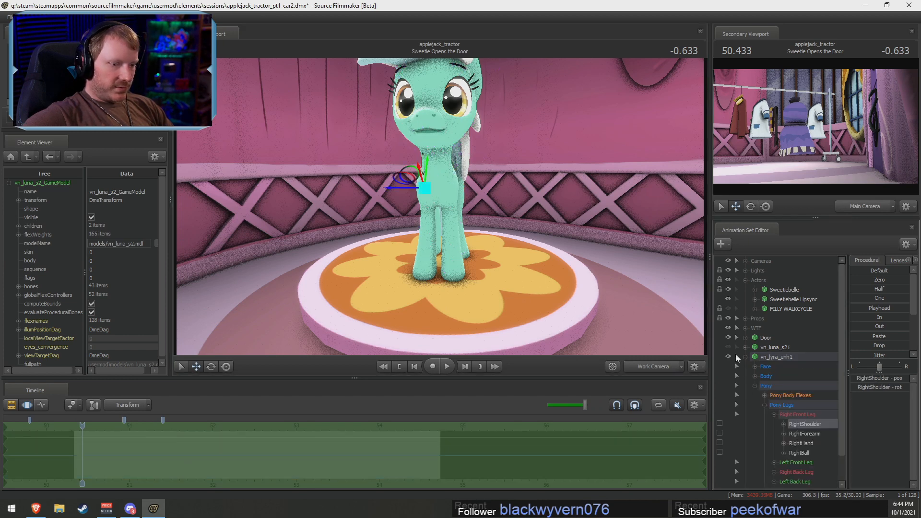
{"action": "mouse_move", "coordinate": [434, 181]}
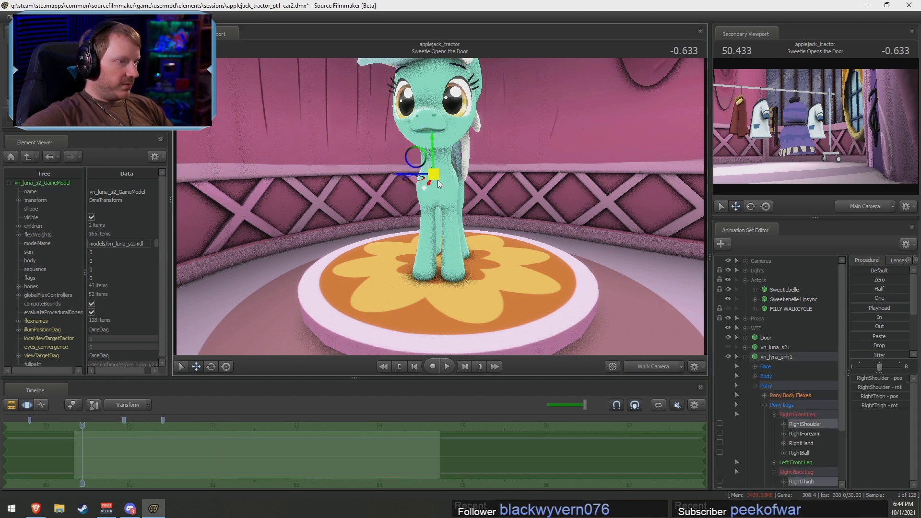
{"action": "left_click", "coordinate": [550, 229]}
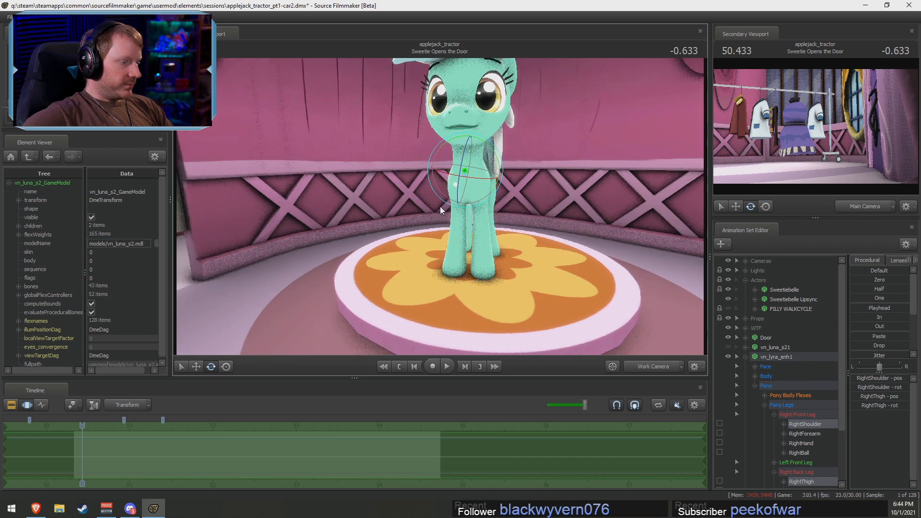
{"action": "key", "text": "space"}
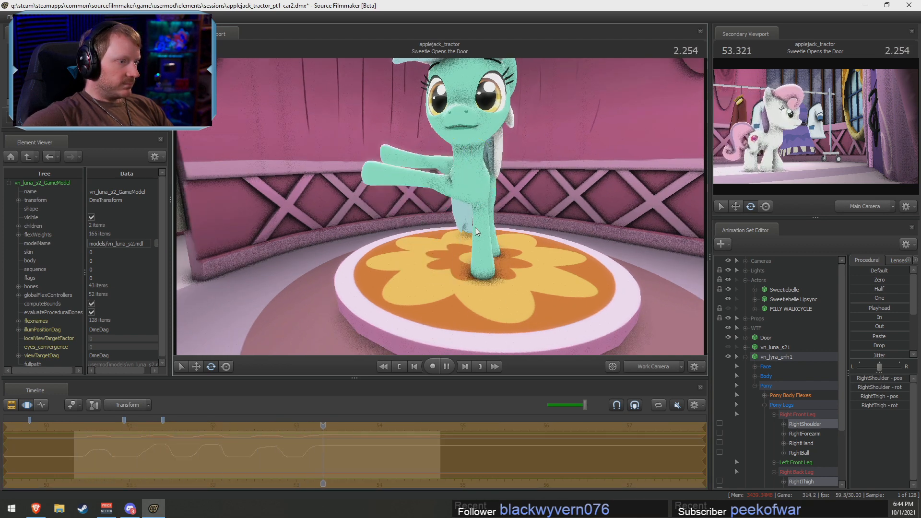
{"action": "key", "text": "space"}
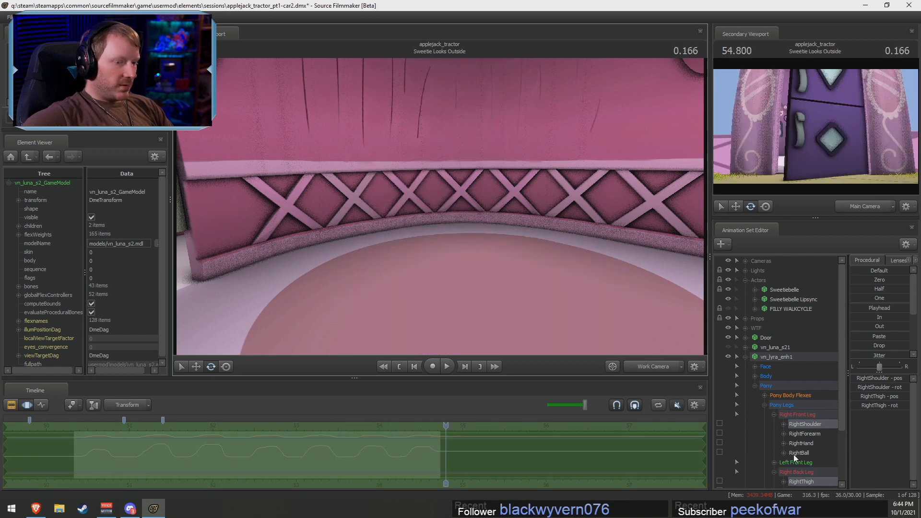
Scrub back through the right-leg recording and select Lyra's LeftShoulder and LeftThigh
{"action": "left_click", "coordinate": [804, 433]}
{"action": "scroll", "coordinate": [806, 436], "scroll_direction": "down", "scroll_amount": 2}
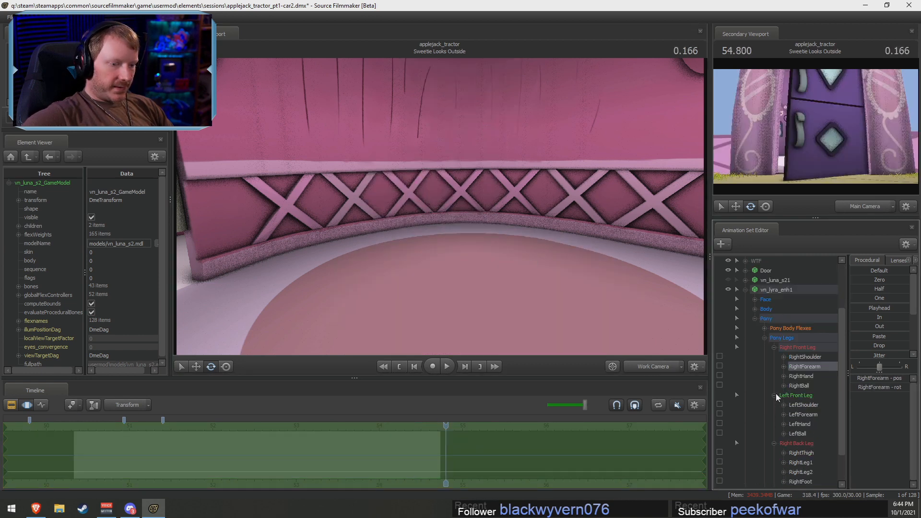
{"action": "left_click_drag", "start_coordinate": [441, 432], "coordinate": [223, 432]}
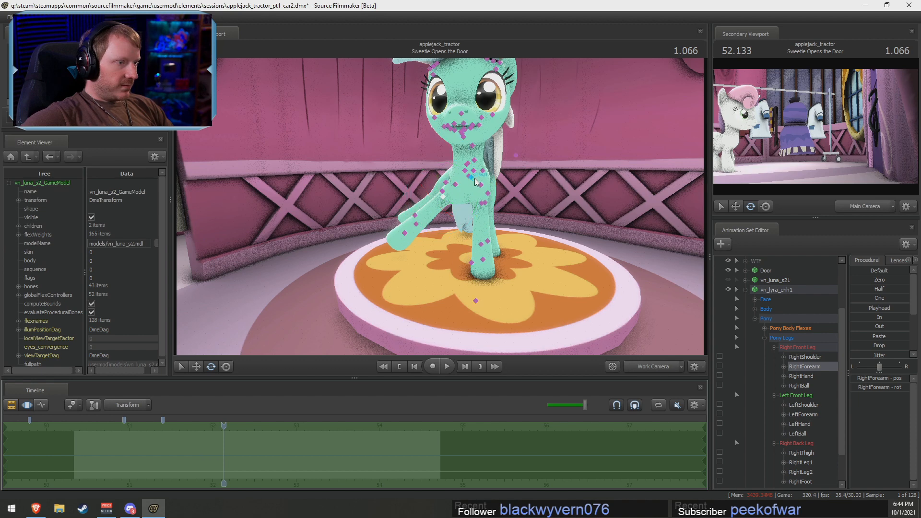
{"action": "left_click", "coordinate": [481, 186]}
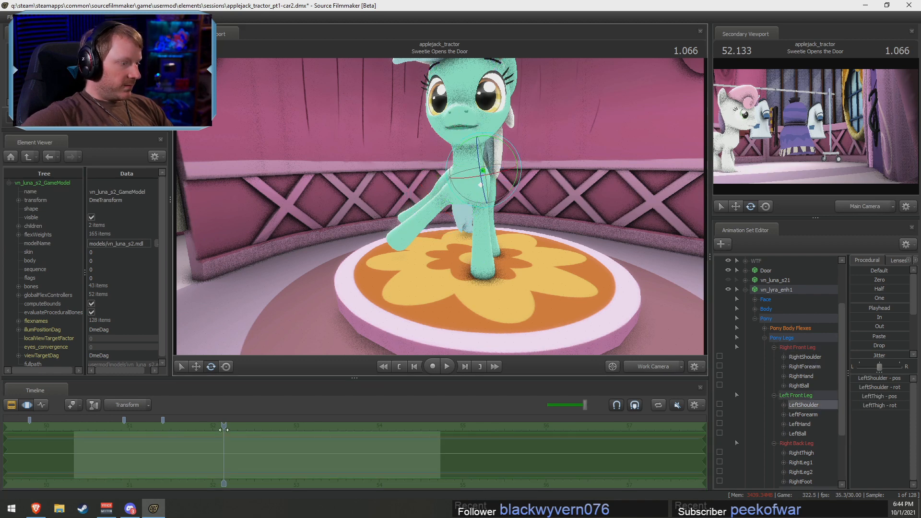
{"action": "left_click_drag", "start_coordinate": [224, 429], "coordinate": [96, 439]}
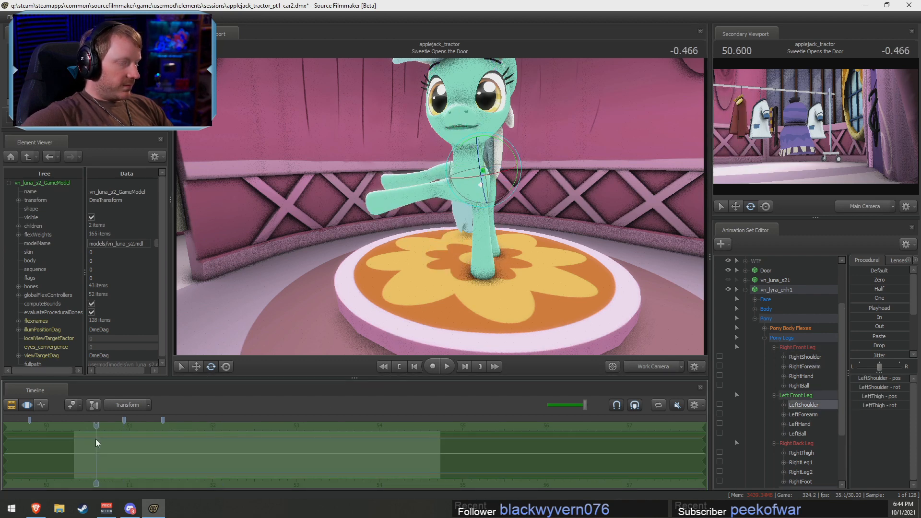
Undo the right-leg recording and return the playhead to 50.433 for posing in the motion editor
{"action": "key", "text": "F2"}
{"action": "key", "text": "F4"}
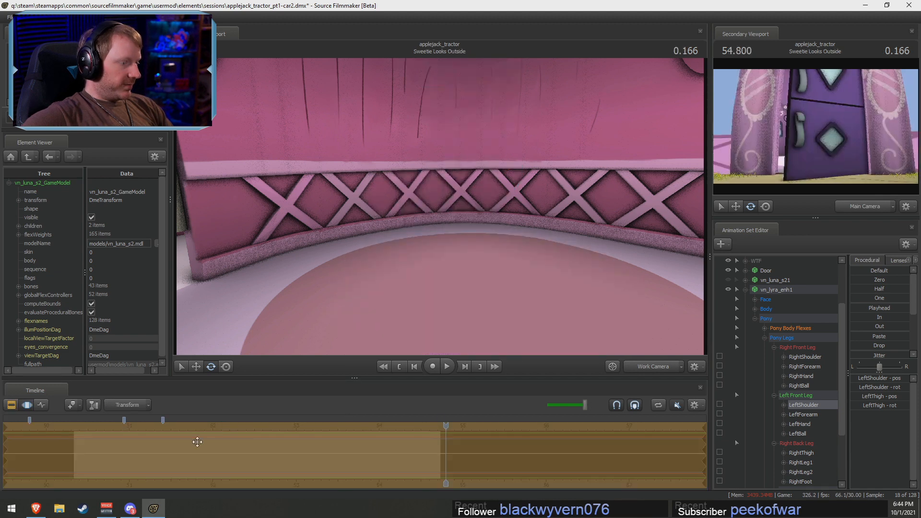
{"action": "key", "text": "F3"}
{"action": "key", "text": "F2"}
{"action": "left_click", "coordinate": [82, 431]}
{"action": "key", "text": "F3"}
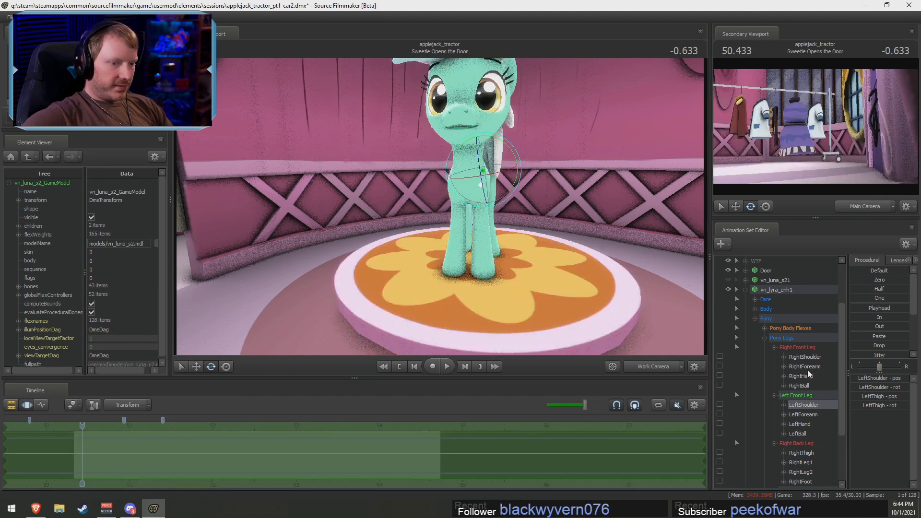
Select Lyra's RightShoulder and RightThigh together and rotate both right legs out to the side for the shot
{"action": "left_click", "coordinate": [805, 357], "text": "ctrl"}
{"action": "scroll", "coordinate": [799, 453], "scroll_direction": "down", "scroll_amount": 3}
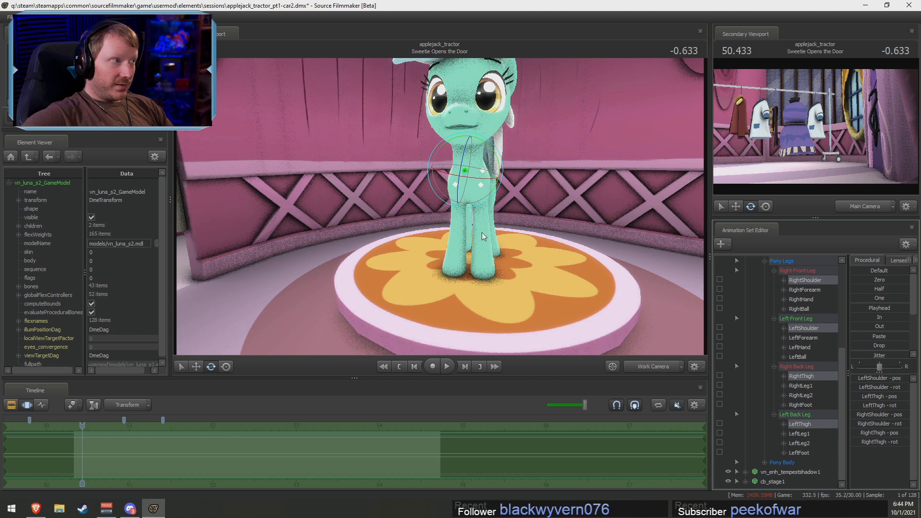
{"action": "left_click", "coordinate": [464, 173]}
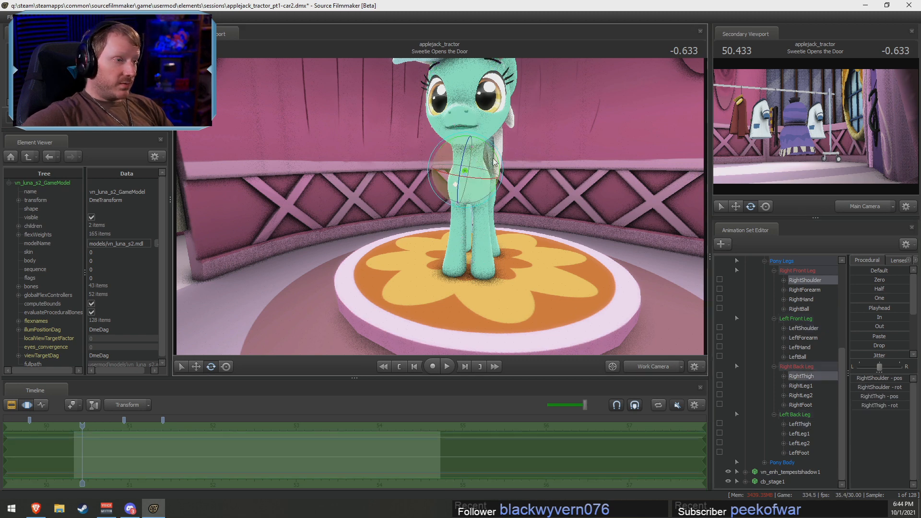
{"action": "left_click_drag", "start_coordinate": [495, 162], "coordinate": [488, 214]}
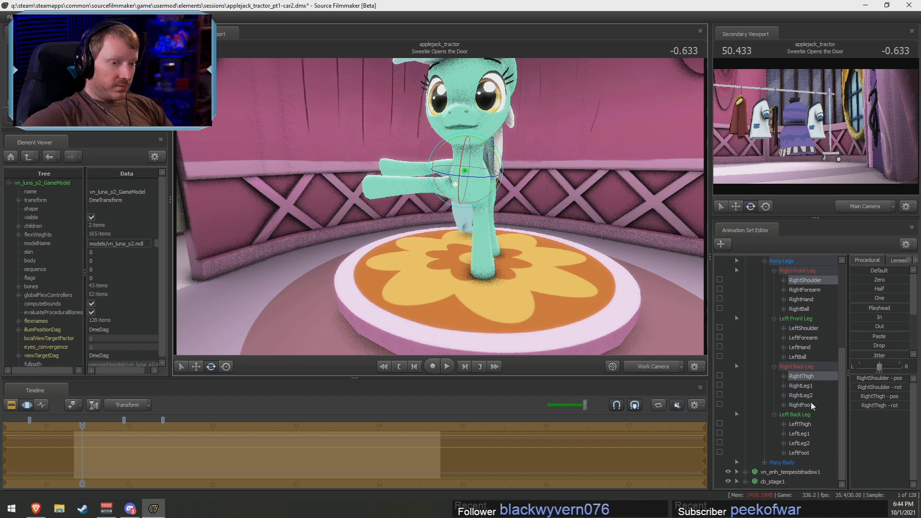
Add LeftShoulder and LeftThigh to the selection and record a live swing of all four legs from the shot's start, retaking the first attempt
{"action": "left_click", "coordinate": [800, 425], "text": "ctrl"}
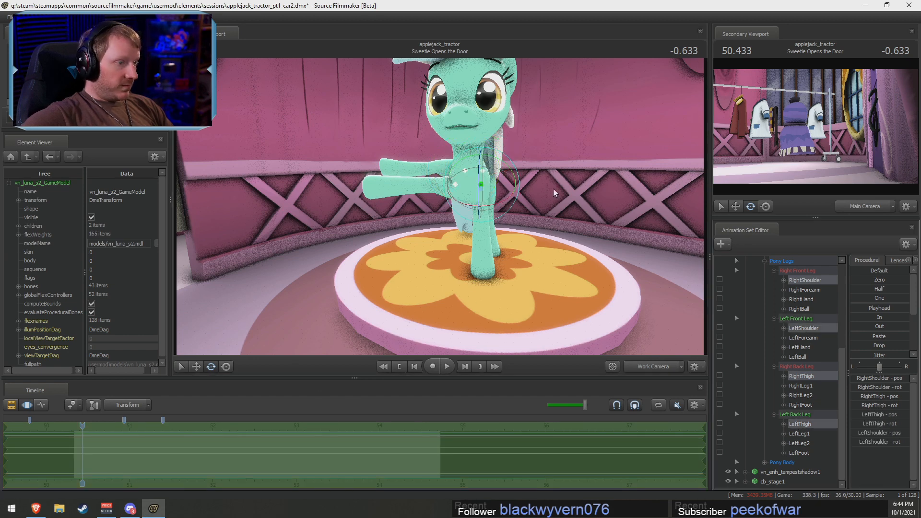
{"action": "right_click_drag", "start_coordinate": [565, 201], "coordinate": [482, 214]}
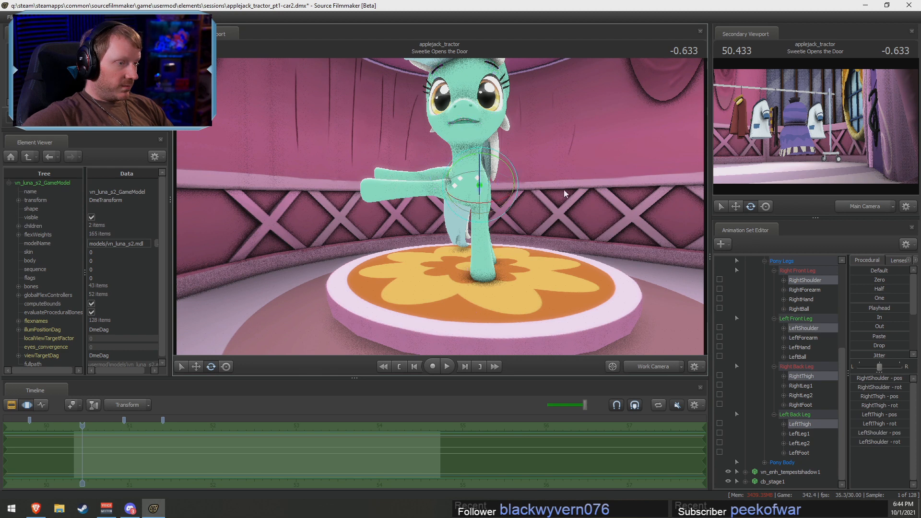
{"action": "right_click_drag", "start_coordinate": [565, 194], "coordinate": [496, 190]}
{"action": "key", "text": "space"}
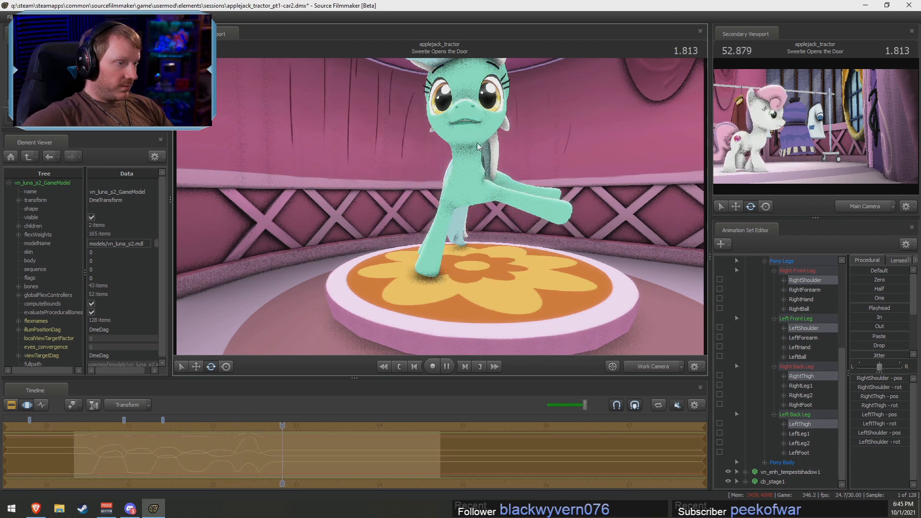
{"action": "key", "text": "space"}
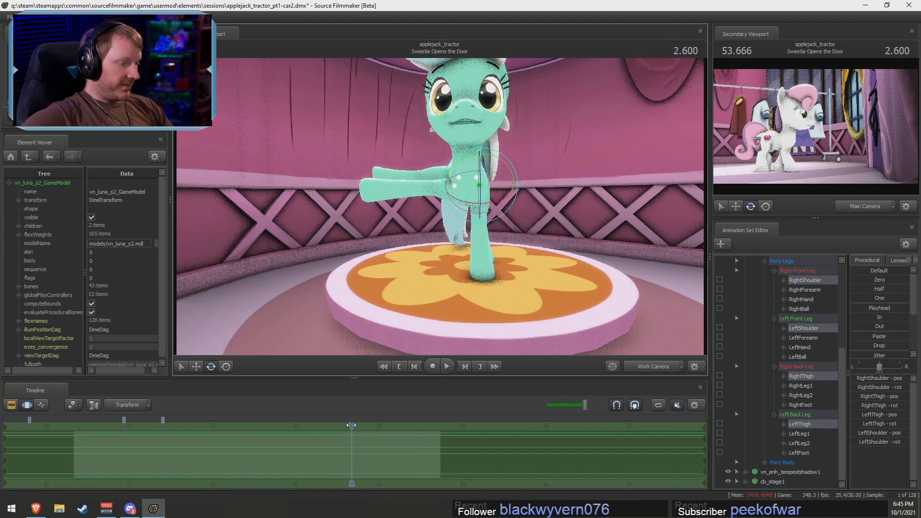
{"action": "left_click_drag", "start_coordinate": [352, 426], "coordinate": [82, 442]}
{"action": "key", "text": "space"}
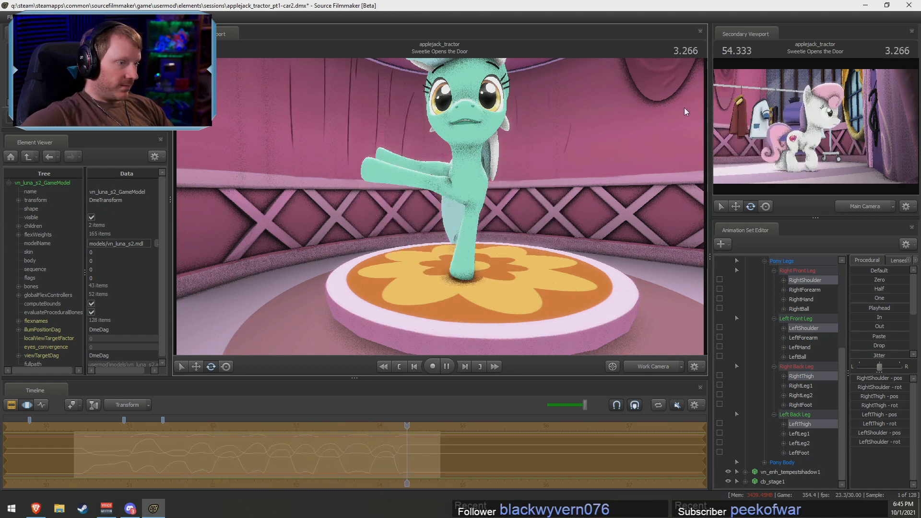
{"action": "key", "text": "space"}
Return the playhead to 50.400 and lock Lyra's shoulder and thigh controls so the legs hold independently of the Pelvis
{"action": "key", "text": "F2"}
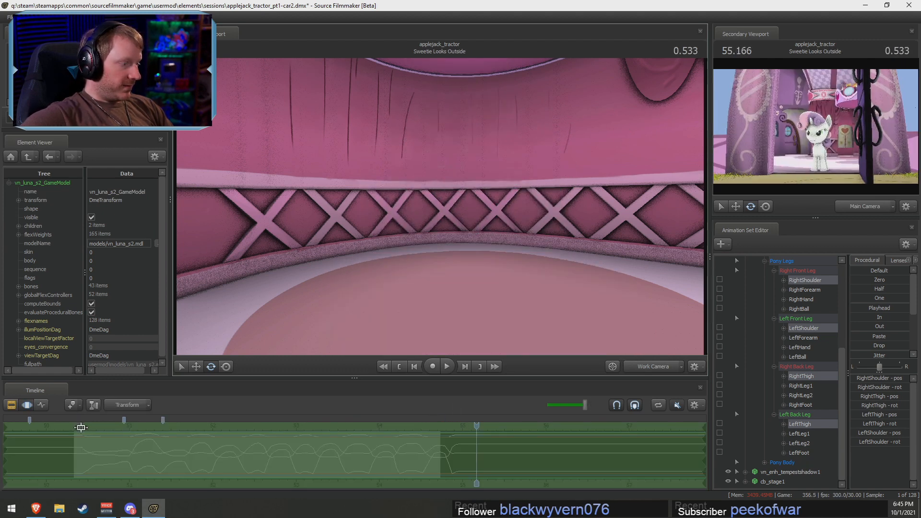
{"action": "left_click", "coordinate": [101, 425]}
{"action": "left_click", "coordinate": [80, 425]}
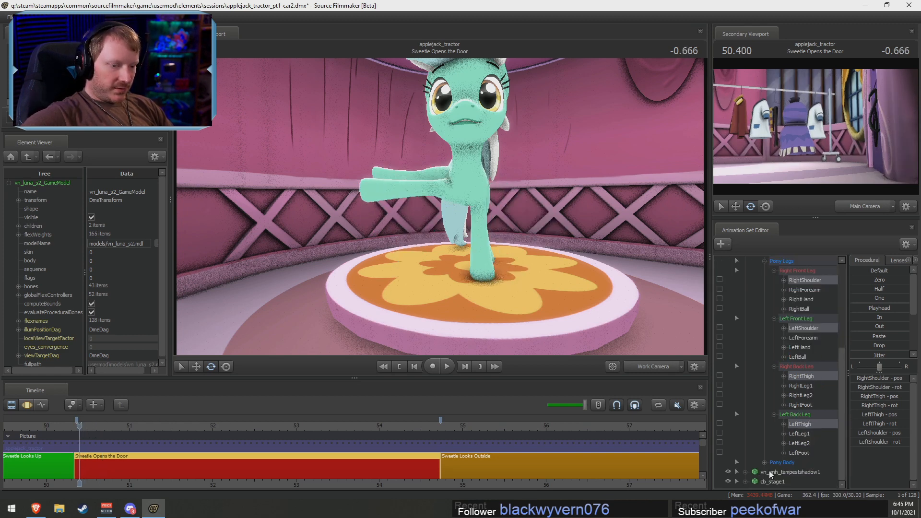
{"action": "scroll", "coordinate": [772, 414], "scroll_direction": "down", "scroll_amount": 2}
{"action": "left_click", "coordinate": [720, 414]}
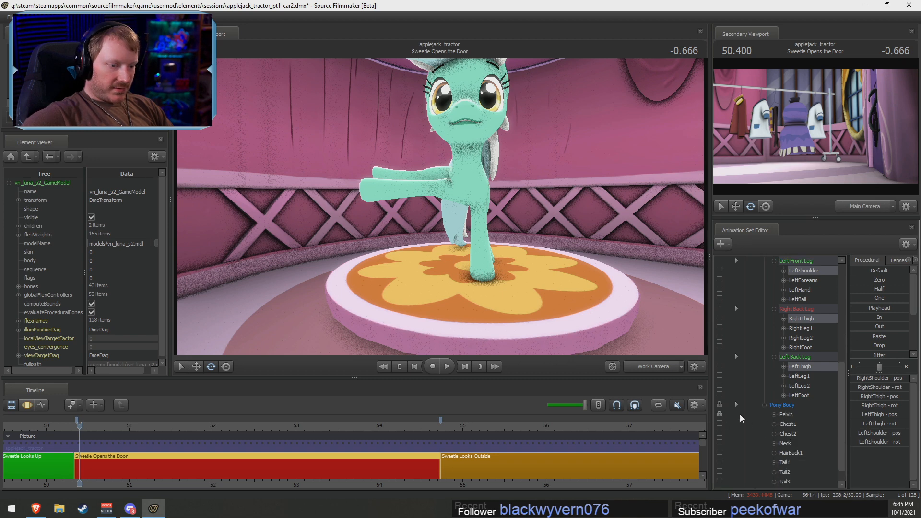
{"action": "scroll", "coordinate": [799, 410], "scroll_direction": "down", "scroll_amount": 2}
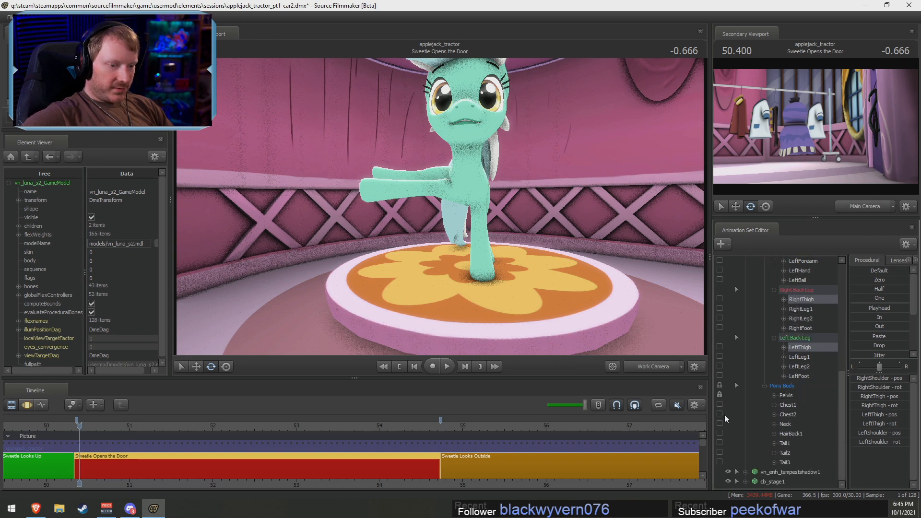
{"action": "scroll", "coordinate": [776, 375], "scroll_direction": "up", "scroll_amount": 2}
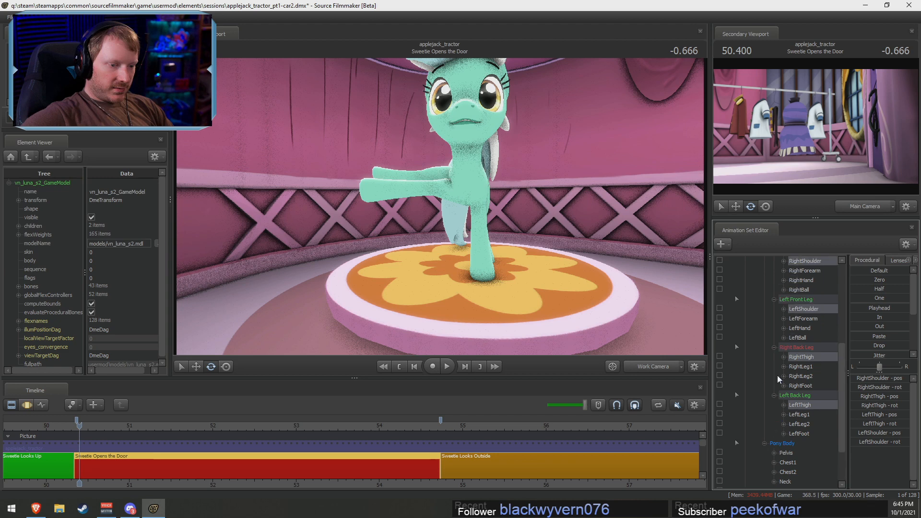
{"action": "left_click", "coordinate": [719, 308]}
{"action": "scroll", "coordinate": [721, 319], "scroll_direction": "up", "scroll_amount": 2}
{"action": "scroll", "coordinate": [761, 381], "scroll_direction": "down", "scroll_amount": 4}
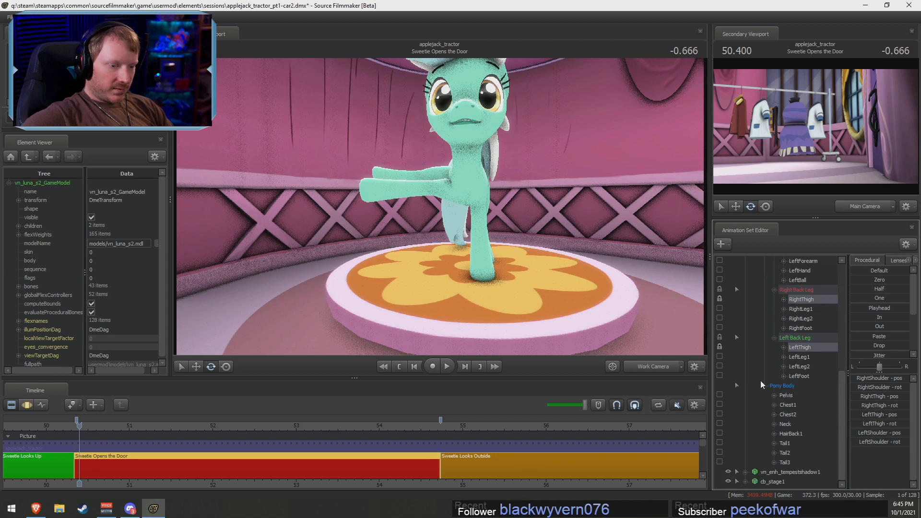
Select Lyra's Pelvis and record a live body sway from 51.066 through the shot, discarding the first take
{"action": "key", "text": "F3"}
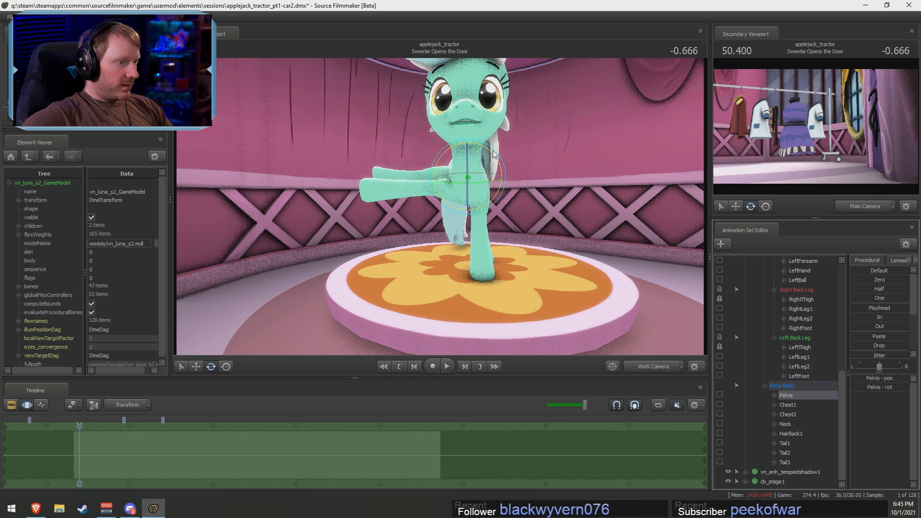
{"action": "key", "text": "space"}
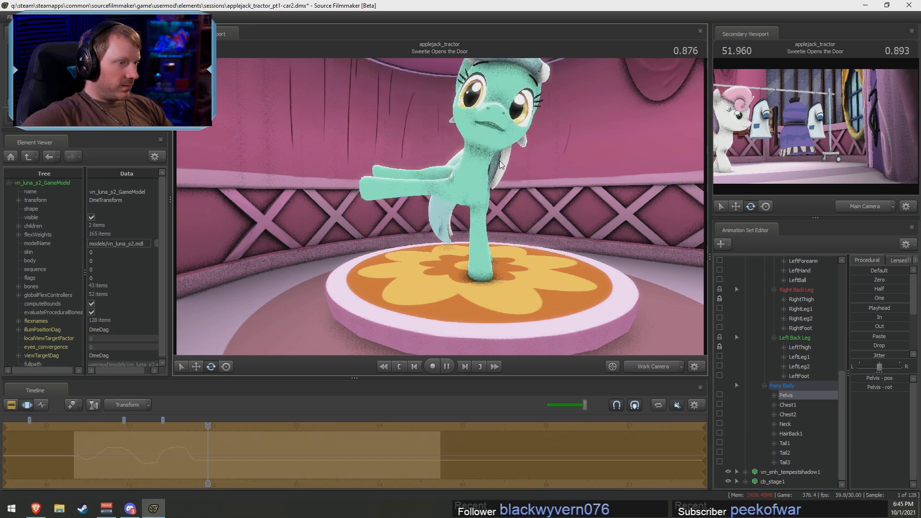
{"action": "key", "text": "space"}
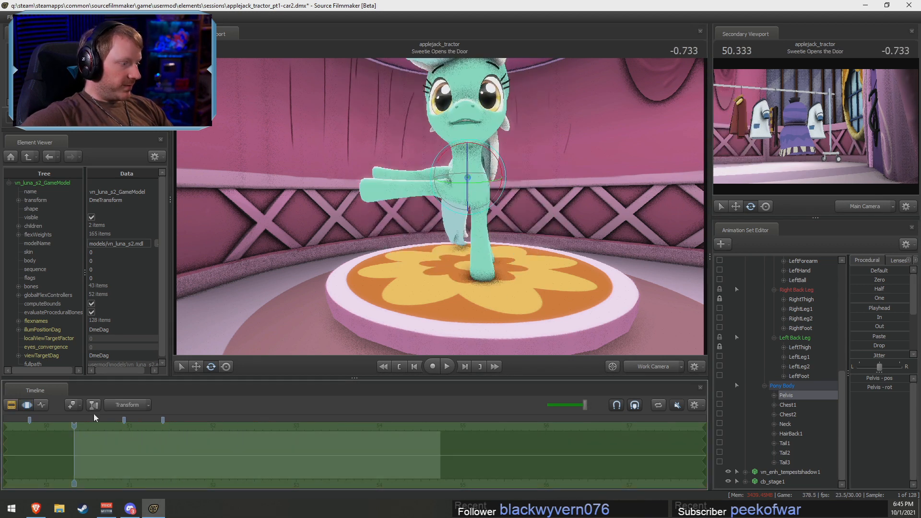
{"action": "key", "text": "space"}
{"action": "key", "text": "space"}
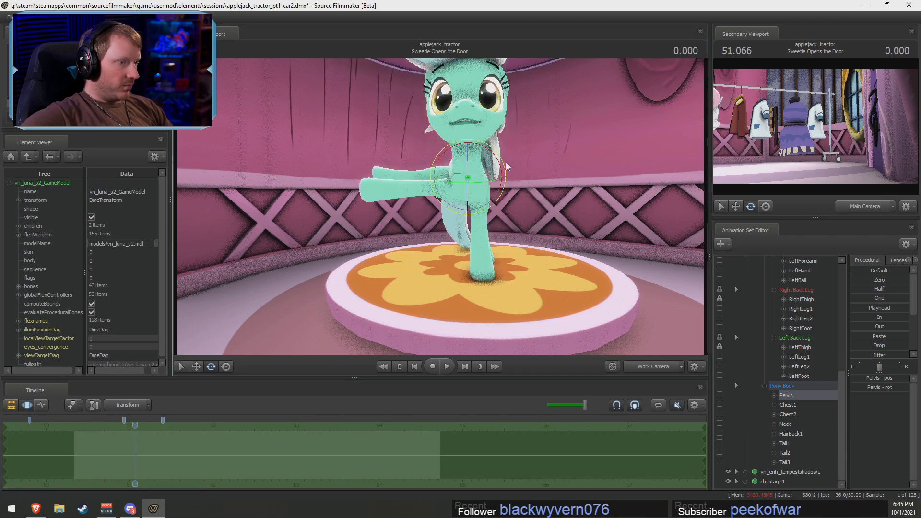
{"action": "left_click_drag", "start_coordinate": [501, 160], "coordinate": [501, 156]}
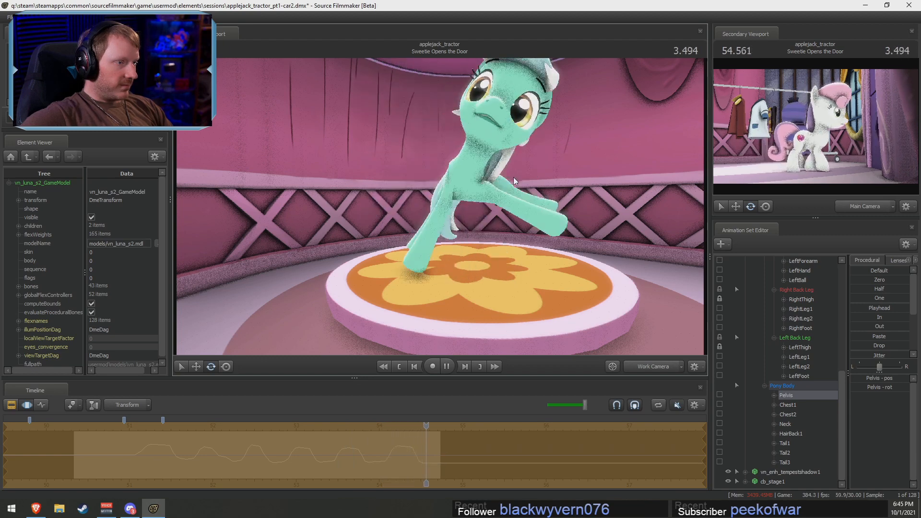
{"action": "key", "text": "space"}
Replay Lyra's dance from a side angle, then return the playhead to 50.466 and enlarge the shot on the timeline
{"action": "key", "text": "F2"}
{"action": "left_click_drag", "start_coordinate": [96, 483], "coordinate": [85, 483]}
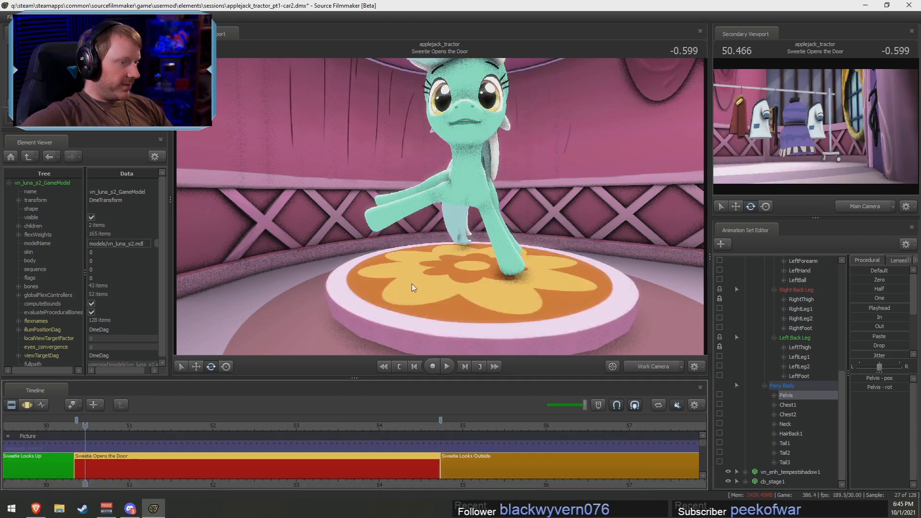
{"action": "left_click_drag", "start_coordinate": [413, 285], "coordinate": [355, 283], "text": "alt"}
{"action": "key", "text": "space"}
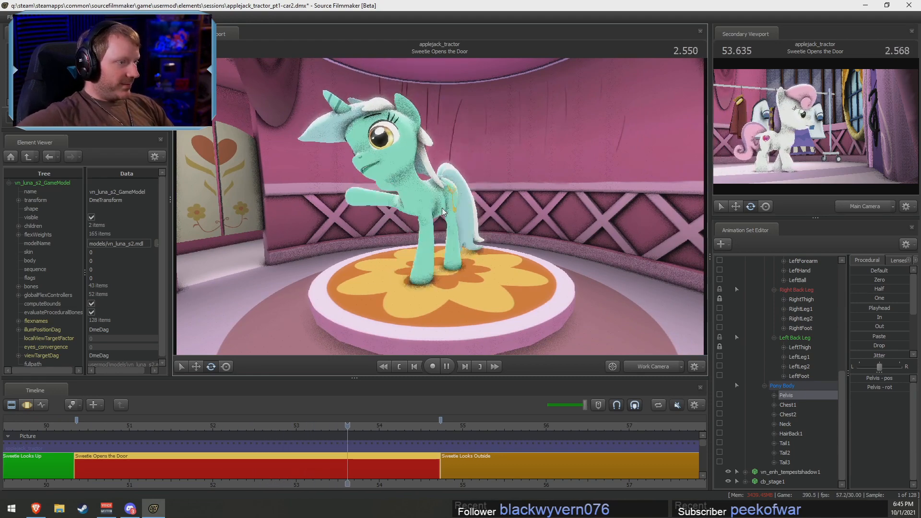
{"action": "key", "text": "space"}
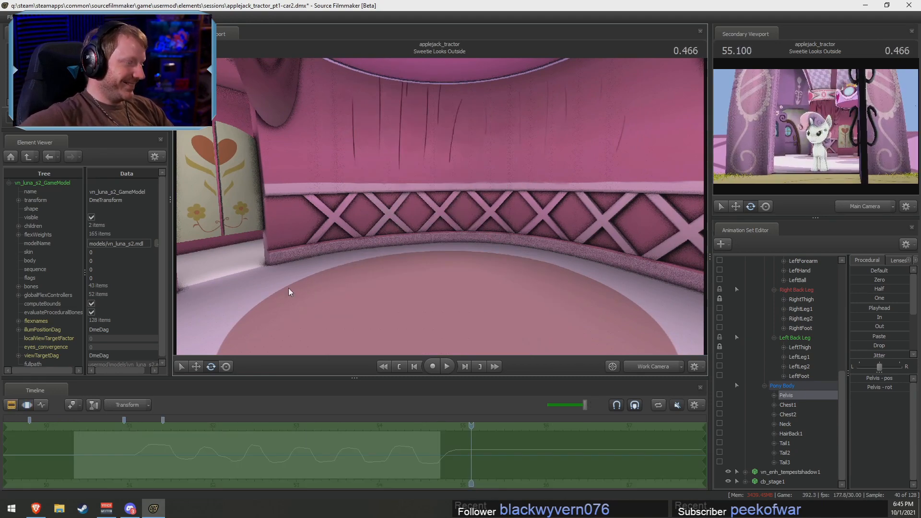
{"action": "left_click", "coordinate": [85, 425]}
{"action": "scroll", "coordinate": [267, 463], "scroll_direction": "up", "scroll_amount": 4}
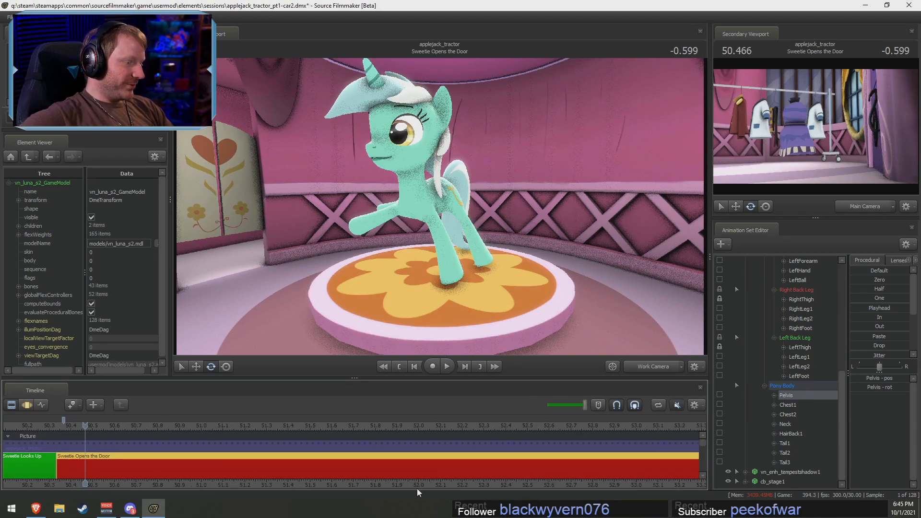
{"action": "middle_click_drag", "start_coordinate": [408, 487], "coordinate": [212, 501]}
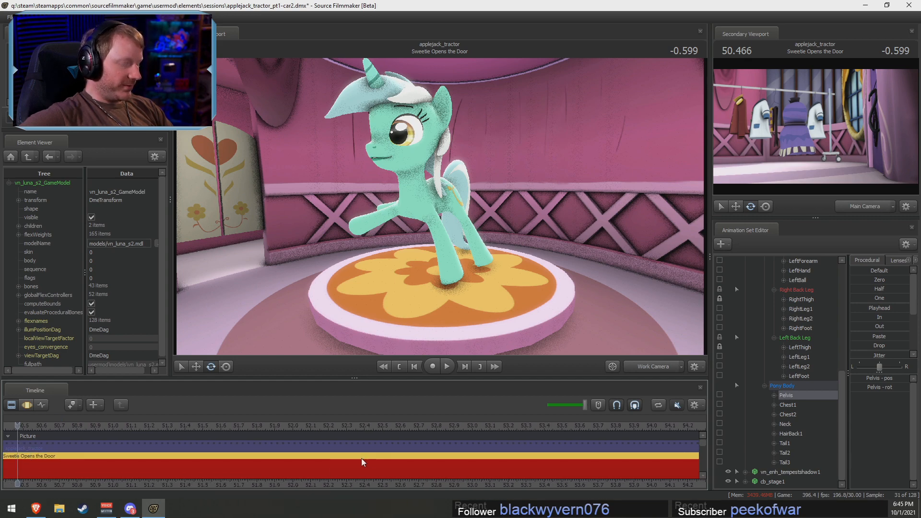
Replay Lyra's dance from 50.466 and watch it from the front
{"action": "key", "text": "space"}
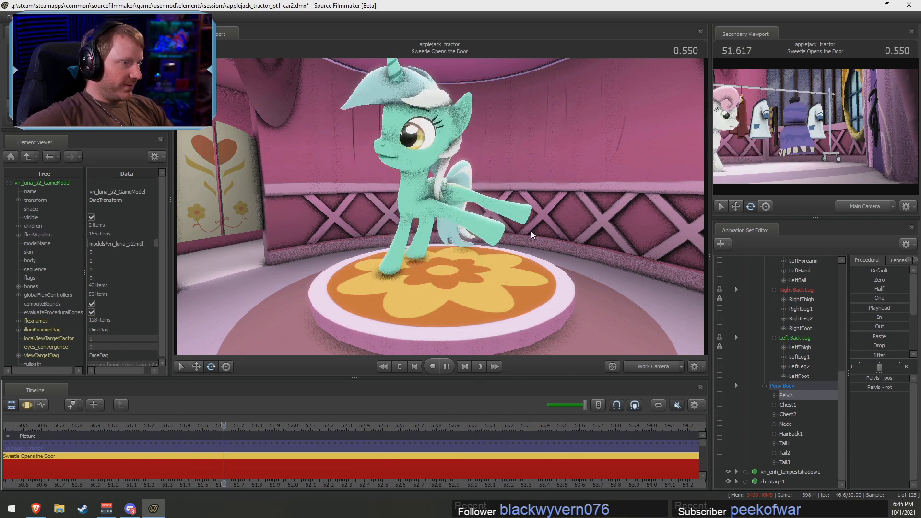
{"action": "middle_click_drag", "start_coordinate": [535, 474], "coordinate": [338, 474]}
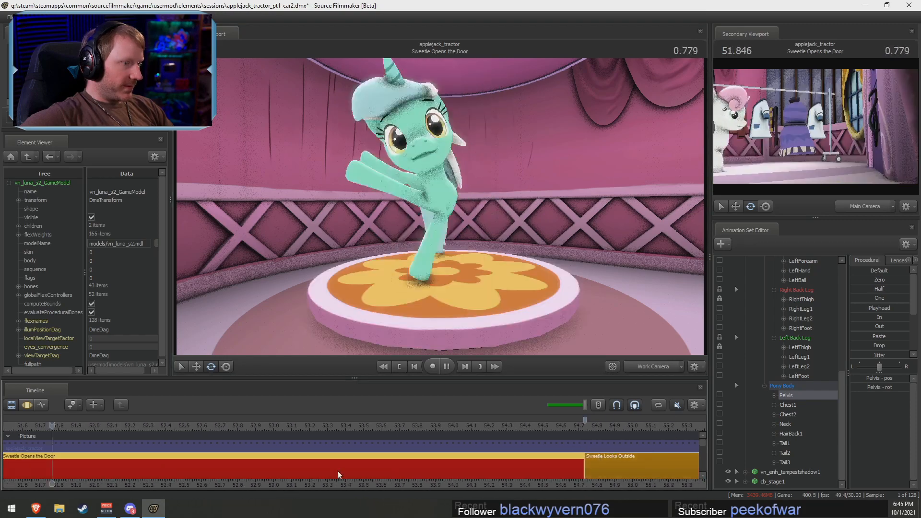
{"action": "scroll", "coordinate": [383, 469], "scroll_direction": "up", "scroll_amount": 3}
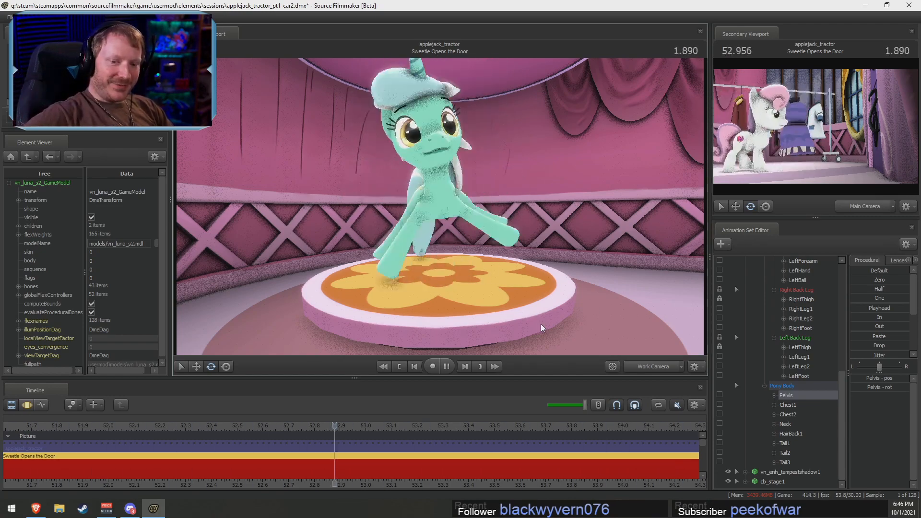
{"action": "key", "text": "space"}
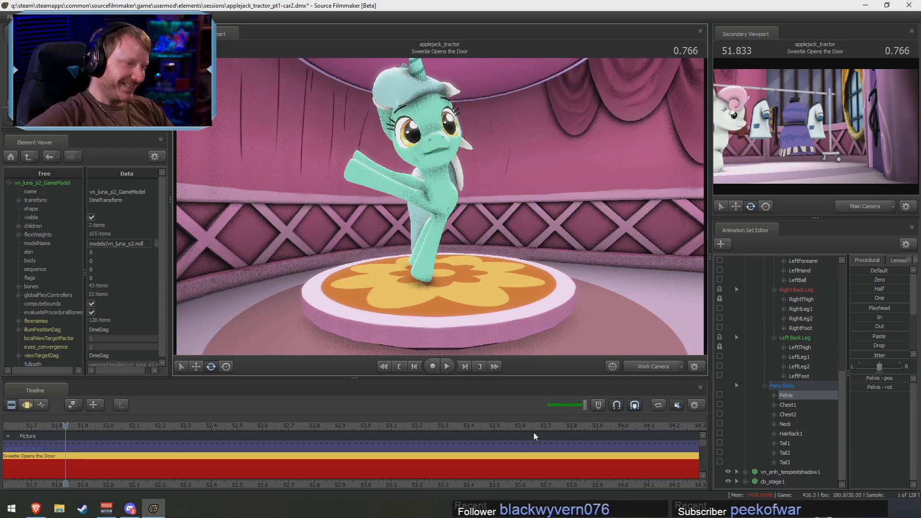
{"action": "scroll", "coordinate": [534, 433], "scroll_direction": "down", "scroll_amount": 2}
{"action": "left_click_drag", "start_coordinate": [546, 231], "coordinate": [456, 211], "text": "alt"}
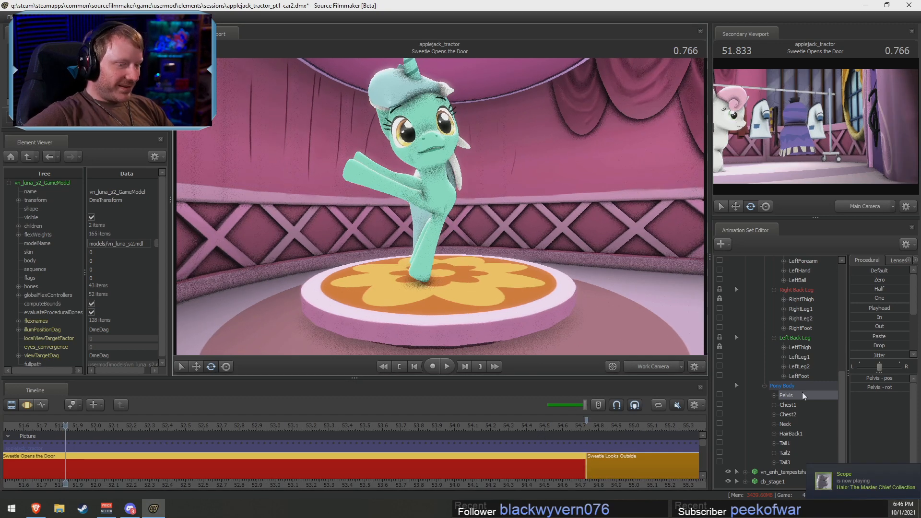
Collapse Lyra's animation set, vn_lyra_enh1, and hide her model
{"action": "scroll", "coordinate": [772, 399], "scroll_direction": "up", "scroll_amount": 6}
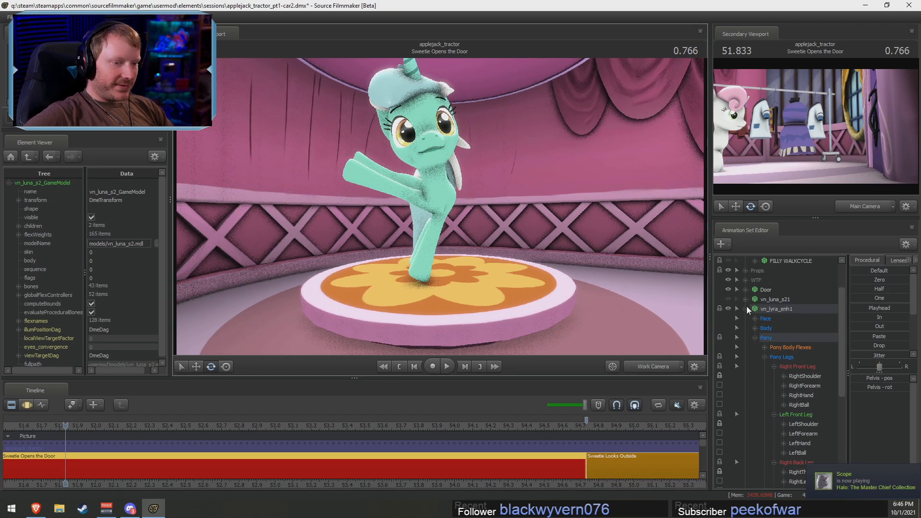
{"action": "left_click", "coordinate": [745, 309]}
{"action": "left_click", "coordinate": [728, 357]}
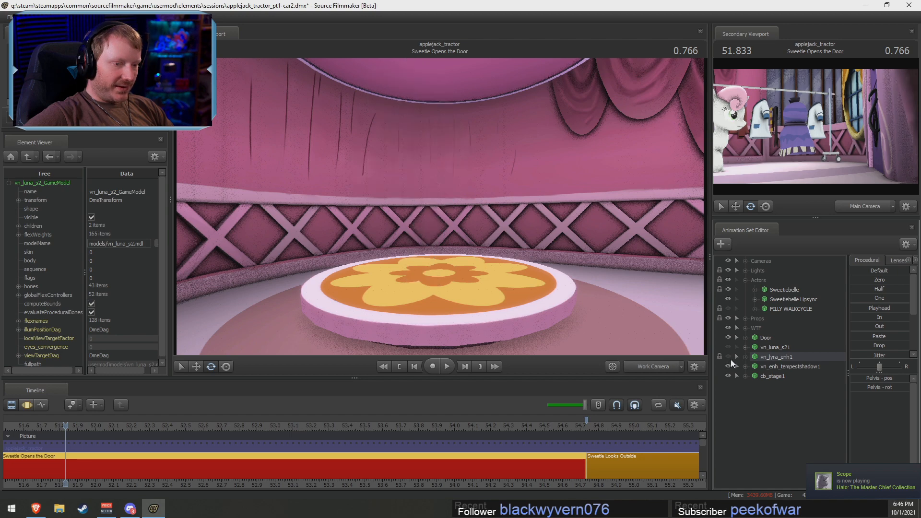
Select vn_enh_tempestshadow1 and move Tempest Shadow onto the round flower-patterned stage
{"action": "left_click", "coordinate": [788, 366]}
{"action": "key", "text": "s"}
{"action": "left_click_drag", "start_coordinate": [440, 206], "coordinate": [499, 216]}
{"action": "left_click_drag", "start_coordinate": [566, 285], "coordinate": [403, 208], "text": "ctrl"}
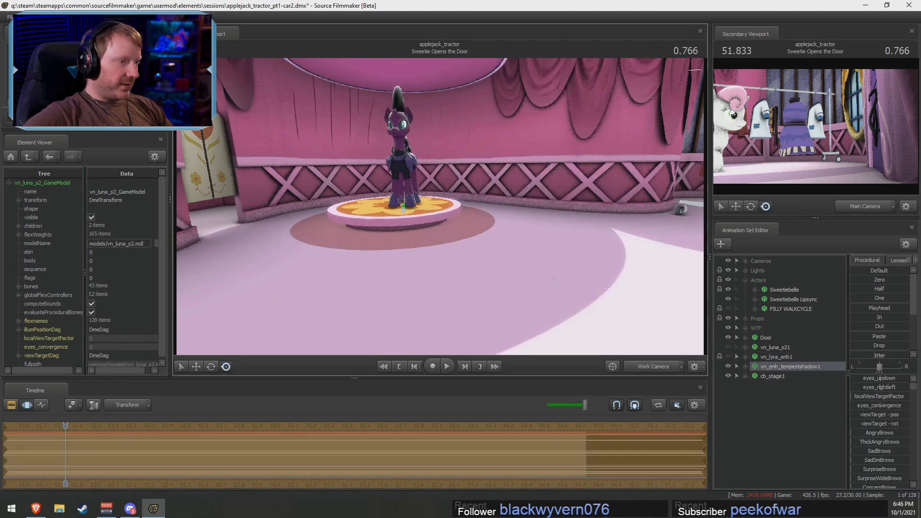
{"action": "key", "text": "w"}
{"action": "left_click_drag", "start_coordinate": [485, 206], "coordinate": [439, 205]}
{"action": "scroll", "coordinate": [145, 426], "scroll_direction": "up", "scroll_amount": 2}
{"action": "scroll", "coordinate": [145, 425], "scroll_direction": "down", "scroll_amount": 6}
Set the playhead to 50.400 near the start of "Sweetie Opens the Door" and frame Tempest Shadow at an angle
{"action": "key", "text": "F2"}
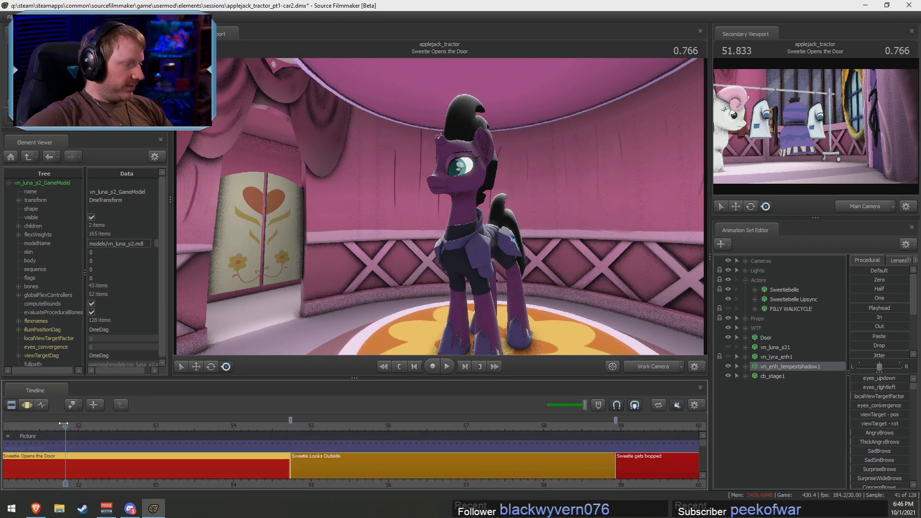
{"action": "middle_click_drag", "start_coordinate": [48, 488], "coordinate": [228, 479]}
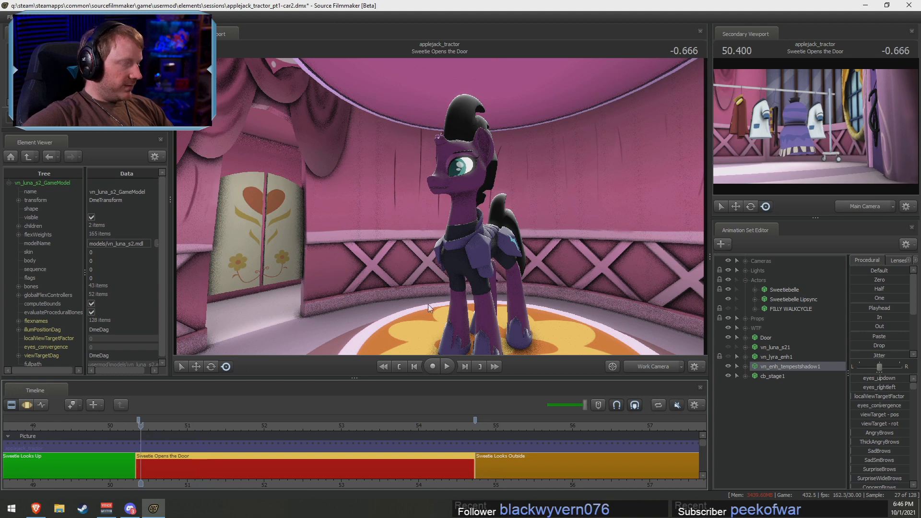
{"action": "left_click_drag", "start_coordinate": [427, 305], "coordinate": [442, 172]}
Select Tempest Shadow's Head control and try a live head recording from 50.400 through the shot
{"action": "left_click", "coordinate": [745, 367]}
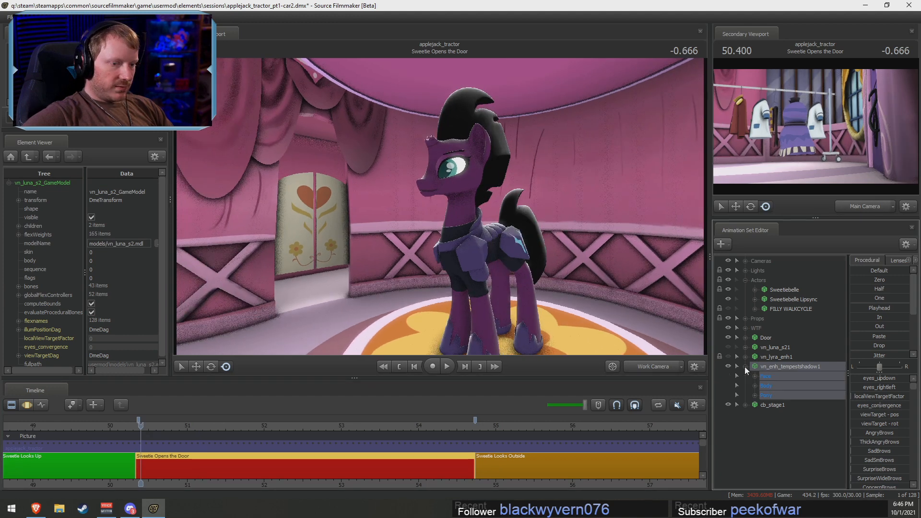
{"action": "left_click", "coordinate": [754, 386]}
{"action": "left_click", "coordinate": [780, 404]}
{"action": "key", "text": "F3"}
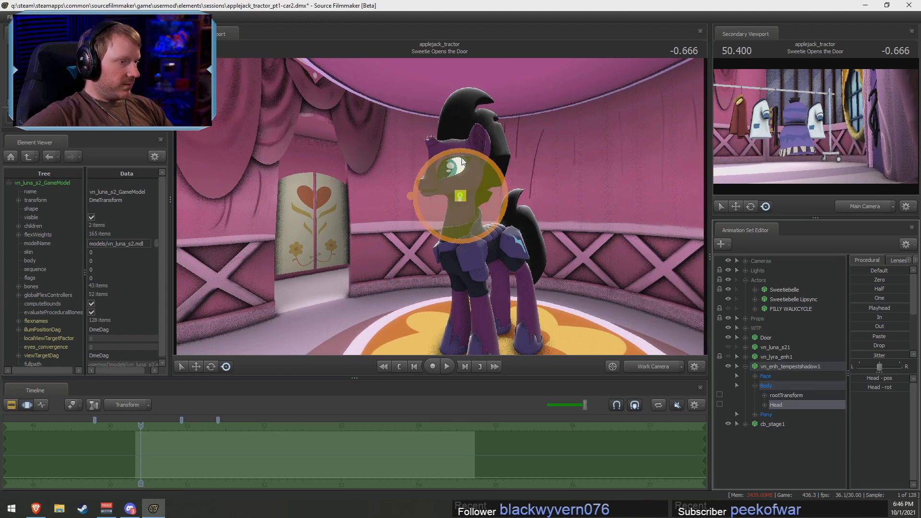
{"action": "key", "text": "space"}
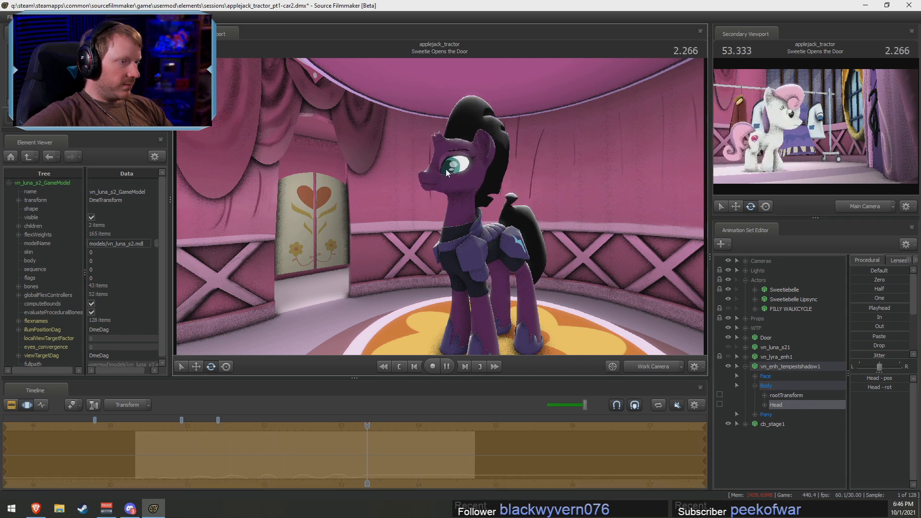
{"action": "key", "text": "space"}
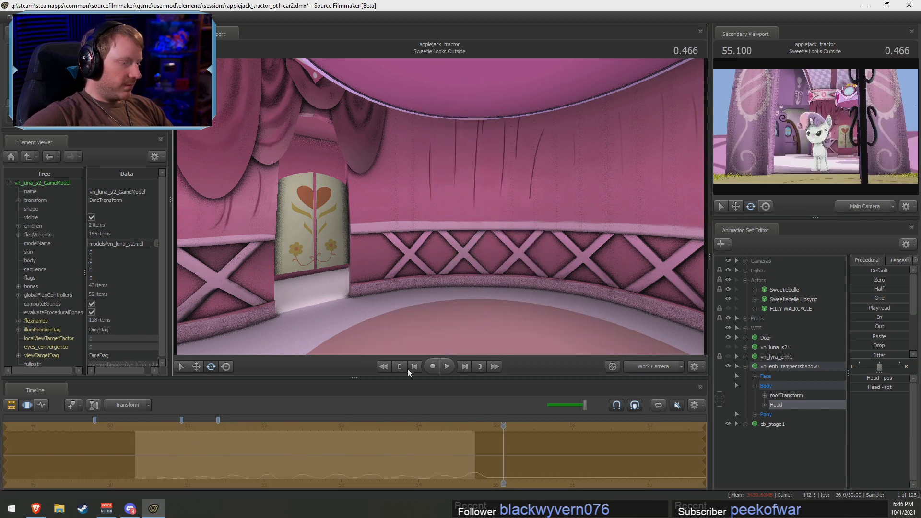
Return the playhead to 50.400 and discard Tempest Shadow's head recording, viewing her from the front
{"action": "key", "text": "F2"}
{"action": "left_click", "coordinate": [140, 426]}
{"action": "left_click_drag", "start_coordinate": [586, 259], "coordinate": [569, 276], "text": "alt"}
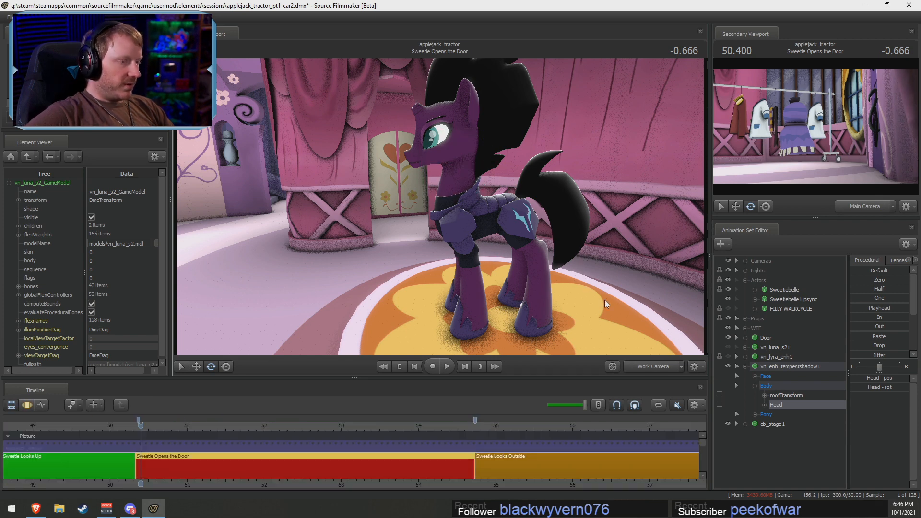
{"action": "left_click_drag", "start_coordinate": [540, 304], "coordinate": [442, 220]}
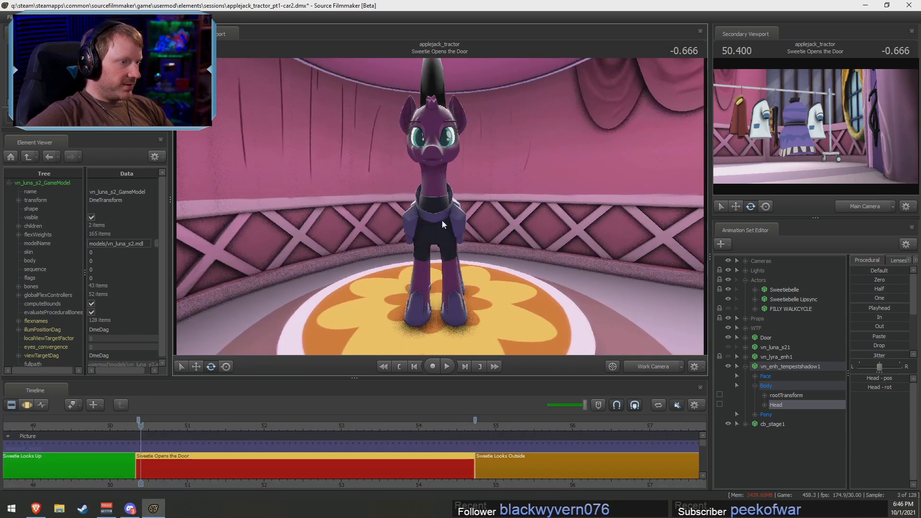
{"action": "key", "text": "F2"}
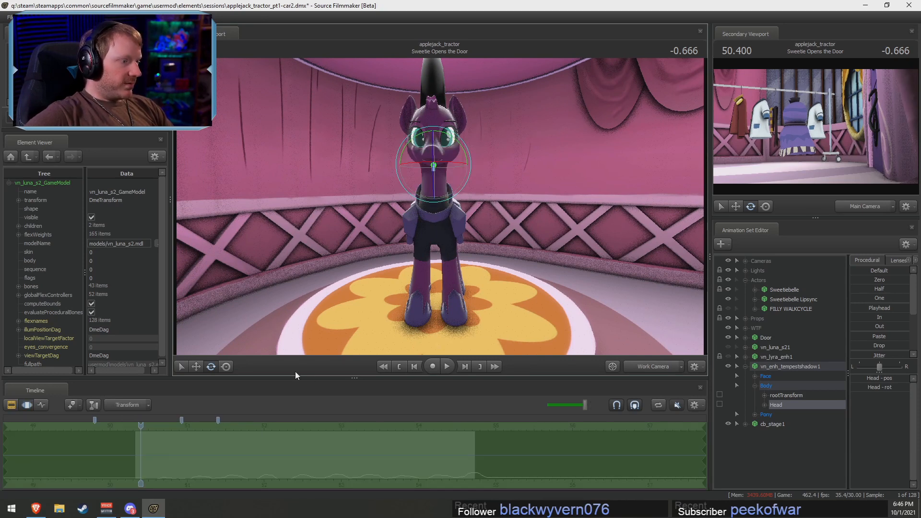
{"action": "left_click_drag", "start_coordinate": [140, 426], "coordinate": [141, 427]}
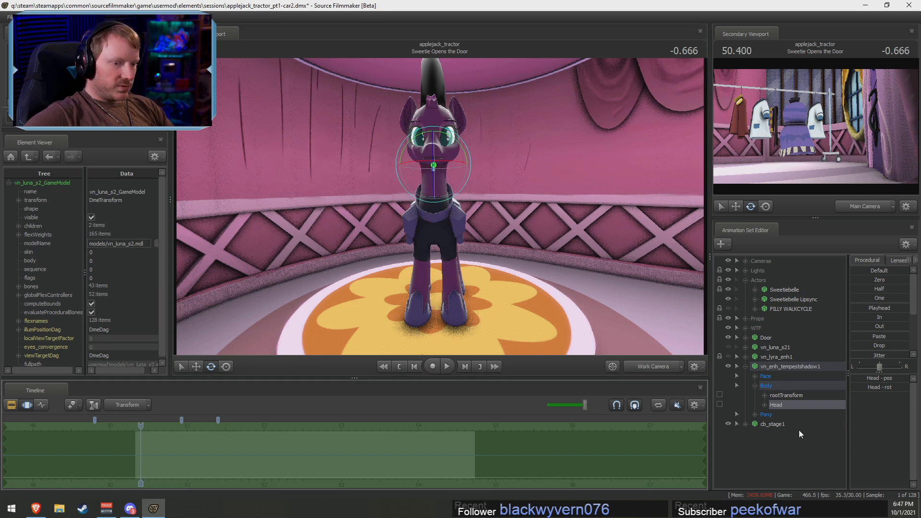
Expand Tempest Shadow's pony body and front leg groups and lock the RightShoulder and LeftShoulder controls
{"action": "left_click", "coordinate": [755, 415]}
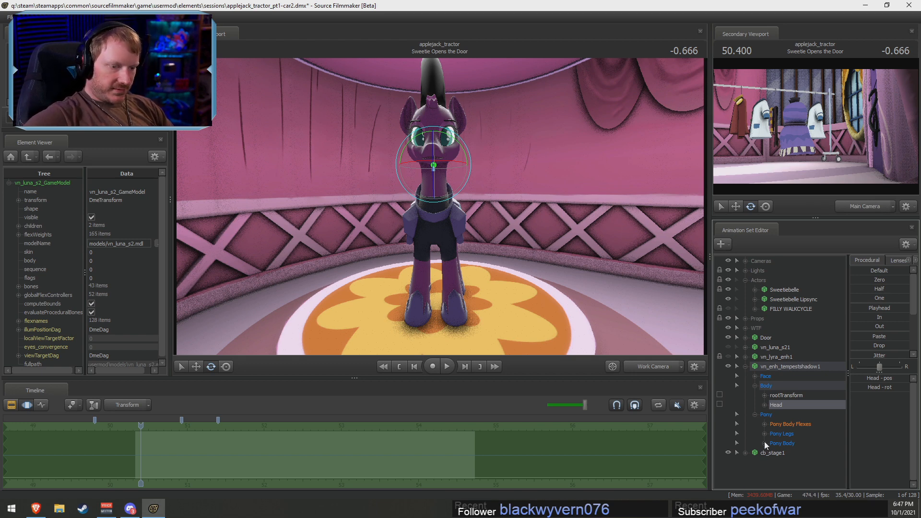
{"action": "left_click", "coordinate": [764, 442]}
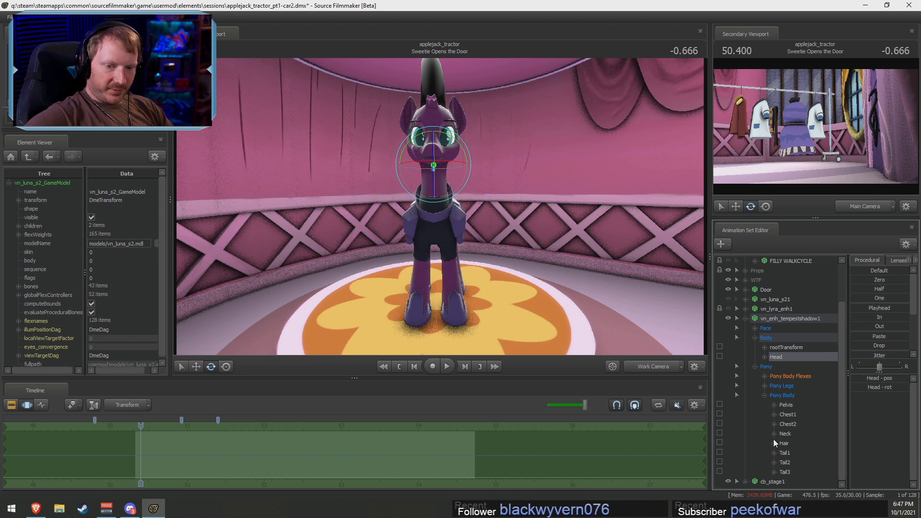
{"action": "left_click", "coordinate": [785, 434], "text": "ctrl"}
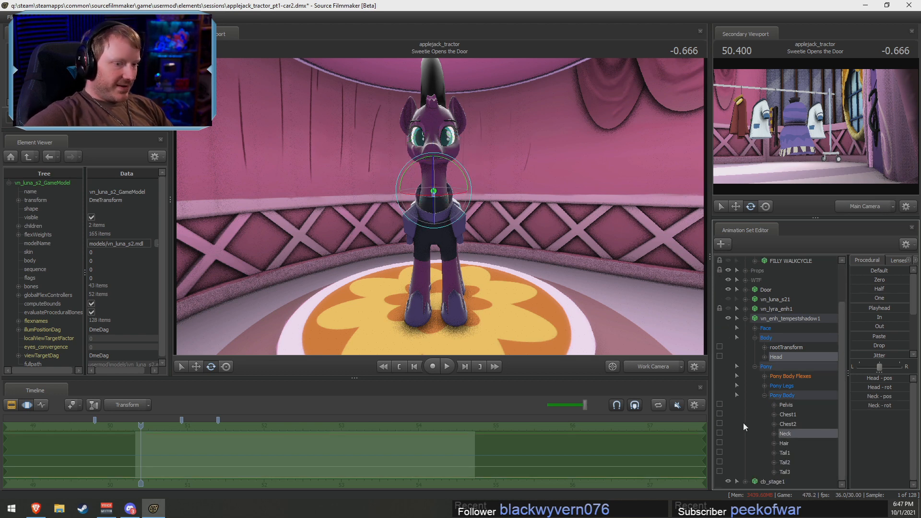
{"action": "left_click", "coordinate": [764, 387]}
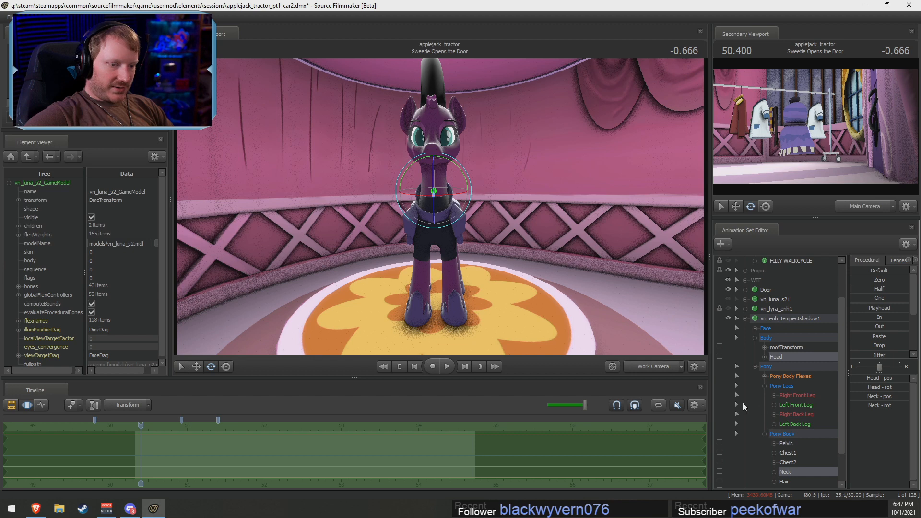
{"action": "left_click", "coordinate": [773, 405]}
{"action": "left_click", "coordinate": [773, 396]}
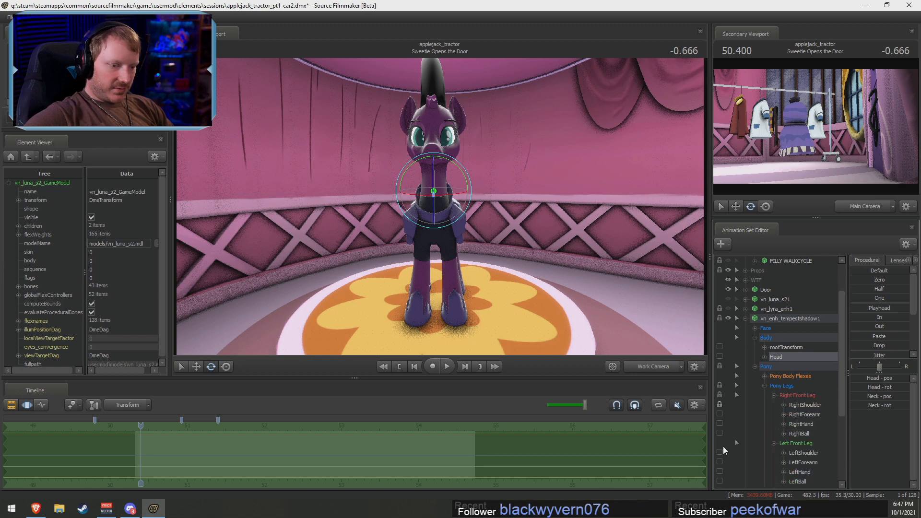
{"action": "scroll", "coordinate": [795, 436], "scroll_direction": "down", "scroll_amount": 3}
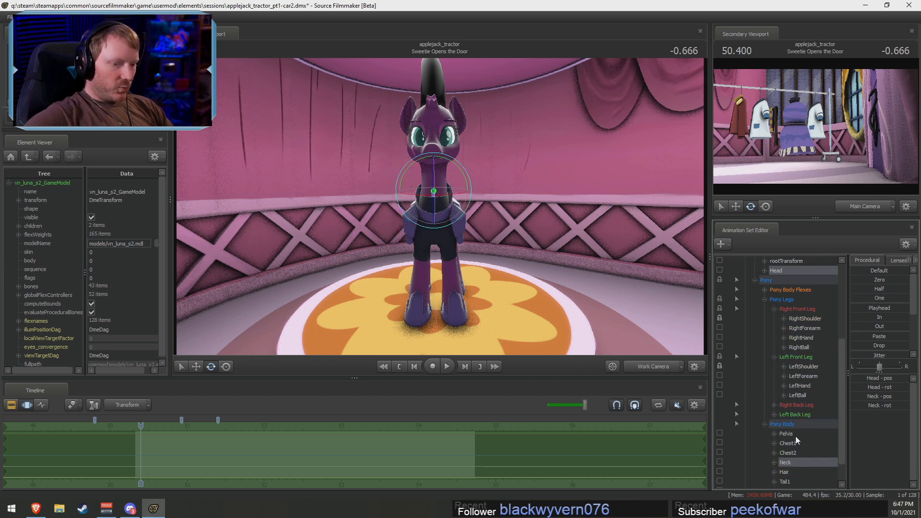
Select Tempest Shadow's Neck, Chest2 and Head and record a live side-to-side bend through the shot, returning the playhead to 50.466
{"action": "left_click", "coordinate": [793, 452], "text": "ctrl"}
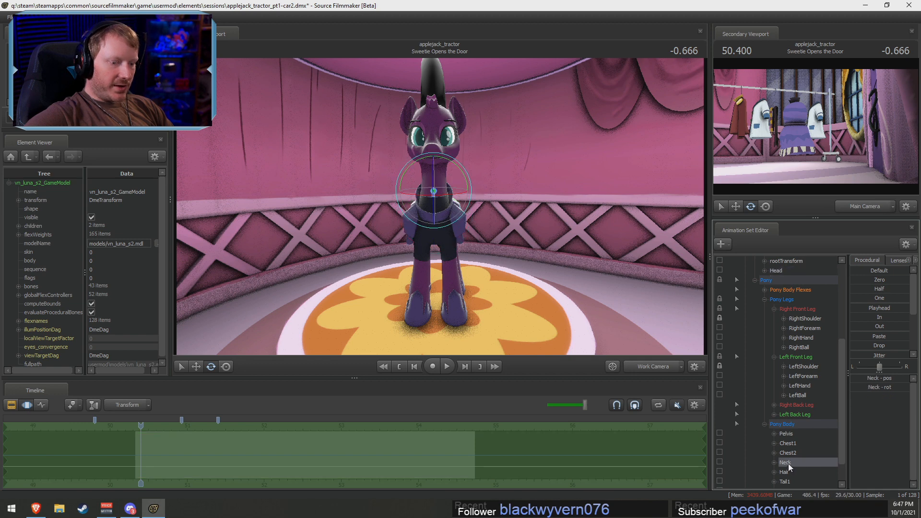
{"action": "scroll", "coordinate": [791, 441], "scroll_direction": "up", "scroll_amount": 2}
{"action": "left_click", "coordinate": [777, 329], "text": "ctrl"}
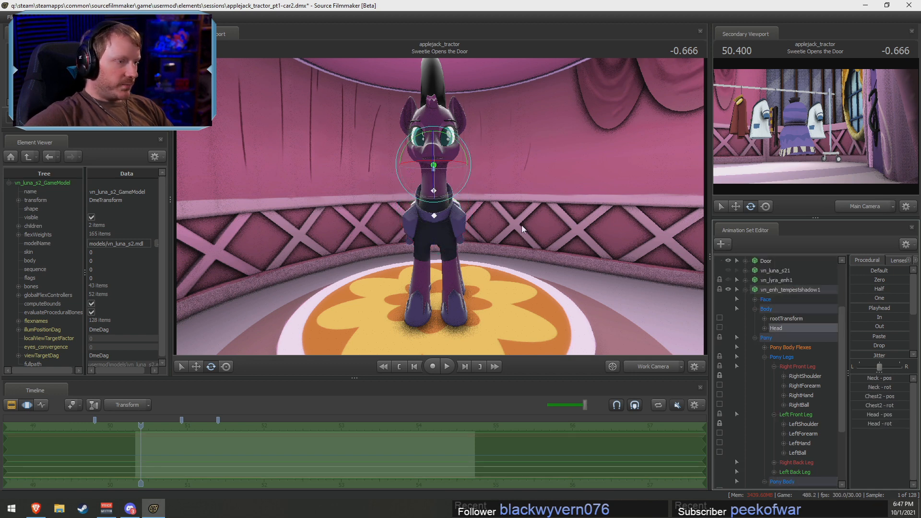
{"action": "key", "text": "space"}
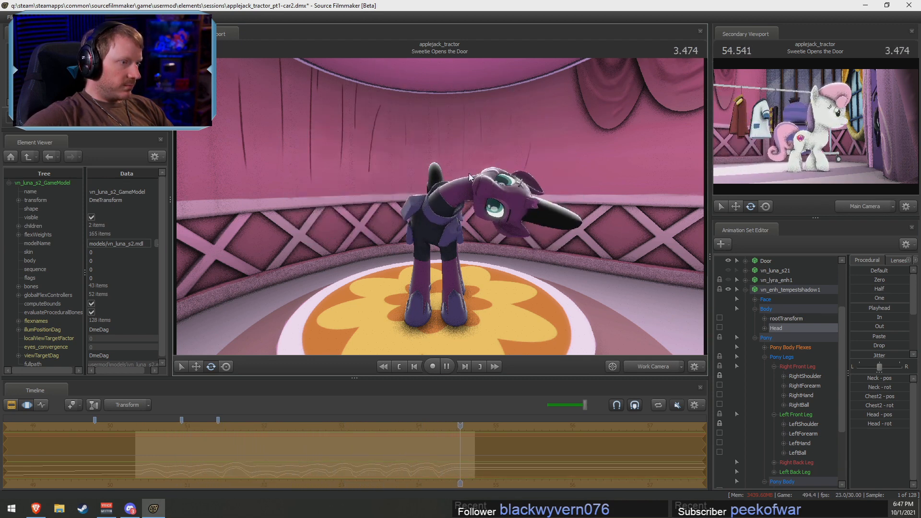
{"action": "key", "text": "space"}
{"action": "key", "text": "F2"}
{"action": "left_click", "coordinate": [147, 427]}
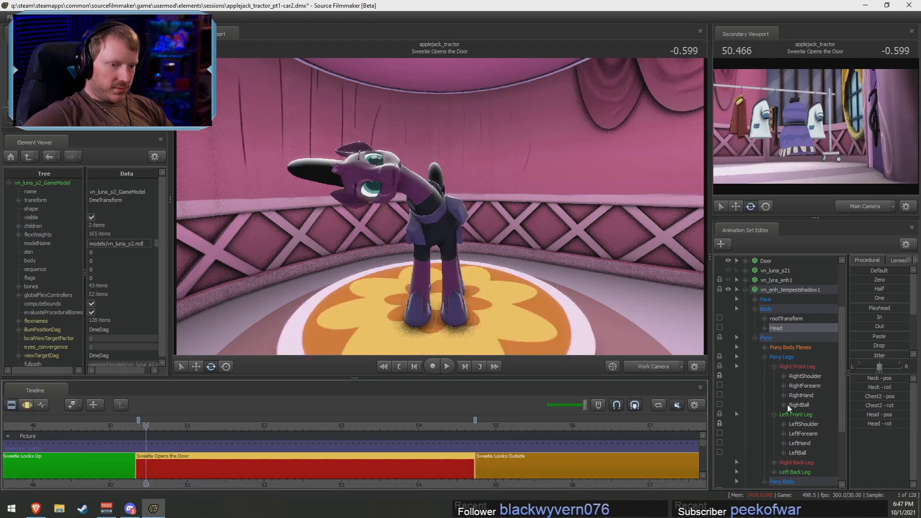
Select only Tempest Shadow's Head control and reduce its recorded sideways tilt across the shot
{"action": "scroll", "coordinate": [781, 328], "scroll_direction": "down", "scroll_amount": 2}
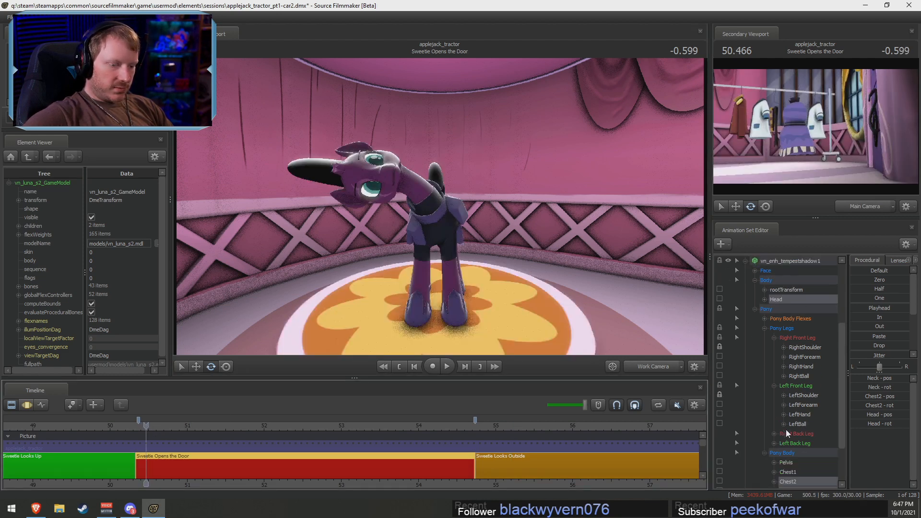
{"action": "left_click", "coordinate": [788, 452], "text": "ctrl"}
{"action": "key", "text": "F3"}
{"action": "left_click_drag", "start_coordinate": [333, 458], "coordinate": [341, 460]}
{"action": "left_click", "coordinate": [791, 462], "text": "ctrl"}
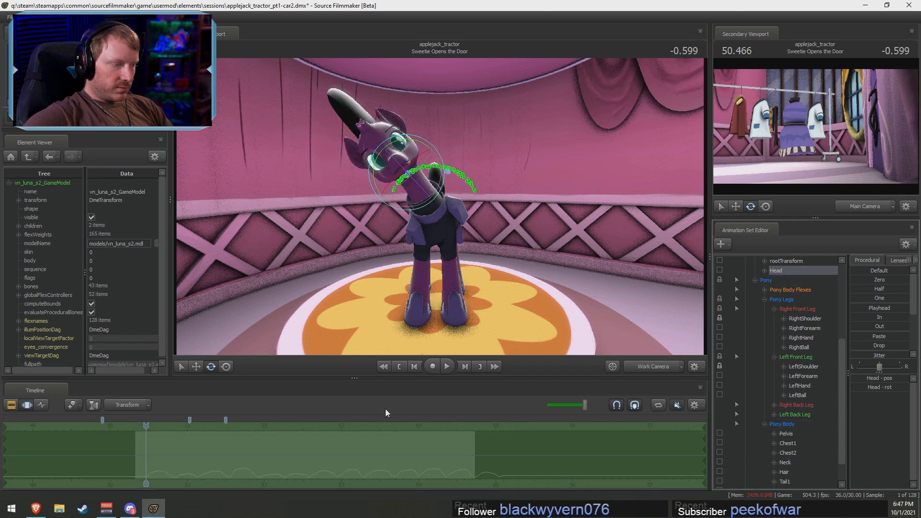
Replay Tempest Shadow's head and neck motion, then return the playhead to 50.466
{"action": "key", "text": "F2"}
{"action": "key", "text": "space"}
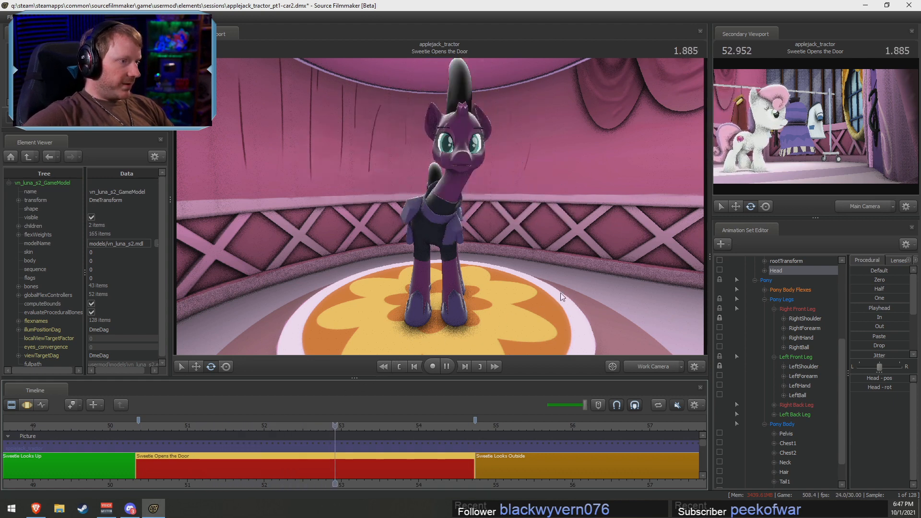
{"action": "key", "text": "space"}
{"action": "key", "text": "F3"}
{"action": "left_click", "coordinate": [145, 433]}
{"action": "key", "text": "F2"}
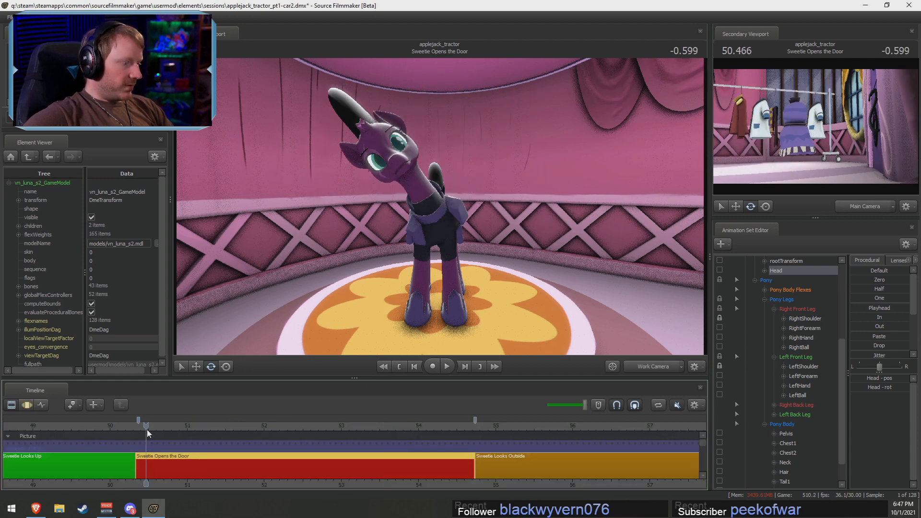
Switch to the motion editor and pick the RightThigh control while viewing Tempest Shadow from the side
{"action": "scroll", "coordinate": [782, 453], "scroll_direction": "down", "scroll_amount": 1}
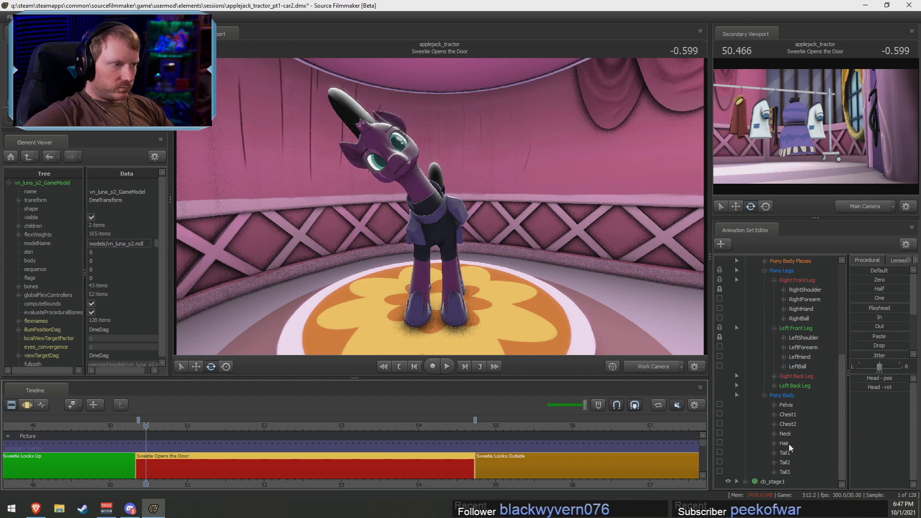
{"action": "left_click", "coordinate": [795, 414]}
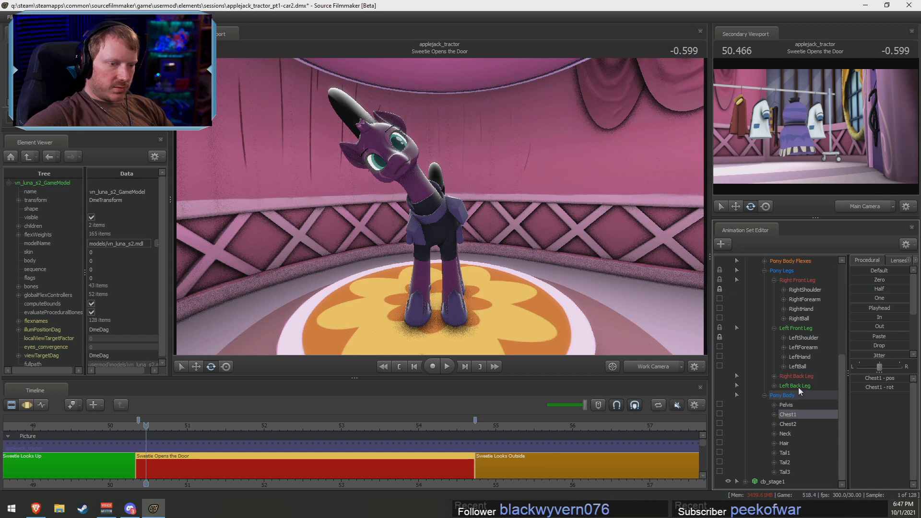
{"action": "left_click_drag", "start_coordinate": [516, 264], "coordinate": [457, 220], "text": "alt"}
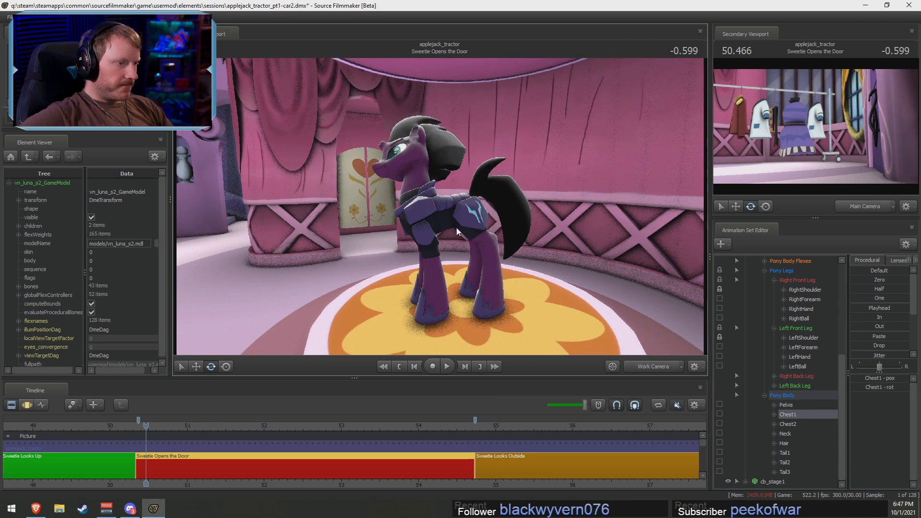
{"action": "key", "text": "F3"}
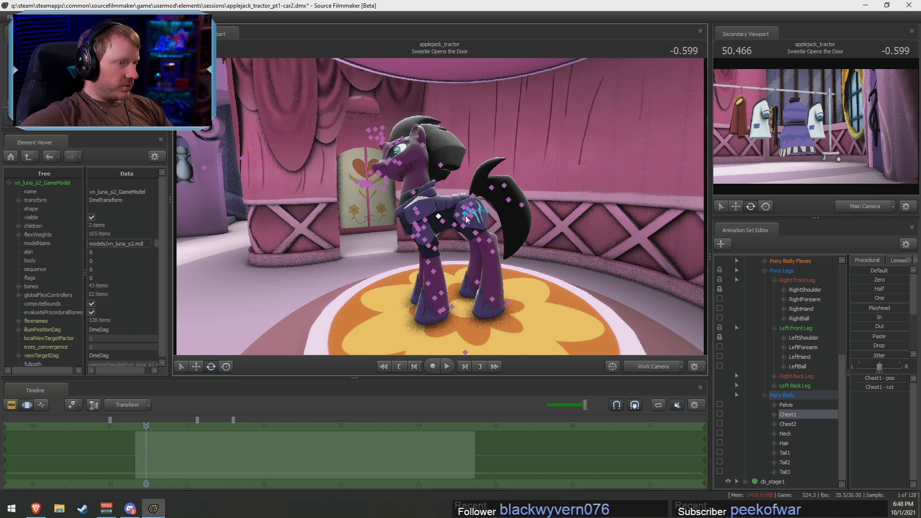
{"action": "left_click", "coordinate": [466, 219]}
{"action": "left_click_drag", "start_coordinate": [467, 219], "coordinate": [485, 218], "text": "alt"}
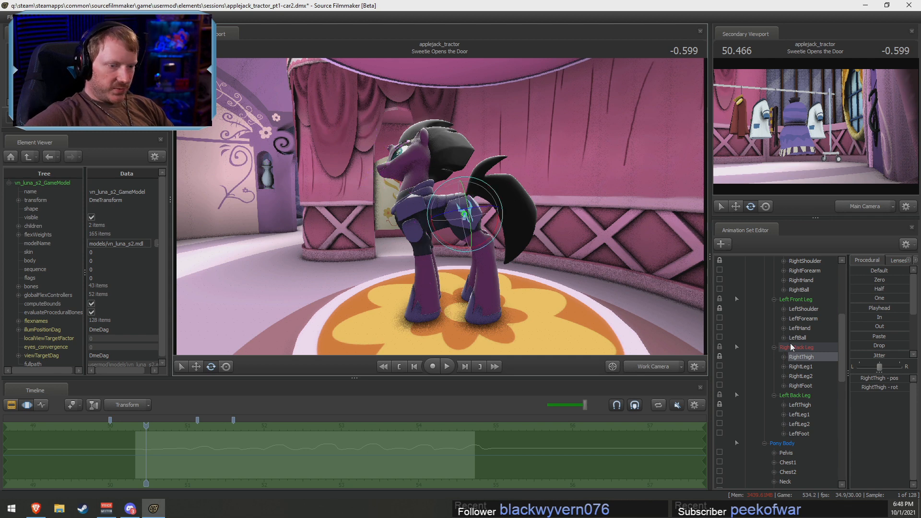
Move the locks in Lyra's leg groups from the shoulders and thighs to RightBall, LeftBall, RightFoot and LeftFoot
{"action": "scroll", "coordinate": [724, 359], "scroll_direction": "up", "scroll_amount": 2}
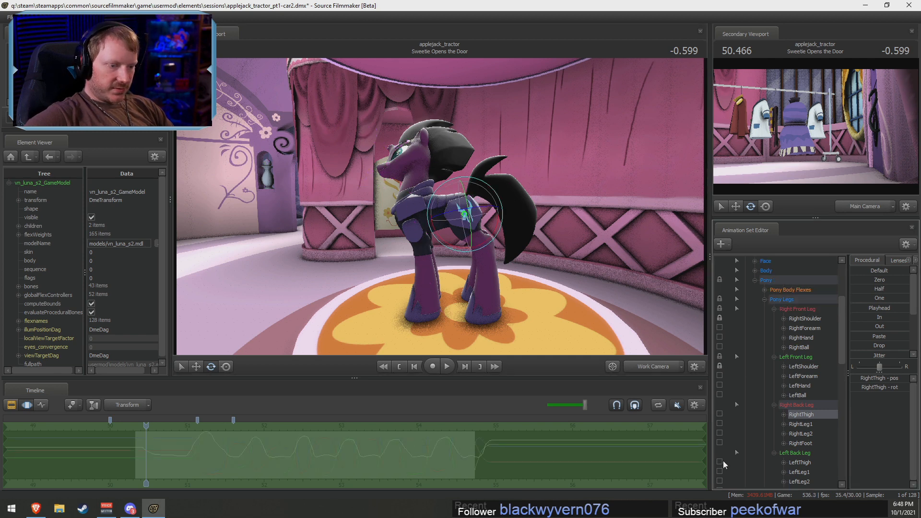
{"action": "scroll", "coordinate": [767, 459], "scroll_direction": "down", "scroll_amount": 3}
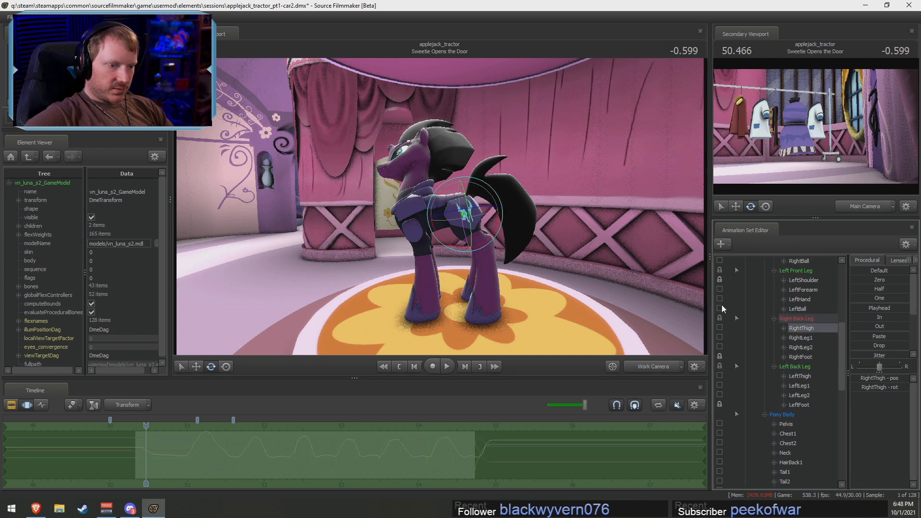
{"action": "scroll", "coordinate": [721, 305], "scroll_direction": "up", "scroll_amount": 2}
{"action": "left_click", "coordinate": [720, 336]}
{"action": "left_click", "coordinate": [721, 317]}
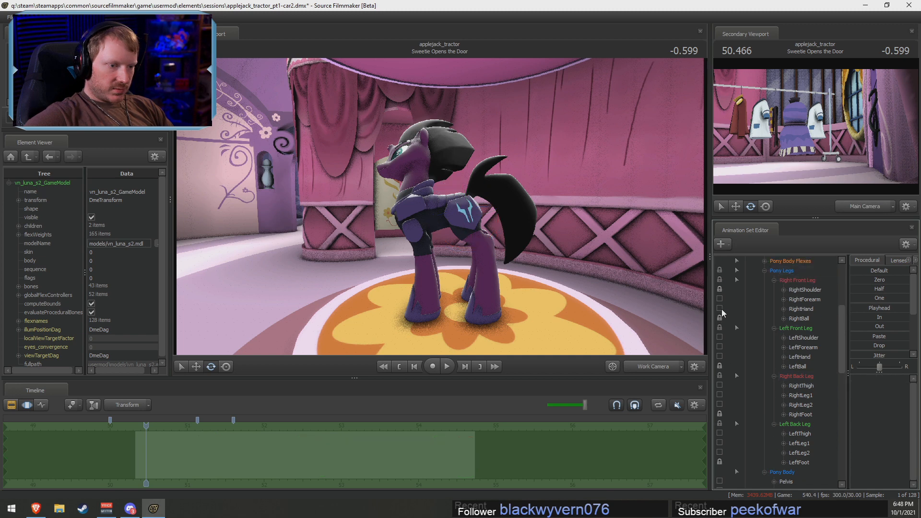
{"action": "left_click", "coordinate": [720, 289]}
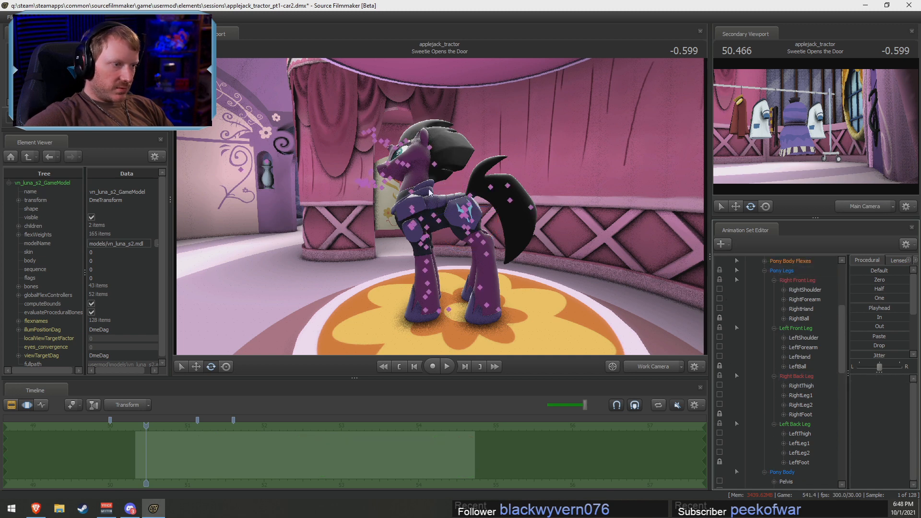
Try to move Lyra's Pelvis control with the hooves locked, undoing each attempt
{"action": "left_click", "coordinate": [465, 217]}
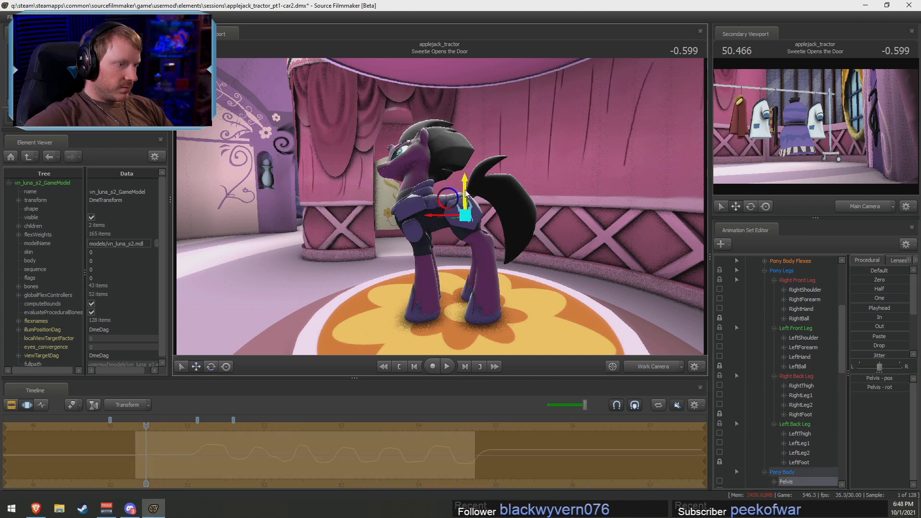
{"action": "key", "text": "ctrl+z"}
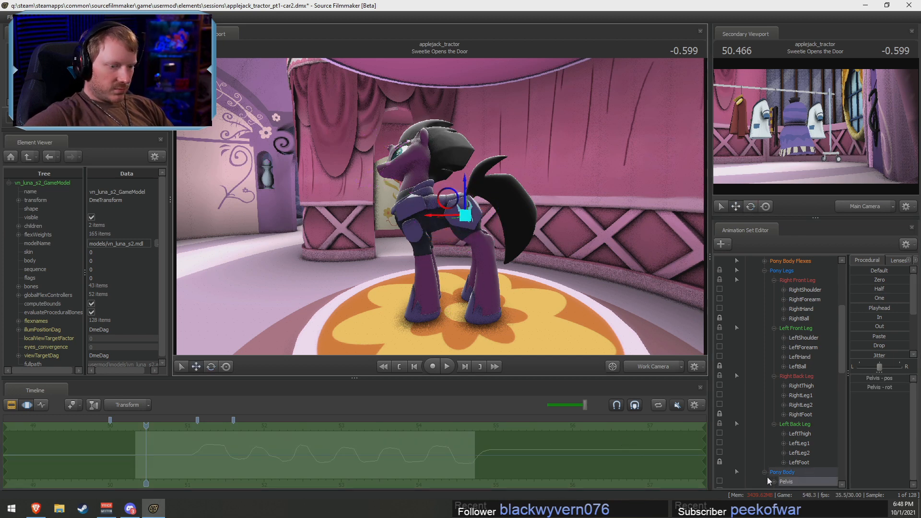
{"action": "left_click_drag", "start_coordinate": [448, 198], "coordinate": [579, 367]}
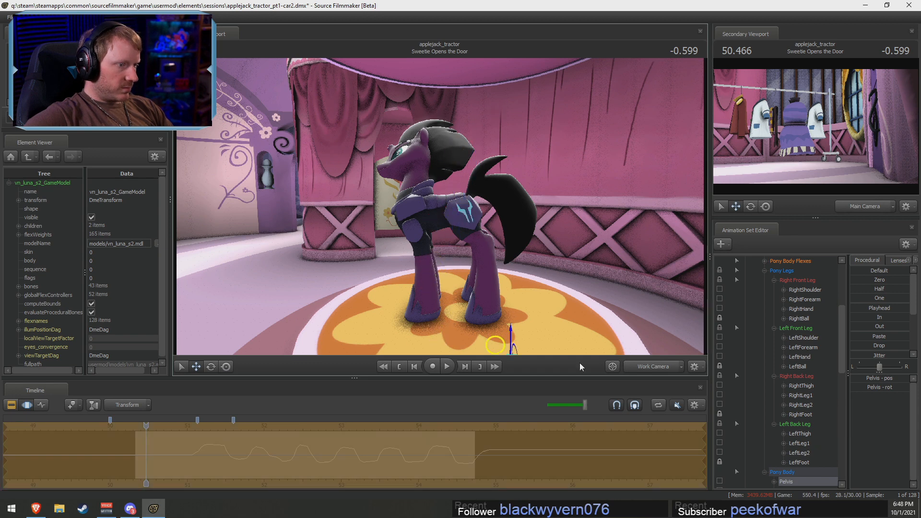
{"action": "key", "text": "ctrl+z"}
{"action": "scroll", "coordinate": [770, 439], "scroll_direction": "down", "scroll_amount": 4}
{"action": "left_click", "coordinate": [789, 367]}
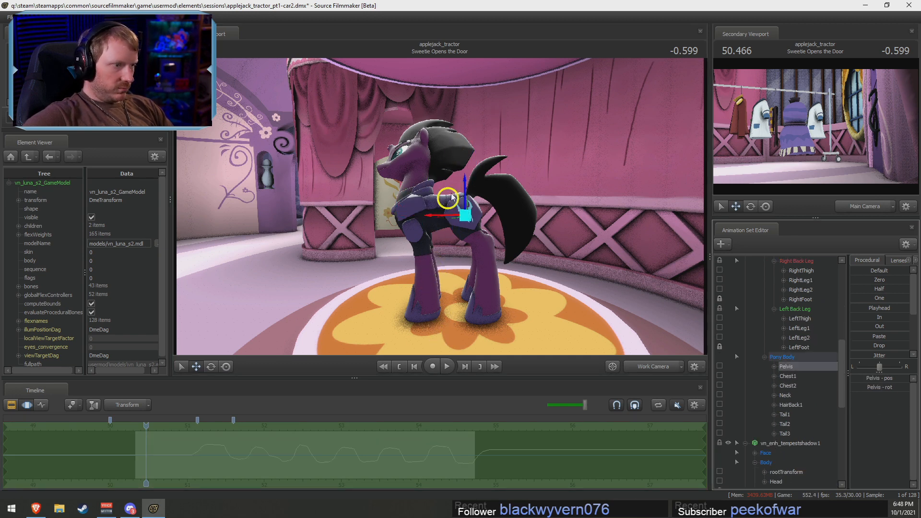
Unlock all transforms on the vn_lyra_enh1 animation set
{"action": "scroll", "coordinate": [769, 408], "scroll_direction": "up", "scroll_amount": 4}
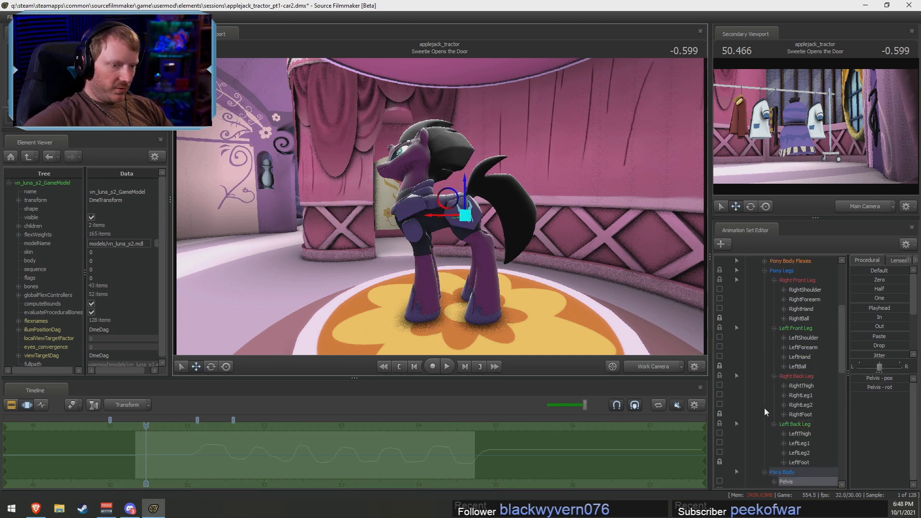
{"action": "scroll", "coordinate": [764, 408], "scroll_direction": "up", "scroll_amount": 5}
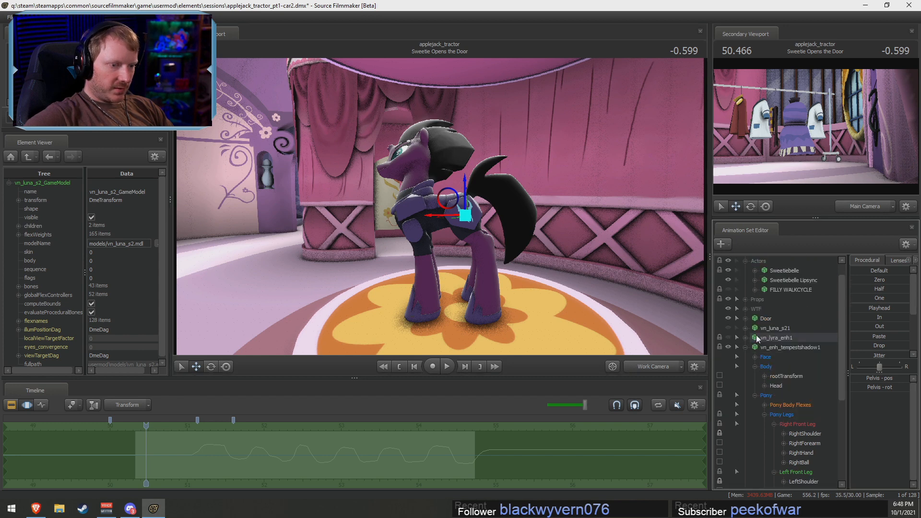
{"action": "right_click", "coordinate": [756, 339]}
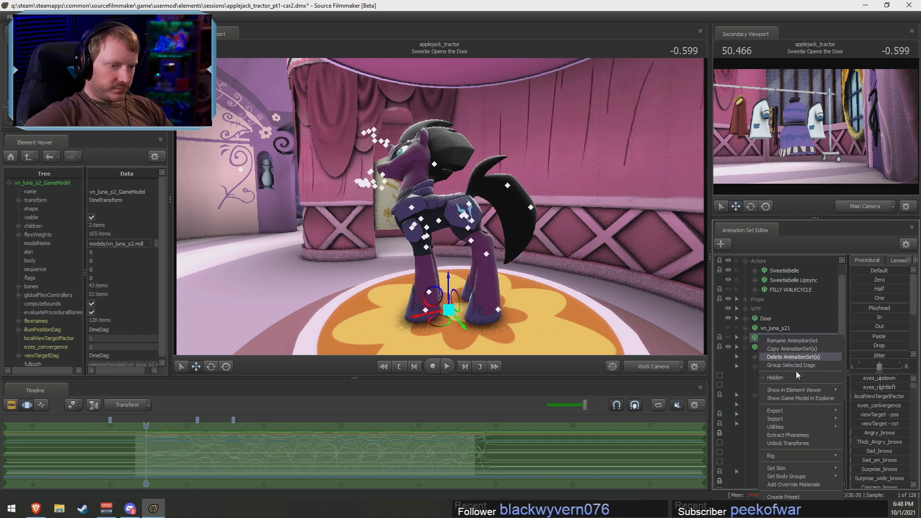
{"action": "left_click", "coordinate": [784, 443]}
In vn_enh_tempestshadow1, release the shoulder locks and lock RightBall, LeftBall, RightFoot and LeftFoot instead
{"action": "scroll", "coordinate": [785, 439], "scroll_direction": "down", "scroll_amount": 3}
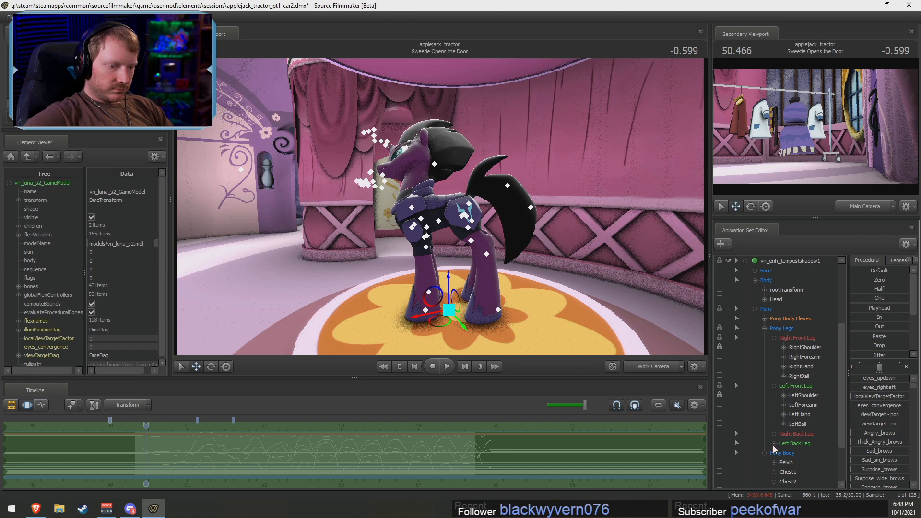
{"action": "left_click", "coordinate": [774, 434]}
{"action": "left_click", "coordinate": [721, 347]}
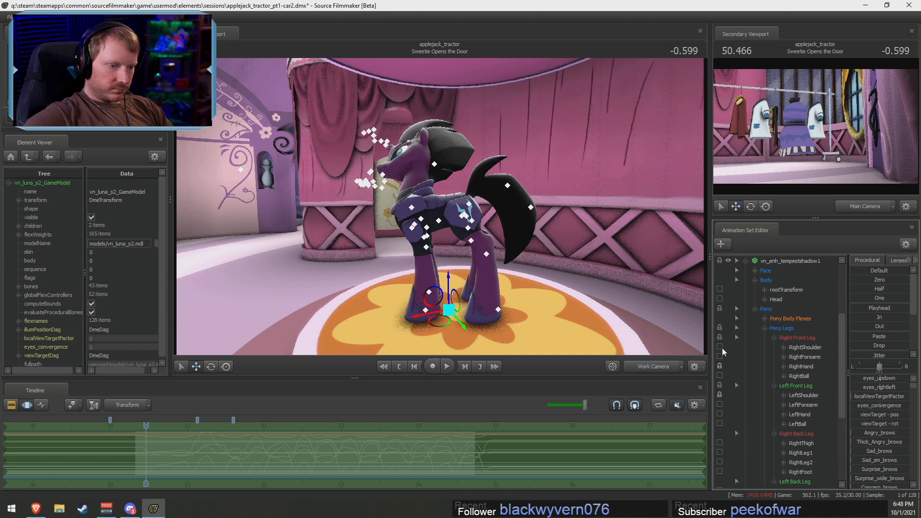
{"action": "left_click", "coordinate": [719, 377]}
{"action": "left_click", "coordinate": [720, 397]}
{"action": "left_click", "coordinate": [723, 426]}
{"action": "left_click", "coordinate": [720, 424]}
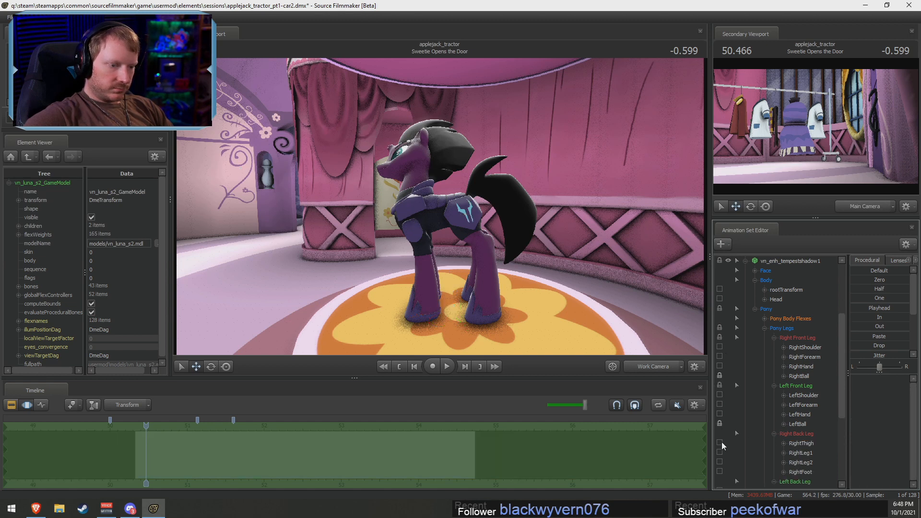
{"action": "scroll", "coordinate": [722, 441], "scroll_direction": "down", "scroll_amount": 3}
{"action": "left_click", "coordinate": [719, 385]}
{"action": "left_click", "coordinate": [722, 433]}
Check Tempest Shadow's LeftFoot, RightFoot and LeftBall controls by selecting them together, and clear the selection
{"action": "left_click", "coordinate": [797, 434]}
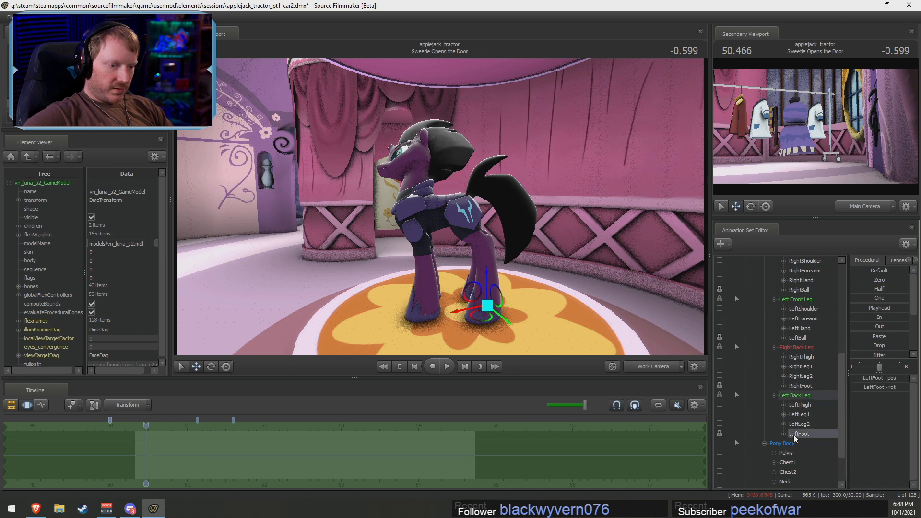
{"action": "left_click", "coordinate": [800, 386], "text": "ctrl"}
{"action": "left_click", "coordinate": [798, 338], "text": "ctrl"}
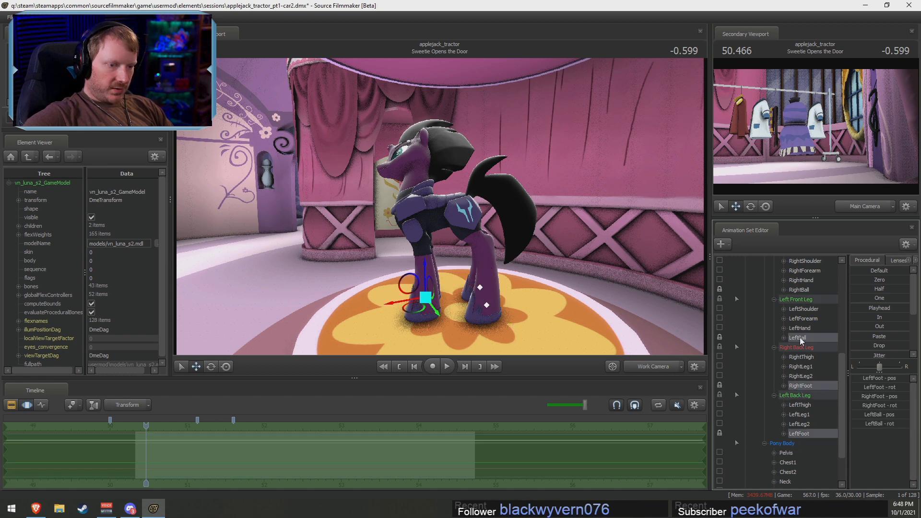
{"action": "left_click", "coordinate": [536, 321]}
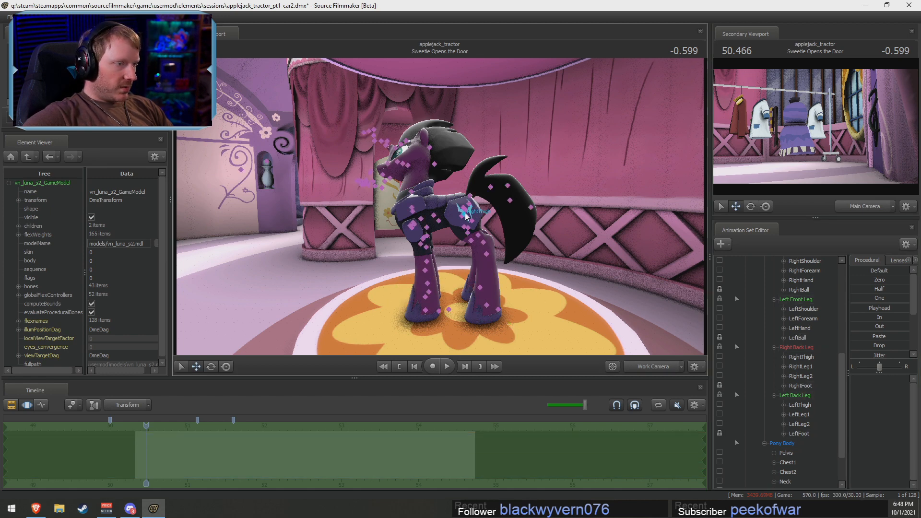
Lower Tempest Shadow's Pelvis slightly over the locked hooves
{"action": "left_click", "coordinate": [465, 211]}
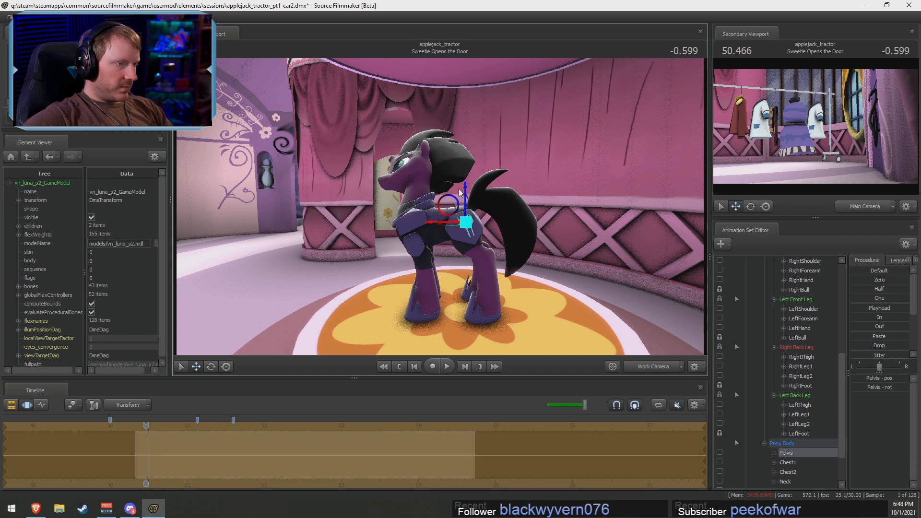
{"action": "left_click_drag", "start_coordinate": [466, 181], "coordinate": [435, 221]}
{"action": "key", "text": "w"}
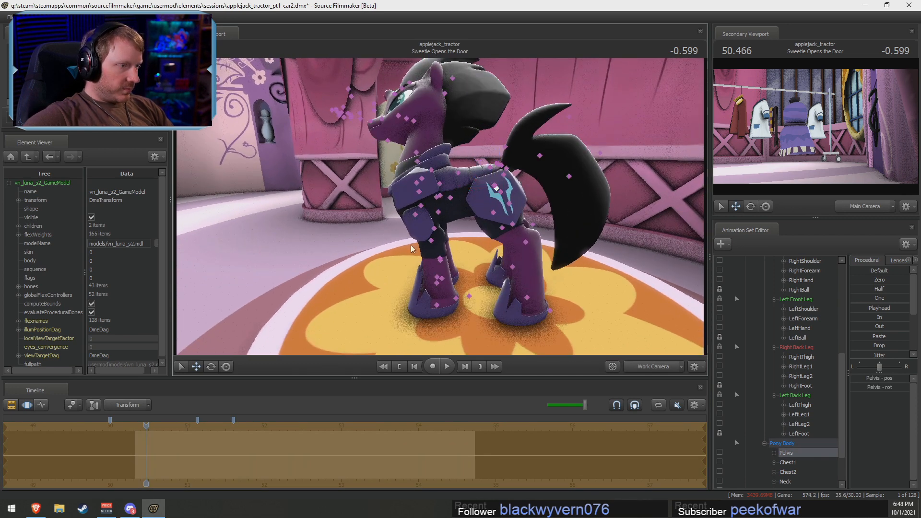
Rotate Tempest Shadow's RightShoulder and LeftShoulder together to adjust the bend of the front legs
{"action": "left_click", "coordinate": [415, 214], "text": "ctrl"}
{"action": "left_click", "coordinate": [419, 211], "text": "ctrl"}
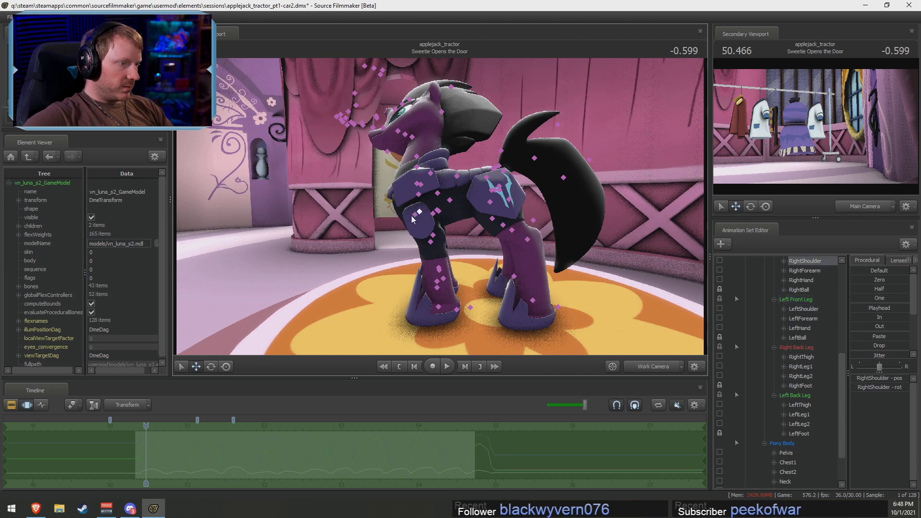
{"action": "key", "text": "e"}
{"action": "left_click_drag", "start_coordinate": [433, 187], "coordinate": [403, 185]}
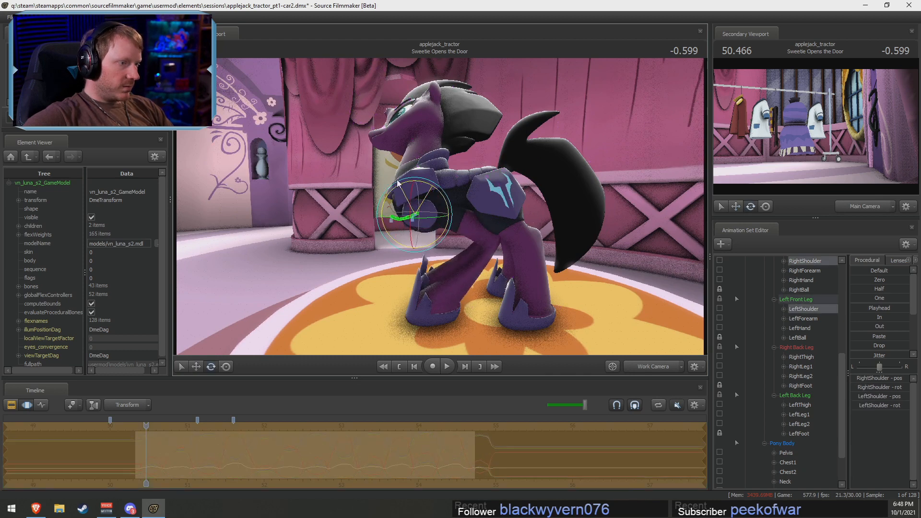
Reshape Tempest Shadow's right back leg by rotating its joints, including RightLeg2
{"action": "left_click", "coordinate": [448, 211], "text": "ctrl"}
{"action": "left_click", "coordinate": [447, 216], "text": "ctrl+shift"}
{"action": "left_click_drag", "start_coordinate": [469, 191], "coordinate": [489, 232]}
{"action": "left_click_drag", "start_coordinate": [442, 197], "coordinate": [478, 214]}
{"action": "left_click", "coordinate": [444, 177], "text": "ctrl"}
{"action": "left_click", "coordinate": [446, 208], "text": "ctrl"}
{"action": "left_click", "coordinate": [417, 205], "text": "ctrl"}
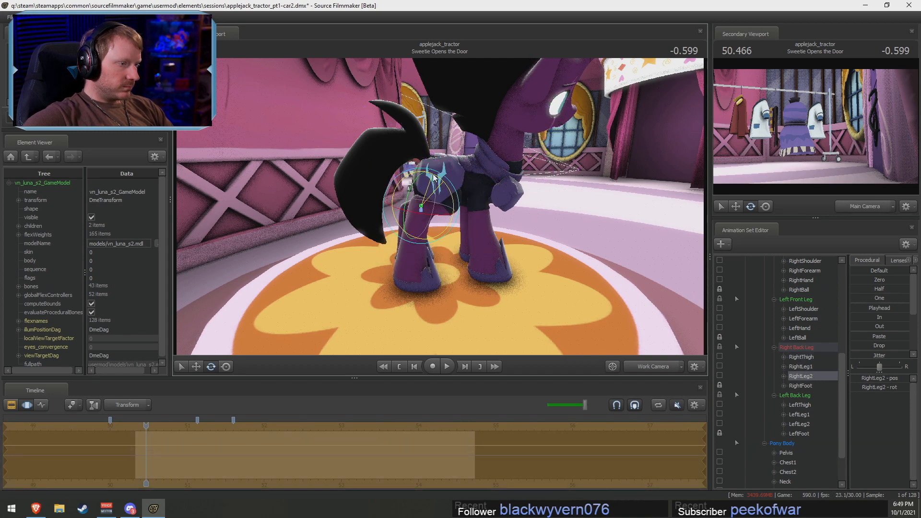
Rotate the LeftLeg1 control to adjust Tempest Shadow's left back leg
{"action": "mouse_move", "coordinate": [417, 205]}
{"action": "left_mouse_down", "text": "alt"}
{"action": "mouse_move", "coordinate": [443, 182]}
{"action": "mouse_move", "coordinate": [415, 204]}
{"action": "left_mouse_up", "text": "alt"}
{"action": "left_click", "coordinate": [430, 180], "text": "ctrl"}
{"action": "left_click", "coordinate": [411, 207], "text": "ctrl"}
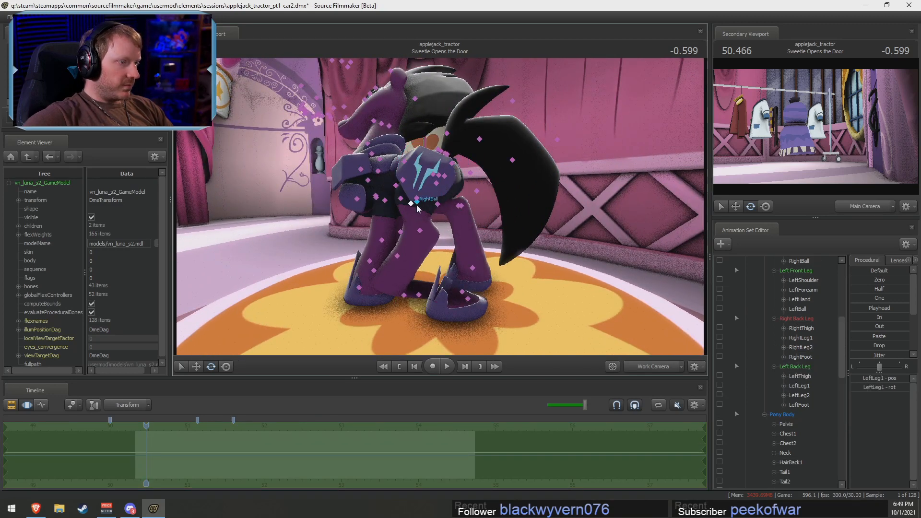
{"action": "left_click", "coordinate": [438, 210], "text": "ctrl"}
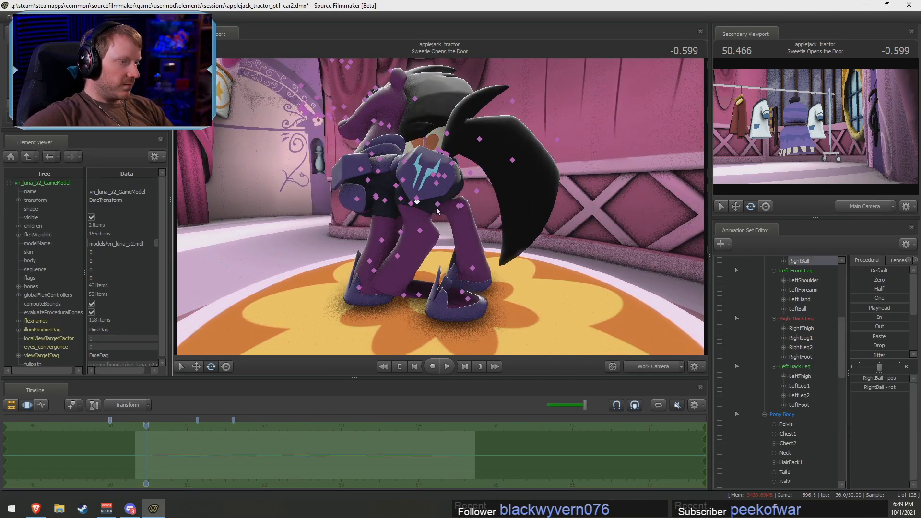
{"action": "left_click", "coordinate": [411, 205], "text": "ctrl"}
{"action": "key", "text": "ctrl"}
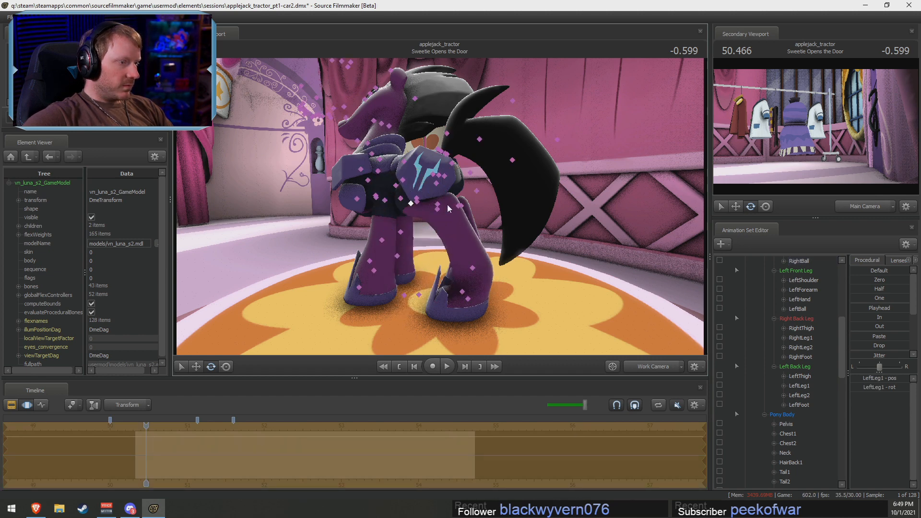
Rotate the LeftLeg2 control to align Tempest Shadow's lower left back leg
{"action": "left_click", "coordinate": [437, 205], "text": "ctrl"}
{"action": "left_click", "coordinate": [437, 209], "text": "ctrl"}
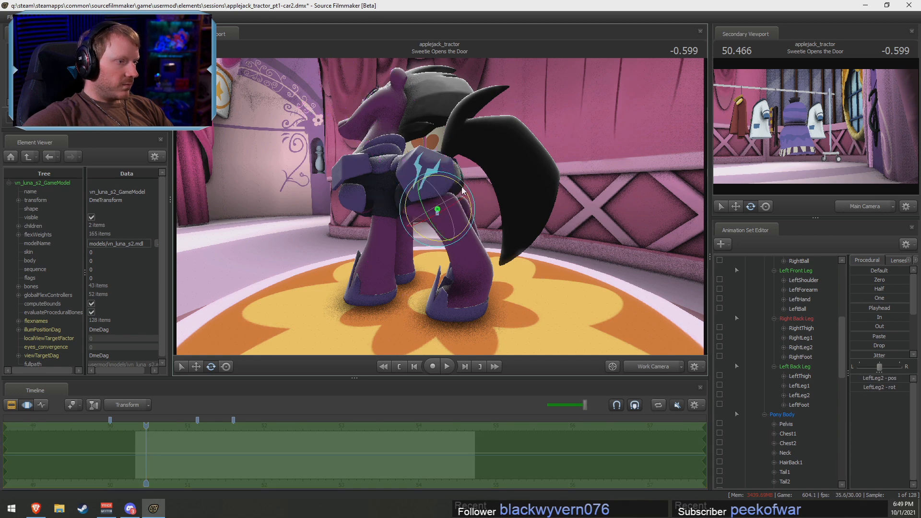
{"action": "left_click_drag", "start_coordinate": [463, 191], "coordinate": [446, 210]}
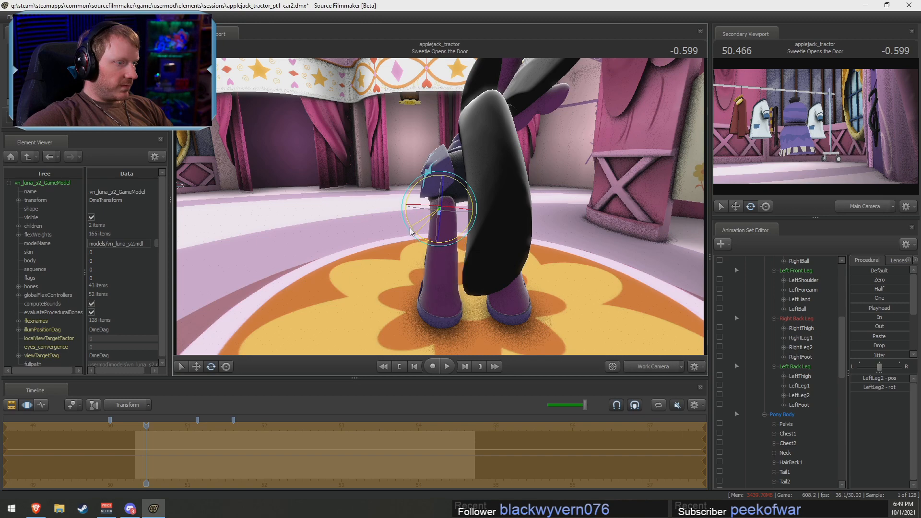
{"action": "mouse_move", "coordinate": [411, 218]}
{"action": "left_mouse_down", "text": "alt"}
{"action": "mouse_move", "coordinate": [254, 217]}
{"action": "mouse_move", "coordinate": [473, 217]}
{"action": "mouse_move", "coordinate": [422, 215]}
{"action": "left_mouse_up", "text": "alt"}
Play back Tempest Shadow's lowered pose from a wider view, and move the playhead to 50.433 in the clip editor
{"action": "key", "text": "s"}
{"action": "key", "text": "space"}
{"action": "key", "text": "space"}
{"action": "key", "text": "space"}
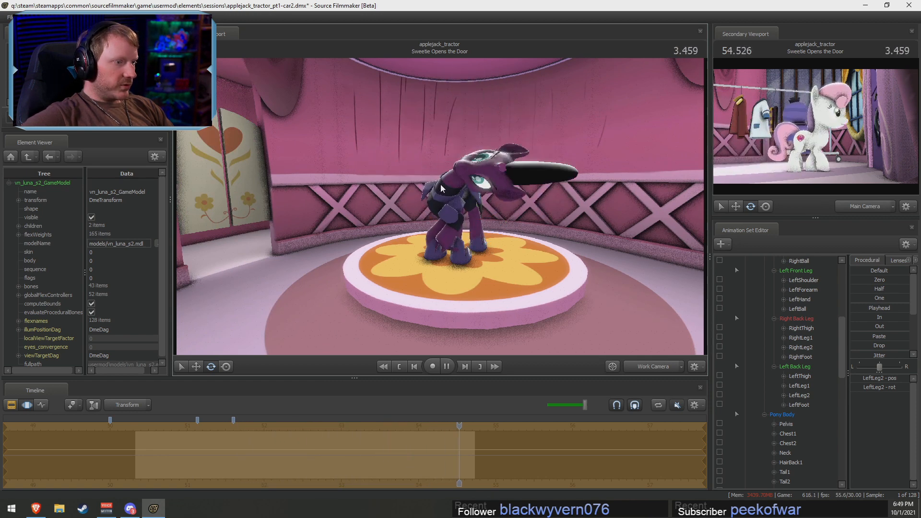
{"action": "key", "text": "space"}
{"action": "key", "text": "F2"}
{"action": "left_click", "coordinate": [144, 428]}
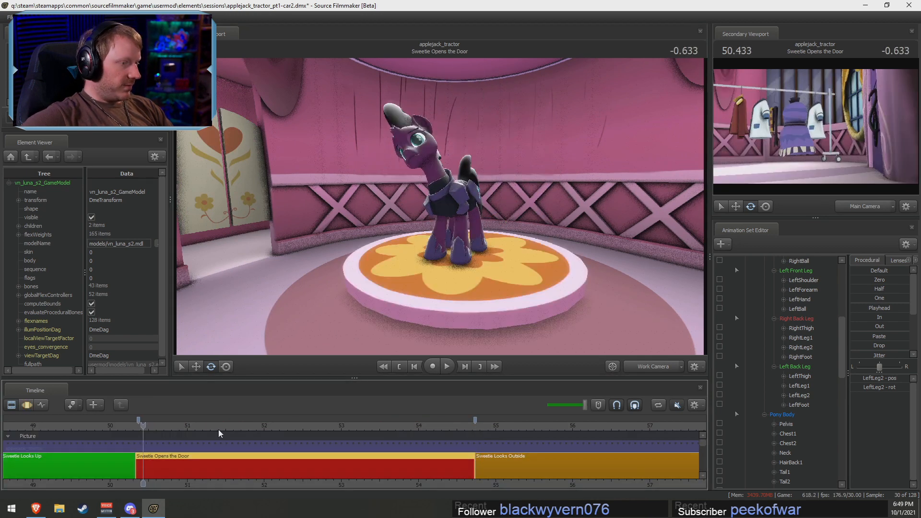
Unlock Tempest Shadow's back hooves, and select LeftFoot and RightFoot for editing in the motion editor
{"action": "scroll", "coordinate": [791, 404], "scroll_direction": "down", "scroll_amount": 1}
{"action": "scroll", "coordinate": [792, 408], "scroll_direction": "up", "scroll_amount": 7}
{"action": "scroll", "coordinate": [791, 414], "scroll_direction": "down", "scroll_amount": 6}
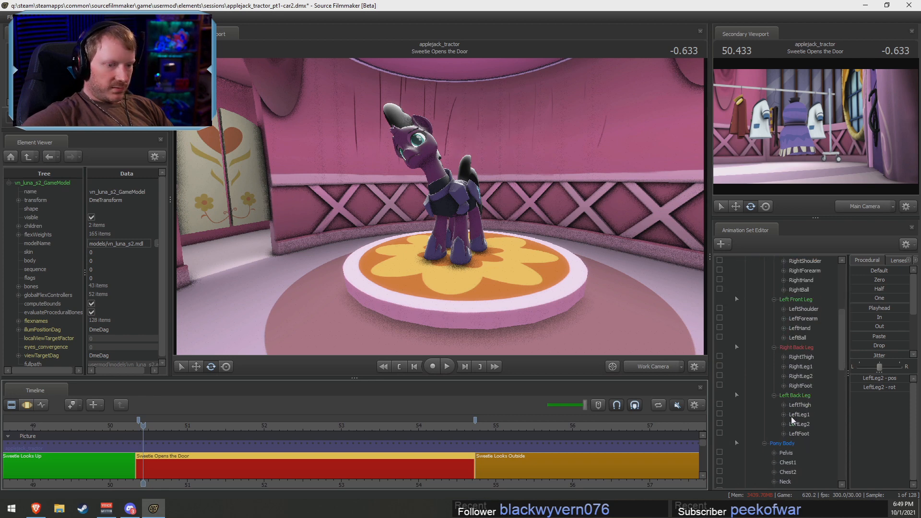
{"action": "scroll", "coordinate": [837, 390], "scroll_direction": "up", "scroll_amount": 1}
{"action": "scroll", "coordinate": [836, 390], "scroll_direction": "down", "scroll_amount": 11}
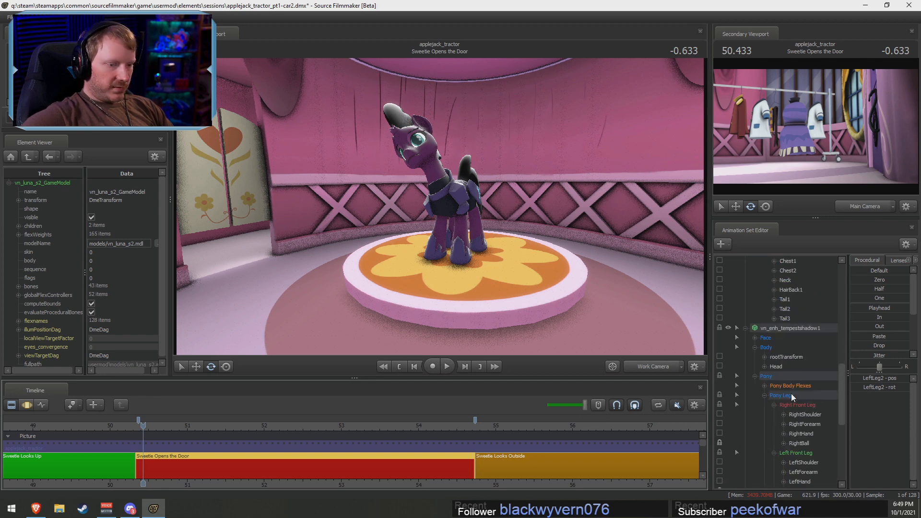
{"action": "left_click", "coordinate": [719, 424]}
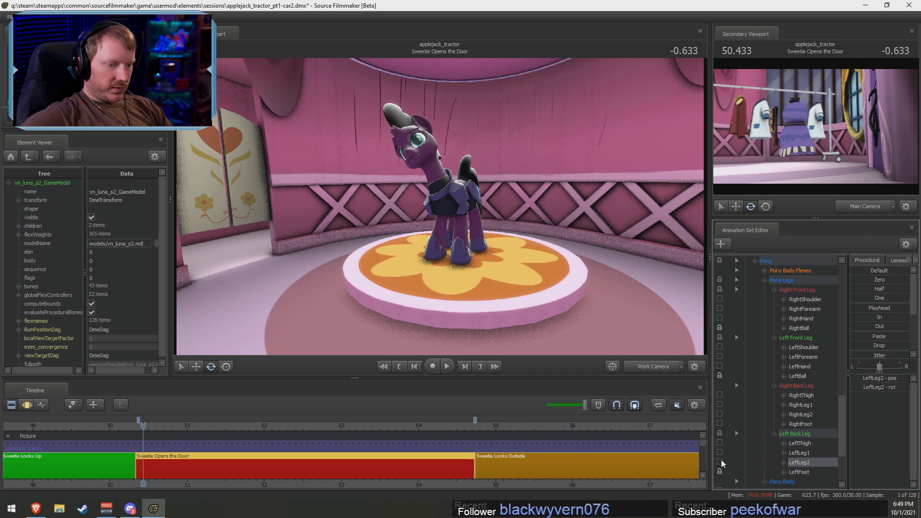
{"action": "left_click", "coordinate": [806, 474]}
{"action": "left_click", "coordinate": [808, 427], "text": "ctrl"}
{"action": "key", "text": "F3"}
{"action": "left_click", "coordinate": [475, 465]}
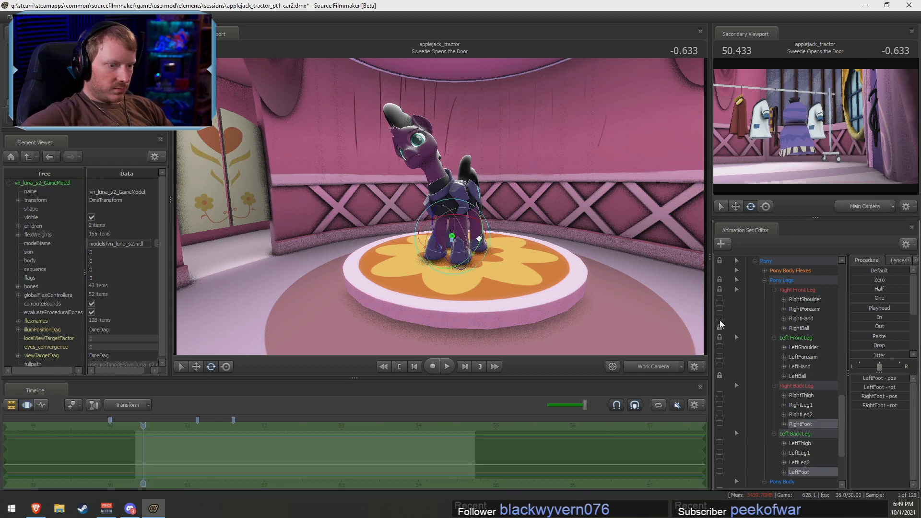
Apply the In preset to Tempest Shadow's unlocked LeftBall and RightBall front hoof controls
{"action": "left_click", "coordinate": [807, 374]}
{"action": "left_click", "coordinate": [801, 328], "text": "ctrl"}
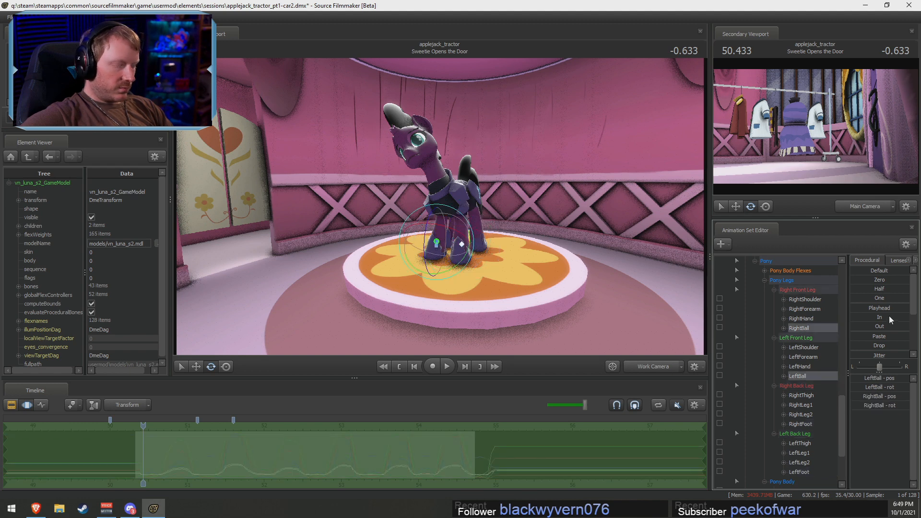
{"action": "left_click_drag", "start_coordinate": [871, 317], "coordinate": [908, 317]}
Play back Tempest Shadow's animation with the hooves unlocked, and stop at 53.666
{"action": "key", "text": "F2"}
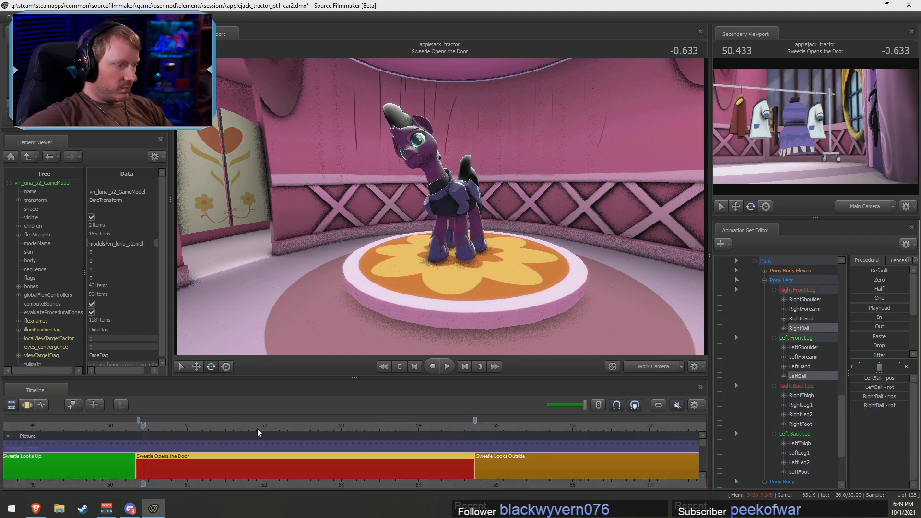
{"action": "left_click_drag", "start_coordinate": [143, 426], "coordinate": [149, 427]}
{"action": "key", "text": "space"}
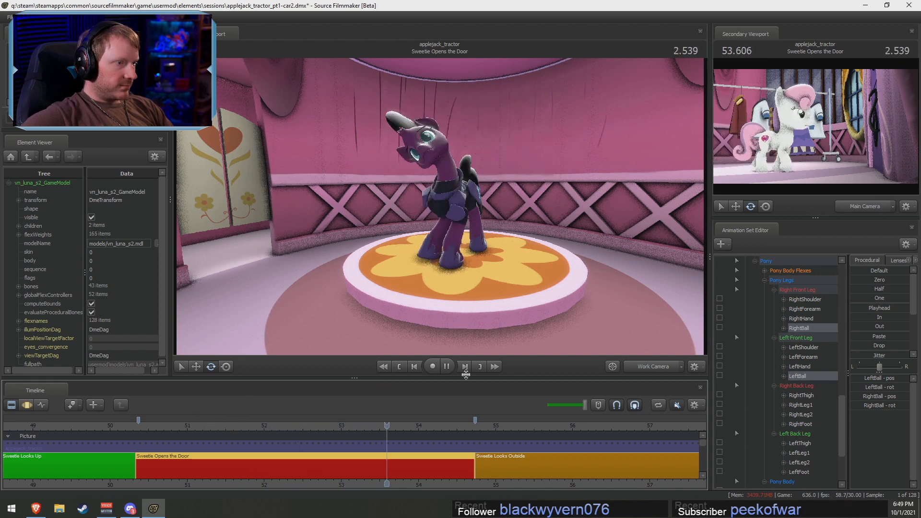
{"action": "key", "text": "space"}
Collapse Tempest Shadow's Pony controls, and make the vn_lyra_enh1 and vn_luna_s21 models visible alongside her
{"action": "scroll", "coordinate": [758, 348], "scroll_direction": "up", "scroll_amount": 5}
{"action": "left_click", "coordinate": [755, 411]}
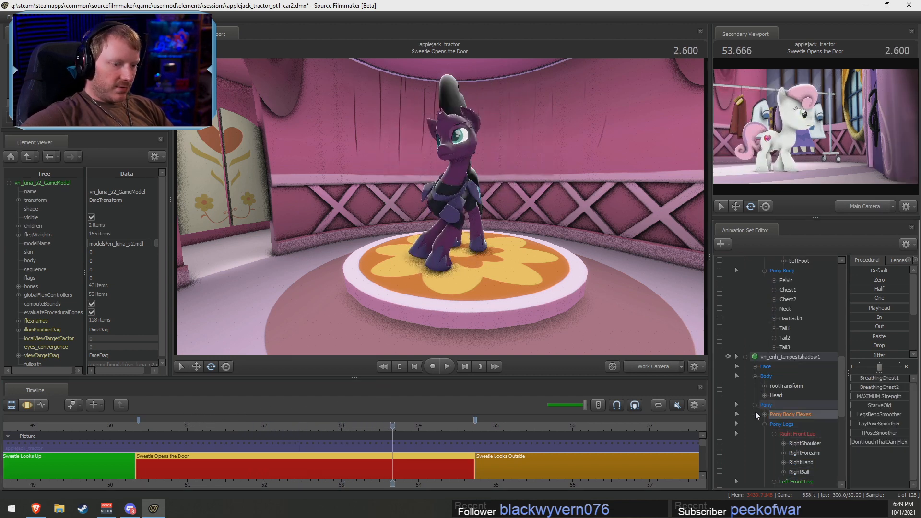
{"action": "left_click", "coordinate": [755, 406]}
{"action": "scroll", "coordinate": [784, 328], "scroll_direction": "up", "scroll_amount": 4}
{"action": "scroll", "coordinate": [789, 343], "scroll_direction": "up", "scroll_amount": 5}
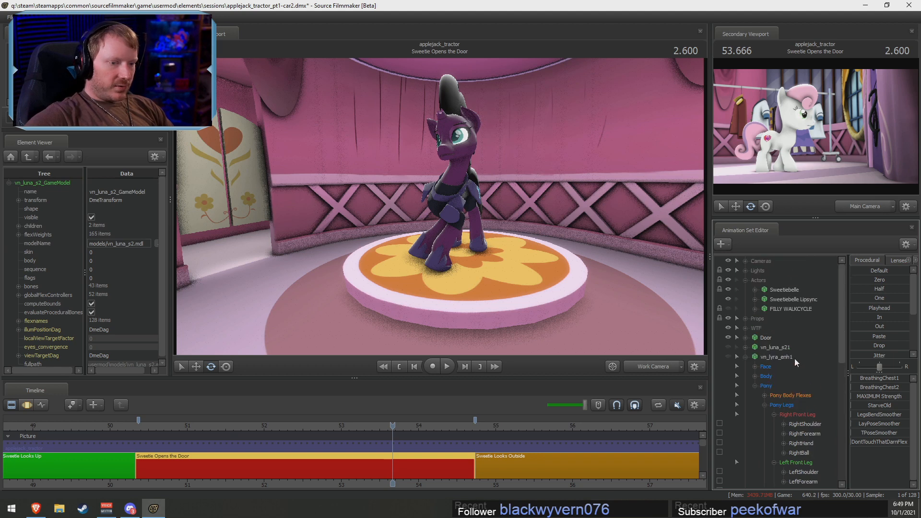
{"action": "left_click", "coordinate": [772, 356]}
{"action": "left_click", "coordinate": [727, 356]}
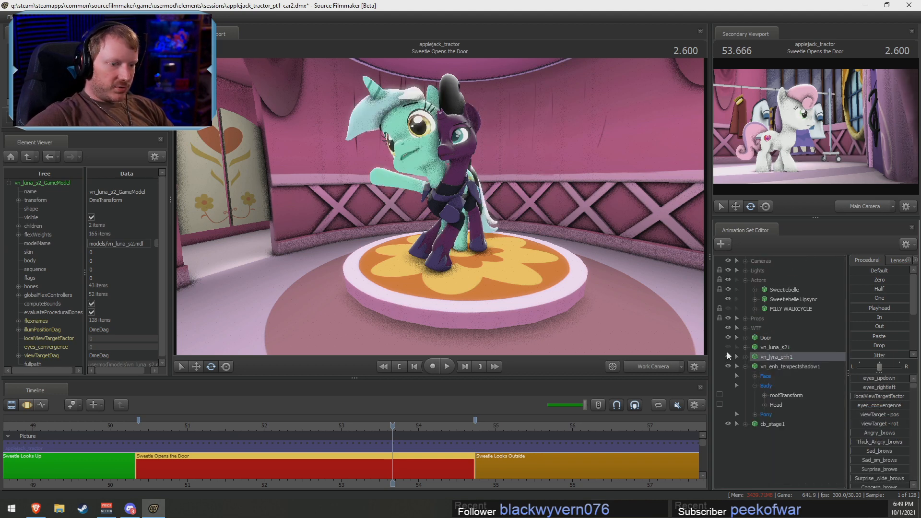
{"action": "left_click", "coordinate": [728, 347]}
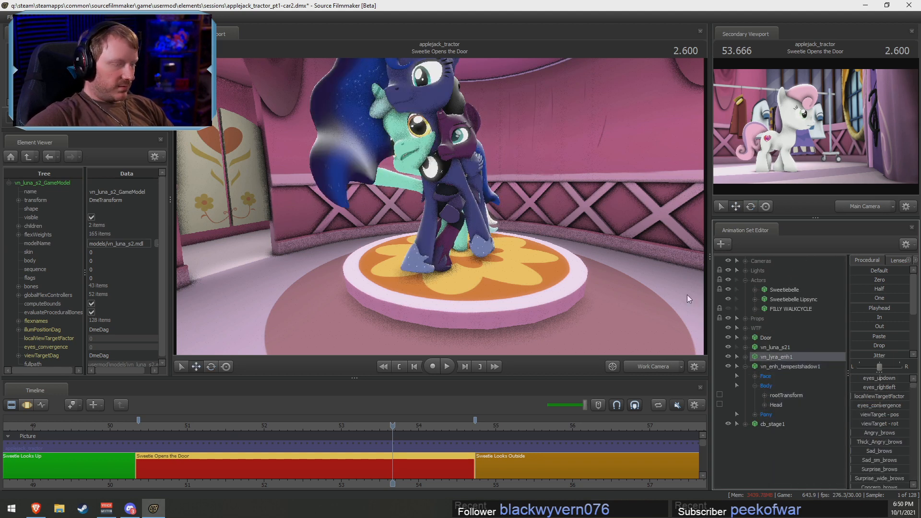
Move the vn_luna_s21 model clear of the other ponies, toward the stage edge nearest the flowered doors
{"action": "left_click", "coordinate": [807, 347]}
{"action": "key", "text": "F3"}
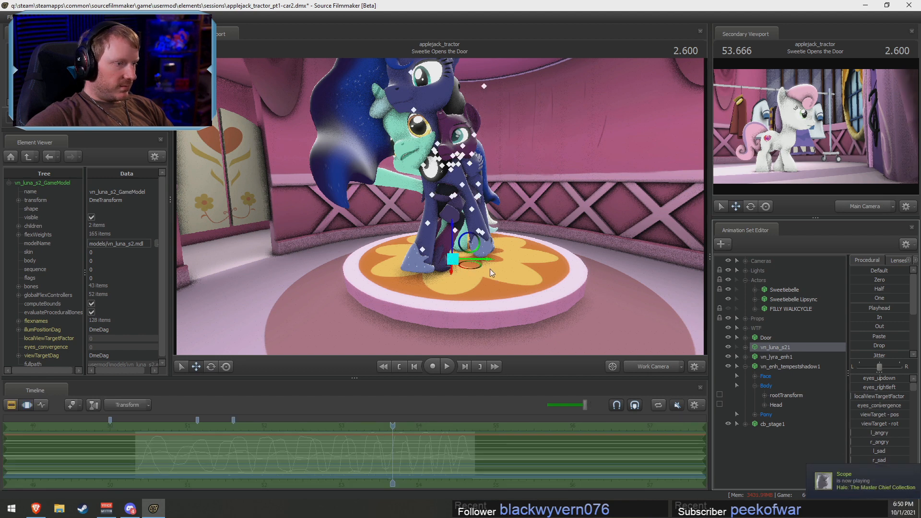
{"action": "left_click_drag", "start_coordinate": [485, 265], "coordinate": [411, 251]}
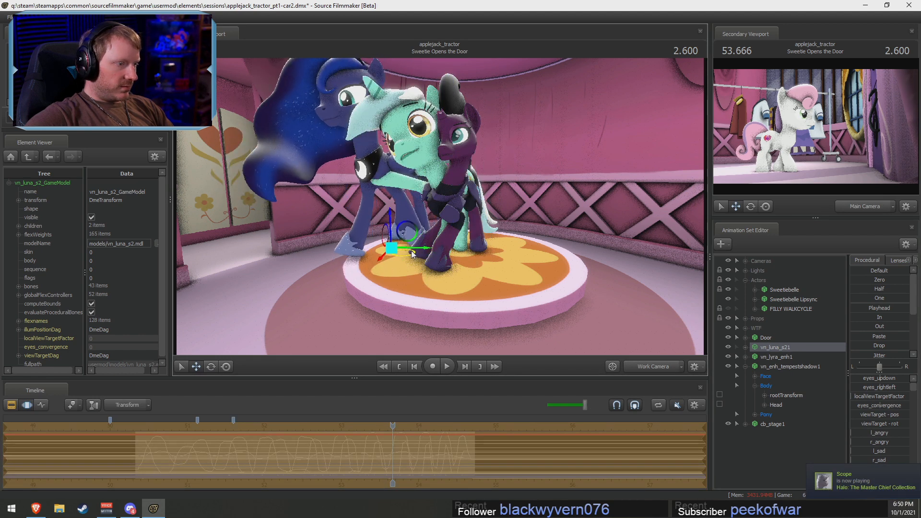
Move Tempest Shadow to the stage edge opposite Luna, and position Lyra between the two of them
{"action": "left_click", "coordinate": [784, 365]}
{"action": "left_click_drag", "start_coordinate": [478, 266], "coordinate": [560, 283]}
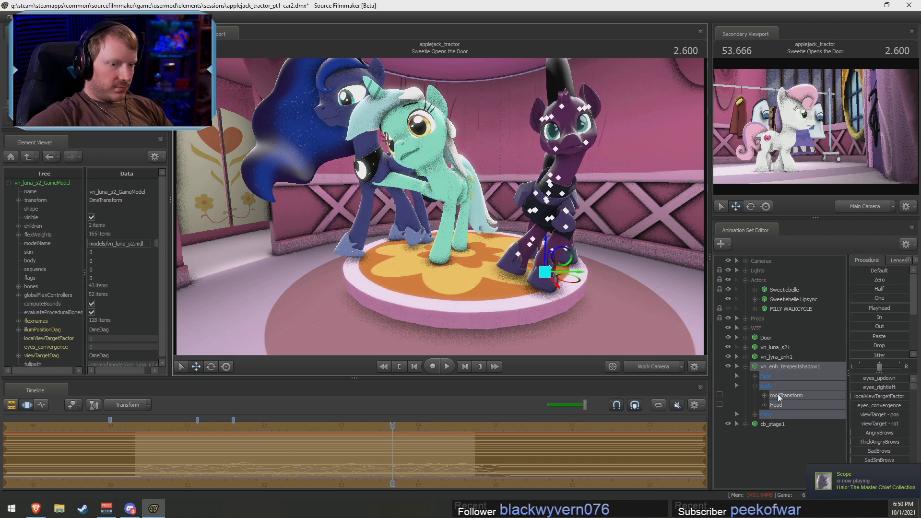
{"action": "left_click", "coordinate": [775, 357]}
{"action": "left_click_drag", "start_coordinate": [475, 262], "coordinate": [514, 283]}
{"action": "scroll", "coordinate": [491, 220], "scroll_direction": "down", "scroll_amount": 5}
Play back the three ponies' animation side by side in a loop, and stop at 52.266 with a closer view
{"action": "key", "text": "F2"}
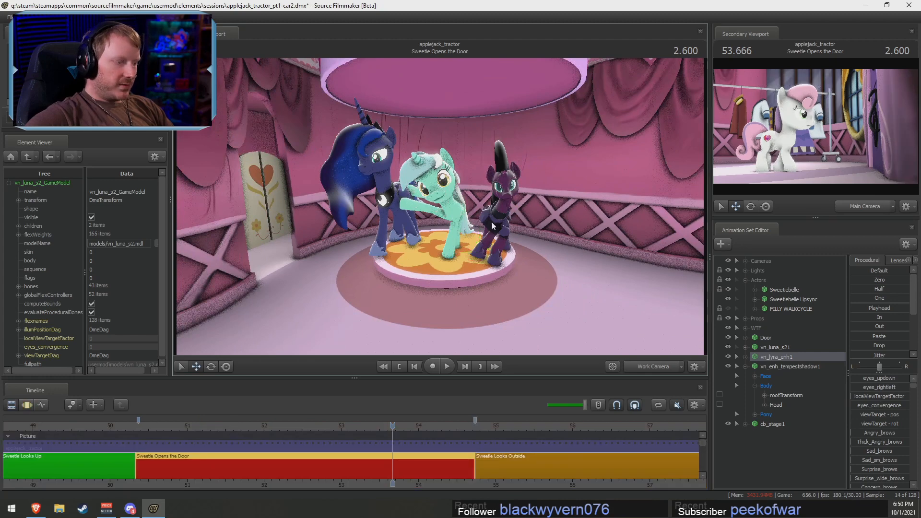
{"action": "scroll", "coordinate": [278, 459], "scroll_direction": "up", "scroll_amount": 5}
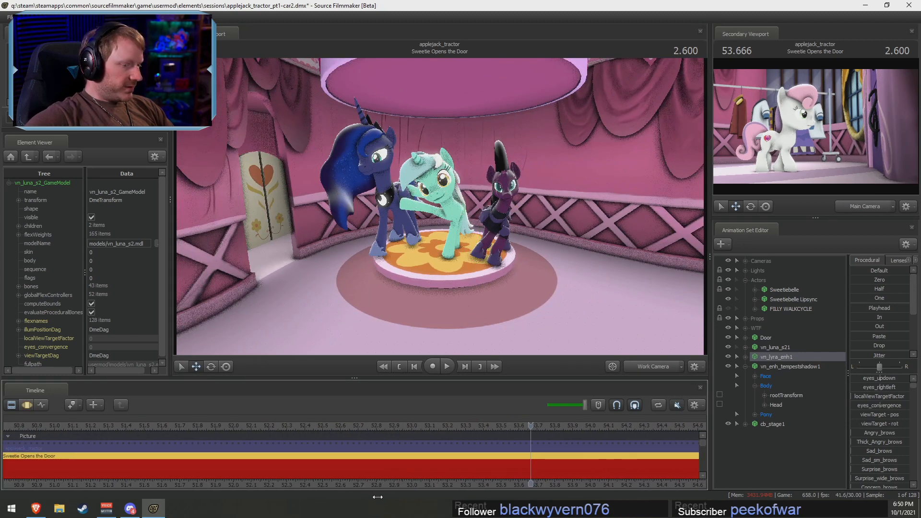
{"action": "left_click", "coordinate": [659, 407]}
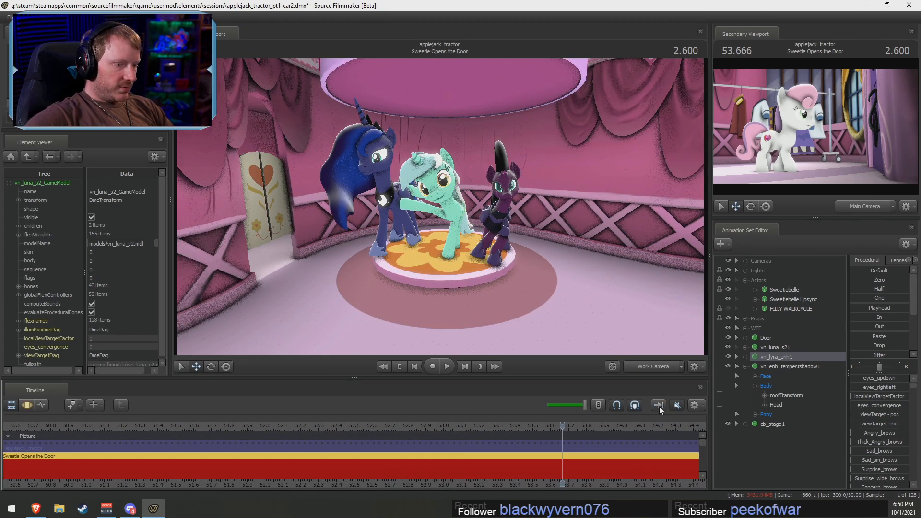
{"action": "key", "text": "space"}
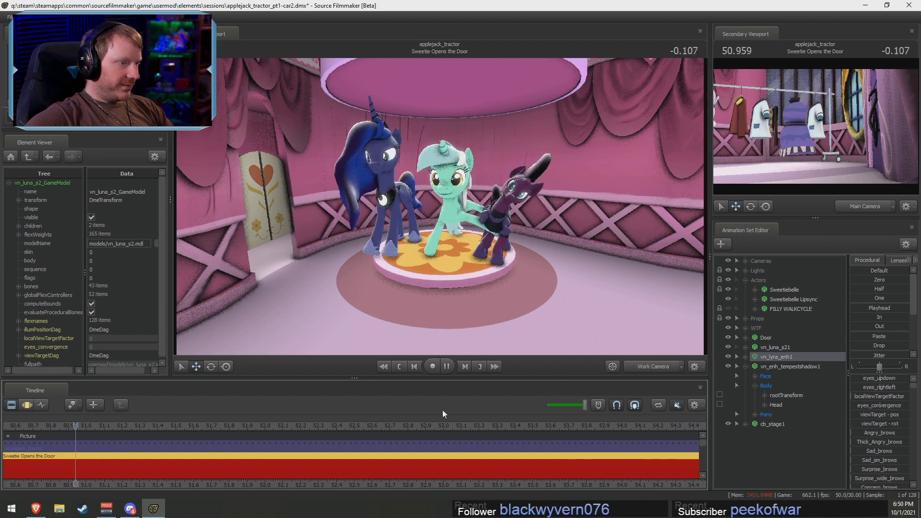
{"action": "scroll", "coordinate": [458, 425], "scroll_direction": "up", "scroll_amount": 1}
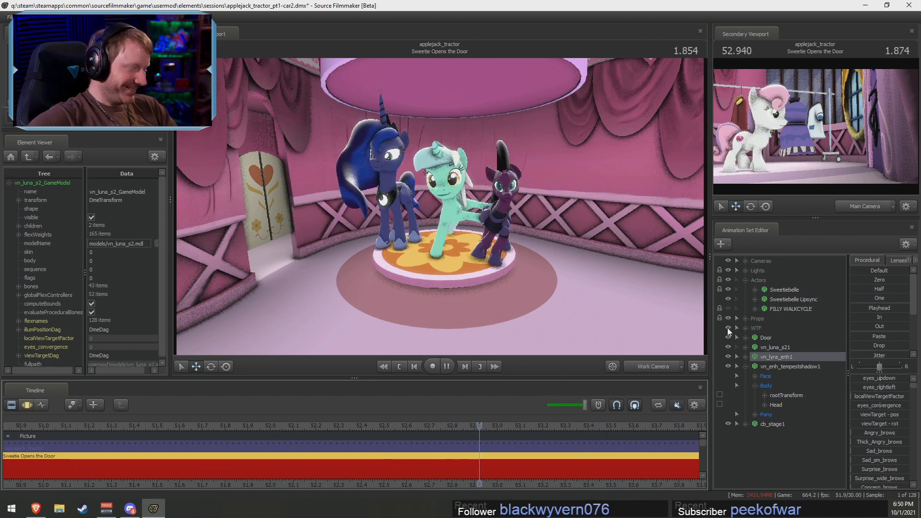
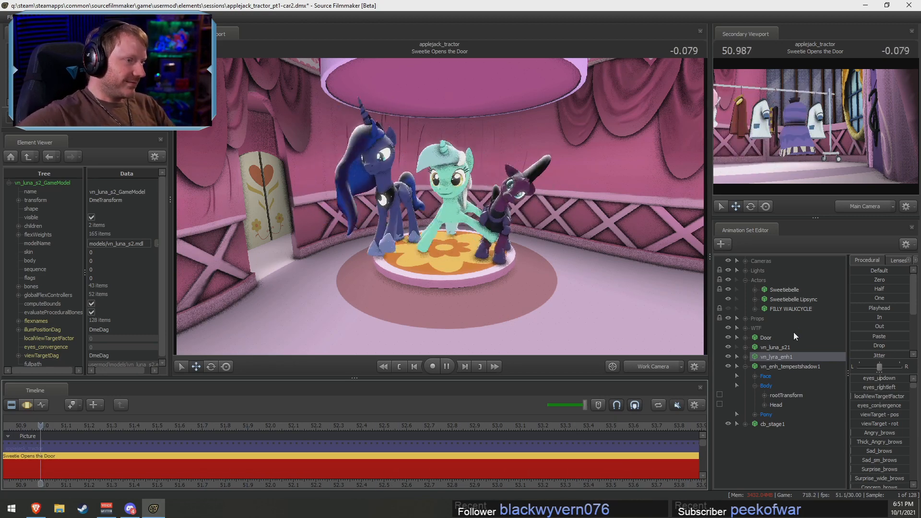
{"action": "key", "text": "space"}
{"action": "right_click_drag", "start_coordinate": [552, 217], "coordinate": [552, 217]}
{"action": "left_click_drag", "start_coordinate": [552, 217], "coordinate": [295, 367]}
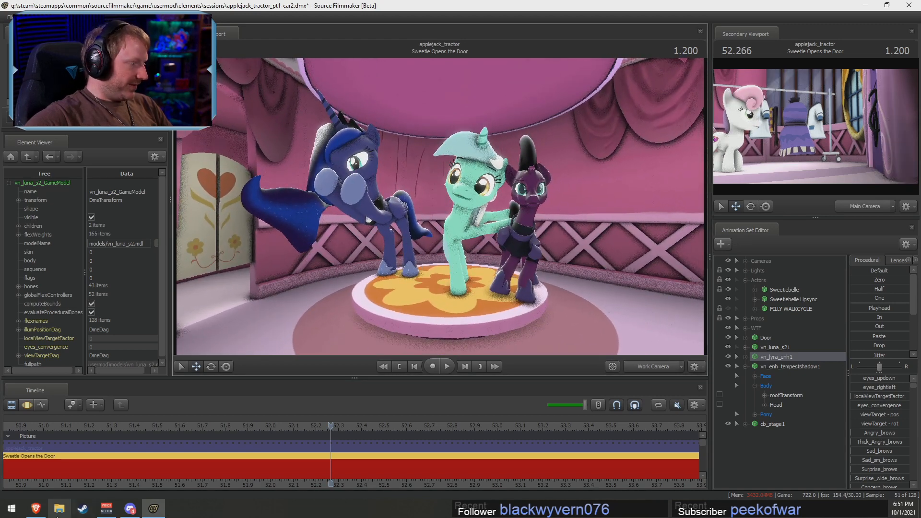
Switch to File Explorer and open The Vault's Music > Megapack Sound and Music > Complete Audio and FX Bundle > Songs MP3 - 1 folder
{"action": "mouse_move", "coordinate": [33, 513]}
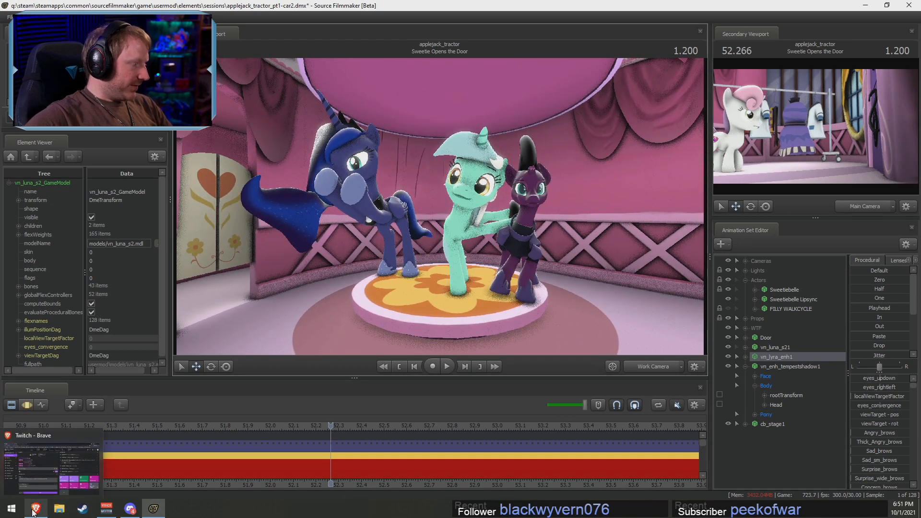
{"action": "left_click", "coordinate": [60, 509]}
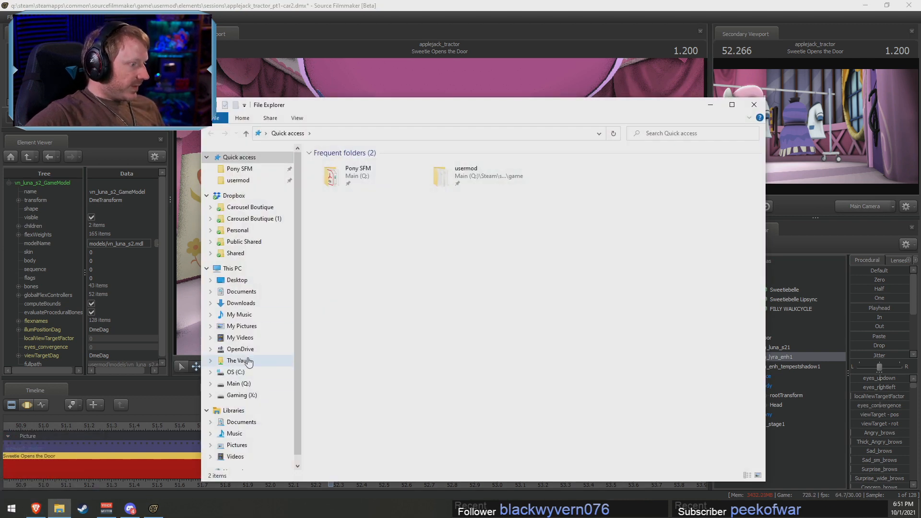
{"action": "left_click", "coordinate": [248, 361]}
{"action": "double_click", "coordinate": [334, 174]}
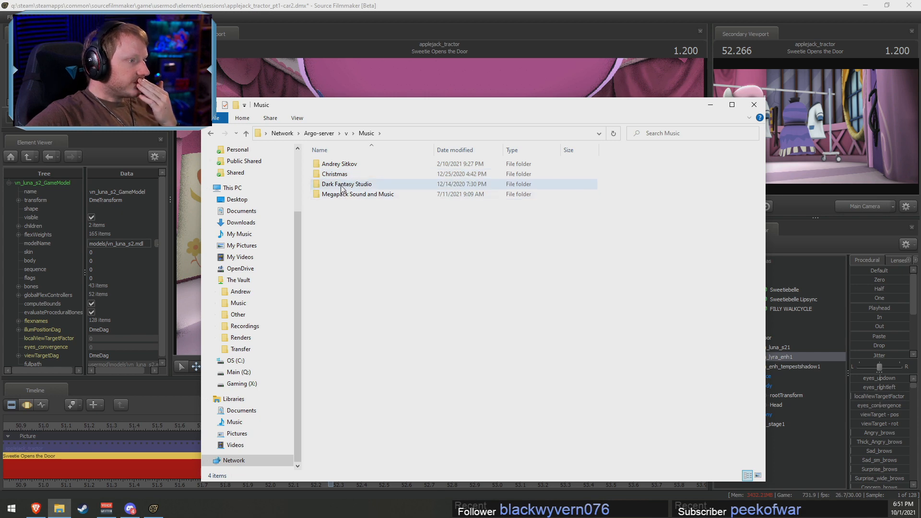
{"action": "double_click", "coordinate": [341, 194]}
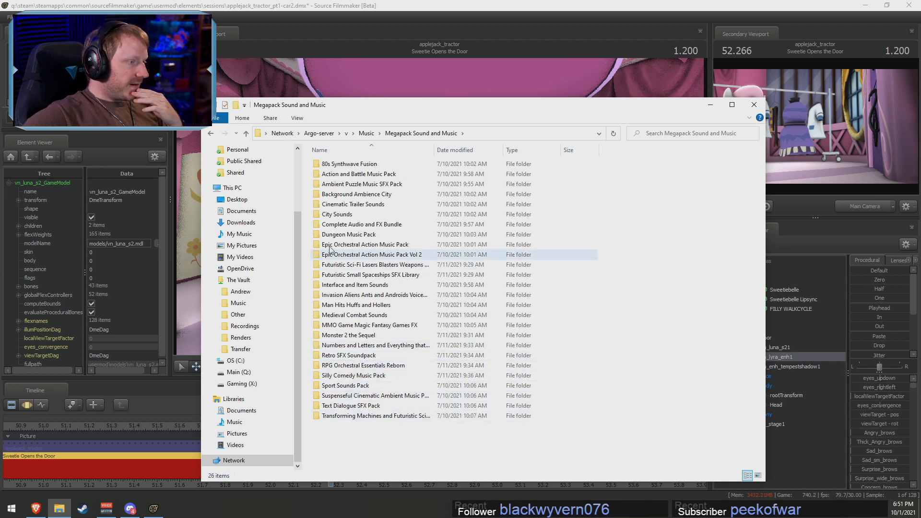
{"action": "double_click", "coordinate": [343, 225]}
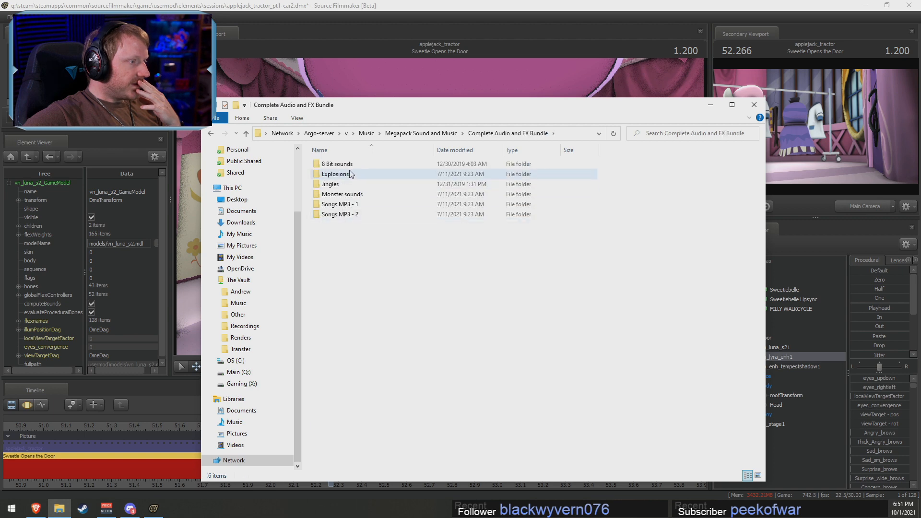
{"action": "double_click", "coordinate": [355, 205]}
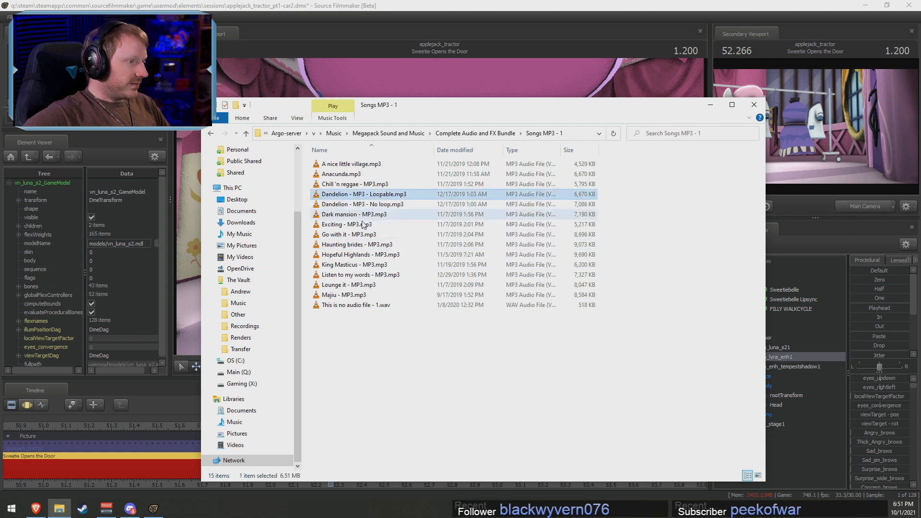
Switch the VLC audio output device while playing Dandelion - MP3 - Loopable.mp3, and close the player
{"action": "left_click", "coordinate": [382, 154]}
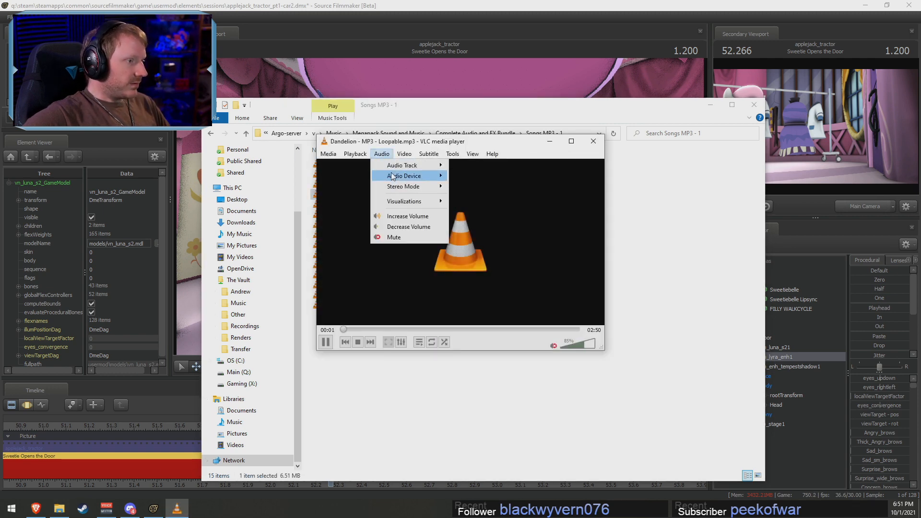
{"action": "mouse_move", "coordinate": [407, 176]}
{"action": "left_click", "coordinate": [500, 199]}
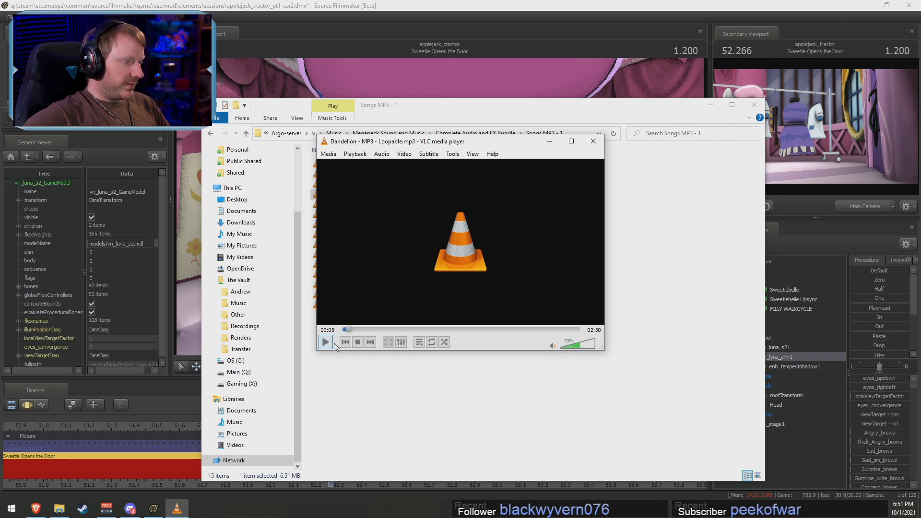
{"action": "left_click", "coordinate": [593, 141]}
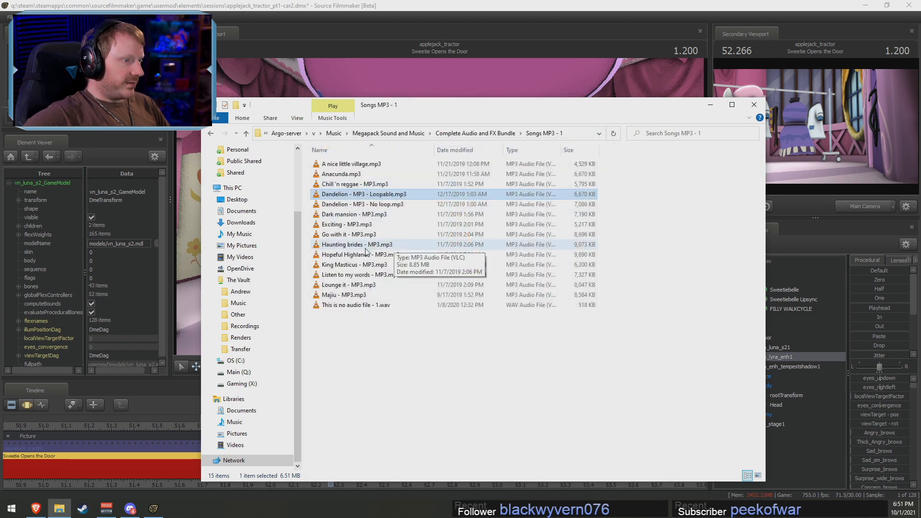
Audition Exciting - MP3.mp3 and Hopeful Highlands - MP3.mp3, moving the player aside to uncover the song list
{"action": "double_click", "coordinate": [346, 226]}
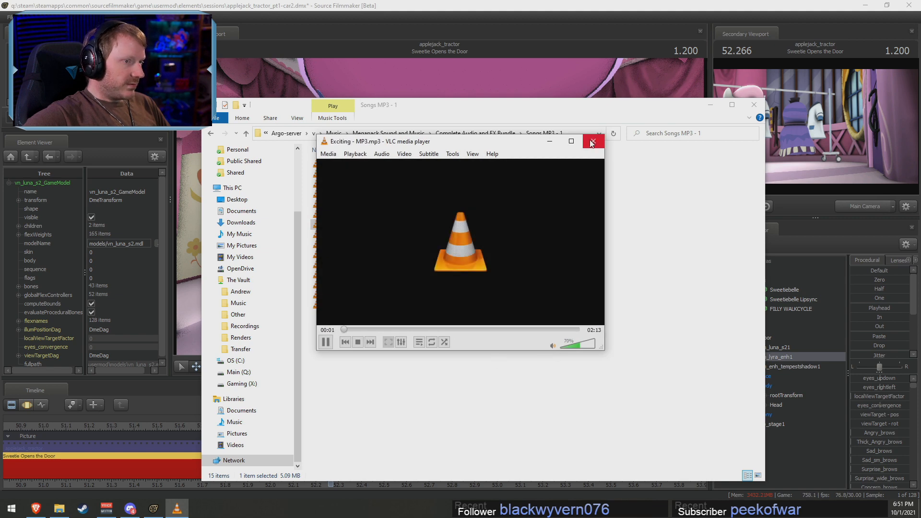
{"action": "left_click", "coordinate": [591, 142]}
{"action": "double_click", "coordinate": [347, 253]}
{"action": "left_click", "coordinate": [594, 143]}
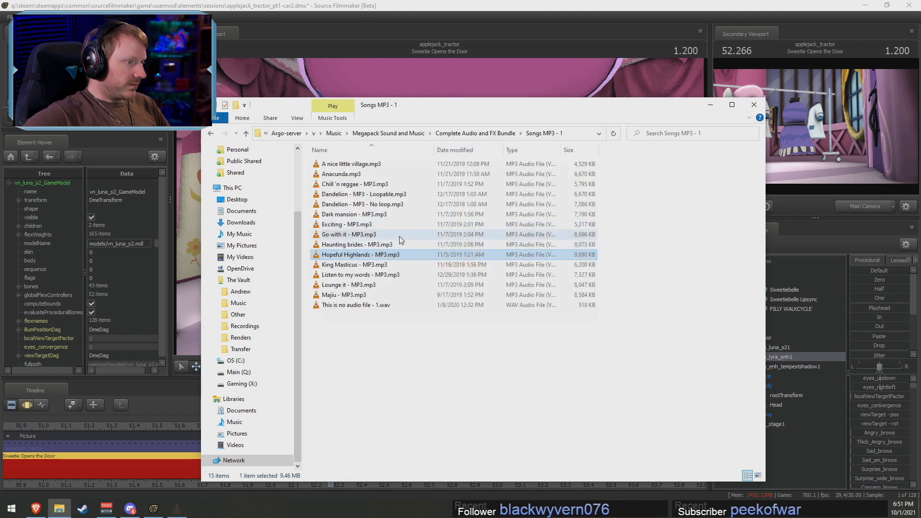
{"action": "double_click", "coordinate": [370, 254]}
{"action": "left_click_drag", "start_coordinate": [336, 141], "coordinate": [536, 147]}
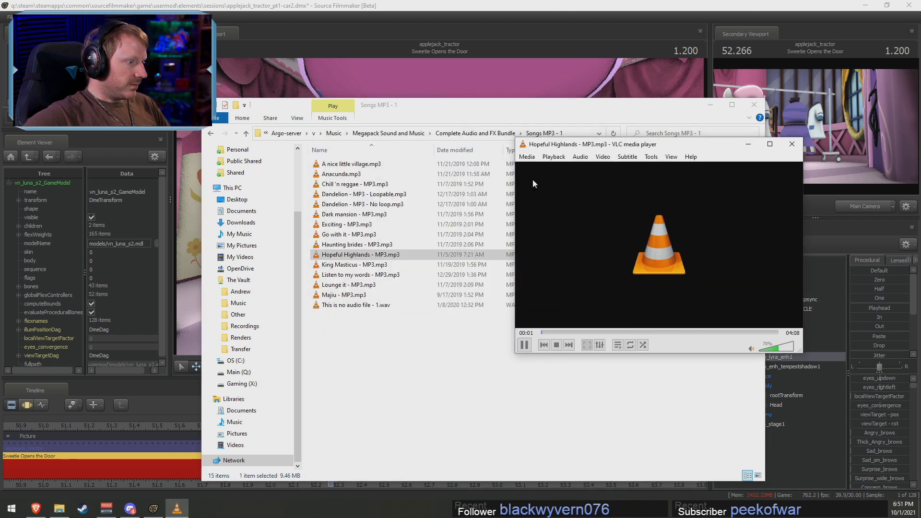
Audition This is no audio file - 1.wav, and return to the Megapack Sound and Music folder
{"action": "left_click", "coordinate": [349, 295]}
{"action": "left_click", "coordinate": [347, 306]}
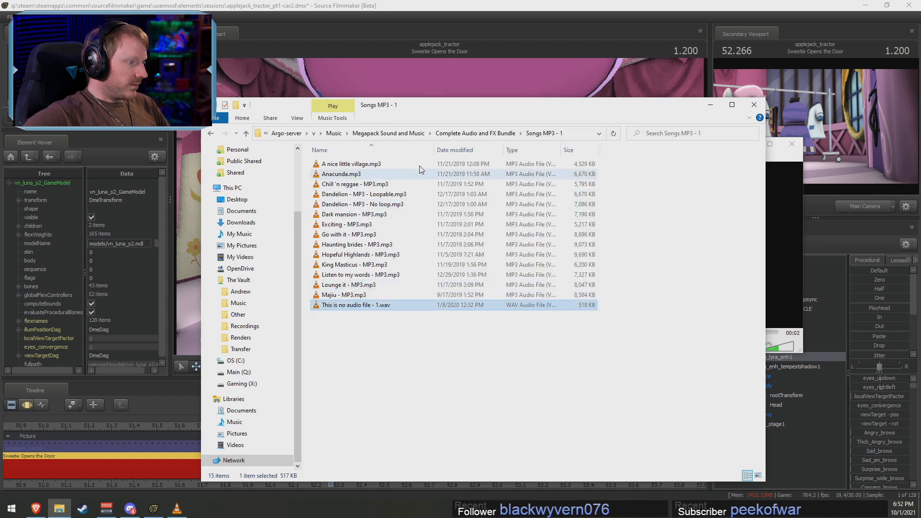
{"action": "left_click", "coordinate": [413, 134]}
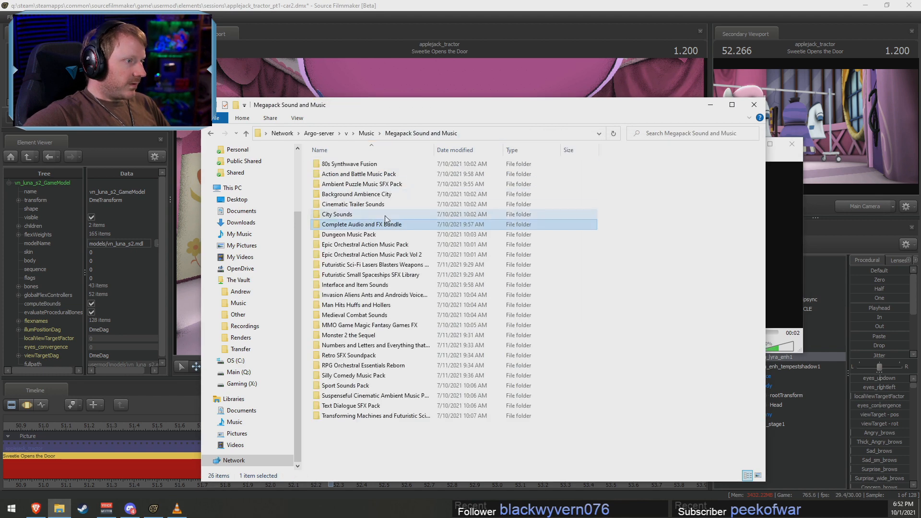
Look in the Background Ambience City folder, and return through Megapack Sound and Music to open Action and Battle Music Pack
{"action": "double_click", "coordinate": [358, 195]}
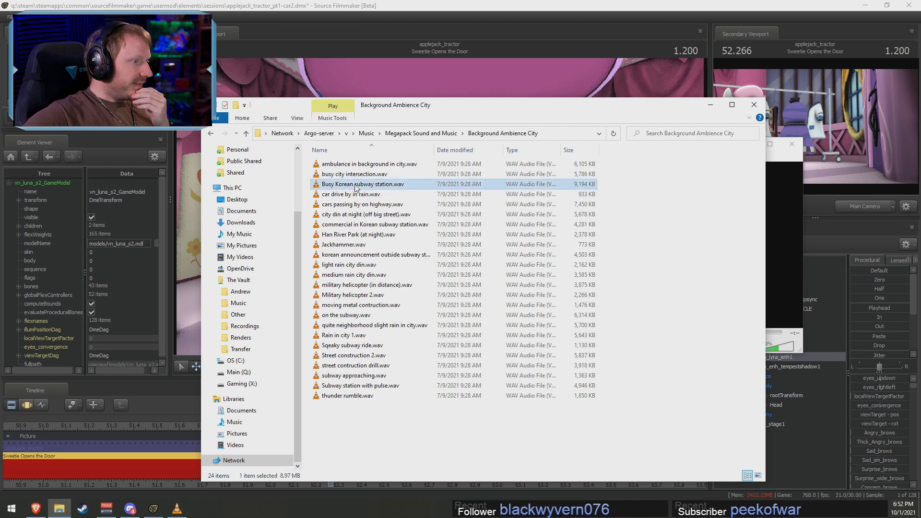
{"action": "left_click", "coordinate": [367, 134]}
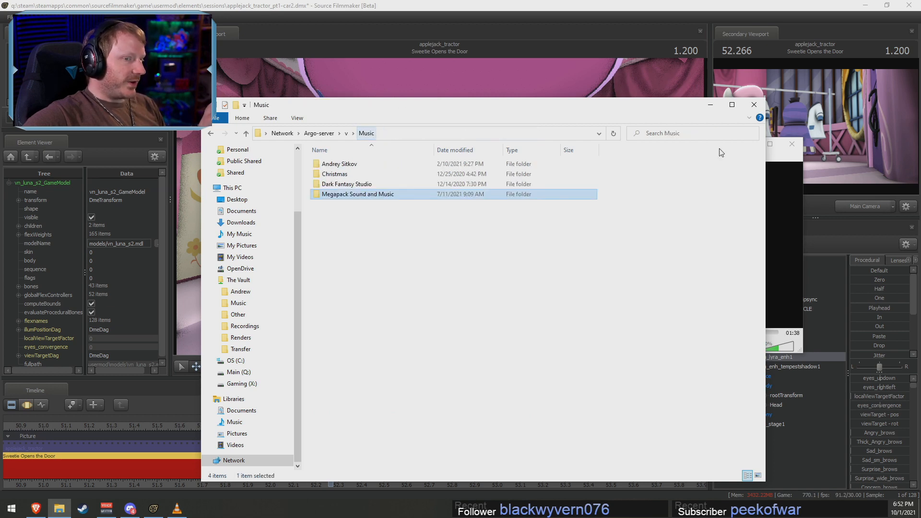
{"action": "double_click", "coordinate": [324, 195]}
{"action": "double_click", "coordinate": [350, 175]}
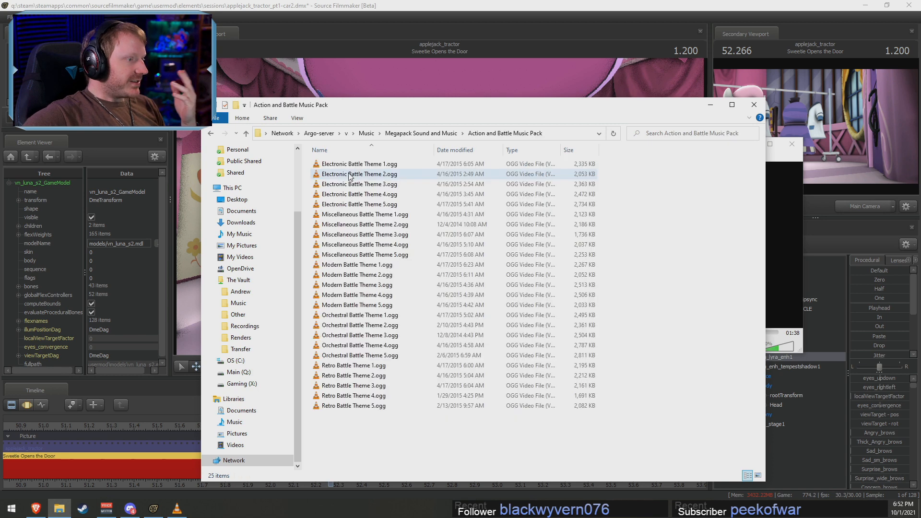
Play Electronic Battle Theme 2.ogg in VLC media player while the dance plays in Source Filmmaker, and close the player
{"action": "double_click", "coordinate": [350, 176]}
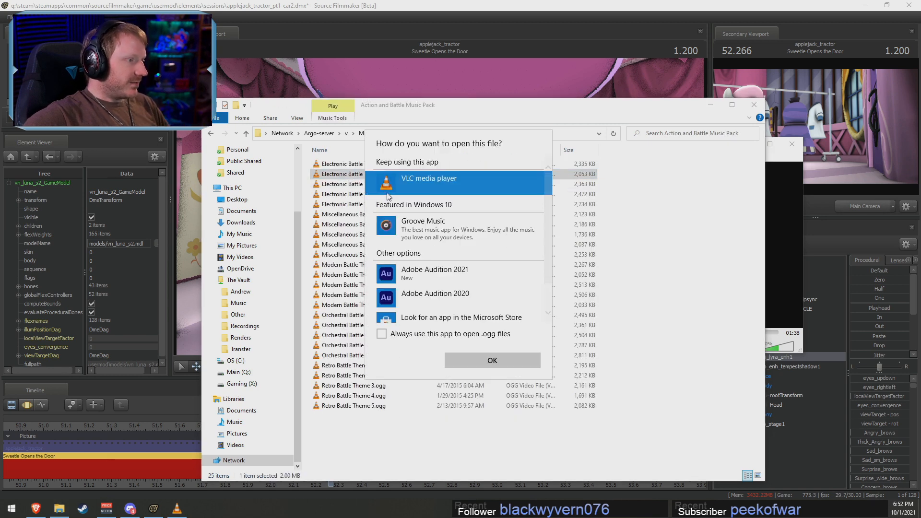
{"action": "double_click", "coordinate": [435, 183]}
{"action": "left_click", "coordinate": [560, 4]}
{"action": "key", "text": "space"}
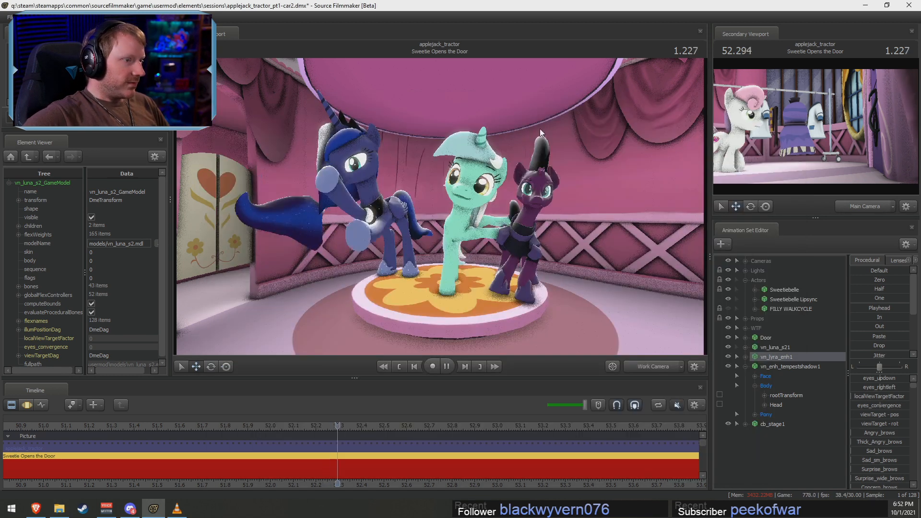
{"action": "left_click", "coordinate": [177, 509]}
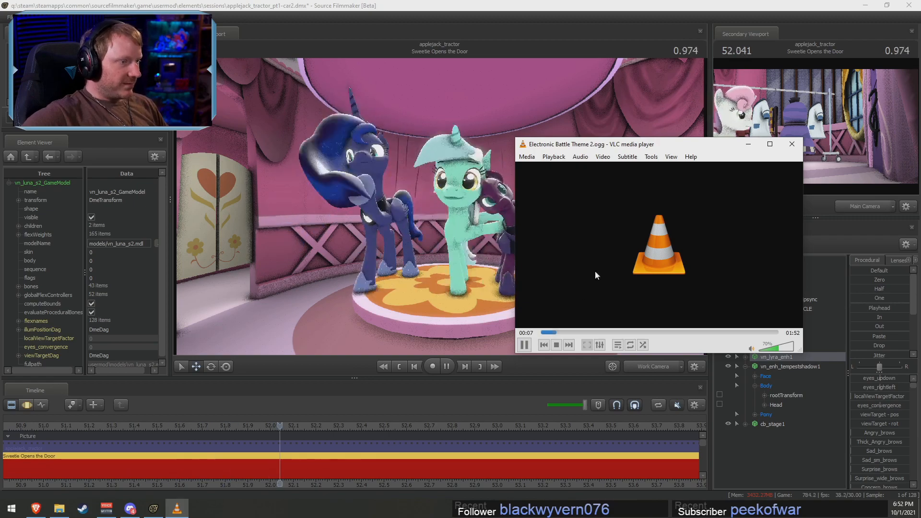
{"action": "left_click", "coordinate": [640, 4]}
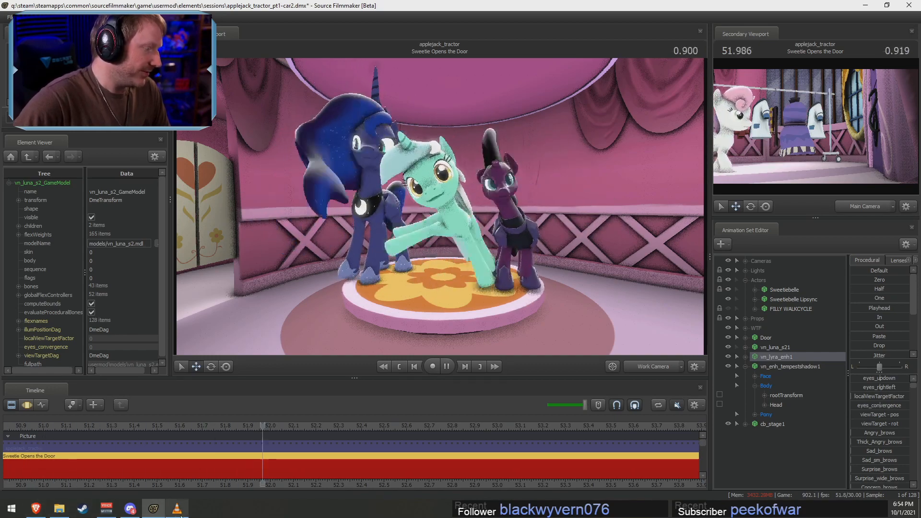
{"action": "left_click", "coordinate": [797, 146]}
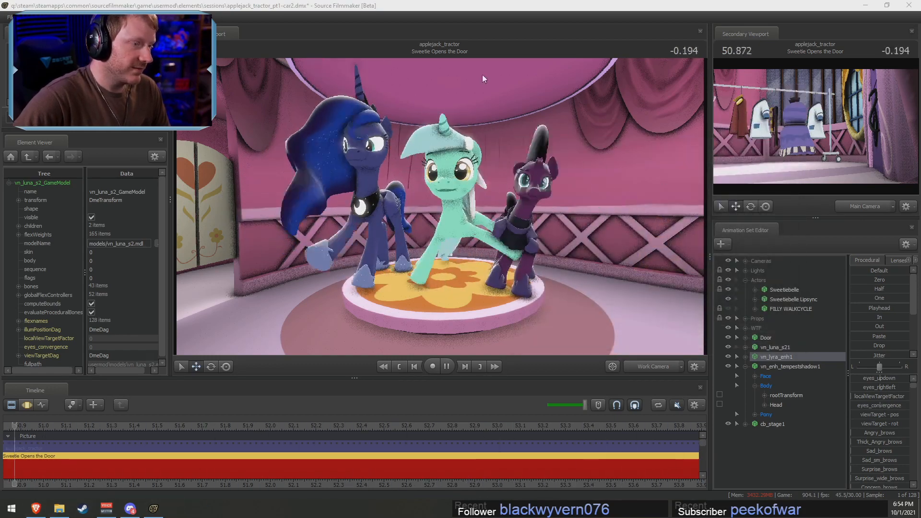
Stop the dance playback in Source Filmmaker and collapse the vn_enh_tempestshadow1 animation set
{"action": "left_click", "coordinate": [497, 2]}
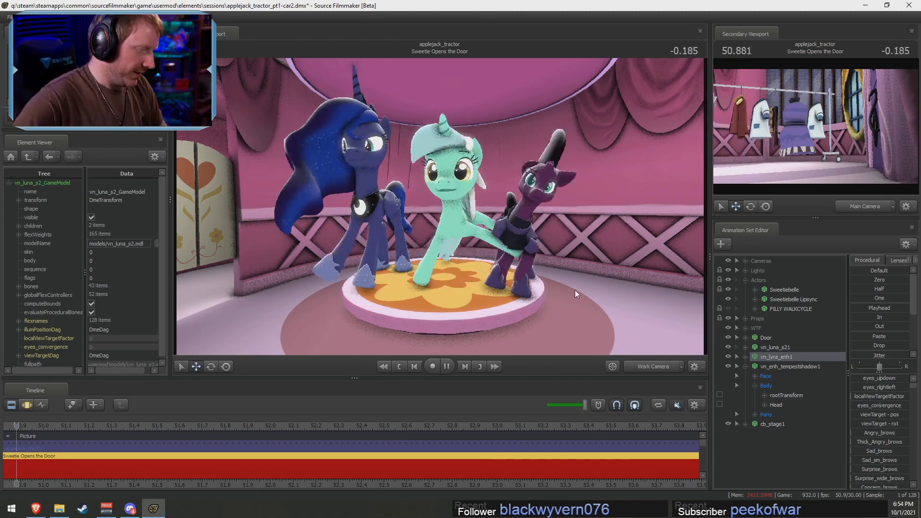
{"action": "key", "text": "space"}
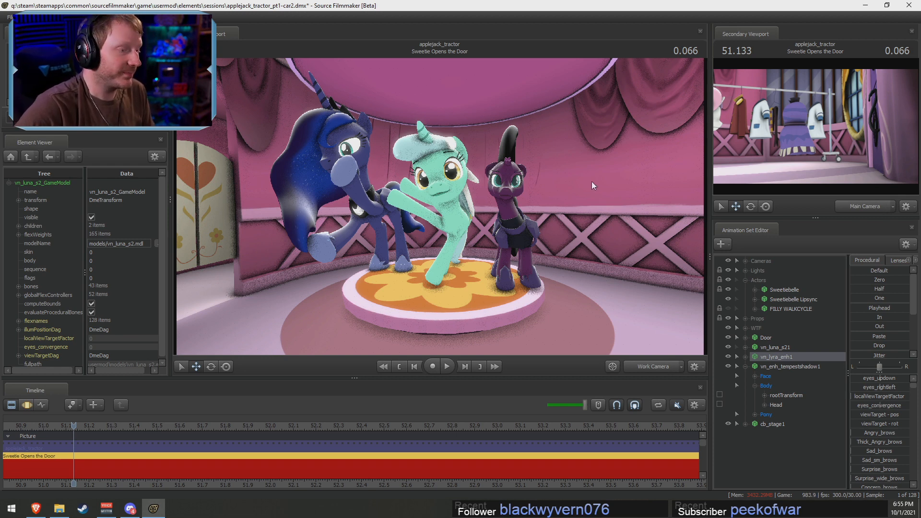
{"action": "left_click", "coordinate": [777, 366]}
{"action": "left_click", "coordinate": [745, 366]}
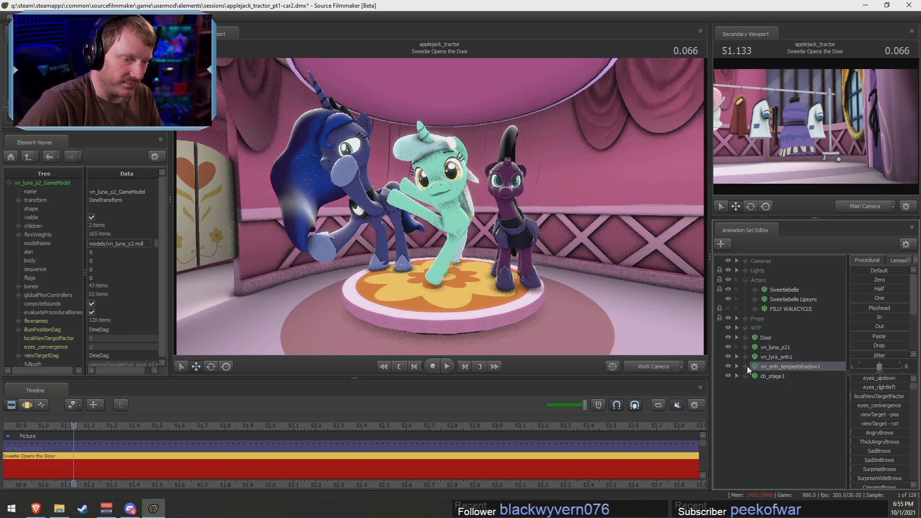
{"action": "left_click", "coordinate": [766, 348]}
{"action": "left_click", "coordinate": [769, 373], "text": "shift"}
{"action": "right_click", "coordinate": [769, 373]}
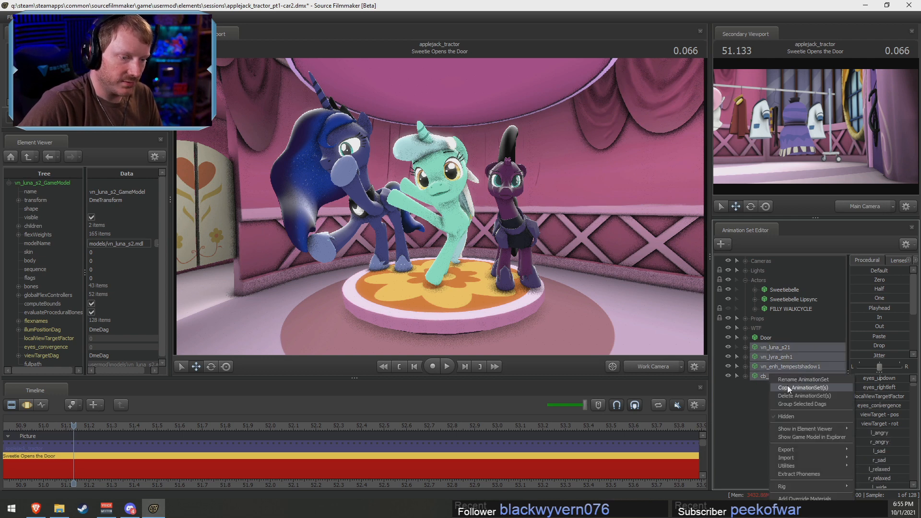
{"action": "left_click", "coordinate": [791, 403]}
{"action": "right_click", "coordinate": [772, 351]}
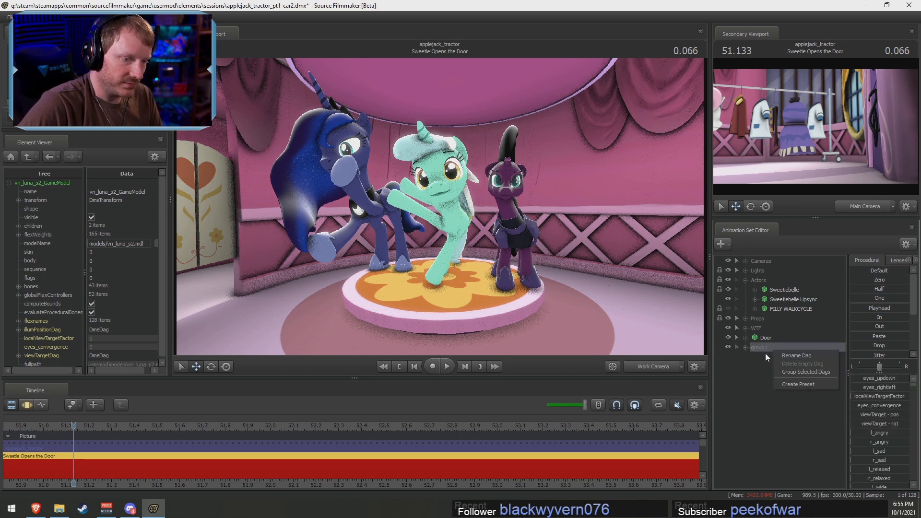
{"action": "left_click", "coordinate": [781, 356]}
Group vn_luna_s21, vn_lyra_enh1, vn_enh_tempestshadow1 and cb_stage1, and rename the group DANCERS
{"action": "left_click", "coordinate": [760, 348]}
{"action": "left_click", "coordinate": [770, 375], "text": "shift"}
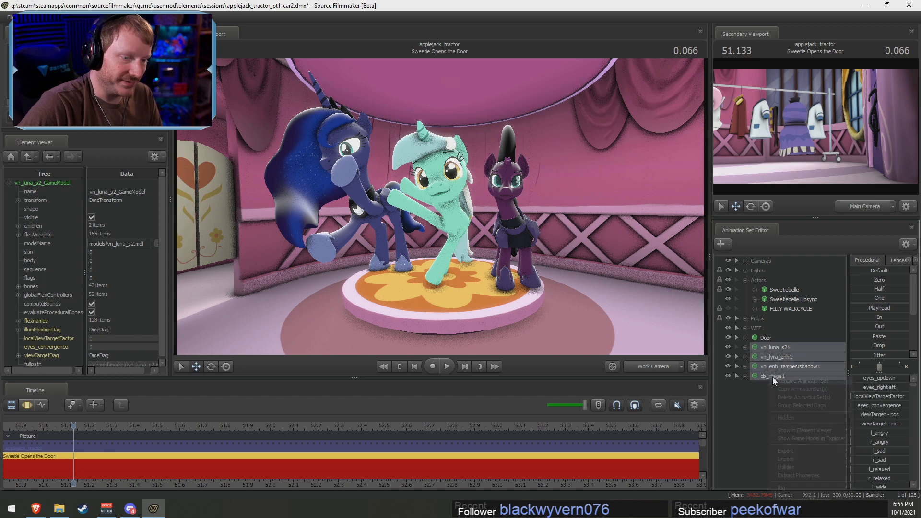
{"action": "right_click", "coordinate": [773, 377]}
{"action": "left_click", "coordinate": [789, 405]}
{"action": "right_click", "coordinate": [772, 351]}
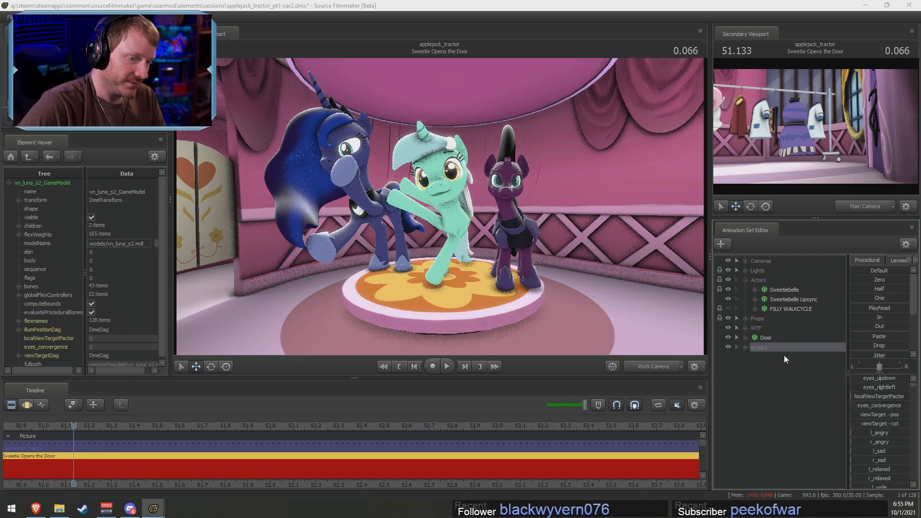
{"action": "left_click", "coordinate": [784, 355]}
{"action": "type", "text": "DANCERS"}
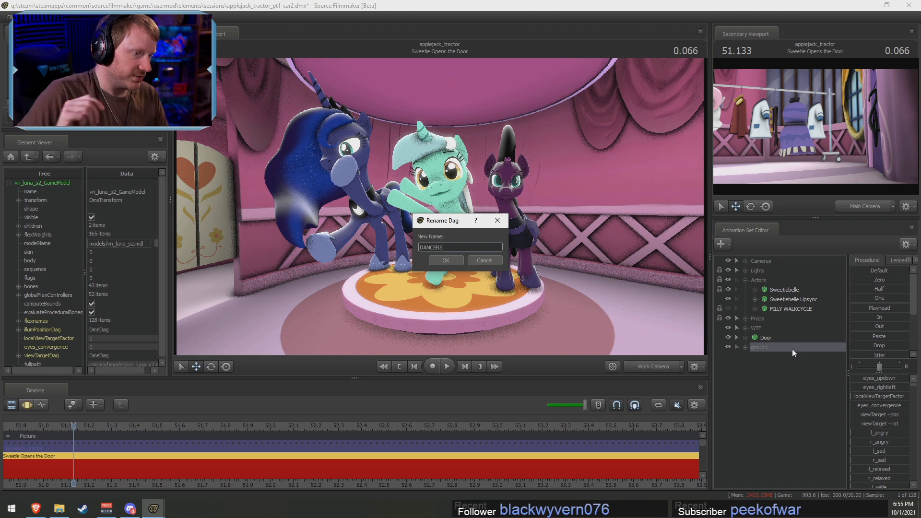
{"action": "key", "text": "Return"}
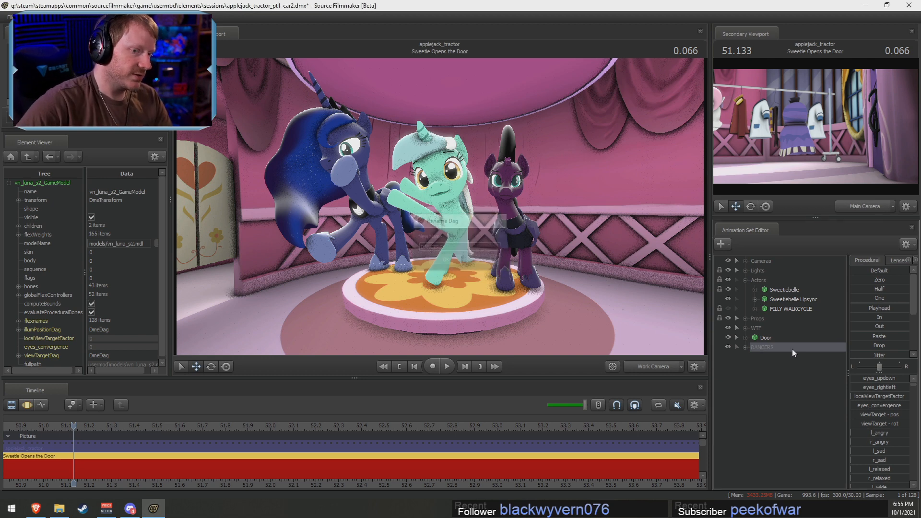
Move the DANCERS group into WTF with its members set visible, and hide and collapse the whole WTF group
{"action": "left_click_drag", "start_coordinate": [755, 336], "coordinate": [755, 329]}
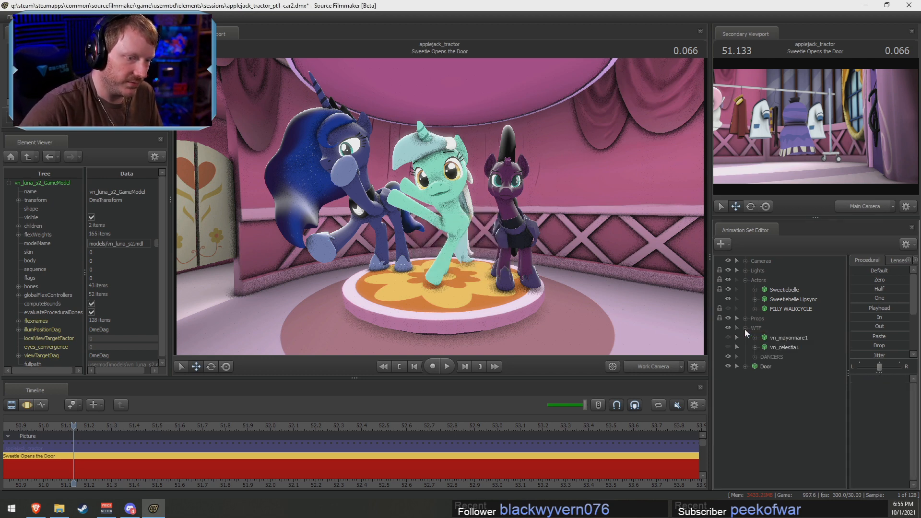
{"action": "left_click", "coordinate": [728, 357]}
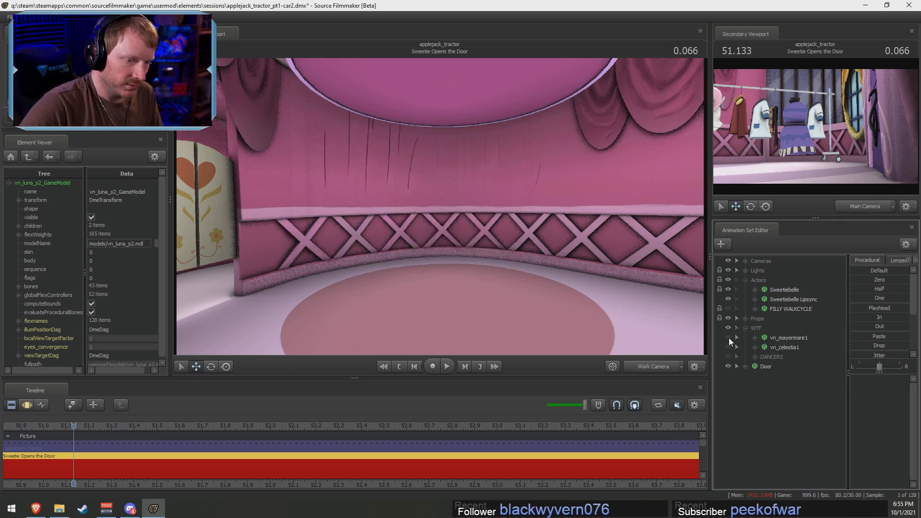
{"action": "left_click", "coordinate": [728, 337]}
{"action": "left_click", "coordinate": [728, 347]}
{"action": "left_click", "coordinate": [728, 356]}
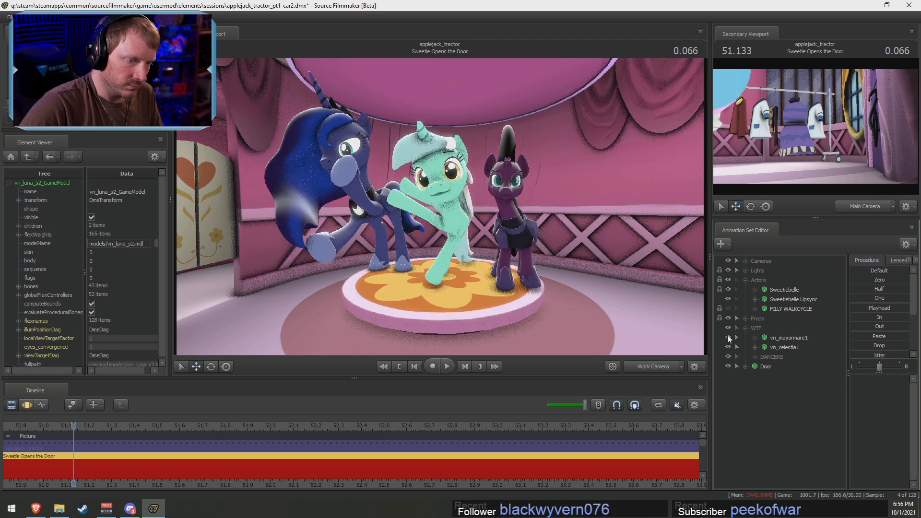
{"action": "left_click", "coordinate": [728, 328]}
{"action": "left_click", "coordinate": [745, 328]}
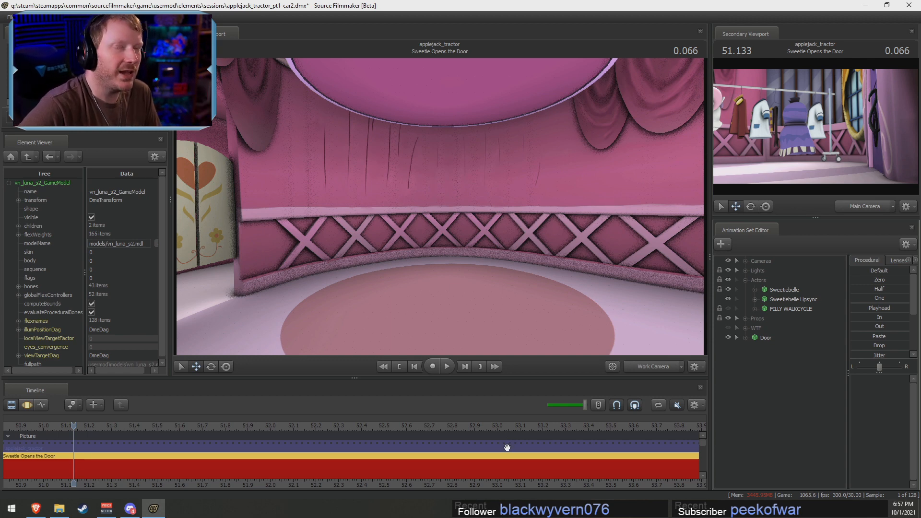
Frame the separate lipsync copy of Sweetie Belle in the work camera and select Sweetiebelle Lipsync in the Motion Editor
{"action": "scroll", "coordinate": [507, 447], "scroll_direction": "down", "scroll_amount": 5}
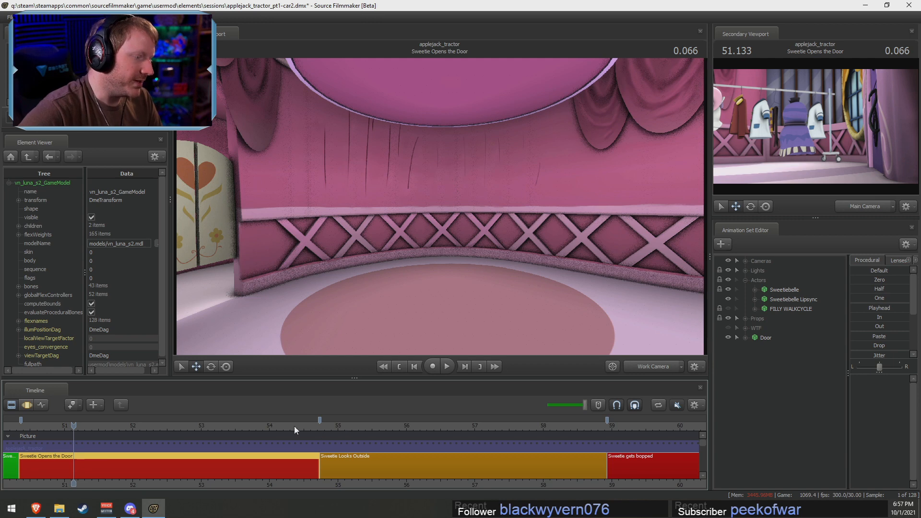
{"action": "left_click_drag", "start_coordinate": [551, 336], "coordinate": [527, 288]}
{"action": "mouse_move", "coordinate": [439, 210]}
{"action": "left_mouse_down"}
{"action": "mouse_move", "coordinate": [503, 209]}
{"action": "mouse_move", "coordinate": [440, 210]}
{"action": "left_mouse_up"}
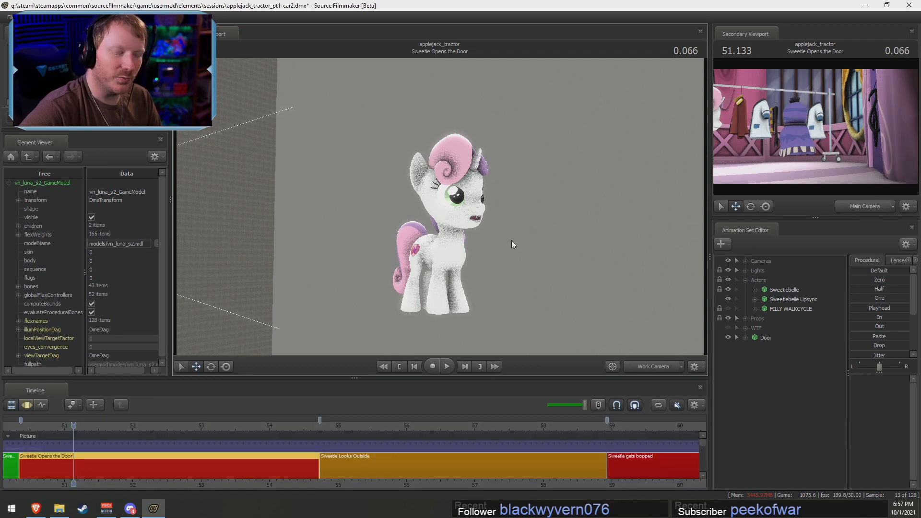
{"action": "key", "text": "F2"}
{"action": "left_click_drag", "start_coordinate": [510, 200], "coordinate": [453, 194]}
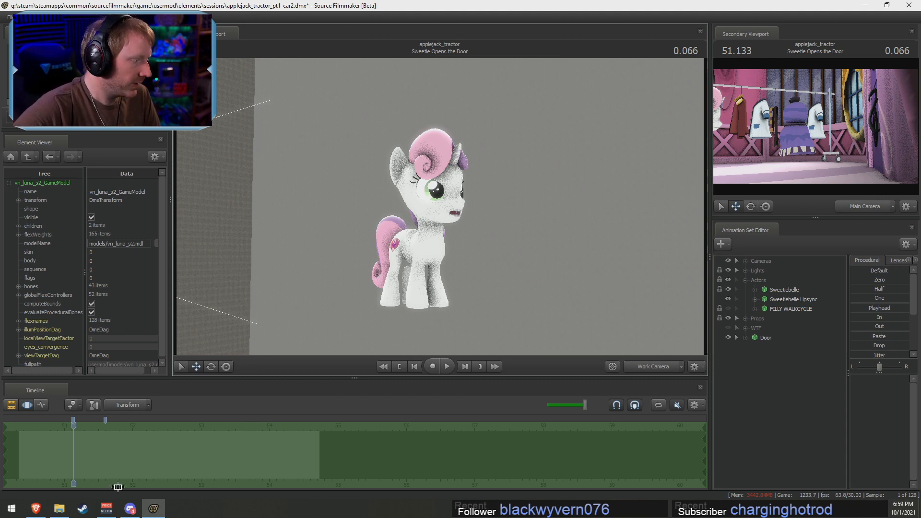
{"action": "key", "text": "F2"}
{"action": "left_click", "coordinate": [65, 427]}
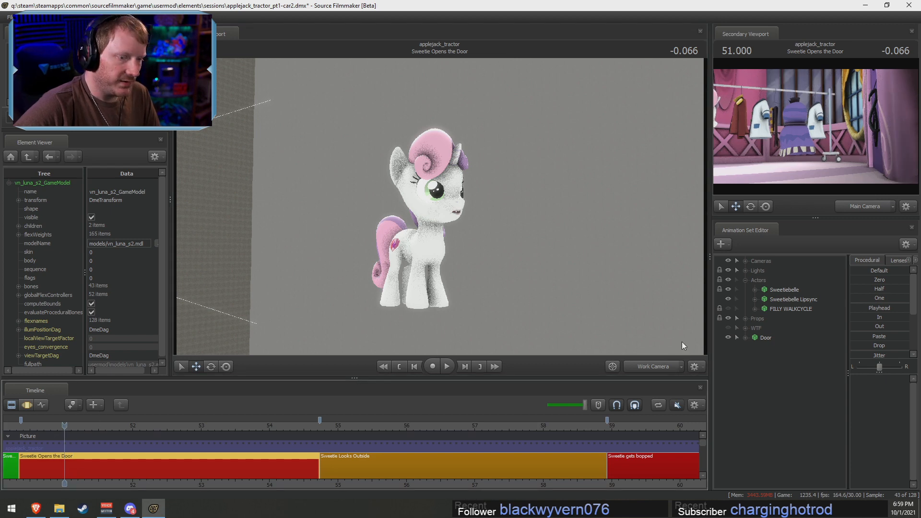
{"action": "key", "text": "F3"}
{"action": "key", "text": "F2"}
{"action": "left_click", "coordinate": [773, 299]}
{"action": "key", "text": "F3"}
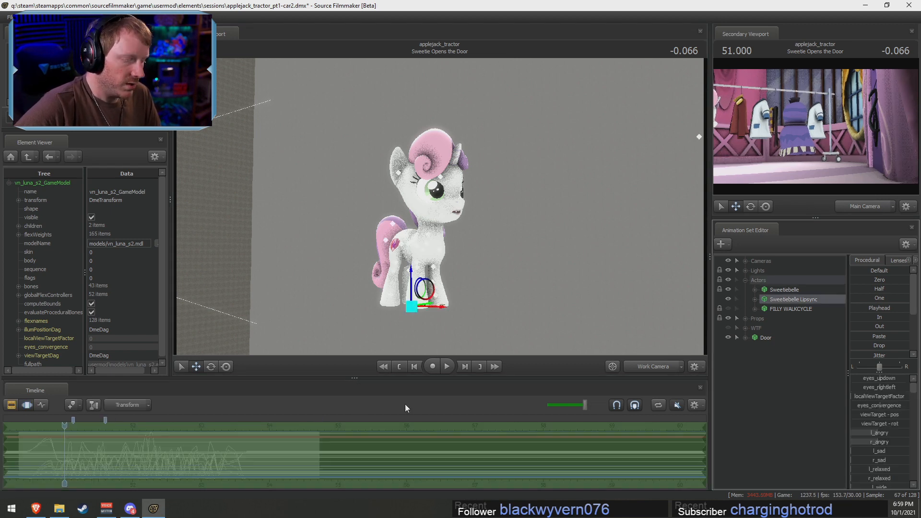
Examine the Sweetiebelle Lipsync curves and mouth motion around 53.333 to 54.000 seconds
{"action": "scroll", "coordinate": [247, 437], "scroll_direction": "up", "scroll_amount": 5}
{"action": "key", "text": "F2"}
{"action": "left_click", "coordinate": [355, 437]}
{"action": "key", "text": "F3"}
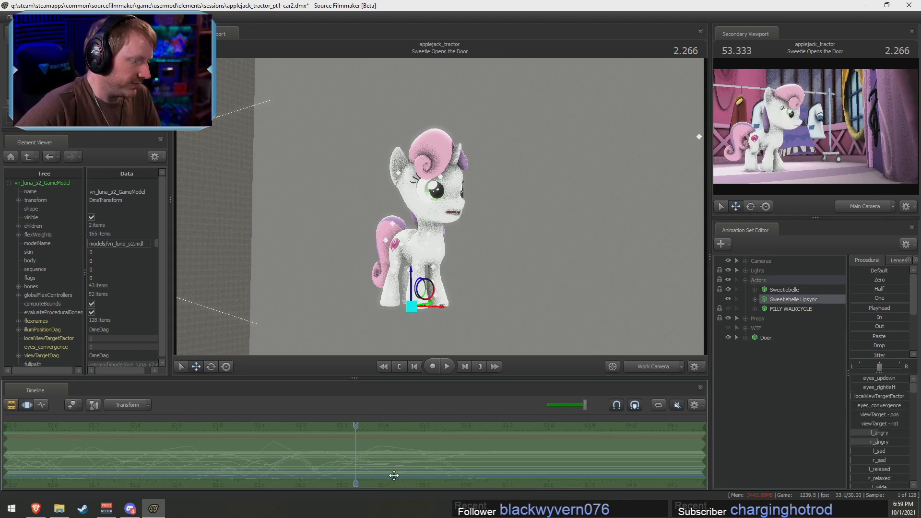
{"action": "key", "text": "F2"}
{"action": "key", "text": "F3"}
{"action": "key", "text": "space"}
{"action": "key", "text": "space"}
{"action": "scroll", "coordinate": [249, 468], "scroll_direction": "down", "scroll_amount": 8}
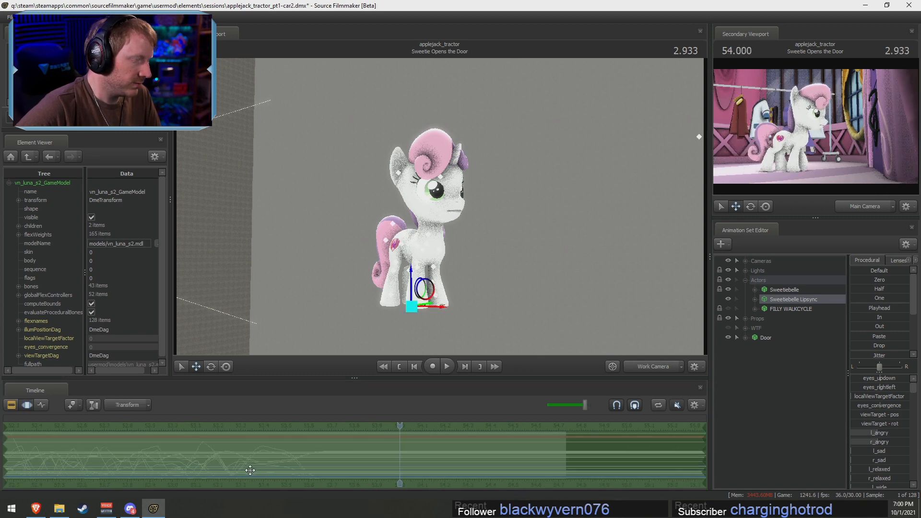
Unmute the timeline sound and play Sweetie Belle's lipsync from near the start of the shot
{"action": "key", "text": "F2"}
{"action": "left_click", "coordinate": [182, 435]}
{"action": "key", "text": "F3"}
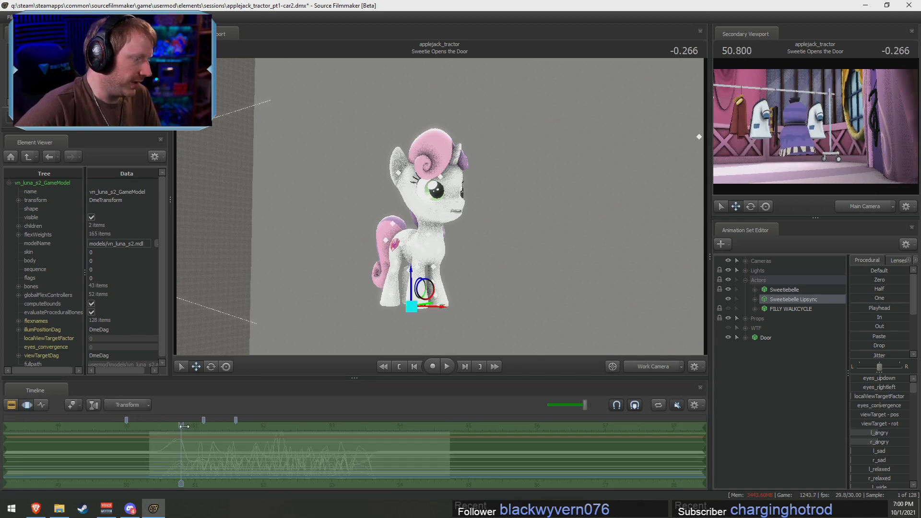
{"action": "key", "text": "space"}
{"action": "key", "text": "space"}
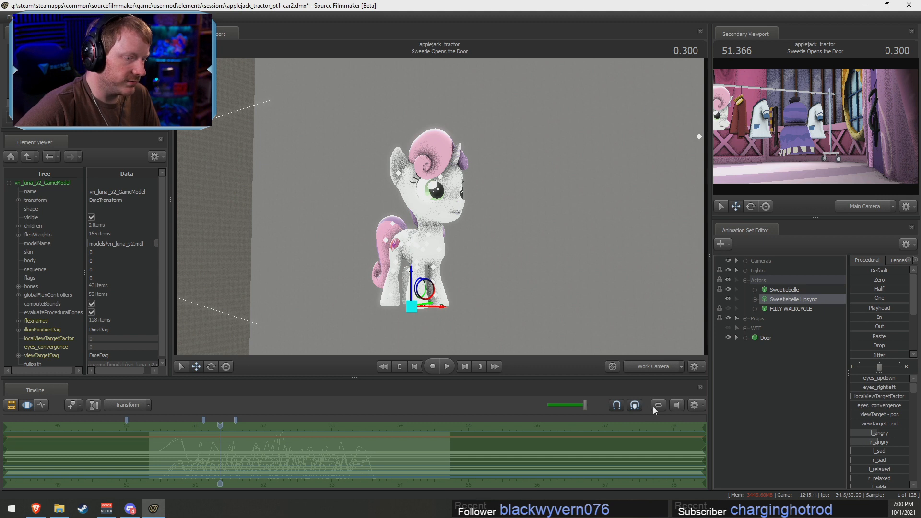
{"action": "left_click", "coordinate": [170, 424]}
{"action": "key", "text": "space"}
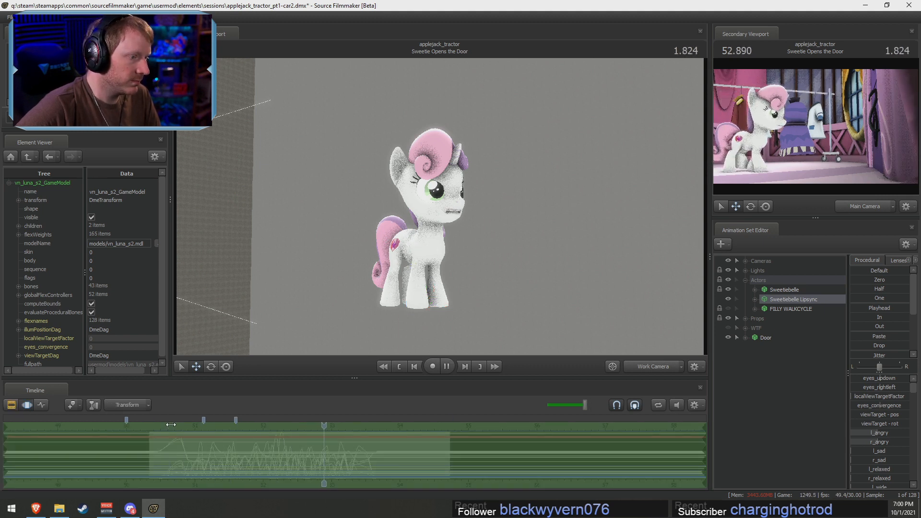
{"action": "key", "text": "space"}
Zoom in on Sweetie Belle's mouth and replay the lipsync to check its mouth shapes
{"action": "scroll", "coordinate": [440, 207], "scroll_direction": "up", "scroll_amount": 5}
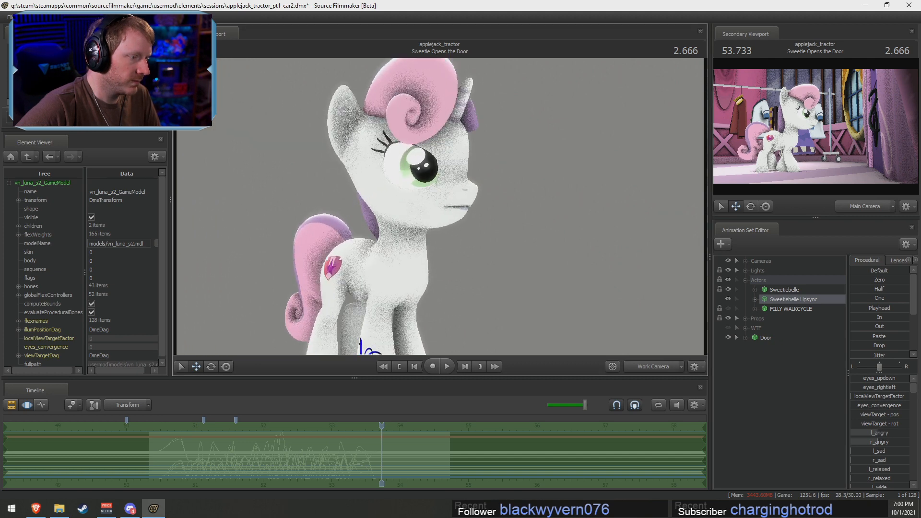
{"action": "scroll", "coordinate": [439, 206], "scroll_direction": "up", "scroll_amount": 3}
{"action": "left_click", "coordinate": [178, 425]}
{"action": "key", "text": "space"}
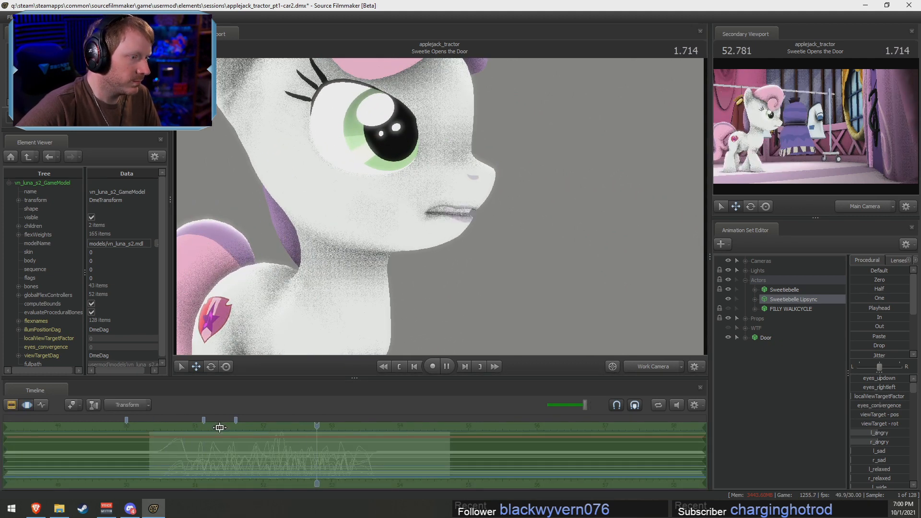
{"action": "key", "text": "space"}
Set a short time selection around 53.300 and increase jaw_open in Sweetiebelle Lipsync's Lower Face controls
{"action": "scroll", "coordinate": [318, 454], "scroll_direction": "up", "scroll_amount": 2}
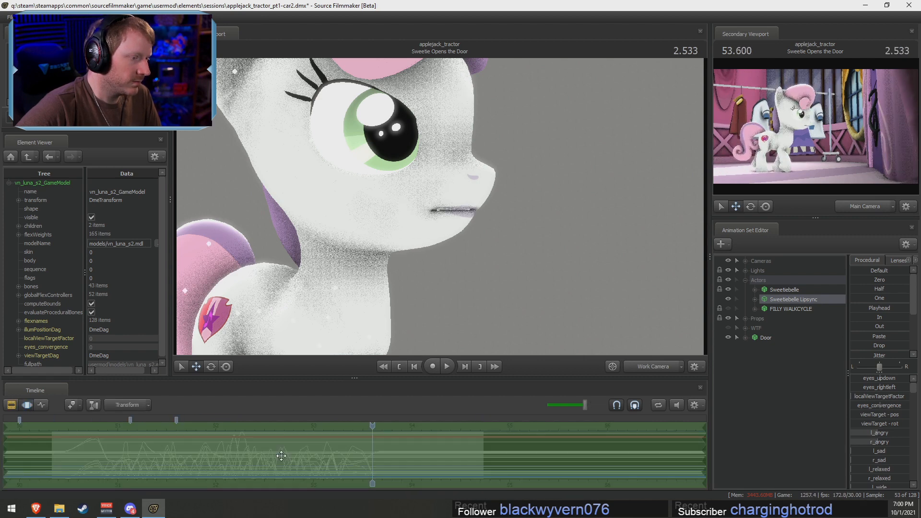
{"action": "left_click_drag", "start_coordinate": [281, 456], "coordinate": [344, 465]}
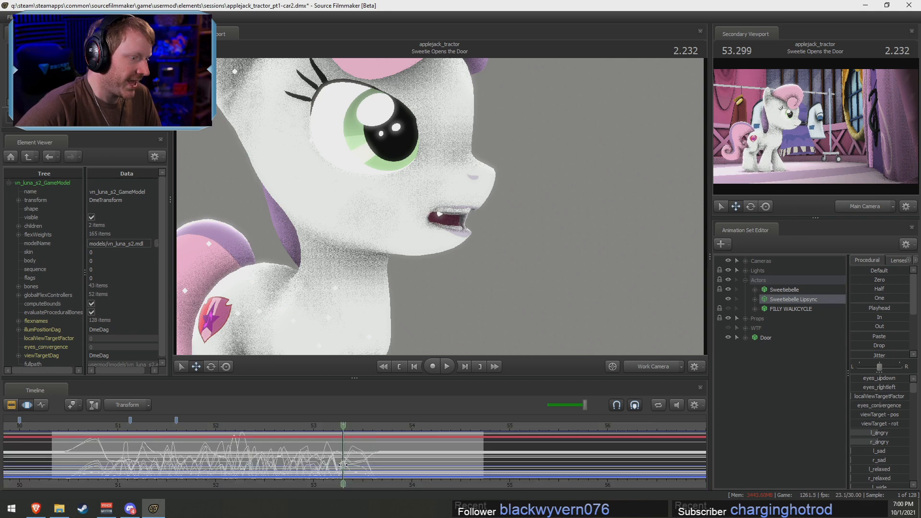
{"action": "left_click", "coordinate": [754, 299]}
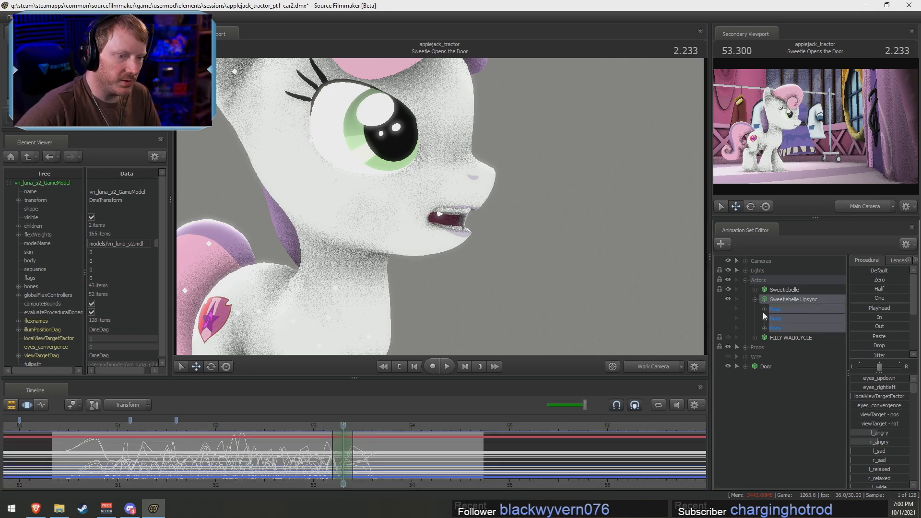
{"action": "left_click", "coordinate": [764, 309]}
{"action": "left_click", "coordinate": [792, 347]}
{"action": "left_click_drag", "start_coordinate": [885, 378], "coordinate": [896, 378]}
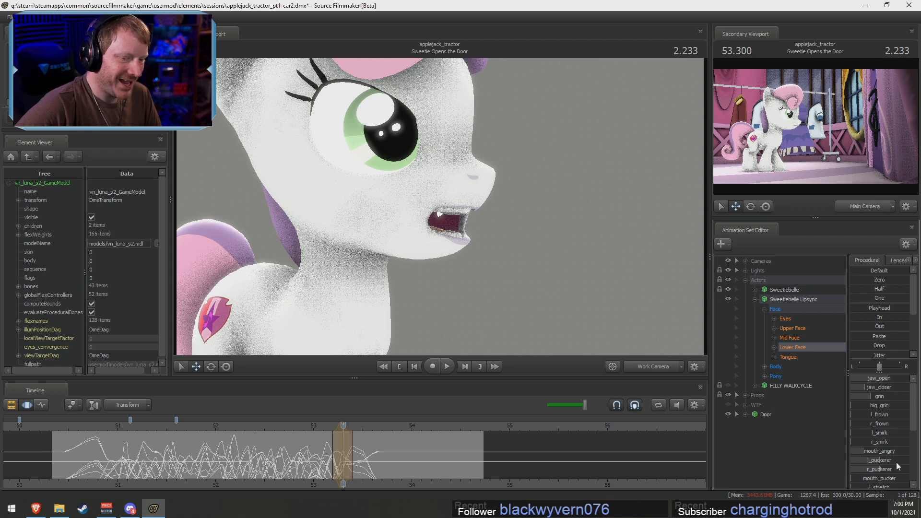
{"action": "scroll", "coordinate": [878, 456], "scroll_direction": "down", "scroll_amount": 3}
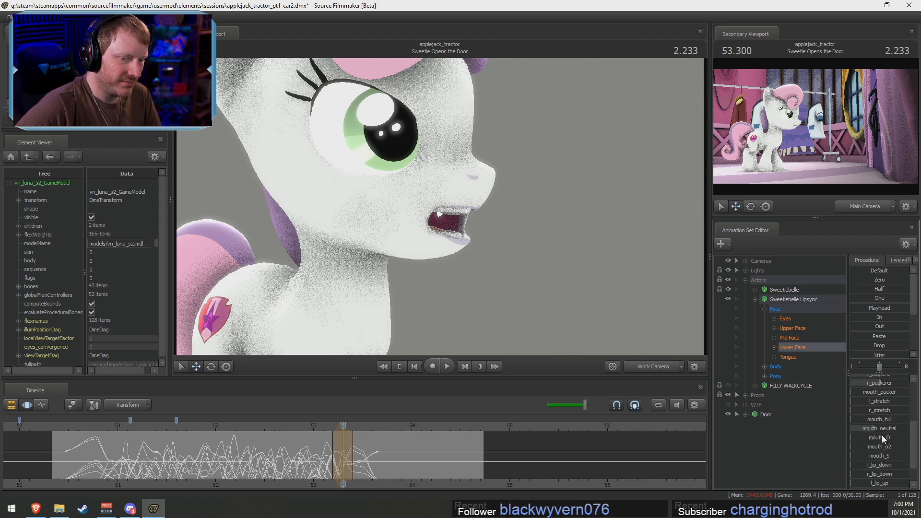
Adjust Sweetiebelle Lipsync's Lower Face mouth shape within the time selection around 53.3 s
{"action": "scroll", "coordinate": [884, 444], "scroll_direction": "up", "scroll_amount": 2}
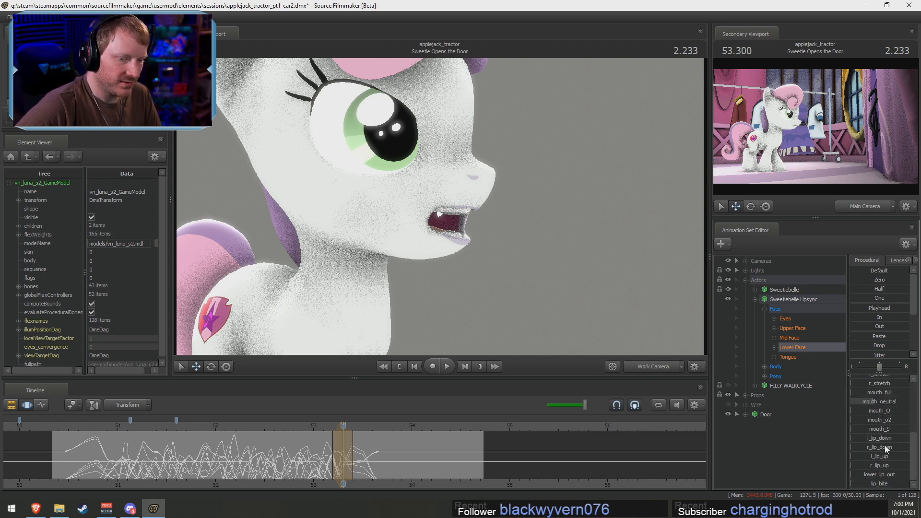
{"action": "left_click_drag", "start_coordinate": [885, 441], "coordinate": [888, 436]}
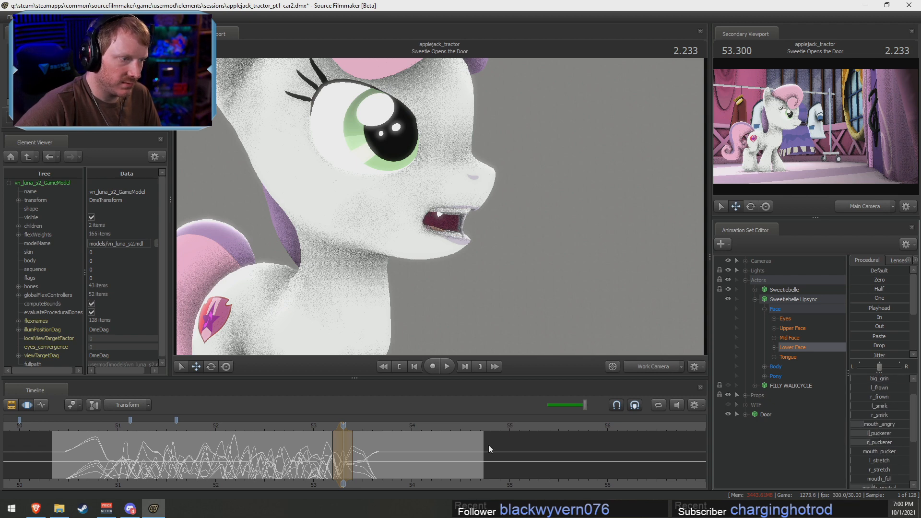
Play back the last part of the Sweetie Opens the Door lipsync repeatedly in the face close-up to check the mouth motion
{"action": "left_click_drag", "start_coordinate": [282, 423], "coordinate": [260, 426]}
{"action": "key", "text": "space"}
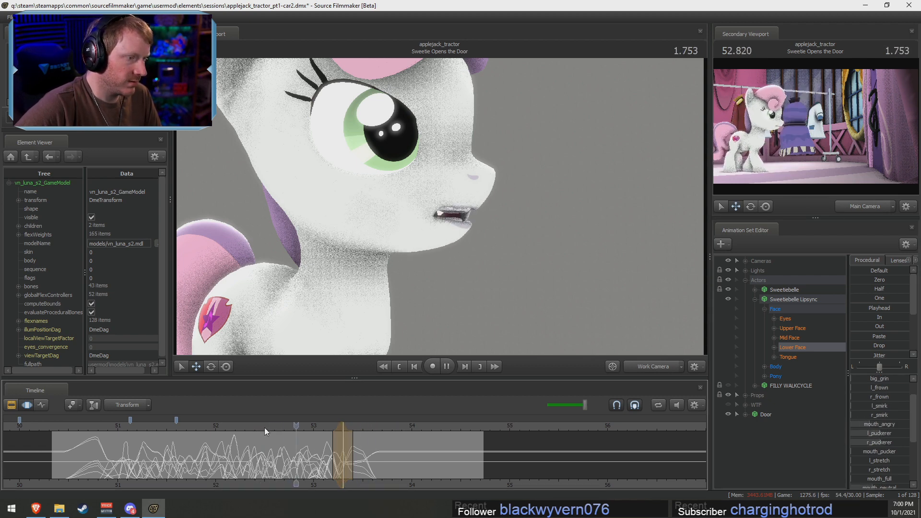
{"action": "left_click", "coordinate": [268, 427]}
{"action": "scroll", "coordinate": [311, 440], "scroll_direction": "up", "scroll_amount": 2}
{"action": "scroll", "coordinate": [312, 441], "scroll_direction": "up", "scroll_amount": 1}
{"action": "key", "text": "space"}
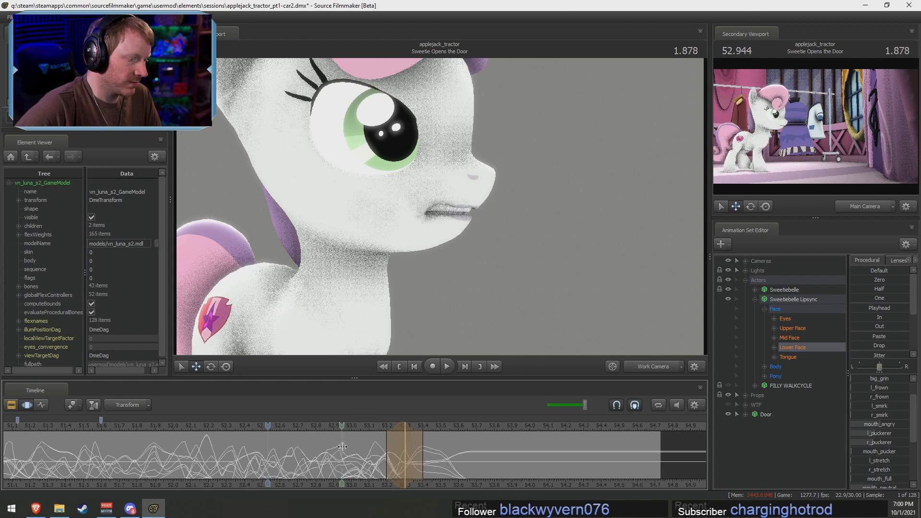
{"action": "key", "text": "space"}
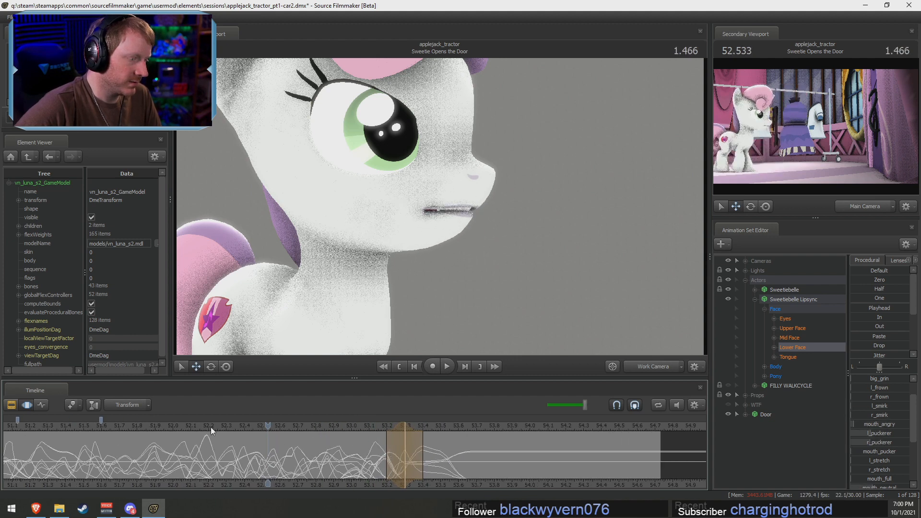
{"action": "key", "text": "space"}
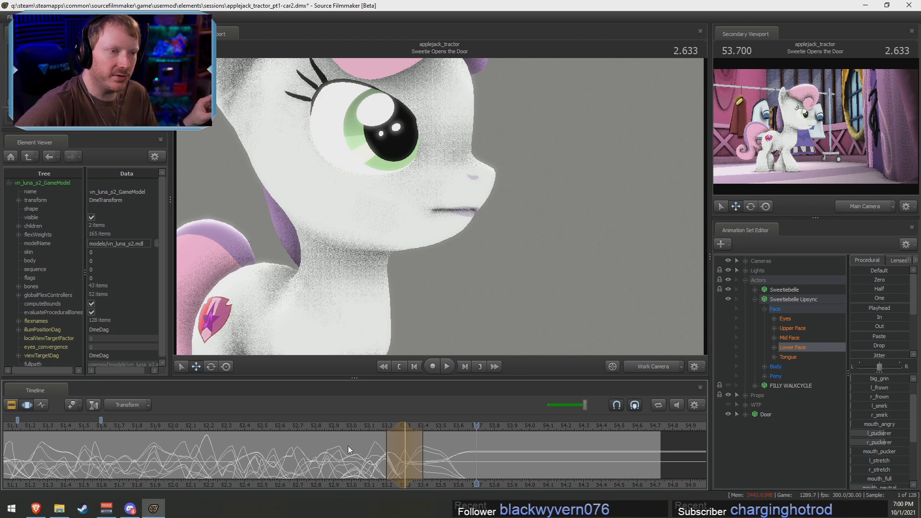
Go back to the start of Sweetie Opens the Door and play the shot through the Main Camera
{"action": "scroll", "coordinate": [374, 460], "scroll_direction": "down", "scroll_amount": 3}
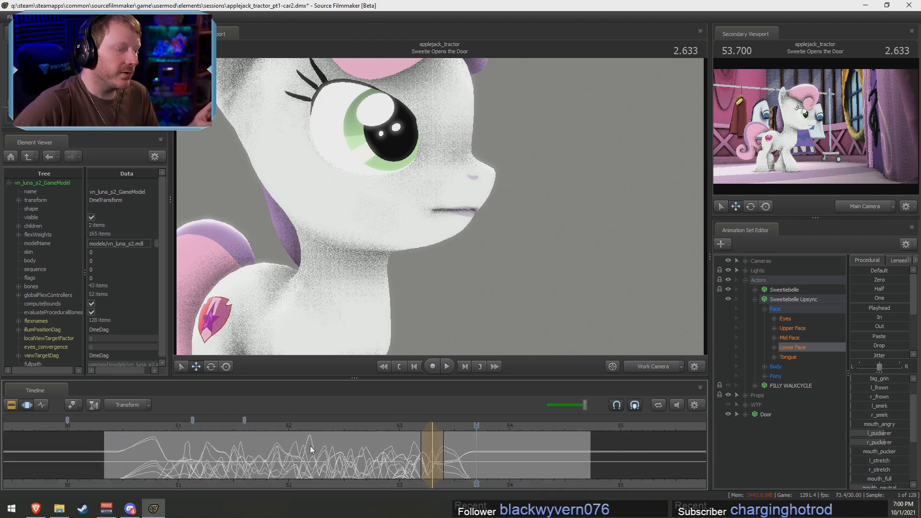
{"action": "left_click", "coordinate": [185, 426]}
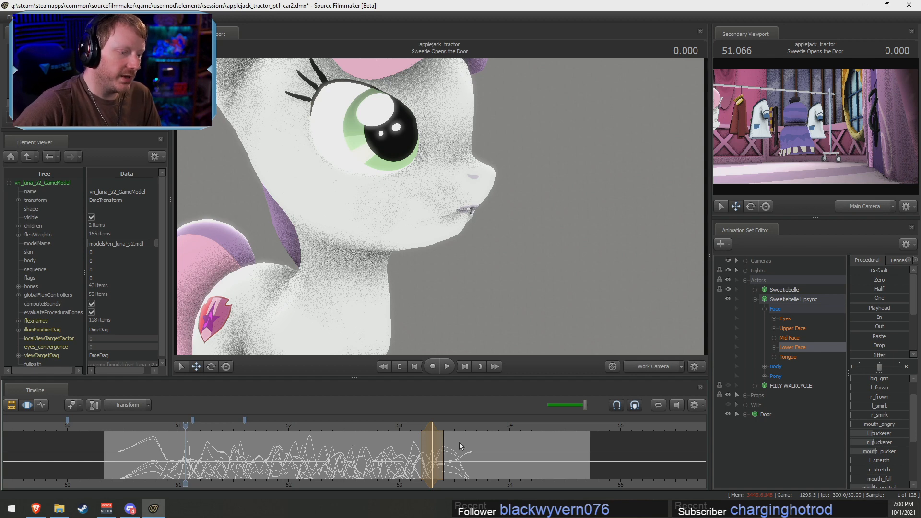
{"action": "key", "text": "F2"}
{"action": "key", "text": "F3"}
{"action": "left_click", "coordinate": [655, 370]}
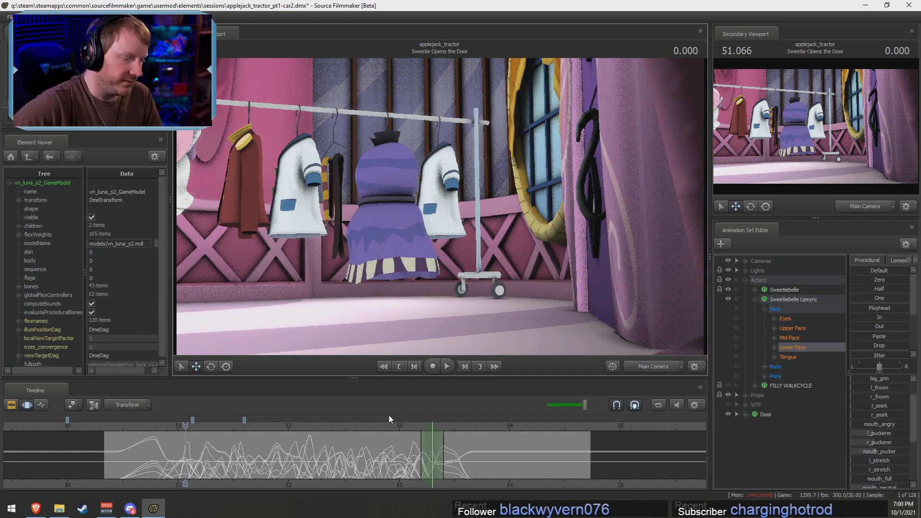
{"action": "left_click", "coordinate": [550, 426]}
{"action": "key", "text": "space"}
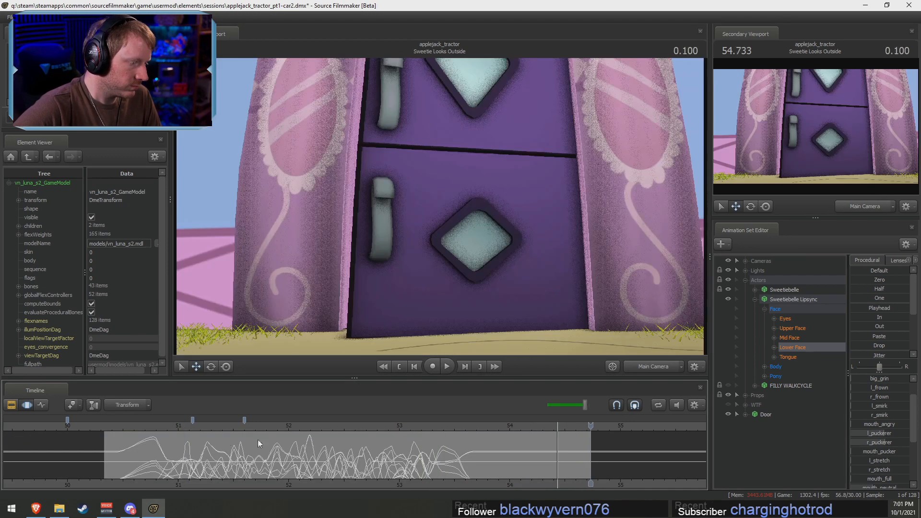
Replay sections of the shot, park the playhead at 53.366 s and return the viewport to the Work Camera
{"action": "left_click", "coordinate": [208, 426]}
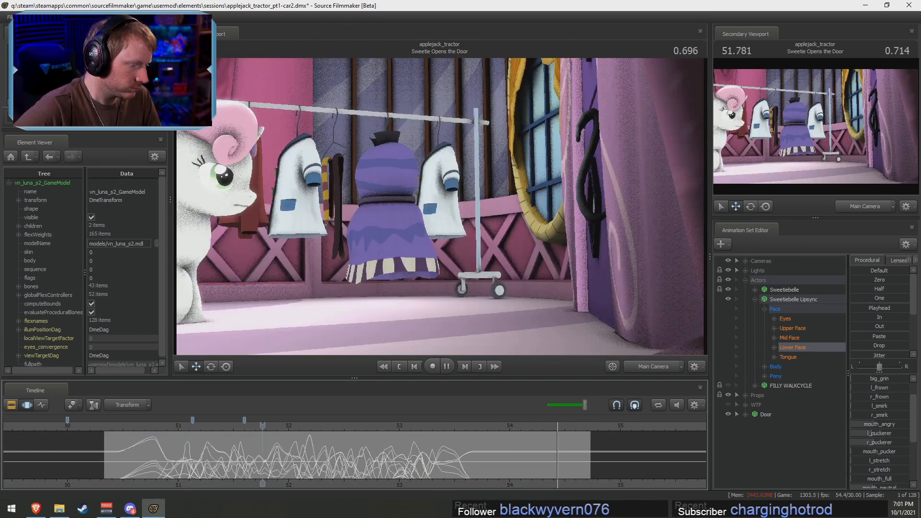
{"action": "key", "text": "space"}
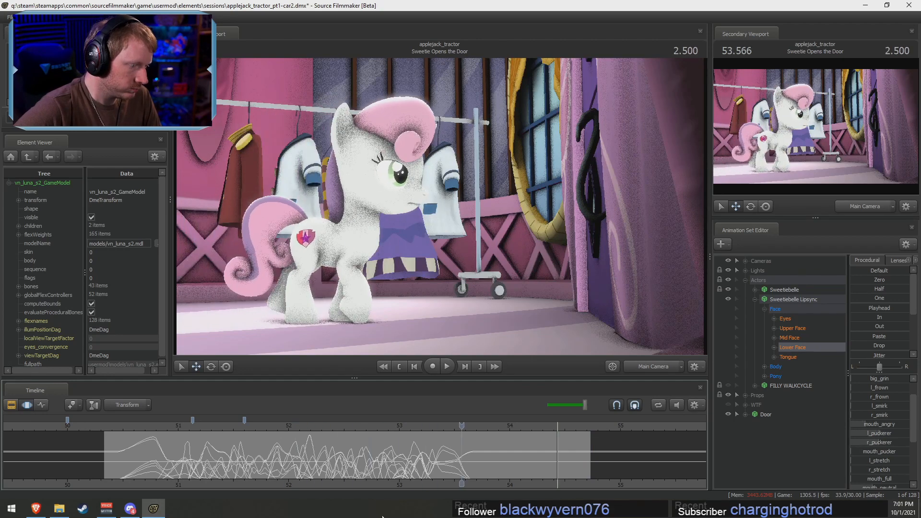
{"action": "left_click", "coordinate": [344, 426]}
{"action": "key", "text": "space"}
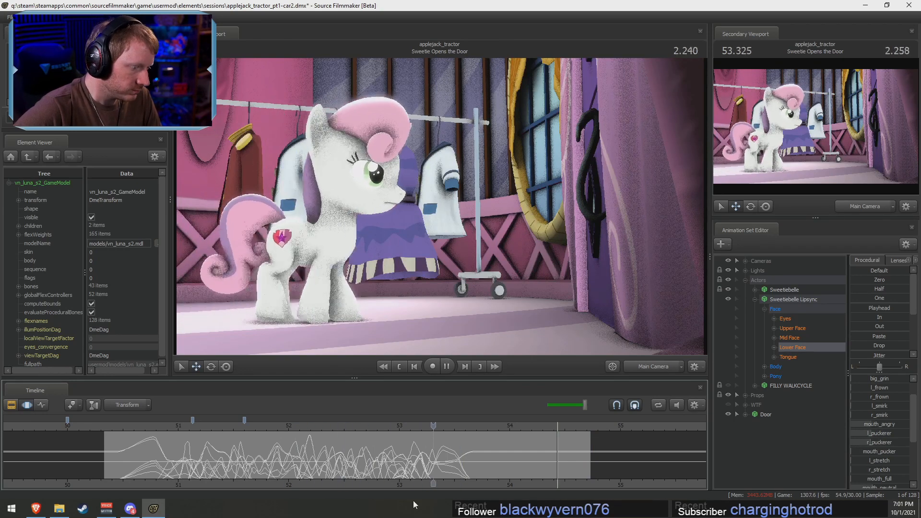
{"action": "key", "text": "space"}
{"action": "left_click", "coordinate": [440, 426]}
{"action": "scroll", "coordinate": [444, 458], "scroll_direction": "up", "scroll_amount": 3}
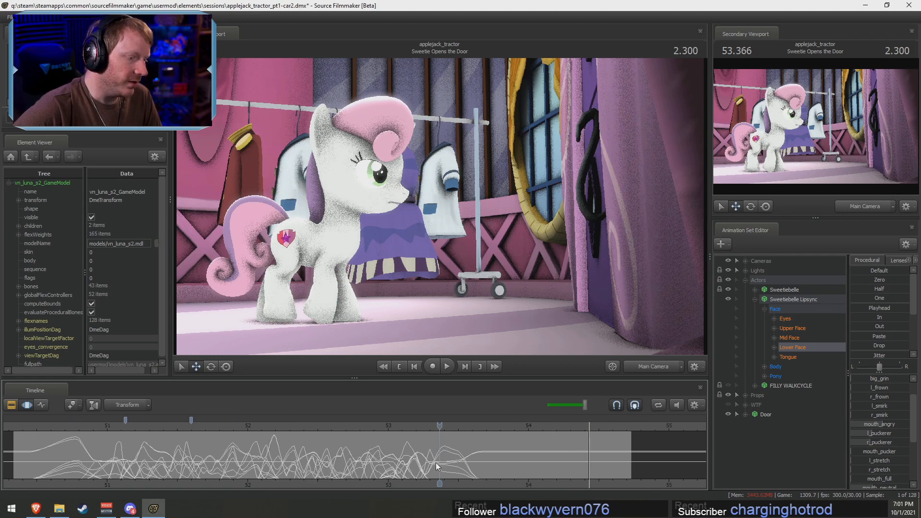
{"action": "left_click", "coordinate": [651, 369]}
{"action": "key", "text": "shift"}
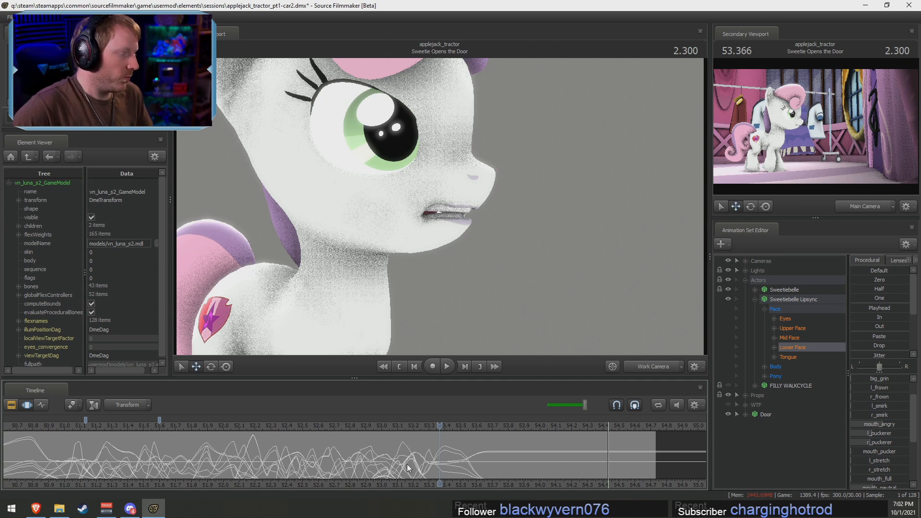
Show the session's clip sequence in the Clip Editor and move the playhead to 18.233 s in Hill Launch
{"action": "scroll", "coordinate": [403, 465], "scroll_direction": "down", "scroll_amount": 5}
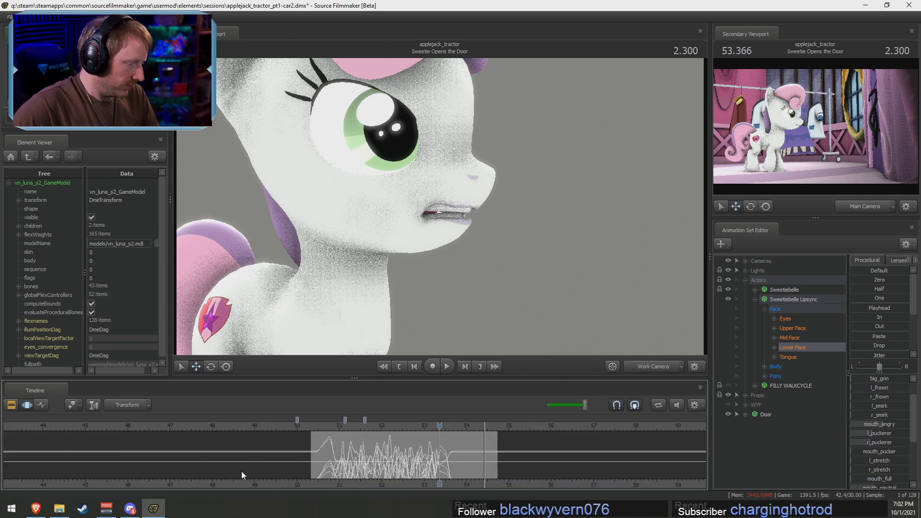
{"action": "key", "text": "F2"}
{"action": "scroll", "coordinate": [554, 466], "scroll_direction": "down", "scroll_amount": 5}
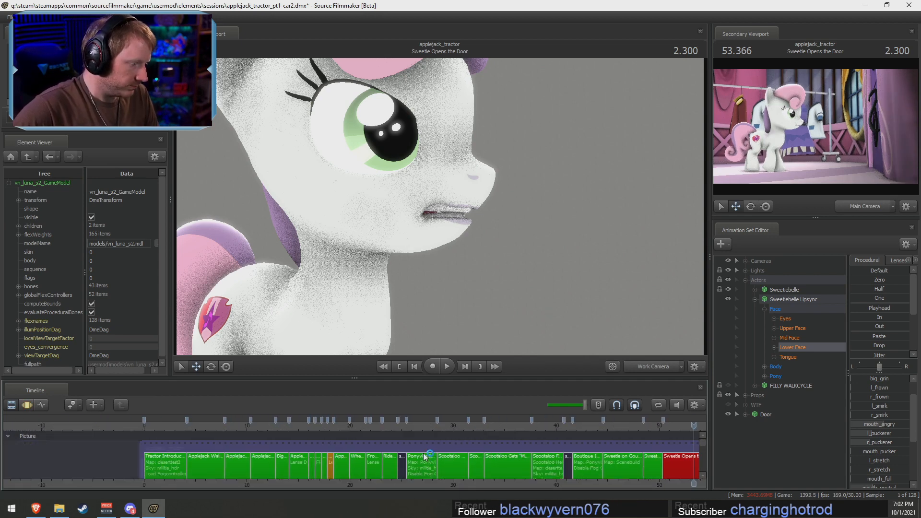
{"action": "mouse_move", "coordinate": [332, 433]}
{"action": "left_mouse_down"}
{"action": "mouse_move", "coordinate": [377, 436]}
{"action": "mouse_move", "coordinate": [318, 436]}
{"action": "mouse_move", "coordinate": [332, 436]}
{"action": "left_mouse_up"}
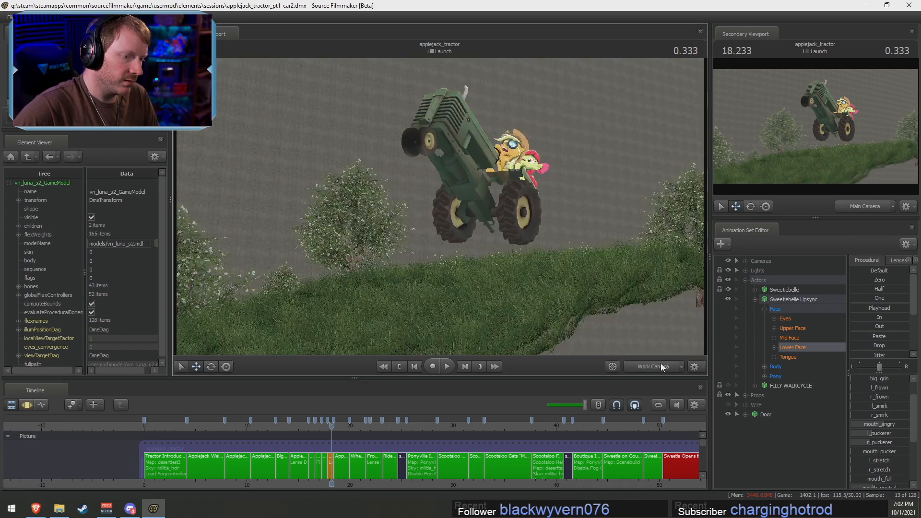
Fly the Work Camera up to the tractor for a close view of the driver's goggled face
{"action": "left_click_drag", "start_coordinate": [566, 288], "coordinate": [583, 221]}
{"action": "key", "text": "w"}
{"action": "key", "text": "w"}
{"action": "key", "text": "s"}
{"action": "key", "text": "w"}
{"action": "mouse_move", "coordinate": [633, 288]}
{"action": "left_mouse_down"}
{"action": "mouse_move", "coordinate": [644, 292]}
{"action": "mouse_move", "coordinate": [635, 290]}
{"action": "mouse_move", "coordinate": [642, 281]}
{"action": "mouse_move", "coordinate": [636, 287]}
{"action": "left_mouse_up"}
{"action": "key", "text": "w"}
{"action": "key", "text": "s"}
{"action": "key", "text": "w"}
{"action": "key", "text": "d"}
{"action": "left_click_drag", "start_coordinate": [441, 206], "coordinate": [440, 207]}
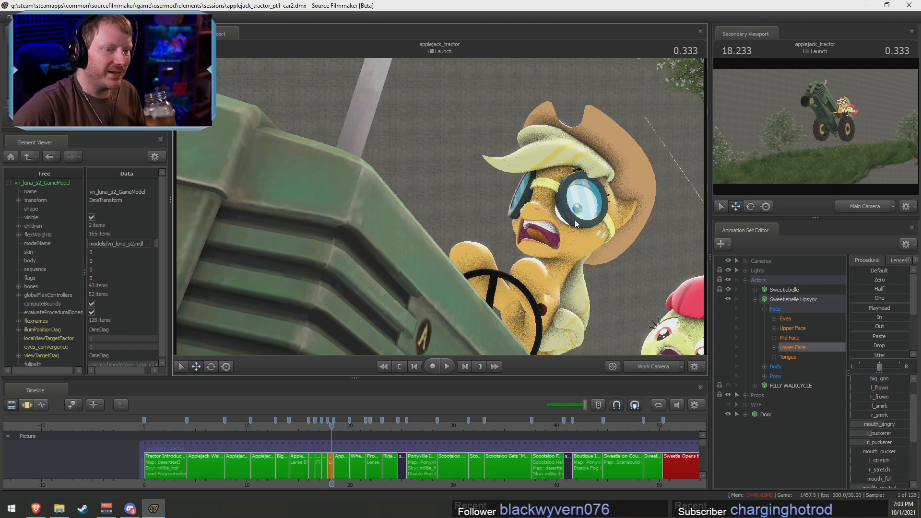
Move to the Sweetie Looks Outside shot and set the playhead at 56.266 s
{"action": "scroll", "coordinate": [655, 445], "scroll_direction": "down", "scroll_amount": 2}
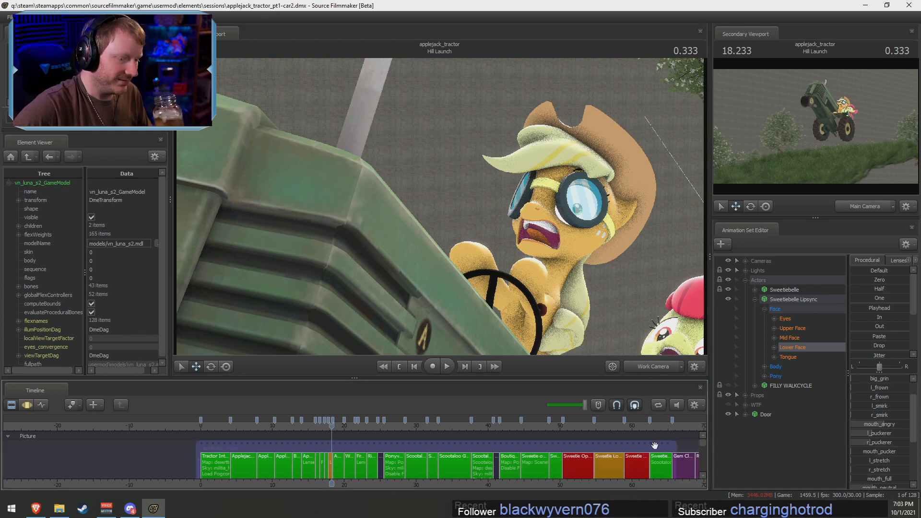
{"action": "left_click", "coordinate": [618, 427]}
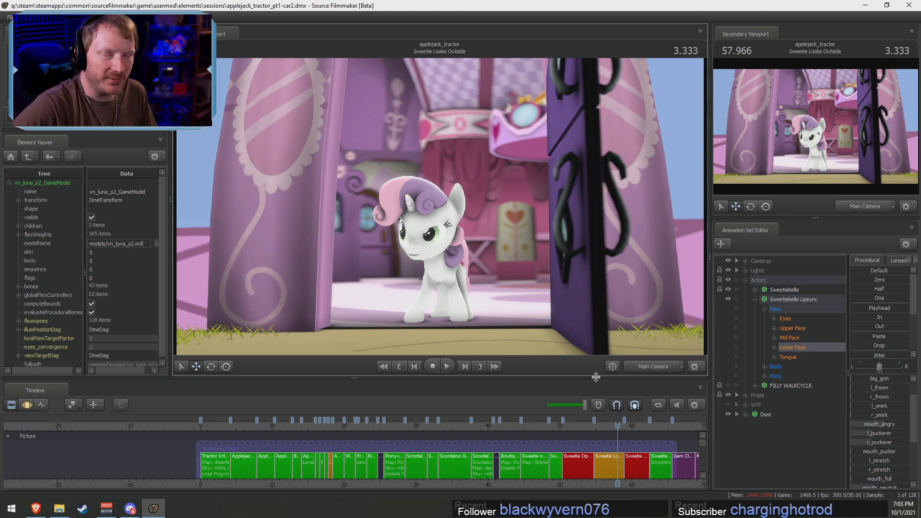
{"action": "middle_click_drag", "start_coordinate": [577, 477], "coordinate": [437, 473]}
{"action": "scroll", "coordinate": [486, 462], "scroll_direction": "up", "scroll_amount": 6}
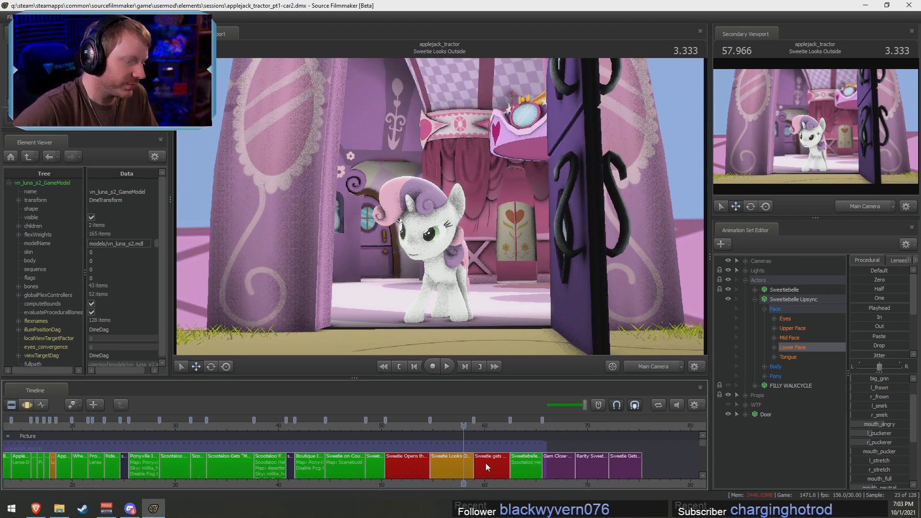
{"action": "left_click_drag", "start_coordinate": [445, 428], "coordinate": [425, 428]}
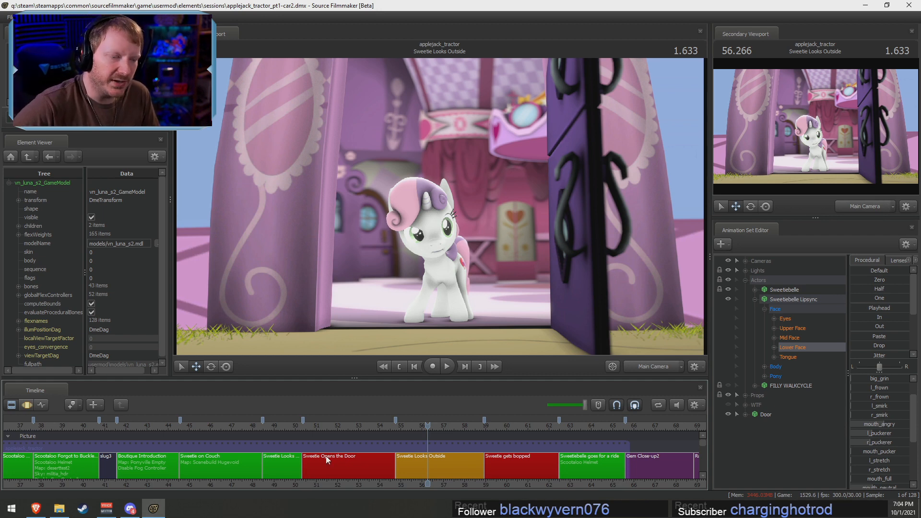
Select the Sweetie Looks Outside clip and scrub back across the cut to 53.933 s in Sweetie Opens the Door
{"action": "left_click", "coordinate": [453, 461]}
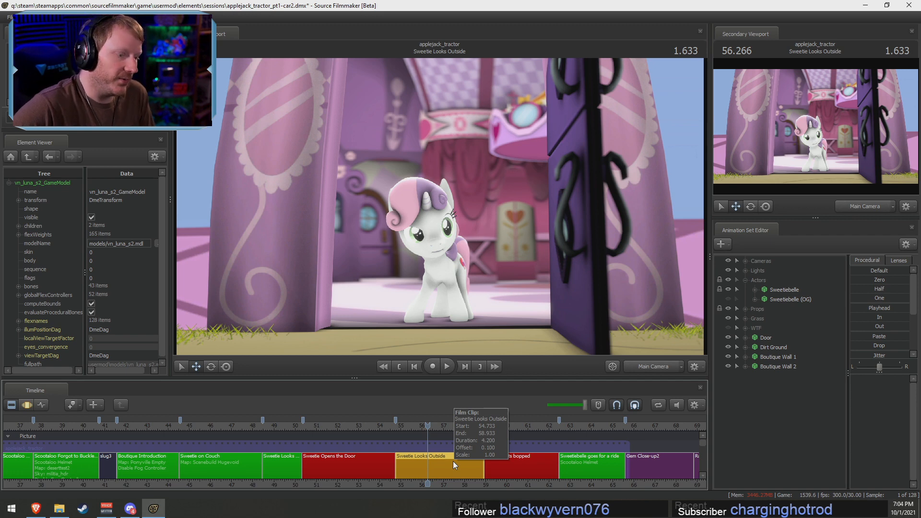
{"action": "scroll", "coordinate": [452, 461], "scroll_direction": "up", "scroll_amount": 4}
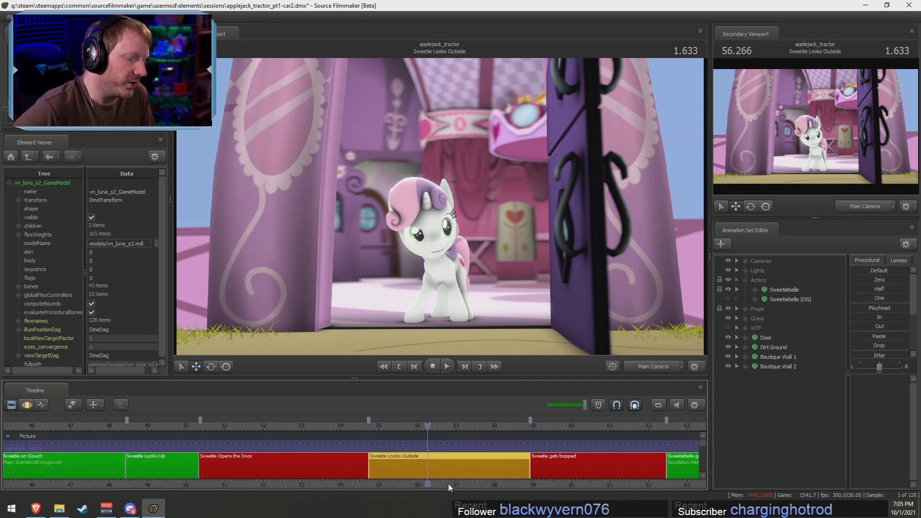
{"action": "middle_click_drag", "start_coordinate": [368, 448], "coordinate": [321, 448]}
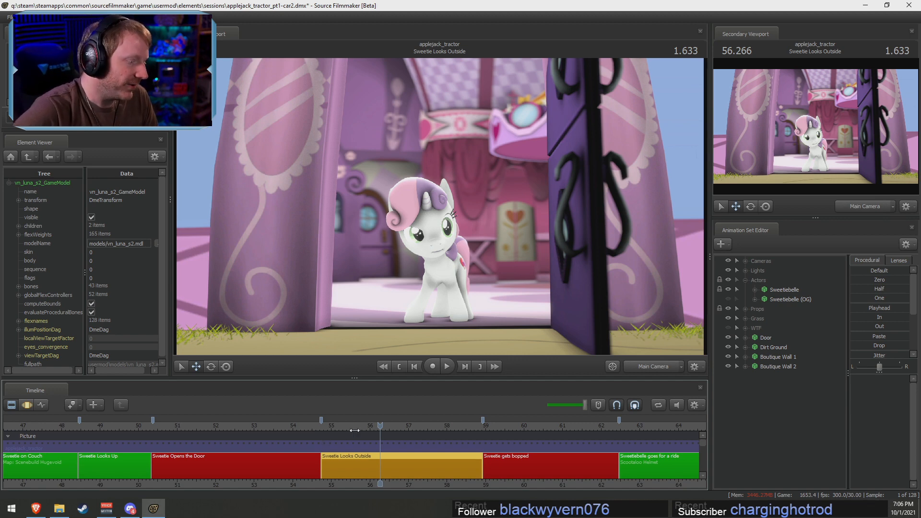
{"action": "left_click_drag", "start_coordinate": [354, 431], "coordinate": [544, 436]}
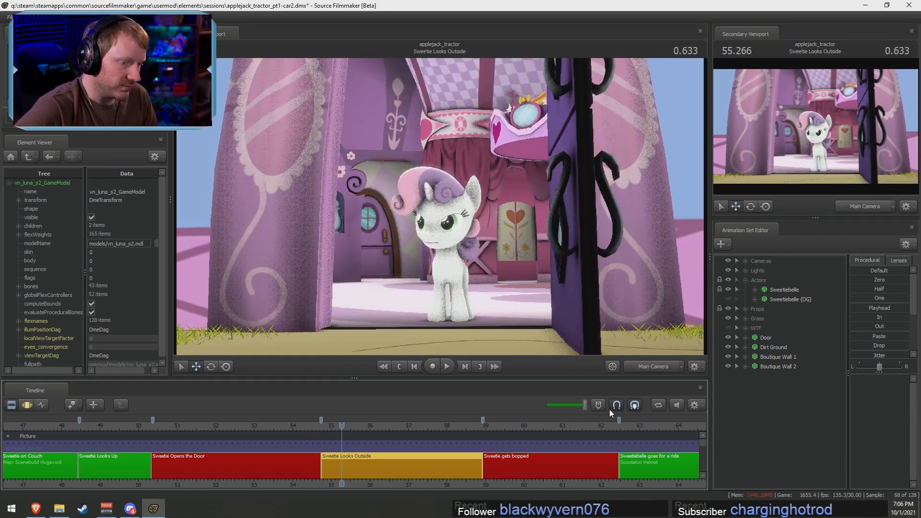
{"action": "left_click_drag", "start_coordinate": [406, 427], "coordinate": [289, 427]}
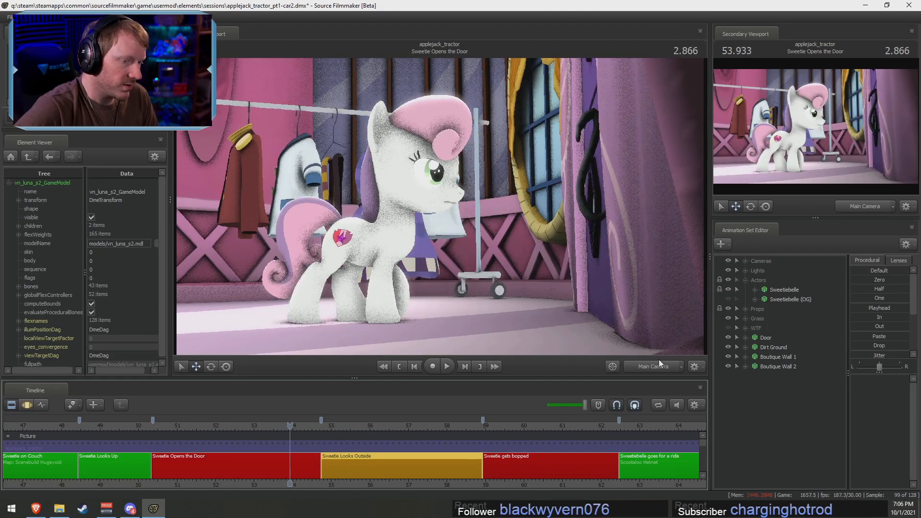
Select the Sweetie Opens the Door clip and move its cut with Sweetie Looks Outside to about 55.2 s
{"action": "left_click", "coordinate": [309, 456]}
{"action": "scroll", "coordinate": [331, 446], "scroll_direction": "up", "scroll_amount": 1}
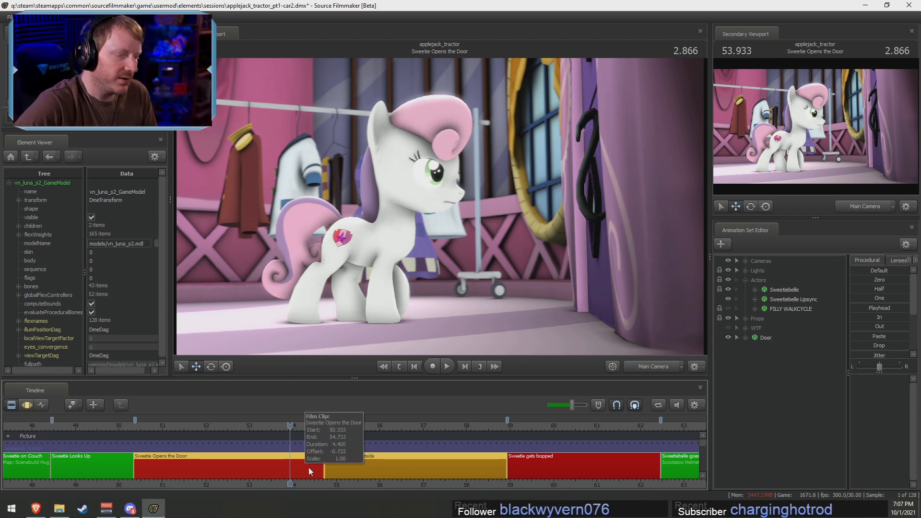
{"action": "left_click_drag", "start_coordinate": [322, 468], "coordinate": [345, 469]}
{"action": "key", "text": "ctrl+z"}
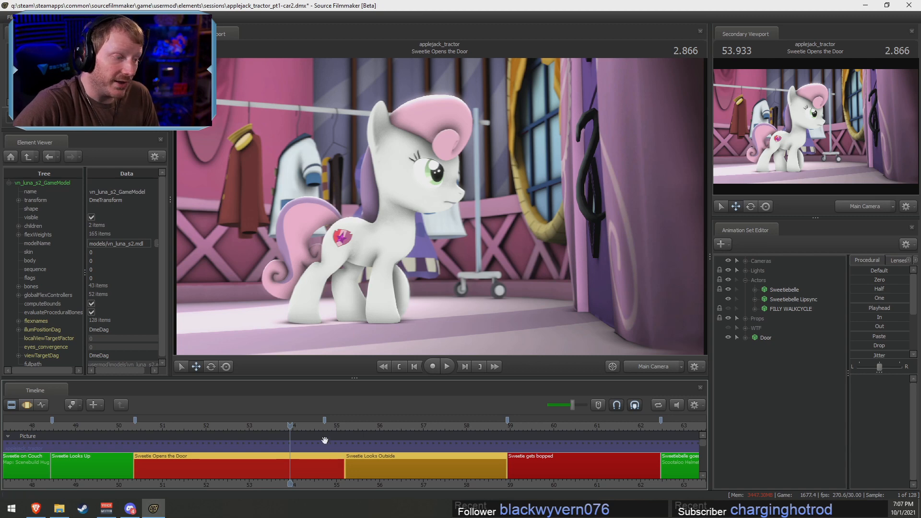
Inspect the frames around 54.7 s in the lengthened shot and place the playhead at 54.100 s
{"action": "left_click", "coordinate": [326, 425]}
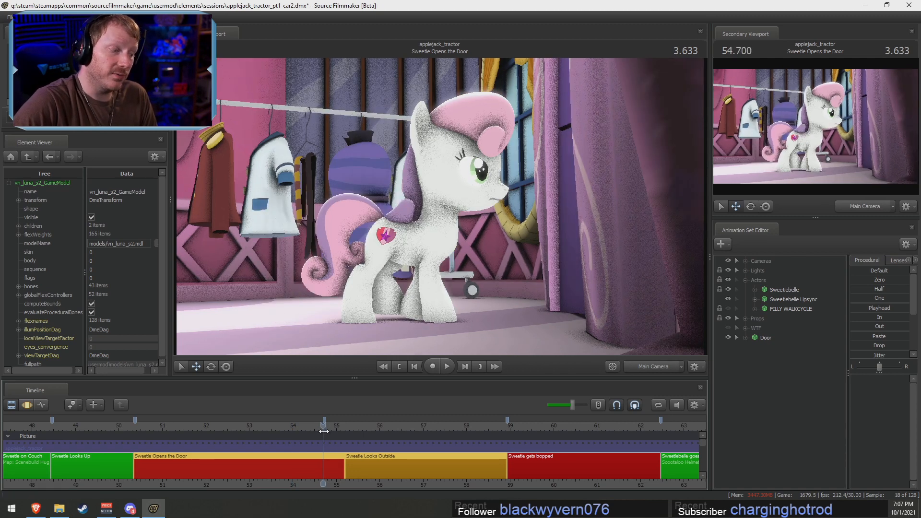
{"action": "right_click", "coordinate": [324, 436]}
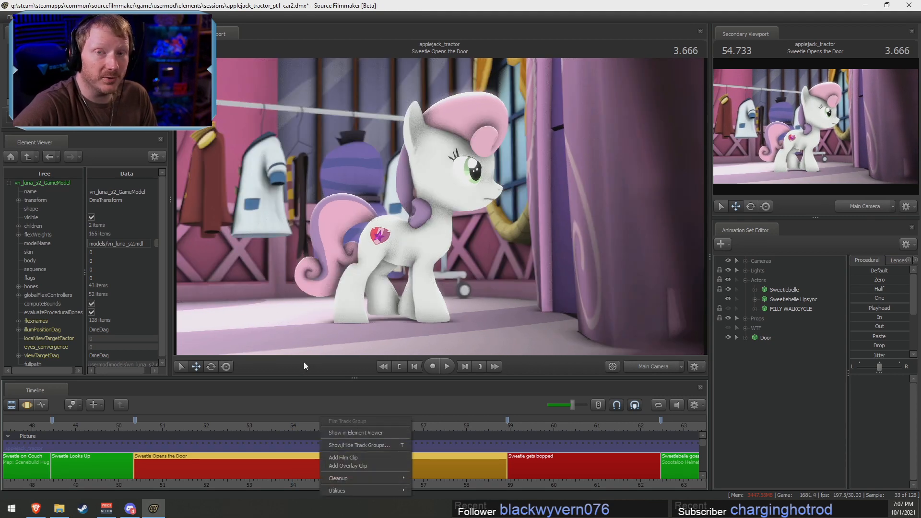
{"action": "left_click", "coordinate": [297, 425]}
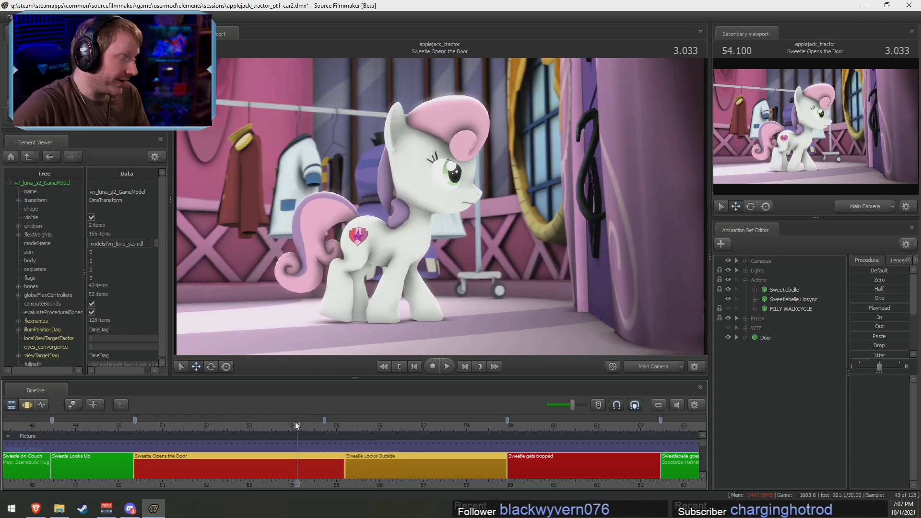
Open the Sweetie Opens the Door shot in the Motion Editor and view it through the Work Camera
{"action": "double_click", "coordinate": [329, 464]}
{"action": "key", "text": "F2"}
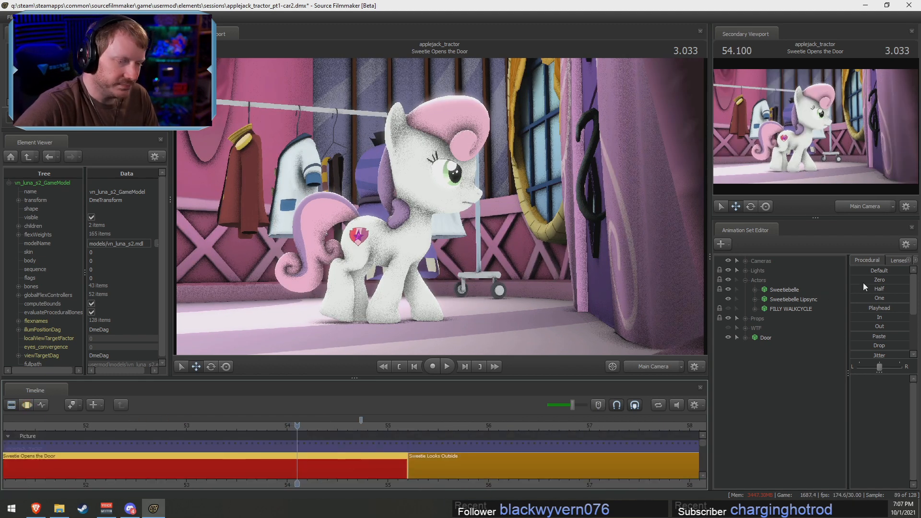
{"action": "key", "text": "F3"}
{"action": "left_click", "coordinate": [614, 366]}
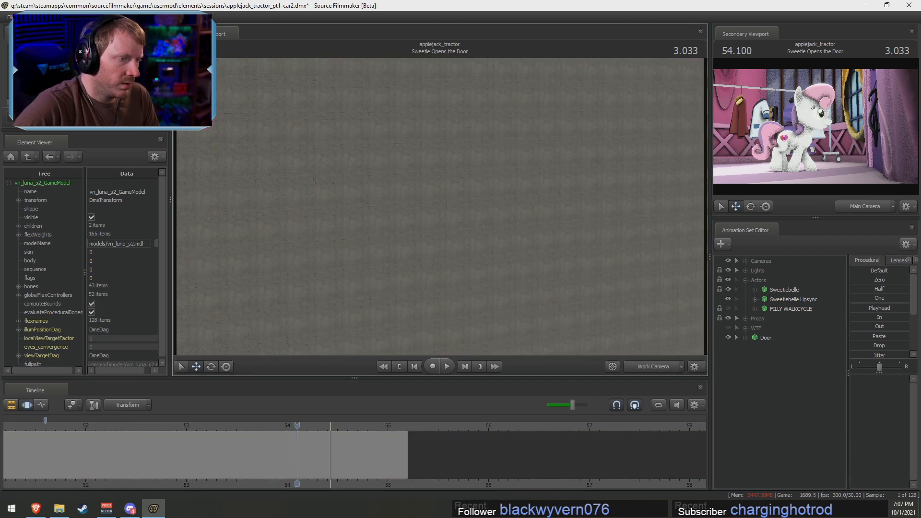
Return to the Clip Editor and aim the Work Camera at Sweetie Belle from the side so her head and upper body are framed
{"action": "key", "text": "F2"}
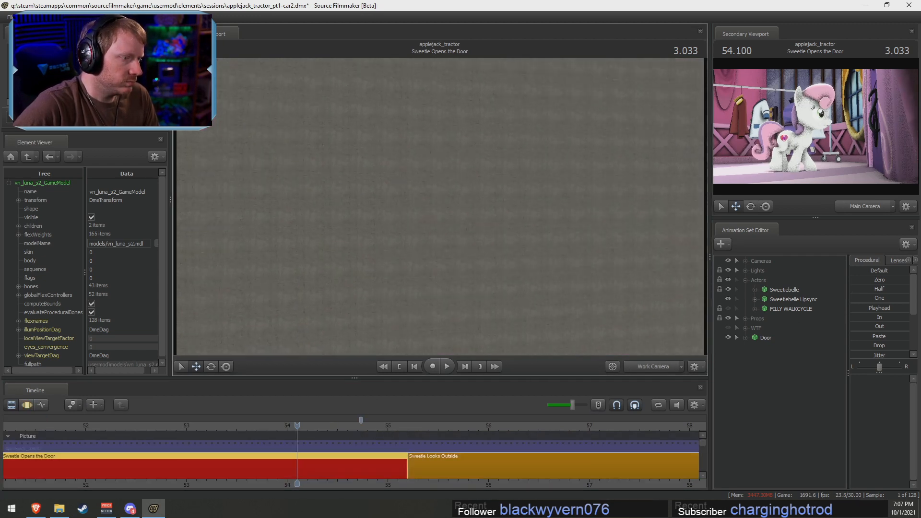
{"action": "left_click_drag", "start_coordinate": [439, 206], "coordinate": [424, 229]}
{"action": "key", "text": "w"}
{"action": "key", "text": "w"}
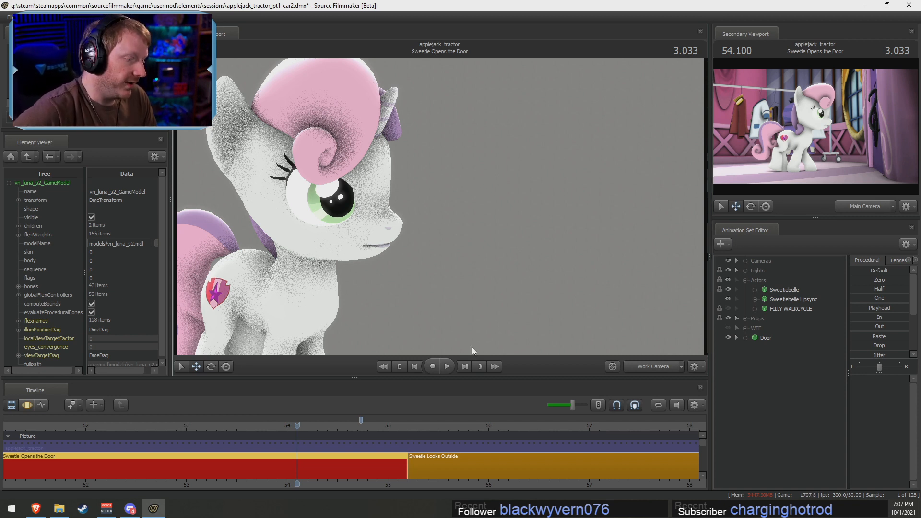
{"action": "scroll", "coordinate": [379, 433], "scroll_direction": "down", "scroll_amount": 2}
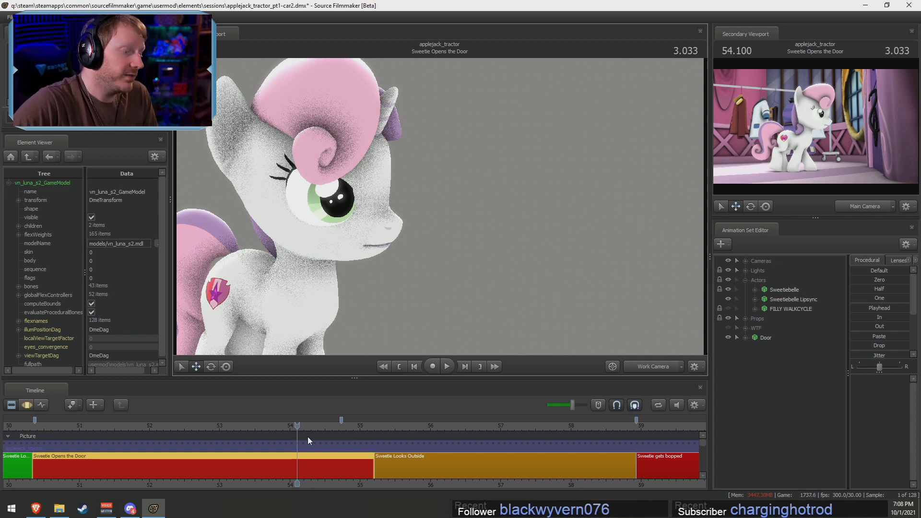
{"action": "scroll", "coordinate": [307, 436], "scroll_direction": "up", "scroll_amount": 3}
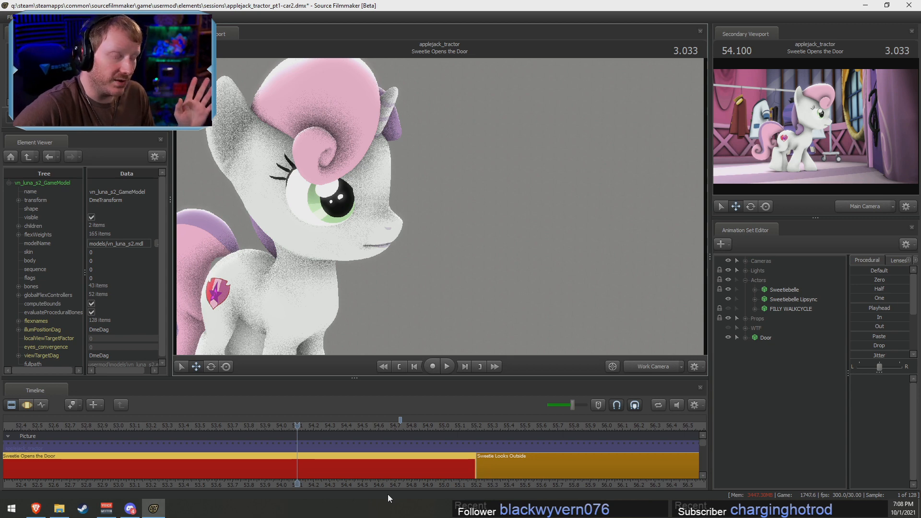
{"action": "scroll", "coordinate": [433, 467], "scroll_direction": "up", "scroll_amount": 3}
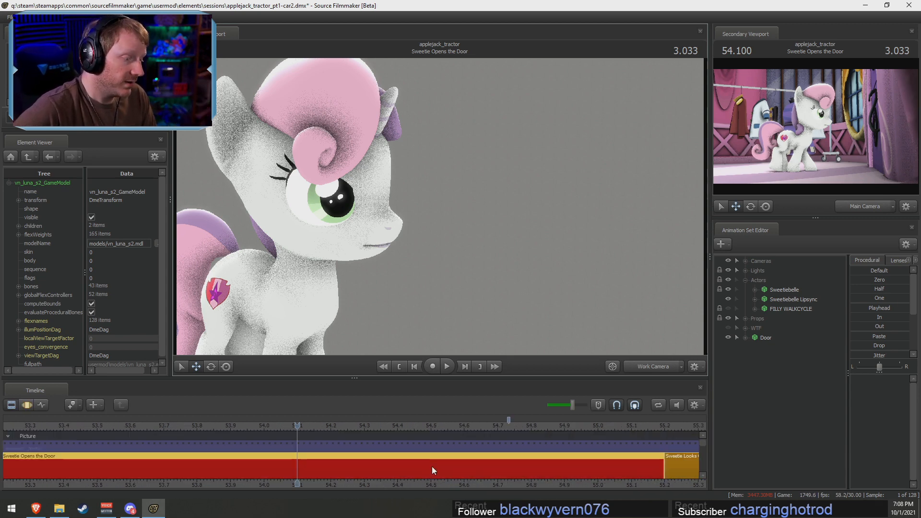
Scrub Sweetie Belle's motion between about 53.8 s and 54.2 s and play the shot across its cut into Sweetie Looks Outside
{"action": "key", "text": "F3"}
{"action": "left_click_drag", "start_coordinate": [494, 454], "coordinate": [163, 447]}
{"action": "left_click", "coordinate": [191, 453], "text": "shift"}
{"action": "scroll", "coordinate": [209, 459], "scroll_direction": "down", "scroll_amount": 6}
{"action": "scroll", "coordinate": [209, 460], "scroll_direction": "up", "scroll_amount": 1}
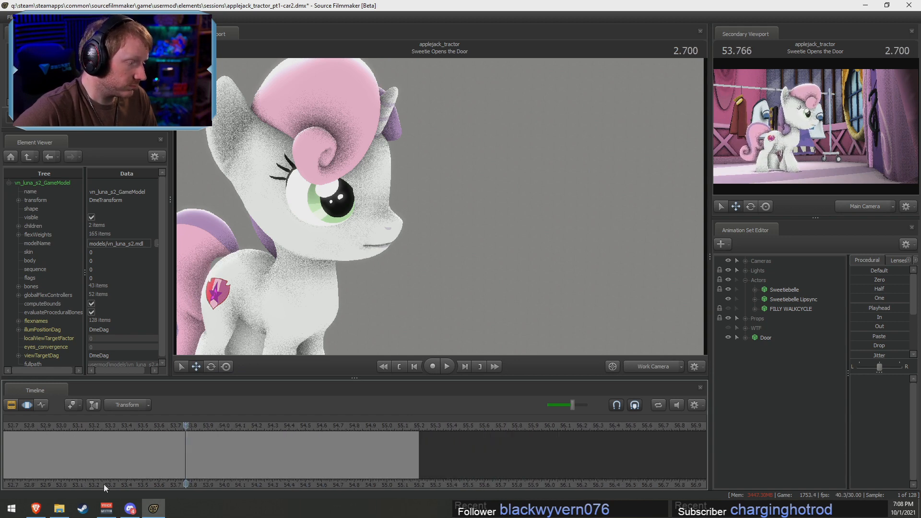
{"action": "left_click_drag", "start_coordinate": [104, 484], "coordinate": [324, 480]}
{"action": "key", "text": "F2"}
{"action": "key", "text": "space"}
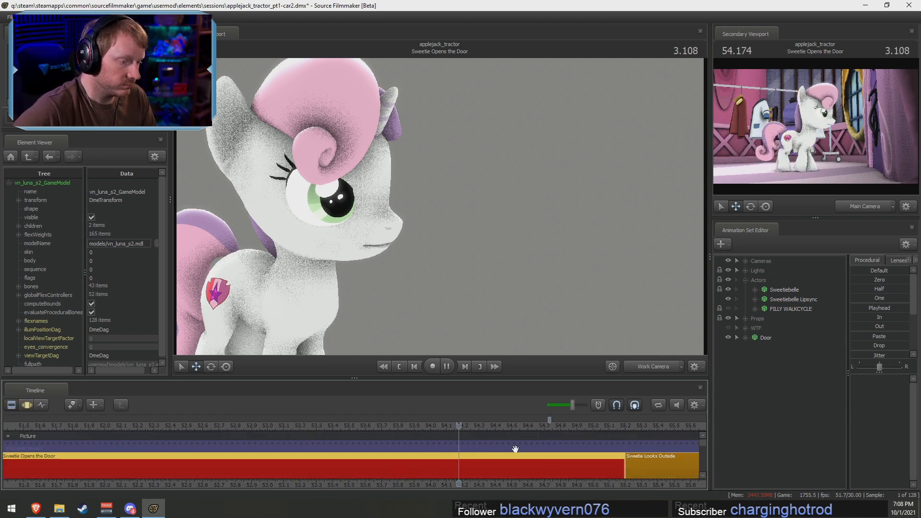
{"action": "key", "text": "space"}
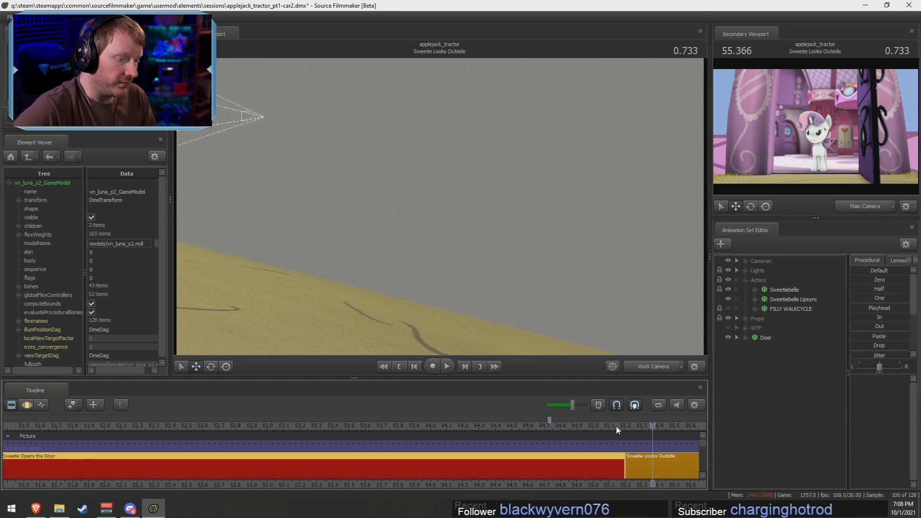
Shorten Sweetie Opens the Door so its cut with Sweetie Looks Outside falls at about 55.033 s, and move the playhead to 53.533 s
{"action": "left_click_drag", "start_coordinate": [617, 430], "coordinate": [598, 448]}
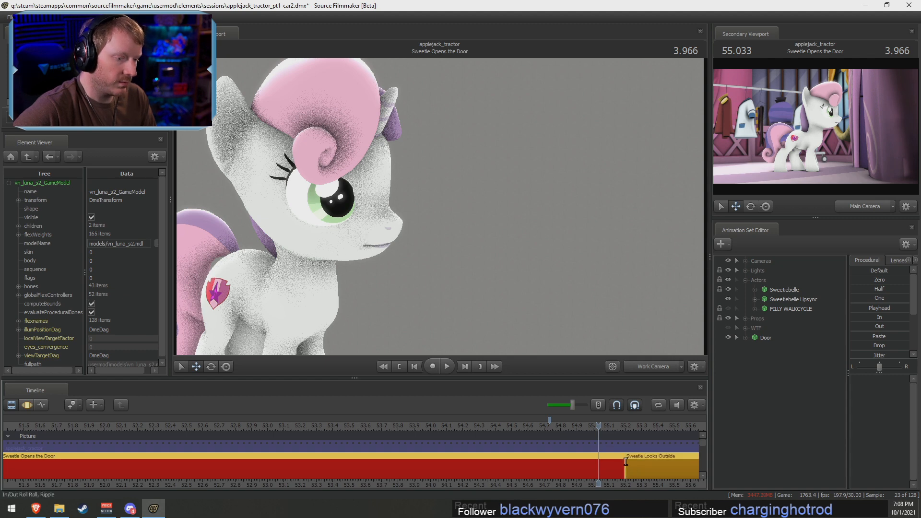
{"action": "left_click_drag", "start_coordinate": [625, 462], "coordinate": [598, 462]}
{"action": "left_click_drag", "start_coordinate": [497, 428], "coordinate": [355, 432]}
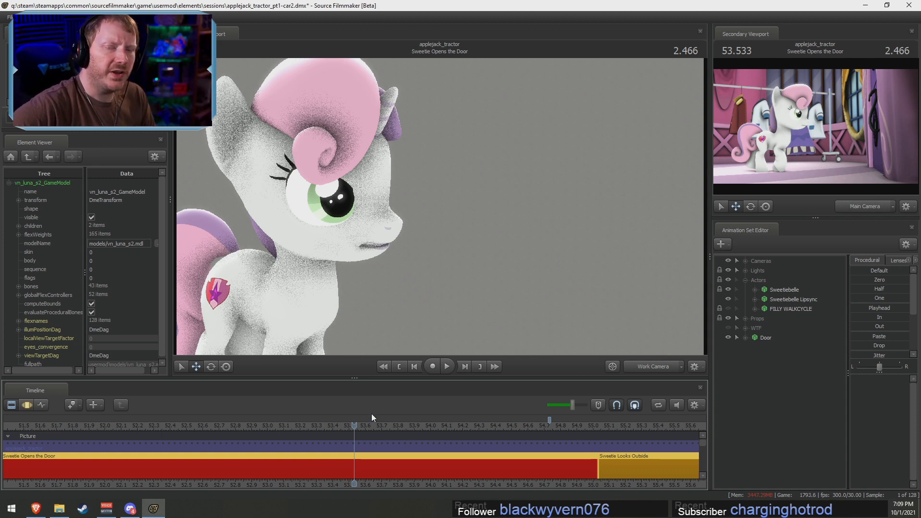
{"action": "key", "text": "F3"}
{"action": "key", "text": "F2"}
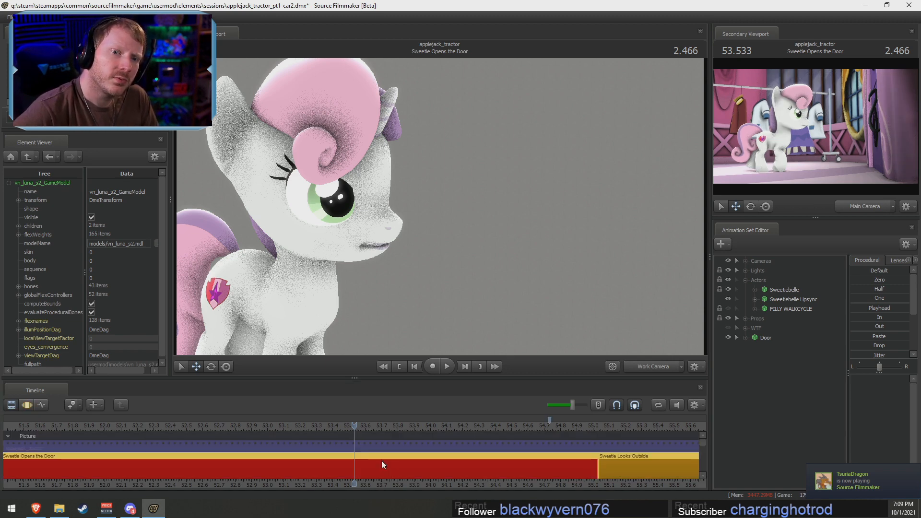
Switch to the web browser, search Google for "pokemon go release year" and return to Source Filmmaker
{"action": "left_click", "coordinate": [36, 508]}
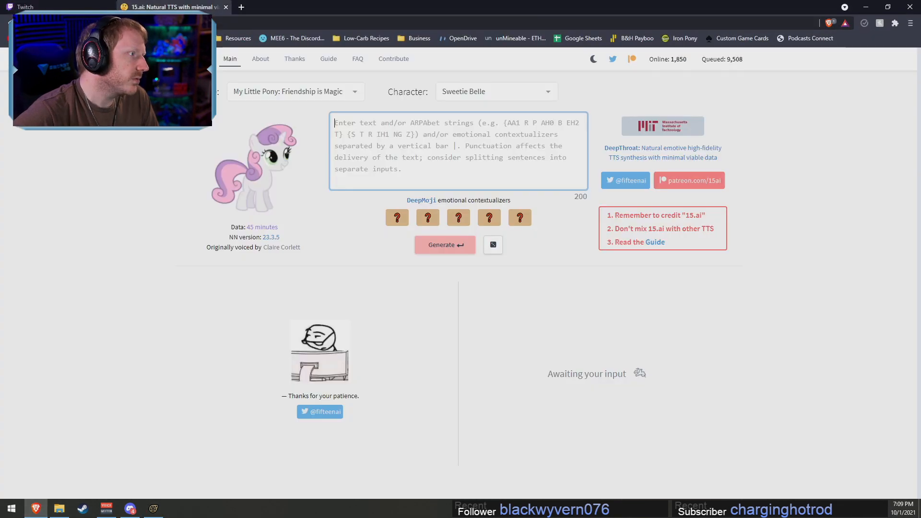
{"action": "left_click", "coordinate": [173, 7]}
{"action": "left_click", "coordinate": [163, 23]}
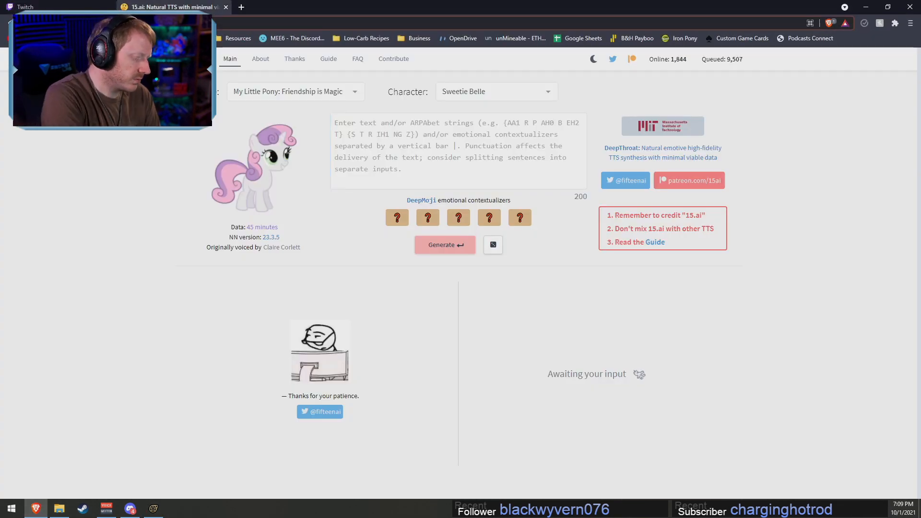
{"action": "type", "text": "pone"}
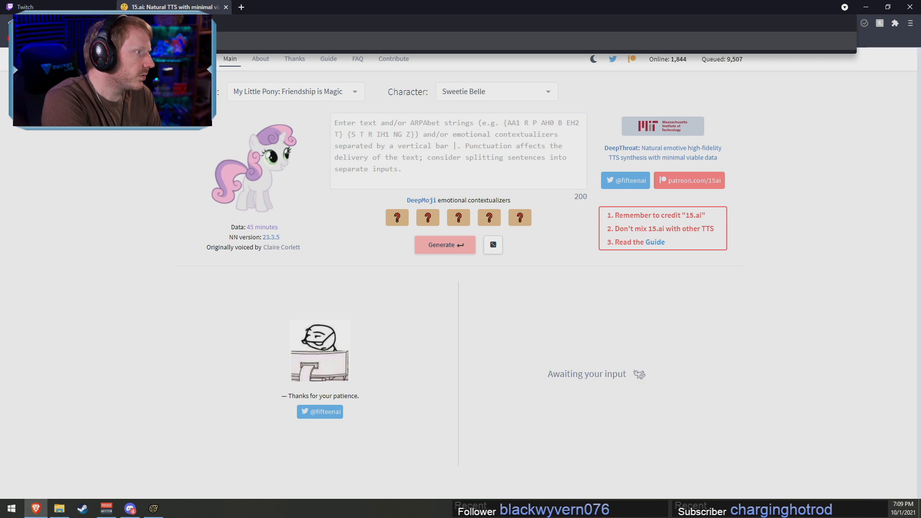
{"action": "key", "text": "Return"}
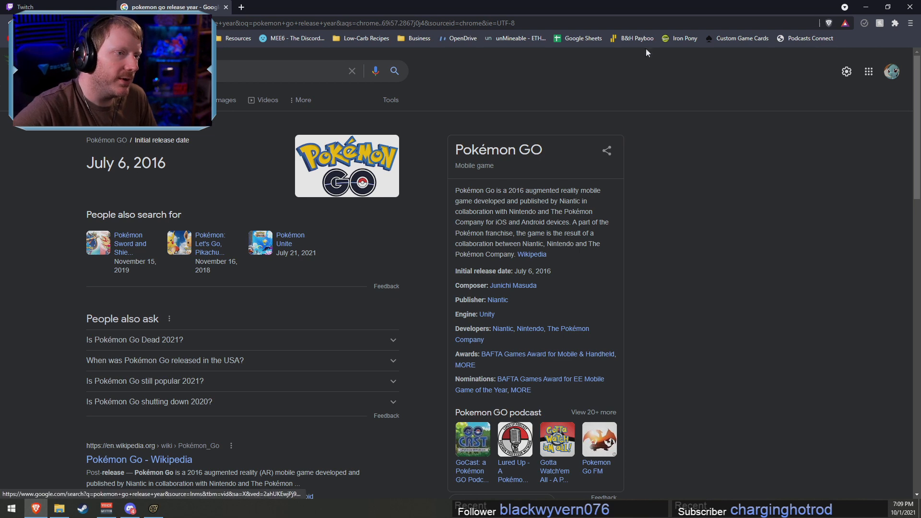
{"action": "left_click", "coordinate": [866, 6]}
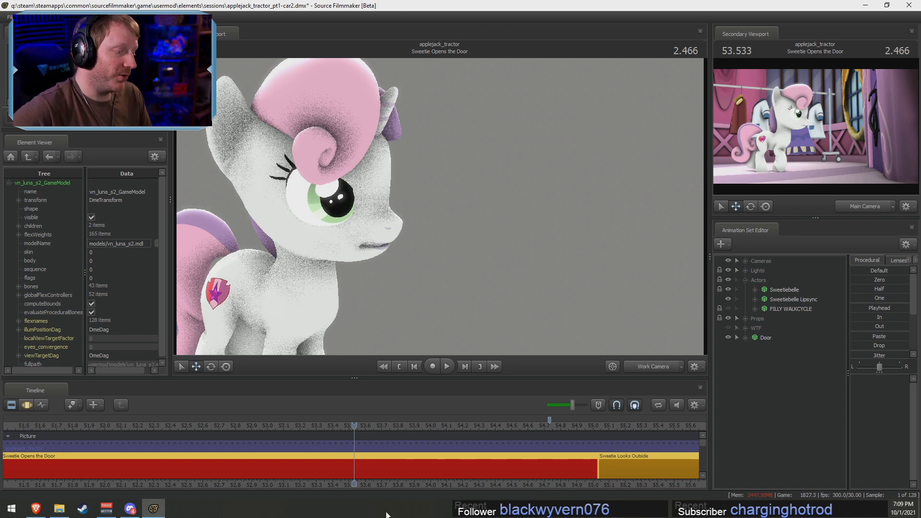
Open the shot in the Motion Editor at 53.666 s and move the Work Camera close to Sweetie Belle's eye and mouth
{"action": "key", "text": "F3"}
{"action": "left_click_drag", "start_coordinate": [357, 462], "coordinate": [376, 479]}
{"action": "left_click_drag", "start_coordinate": [455, 197], "coordinate": [440, 207]}
{"action": "key", "text": "w"}
{"action": "key", "text": "w"}
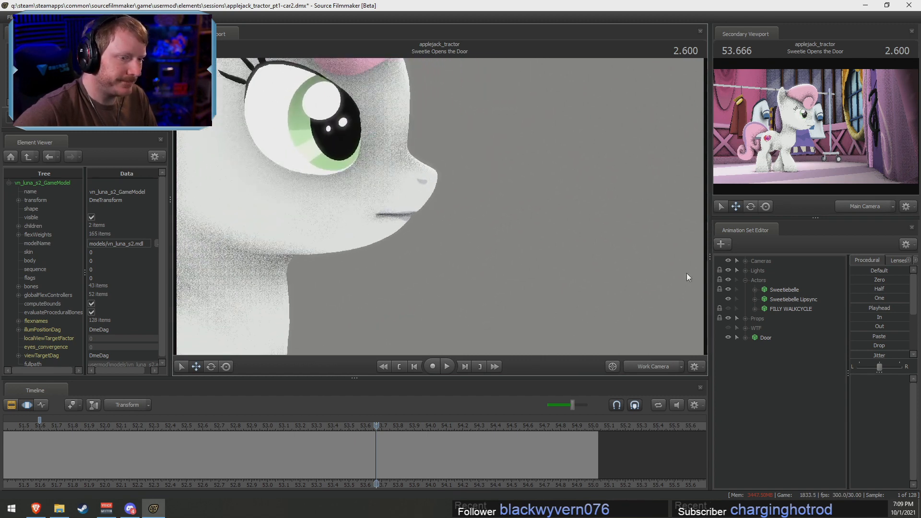
Select the Lower Face controls of the Sweetiebelle actor
{"action": "left_click", "coordinate": [755, 290]}
{"action": "left_click", "coordinate": [764, 300]}
{"action": "left_click", "coordinate": [791, 338]}
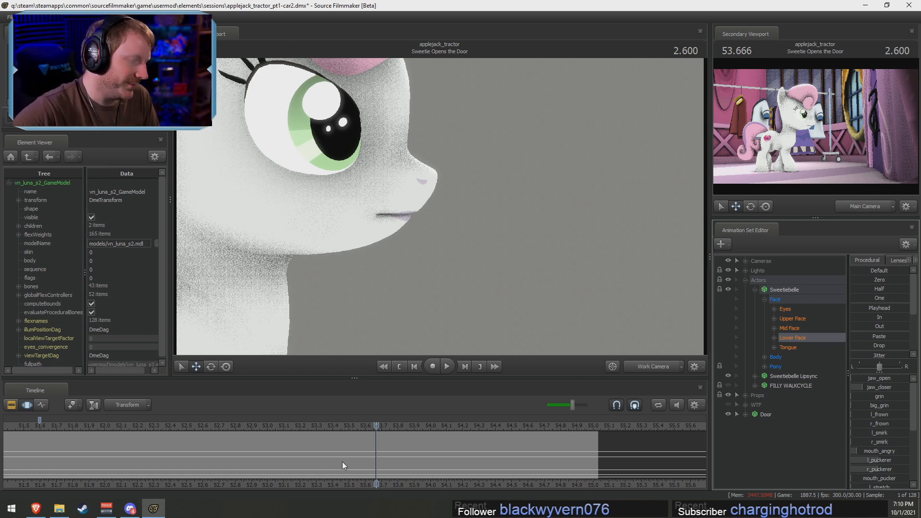
Scrub the mouth motion to 53.566 s and set a time selection around it from about 53.47 s to 53.77 s
{"action": "middle_click_drag", "start_coordinate": [335, 483], "coordinate": [370, 475]}
{"action": "key", "text": "shift"}
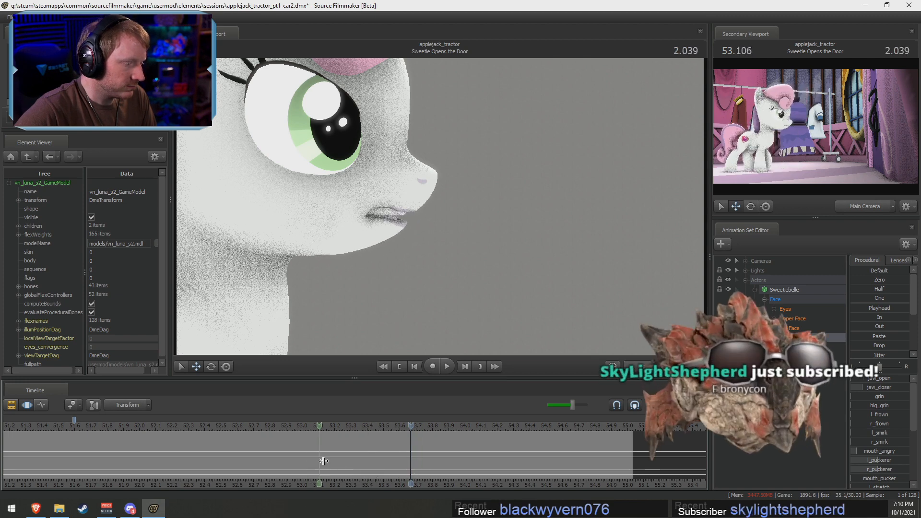
{"action": "left_click", "coordinate": [394, 472]}
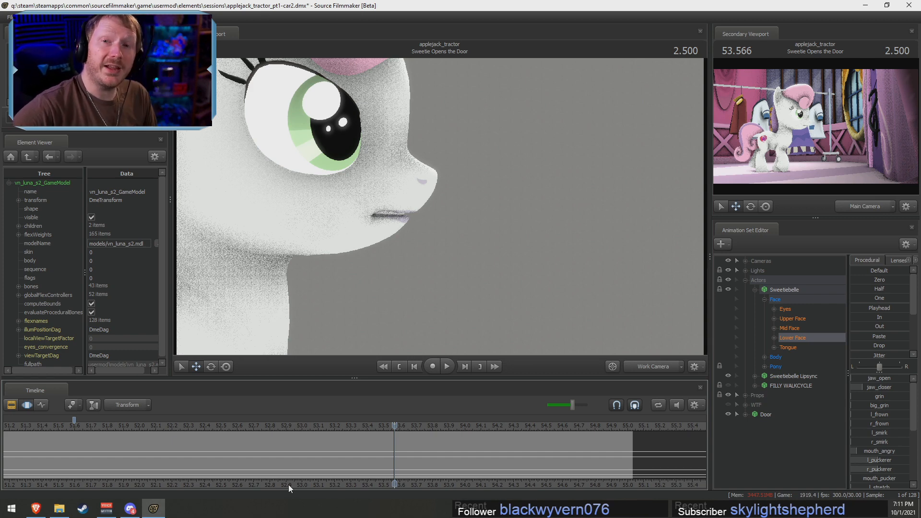
{"action": "key", "text": "shift"}
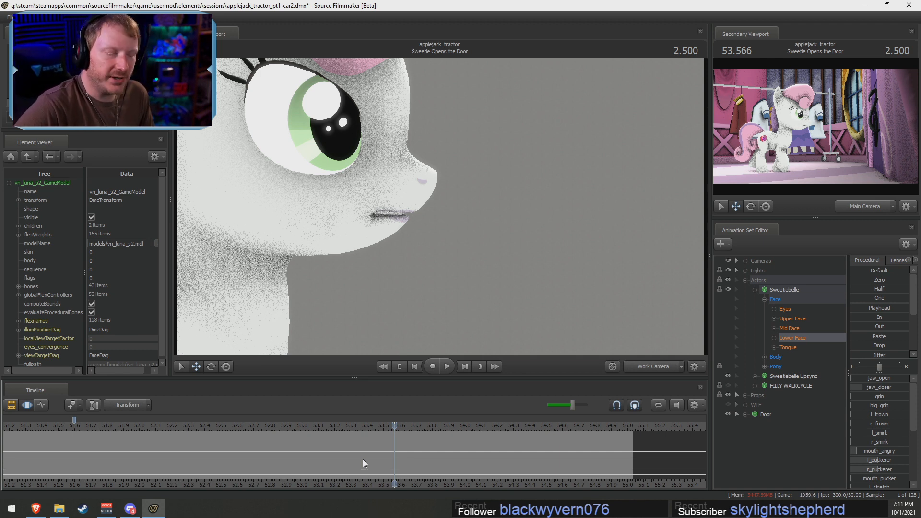
{"action": "left_click_drag", "start_coordinate": [362, 459], "coordinate": [427, 468]}
{"action": "scroll", "coordinate": [396, 463], "scroll_direction": "up", "scroll_amount": 3}
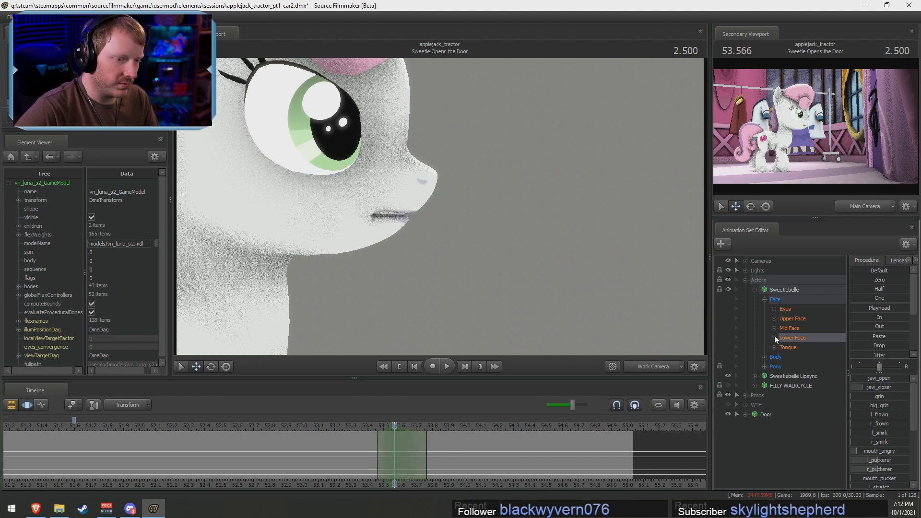
Collapse the Sweetiebelle actor and select the Lower Face controls of Sweetiebelle Lipsync instead
{"action": "left_click", "coordinate": [754, 291]}
{"action": "left_click", "coordinate": [754, 300]}
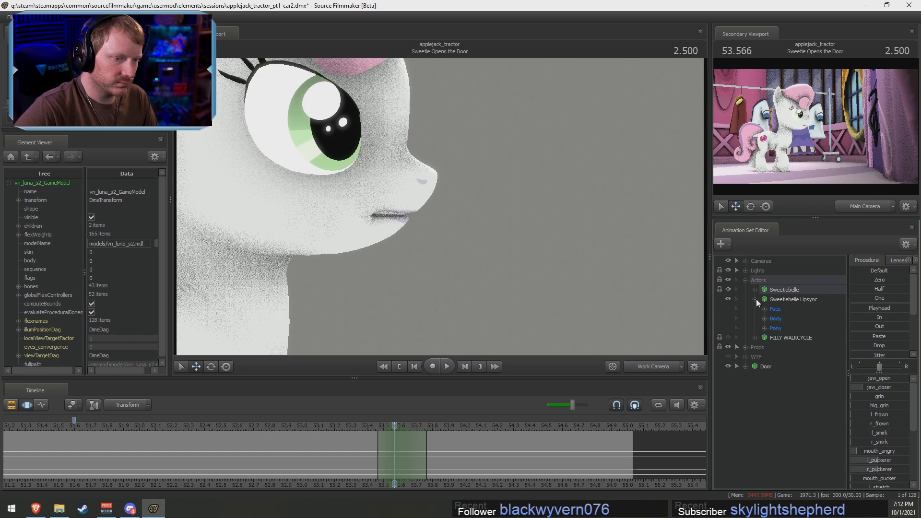
{"action": "left_click", "coordinate": [764, 309]}
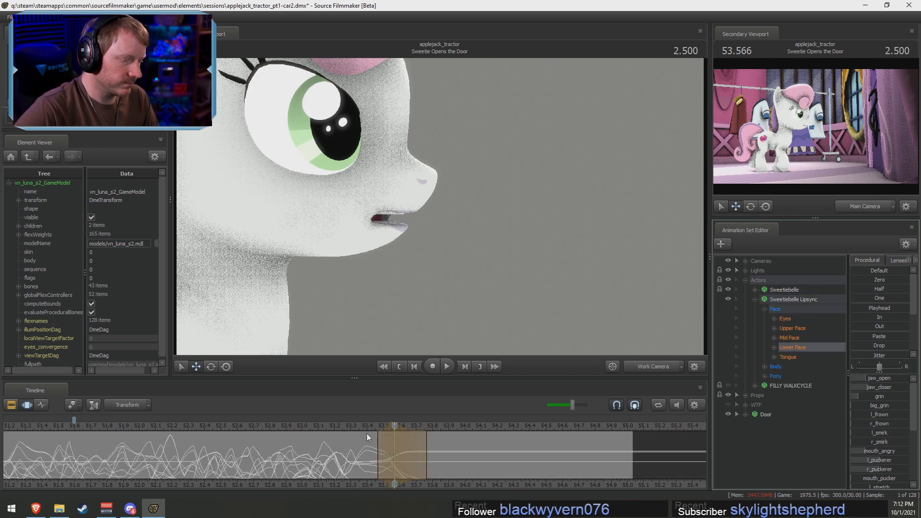
Play the lipsync from about 53.3 s and tighten the time selection to about 53.5–53.7 s, centred on 53.600 s
{"action": "left_click", "coordinate": [351, 425]}
{"action": "key", "text": "space"}
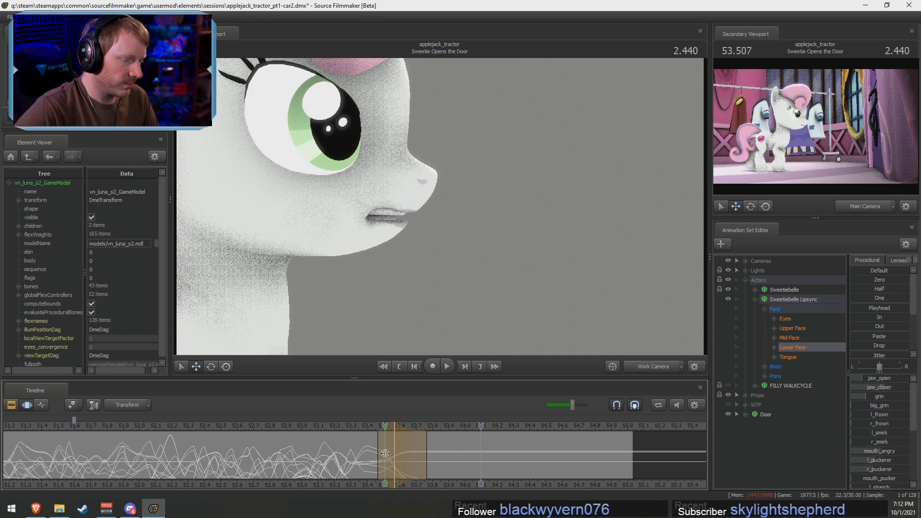
{"action": "mouse_move", "coordinate": [401, 454]}
{"action": "left_mouse_down"}
{"action": "mouse_move", "coordinate": [375, 453]}
{"action": "mouse_move", "coordinate": [389, 454]}
{"action": "left_mouse_up"}
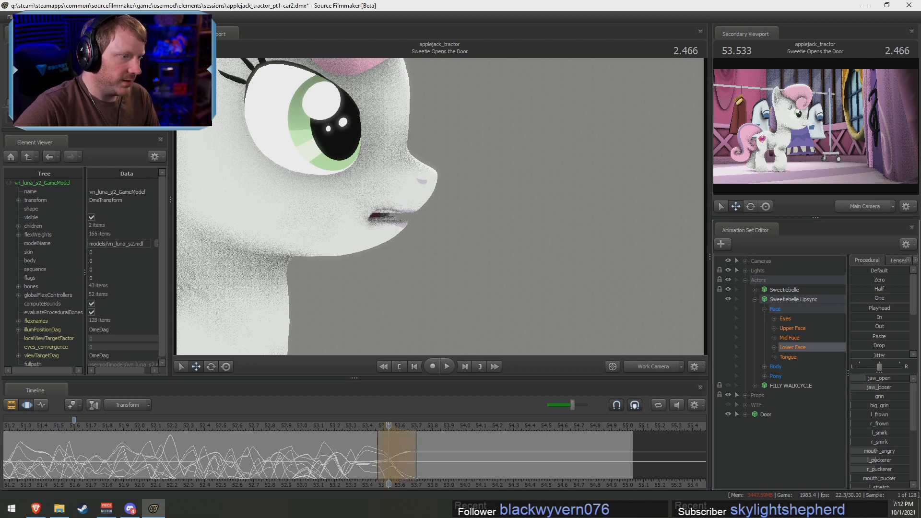
{"action": "left_click_drag", "start_coordinate": [395, 457], "coordinate": [400, 462]}
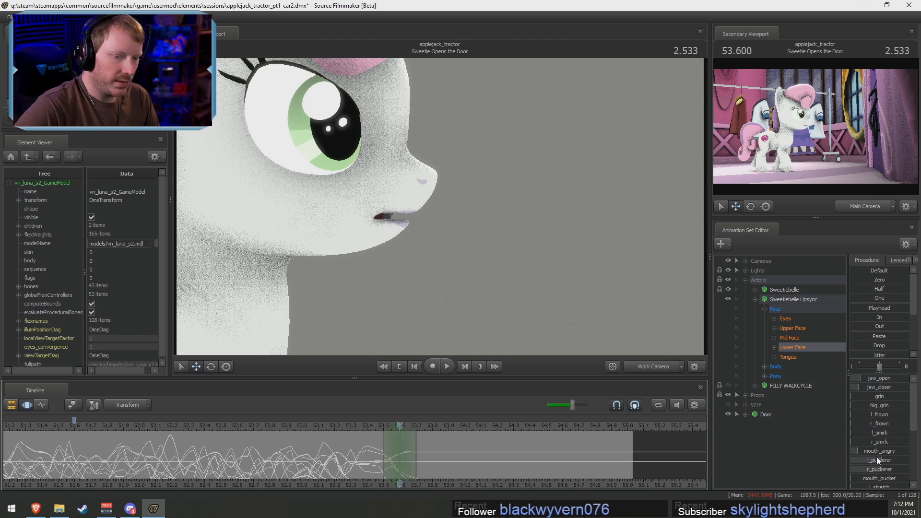
Raise the mouth_O control and lower the r_puckerer control of Sweetiebelle Lipsync within the time selection at 53.600 s
{"action": "scroll", "coordinate": [877, 457], "scroll_direction": "down", "scroll_amount": 2}
{"action": "scroll", "coordinate": [876, 459], "scroll_direction": "down", "scroll_amount": 1}
{"action": "left_click_drag", "start_coordinate": [879, 437], "coordinate": [892, 436]}
{"action": "scroll", "coordinate": [881, 394], "scroll_direction": "up", "scroll_amount": 1}
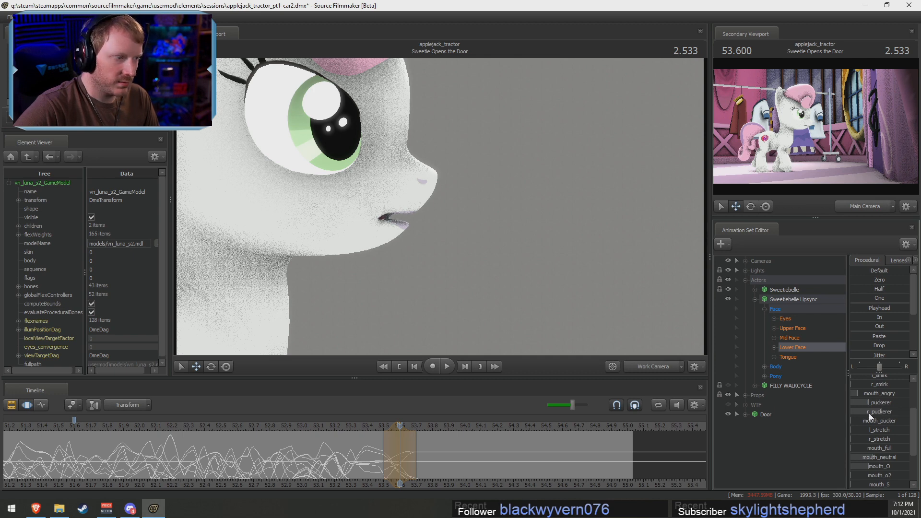
{"action": "left_click_drag", "start_coordinate": [888, 416], "coordinate": [867, 413]}
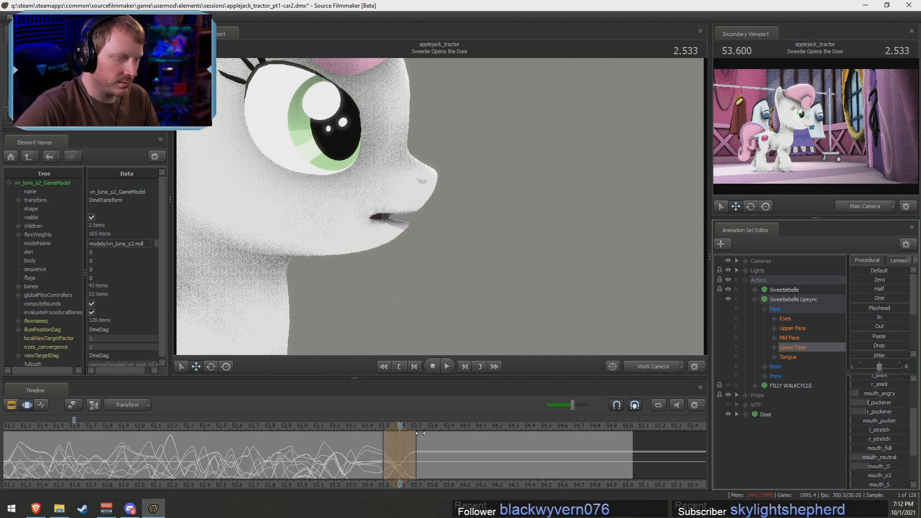
Play back the mouth edit from about 53.25 s and move the time selection to about 53.7–53.83 s, centred on 53.766 s
{"action": "key", "text": "space"}
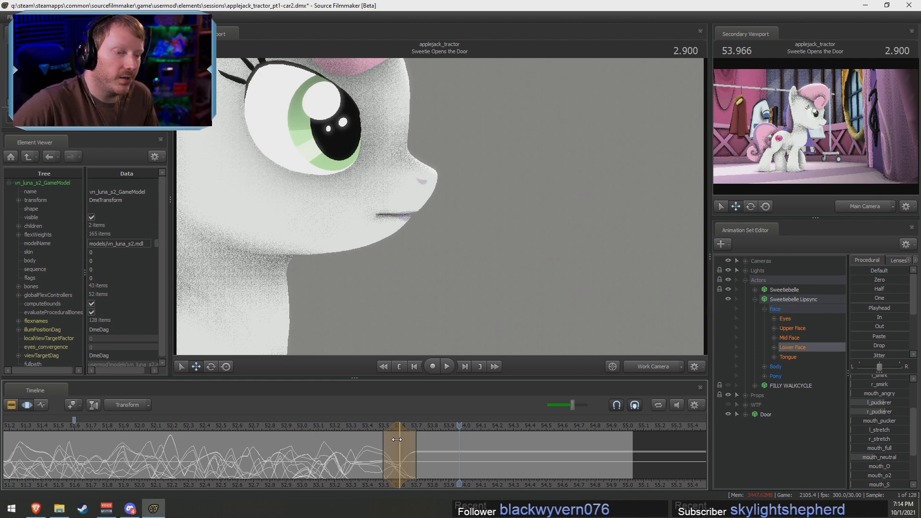
{"action": "left_click", "coordinate": [343, 426]}
{"action": "key", "text": "space"}
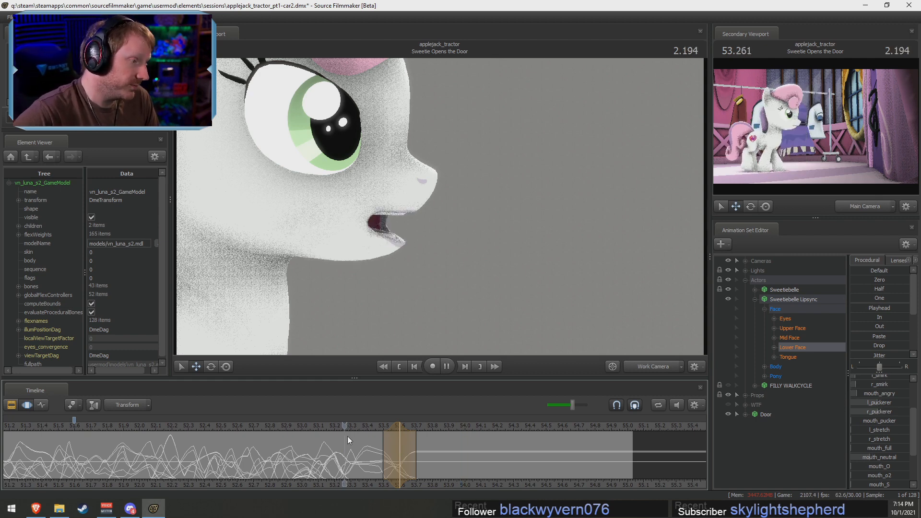
{"action": "left_click", "coordinate": [401, 452]}
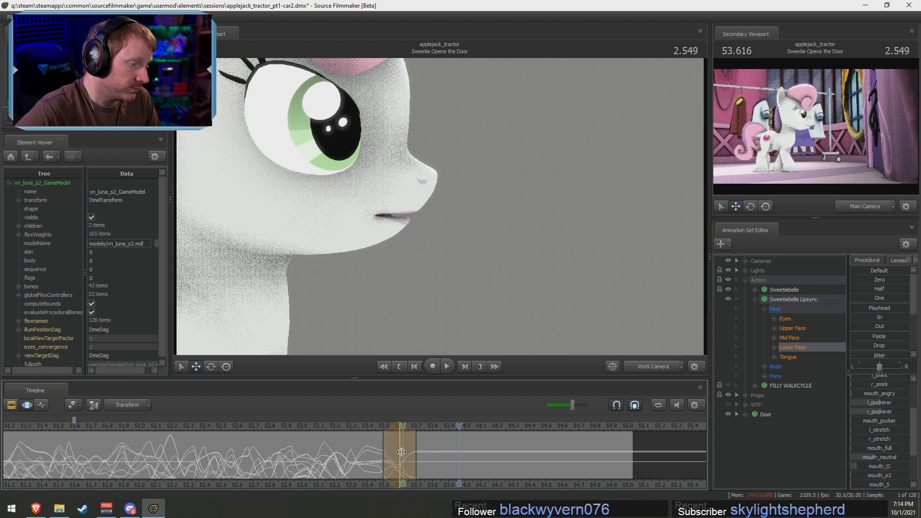
{"action": "left_click_drag", "start_coordinate": [400, 452], "coordinate": [424, 460]}
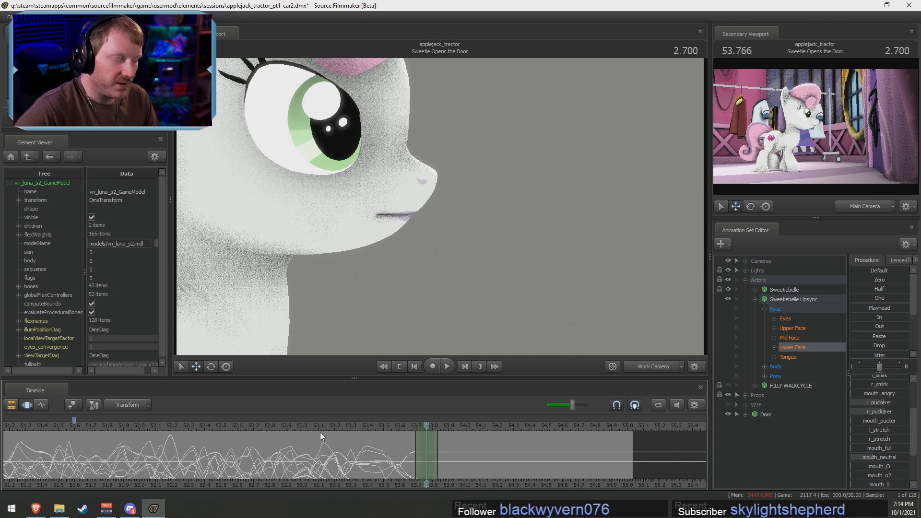
Place the playhead at 53.200 s and apply the Playhead procedural preset to the Lower Face controls across the time selection
{"action": "scroll", "coordinate": [320, 433], "scroll_direction": "down", "scroll_amount": 2}
{"action": "left_click_drag", "start_coordinate": [263, 424], "coordinate": [356, 463]}
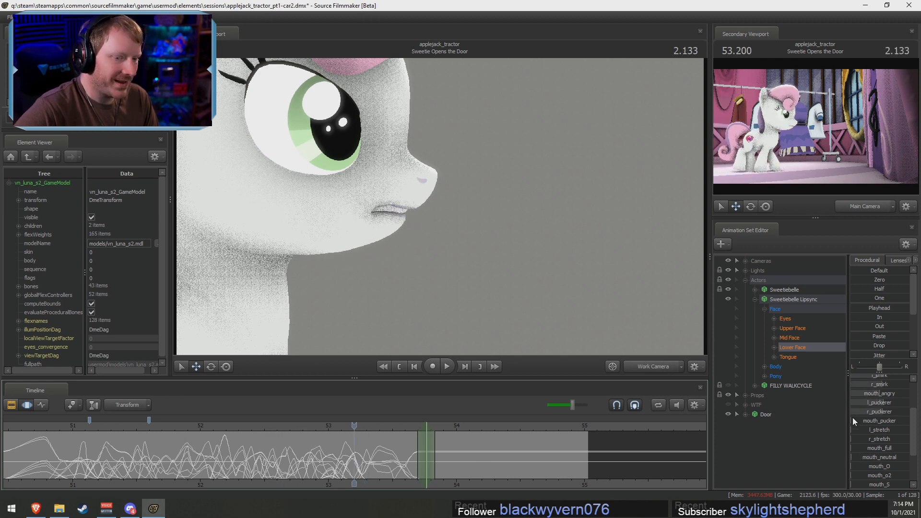
{"action": "left_click", "coordinate": [859, 309]}
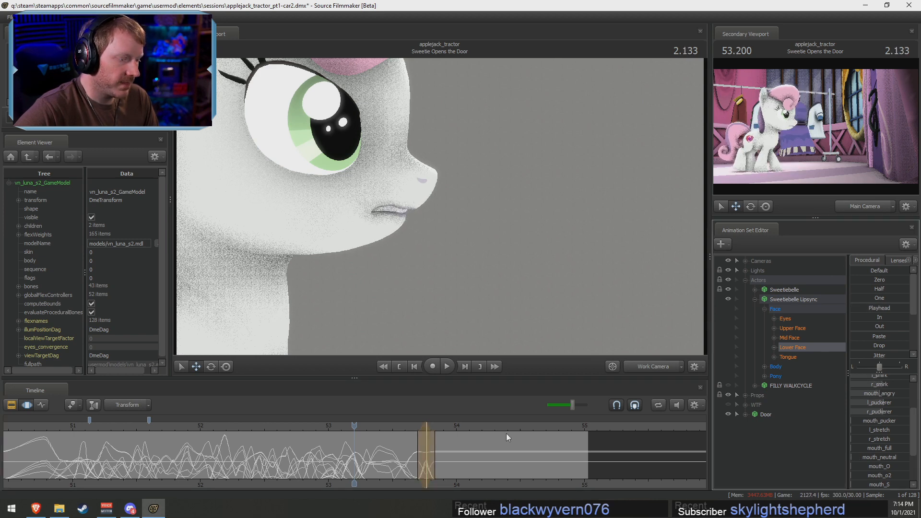
Move the time selection to about 53.63–53.77 s, centred on 53.700 s, raise the jaw_open control of Sweetiebelle Lipsync, and play the result
{"action": "scroll", "coordinate": [507, 436], "scroll_direction": "up", "scroll_amount": 5}
{"action": "left_click_drag", "start_coordinate": [456, 463], "coordinate": [500, 461]}
{"action": "scroll", "coordinate": [501, 461], "scroll_direction": "up", "scroll_amount": 1}
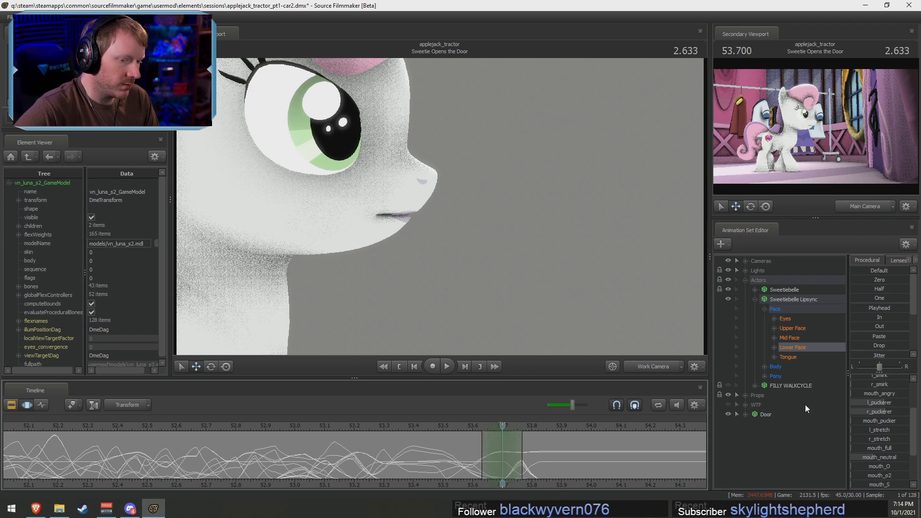
{"action": "scroll", "coordinate": [871, 382], "scroll_direction": "up", "scroll_amount": 2}
{"action": "left_click_drag", "start_coordinate": [866, 378], "coordinate": [878, 378]}
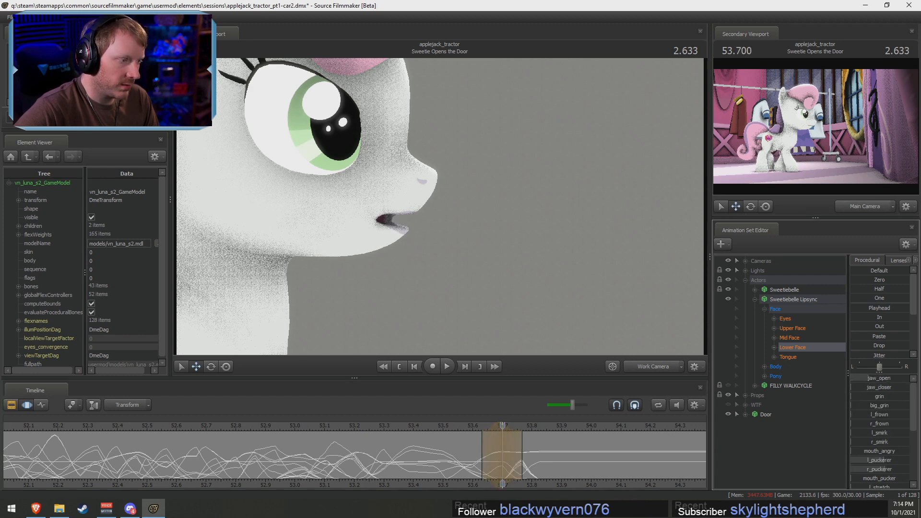
{"action": "key", "text": "space"}
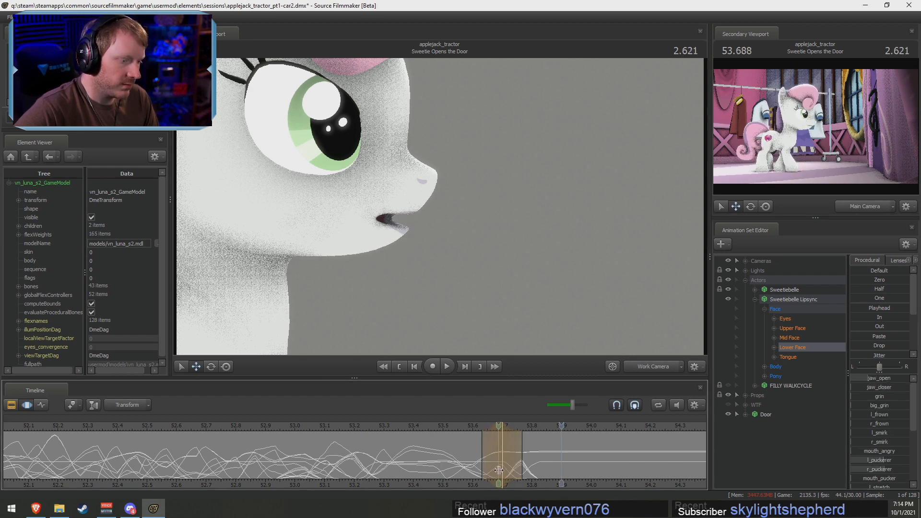
Move the time selection to about 53.77–53.97 s and apply the Playhead procedural preset to the Lower Face with the playhead at 52.800 s
{"action": "left_click", "coordinate": [545, 472]}
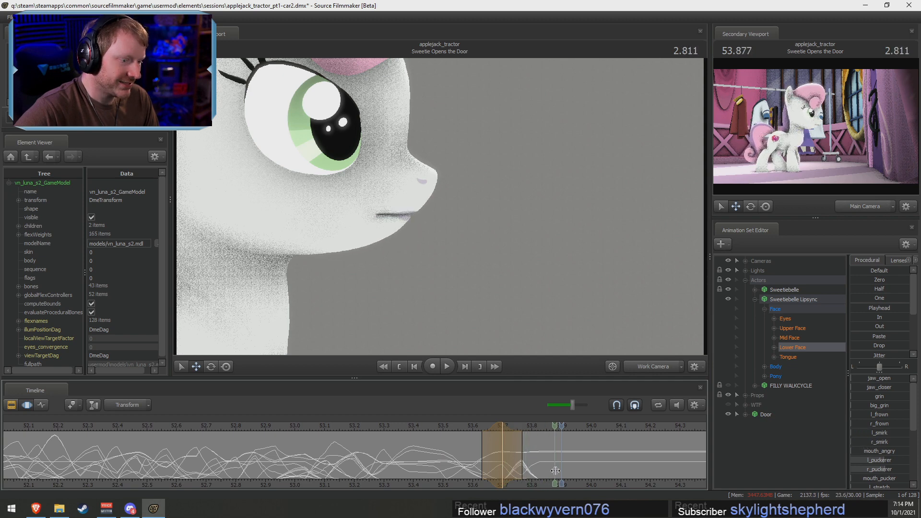
{"action": "left_click", "coordinate": [555, 470], "text": "shift"}
{"action": "scroll", "coordinate": [555, 471], "scroll_direction": "up", "scroll_amount": 1}
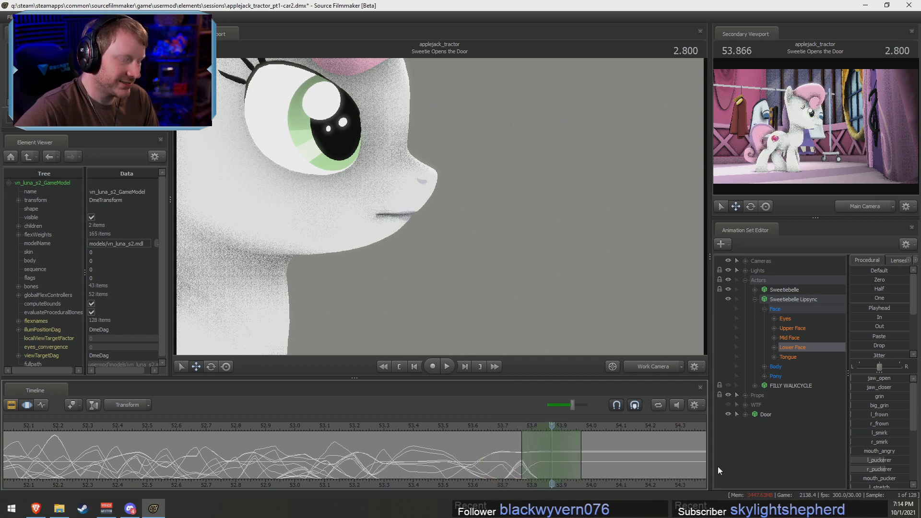
{"action": "left_click", "coordinate": [870, 395]}
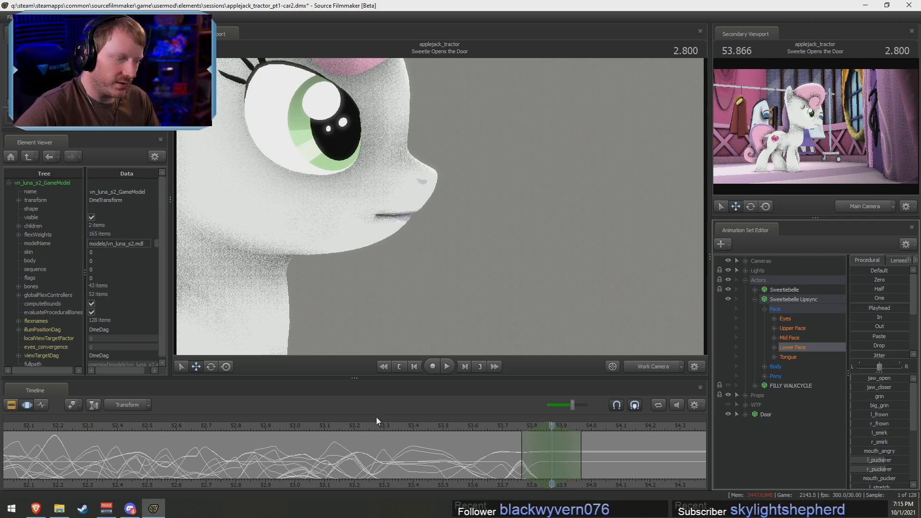
{"action": "left_click_drag", "start_coordinate": [264, 429], "coordinate": [234, 438]}
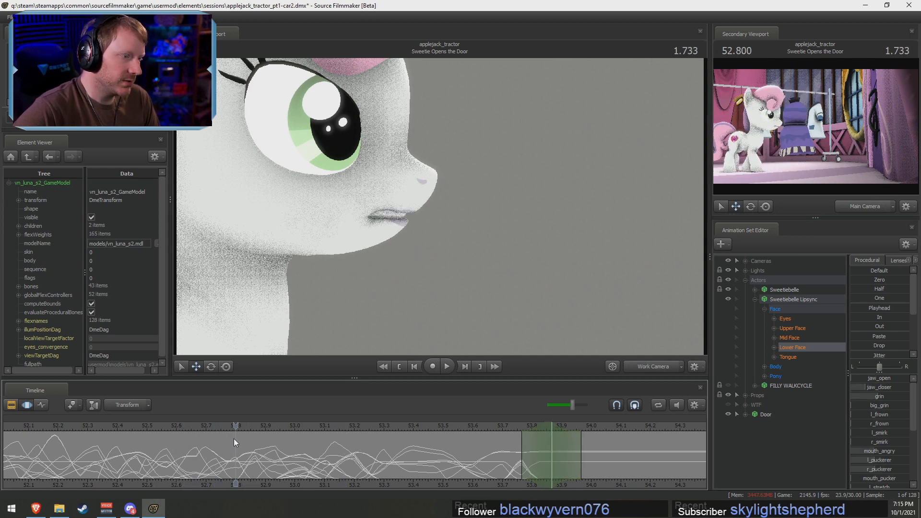
{"action": "left_click", "coordinate": [869, 308]}
Tighten the time selection to about 53.77–53.87 s, centred on 53.800 s, and raise the jaw_open control within it
{"action": "scroll", "coordinate": [605, 445], "scroll_direction": "up", "scroll_amount": 2}
{"action": "scroll", "coordinate": [622, 461], "scroll_direction": "down", "scroll_amount": 1}
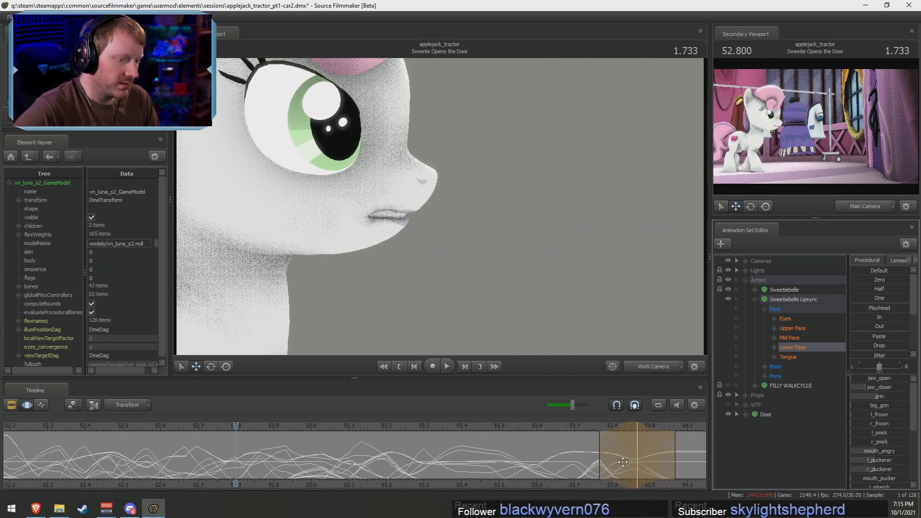
{"action": "middle_click_drag", "start_coordinate": [624, 462], "coordinate": [461, 457]}
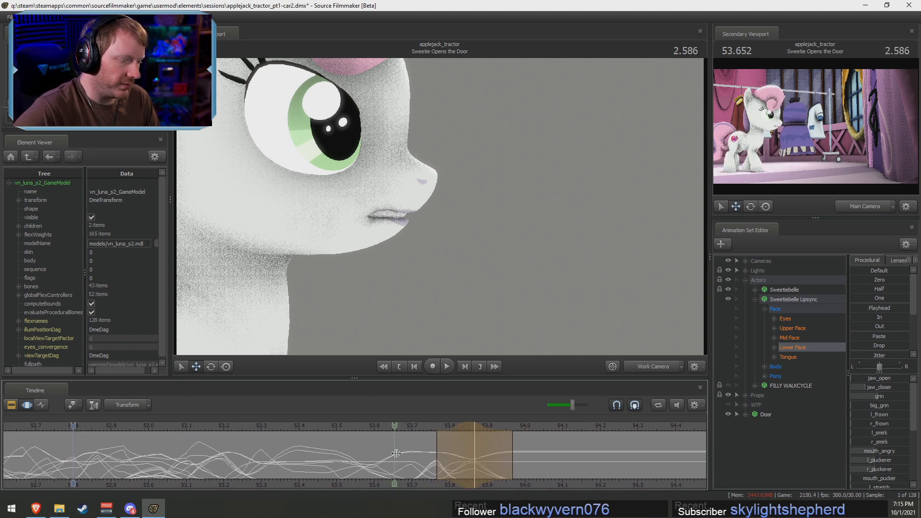
{"action": "left_click", "coordinate": [455, 462], "text": "shift"}
{"action": "scroll", "coordinate": [455, 462], "scroll_direction": "up", "scroll_amount": 1, "text": "shift"}
{"action": "left_click_drag", "start_coordinate": [462, 462], "coordinate": [479, 463]}
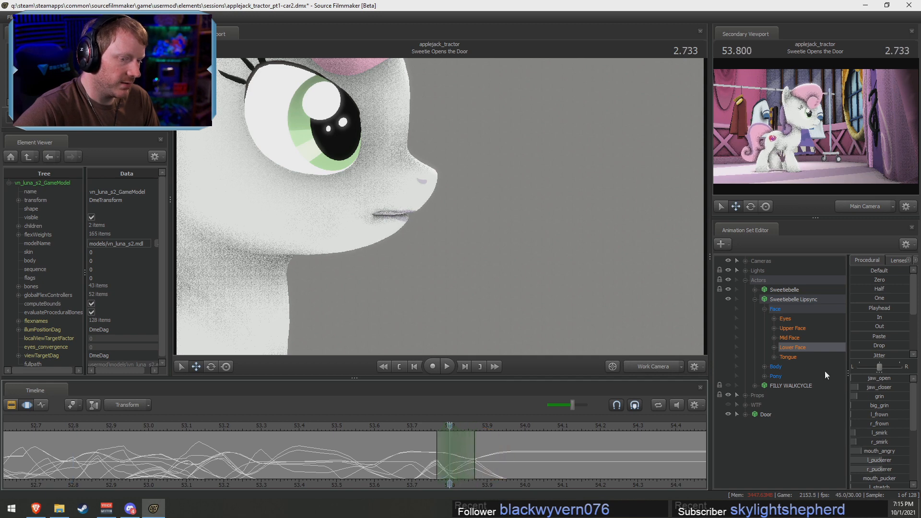
{"action": "left_click_drag", "start_coordinate": [878, 378], "coordinate": [885, 378]}
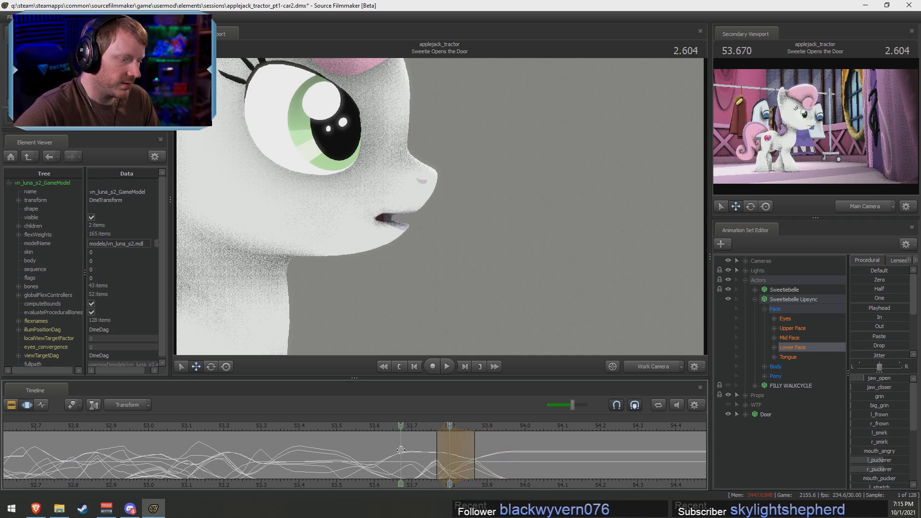
Play the lipsync from about 53.1 s and move the time selection to about 53.97–54.07 s with the playhead at 54.000 s
{"action": "left_click", "coordinate": [179, 433]}
{"action": "key", "text": "space"}
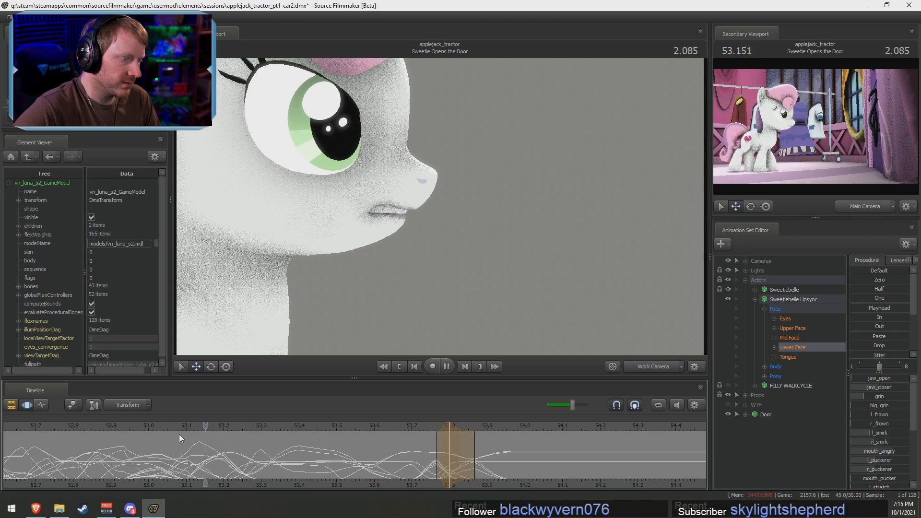
{"action": "key", "text": "space"}
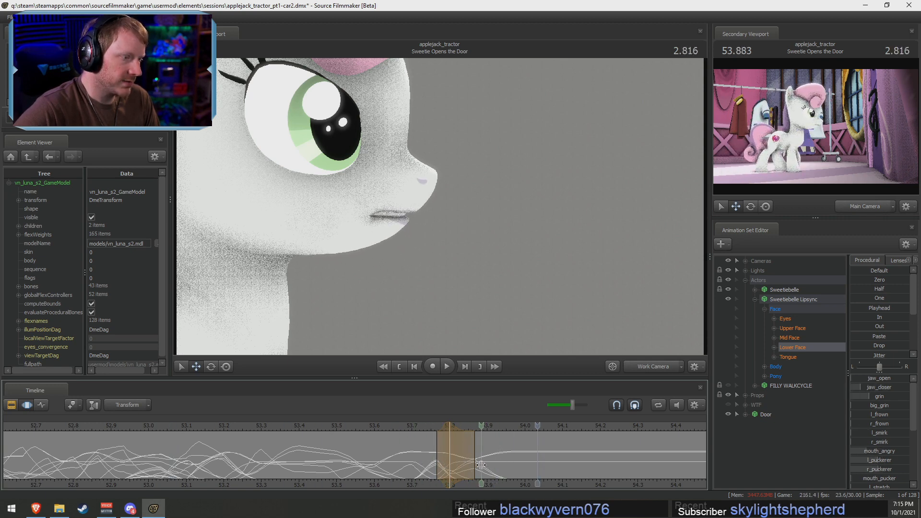
{"action": "left_click_drag", "start_coordinate": [481, 464], "coordinate": [547, 454]}
{"action": "left_click_drag", "start_coordinate": [491, 464], "coordinate": [524, 456], "text": "shift"}
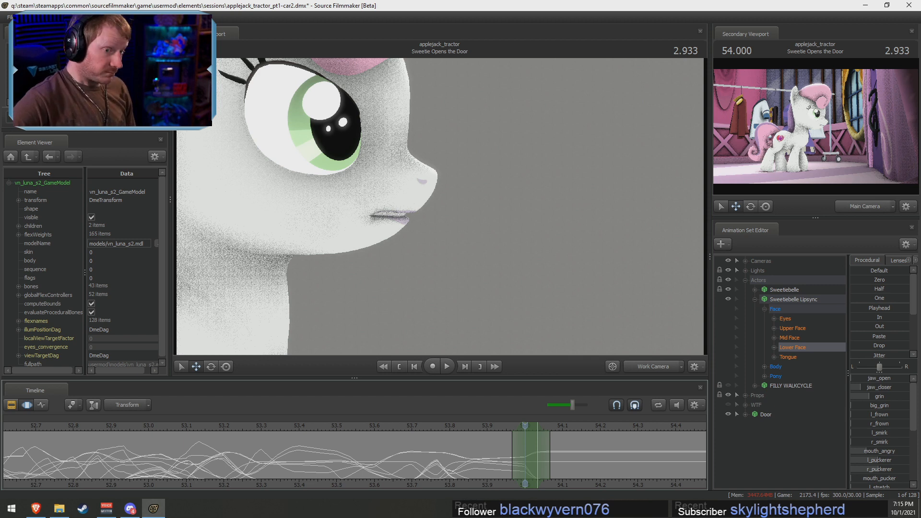
Try the Round and Smooth procedural presets on the Lower Face controls around 54.000 s and undo them
{"action": "scroll", "coordinate": [872, 344], "scroll_direction": "down", "scroll_amount": 3}
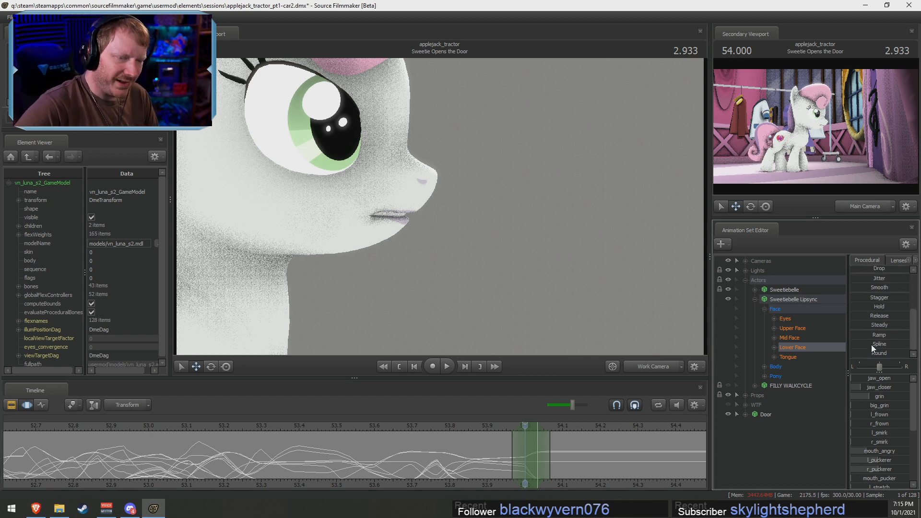
{"action": "left_click_drag", "start_coordinate": [861, 353], "coordinate": [909, 353]}
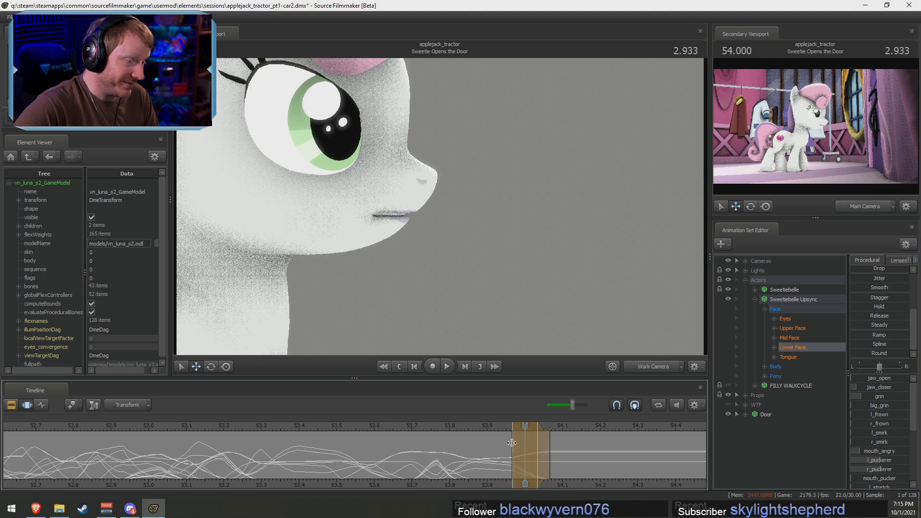
{"action": "left_click_drag", "start_coordinate": [512, 449], "coordinate": [526, 448]}
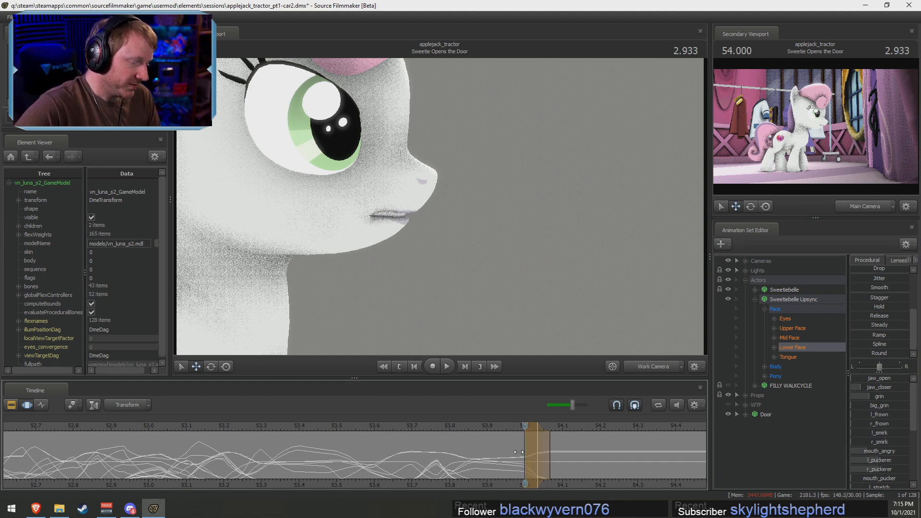
{"action": "key", "text": "ctrl+z"}
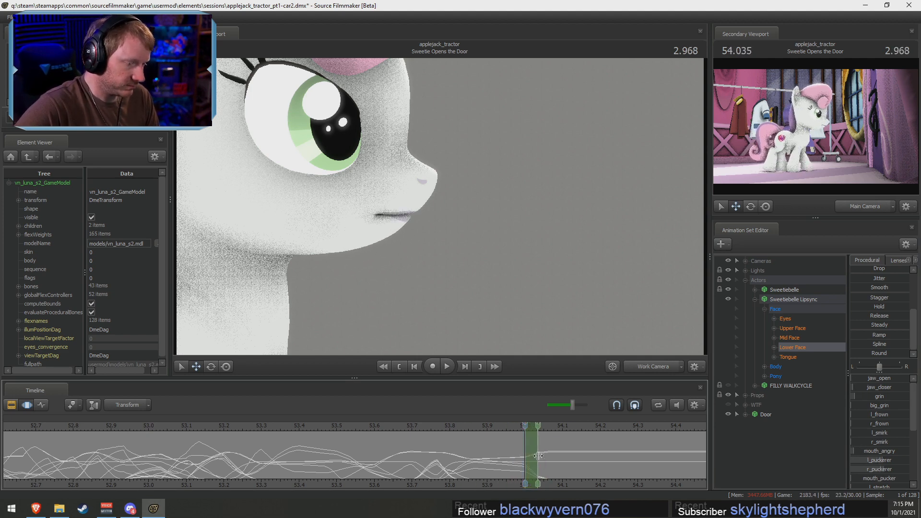
{"action": "left_click_drag", "start_coordinate": [854, 288], "coordinate": [914, 295]}
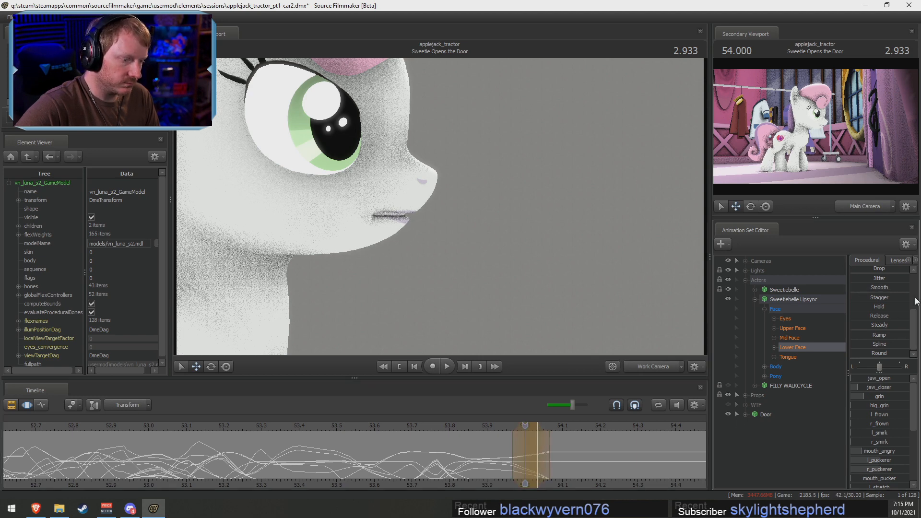
{"action": "key", "text": "ctrl+z"}
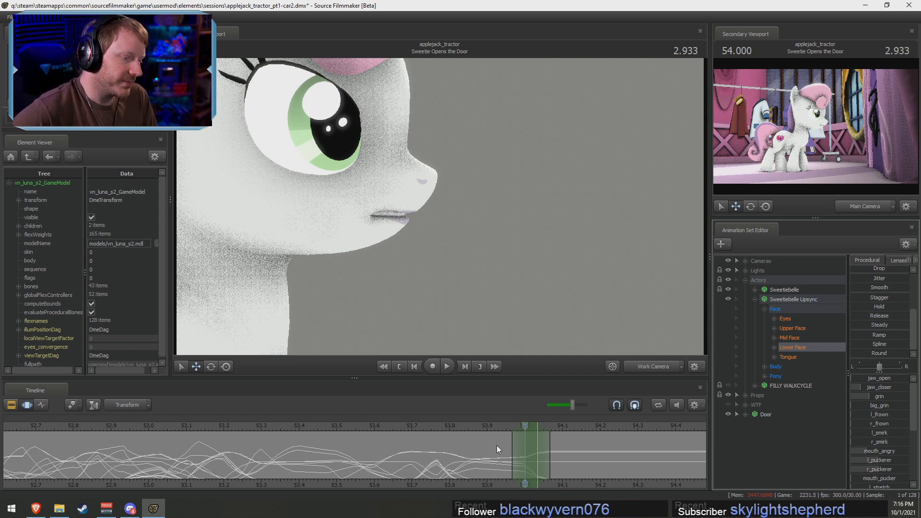
Set the time selection to about 54.0–54.13 s, centred on 54.066 s, and raise the l_puckerer and r_puckerer controls within it
{"action": "key", "text": "shift"}
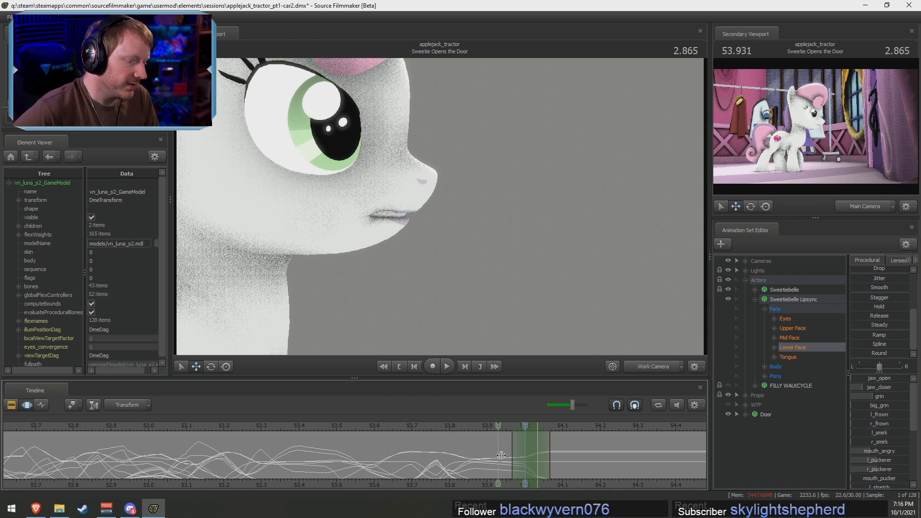
{"action": "left_click", "coordinate": [550, 465]}
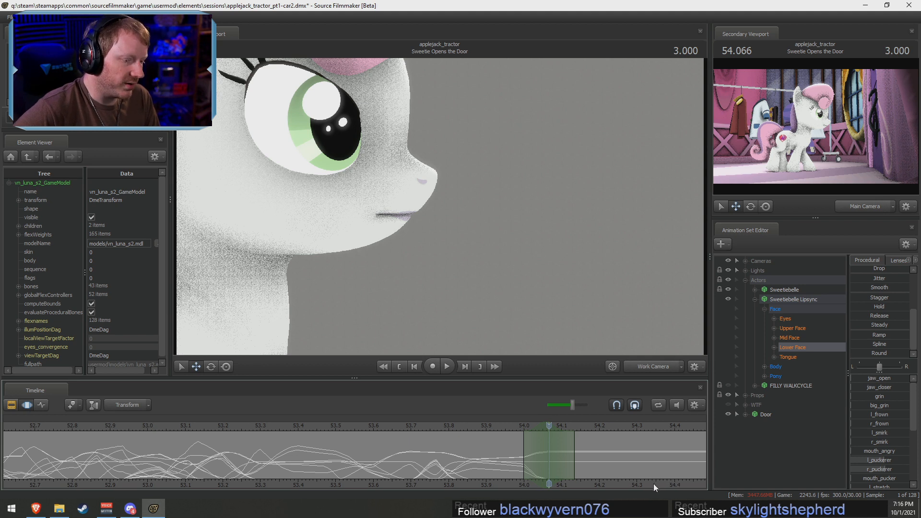
{"action": "middle_click_drag", "start_coordinate": [654, 484], "coordinate": [516, 479]}
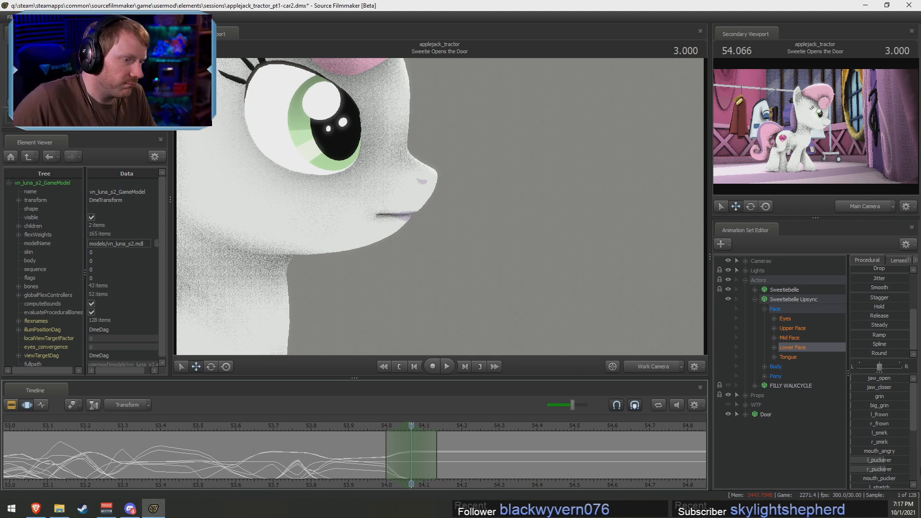
{"action": "mouse_move", "coordinate": [411, 468]}
{"action": "left_mouse_down"}
{"action": "mouse_move", "coordinate": [317, 468]}
{"action": "mouse_move", "coordinate": [431, 467]}
{"action": "left_mouse_up"}
{"action": "scroll", "coordinate": [895, 419], "scroll_direction": "down", "scroll_amount": 4}
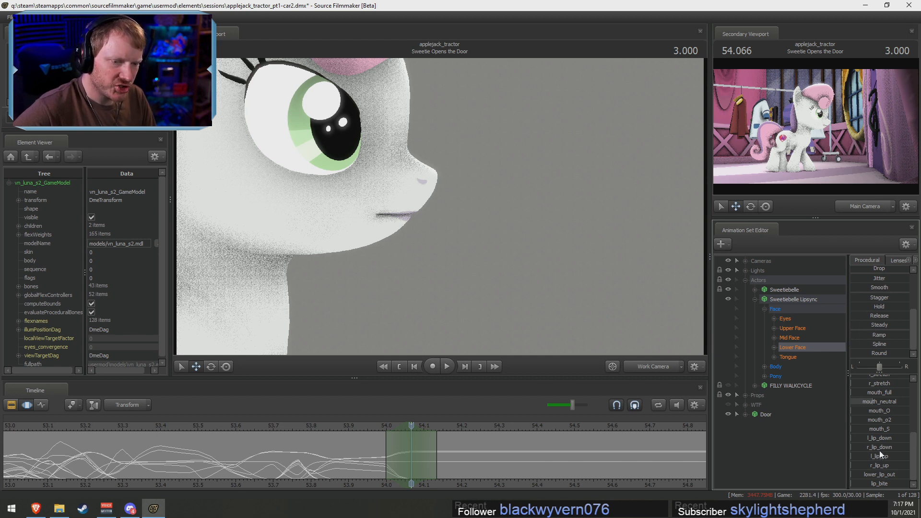
{"action": "scroll", "coordinate": [877, 408], "scroll_direction": "up", "scroll_amount": 1}
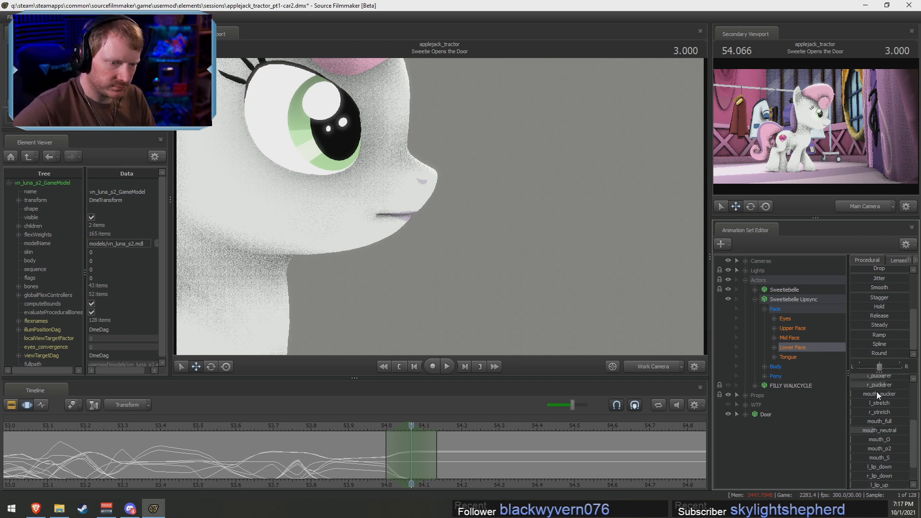
{"action": "mouse_move", "coordinate": [877, 386]}
{"action": "left_mouse_down"}
{"action": "mouse_move", "coordinate": [893, 378]}
{"action": "mouse_move", "coordinate": [909, 394]}
{"action": "mouse_move", "coordinate": [878, 383]}
{"action": "mouse_move", "coordinate": [887, 387]}
{"action": "left_mouse_up"}
{"action": "scroll", "coordinate": [894, 405], "scroll_direction": "up", "scroll_amount": 3}
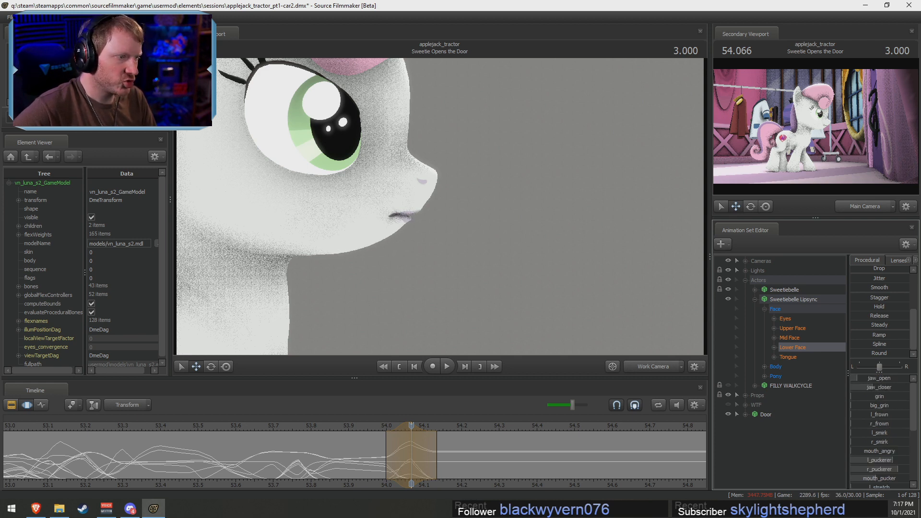
Refine the mouth shape at 54.066 s by adjusting the lip_bite, mouth_pucker, grin and jaw_closer controls
{"action": "scroll", "coordinate": [889, 437], "scroll_direction": "down", "scroll_amount": 4}
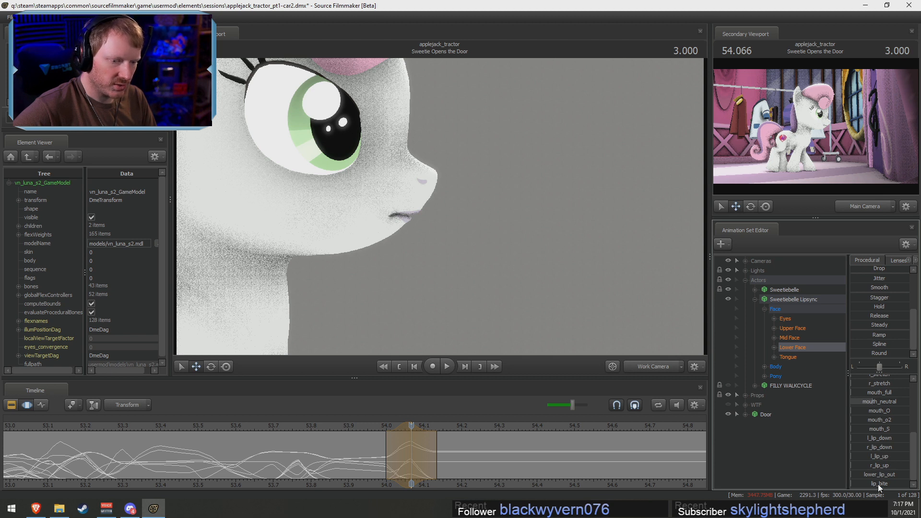
{"action": "left_click_drag", "start_coordinate": [878, 483], "coordinate": [885, 483]}
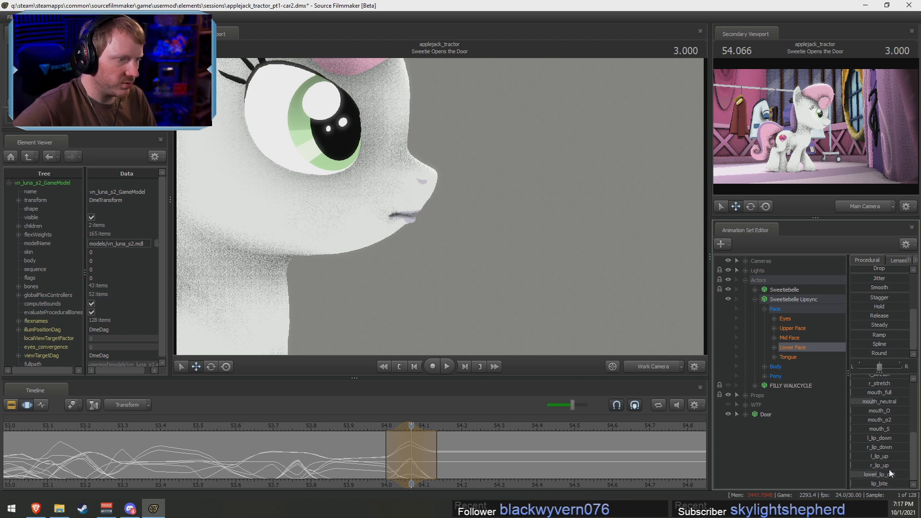
{"action": "scroll", "coordinate": [885, 456], "scroll_direction": "up", "scroll_amount": 1}
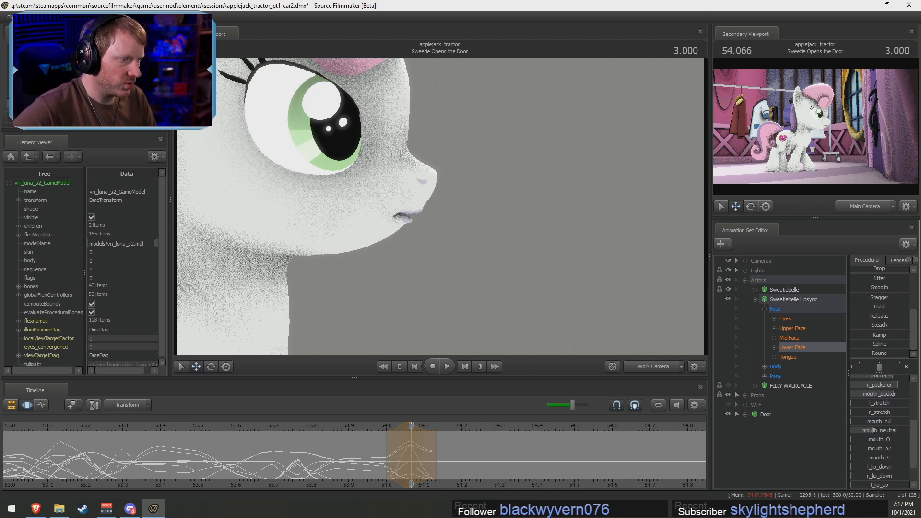
{"action": "scroll", "coordinate": [889, 405], "scroll_direction": "up", "scroll_amount": 3}
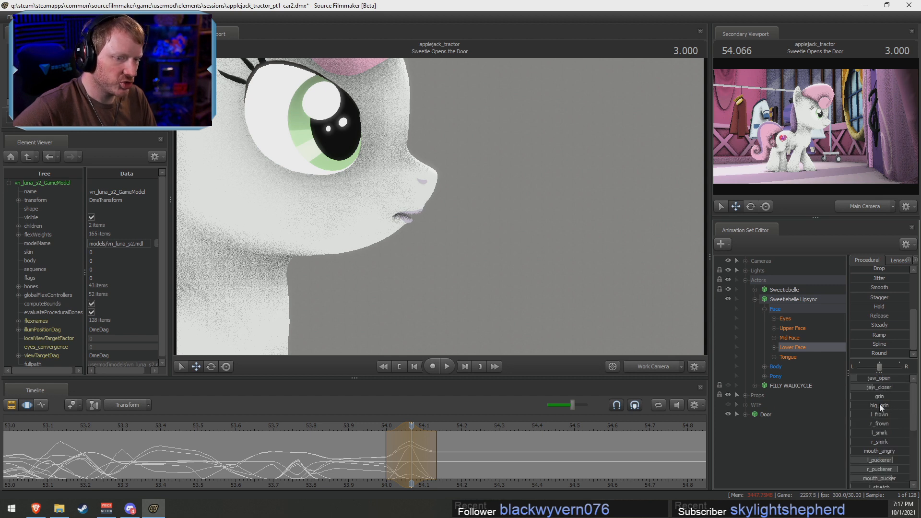
{"action": "mouse_move", "coordinate": [879, 396]}
{"action": "left_mouse_down"}
{"action": "mouse_move", "coordinate": [897, 396]}
{"action": "mouse_move", "coordinate": [893, 387]}
{"action": "left_mouse_up"}
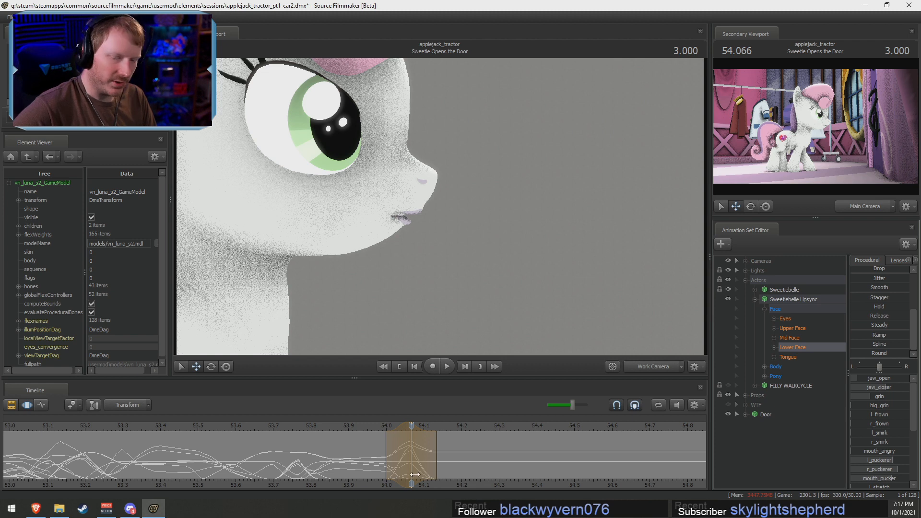
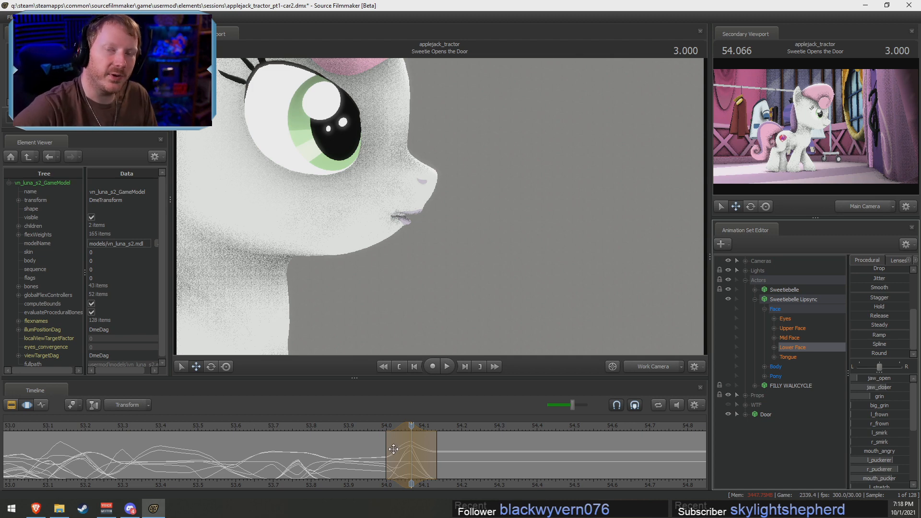
Play back the pucker edit and stretch its time selection to about 53.9–54.13 s, keeping the centre near 54.066 s
{"action": "key", "text": "space"}
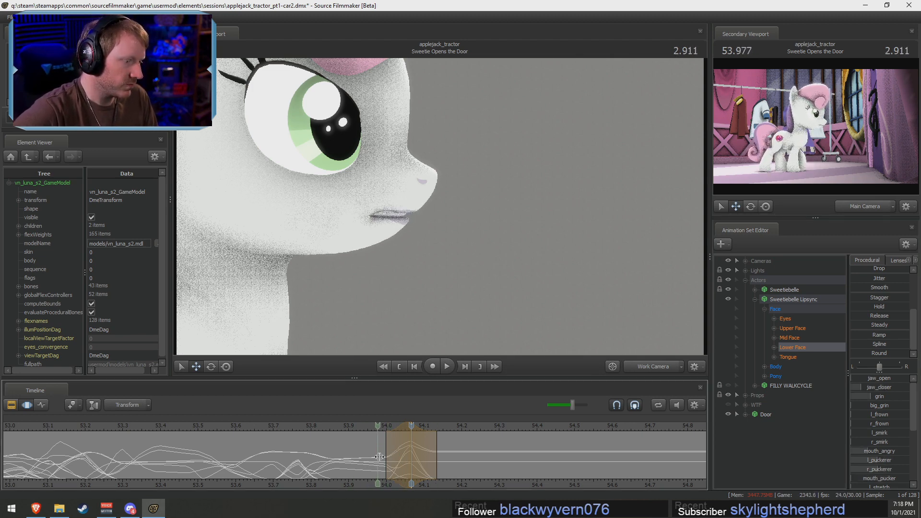
{"action": "left_click_drag", "start_coordinate": [394, 425], "coordinate": [348, 455]}
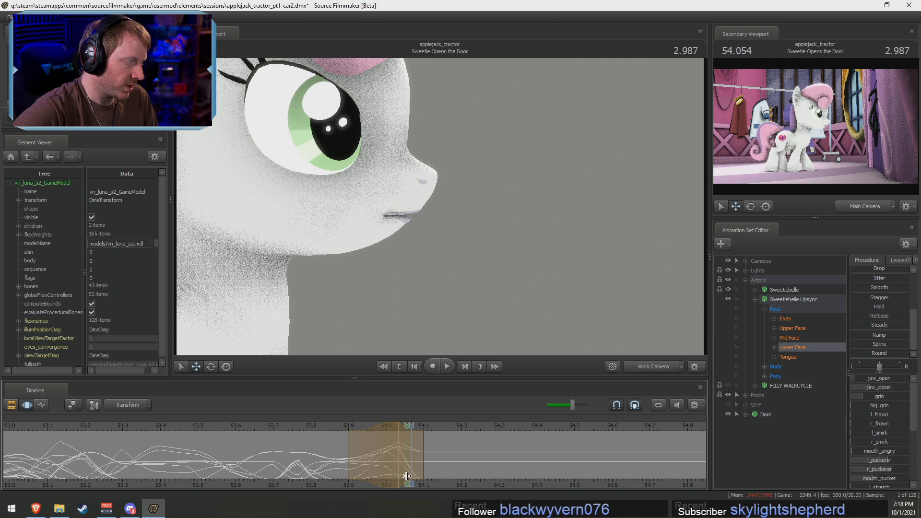
{"action": "left_click_drag", "start_coordinate": [400, 471], "coordinate": [414, 470]}
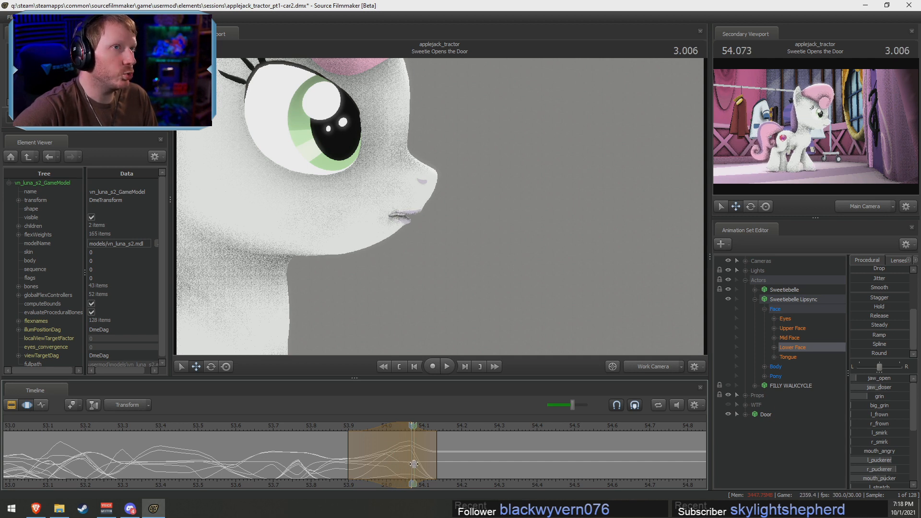
Select about 54.1–54.23 s, centred on 54.166 s, and blend the Lower Face controls toward the 54.066 s pose with the Playhead preset
{"action": "left_click", "coordinate": [451, 467]}
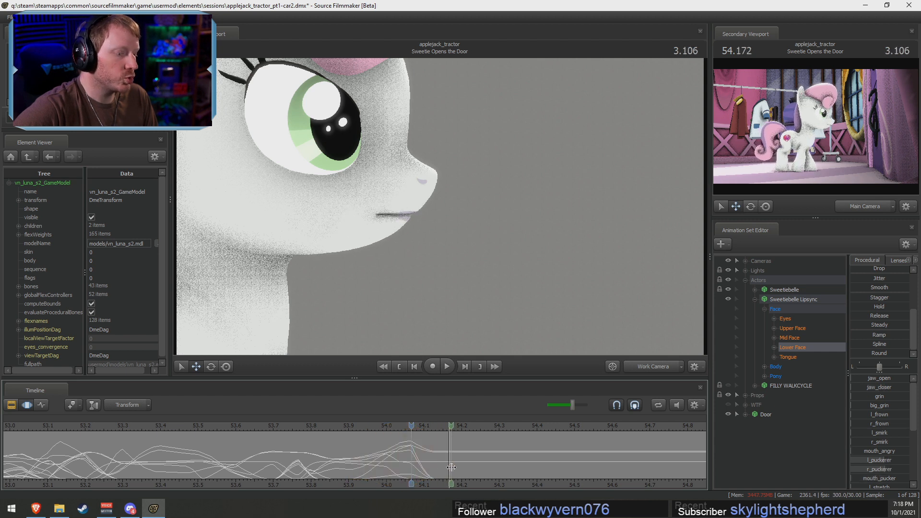
{"action": "scroll", "coordinate": [451, 467], "scroll_direction": "up", "scroll_amount": 3}
{"action": "scroll", "coordinate": [450, 467], "scroll_direction": "down", "scroll_amount": 1}
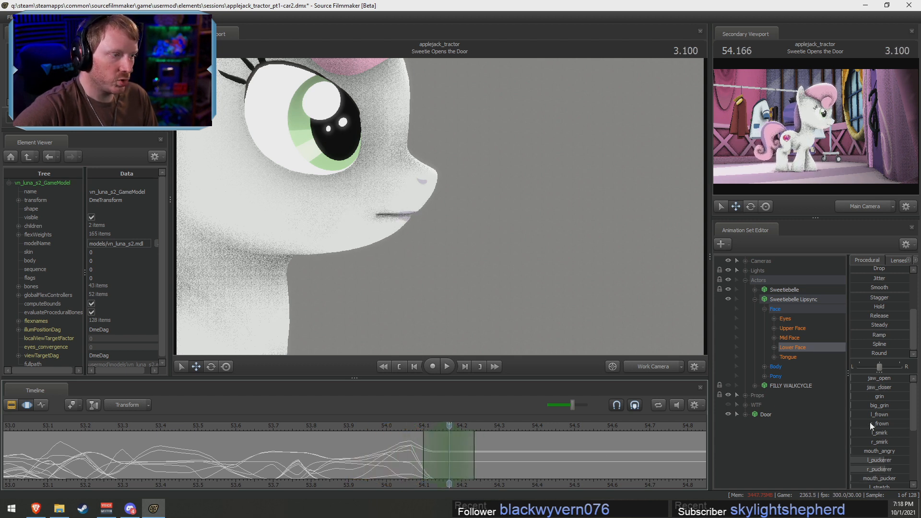
{"action": "left_click_drag", "start_coordinate": [450, 426], "coordinate": [411, 425]}
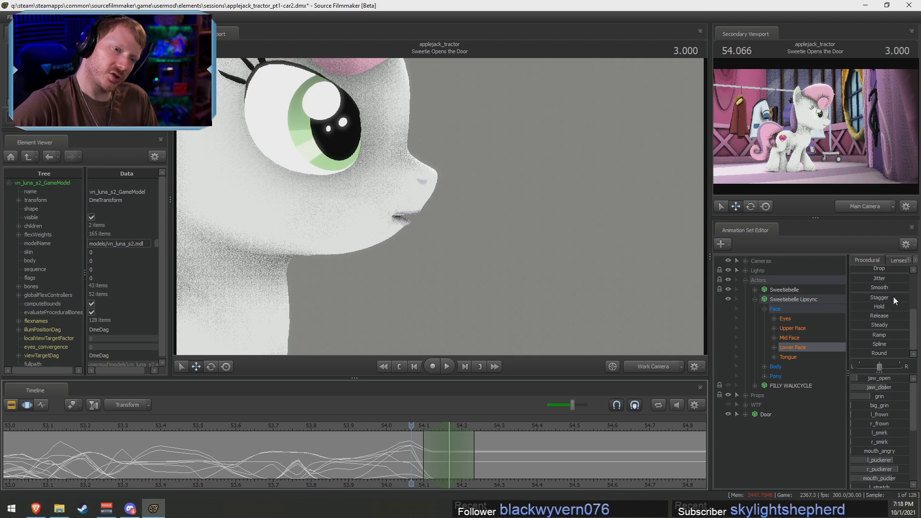
{"action": "scroll", "coordinate": [872, 296], "scroll_direction": "up", "scroll_amount": 3}
{"action": "left_click_drag", "start_coordinate": [867, 307], "coordinate": [887, 308]}
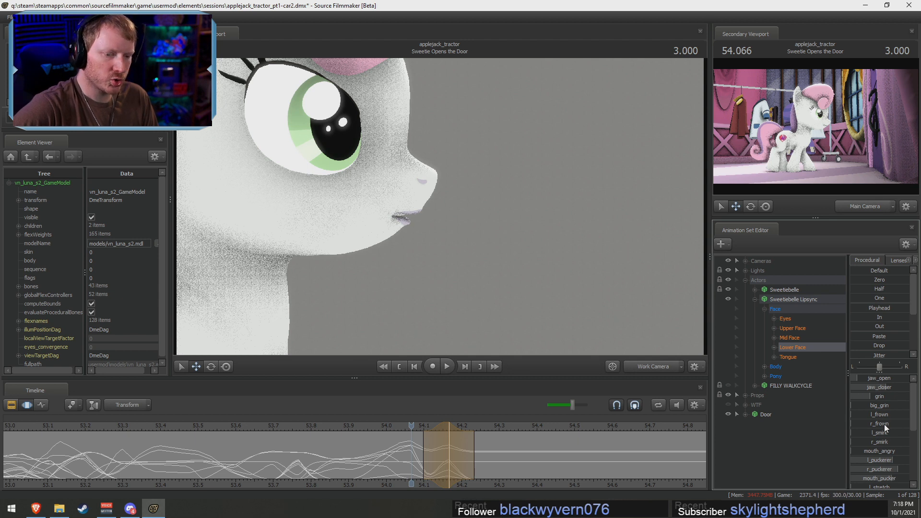
{"action": "mouse_move", "coordinate": [880, 390]}
{"action": "left_mouse_down"}
{"action": "mouse_move", "coordinate": [900, 390]}
{"action": "mouse_move", "coordinate": [885, 397]}
{"action": "left_mouse_up"}
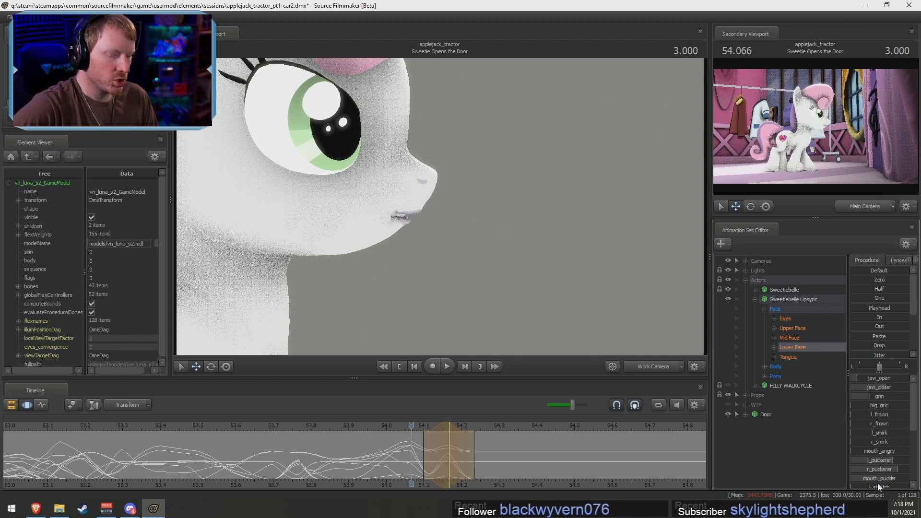
Within about 53.97–54.13 s, centred on 54.066 s, lower the l_puckerer, r_puckerer and mouth_pucker controls and adjust the lip_down controls
{"action": "left_click_drag", "start_coordinate": [411, 449], "coordinate": [374, 450]}
{"action": "left_click", "coordinate": [411, 448], "text": "shift"}
{"action": "scroll", "coordinate": [410, 448], "scroll_direction": "up", "scroll_amount": 2, "text": "shift"}
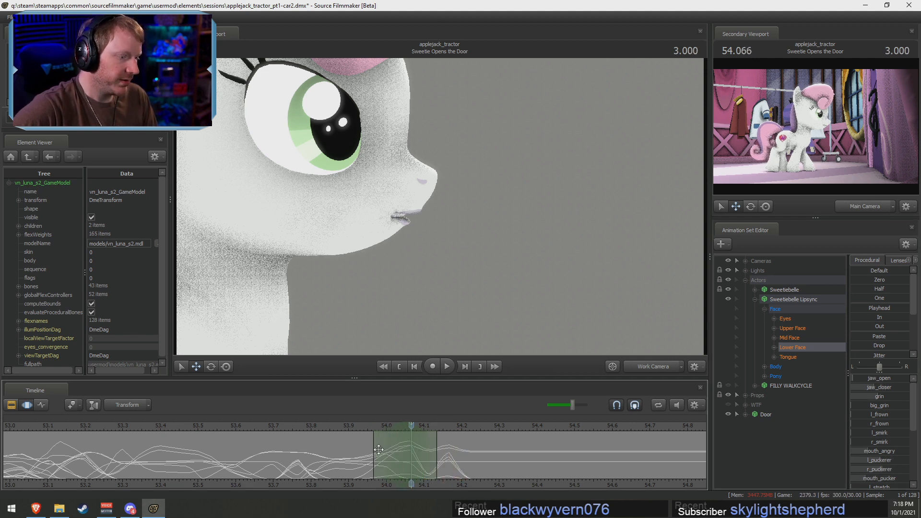
{"action": "left_click_drag", "start_coordinate": [875, 467], "coordinate": [858, 467]}
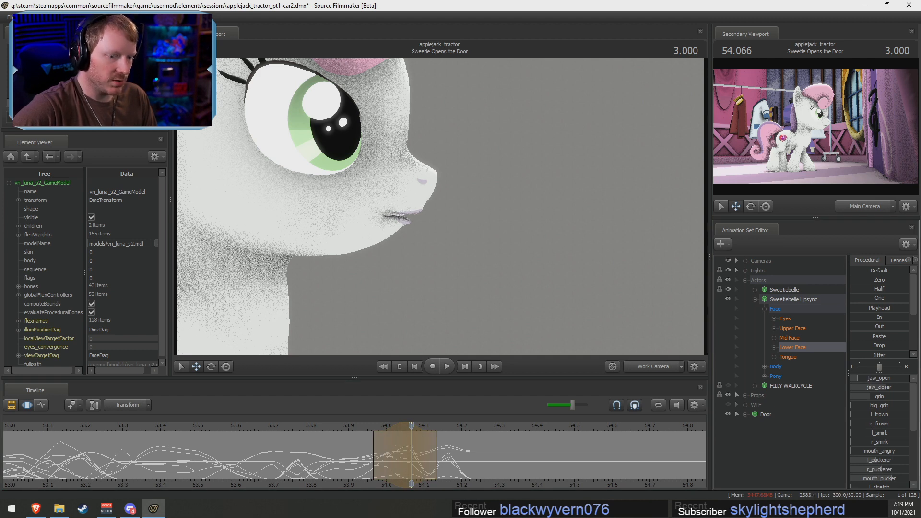
{"action": "scroll", "coordinate": [882, 446], "scroll_direction": "down", "scroll_amount": 2}
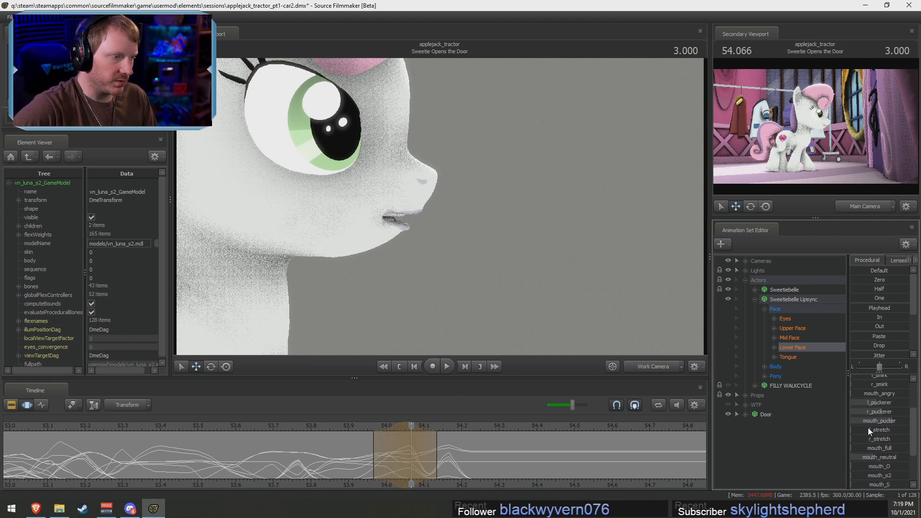
{"action": "left_click_drag", "start_coordinate": [893, 422], "coordinate": [885, 422]}
{"action": "scroll", "coordinate": [882, 413], "scroll_direction": "up", "scroll_amount": 2}
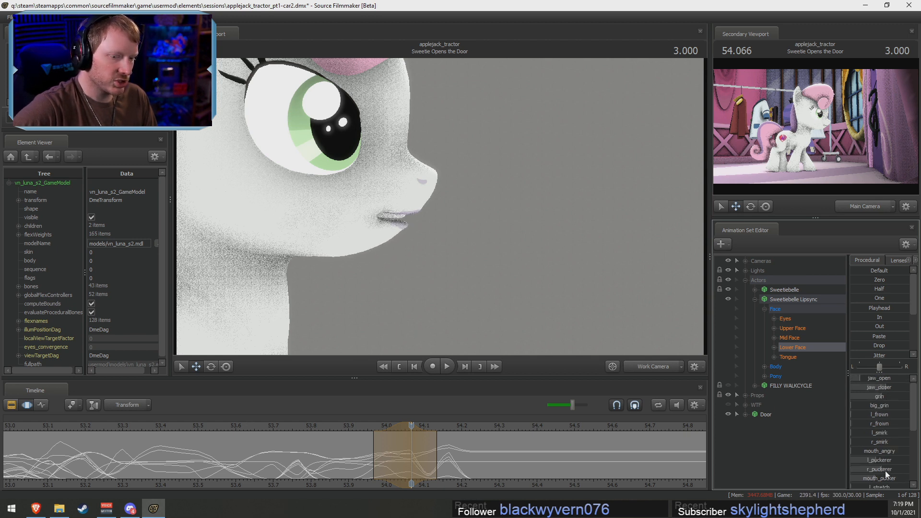
{"action": "scroll", "coordinate": [885, 469], "scroll_direction": "down", "scroll_amount": 4}
{"action": "left_click_drag", "start_coordinate": [878, 447], "coordinate": [897, 438]}
{"action": "key", "text": "shift"}
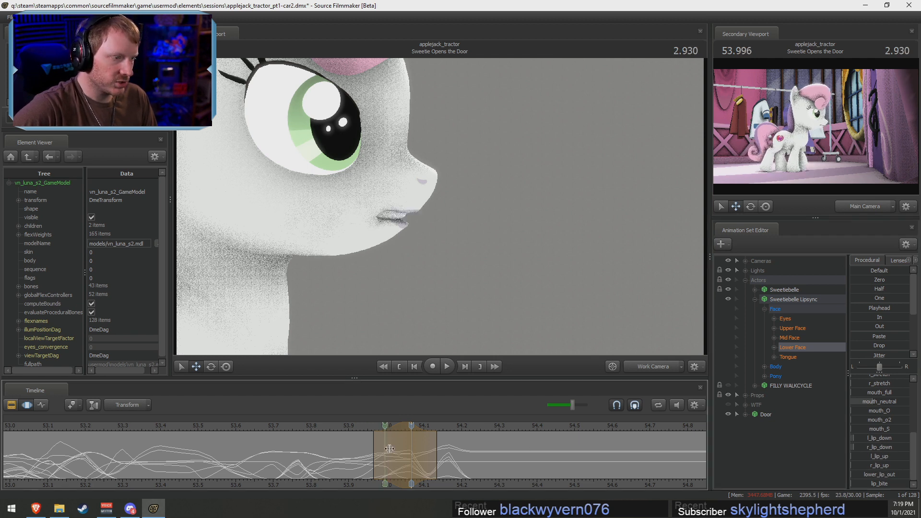
Select about 54.07–54.17 s, raise the jaw_open control within it, and scrub through the edit
{"action": "left_click", "coordinate": [437, 463]}
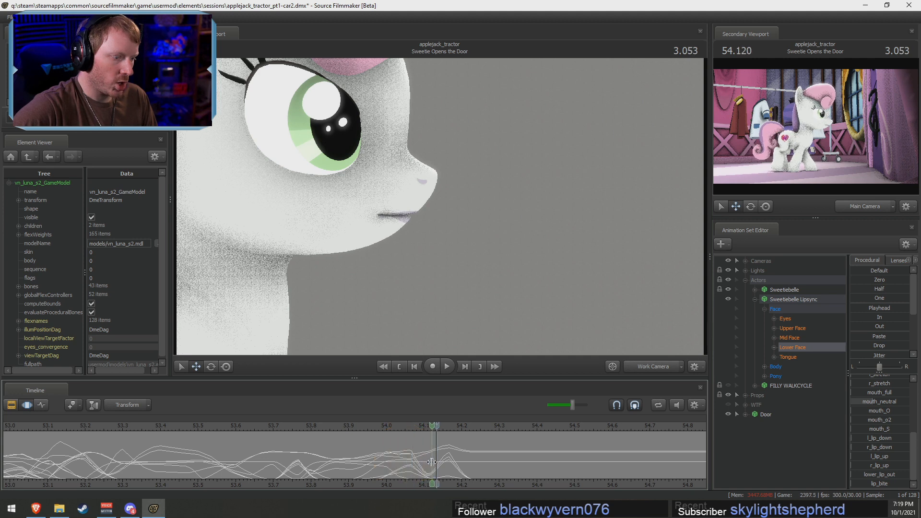
{"action": "scroll", "coordinate": [888, 382], "scroll_direction": "up", "scroll_amount": 5}
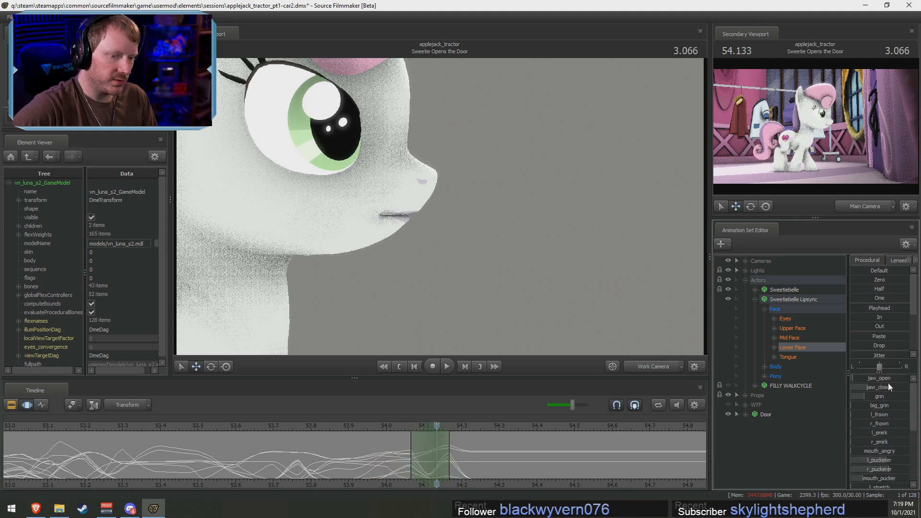
{"action": "left_click_drag", "start_coordinate": [887, 379], "coordinate": [902, 379]}
{"action": "key", "text": "shift"}
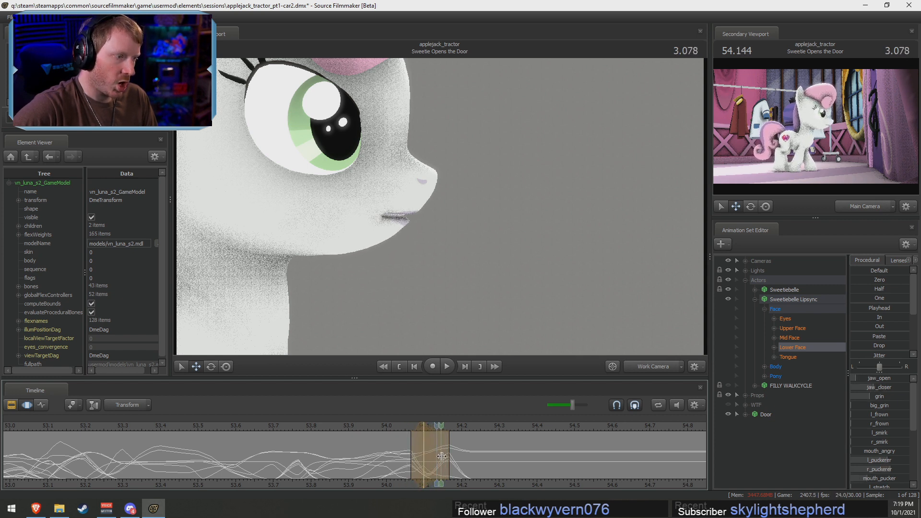
Lower the timeline's audio volume and mute the audio
{"action": "left_click", "coordinate": [558, 405]}
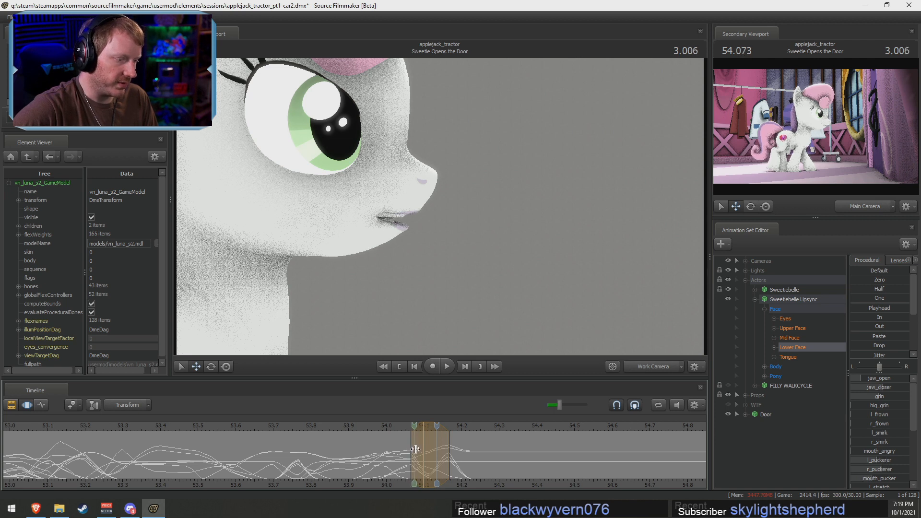
{"action": "left_click_drag", "start_coordinate": [557, 403], "coordinate": [551, 404]}
{"action": "left_click", "coordinate": [565, 405]}
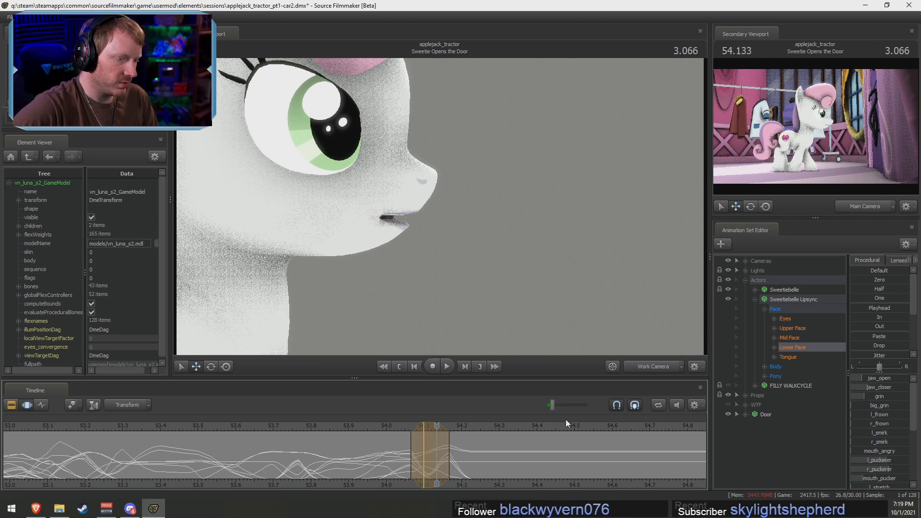
{"action": "left_click", "coordinate": [672, 405]}
{"action": "key", "text": "shift"}
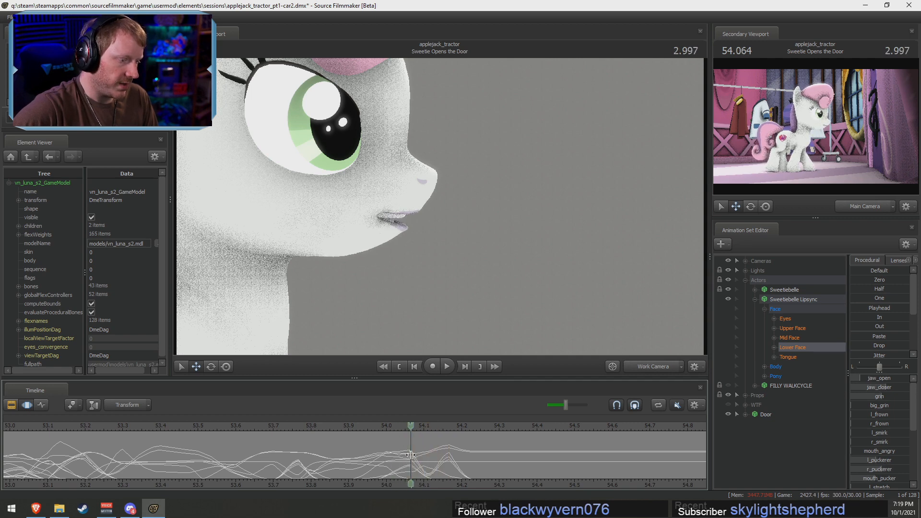
Move the time selection to about 54.03–54.17 s, centred on 54.1 s, and scrub through the mouth transition
{"action": "mouse_move", "coordinate": [405, 456]}
{"action": "left_mouse_down"}
{"action": "mouse_move", "coordinate": [368, 455]}
{"action": "mouse_move", "coordinate": [401, 450]}
{"action": "left_mouse_up"}
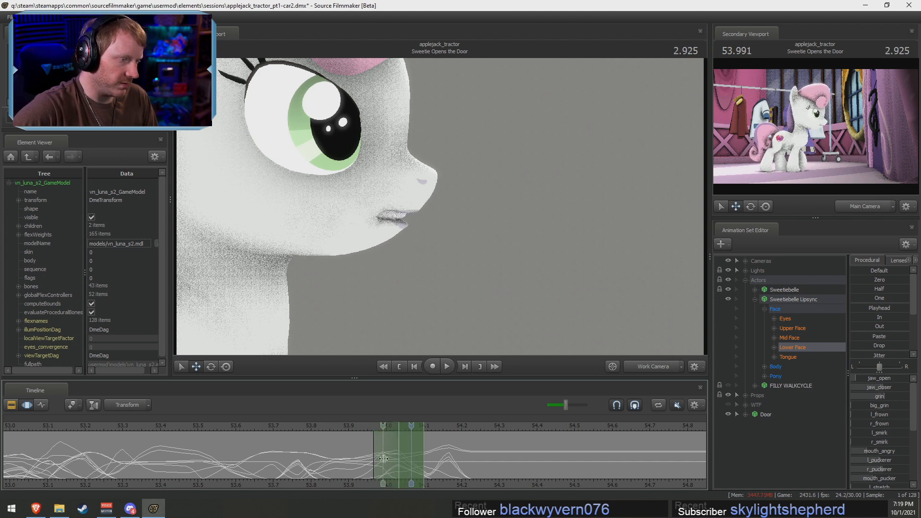
{"action": "left_click", "coordinate": [422, 470], "text": "shift"}
{"action": "scroll", "coordinate": [423, 470], "scroll_direction": "up", "scroll_amount": 2, "text": "shift"}
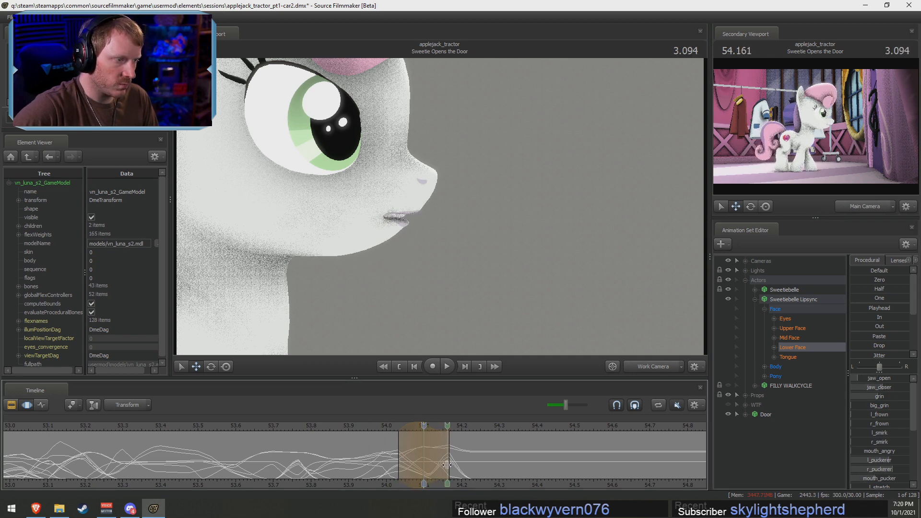
{"action": "middle_click_drag", "start_coordinate": [483, 465], "coordinate": [531, 467]}
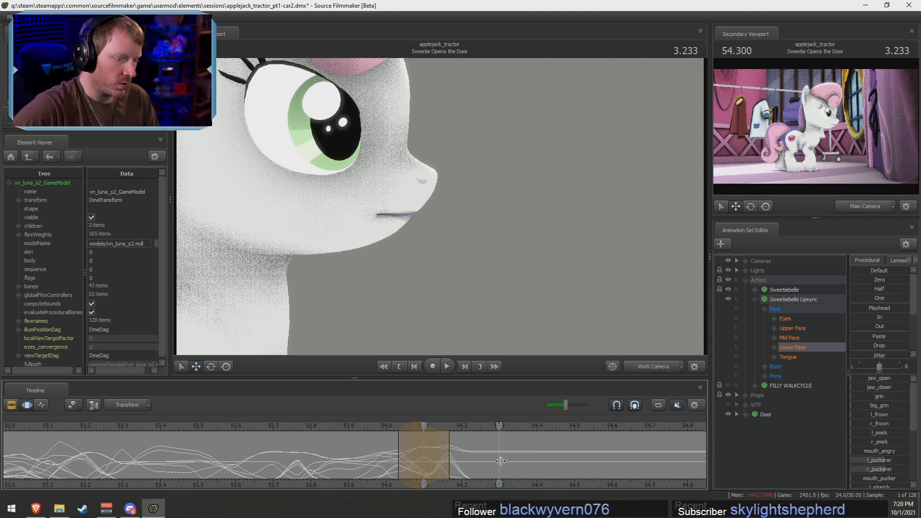
Select about 54.23–54.43 s, centred on 54.366 s, and shape the mouth with the mouth_O control
{"action": "left_click", "coordinate": [522, 464]}
{"action": "left_click_drag", "start_coordinate": [522, 465], "coordinate": [479, 462]}
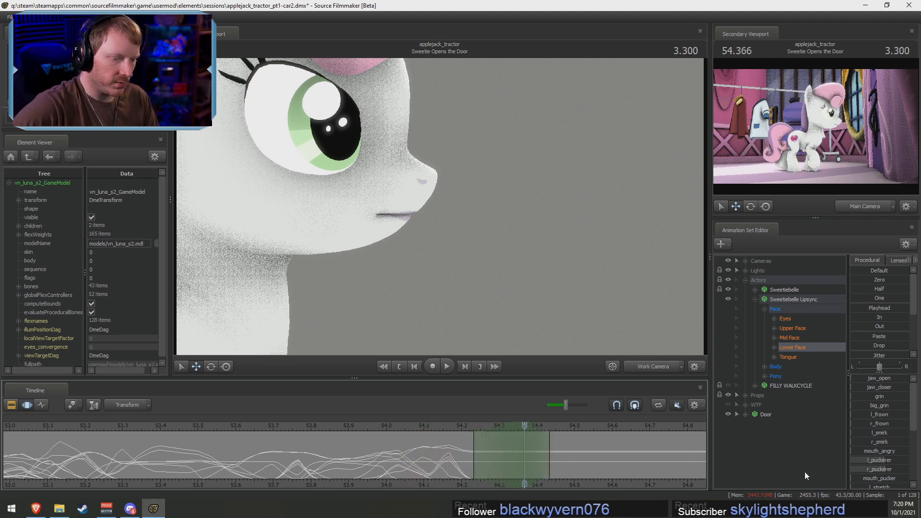
{"action": "scroll", "coordinate": [895, 454], "scroll_direction": "down", "scroll_amount": 4}
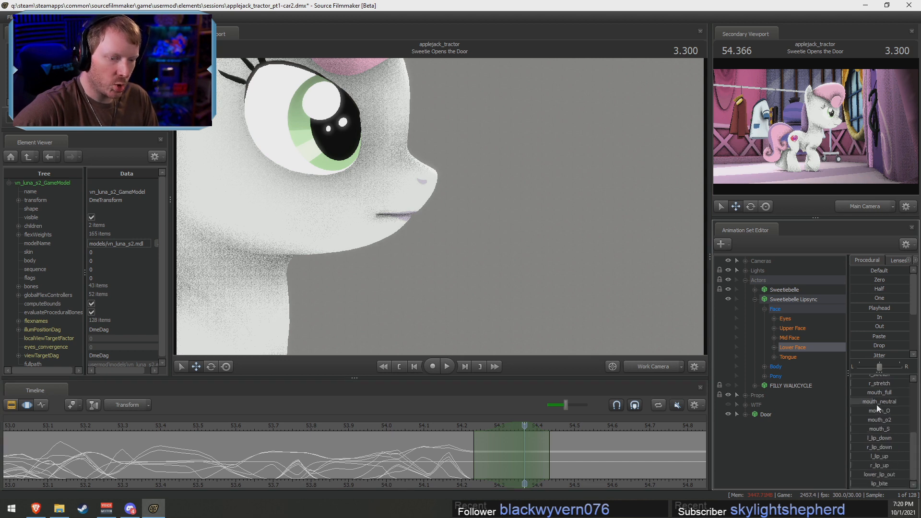
{"action": "mouse_move", "coordinate": [866, 413]}
{"action": "left_mouse_down"}
{"action": "mouse_move", "coordinate": [901, 411]}
{"action": "mouse_move", "coordinate": [880, 416]}
{"action": "mouse_move", "coordinate": [864, 403]}
{"action": "left_mouse_up"}
Raise the jaw_open control in a selection centred on 54.233 s, and extend that selection from about 54.33 s to 54.37 s
{"action": "mouse_move", "coordinate": [493, 427]}
{"action": "left_mouse_down"}
{"action": "mouse_move", "coordinate": [444, 450]}
{"action": "mouse_move", "coordinate": [468, 463]}
{"action": "mouse_move", "coordinate": [456, 464]}
{"action": "mouse_move", "coordinate": [512, 464]}
{"action": "left_mouse_up"}
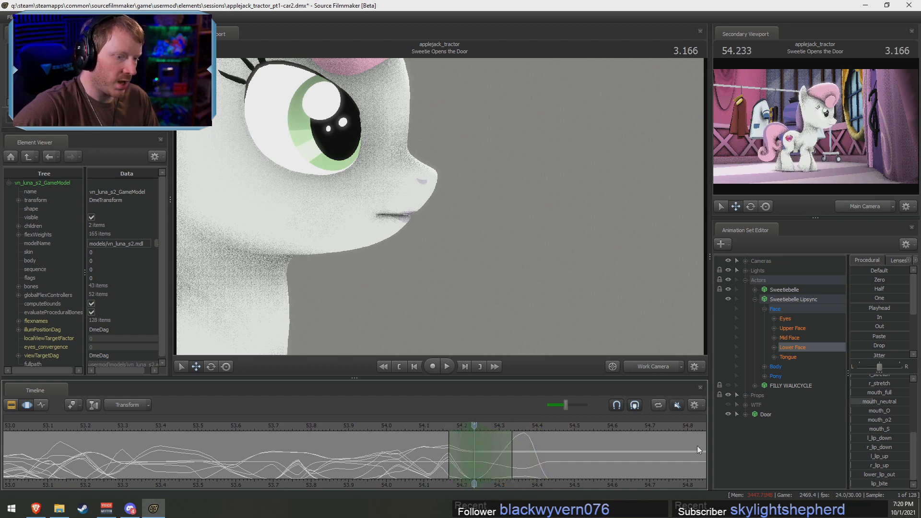
{"action": "scroll", "coordinate": [890, 399], "scroll_direction": "up", "scroll_amount": 4}
{"action": "left_click_drag", "start_coordinate": [858, 378], "coordinate": [879, 378]}
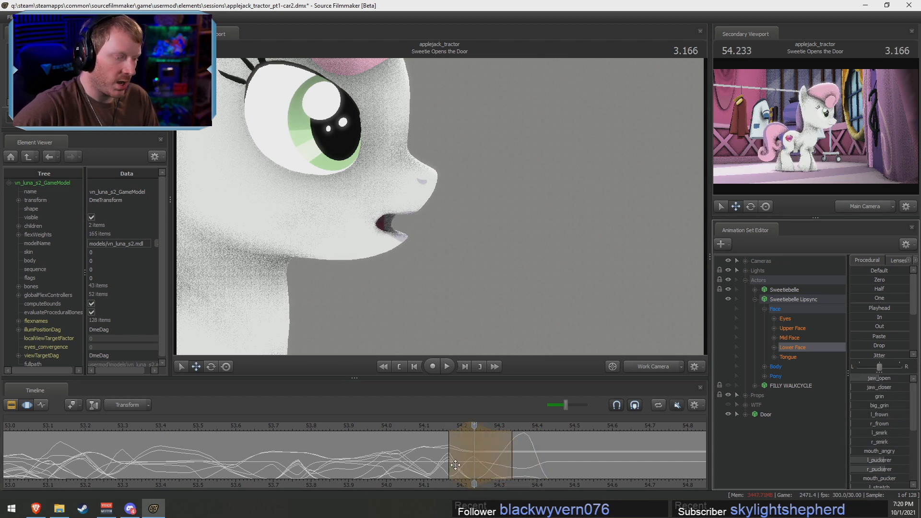
{"action": "left_click", "coordinate": [451, 450]}
{"action": "left_click_drag", "start_coordinate": [511, 463], "coordinate": [525, 463]}
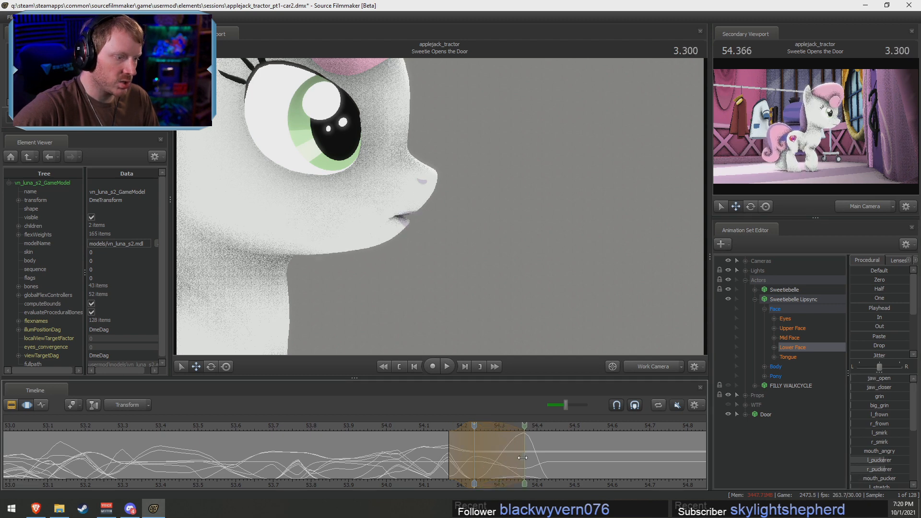
Lower the l_puckerer and r_puckerer controls over about 54.17–54.33 s, centred on 54.233 s, and scrub through the mouth opening
{"action": "left_click", "coordinate": [496, 465]}
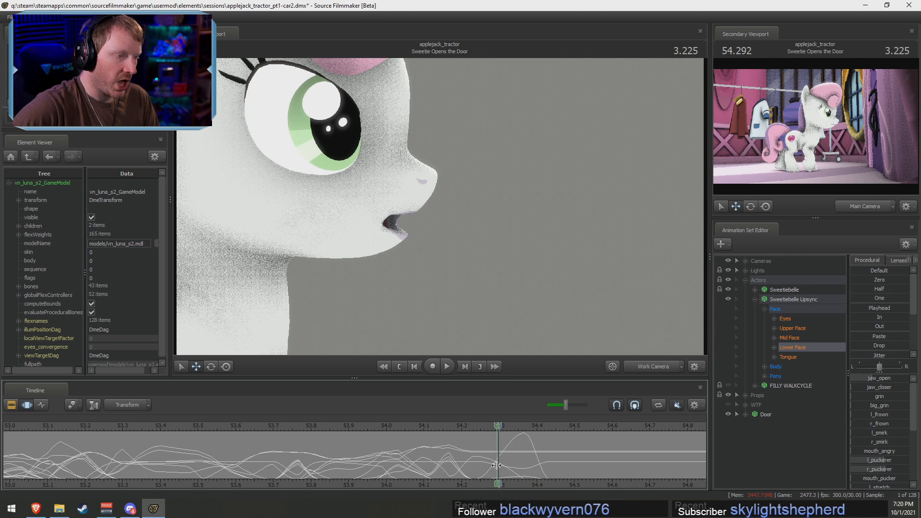
{"action": "left_click_drag", "start_coordinate": [496, 465], "coordinate": [517, 457]}
{"action": "left_click_drag", "start_coordinate": [891, 457], "coordinate": [864, 458]}
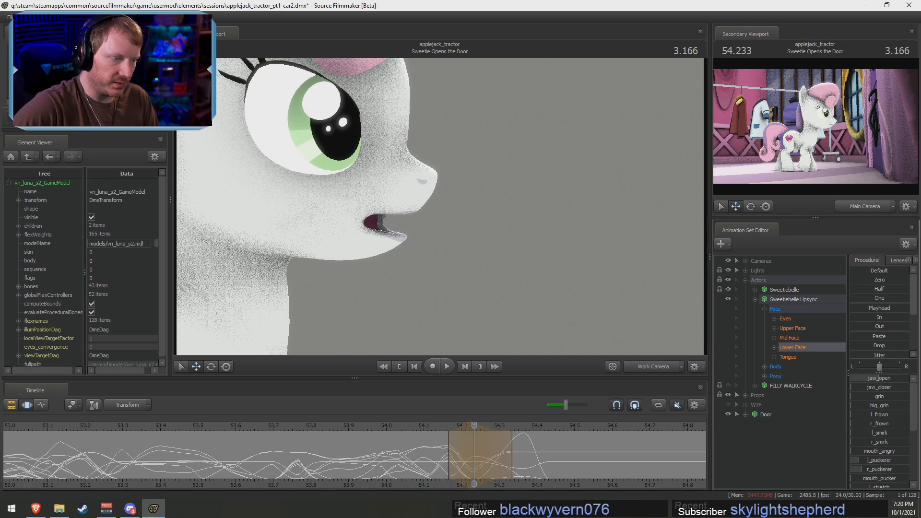
{"action": "left_click", "coordinate": [436, 460]}
{"action": "left_click_drag", "start_coordinate": [436, 459], "coordinate": [494, 466]}
Over about 54.23–54.37 s, centred on 54.300 s, raise the Tongue group's tongue_up control and slightly raise tongue_out, then scrub the motion
{"action": "left_click", "coordinate": [796, 358]}
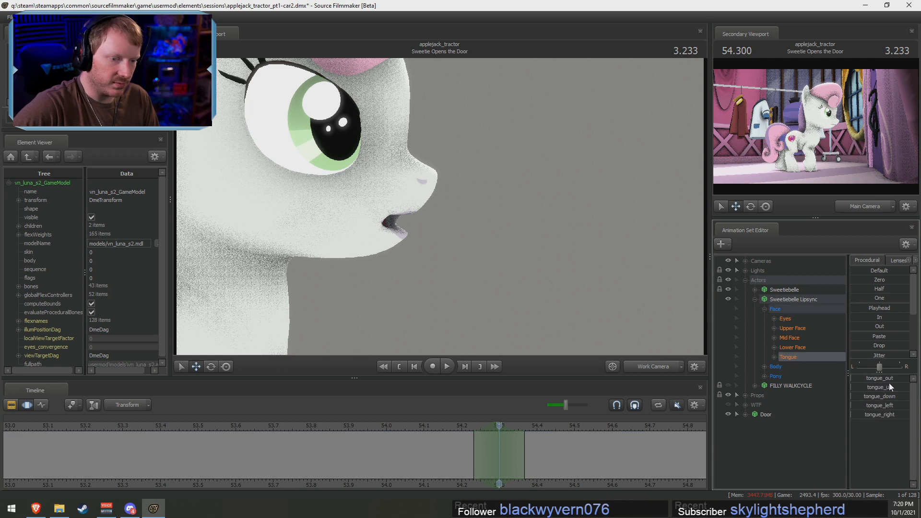
{"action": "left_click_drag", "start_coordinate": [866, 380], "coordinate": [901, 380]}
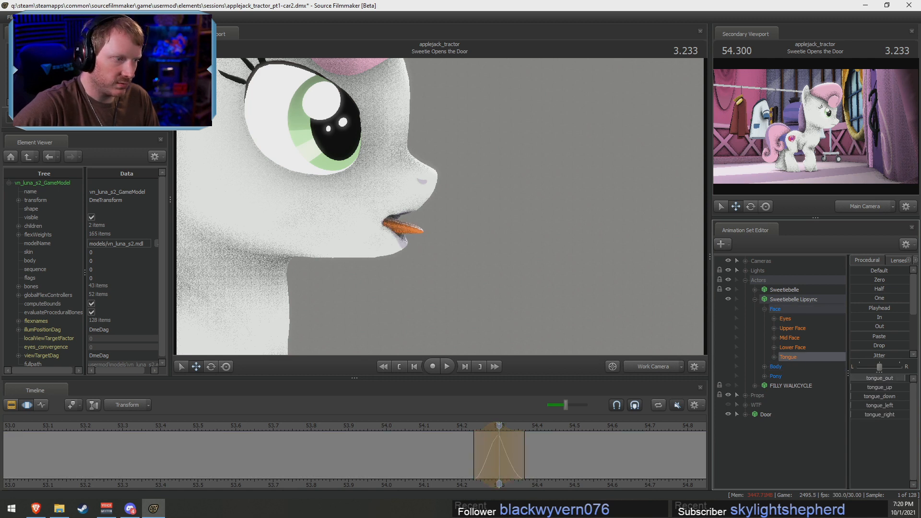
{"action": "key", "text": "ctrl+z"}
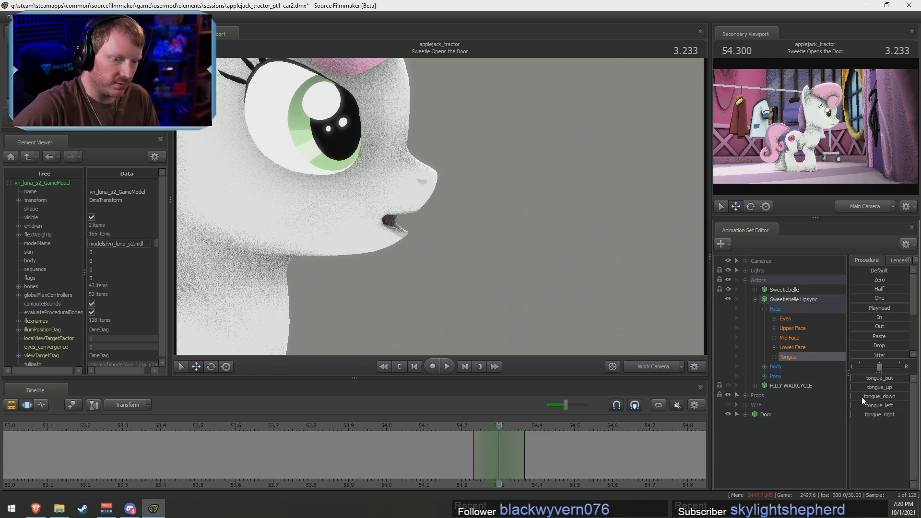
{"action": "left_click_drag", "start_coordinate": [858, 387], "coordinate": [878, 387]}
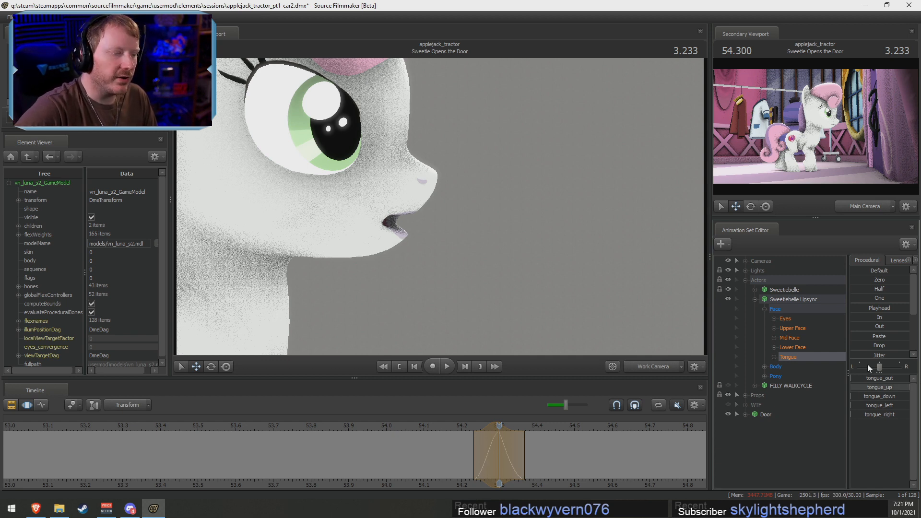
{"action": "left_click_drag", "start_coordinate": [859, 379], "coordinate": [879, 379]}
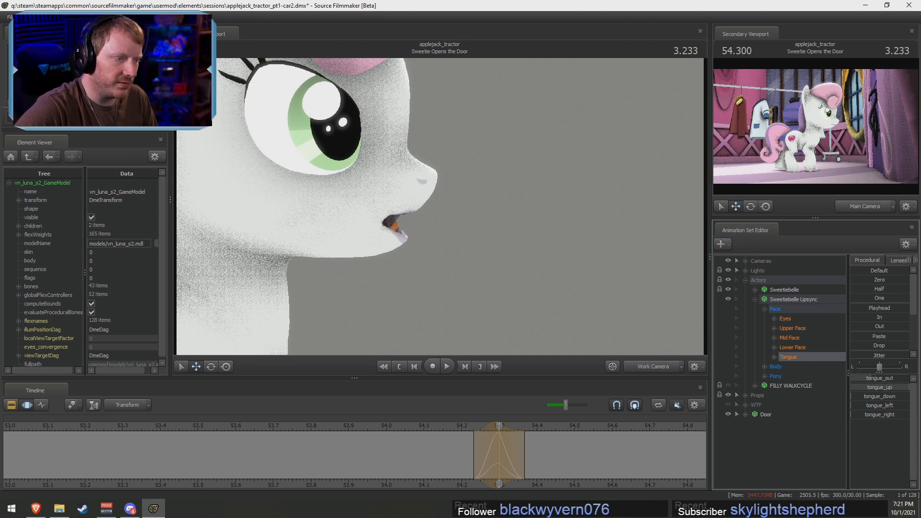
{"action": "left_click", "coordinate": [479, 454]}
{"action": "key", "text": "Right"}
{"action": "mouse_move", "coordinate": [484, 457]}
{"action": "left_mouse_down"}
{"action": "mouse_move", "coordinate": [456, 457]}
{"action": "mouse_move", "coordinate": [471, 458]}
{"action": "left_mouse_up"}
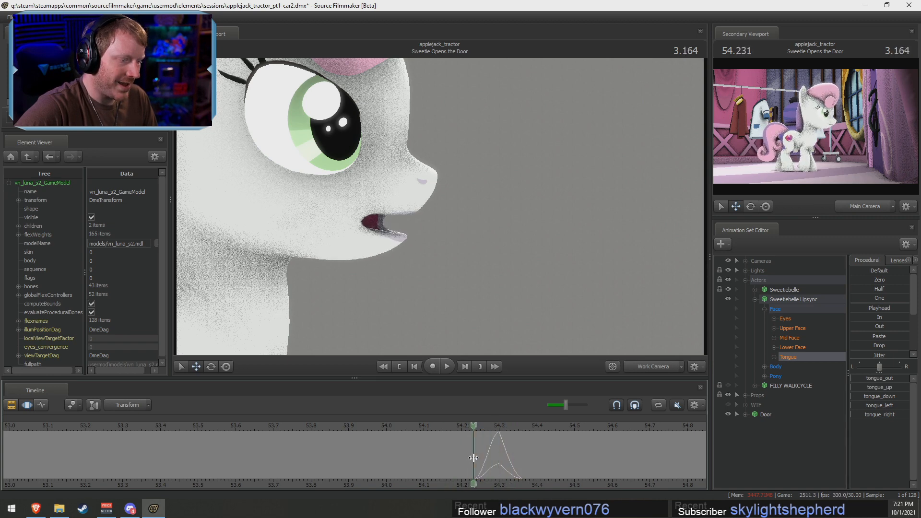
Raise the Lower Face mouth_angry control over about 54.13–54.33 s, centred on 54.233 s, and scrub through the result
{"action": "key", "text": "Right"}
{"action": "left_click", "coordinate": [793, 348]}
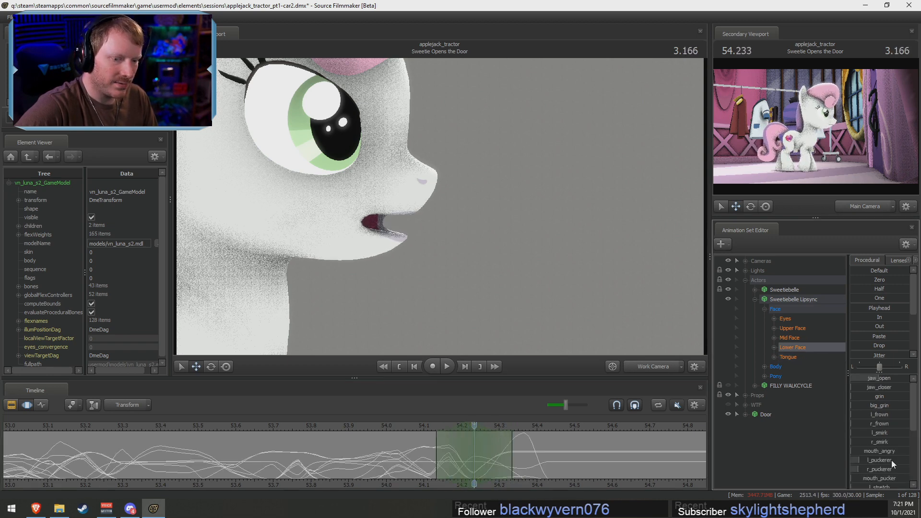
{"action": "left_click_drag", "start_coordinate": [886, 453], "coordinate": [899, 453]}
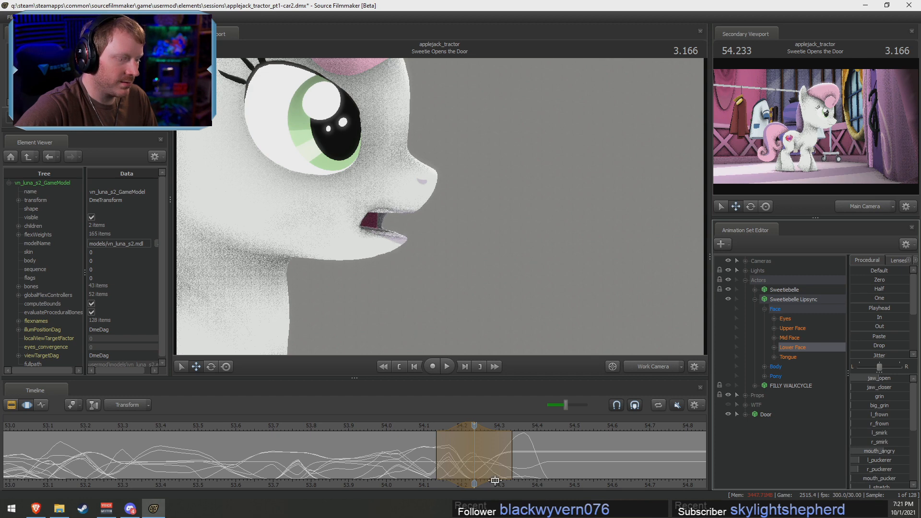
{"action": "key", "text": "shift"}
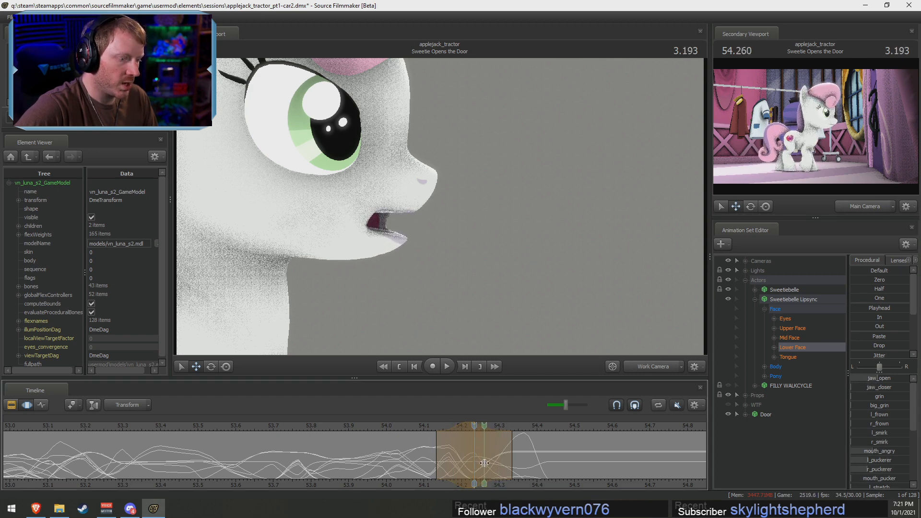
Reduce the mouth opening over about 54.20–54.33 s, centred on 54.266 s, and refine the shape over about 54.20–54.37 s
{"action": "left_click", "coordinate": [487, 464]}
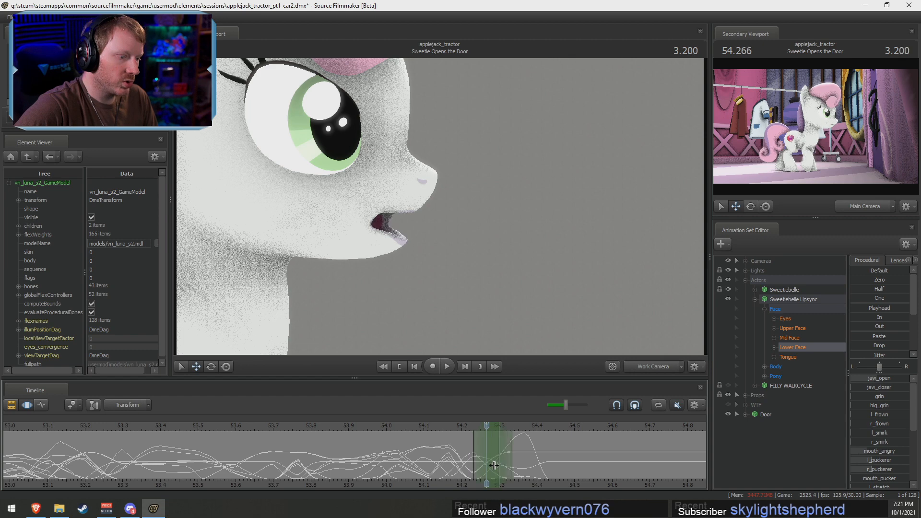
{"action": "left_click", "coordinate": [494, 464]}
{"action": "left_click", "coordinate": [490, 465]}
{"action": "scroll", "coordinate": [487, 464], "scroll_direction": "up", "scroll_amount": 2}
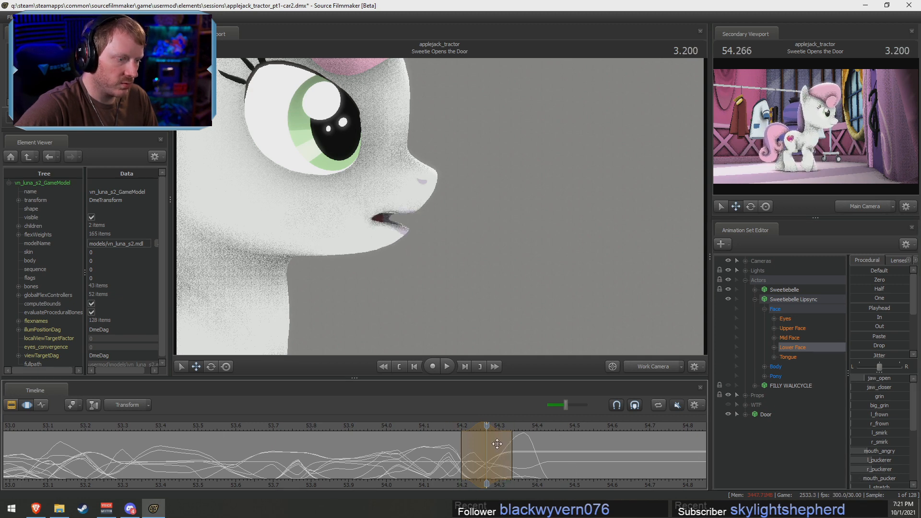
{"action": "left_click_drag", "start_coordinate": [473, 427], "coordinate": [484, 437]}
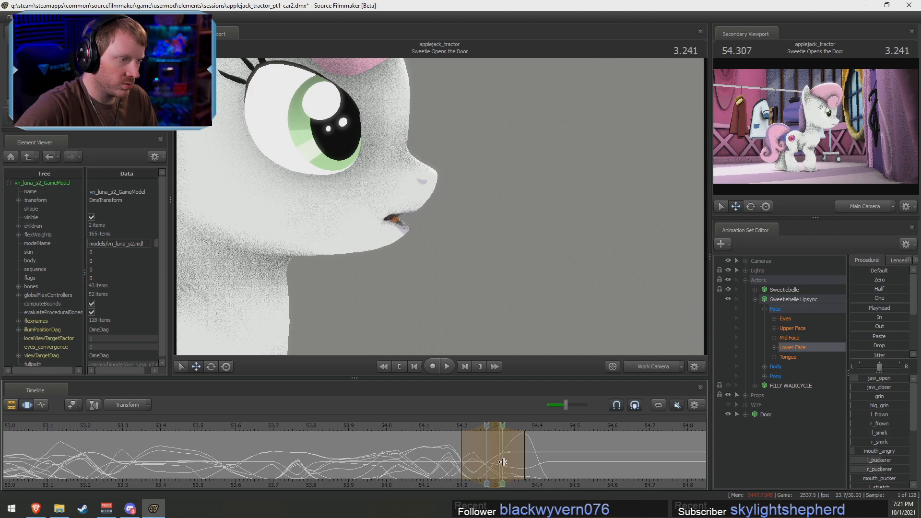
Play the lipsync repeatedly from several starting points around 53.2–53.4 s and check the mouth motion through 54.4 s
{"action": "key", "text": "space"}
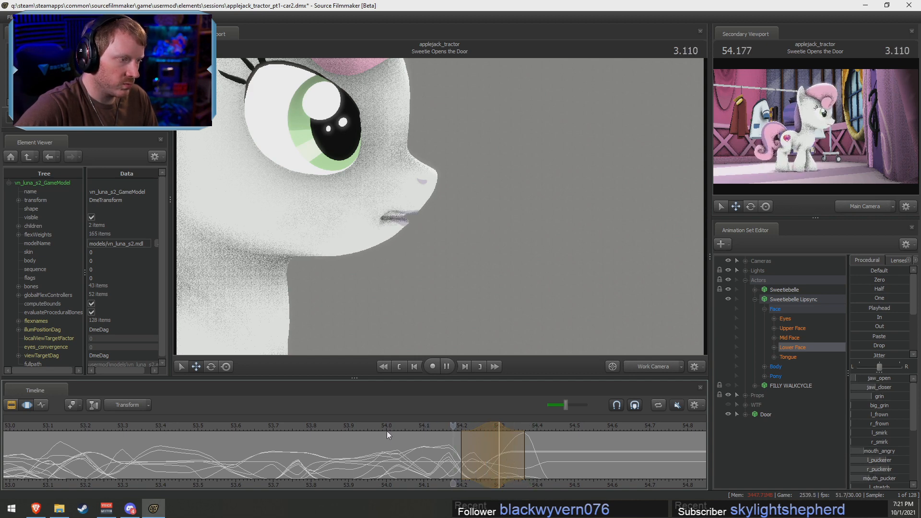
{"action": "left_click", "coordinate": [145, 424]}
{"action": "key", "text": "space"}
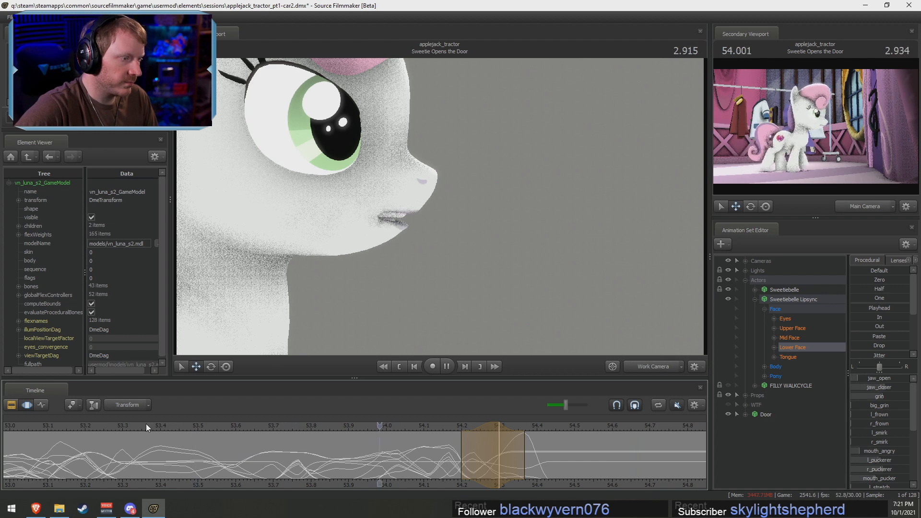
{"action": "key", "text": "space"}
{"action": "scroll", "coordinate": [146, 425], "scroll_direction": "down", "scroll_amount": 5}
{"action": "left_click", "coordinate": [218, 426]}
{"action": "key", "text": "space"}
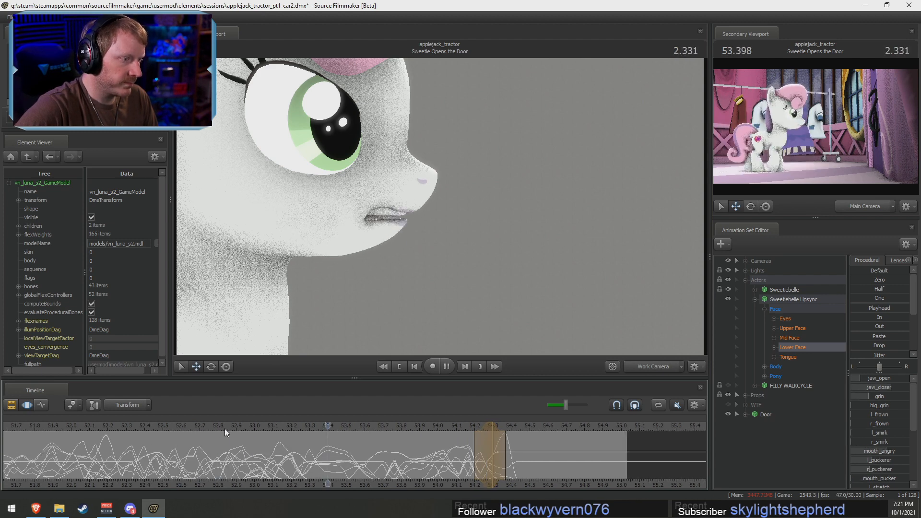
{"action": "scroll", "coordinate": [405, 480], "scroll_direction": "up", "scroll_amount": 2}
{"action": "scroll", "coordinate": [404, 479], "scroll_direction": "up", "scroll_amount": 1}
{"action": "left_click", "coordinate": [264, 426]}
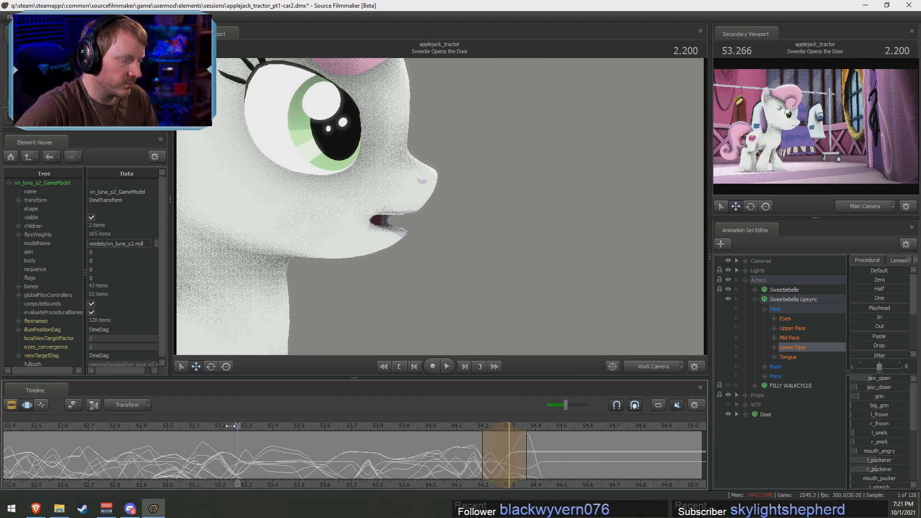
{"action": "key", "text": "space"}
{"action": "key", "text": "space"}
{"action": "key", "text": "shift"}
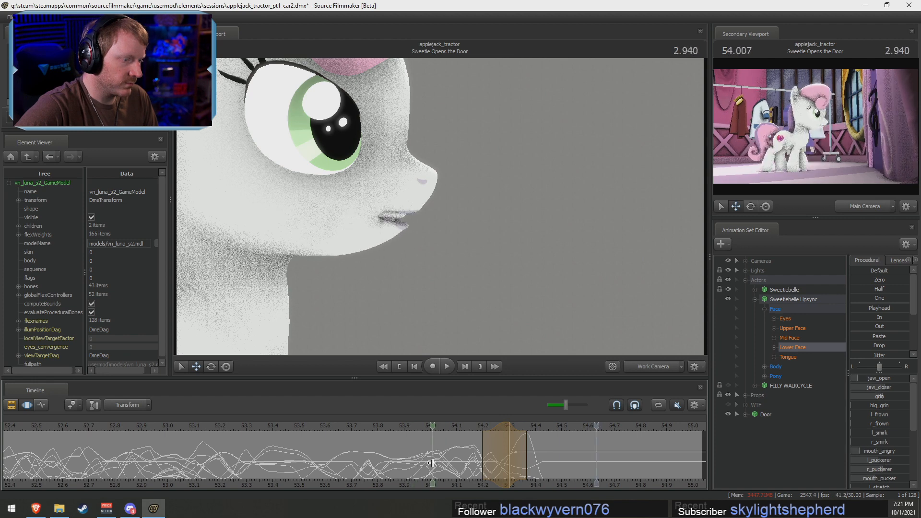
Over about 54.13–54.33 s, centred on 54.233 s, lower the l_puckerer and r_puckerer controls and raise l_stretch and r_stretch
{"action": "left_click", "coordinate": [492, 472], "text": "shift"}
{"action": "scroll", "coordinate": [491, 472], "scroll_direction": "up", "scroll_amount": 3, "text": "shift"}
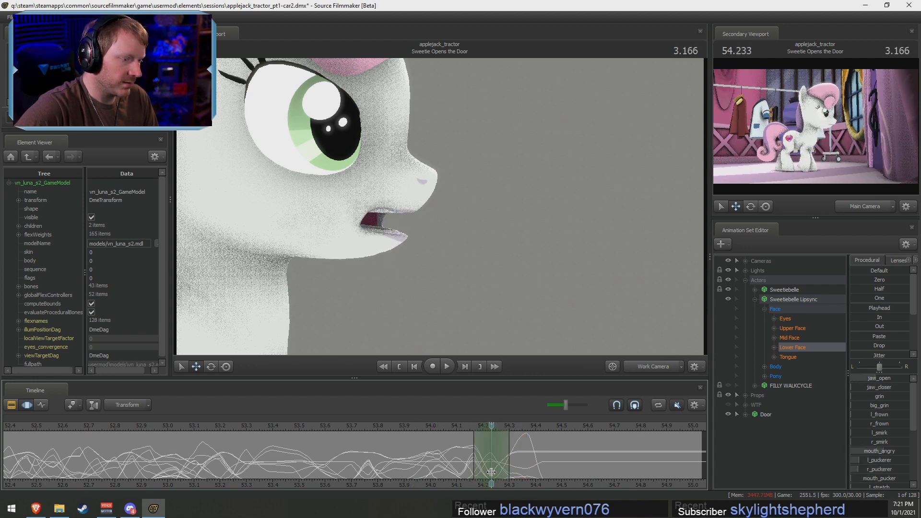
{"action": "double_click", "coordinate": [886, 459]}
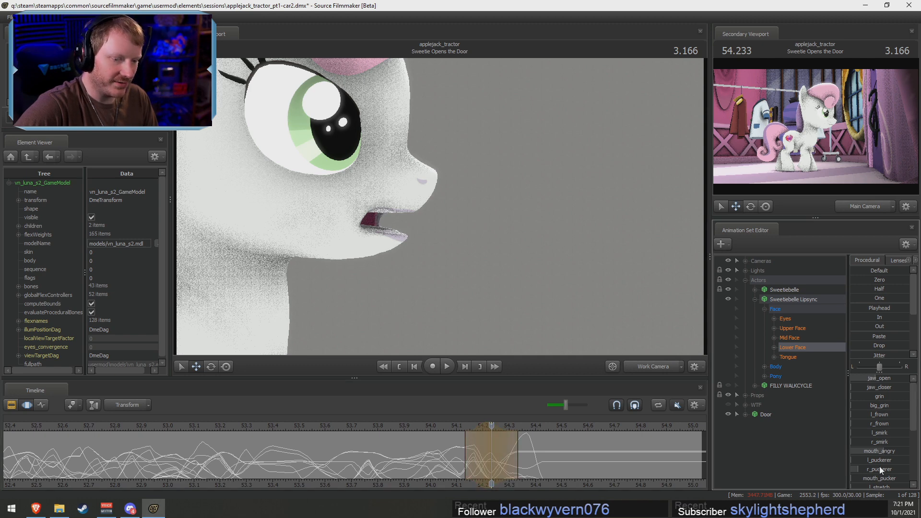
{"action": "scroll", "coordinate": [873, 469], "scroll_direction": "down", "scroll_amount": 2}
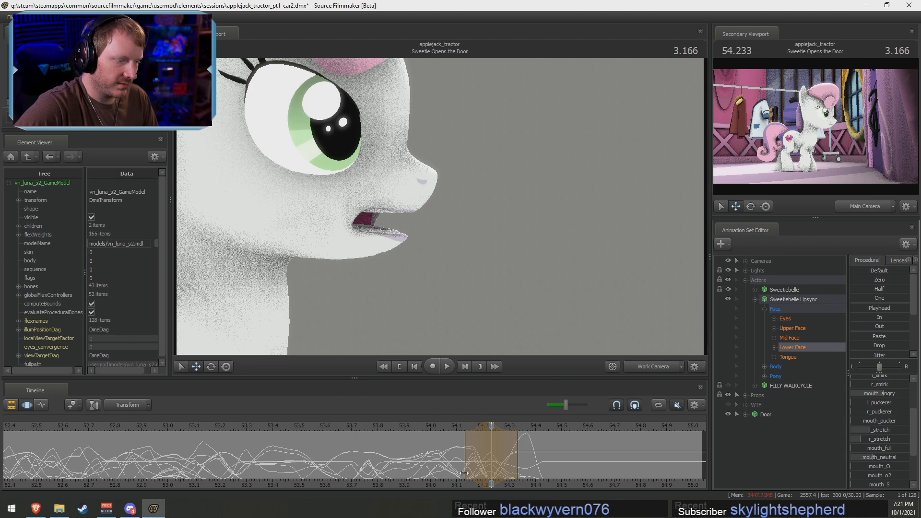
{"action": "left_click_drag", "start_coordinate": [491, 472], "coordinate": [518, 469]}
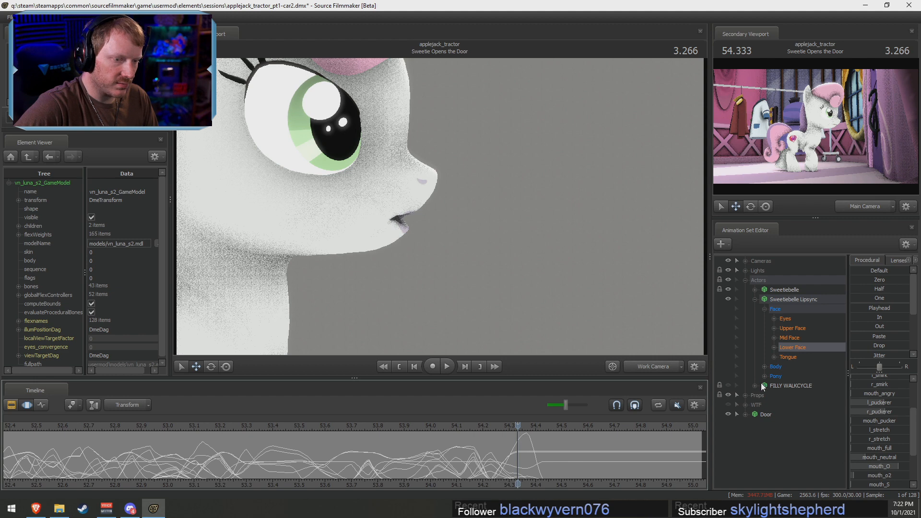
Select about 54.13–54.37 s and play the lipsync from about 53.8 s to check the widened mouth shape
{"action": "mouse_move", "coordinate": [500, 452]}
{"action": "left_mouse_down"}
{"action": "mouse_move", "coordinate": [471, 448]}
{"action": "mouse_move", "coordinate": [512, 447]}
{"action": "mouse_move", "coordinate": [502, 444]}
{"action": "left_mouse_up"}
{"action": "left_click", "coordinate": [379, 428]}
{"action": "key", "text": "space"}
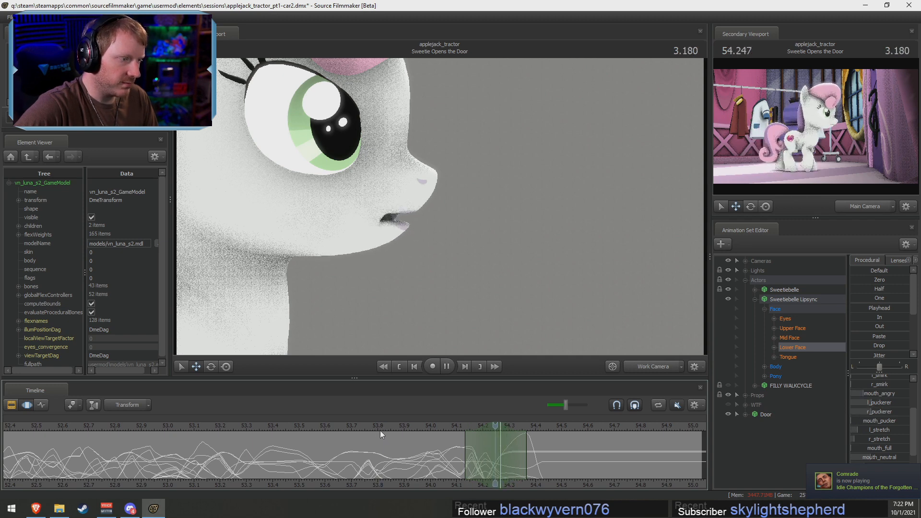
{"action": "scroll", "coordinate": [559, 469], "scroll_direction": "down", "scroll_amount": 1}
{"action": "left_click", "coordinate": [559, 468]}
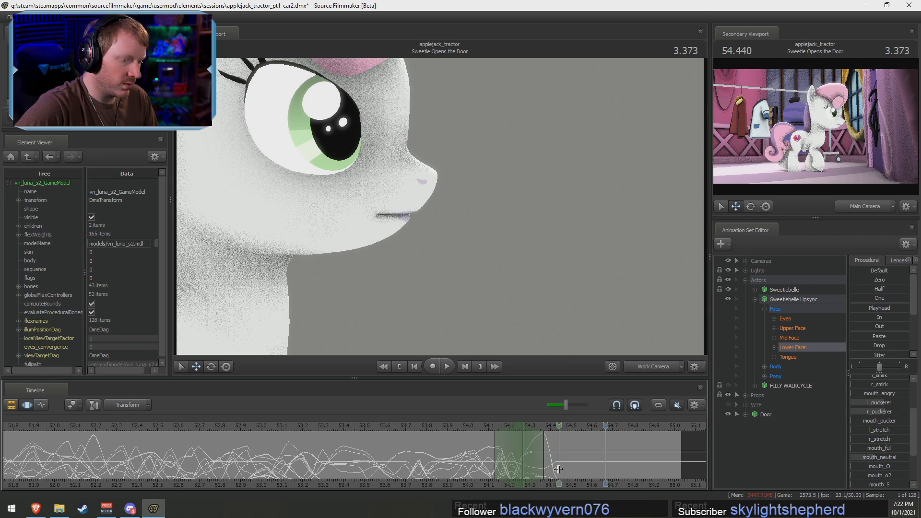
Move the time selection past the end of the mouth motion, centred on 54.633 s and spanning about 54.50–54.77 s
{"action": "left_click", "coordinate": [557, 469], "text": "shift"}
{"action": "middle_click_drag", "start_coordinate": [567, 481], "coordinate": [449, 470]}
{"action": "scroll", "coordinate": [401, 463], "scroll_direction": "up", "scroll_amount": 2}
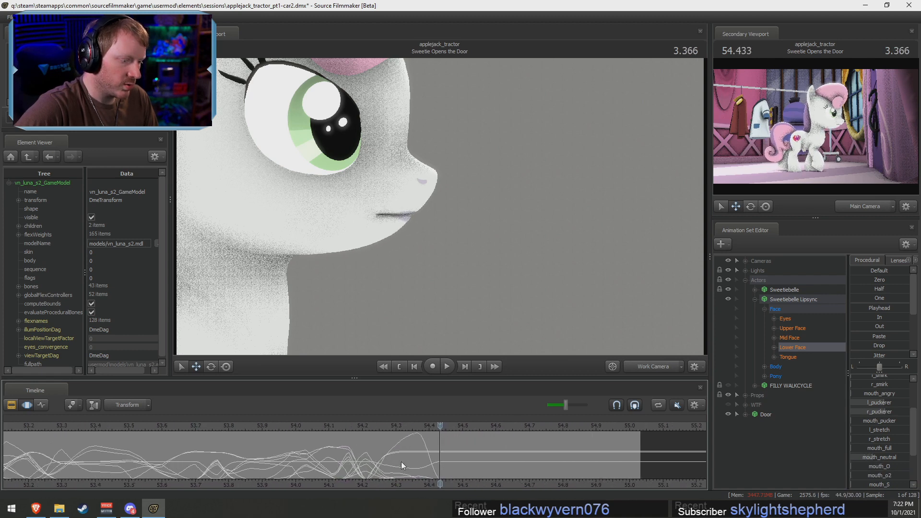
{"action": "key", "text": "shift"}
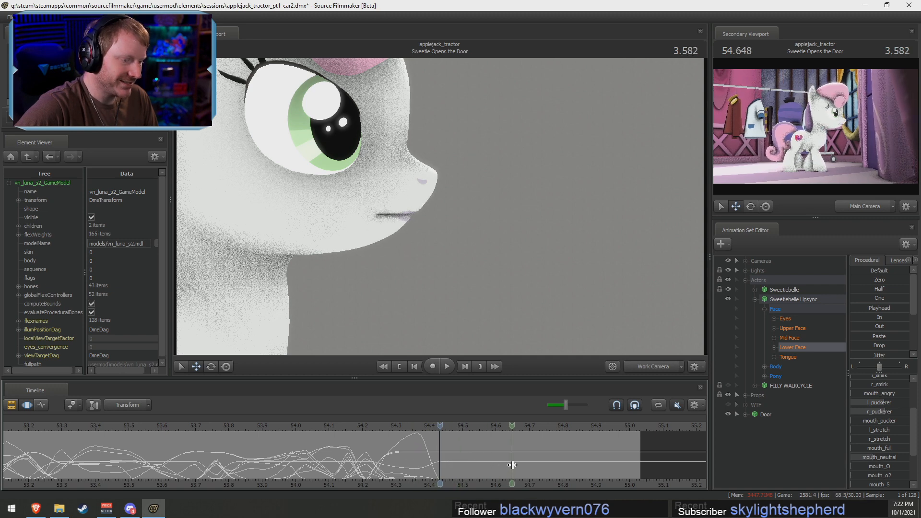
{"action": "left_click", "coordinate": [513, 465], "text": "shift"}
{"action": "left_click_drag", "start_coordinate": [512, 465], "coordinate": [493, 465], "text": "shift"}
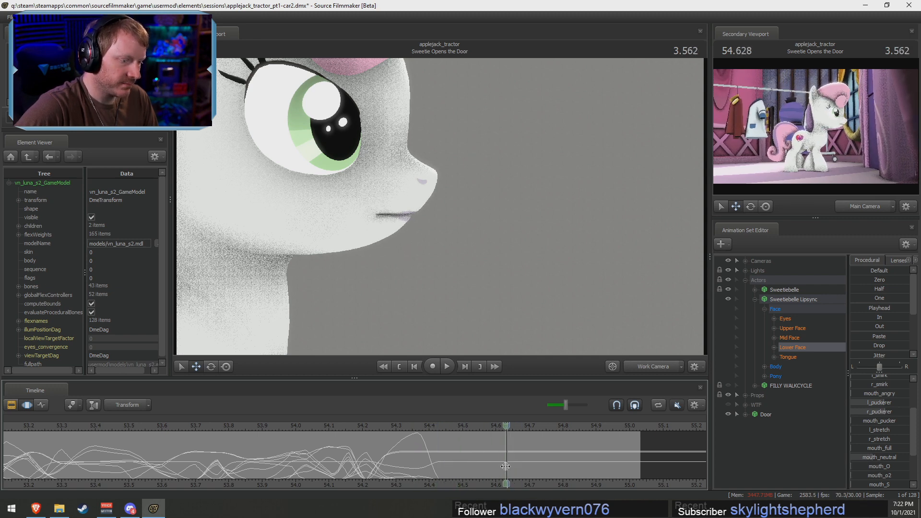
{"action": "scroll", "coordinate": [505, 466], "scroll_direction": "up", "scroll_amount": 3, "text": "shift"}
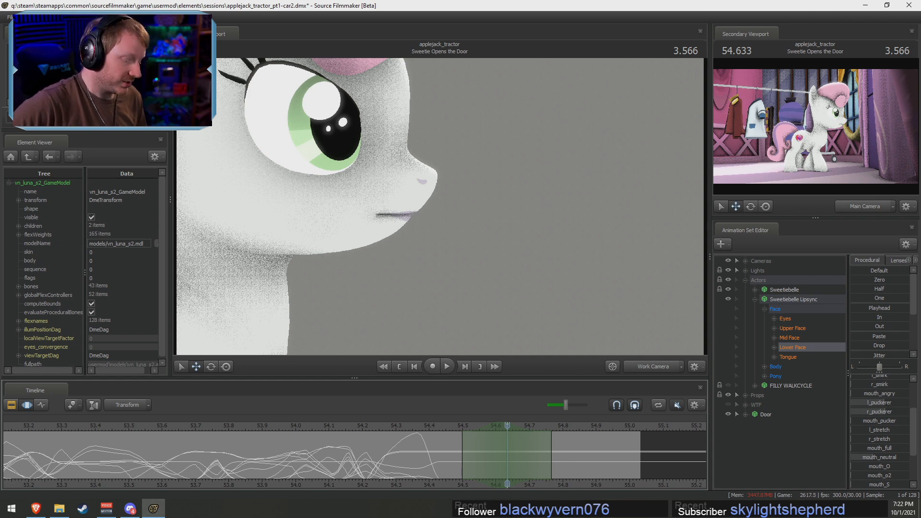
Switch to Snagit Editor and scrub the 6-second reference clip of the helmeted orange pony to study its mouth shapes
{"action": "key", "text": "super"}
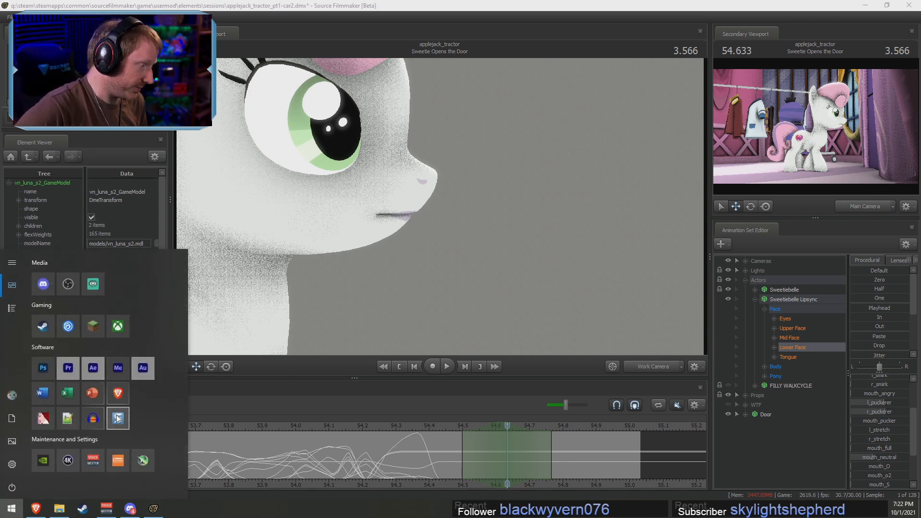
{"action": "left_click", "coordinate": [118, 417]}
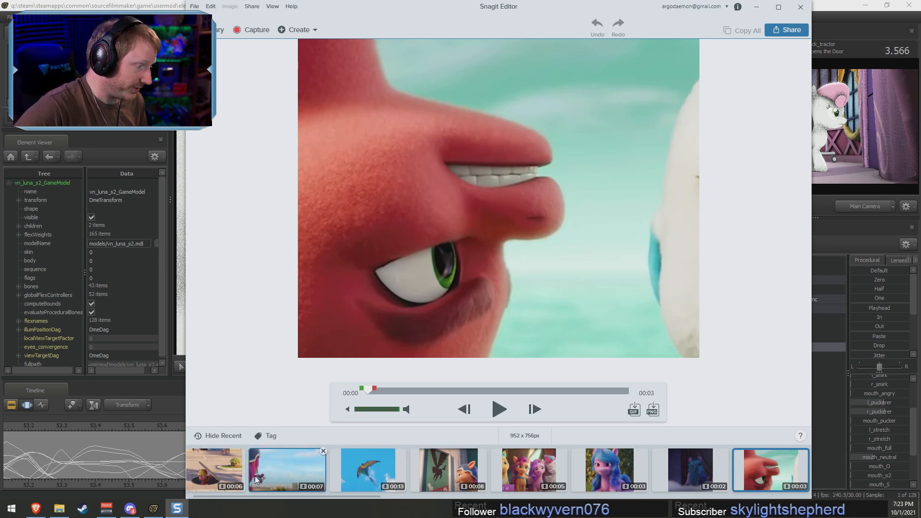
{"action": "left_click", "coordinate": [224, 476]}
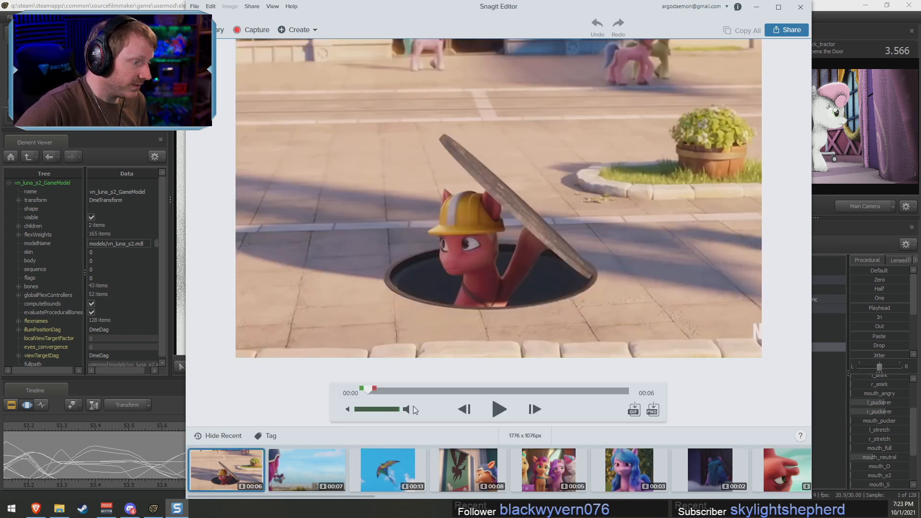
{"action": "left_click_drag", "start_coordinate": [479, 390], "coordinate": [430, 413]}
{"action": "left_click", "coordinate": [466, 416]}
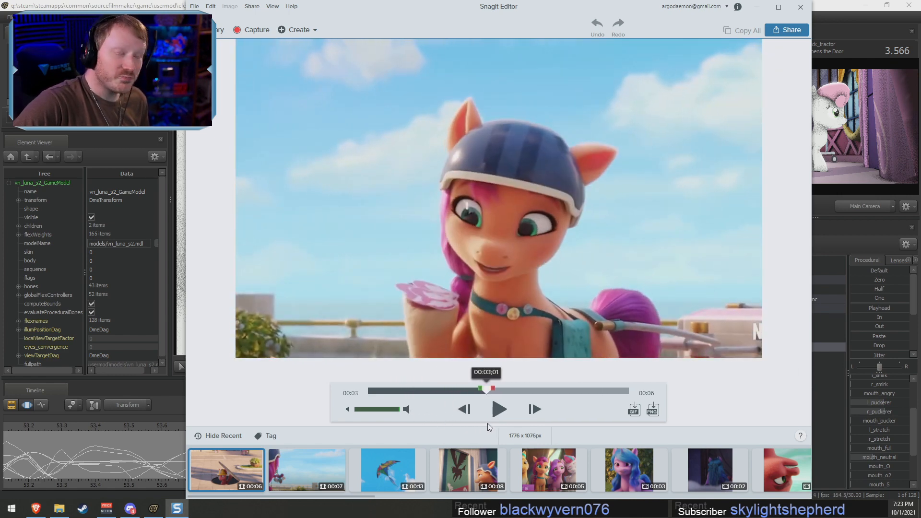
{"action": "left_click_drag", "start_coordinate": [531, 424], "coordinate": [483, 428]}
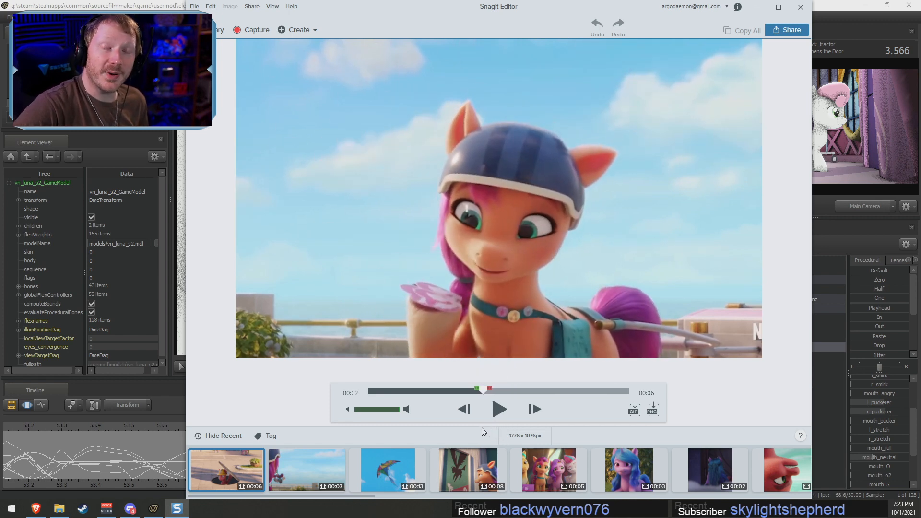
Open the 8-second reference clip with the winged-pony poster and scrub through its facial animation
{"action": "left_click", "coordinate": [468, 473]}
{"action": "scroll", "coordinate": [601, 490], "scroll_direction": "down", "scroll_amount": 7}
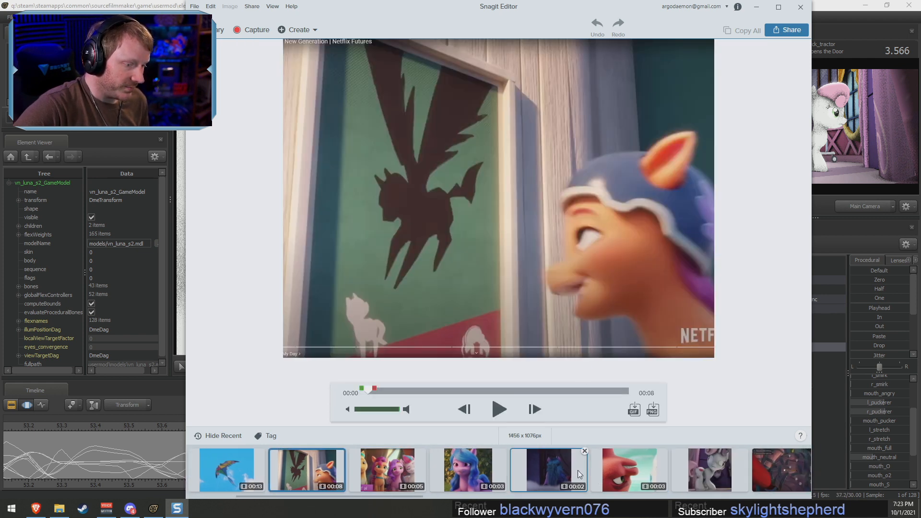
{"action": "scroll", "coordinate": [585, 485], "scroll_direction": "up", "scroll_amount": 7}
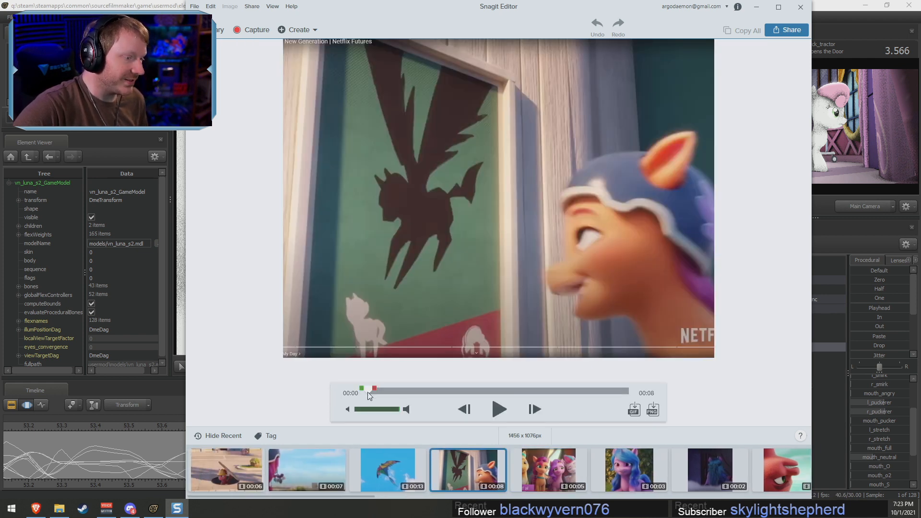
{"action": "left_click_drag", "start_coordinate": [367, 392], "coordinate": [514, 507]}
{"action": "left_click_drag", "start_coordinate": [513, 390], "coordinate": [513, 390]}
Scrub the 5-second pony group clip and the 3-second blue-maned unicorn clip, and close the Snagit editor
{"action": "left_click", "coordinate": [551, 480]}
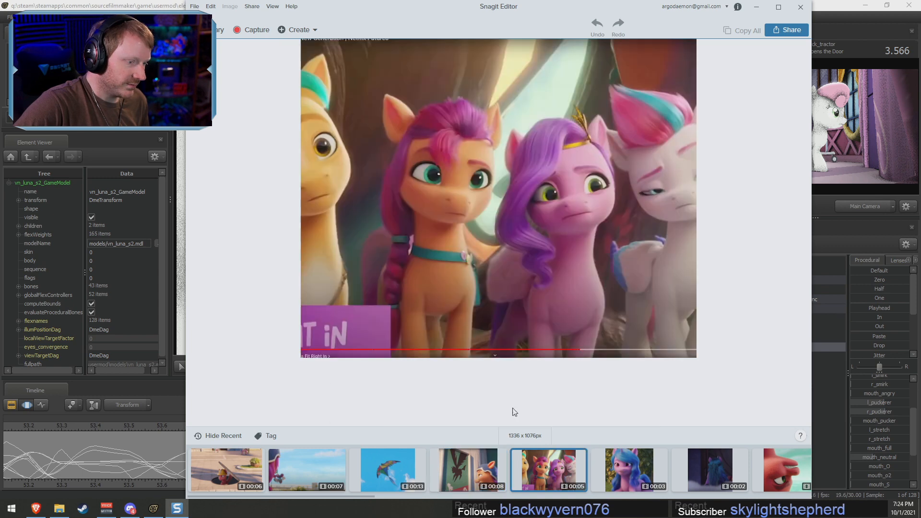
{"action": "left_click_drag", "start_coordinate": [425, 391], "coordinate": [493, 413]}
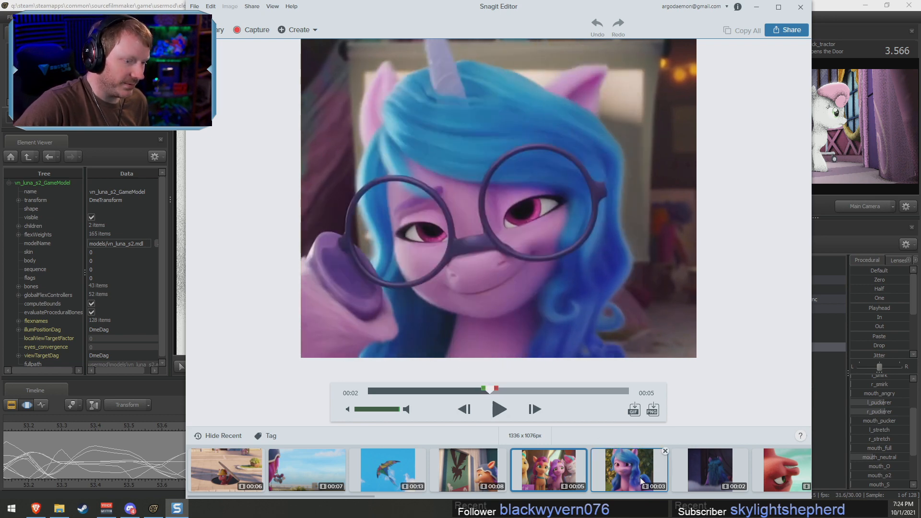
{"action": "left_click", "coordinate": [626, 462]}
{"action": "left_click_drag", "start_coordinate": [479, 367], "coordinate": [558, 395]}
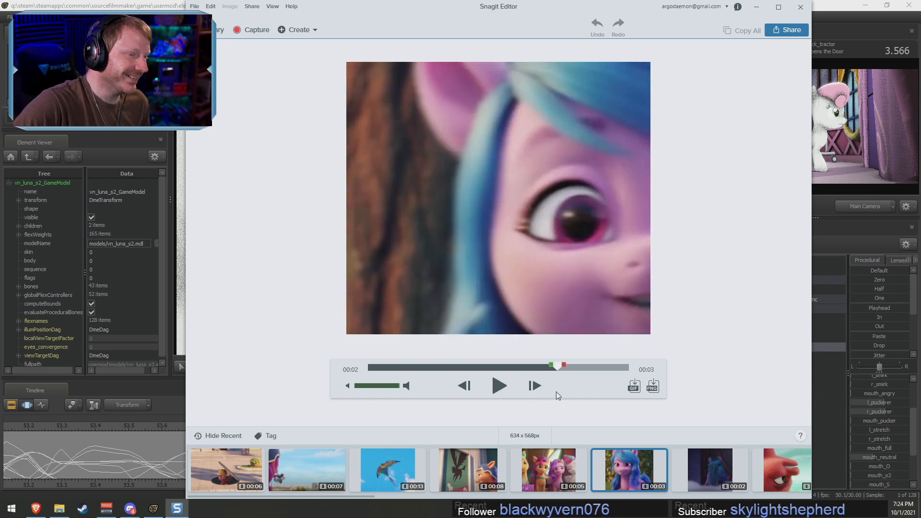
{"action": "left_click", "coordinate": [798, 8]}
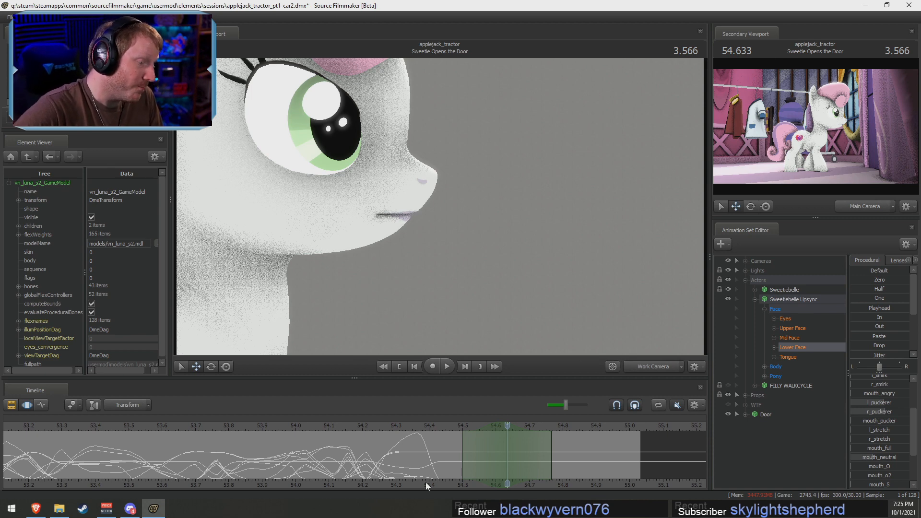
Centre the time selection on 54.466 s with a span of about 54.40–54.53 s
{"action": "middle_click_drag", "start_coordinate": [425, 486], "coordinate": [402, 491]}
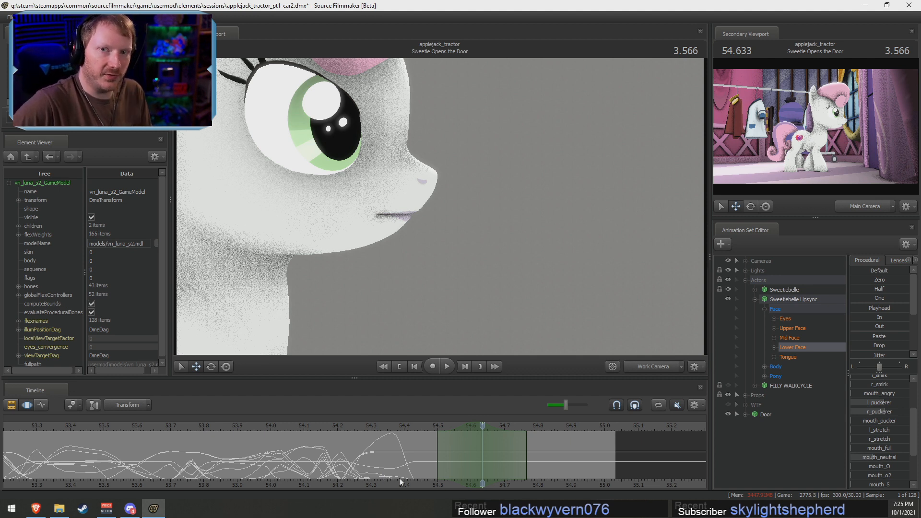
{"action": "left_click", "coordinate": [406, 442], "text": "shift"}
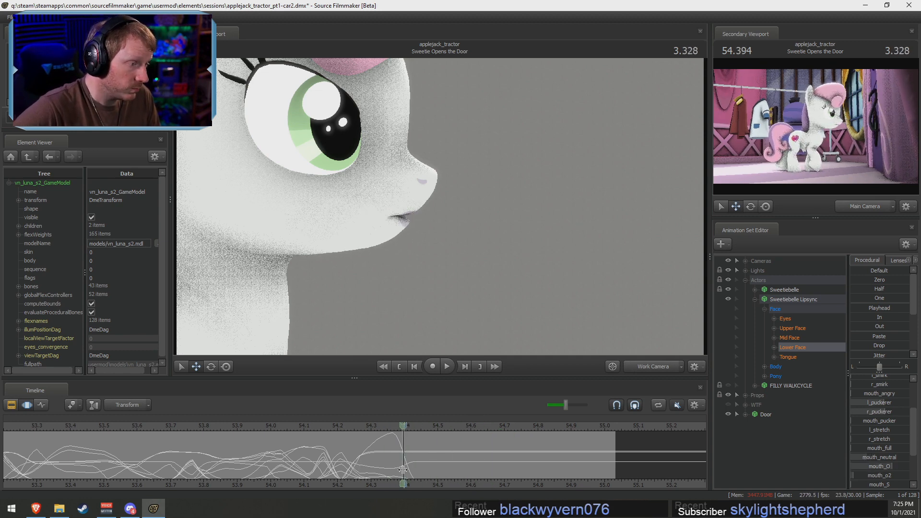
{"action": "left_click", "coordinate": [438, 470], "text": "shift"}
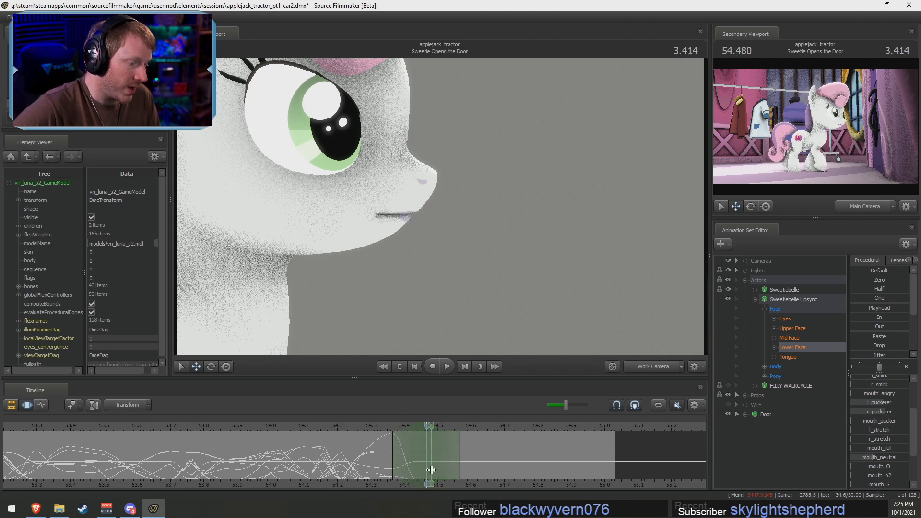
{"action": "scroll", "coordinate": [432, 470], "scroll_direction": "up", "scroll_amount": 2, "text": "shift"}
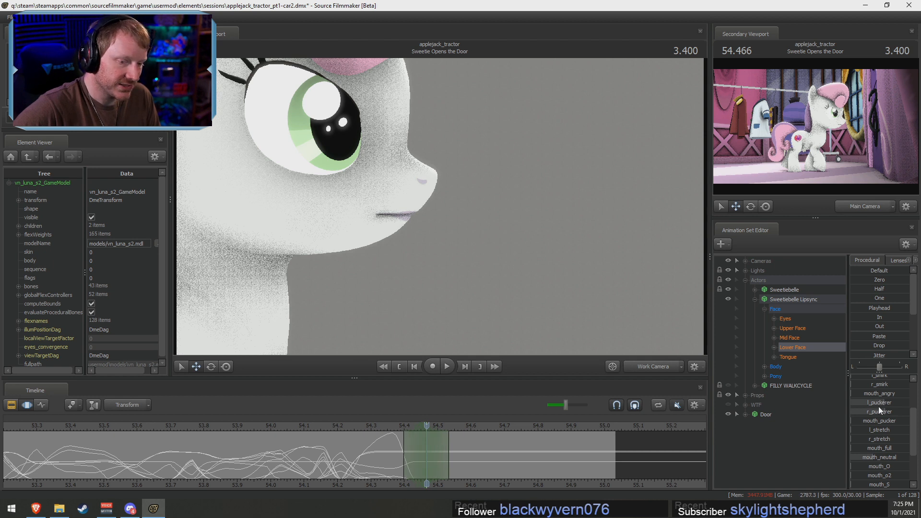
Shape Sweetie Belle's mouth at 54.466 s into a slightly parted grin using the grin, lip-down and jaw controls
{"action": "scroll", "coordinate": [880, 408], "scroll_direction": "up", "scroll_amount": 2}
{"action": "left_click_drag", "start_coordinate": [878, 401], "coordinate": [898, 397]}
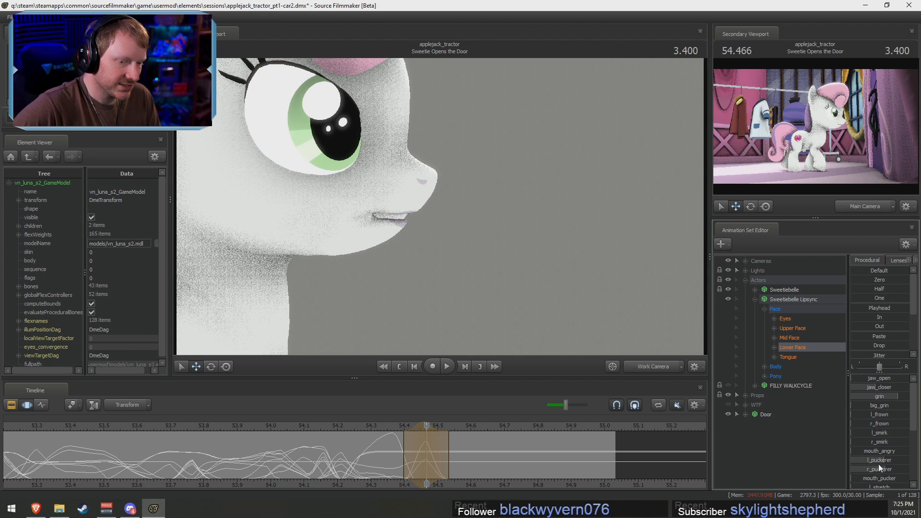
{"action": "scroll", "coordinate": [875, 468], "scroll_direction": "down", "scroll_amount": 3}
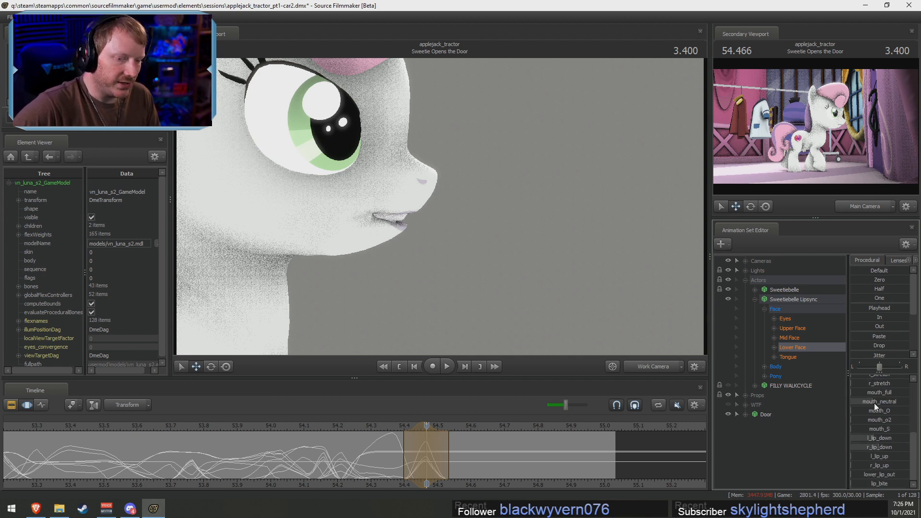
{"action": "scroll", "coordinate": [873, 403], "scroll_direction": "up", "scroll_amount": 3}
{"action": "left_click_drag", "start_coordinate": [868, 379], "coordinate": [888, 387]}
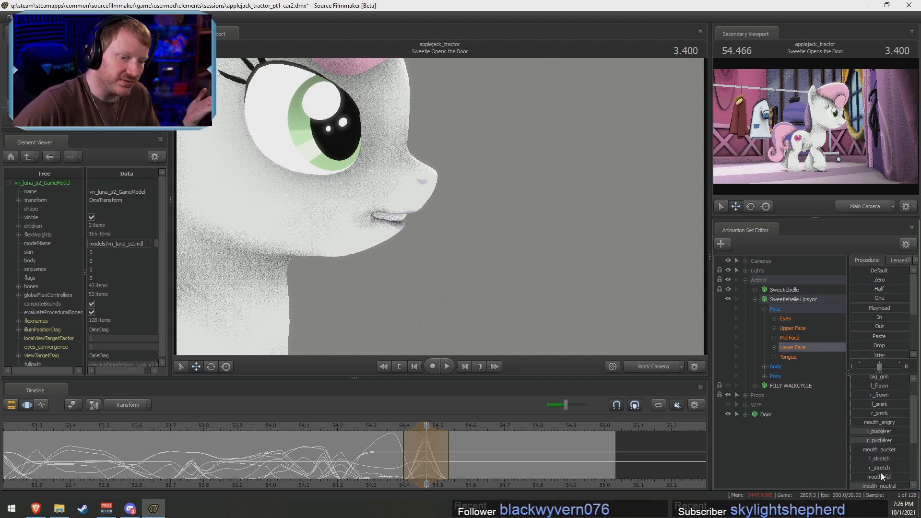
{"action": "scroll", "coordinate": [880, 473], "scroll_direction": "down", "scroll_amount": 3}
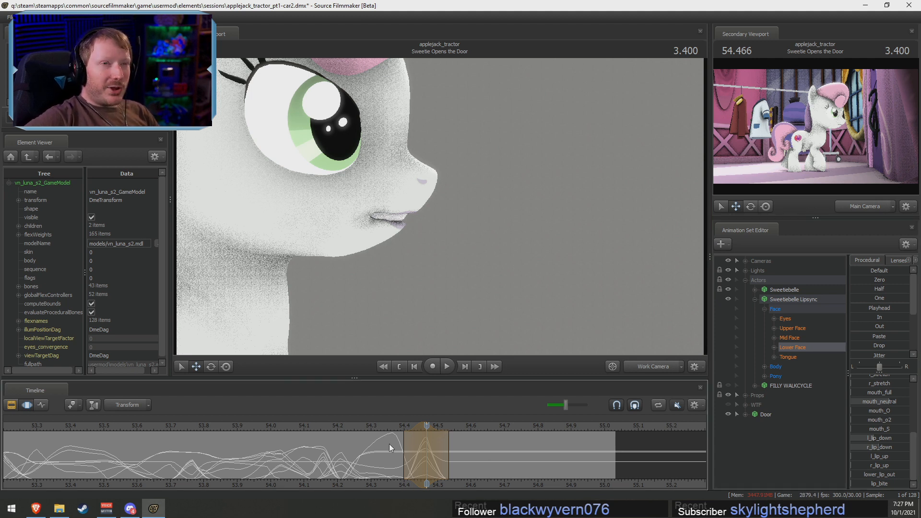
Centre the time selection on 54.400 s, open the jaw with jaw_open, and extend the selection's start to about 54.30 s
{"action": "middle_click_drag", "start_coordinate": [358, 483], "coordinate": [324, 479]}
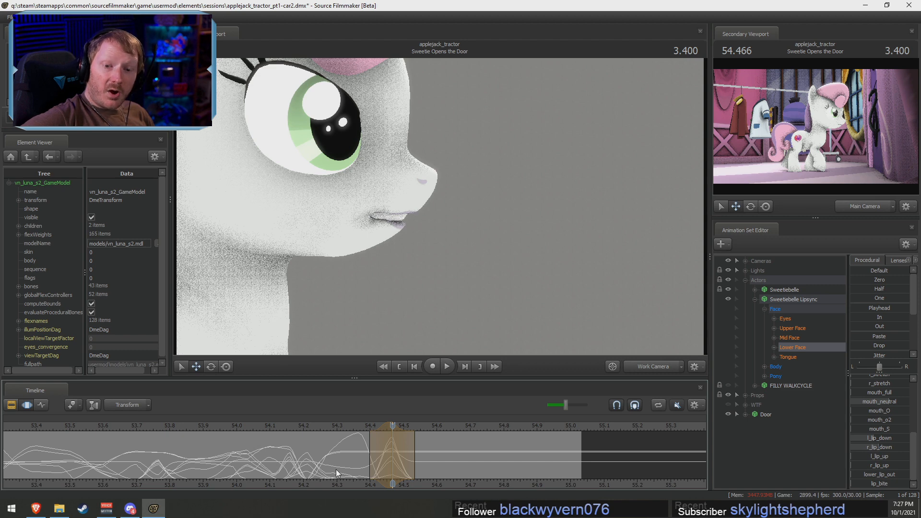
{"action": "mouse_move", "coordinate": [375, 444]}
{"action": "middle_mouse_down"}
{"action": "mouse_move", "coordinate": [358, 451]}
{"action": "mouse_move", "coordinate": [390, 453]}
{"action": "mouse_move", "coordinate": [356, 457]}
{"action": "mouse_move", "coordinate": [371, 462]}
{"action": "middle_mouse_up"}
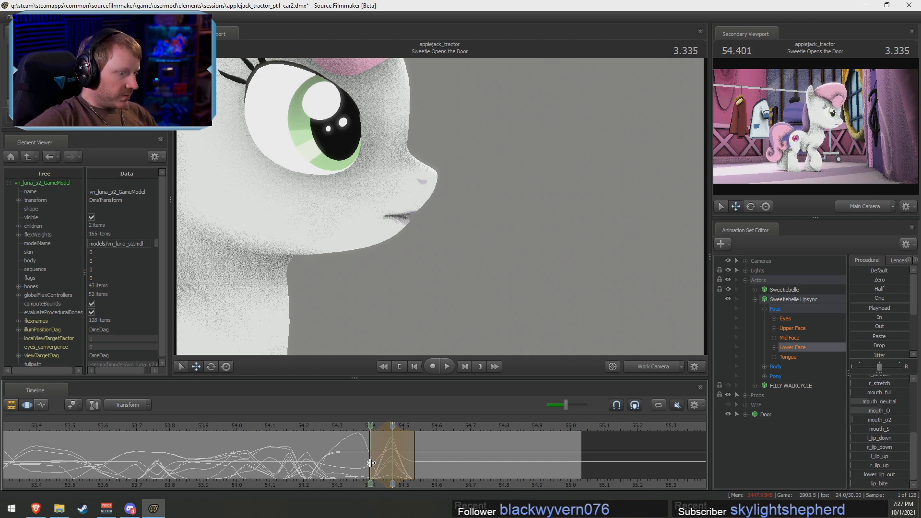
{"action": "key", "text": "Escape"}
{"action": "left_click", "coordinate": [370, 462], "text": "shift"}
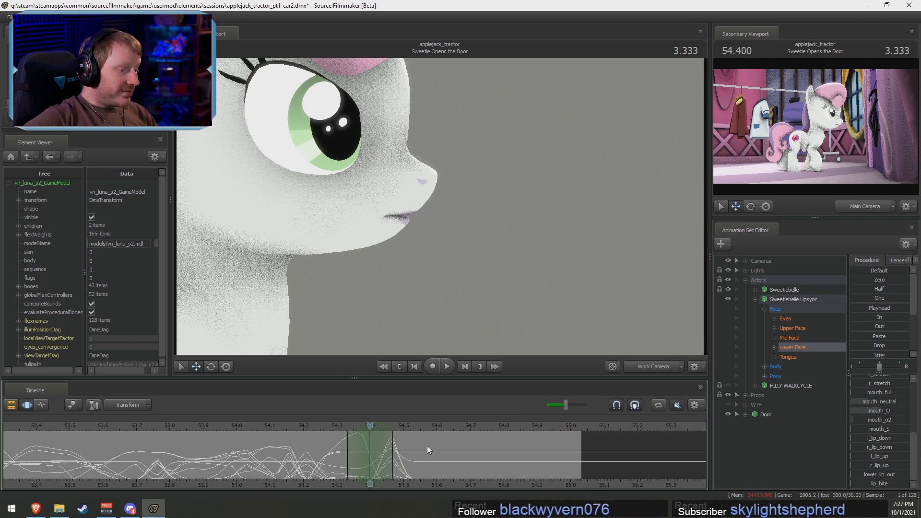
{"action": "scroll", "coordinate": [857, 380], "scroll_direction": "up", "scroll_amount": 4}
{"action": "left_click_drag", "start_coordinate": [862, 380], "coordinate": [885, 380]}
{"action": "left_click_drag", "start_coordinate": [324, 450], "coordinate": [346, 458]}
{"action": "mouse_move", "coordinate": [347, 458]}
{"action": "middle_mouse_down"}
{"action": "mouse_move", "coordinate": [384, 458]}
{"action": "mouse_move", "coordinate": [364, 454]}
{"action": "middle_mouse_up"}
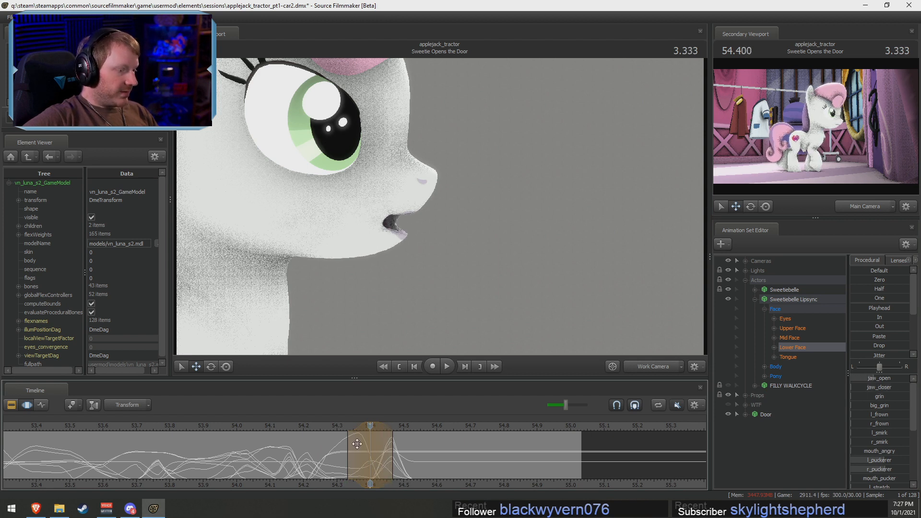
{"action": "left_click_drag", "start_coordinate": [348, 447], "coordinate": [337, 448]}
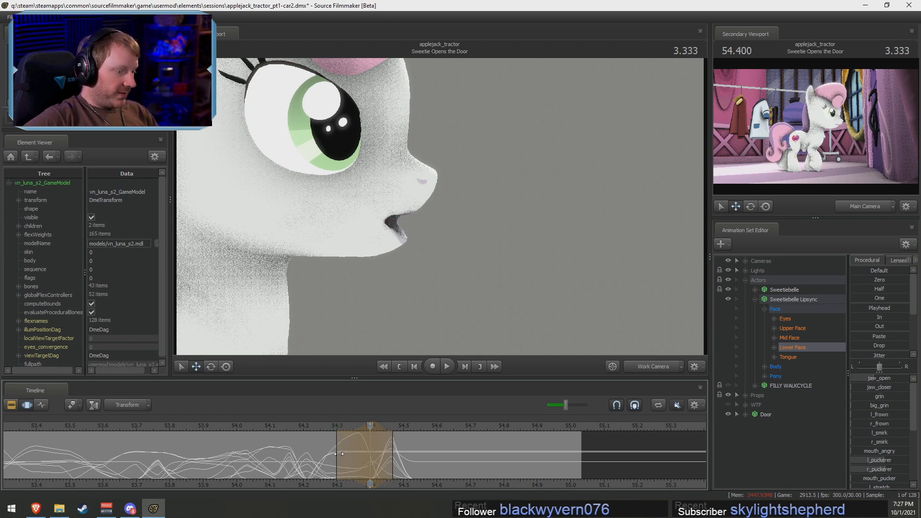
Centre a new time selection on 54.600 s with a span of about 54.47–54.73 s
{"action": "key", "text": "shift"}
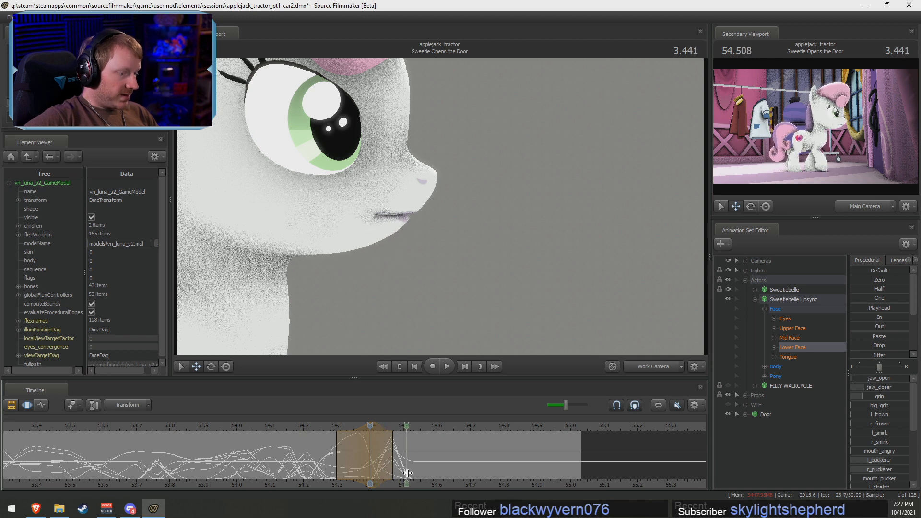
{"action": "left_click", "coordinate": [452, 468], "text": "shift"}
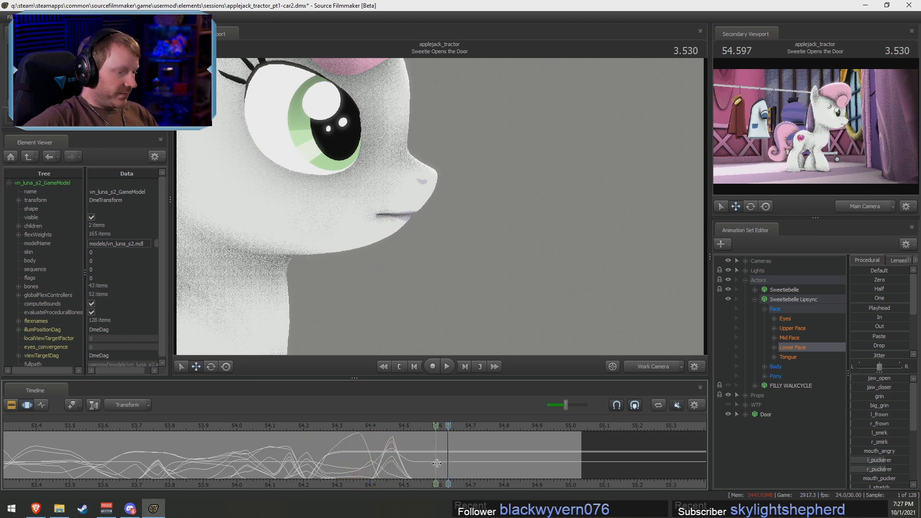
{"action": "left_click", "coordinate": [442, 465], "text": "shift"}
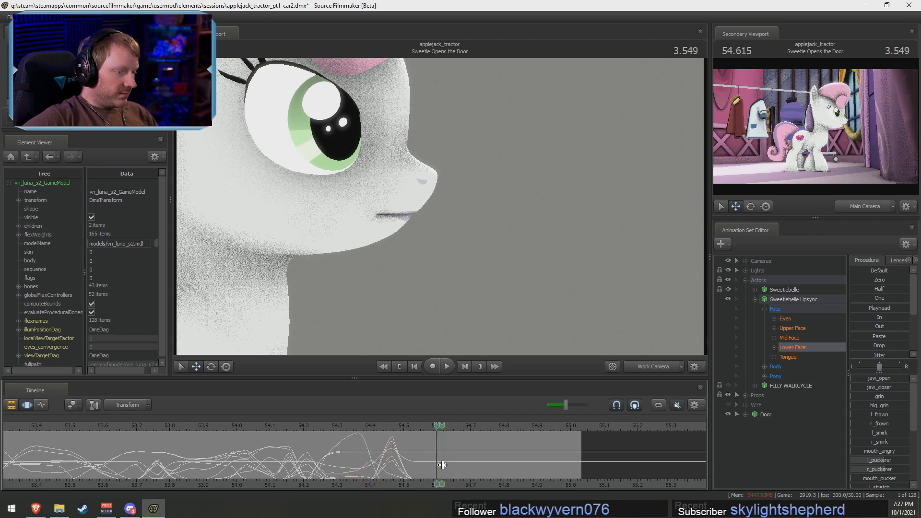
{"action": "scroll", "coordinate": [442, 465], "scroll_direction": "up", "scroll_amount": 4}
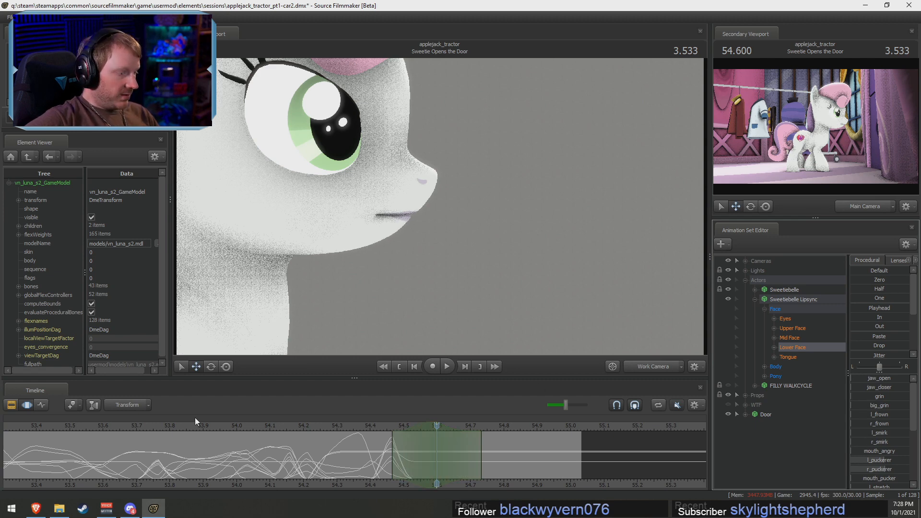
Scrub back to the mouth pose at 51.500 s and apply it fully to the time selection with the Playhead preset
{"action": "left_click_drag", "start_coordinate": [195, 417], "coordinate": [289, 447]}
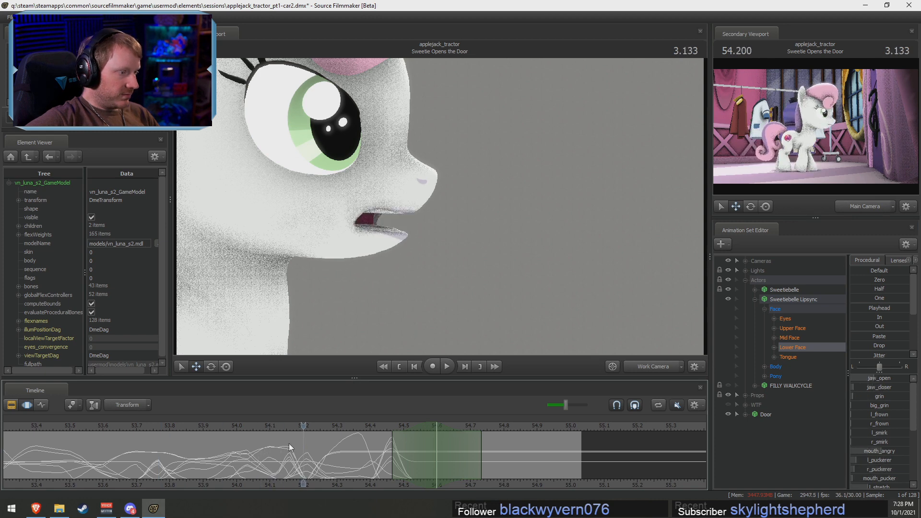
{"action": "scroll", "coordinate": [290, 447], "scroll_direction": "down", "scroll_amount": 3}
{"action": "left_click_drag", "start_coordinate": [120, 419], "coordinate": [164, 451]}
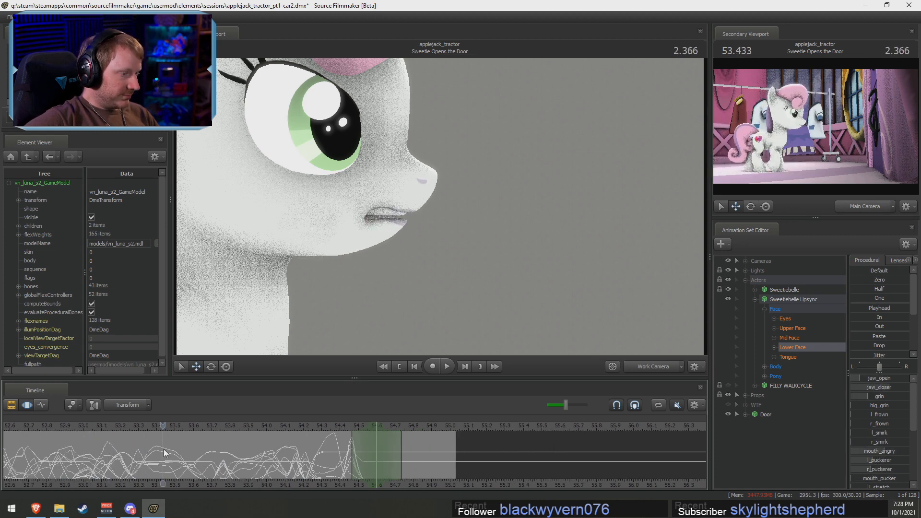
{"action": "scroll", "coordinate": [164, 453], "scroll_direction": "down", "scroll_amount": 2}
{"action": "left_click_drag", "start_coordinate": [19, 431], "coordinate": [97, 450]}
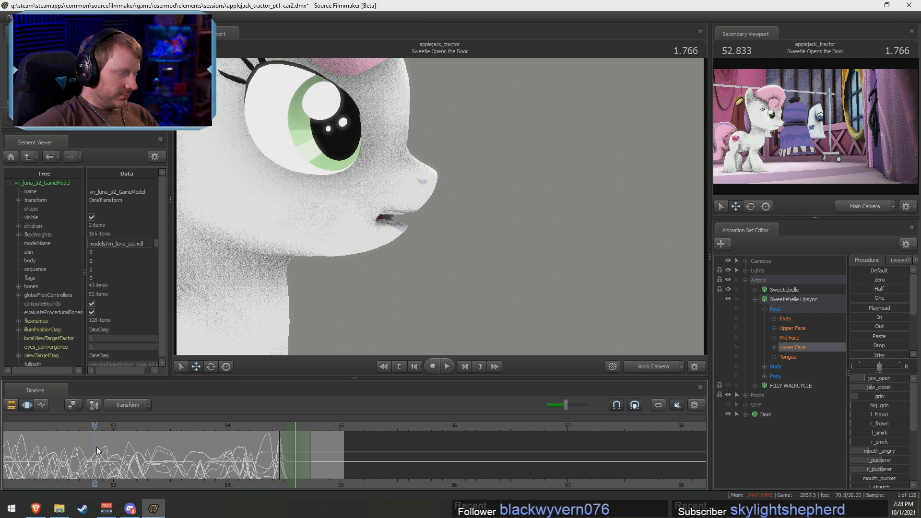
{"action": "middle_click_drag", "start_coordinate": [79, 483], "coordinate": [254, 444]}
{"action": "left_click_drag", "start_coordinate": [60, 427], "coordinate": [120, 440]}
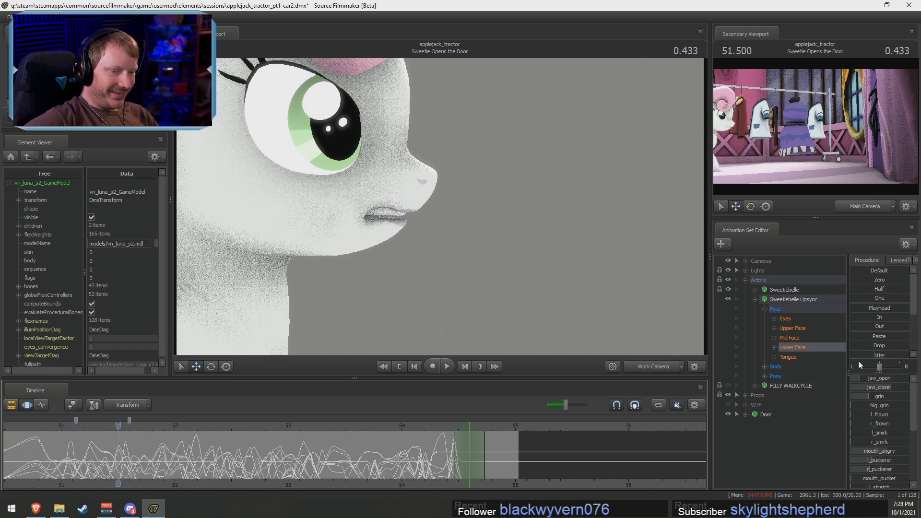
{"action": "left_click_drag", "start_coordinate": [867, 307], "coordinate": [910, 308]}
Return to 54.600 s and widen the copied mouth pose by adjusting the lip-down and puckerer controls
{"action": "scroll", "coordinate": [425, 458], "scroll_direction": "up", "scroll_amount": 3}
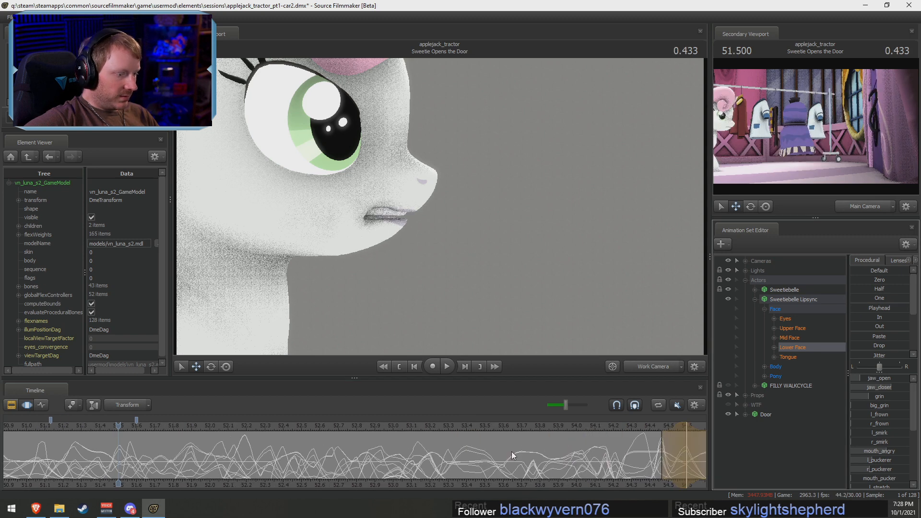
{"action": "left_click_drag", "start_coordinate": [607, 425], "coordinate": [580, 493]}
{"action": "middle_click_drag", "start_coordinate": [624, 473], "coordinate": [333, 454]}
{"action": "scroll", "coordinate": [404, 452], "scroll_direction": "up", "scroll_amount": 6}
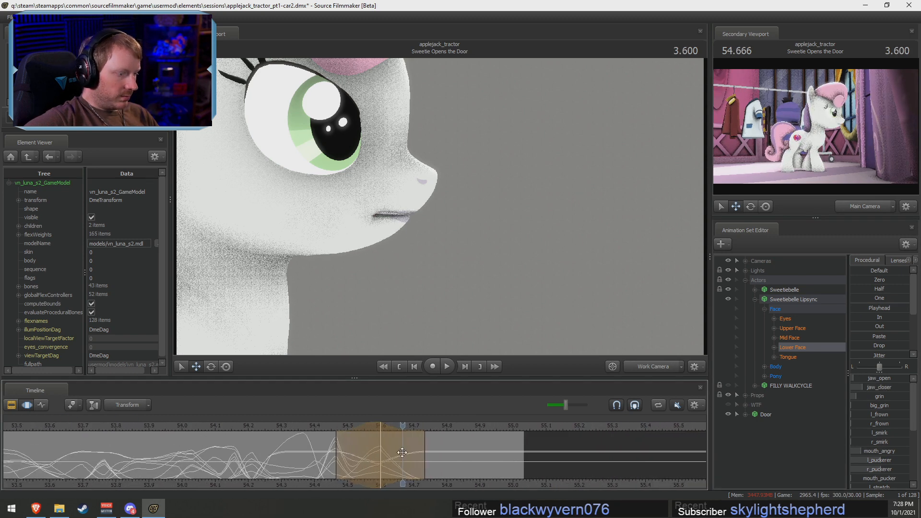
{"action": "key", "text": "shift"}
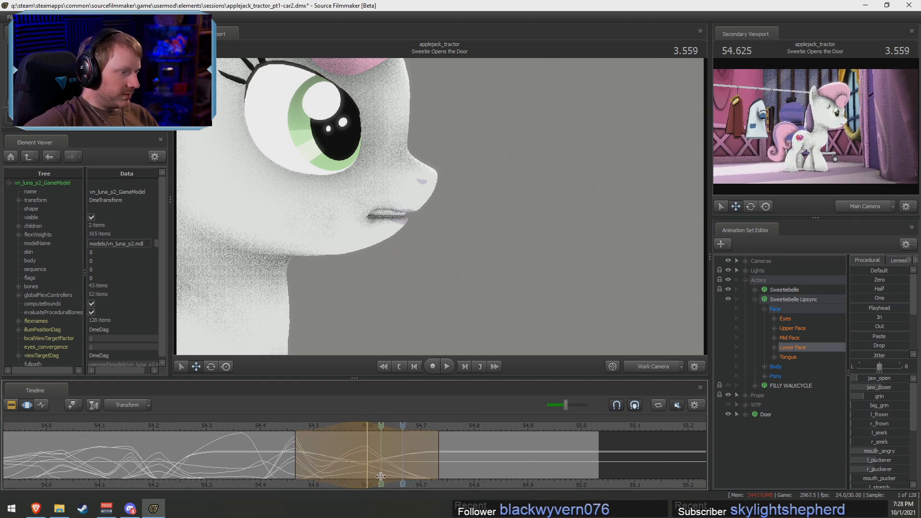
{"action": "left_click_drag", "start_coordinate": [284, 429], "coordinate": [363, 446]}
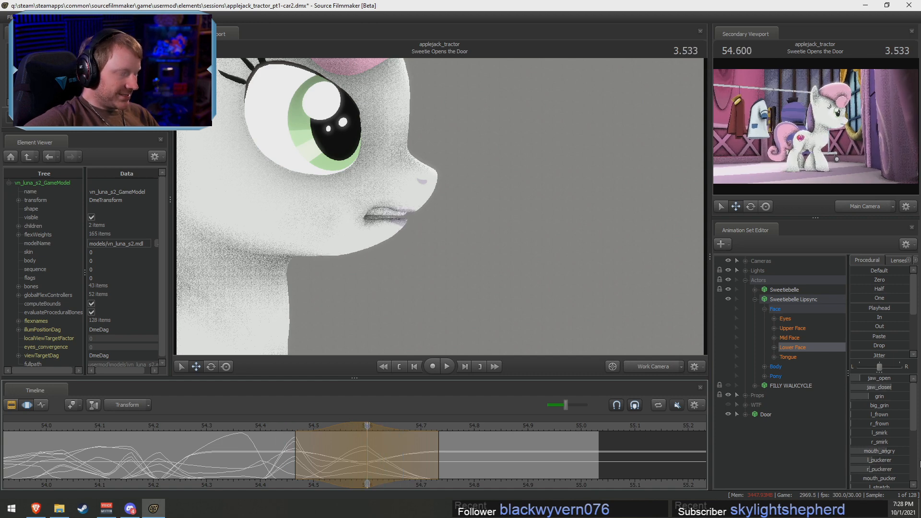
{"action": "scroll", "coordinate": [885, 462], "scroll_direction": "down", "scroll_amount": 4}
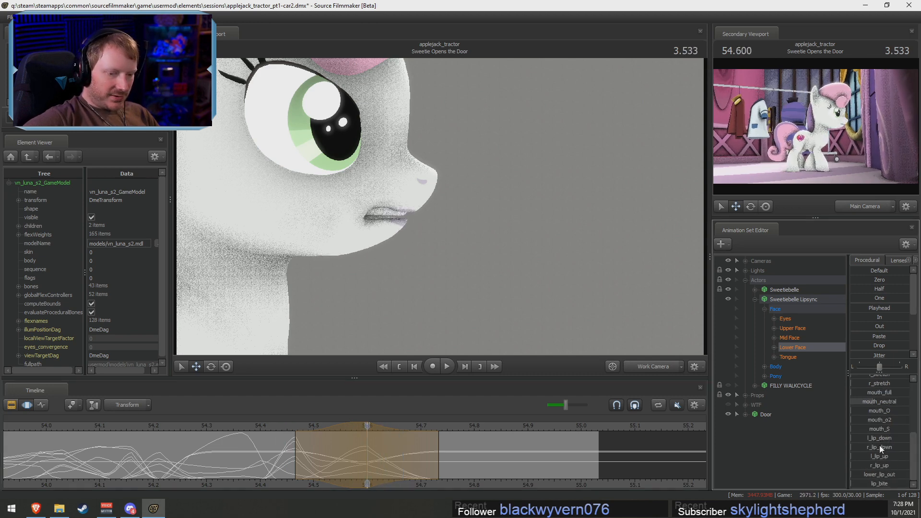
{"action": "mouse_move", "coordinate": [879, 446]}
{"action": "left_mouse_down"}
{"action": "mouse_move", "coordinate": [893, 447]}
{"action": "mouse_move", "coordinate": [874, 439]}
{"action": "mouse_move", "coordinate": [894, 440]}
{"action": "mouse_move", "coordinate": [869, 433]}
{"action": "mouse_move", "coordinate": [870, 441]}
{"action": "left_mouse_up"}
{"action": "scroll", "coordinate": [894, 424], "scroll_direction": "up", "scroll_amount": 3}
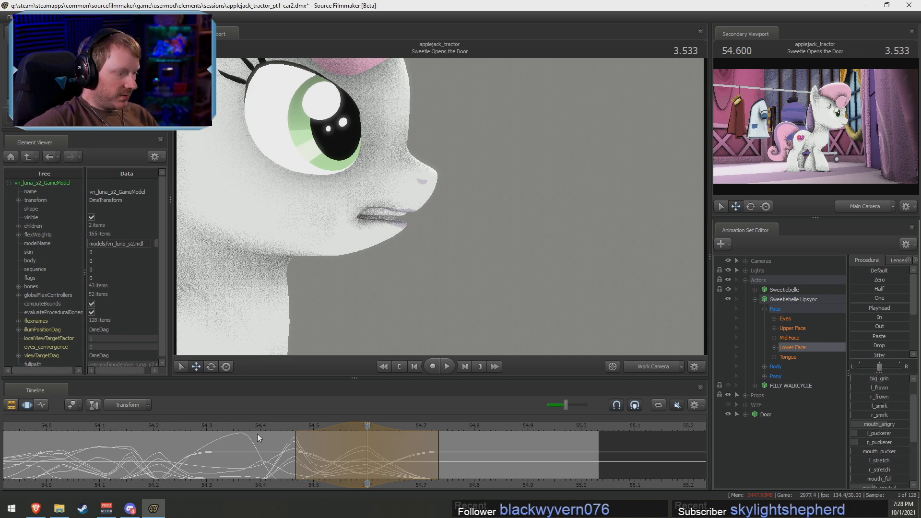
Centre the time selection on 54.533 s, spanning about 54.47–54.60 s, and open the mouth with jaw_open
{"action": "left_click", "coordinate": [331, 459], "text": "shift"}
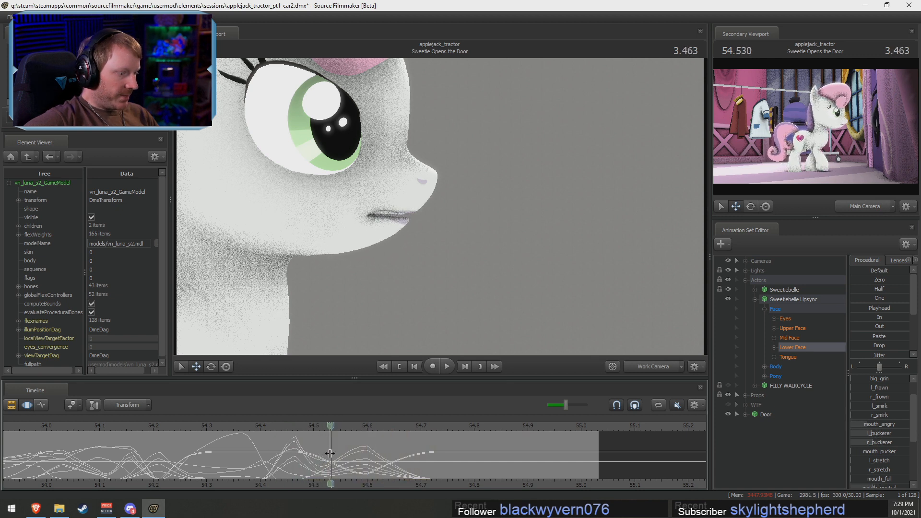
{"action": "scroll", "coordinate": [330, 454], "scroll_direction": "up", "scroll_amount": 2, "text": "shift"}
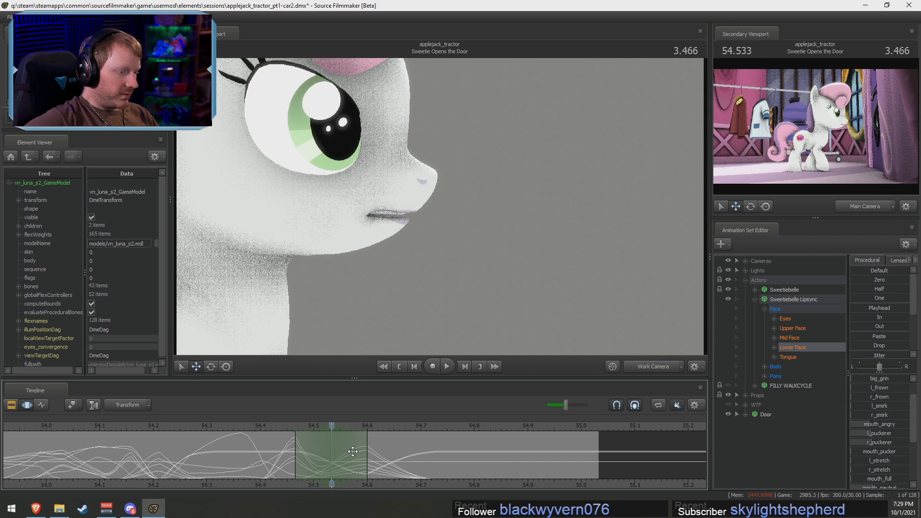
{"action": "scroll", "coordinate": [879, 381], "scroll_direction": "up", "scroll_amount": 1}
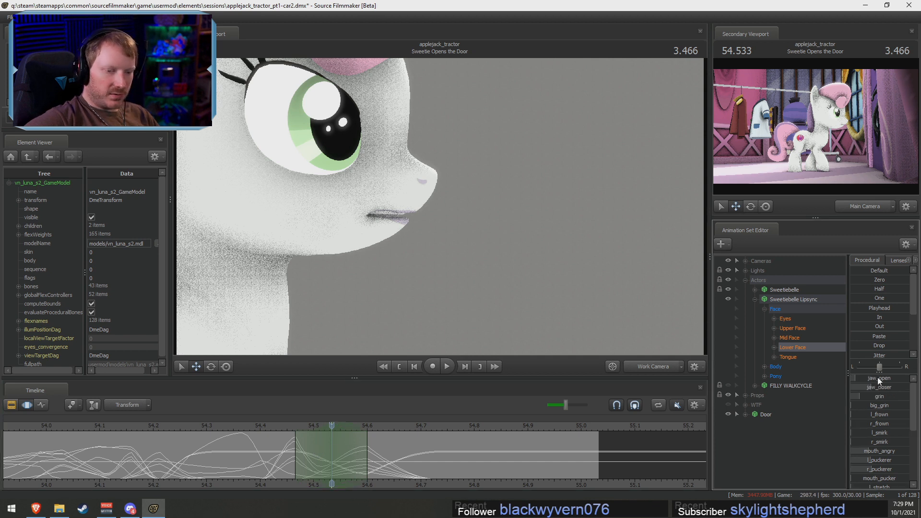
{"action": "left_click_drag", "start_coordinate": [880, 381], "coordinate": [901, 384]}
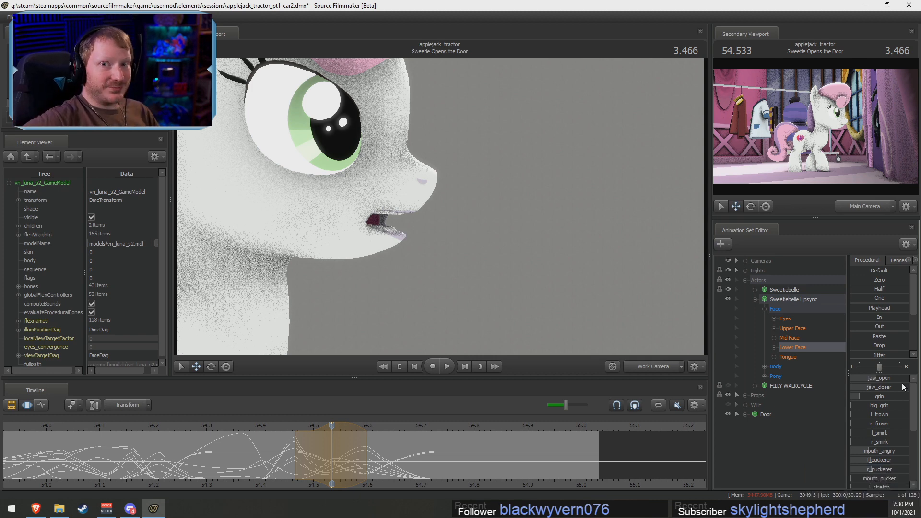
Centre the time selection on 54.766 s with a span of about 54.67–54.87 s
{"action": "mouse_move", "coordinate": [494, 450]}
{"action": "left_mouse_down"}
{"action": "mouse_move", "coordinate": [239, 445]}
{"action": "mouse_move", "coordinate": [337, 456]}
{"action": "mouse_move", "coordinate": [304, 460]}
{"action": "mouse_move", "coordinate": [319, 465]}
{"action": "mouse_move", "coordinate": [556, 462]}
{"action": "mouse_move", "coordinate": [413, 463]}
{"action": "left_mouse_up"}
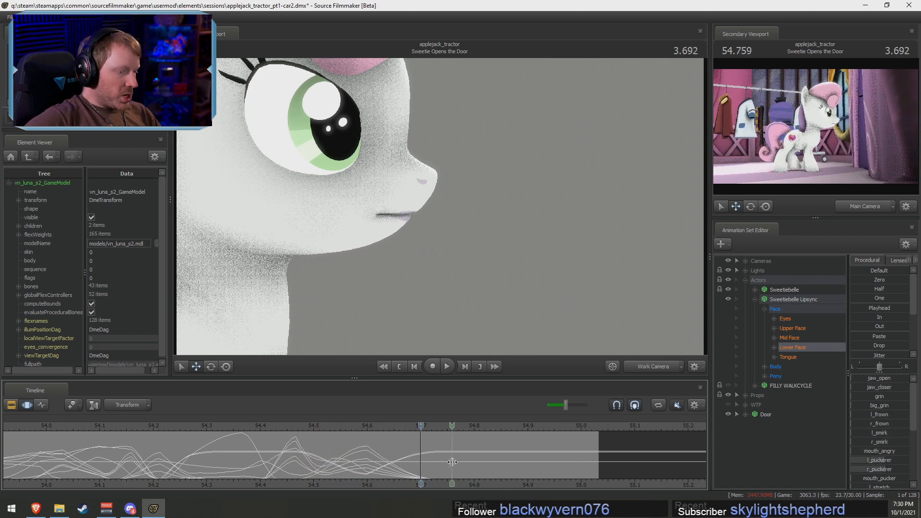
{"action": "left_click", "coordinate": [452, 462], "text": "shift"}
{"action": "scroll", "coordinate": [400, 459], "scroll_direction": "up", "scroll_amount": 1}
{"action": "scroll", "coordinate": [401, 458], "scroll_direction": "down", "scroll_amount": 4}
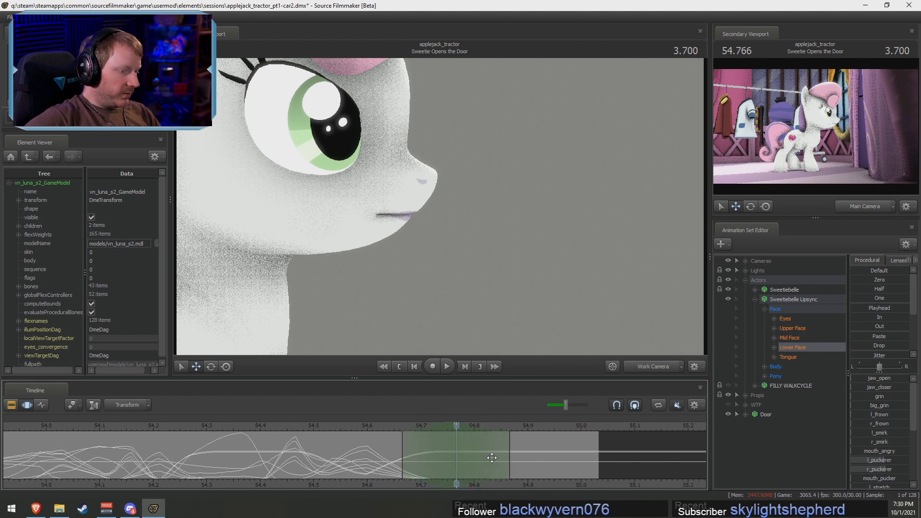
Return to 52.566 s and play back the lipsync to review the mouth shapes up to the latest edits
{"action": "left_click_drag", "start_coordinate": [145, 427], "coordinate": [413, 456]}
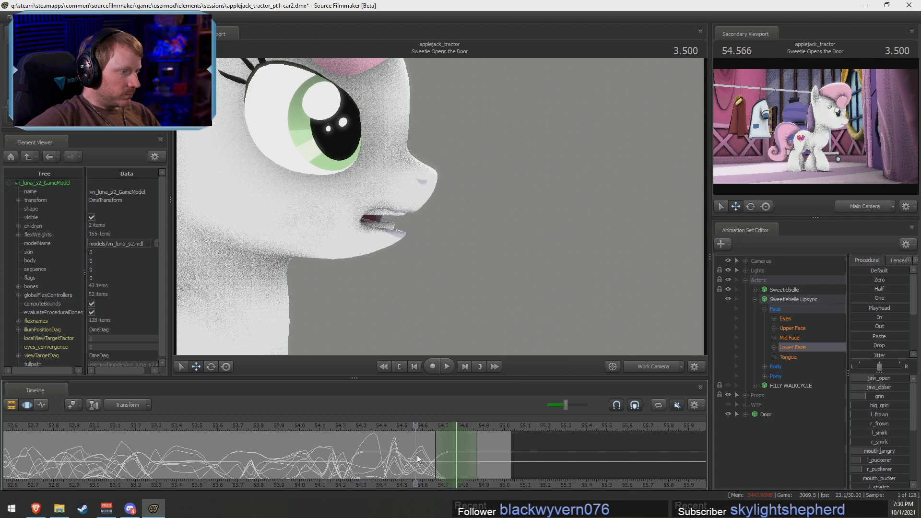
{"action": "scroll", "coordinate": [412, 456], "scroll_direction": "down", "scroll_amount": 2}
{"action": "left_click_drag", "start_coordinate": [113, 432], "coordinate": [215, 435]}
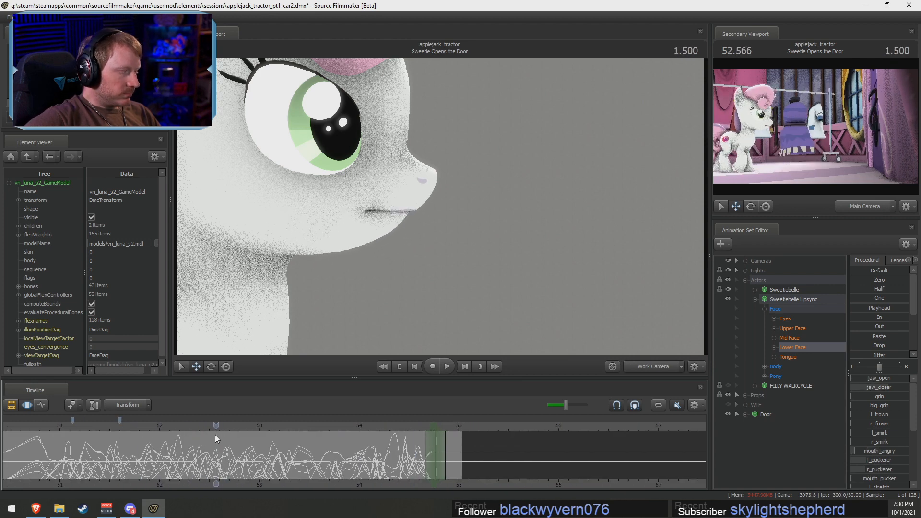
{"action": "scroll", "coordinate": [215, 435], "scroll_direction": "up", "scroll_amount": 1}
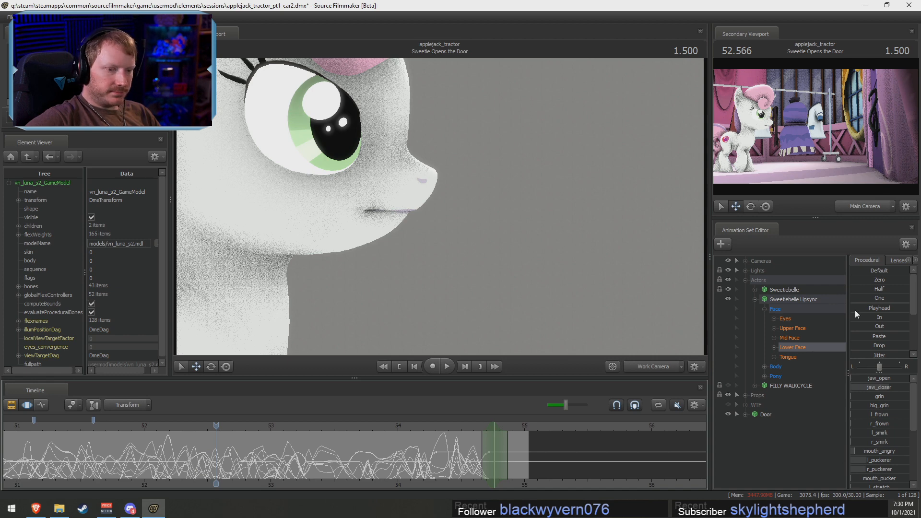
{"action": "key", "text": "space"}
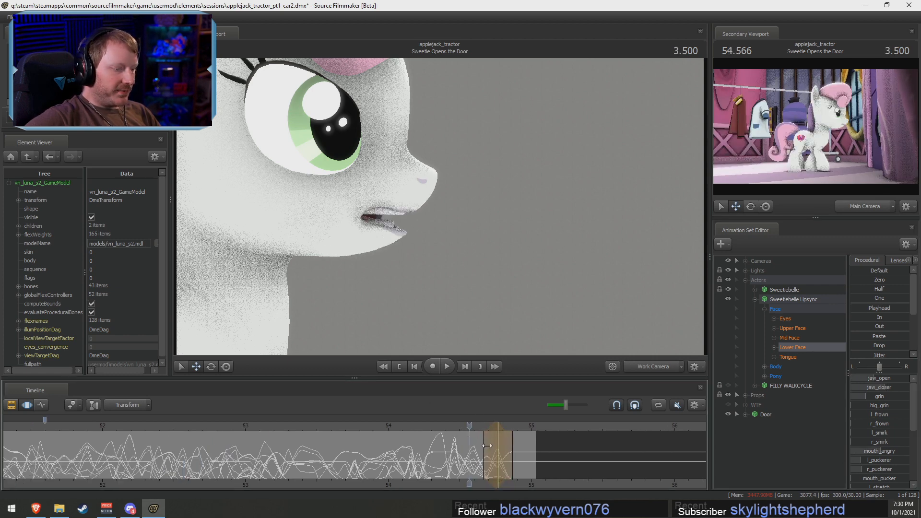
Over about 54.60–54.77 s, open the mouth with jaw_open and lower the left and right puckerers around 54.666 s
{"action": "scroll", "coordinate": [487, 445], "scroll_direction": "up", "scroll_amount": 3}
{"action": "left_click_drag", "start_coordinate": [366, 454], "coordinate": [392, 475]}
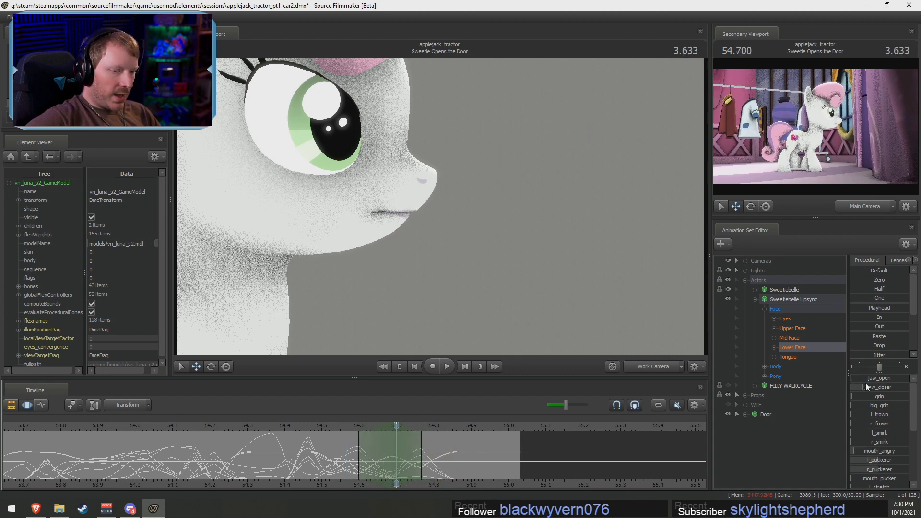
{"action": "left_click_drag", "start_coordinate": [882, 379], "coordinate": [895, 379]}
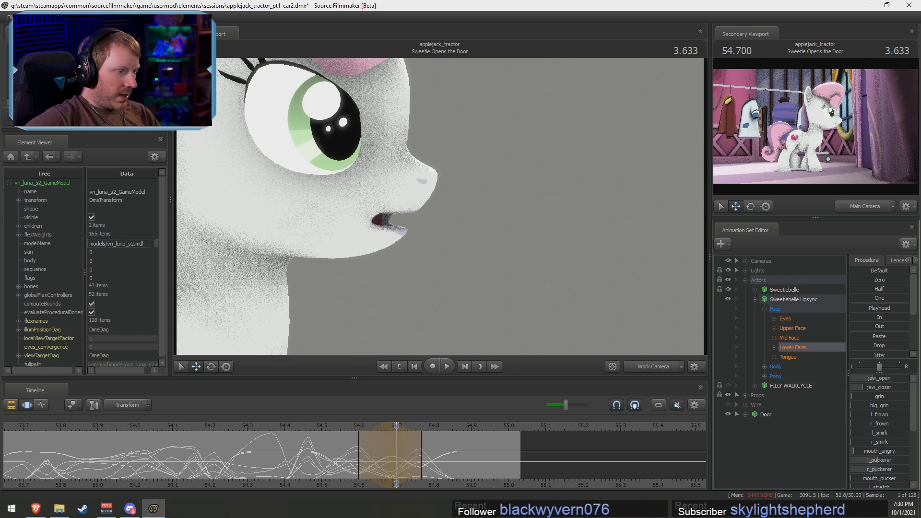
{"action": "mouse_move", "coordinate": [292, 468]}
{"action": "left_mouse_down"}
{"action": "mouse_move", "coordinate": [408, 466]}
{"action": "mouse_move", "coordinate": [369, 465]}
{"action": "mouse_move", "coordinate": [384, 464]}
{"action": "left_mouse_up"}
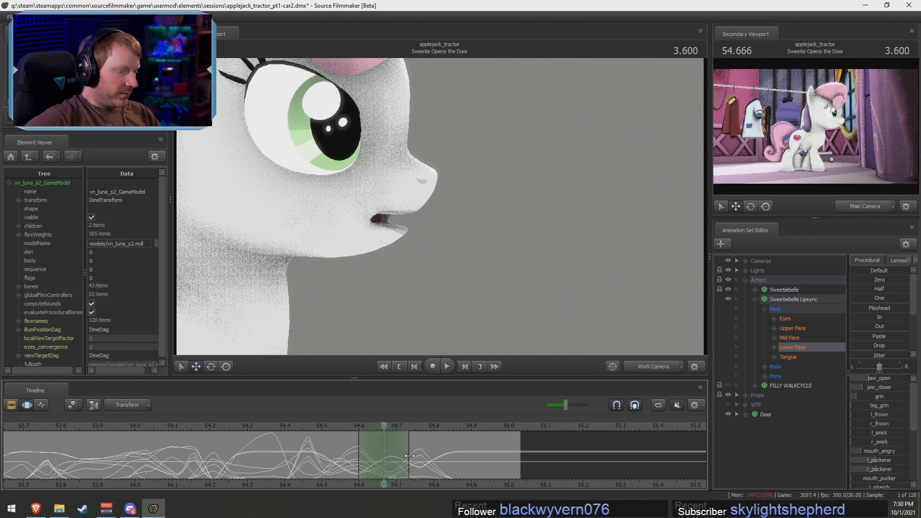
{"action": "left_click_drag", "start_coordinate": [887, 460], "coordinate": [876, 467]}
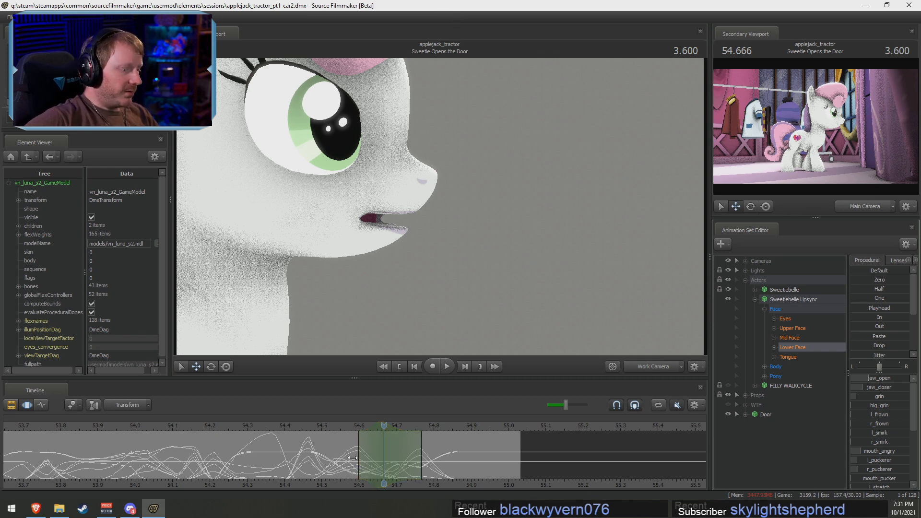
Centre the time selection on 54.766 s, spanning about 54.67–54.87 s, and narrow the mouth by raising both puckerer controls
{"action": "key", "text": "shift"}
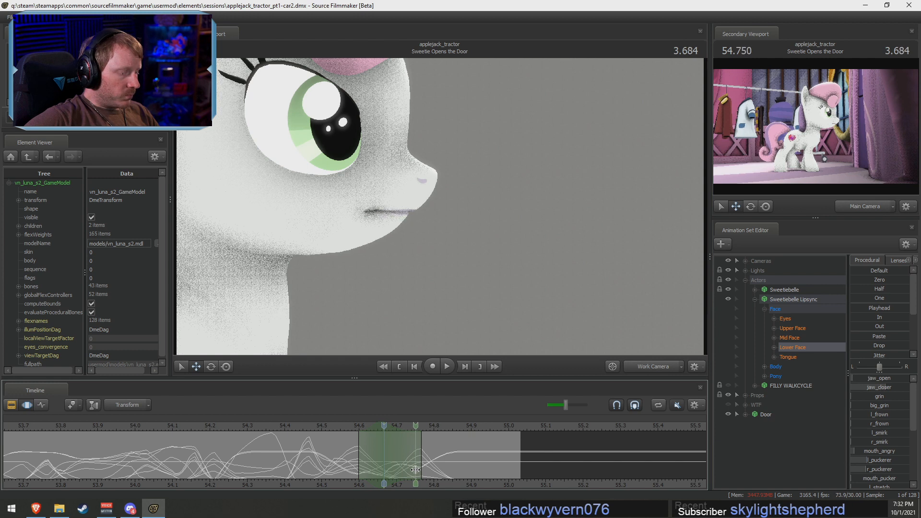
{"action": "left_click", "coordinate": [419, 469], "text": "shift"}
{"action": "scroll", "coordinate": [418, 470], "scroll_direction": "up", "scroll_amount": 4, "text": "shift"}
{"action": "scroll", "coordinate": [419, 470], "scroll_direction": "down", "scroll_amount": 1, "text": "shift"}
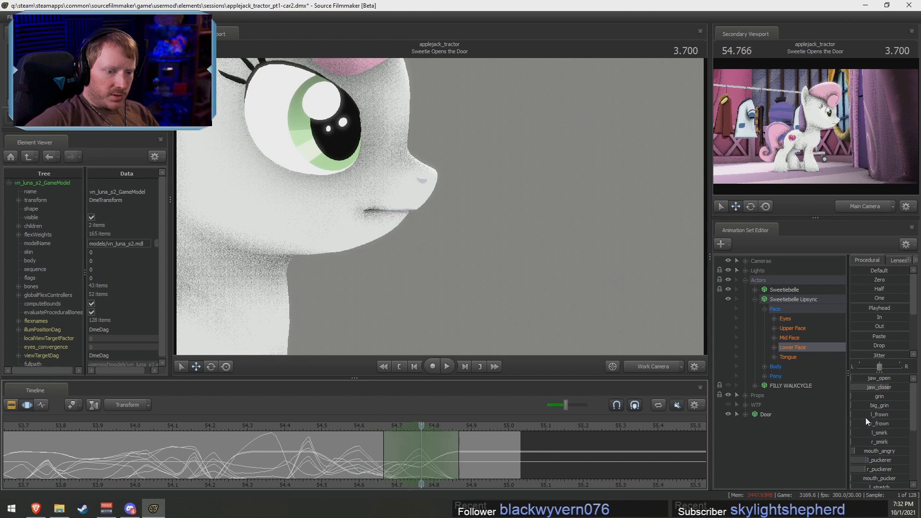
{"action": "left_click_drag", "start_coordinate": [865, 459], "coordinate": [893, 472]}
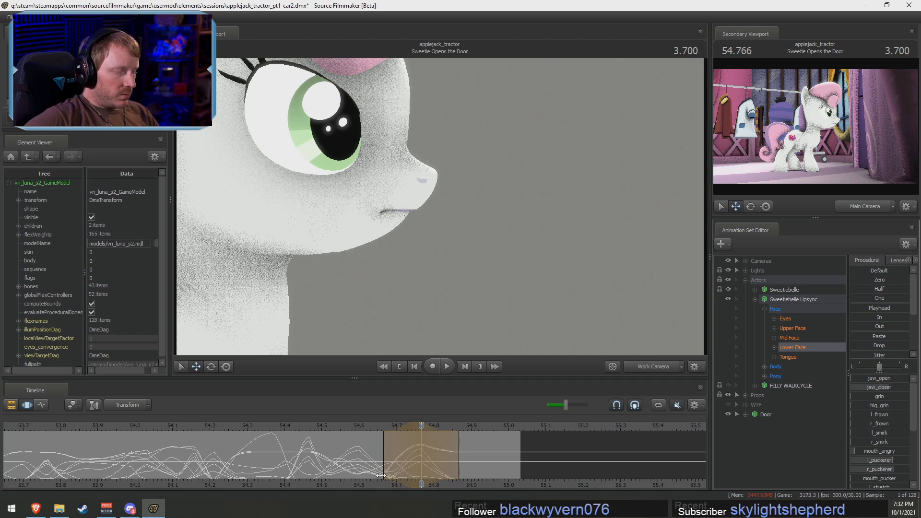
Centre the time selection on 54.866 s, spanning about 54.77–54.97 s, and raise the grin control
{"action": "key", "text": "1"}
{"action": "left_click_drag", "start_coordinate": [355, 467], "coordinate": [464, 463]}
{"action": "key", "text": "3"}
{"action": "key", "text": "Escape"}
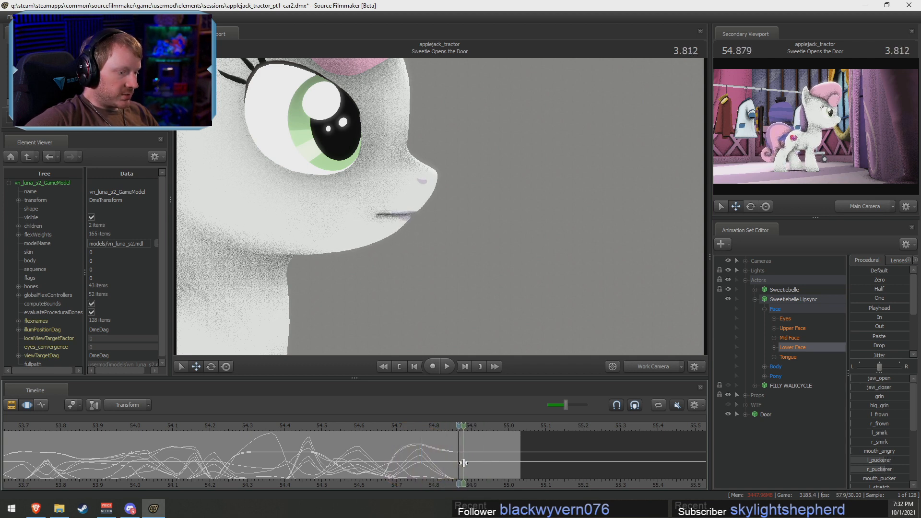
{"action": "left_click", "coordinate": [463, 463], "text": "shift"}
{"action": "scroll", "coordinate": [463, 463], "scroll_direction": "up", "scroll_amount": 3, "text": "shift"}
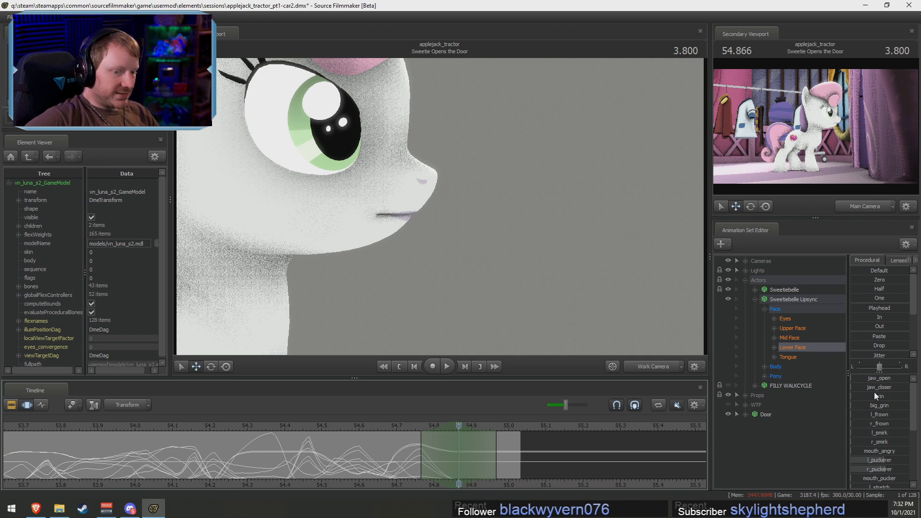
{"action": "left_click_drag", "start_coordinate": [876, 396], "coordinate": [892, 396]}
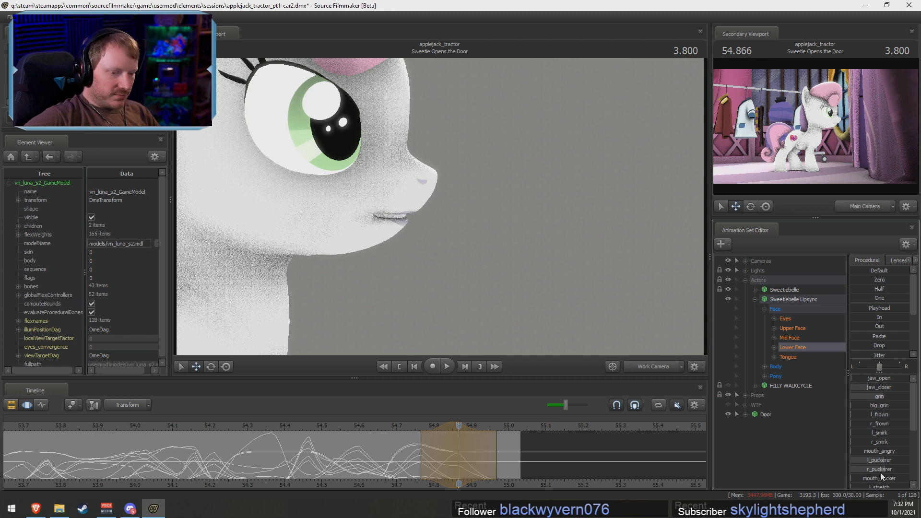
Refine the 54.866 s grin pose by adjusting mouth_neutral and lowering the left and right puckerers
{"action": "scroll", "coordinate": [880, 476], "scroll_direction": "down", "scroll_amount": 2}
{"action": "mouse_move", "coordinate": [878, 457]}
{"action": "left_mouse_down"}
{"action": "mouse_move", "coordinate": [867, 457]}
{"action": "mouse_move", "coordinate": [891, 457]}
{"action": "left_mouse_up"}
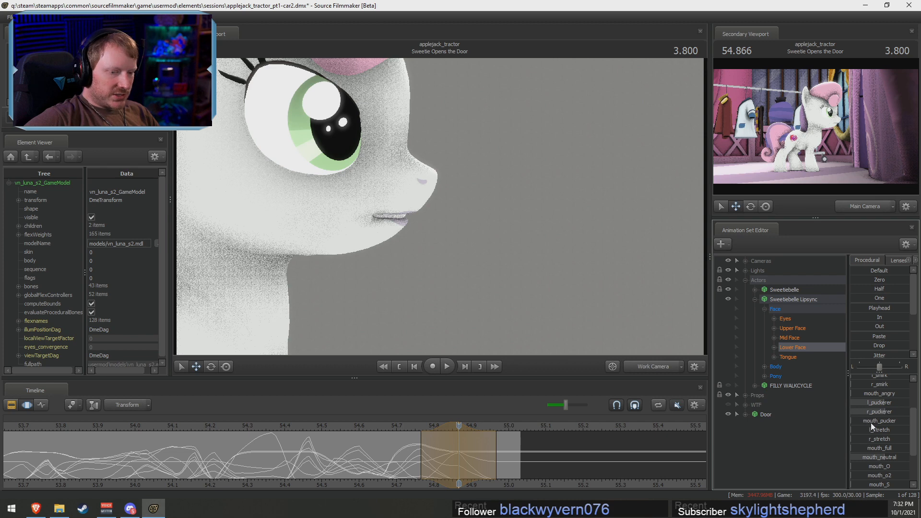
{"action": "mouse_move", "coordinate": [876, 404]}
{"action": "left_mouse_down"}
{"action": "mouse_move", "coordinate": [865, 404]}
{"action": "mouse_move", "coordinate": [876, 410]}
{"action": "left_mouse_up"}
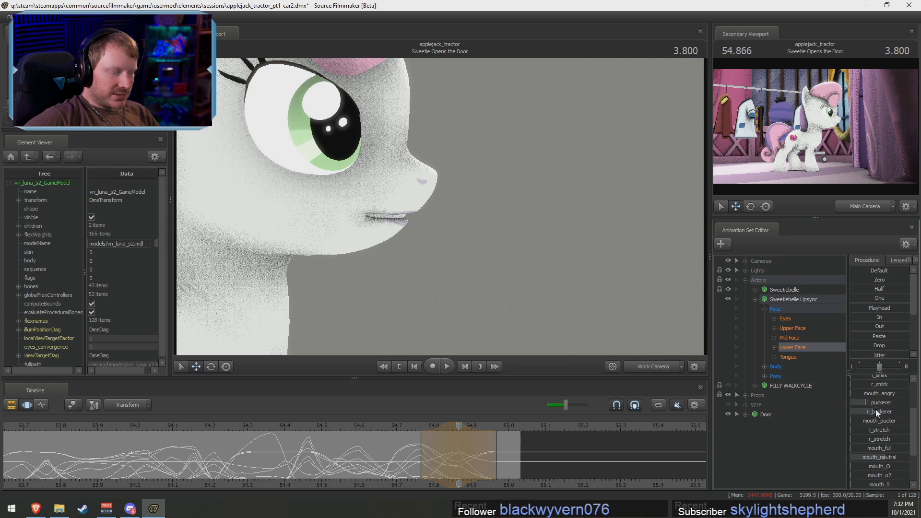
{"action": "mouse_move", "coordinate": [882, 458]}
{"action": "left_mouse_down"}
{"action": "mouse_move", "coordinate": [870, 459]}
{"action": "mouse_move", "coordinate": [894, 459]}
{"action": "mouse_move", "coordinate": [890, 451]}
{"action": "left_mouse_up"}
{"action": "scroll", "coordinate": [885, 449], "scroll_direction": "up", "scroll_amount": 3}
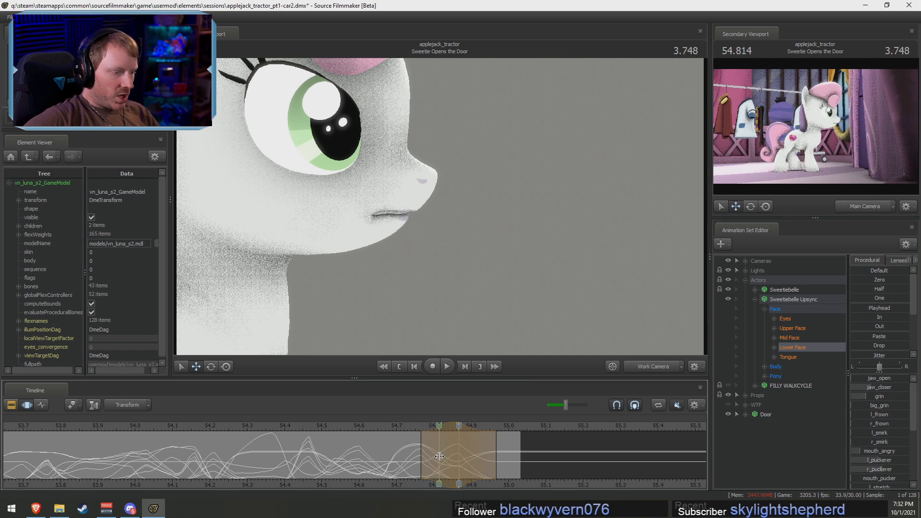
Try opening the mouth with jaw_open around 54.800 s, over a selection of about 54.73–54.87 s
{"action": "left_click_drag", "start_coordinate": [439, 458], "coordinate": [437, 458], "text": "shift"}
{"action": "scroll", "coordinate": [437, 458], "scroll_direction": "up", "scroll_amount": 1, "text": "shift"}
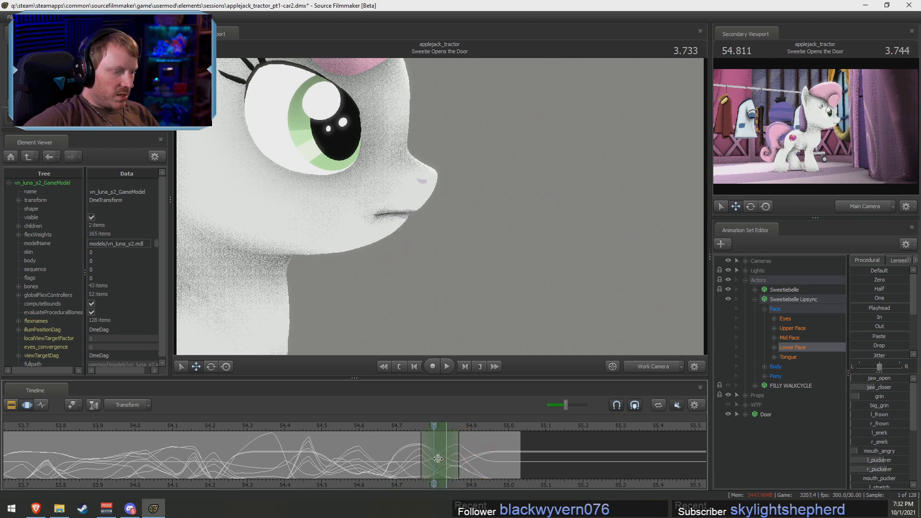
{"action": "left_click", "coordinate": [437, 458], "text": "shift"}
{"action": "scroll", "coordinate": [436, 458], "scroll_direction": "up", "scroll_amount": 2, "text": "shift"}
{"action": "scroll", "coordinate": [447, 458], "scroll_direction": "down", "scroll_amount": 1, "text": "shift"}
{"action": "scroll", "coordinate": [447, 458], "scroll_direction": "up", "scroll_amount": 1, "text": "shift"}
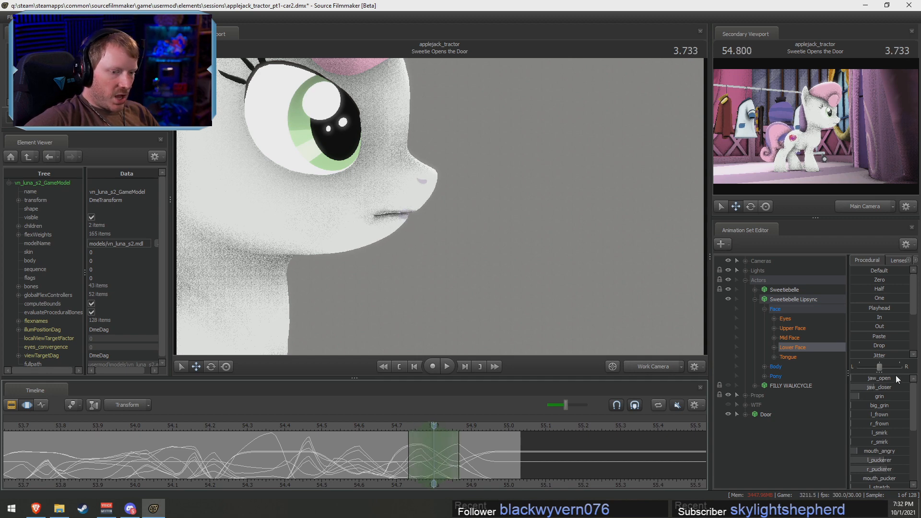
{"action": "left_click_drag", "start_coordinate": [896, 379], "coordinate": [916, 379]}
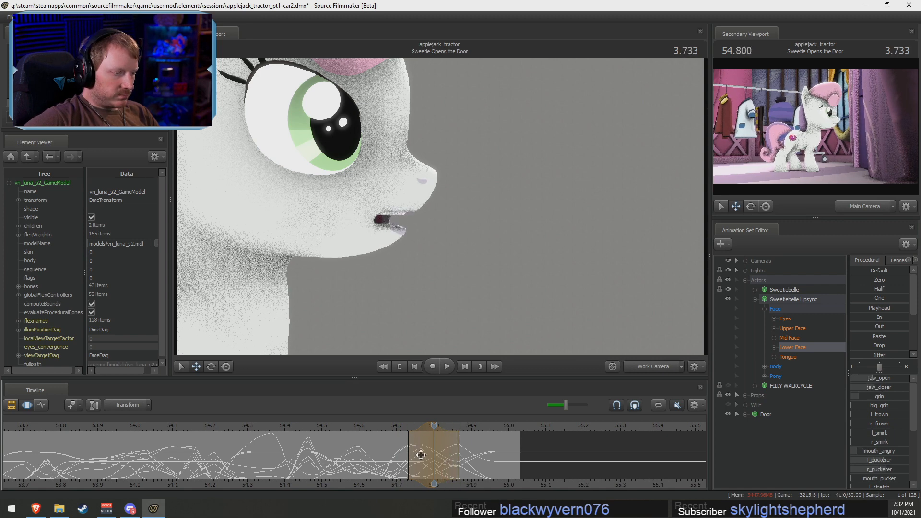
{"action": "key", "text": "ctrl+z"}
Centre the time selection on 54.833 s, spanning about 54.77–54.90 s, and open the mouth with jaw_open
{"action": "left_click_drag", "start_coordinate": [421, 457], "coordinate": [463, 457], "text": "shift"}
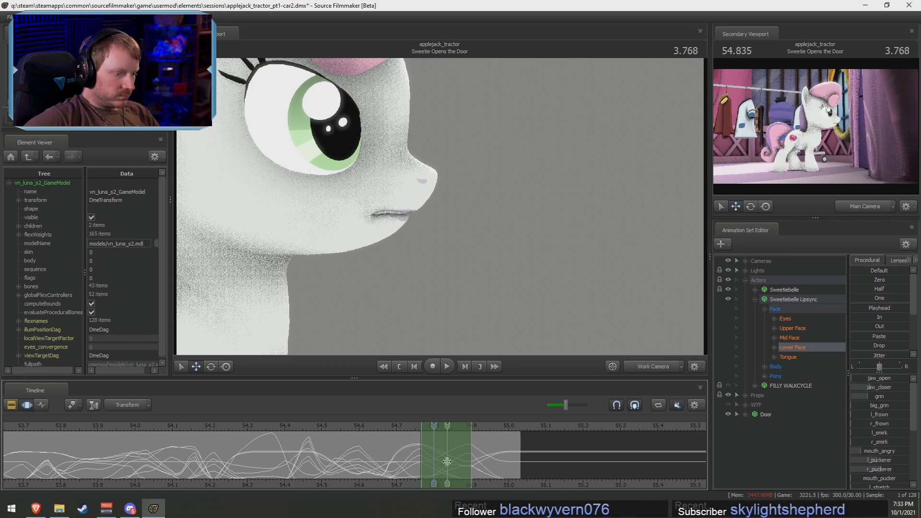
{"action": "left_click", "coordinate": [447, 461], "text": "shift"}
{"action": "scroll", "coordinate": [447, 462], "scroll_direction": "up", "scroll_amount": 1, "text": "shift"}
{"action": "scroll", "coordinate": [446, 462], "scroll_direction": "up", "scroll_amount": 1, "text": "shift"}
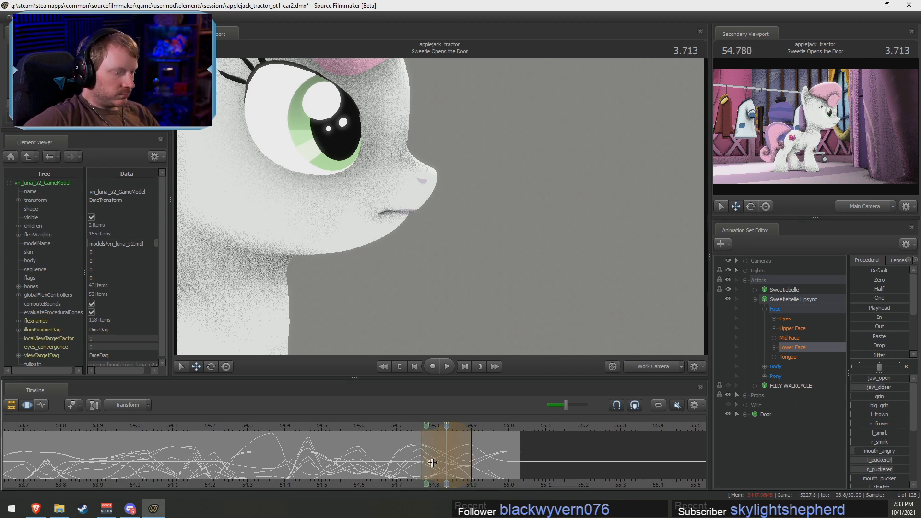
{"action": "left_click", "coordinate": [448, 464], "text": "shift"}
{"action": "scroll", "coordinate": [448, 463], "scroll_direction": "up", "scroll_amount": 3, "text": "shift"}
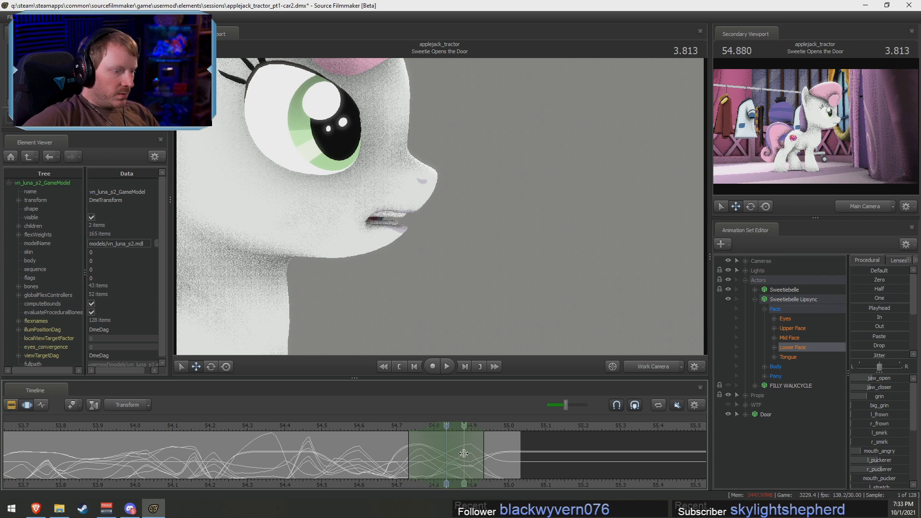
{"action": "scroll", "coordinate": [463, 453], "scroll_direction": "down", "scroll_amount": 1, "text": "shift"}
Raise the tongue with the Tongue group's tongue_up control over the selection at 54.833 s
{"action": "left_click", "coordinate": [793, 356]}
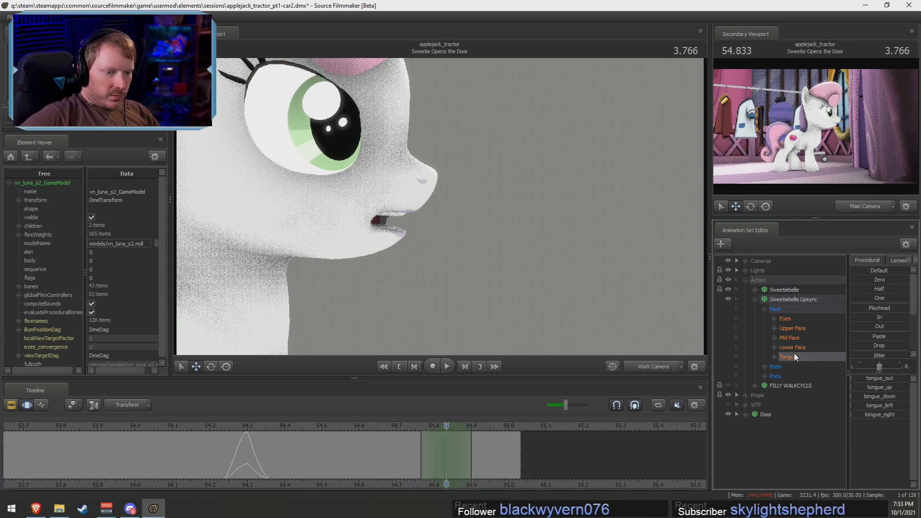
{"action": "left_click_drag", "start_coordinate": [877, 389], "coordinate": [893, 387]}
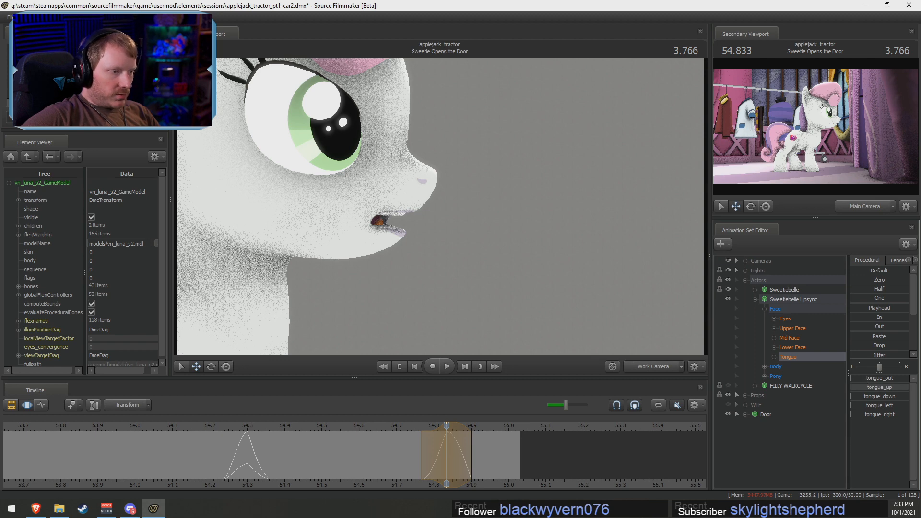
{"action": "left_click_drag", "start_coordinate": [860, 378], "coordinate": [853, 378]}
Centre a narrow time selection of about 54.83–54.90 s on 54.866 s and partly close the jaw with the Lower Face controls
{"action": "left_click_drag", "start_coordinate": [384, 441], "coordinate": [446, 450]}
{"action": "key", "text": "Escape"}
{"action": "left_click", "coordinate": [776, 301]}
{"action": "mouse_move", "coordinate": [473, 450]}
{"action": "left_mouse_down"}
{"action": "mouse_move", "coordinate": [443, 453]}
{"action": "mouse_move", "coordinate": [483, 455]}
{"action": "mouse_move", "coordinate": [458, 461]}
{"action": "left_mouse_up"}
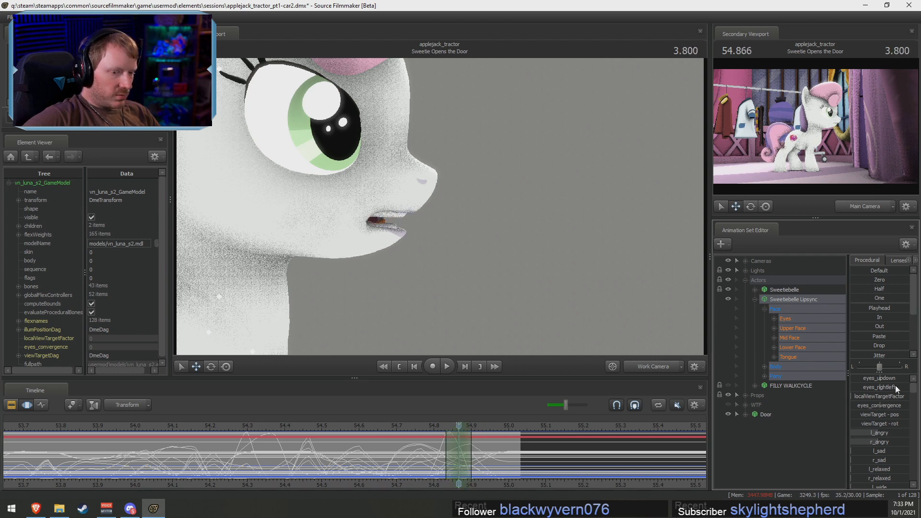
{"action": "left_click", "coordinate": [796, 348]}
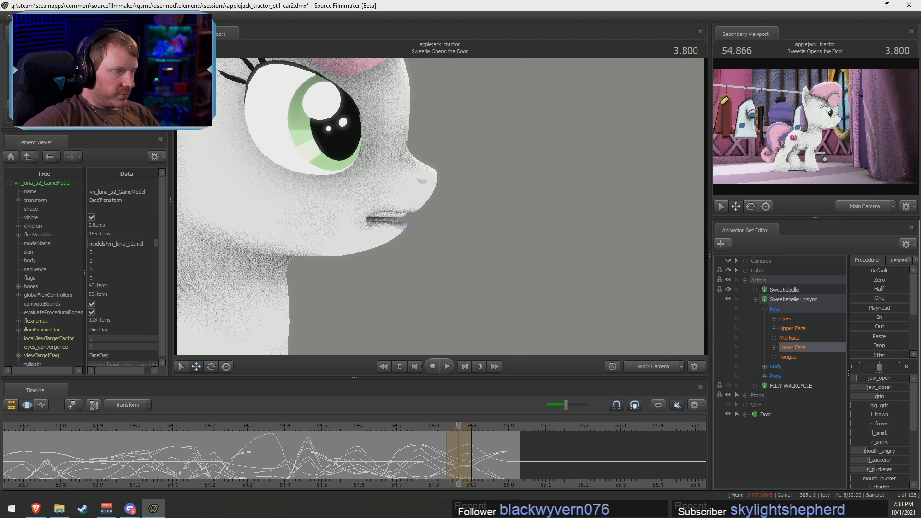
Centre the time selection on 54.933 s, spanning about 54.87–55.07 s, and open the mouth with jaw_open
{"action": "left_click_drag", "start_coordinate": [456, 454], "coordinate": [482, 453]}
{"action": "left_click_drag", "start_coordinate": [870, 381], "coordinate": [888, 381]}
{"action": "key", "text": "space"}
{"action": "key", "text": "space"}
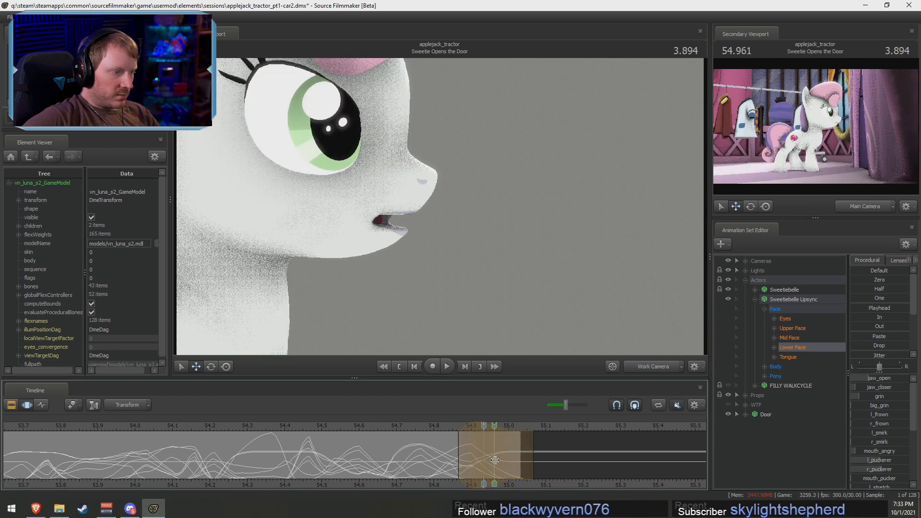
Play back the lipsync through the end of the Sweetie Opens the Door shot
{"action": "scroll", "coordinate": [421, 452], "scroll_direction": "down", "scroll_amount": 2}
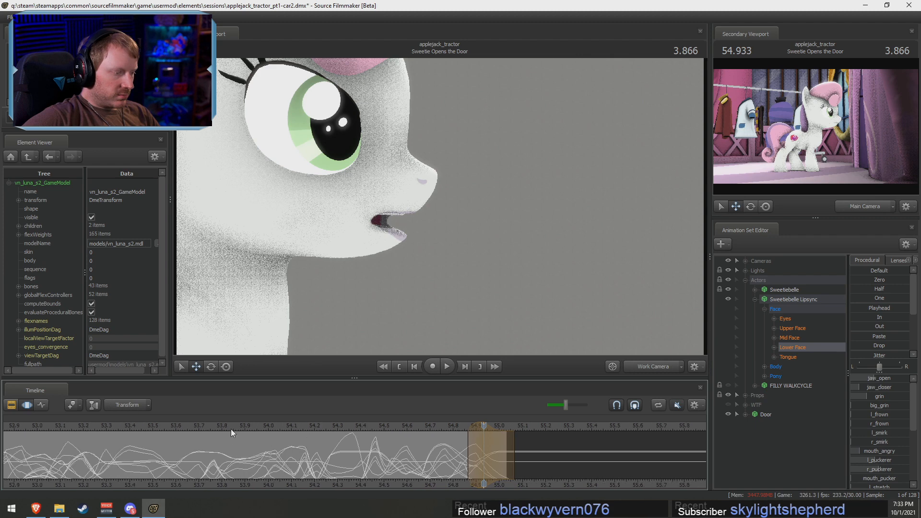
{"action": "left_click", "coordinate": [231, 427]}
{"action": "key", "text": "space"}
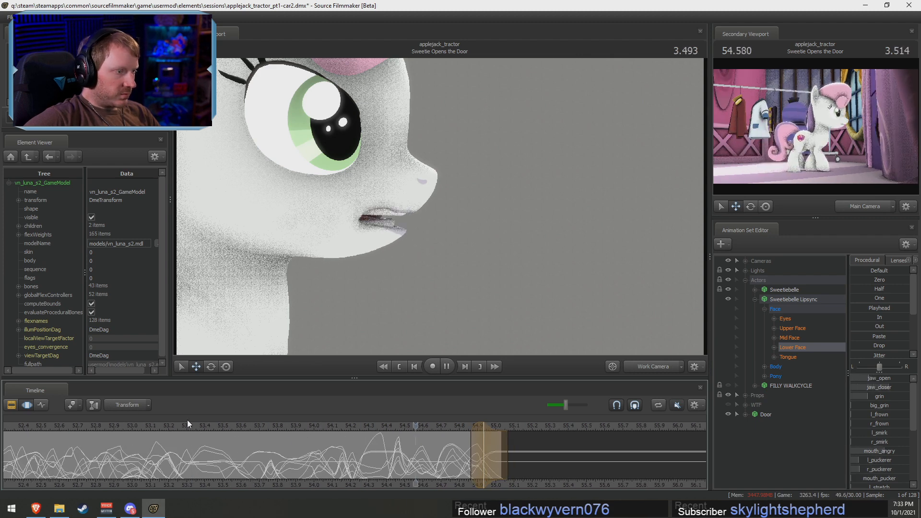
{"action": "key", "text": "space"}
{"action": "scroll", "coordinate": [158, 428], "scroll_direction": "down", "scroll_amount": 2}
{"action": "scroll", "coordinate": [159, 428], "scroll_direction": "down", "scroll_amount": 2}
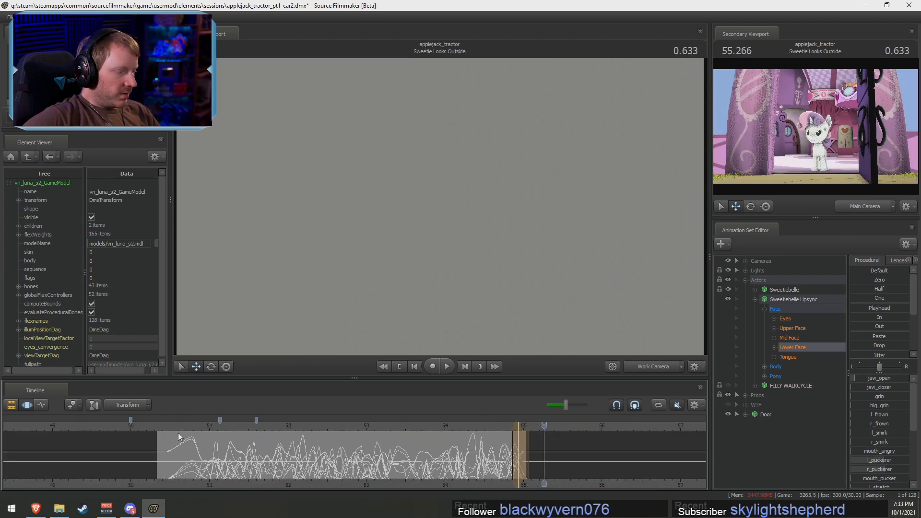
Extend the time selection over the whole timeline and select the Tongue and Lower Face groups of Sweetiebelle Lipsync together
{"action": "left_click", "coordinate": [179, 433]}
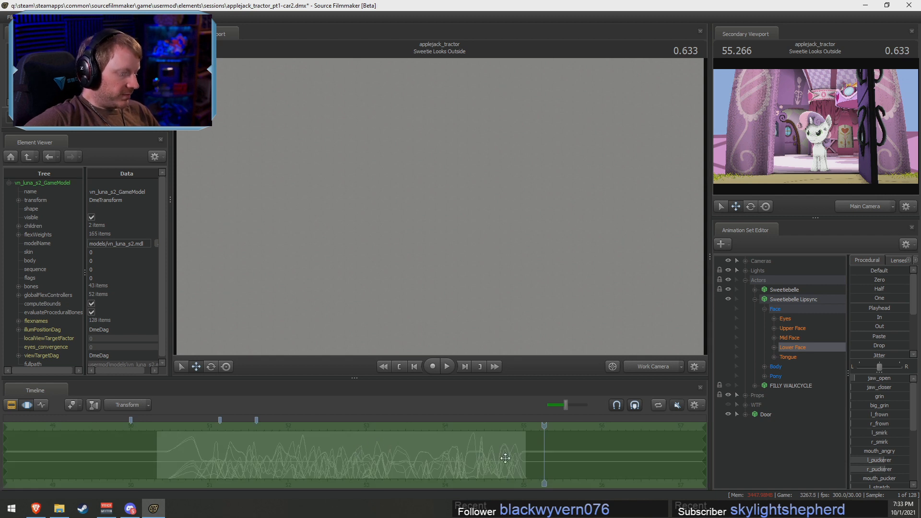
{"action": "right_click", "coordinate": [780, 299]}
{"action": "left_click", "coordinate": [413, 450]}
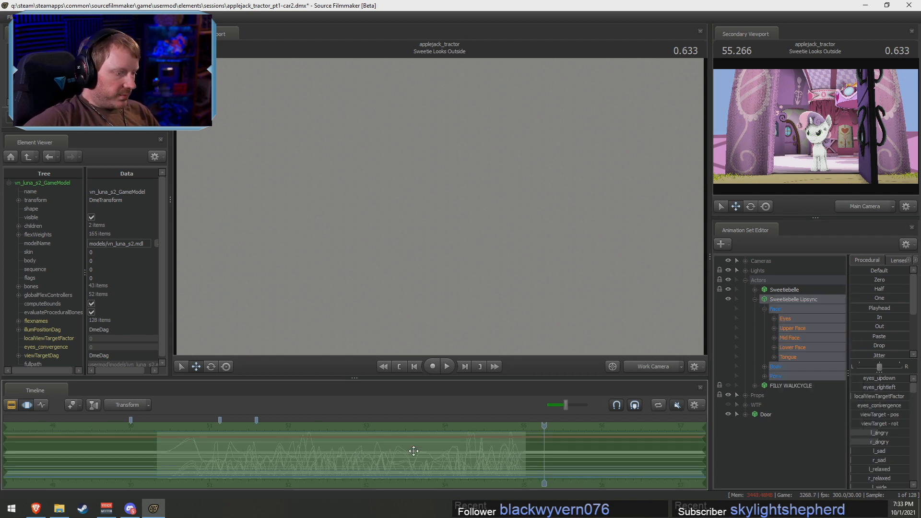
{"action": "left_click", "coordinate": [795, 321]}
{"action": "left_click", "coordinate": [792, 338]}
{"action": "left_click", "coordinate": [787, 357]}
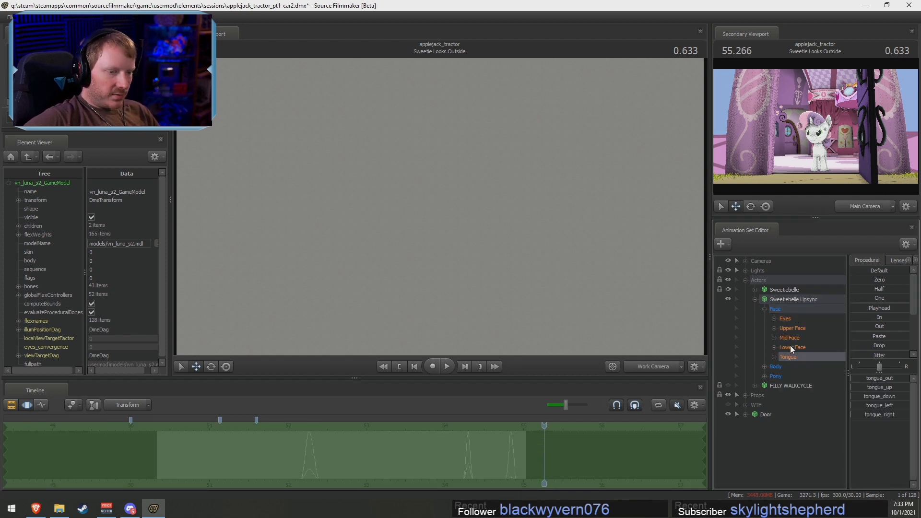
{"action": "left_click", "coordinate": [790, 346], "text": "ctrl"}
{"action": "left_click", "coordinate": [756, 299]}
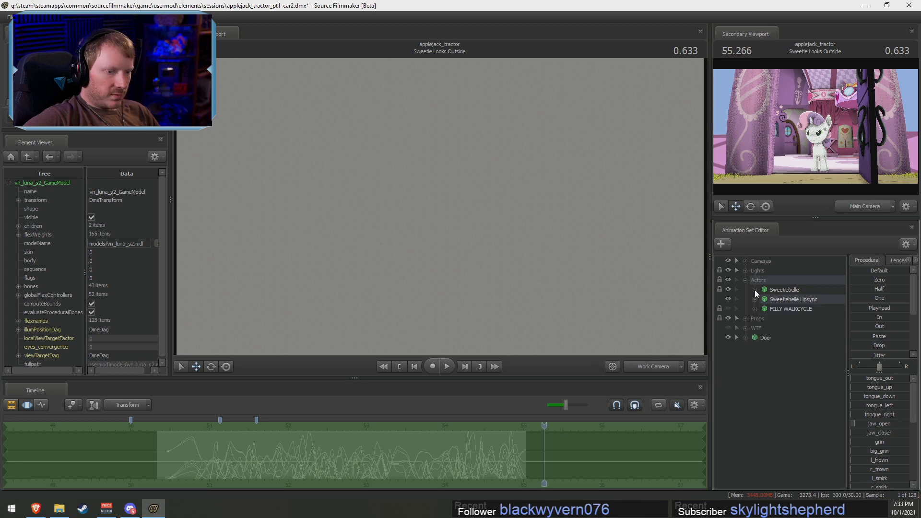
Paste the copied lipsync onto the Lower Face and Tongue groups of Sweetiebelle and place the playhead at 50.400 s
{"action": "left_click", "coordinate": [755, 290]}
{"action": "left_click", "coordinate": [789, 338]}
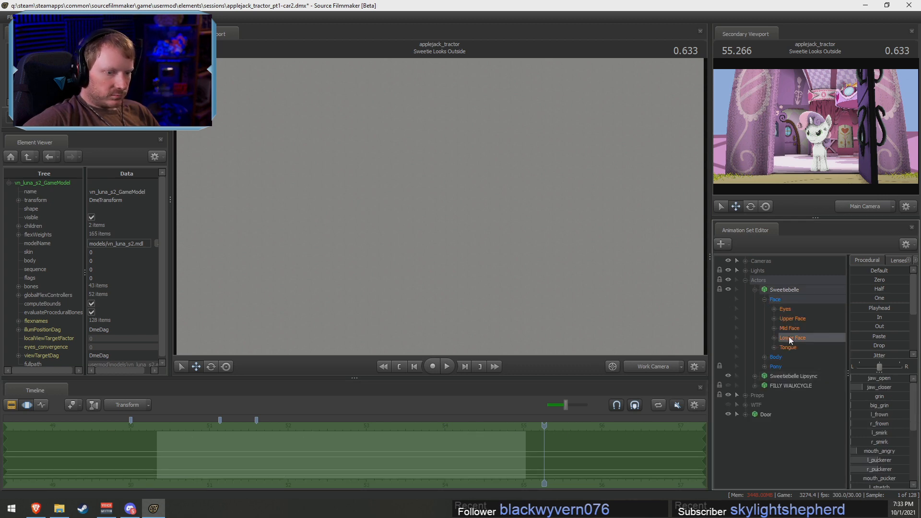
{"action": "left_click", "coordinate": [456, 456]}
{"action": "key", "text": "ctrl+v"}
{"action": "key", "text": "F2"}
{"action": "left_click", "coordinate": [162, 426]}
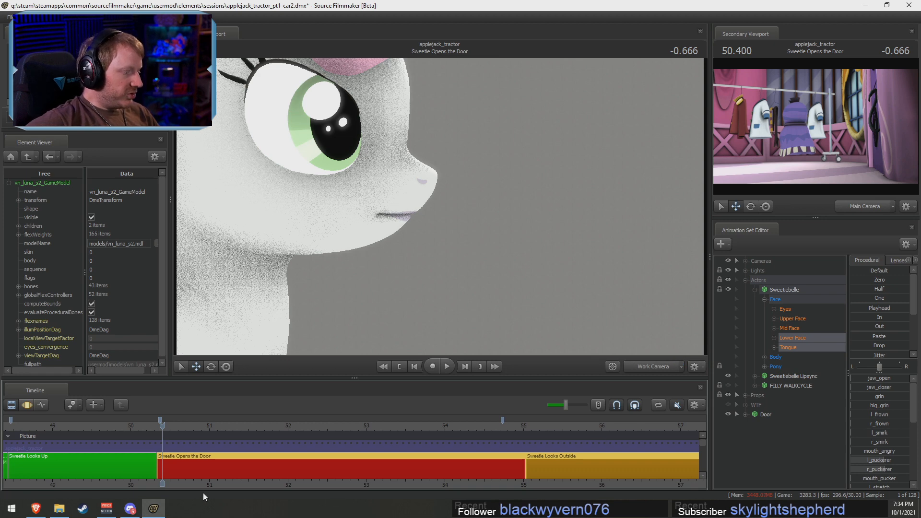
Switch to Discord and read the latest direct message with its linked posts
{"action": "left_click", "coordinate": [130, 509]}
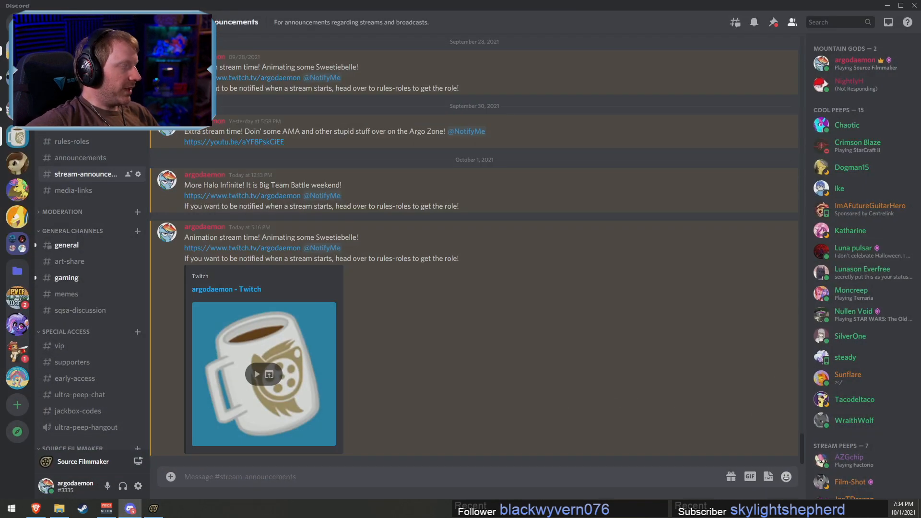
{"action": "left_click", "coordinate": [17, 51]}
{"action": "scroll", "coordinate": [577, 261], "scroll_direction": "down", "scroll_amount": 2}
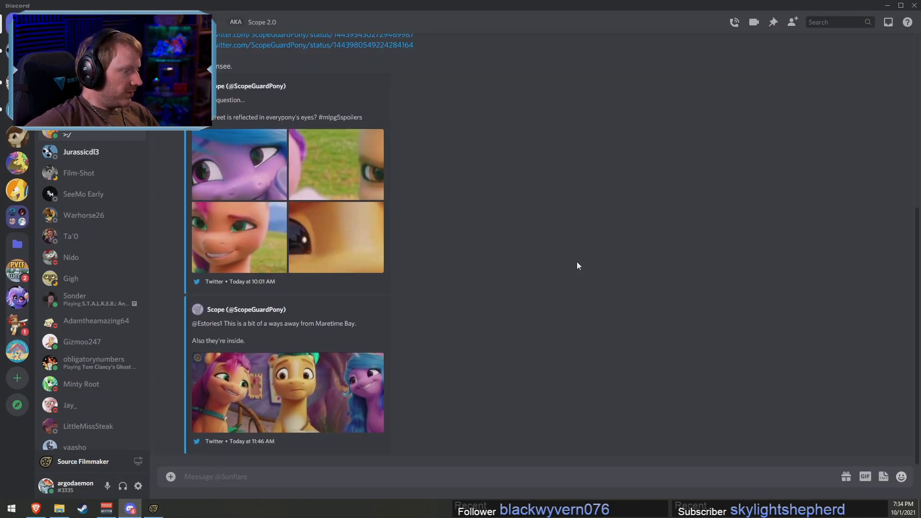
{"action": "scroll", "coordinate": [577, 262], "scroll_direction": "up", "scroll_amount": 1}
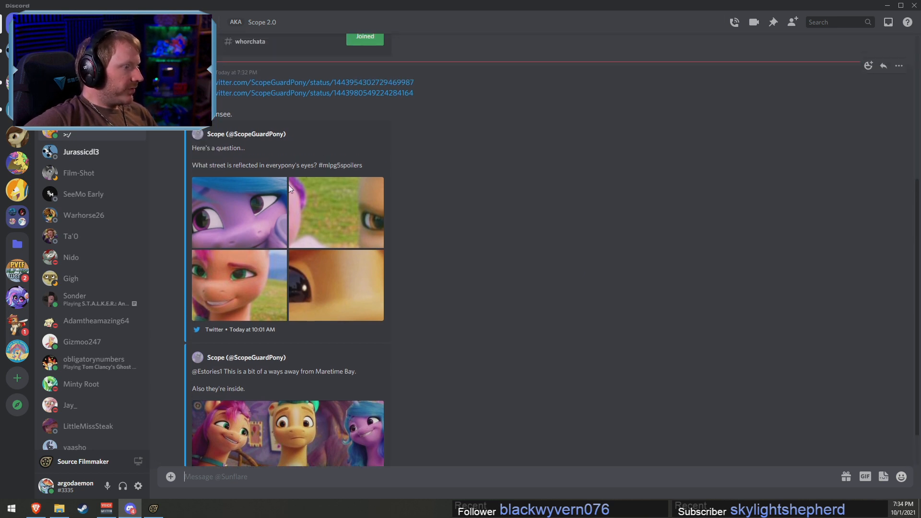
{"action": "scroll", "coordinate": [526, 228], "scroll_direction": "down", "scroll_amount": 1}
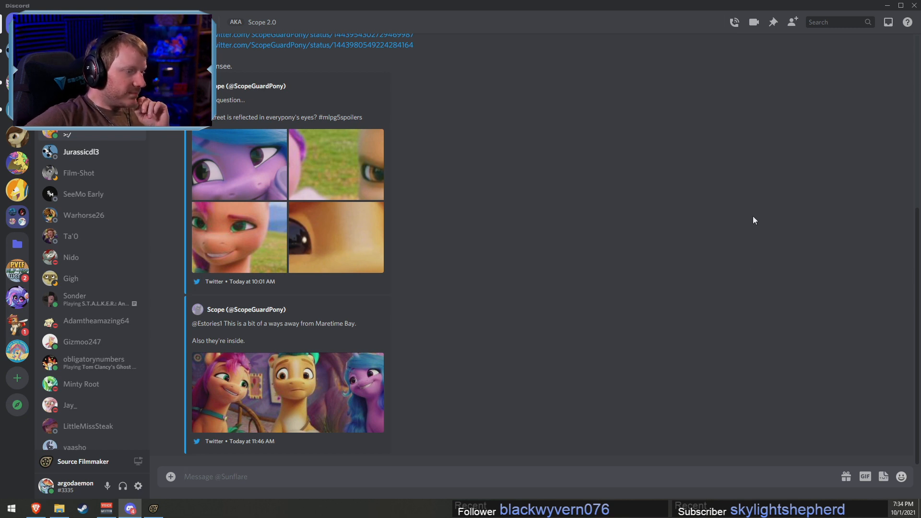
View the pictures of the post about eye reflections enlarged and return to Source Filmmaker
{"action": "left_click", "coordinate": [283, 197]}
{"action": "left_click", "coordinate": [250, 236]}
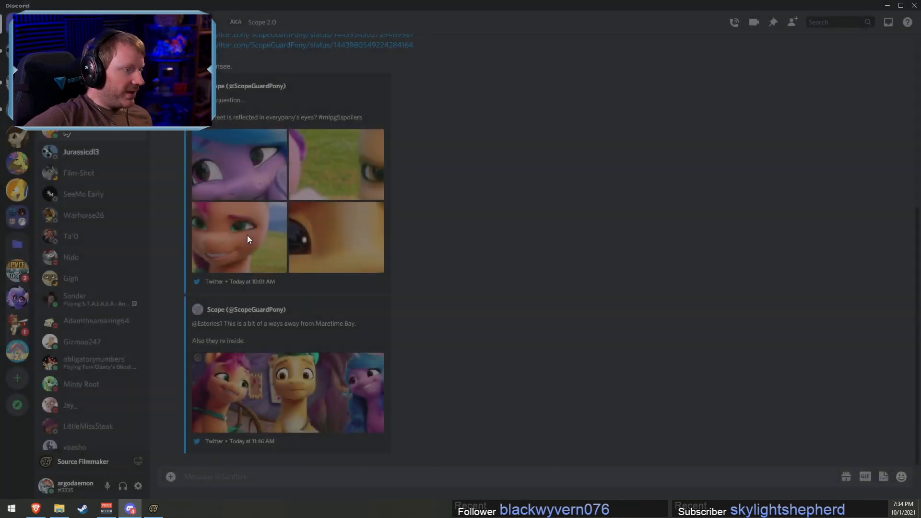
{"action": "left_click", "coordinate": [246, 235]}
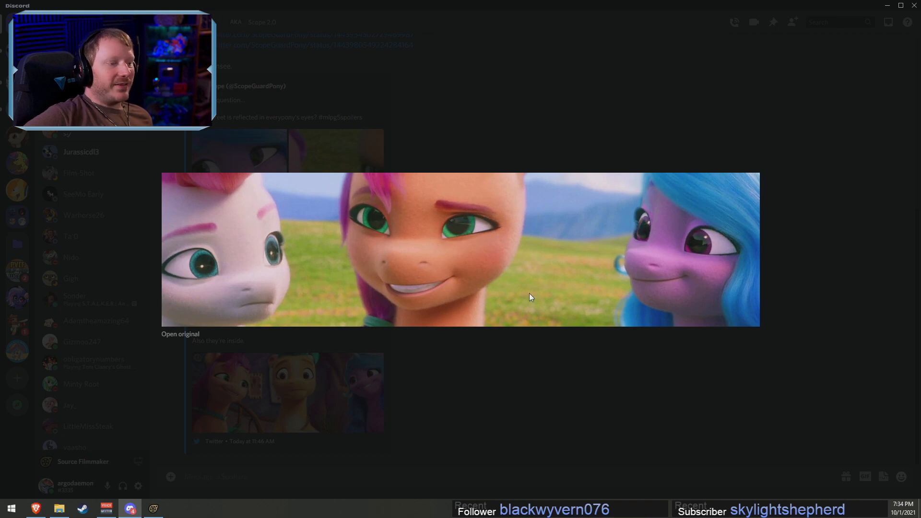
{"action": "left_click", "coordinate": [439, 366]}
{"action": "left_click", "coordinate": [319, 177]}
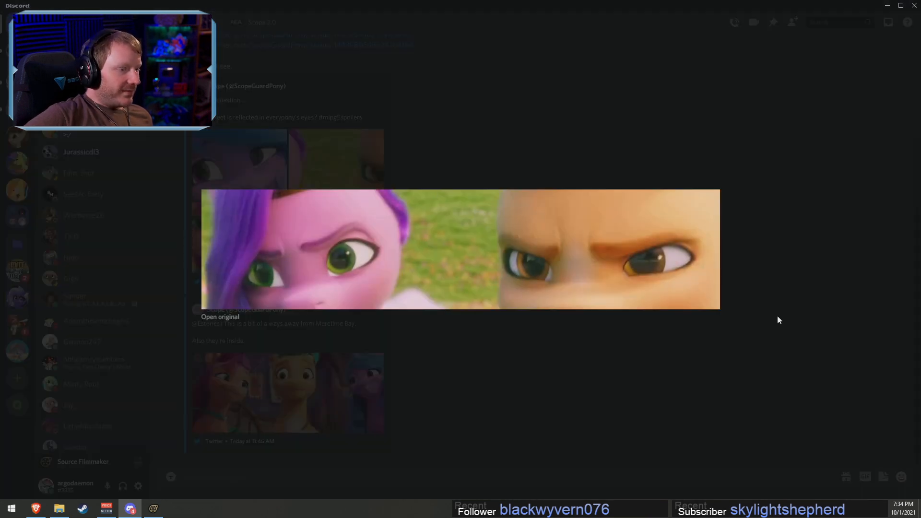
{"action": "left_click", "coordinate": [800, 309]}
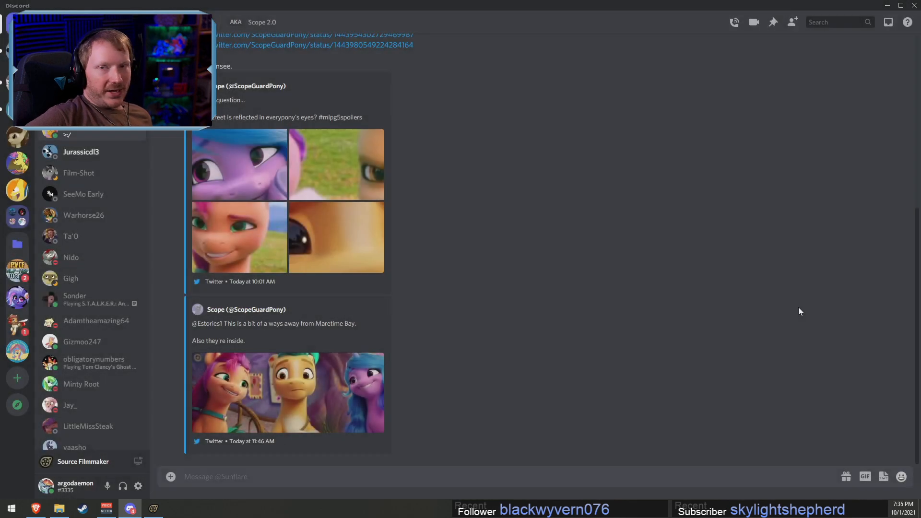
{"action": "left_click", "coordinate": [888, 7]}
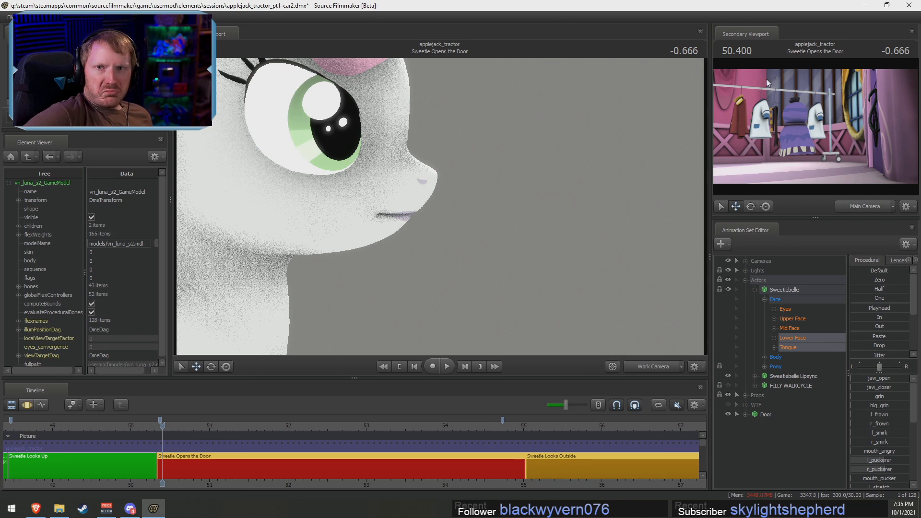
Play back the Sweetie Opens the Door shot through the Main Camera into the start of Sweetie Looks Outside
{"action": "left_click_drag", "start_coordinate": [514, 267], "coordinate": [442, 210]}
{"action": "key", "text": "s"}
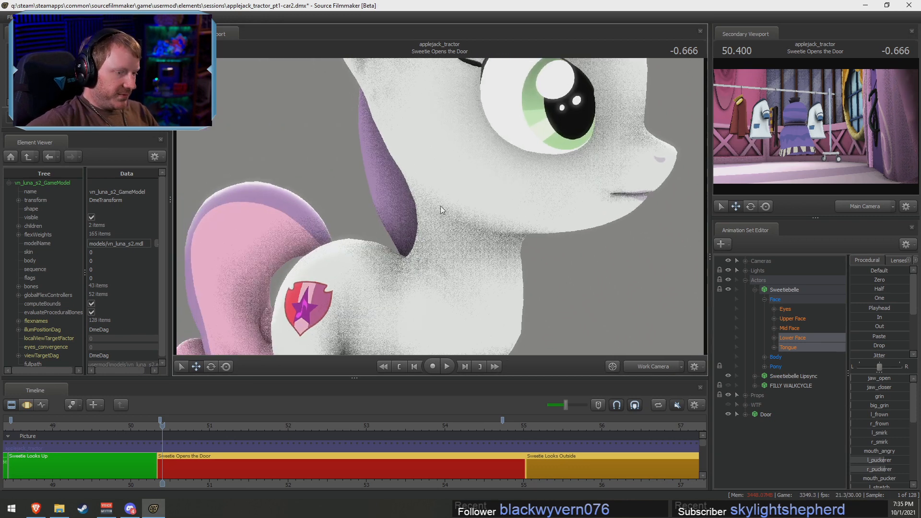
{"action": "left_click", "coordinate": [650, 365]}
{"action": "key", "text": "F3"}
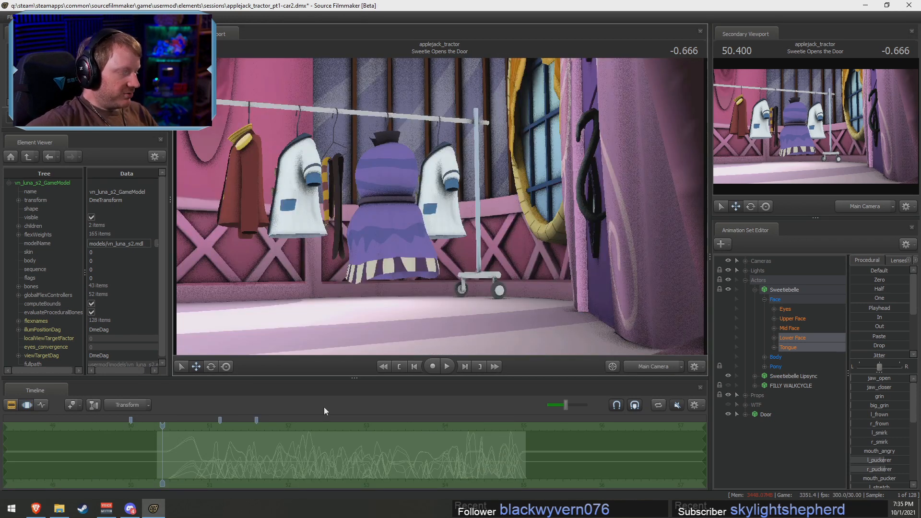
{"action": "key", "text": "space"}
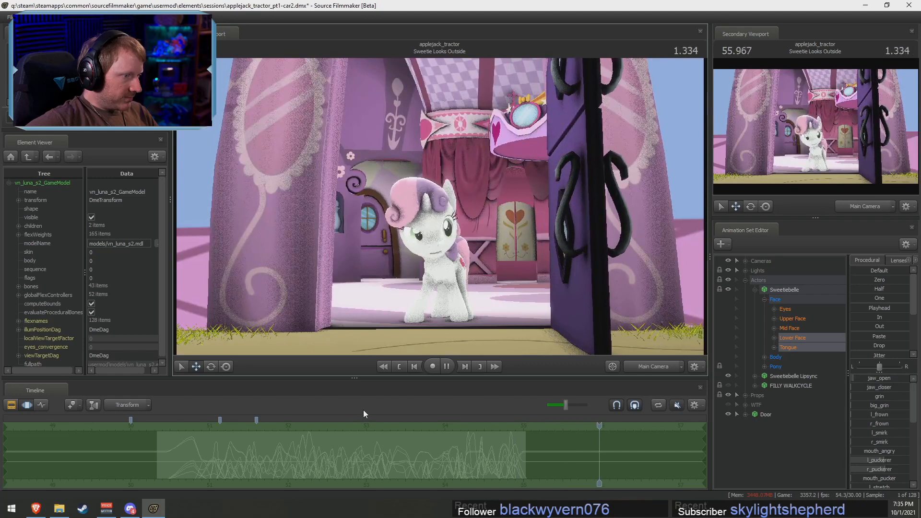
{"action": "key", "text": "space"}
{"action": "key", "text": "F3"}
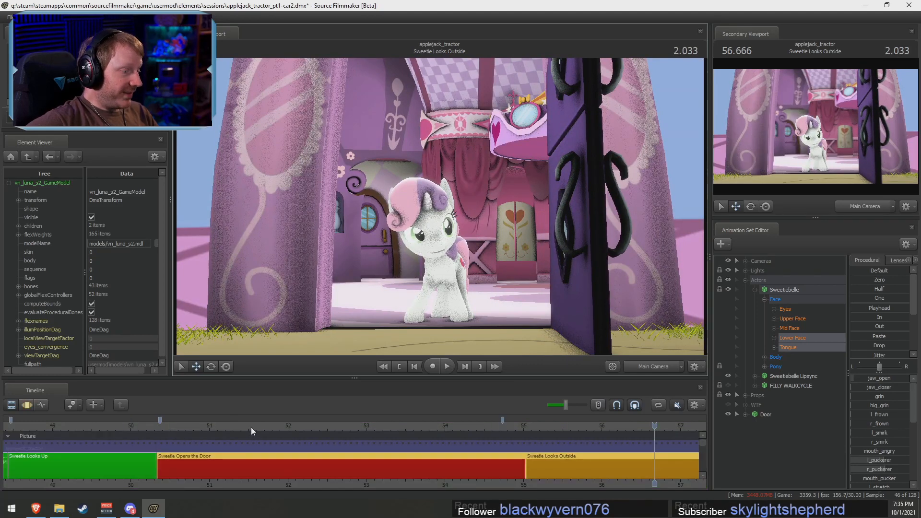
Move the playhead to 51.933 s and unlock the transforms of the Sweetiebelle animation set
{"action": "left_click_drag", "start_coordinate": [251, 427], "coordinate": [280, 425]}
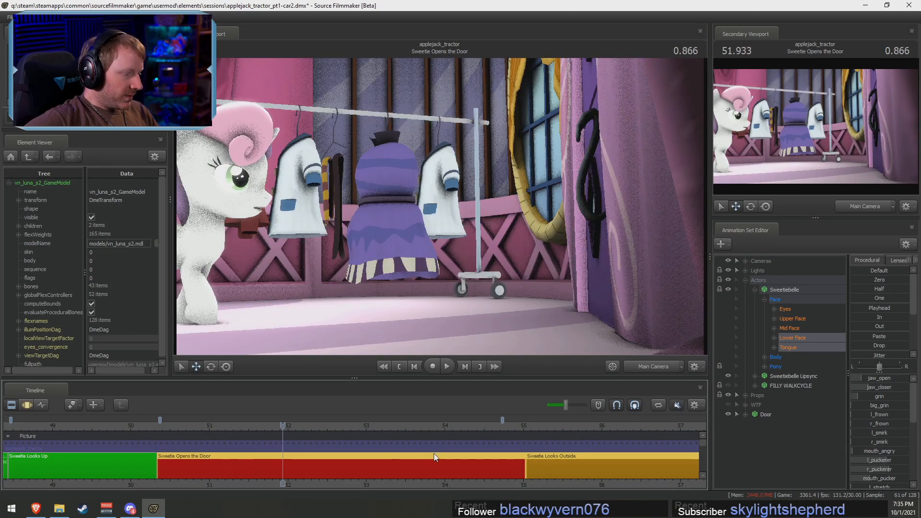
{"action": "key", "text": "F4"}
{"action": "key", "text": "F3"}
{"action": "key", "text": "F4"}
{"action": "left_click", "coordinate": [783, 291]}
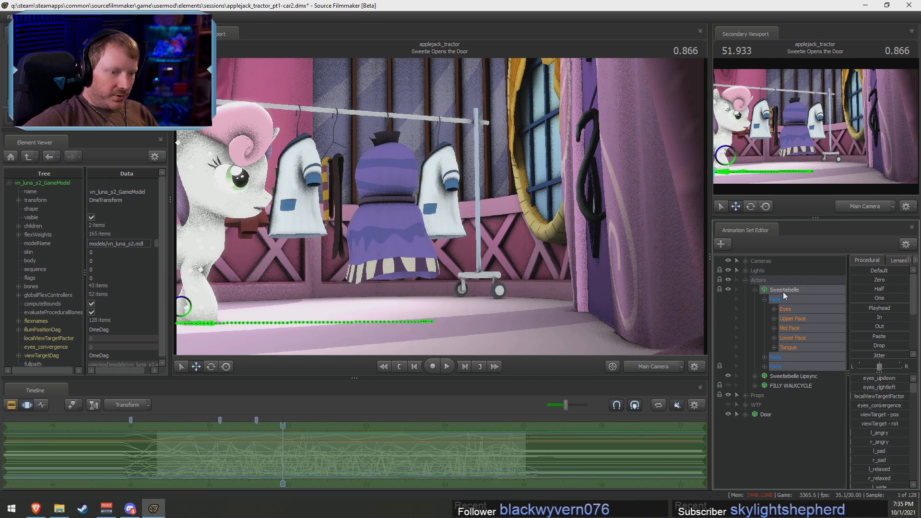
{"action": "left_click", "coordinate": [755, 290]}
{"action": "right_click", "coordinate": [772, 289]}
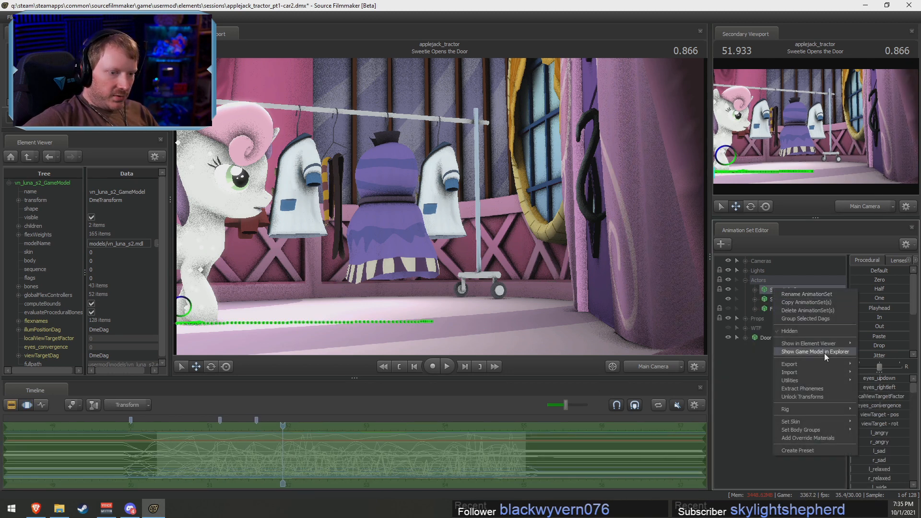
{"action": "left_click", "coordinate": [810, 397]}
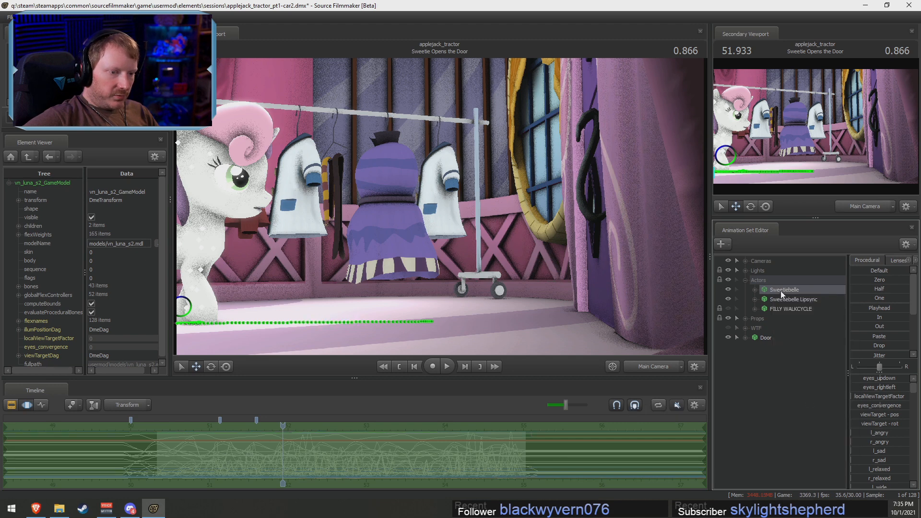
Copy and paste the Sweetiebelle animation set and place the duplicate in the Actors group
{"action": "right_click", "coordinate": [793, 291]}
{"action": "left_click", "coordinate": [808, 306]}
{"action": "right_click", "coordinate": [778, 415]}
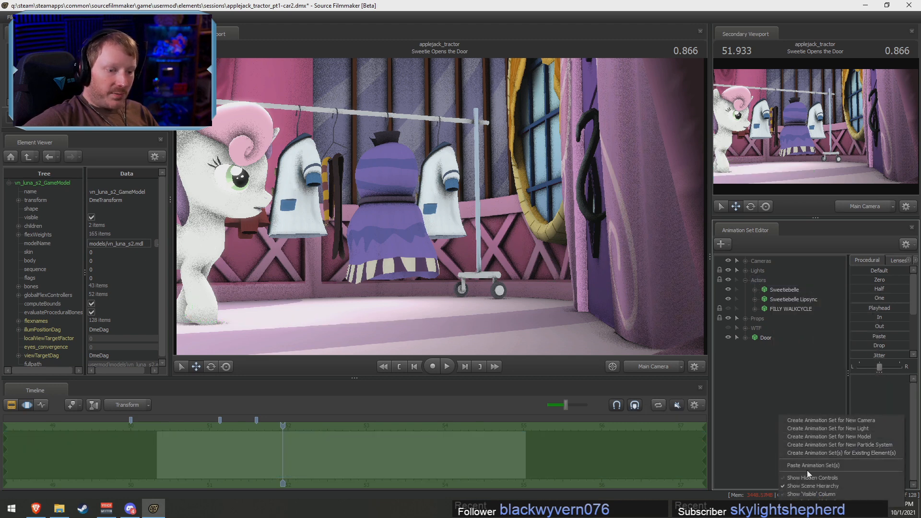
{"action": "left_click", "coordinate": [810, 465]}
{"action": "left_click_drag", "start_coordinate": [781, 347], "coordinate": [791, 295]}
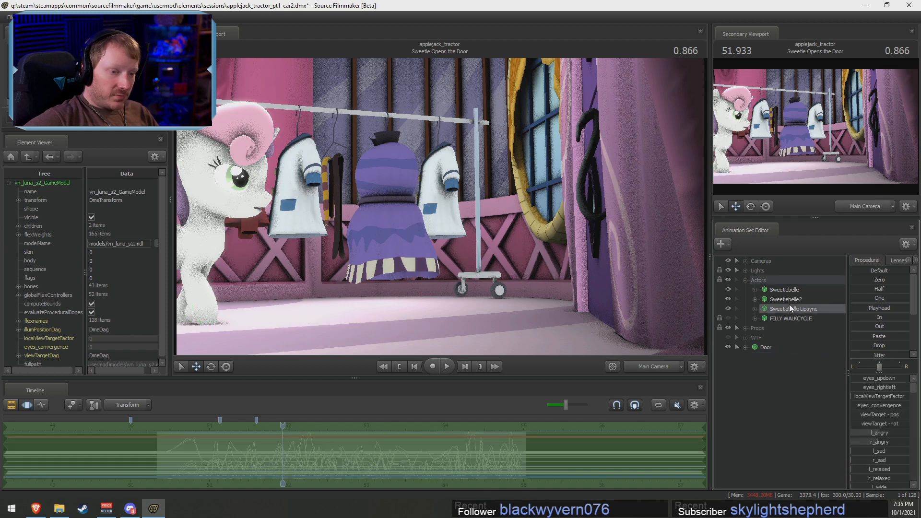
Rename the duplicated animation set as Sweetiebelle Static Walk and hide it together with Sweetiebelle Lipsync
{"action": "right_click", "coordinate": [790, 301]}
{"action": "left_click", "coordinate": [817, 307]}
{"action": "left_click", "coordinate": [487, 247]}
{"action": "key", "text": "BackSpace"}
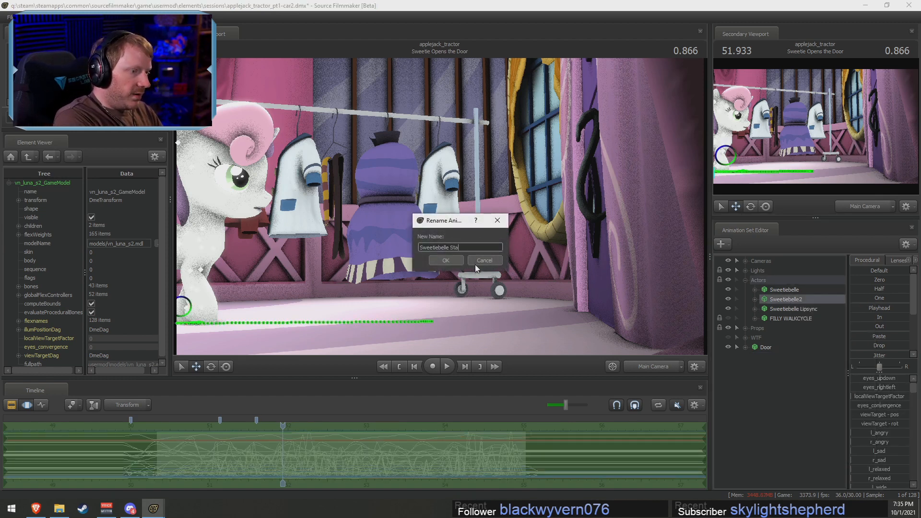
{"action": "type", "text": "Static Walk"}
{"action": "key", "text": "Return"}
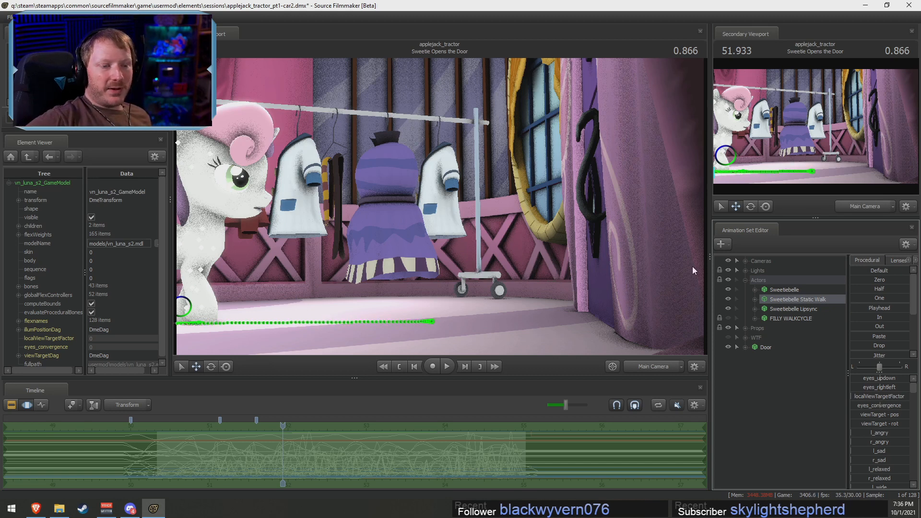
{"action": "left_click", "coordinate": [728, 309]}
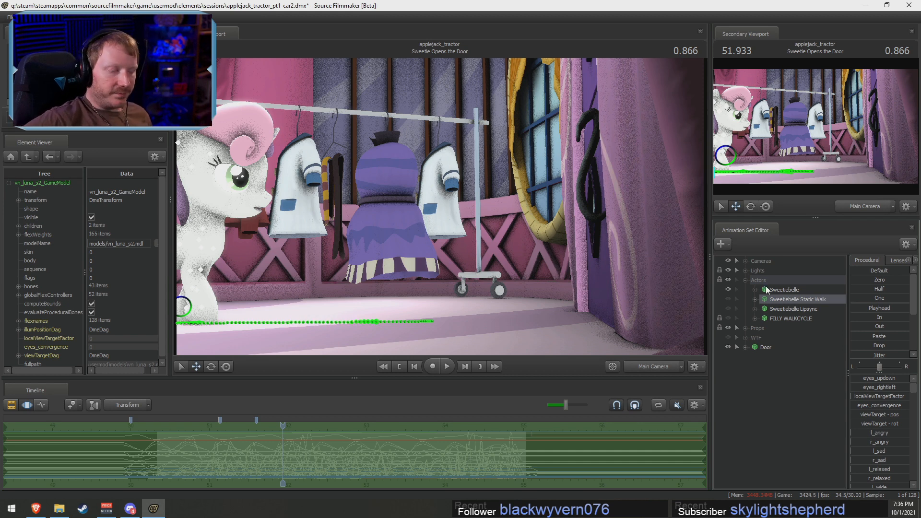
{"action": "key", "text": "ctrl+1"}
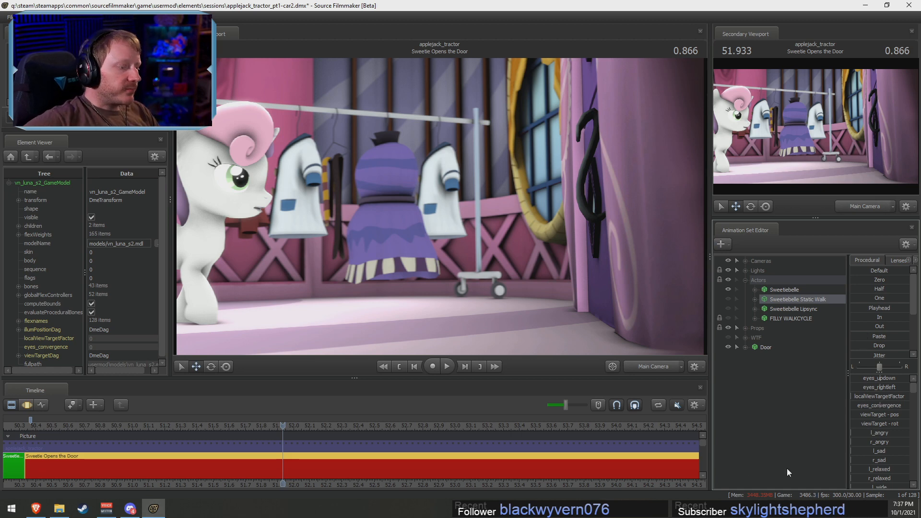
{"action": "scroll", "coordinate": [304, 482], "scroll_direction": "down", "scroll_amount": 5}
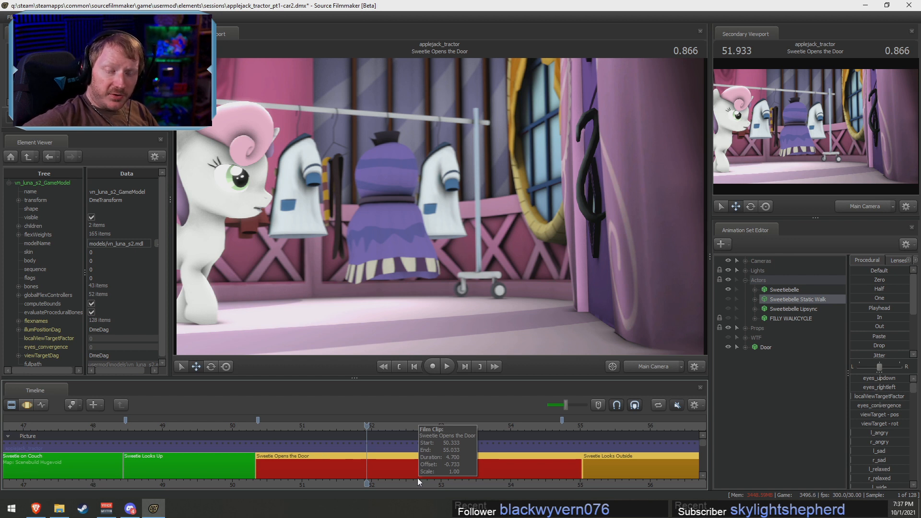
{"action": "key", "text": "F4"}
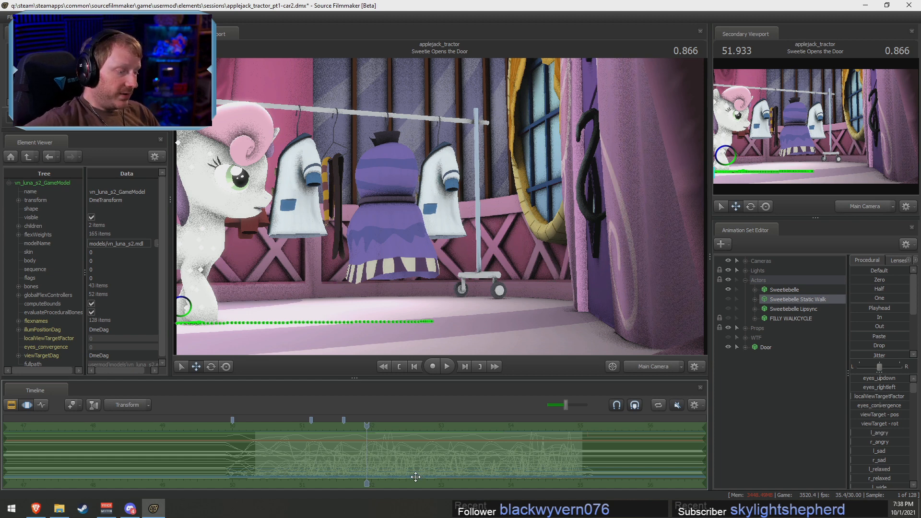
{"action": "key", "text": "F2"}
{"action": "key", "text": "F3"}
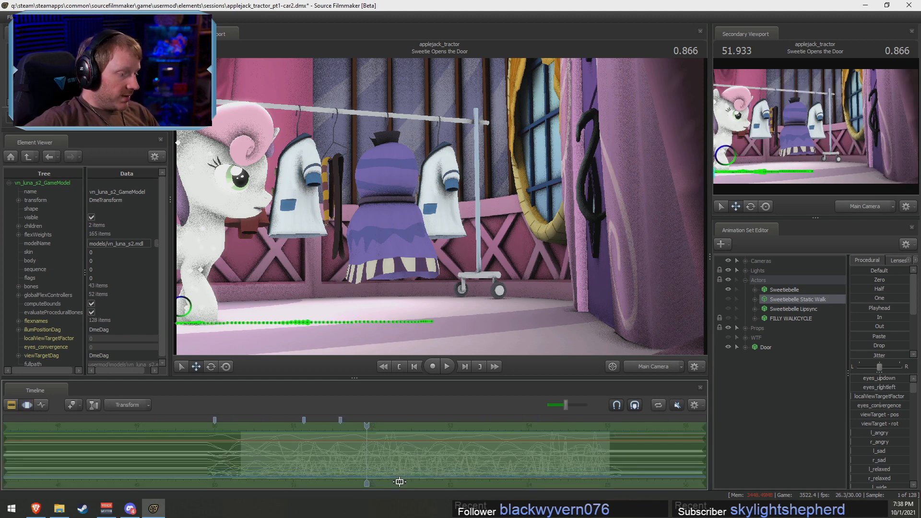
{"action": "key", "text": "F2"}
{"action": "left_click_drag", "start_coordinate": [403, 485], "coordinate": [161, 484]}
{"action": "key", "text": "F3"}
{"action": "key", "text": "F2"}
{"action": "left_click", "coordinate": [30, 426]}
{"action": "key", "text": "space"}
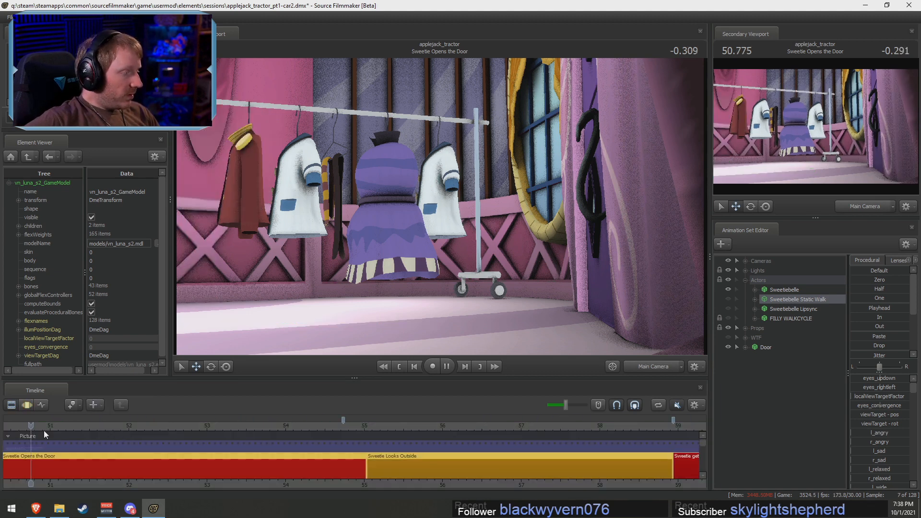
{"action": "left_click_drag", "start_coordinate": [104, 480], "coordinate": [278, 486]}
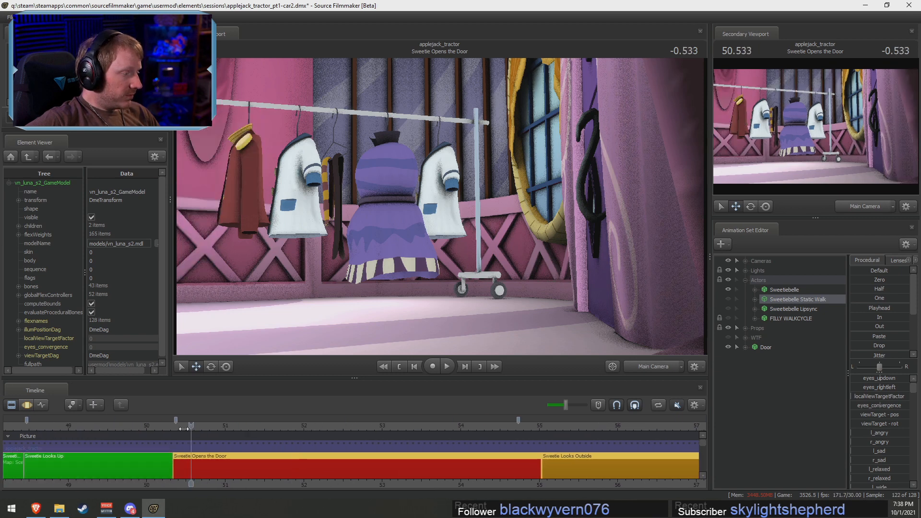
{"action": "scroll", "coordinate": [223, 464], "scroll_direction": "up", "scroll_amount": 2}
Centre a time selection on 50.800 s in the Motion Editor, spanning about 50.4–51.1 s
{"action": "key", "text": "F3"}
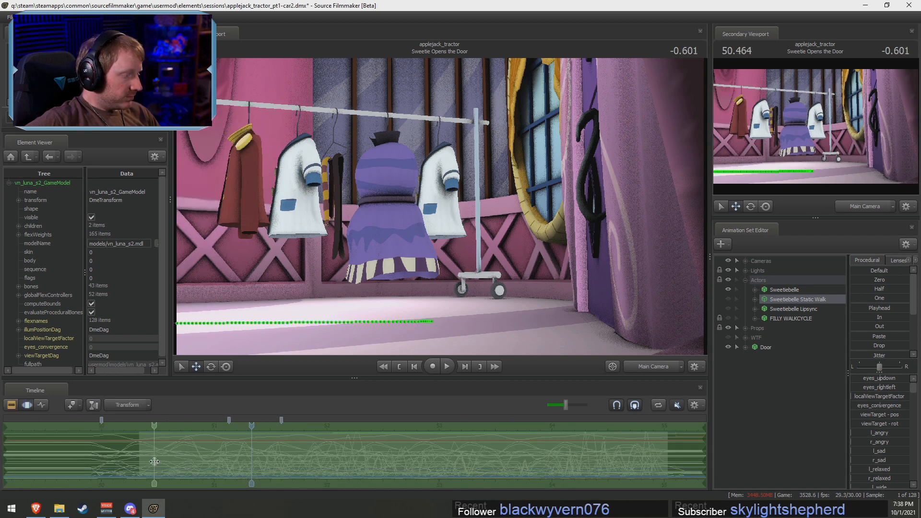
{"action": "key", "text": "space"}
{"action": "left_click", "coordinate": [191, 463], "text": "shift"}
{"action": "scroll", "coordinate": [191, 462], "scroll_direction": "up", "scroll_amount": 9, "text": "shift"}
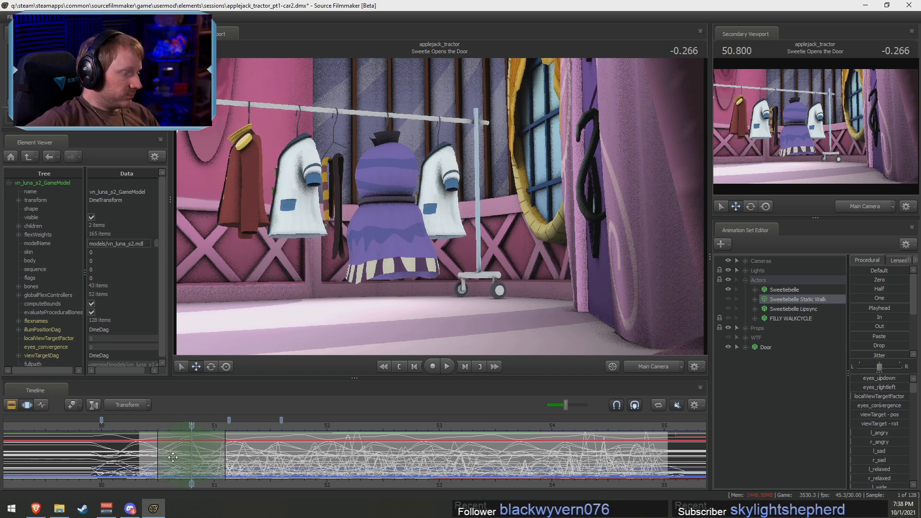
{"action": "left_click_drag", "start_coordinate": [157, 455], "coordinate": [144, 456]}
View the scene through the Work Camera and tilt Sweetiebelle's Head bone downward around 50.800 s
{"action": "left_click", "coordinate": [653, 366]}
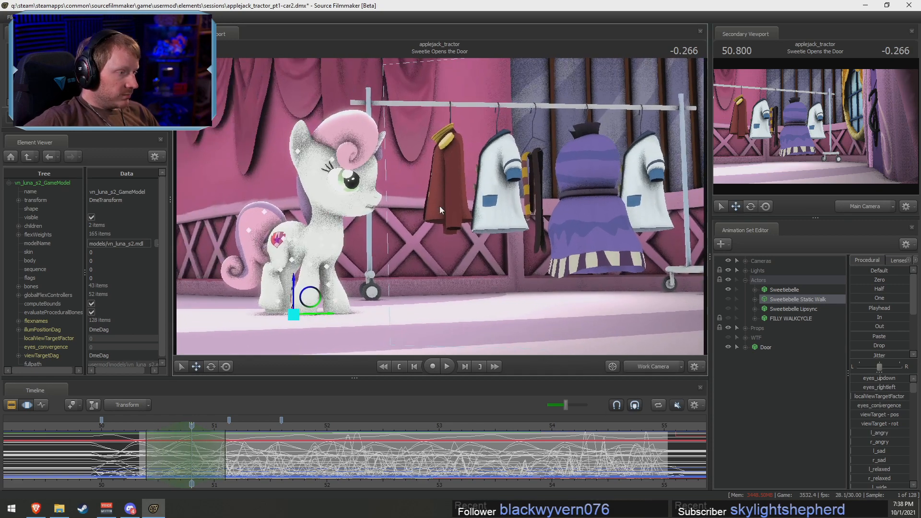
{"action": "left_click", "coordinate": [325, 214]}
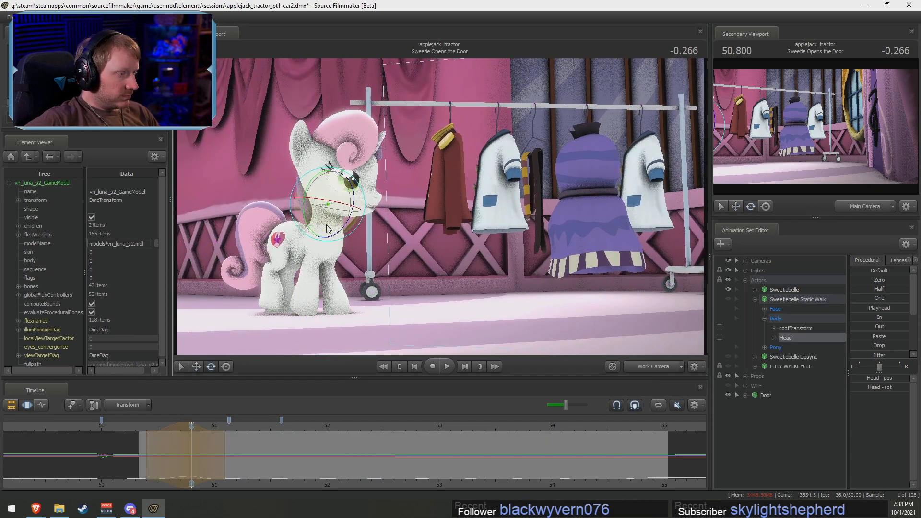
{"action": "left_click", "coordinate": [784, 290]}
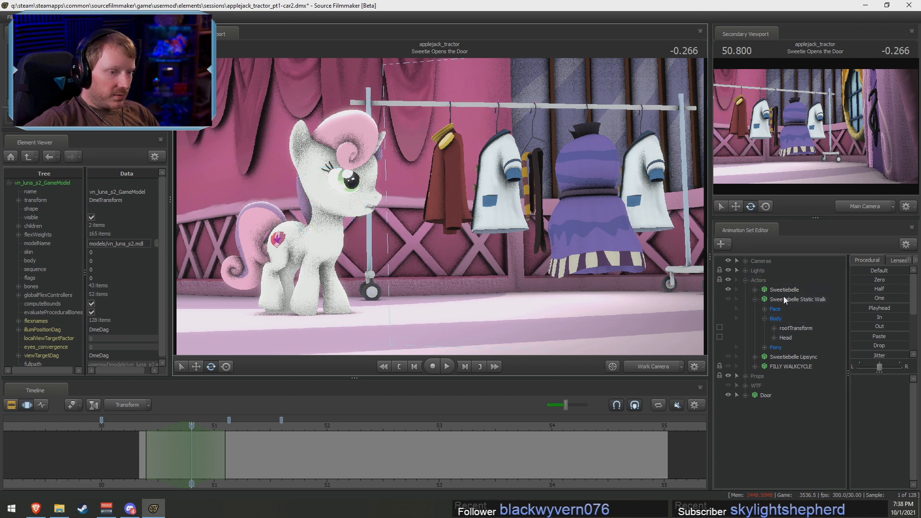
{"action": "left_click", "coordinate": [326, 234]}
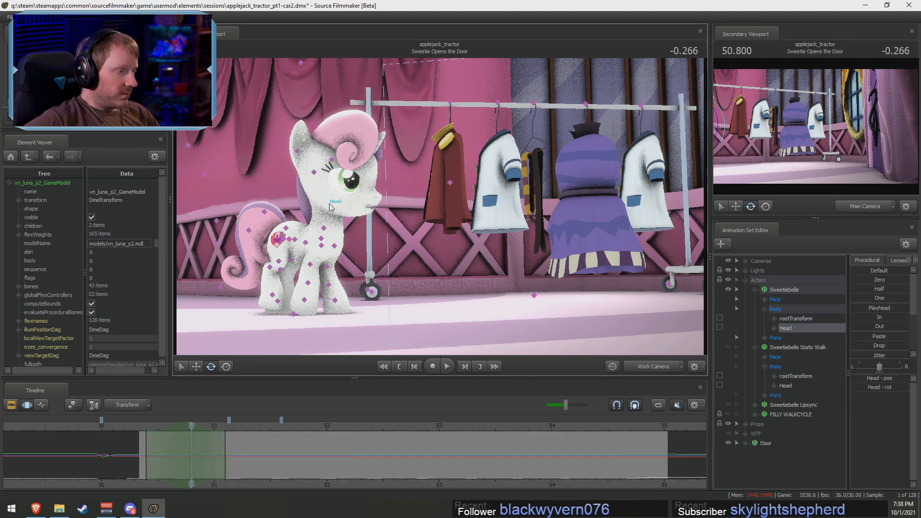
{"action": "left_click_drag", "start_coordinate": [326, 234], "coordinate": [314, 232]}
Play back the head tilt several times, starting from about 50.3 s
{"action": "key", "text": "space"}
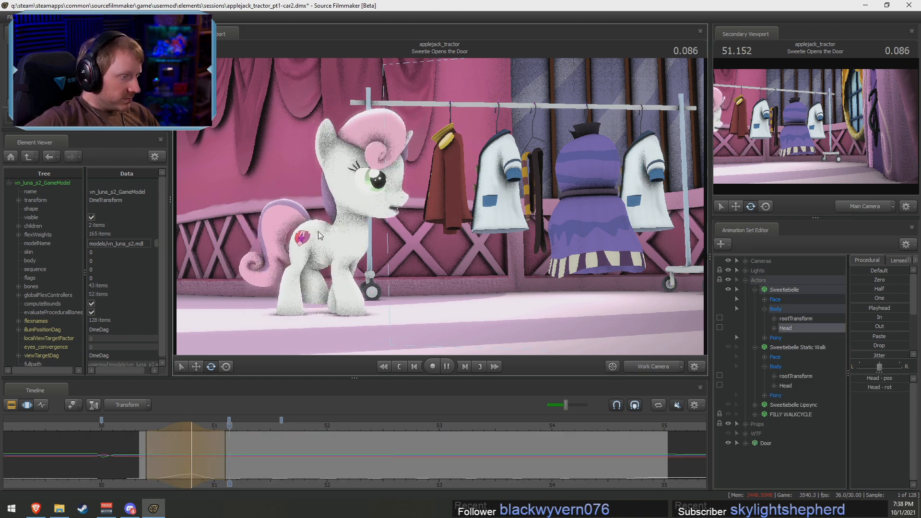
{"action": "key", "text": "space"}
{"action": "key", "text": "space"}
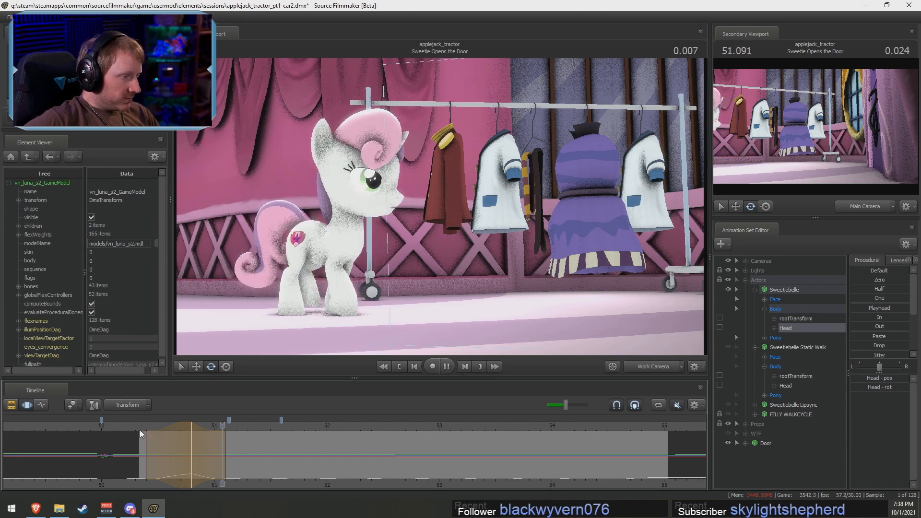
{"action": "key", "text": "space"}
{"action": "left_click", "coordinate": [136, 429]}
{"action": "key", "text": "space"}
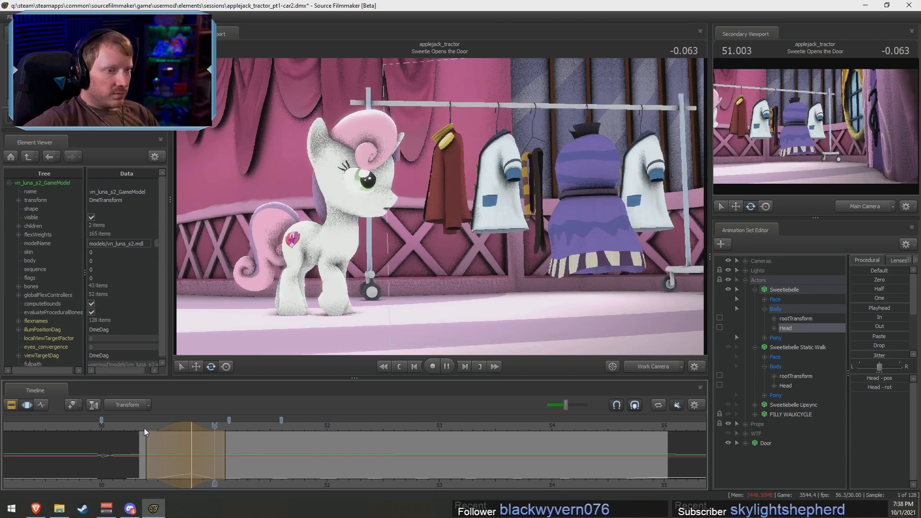
{"action": "key", "text": "space"}
Shift the time selection of the head tilt slightly later, centring it near 50.87 s, and play it back
{"action": "left_click_drag", "start_coordinate": [151, 450], "coordinate": [197, 440]}
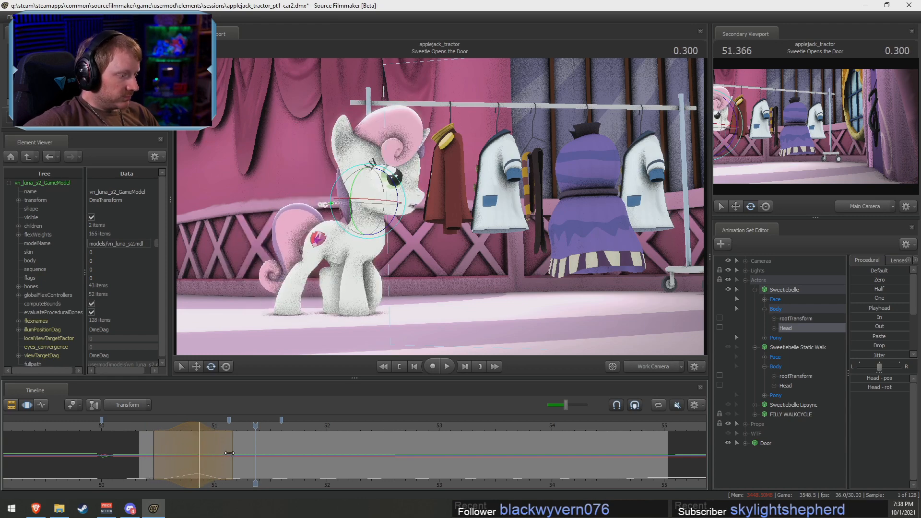
{"action": "left_click", "coordinate": [146, 429]}
{"action": "key", "text": "space"}
{"action": "key", "text": "space"}
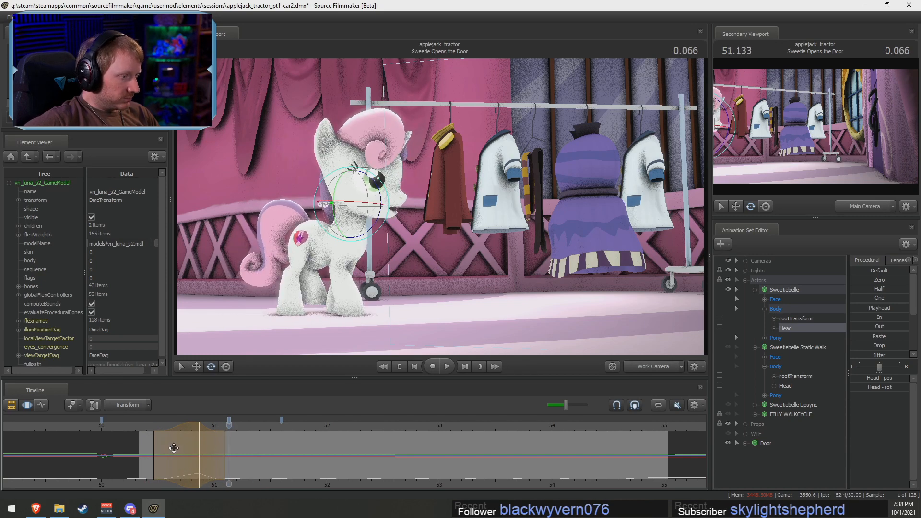
Centre a time selection on 50.766 s, spanning about 50.2–51.17 s, and rotate Sweetiebelle's Neck bone downward
{"action": "left_click_drag", "start_coordinate": [188, 465], "coordinate": [123, 458], "text": "shift"}
{"action": "scroll", "coordinate": [188, 465], "scroll_direction": "up", "scroll_amount": 11, "text": "shift"}
{"action": "left_click", "coordinate": [326, 229]}
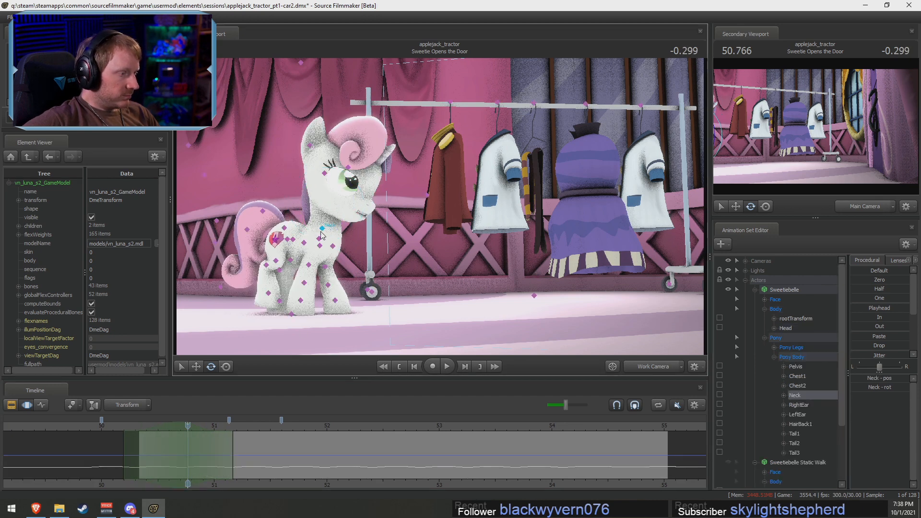
{"action": "left_click_drag", "start_coordinate": [331, 245], "coordinate": [324, 255]}
{"action": "key", "text": "space"}
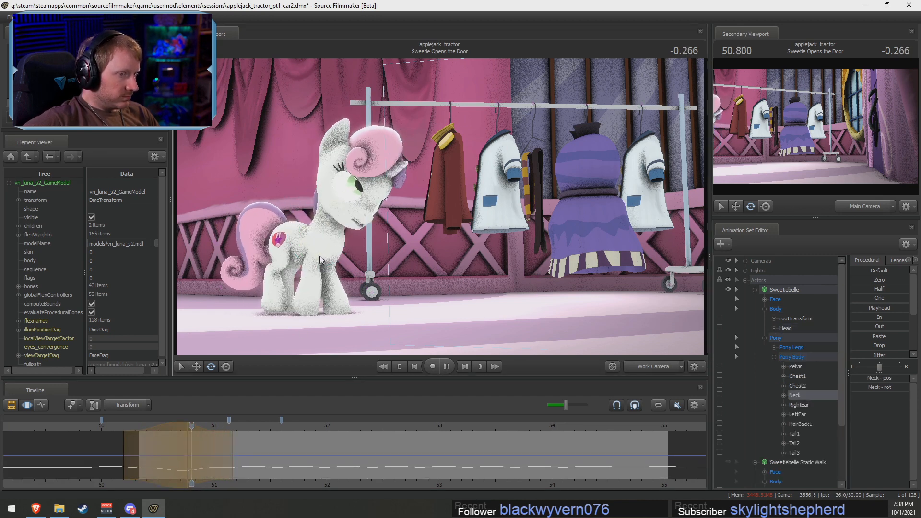
{"action": "key", "text": "space"}
Play back the neck and head dip from about 50.3 s and check its timing
{"action": "left_click", "coordinate": [135, 434]}
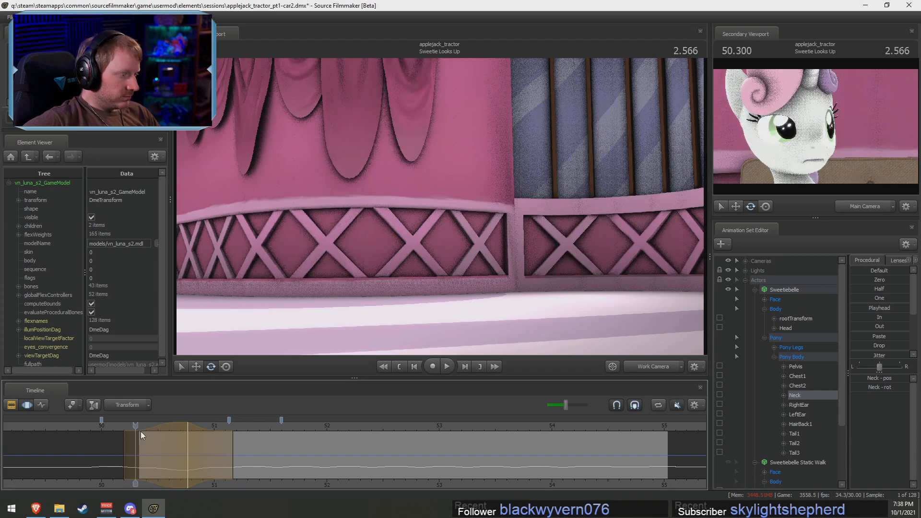
{"action": "key", "text": "space"}
{"action": "key", "text": "space"}
{"action": "left_click", "coordinate": [134, 450]}
{"action": "key", "text": "space"}
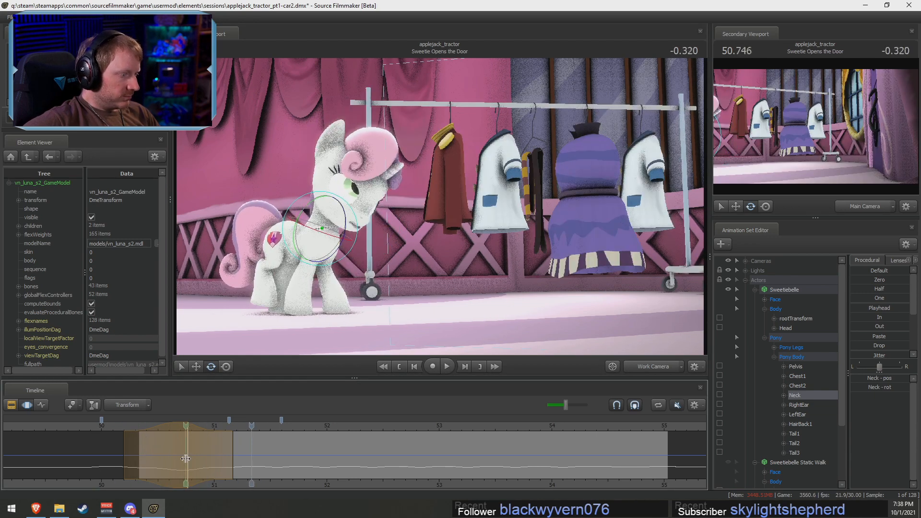
{"action": "key", "text": "space"}
From the start up to 51.000 s, with falloff to about 51.27 s, zero Sweetiebelle's Upper Face controls and fully raise eye_closer_left and eye_closer_right
{"action": "left_click", "coordinate": [211, 455]}
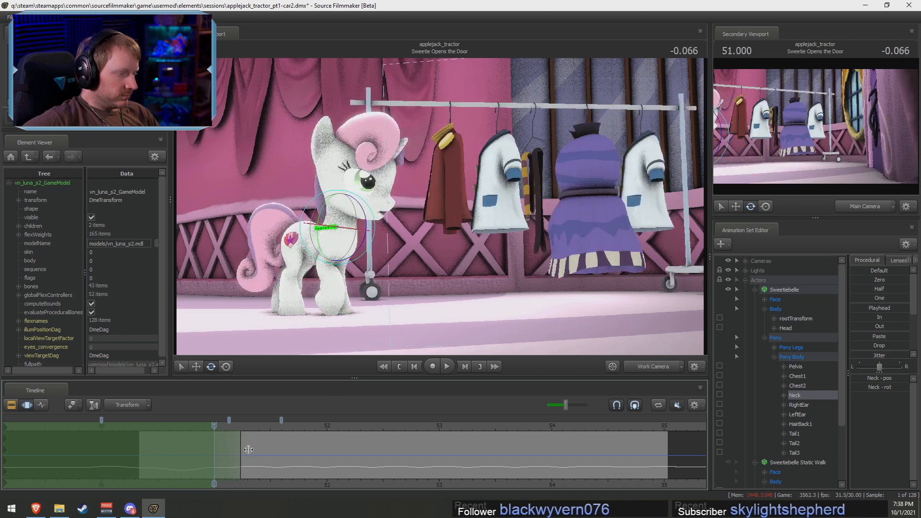
{"action": "left_click", "coordinate": [764, 299]}
{"action": "left_click", "coordinate": [774, 319]}
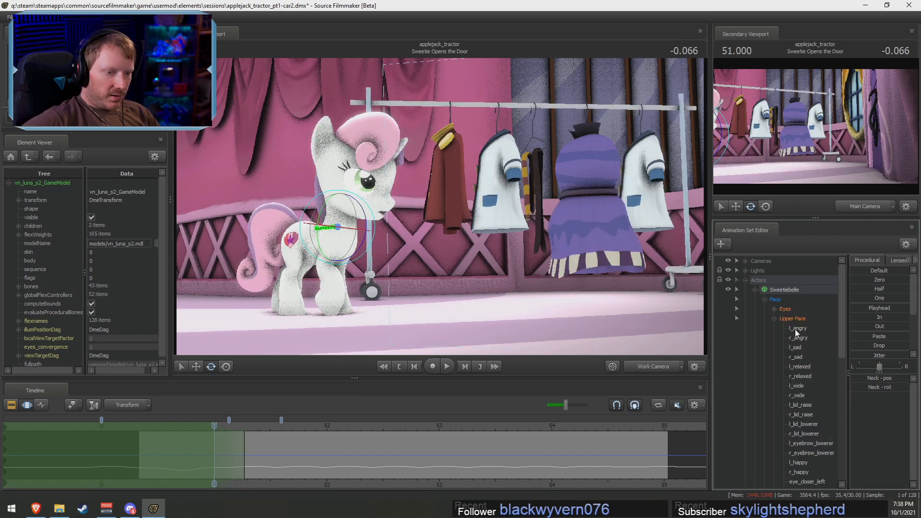
{"action": "left_click", "coordinate": [790, 319]}
{"action": "left_click", "coordinate": [774, 319]}
{"action": "scroll", "coordinate": [871, 463], "scroll_direction": "down", "scroll_amount": 2}
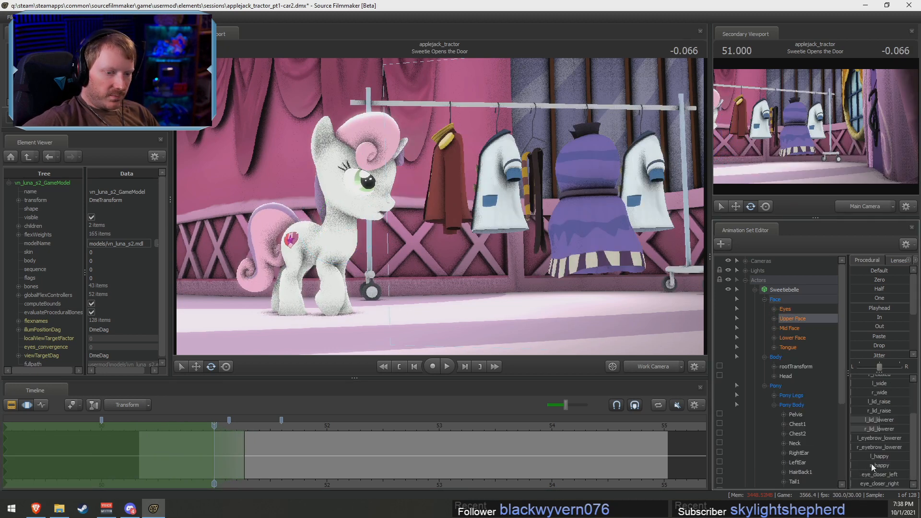
{"action": "left_click_drag", "start_coordinate": [857, 280], "coordinate": [910, 281]}
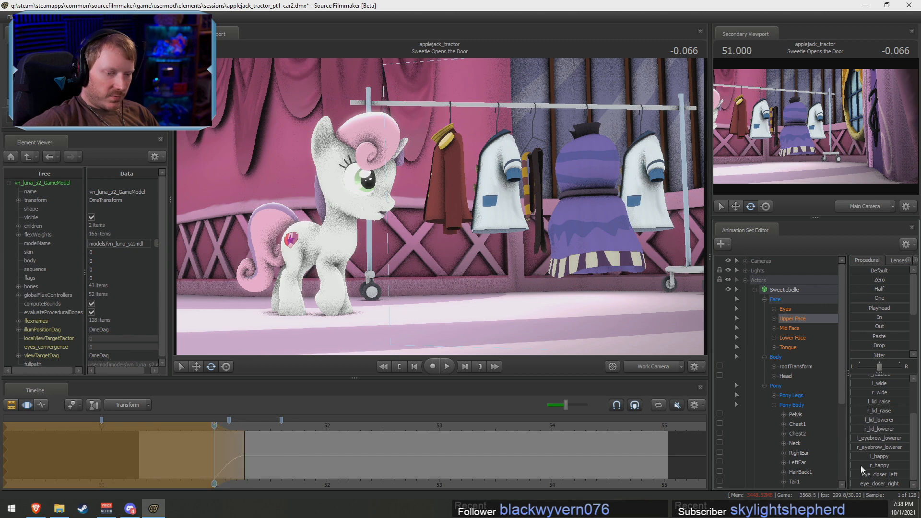
{"action": "left_click_drag", "start_coordinate": [856, 483], "coordinate": [918, 493]}
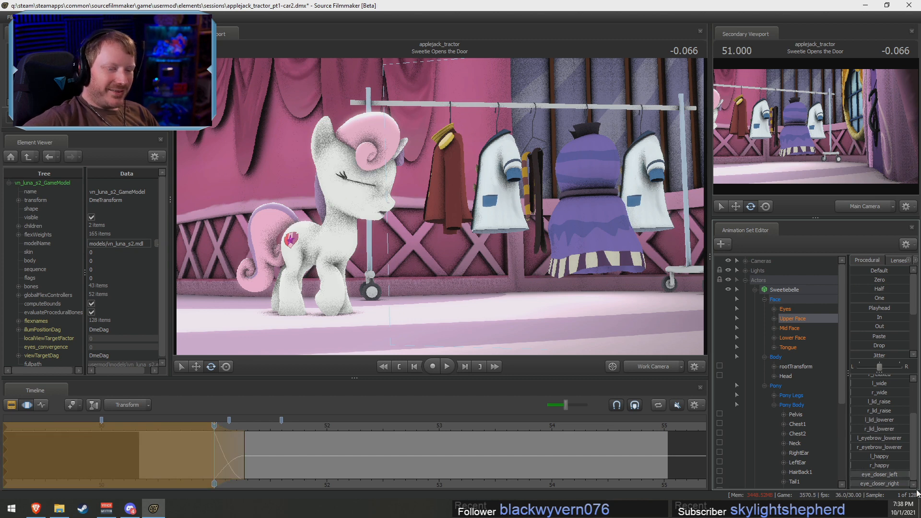
Retime the eye opening so the closed hold ends near 50.9 s and the falloff near 51.07 s, checking it in playback
{"action": "left_click_drag", "start_coordinate": [214, 430], "coordinate": [202, 434]}
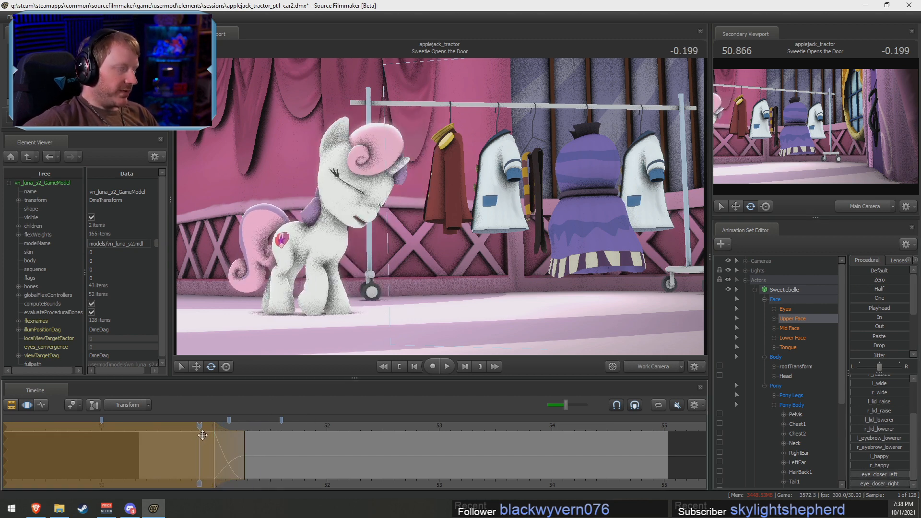
{"action": "key", "text": "space"}
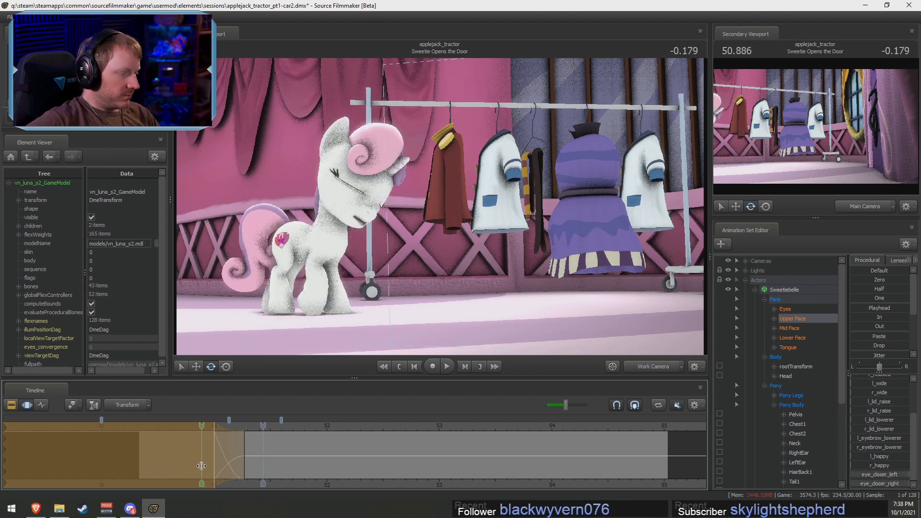
{"action": "left_click_drag", "start_coordinate": [232, 466], "coordinate": [221, 466]}
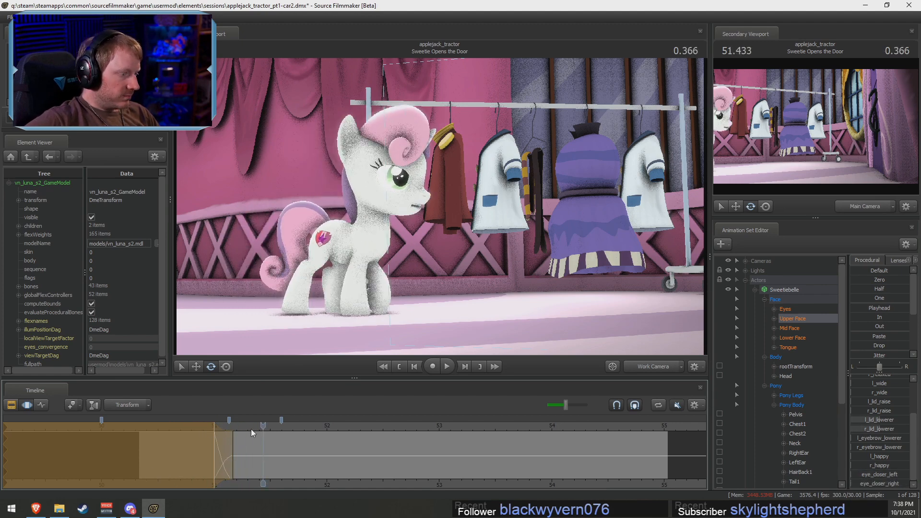
{"action": "key", "text": "space"}
{"action": "left_click_drag", "start_coordinate": [261, 429], "coordinate": [215, 449]}
{"action": "key", "text": "space"}
{"action": "key", "text": "space"}
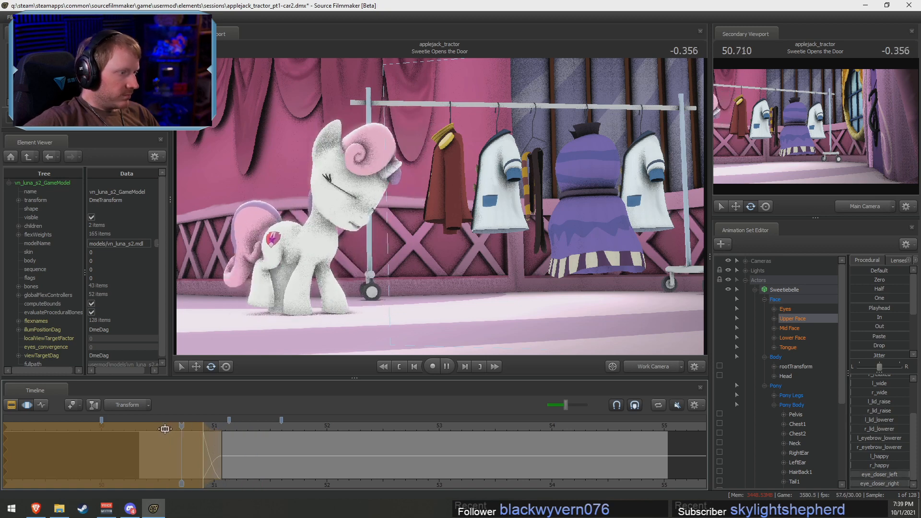
{"action": "key", "text": "space"}
Centre a time selection on 51.133 s, spanning about 50.83–51.6 s, and tilt Sweetiebelle's Head bone slightly upward
{"action": "left_click", "coordinate": [227, 459], "text": "shift"}
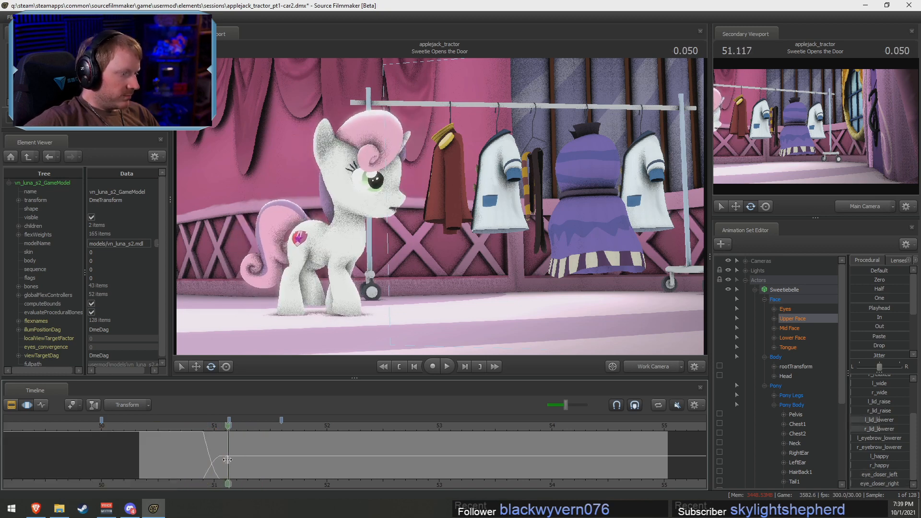
{"action": "scroll", "coordinate": [226, 460], "scroll_direction": "up", "scroll_amount": 5, "text": "shift"}
{"action": "scroll", "coordinate": [211, 460], "scroll_direction": "up", "scroll_amount": 1, "text": "shift"}
{"action": "left_click_drag", "start_coordinate": [271, 461], "coordinate": [289, 462]}
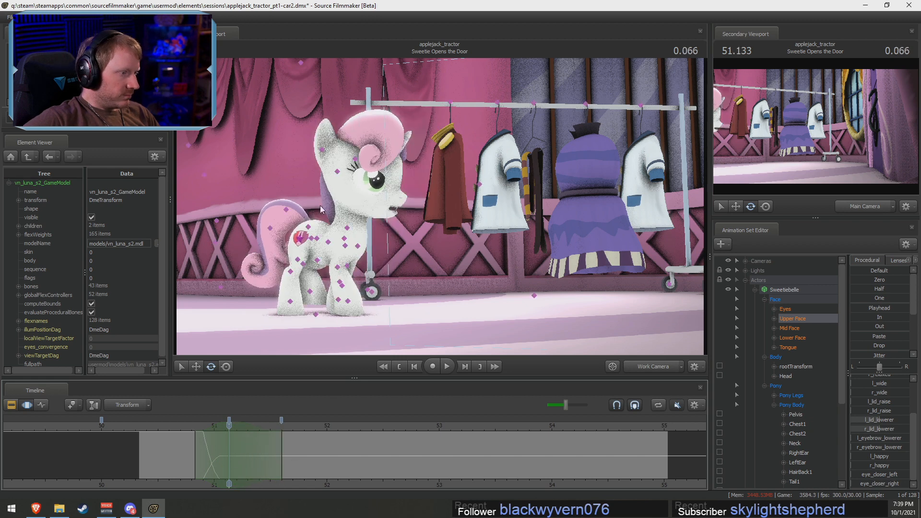
{"action": "left_click", "coordinate": [347, 200], "text": "ctrl"}
{"action": "left_click", "coordinate": [357, 206]}
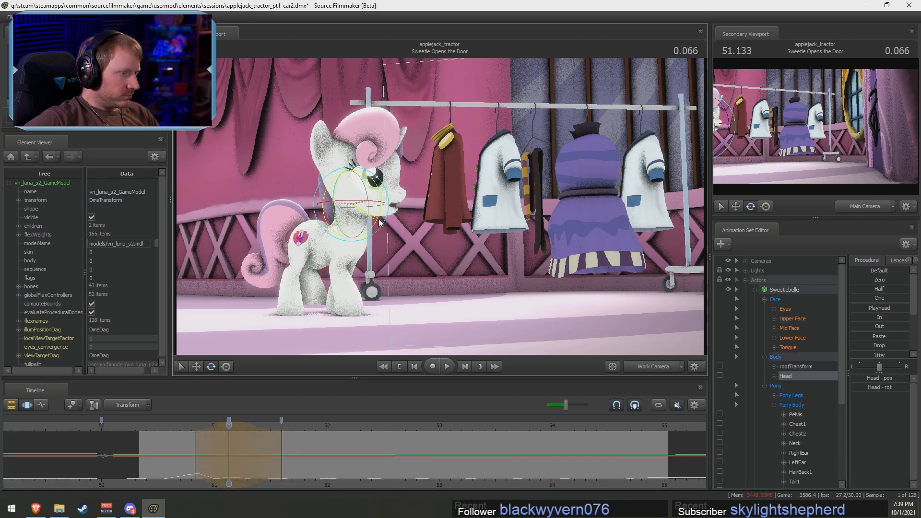
Play back and scrub through the head lift between about 50.8 and 51.5 s
{"action": "key", "text": "space"}
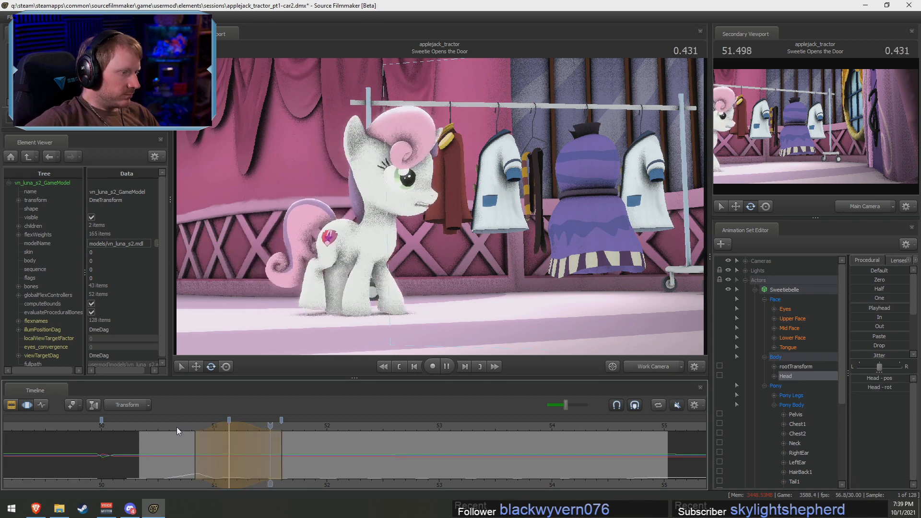
{"action": "key", "text": "space"}
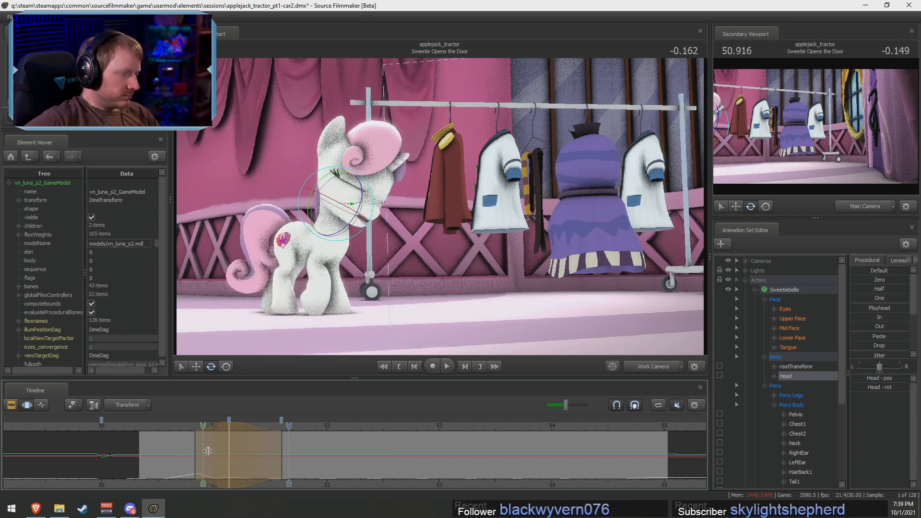
{"action": "left_click", "coordinate": [237, 453]}
{"action": "left_click_drag", "start_coordinate": [238, 453], "coordinate": [203, 457]}
{"action": "key", "text": "space"}
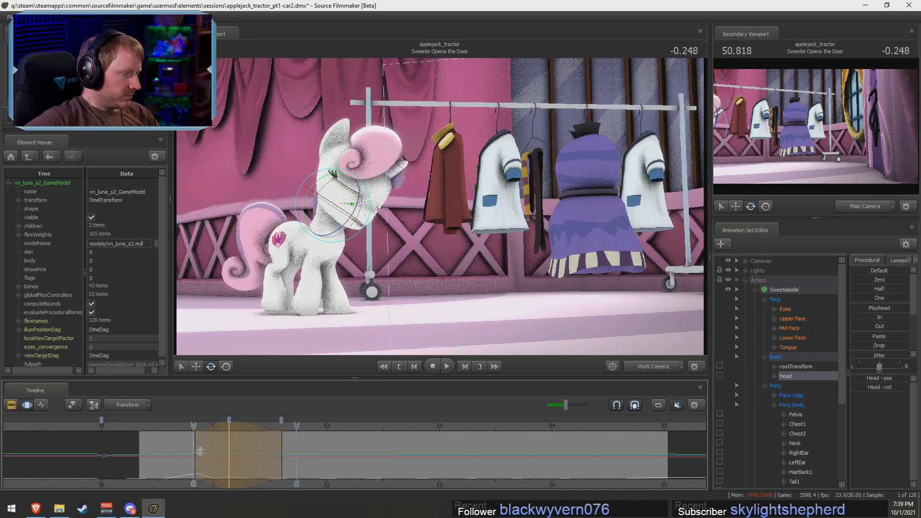
Centre a short time selection on 51.333 s and rotate Sweetiebelle's head slightly upward and to the side
{"action": "left_click", "coordinate": [239, 458]}
{"action": "left_click_drag", "start_coordinate": [239, 458], "coordinate": [251, 458]}
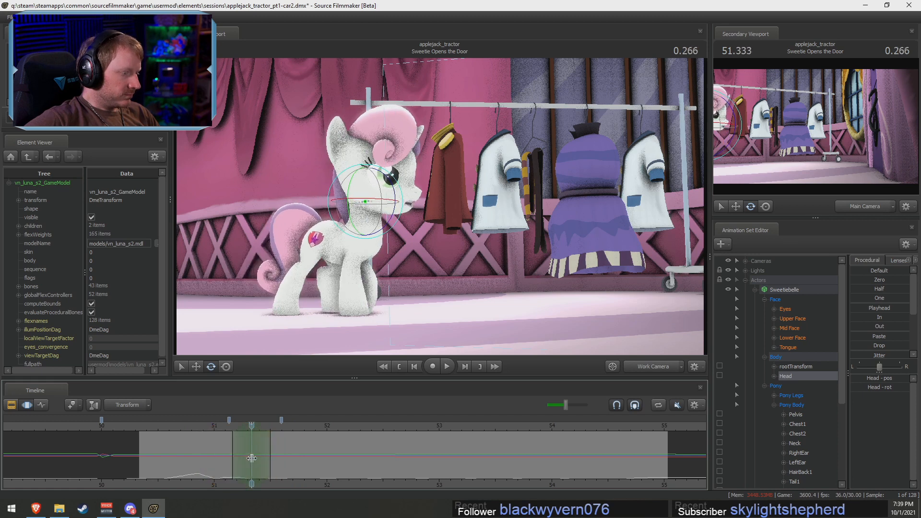
{"action": "left_click_drag", "start_coordinate": [394, 194], "coordinate": [390, 193]}
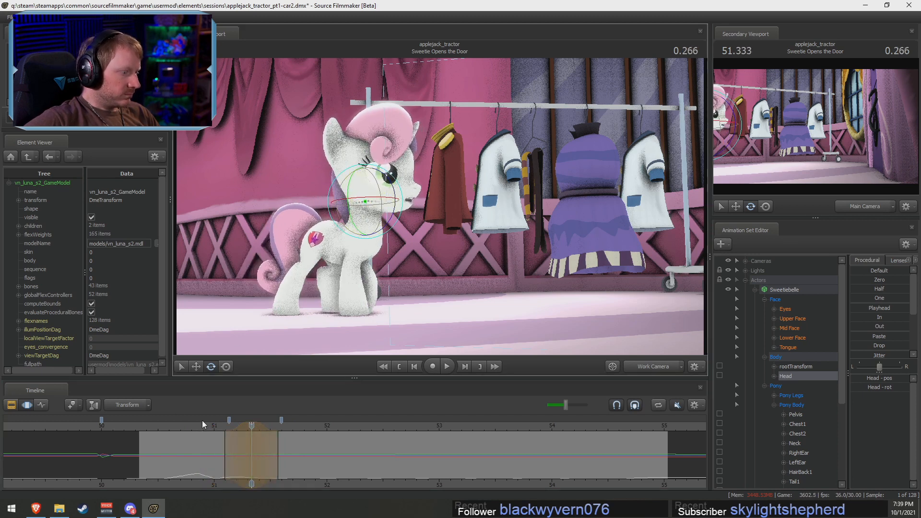
{"action": "key", "text": "space"}
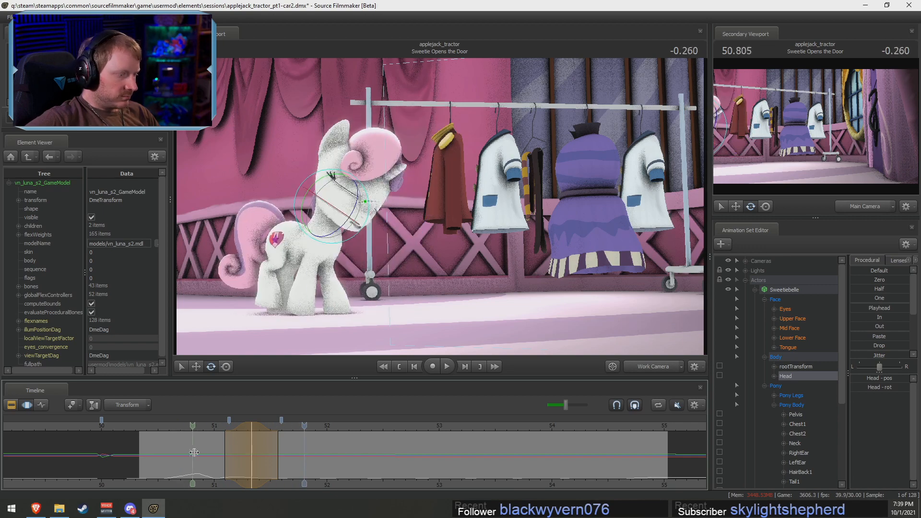
{"action": "left_click_drag", "start_coordinate": [193, 452], "coordinate": [253, 441]}
{"action": "left_click_drag", "start_coordinate": [383, 228], "coordinate": [391, 221]}
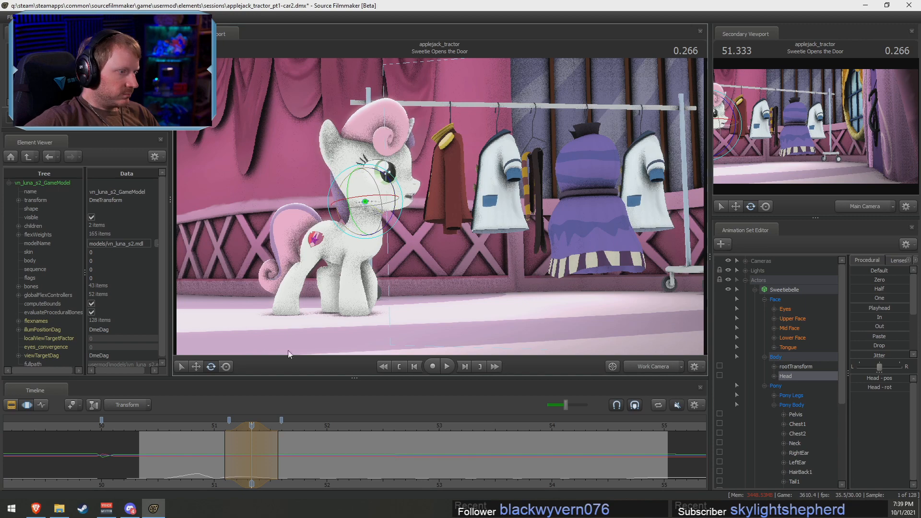
Play back the head motion twice from just before 51 s to review the new tilt
{"action": "left_click", "coordinate": [206, 421]}
{"action": "key", "text": "space"}
{"action": "key", "text": "space"}
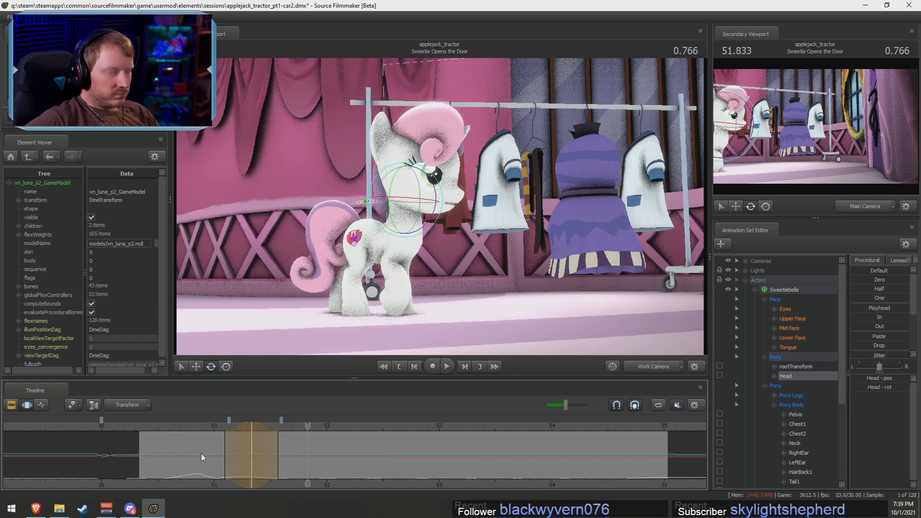
{"action": "left_click", "coordinate": [187, 424]}
{"action": "key", "text": "space"}
{"action": "key", "text": "space"}
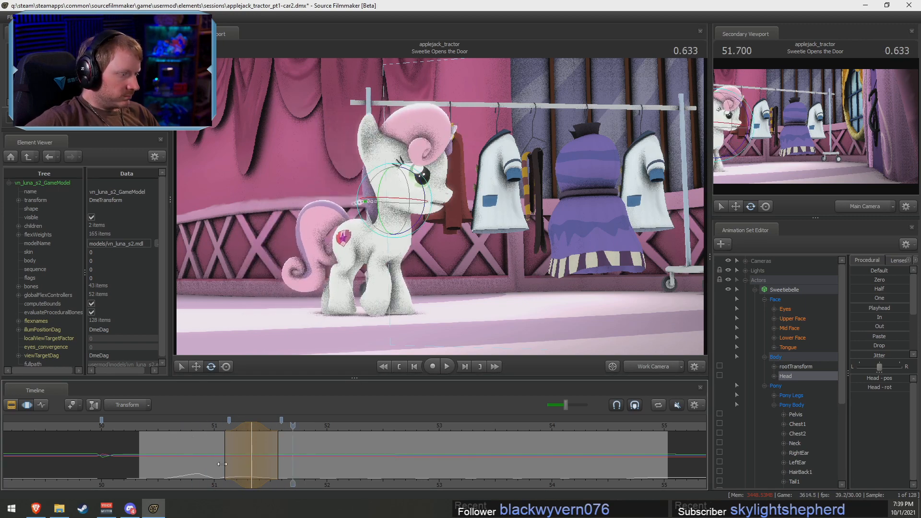
Set a time selection around 51.133 s, spanning about 50.83–51.47 s, and blend Sweetiebelle's Upper Face controls toward Zero
{"action": "mouse_move", "coordinate": [227, 459]}
{"action": "left_mouse_down"}
{"action": "mouse_move", "coordinate": [234, 458]}
{"action": "mouse_move", "coordinate": [218, 460]}
{"action": "mouse_move", "coordinate": [227, 460]}
{"action": "left_mouse_up"}
{"action": "scroll", "coordinate": [228, 460], "scroll_direction": "up", "scroll_amount": 4}
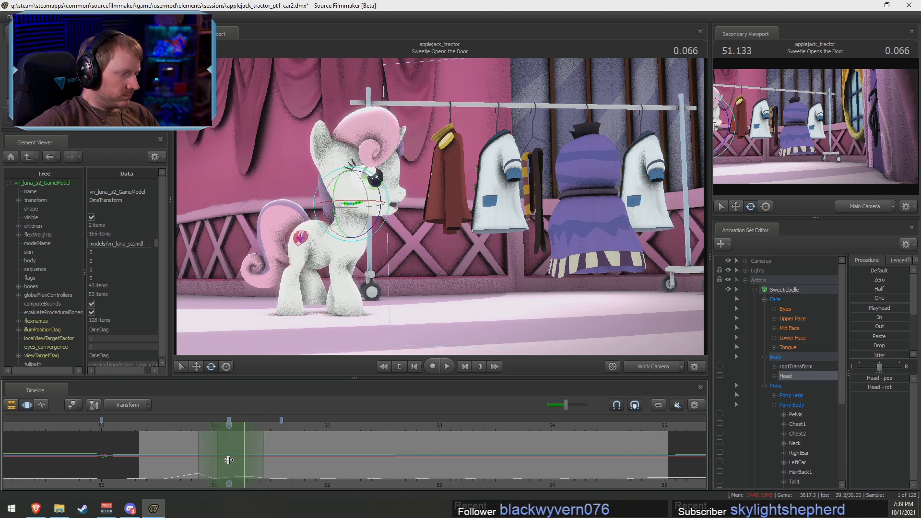
{"action": "left_click", "coordinate": [802, 320]}
{"action": "left_click_drag", "start_coordinate": [885, 280], "coordinate": [911, 280]}
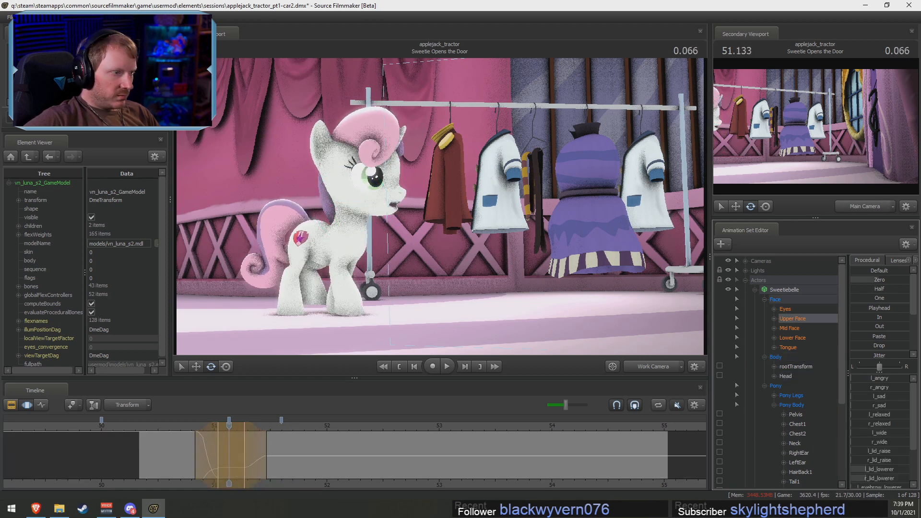
Play back the eyelid change from about 50.7 s to 51.7 s
{"action": "left_click", "coordinate": [180, 427]}
{"action": "key", "text": "space"}
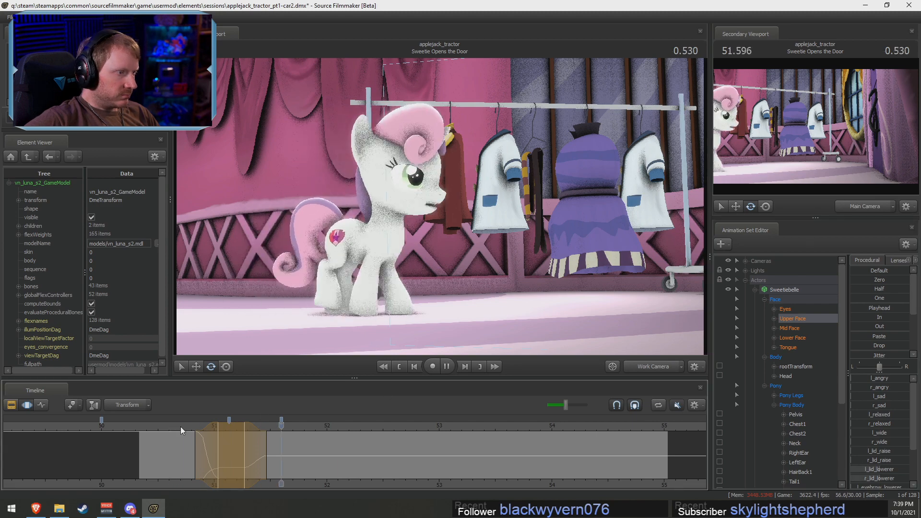
{"action": "key", "text": "space"}
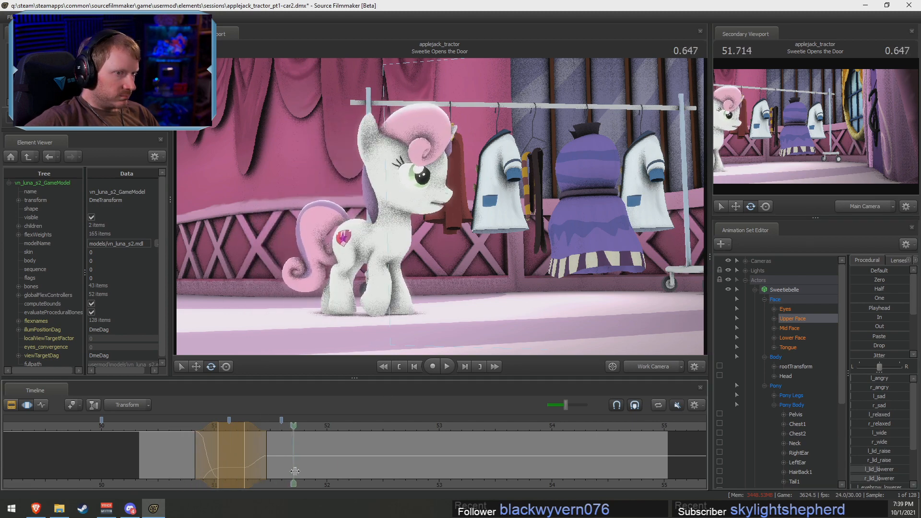
Centre a time selection on 51.466 s, spanning about 51.27–51.93 s, and slightly raise eye_closer_left and eye_closer_right
{"action": "left_click", "coordinate": [228, 469]}
{"action": "left_click_drag", "start_coordinate": [228, 468], "coordinate": [319, 455]}
{"action": "scroll", "coordinate": [876, 473], "scroll_direction": "down", "scroll_amount": 1}
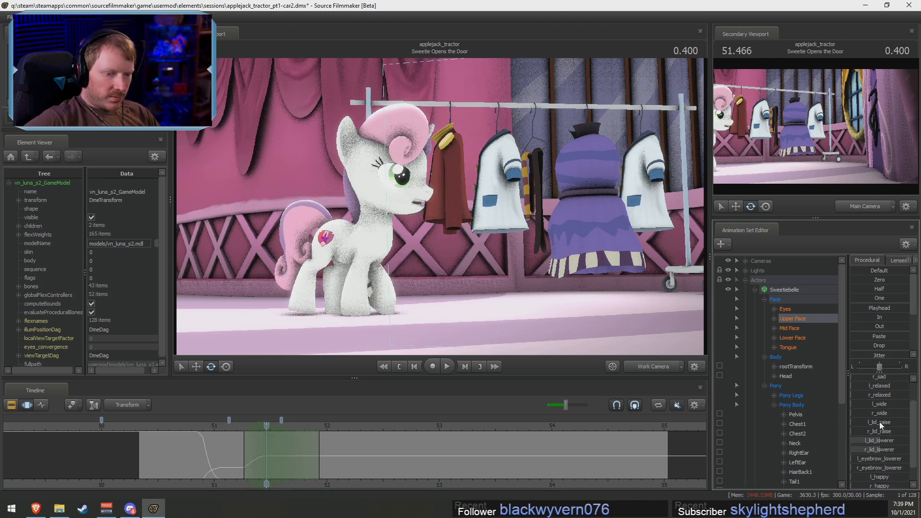
{"action": "scroll", "coordinate": [875, 475], "scroll_direction": "down", "scroll_amount": 1}
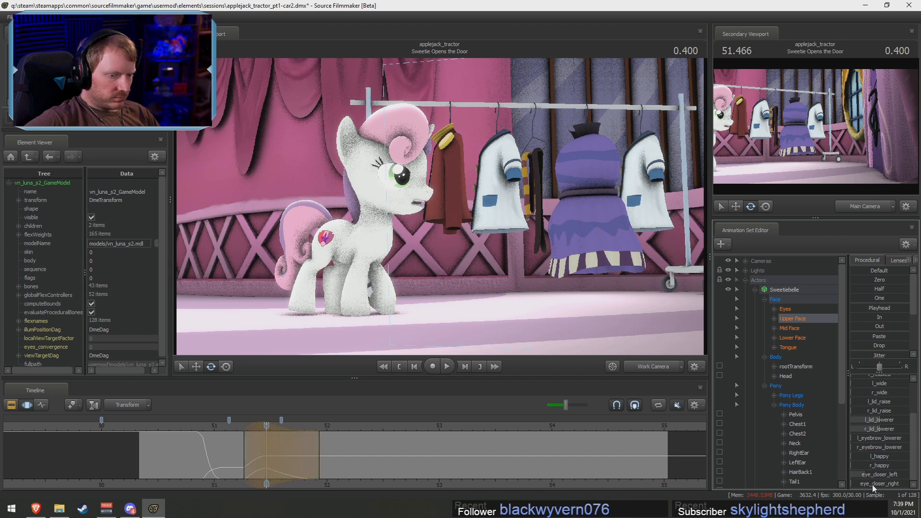
{"action": "left_click_drag", "start_coordinate": [872, 485], "coordinate": [883, 485]}
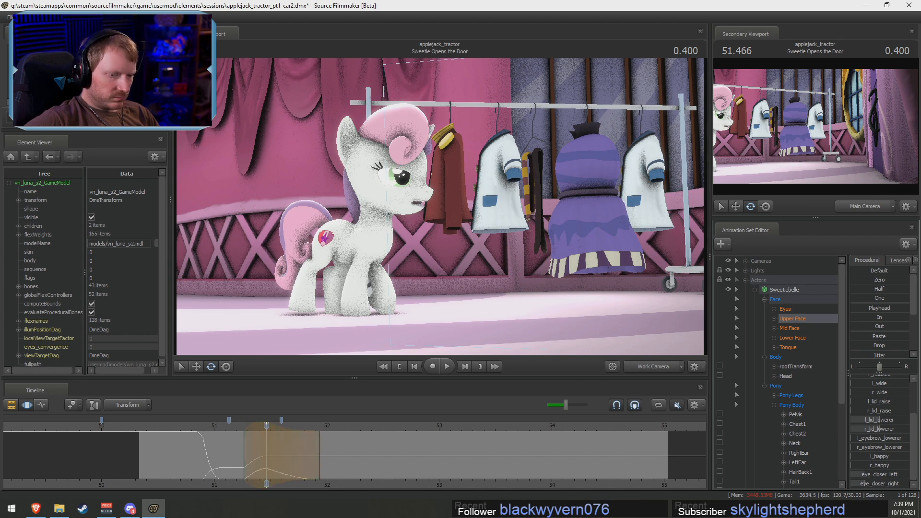
Replay the partial eye closing several times from about 51 s to just past 52 s
{"action": "left_click", "coordinate": [221, 425]}
{"action": "key", "text": "space"}
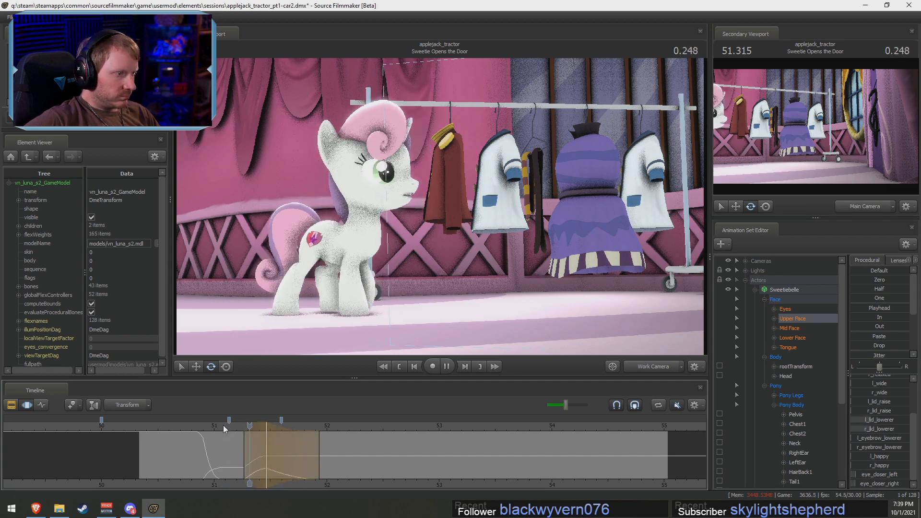
{"action": "key", "text": "space"}
{"action": "left_click", "coordinate": [212, 426]}
{"action": "key", "text": "space"}
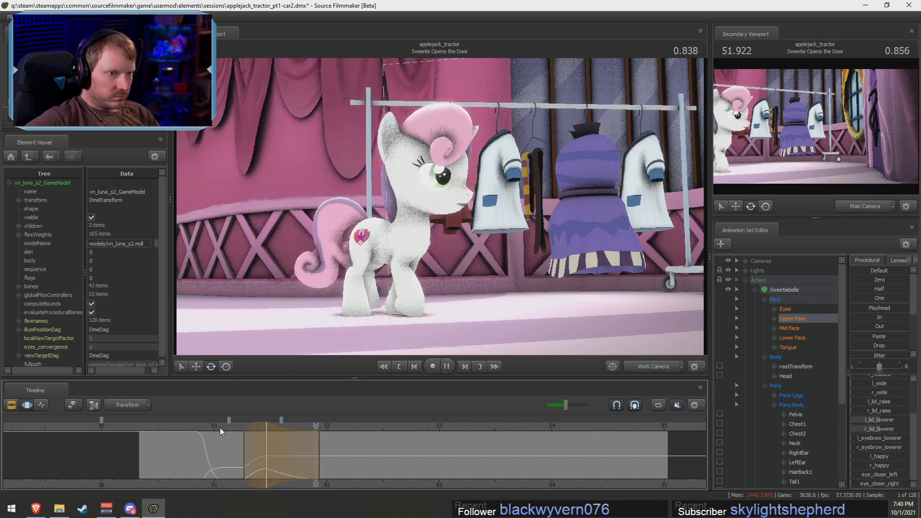
{"action": "left_click", "coordinate": [239, 424]}
{"action": "key", "text": "space"}
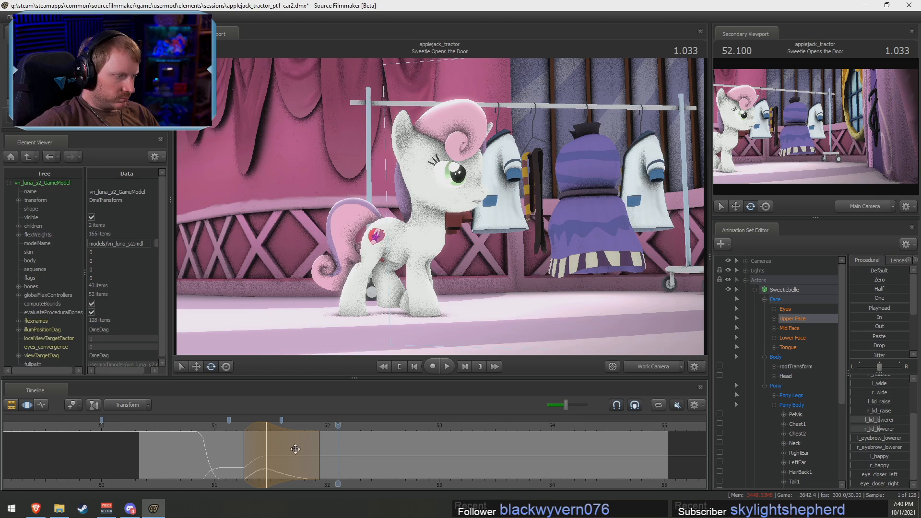
Hold a time selection over about 51.97–52.63 s, with falloff from 51.73 to 52.87 s, and rotate Sweetiebelle's Head and Neck bones to the side
{"action": "left_click_drag", "start_coordinate": [295, 449], "coordinate": [398, 474]}
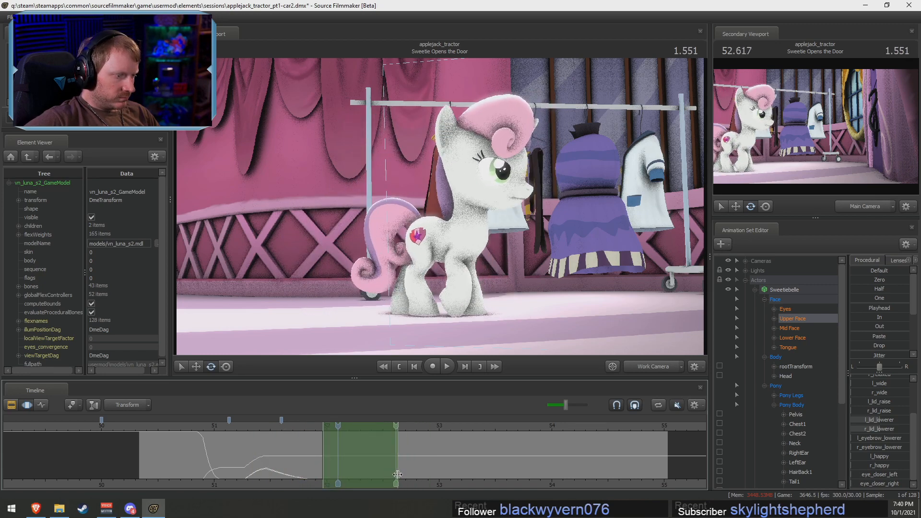
{"action": "key", "text": "space"}
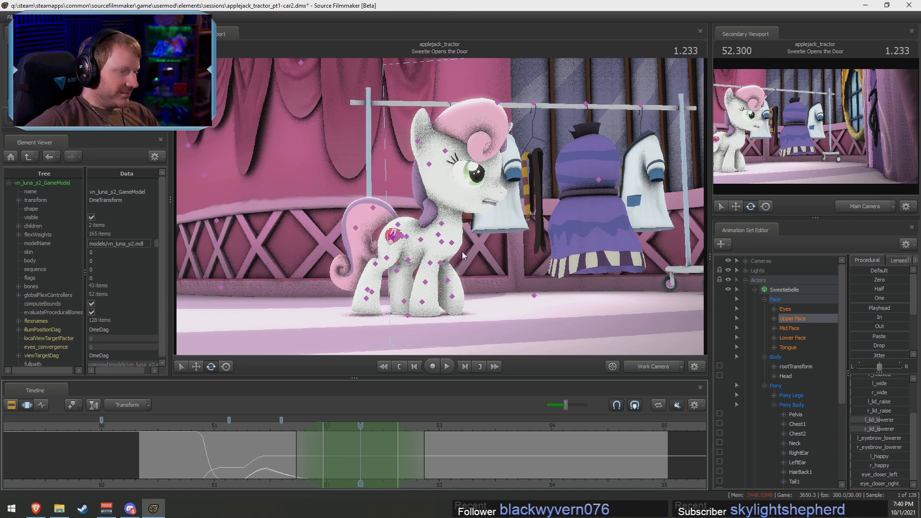
{"action": "left_click", "coordinate": [442, 194]}
{"action": "left_click", "coordinate": [447, 232]}
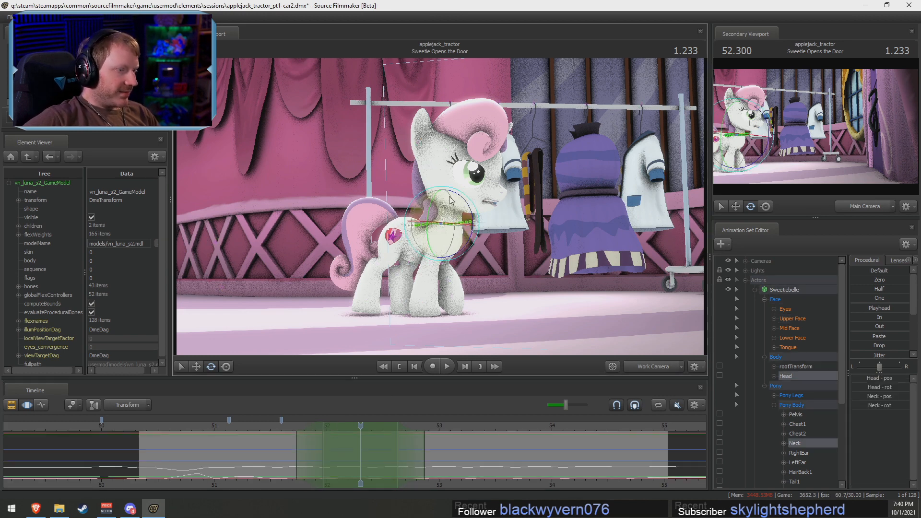
{"action": "left_click_drag", "start_coordinate": [447, 232], "coordinate": [434, 217]}
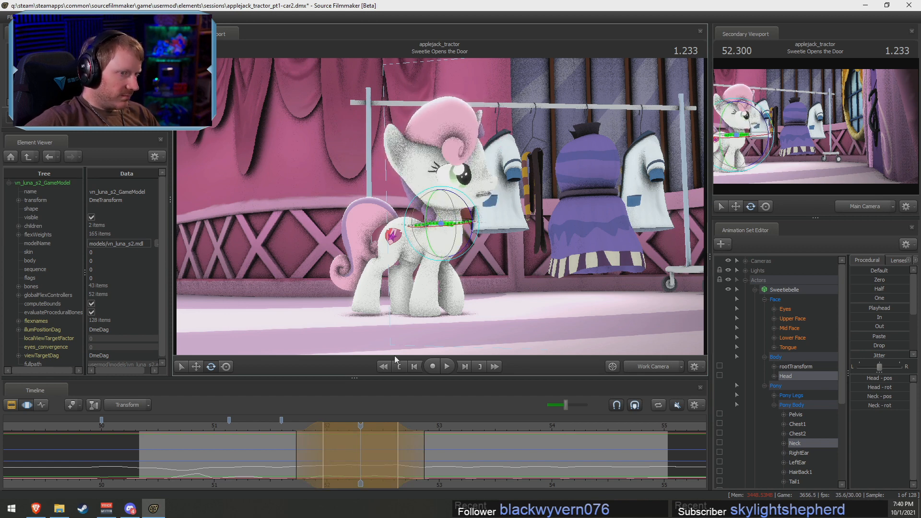
Widen and shift the head turn's time selection to about 51.77–53.17 s, playing back between adjustments
{"action": "key", "text": "space"}
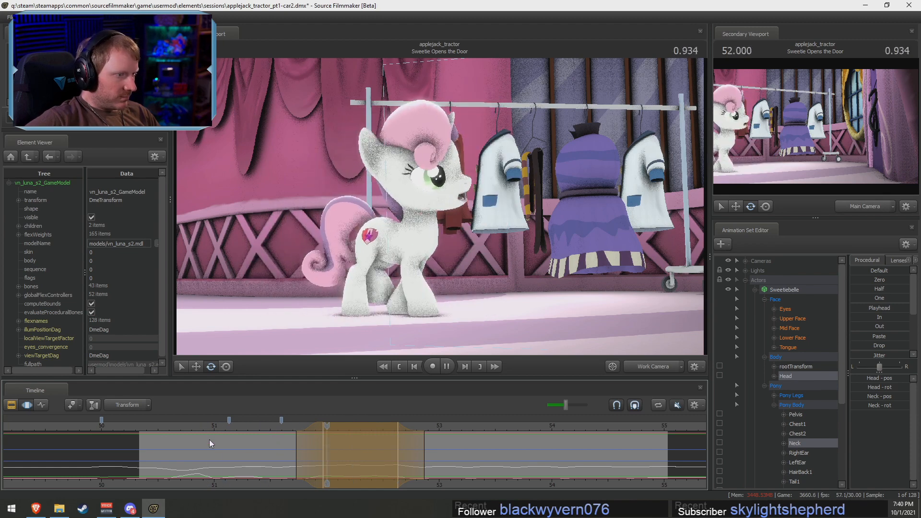
{"action": "left_click_drag", "start_coordinate": [295, 446], "coordinate": [286, 446]}
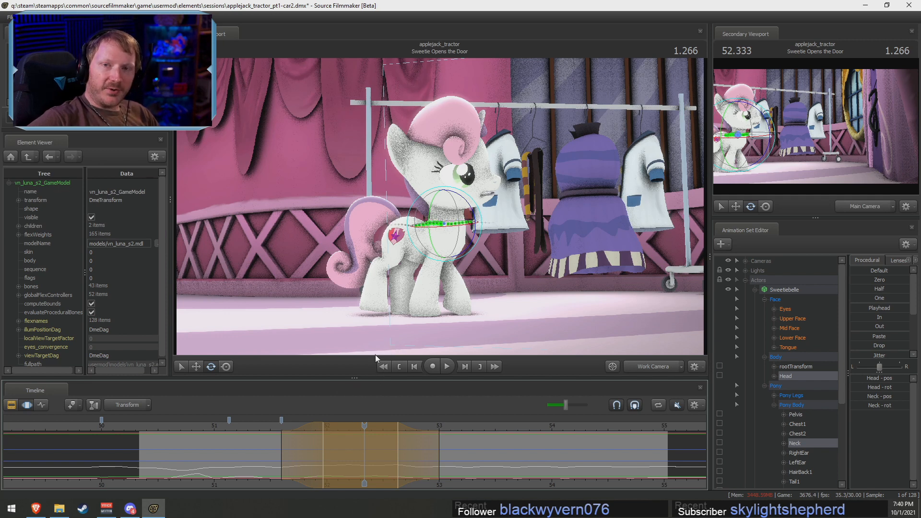
{"action": "key", "text": "space"}
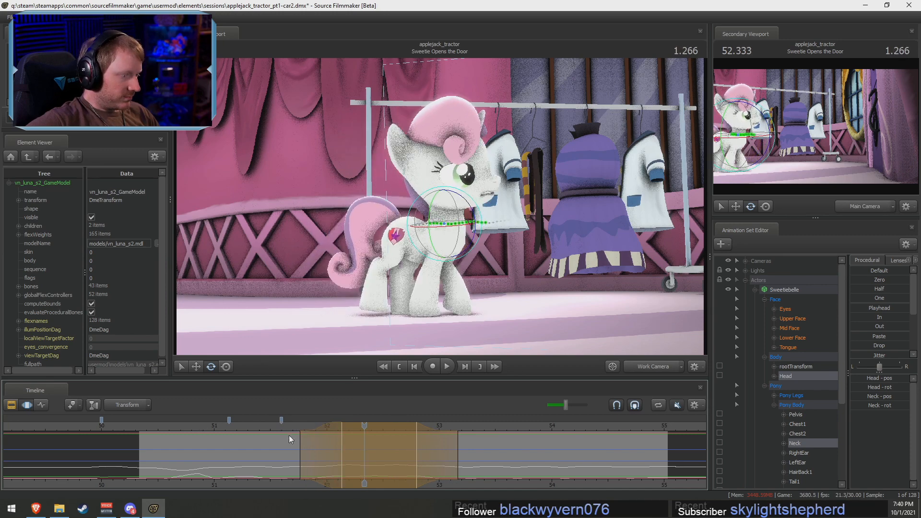
{"action": "key", "text": "space"}
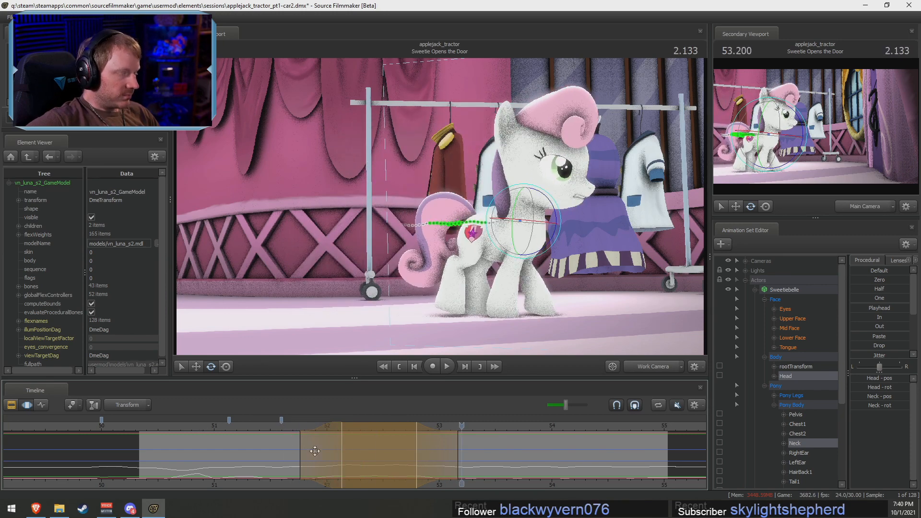
Extend the head turn's hold to about 53.13 s and its falloff to about 53.6 s, replaying the motion from about 51.5 s
{"action": "left_click", "coordinate": [274, 425]}
{"action": "key", "text": "space"}
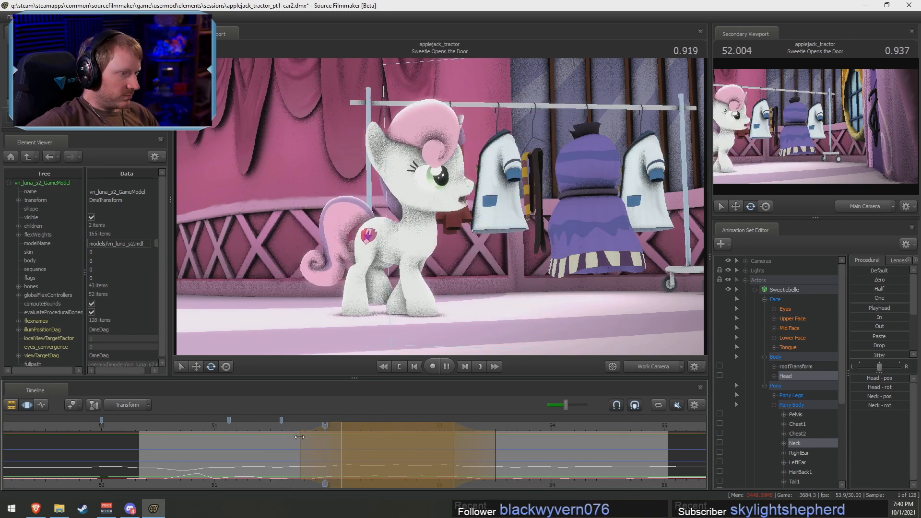
{"action": "key", "text": "space"}
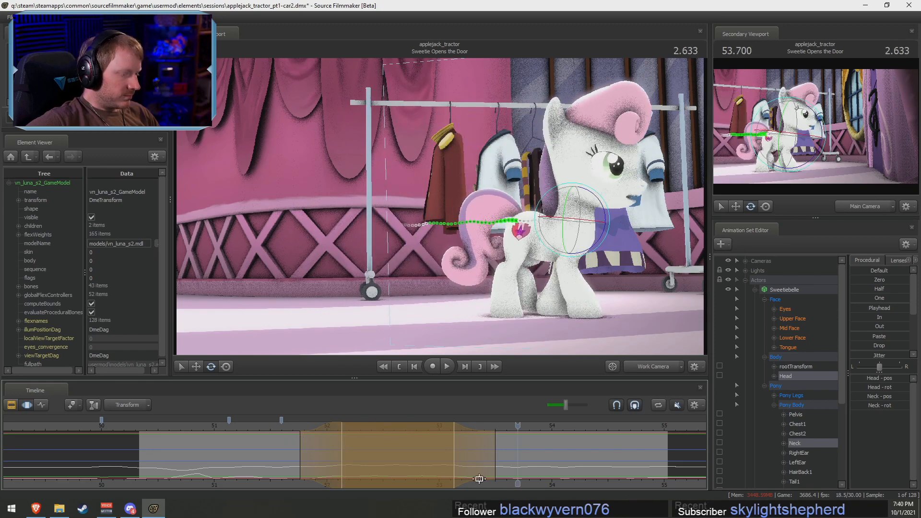
{"action": "left_click", "coordinate": [269, 426]}
{"action": "key", "text": "space"}
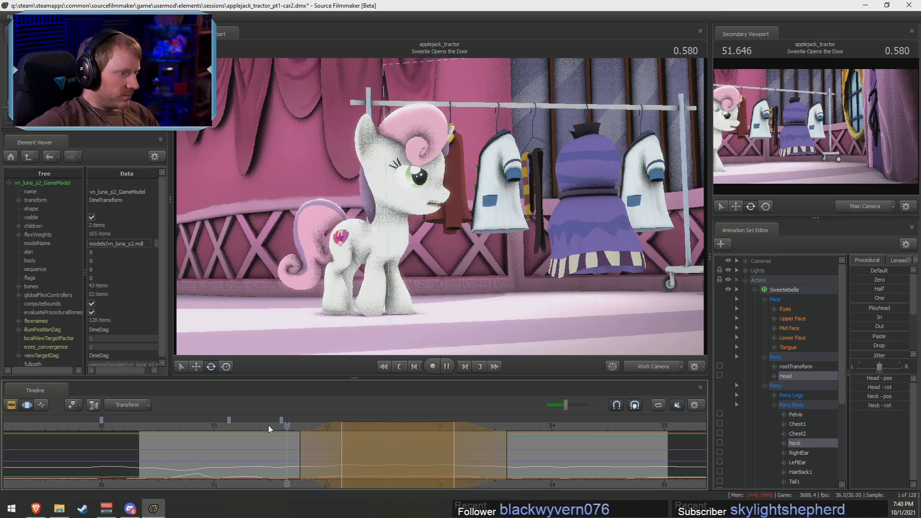
{"action": "key", "text": "space"}
Centre a time selection on 51.966 s, spanning about 51.6–52.33 s, and try dipping Sweetiebelle's head with the Neck and Head bones
{"action": "left_click", "coordinate": [273, 428]}
{"action": "left_click_drag", "start_coordinate": [273, 428], "coordinate": [322, 457]}
{"action": "left_click", "coordinate": [322, 457]}
{"action": "scroll", "coordinate": [322, 457], "scroll_direction": "up", "scroll_amount": 4}
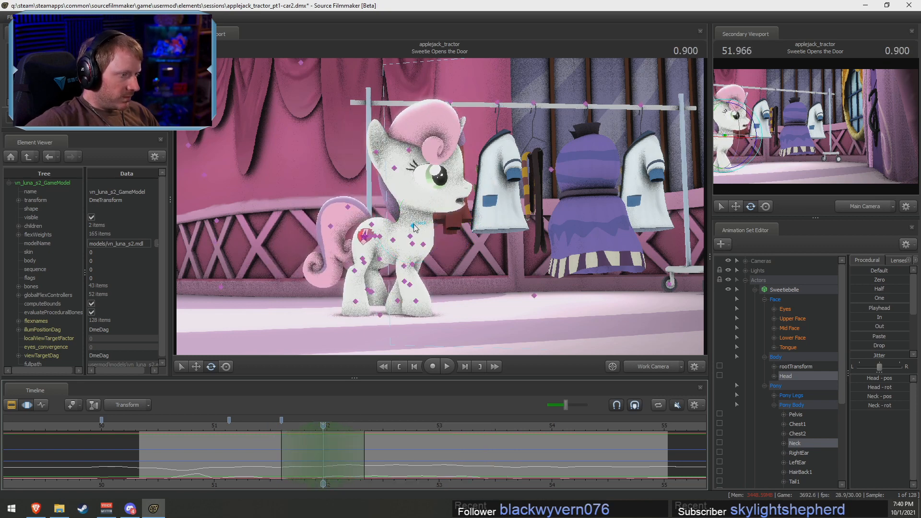
{"action": "left_click", "coordinate": [415, 228]}
{"action": "left_click_drag", "start_coordinate": [422, 197], "coordinate": [426, 196]}
Play back the head dip twice from just before 51.5 s
{"action": "left_click", "coordinate": [260, 428]}
{"action": "key", "text": "space"}
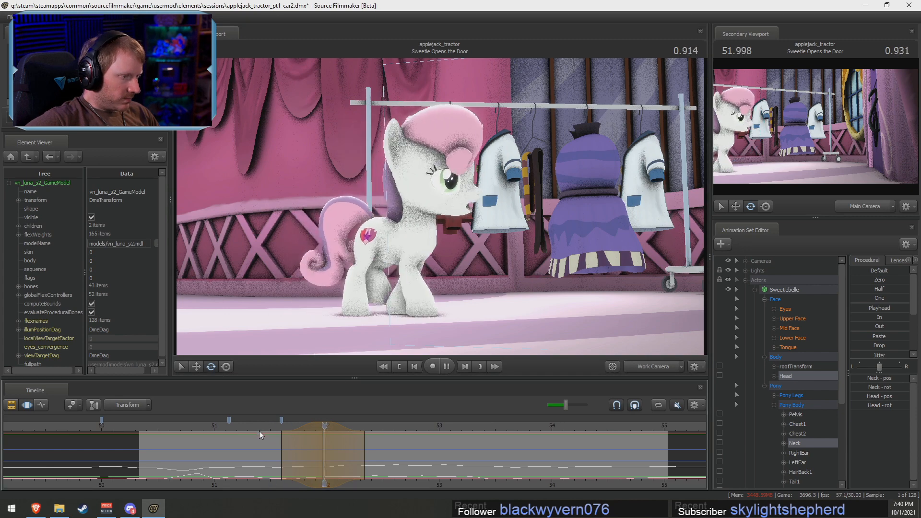
{"action": "key", "text": "space"}
{"action": "left_click", "coordinate": [251, 427]}
{"action": "key", "text": "space"}
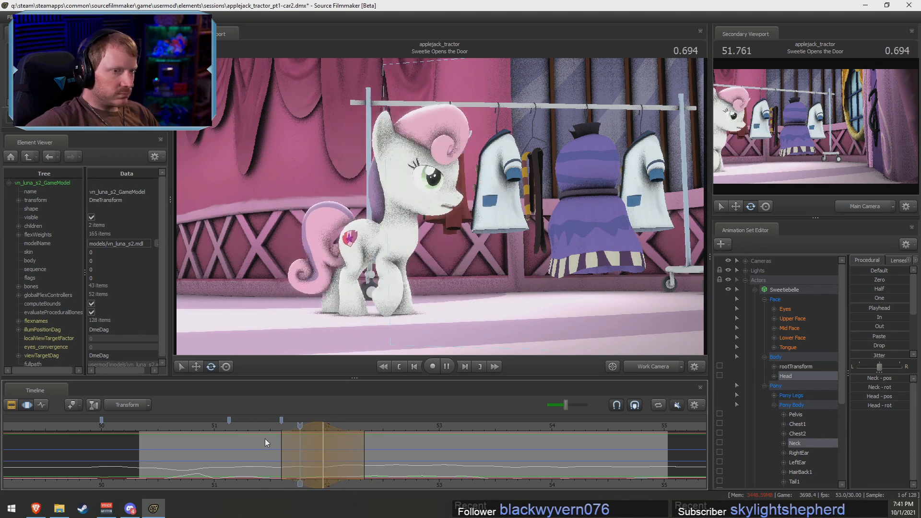
{"action": "key", "text": "space"}
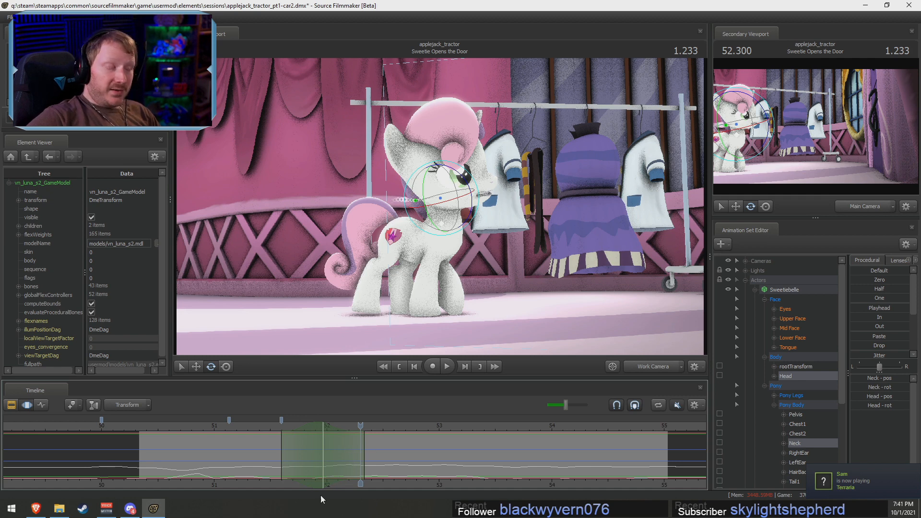
Try another downward rotation of Sweetiebelle's Neck and Head bones at 51.966 s and replay the motion
{"action": "left_click_drag", "start_coordinate": [245, 430], "coordinate": [323, 444]}
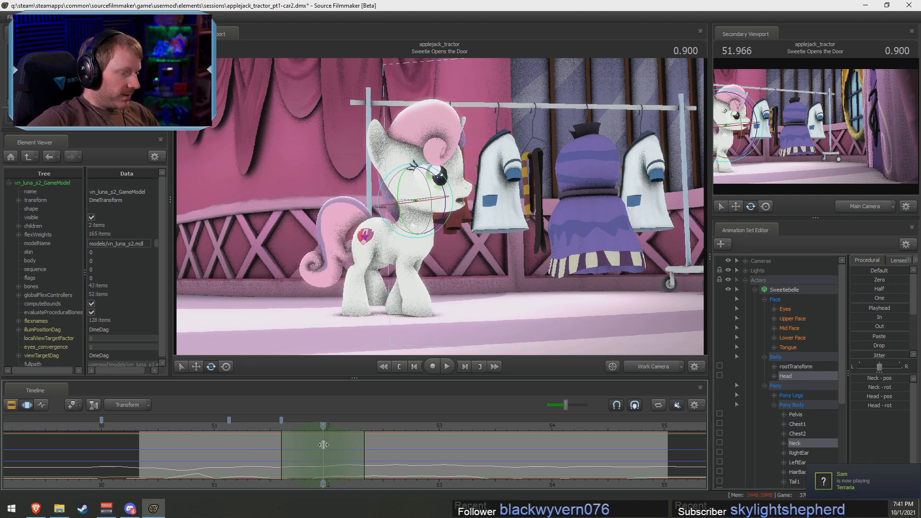
{"action": "left_click_drag", "start_coordinate": [442, 180], "coordinate": [382, 249]}
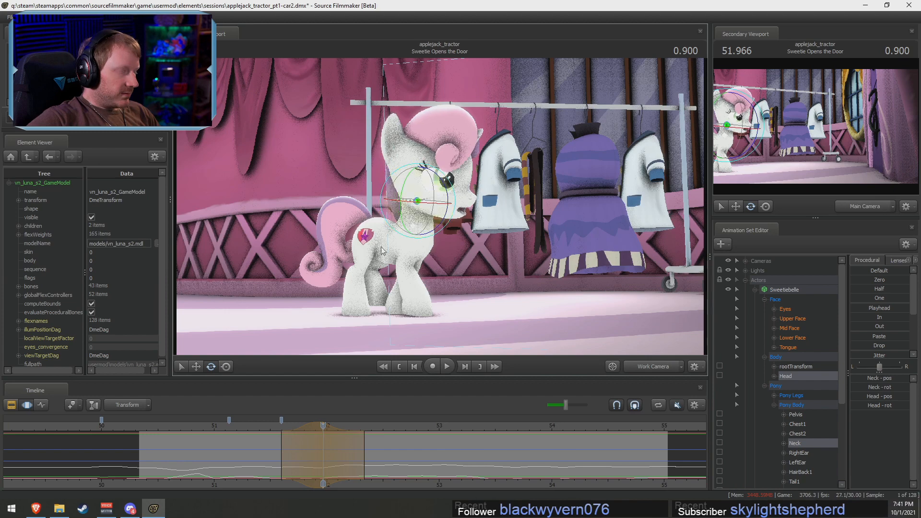
{"action": "left_click", "coordinate": [257, 428]}
{"action": "key", "text": "space"}
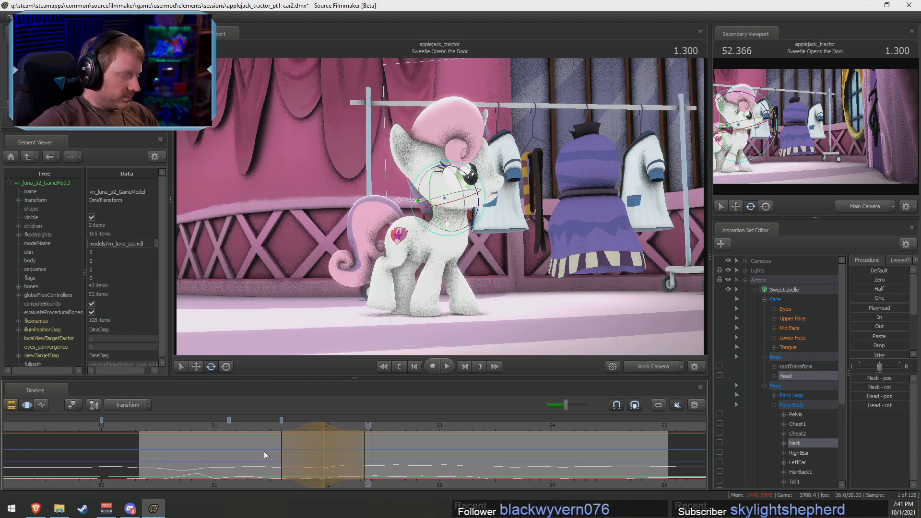
{"action": "left_click", "coordinate": [247, 427]}
{"action": "key", "text": "space"}
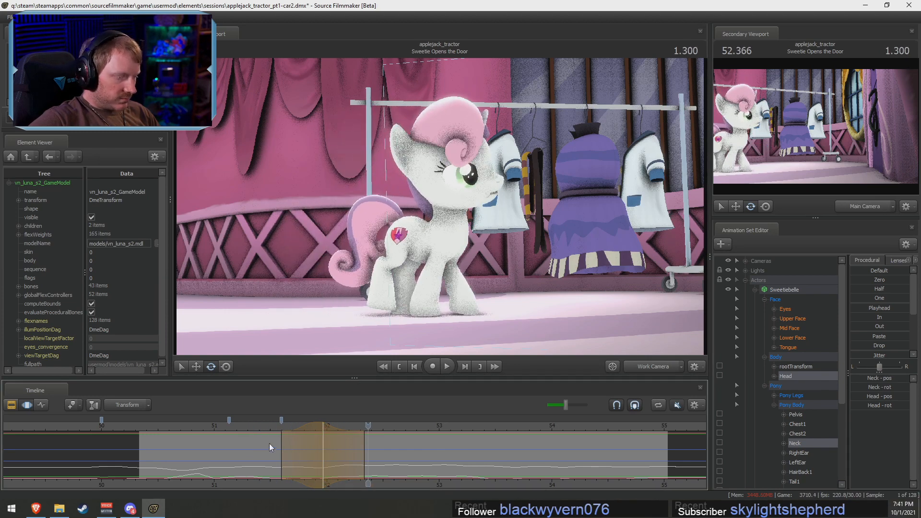
Centre a time selection on 52.066 s, spanning about 51.8–52.33 s, and rotate Sweetiebelle's Neck and Head bones, undoing unwanted tries
{"action": "left_click", "coordinate": [294, 447]}
{"action": "left_click_drag", "start_coordinate": [294, 446], "coordinate": [335, 453]}
{"action": "left_click", "coordinate": [334, 452]}
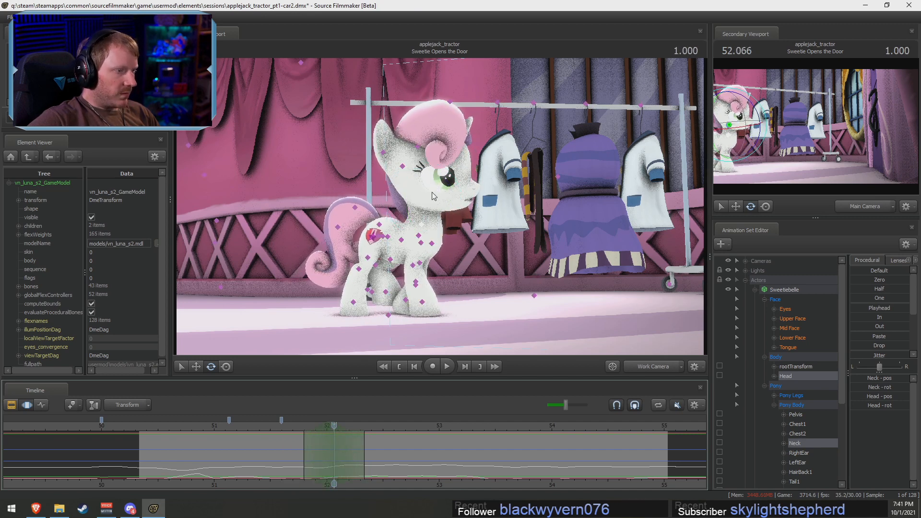
{"action": "left_click_drag", "start_coordinate": [426, 189], "coordinate": [549, 190]}
{"action": "key", "text": "ctrl+z"}
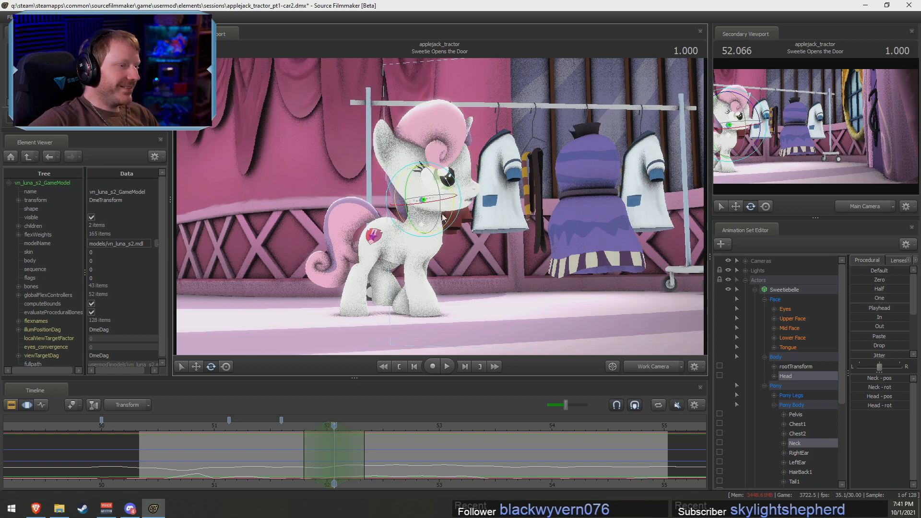
{"action": "left_click_drag", "start_coordinate": [426, 191], "coordinate": [409, 211]}
{"action": "key", "text": "ctrl+z"}
{"action": "scroll", "coordinate": [409, 211], "scroll_direction": "up", "scroll_amount": 10}
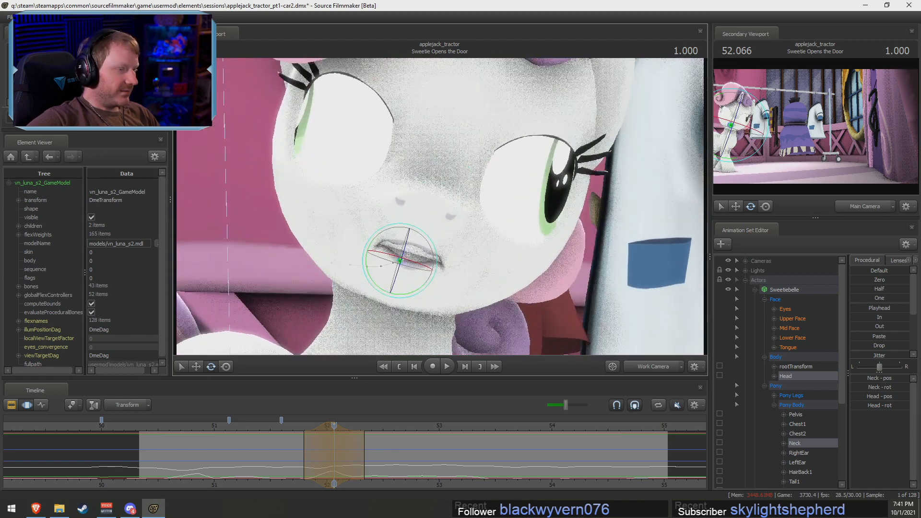
Switch the timeline to the clip editor and play back the Sweetie Opens the Door shot into Sweetie Looks Outside
{"action": "double_click", "coordinate": [333, 469]}
{"action": "key", "text": "F2"}
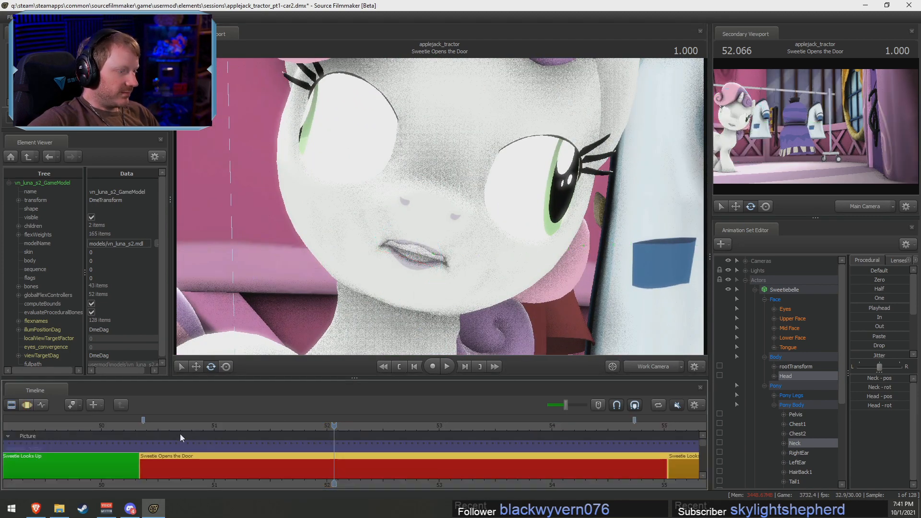
{"action": "left_click", "coordinate": [165, 426]}
{"action": "key", "text": "space"}
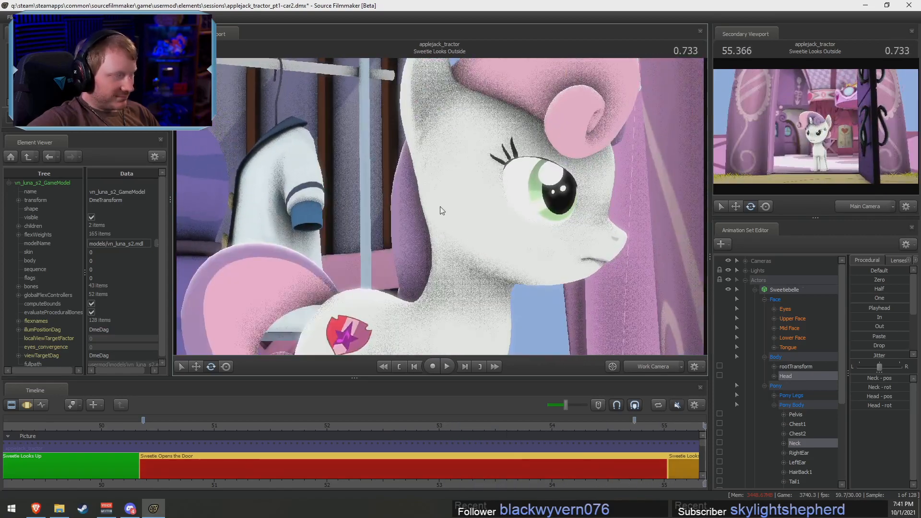
{"action": "left_click_drag", "start_coordinate": [627, 427], "coordinate": [472, 432]}
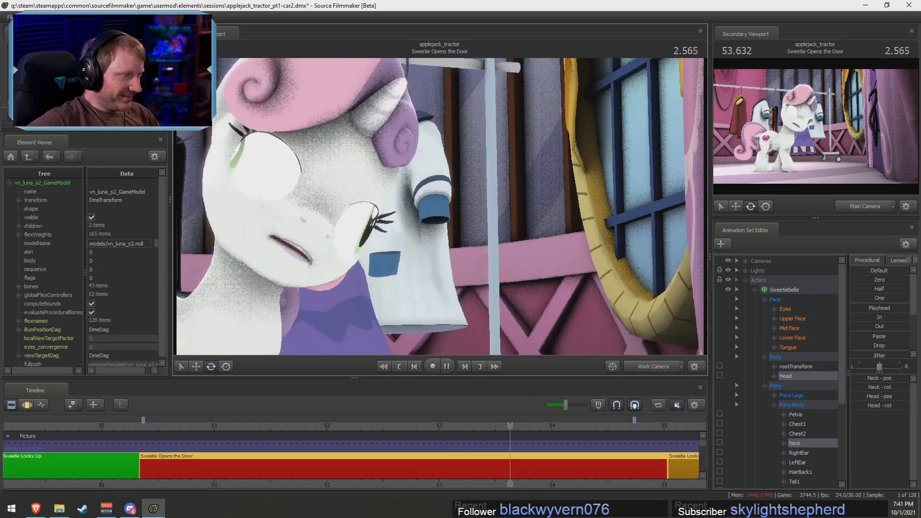
Stop playback, return to about 51.066 s and review the Sweetie Opens the Door shot through the Main Camera
{"action": "key", "text": "space"}
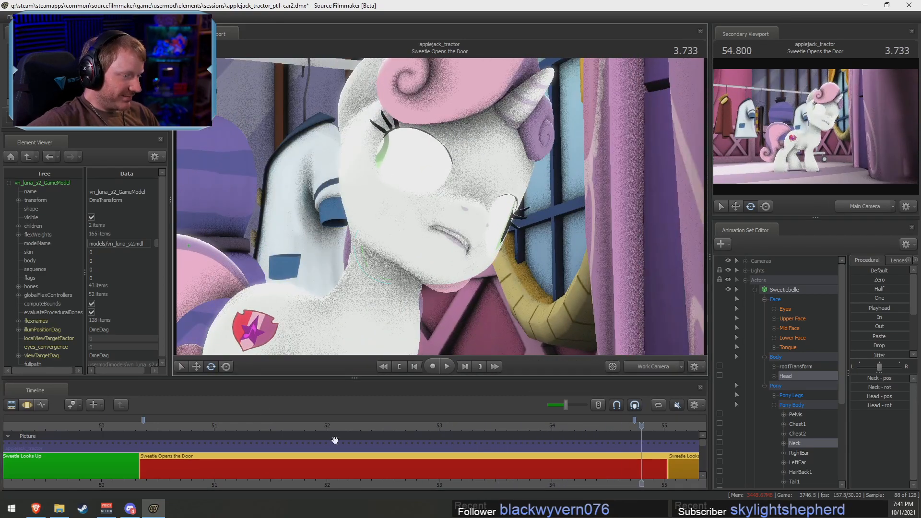
{"action": "left_click_drag", "start_coordinate": [341, 425], "coordinate": [224, 428]}
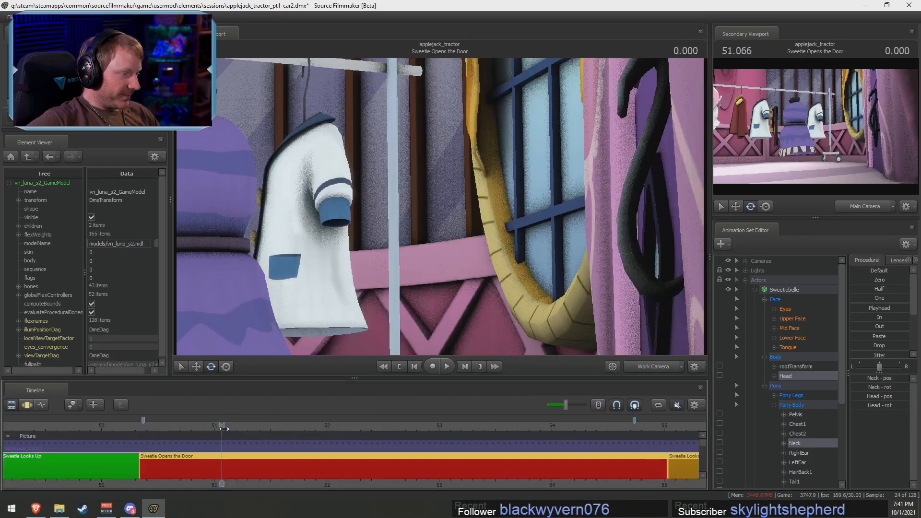
{"action": "left_click", "coordinate": [655, 365]}
{"action": "key", "text": "space"}
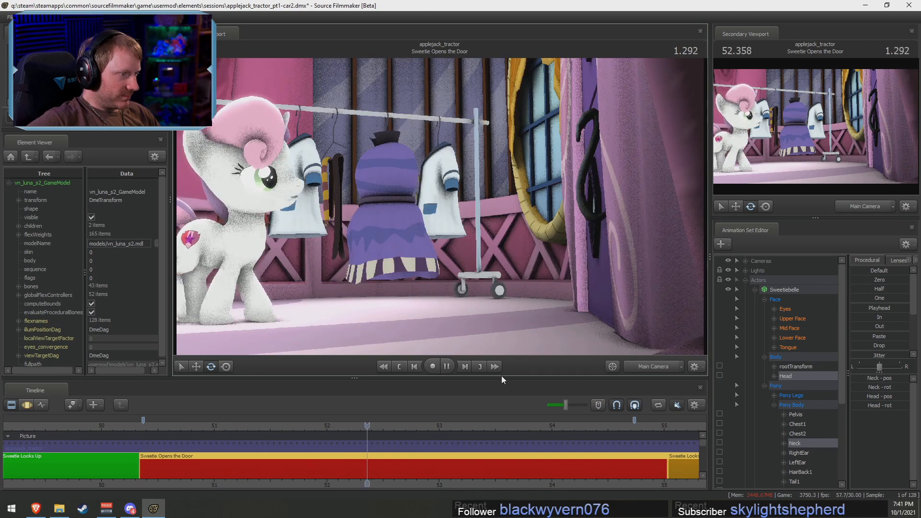
{"action": "key", "text": "space"}
In the motion editor, make a time selection spanning about 52.33–53.33 s, rotate Sweetiebelle's Neck and Head bones there, and replay from about 52 s
{"action": "key", "text": "F2"}
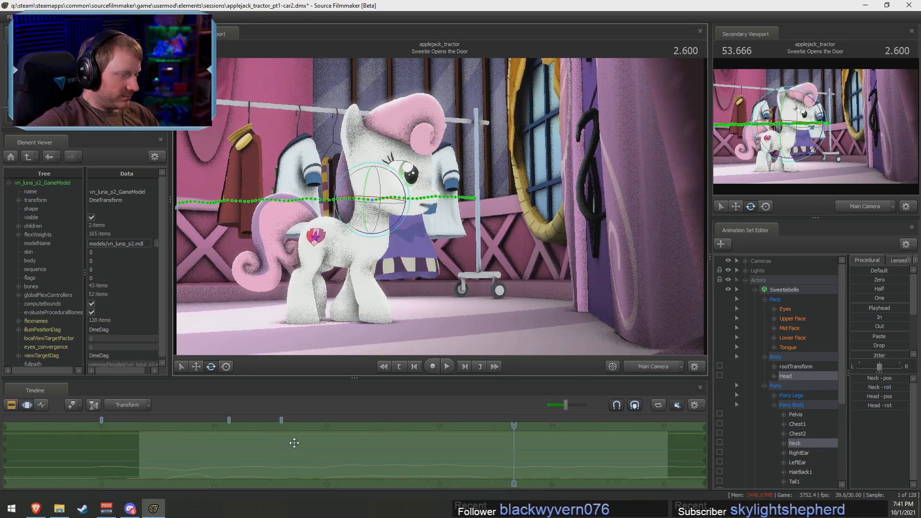
{"action": "left_click_drag", "start_coordinate": [439, 457], "coordinate": [403, 458], "text": "shift"}
{"action": "left_click_drag", "start_coordinate": [284, 197], "coordinate": [289, 211]}
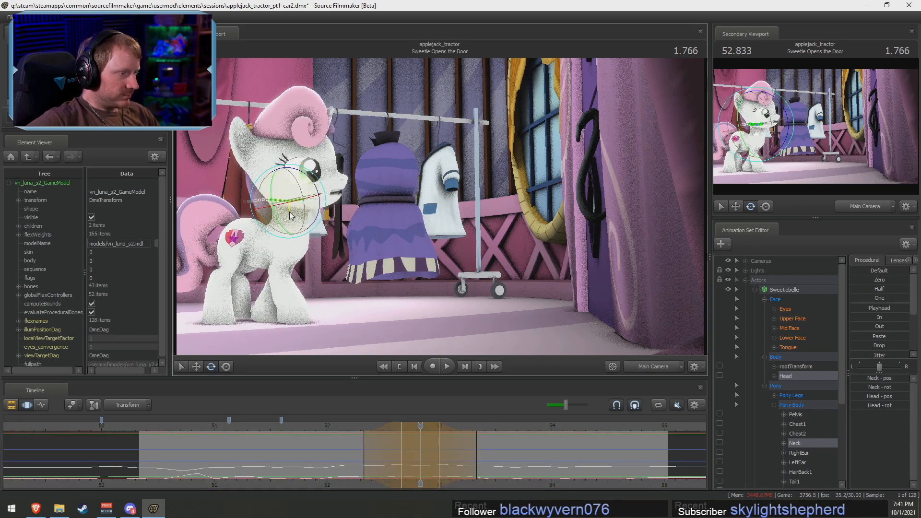
{"action": "left_click", "coordinate": [334, 427]}
{"action": "key", "text": "space"}
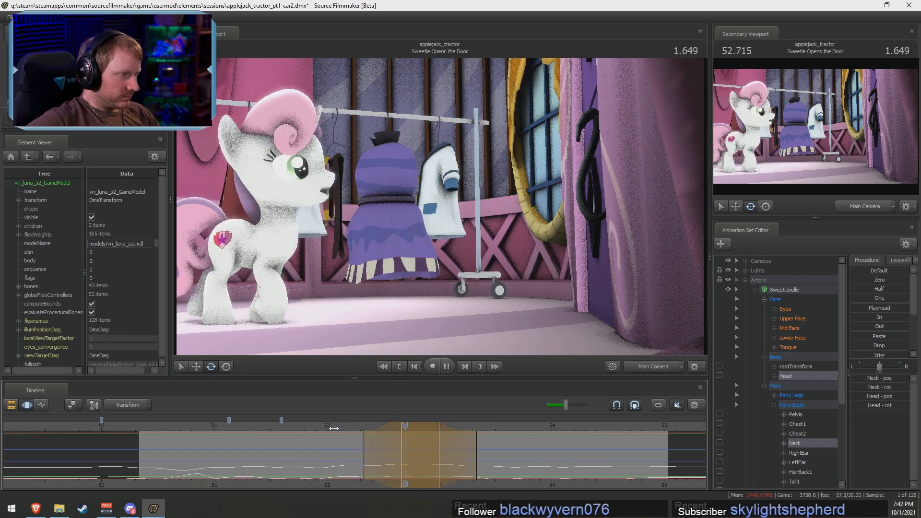
{"action": "key", "text": "shift"}
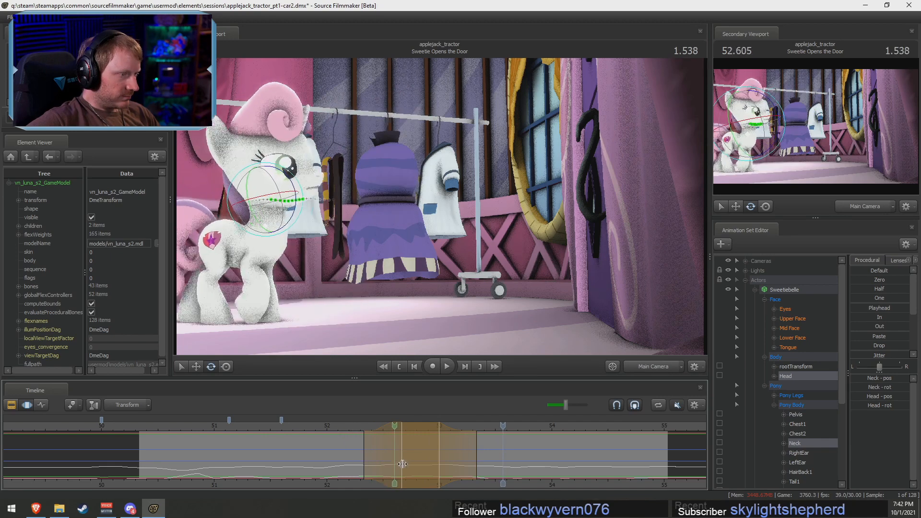
Extend the end of the head and neck time selection to about 53.2 s and play back the motion
{"action": "left_click_drag", "start_coordinate": [463, 471], "coordinate": [487, 460]}
{"action": "key", "text": "space"}
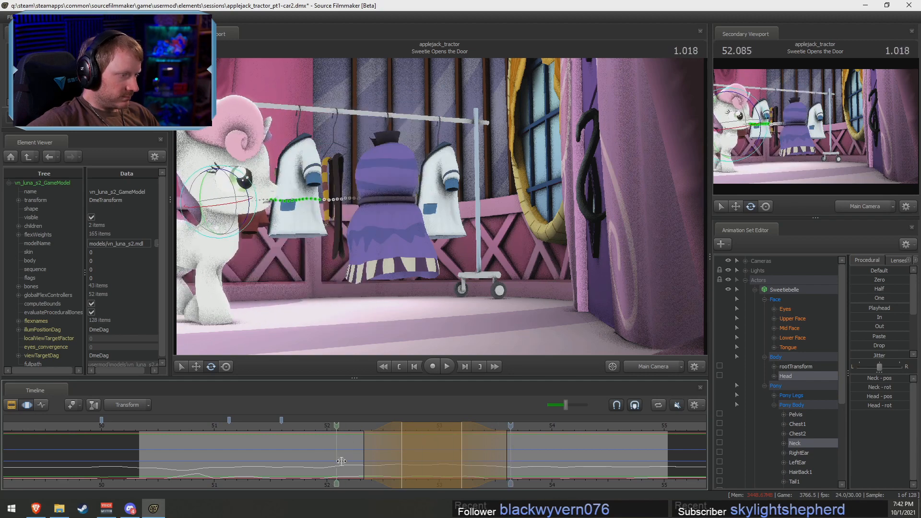
Rotate Sweetiebelle's head slightly within a short time selection centred near 52.53 s, and replay the walk to check it
{"action": "left_click", "coordinate": [389, 470], "text": "shift"}
{"action": "scroll", "coordinate": [390, 470], "scroll_direction": "up", "scroll_amount": 5, "text": "shift"}
{"action": "scroll", "coordinate": [404, 462], "scroll_direction": "up", "scroll_amount": 1}
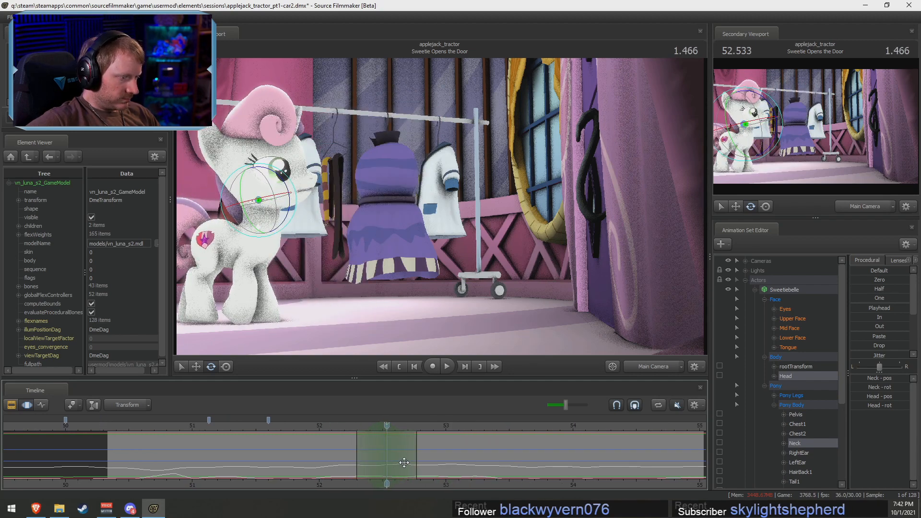
{"action": "left_click", "coordinate": [260, 202]}
{"action": "left_click_drag", "start_coordinate": [261, 205], "coordinate": [271, 224]}
{"action": "key", "text": "space"}
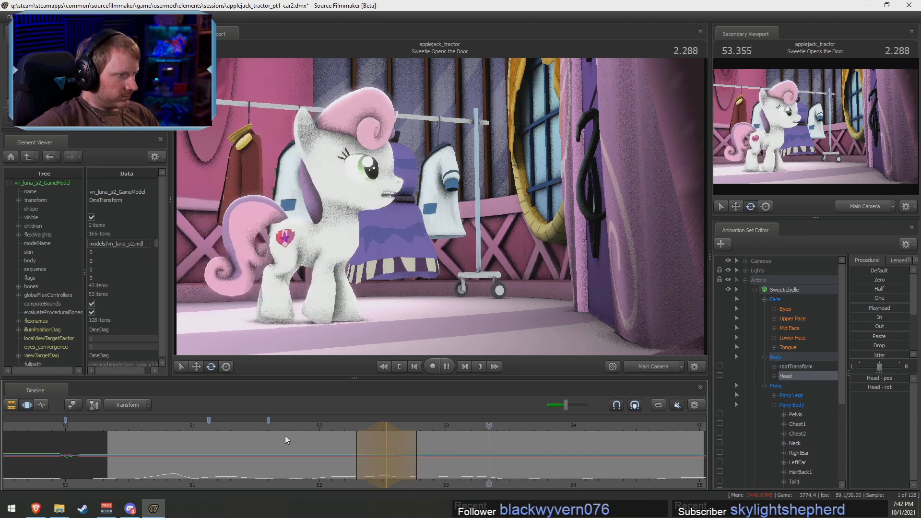
{"action": "key", "text": "space"}
{"action": "key", "text": "space"}
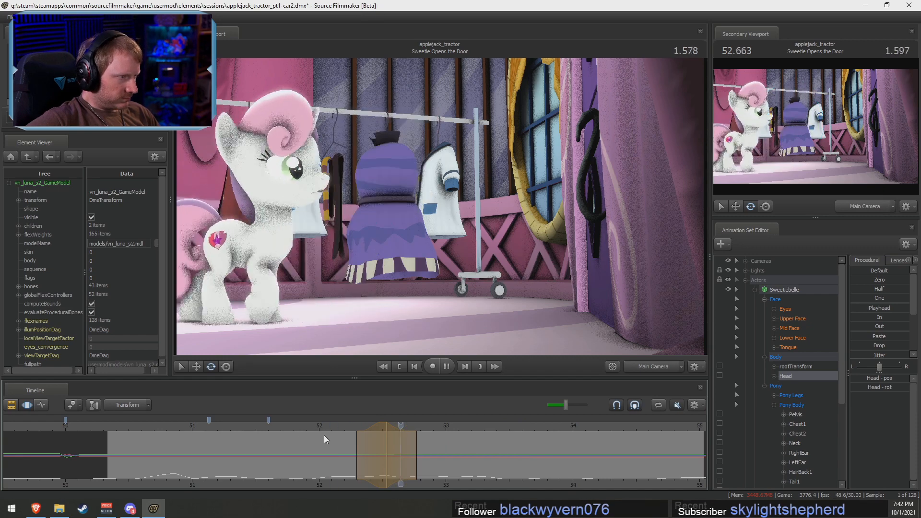
{"action": "key", "text": "space"}
{"action": "key", "text": "space"}
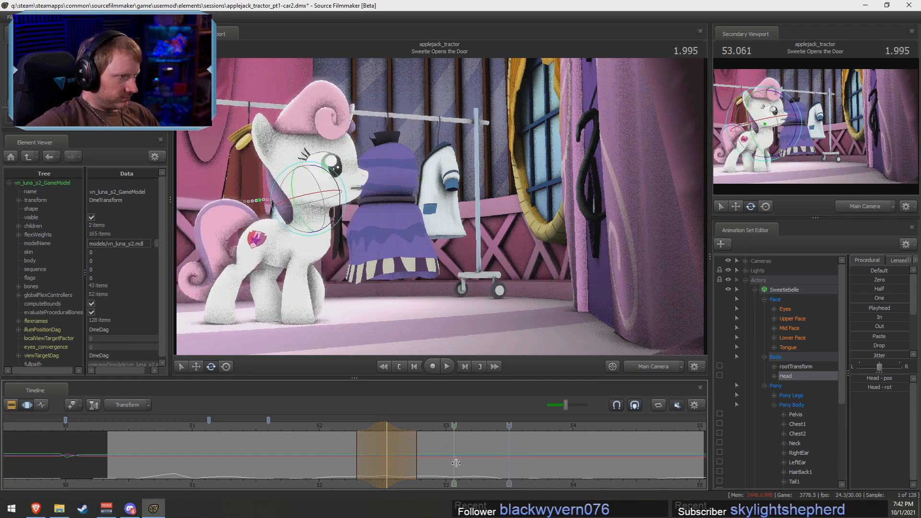
Adjust the head's rotation near 53.4 s, tilt the head up around 53.27 s, and play back the walk
{"action": "left_click", "coordinate": [492, 469]}
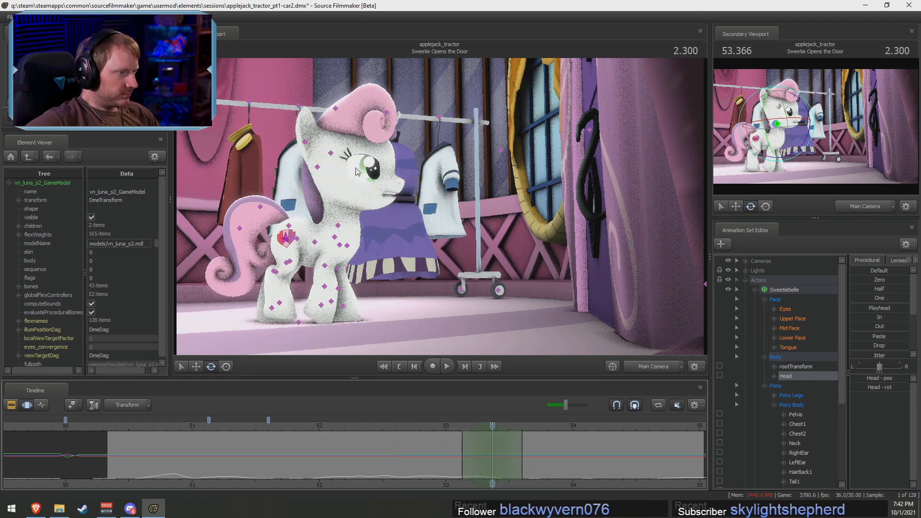
{"action": "key", "text": "space"}
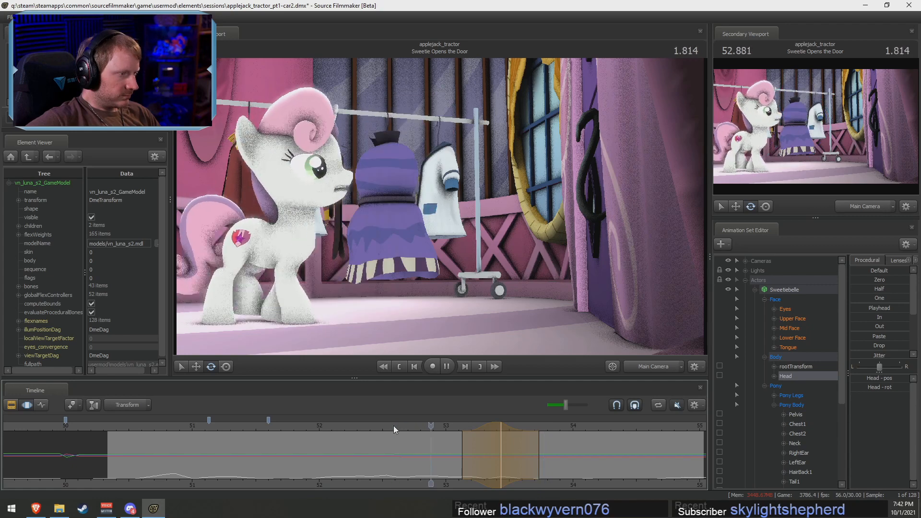
{"action": "left_click", "coordinate": [479, 455]}
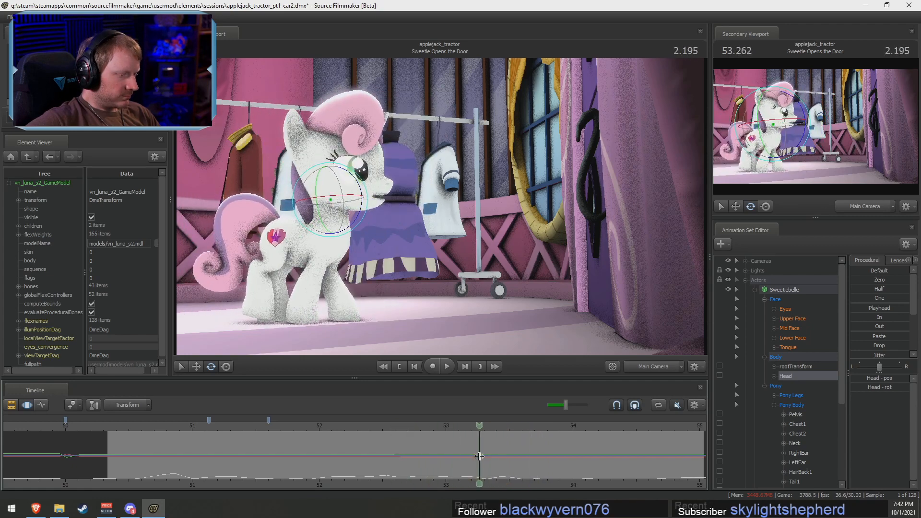
{"action": "left_click_drag", "start_coordinate": [348, 179], "coordinate": [352, 173]}
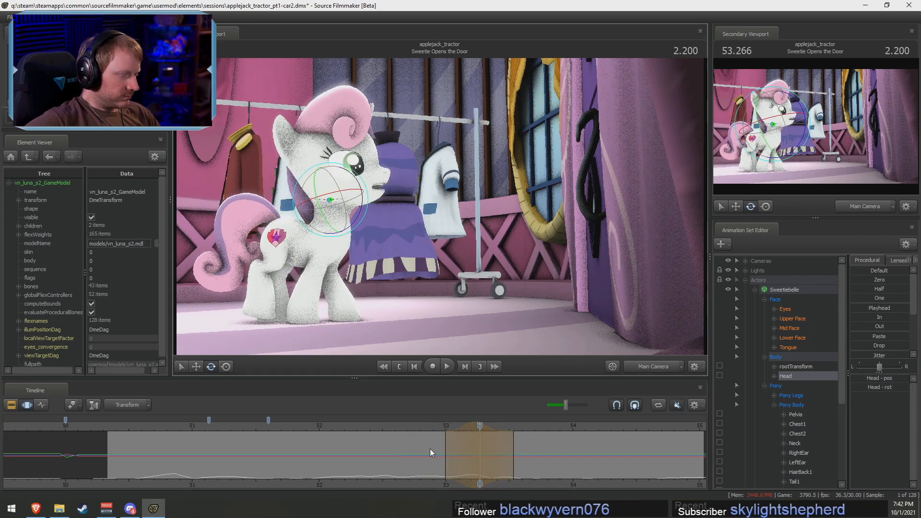
{"action": "left_click", "coordinate": [407, 428]}
{"action": "key", "text": "space"}
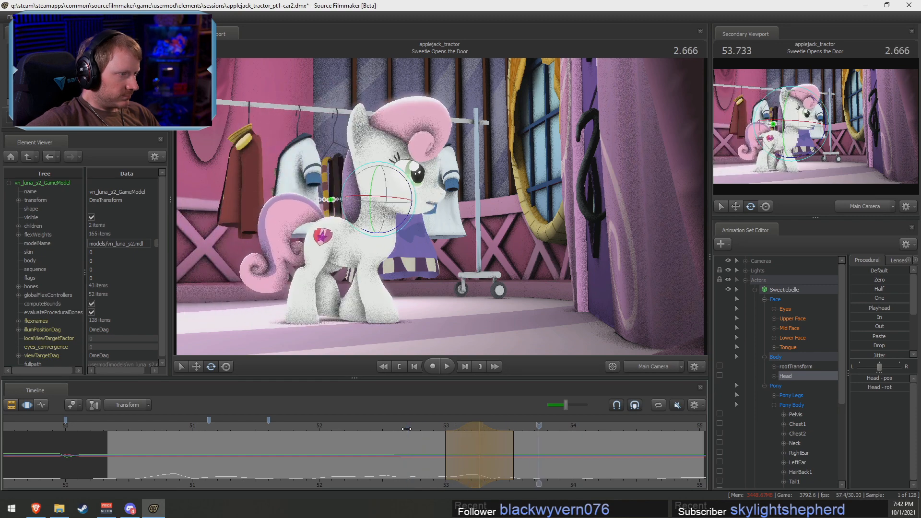
{"action": "left_click", "coordinate": [369, 426]}
{"action": "key", "text": "space"}
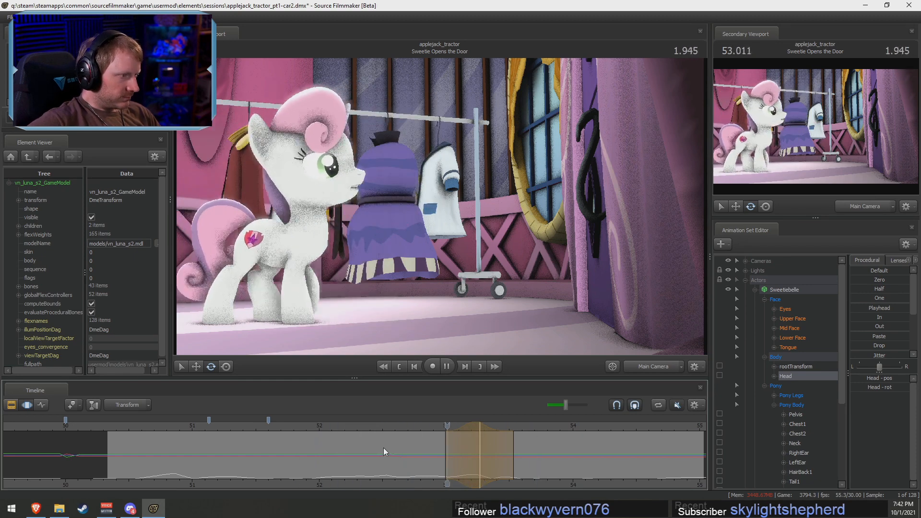
{"action": "key", "text": "space"}
Close both eyes with eye_closer_left and eye_closer_right from about 52.5 to 53.3 s with soft falloffs, and play back the blink
{"action": "left_click_drag", "start_coordinate": [446, 464], "coordinate": [467, 463], "text": "shift"}
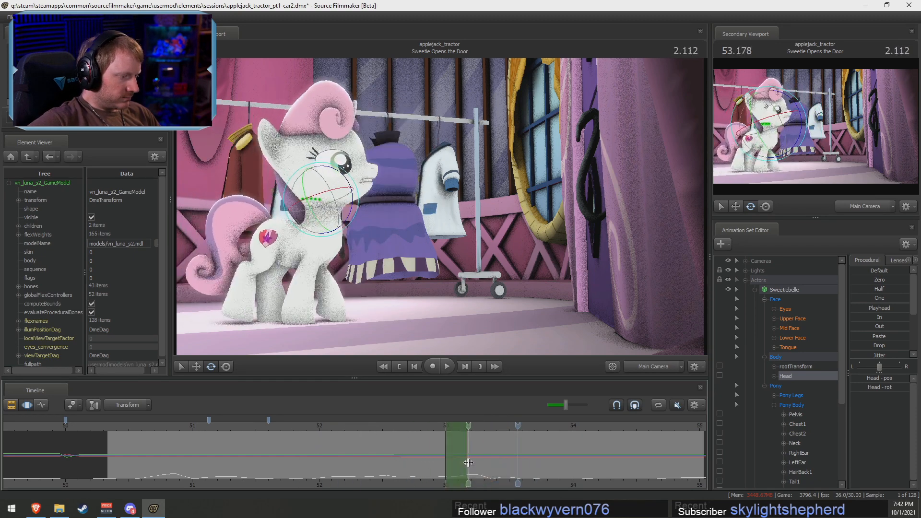
{"action": "left_click_drag", "start_coordinate": [386, 465], "coordinate": [488, 468], "text": "shift"}
{"action": "right_click_drag", "start_coordinate": [488, 469], "coordinate": [505, 469], "text": "shift"}
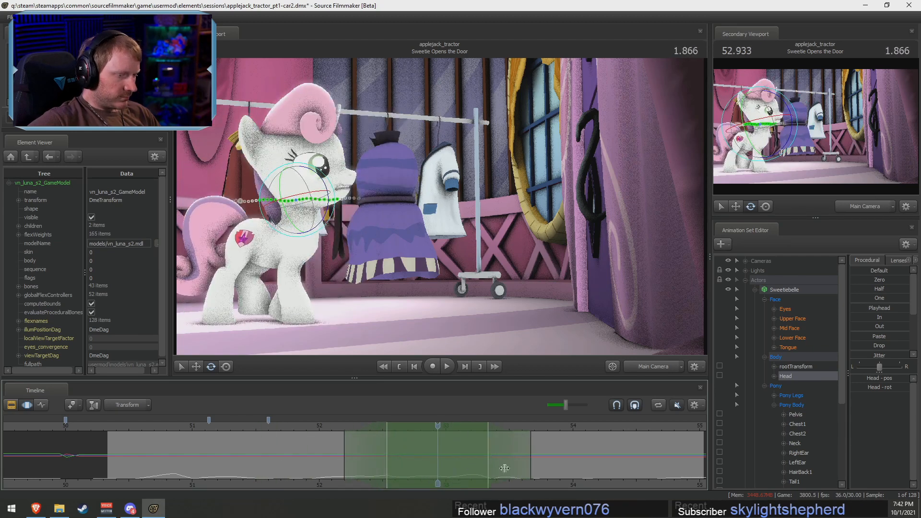
{"action": "left_click", "coordinate": [797, 319]}
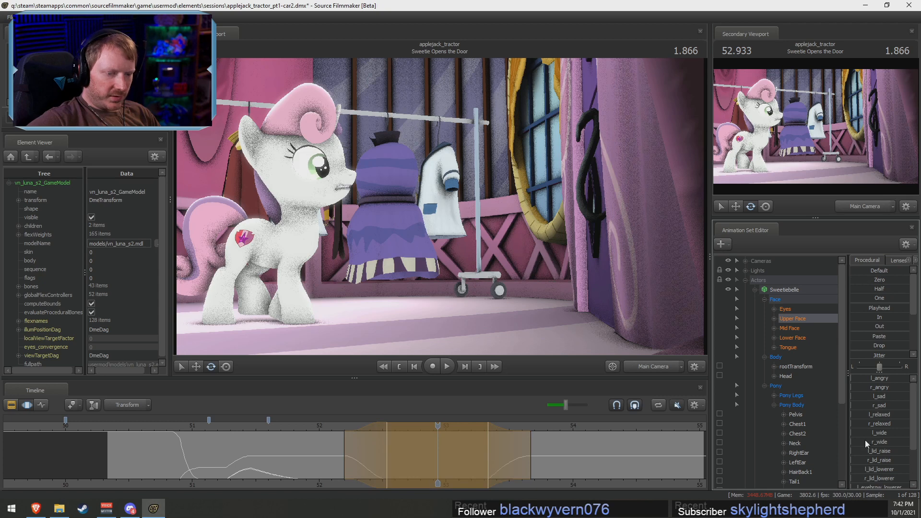
{"action": "scroll", "coordinate": [865, 440], "scroll_direction": "down", "scroll_amount": 3}
{"action": "left_click_drag", "start_coordinate": [859, 474], "coordinate": [910, 484]}
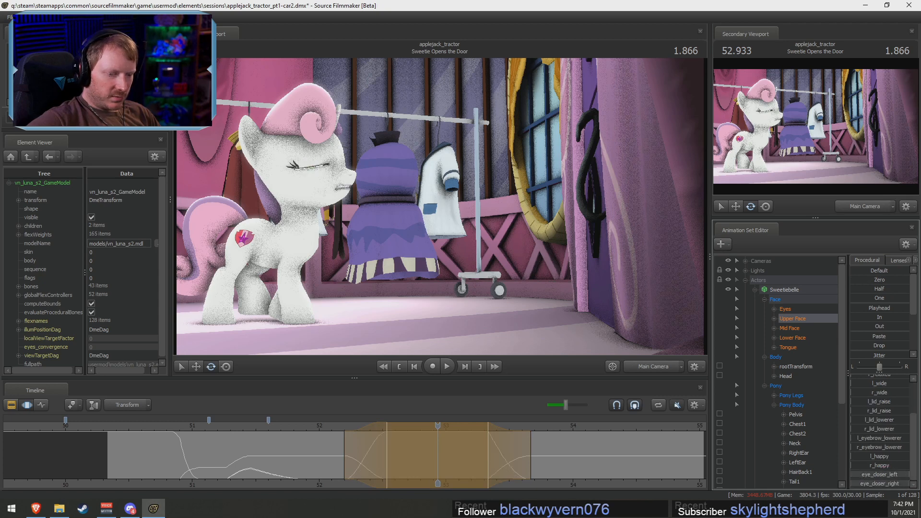
{"action": "key", "text": "ctrl+s"}
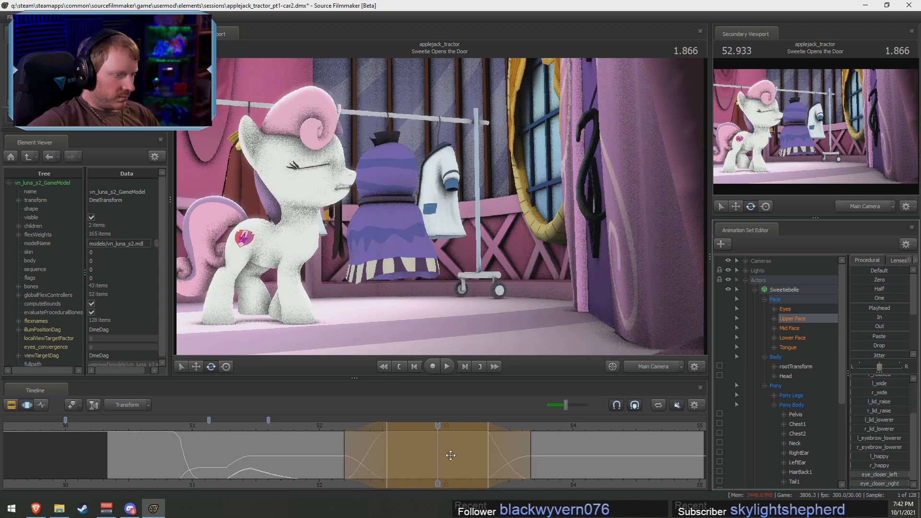
{"action": "key", "text": "space"}
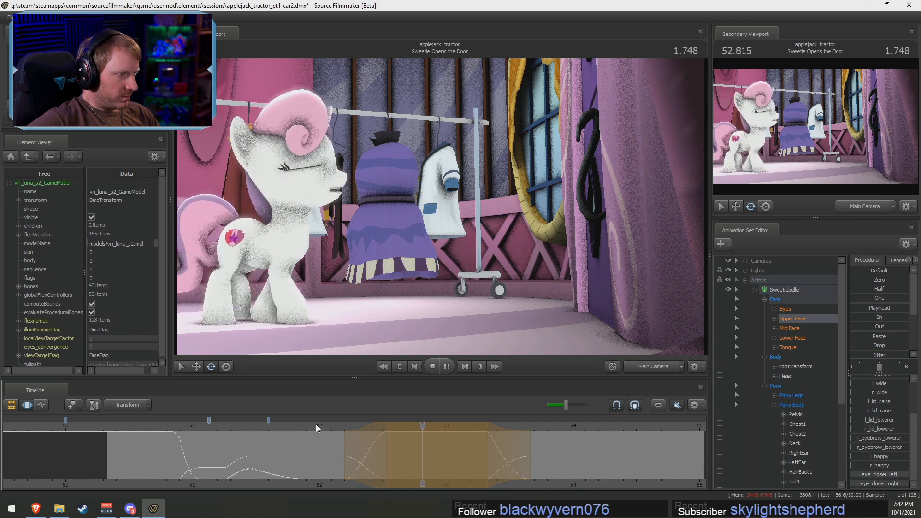
{"action": "key", "text": "space"}
Shorten both falloffs of the eye-closing time selection and replay the blink
{"action": "left_click_drag", "start_coordinate": [346, 445], "coordinate": [363, 445]}
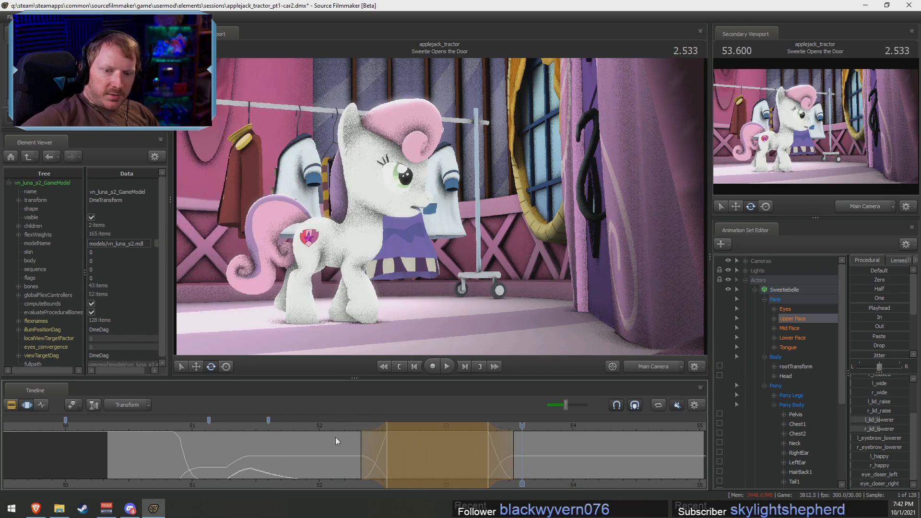
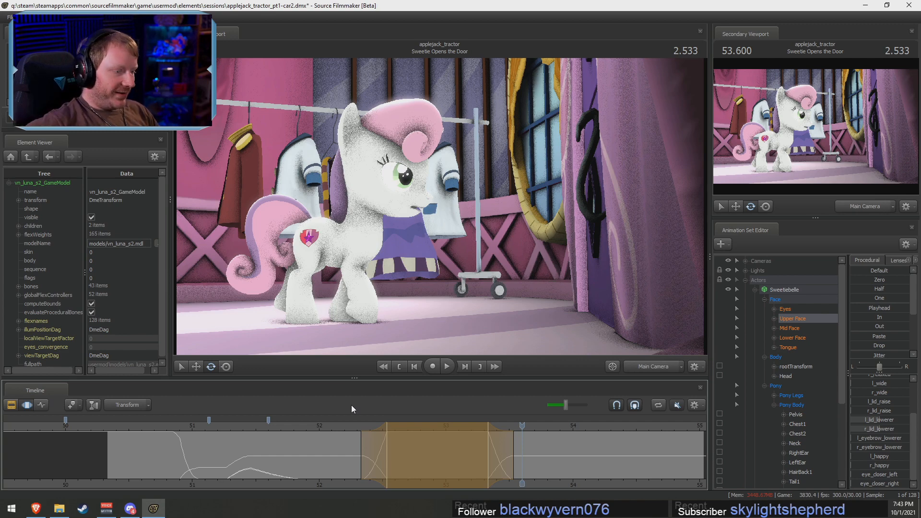
{"action": "left_click", "coordinate": [339, 424]}
{"action": "key", "text": "space"}
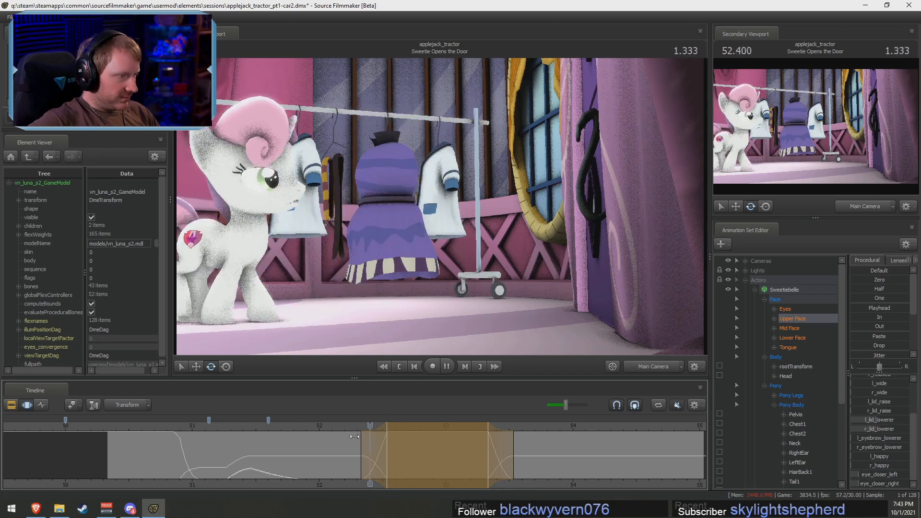
{"action": "key", "text": "space"}
Tighten the blink's falloffs to span about 52.4 to 53.4 s, shift its time selection slightly earlier, and play it back
{"action": "left_click_drag", "start_coordinate": [501, 454], "coordinate": [491, 451]}
{"action": "left_click_drag", "start_coordinate": [444, 426], "coordinate": [439, 426]}
{"action": "key", "text": "space"}
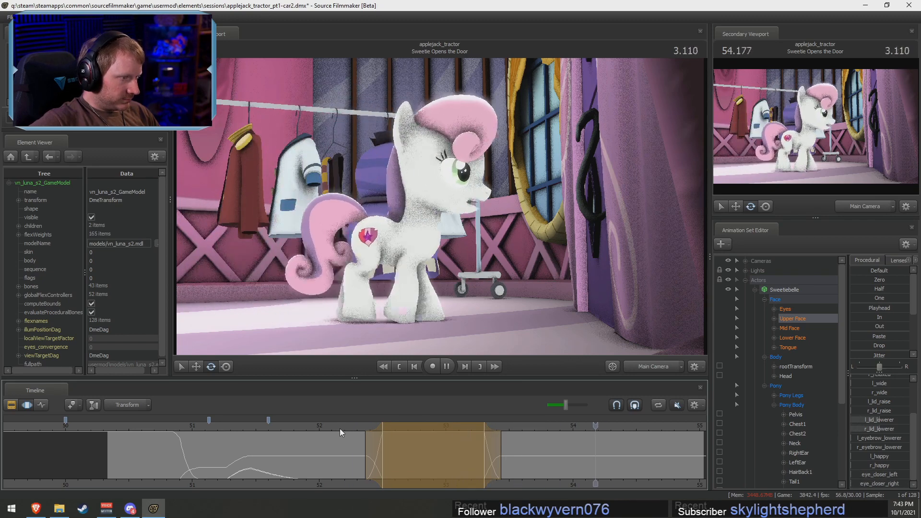
{"action": "key", "text": "space"}
{"action": "left_click", "coordinate": [221, 429]}
{"action": "key", "text": "space"}
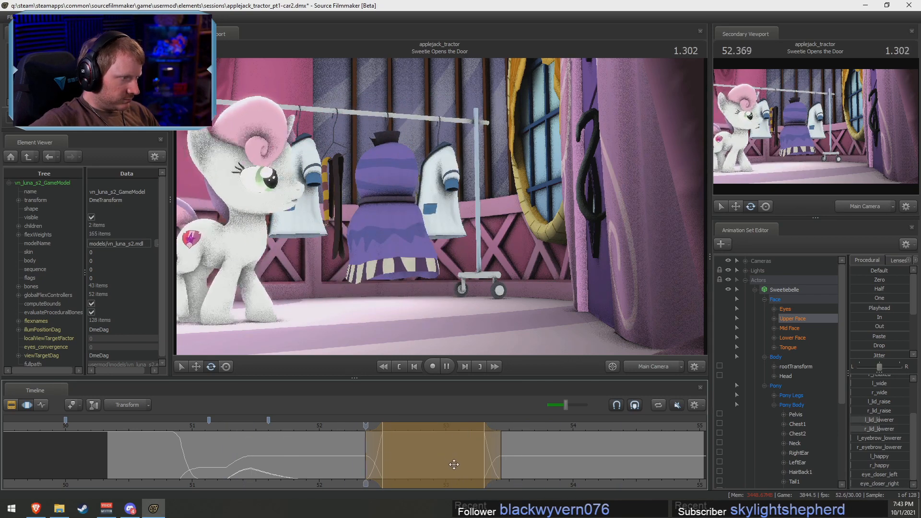
{"action": "key", "text": "space"}
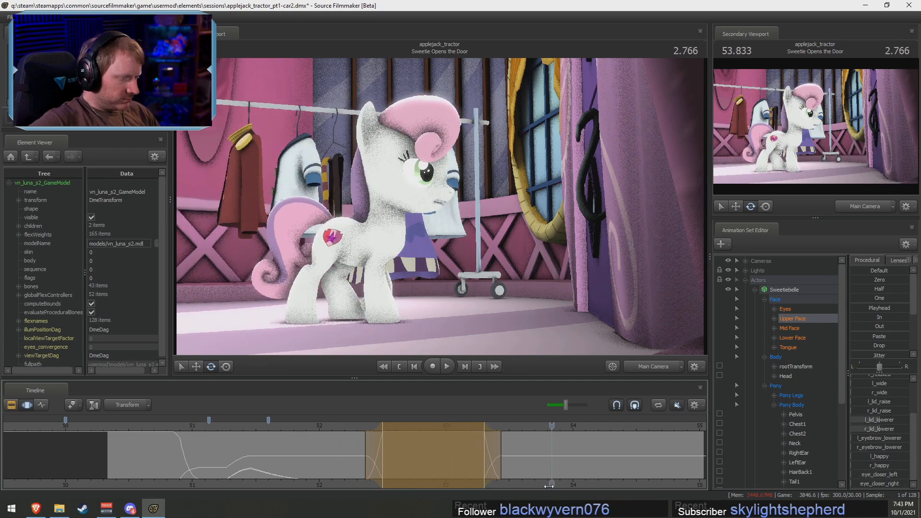
Set a time selection from about 54.1 to 54.9 s with falloffs, select Chest2, and lock the RightShoulder and LeftShoulder controls
{"action": "left_click_drag", "start_coordinate": [549, 485], "coordinate": [509, 456]}
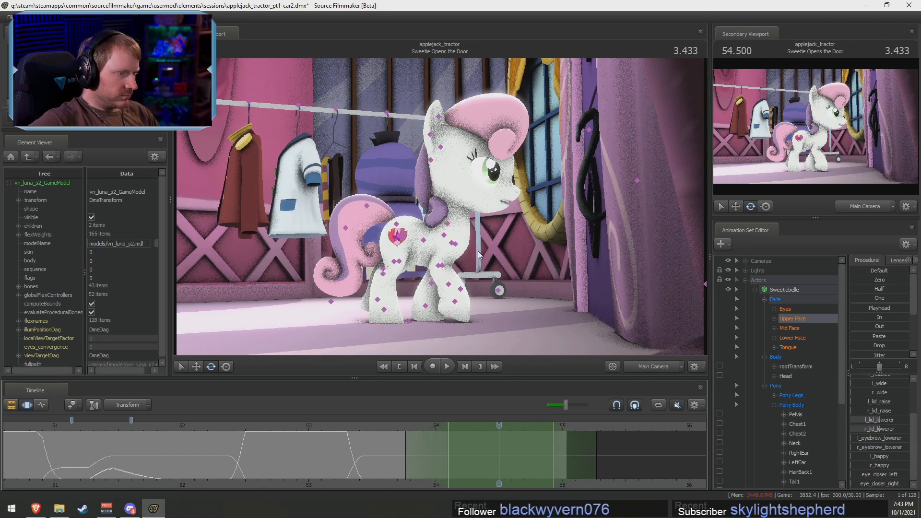
{"action": "left_click", "coordinate": [443, 235]}
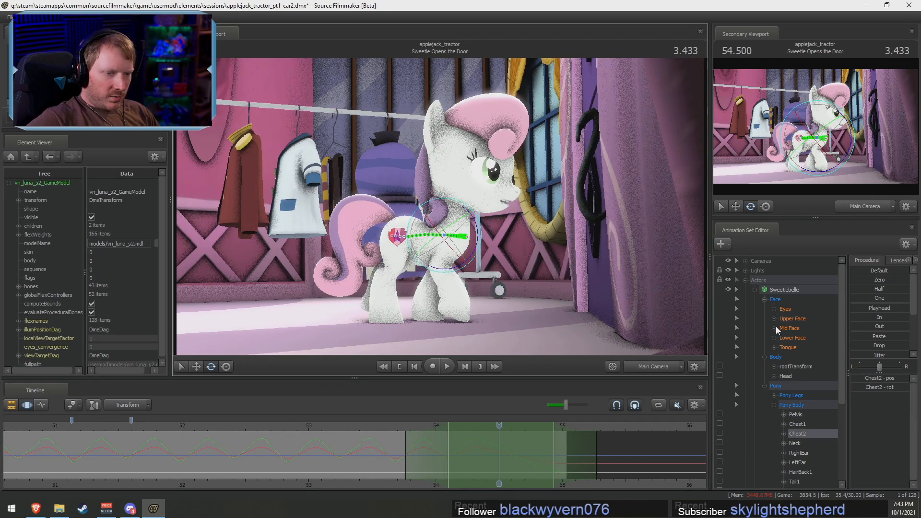
{"action": "scroll", "coordinate": [777, 329], "scroll_direction": "down", "scroll_amount": 4}
{"action": "scroll", "coordinate": [785, 346], "scroll_direction": "up", "scroll_amount": 1}
{"action": "left_click", "coordinate": [774, 310]}
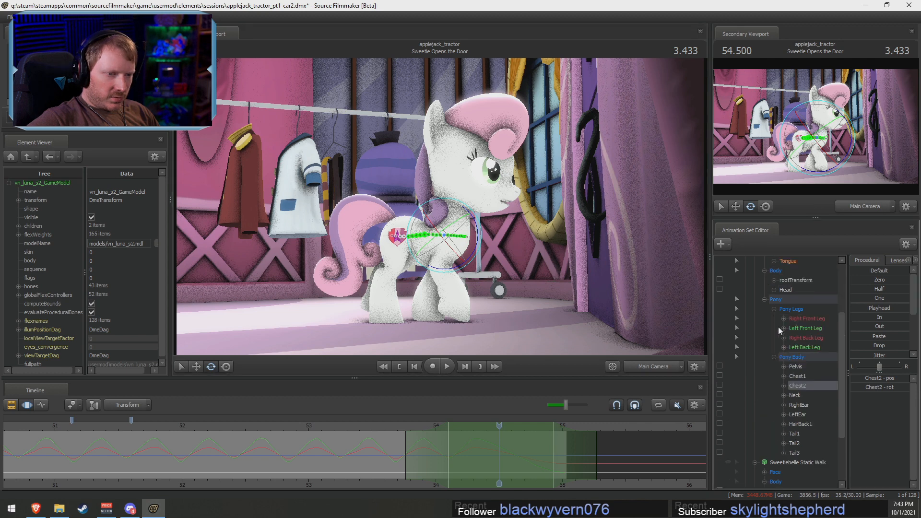
{"action": "left_click", "coordinate": [783, 328]}
{"action": "left_click", "coordinate": [783, 318]}
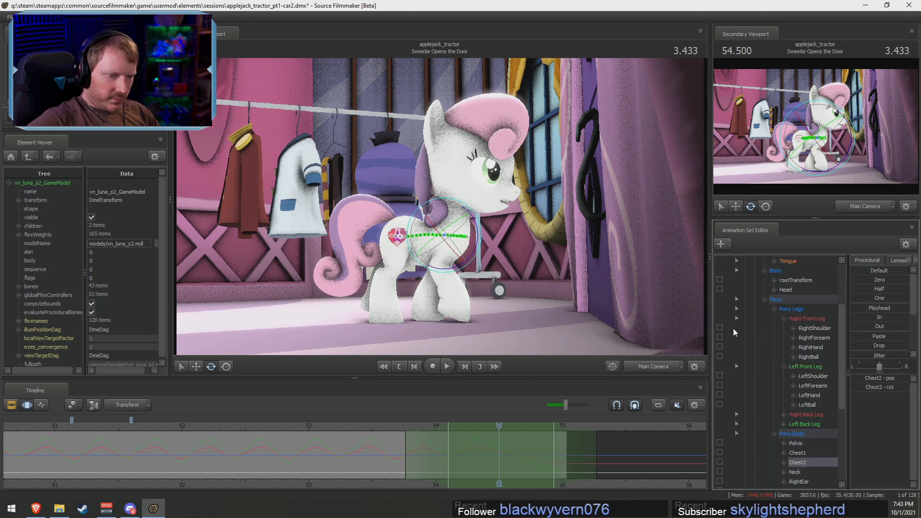
{"action": "left_click", "coordinate": [719, 375]}
Rotate Chest2 downward at 54.5 s, rotate the head back up to level, and play back the movement
{"action": "left_click_drag", "start_coordinate": [473, 224], "coordinate": [475, 241]}
{"action": "left_click", "coordinate": [458, 182]}
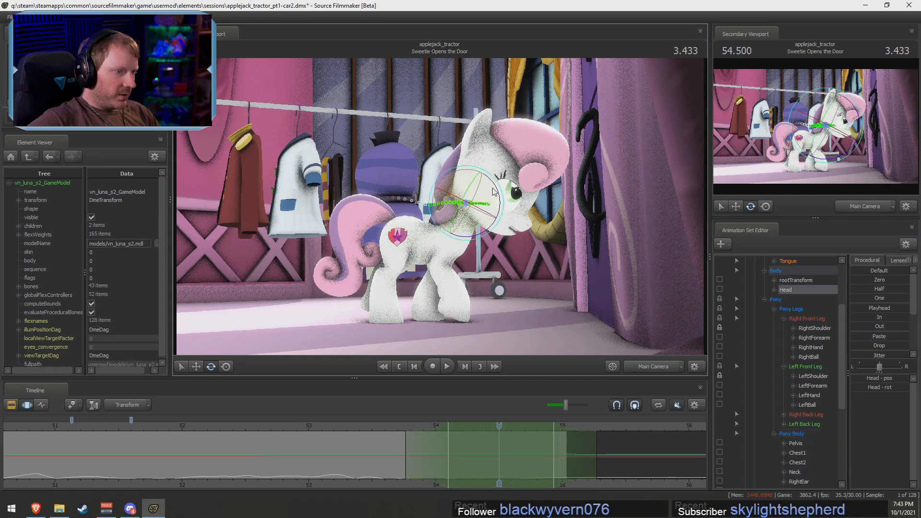
{"action": "left_click_drag", "start_coordinate": [494, 192], "coordinate": [486, 180]}
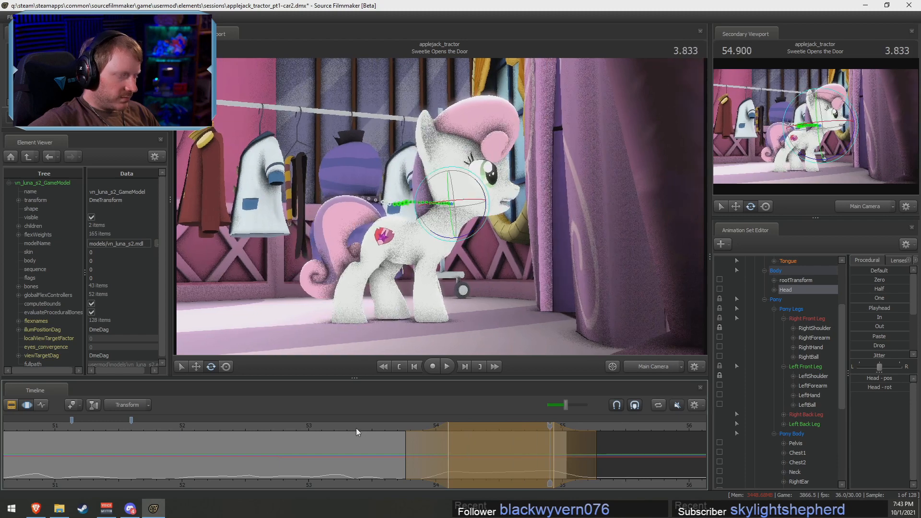
{"action": "key", "text": "space"}
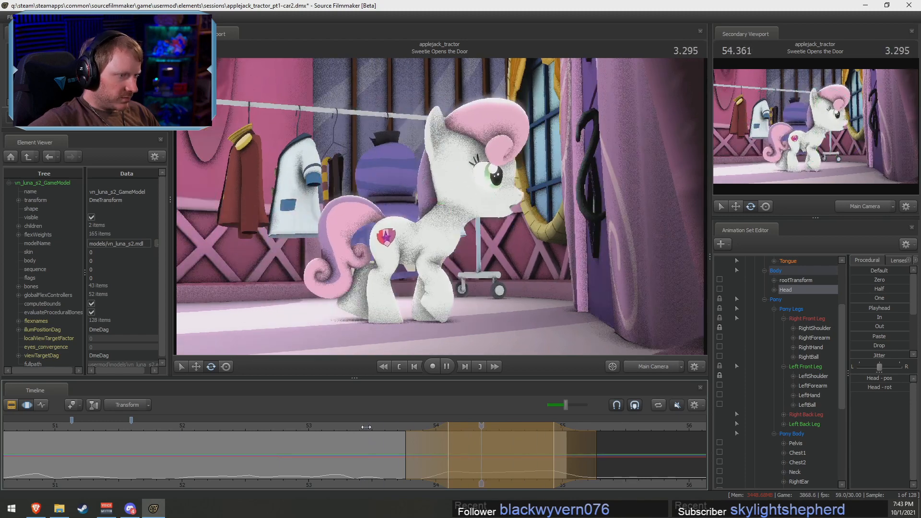
{"action": "key", "text": "space"}
{"action": "key", "text": "space"}
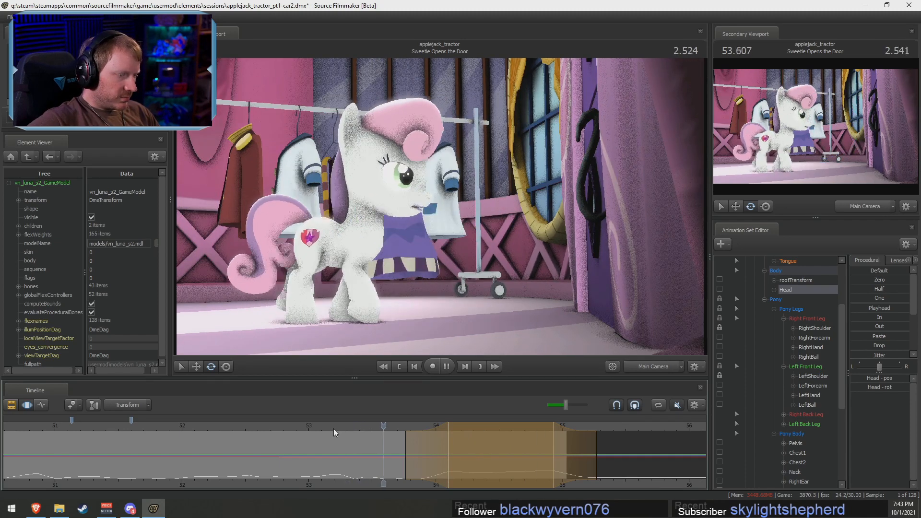
{"action": "key", "text": "space"}
Rotate the head slightly within a short time selection centred near 53.93 s and play back the transition
{"action": "left_click_drag", "start_coordinate": [398, 449], "coordinate": [428, 454]}
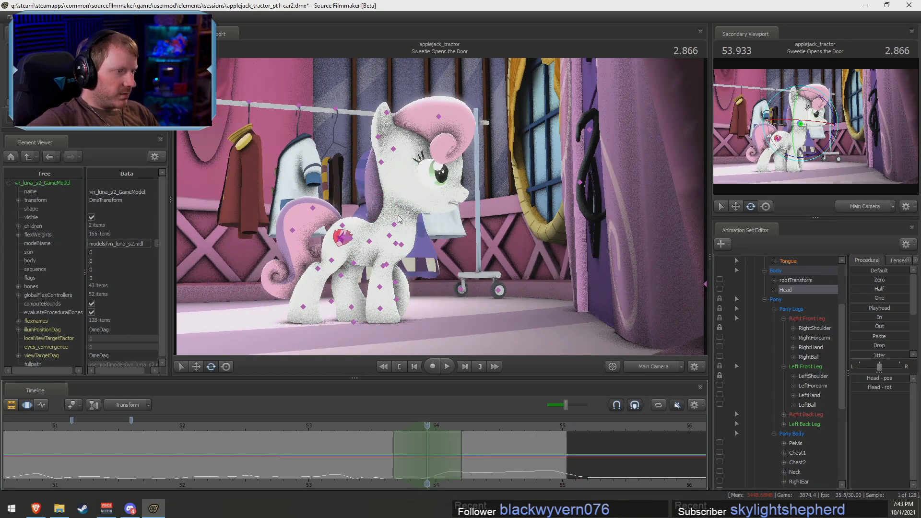
{"action": "left_click_drag", "start_coordinate": [431, 219], "coordinate": [424, 224]}
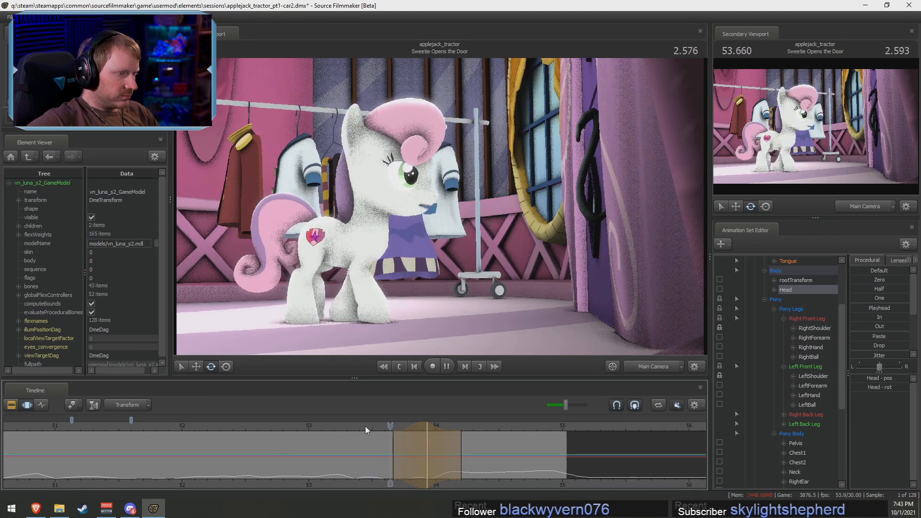
{"action": "key", "text": "space"}
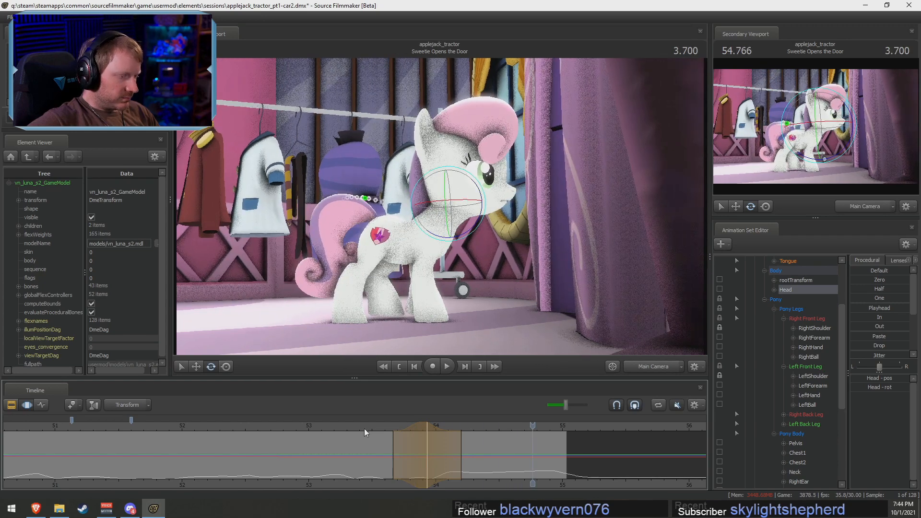
{"action": "key", "text": "space"}
Rotate Sweetiebelle's head slightly within a time selection centred at 54.0 s, with falloffs from about 53.7 to 54.3 s, and play it back
{"action": "mouse_move", "coordinate": [426, 456]}
{"action": "left_mouse_down"}
{"action": "mouse_move", "coordinate": [441, 459]}
{"action": "mouse_move", "coordinate": [434, 460]}
{"action": "left_mouse_up"}
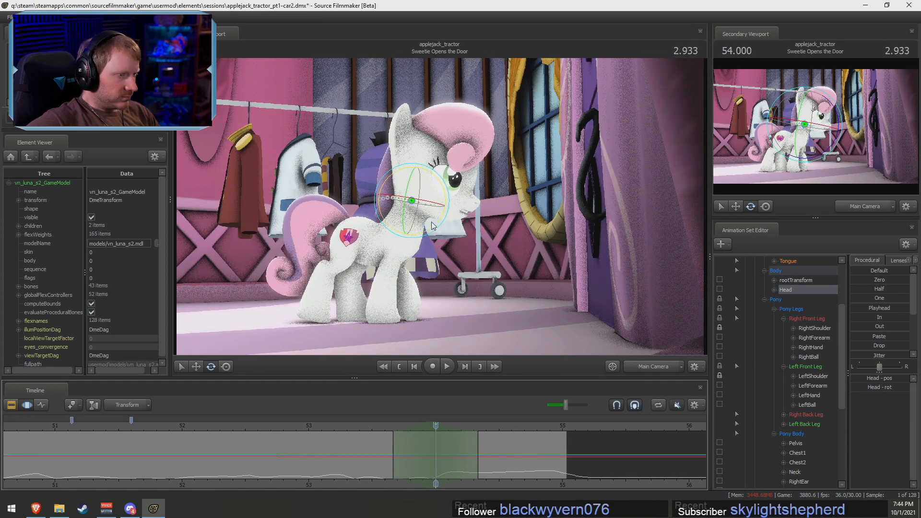
{"action": "left_click_drag", "start_coordinate": [419, 211], "coordinate": [426, 195]}
{"action": "key", "text": "space"}
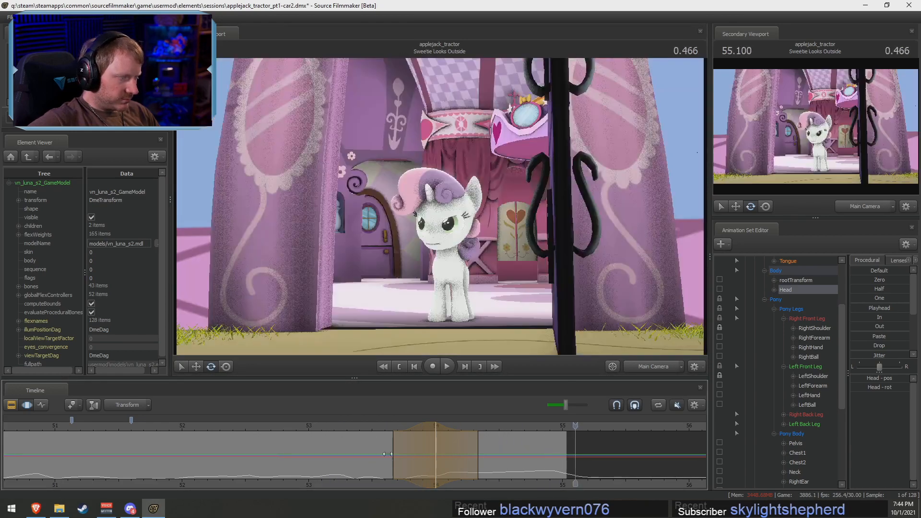
{"action": "left_click", "coordinate": [375, 426]}
{"action": "key", "text": "space"}
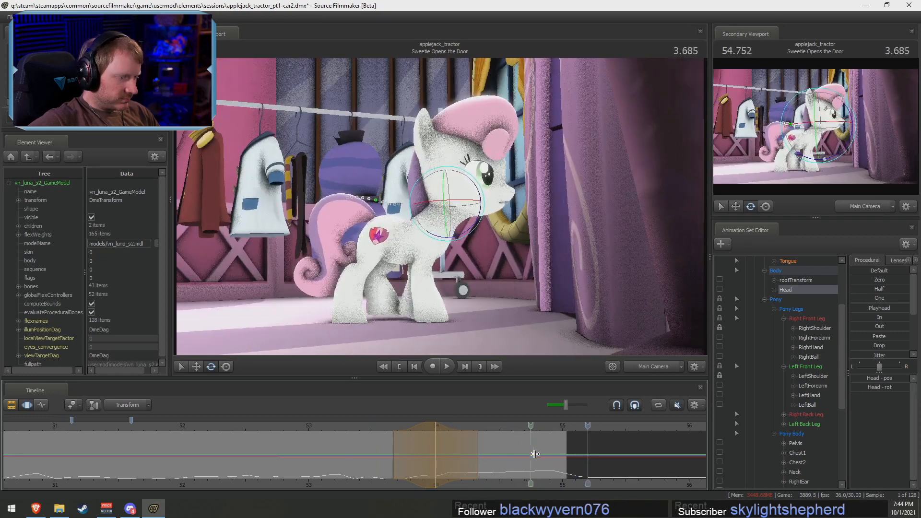
Rotate the head downward within a time selection centred near 54.93 s, with falloffs from about 54.6 to 55.3 s, and play back the transition
{"action": "left_click", "coordinate": [553, 457]}
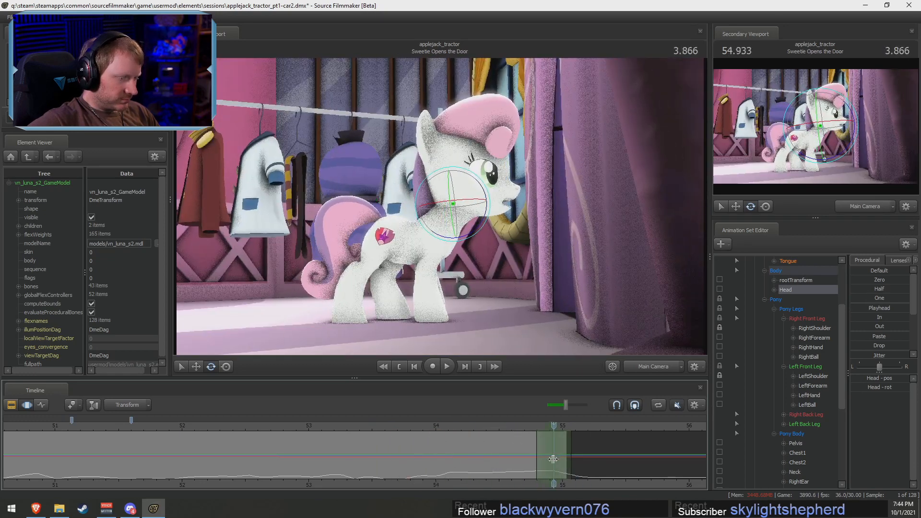
{"action": "left_click_drag", "start_coordinate": [485, 218], "coordinate": [479, 223]}
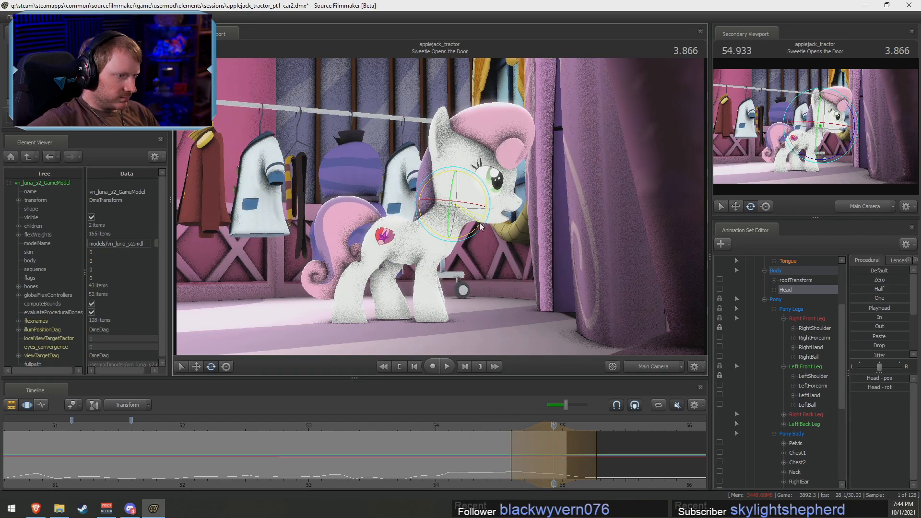
{"action": "left_click", "coordinate": [493, 427]}
{"action": "key", "text": "space"}
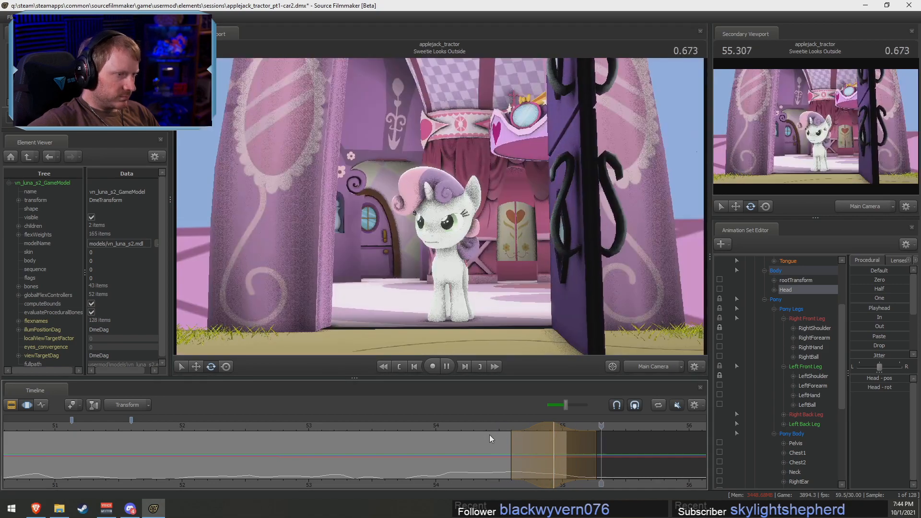
{"action": "left_click", "coordinate": [352, 422]}
{"action": "key", "text": "space"}
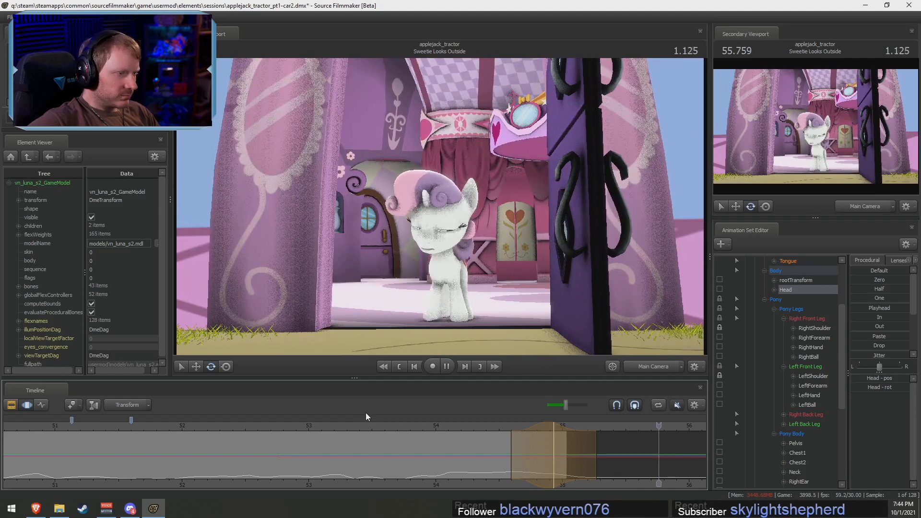
Play back Sweetiebelle's walk to the door and into the following shot to examine the head motion
{"action": "key", "text": "space"}
{"action": "key", "text": "Escape"}
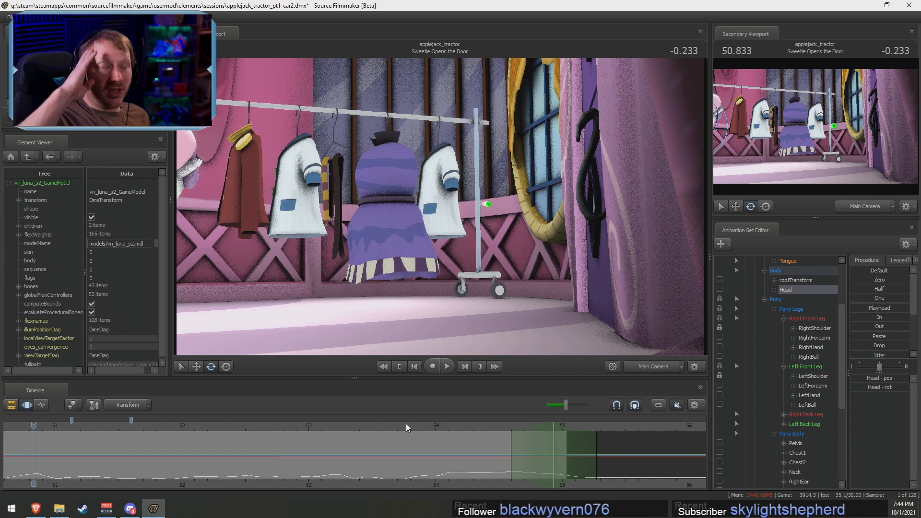
{"action": "left_click", "coordinate": [351, 426]}
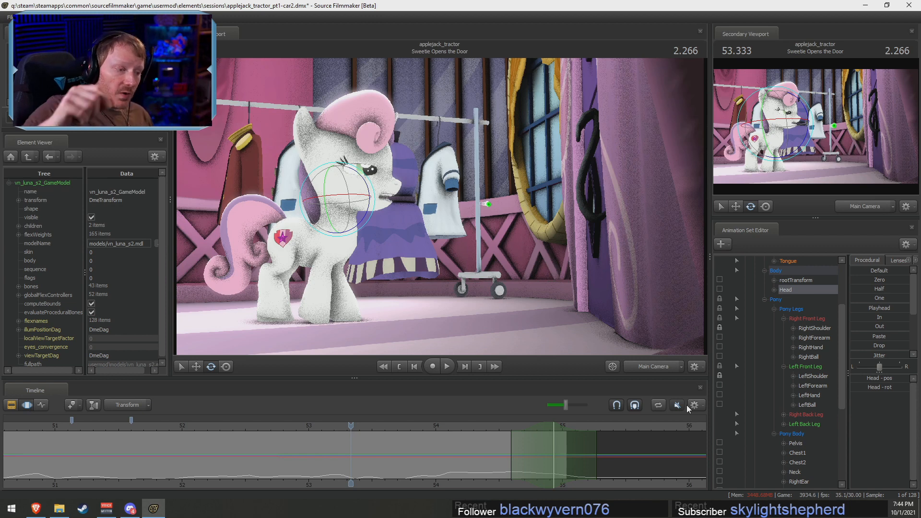
{"action": "key", "text": "shift"}
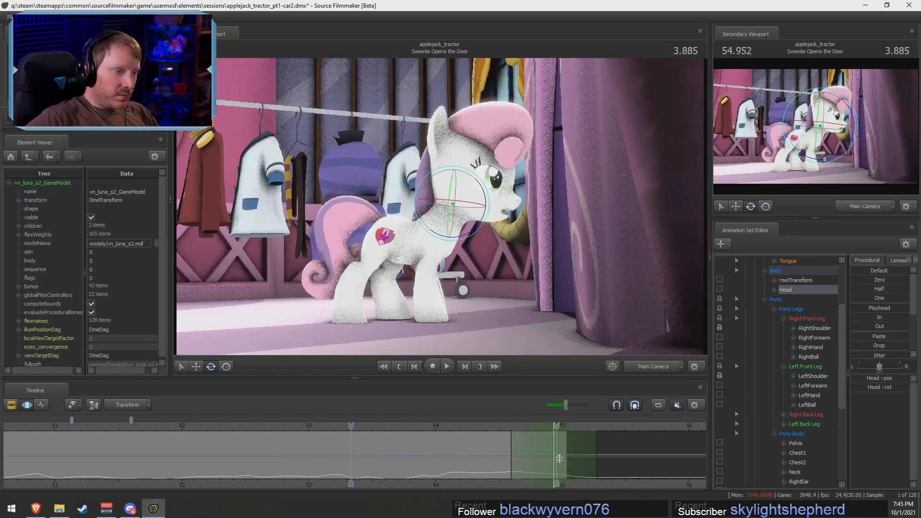
{"action": "key", "text": "space"}
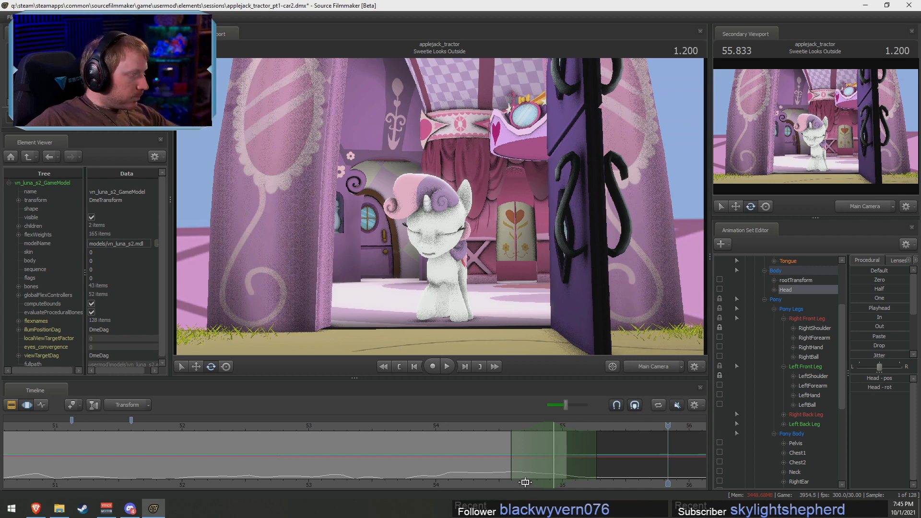
{"action": "left_click", "coordinate": [238, 424]}
{"action": "key", "text": "space"}
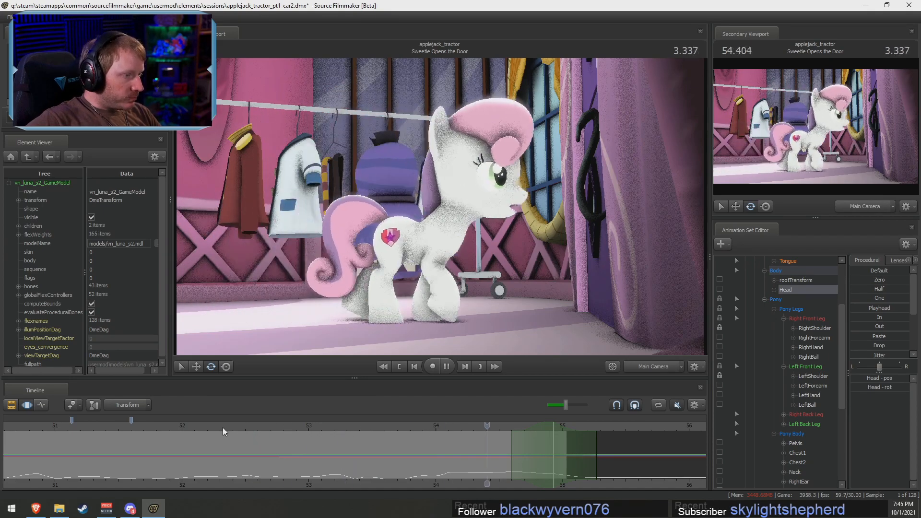
{"action": "key", "text": "space"}
Rotate the head downward within a time selection centred at 54.73 s, with falloffs from about 54.4 to 55.1 s
{"action": "key", "text": "shift"}
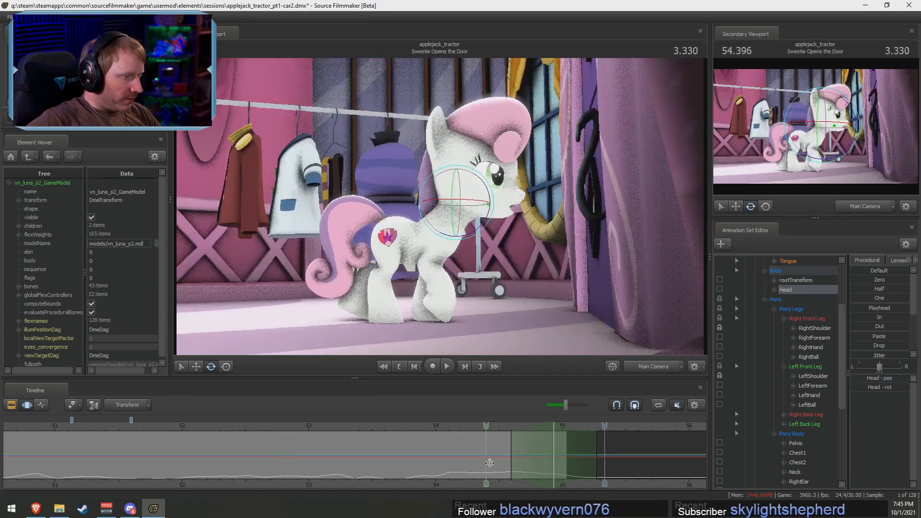
{"action": "left_click", "coordinate": [550, 456], "text": "shift"}
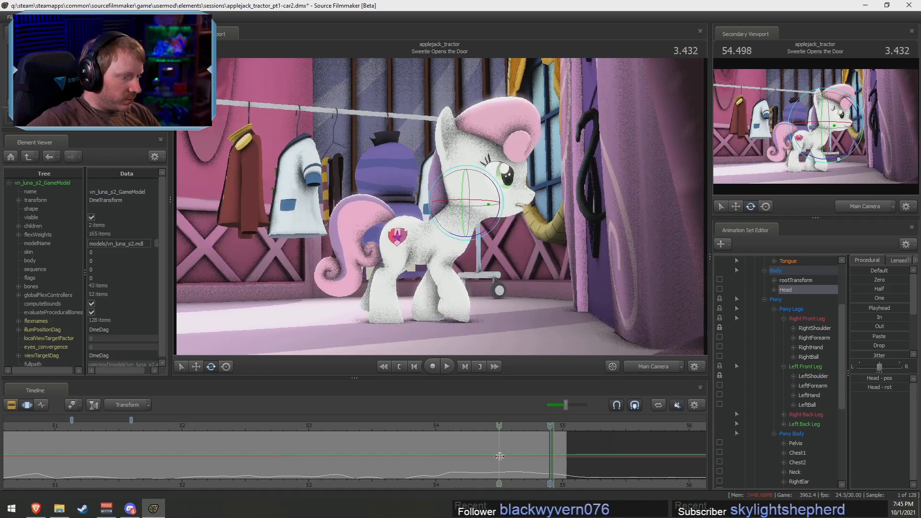
{"action": "left_click", "coordinate": [526, 459], "text": "shift"}
{"action": "scroll", "coordinate": [526, 462], "scroll_direction": "up", "scroll_amount": 5, "text": "shift"}
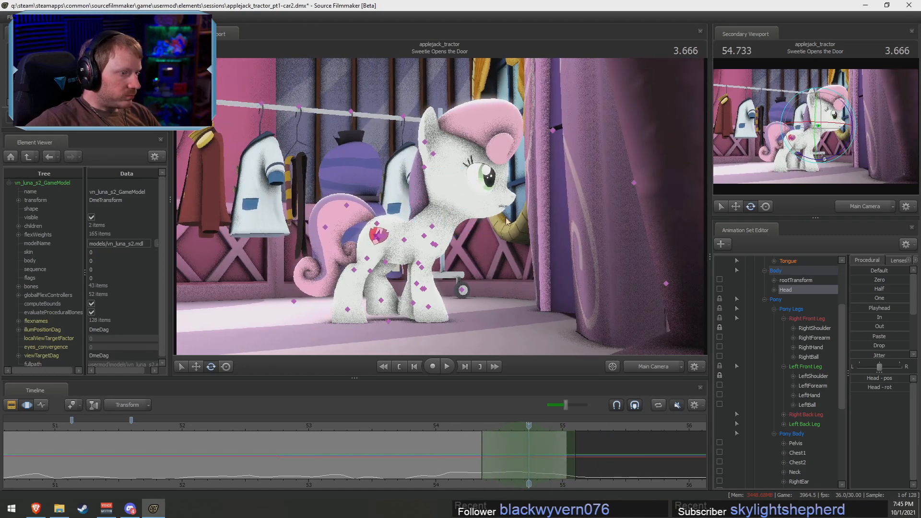
{"action": "left_click_drag", "start_coordinate": [475, 223], "coordinate": [471, 228]}
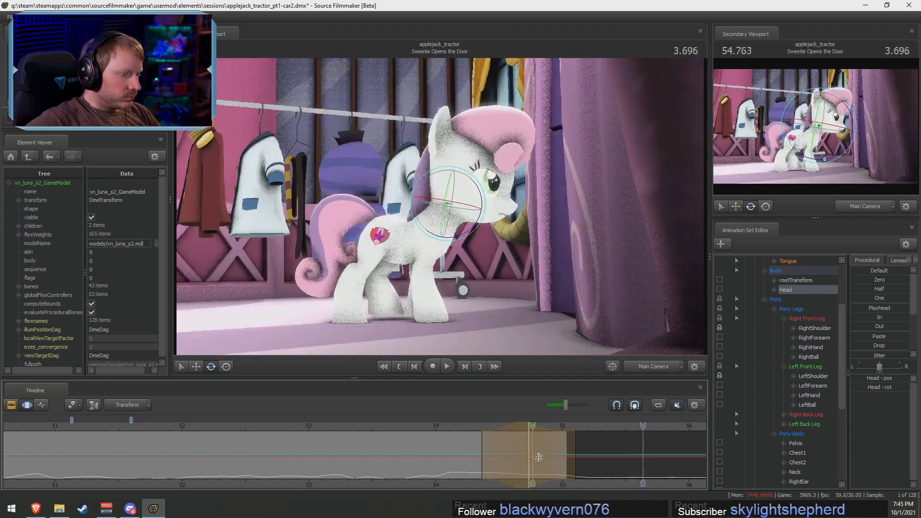
Rotate the head further down within a time selection centred at 54.87 s, with falloffs from about 54.5 to 55.2 s, and play it back
{"action": "key", "text": "Escape"}
{"action": "left_click", "coordinate": [559, 457]}
{"action": "scroll", "coordinate": [558, 457], "scroll_direction": "up", "scroll_amount": 3, "text": "shift"}
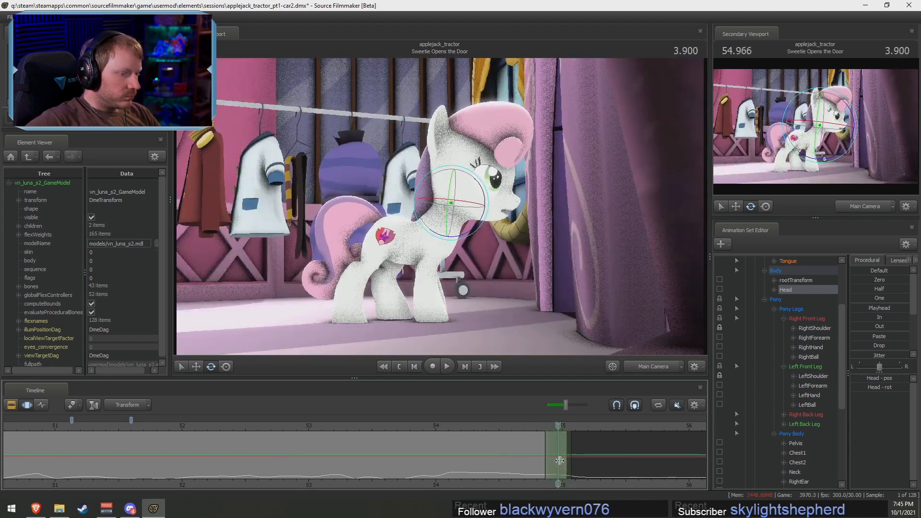
{"action": "key", "text": "Escape"}
{"action": "left_click", "coordinate": [546, 456]}
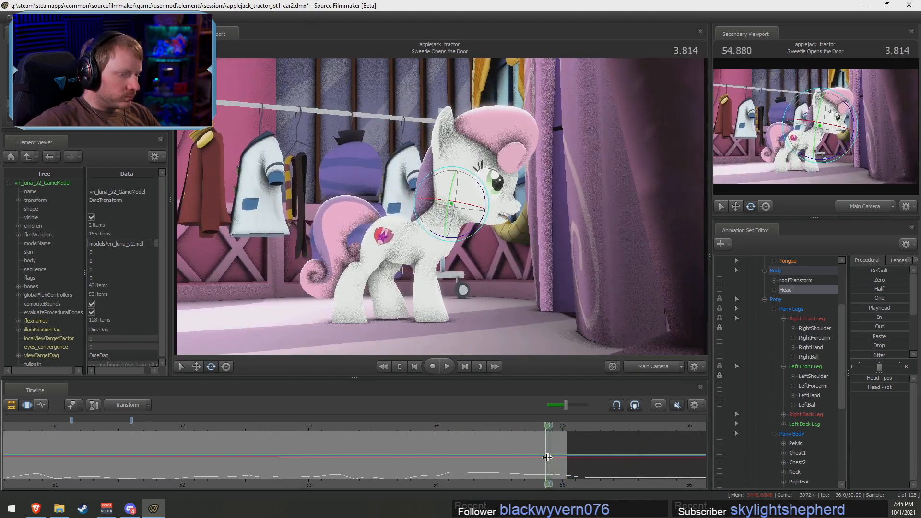
{"action": "scroll", "coordinate": [546, 456], "scroll_direction": "up", "scroll_amount": 5, "text": "shift"}
{"action": "left_click_drag", "start_coordinate": [488, 206], "coordinate": [489, 213]}
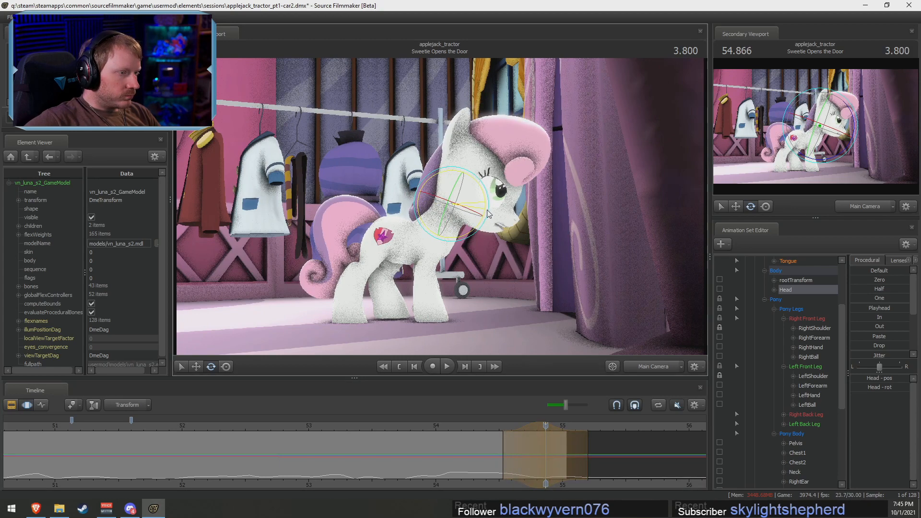
{"action": "key", "text": "space"}
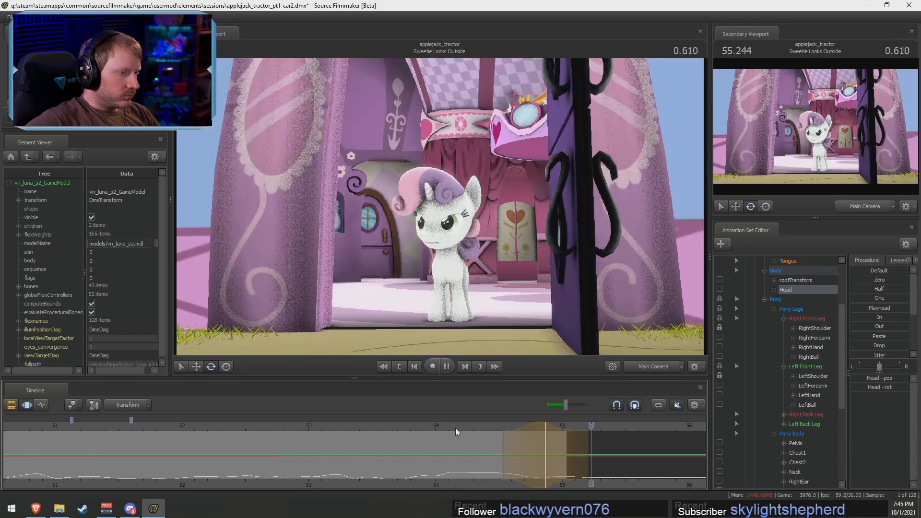
Set a time selection from about 54.6 to 55.0 s with falloffs spanning about 54.3 to 55.3 s
{"action": "left_click_drag", "start_coordinate": [449, 448], "coordinate": [557, 461]}
{"action": "right_click_drag", "start_coordinate": [558, 460], "coordinate": [568, 460], "text": "shift"}
{"action": "scroll", "coordinate": [795, 338], "scroll_direction": "up", "scroll_amount": 3}
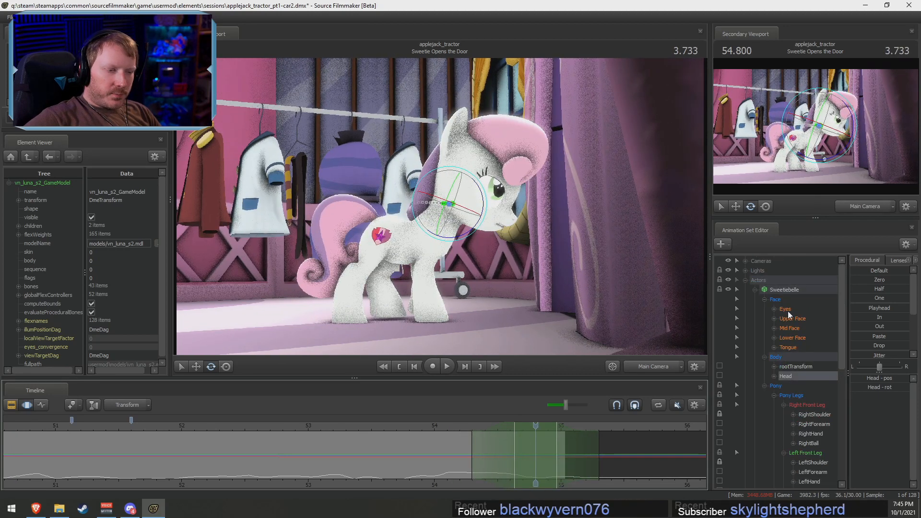
Move the cut between the Sweetie Opens the Door and Sweetie Looks Outside shots to about 54.73 s and play back the transition
{"action": "key", "text": "F3"}
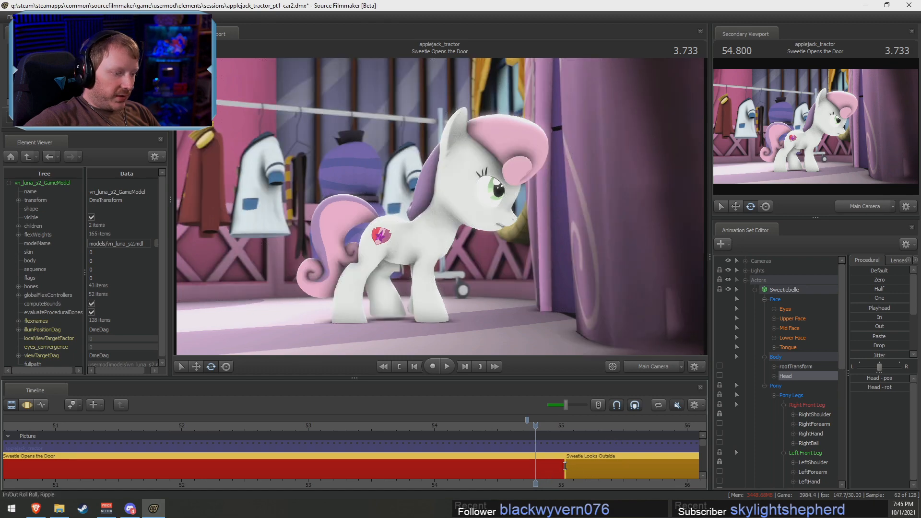
{"action": "left_click_drag", "start_coordinate": [565, 465], "coordinate": [527, 465]}
{"action": "left_click", "coordinate": [459, 425]}
{"action": "key", "text": "space"}
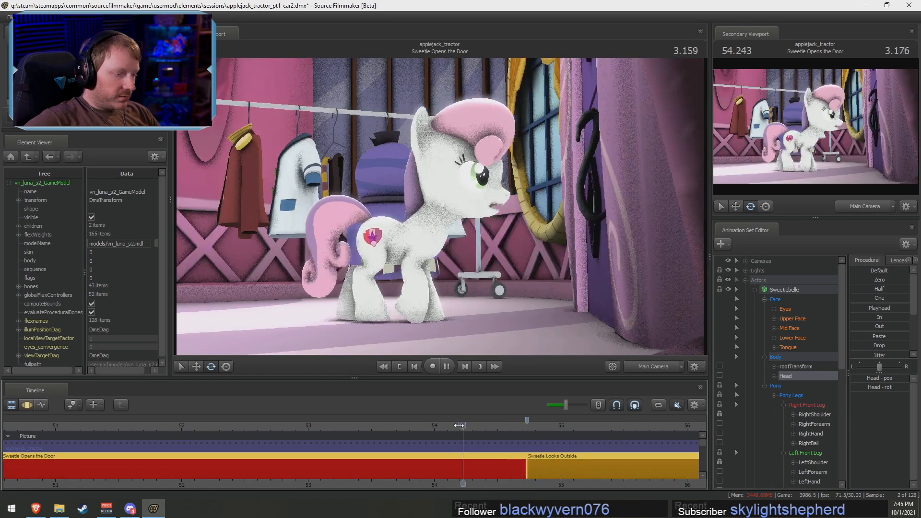
{"action": "key", "text": "space"}
{"action": "key", "text": "F3"}
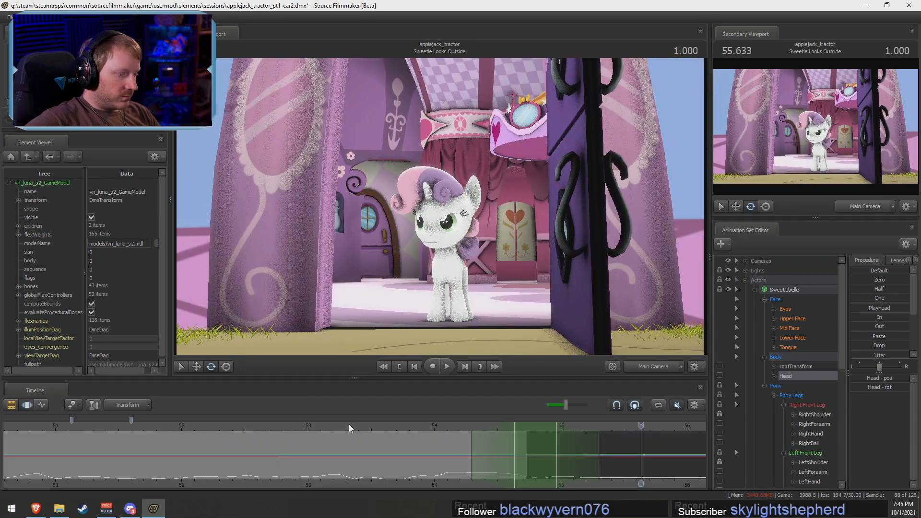
{"action": "left_click", "coordinate": [328, 425]}
{"action": "key", "text": "space"}
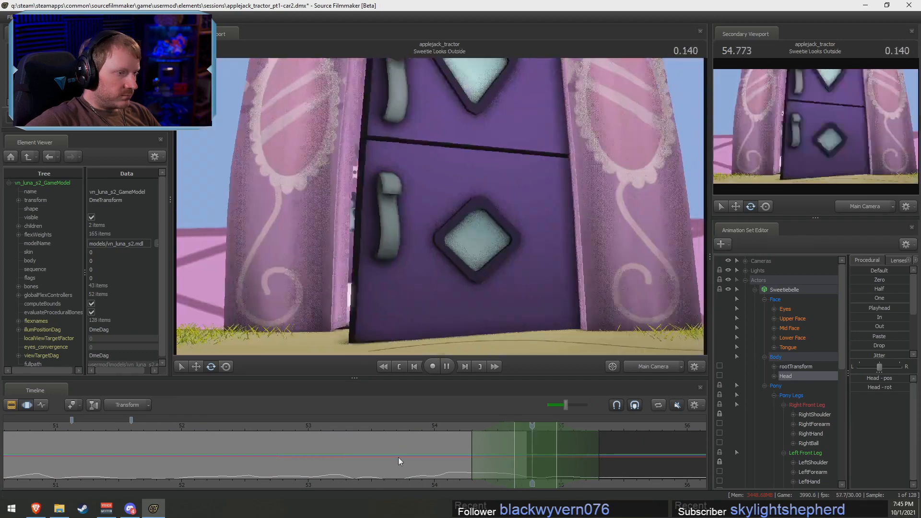
{"action": "key", "text": "space"}
Set a time selection from about 54.67 s onward without an end, with its falloff starting at about 54.3 s
{"action": "key", "text": "F2"}
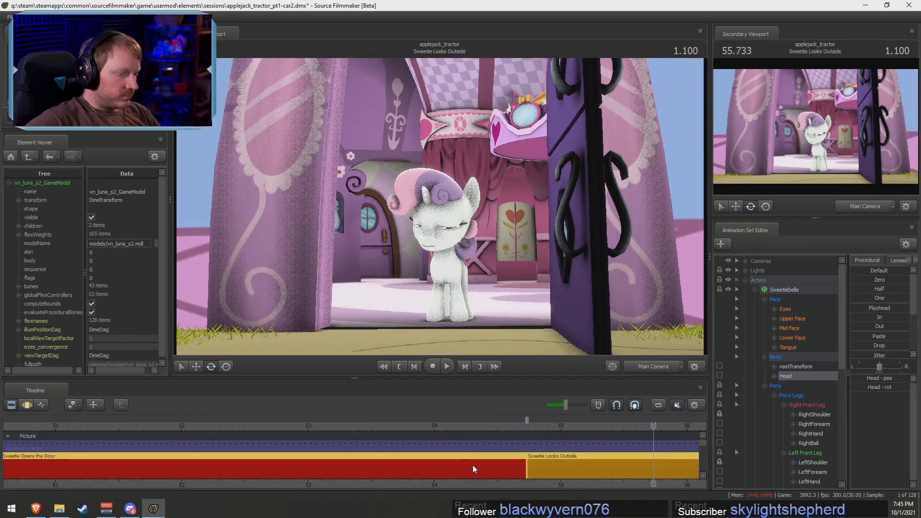
{"action": "key", "text": "F3"}
{"action": "left_click_drag", "start_coordinate": [473, 464], "coordinate": [876, 448]}
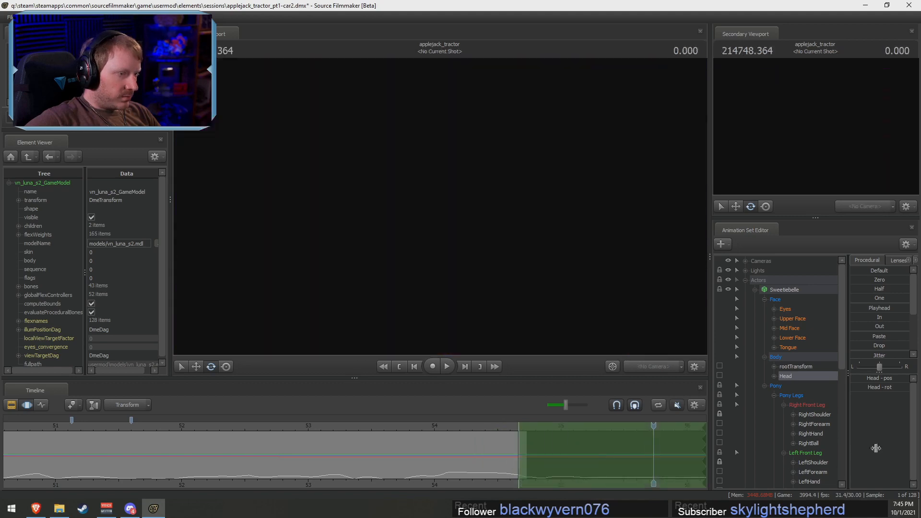
{"action": "scroll", "coordinate": [559, 454], "scroll_direction": "up", "scroll_amount": 3}
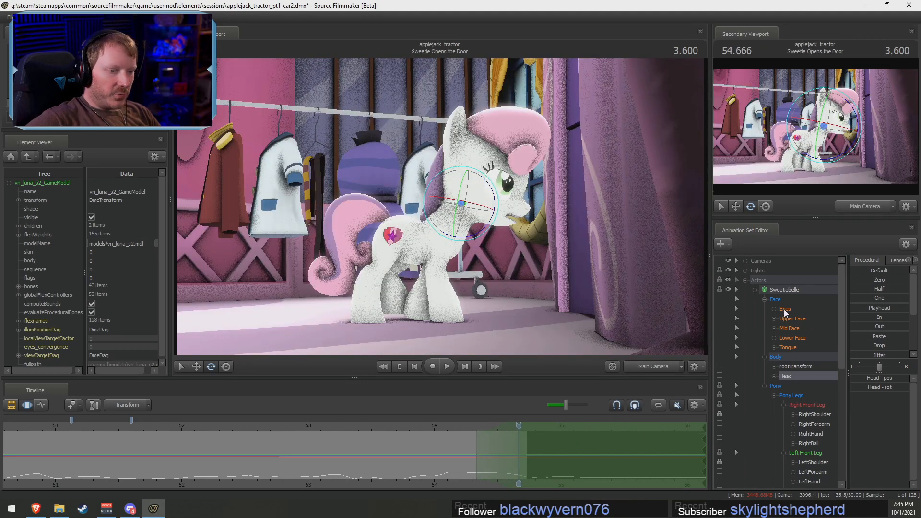
Close both of Sweetiebelle's eyes fully by raising the Upper Face eye_closer_left and eye_closer_right controls to maximum
{"action": "left_click", "coordinate": [818, 319]}
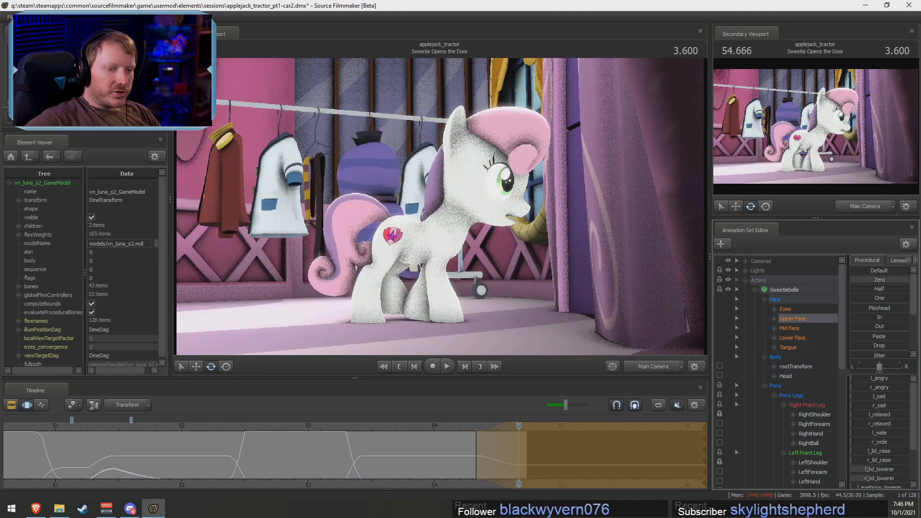
{"action": "scroll", "coordinate": [878, 420], "scroll_direction": "down", "scroll_amount": 1}
{"action": "left_click_drag", "start_coordinate": [860, 475], "coordinate": [917, 475]}
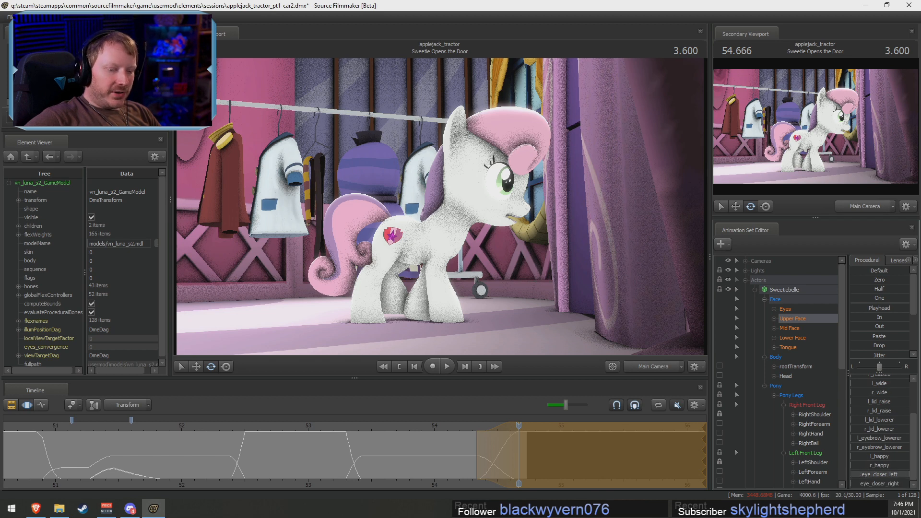
{"action": "left_click_drag", "start_coordinate": [861, 483], "coordinate": [920, 489]}
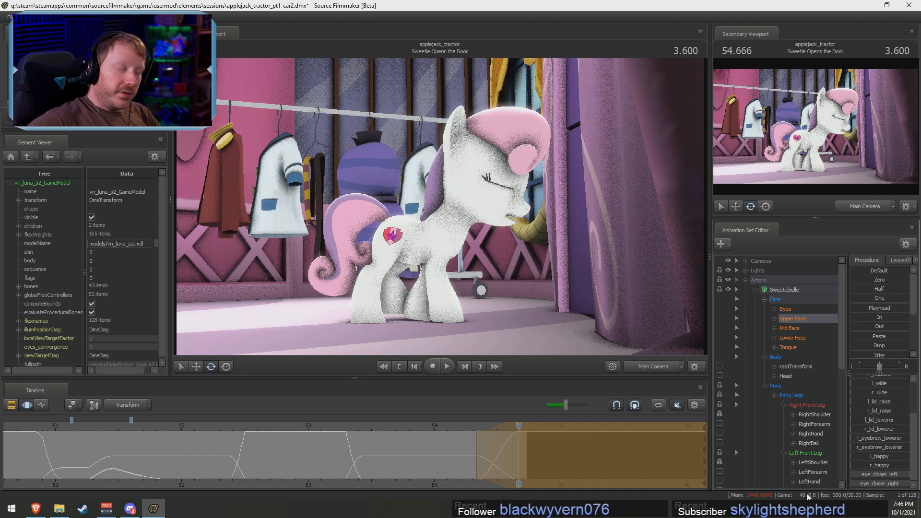
Retime the eye closing so its falloff starts at about 54.4 s and ends at about 54.5 s, playing back the result
{"action": "key", "text": "space"}
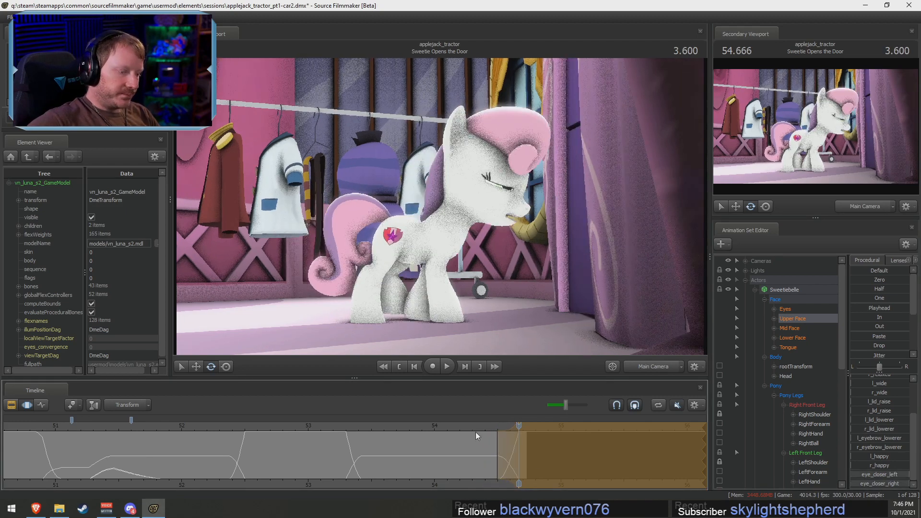
{"action": "key", "text": "space"}
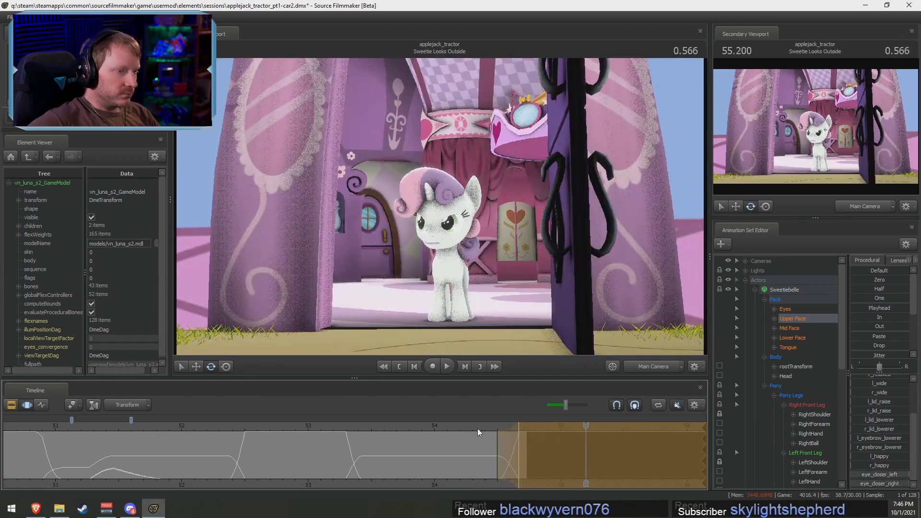
{"action": "left_click_drag", "start_coordinate": [507, 429], "coordinate": [486, 430]}
{"action": "left_click", "coordinate": [463, 423]}
{"action": "key", "text": "space"}
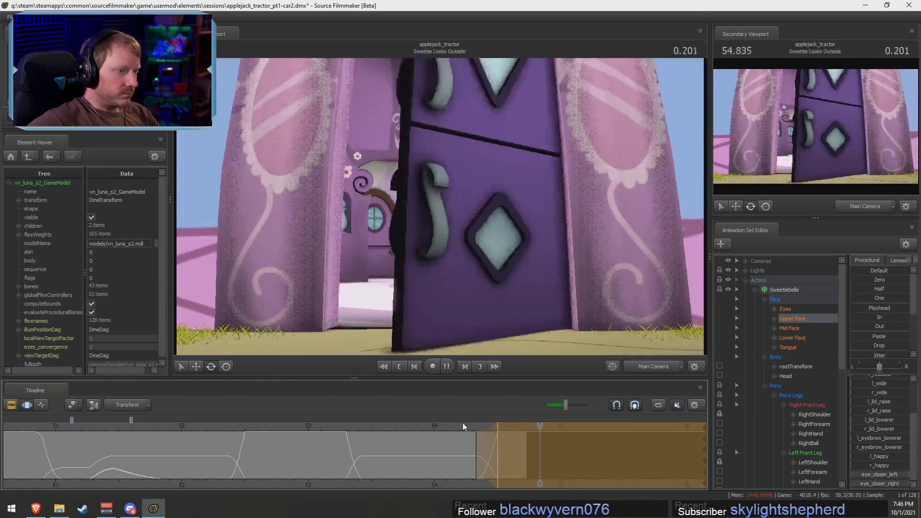
{"action": "key", "text": "space"}
{"action": "left_click", "coordinate": [444, 425]}
{"action": "left_click_drag", "start_coordinate": [476, 435], "coordinate": [484, 441]}
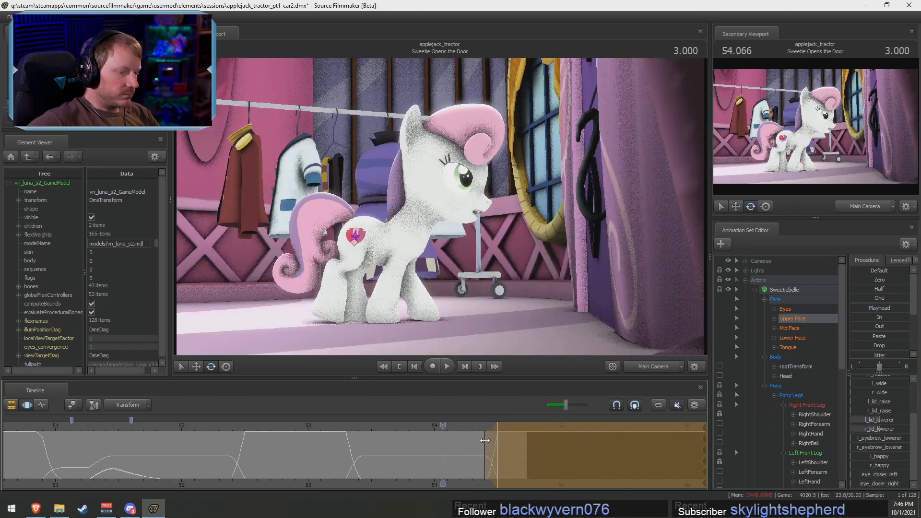
Delay Sweetiebelle's eye closing so its falloff runs from about 54.53 s to 54.63 s, playing back the transition before and after
{"action": "key", "text": "space"}
{"action": "key", "text": "space"}
{"action": "left_click", "coordinate": [358, 425]}
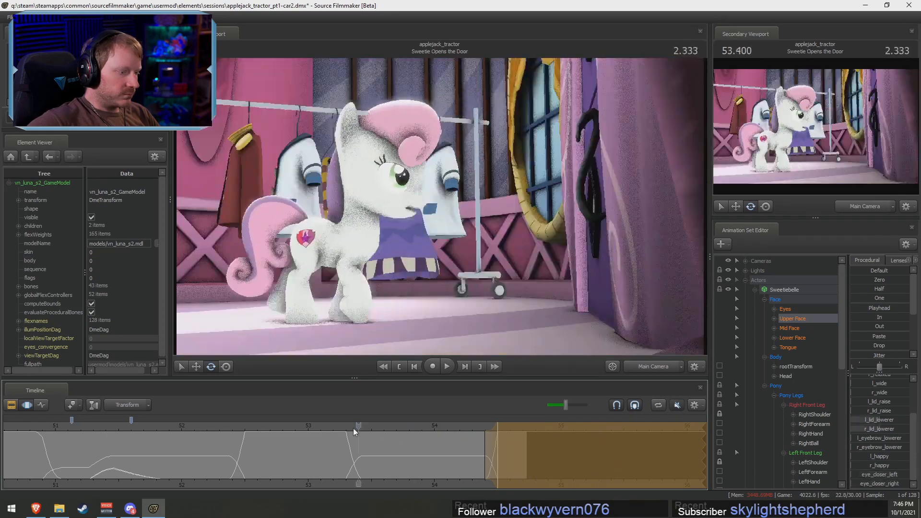
{"action": "key", "text": "space"}
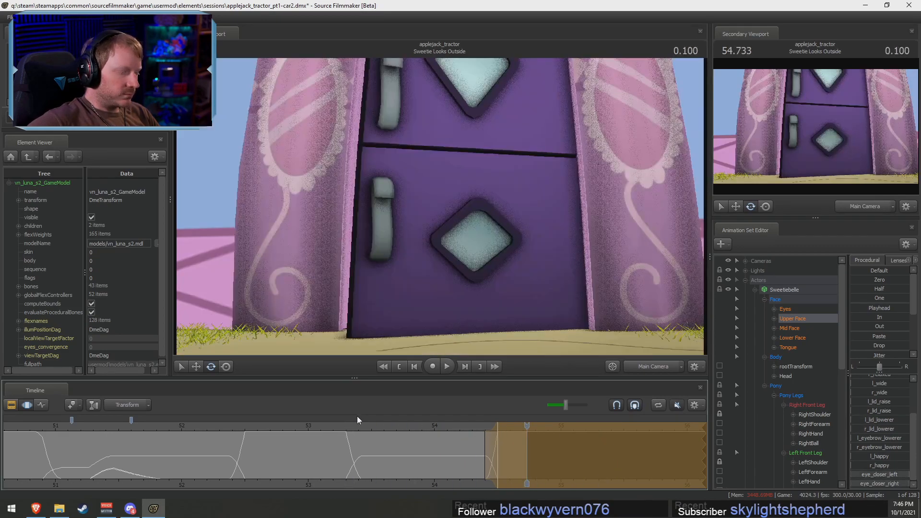
{"action": "key", "text": "space"}
{"action": "left_click_drag", "start_coordinate": [492, 427], "coordinate": [509, 426]}
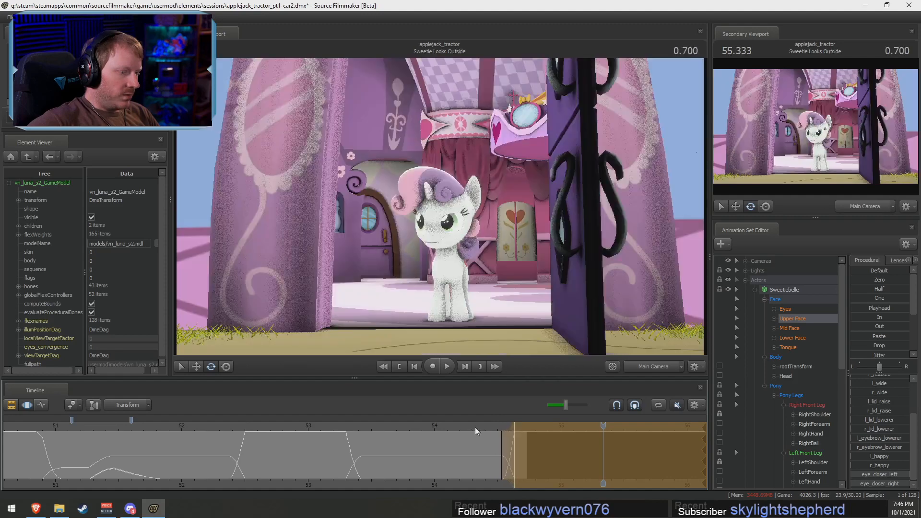
{"action": "left_click", "coordinate": [475, 427]}
{"action": "key", "text": "space"}
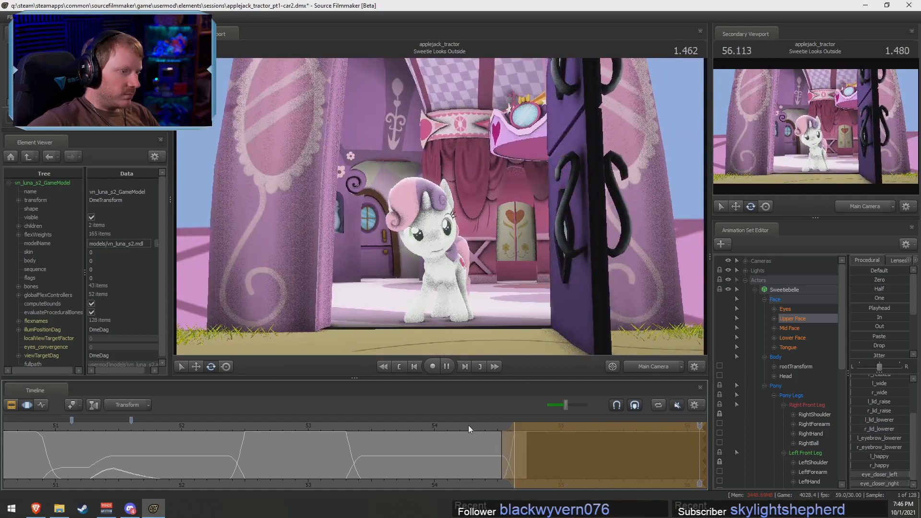
{"action": "key", "text": "space"}
{"action": "left_click", "coordinate": [329, 422]}
{"action": "key", "text": "space"}
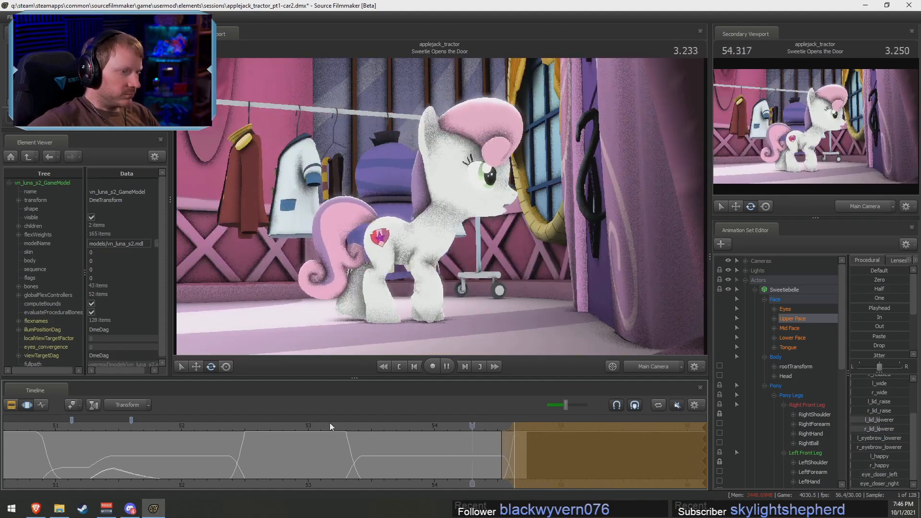
Raise Sweetiebelle's eyes_updown control slightly over a time selection from about 52.5 to 53.3 s, and play it back
{"action": "left_click", "coordinate": [245, 426]}
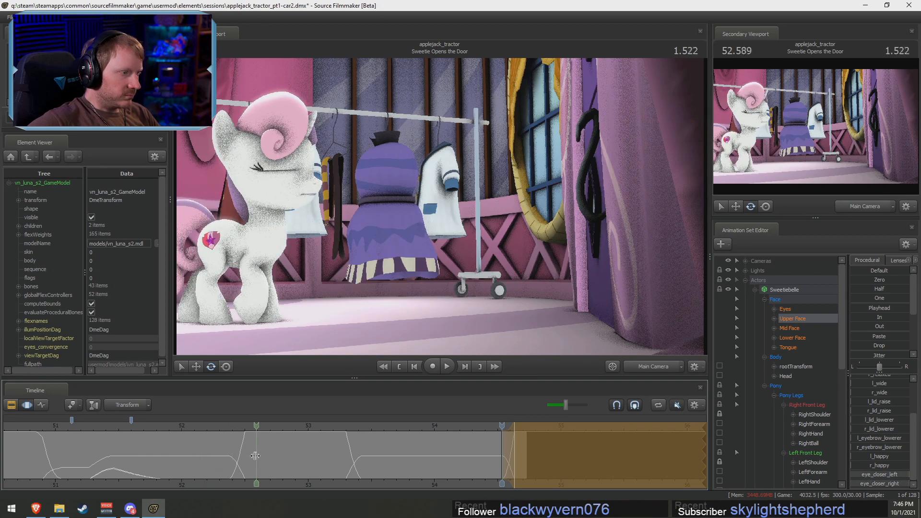
{"action": "left_click_drag", "start_coordinate": [245, 458], "coordinate": [346, 462], "text": "shift"}
{"action": "left_click", "coordinate": [295, 462]}
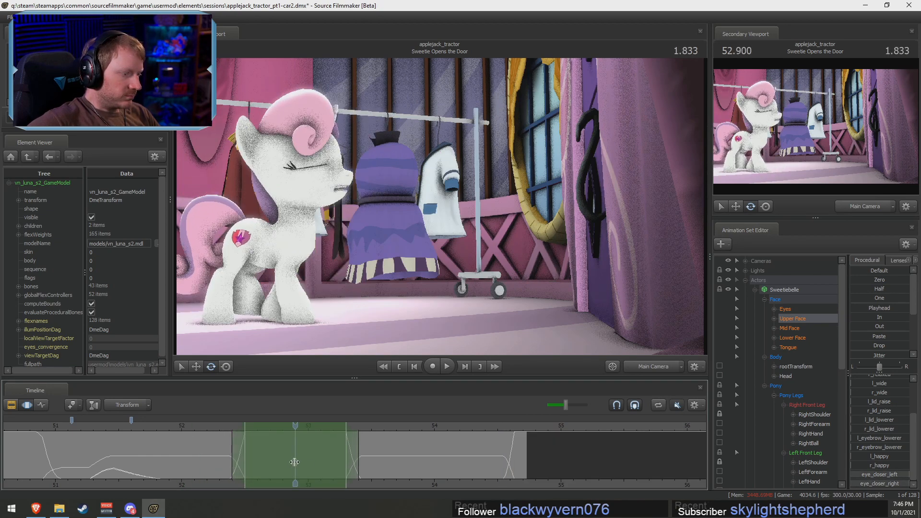
{"action": "left_click", "coordinate": [804, 310]}
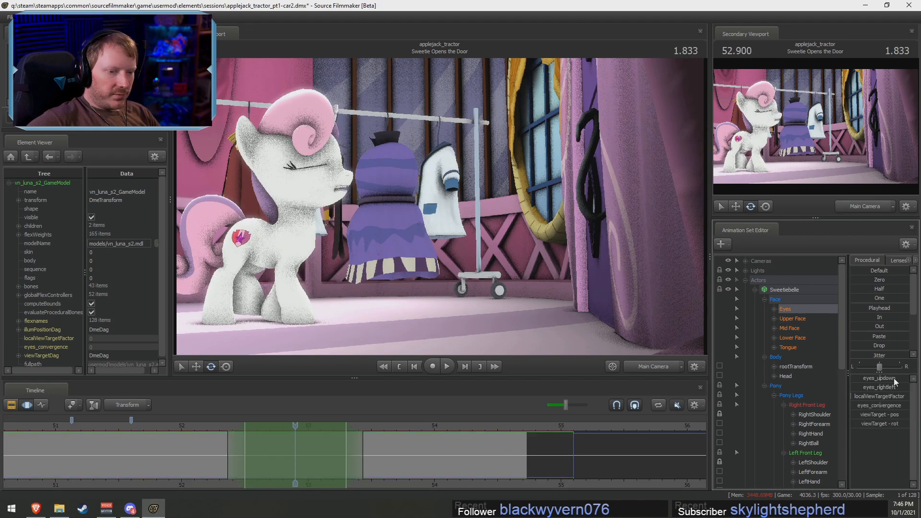
{"action": "left_click_drag", "start_coordinate": [208, 462], "coordinate": [314, 458]}
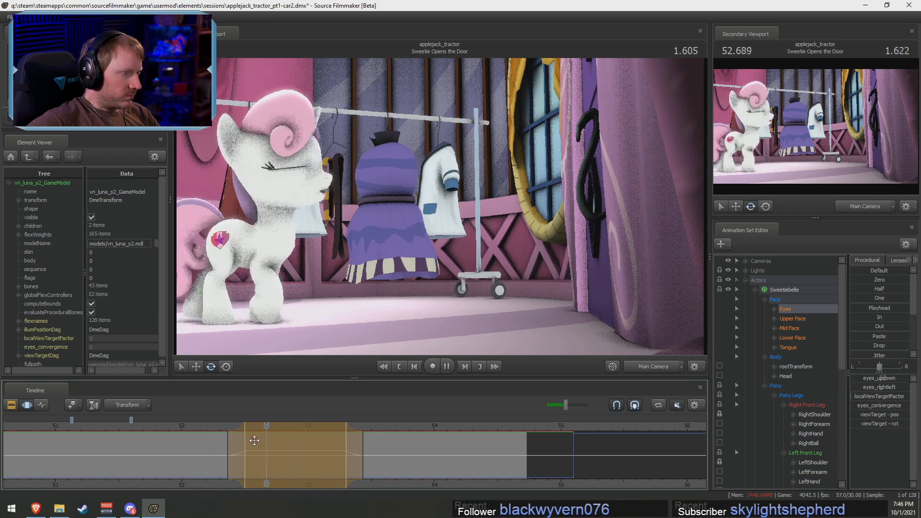
Tilt Sweetiebelle's head slightly upward during the blink, peaking at about 52.93 s with falloff from about 52.73 to 53.33 s, and play it back
{"action": "mouse_move", "coordinate": [190, 423]}
{"action": "left_mouse_down"}
{"action": "mouse_move", "coordinate": [102, 432]}
{"action": "mouse_move", "coordinate": [277, 455]}
{"action": "left_mouse_up"}
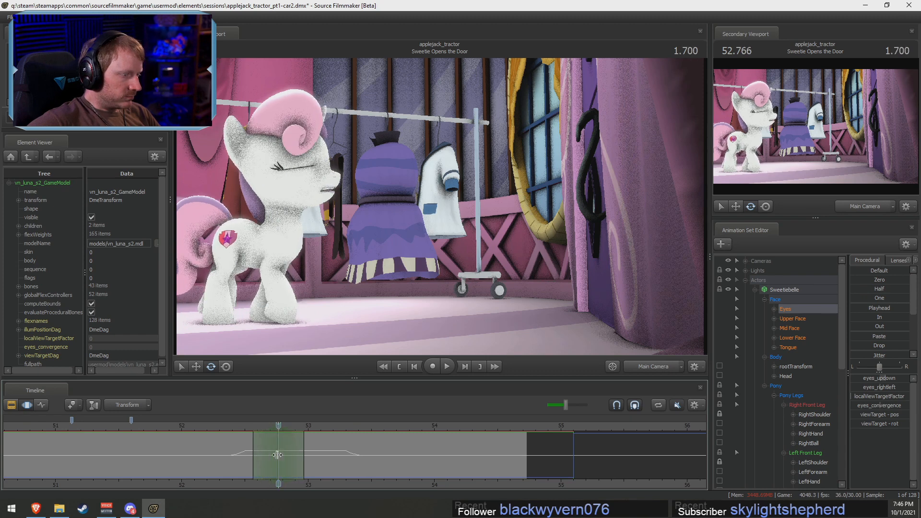
{"action": "left_click", "coordinate": [286, 199]}
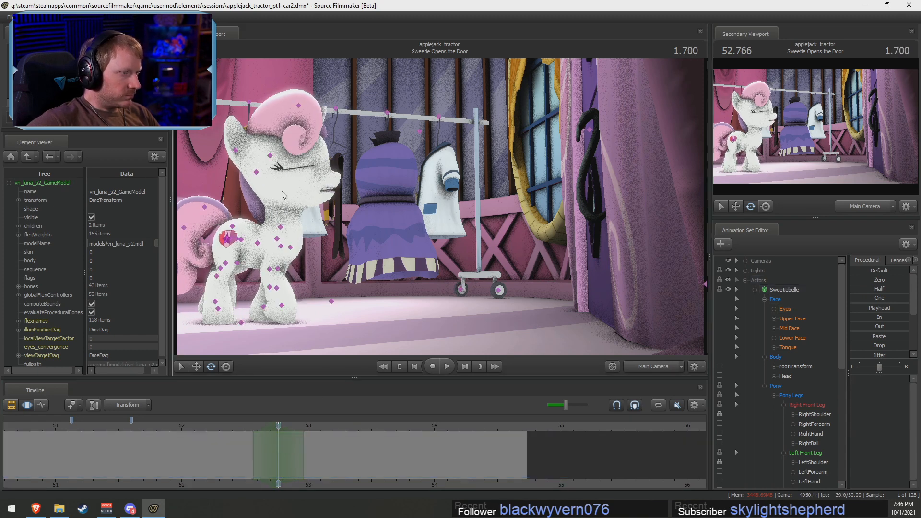
{"action": "left_click", "coordinate": [281, 201]}
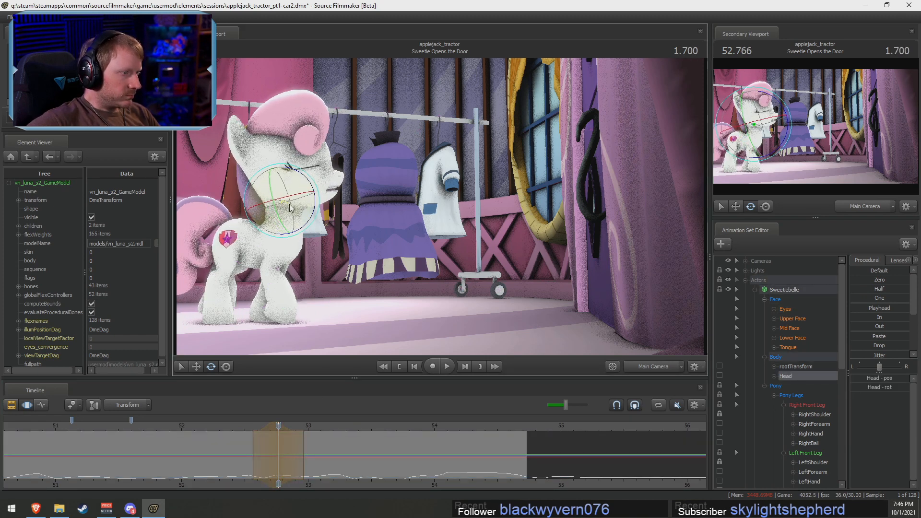
{"action": "left_click_drag", "start_coordinate": [278, 440], "coordinate": [300, 452]}
{"action": "left_click_drag", "start_coordinate": [294, 200], "coordinate": [298, 209]}
{"action": "key", "text": "space"}
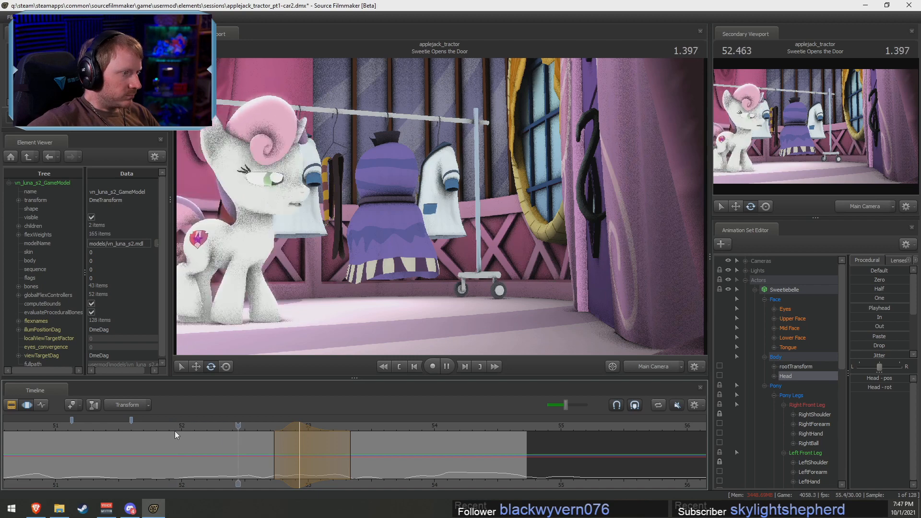
{"action": "key", "text": "space"}
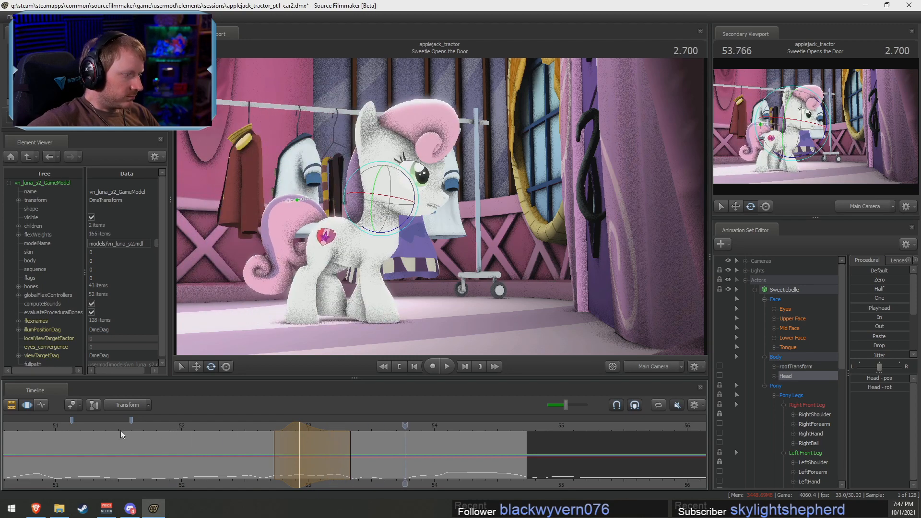
{"action": "left_click", "coordinate": [47, 427]}
{"action": "middle_click_drag", "start_coordinate": [64, 489], "coordinate": [232, 441]}
{"action": "left_click", "coordinate": [238, 426]}
{"action": "key", "text": "space"}
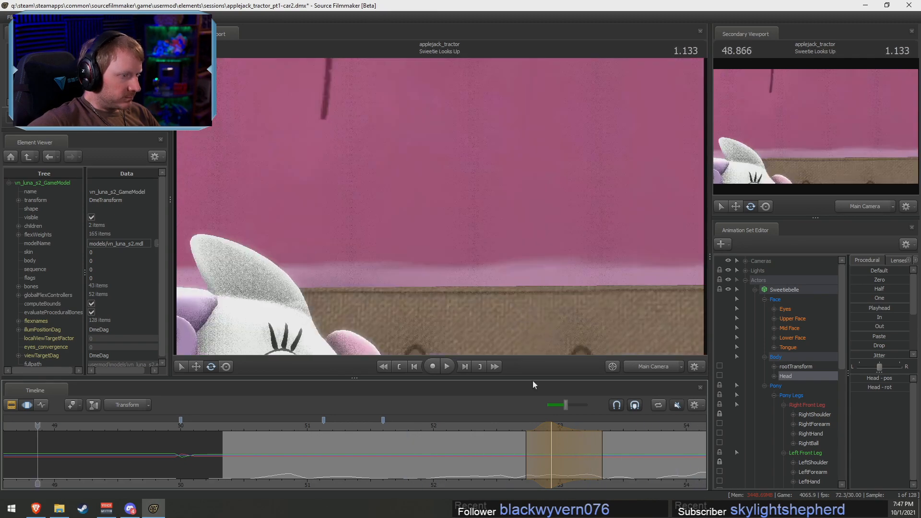
Tighten the head tilt's falloff to about 52.76 to 53.23 s and play back the shot
{"action": "left_click", "coordinate": [574, 449]}
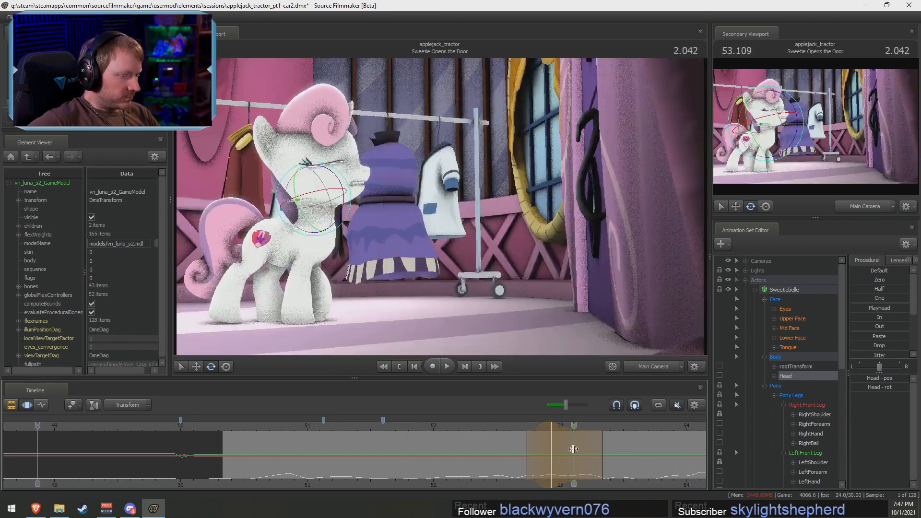
{"action": "mouse_move", "coordinate": [574, 449]}
{"action": "left_mouse_down"}
{"action": "mouse_move", "coordinate": [552, 449]}
{"action": "mouse_move", "coordinate": [585, 449]}
{"action": "left_mouse_up"}
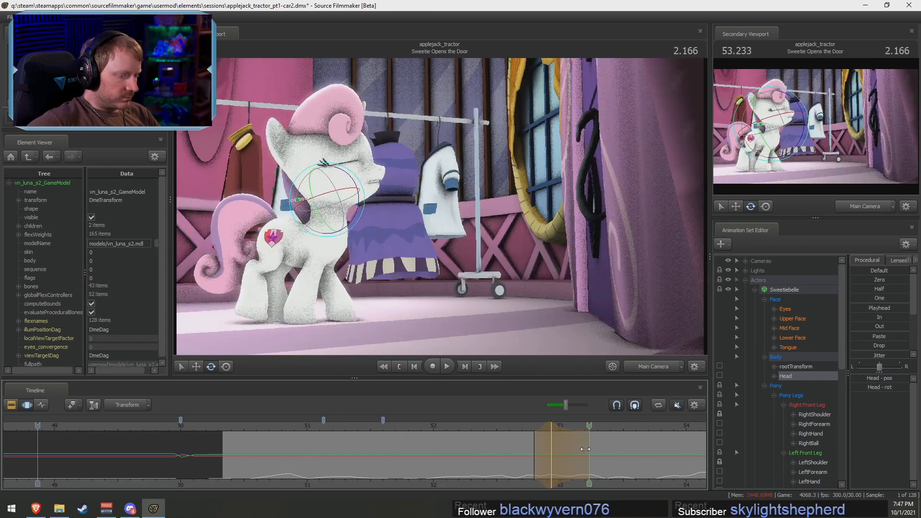
{"action": "key", "text": "space"}
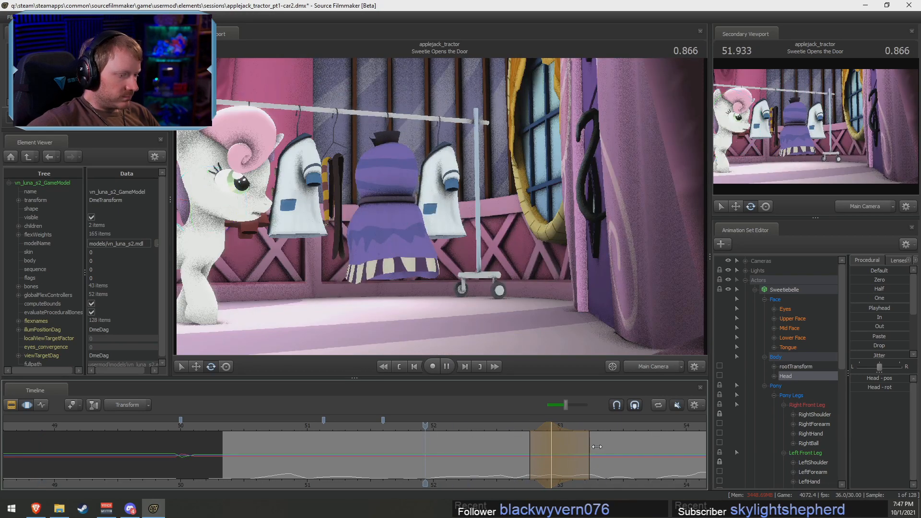
{"action": "key", "text": "space"}
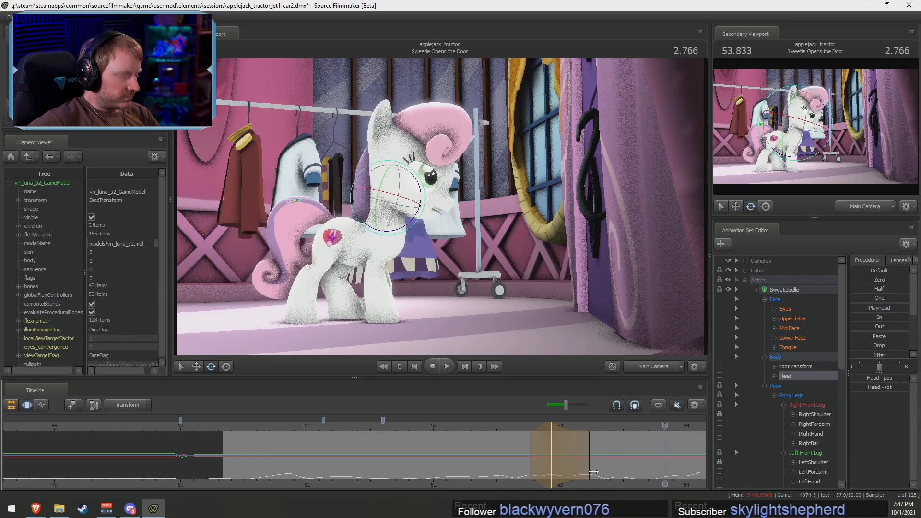
{"action": "middle_click_drag", "start_coordinate": [627, 489], "coordinate": [410, 431]}
{"action": "key", "text": "space"}
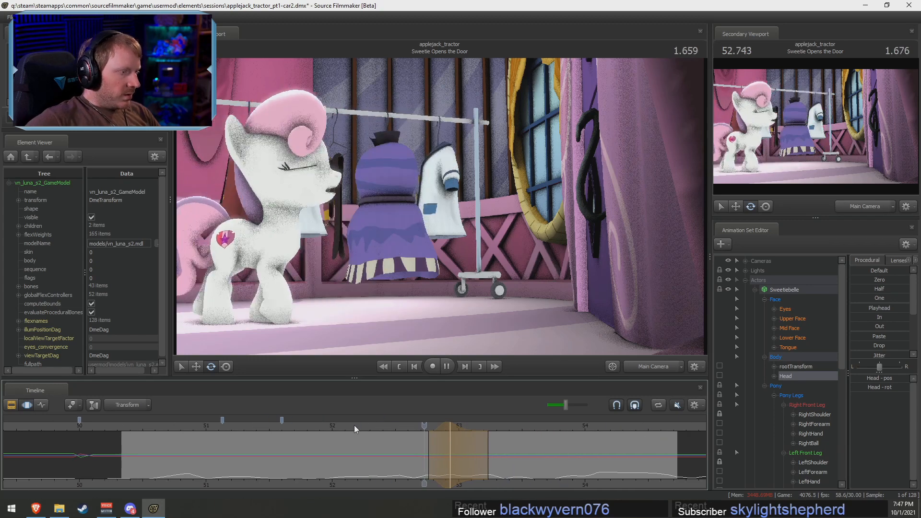
{"action": "key", "text": "space"}
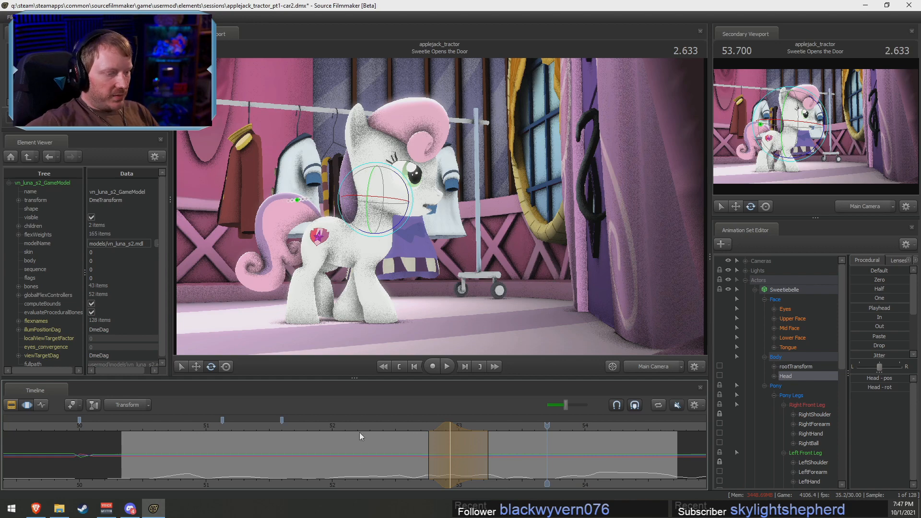
Switch the primary viewport to the Work Camera and view Sweetiebelle's chest and front legs from the front
{"action": "left_click", "coordinate": [645, 367]}
{"action": "left_click_drag", "start_coordinate": [440, 206], "coordinate": [398, 206]}
{"action": "key", "text": "w"}
{"action": "left_click", "coordinate": [395, 195], "text": "ctrl"}
{"action": "left_click_drag", "start_coordinate": [481, 173], "coordinate": [470, 172]}
{"action": "left_click_drag", "start_coordinate": [415, 184], "coordinate": [456, 238]}
Select Sweetiebelle's LeftShoulder and RightShoulder controls together in the viewport
{"action": "left_click", "coordinate": [473, 192], "text": "ctrl"}
{"action": "left_click", "coordinate": [410, 196], "text": "ctrl"}
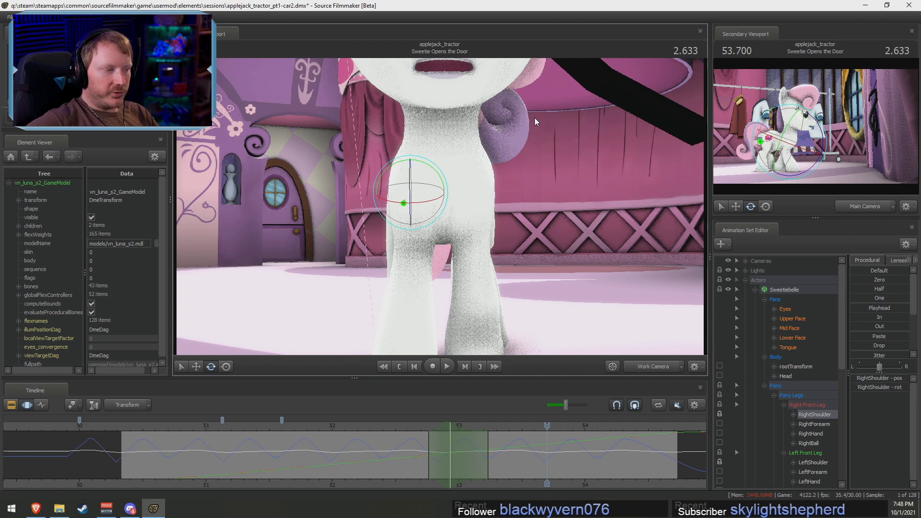
{"action": "left_click", "coordinate": [473, 193], "text": "ctrl"}
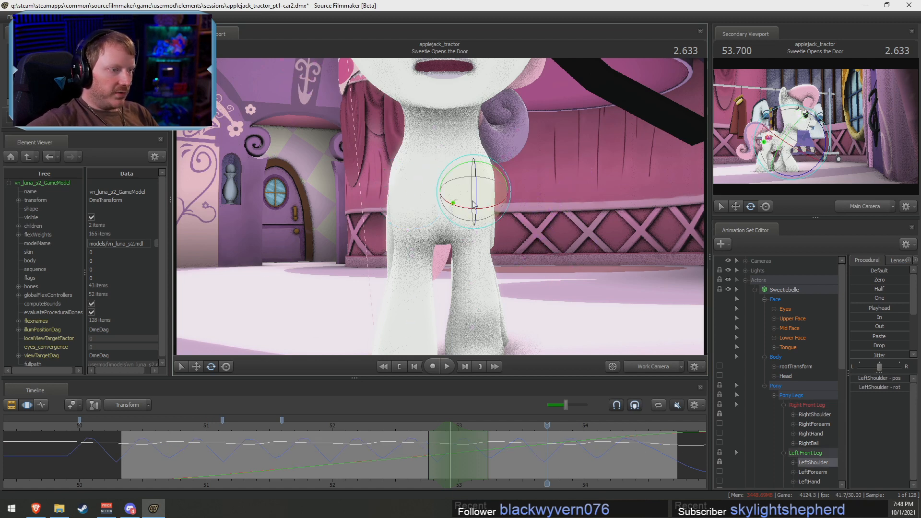
{"action": "left_click", "coordinate": [413, 193], "text": "ctrl"}
{"action": "mouse_move", "coordinate": [435, 208]}
{"action": "left_mouse_down", "text": "alt"}
{"action": "mouse_move", "coordinate": [420, 207]}
{"action": "mouse_move", "coordinate": [433, 207]}
{"action": "left_mouse_up", "text": "alt"}
{"action": "left_click", "coordinate": [473, 199], "text": "ctrl"}
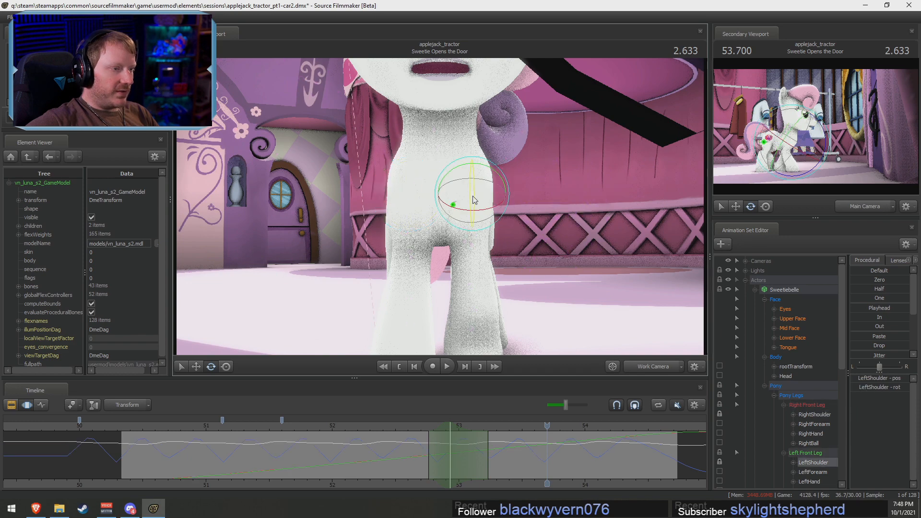
{"action": "left_click", "coordinate": [410, 194], "text": "ctrl+shift"}
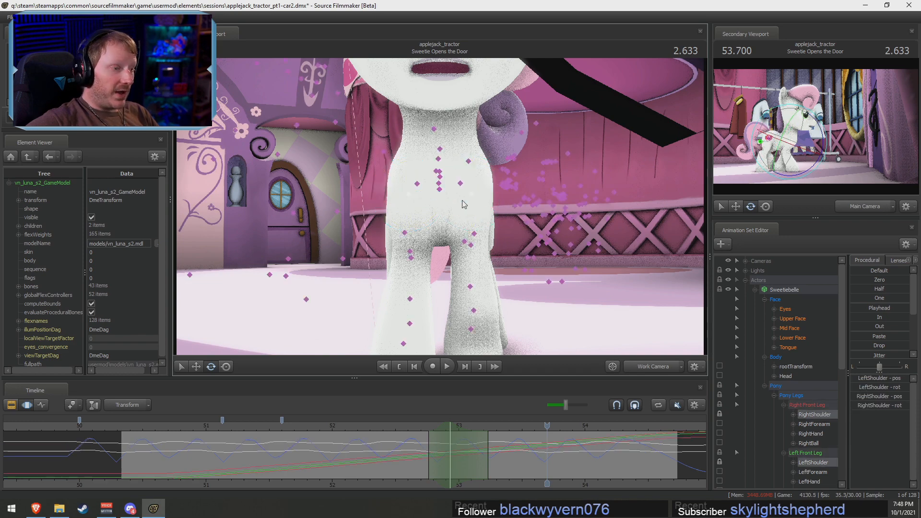
Try rotating both shoulders together, and extend the time selection over the entire timeline
{"action": "left_click_drag", "start_coordinate": [449, 222], "coordinate": [549, 229], "text": "alt"}
{"action": "left_click", "coordinate": [474, 441]}
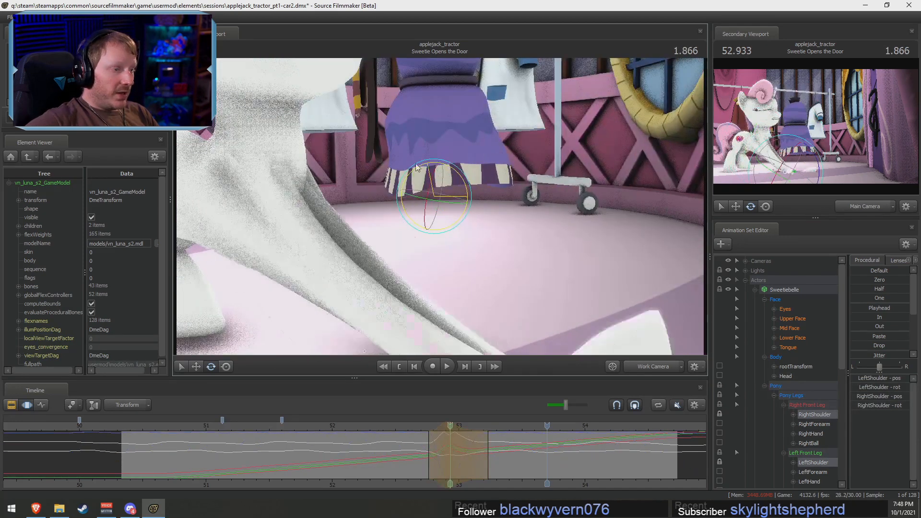
{"action": "key", "text": "ctrl+a"}
{"action": "left_click_drag", "start_coordinate": [461, 197], "coordinate": [551, 215]}
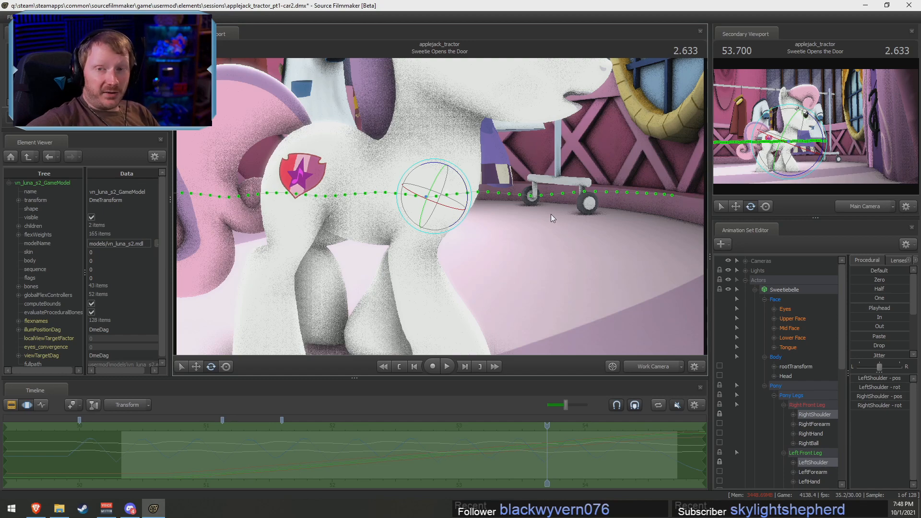
Select Sweetiebelle's LeftThigh and RightThigh controls together in the viewport
{"action": "left_click", "coordinate": [315, 175], "text": "ctrl"}
{"action": "left_click_drag", "start_coordinate": [316, 175], "coordinate": [201, 168]}
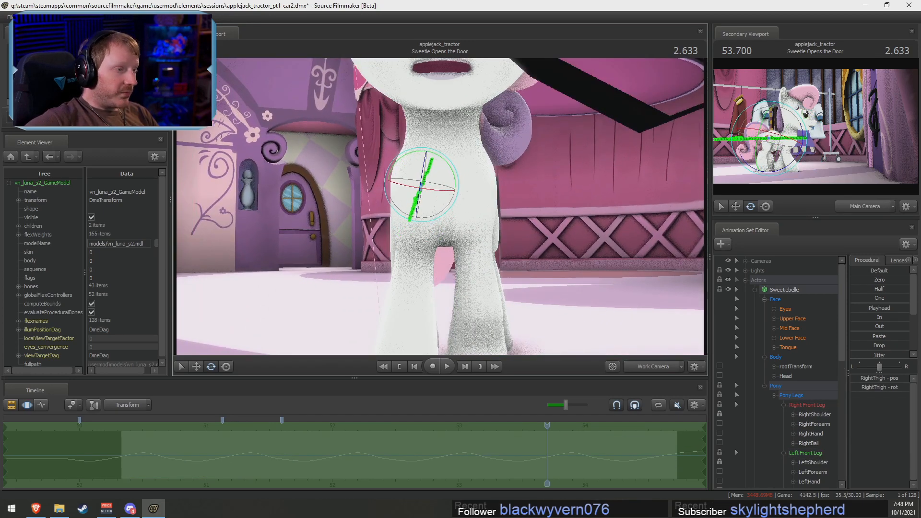
{"action": "left_click_drag", "start_coordinate": [424, 177], "coordinate": [420, 174], "text": "alt"}
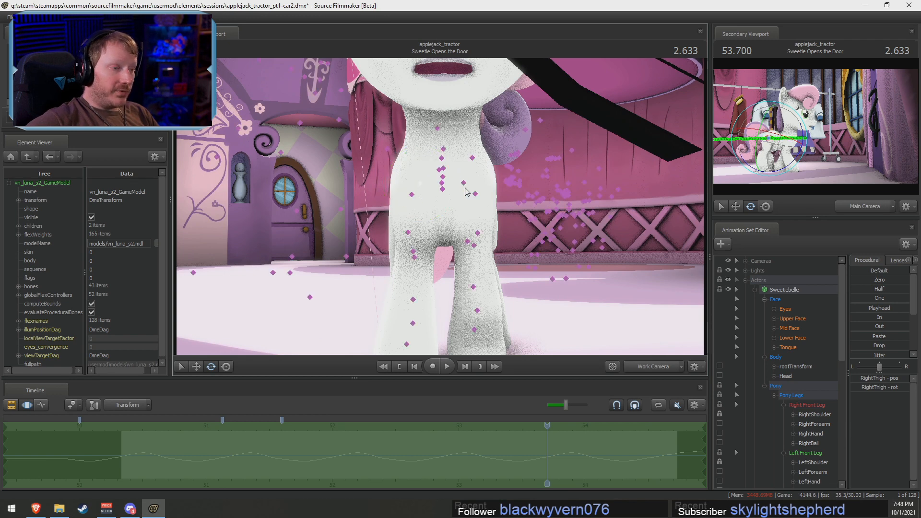
{"action": "left_click", "coordinate": [464, 183], "text": "ctrl"}
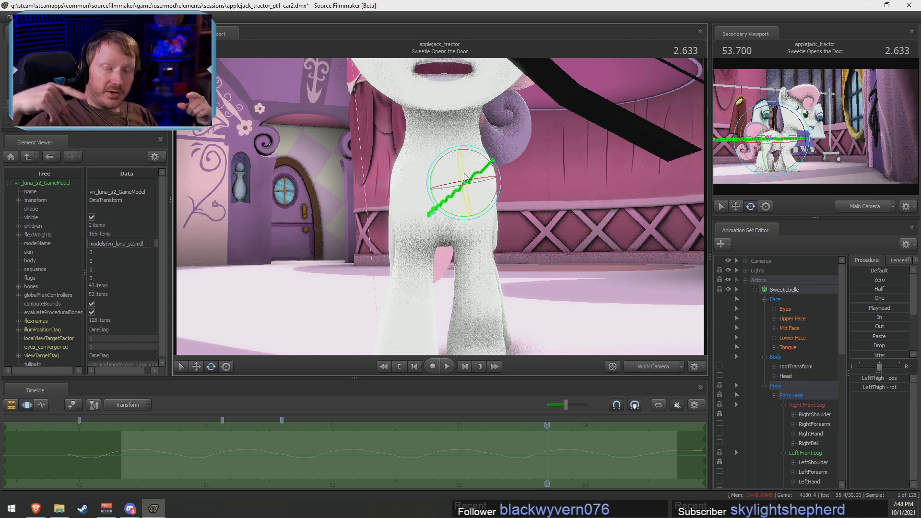
{"action": "key", "text": "ctrl"}
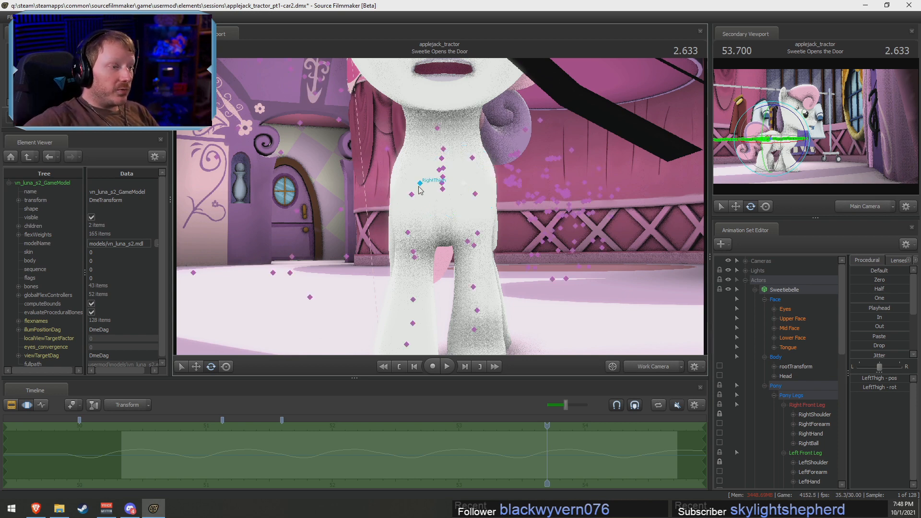
{"action": "left_click", "coordinate": [420, 185], "text": "ctrl"}
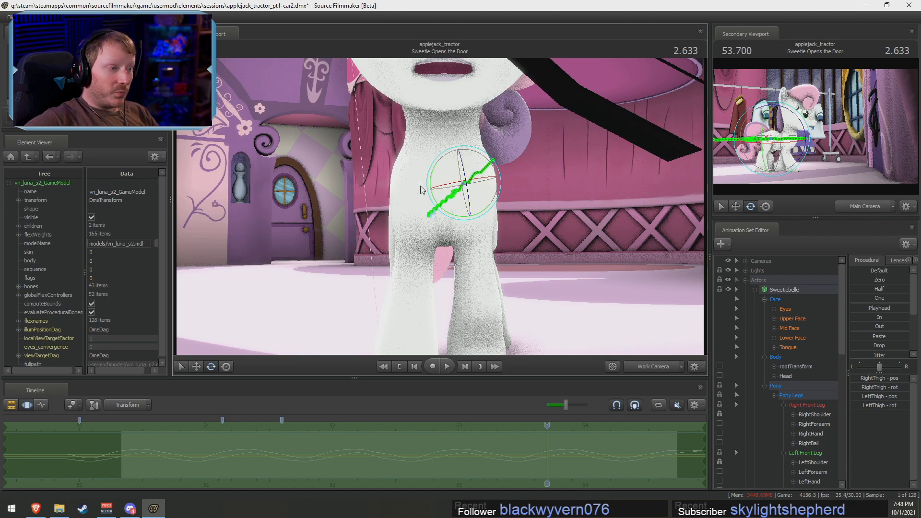
Try rotating both thighs together across the entire timeline, inspect the pose from other angles, and undo the rotation
{"action": "left_click_drag", "start_coordinate": [403, 213], "coordinate": [451, 146], "text": "alt"}
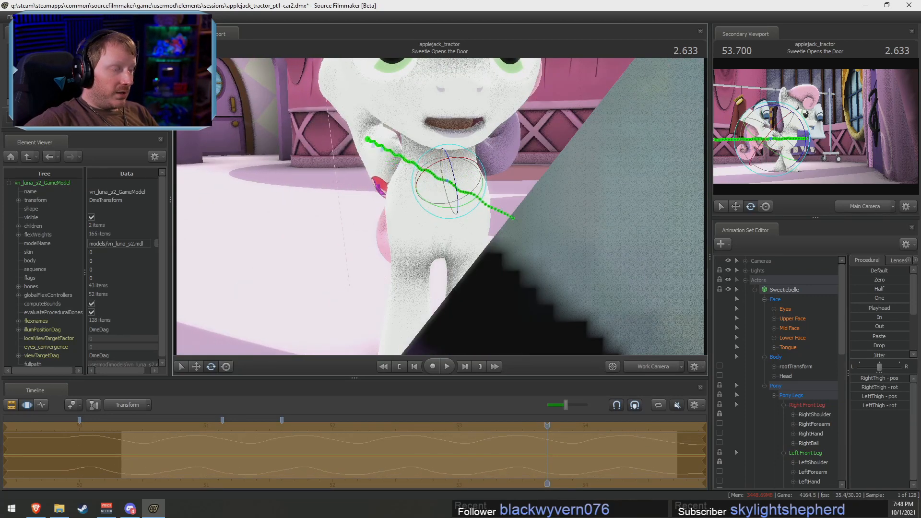
{"action": "left_click_drag", "start_coordinate": [448, 181], "coordinate": [468, 224], "text": "alt"}
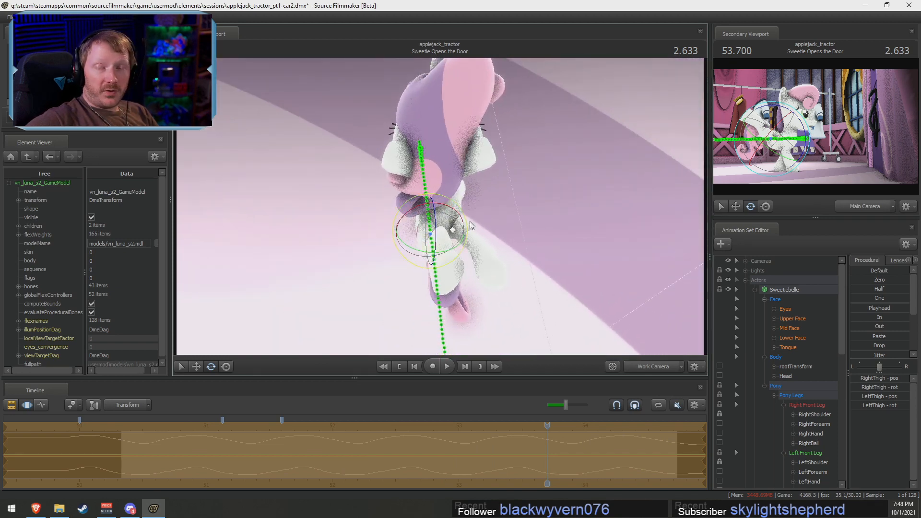
{"action": "key", "text": "ctrl+z"}
View Sweetiebelle from the side and switch the manipulator for both thighs to the Move tool
{"action": "left_click_drag", "start_coordinate": [492, 218], "coordinate": [414, 168], "text": "alt"}
{"action": "key", "text": "w"}
{"action": "key", "text": "w"}
{"action": "mouse_move", "coordinate": [420, 211]}
{"action": "left_mouse_down"}
{"action": "mouse_move", "coordinate": [467, 231]}
{"action": "mouse_move", "coordinate": [421, 210]}
{"action": "left_mouse_up"}
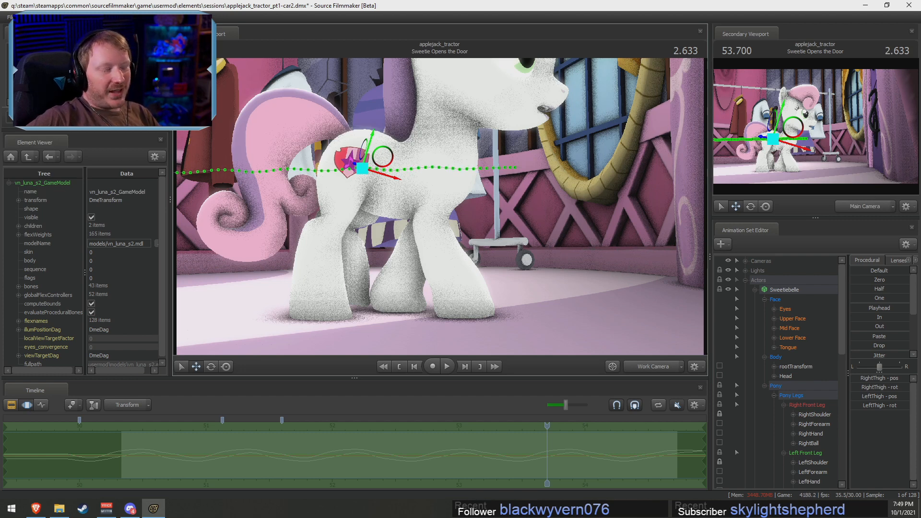
Inspect Sweetiebelle's legs from another angle and scrub the Sweetie Opens the Door shot back to about 1.57 seconds in the Clip Editor
{"action": "left_click_drag", "start_coordinate": [440, 206], "coordinate": [459, 204]}
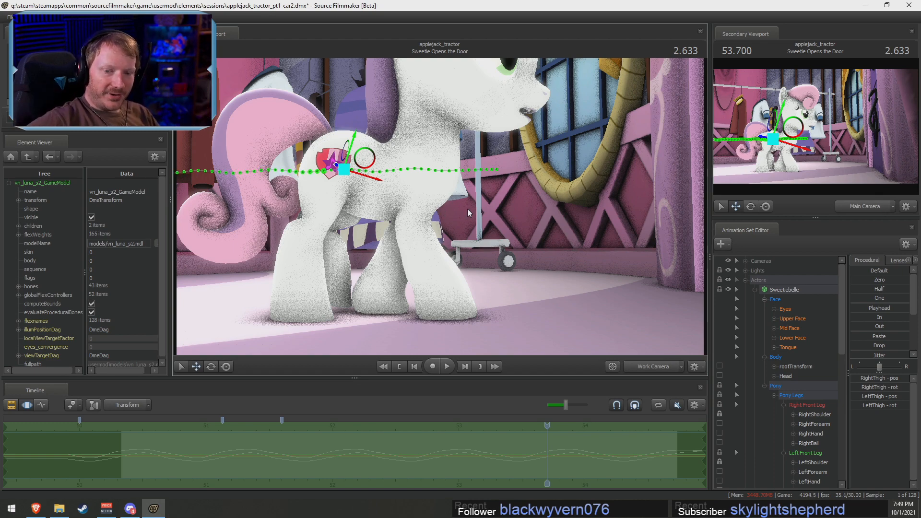
{"action": "left_click_drag", "start_coordinate": [440, 237], "coordinate": [443, 206], "text": "alt"}
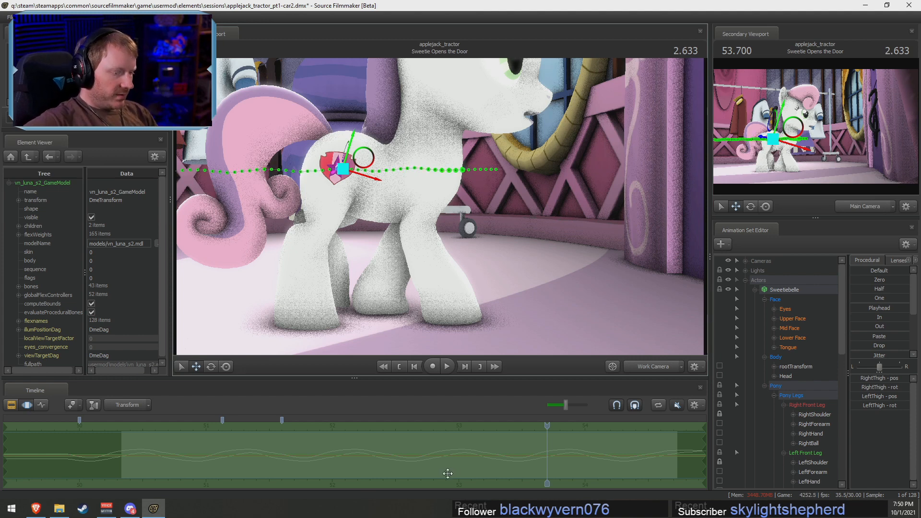
{"action": "key", "text": "F2"}
{"action": "key", "text": "F3"}
{"action": "scroll", "coordinate": [489, 450], "scroll_direction": "down", "scroll_amount": 3}
{"action": "key", "text": "F2"}
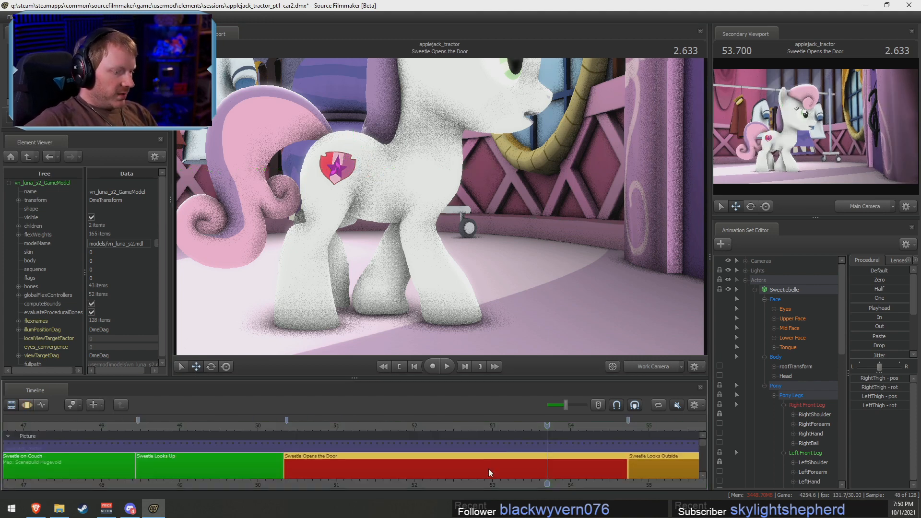
{"action": "left_click_drag", "start_coordinate": [482, 484], "coordinate": [352, 484]}
{"action": "key", "text": "F3"}
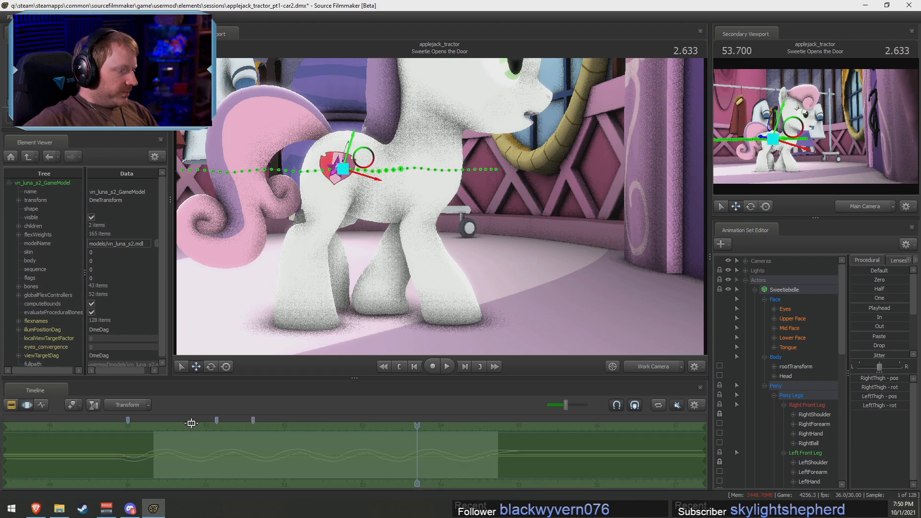
{"action": "key", "text": "F2"}
{"action": "left_click", "coordinate": [199, 427]}
{"action": "left_click_drag", "start_coordinate": [200, 427], "coordinate": [335, 427]}
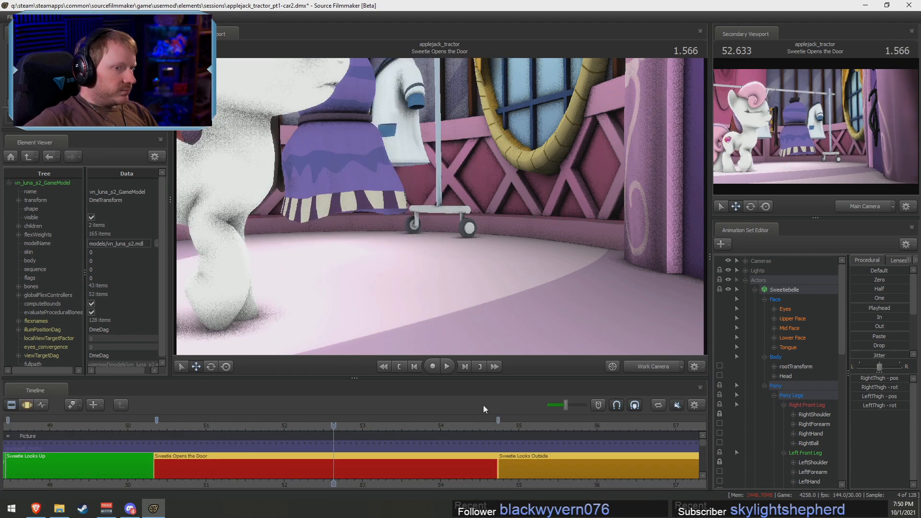
Switch the primary viewport to Main Camera and play back Sweetiebelle's walk in the Sweetie Opens the Door shot
{"action": "left_click", "coordinate": [666, 367]}
{"action": "key", "text": "space"}
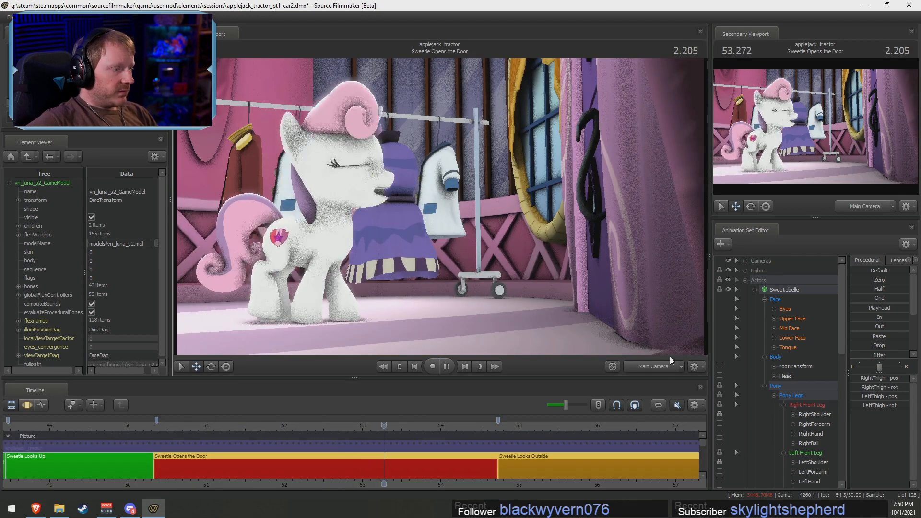
{"action": "left_click_drag", "start_coordinate": [408, 430], "coordinate": [339, 433]}
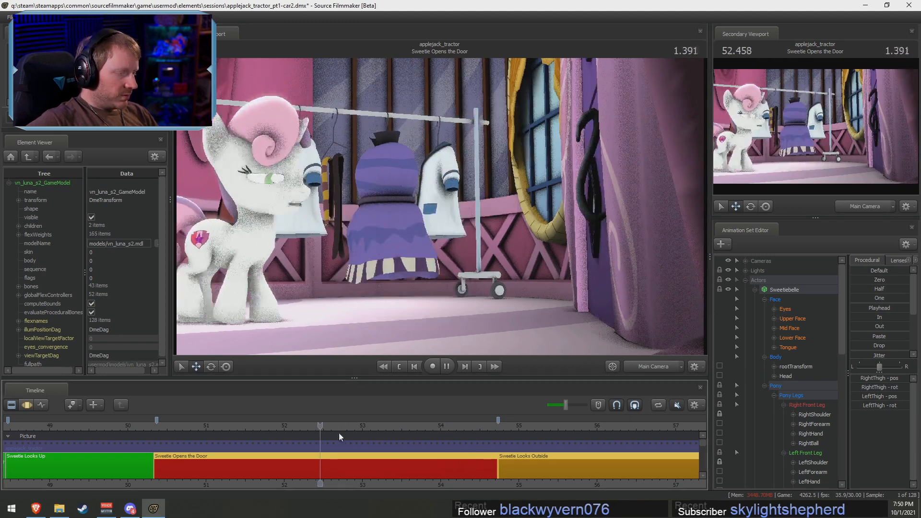
{"action": "scroll", "coordinate": [398, 450], "scroll_direction": "up", "scroll_amount": 2}
{"action": "key", "text": "space"}
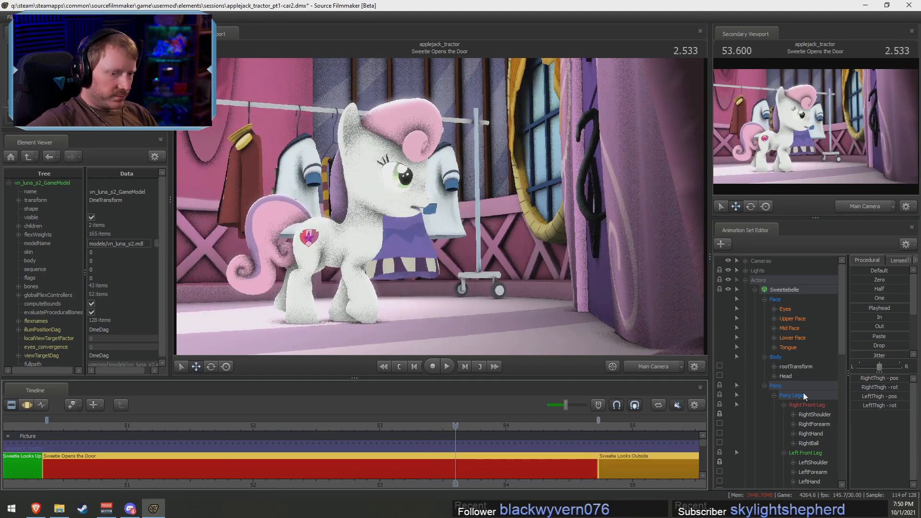
Select Sweetiebelle's Upper Face controls and set the time selection from about 53.6 to 54.2 seconds around 53.966
{"action": "left_click", "coordinate": [793, 318]}
{"action": "left_click_drag", "start_coordinate": [455, 465], "coordinate": [493, 465]}
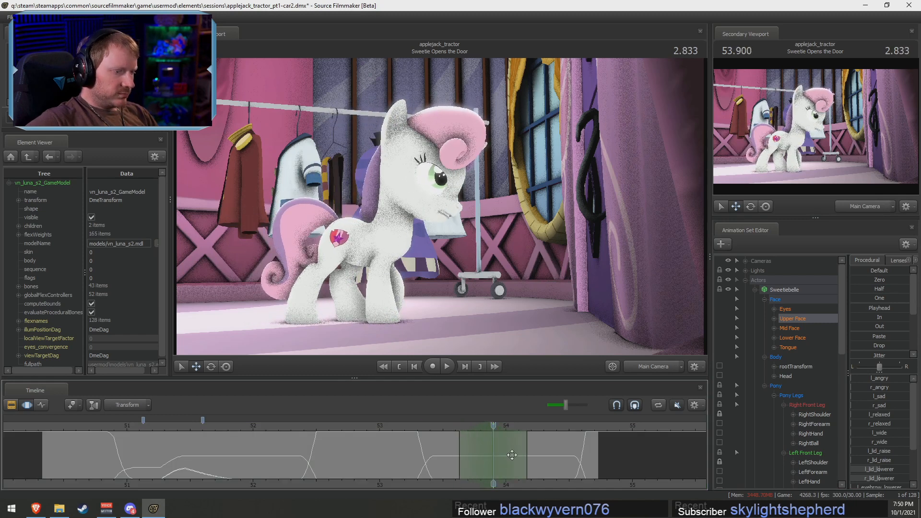
{"action": "scroll", "coordinate": [869, 472], "scroll_direction": "down", "scroll_amount": 2}
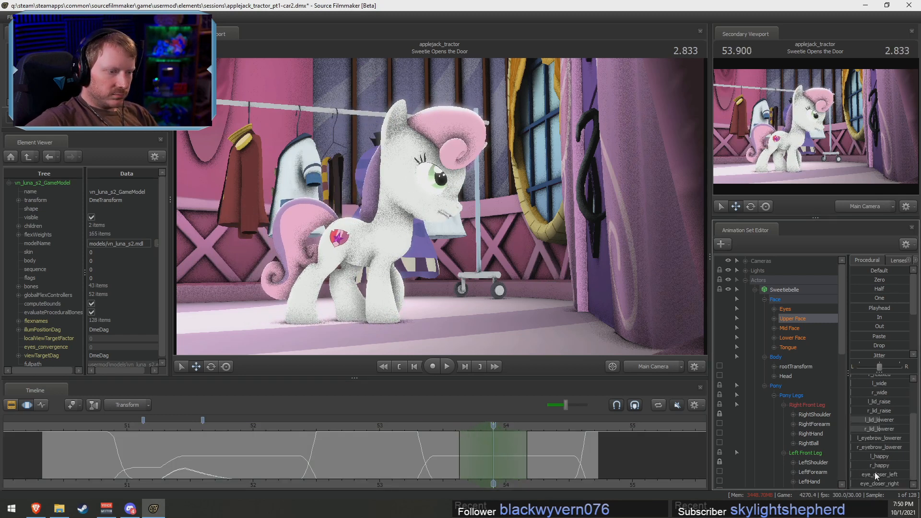
{"action": "left_click_drag", "start_coordinate": [884, 477], "coordinate": [881, 488]}
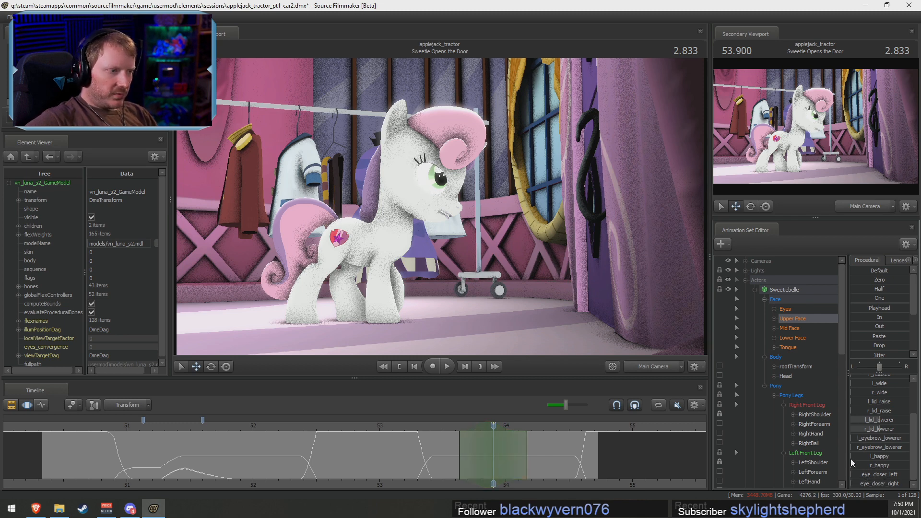
{"action": "left_click_drag", "start_coordinate": [526, 452], "coordinate": [454, 456]}
{"action": "left_click_drag", "start_coordinate": [518, 459], "coordinate": [534, 460]}
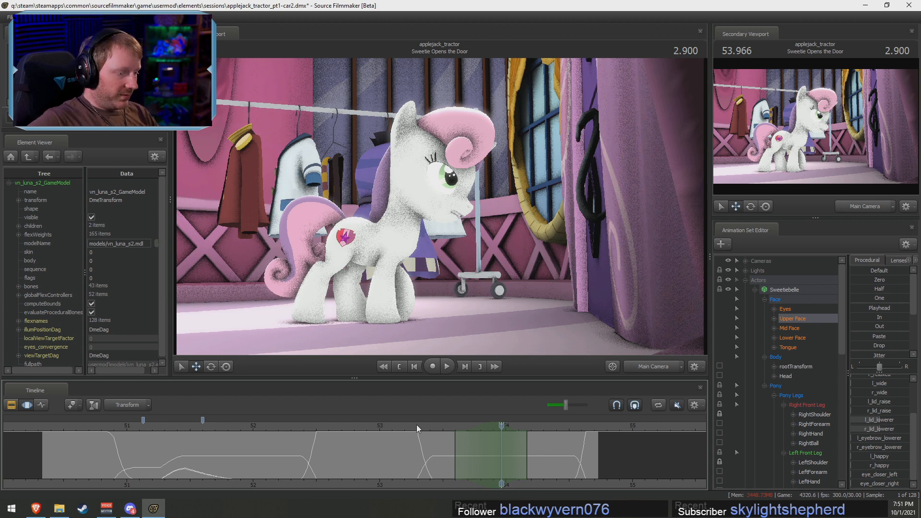
{"action": "left_click_drag", "start_coordinate": [416, 425], "coordinate": [504, 444]}
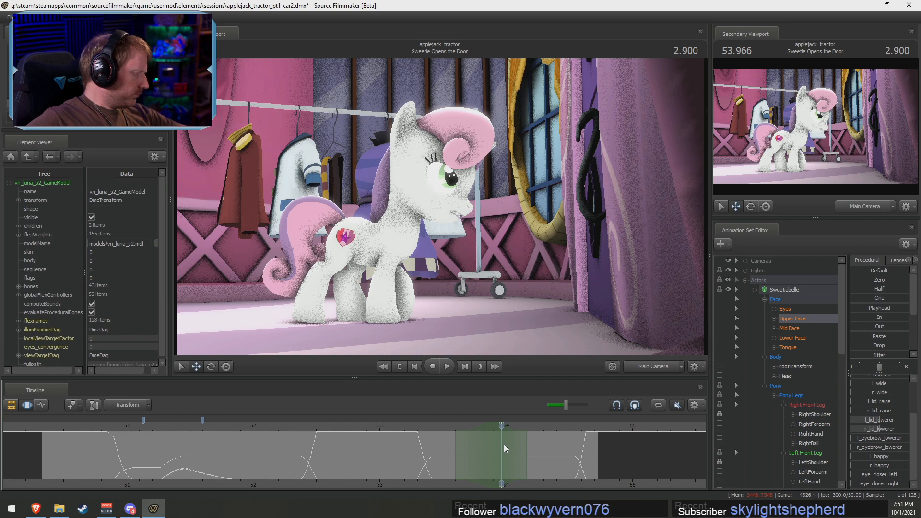
{"action": "left_click", "coordinate": [479, 447]}
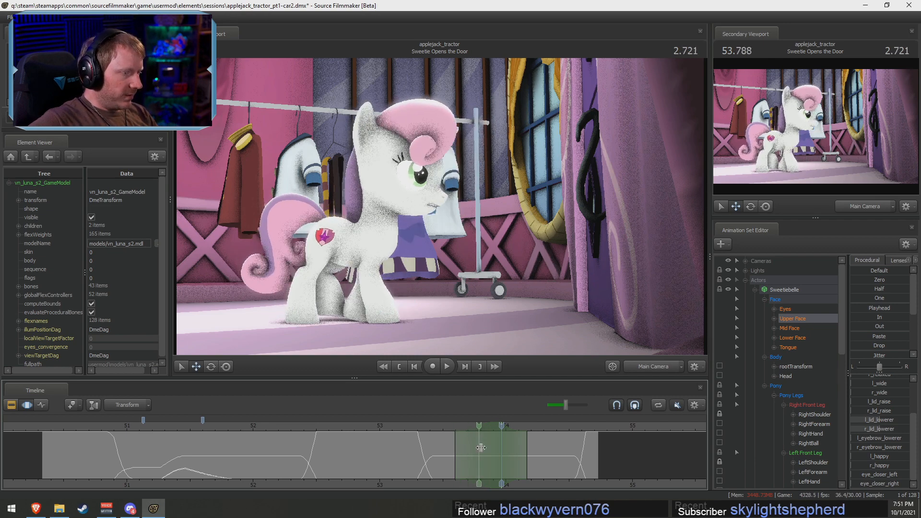
{"action": "key", "text": "space"}
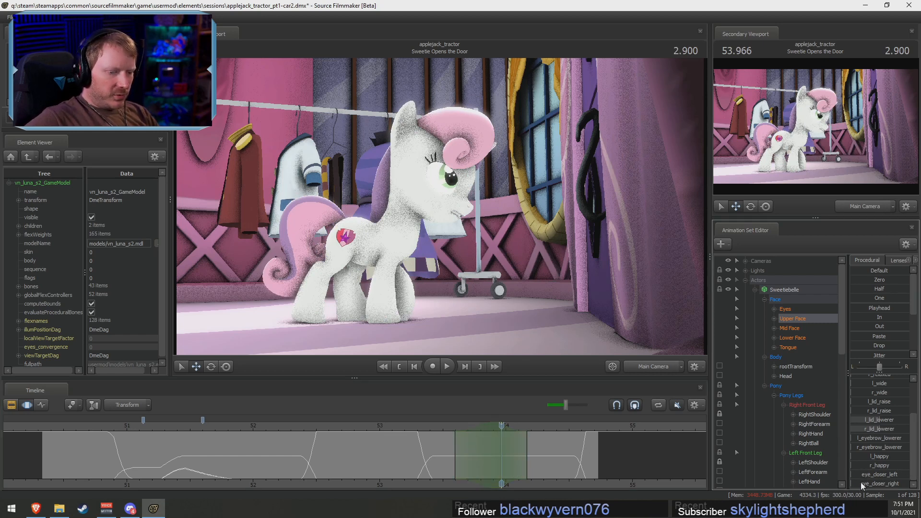
Reshape Sweetiebelle's right eye at 53.966 seconds: zero r_lid_lowerer and partly raise eye_closer_right, r_angry and r_lid_raise
{"action": "left_click_drag", "start_coordinate": [862, 484], "coordinate": [869, 485]}
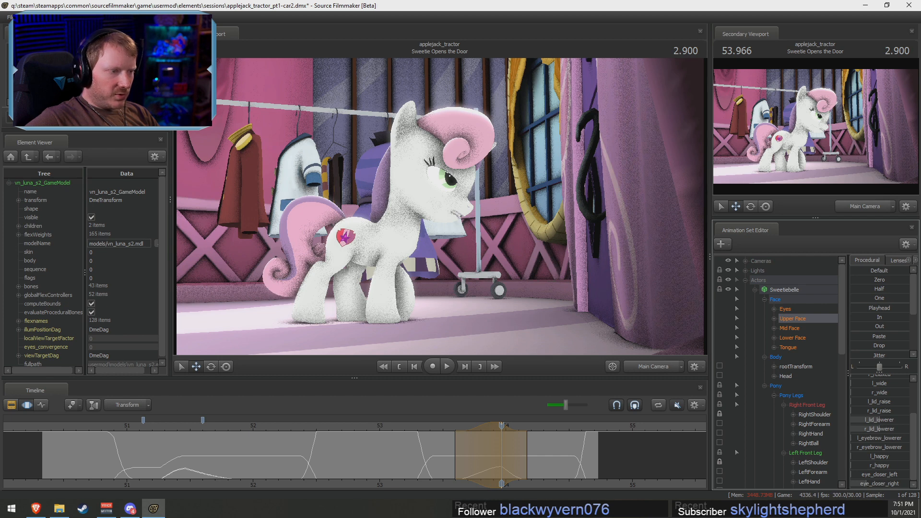
{"action": "left_click_drag", "start_coordinate": [880, 419], "coordinate": [851, 428]}
{"action": "scroll", "coordinate": [871, 382], "scroll_direction": "up", "scroll_amount": 2}
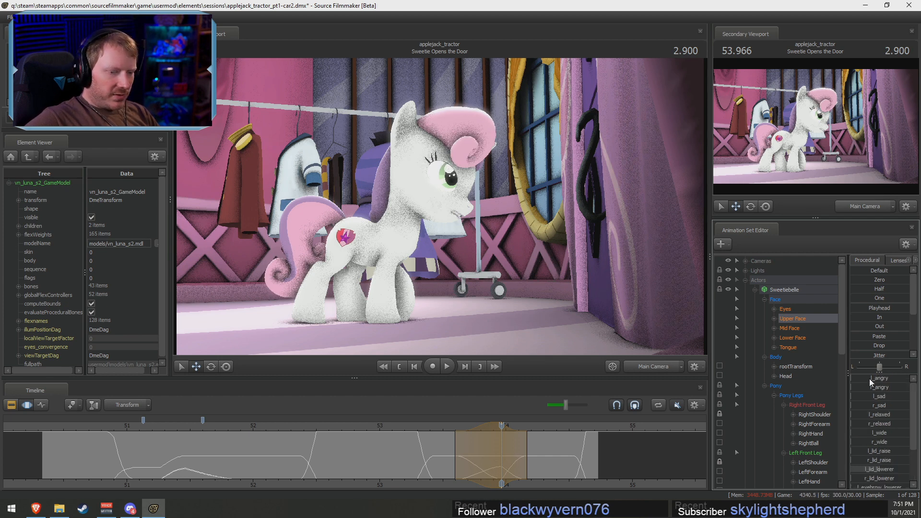
{"action": "left_click_drag", "start_coordinate": [852, 387], "coordinate": [869, 387]}
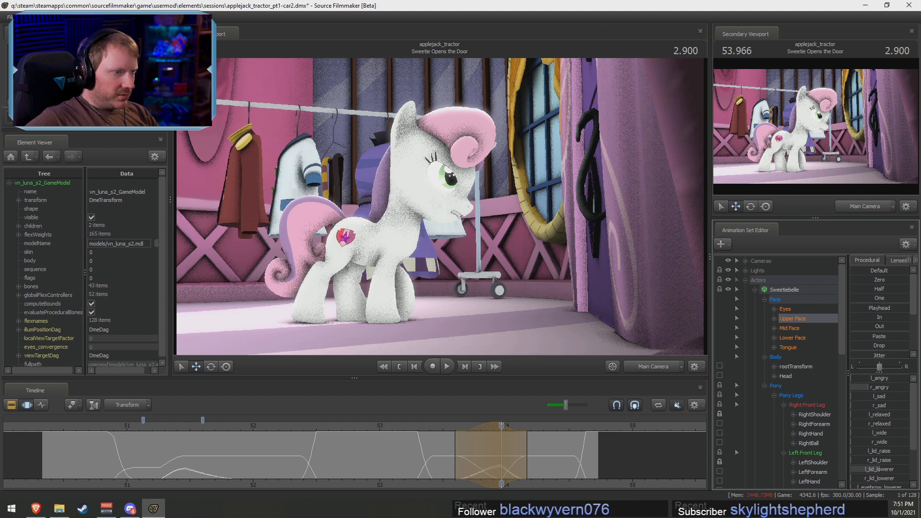
{"action": "scroll", "coordinate": [884, 424], "scroll_direction": "down", "scroll_amount": 1}
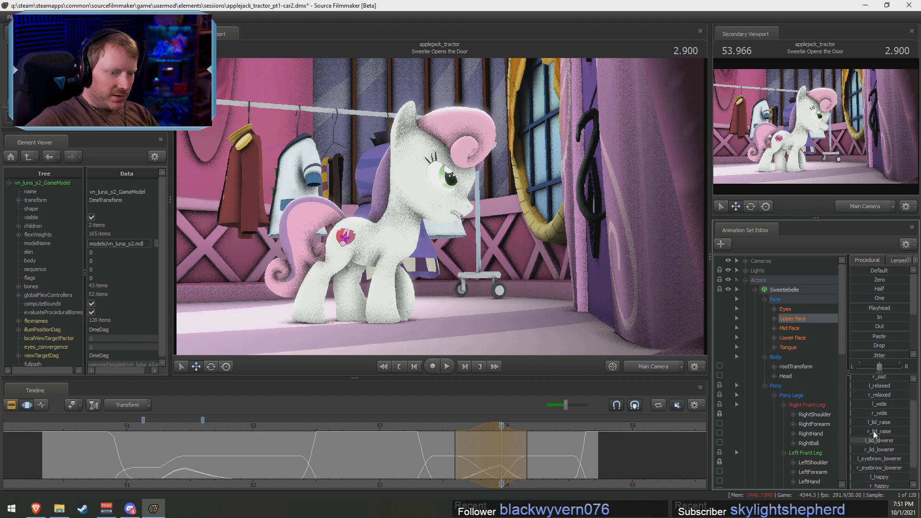
{"action": "left_click_drag", "start_coordinate": [873, 431], "coordinate": [866, 431]}
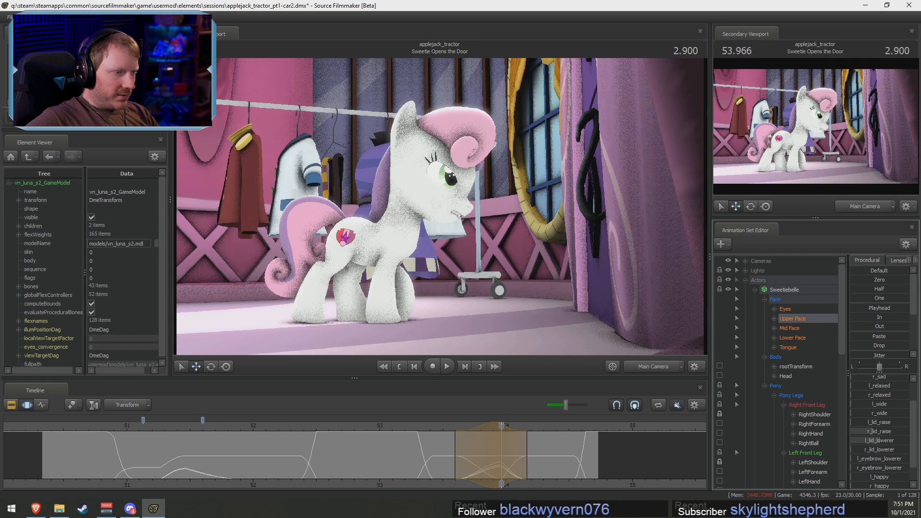
Set the time selection from about 54.0 to 54.5 seconds around 54.166 and lower the r_lid_lowerer value there
{"action": "key", "text": "shift"}
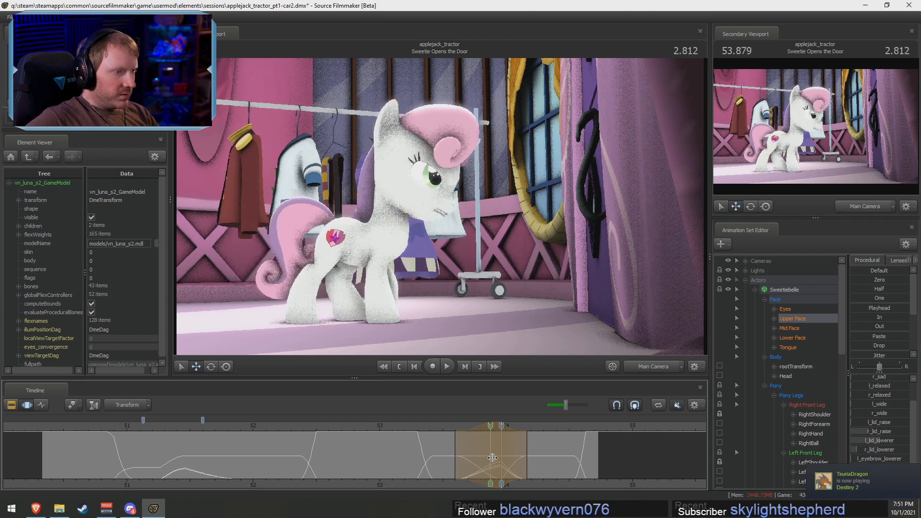
{"action": "left_click", "coordinate": [526, 460], "text": "shift"}
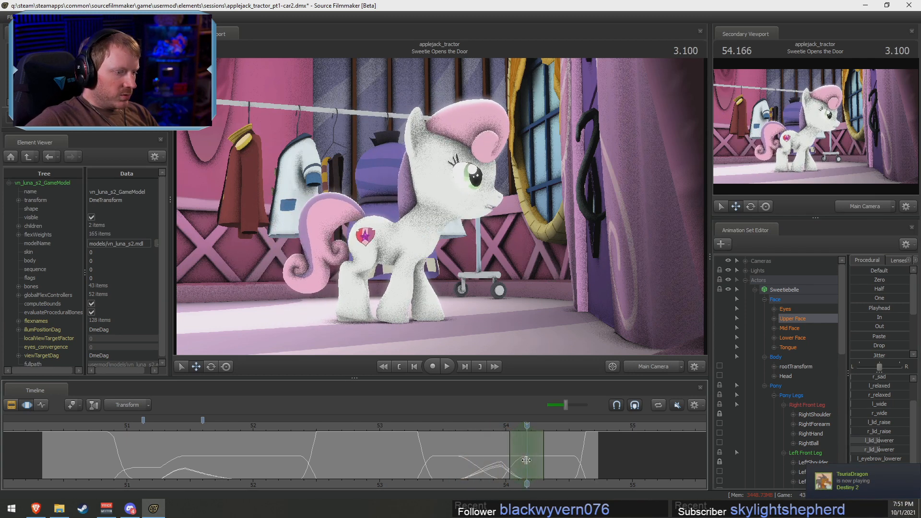
{"action": "scroll", "coordinate": [526, 460], "scroll_direction": "up", "scroll_amount": 2, "text": "shift"}
{"action": "left_click_drag", "start_coordinate": [560, 456], "coordinate": [582, 455]}
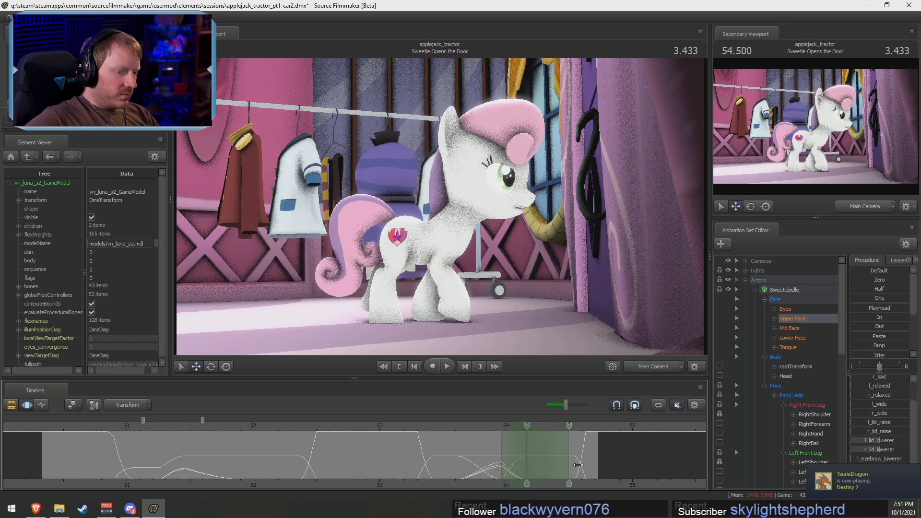
{"action": "scroll", "coordinate": [888, 461], "scroll_direction": "up", "scroll_amount": 1}
{"action": "scroll", "coordinate": [889, 457], "scroll_direction": "down", "scroll_amount": 1}
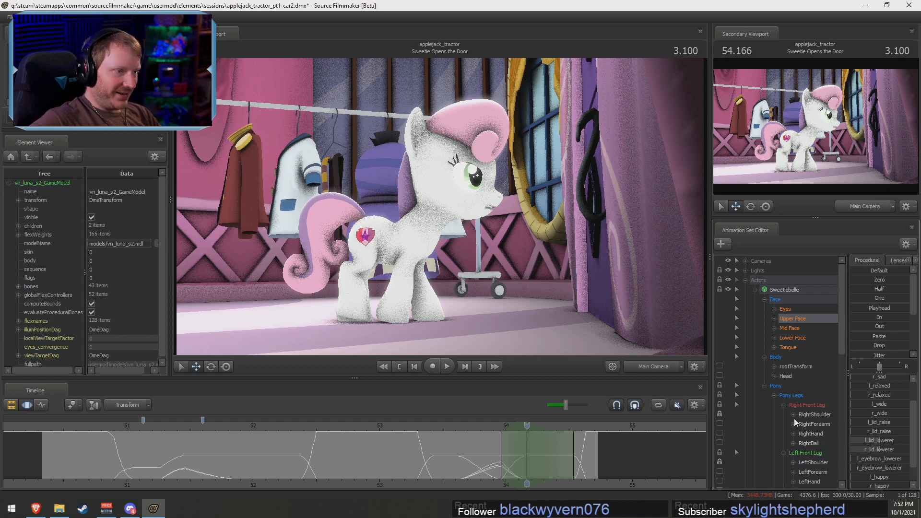
{"action": "scroll", "coordinate": [877, 436], "scroll_direction": "down", "scroll_amount": 1}
{"action": "scroll", "coordinate": [882, 445], "scroll_direction": "up", "scroll_amount": 1}
{"action": "left_click_drag", "start_coordinate": [882, 457], "coordinate": [863, 457]}
Play back the end of the shot from about 53.4 seconds to examine the edited right eye
{"action": "left_click_drag", "start_coordinate": [458, 426], "coordinate": [429, 427]}
{"action": "key", "text": "space"}
{"action": "key", "text": "space"}
{"action": "key", "text": "space"}
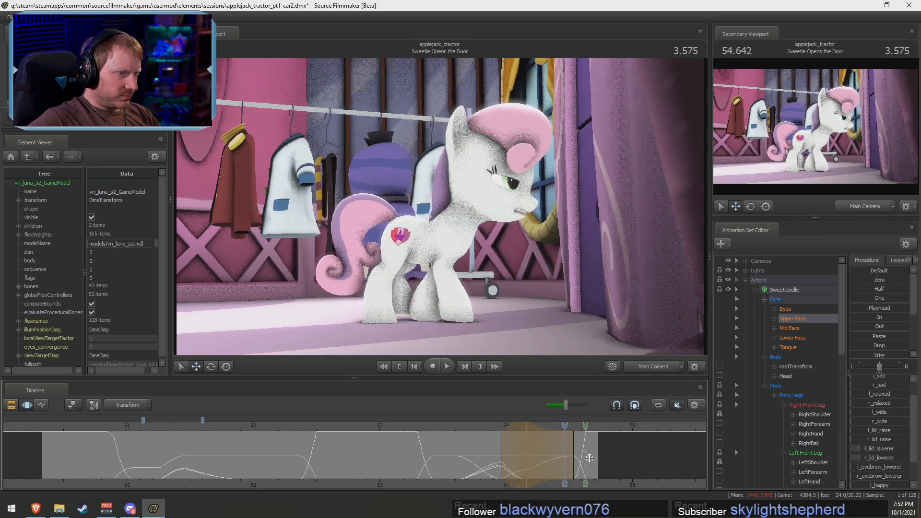
{"action": "key", "text": "space"}
{"action": "key", "text": "F2"}
{"action": "key", "text": "F3"}
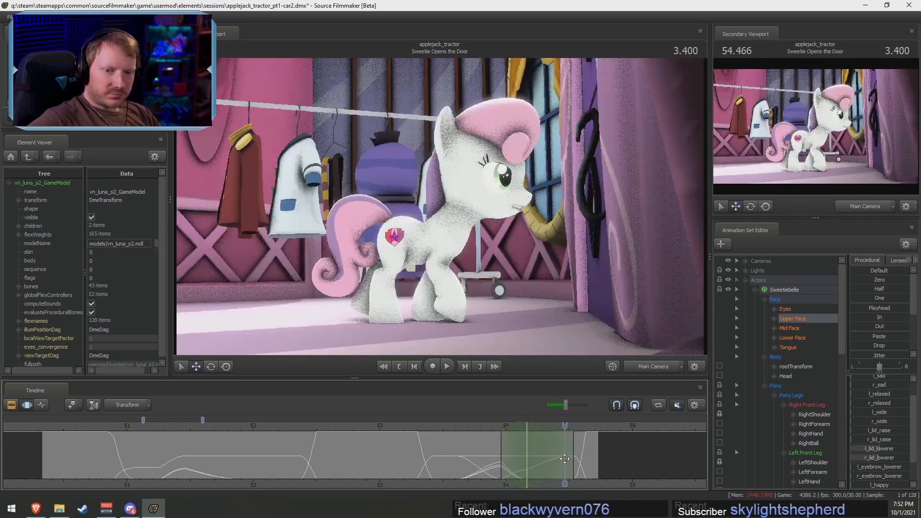
Replay the Sweetie Opens the Door shot repeatedly from different starting points to review the whole facial animation
{"action": "left_click_drag", "start_coordinate": [299, 429], "coordinate": [234, 422]}
{"action": "key", "text": "space"}
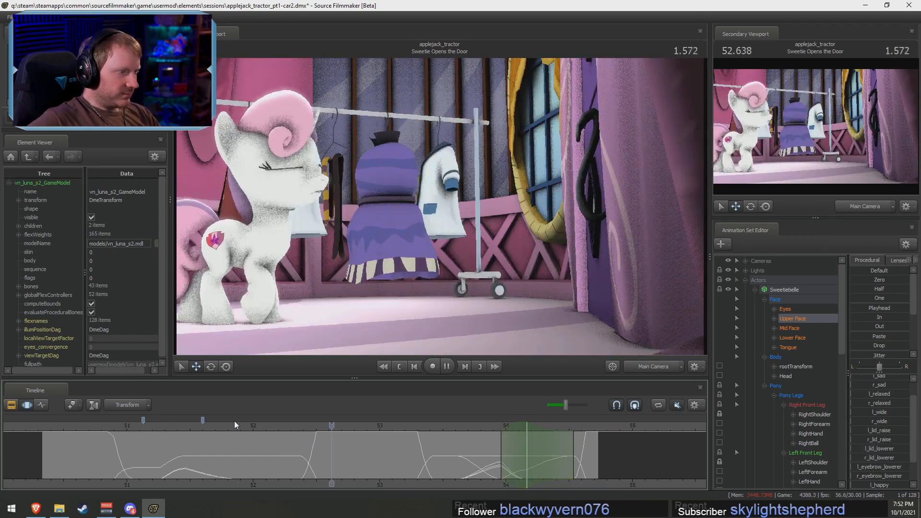
{"action": "key", "text": "space"}
{"action": "left_click", "coordinate": [240, 419]}
{"action": "key", "text": "space"}
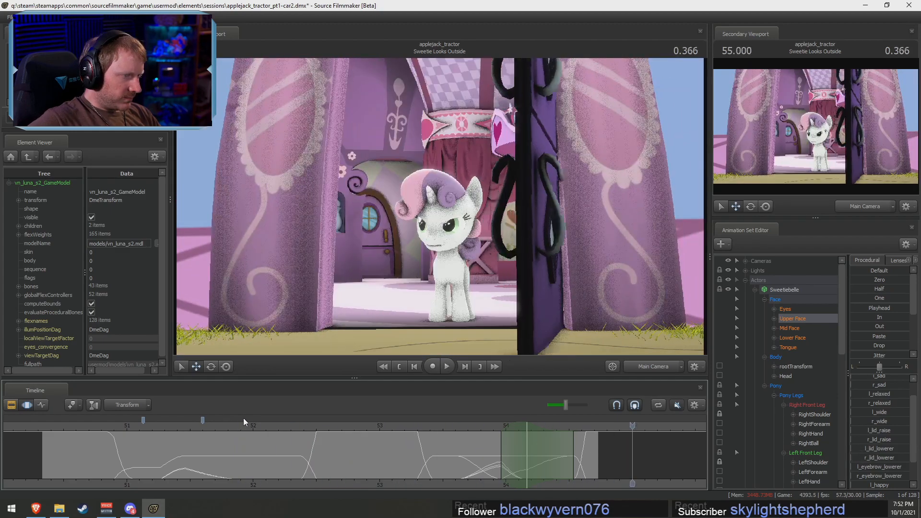
{"action": "key", "text": "space"}
{"action": "left_click", "coordinate": [71, 426]}
{"action": "key", "text": "space"}
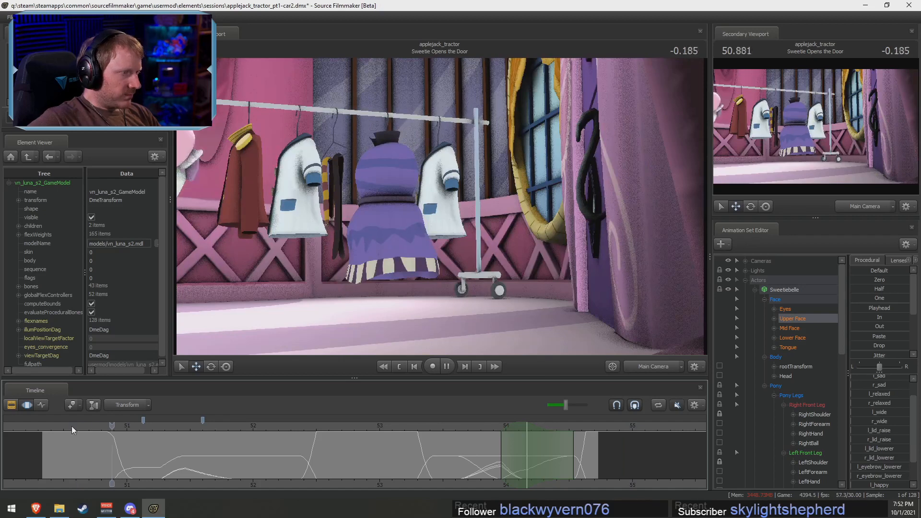
{"action": "key", "text": "space"}
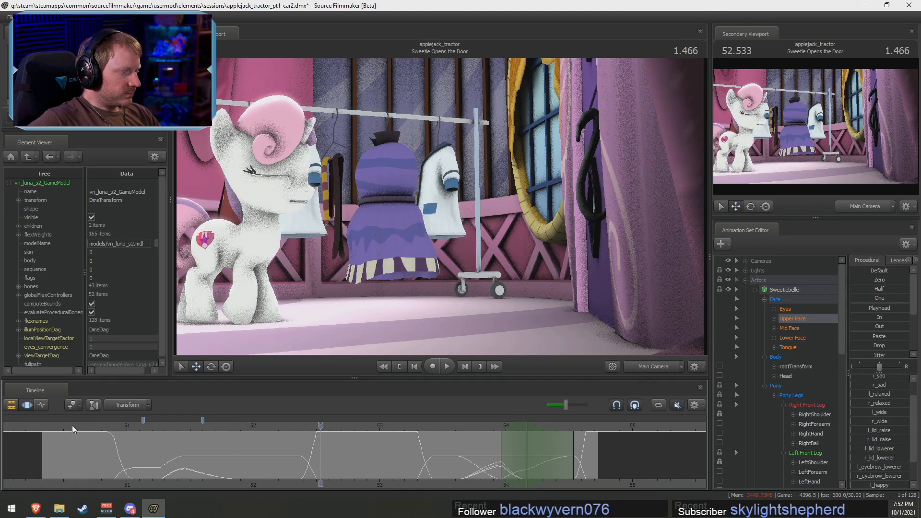
{"action": "left_click", "coordinate": [111, 424]}
{"action": "key", "text": "space"}
Set the time selection from about 51.7 to 52.1 seconds around 51.866 and slightly raise Sweetiebelle's eye_closer_right
{"action": "key", "text": "shift"}
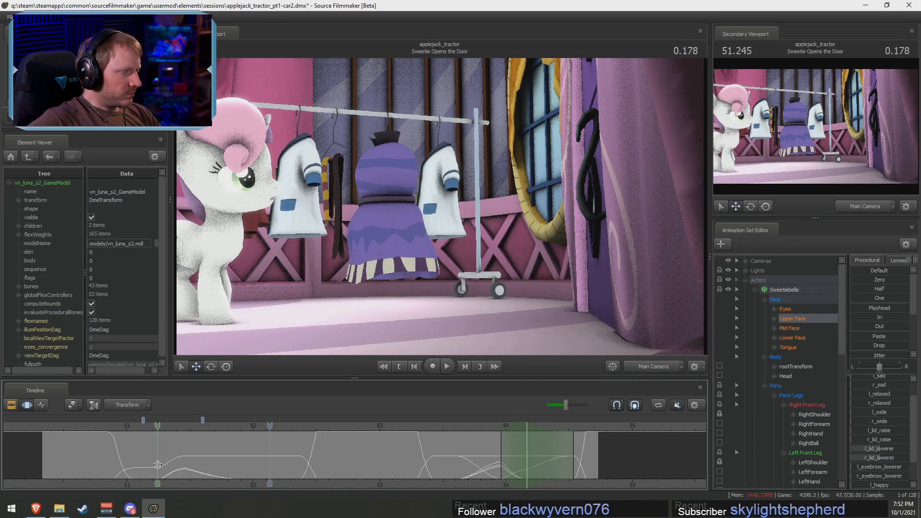
{"action": "key", "text": "Escape"}
{"action": "left_click", "coordinate": [237, 470]}
{"action": "scroll", "coordinate": [237, 469], "scroll_direction": "up", "scroll_amount": 4, "text": "shift"}
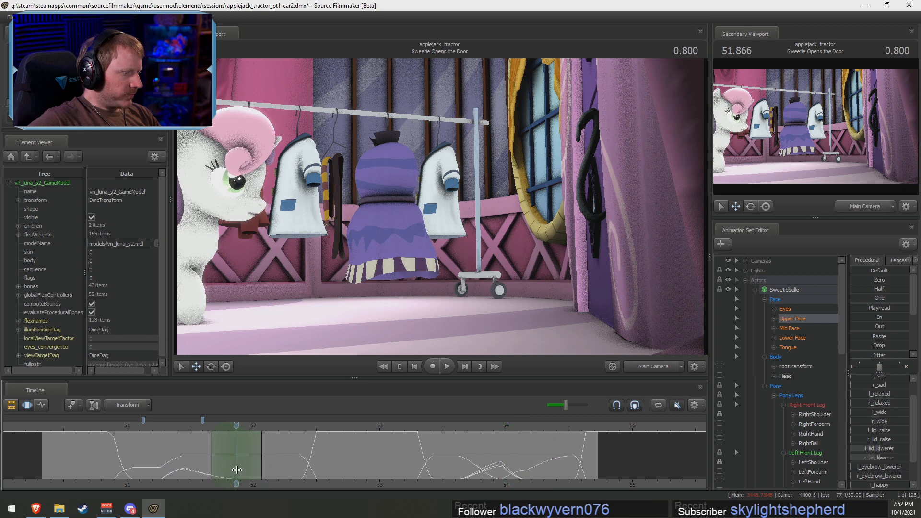
{"action": "scroll", "coordinate": [904, 482], "scroll_direction": "down", "scroll_amount": 1}
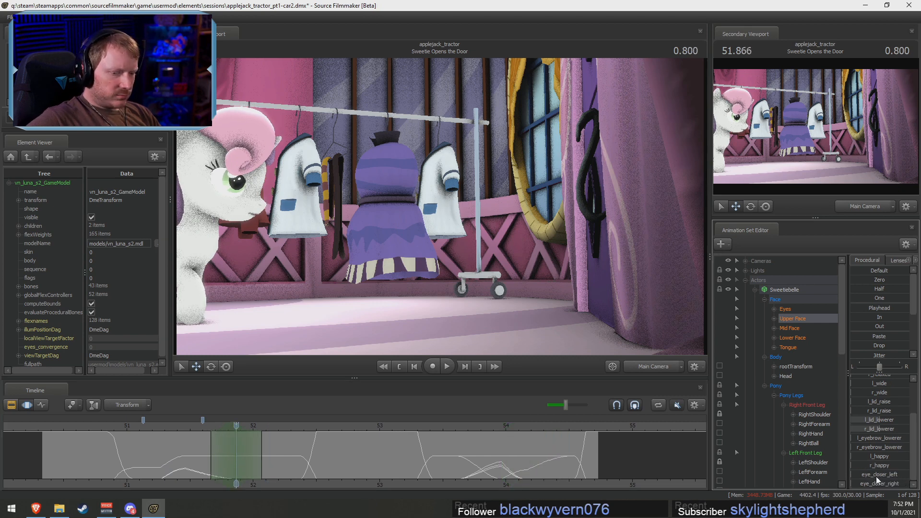
{"action": "left_click_drag", "start_coordinate": [858, 485], "coordinate": [864, 484]}
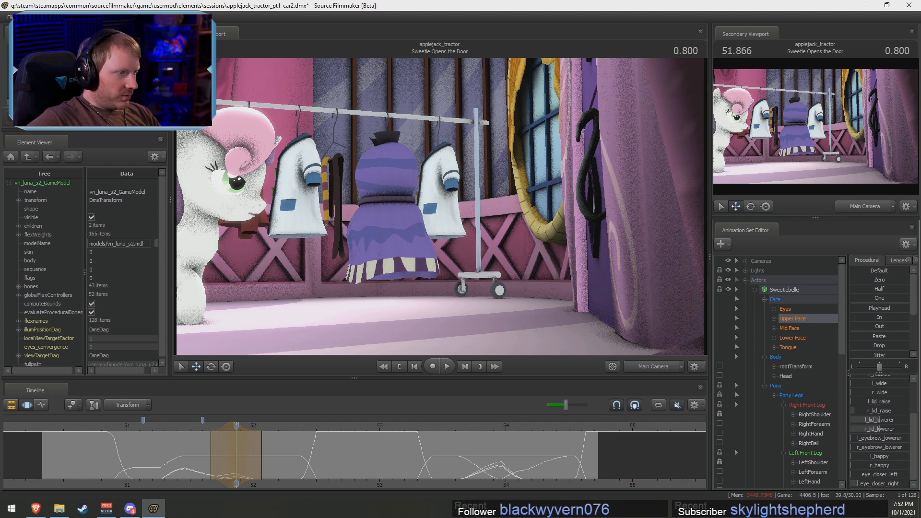
Set the time selection from about 51.9 to 52.4 seconds around 52.033, raise Sweetiebelle's r_wide to about three quarters and slightly lower r_lid_lowerer
{"action": "left_click_drag", "start_coordinate": [217, 463], "coordinate": [300, 461]}
{"action": "left_click", "coordinate": [258, 460], "text": "shift"}
{"action": "scroll", "coordinate": [258, 460], "scroll_direction": "up", "scroll_amount": 6, "text": "shift"}
{"action": "scroll", "coordinate": [265, 461], "scroll_direction": "down", "scroll_amount": 1, "text": "shift"}
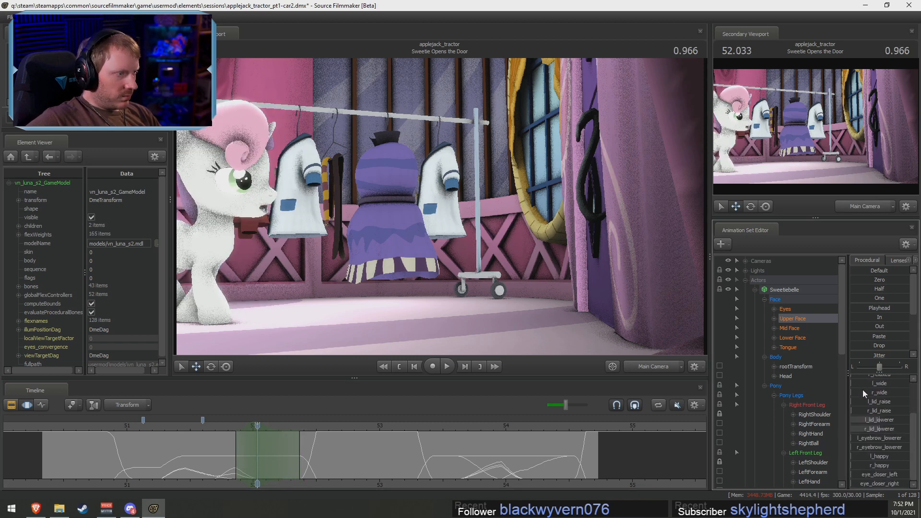
{"action": "left_click_drag", "start_coordinate": [862, 394], "coordinate": [883, 392]}
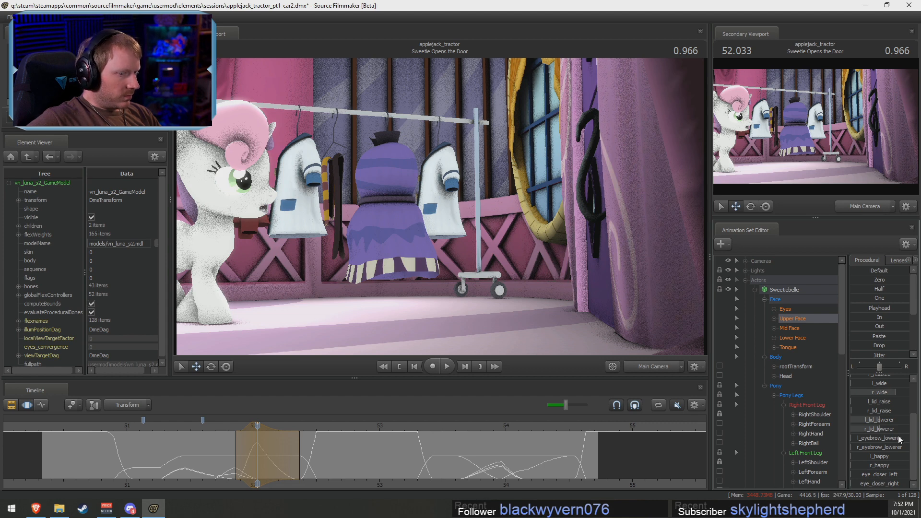
{"action": "left_click_drag", "start_coordinate": [880, 428], "coordinate": [870, 428]}
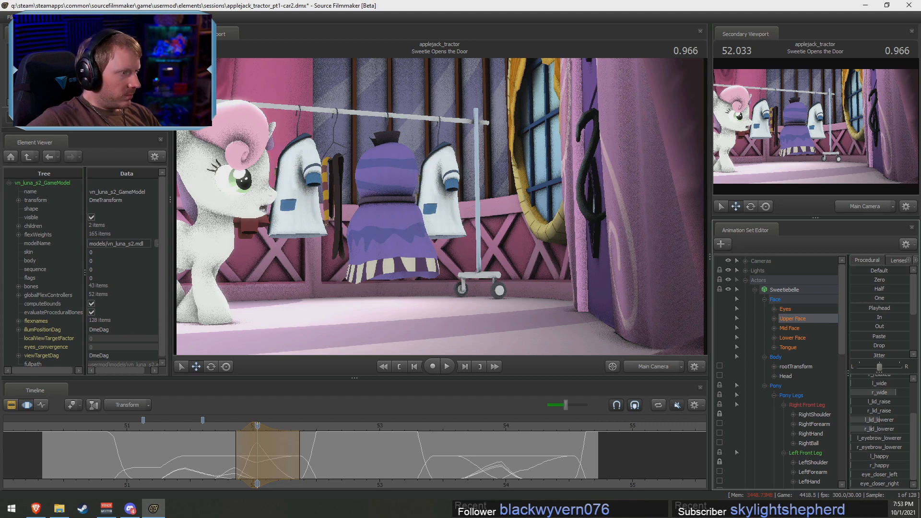
Replay the Sweetie Opens the Door shot from its beginning to review the widened right eye
{"action": "left_click", "coordinate": [125, 418]}
{"action": "key", "text": "space"}
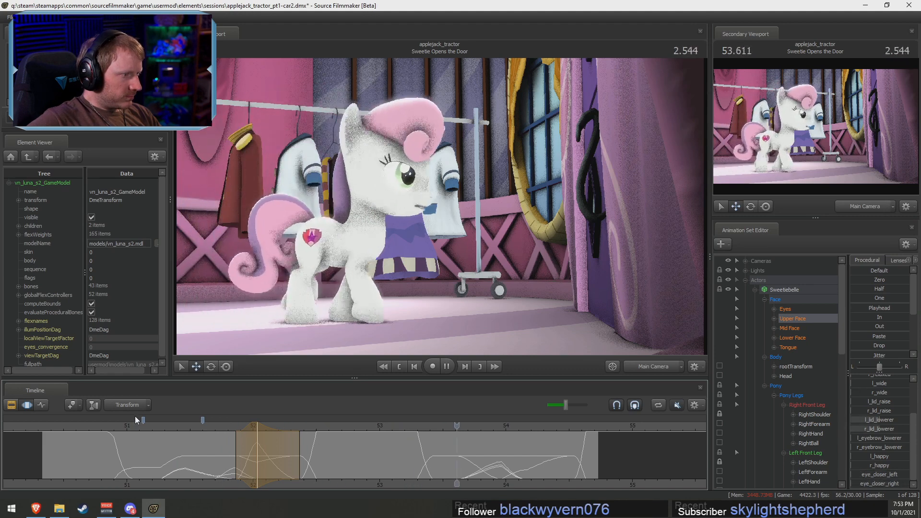
{"action": "key", "text": "space"}
{"action": "left_click", "coordinate": [79, 429]}
{"action": "key", "text": "space"}
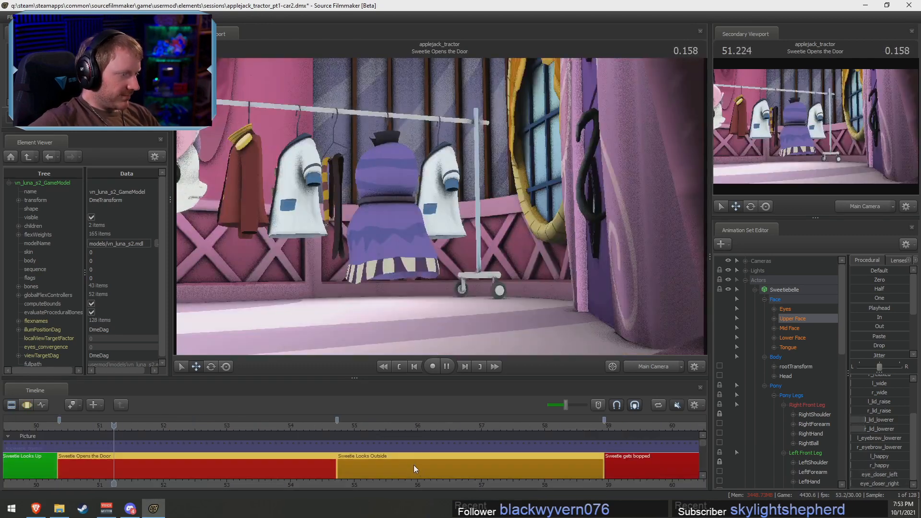
{"action": "key", "text": "space"}
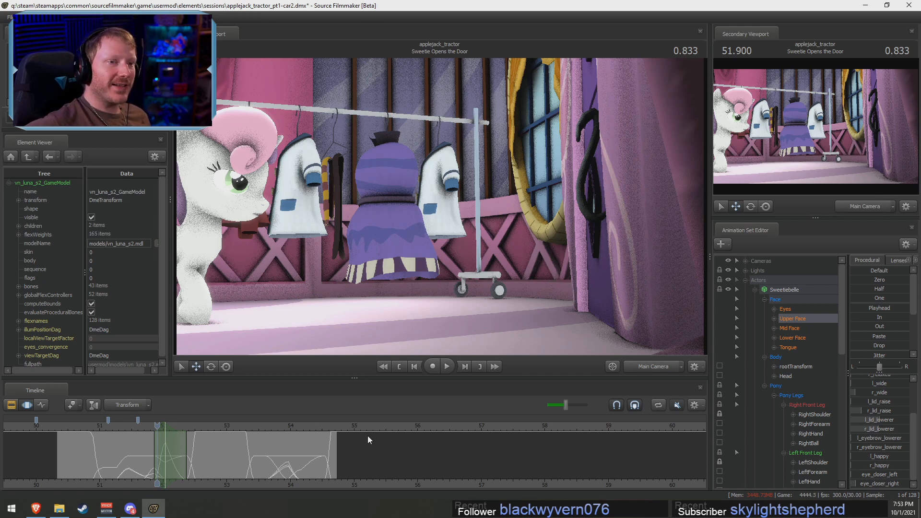
Look over the earlier shots in the clip editor, including Applejack Walks Forward, Applejack Lands and Scootaloo Gets "Murdered"
{"action": "key", "text": "F2"}
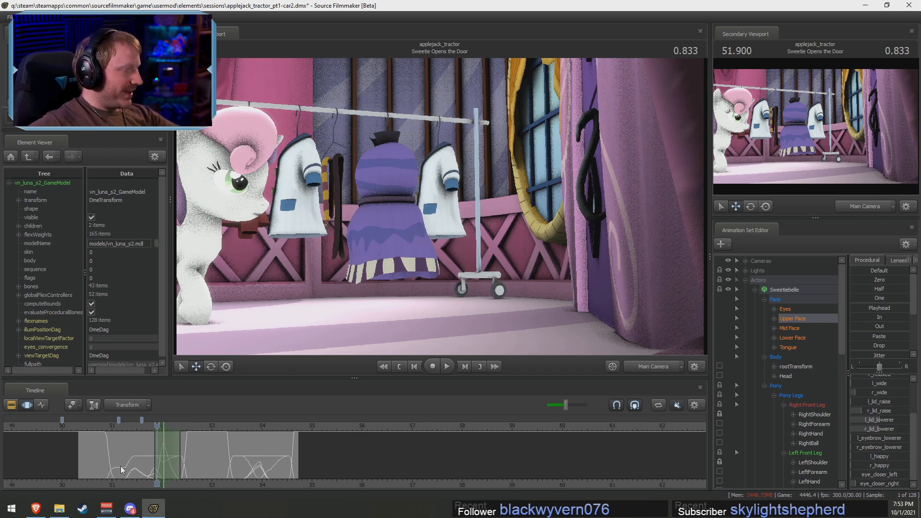
{"action": "scroll", "coordinate": [197, 486], "scroll_direction": "down", "scroll_amount": 10}
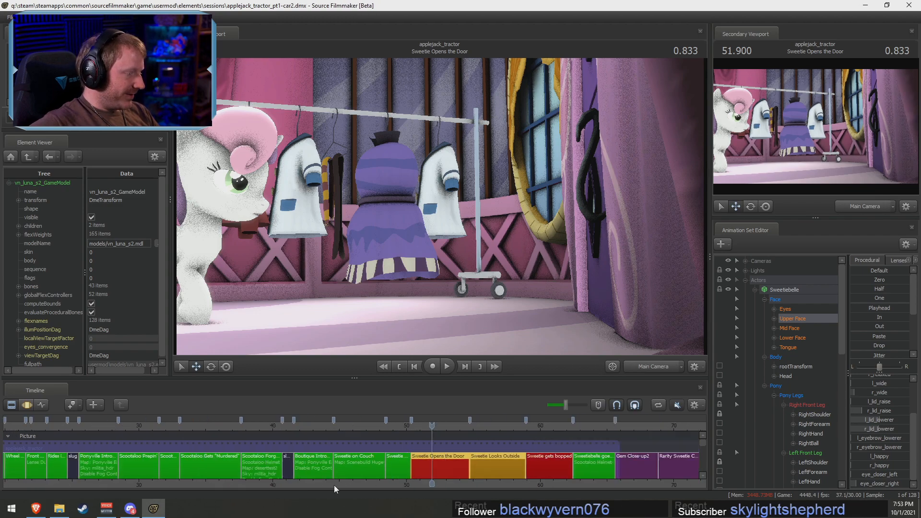
{"action": "left_click", "coordinate": [159, 427]}
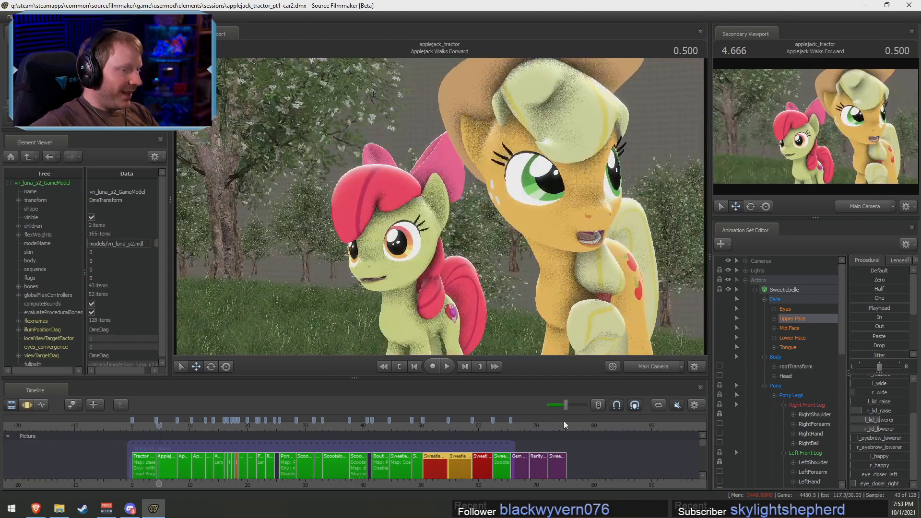
{"action": "scroll", "coordinate": [159, 427], "scroll_direction": "up", "scroll_amount": 8}
{"action": "left_click_drag", "start_coordinate": [159, 426], "coordinate": [151, 426]}
{"action": "key", "text": "space"}
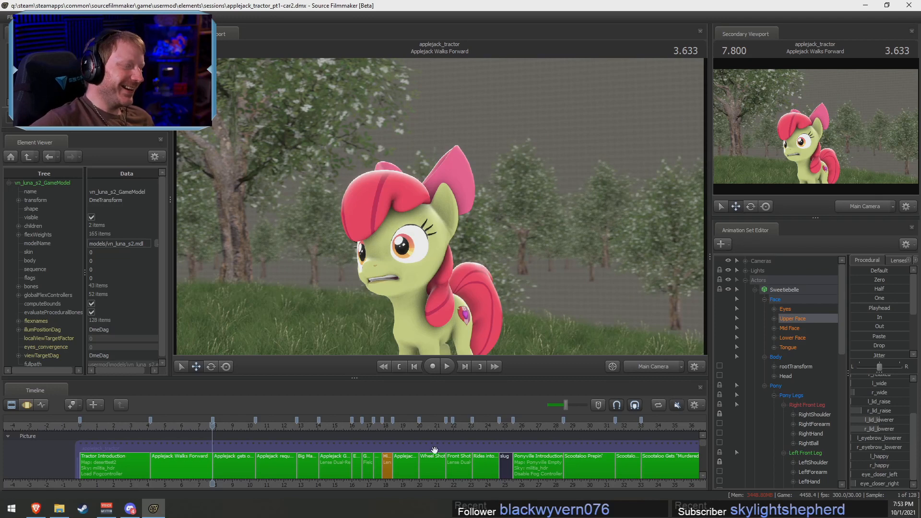
{"action": "left_click", "coordinate": [407, 425]}
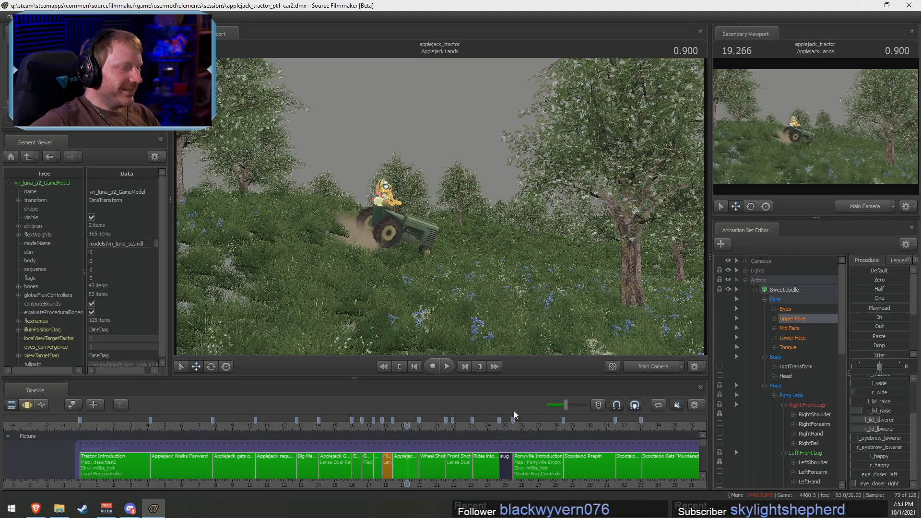
{"action": "scroll", "coordinate": [495, 439], "scroll_direction": "up", "scroll_amount": 2}
{"action": "scroll", "coordinate": [560, 436], "scroll_direction": "down", "scroll_amount": 3}
{"action": "left_click", "coordinate": [629, 424]}
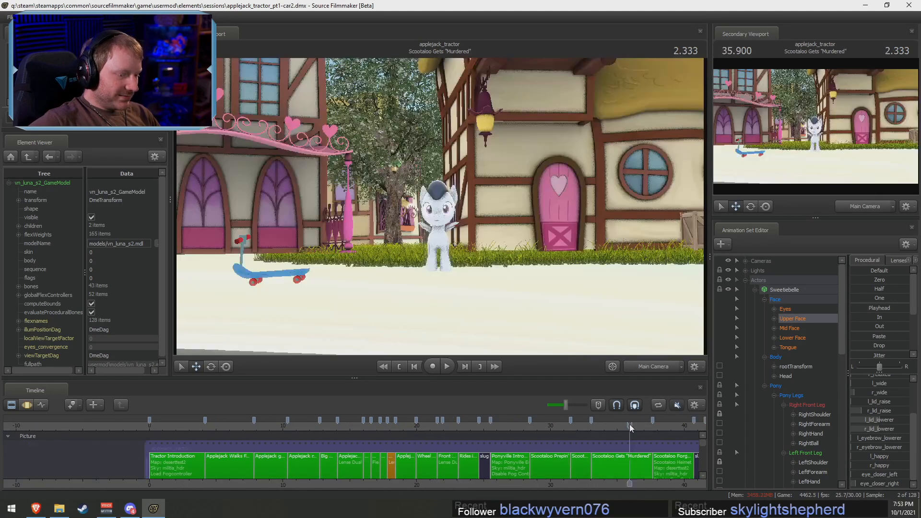
{"action": "left_click", "coordinate": [640, 478]}
{"action": "middle_click_drag", "start_coordinate": [646, 482], "coordinate": [348, 430]}
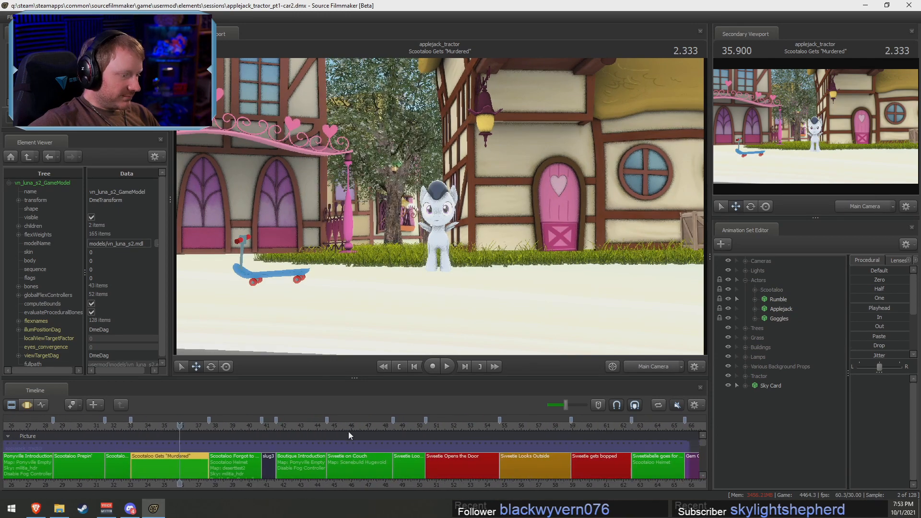
Play back Sweetie Opens the Door, enable lighting in the viewport and replay it into Sweetie Looks Outside
{"action": "left_click_drag", "start_coordinate": [348, 431], "coordinate": [455, 427]}
{"action": "key", "text": "space"}
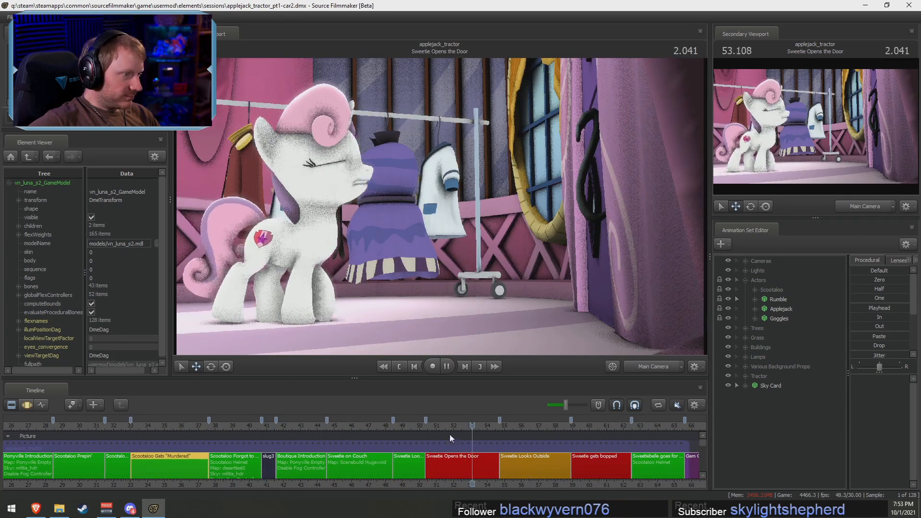
{"action": "key", "text": "space"}
{"action": "right_click", "coordinate": [472, 218]}
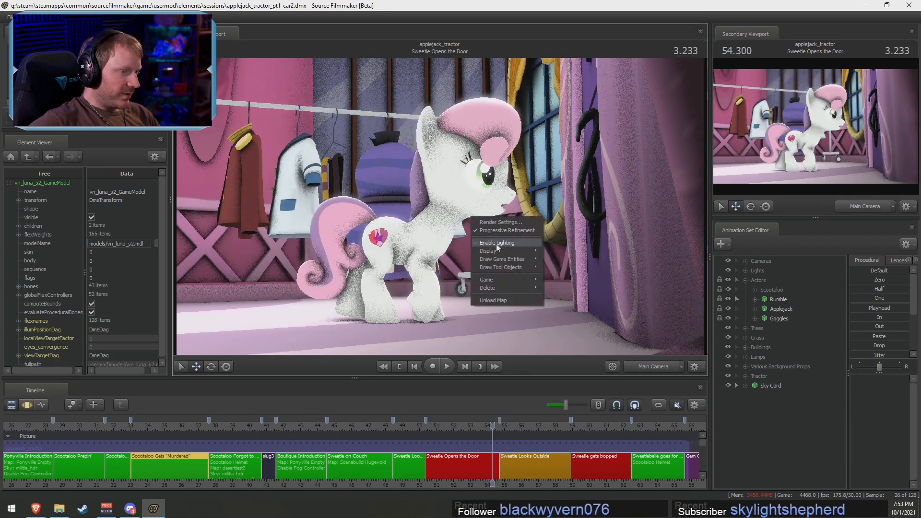
{"action": "left_click", "coordinate": [498, 247]}
{"action": "key", "text": "space"}
{"action": "left_click", "coordinate": [424, 429]}
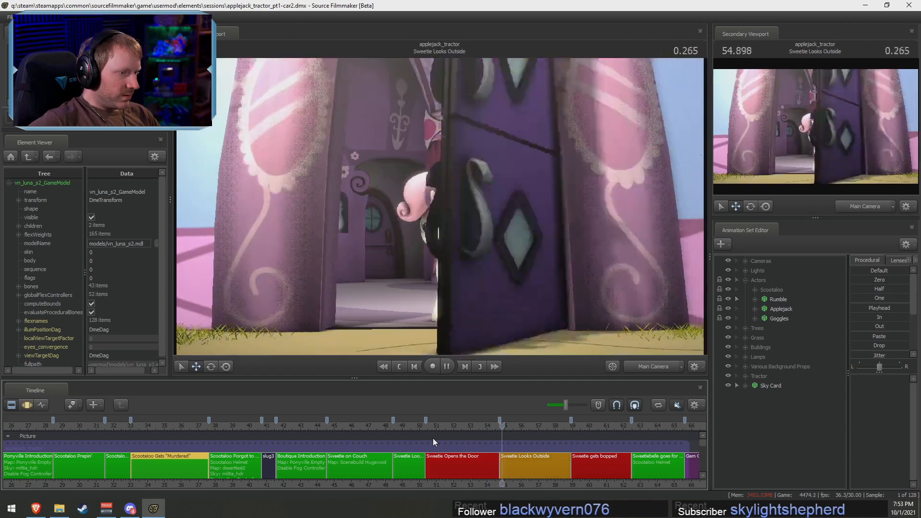
{"action": "key", "text": "space"}
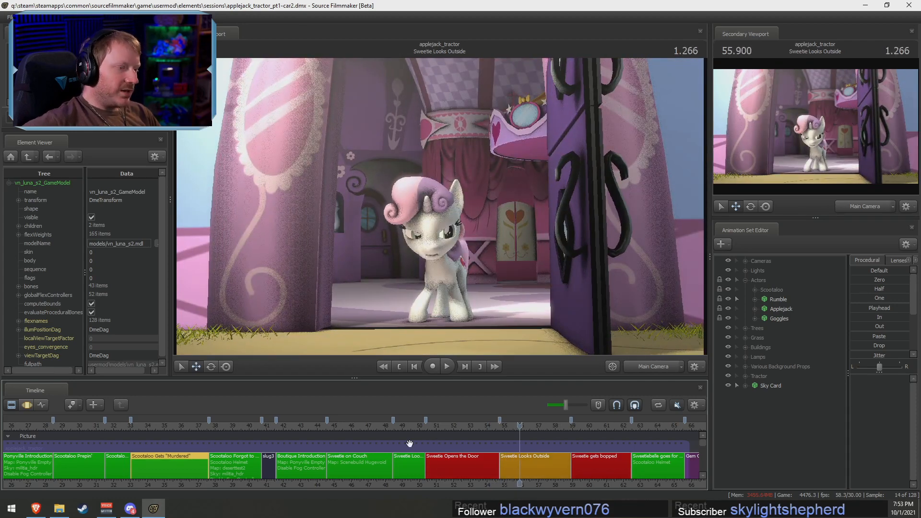
Examine Sweetiebelle's lit eye up close through the work camera at about 52.433 seconds
{"action": "left_click_drag", "start_coordinate": [511, 427], "coordinate": [461, 430]}
{"action": "left_click", "coordinate": [642, 365]}
{"action": "left_click_drag", "start_coordinate": [575, 306], "coordinate": [441, 210]}
{"action": "key", "text": "w"}
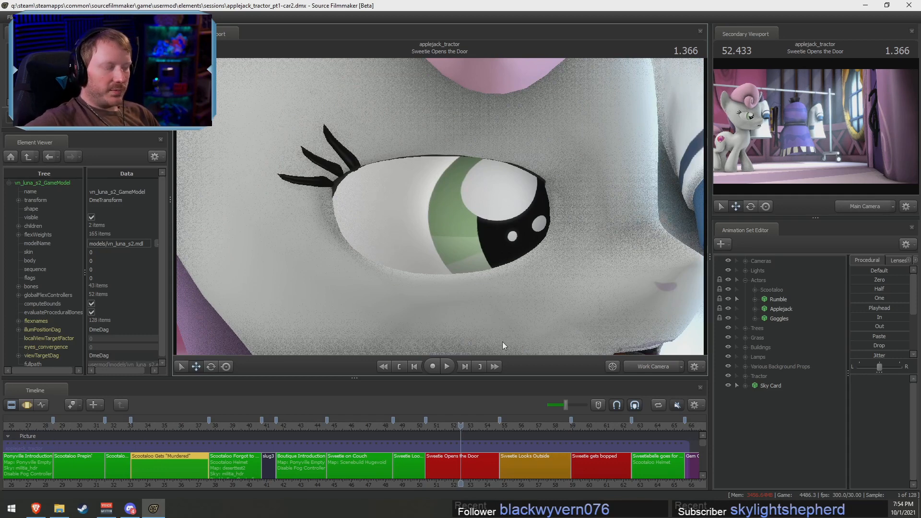
Select the Sweetie Opens the Door shot, restore its main camera view with lighting off and replay it
{"action": "double_click", "coordinate": [488, 473]}
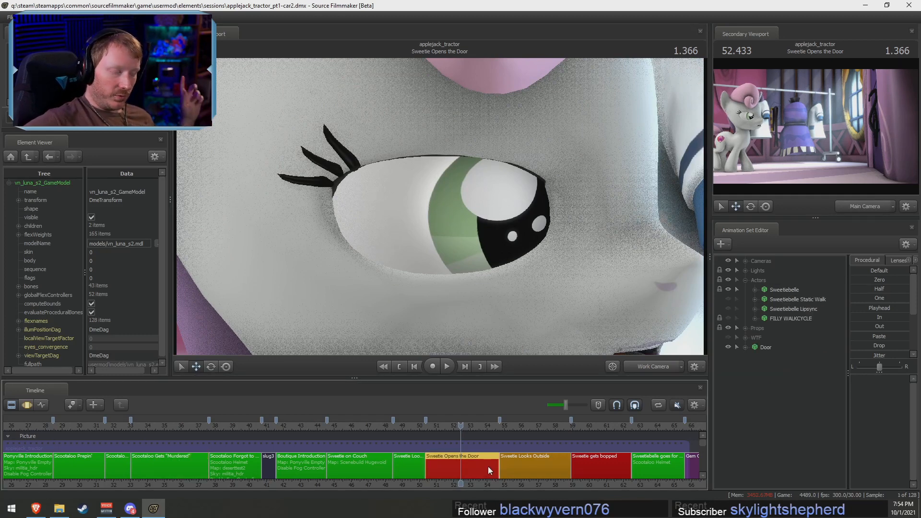
{"action": "left_click", "coordinate": [655, 368]}
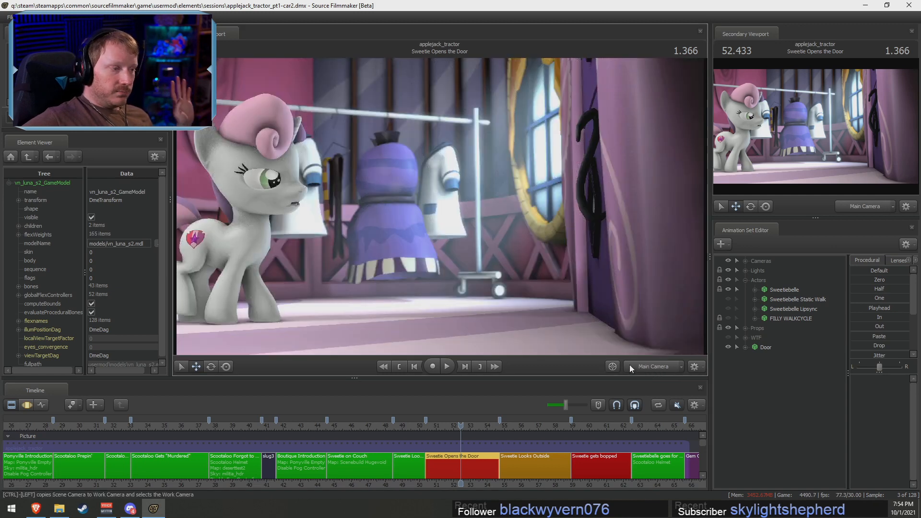
{"action": "right_click", "coordinate": [455, 257]}
{"action": "left_click", "coordinate": [471, 280]}
{"action": "left_click", "coordinate": [431, 427]}
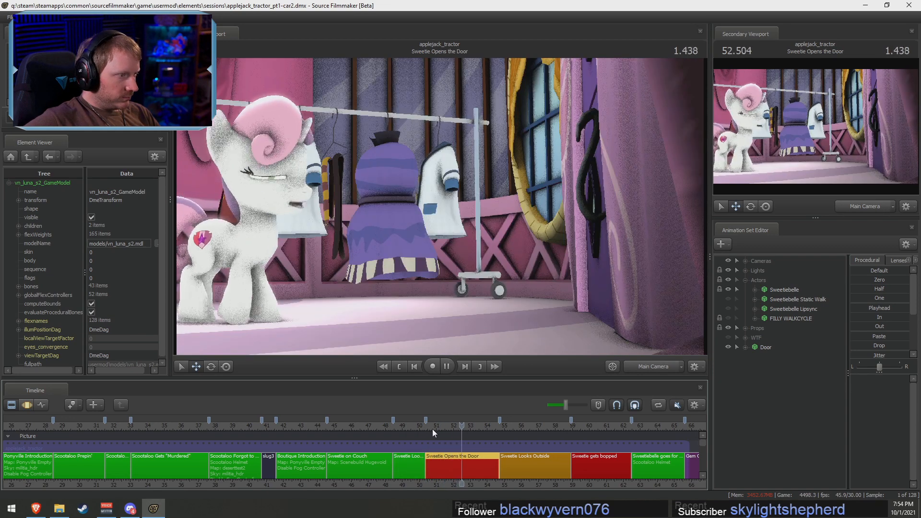
{"action": "key", "text": "space"}
Set the motion editor's time selection from about 51.6 to 52.4 seconds around 52.0 and slightly rotate Sweetiebelle's head
{"action": "key", "text": "F3"}
{"action": "scroll", "coordinate": [425, 446], "scroll_direction": "up", "scroll_amount": 3}
{"action": "key", "text": "shift"}
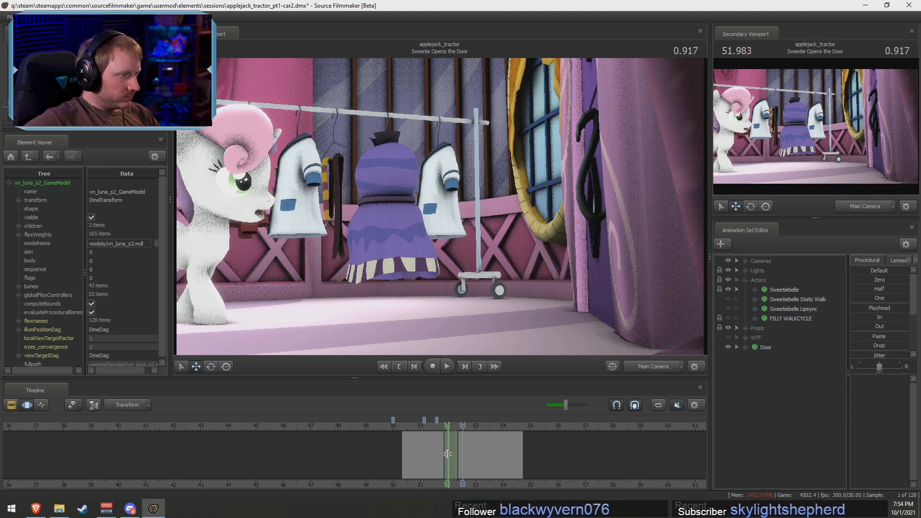
{"action": "left_click", "coordinate": [447, 454]}
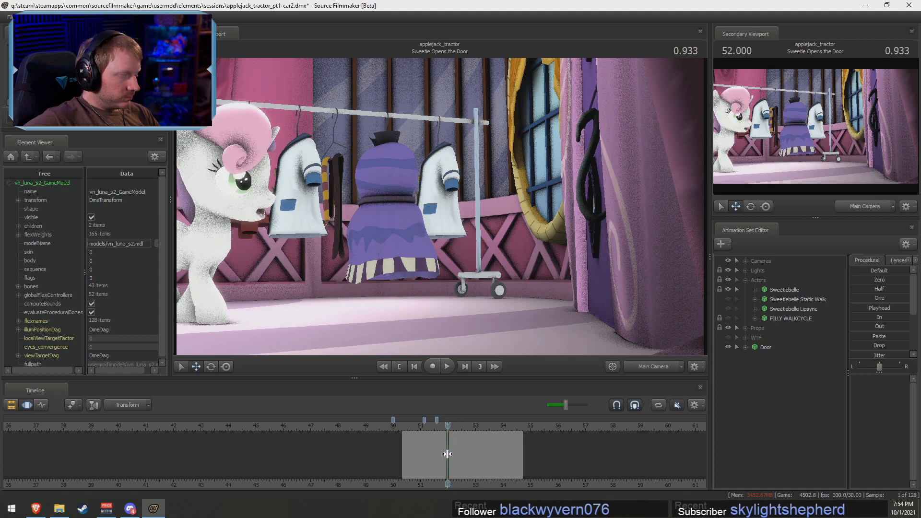
{"action": "left_click", "coordinate": [213, 208]}
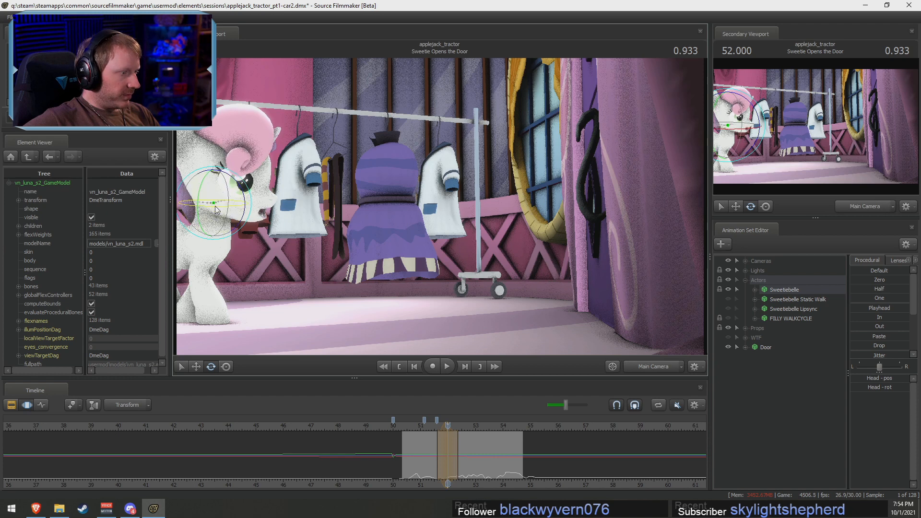
{"action": "left_click_drag", "start_coordinate": [213, 190], "coordinate": [214, 188]}
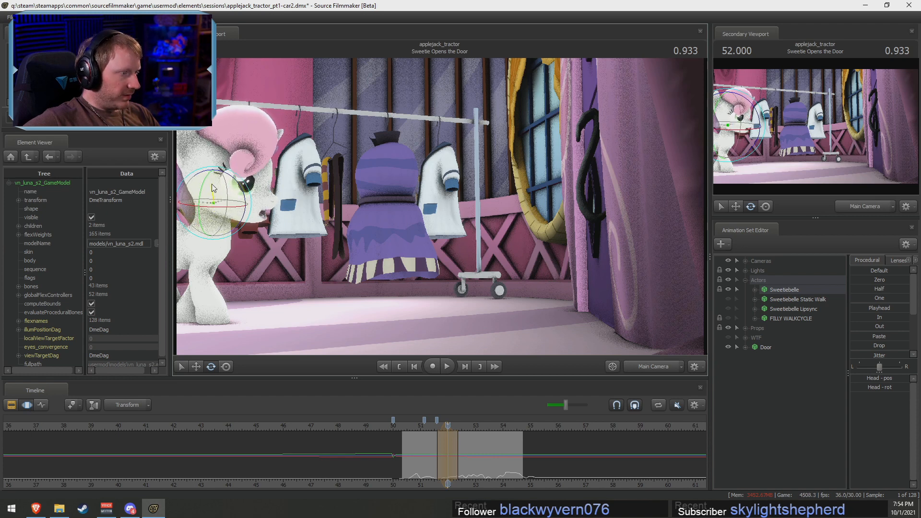
Play back the shot to review the head rotation
{"action": "scroll", "coordinate": [403, 427], "scroll_direction": "up", "scroll_amount": 4}
{"action": "key", "text": "space"}
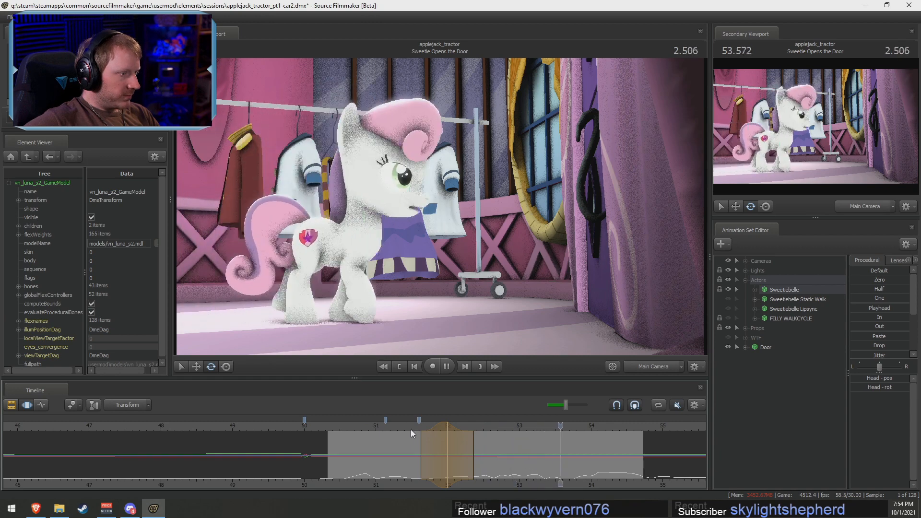
{"action": "key", "text": "space"}
Set the time selection from about 51.7 to 52.2 seconds around 51.933, try lowering Sweetiebelle's head slightly and step through the following frames
{"action": "left_click_drag", "start_coordinate": [424, 446], "coordinate": [442, 459]}
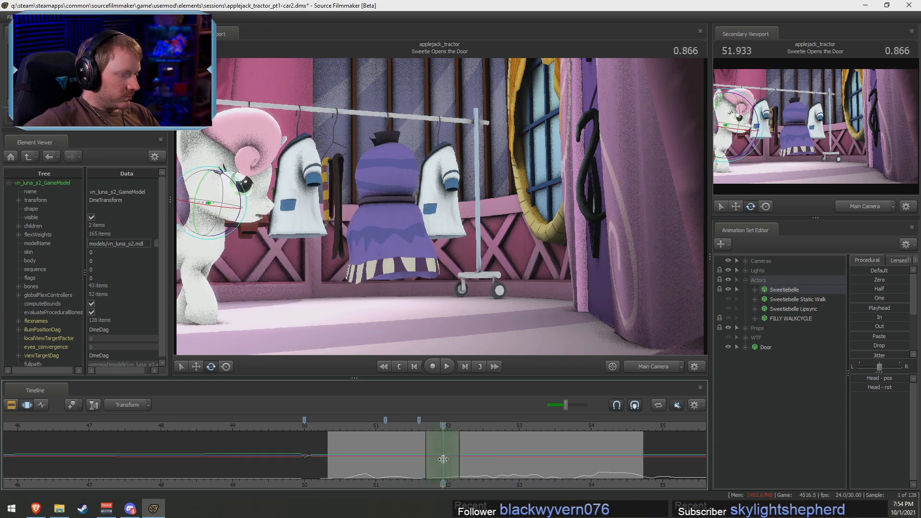
{"action": "key", "text": "w"}
{"action": "left_click_drag", "start_coordinate": [213, 169], "coordinate": [213, 174]}
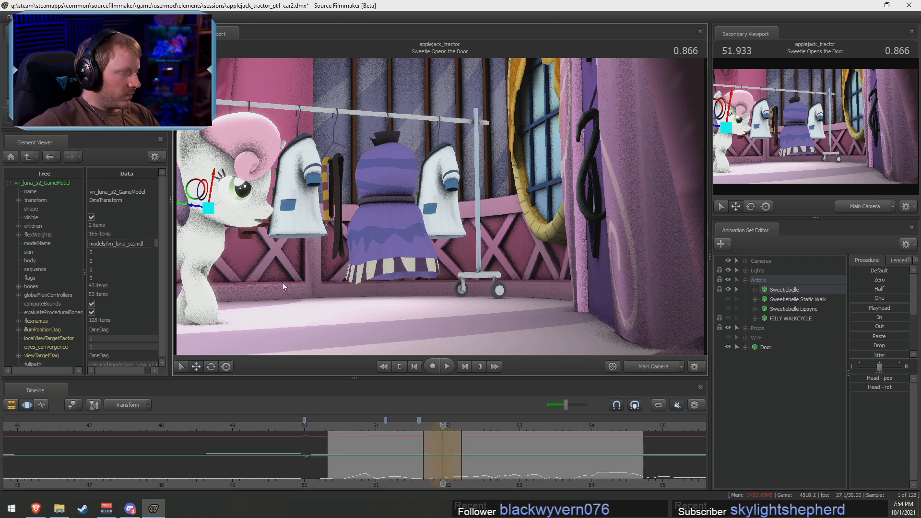
{"action": "key", "text": "Right"}
{"action": "key", "text": "Right"}
{"action": "key", "text": "Right"}
{"action": "key", "text": "Right"}
{"action": "key", "text": "Right"}
{"action": "key", "text": "Right"}
{"action": "key", "text": "Right"}
{"action": "key", "text": "Right"}
{"action": "key", "text": "Right"}
{"action": "key", "text": "Right"}
{"action": "key", "text": "Right"}
{"action": "key", "text": "Right"}
{"action": "key", "text": "Right"}
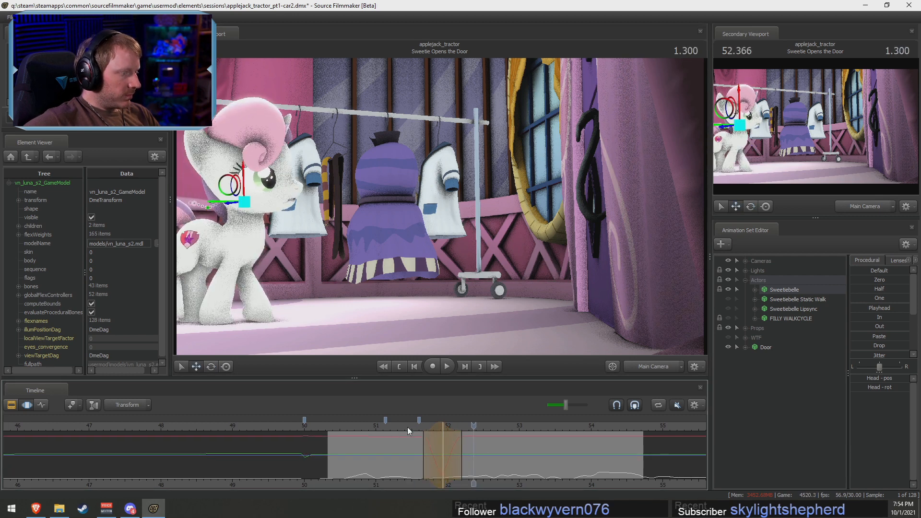
Undo the head lowering and move Sweetiebelle's head slightly down again at 51.933 seconds
{"action": "left_click_drag", "start_coordinate": [421, 425], "coordinate": [442, 435]}
{"action": "key", "text": "ctrl+z"}
{"action": "left_click_drag", "start_coordinate": [213, 173], "coordinate": [214, 177]}
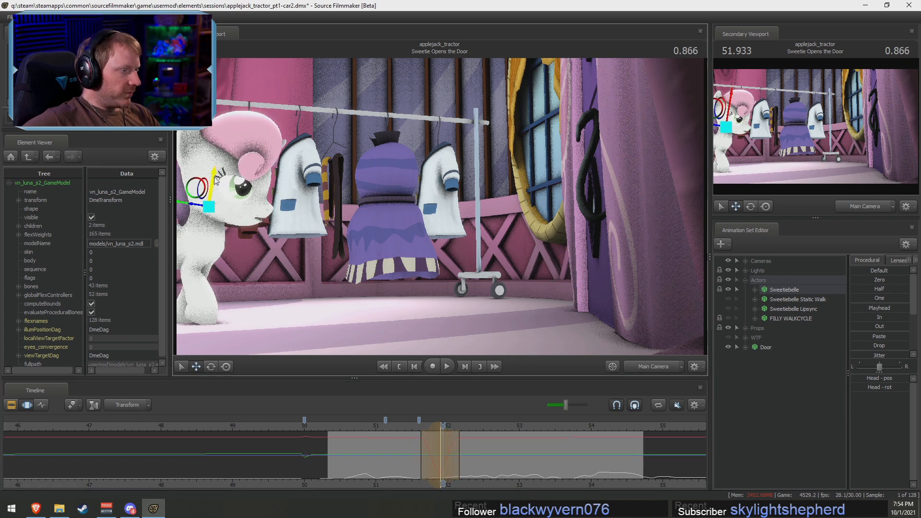
Replay the shot repeatedly from about 51.4 seconds to examine the lowered head motion
{"action": "left_click", "coordinate": [410, 427]}
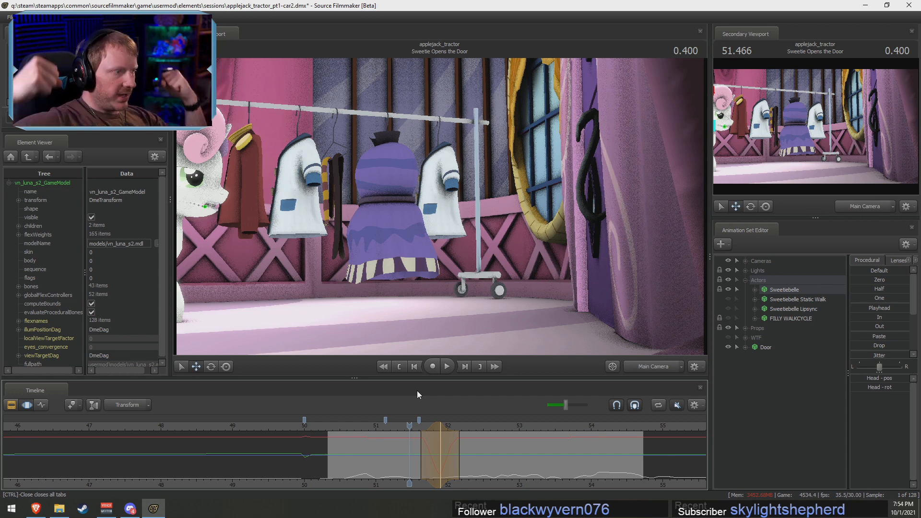
{"action": "left_click", "coordinate": [406, 422]}
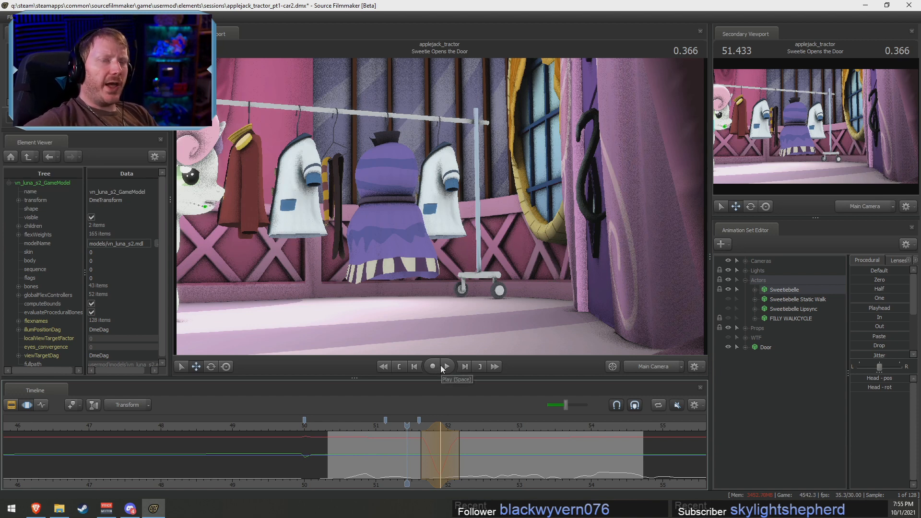
{"action": "left_click", "coordinate": [445, 367]}
{"action": "left_click", "coordinate": [411, 425]}
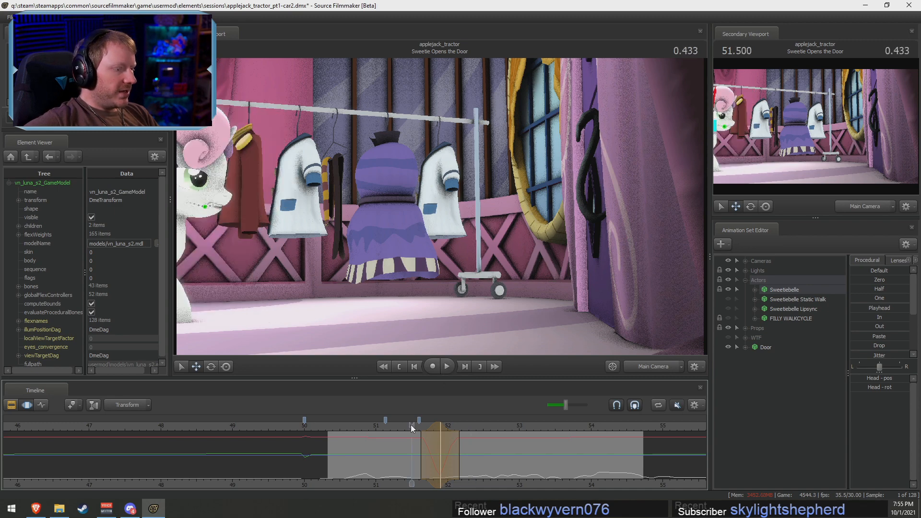
{"action": "left_click", "coordinate": [435, 429]}
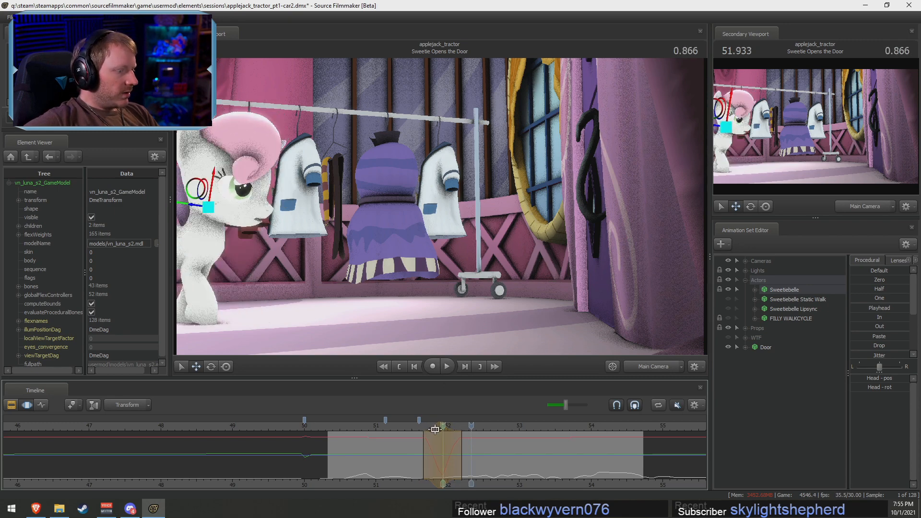
{"action": "left_click", "coordinate": [419, 429]}
{"action": "left_click", "coordinate": [403, 424]}
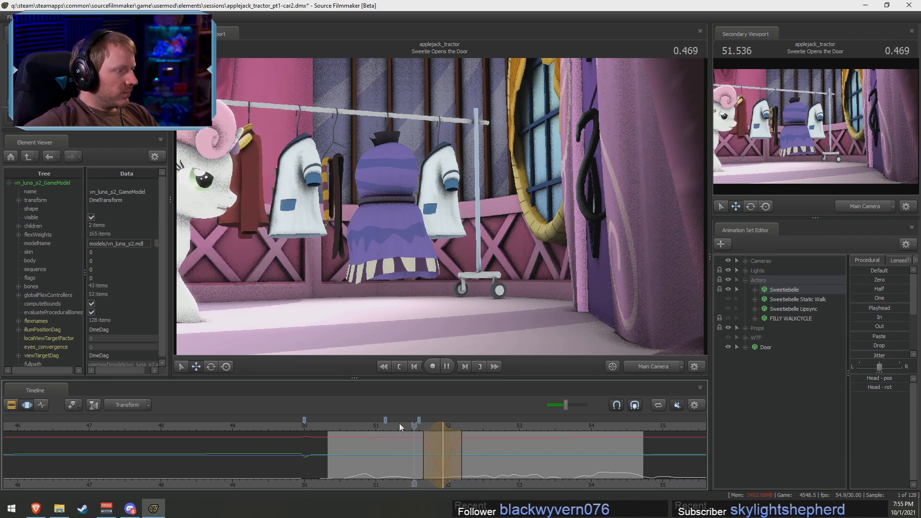
Examine Sweetiebelle's lowered head motion through the work camera by replaying the shot from about 51.3 seconds
{"action": "left_click", "coordinate": [399, 423]}
{"action": "key", "text": "space"}
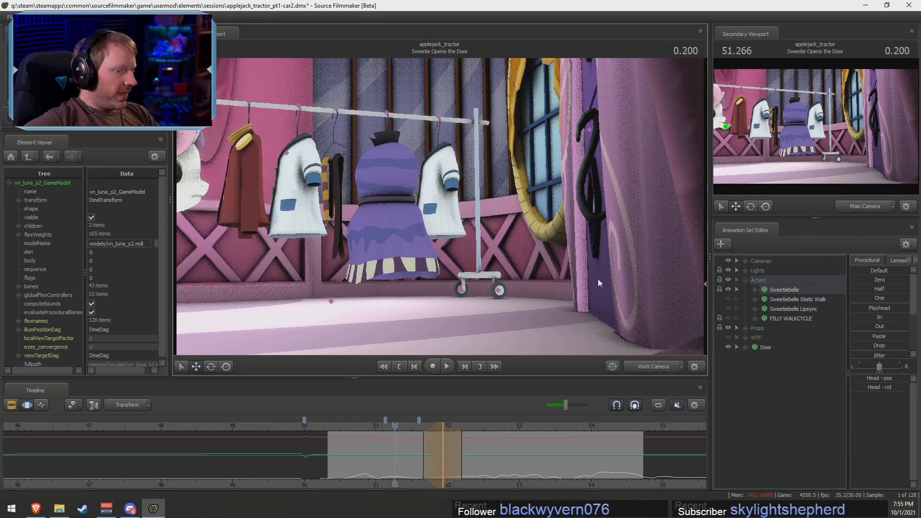
{"action": "left_click_drag", "start_coordinate": [598, 279], "coordinate": [489, 264]}
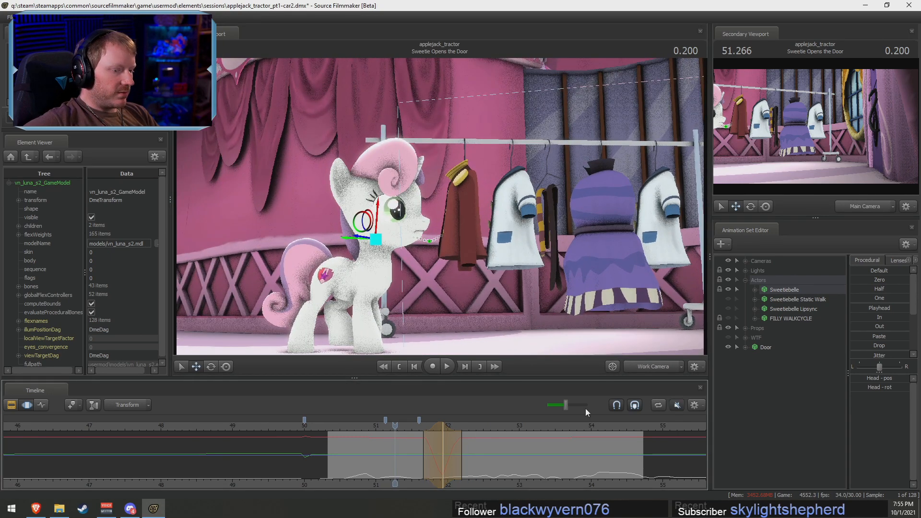
{"action": "key", "text": "space"}
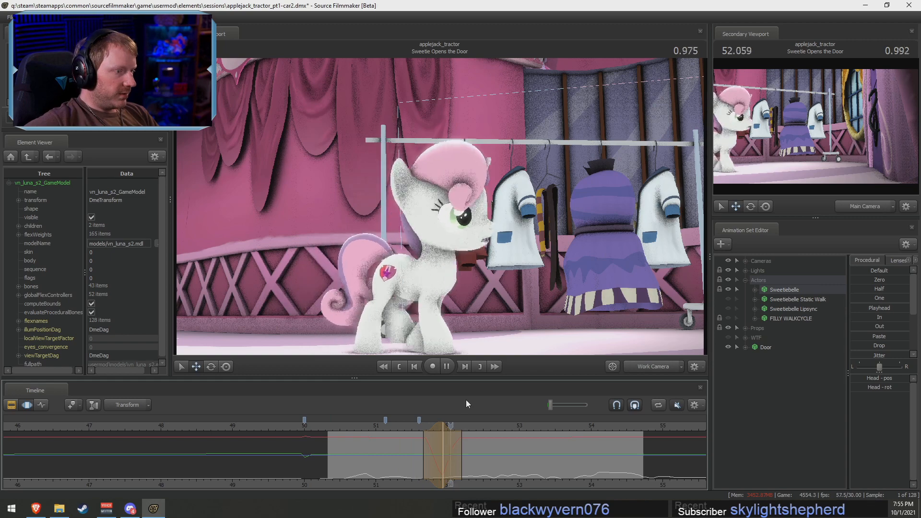
{"action": "key", "text": "space"}
{"action": "left_click_drag", "start_coordinate": [404, 426], "coordinate": [396, 426]}
{"action": "key", "text": "space"}
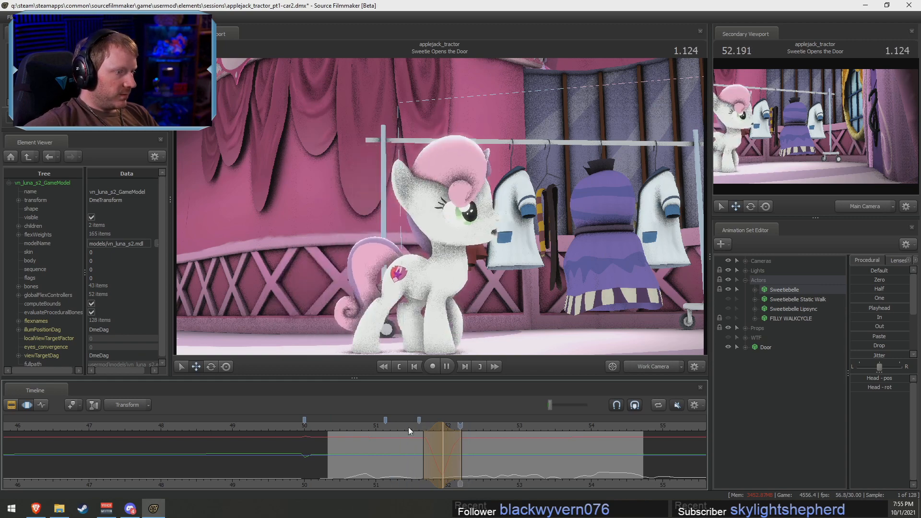
{"action": "left_click", "coordinate": [413, 423]}
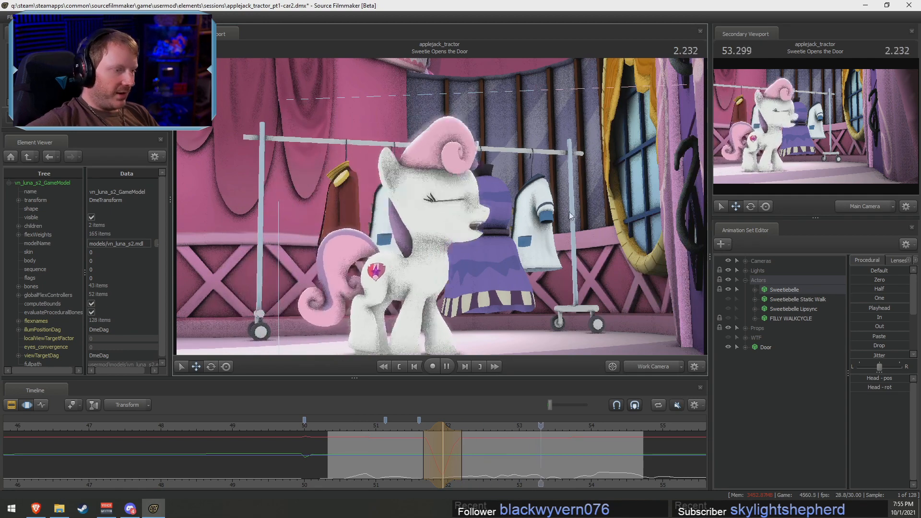
Set the time selection around 53.266 seconds, raise Sweetiebelle's head slightly there and replay the movement
{"action": "key", "text": "space"}
{"action": "left_click_drag", "start_coordinate": [484, 454], "coordinate": [537, 456]}
{"action": "left_click", "coordinate": [537, 456]}
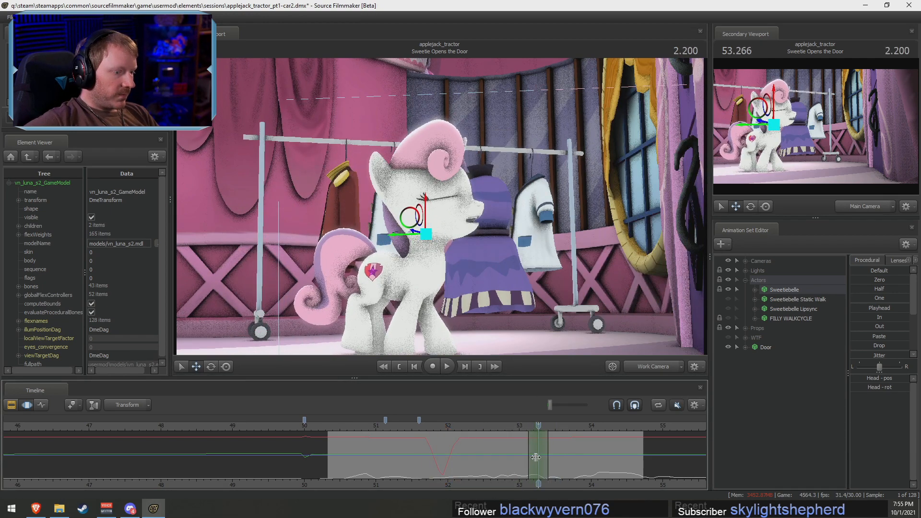
{"action": "left_click_drag", "start_coordinate": [425, 200], "coordinate": [424, 198]}
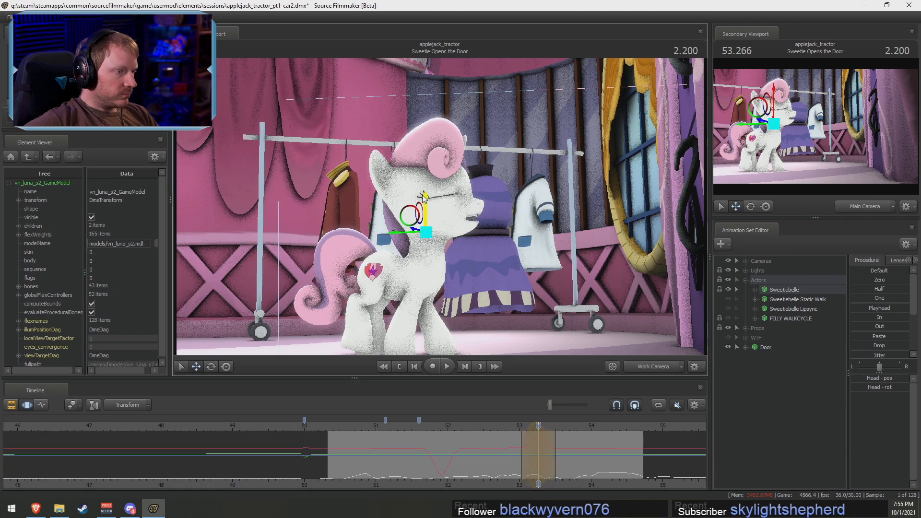
{"action": "left_click", "coordinate": [488, 426]}
{"action": "key", "text": "space"}
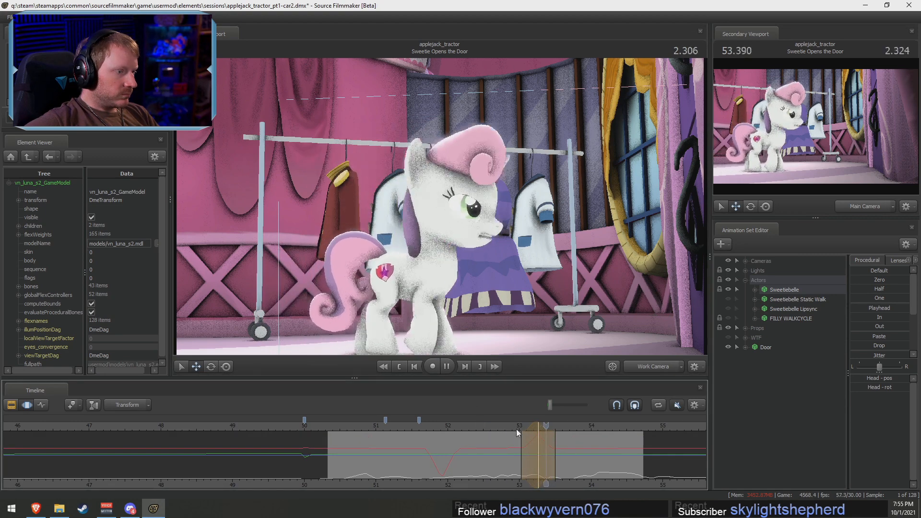
{"action": "key", "text": "space"}
{"action": "left_click", "coordinate": [510, 427]}
{"action": "key", "text": "space"}
Move the time selection to 53.433 seconds, lower Sweetiebelle's head slightly and replay from about 52.9 seconds
{"action": "key", "text": "space"}
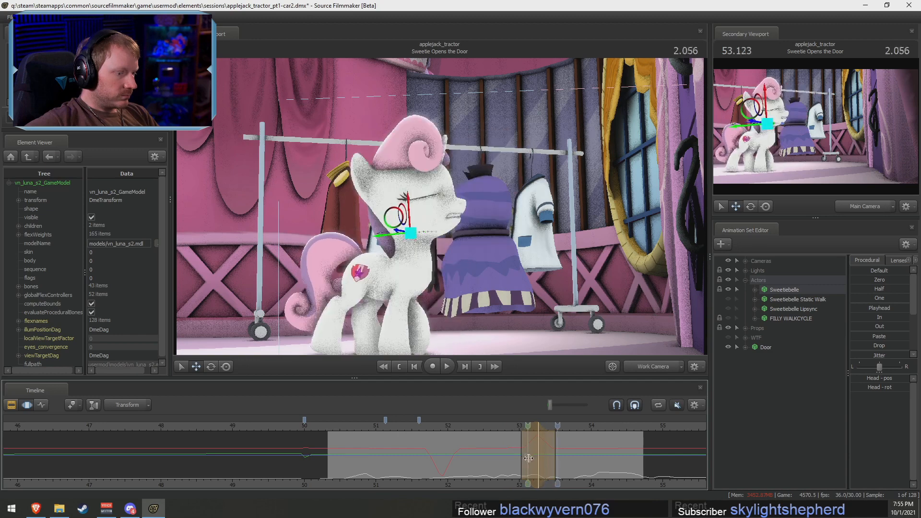
{"action": "left_click", "coordinate": [549, 463]}
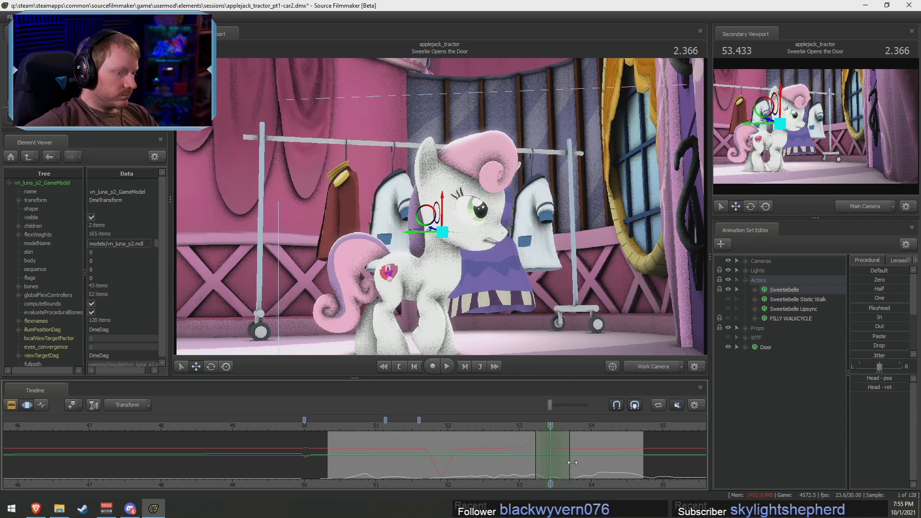
{"action": "left_click_drag", "start_coordinate": [444, 218], "coordinate": [445, 218]}
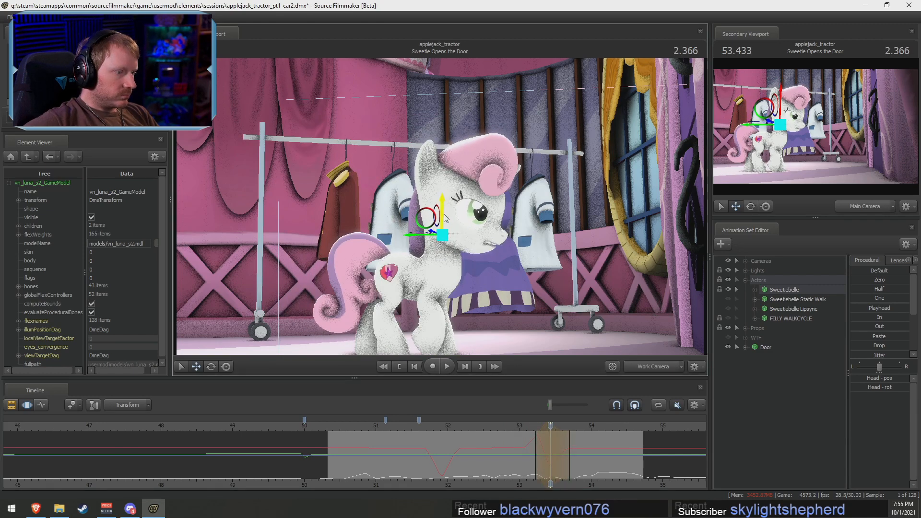
{"action": "left_click", "coordinate": [510, 430]}
{"action": "key", "text": "space"}
{"action": "key", "text": "space"}
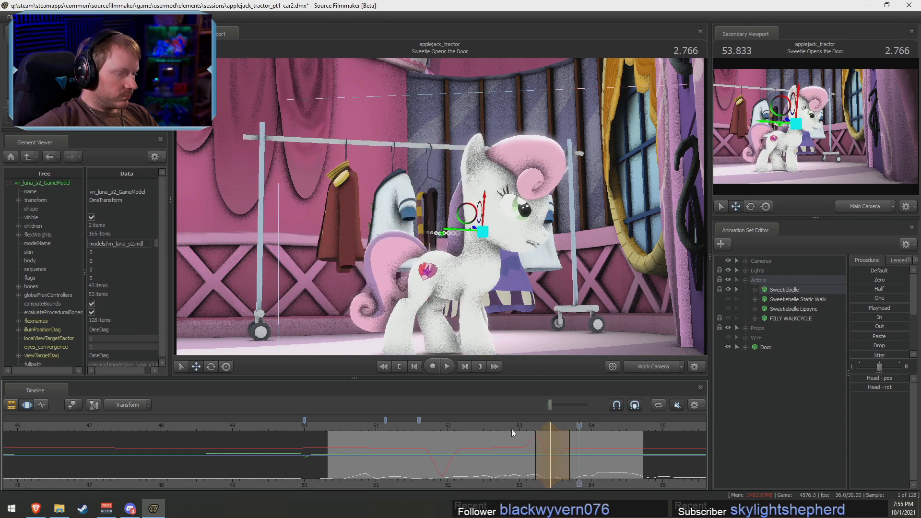
{"action": "key", "text": "space"}
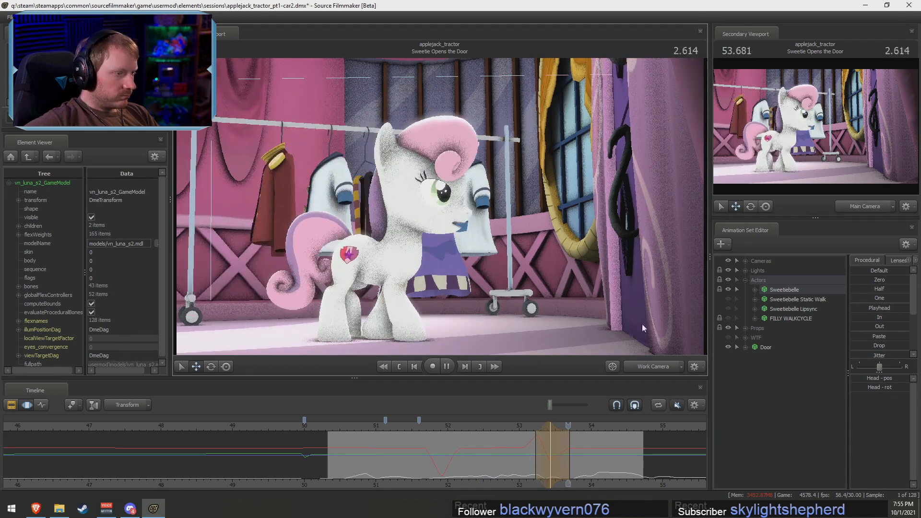
Set the time selection around 53.900 seconds, lower Sweetiebelle's head slightly and replay the end of the shot
{"action": "left_click", "coordinate": [557, 450]}
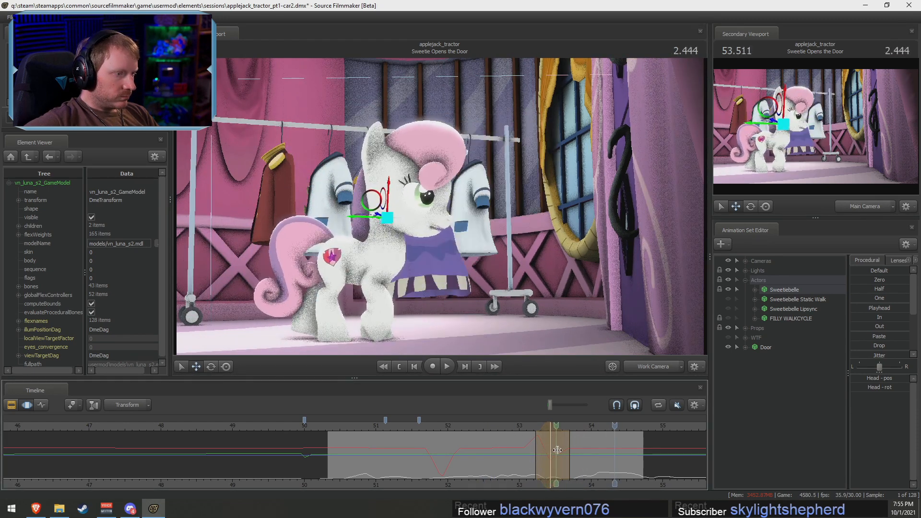
{"action": "left_click_drag", "start_coordinate": [557, 450], "coordinate": [584, 454]}
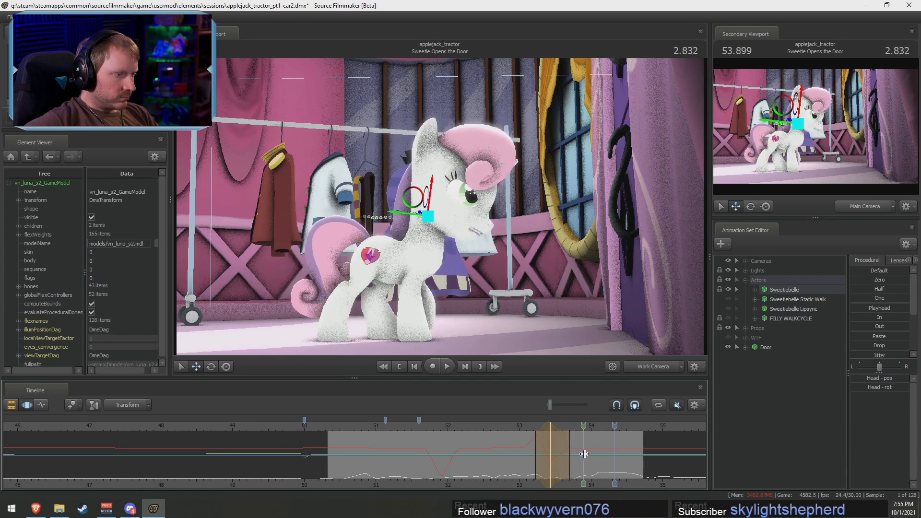
{"action": "left_click", "coordinate": [584, 454], "text": "shift"}
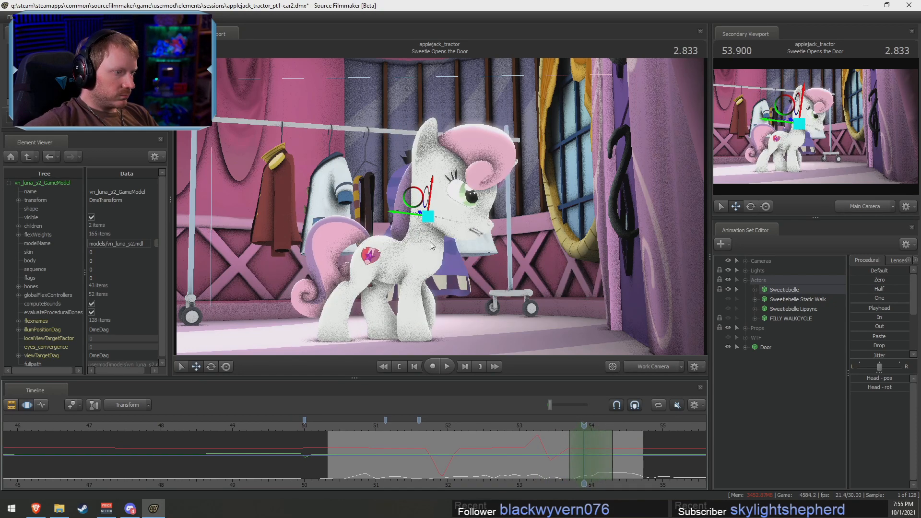
{"action": "left_click_drag", "start_coordinate": [432, 183], "coordinate": [434, 186]}
{"action": "key", "text": "space"}
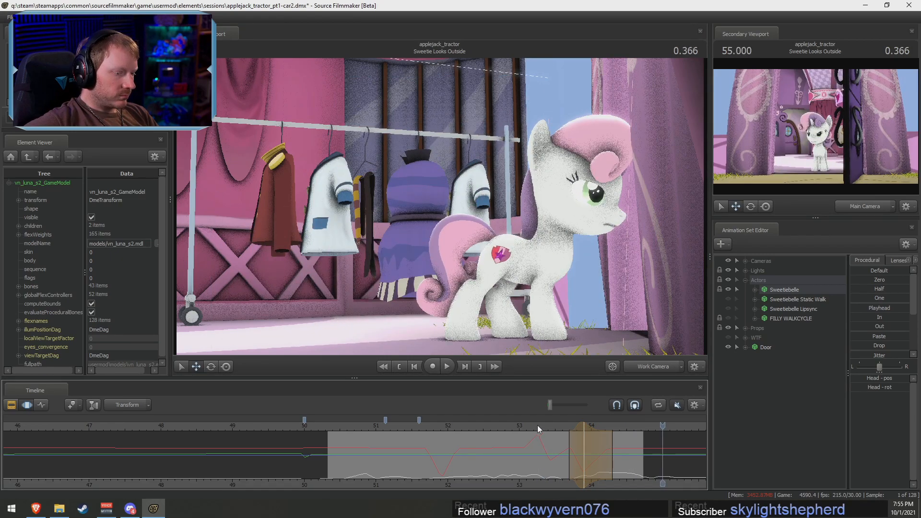
{"action": "left_click", "coordinate": [537, 426]}
{"action": "key", "text": "space"}
{"action": "key", "text": "space"}
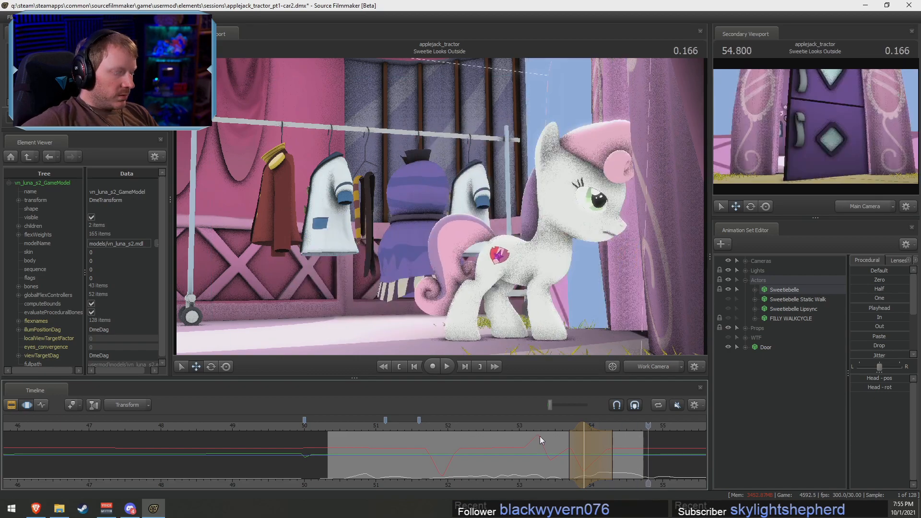
{"action": "left_click", "coordinate": [540, 436]}
{"action": "key", "text": "space"}
Move the time selection to 54.233 seconds, rotate Sweetiebelle's head slightly and play back the result
{"action": "left_click", "coordinate": [597, 459]}
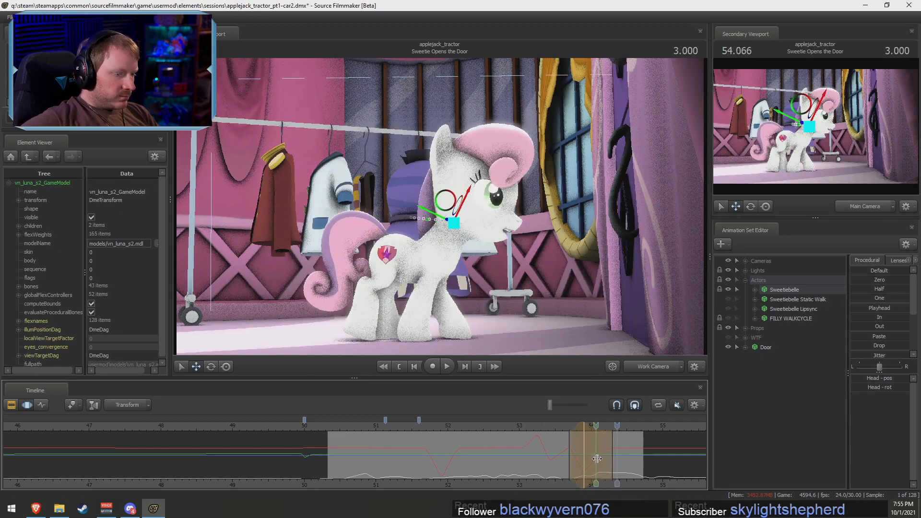
{"action": "mouse_move", "coordinate": [597, 459]}
{"action": "left_mouse_down"}
{"action": "mouse_move", "coordinate": [576, 459]}
{"action": "mouse_move", "coordinate": [607, 460]}
{"action": "left_mouse_up"}
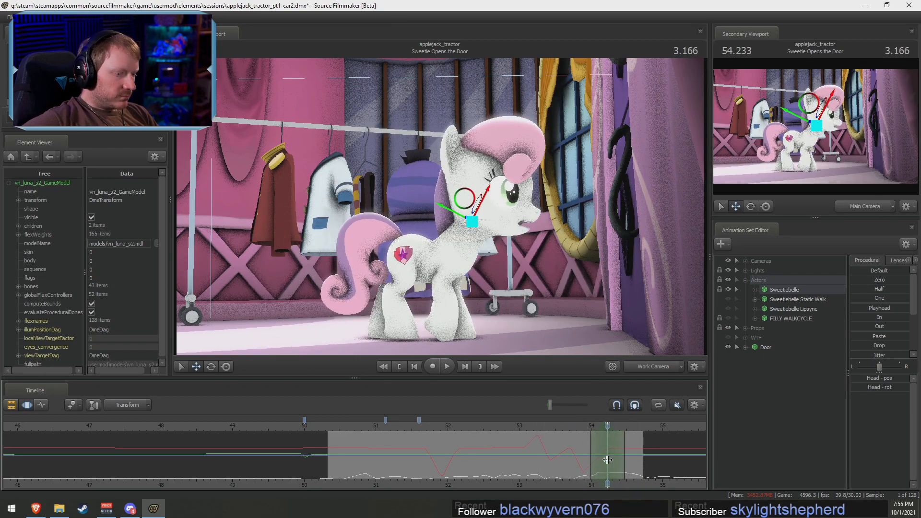
{"action": "key", "text": "e"}
{"action": "left_click_drag", "start_coordinate": [486, 207], "coordinate": [505, 208]}
{"action": "key", "text": "space"}
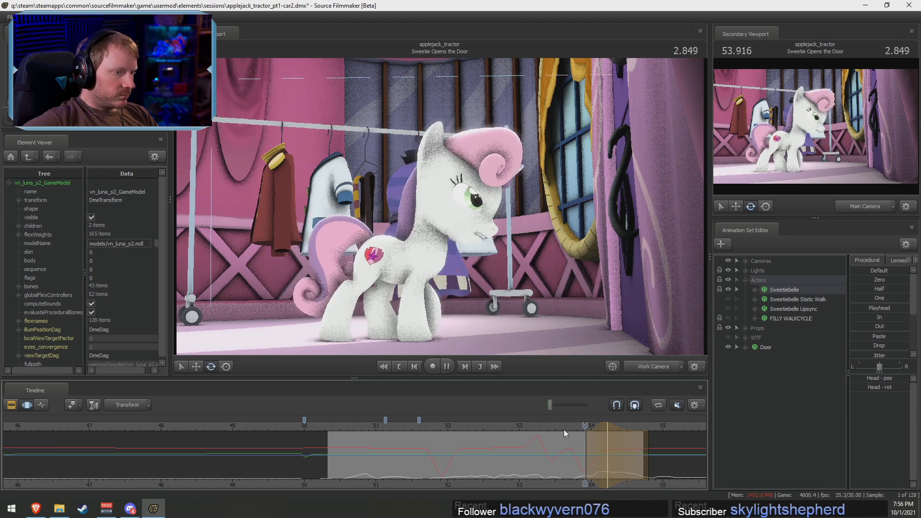
{"action": "key", "text": "Escape"}
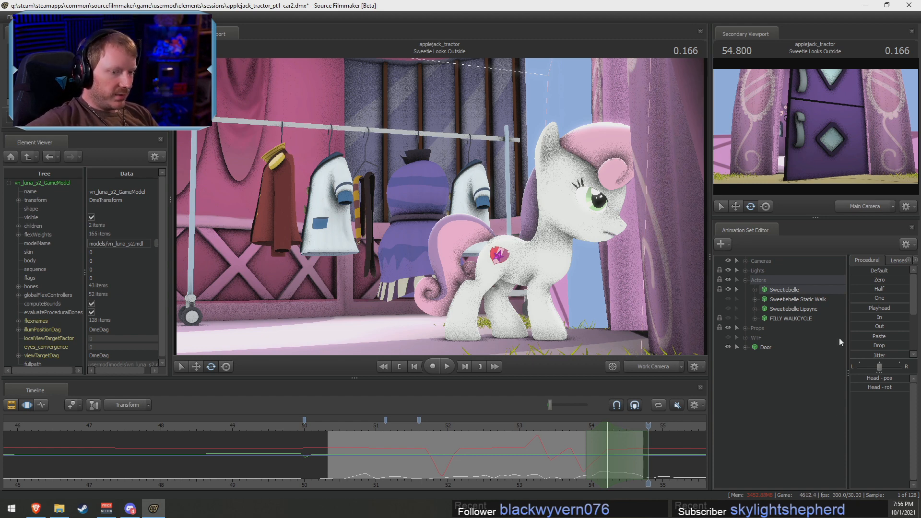
Extend the time selection over the whole timeline and unlock the transforms of the Sweetiebelle animation set
{"action": "left_click", "coordinate": [498, 262]}
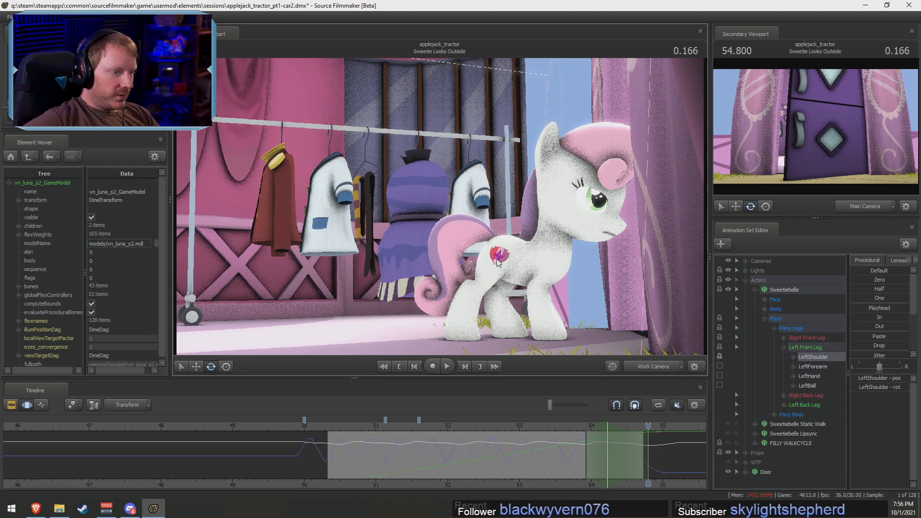
{"action": "left_click", "coordinate": [563, 444]}
{"action": "key", "text": "ctrl+a"}
{"action": "left_click", "coordinate": [719, 356]}
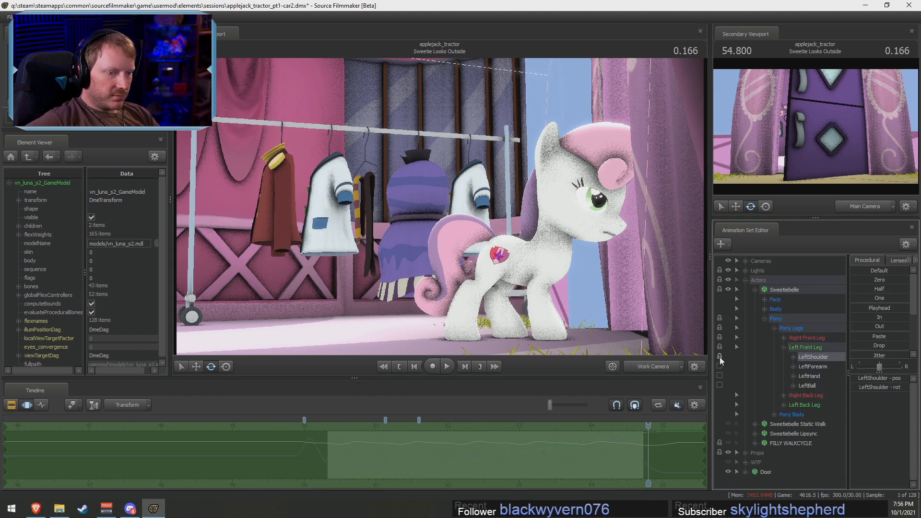
{"action": "left_click", "coordinate": [755, 290]}
{"action": "right_click", "coordinate": [787, 290]}
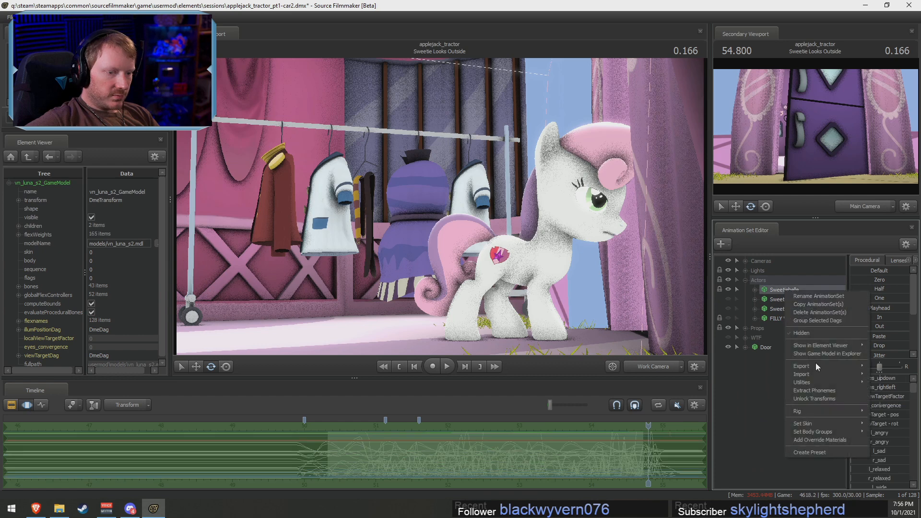
{"action": "left_click", "coordinate": [809, 400]}
Select Sweetiebelle's left shoulder and move the playhead to 54.633 seconds
{"action": "left_click", "coordinate": [514, 267]}
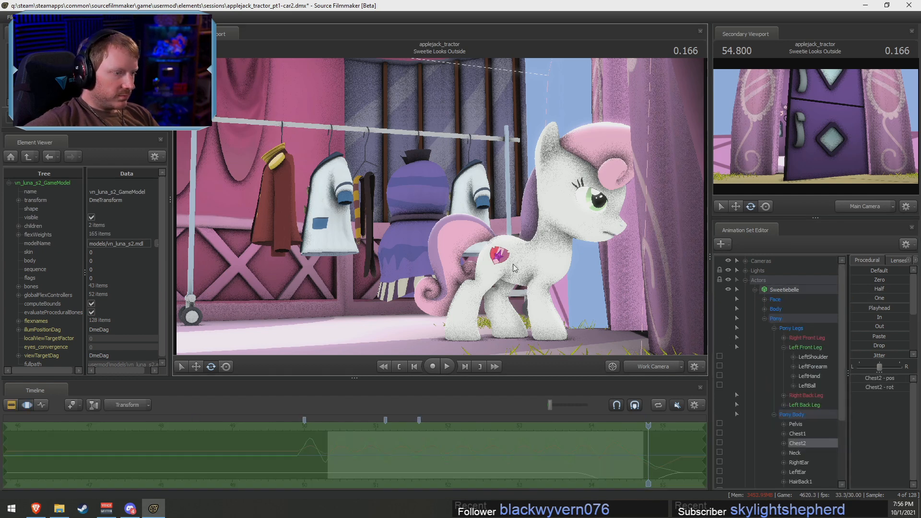
{"action": "left_click", "coordinate": [774, 291]}
{"action": "left_click", "coordinate": [545, 297]}
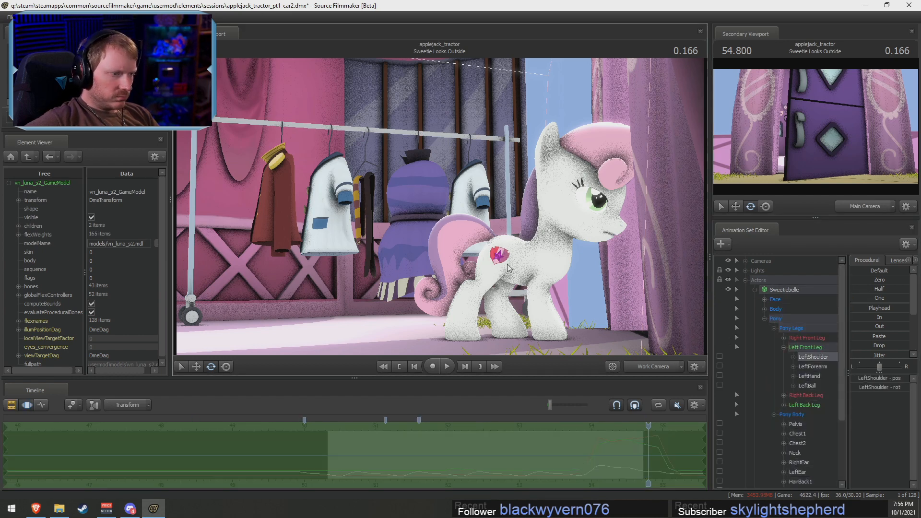
{"action": "left_click", "coordinate": [738, 291]}
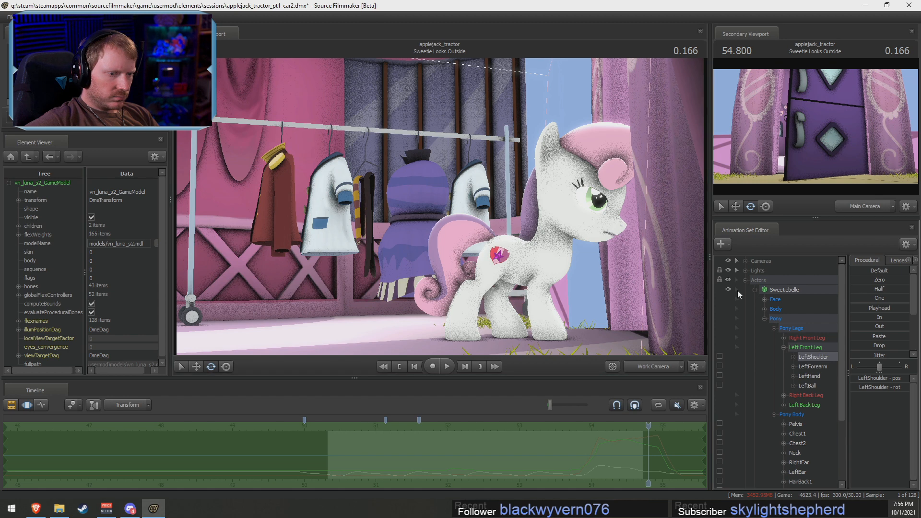
{"action": "left_click", "coordinate": [656, 366]}
{"action": "left_click", "coordinate": [650, 367]}
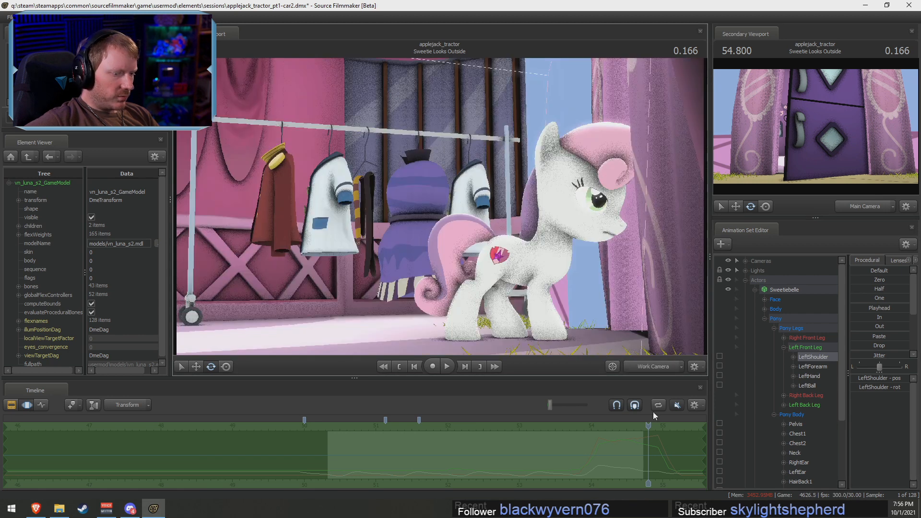
{"action": "left_click_drag", "start_coordinate": [651, 427], "coordinate": [639, 427]}
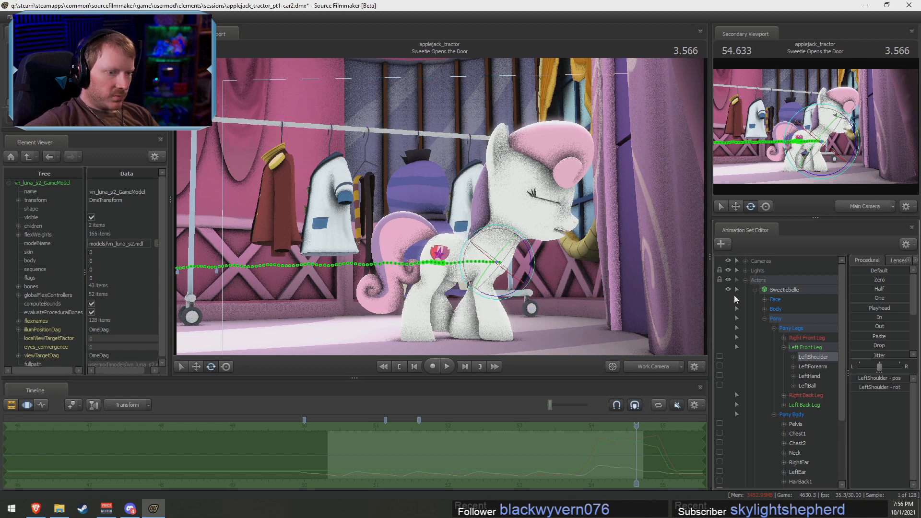
Rotate Sweetiebelle's right thigh until the right back leg extends straight out behind her, across the whole timeline
{"action": "left_click", "coordinate": [468, 257]}
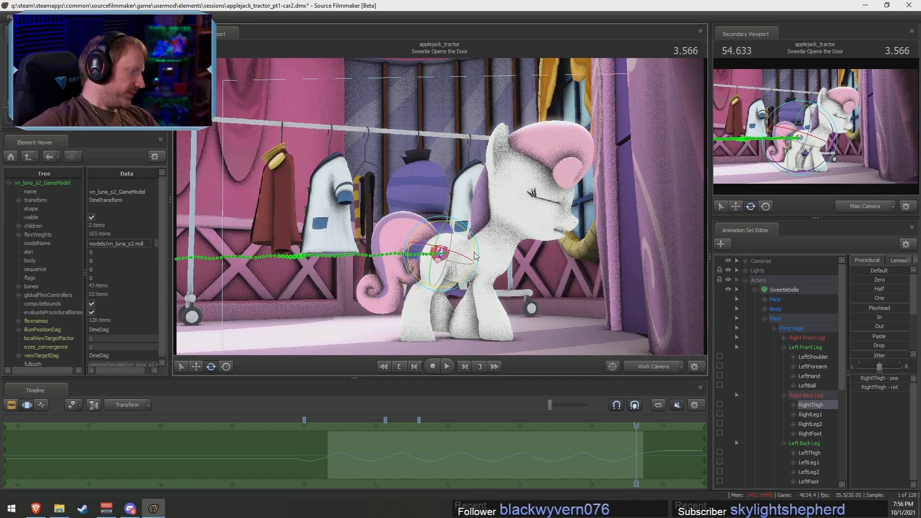
{"action": "left_click_drag", "start_coordinate": [475, 255], "coordinate": [404, 337]}
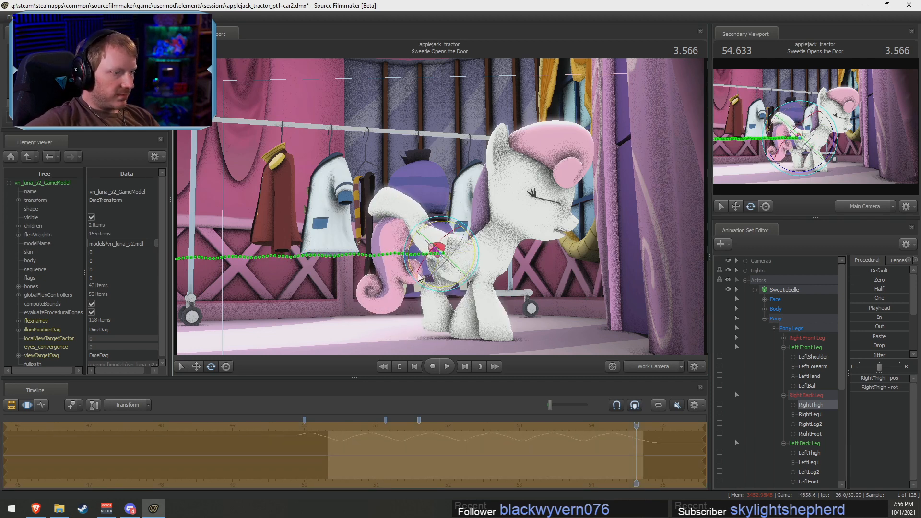
{"action": "left_click_drag", "start_coordinate": [418, 277], "coordinate": [470, 221]}
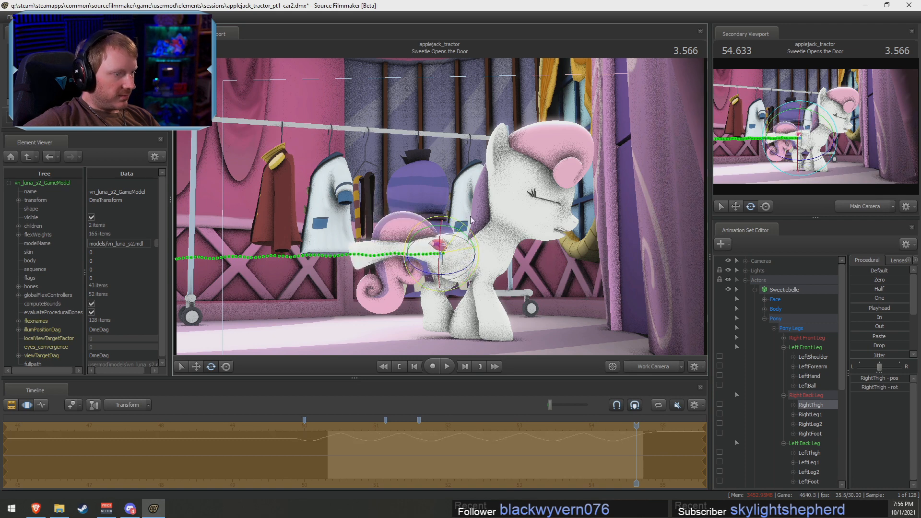
{"action": "left_click_drag", "start_coordinate": [449, 255], "coordinate": [506, 315]}
Rotate Sweetiebelle's left shoulder until her left front leg extends forward and upward, undoing a stray rotation
{"action": "key", "text": "q"}
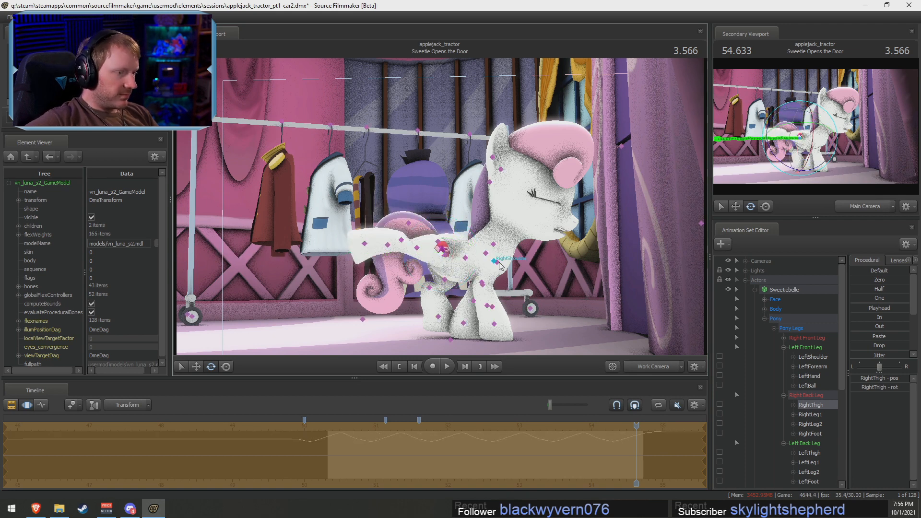
{"action": "left_click", "coordinate": [498, 264]}
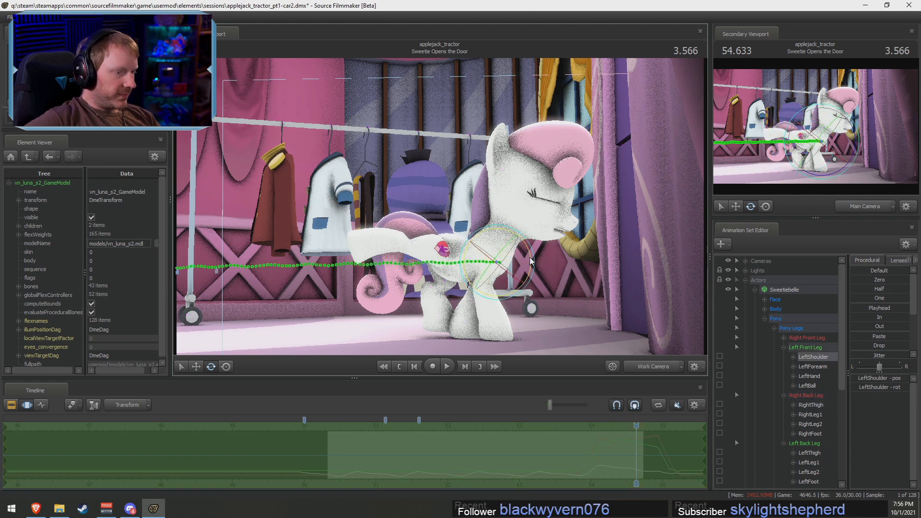
{"action": "left_click_drag", "start_coordinate": [499, 263], "coordinate": [513, 294]}
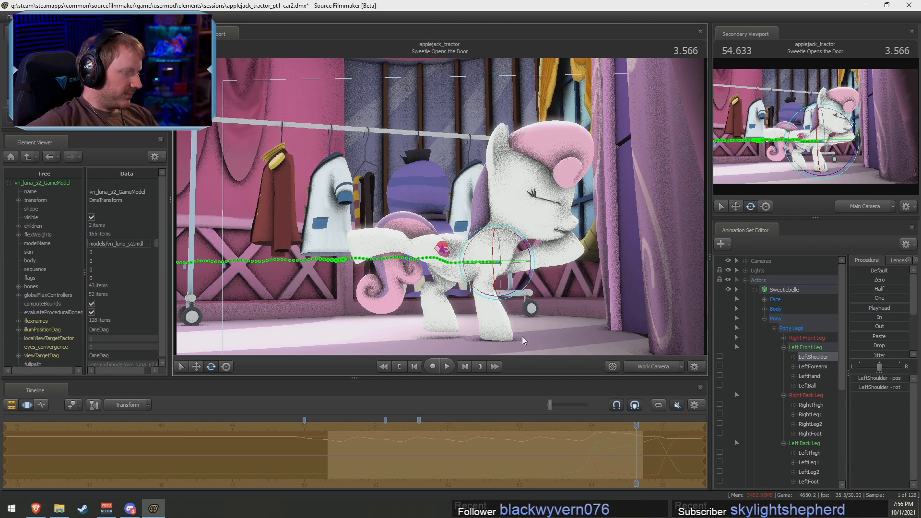
{"action": "left_click_drag", "start_coordinate": [528, 256], "coordinate": [461, 256]}
{"action": "key", "text": "ctrl+z"}
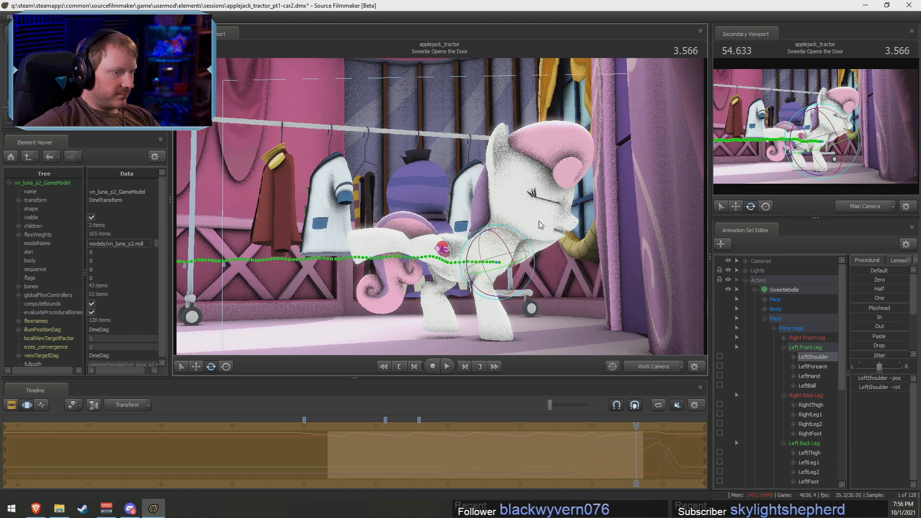
Rotate Sweetiebelle's head back over her body and shift its position
{"action": "left_click", "coordinate": [511, 232]}
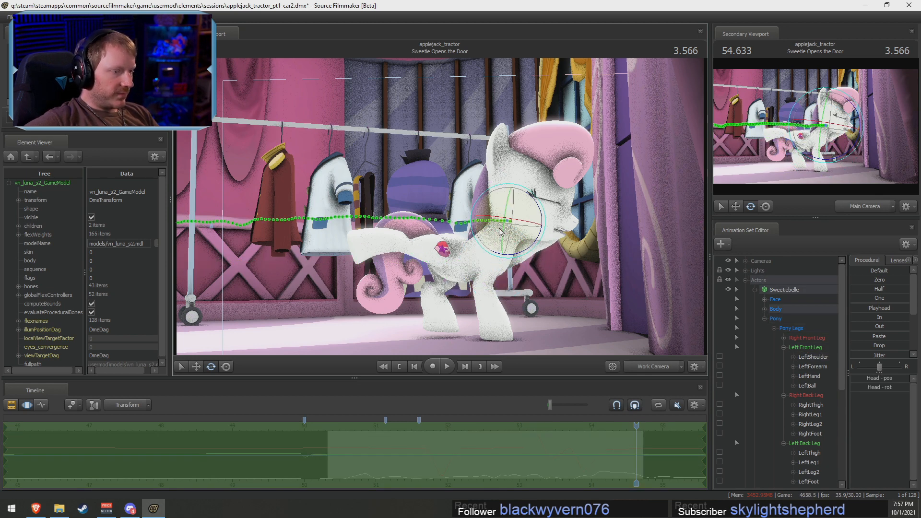
{"action": "left_click_drag", "start_coordinate": [529, 240], "coordinate": [538, 201]}
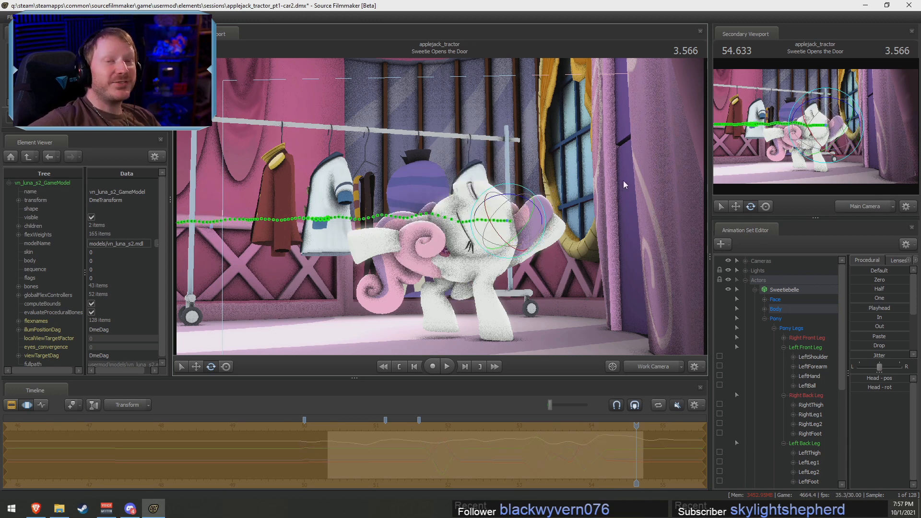
{"action": "left_click_drag", "start_coordinate": [487, 229], "coordinate": [577, 208]}
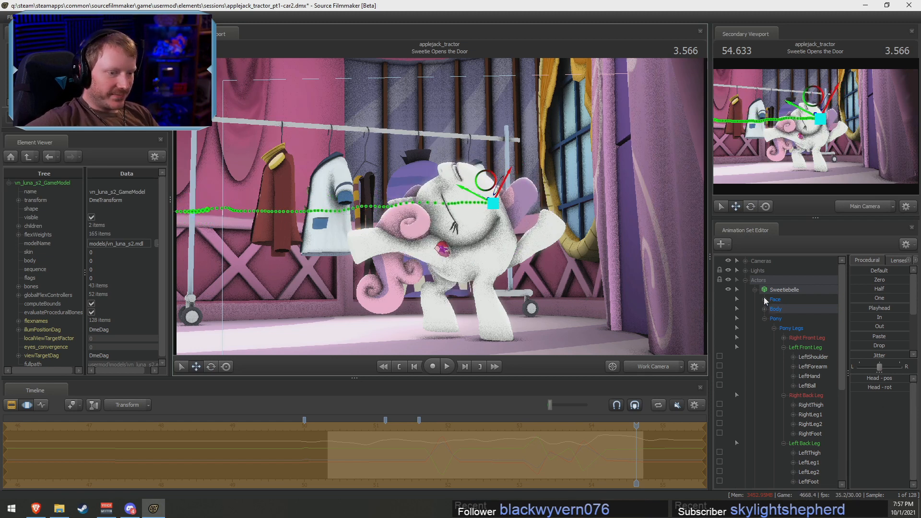
Reduce jaw_open to its minimum in Sweetiebelle's Lower Face controls and examine the face up close
{"action": "left_click", "coordinate": [764, 300]}
{"action": "left_click", "coordinate": [791, 310]}
{"action": "left_click", "coordinate": [791, 338]}
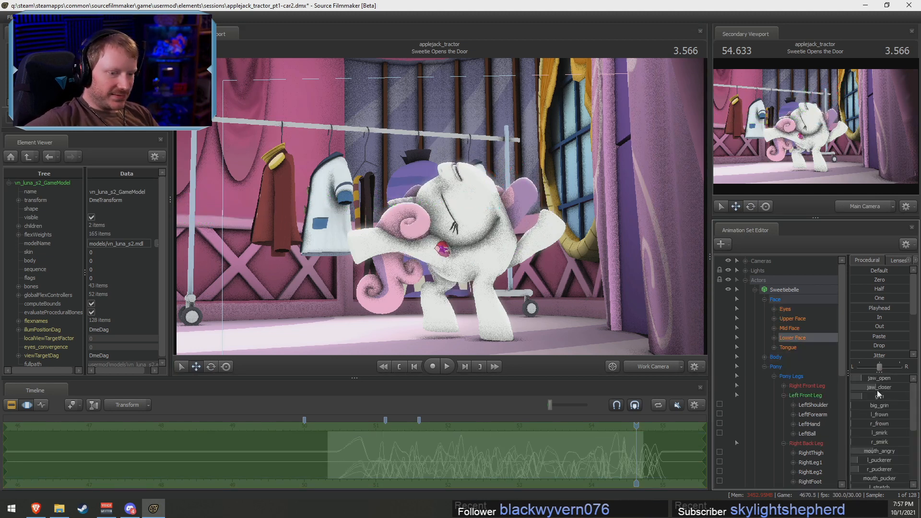
{"action": "left_click_drag", "start_coordinate": [906, 378], "coordinate": [851, 378]}
{"action": "key", "text": "w"}
{"action": "left_click_drag", "start_coordinate": [457, 215], "coordinate": [457, 215]}
{"action": "mouse_move", "coordinate": [867, 386]}
{"action": "left_mouse_down"}
{"action": "mouse_move", "coordinate": [908, 378]}
{"action": "mouse_move", "coordinate": [851, 378]}
{"action": "left_mouse_up"}
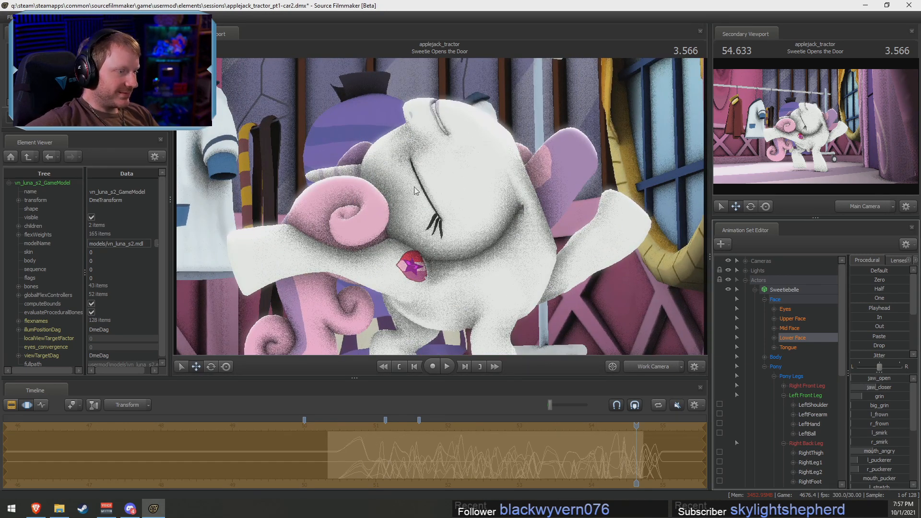
{"action": "left_click_drag", "start_coordinate": [453, 184], "coordinate": [439, 206]}
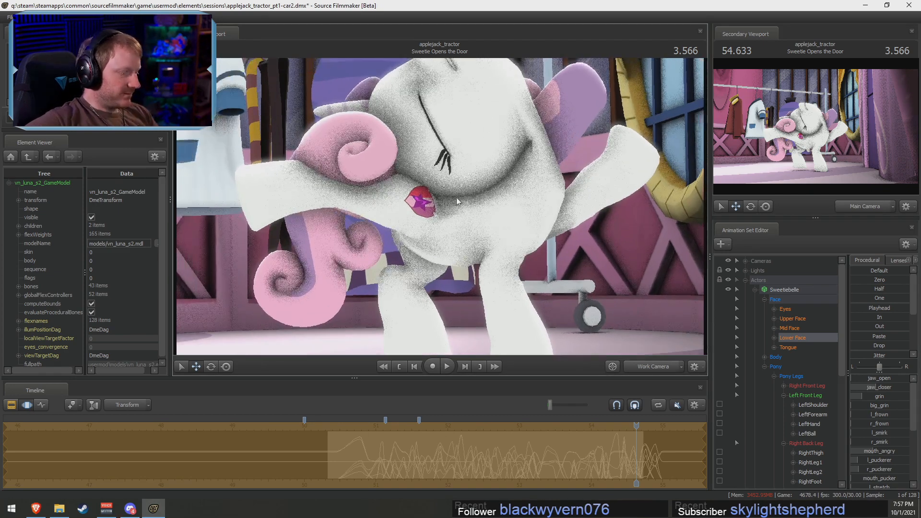
Undo the pose changes made to Sweetiebelle's face, head and legs
{"action": "key", "text": "ctrl+z"}
{"action": "key", "text": "ctrl+z"}
{"action": "key", "text": "ctrl+z"}
{"action": "key", "text": "ctrl+z"}
{"action": "key", "text": "ctrl+z"}
{"action": "key", "text": "ctrl+z"}
{"action": "key", "text": "ctrl+z"}
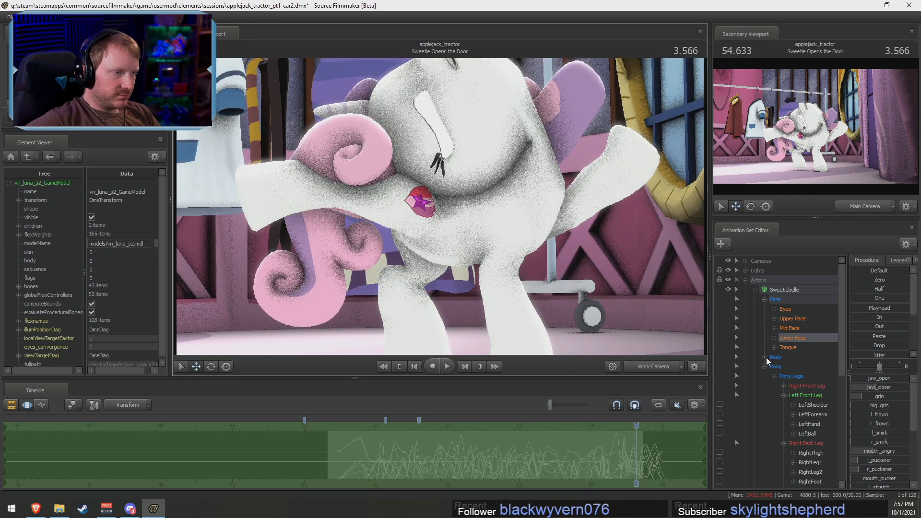
{"action": "key", "text": "ctrl+z"}
{"action": "key", "text": "ctrl+z"}
{"action": "key", "text": "ctrl+z"}
{"action": "key", "text": "ctrl+z"}
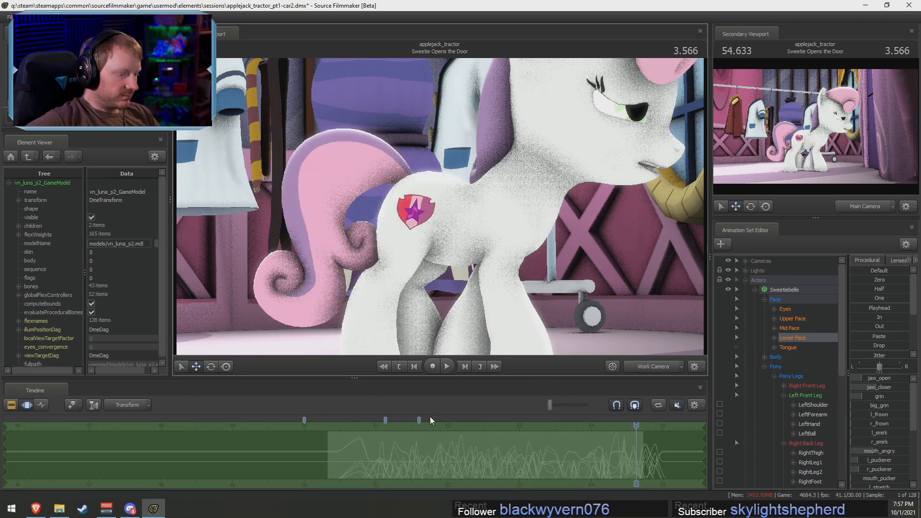
Play back the cut into Sweetie Looks Outside through the Main Camera and place the playhead at 54.966 seconds
{"action": "key", "text": "F2"}
{"action": "left_click", "coordinate": [400, 424]}
{"action": "key", "text": "space"}
{"action": "left_click", "coordinate": [657, 366]}
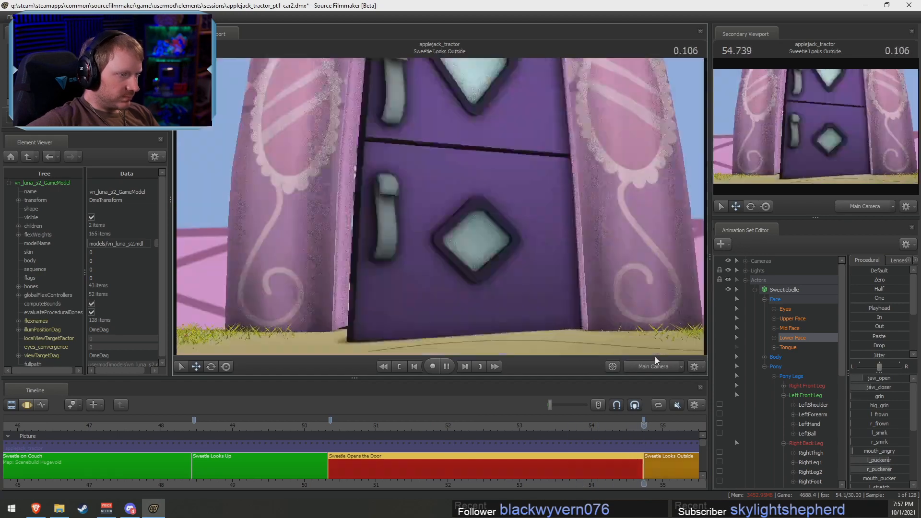
{"action": "key", "text": "space"}
{"action": "left_click_drag", "start_coordinate": [585, 427], "coordinate": [660, 445]}
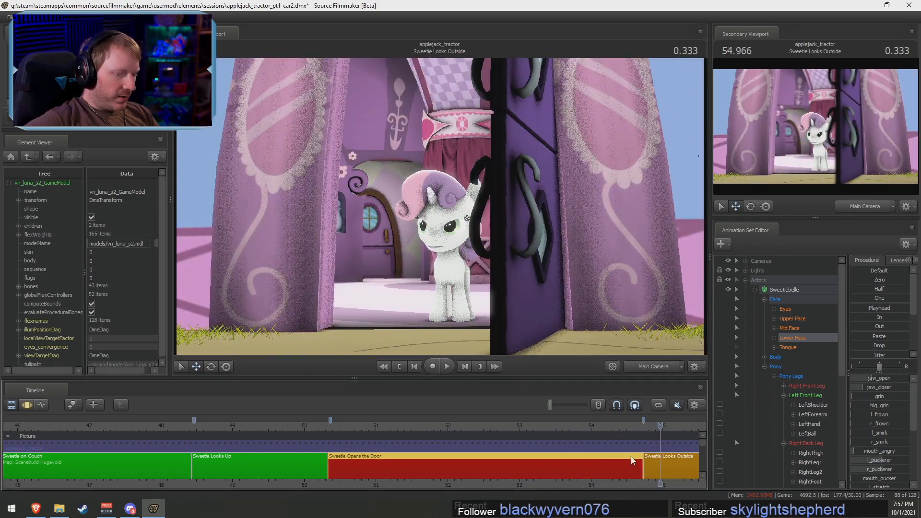
Select Sweetiebelle in the Sweetie Looks Outside shot, adjust the time selection near 55.3 seconds and paste the copied animation
{"action": "key", "text": "F3"}
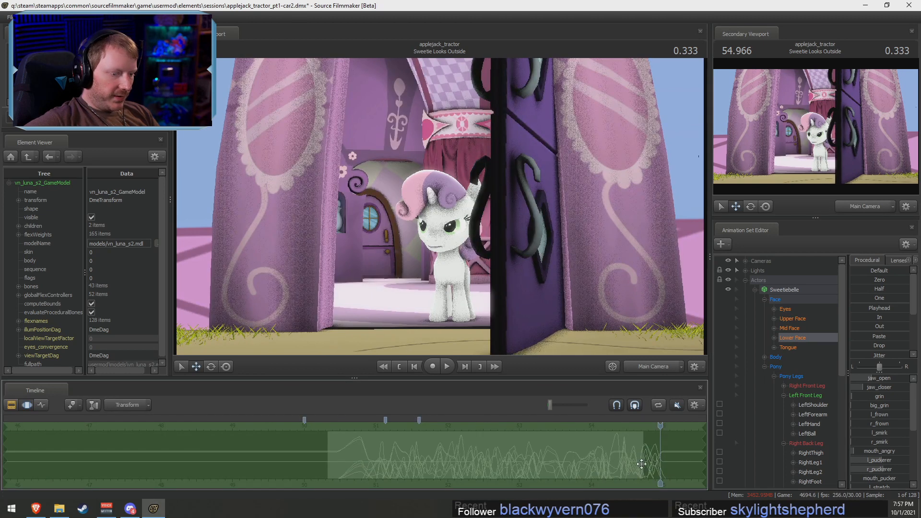
{"action": "key", "text": "F2"}
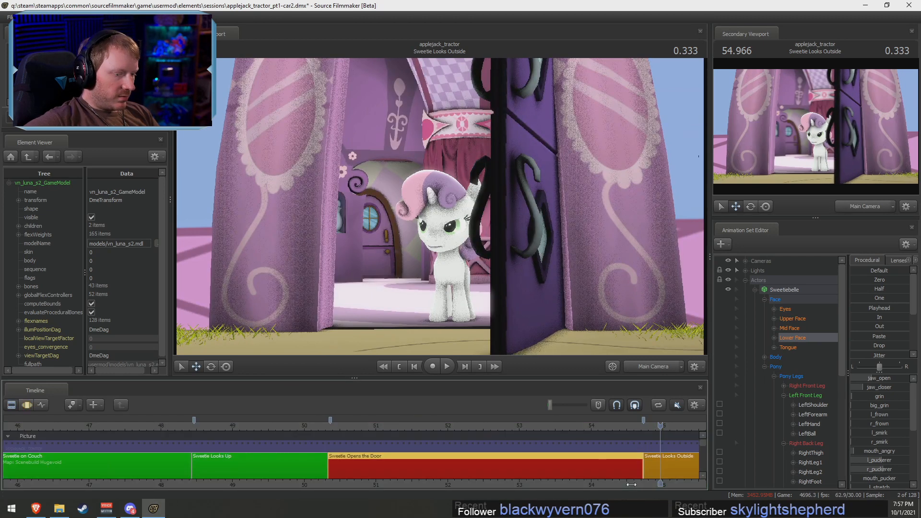
{"action": "left_click", "coordinate": [800, 291]}
{"action": "key", "text": "F3"}
{"action": "left_click_drag", "start_coordinate": [446, 466], "coordinate": [306, 461]}
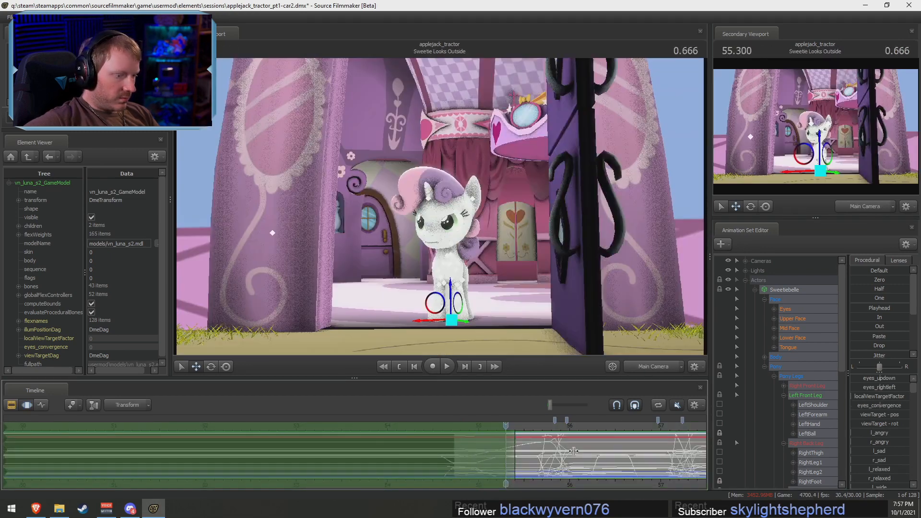
{"action": "left_click_drag", "start_coordinate": [489, 465], "coordinate": [571, 452]}
{"action": "key", "text": "ctrl+v"}
Play back the start of the Sweetie Looks Outside shot and raise the timeline's audio volume slightly
{"action": "key", "text": "F2"}
{"action": "left_click_drag", "start_coordinate": [459, 425], "coordinate": [418, 431]}
{"action": "key", "text": "space"}
{"action": "left_click", "coordinate": [677, 405]}
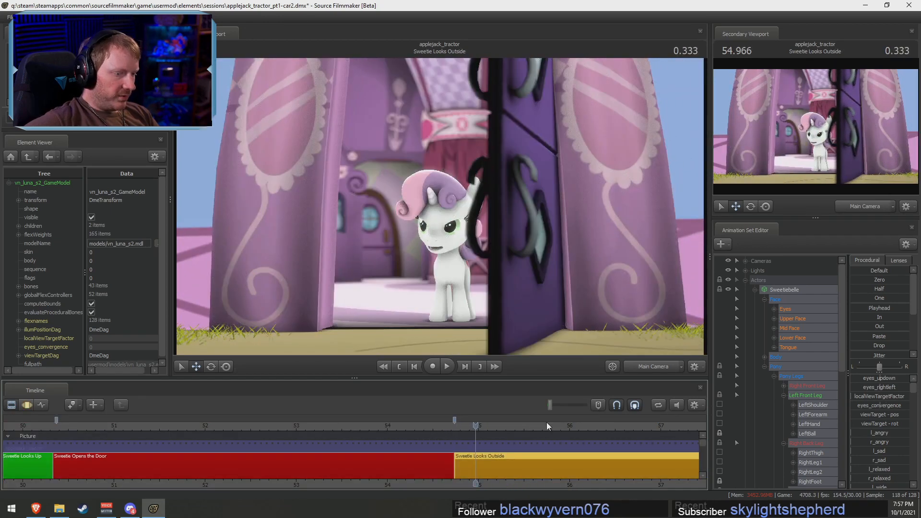
{"action": "left_click_drag", "start_coordinate": [550, 405], "coordinate": [556, 404]}
{"action": "left_click", "coordinate": [677, 406]}
Play back from late in Sweetie Opens the Door through Sweetie Looks Outside, and replay the latter from its start
{"action": "left_click_drag", "start_coordinate": [475, 426], "coordinate": [312, 422]}
{"action": "key", "text": "space"}
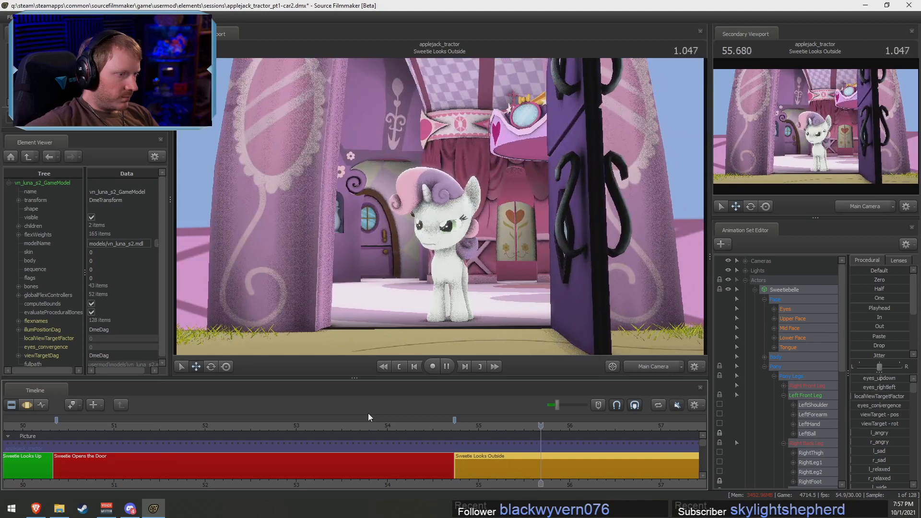
{"action": "key", "text": "space"}
{"action": "left_click_drag", "start_coordinate": [513, 483], "coordinate": [497, 483]}
{"action": "key", "text": "space"}
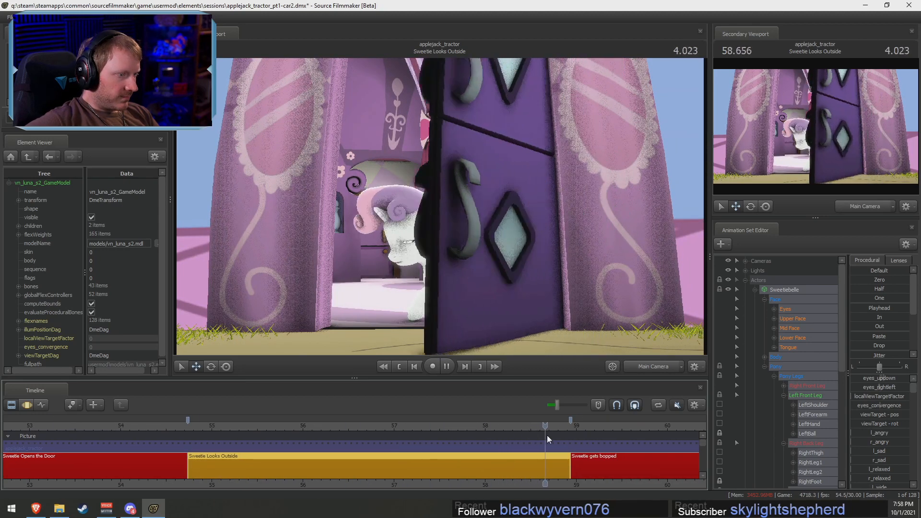
{"action": "left_click", "coordinate": [188, 428]}
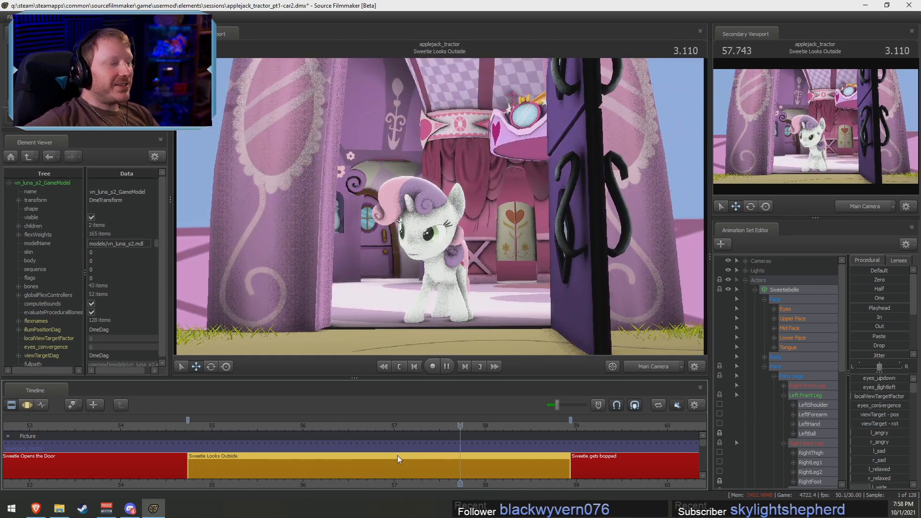
{"action": "key", "text": "space"}
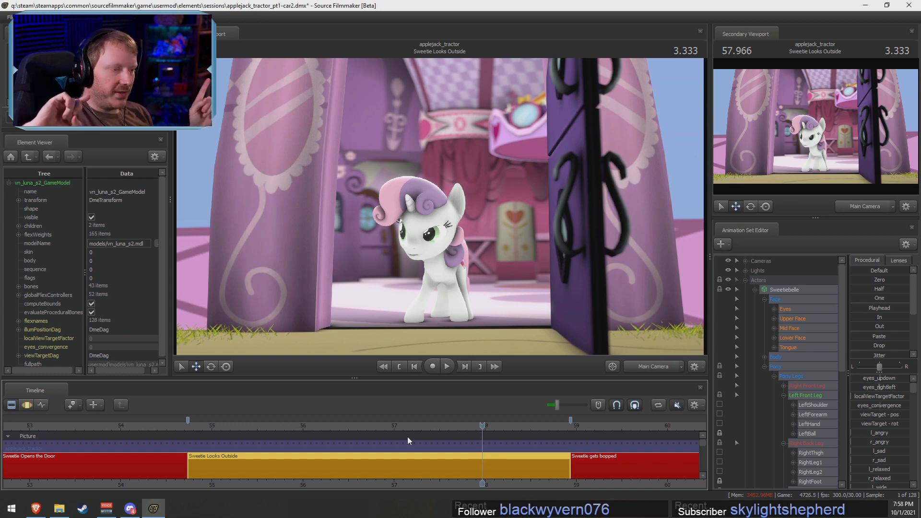
Replay part of the Sweetie Looks Outside shot from 56 seconds and review the whole sequence of shots
{"action": "left_click_drag", "start_coordinate": [384, 422], "coordinate": [357, 418]}
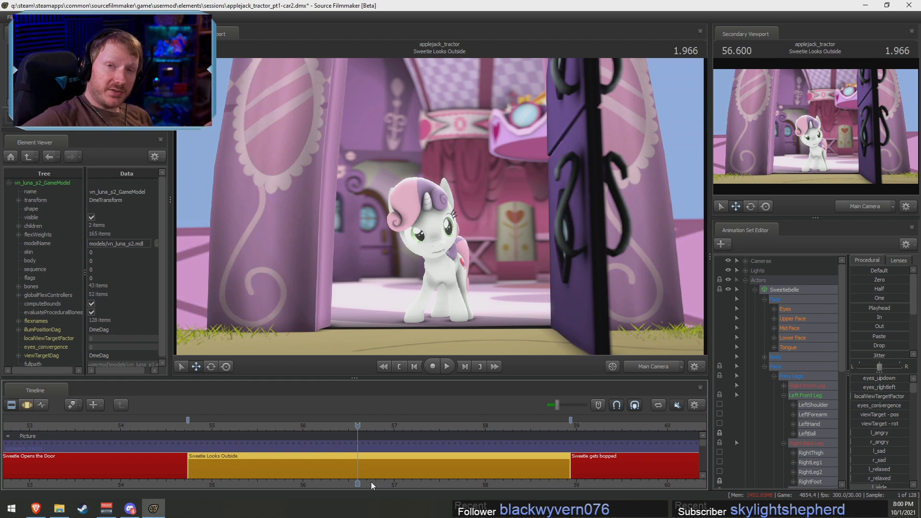
{"action": "left_click_drag", "start_coordinate": [375, 431], "coordinate": [309, 434]}
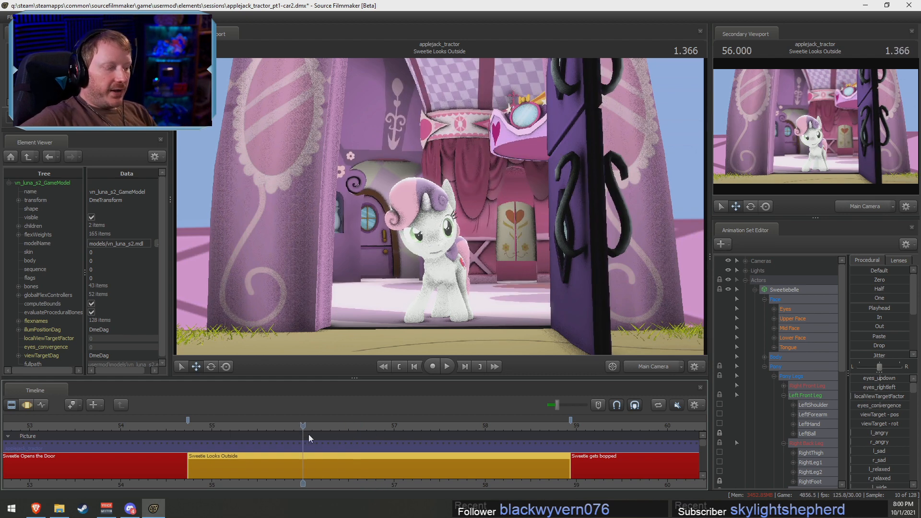
{"action": "key", "text": "space"}
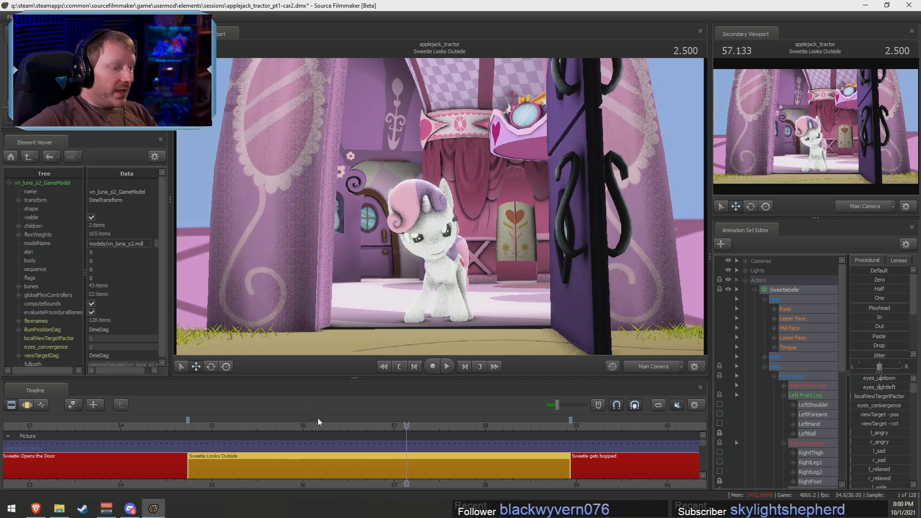
{"action": "scroll", "coordinate": [320, 424], "scroll_direction": "down", "scroll_amount": 2}
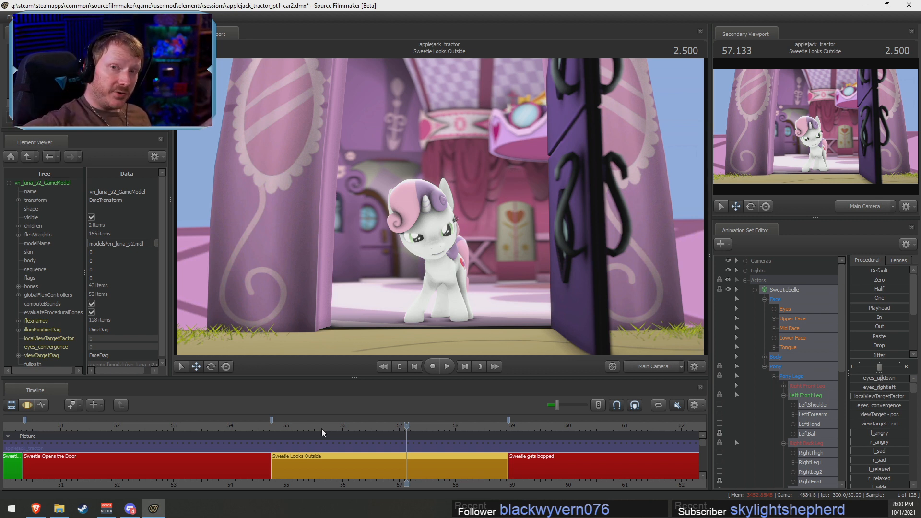
{"action": "scroll", "coordinate": [336, 432], "scroll_direction": "down", "scroll_amount": 8}
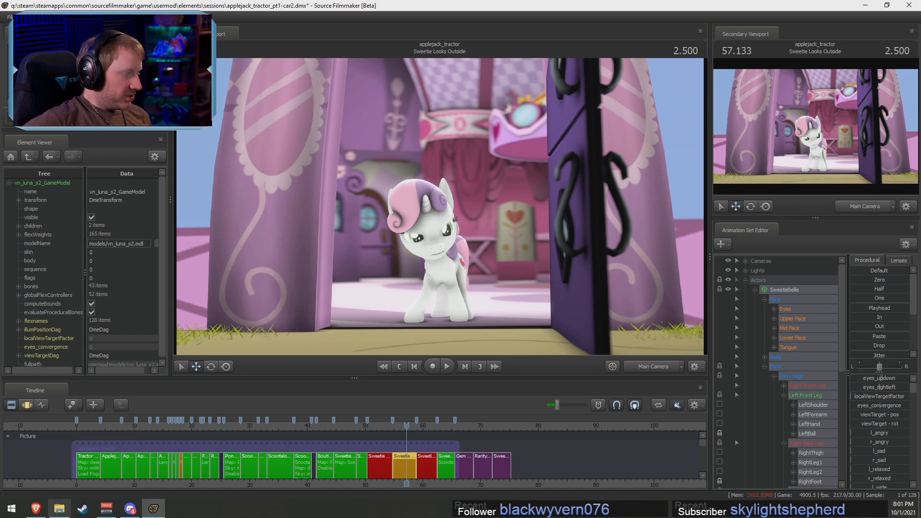
Switch to the Brave browser and open the 15.ai text-to-speech site in place of the Pokémon GO search
{"action": "left_click", "coordinate": [36, 509]}
{"action": "left_click", "coordinate": [77, 5]}
{"action": "left_click", "coordinate": [161, 6]}
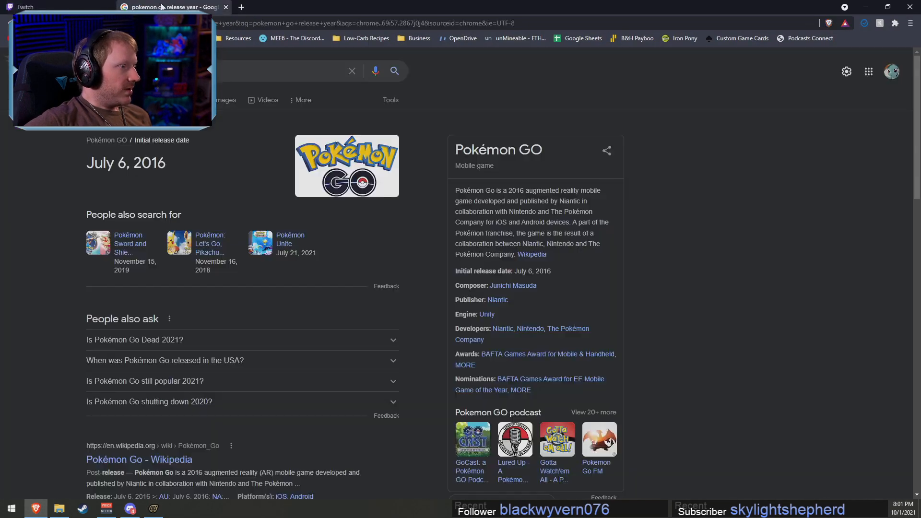
{"action": "left_click", "coordinate": [242, 23]}
{"action": "left_click", "coordinate": [9, 23]}
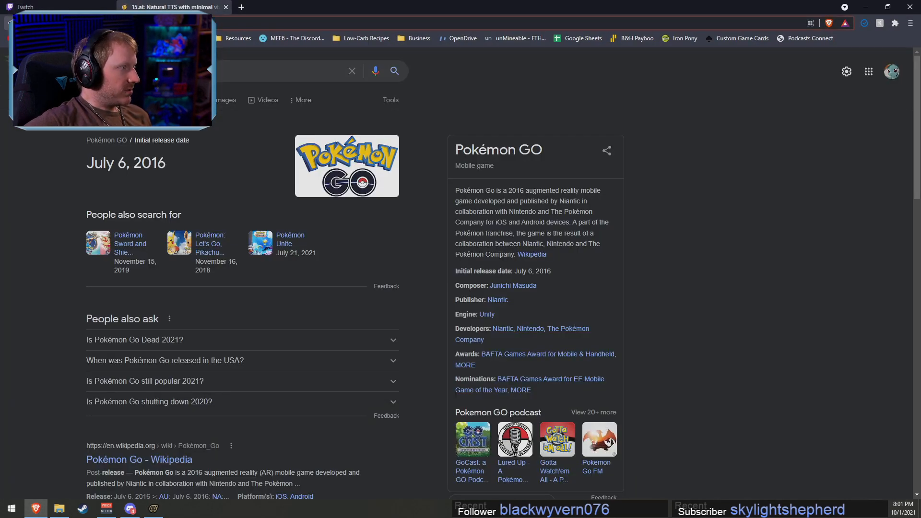
{"action": "left_click", "coordinate": [10, 23]}
{"action": "left_click", "coordinate": [23, 23]}
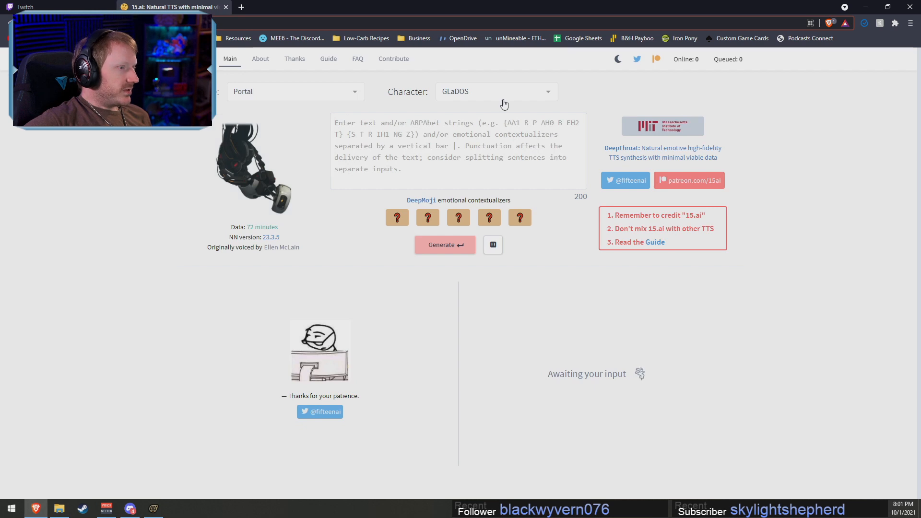
Choose My Little Pony: Friendship is Magic as the source and Sweetie Belle as the character voice
{"action": "left_click", "coordinate": [502, 94]}
{"action": "left_click", "coordinate": [255, 95]}
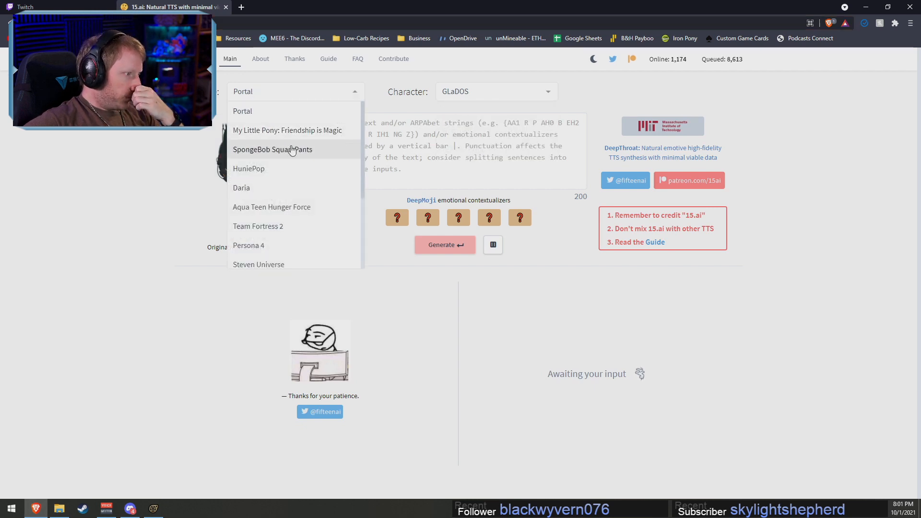
{"action": "left_click", "coordinate": [287, 130]}
{"action": "left_click", "coordinate": [485, 92]}
{"action": "scroll", "coordinate": [489, 179], "scroll_direction": "down", "scroll_amount": 4}
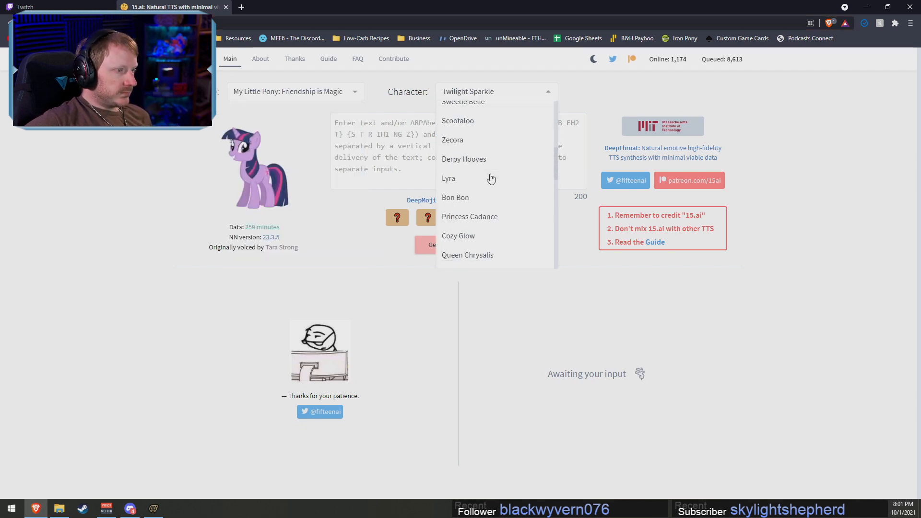
{"action": "scroll", "coordinate": [478, 150], "scroll_direction": "up", "scroll_amount": 2}
{"action": "left_click", "coordinate": [477, 148]}
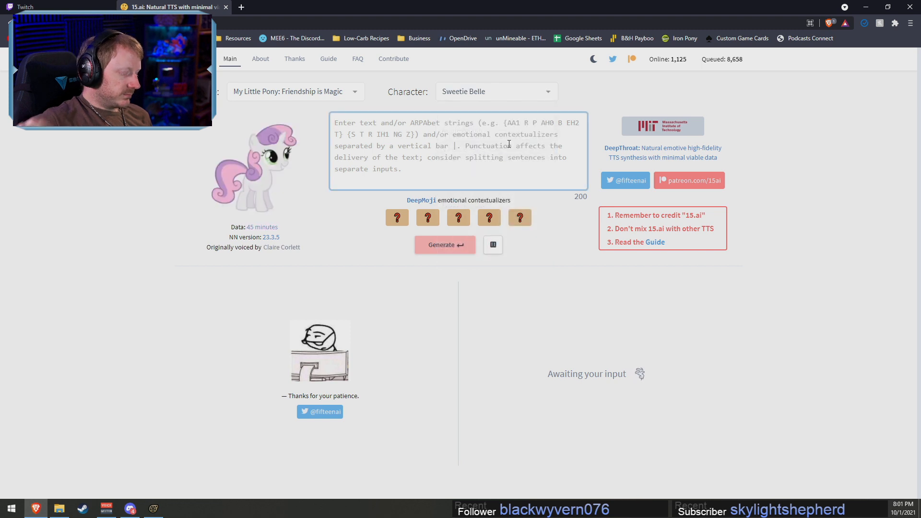
Generate Sweetie Belle's speech for the line "what the fuck."
{"action": "type", "text": "what the fuck."}
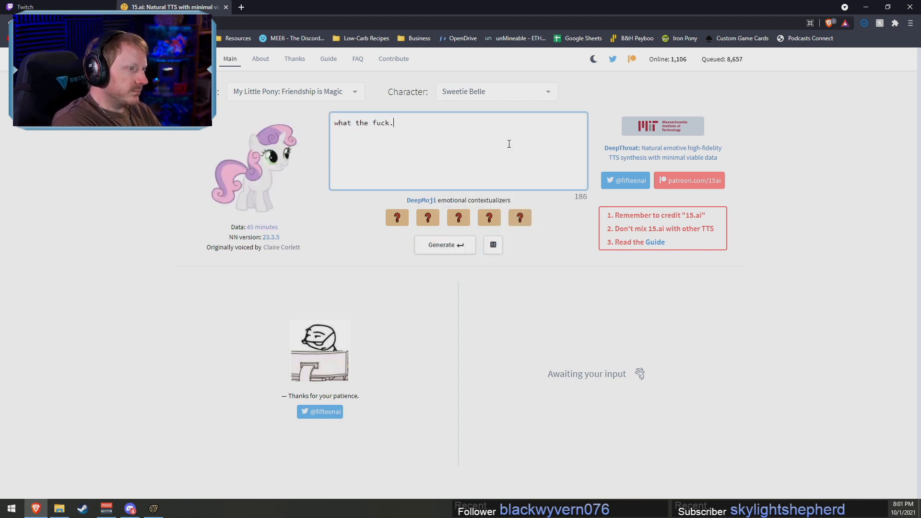
{"action": "left_click", "coordinate": [460, 247]}
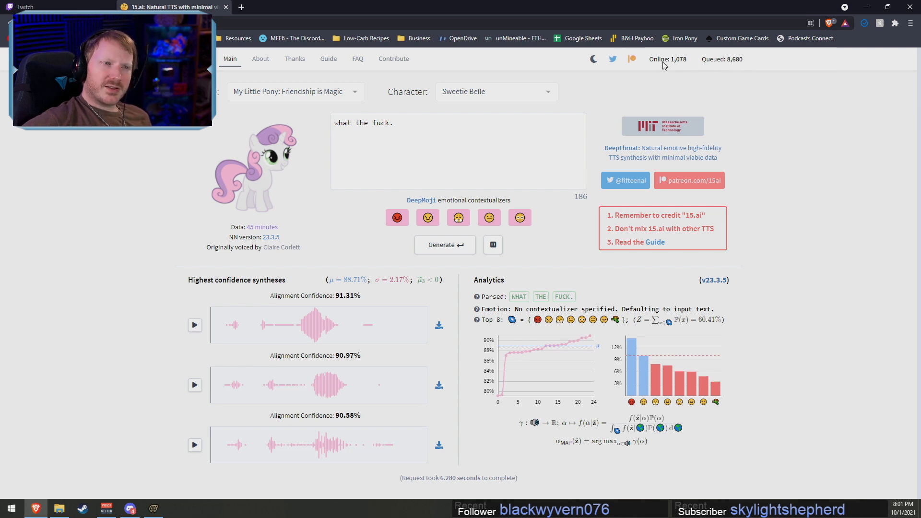
Listen to the three generated takes and save the third one as sweetiebelle wtf.wav
{"action": "left_click", "coordinate": [194, 325]}
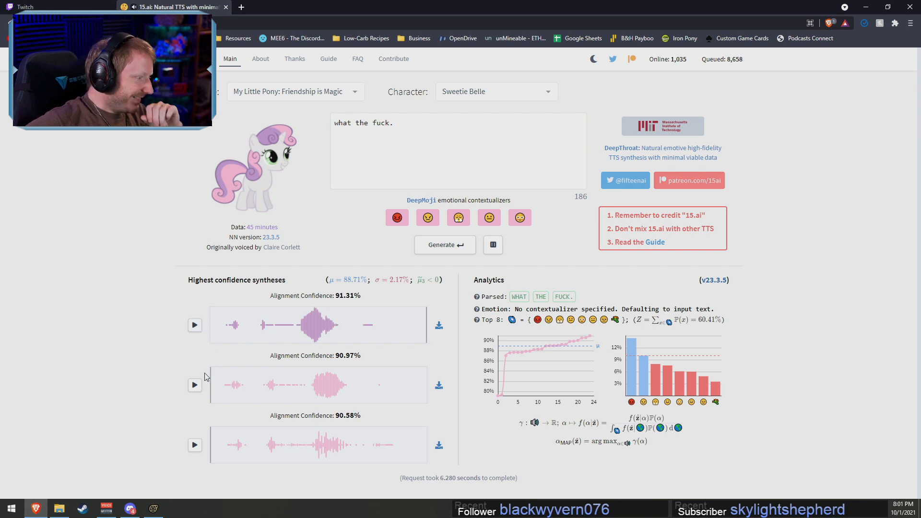
{"action": "left_click", "coordinate": [195, 386]}
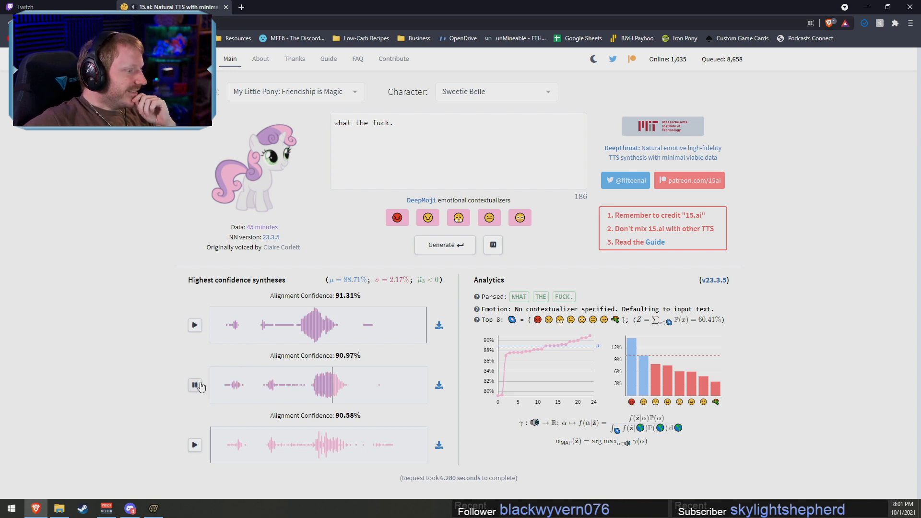
{"action": "left_click", "coordinate": [197, 446]}
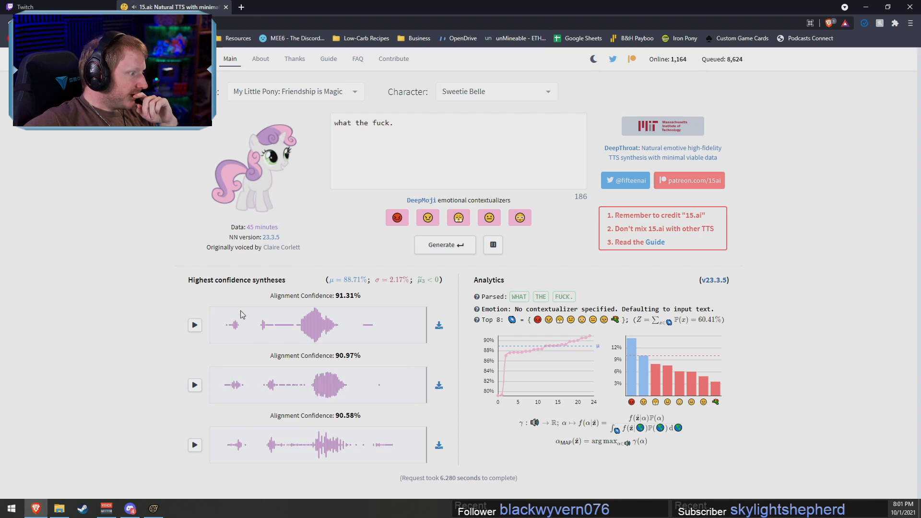
{"action": "left_click", "coordinate": [439, 446]}
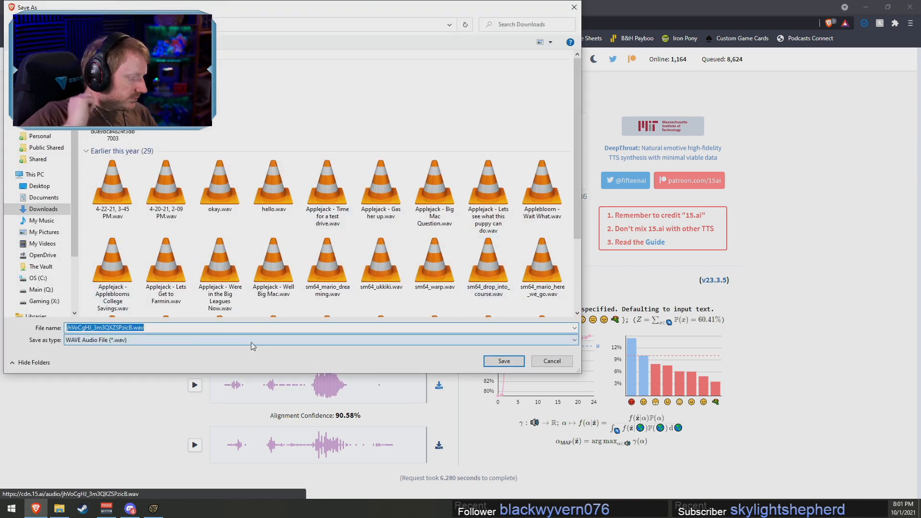
{"action": "type", "text": "sweetie"}
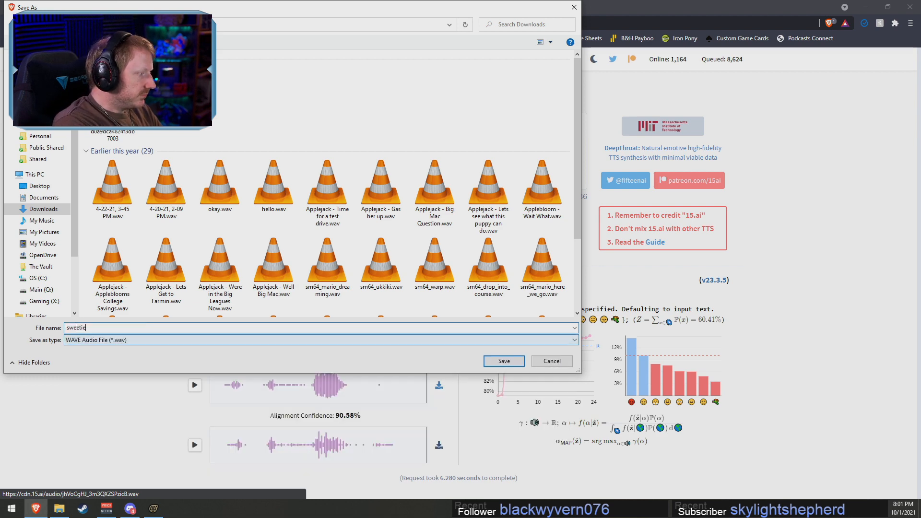
{"action": "type", "text": "belle wtf"}
{"action": "key", "text": "Return"}
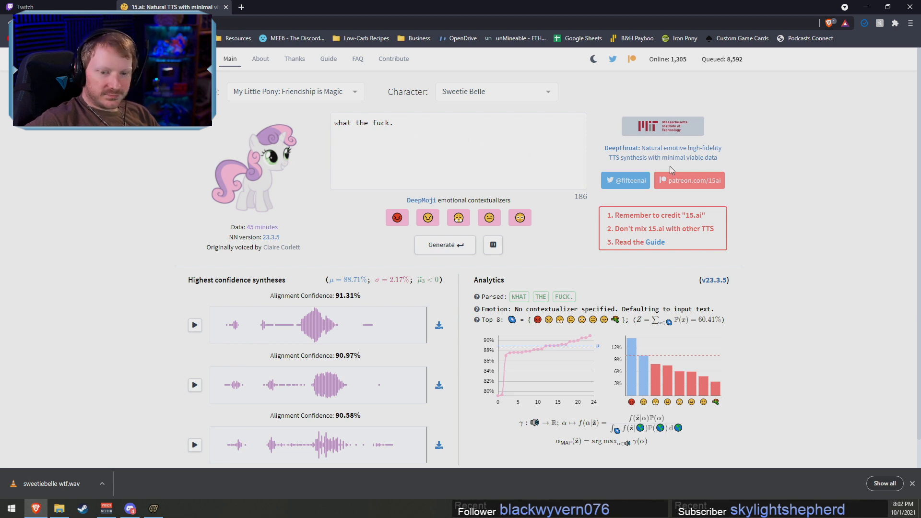
Change the line to "what the fuck?", generate it, and listen to all three takes, replaying the first
{"action": "left_click", "coordinate": [427, 134]}
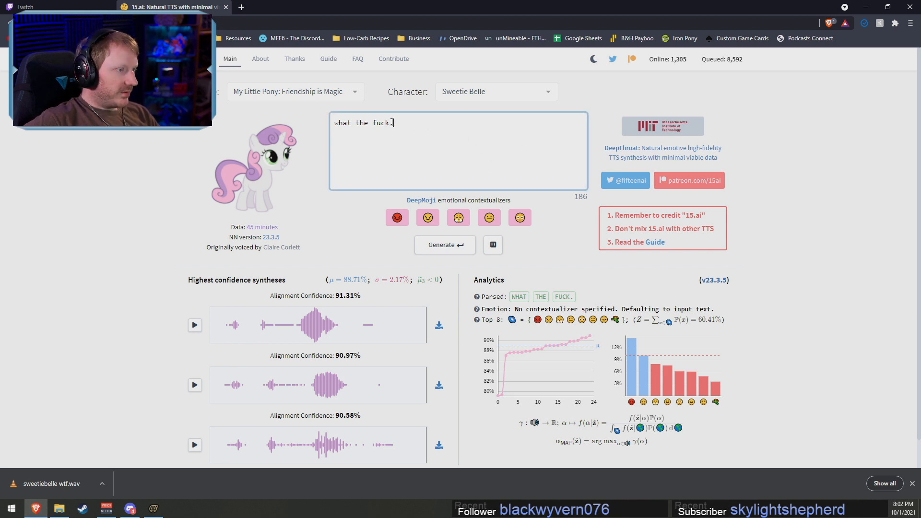
{"action": "left_click", "coordinate": [443, 243]}
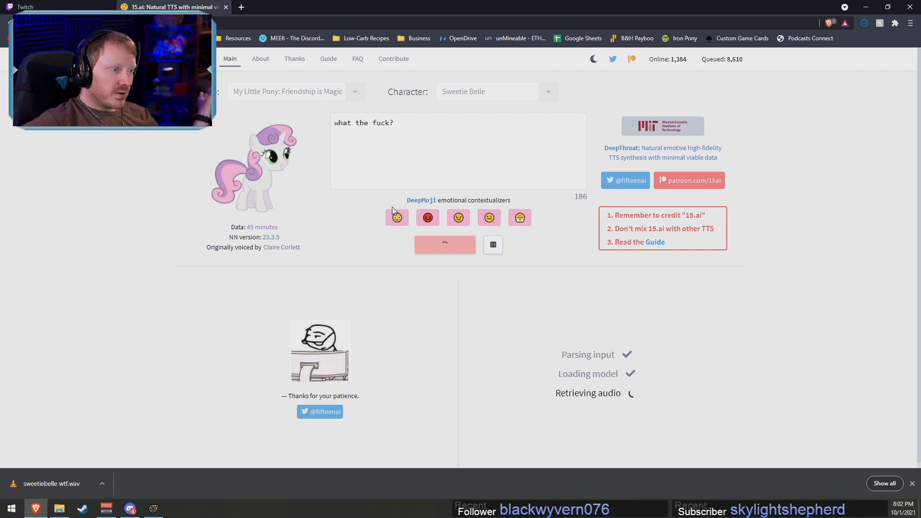
{"action": "left_click", "coordinate": [194, 324]}
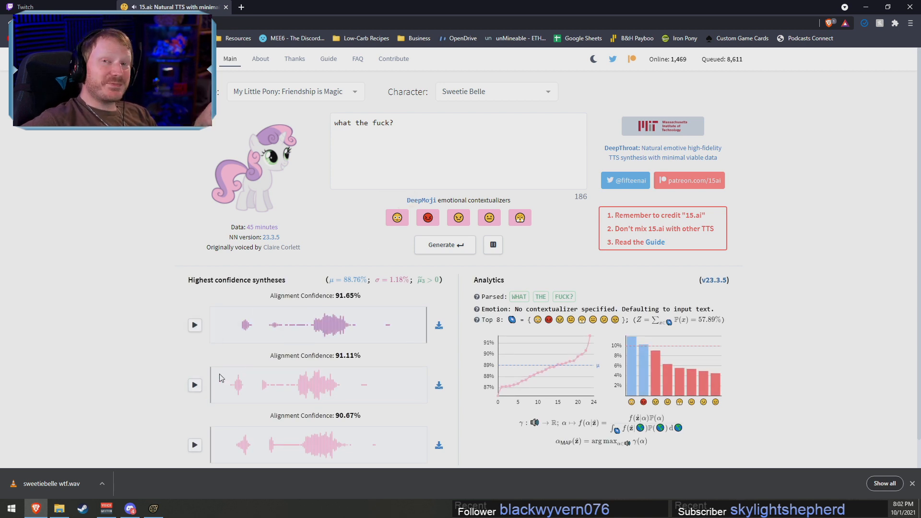
{"action": "left_click", "coordinate": [194, 386]}
{"action": "left_click", "coordinate": [194, 444]}
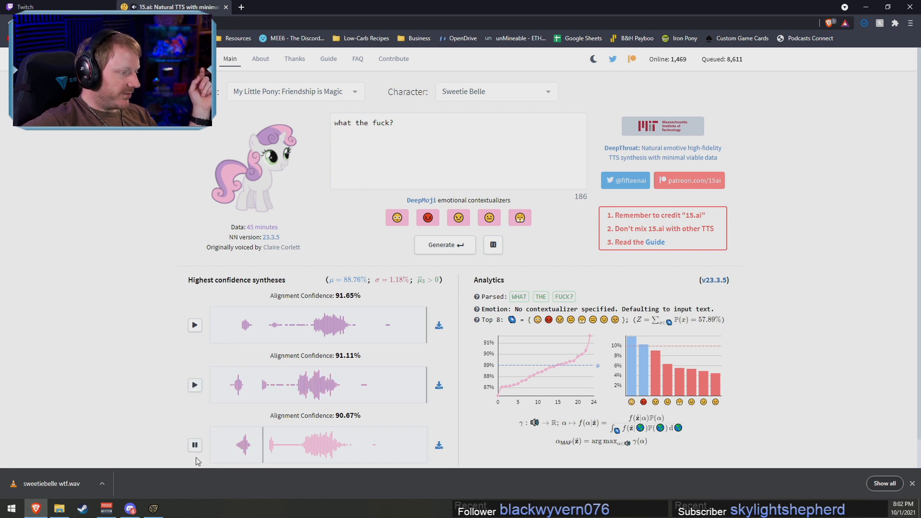
{"action": "left_click", "coordinate": [194, 325]}
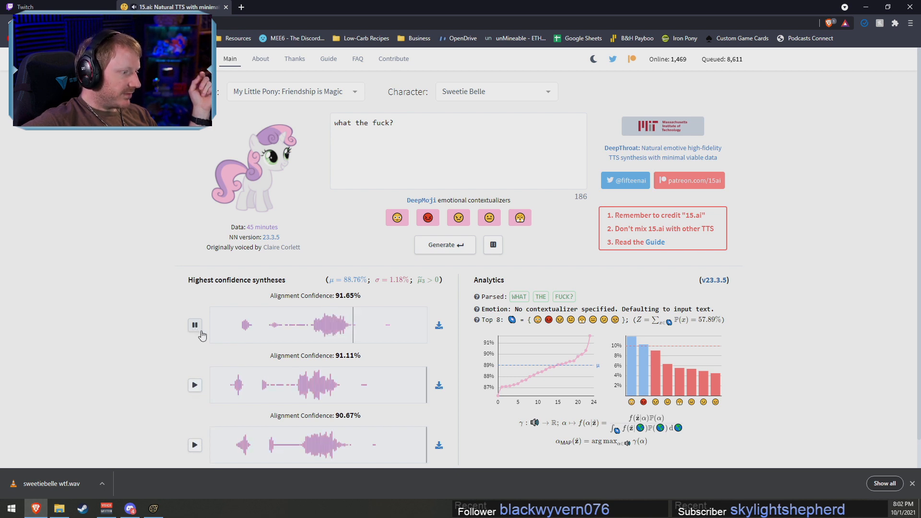
Regenerate the "what the fuck?" line and listen to each of the three new takes
{"action": "left_click", "coordinate": [458, 244]}
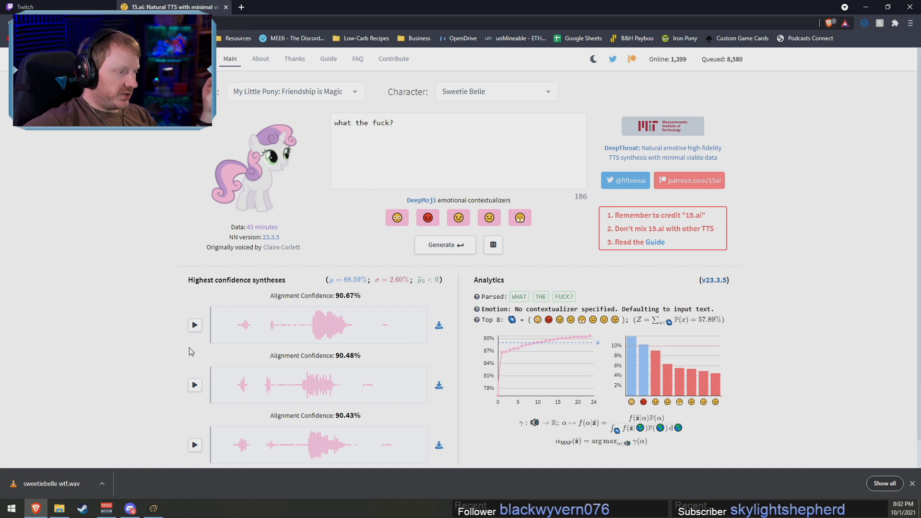
{"action": "left_click", "coordinate": [194, 324]}
{"action": "left_click", "coordinate": [194, 385]}
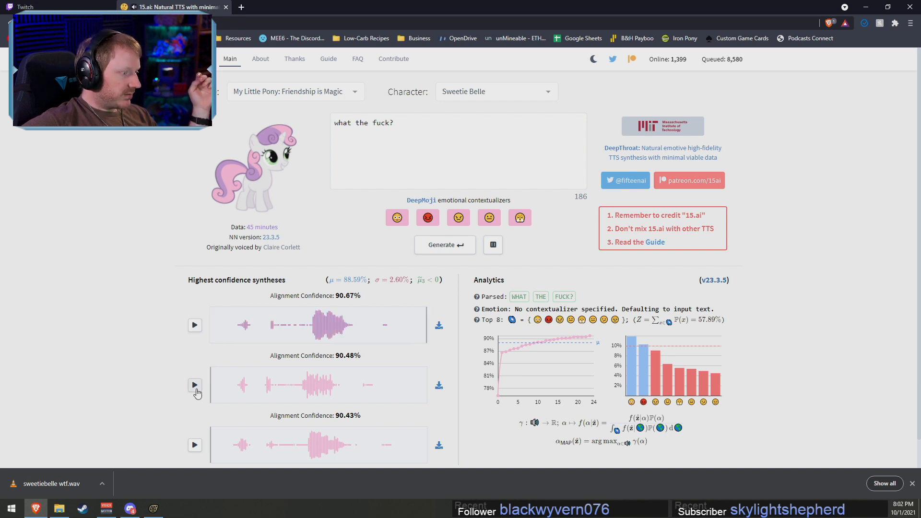
{"action": "left_click", "coordinate": [194, 444]}
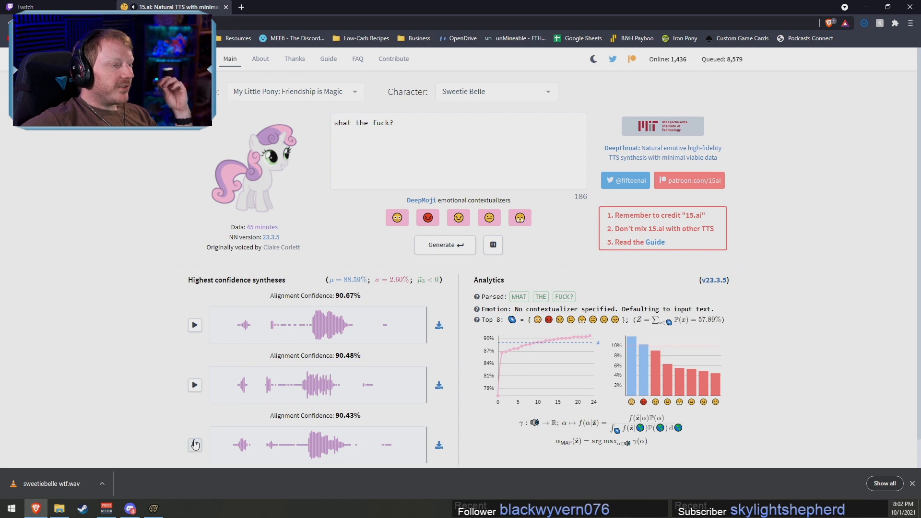
Generate another set of takes for the same question and audition all three
{"action": "double_click", "coordinate": [436, 245]}
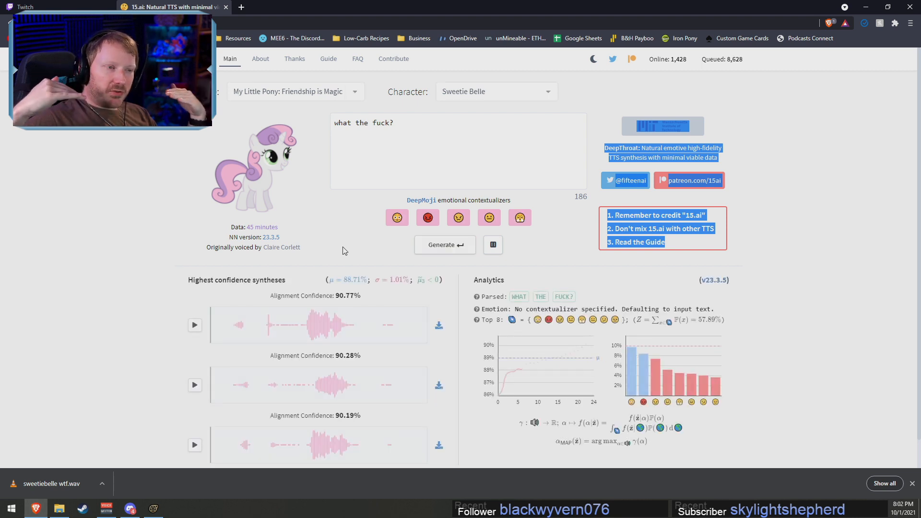
{"action": "left_click", "coordinate": [194, 324]}
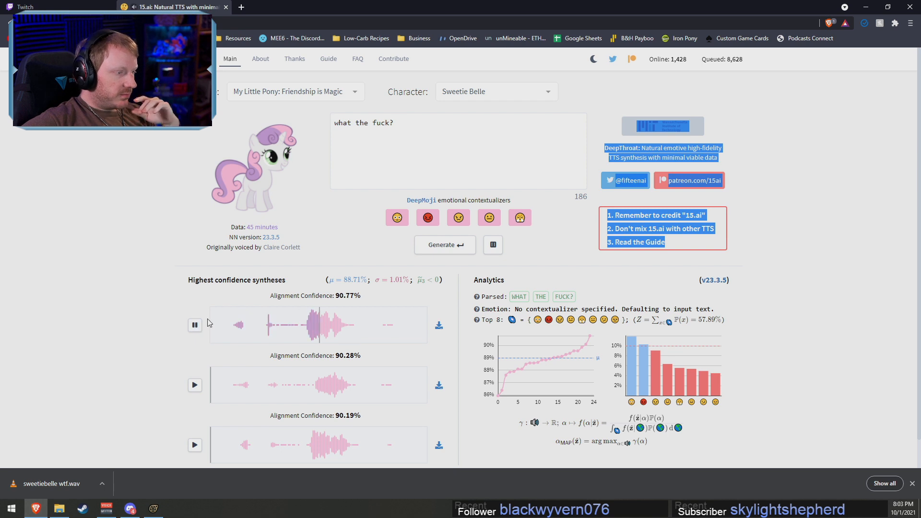
{"action": "left_click", "coordinate": [194, 384]}
{"action": "scroll", "coordinate": [185, 396], "scroll_direction": "down", "scroll_amount": 1}
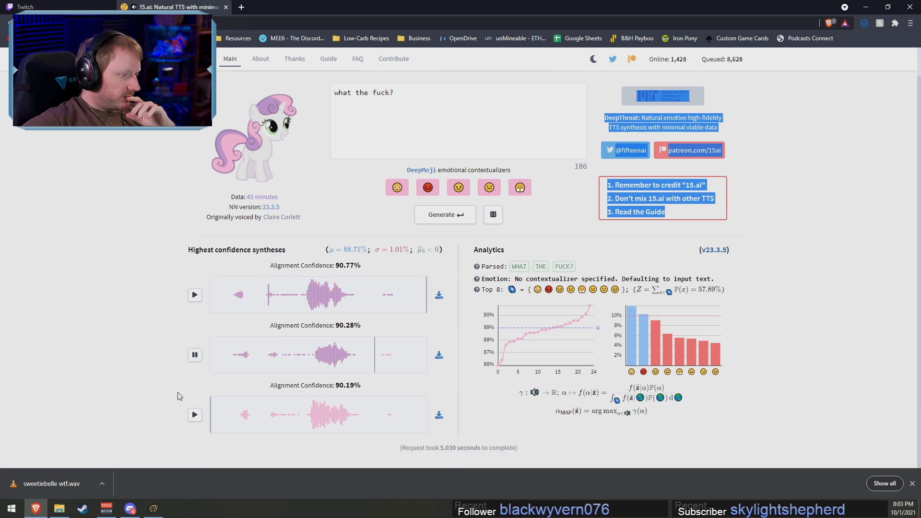
{"action": "left_click", "coordinate": [191, 417]}
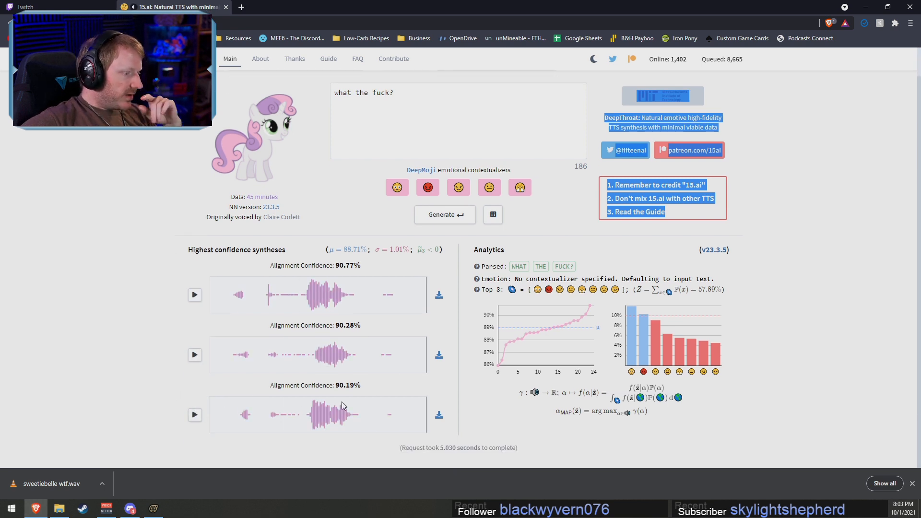
Extend the line to "what the fuck was that?" and generate its speech twice
{"action": "scroll", "coordinate": [331, 405], "scroll_direction": "up", "scroll_amount": 1}
{"action": "left_click", "coordinate": [504, 131]}
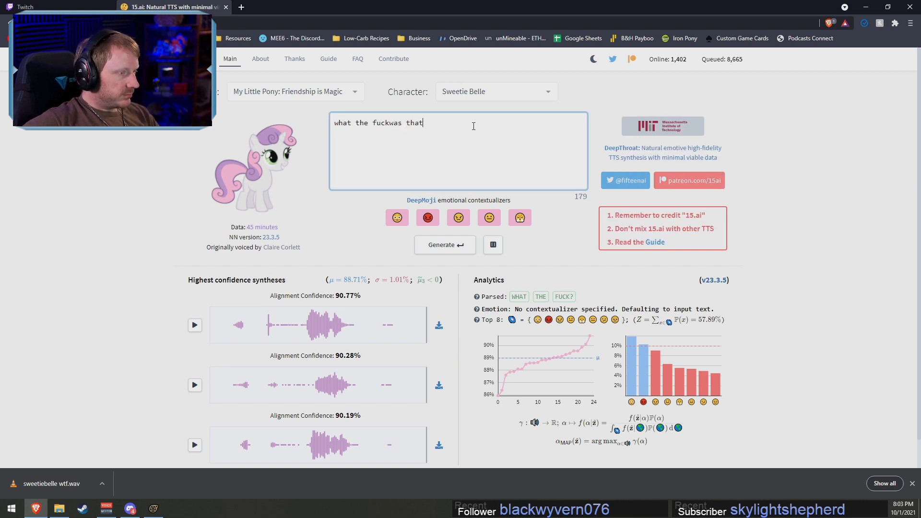
{"action": "left_click", "coordinate": [389, 123]}
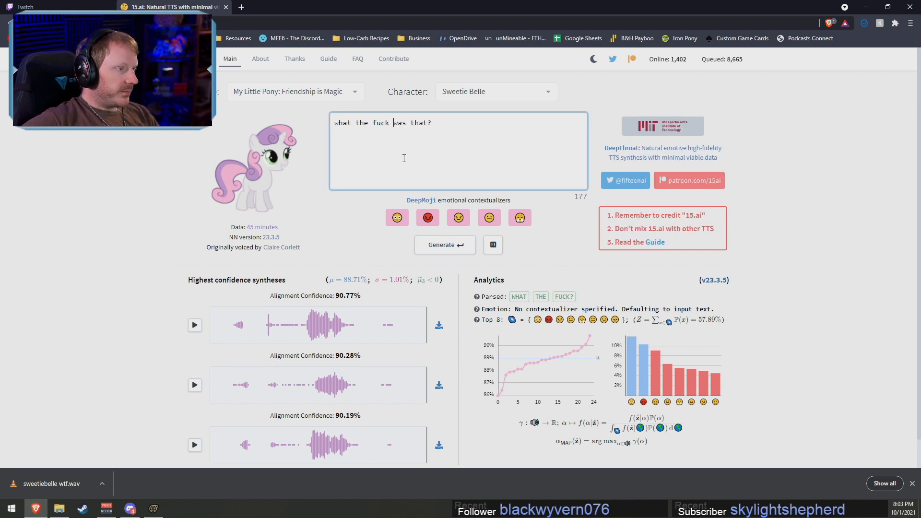
{"action": "left_click", "coordinate": [444, 245]}
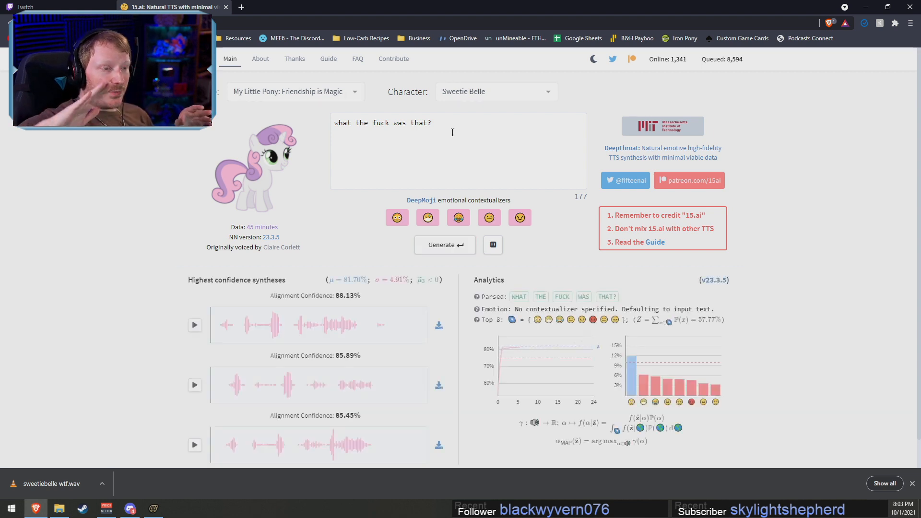
{"action": "left_click", "coordinate": [445, 244]}
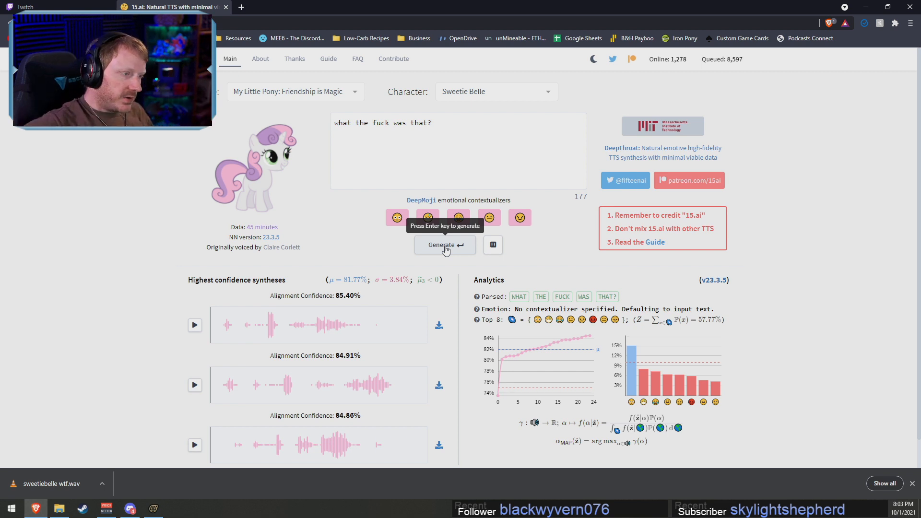
Listen to the takes of "what the fuck was that?", replaying the first several times before playing the second and third
{"action": "left_click", "coordinate": [195, 324]}
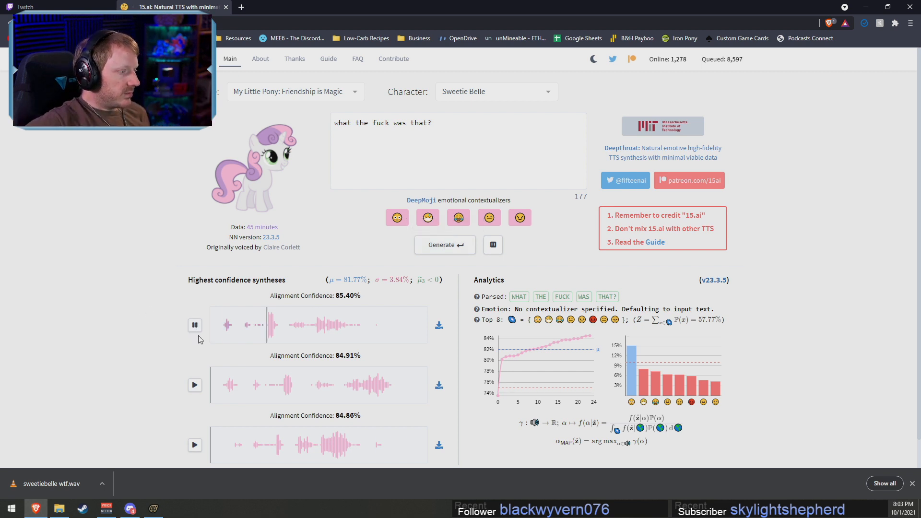
{"action": "left_click", "coordinate": [194, 328]}
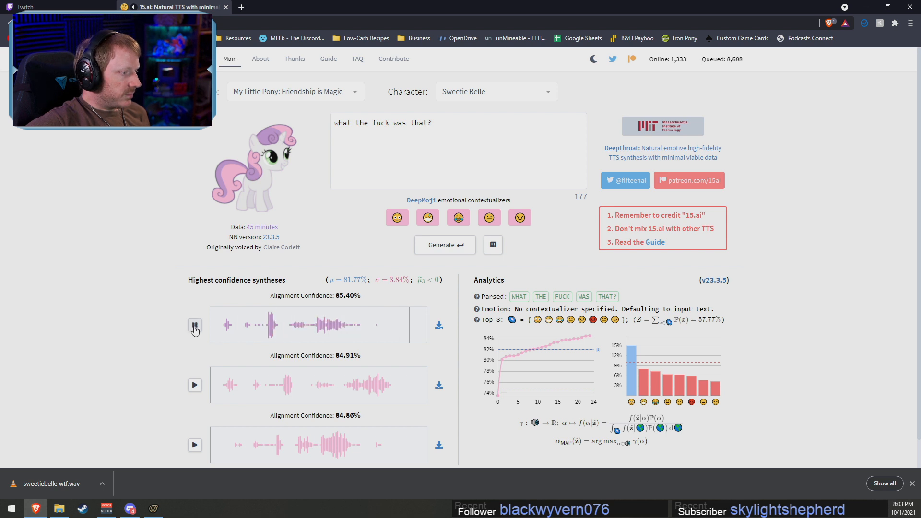
{"action": "left_click", "coordinate": [194, 328]}
{"action": "left_click", "coordinate": [194, 328]}
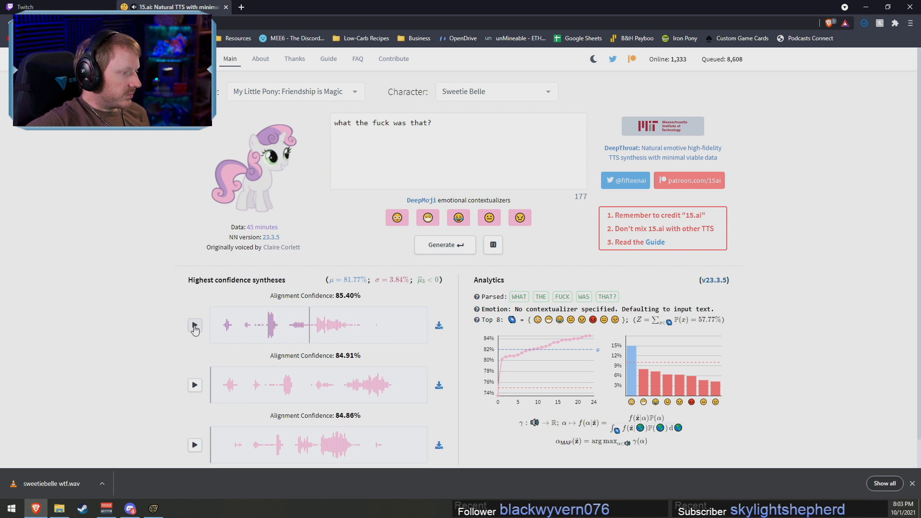
{"action": "left_click", "coordinate": [194, 328]}
{"action": "left_click", "coordinate": [194, 328]}
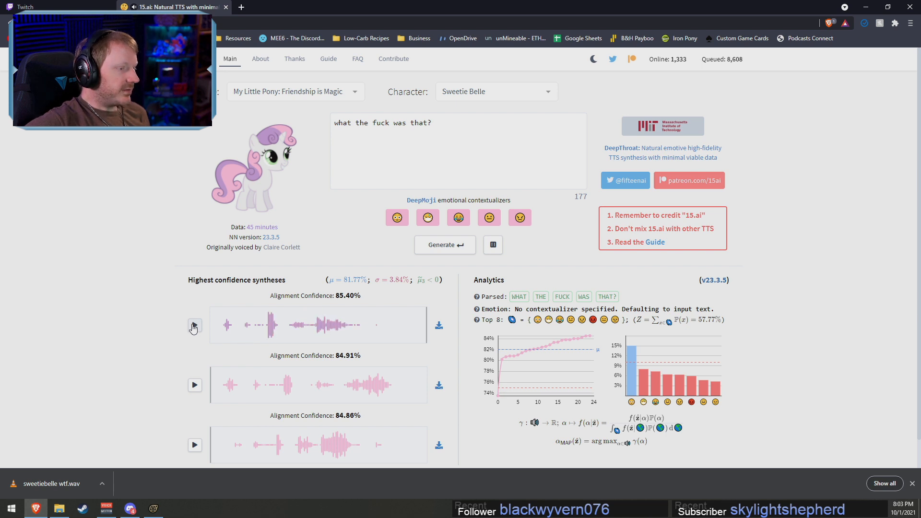
{"action": "left_click", "coordinate": [194, 327]}
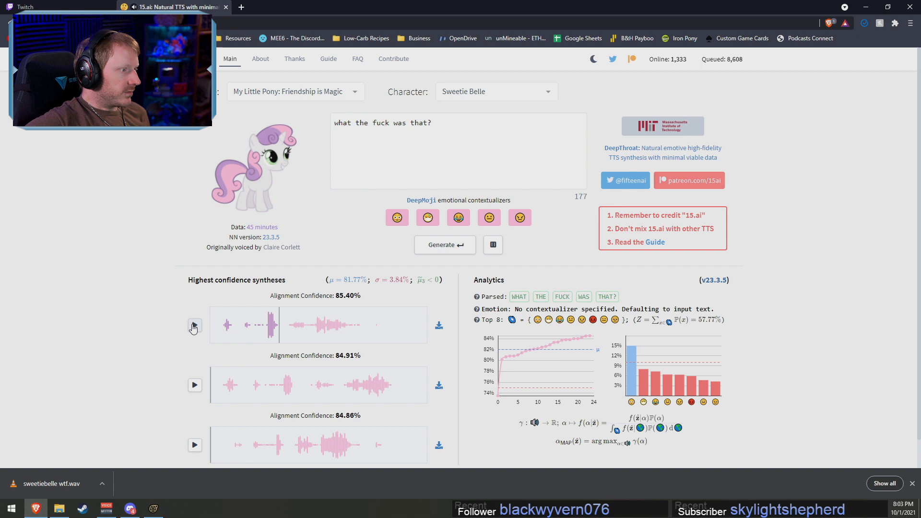
{"action": "left_click", "coordinate": [194, 386]}
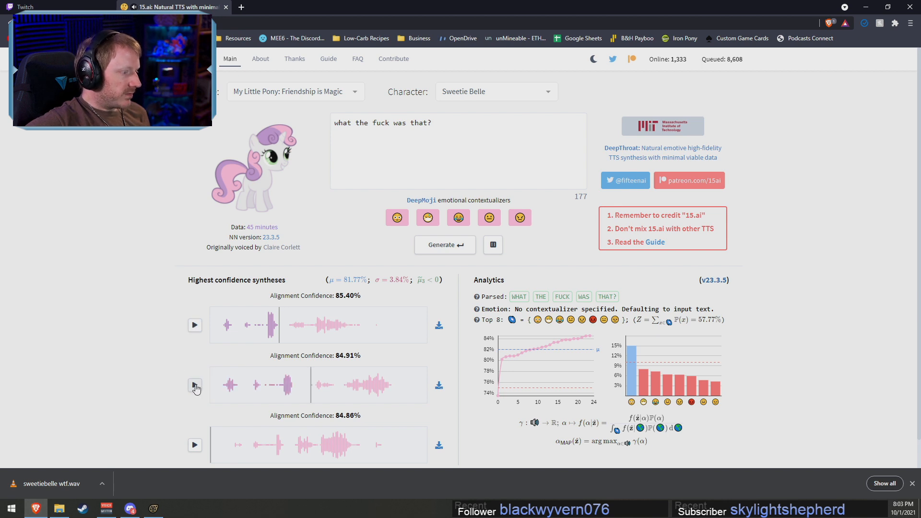
{"action": "scroll", "coordinate": [194, 386], "scroll_direction": "down", "scroll_amount": 1}
{"action": "left_click", "coordinate": [195, 415]}
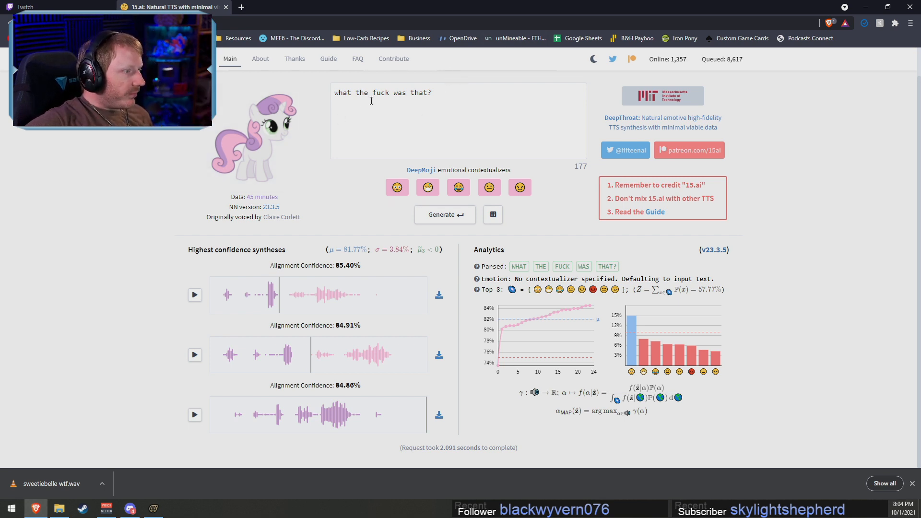
Switch the character voice to Rainbow Dash
{"action": "scroll", "coordinate": [478, 161], "scroll_direction": "up", "scroll_amount": 1}
{"action": "left_click", "coordinate": [475, 93]}
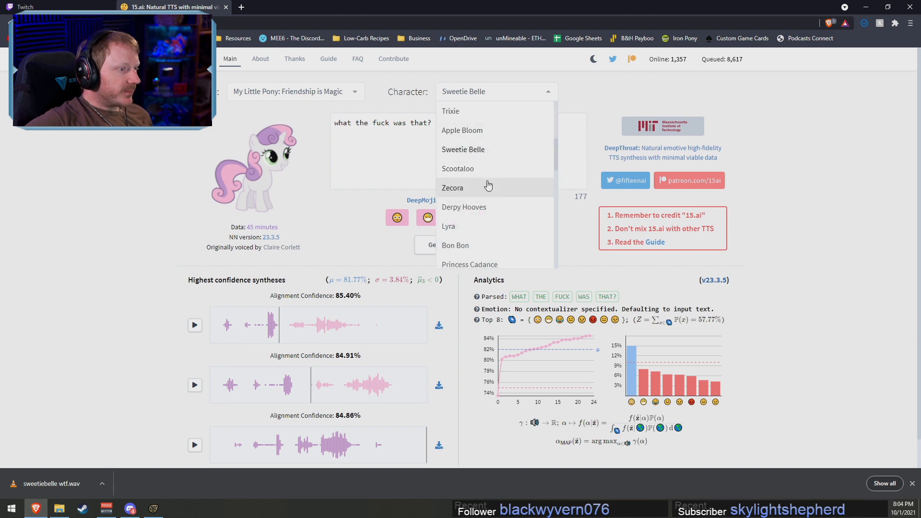
{"action": "scroll", "coordinate": [485, 206], "scroll_direction": "up", "scroll_amount": 3}
{"action": "scroll", "coordinate": [476, 149], "scroll_direction": "up", "scroll_amount": 2}
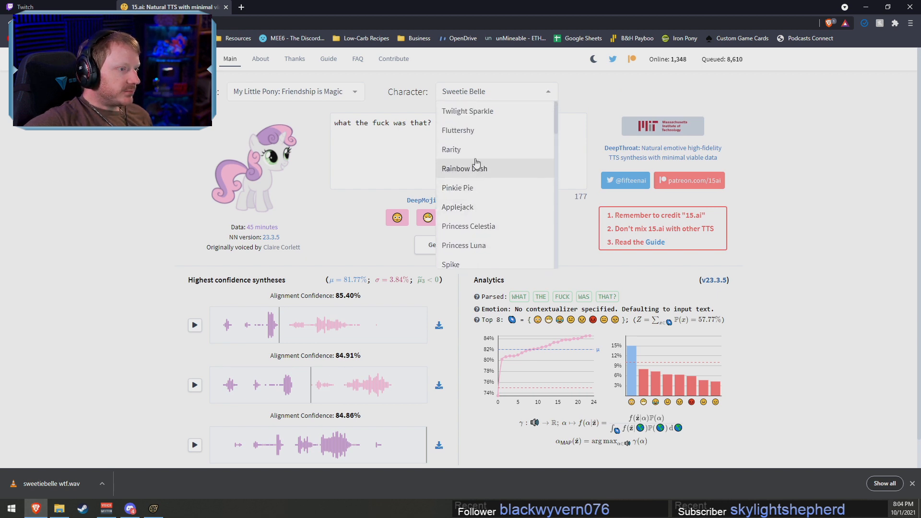
{"action": "left_click", "coordinate": [476, 169]}
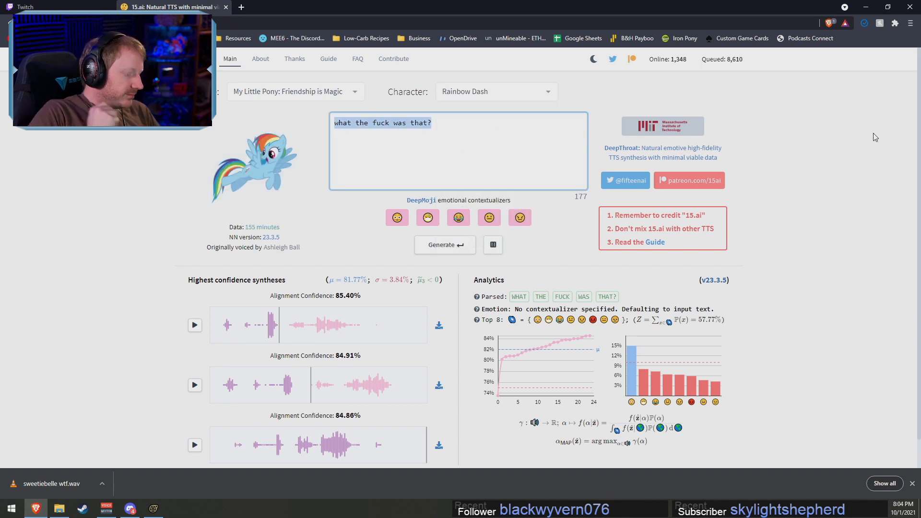
Replace the line with "okay kids, time to get in the grinder!" and generate its speech
{"action": "type", "text": "okay kids"}
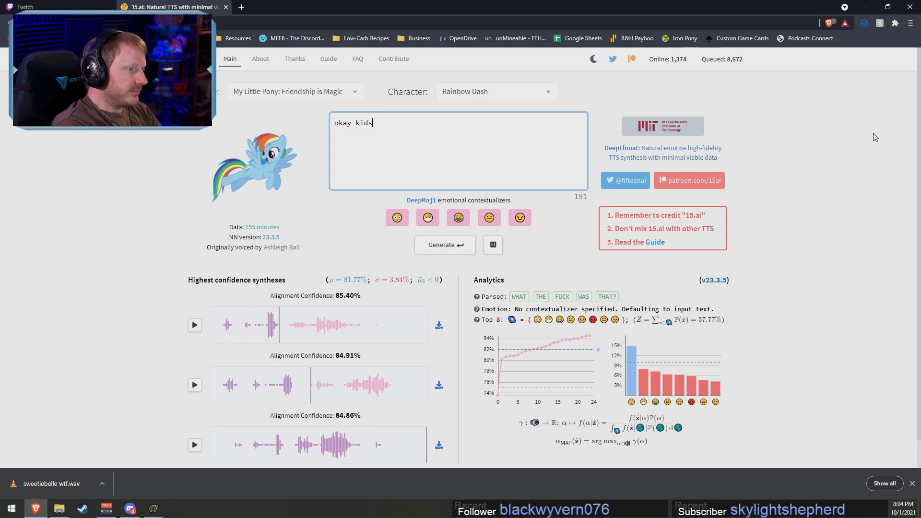
{"action": "type", "text": ", tri"}
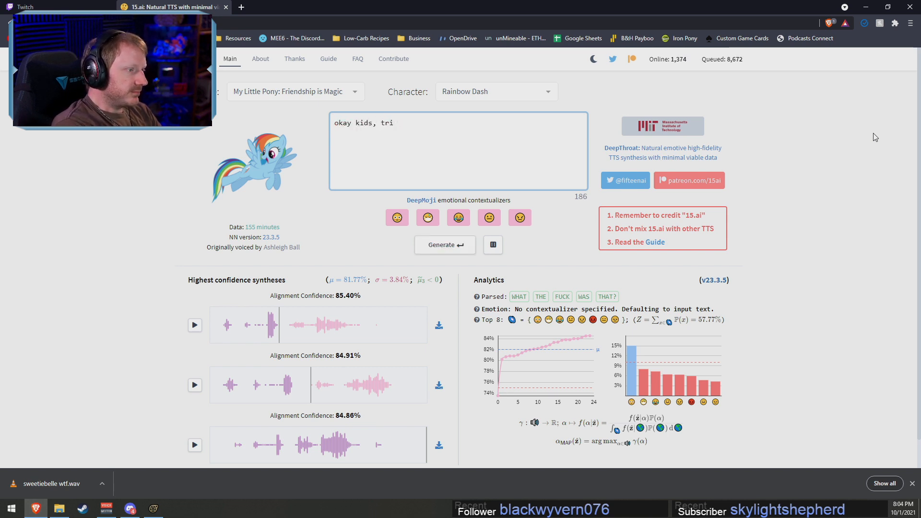
{"action": "type", "text": "e to ge "}
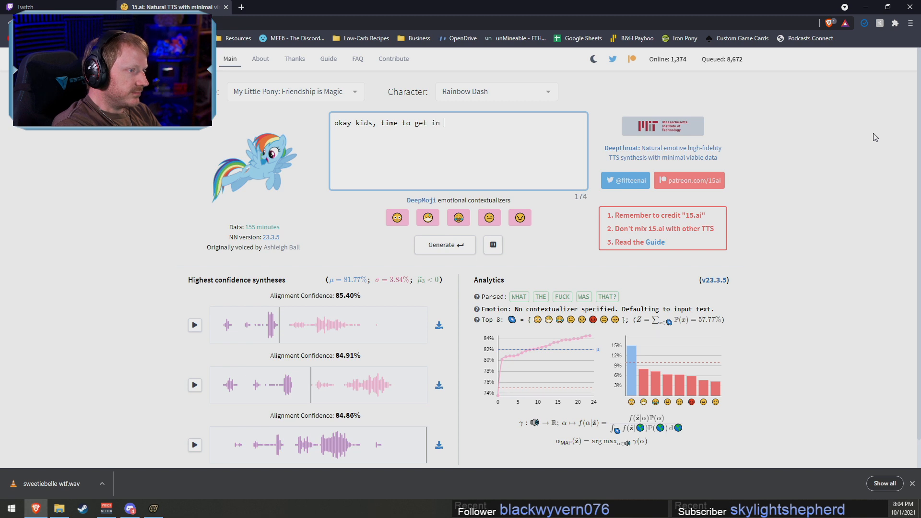
{"action": "type", "text": " in the grind"}
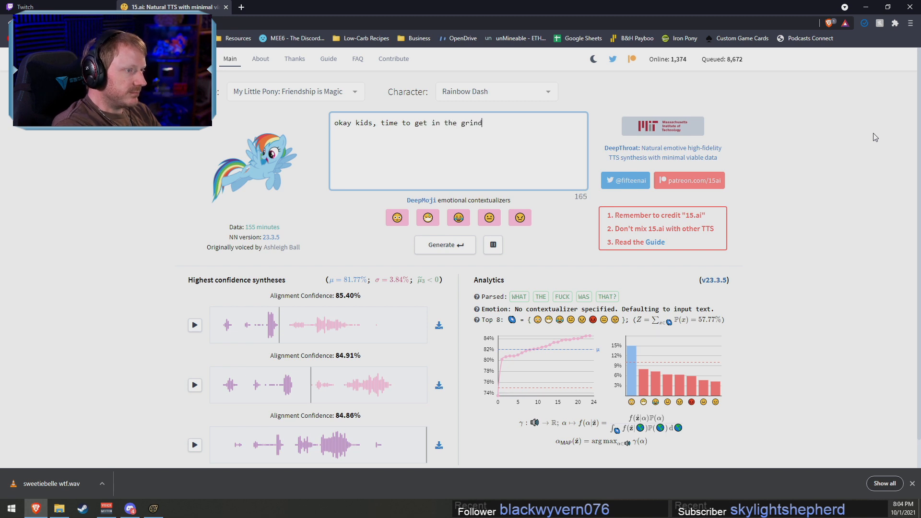
{"action": "type", "text": "er."}
{"action": "key", "text": "BackSpace"}
{"action": "type", "text": "!"}
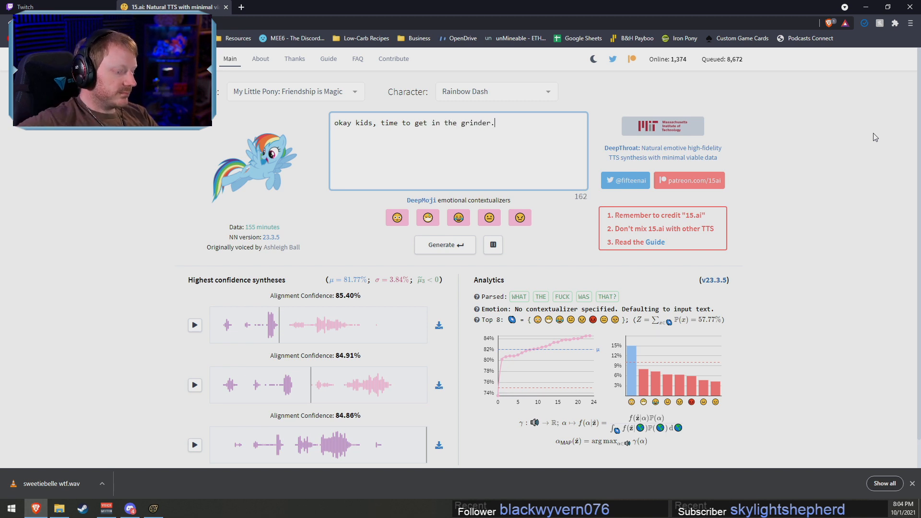
{"action": "left_click", "coordinate": [425, 245]}
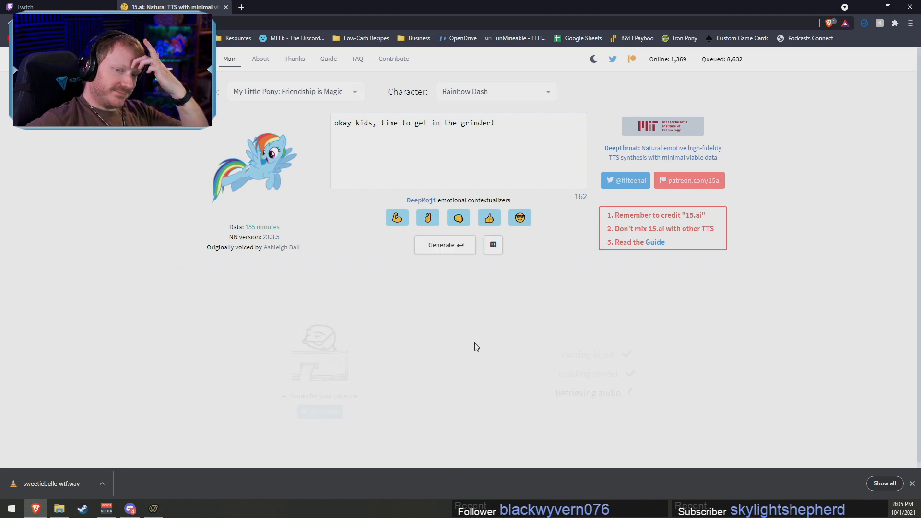
Listen to all three generated takes of the grinder line in order
{"action": "left_click", "coordinate": [194, 325]}
{"action": "scroll", "coordinate": [154, 343], "scroll_direction": "down", "scroll_amount": 1}
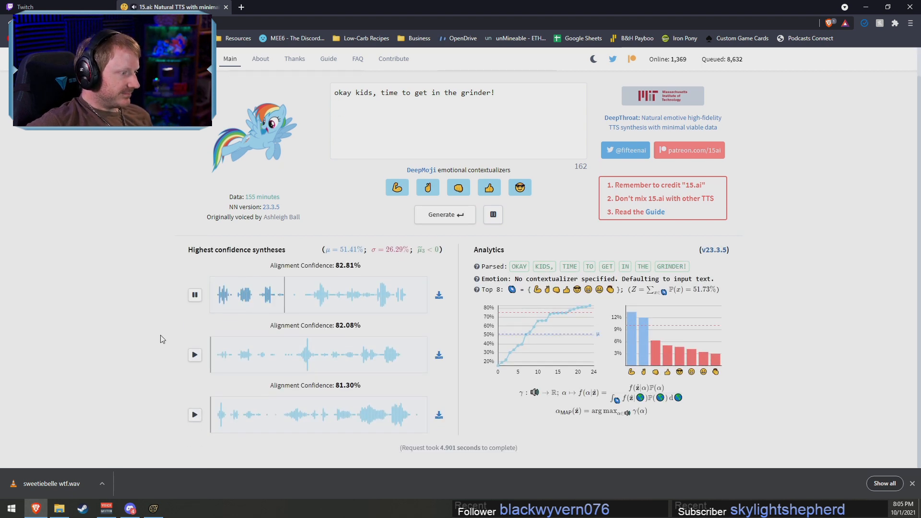
{"action": "left_click", "coordinate": [195, 355]}
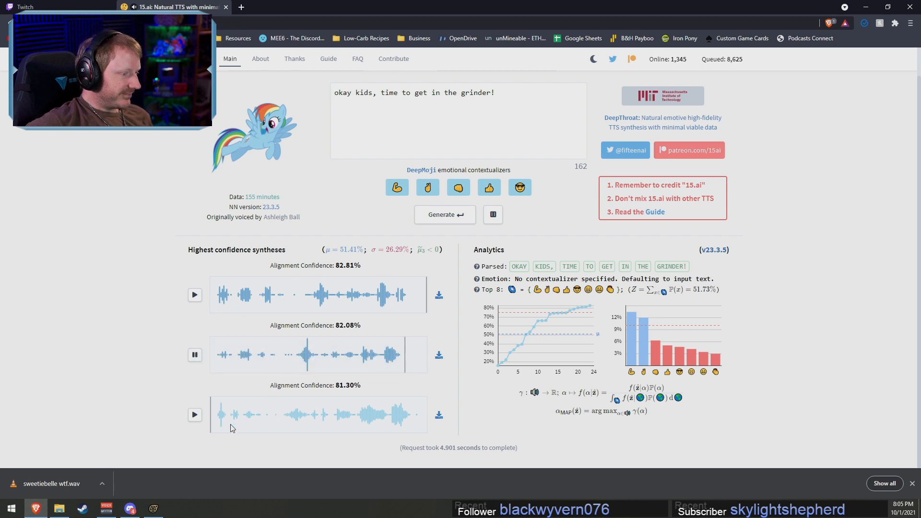
{"action": "left_click", "coordinate": [195, 414]}
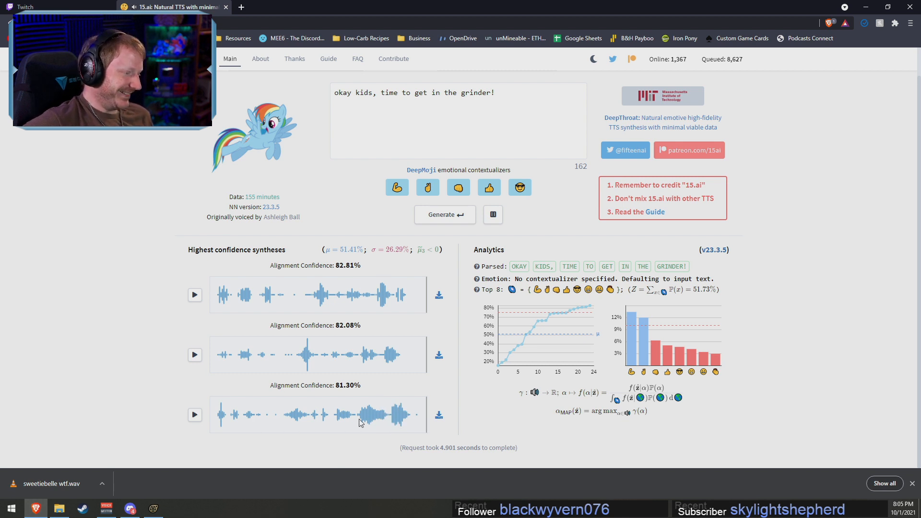
Replay the third take of the grinder line in full, and its ending several more times
{"action": "left_click", "coordinate": [196, 416]}
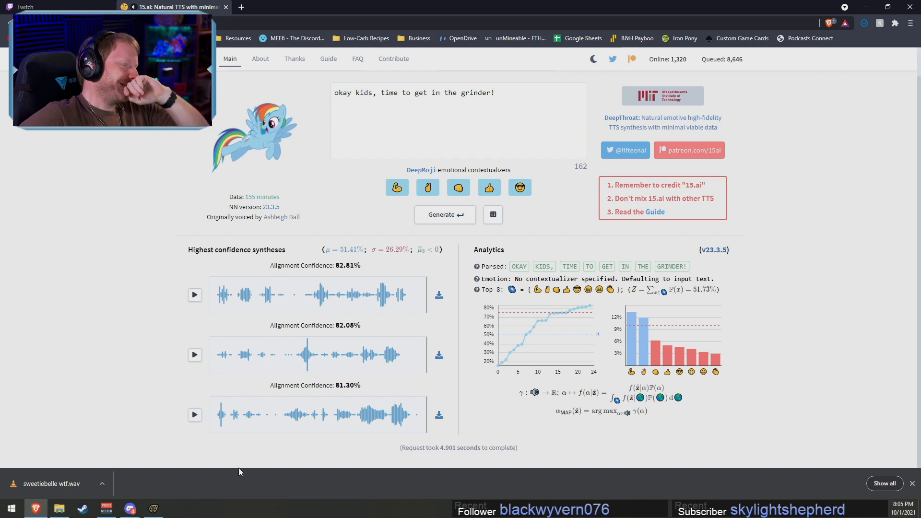
{"action": "left_click", "coordinate": [353, 415]}
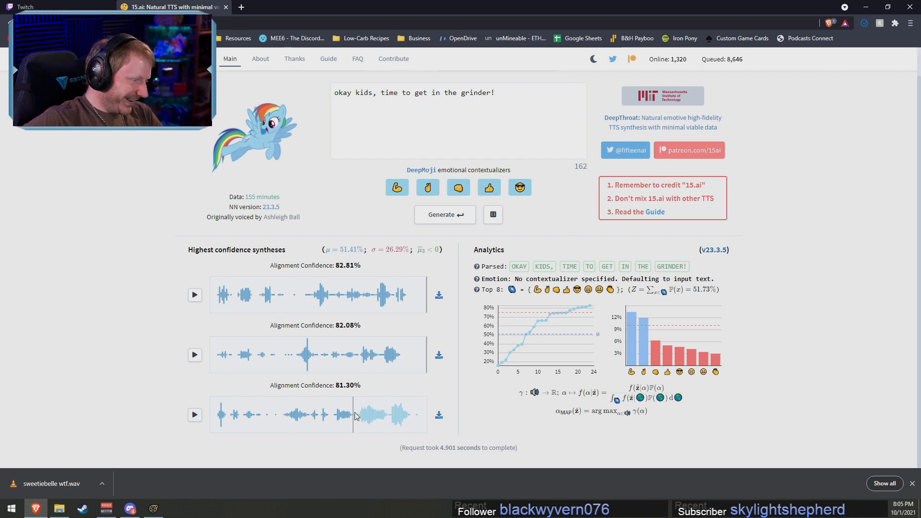
{"action": "left_click", "coordinate": [194, 415]}
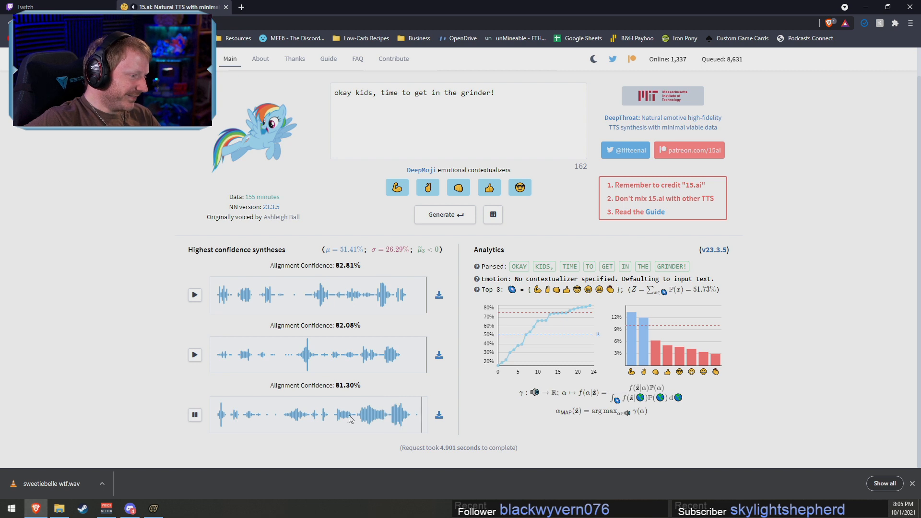
{"action": "left_click", "coordinate": [195, 415]}
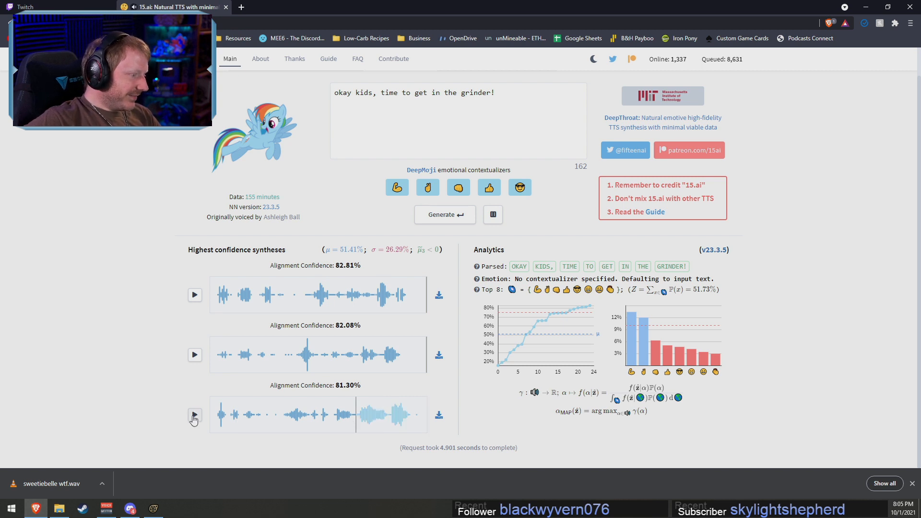
{"action": "left_click", "coordinate": [355, 421]}
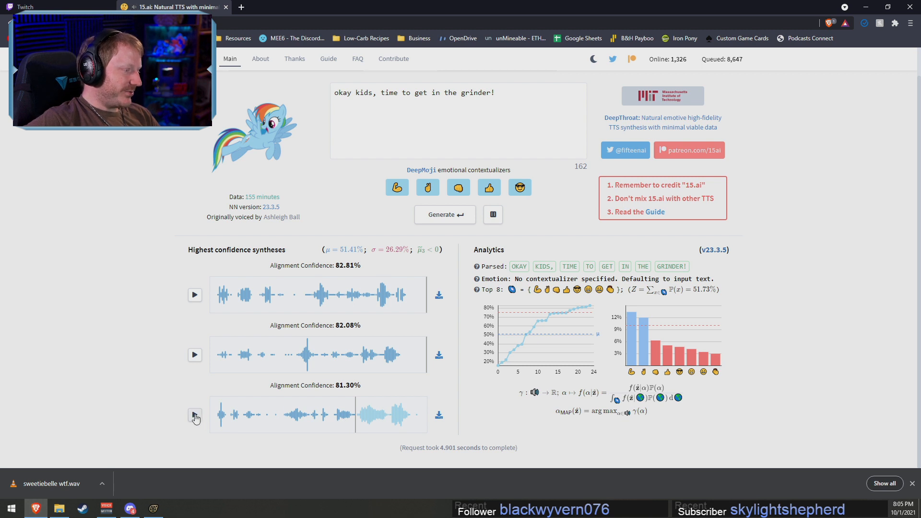
{"action": "left_click", "coordinate": [194, 415]}
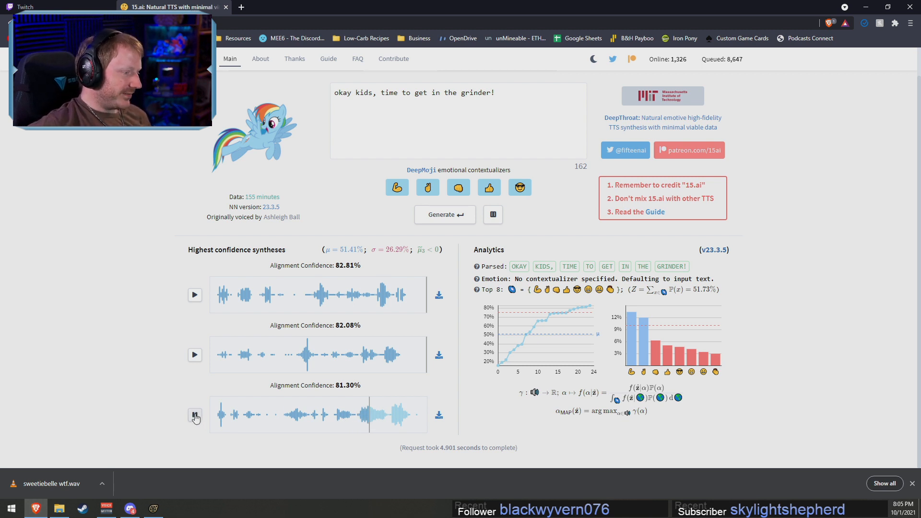
{"action": "mouse_move", "coordinate": [541, 309]}
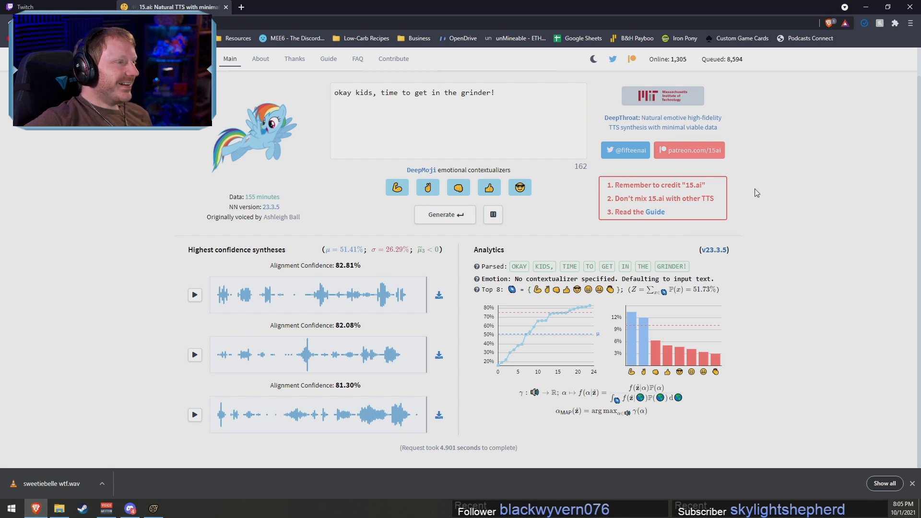
Switch the character voice to Fluttershy
{"action": "scroll", "coordinate": [474, 131], "scroll_direction": "up", "scroll_amount": 1}
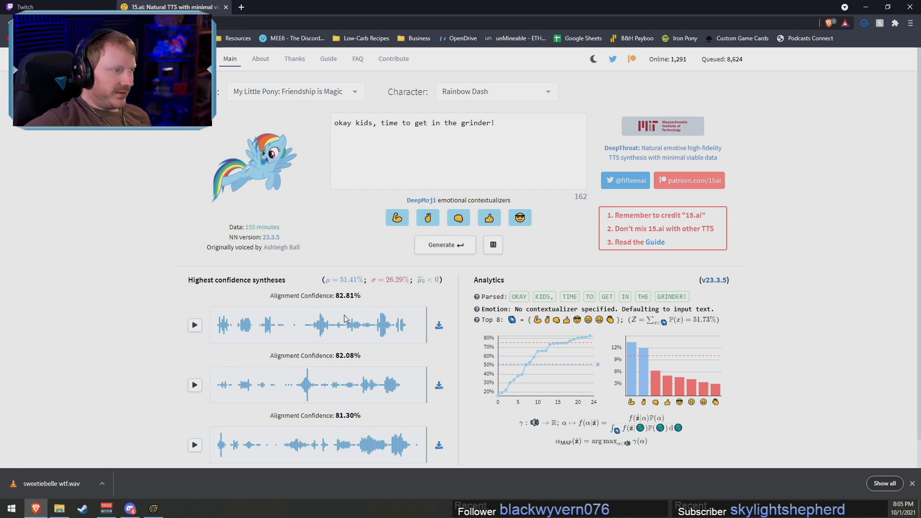
{"action": "left_click", "coordinate": [453, 93]}
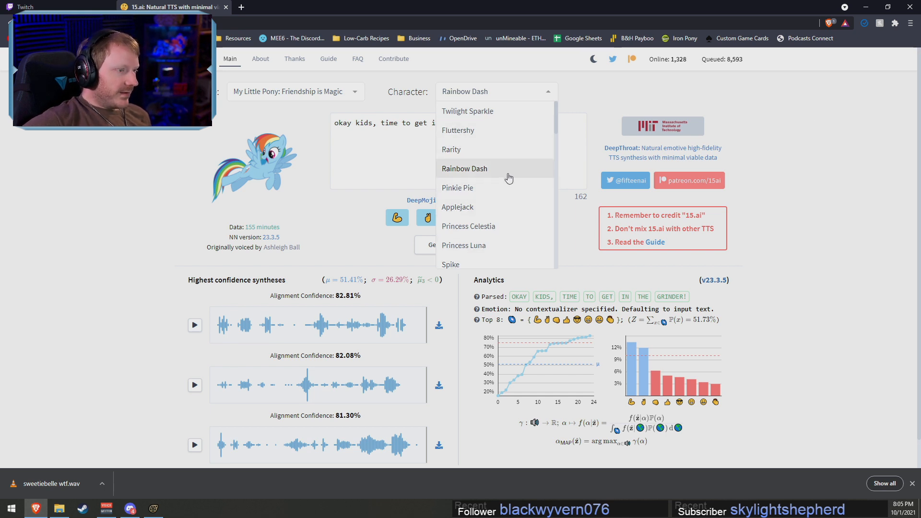
{"action": "left_click", "coordinate": [478, 132]}
Search the web in a new tab for "kyles mom song lyrics"
{"action": "left_click", "coordinate": [241, 7]}
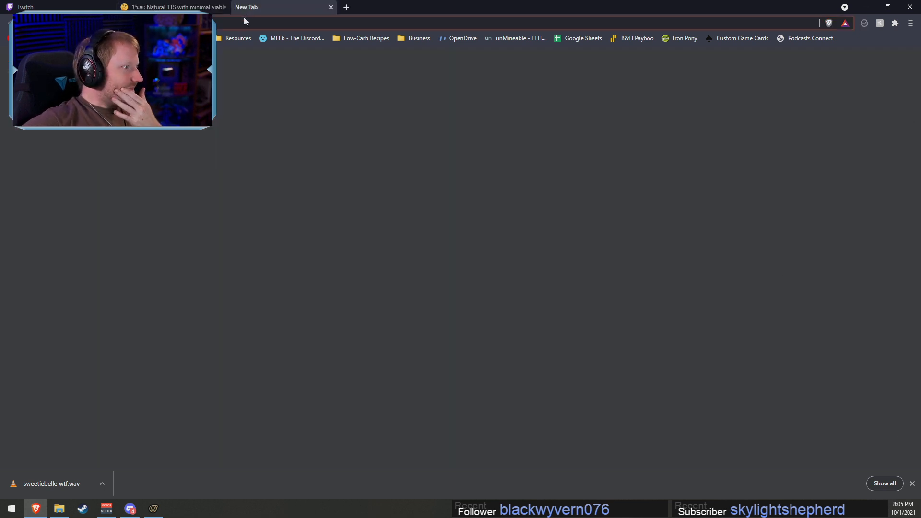
{"action": "type", "text": "kn"}
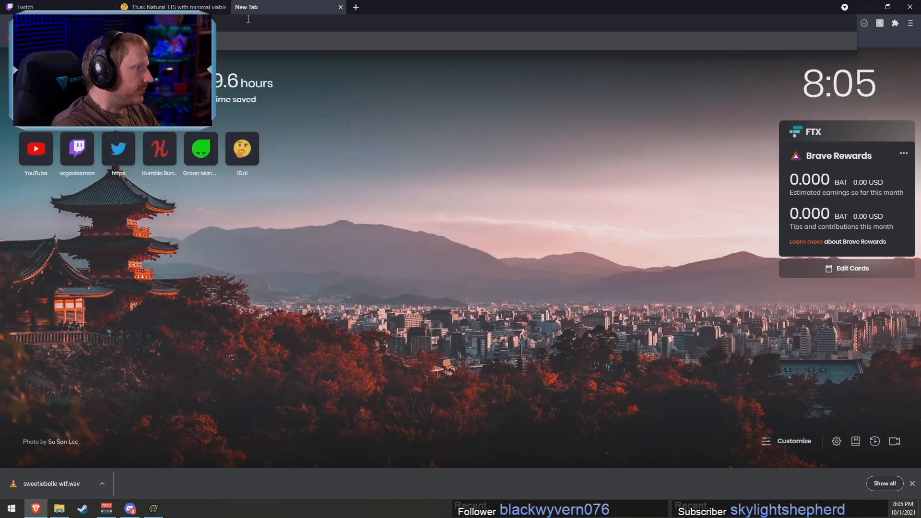
{"action": "key", "text": "Return"}
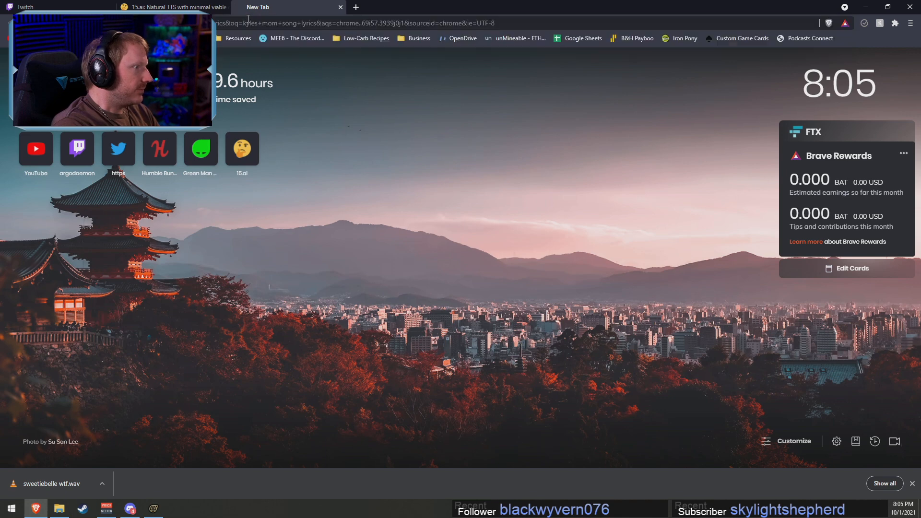
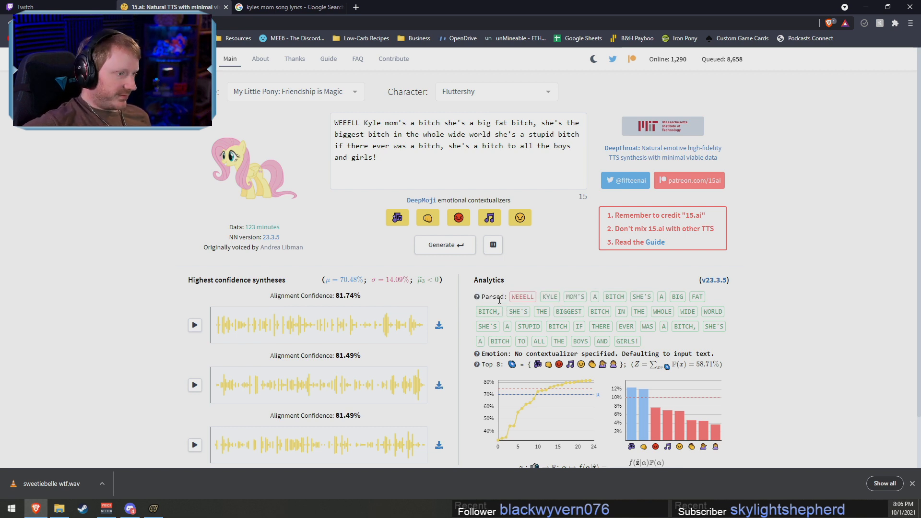
{"action": "right_click", "coordinate": [880, 509]}
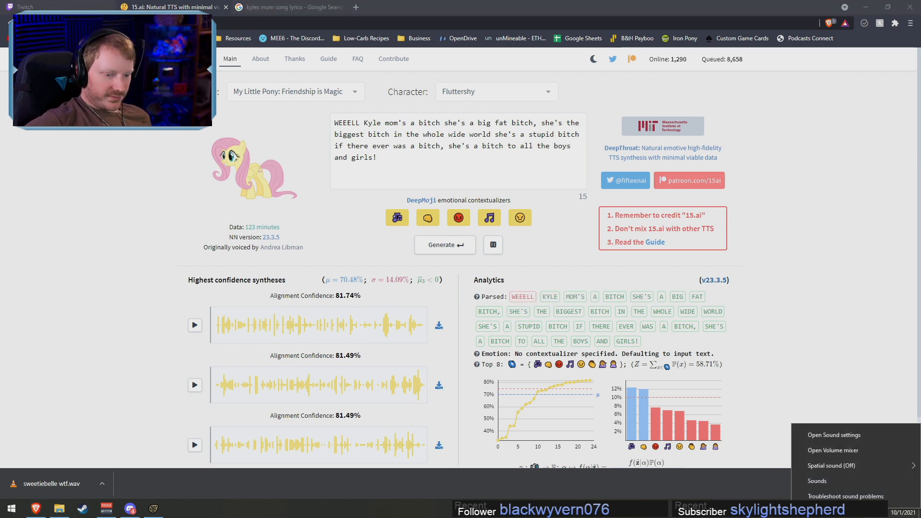
{"action": "left_click", "coordinate": [804, 511]}
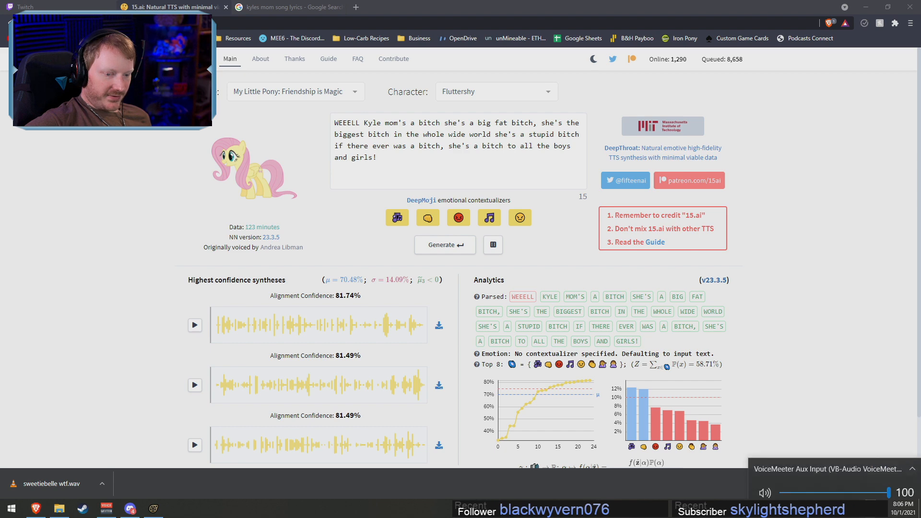
{"action": "left_click", "coordinate": [805, 516]}
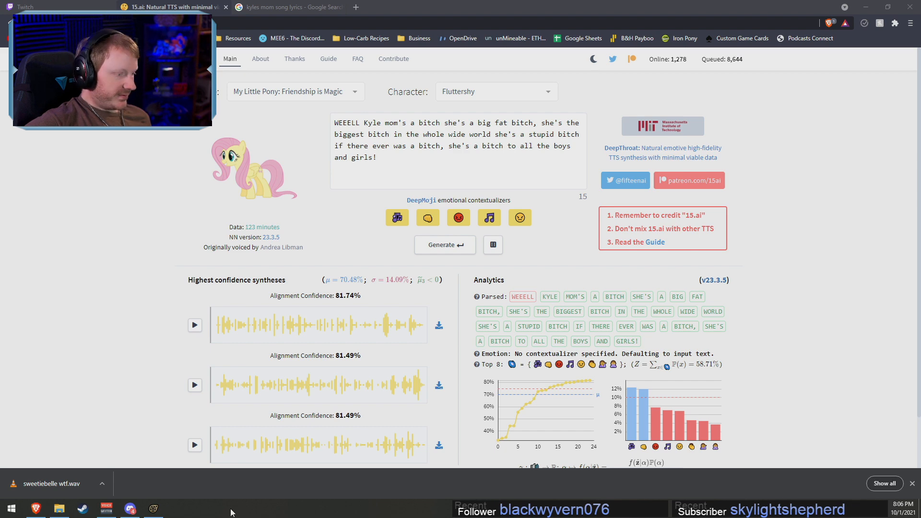
In VoiceMeeter Banana, lower the A1 output gain to -10.6 dB and raise A2 to about 3 dB, then return to the browser
{"action": "left_click", "coordinate": [106, 509]}
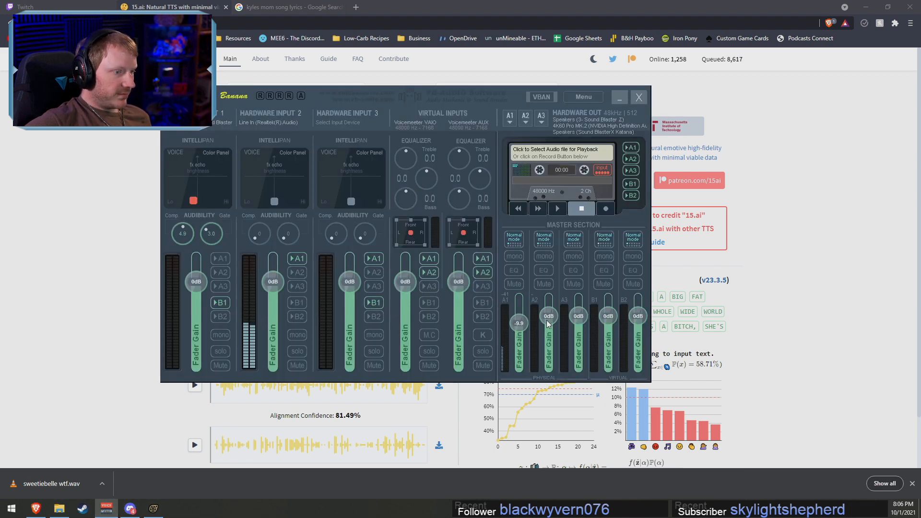
{"action": "left_click_drag", "start_coordinate": [518, 322], "coordinate": [548, 314]}
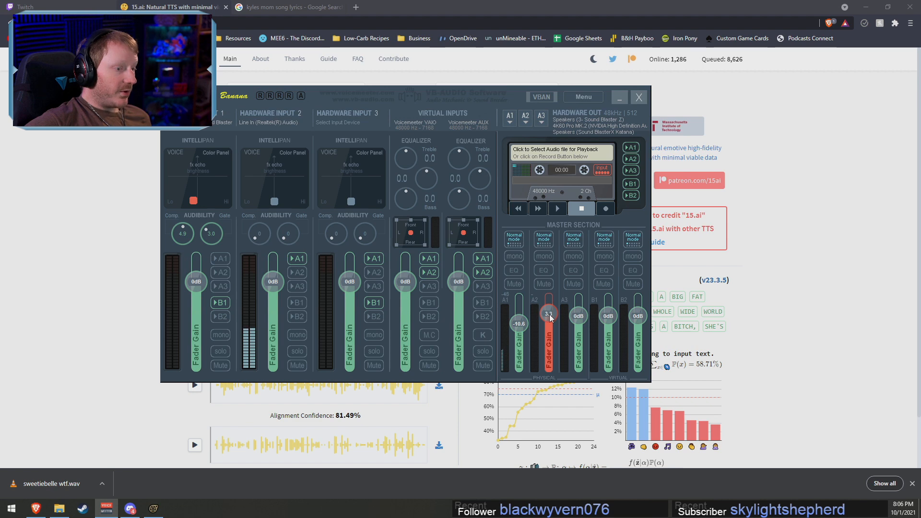
{"action": "key", "text": "alt+Tab"}
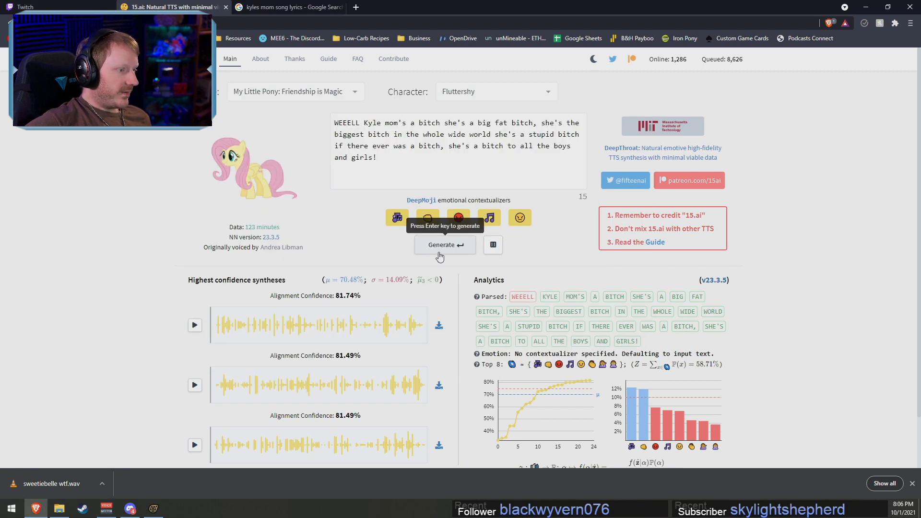
Listen to the first Fluttershy take and download it as "fluttershy kyles mom" in WAVE format
{"action": "left_click", "coordinate": [194, 325]}
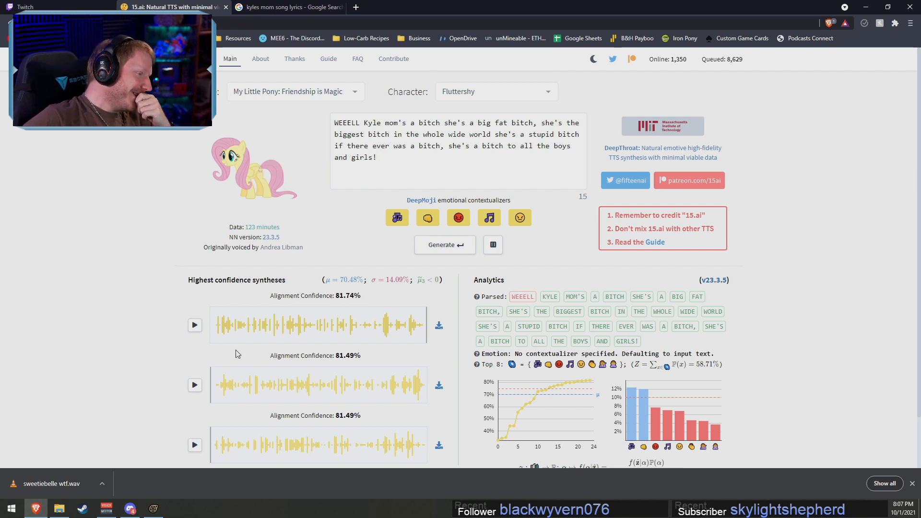
{"action": "left_click", "coordinate": [439, 325]}
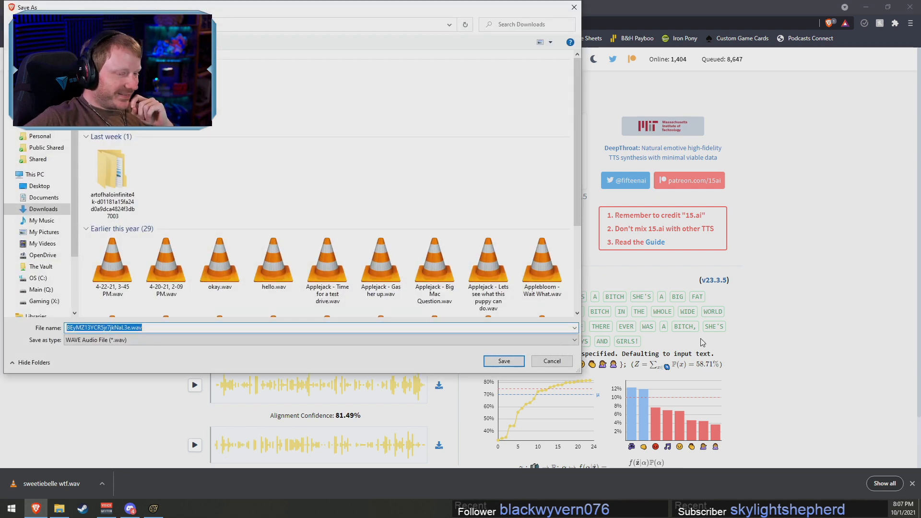
{"action": "type", "text": "kyle"}
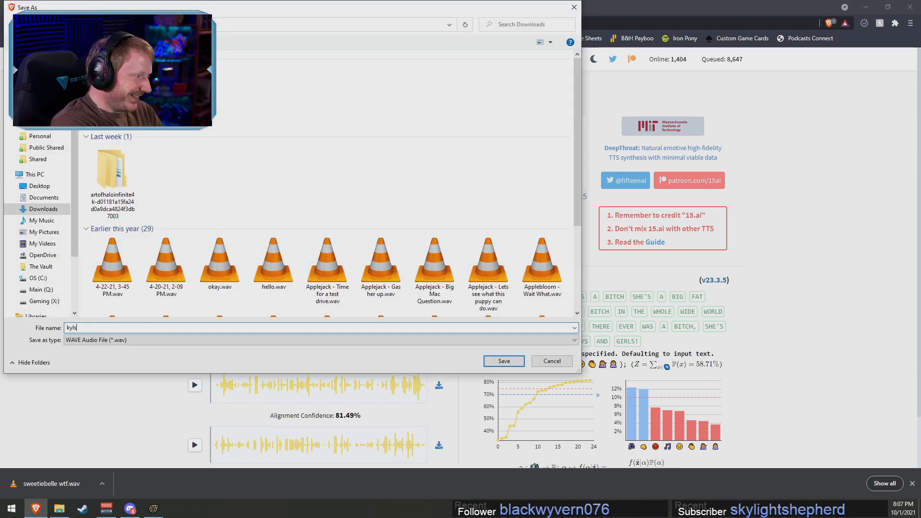
{"action": "key", "text": "BackSpace"}
{"action": "key", "text": "BackSpace"}
{"action": "key", "text": "BackSpace"}
{"action": "key", "text": "BackSpace"}
{"action": "type", "text": "flut"}
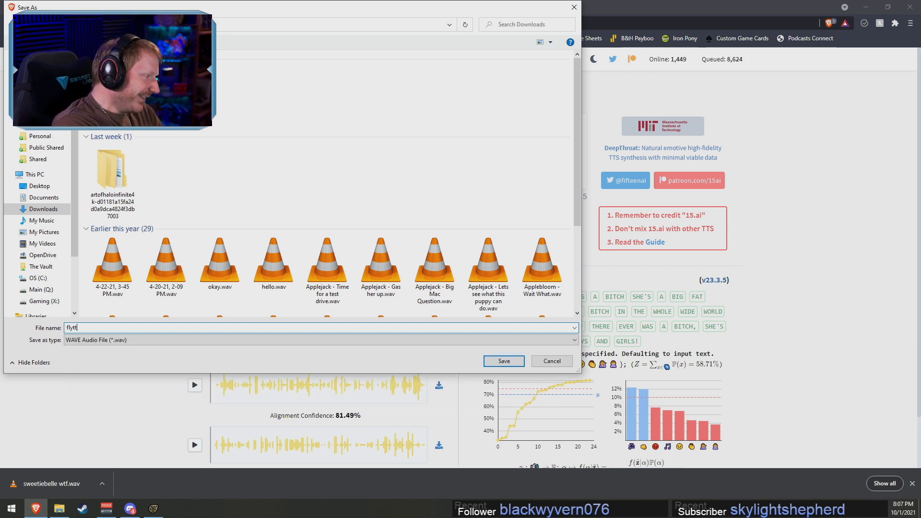
{"action": "type", "text": "tersh"}
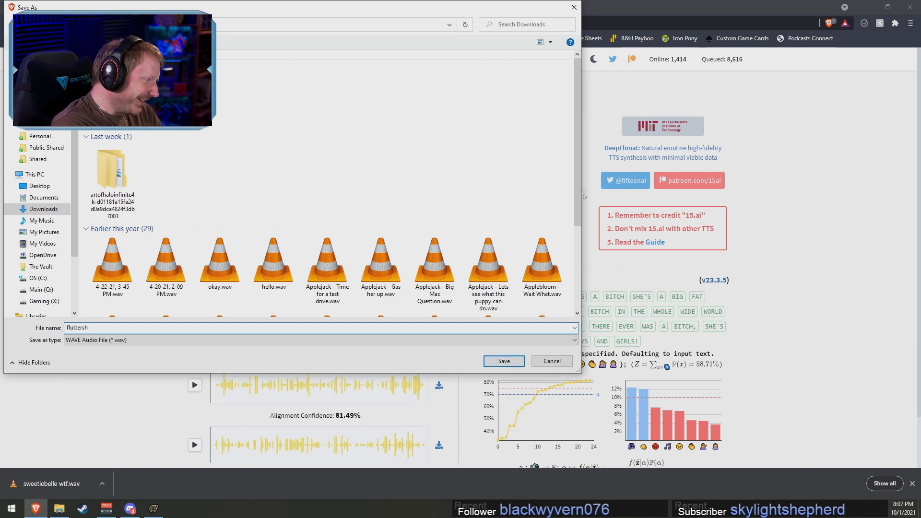
{"action": "type", "text": "y kyles mo"}
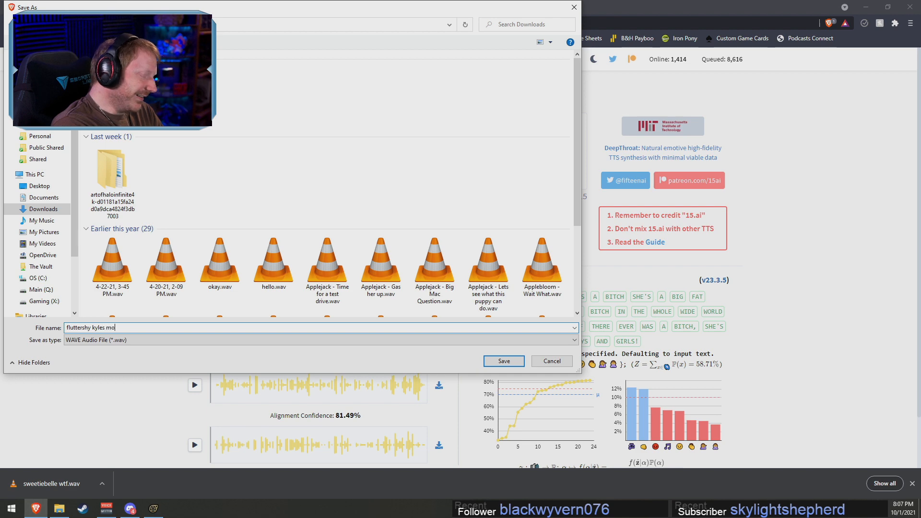
{"action": "type", "text": "m"}
{"action": "key", "text": "Return"}
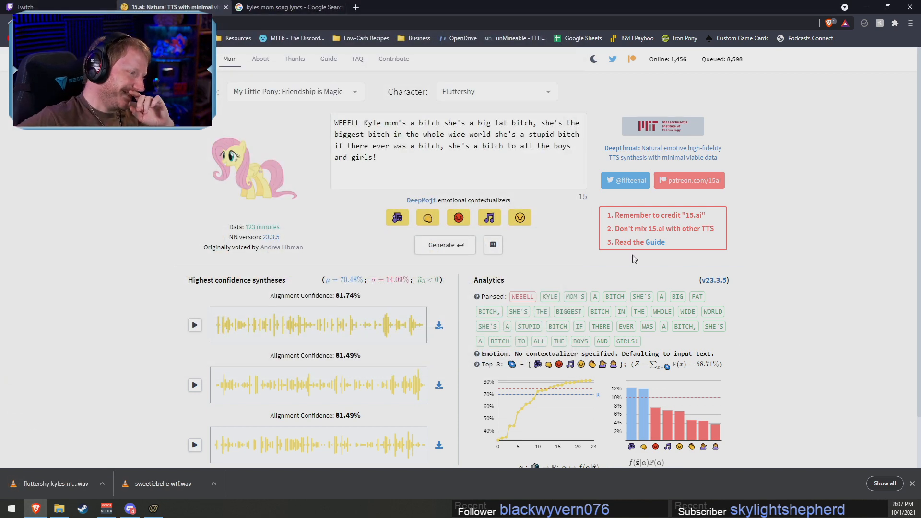
Listen to the second and third Fluttershy takes in the highest confidence syntheses
{"action": "scroll", "coordinate": [195, 384], "scroll_direction": "down", "scroll_amount": 1}
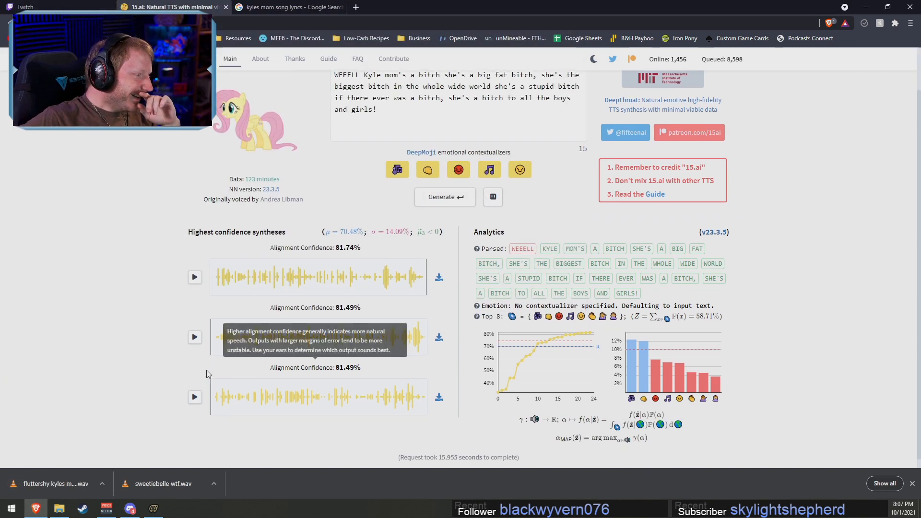
{"action": "left_click", "coordinate": [195, 337]}
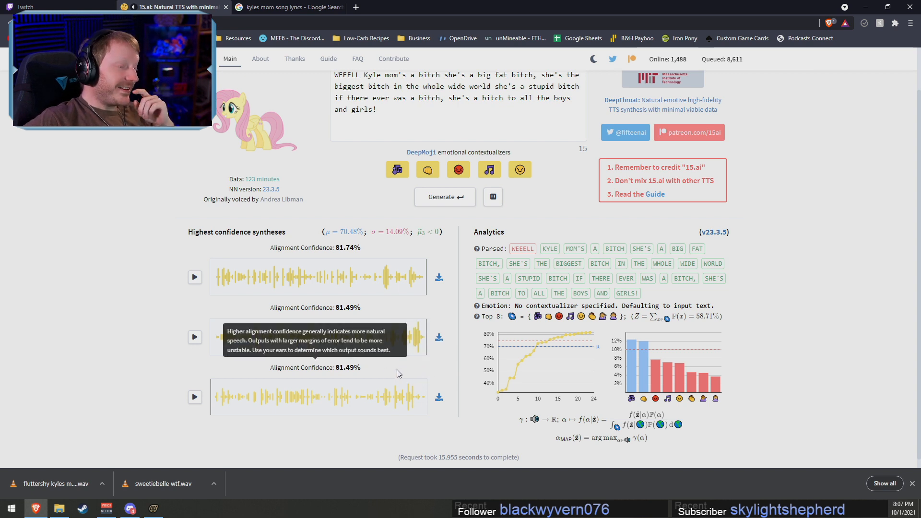
{"action": "left_click", "coordinate": [201, 398]}
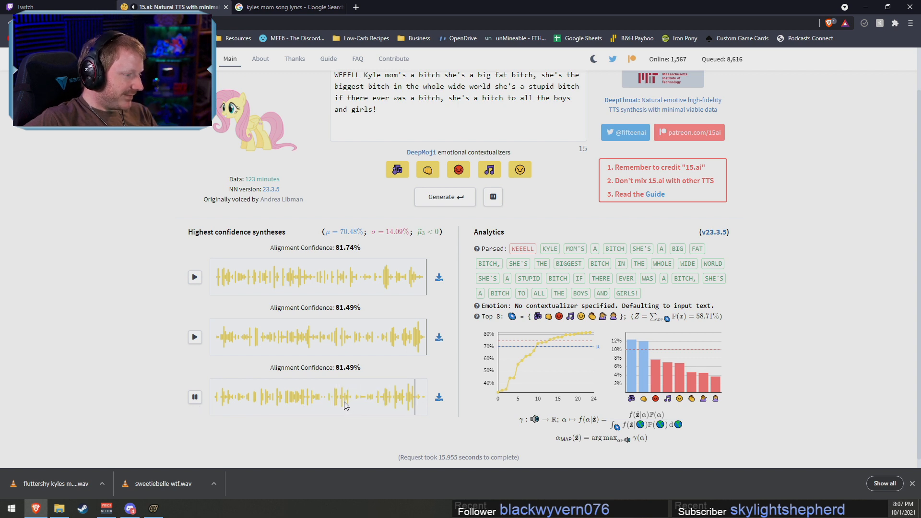
{"action": "left_click", "coordinate": [197, 401]}
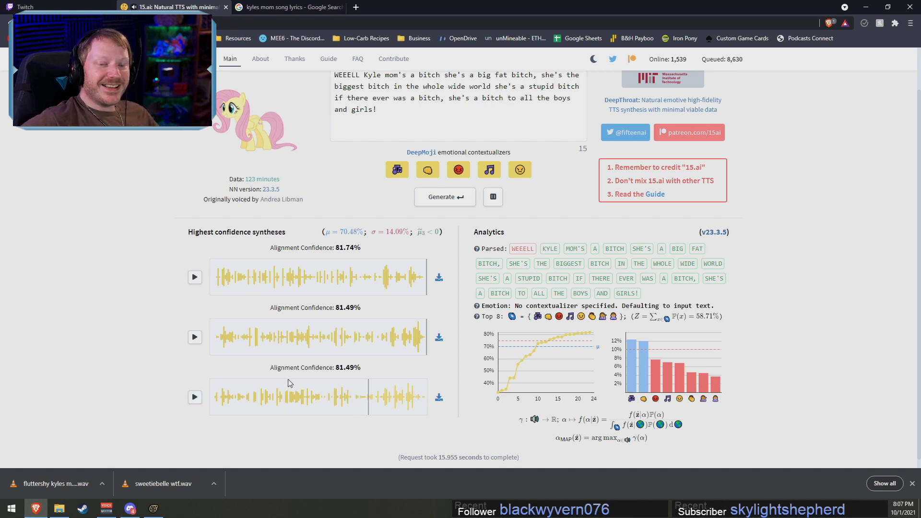
{"action": "mouse_move", "coordinate": [307, 379]}
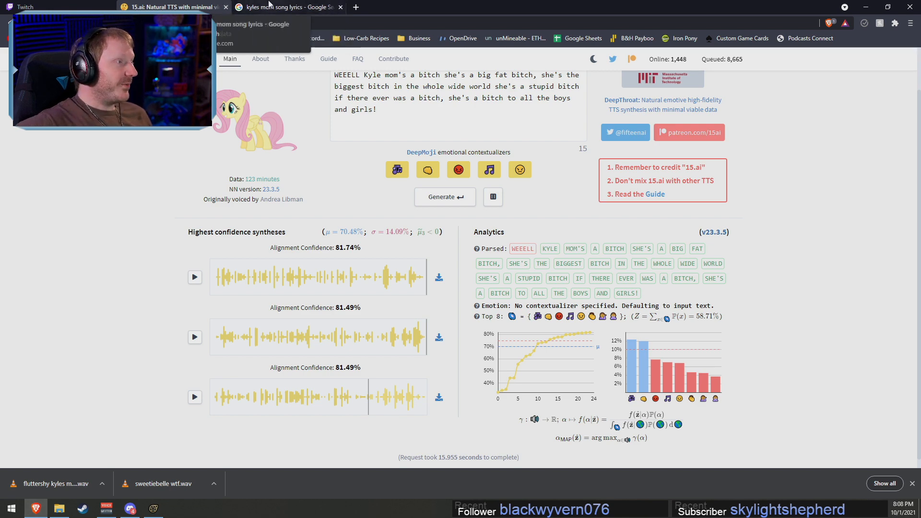
Close the song lyrics search tab and minimize the browser
{"action": "left_click", "coordinate": [301, 8]}
{"action": "left_click", "coordinate": [340, 8]}
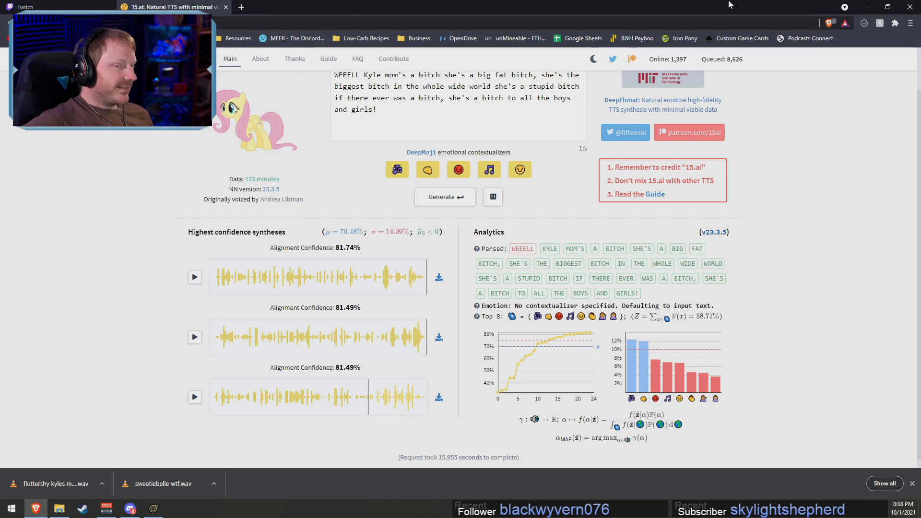
{"action": "left_click", "coordinate": [869, 6]}
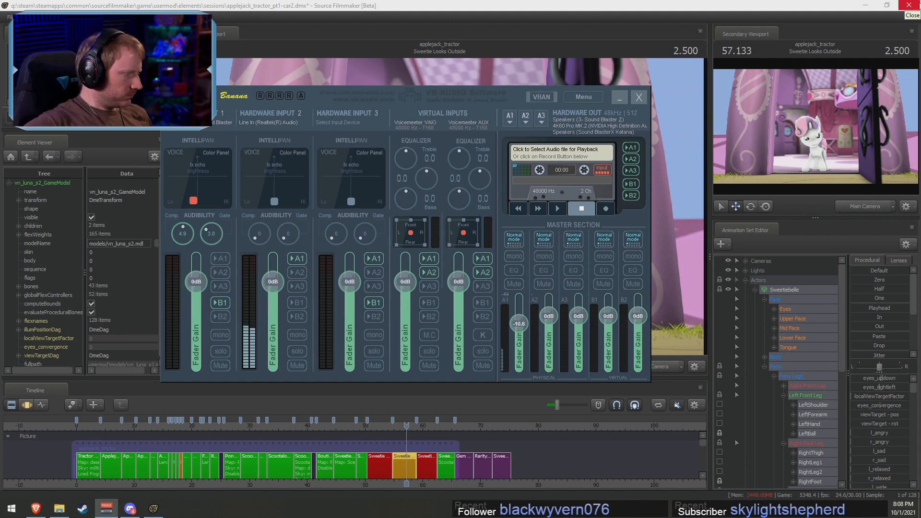
In VoiceMeeter Banana, try raising the Hardware Input 2 gain to 5.4 dB and reset it to 0 dB
{"action": "left_click", "coordinate": [107, 511]}
{"action": "left_click", "coordinate": [106, 511]}
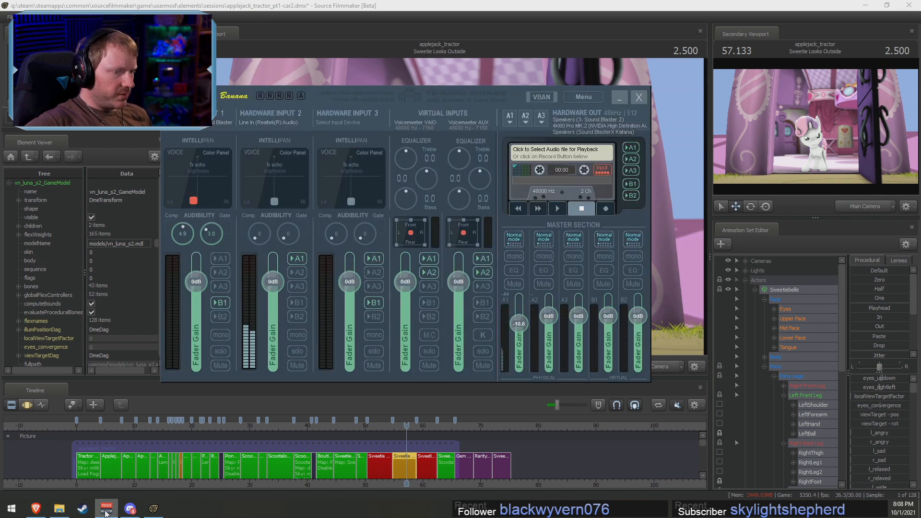
{"action": "left_click_drag", "start_coordinate": [578, 317], "coordinate": [574, 338]}
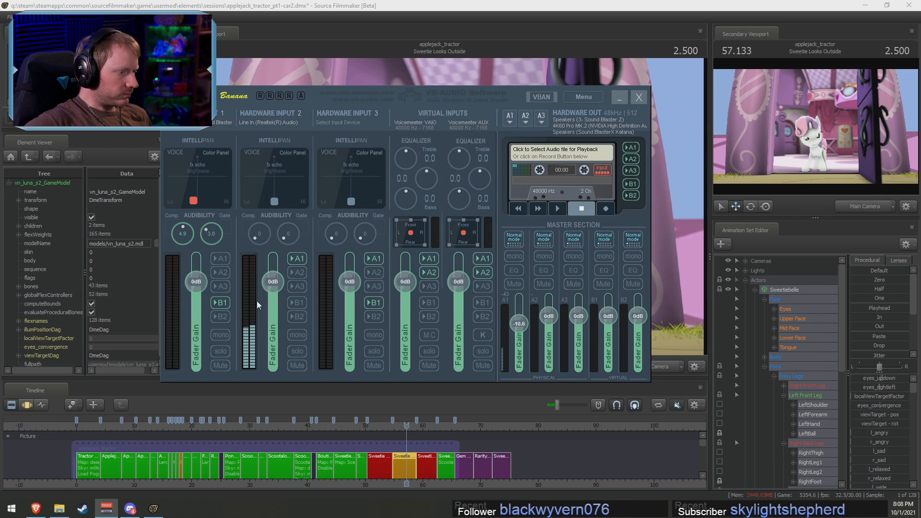
{"action": "left_click_drag", "start_coordinate": [274, 295], "coordinate": [278, 284]}
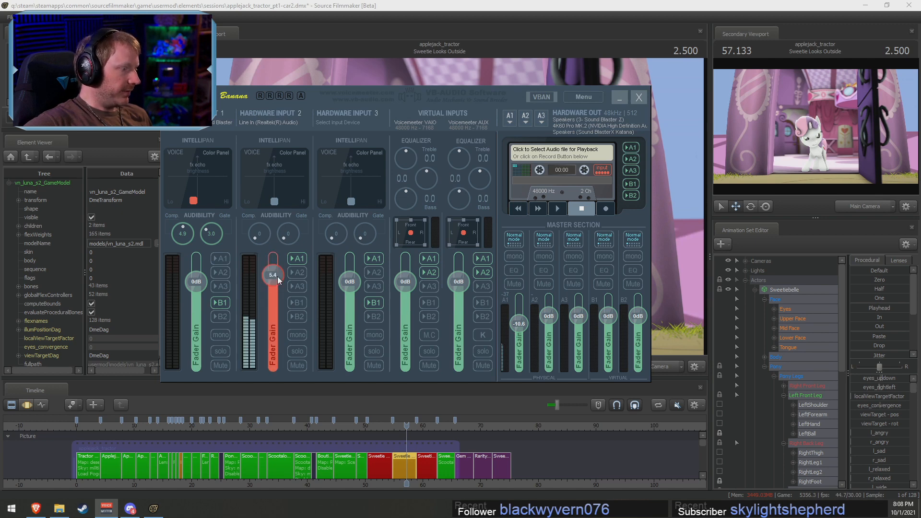
{"action": "double_click", "coordinate": [277, 284]}
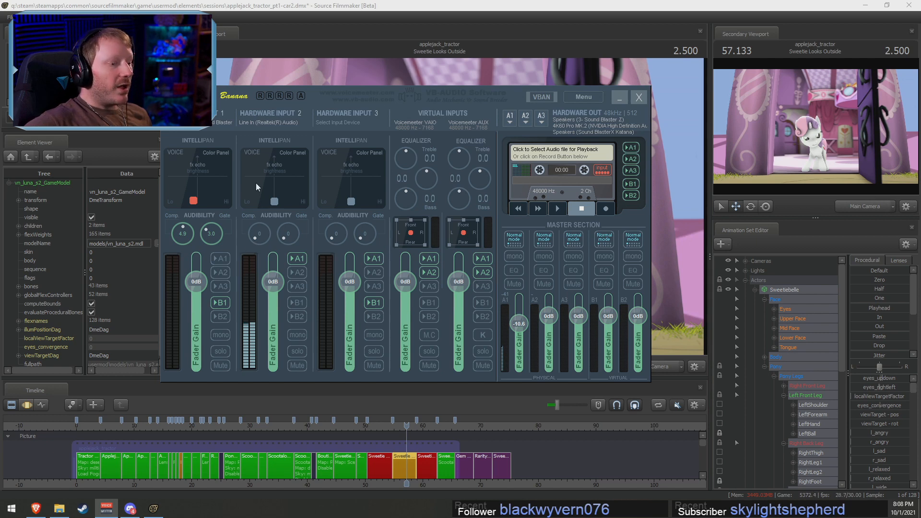
{"action": "left_click", "coordinate": [298, 259]}
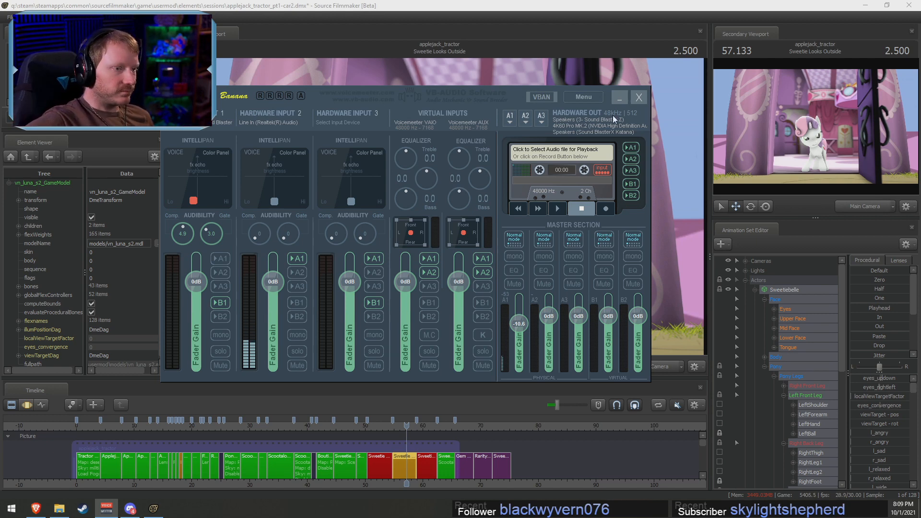
Minimize VoiceMeeter and save the applejack_tractor_pt1-car2.dmx session in Source Filmmaker
{"action": "left_click", "coordinate": [620, 97]}
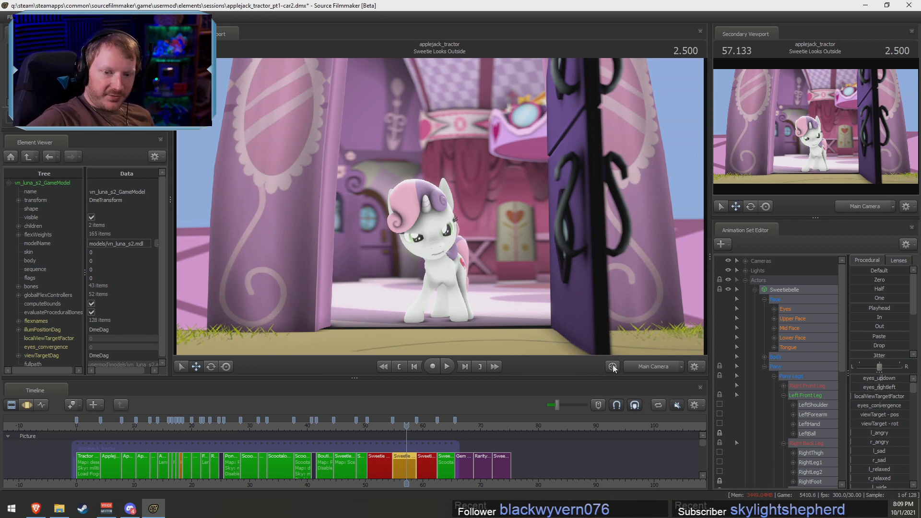
{"action": "scroll", "coordinate": [411, 451], "scroll_direction": "up", "scroll_amount": 5}
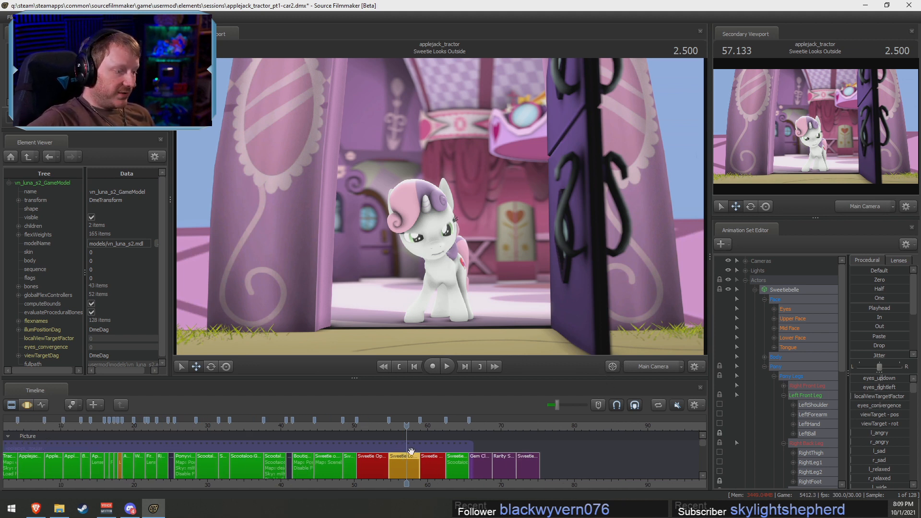
{"action": "scroll", "coordinate": [410, 449], "scroll_direction": "up", "scroll_amount": 1}
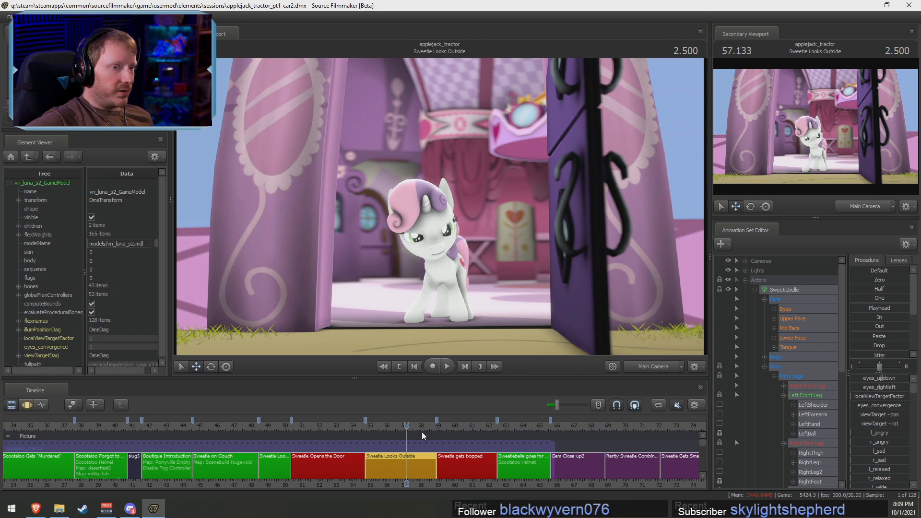
Recolor the "Sweetie Opens the Door" clip orange by setting the green value to 100, with red 150 and blue 0
{"action": "left_click_drag", "start_coordinate": [375, 427], "coordinate": [322, 427]}
{"action": "right_click", "coordinate": [337, 463]}
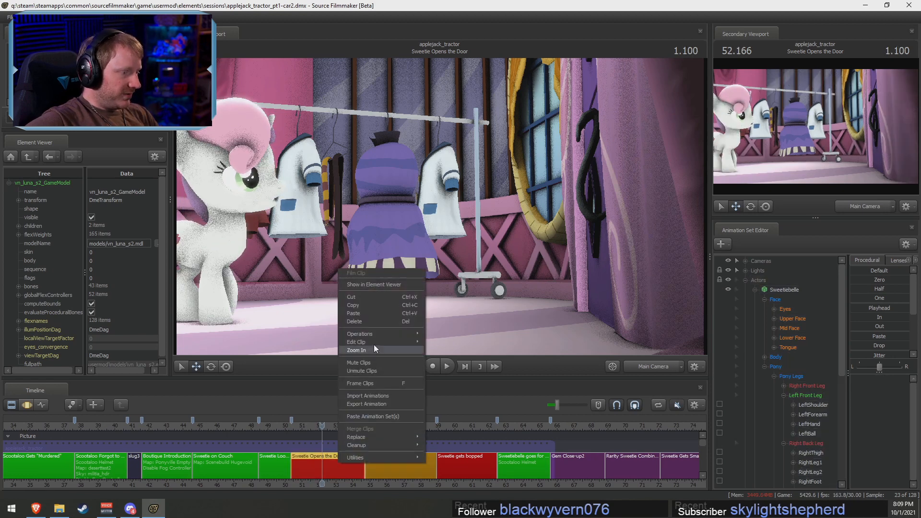
{"action": "mouse_move", "coordinate": [374, 341]}
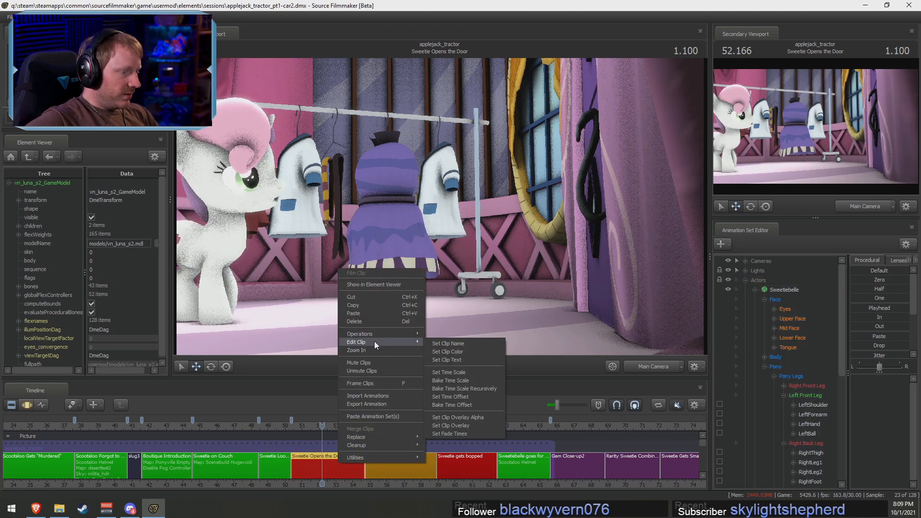
{"action": "left_click", "coordinate": [463, 351]}
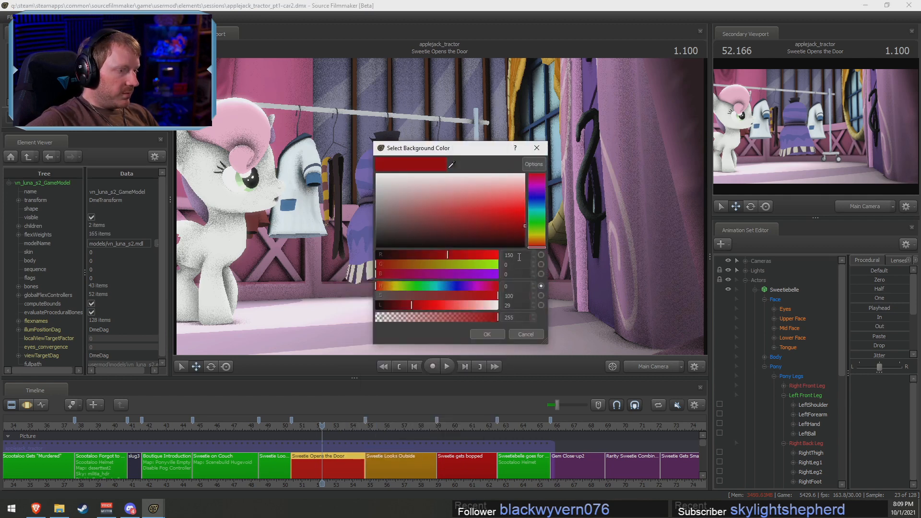
{"action": "left_click_drag", "start_coordinate": [516, 264], "coordinate": [453, 258]}
{"action": "type", "text": "100"}
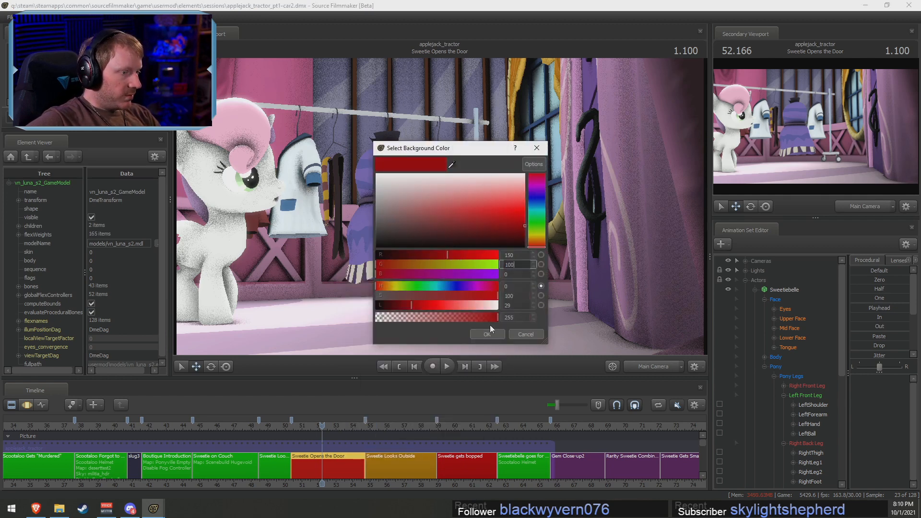
{"action": "left_click", "coordinate": [491, 331]}
Look over the clips on the timeline, viewing the "Sweetie gets bopped" shot and the "Hill Launch" shot
{"action": "scroll", "coordinate": [425, 462], "scroll_direction": "down", "scroll_amount": 6}
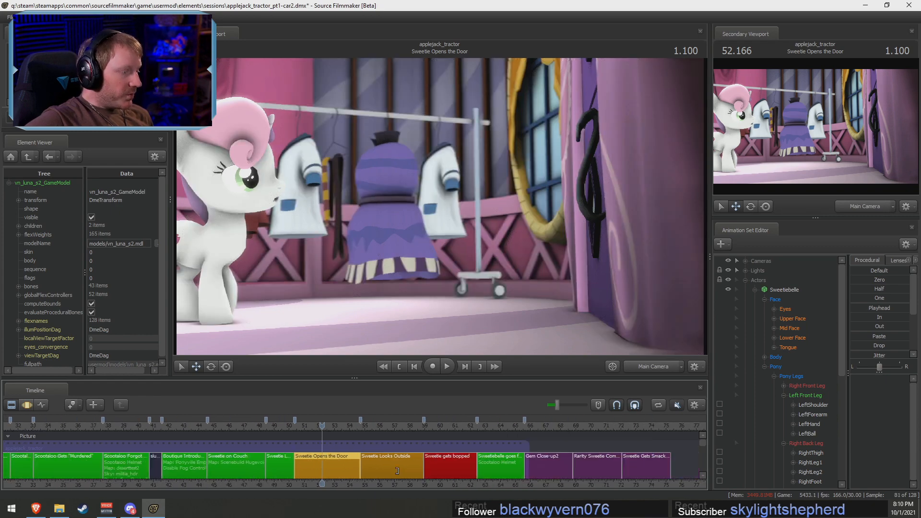
{"action": "scroll", "coordinate": [397, 473], "scroll_direction": "up", "scroll_amount": 3}
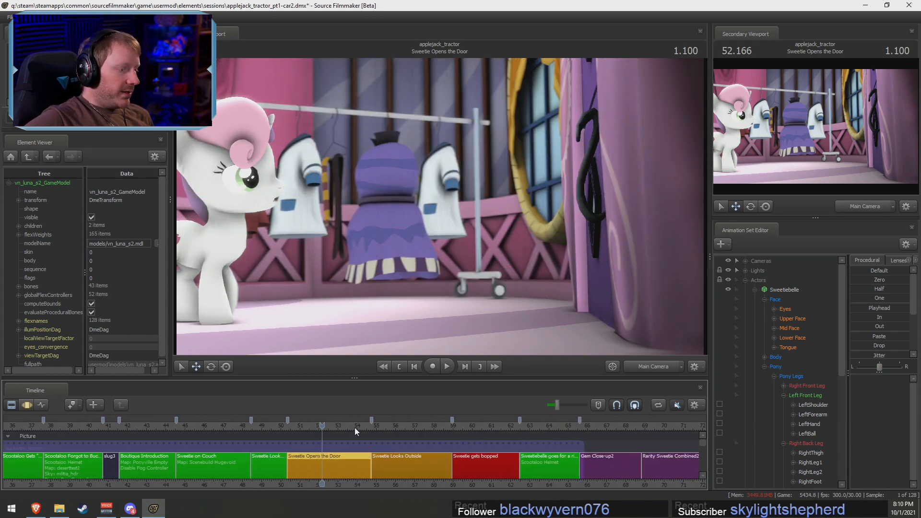
{"action": "left_click_drag", "start_coordinate": [355, 426], "coordinate": [460, 426]}
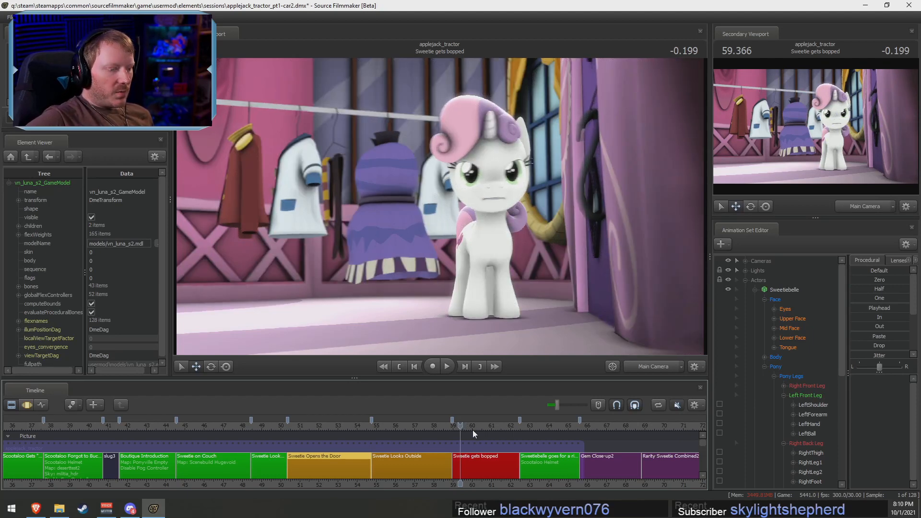
{"action": "scroll", "coordinate": [473, 430], "scroll_direction": "down", "scroll_amount": 3}
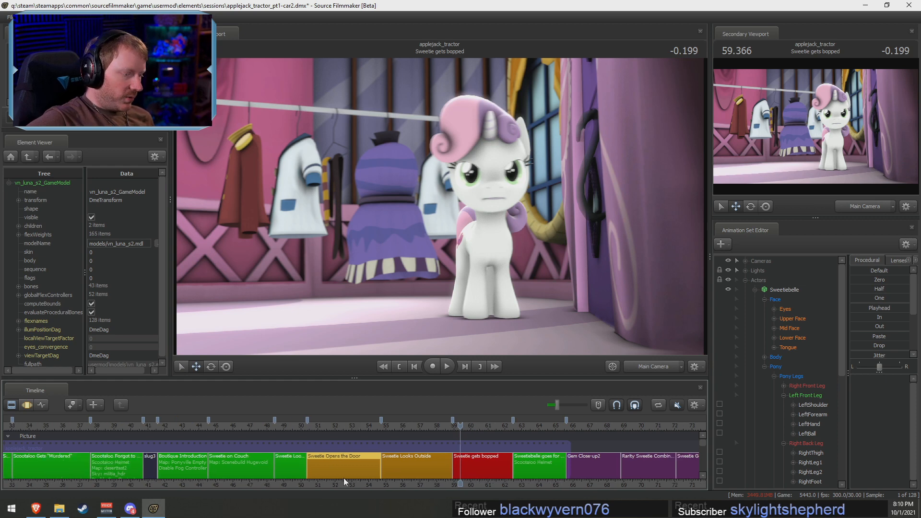
{"action": "scroll", "coordinate": [134, 429], "scroll_direction": "down", "scroll_amount": 5}
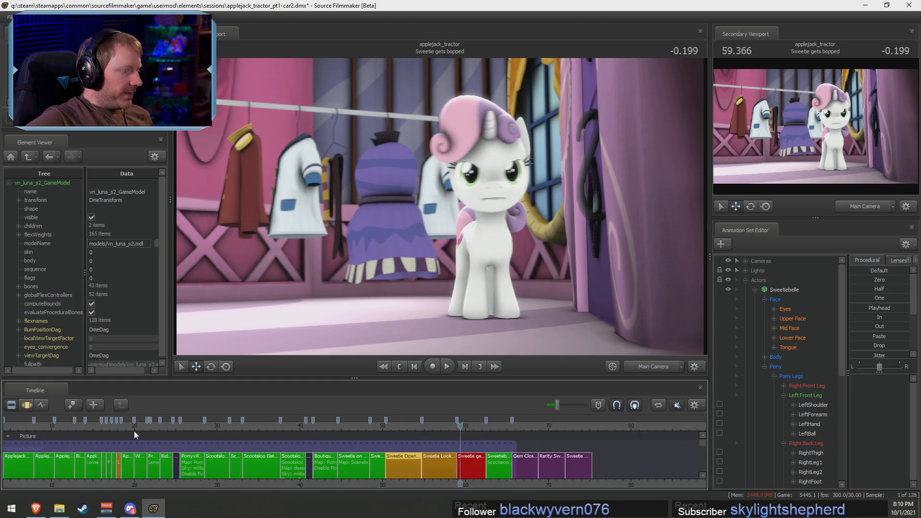
{"action": "left_click", "coordinate": [192, 427]}
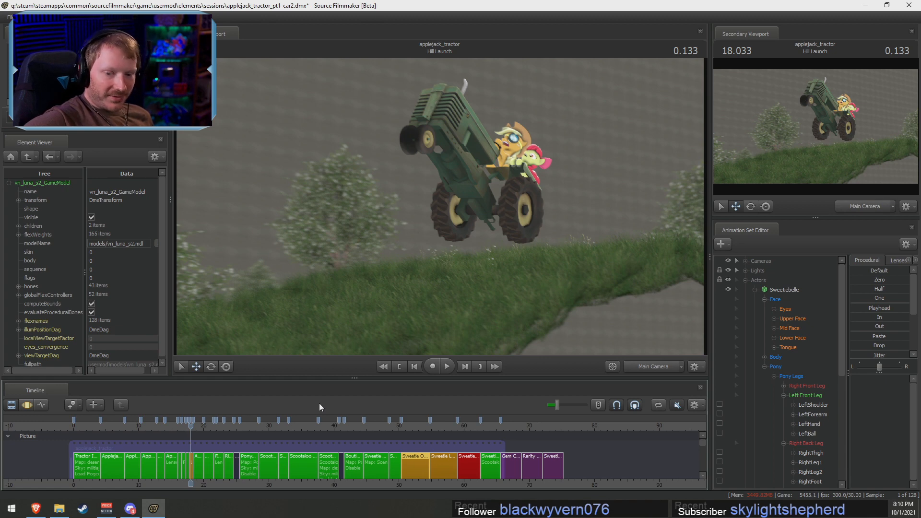
Switch to the browser, close the 15.ai tab, and open the streamer's own Twitch channel page with its video paused
{"action": "left_click", "coordinate": [36, 509]}
{"action": "left_click", "coordinate": [226, 8]}
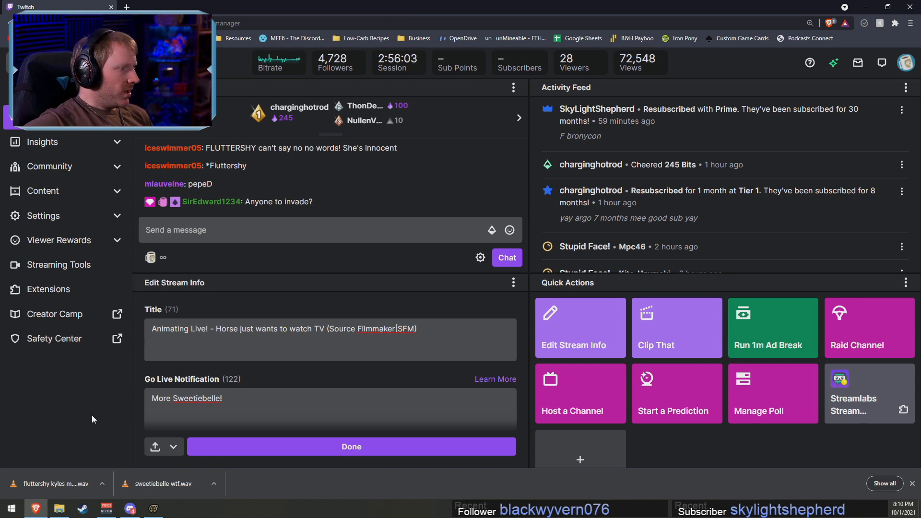
{"action": "left_click", "coordinate": [906, 62]}
{"action": "left_click", "coordinate": [833, 149]}
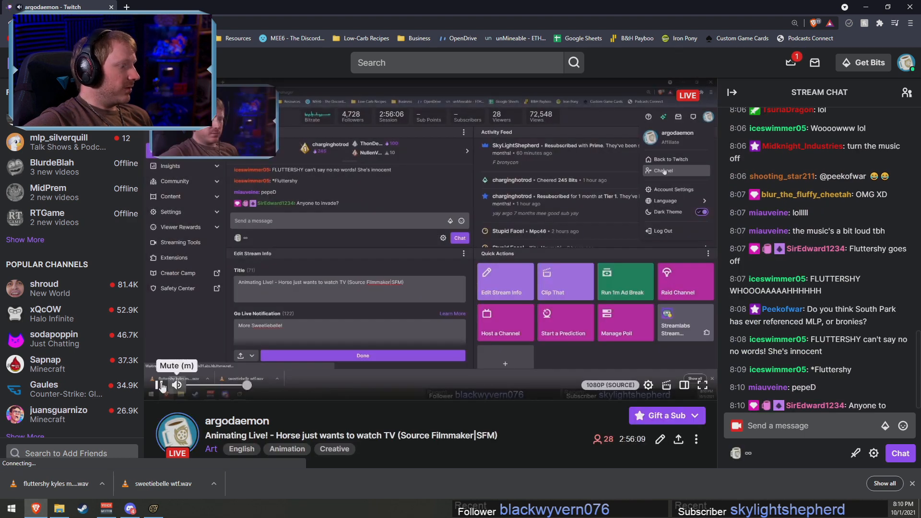
{"action": "left_click", "coordinate": [158, 385]}
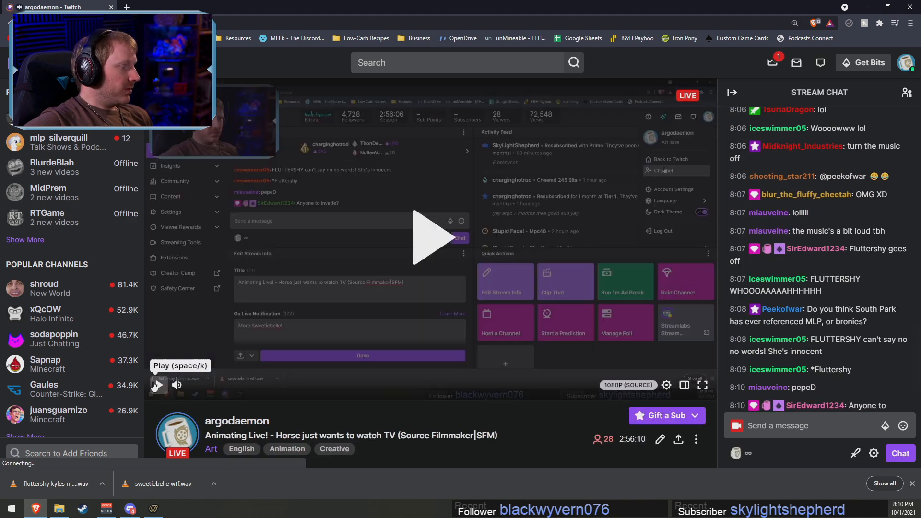
Open the followed live channel streaming "Fulfillment Friday: Let's Get Fashionable!", play its stream briefly, and pause it
{"action": "mouse_move", "coordinate": [66, 152]}
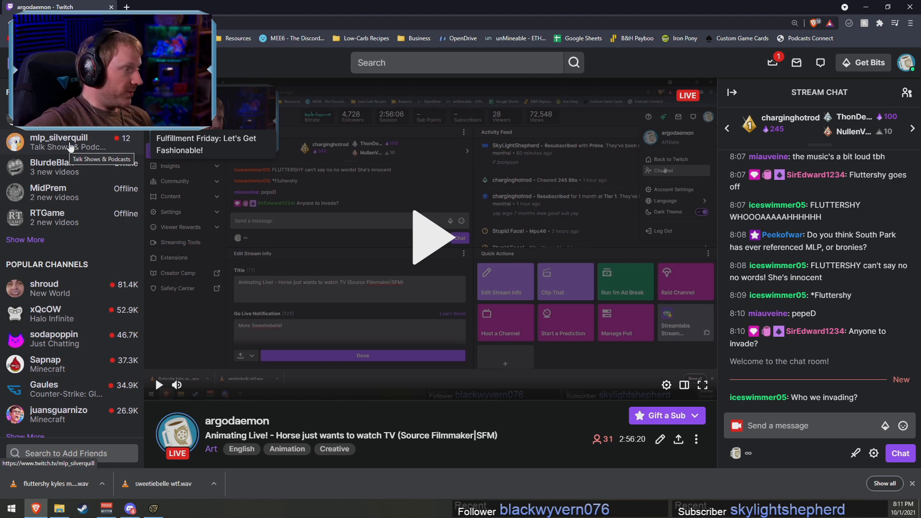
{"action": "left_click", "coordinate": [73, 143]}
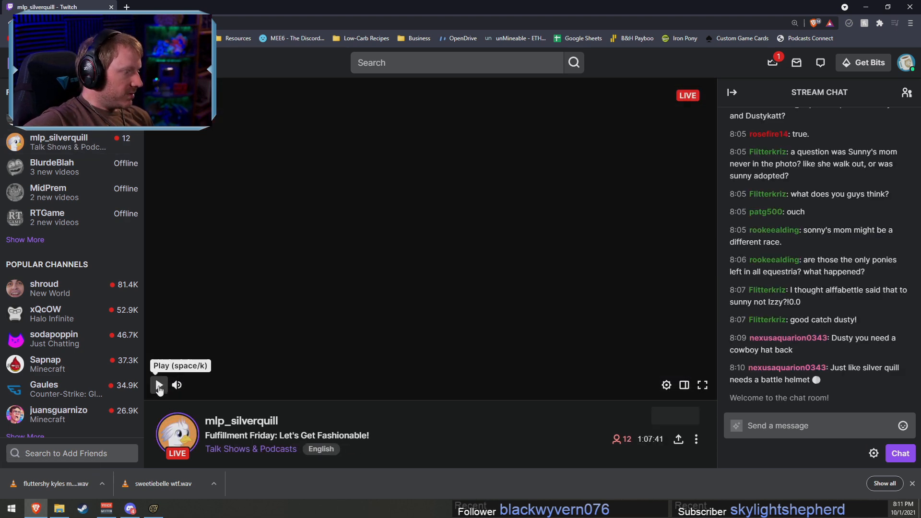
{"action": "left_click", "coordinate": [159, 385]}
{"action": "left_click", "coordinate": [159, 386]}
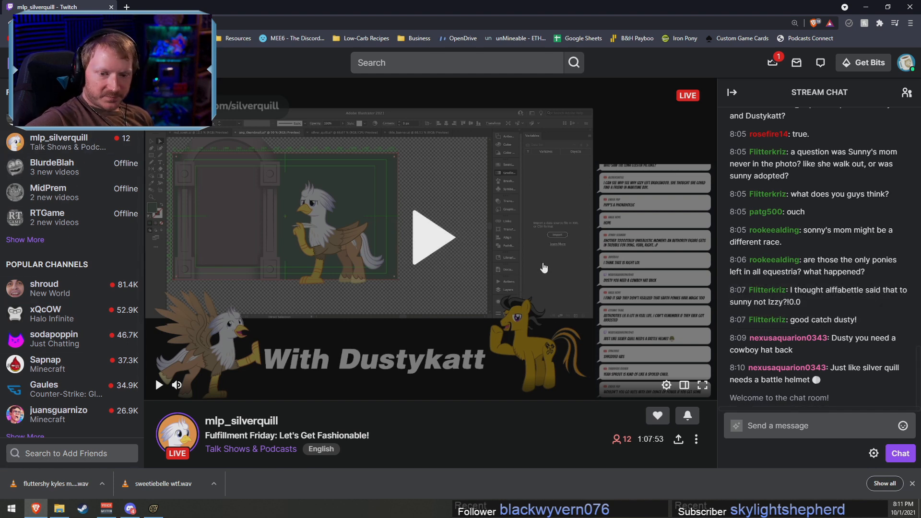
Return to the Creator Dashboard and start a raid on the followed Talk Shows & Podcasts channel
{"action": "left_click", "coordinate": [909, 63]}
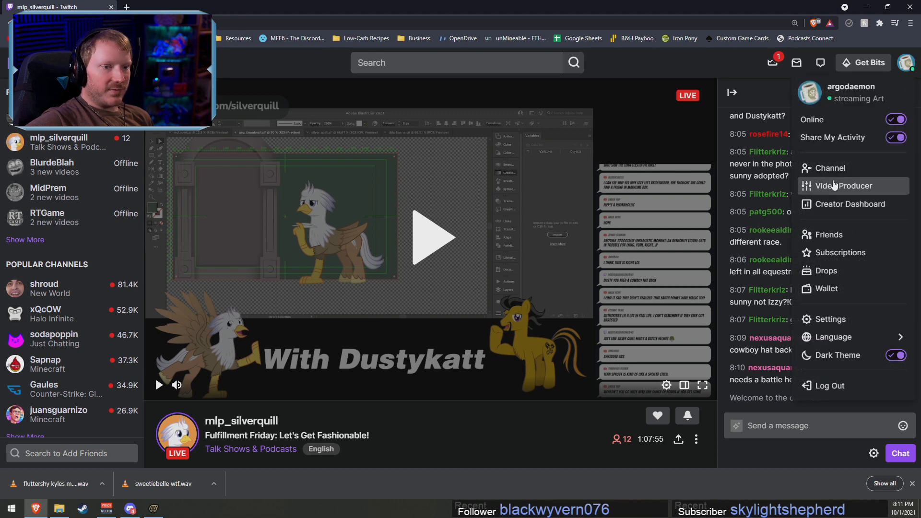
{"action": "left_click", "coordinate": [832, 204]}
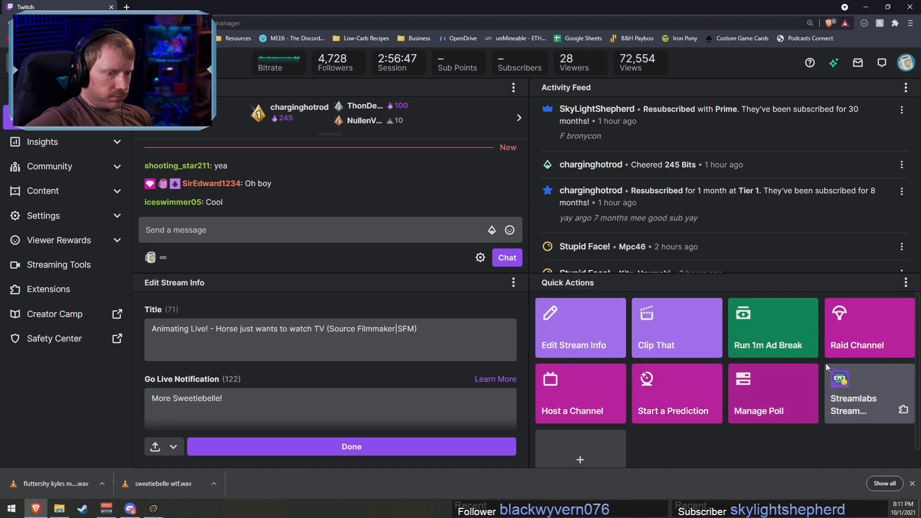
{"action": "left_click", "coordinate": [880, 329]}
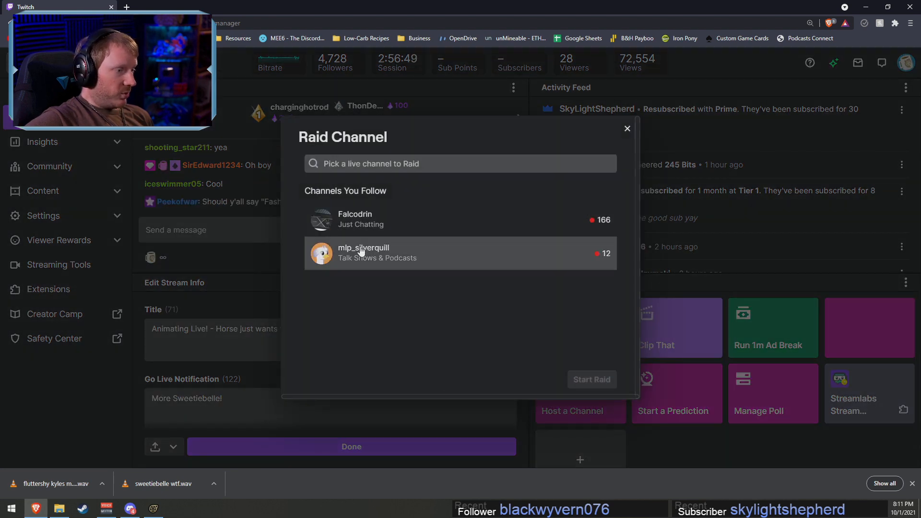
{"action": "left_click", "coordinate": [361, 250]}
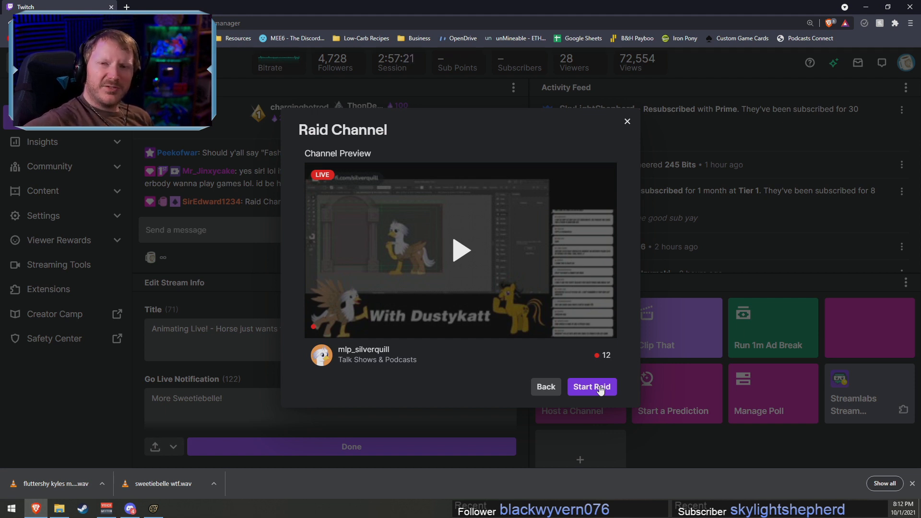
{"action": "left_click", "coordinate": [600, 388]}
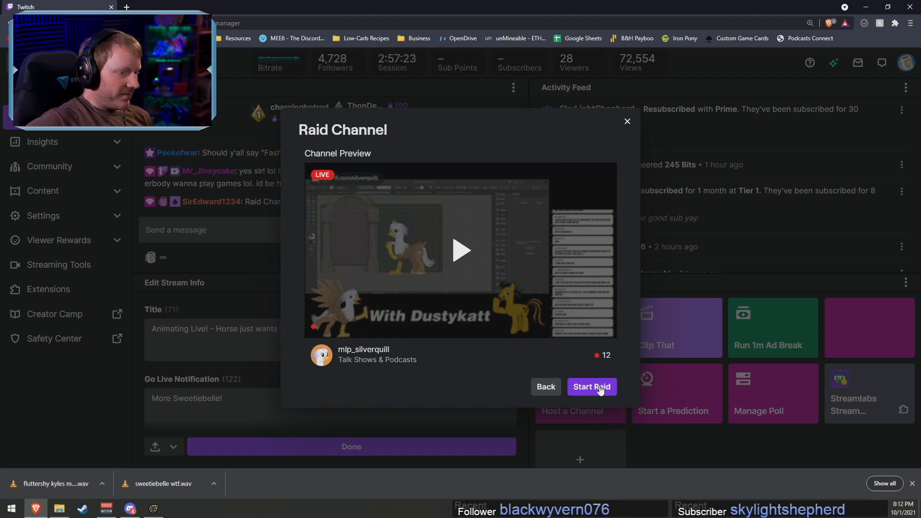